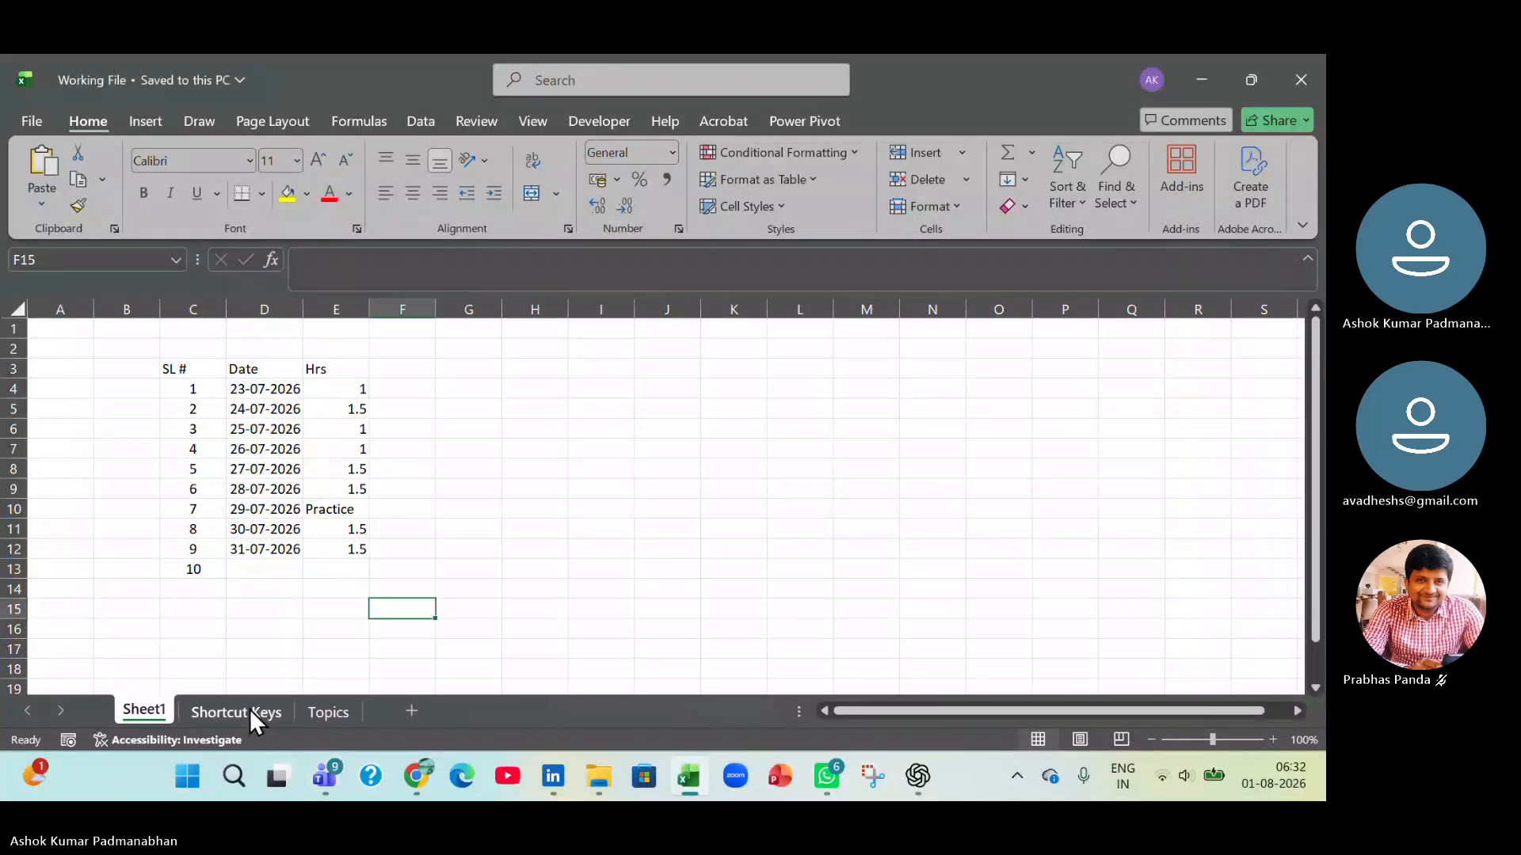
On the Topics sheet, enter "Avoid irrelavant Data" in cell F52 under the Day 8 Data Validation topics.
{"action": "left_click", "coordinate": [236, 712]}
{"action": "left_click", "coordinate": [335, 712]}
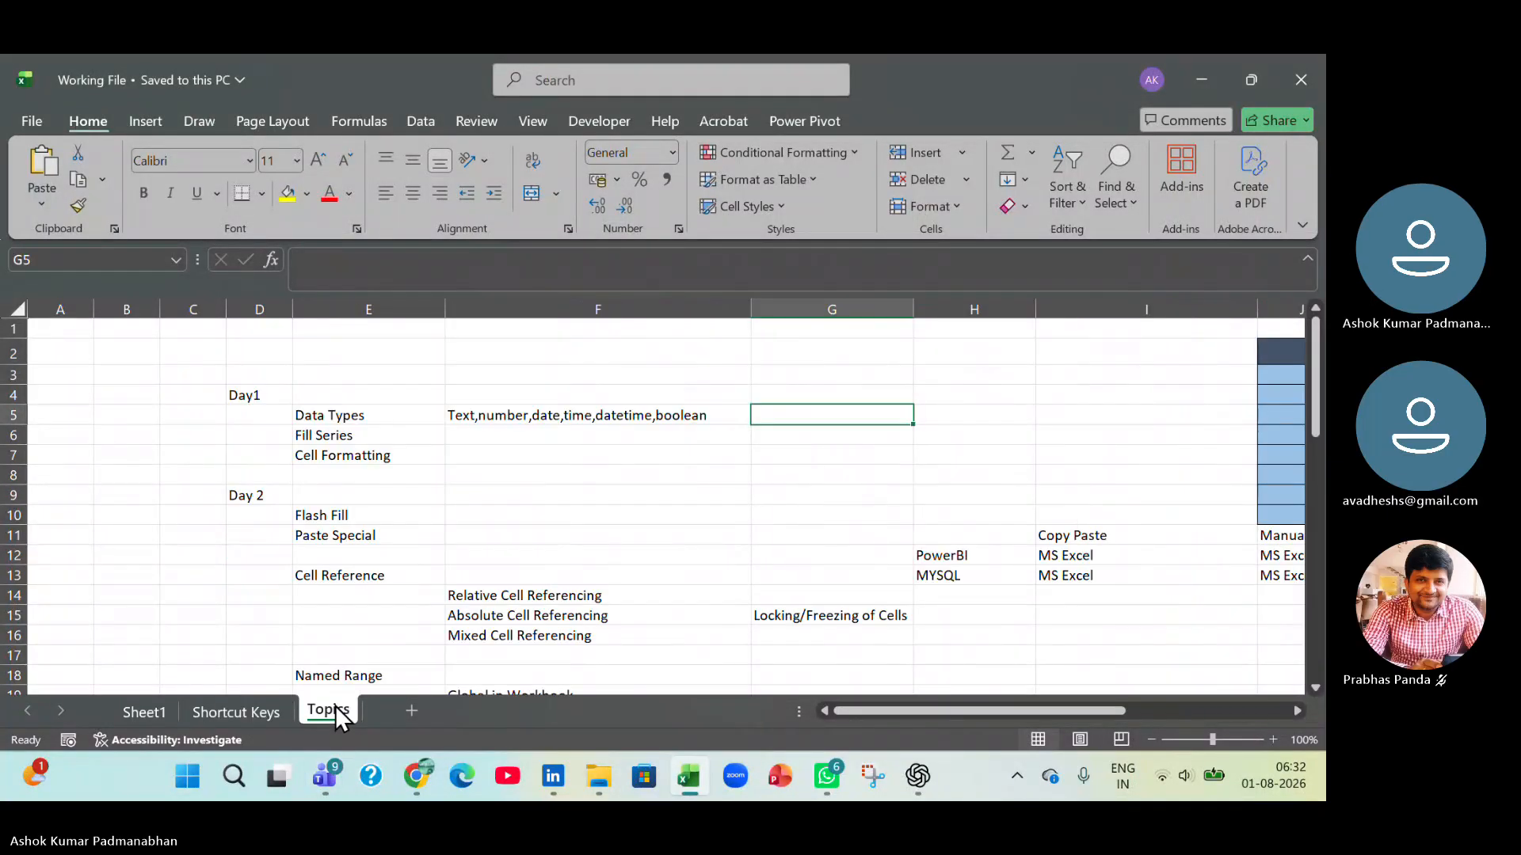
{"action": "scroll", "coordinate": [522, 516], "scroll_direction": "down", "scroll_amount": 15}
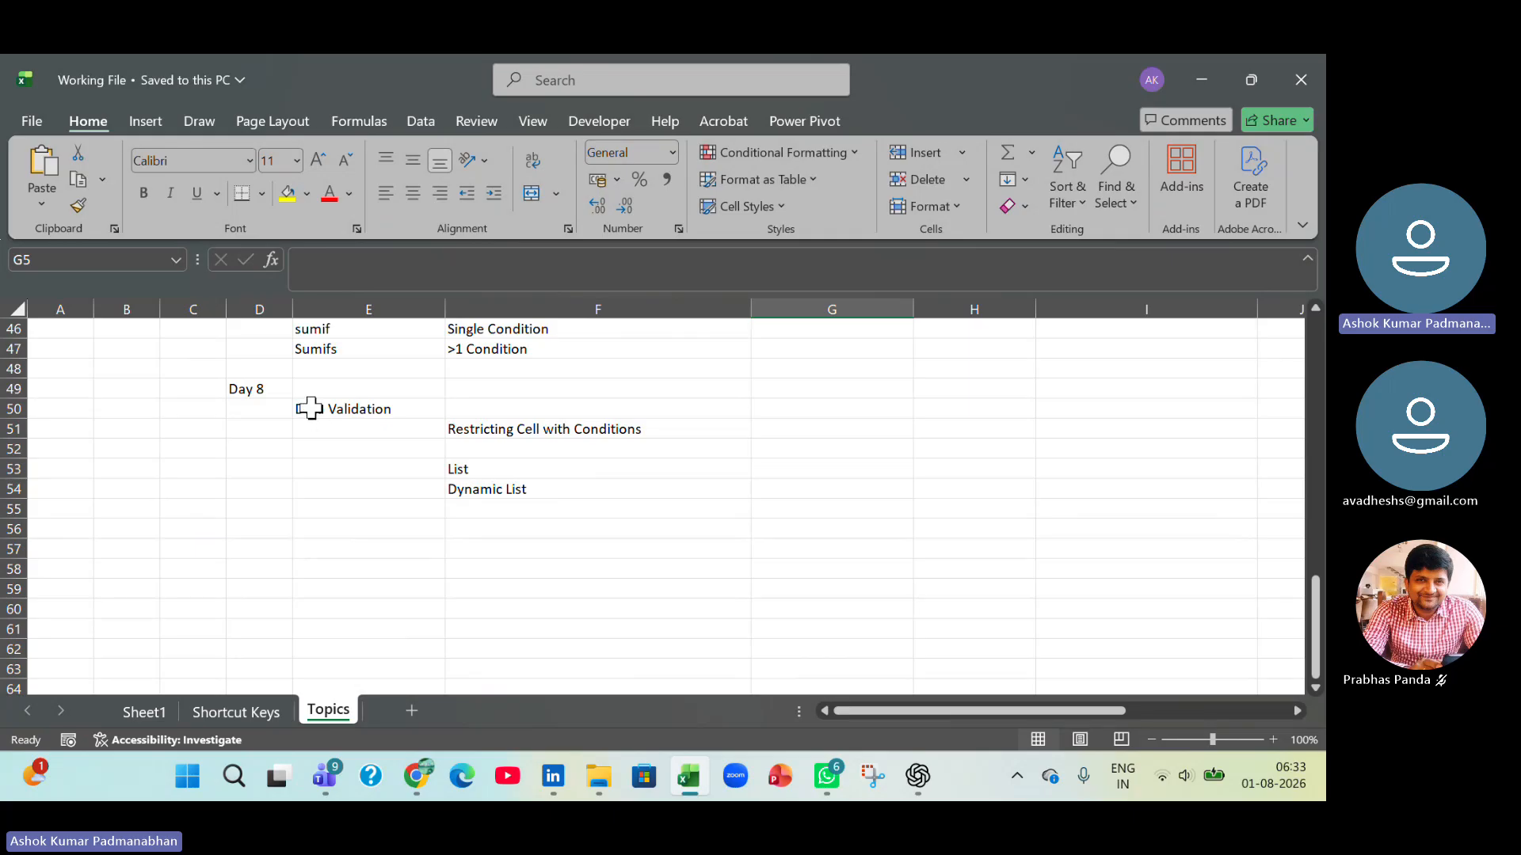
{"action": "left_click_drag", "start_coordinate": [310, 408], "coordinate": [526, 496]}
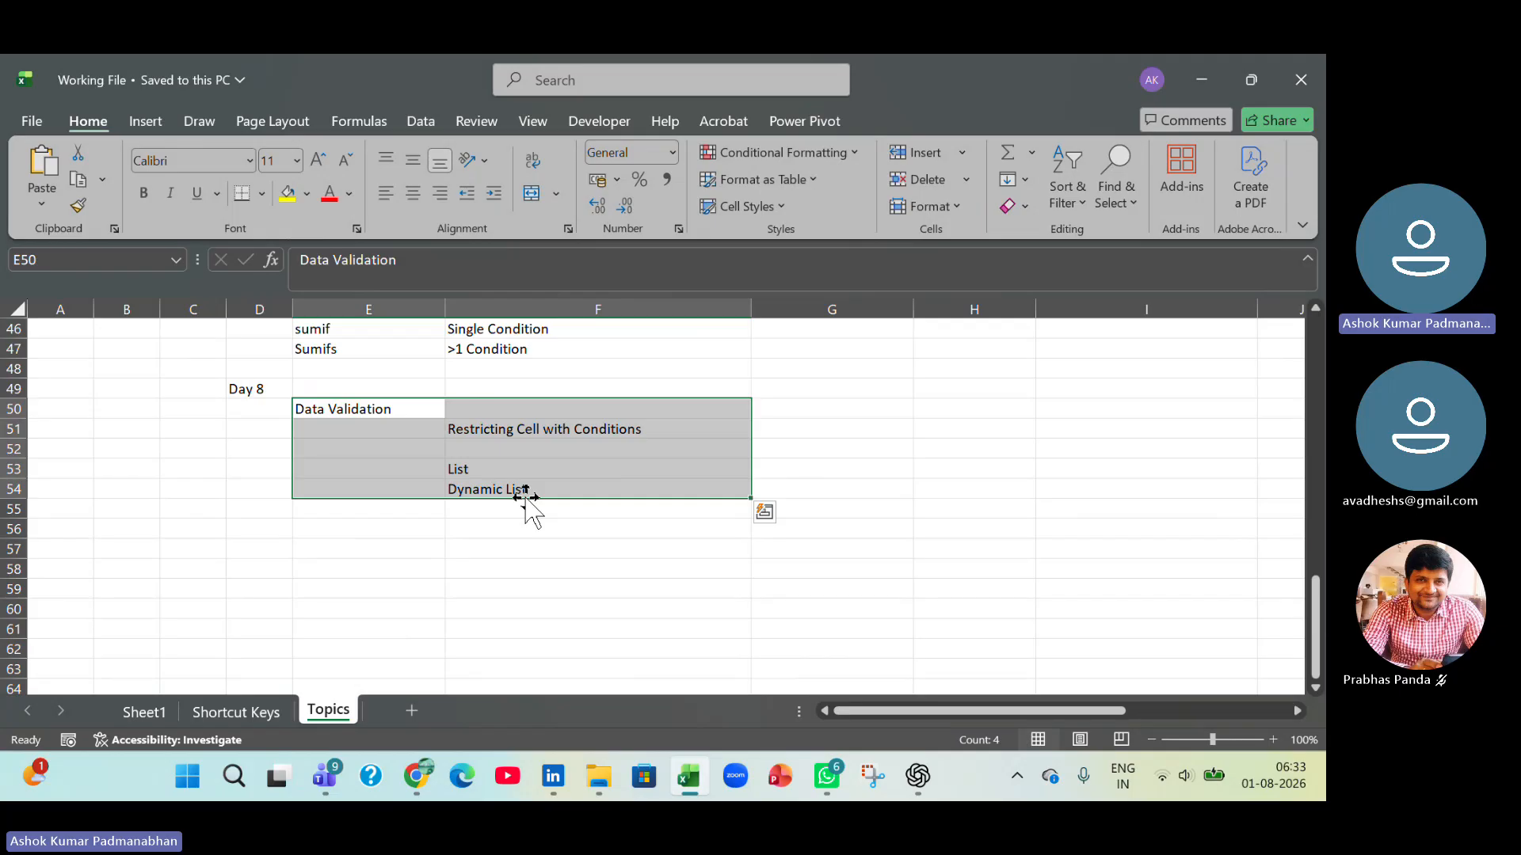
{"action": "left_click", "coordinate": [526, 448]}
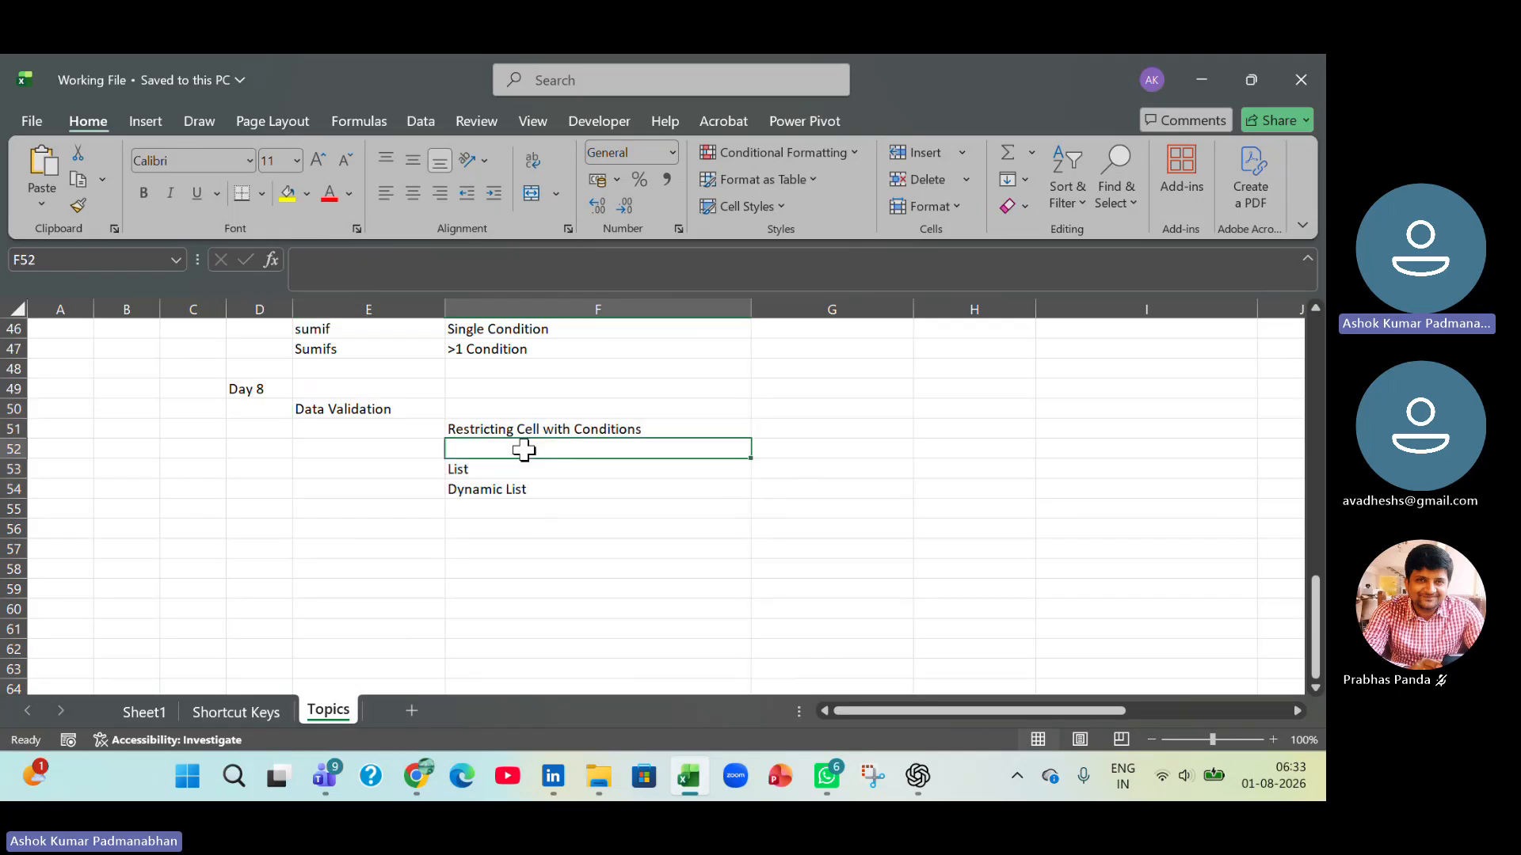
{"action": "type", "text": "Avoid"}
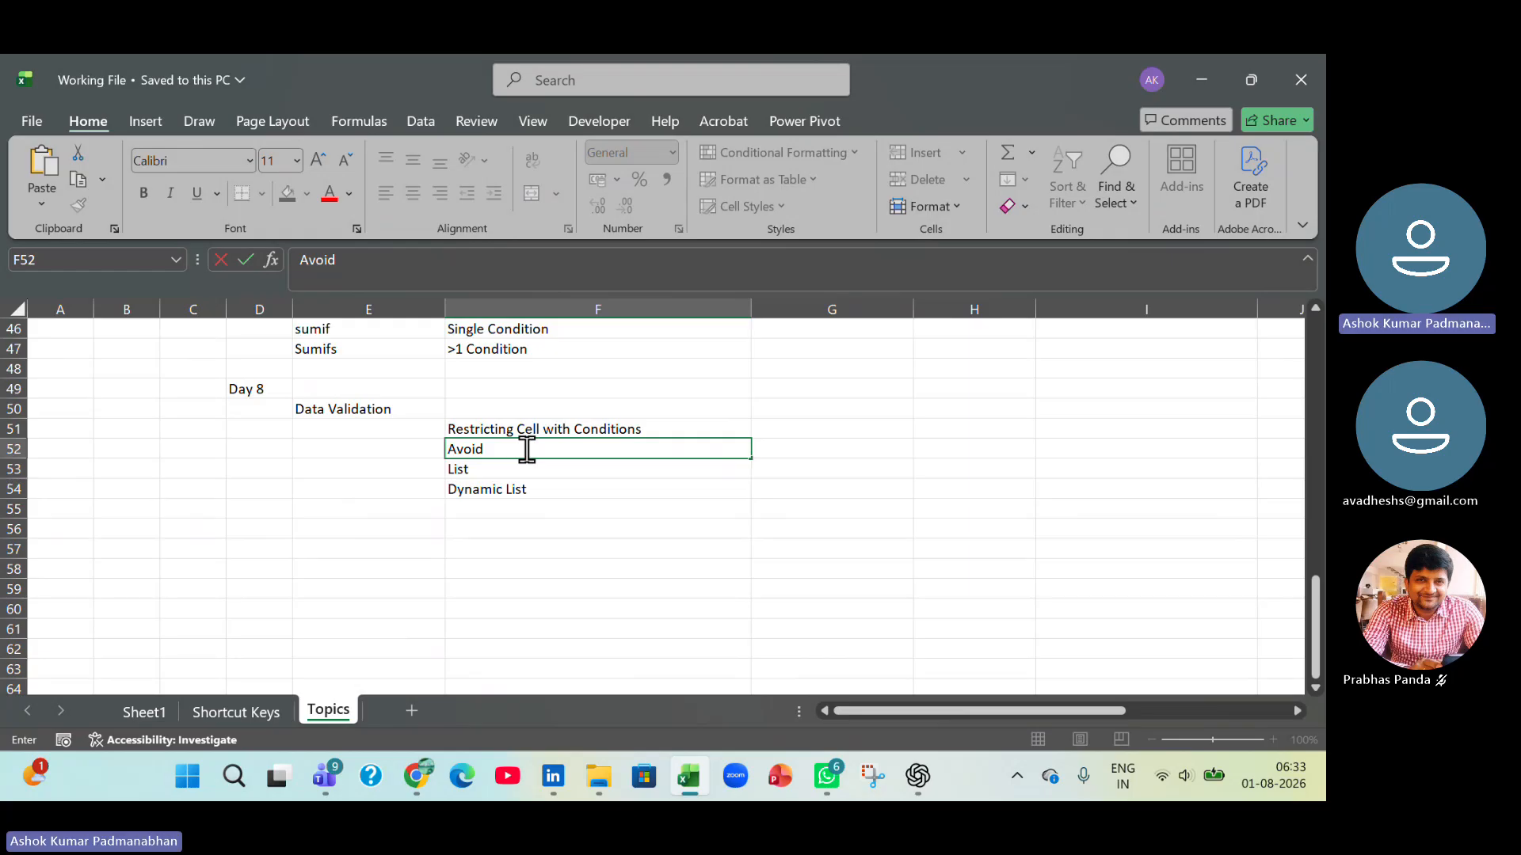
{"action": "type", "text": " irrel"}
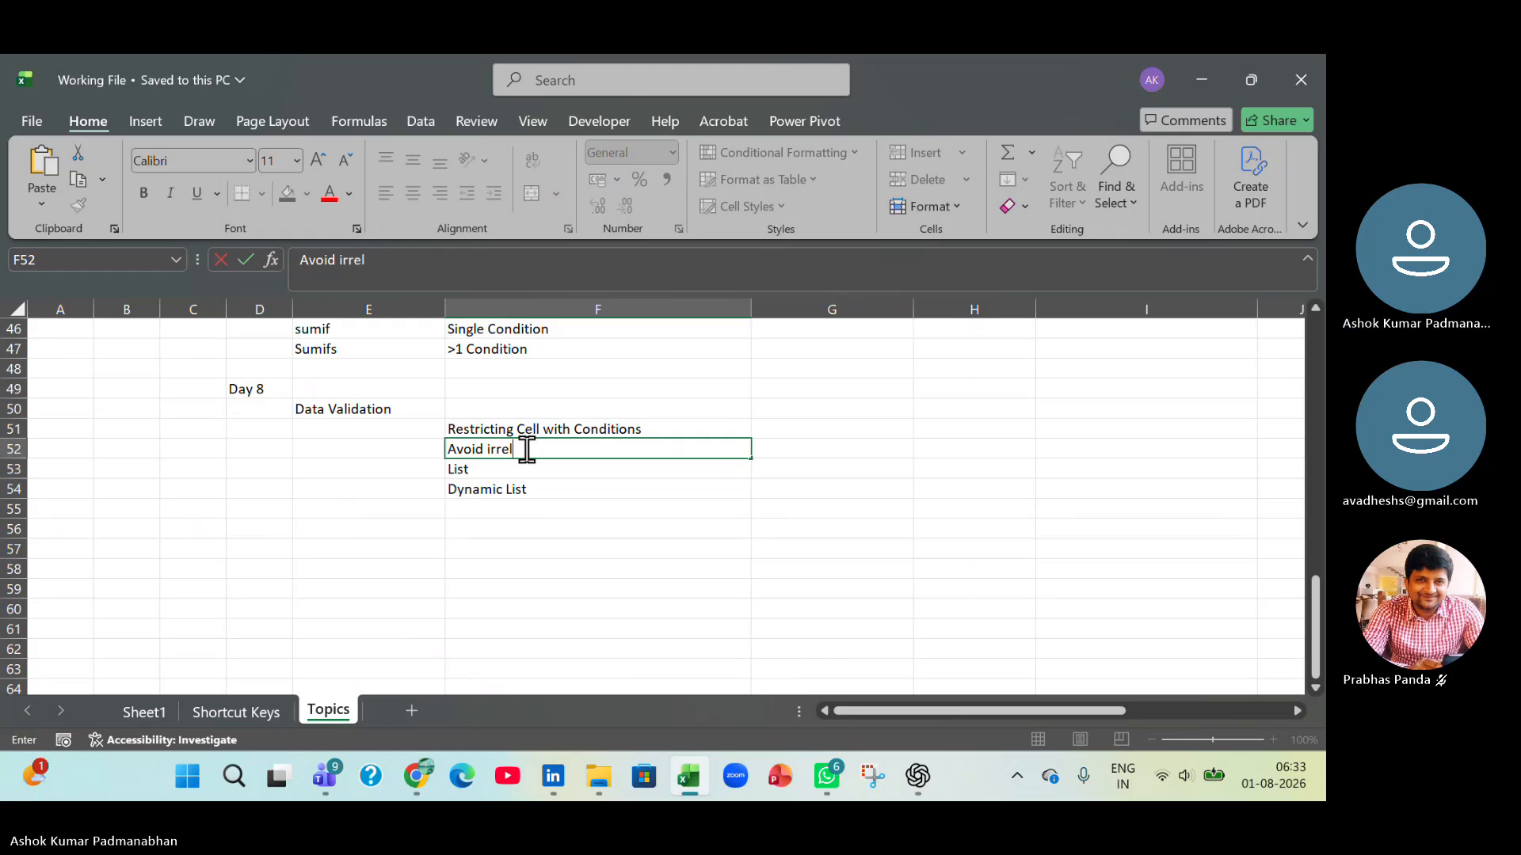
{"action": "type", "text": "avant Data"}
{"action": "key", "text": "Return"}
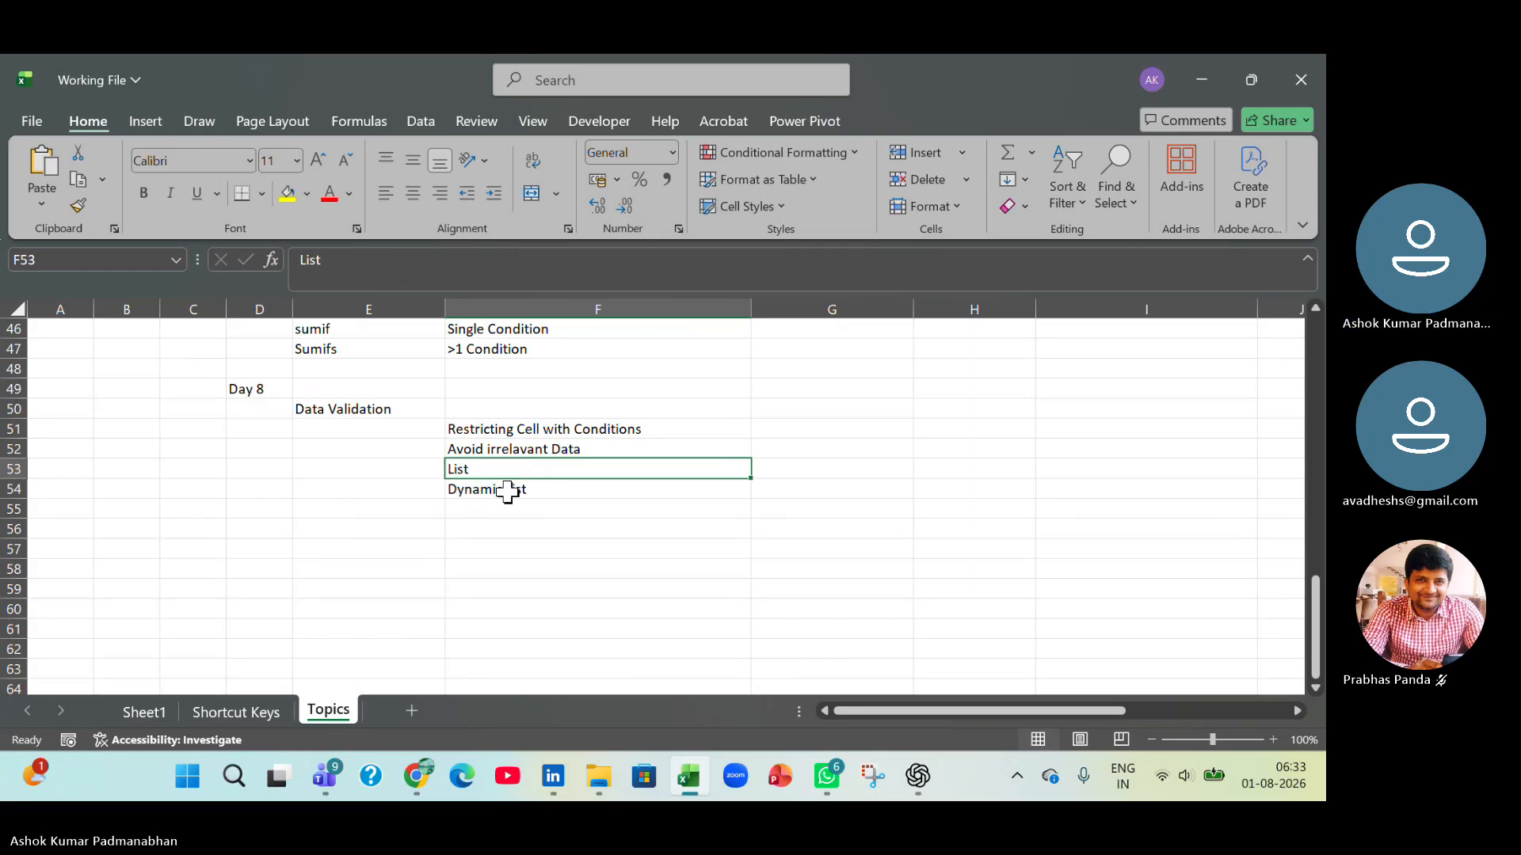
Enter "Indirect()" in cell G54, beside the Dynamic List topic.
{"action": "left_click", "coordinate": [785, 489]}
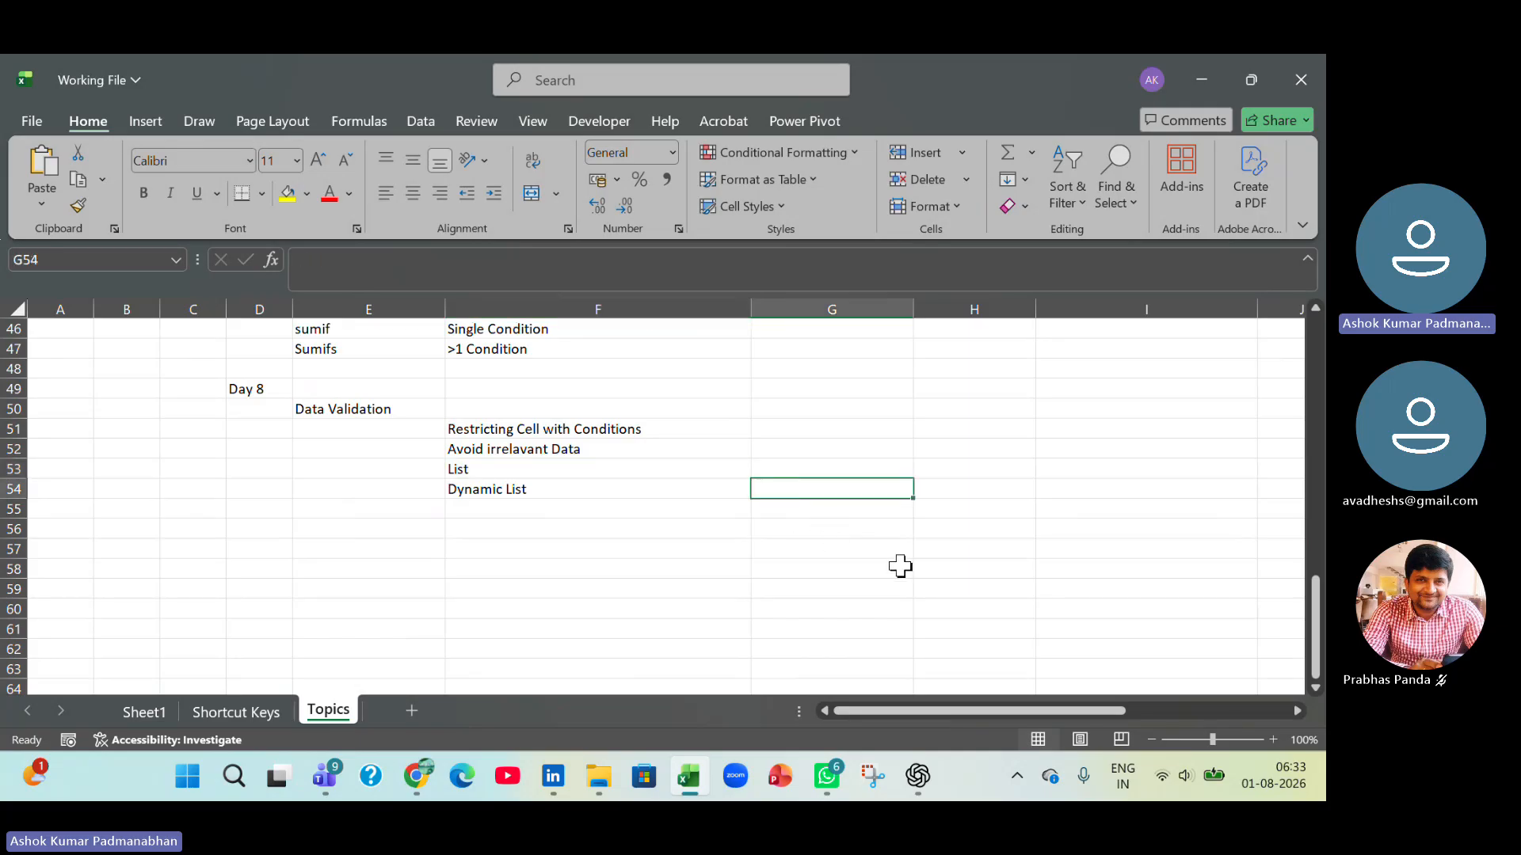
{"action": "type", "text": "Indire"}
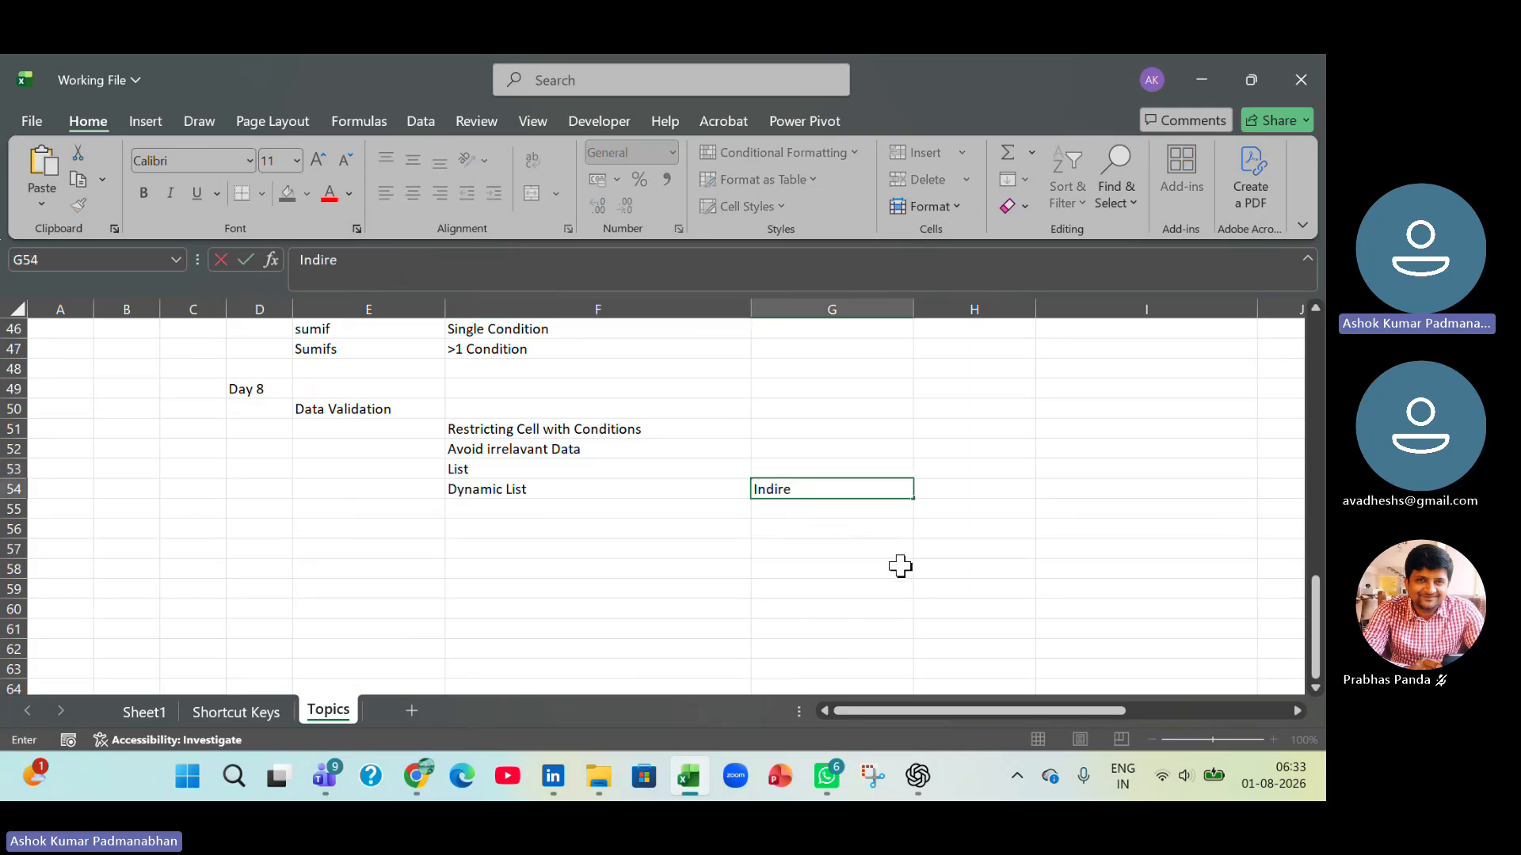
{"action": "type", "text": "ct()"}
{"action": "key", "text": "Return"}
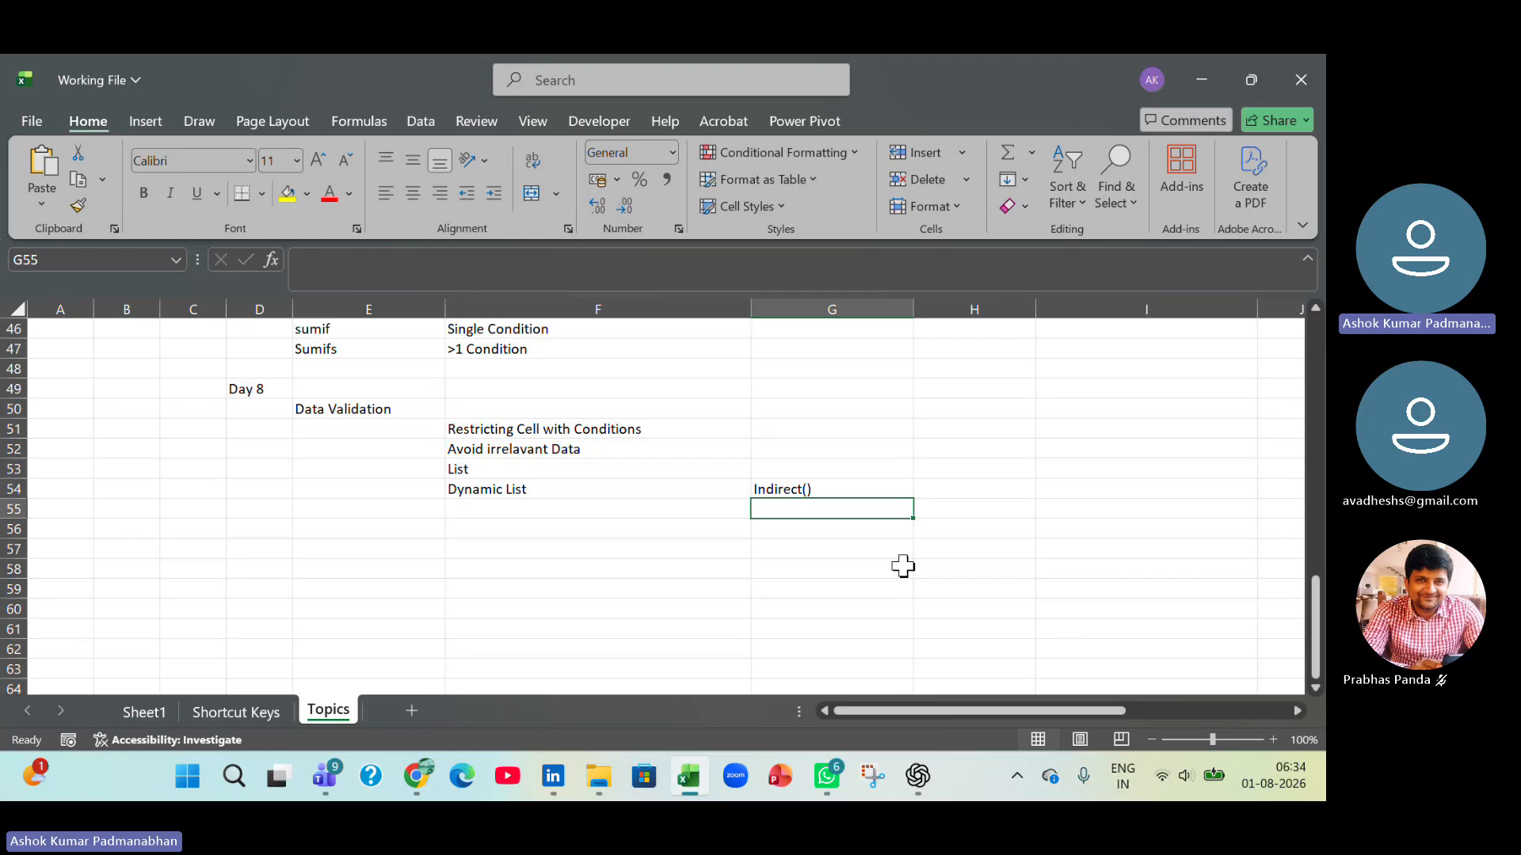
{"action": "left_click_drag", "start_coordinate": [523, 475], "coordinate": [828, 498]}
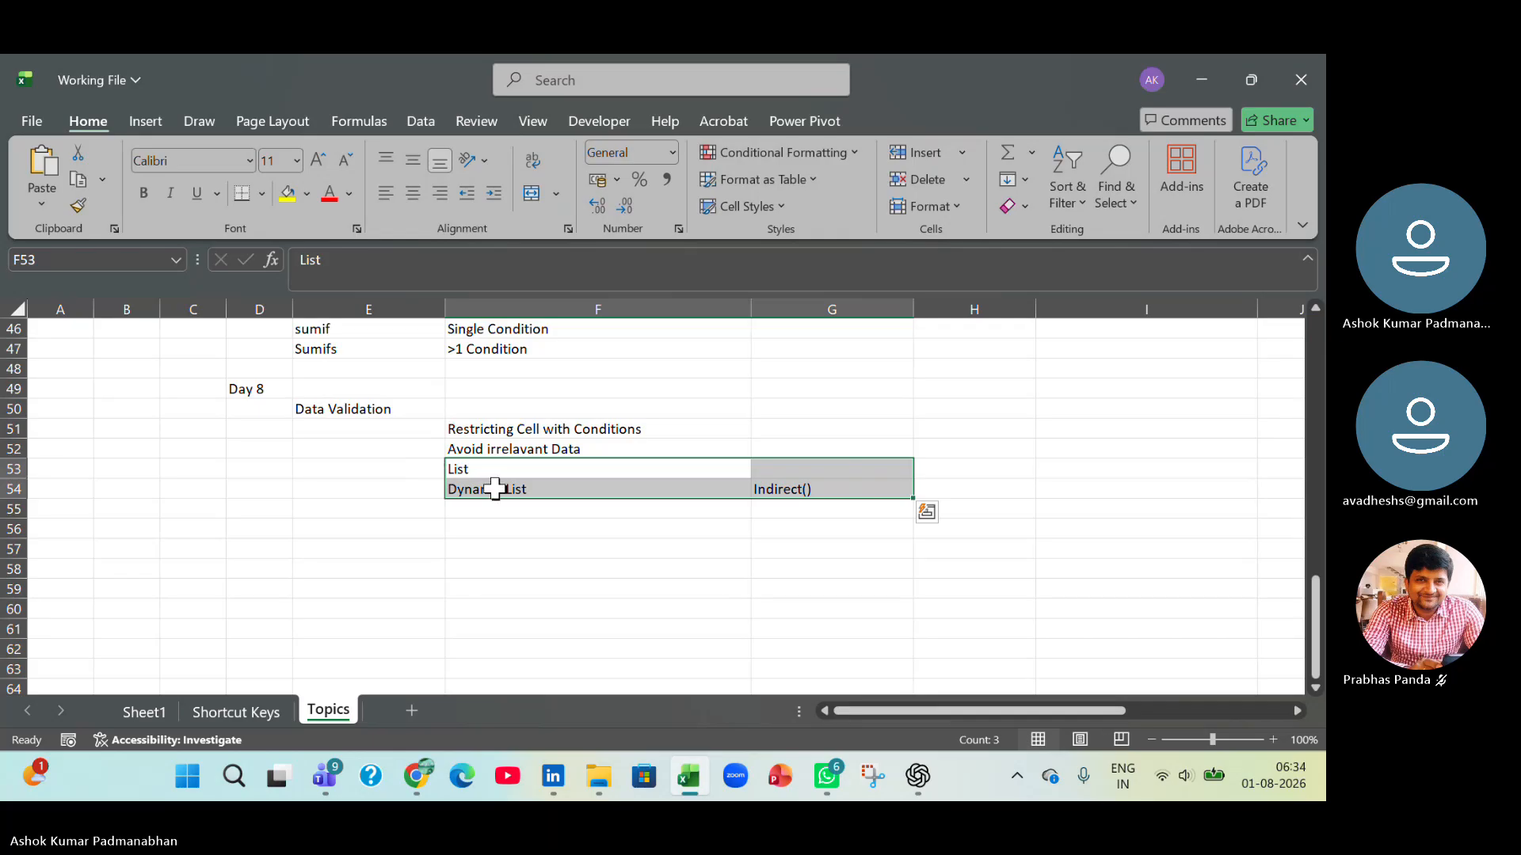
{"action": "left_click_drag", "start_coordinate": [494, 489], "coordinate": [794, 488]}
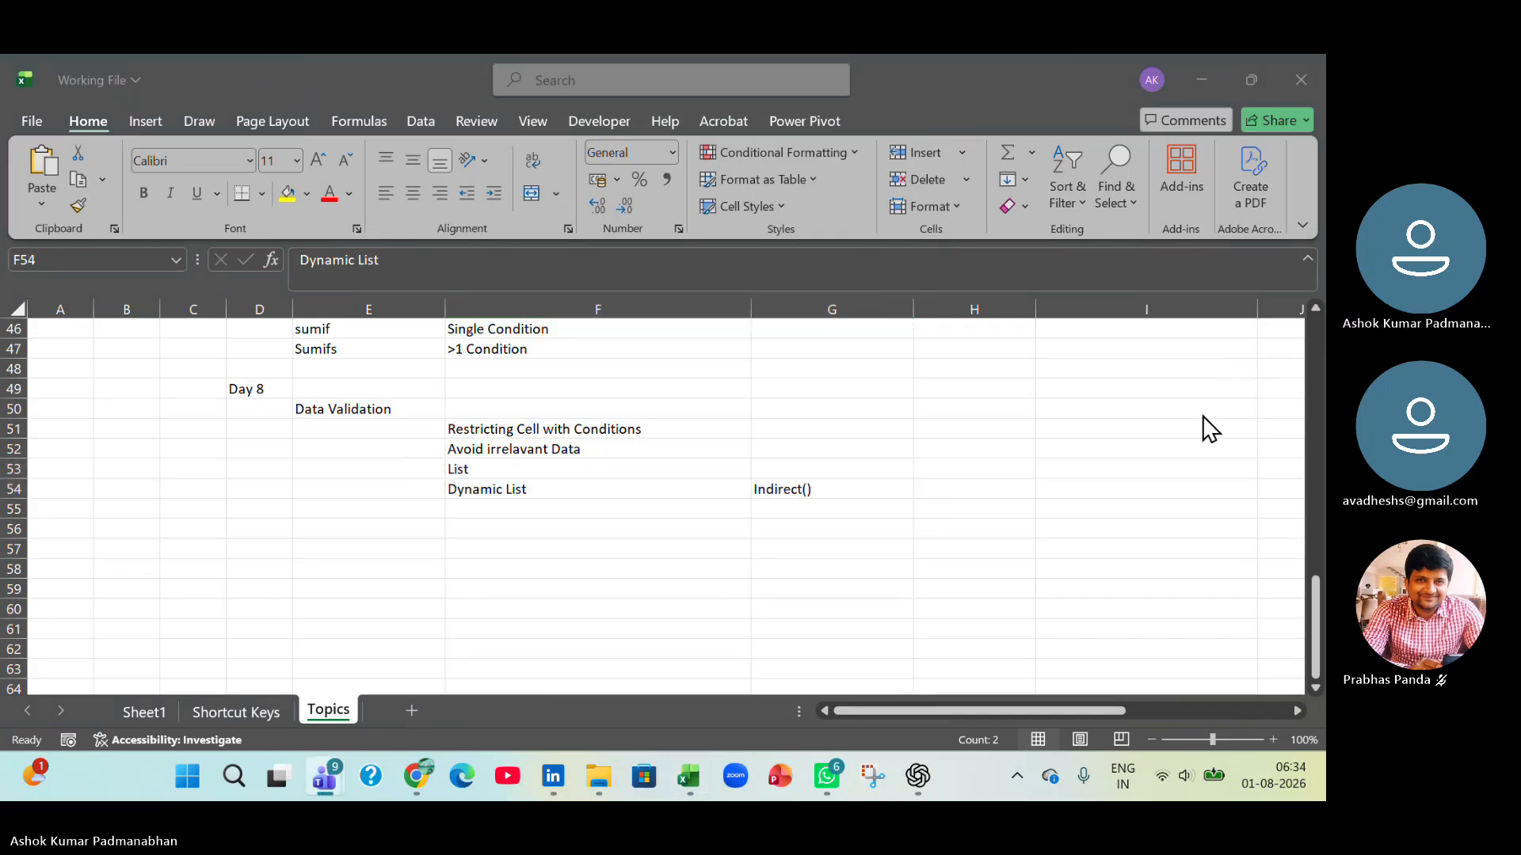
{"action": "left_click", "coordinate": [265, 531]}
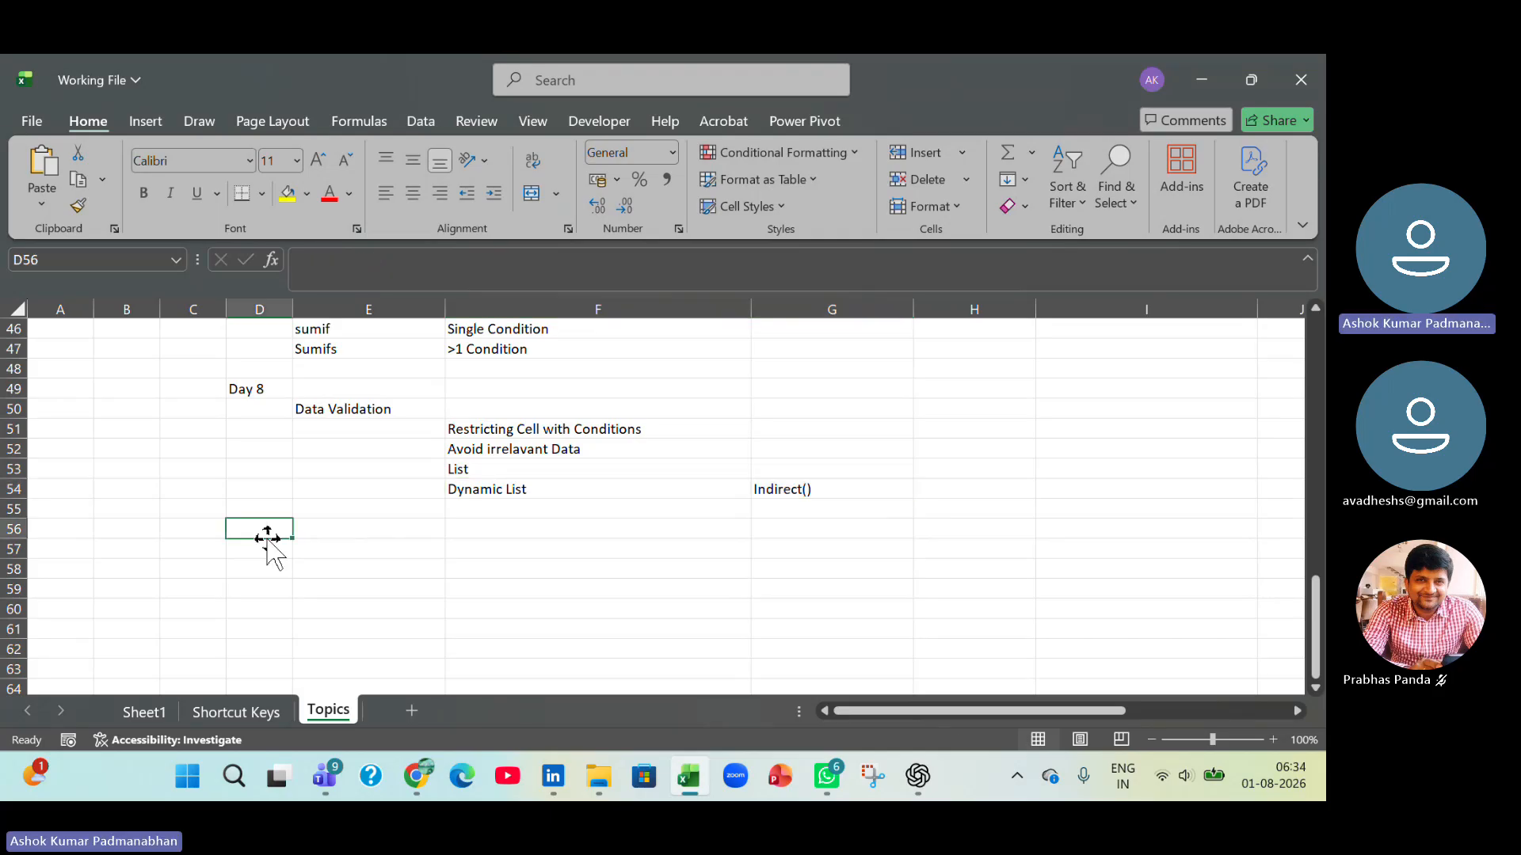
{"action": "left_click_drag", "start_coordinate": [329, 411], "coordinate": [834, 484]}
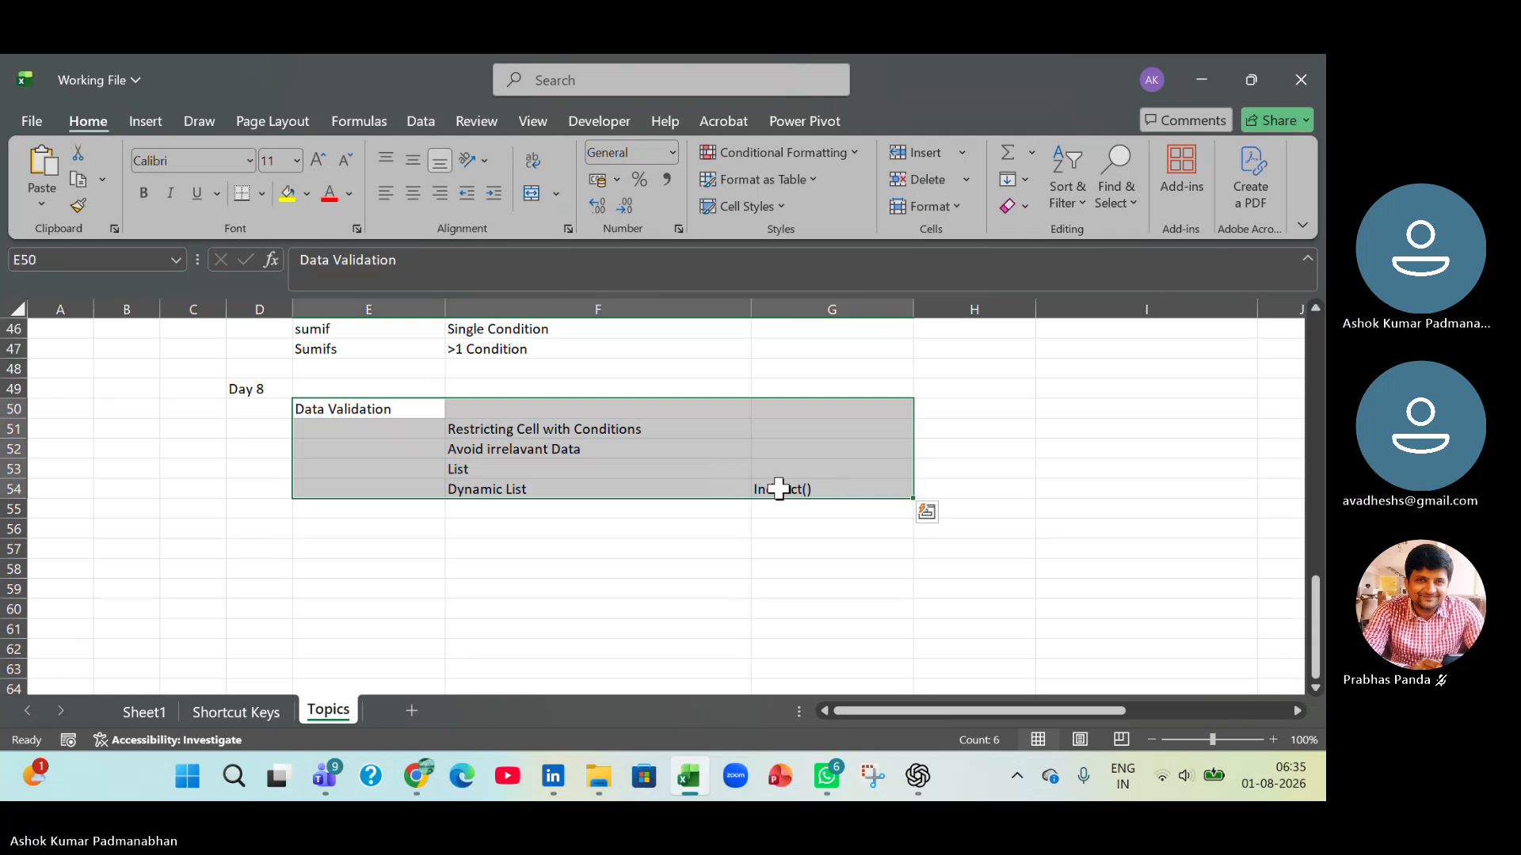
Extend the Dynamic List topic in cell F54 to read "Dynamic List - Named Range".
{"action": "double_click", "coordinate": [701, 489]}
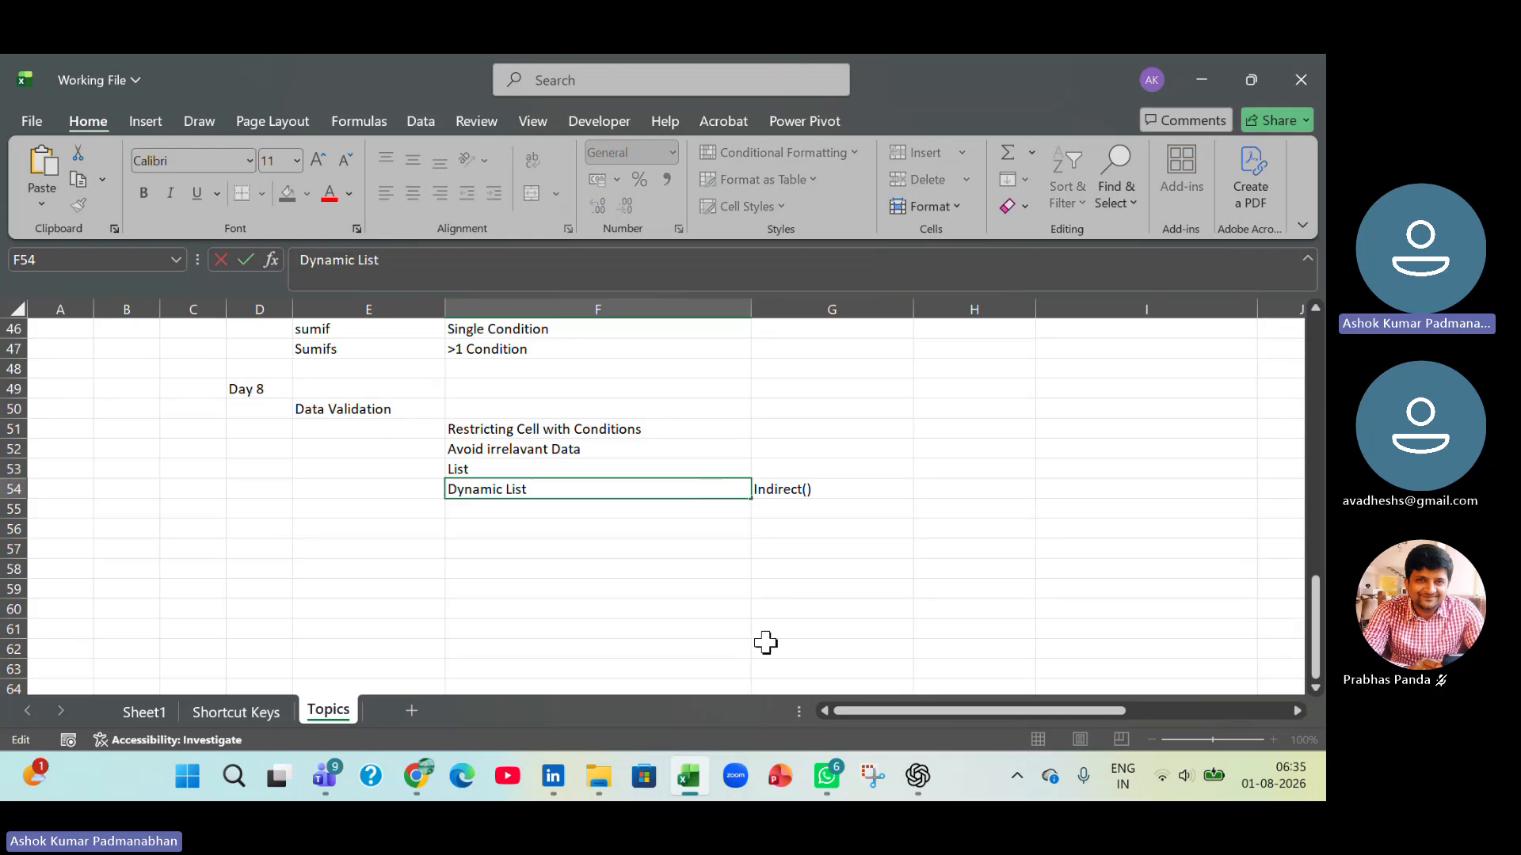
{"action": "type", "text": "- Named Range"}
{"action": "key", "text": "Return"}
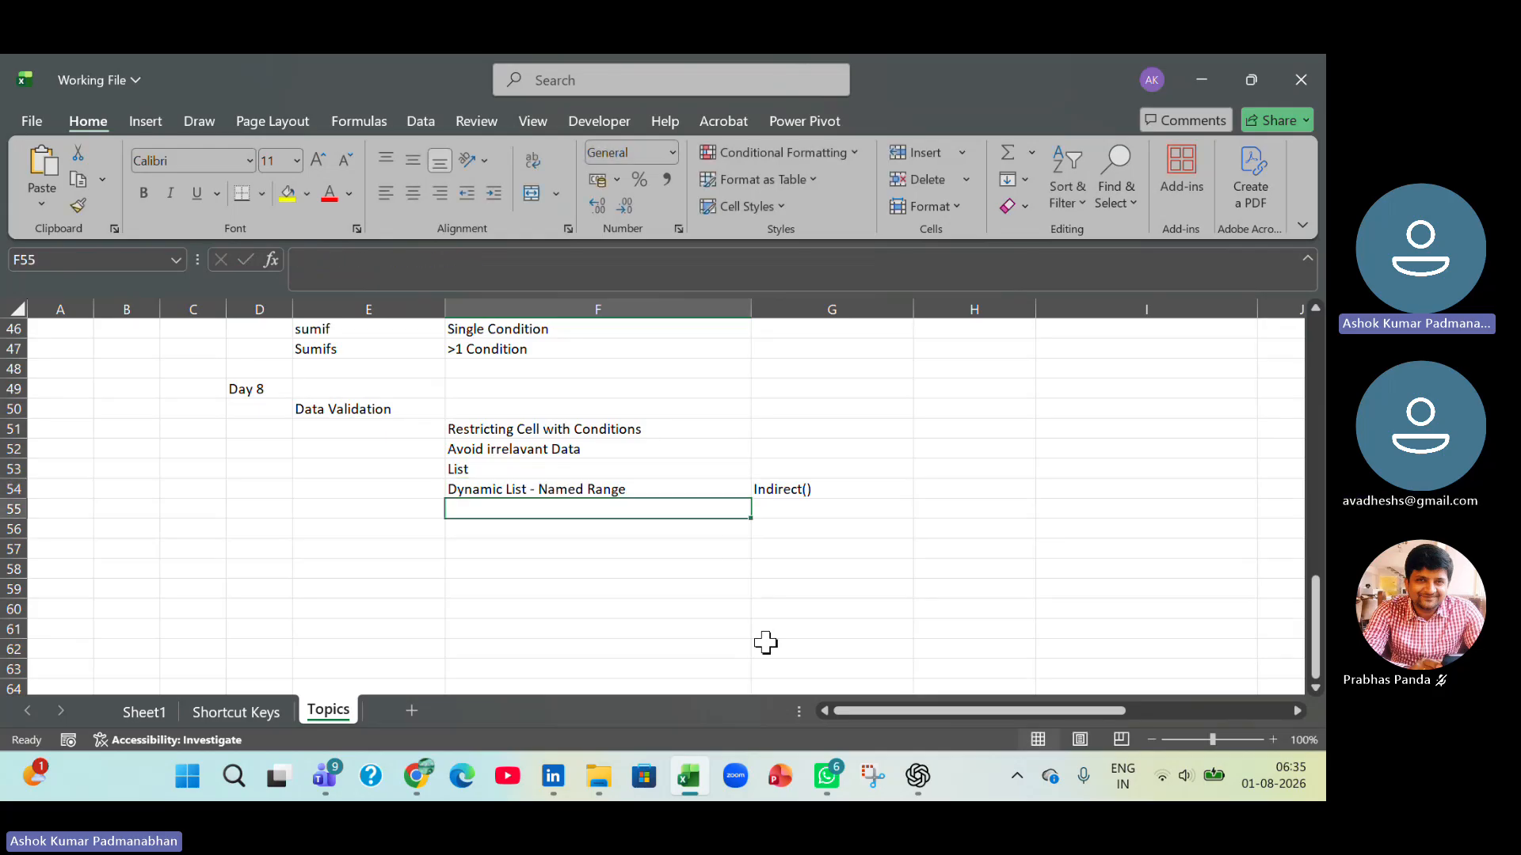
{"action": "left_click", "coordinate": [655, 487]}
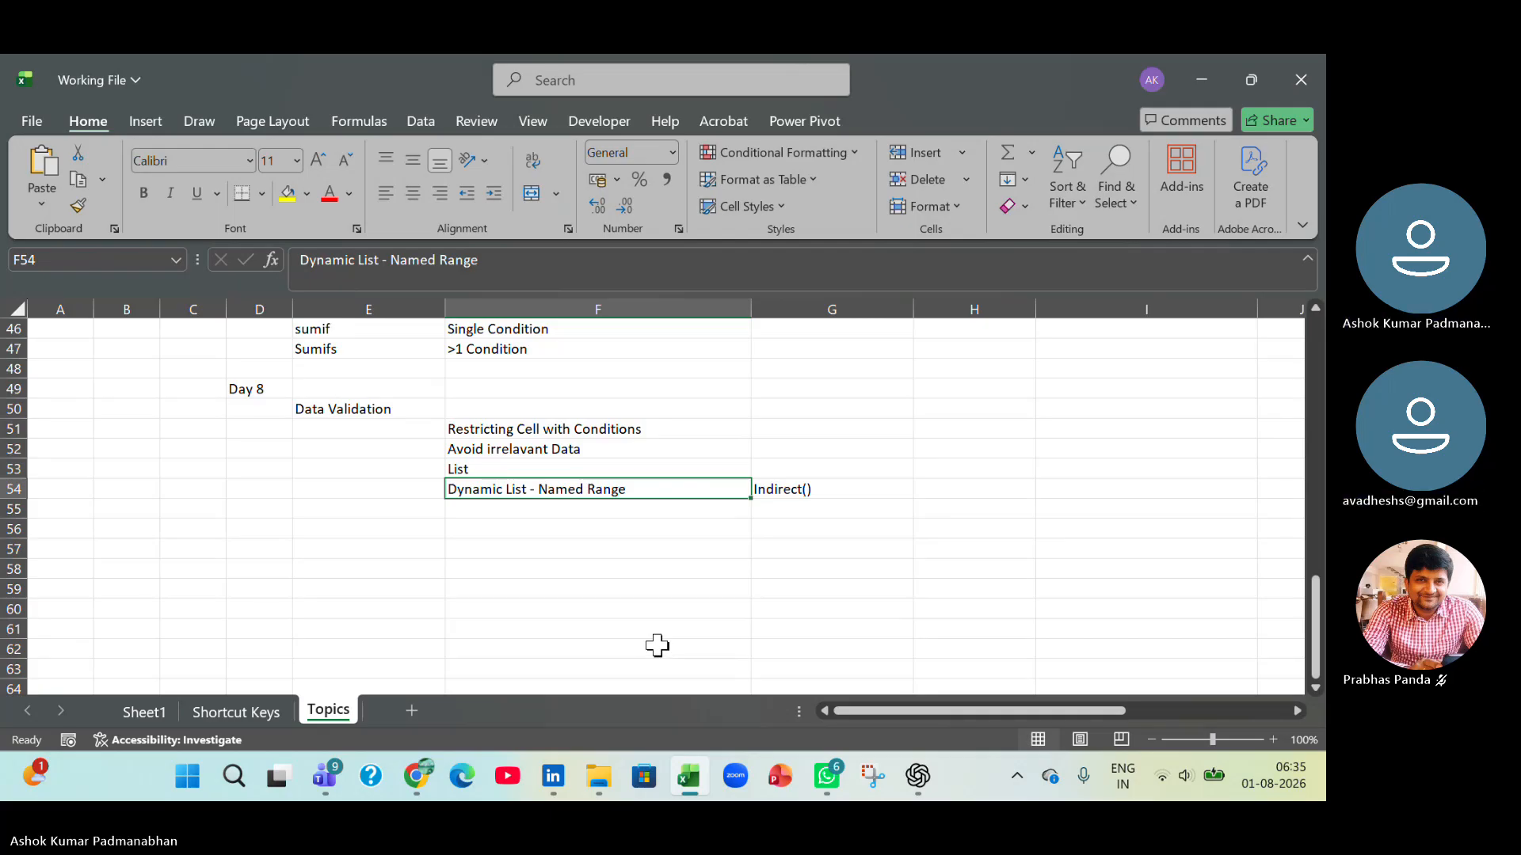
{"action": "double_click", "coordinate": [651, 490]}
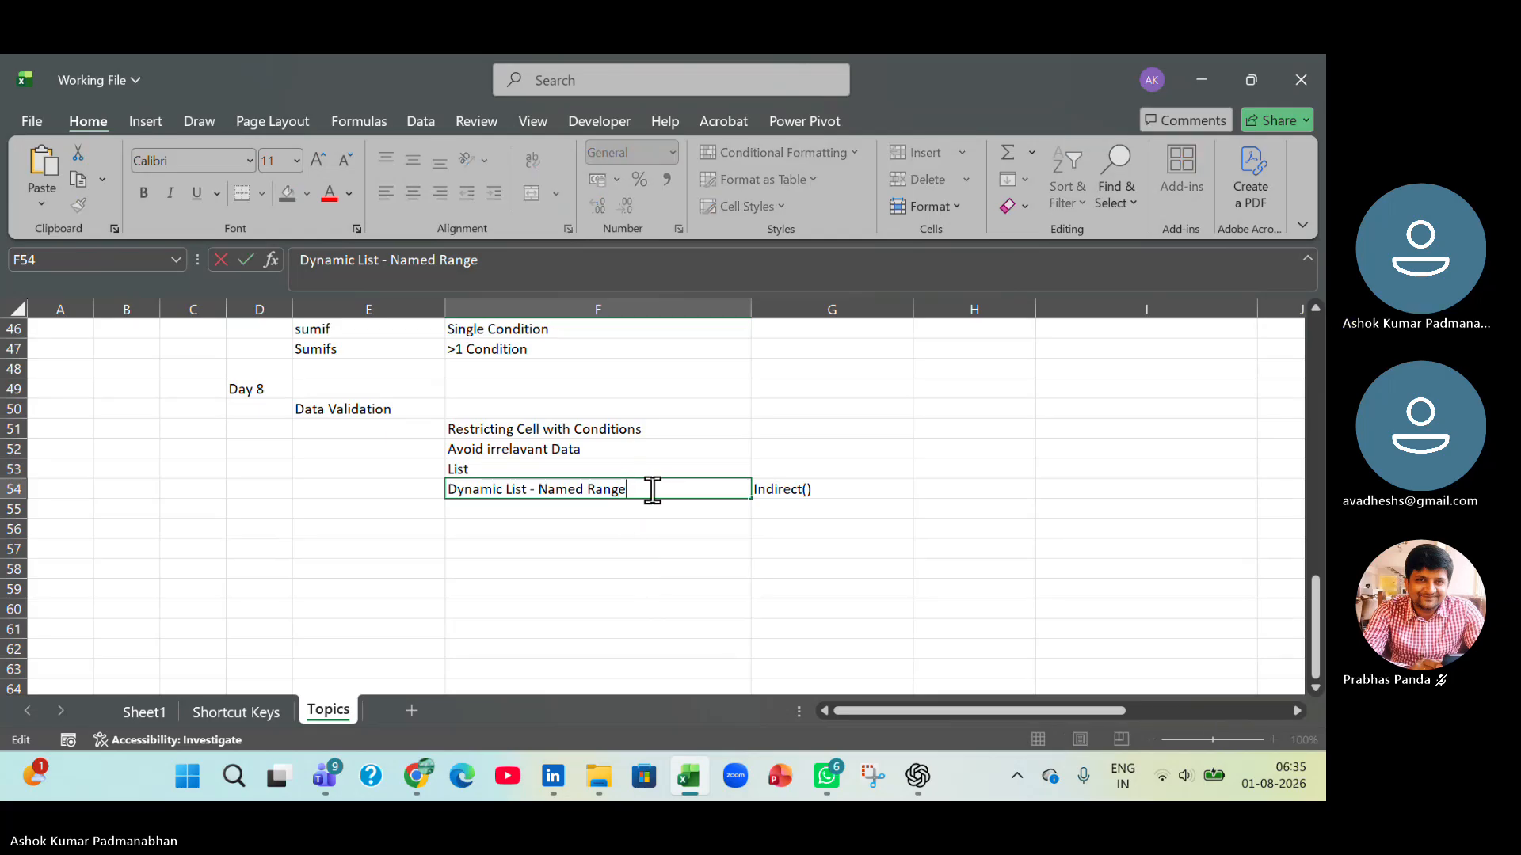
{"action": "double_click", "coordinate": [595, 490]}
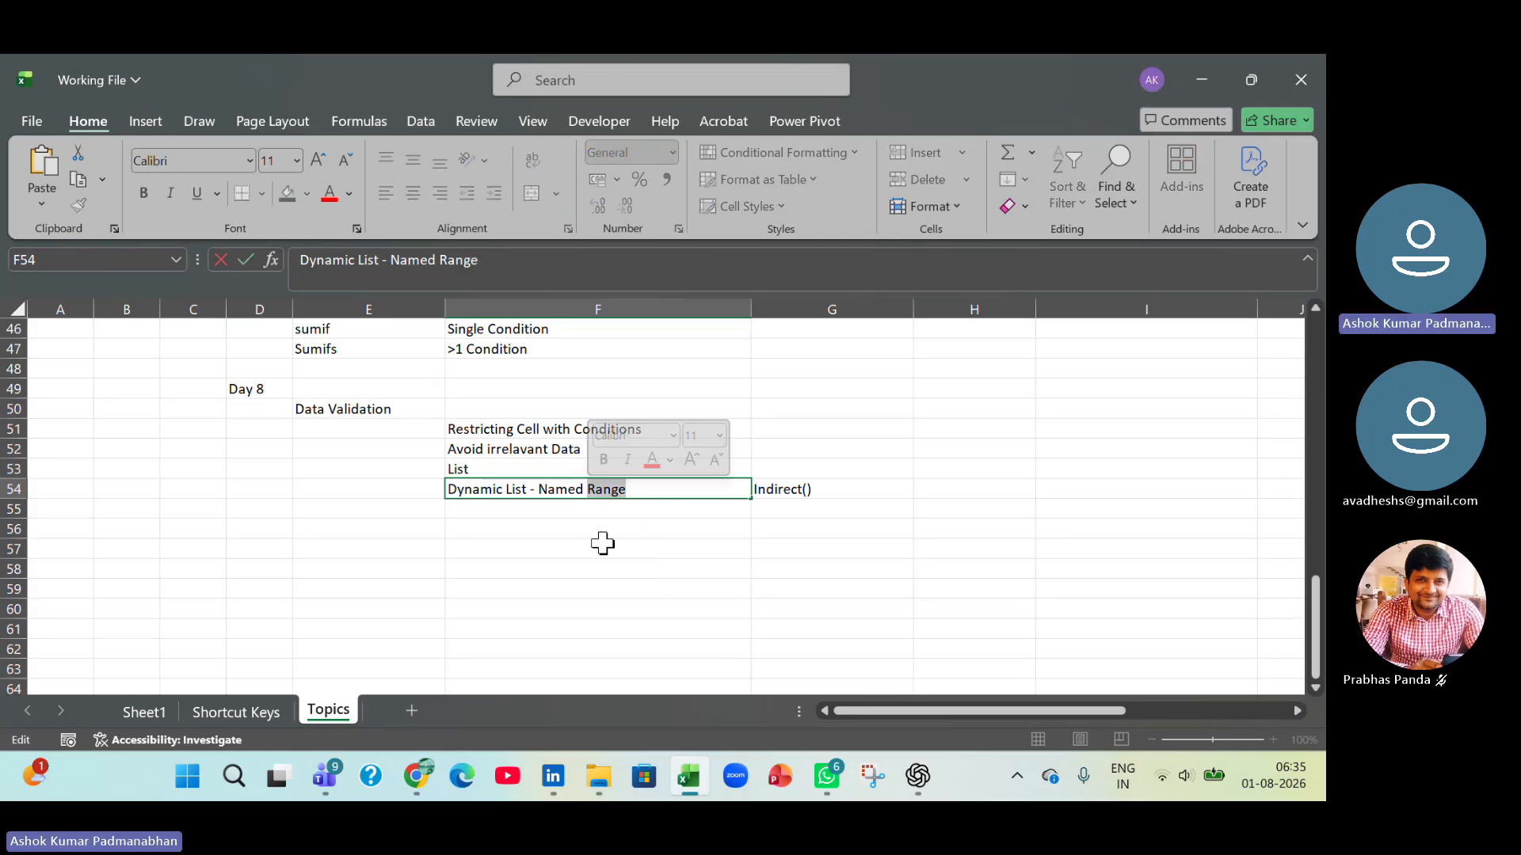
{"action": "left_click", "coordinate": [607, 555]}
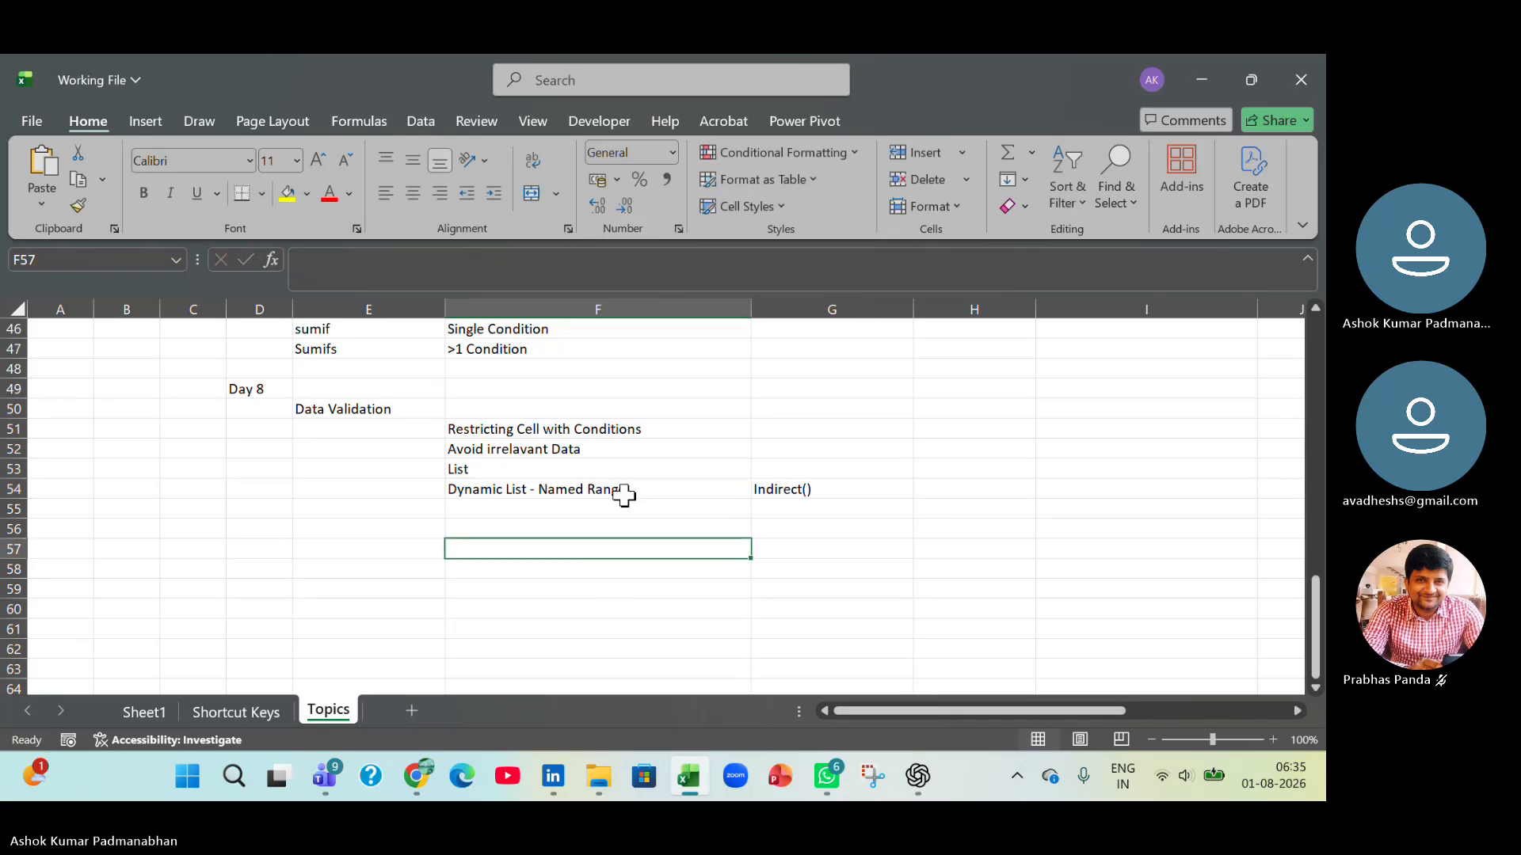
{"action": "left_click", "coordinate": [346, 121]}
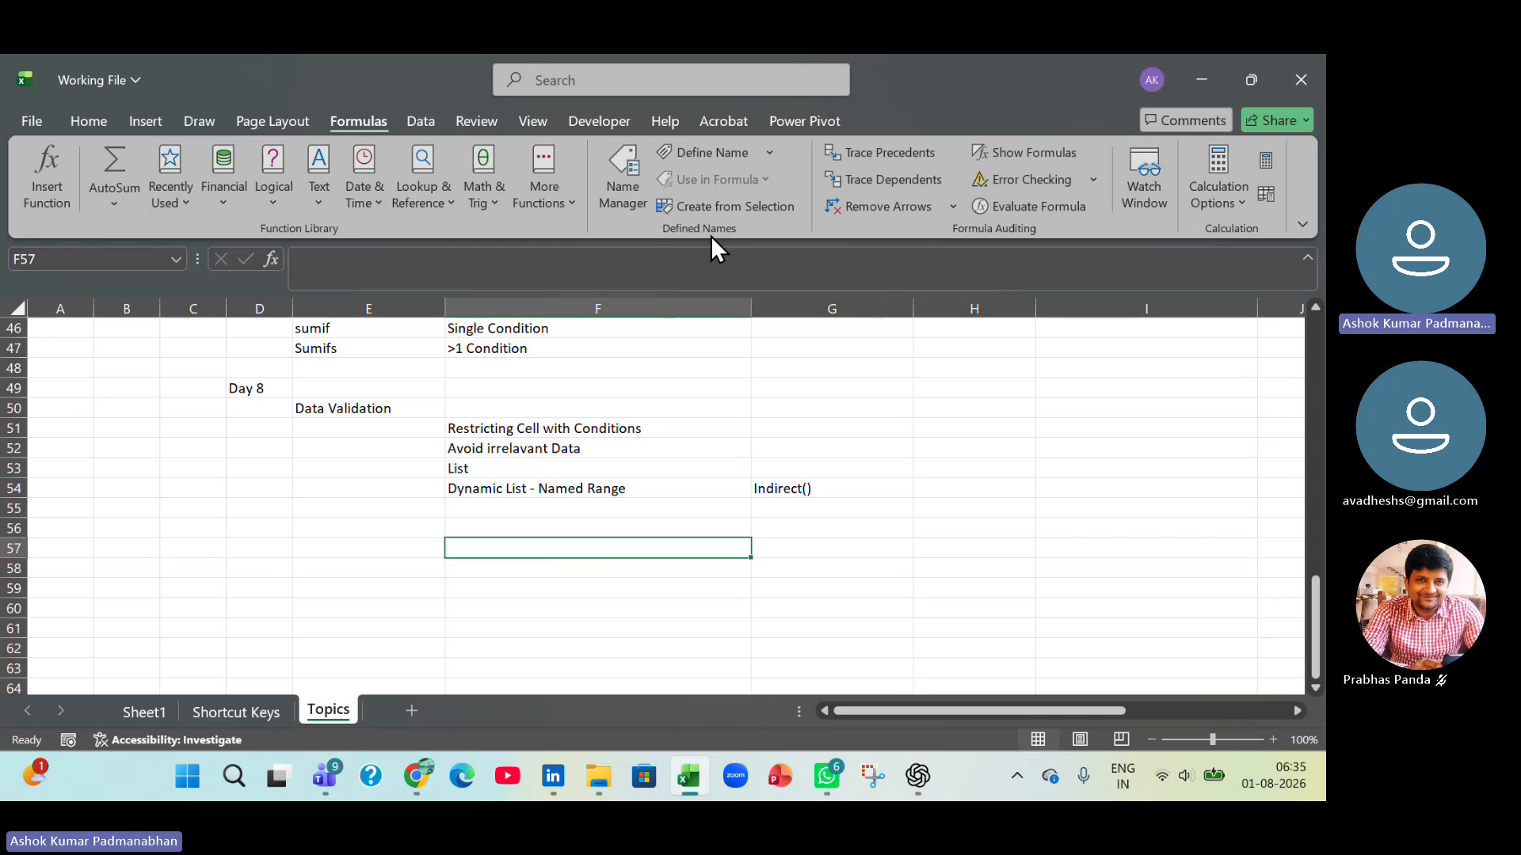
{"action": "left_click", "coordinate": [613, 489]}
{"action": "double_click", "coordinate": [613, 489]}
{"action": "left_click_drag", "start_coordinate": [631, 489], "coordinate": [538, 491]}
{"action": "left_click", "coordinate": [540, 554]}
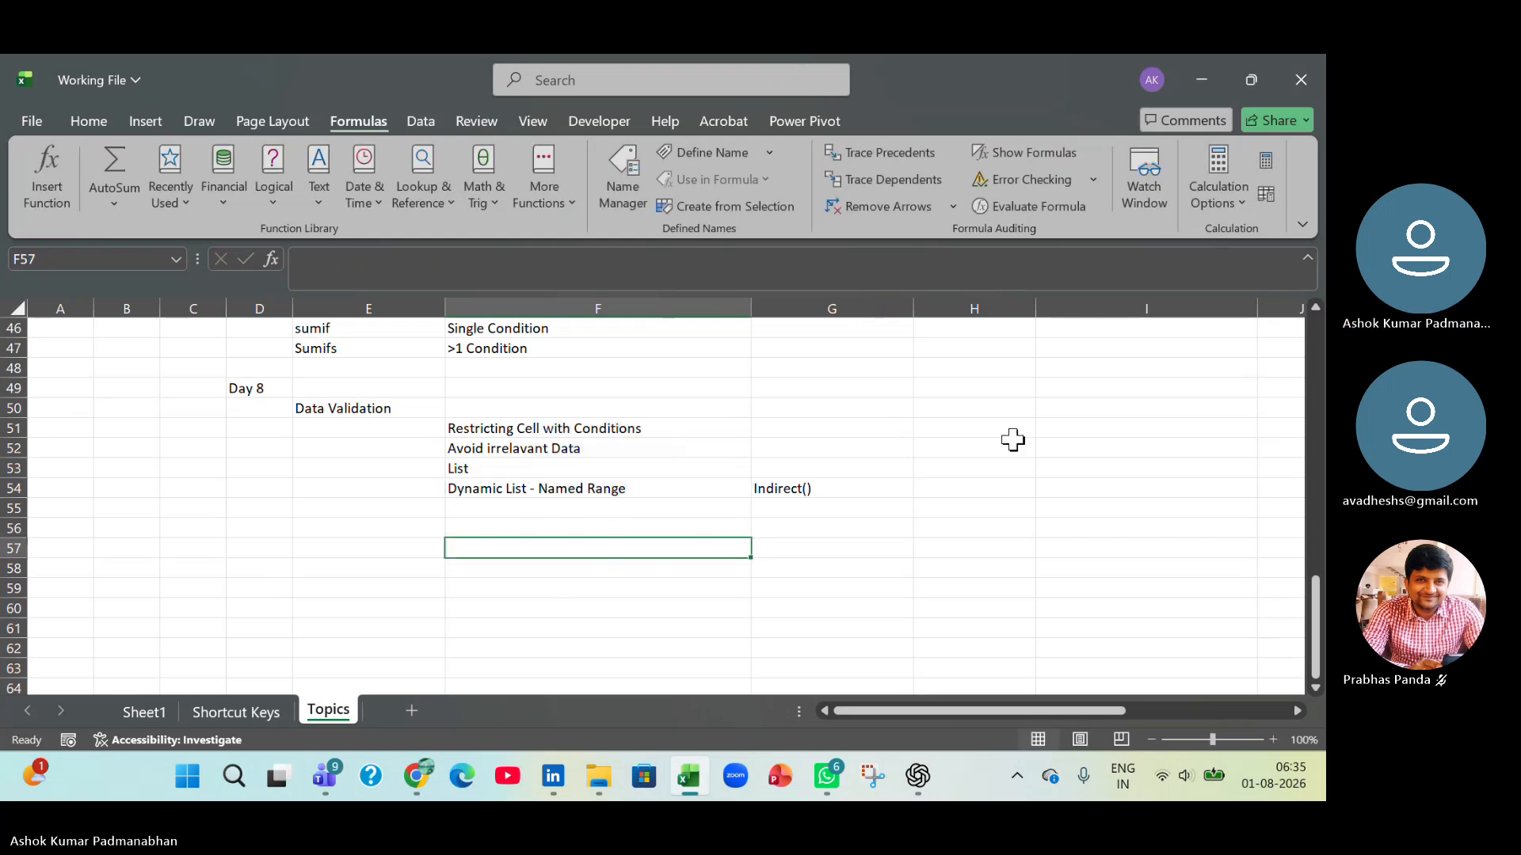
{"action": "left_click_drag", "start_coordinate": [1011, 443], "coordinate": [1011, 606]}
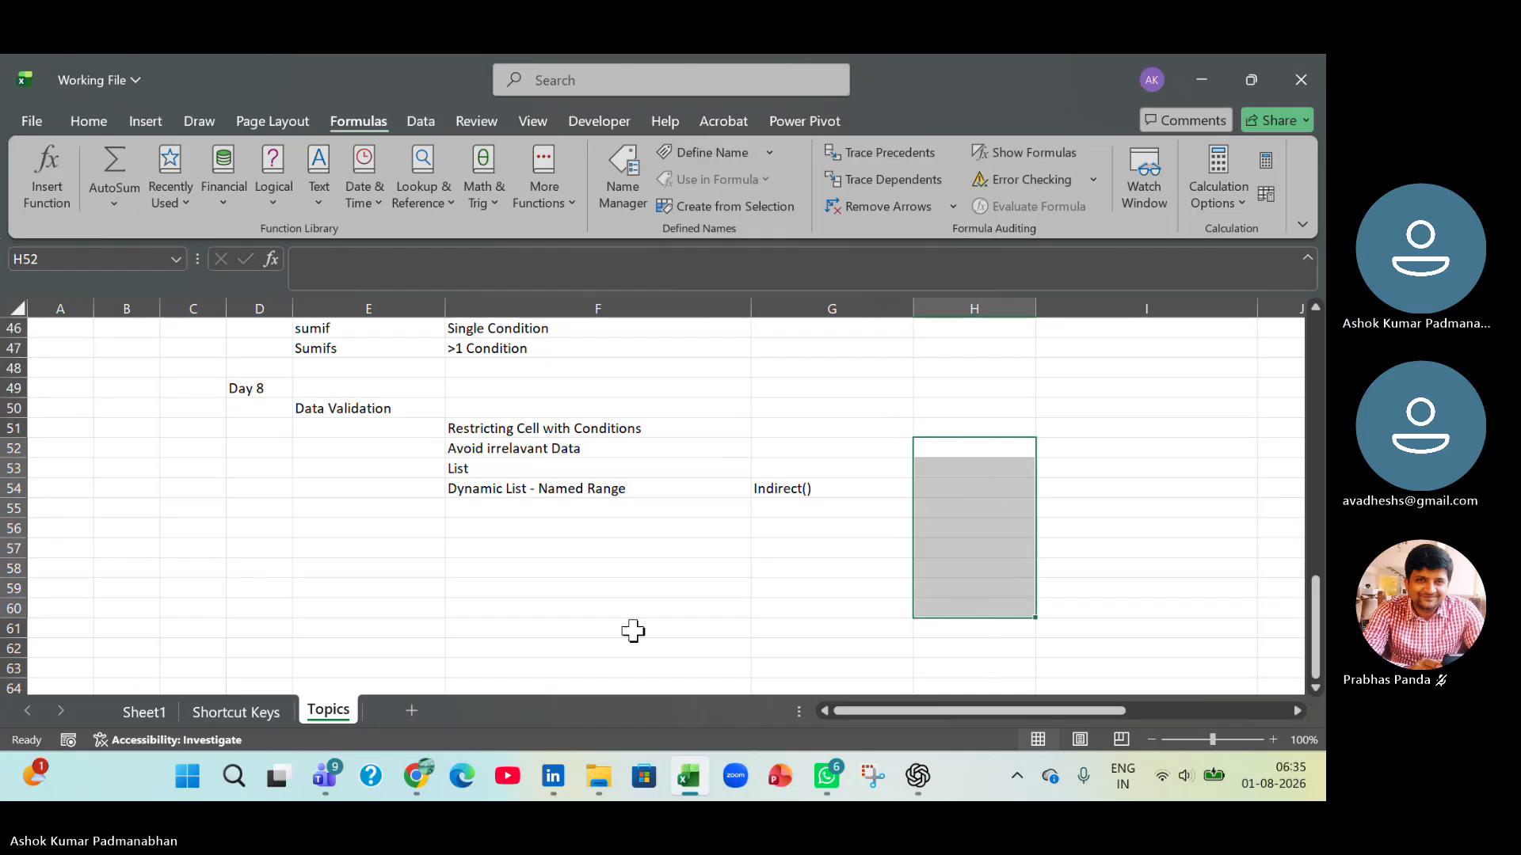
{"action": "key", "text": "alt+Tab"}
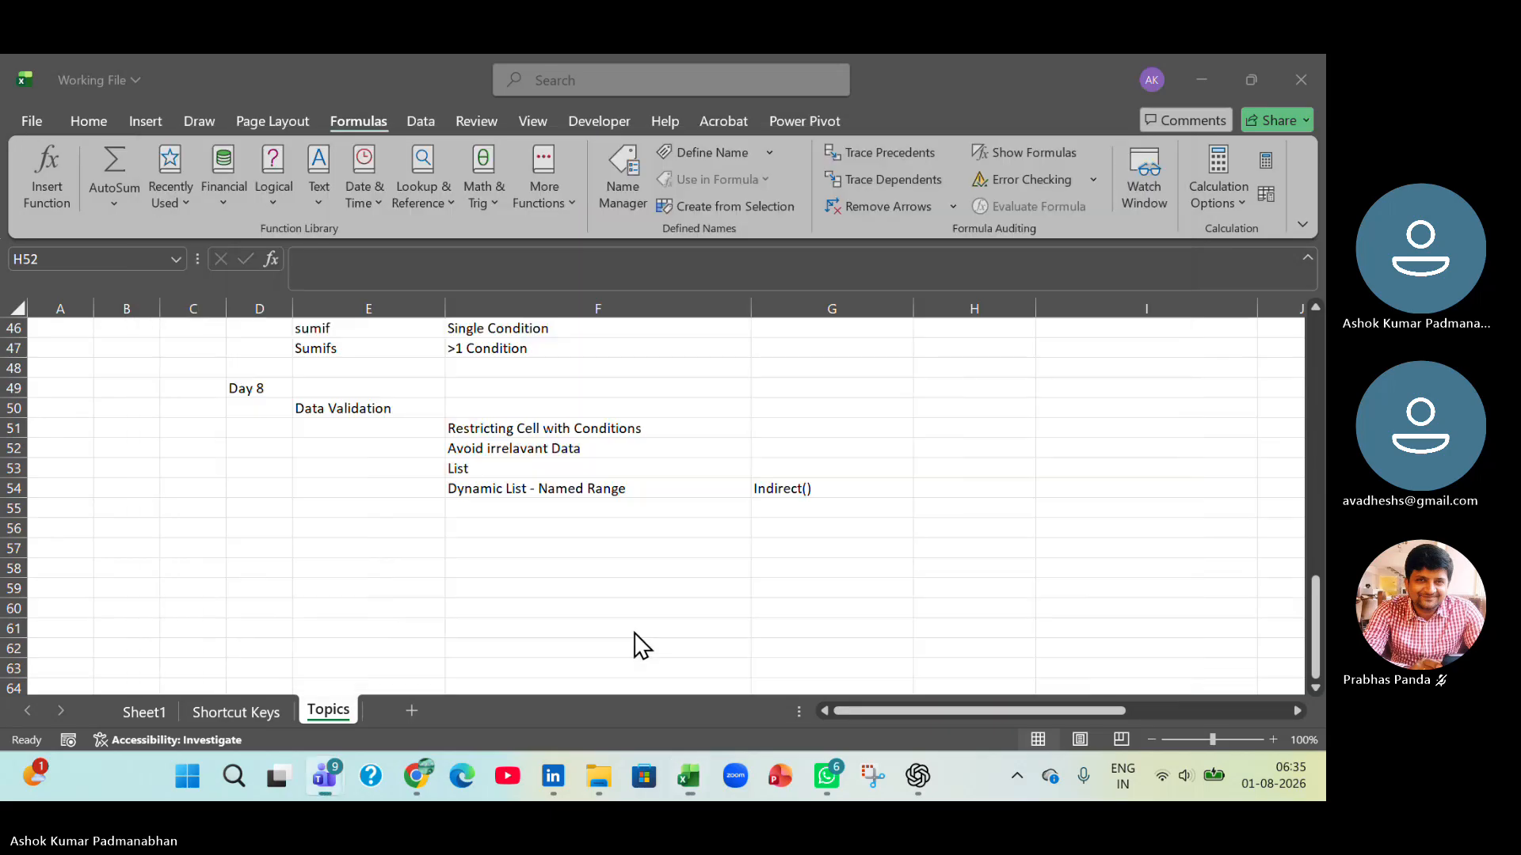
Add a "Day 9" heading in cell D56 below the Day 8 topics.
{"action": "left_click", "coordinate": [265, 532]}
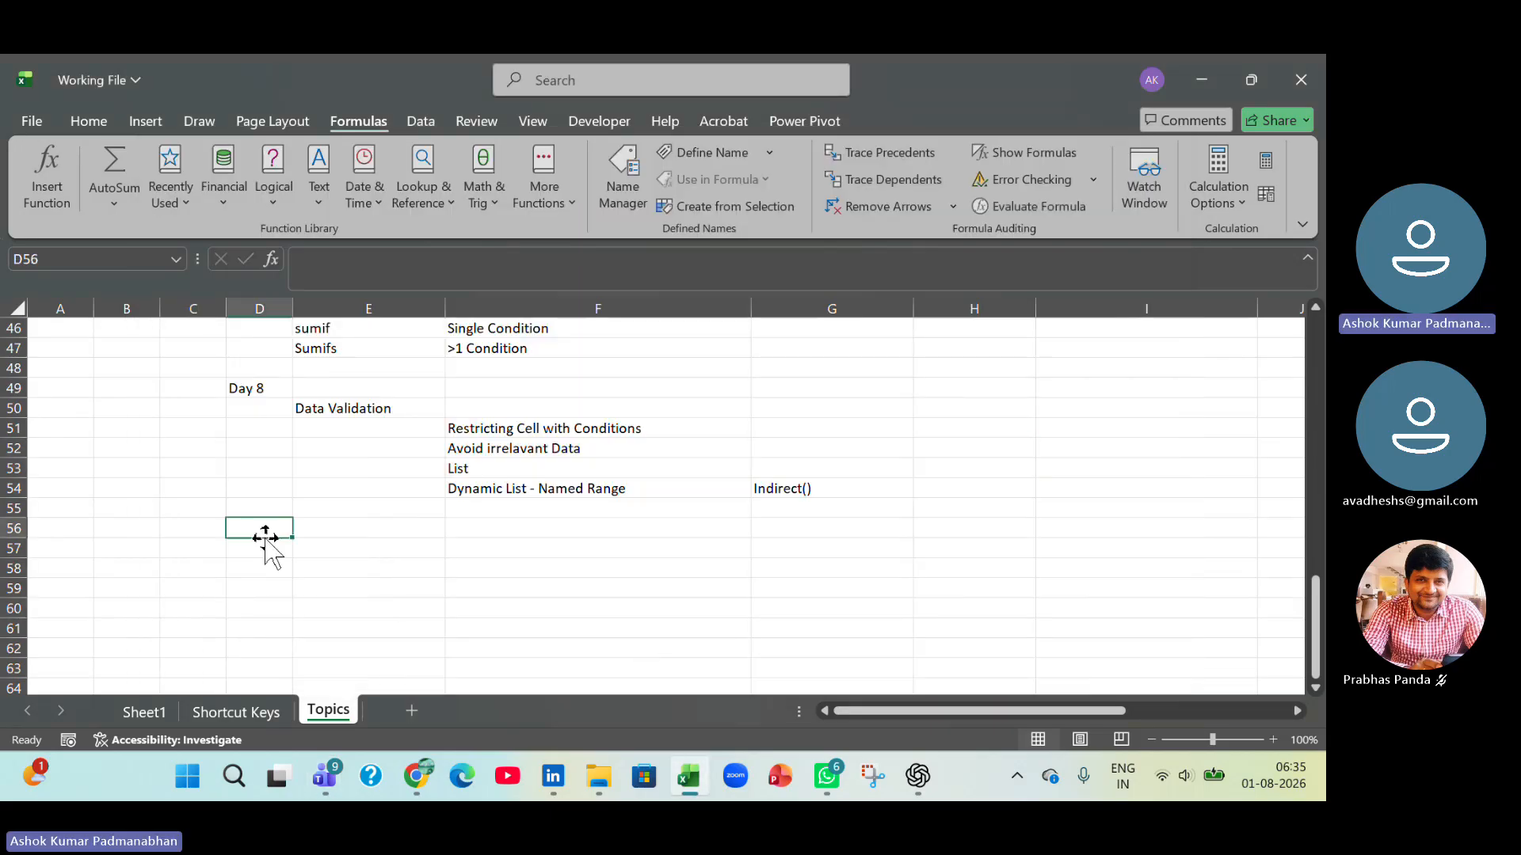
{"action": "type", "text": "Day 9"}
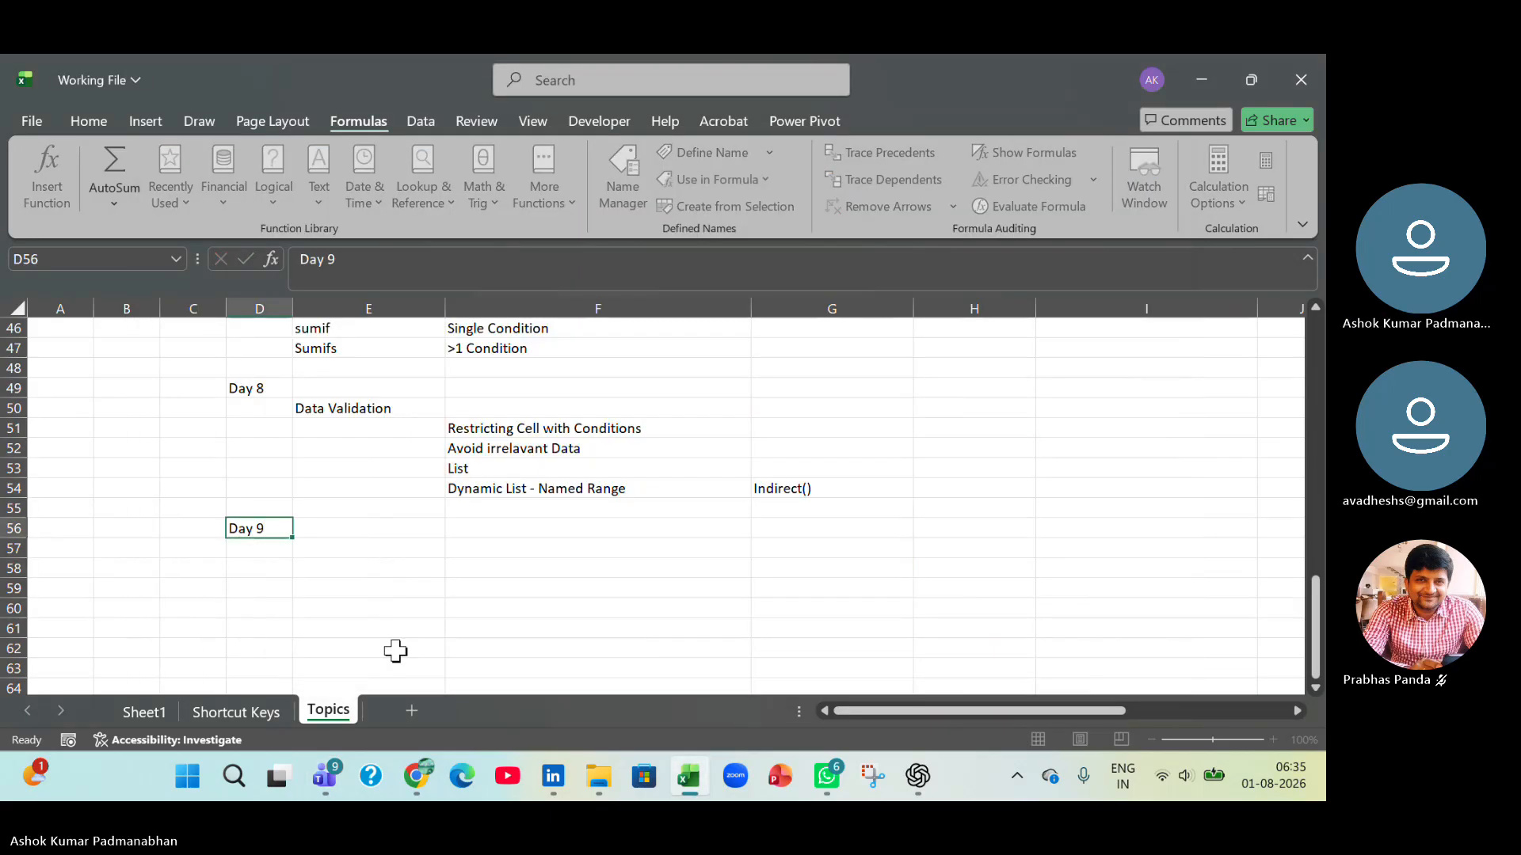
{"action": "key", "text": "Return"}
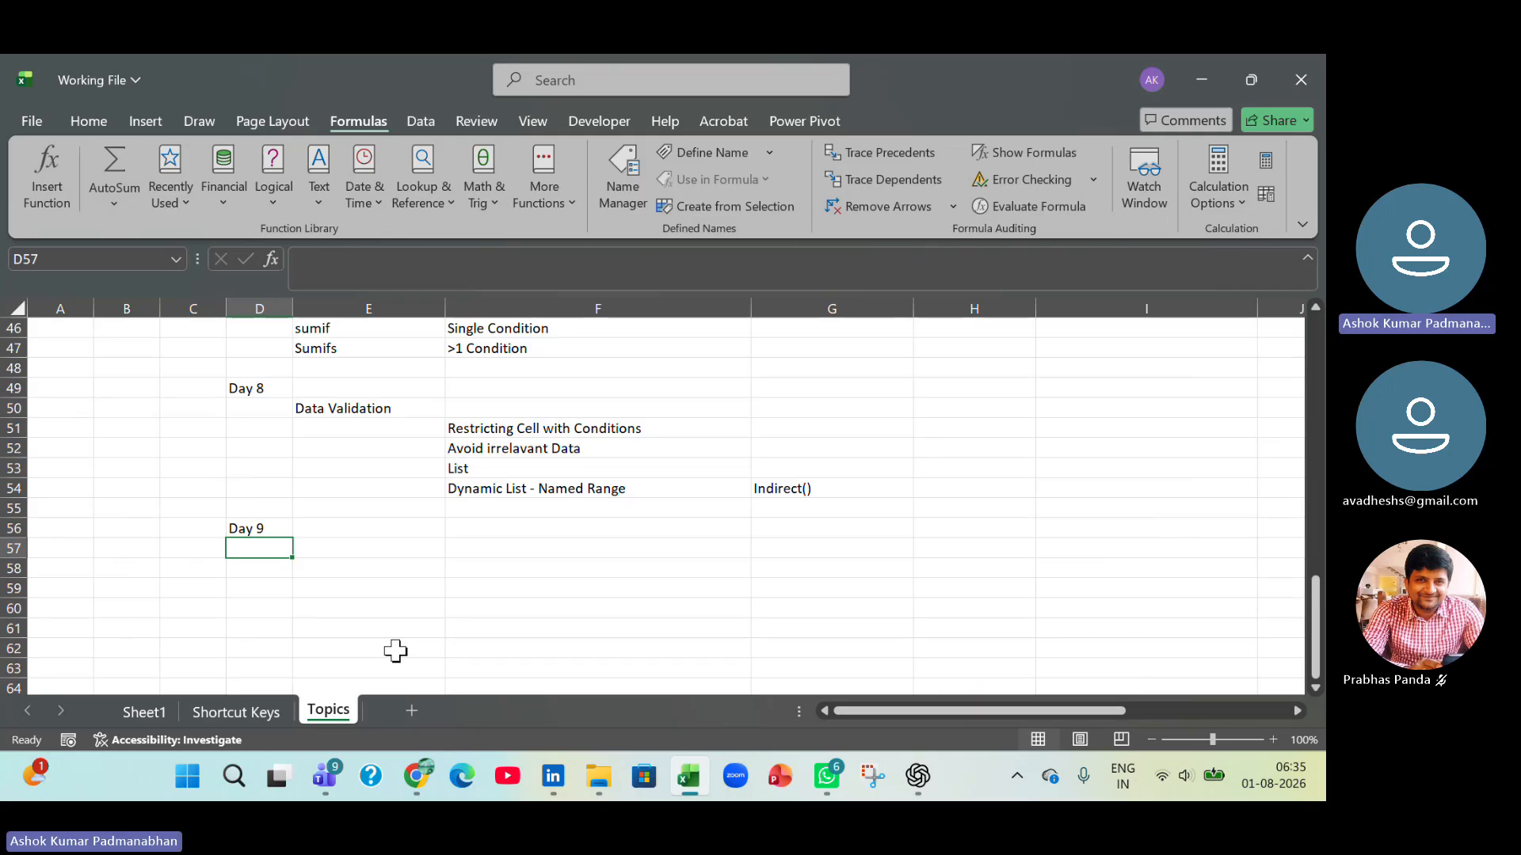
Switch to File Explorer and open the MS Excel Practice Files folder inside MS Excel's Source folder.
{"action": "key", "text": "alt+Tab"}
{"action": "key", "text": "alt+Tab"}
{"action": "key", "text": "alt+Tab"}
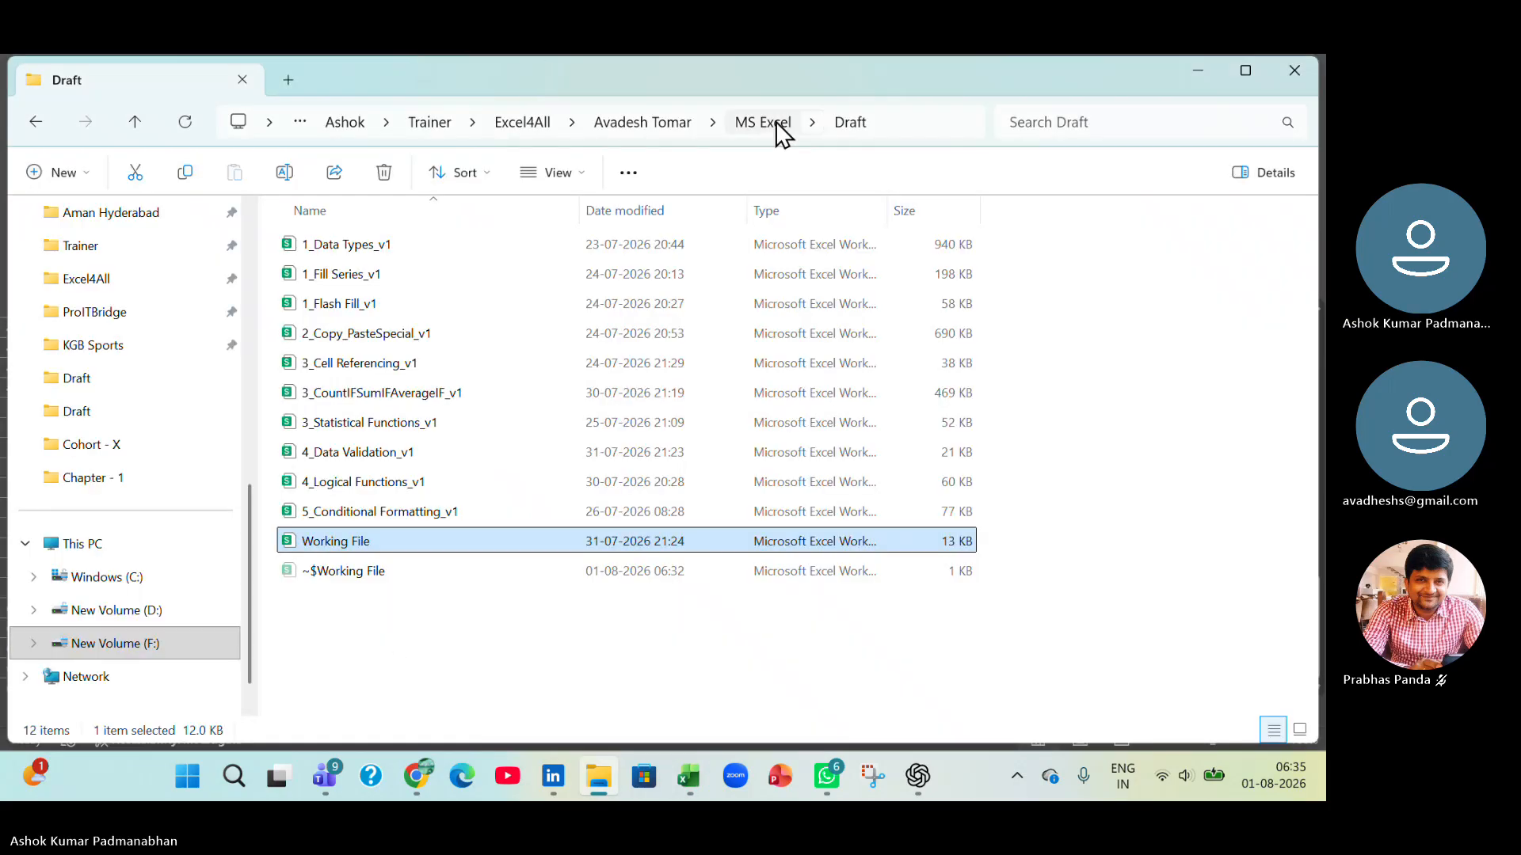
{"action": "left_click", "coordinate": [776, 122]}
{"action": "double_click", "coordinate": [346, 279]}
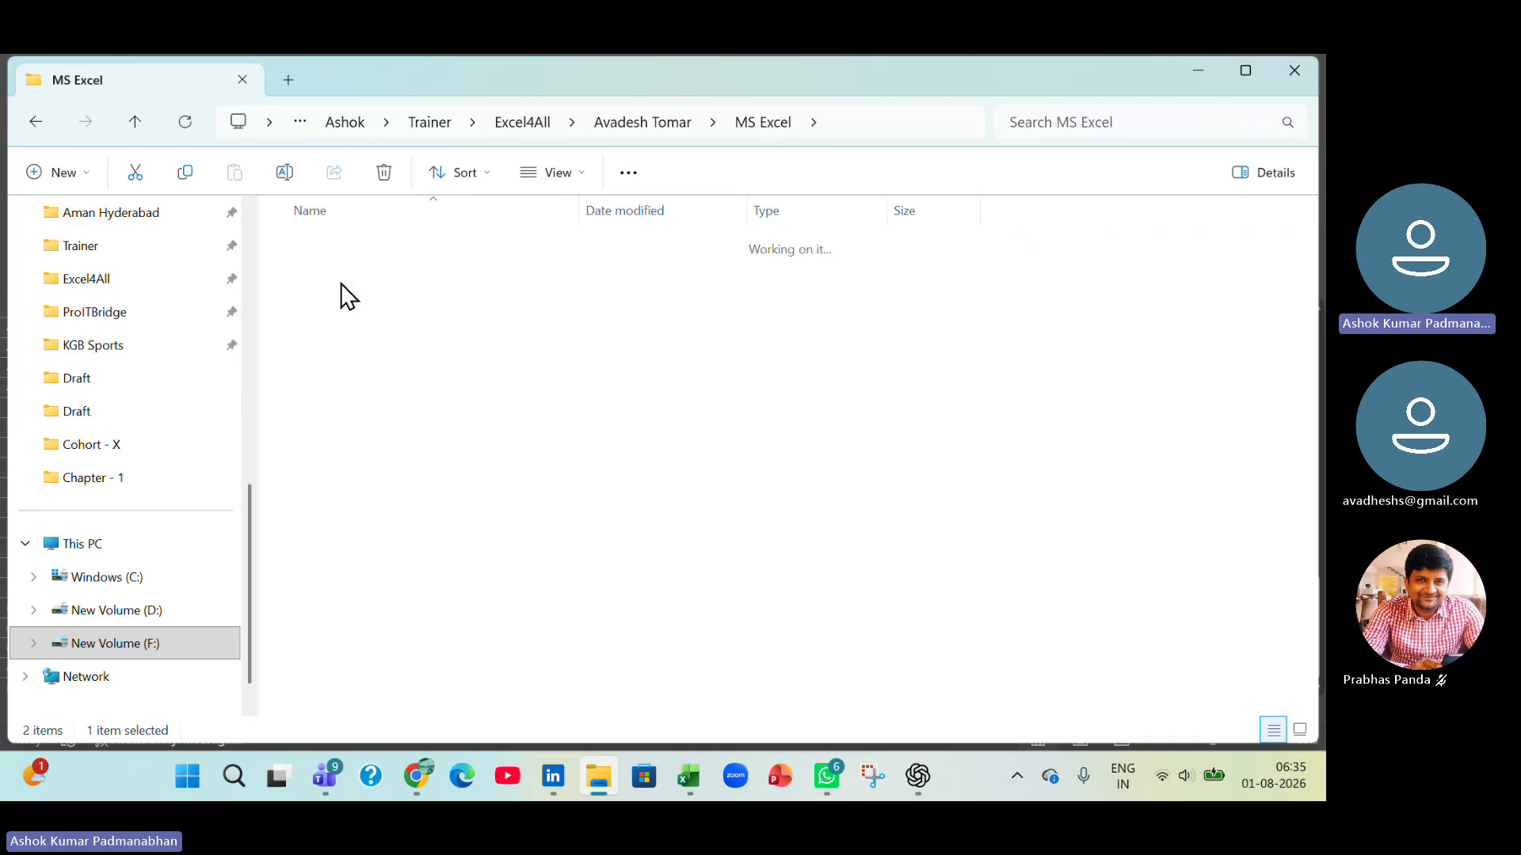
{"action": "double_click", "coordinate": [368, 251]}
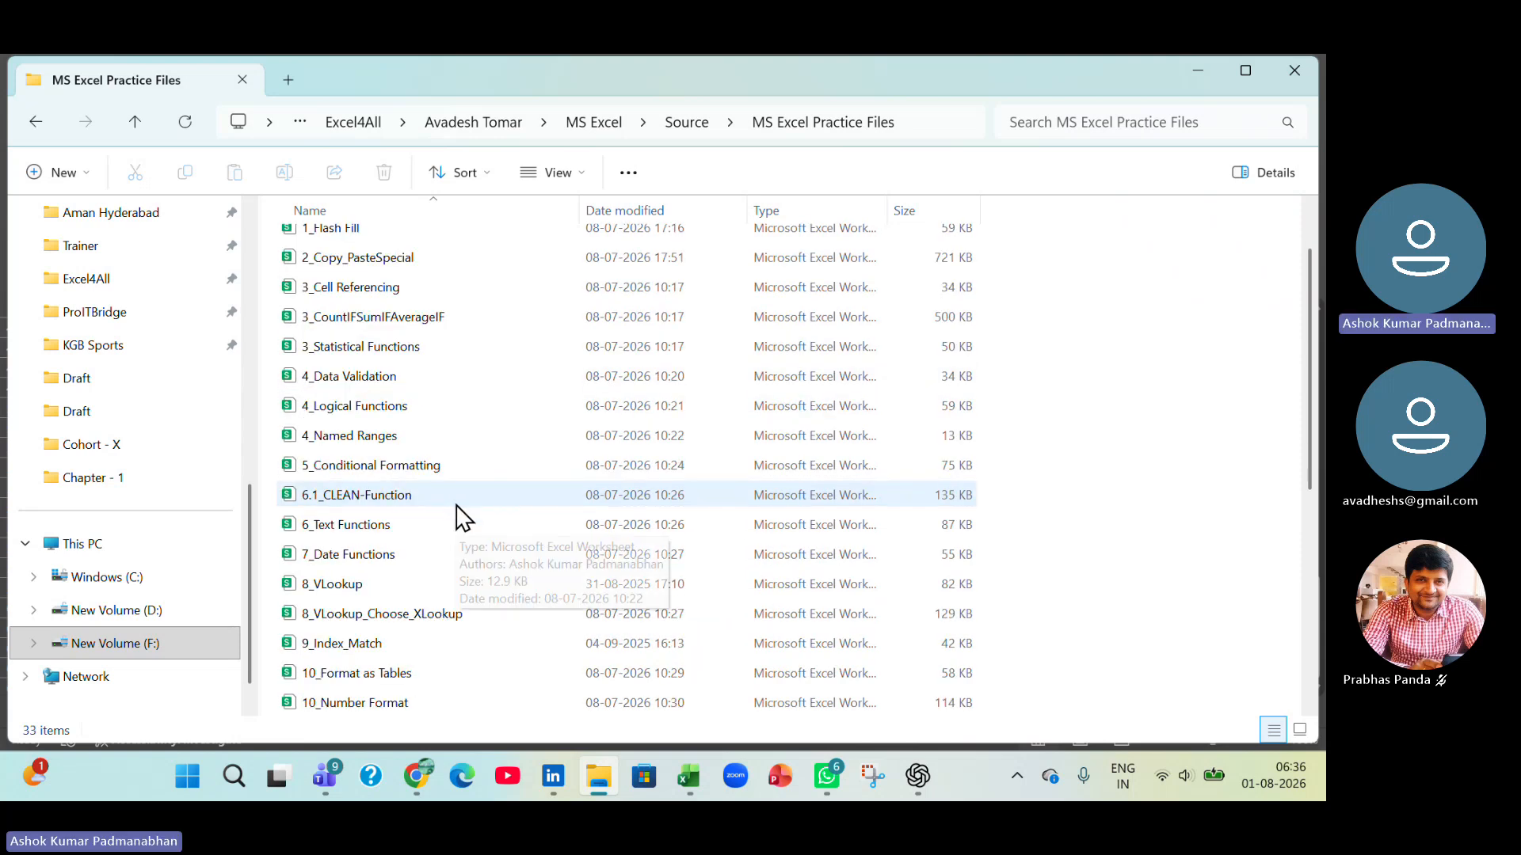
Copy the workbooks 10_Format as Tables and 10_Number Format from the practice files.
{"action": "scroll", "coordinate": [464, 519], "scroll_direction": "down", "scroll_amount": 1}
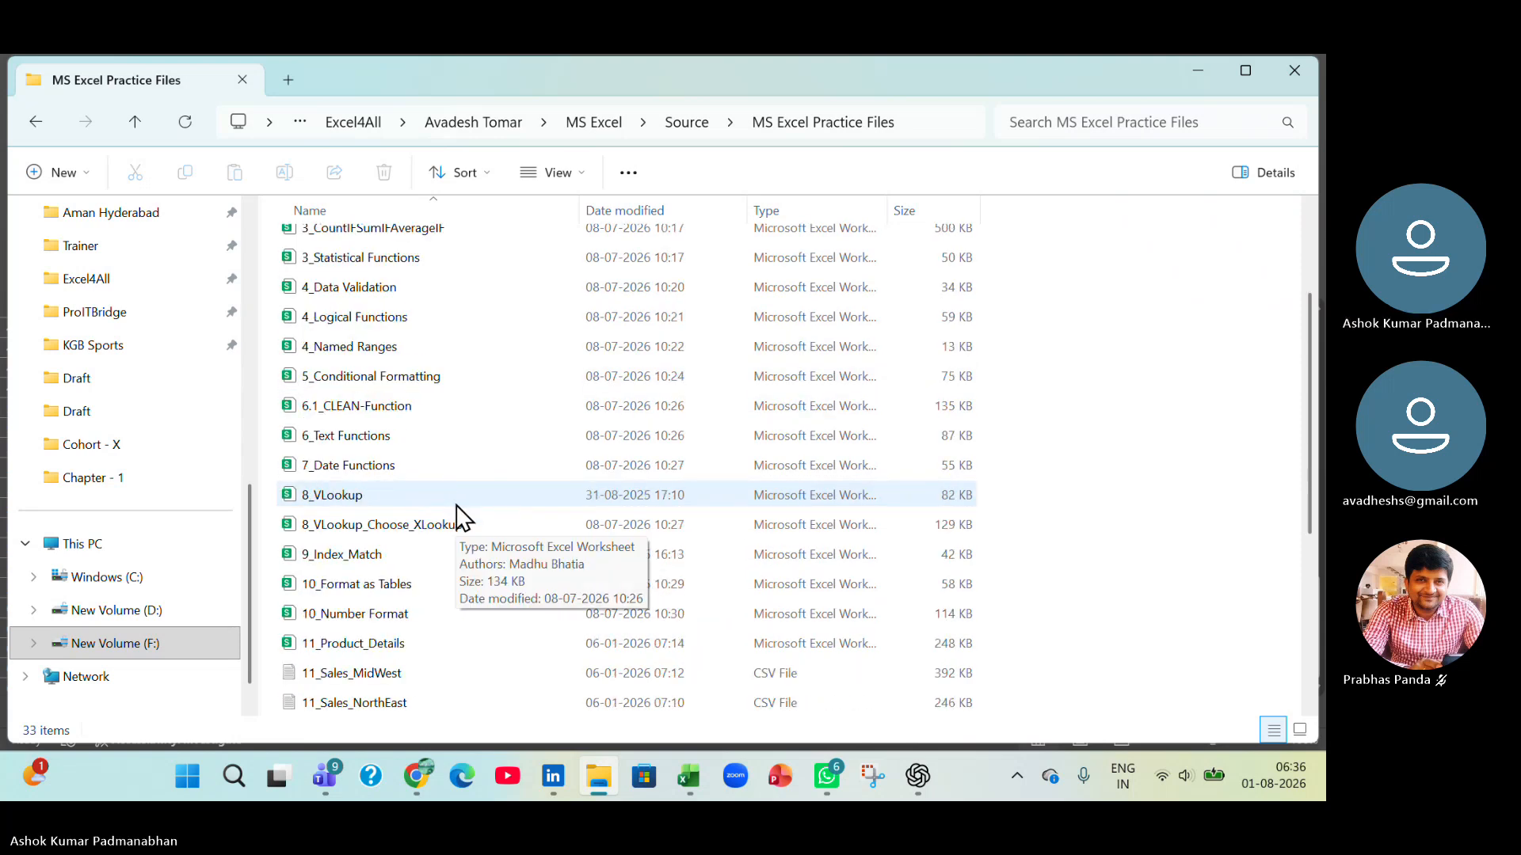
{"action": "left_click", "coordinate": [323, 617]}
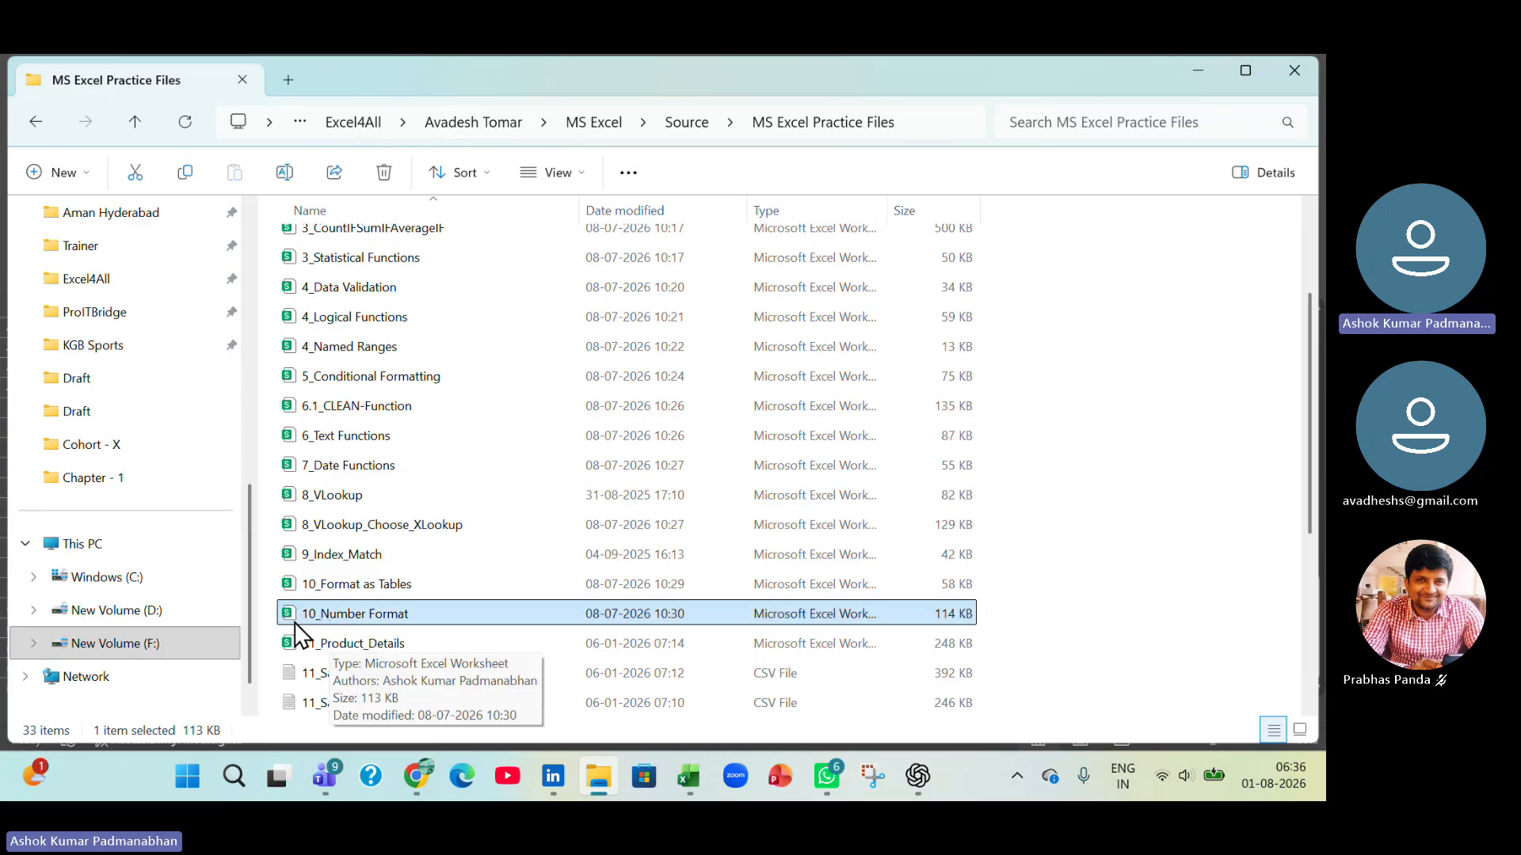
{"action": "left_click", "coordinate": [347, 586], "text": "ctrl"}
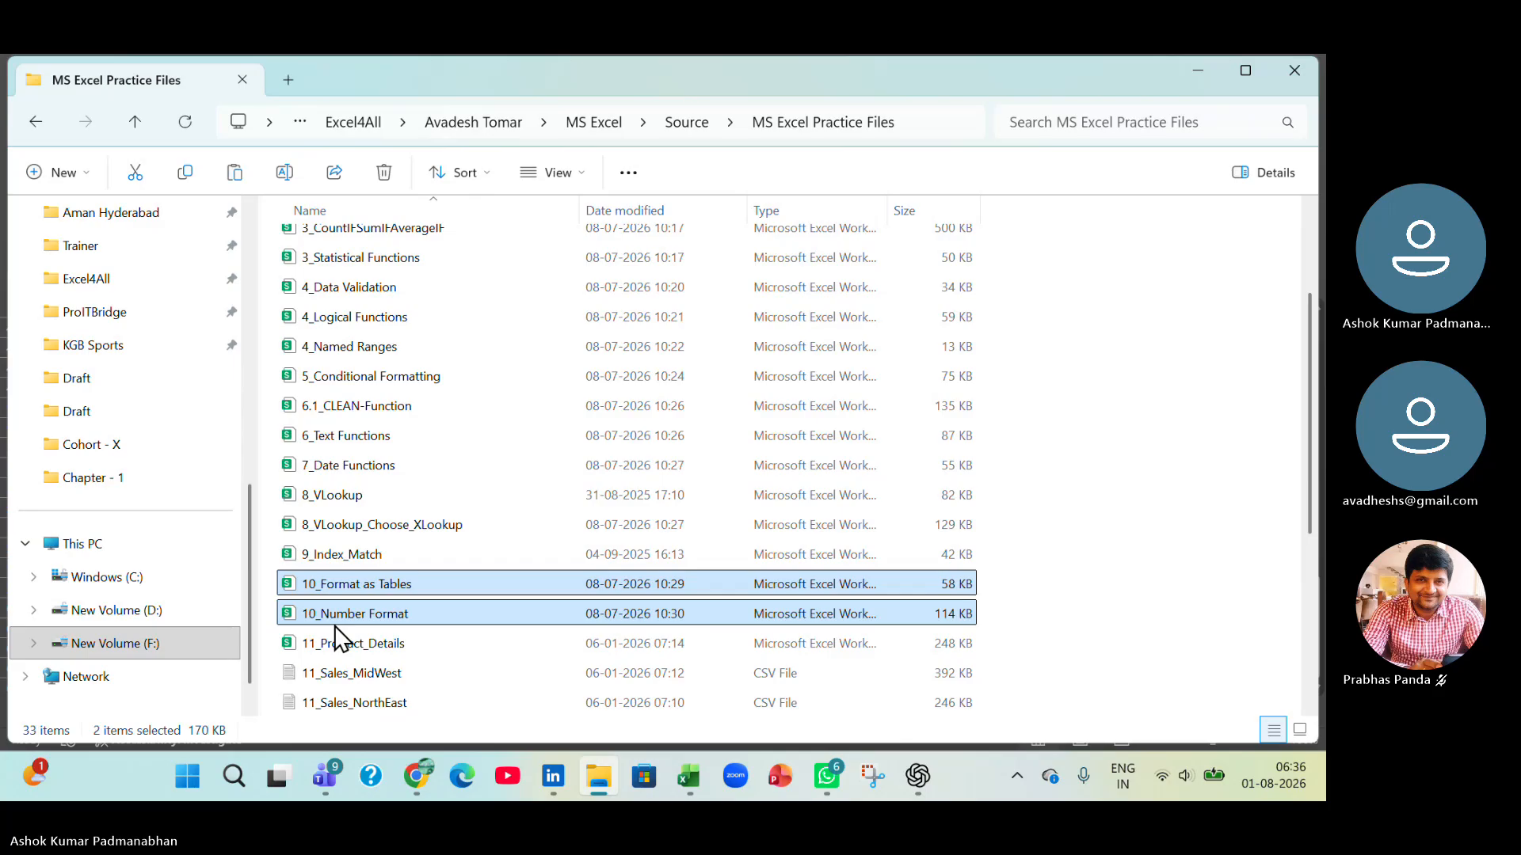
Paste the copied workbooks into the Draft folder inside MS Excel.
{"action": "left_click", "coordinate": [673, 123]}
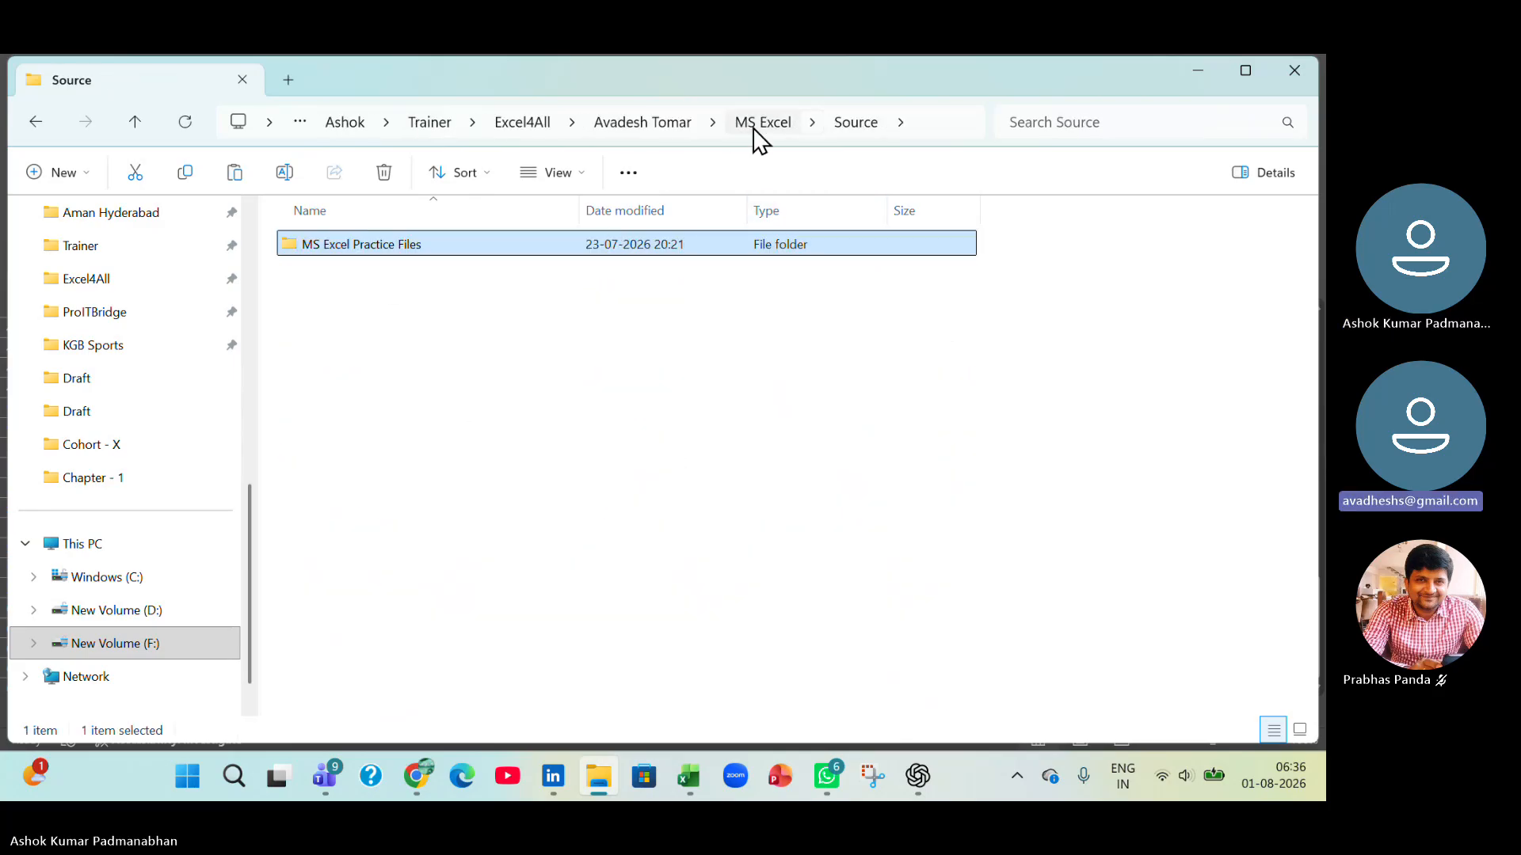
{"action": "left_click", "coordinate": [755, 125]}
{"action": "double_click", "coordinate": [396, 248]}
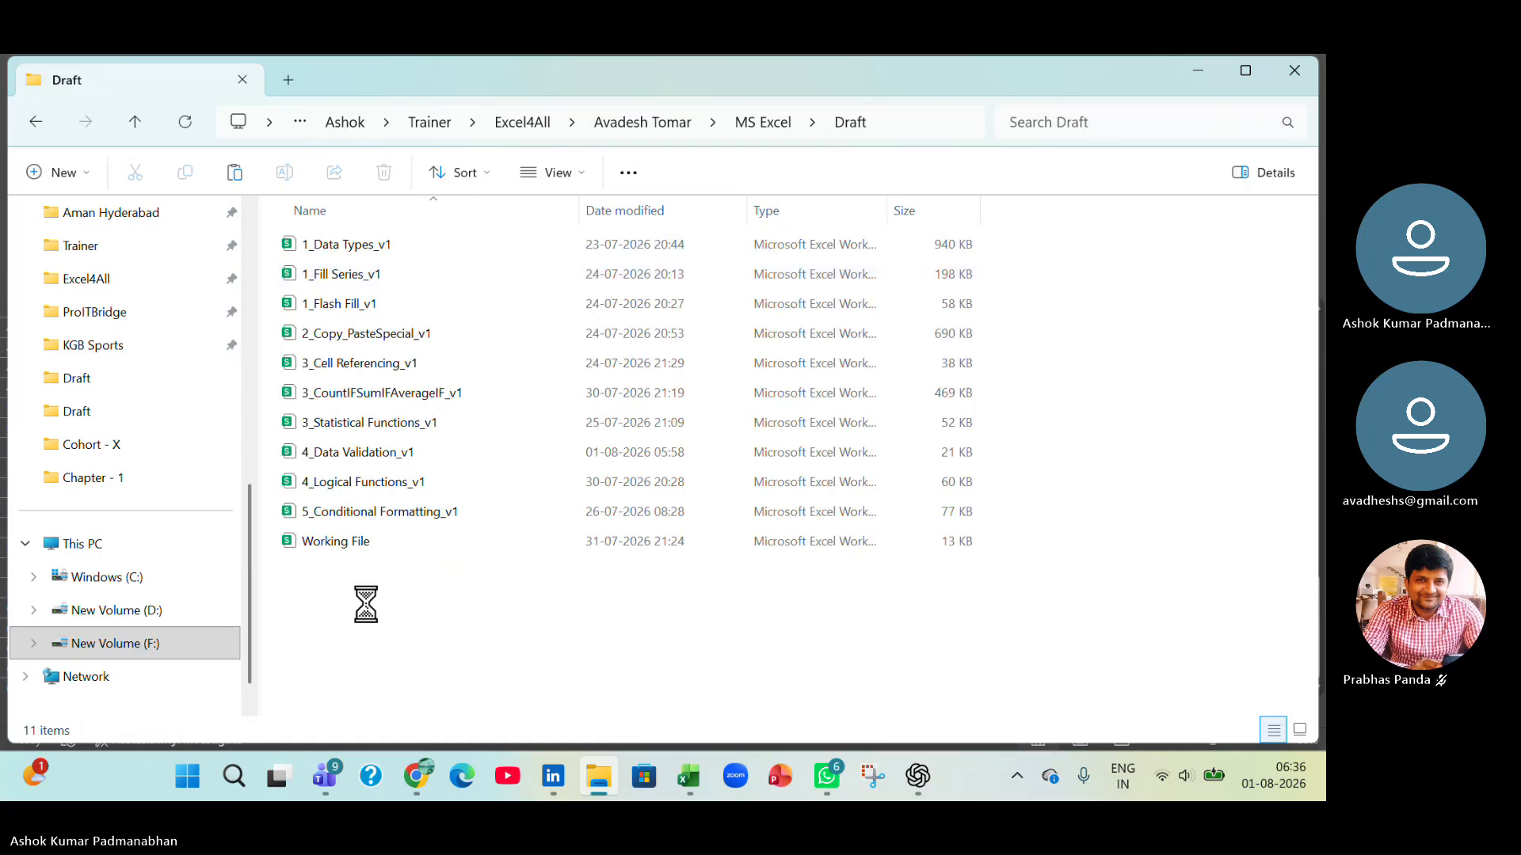
{"action": "left_click", "coordinate": [380, 651]}
Rename the pasted 10_Number Format workbook as 10_Number Format_v1 and open it.
{"action": "left_click", "coordinate": [375, 608]}
{"action": "left_click", "coordinate": [376, 609]}
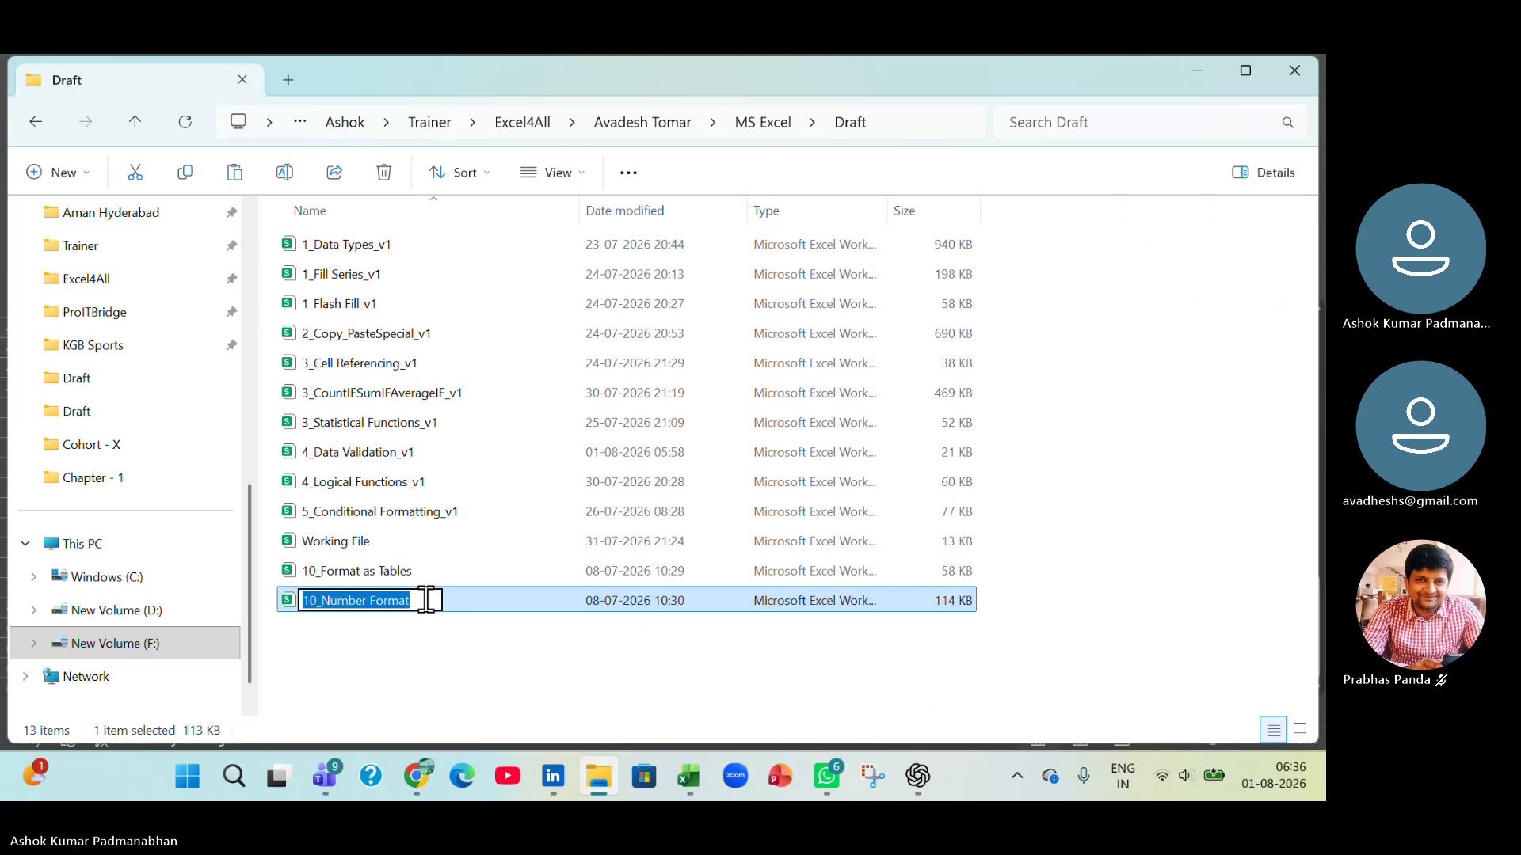
{"action": "left_click", "coordinate": [427, 600]}
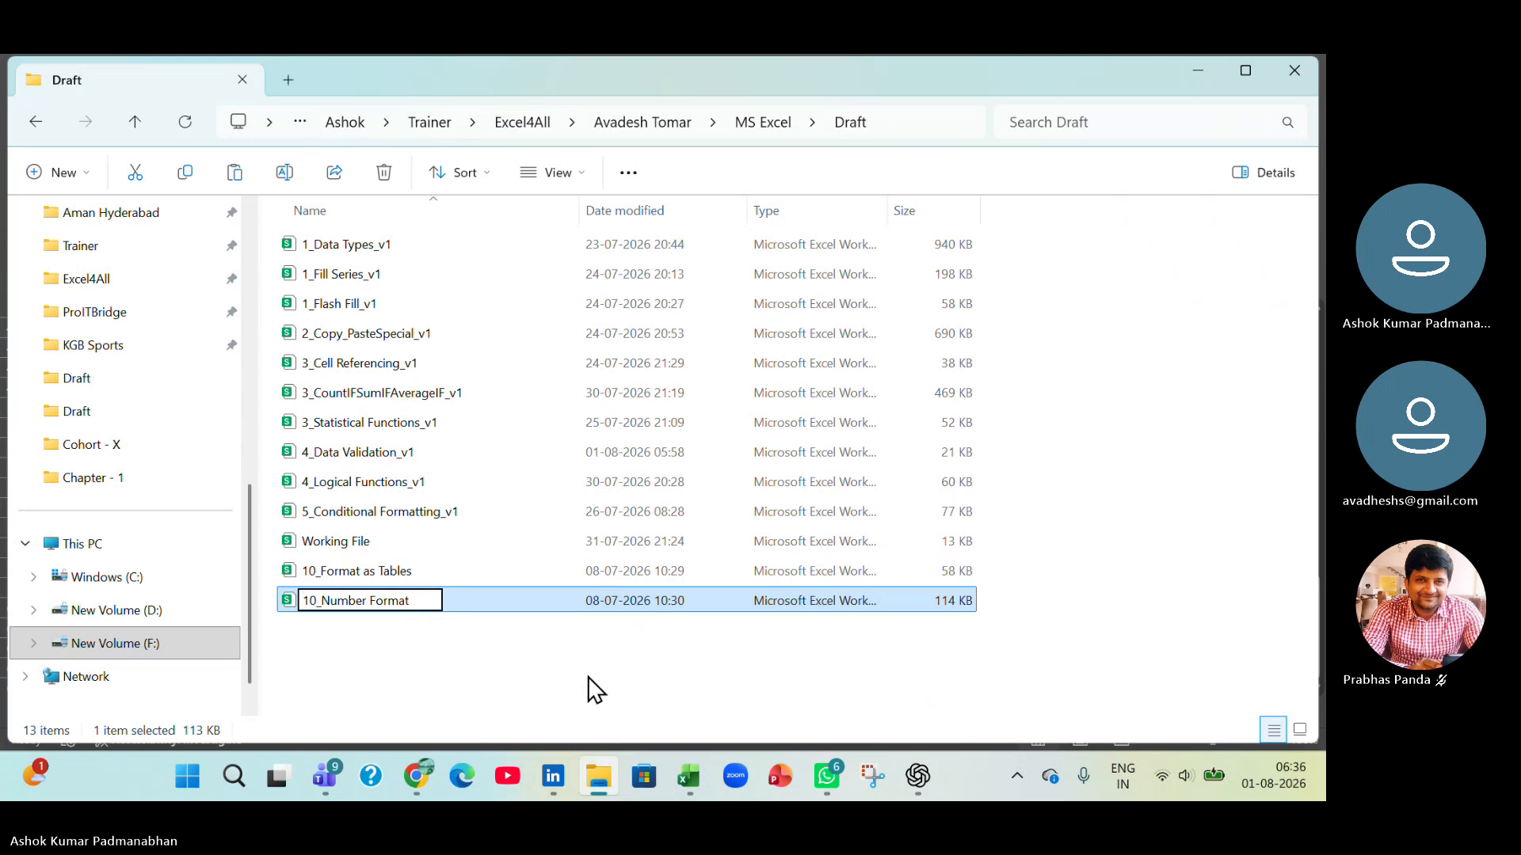
{"action": "type", "text": "_v1"}
{"action": "key", "text": "Return"}
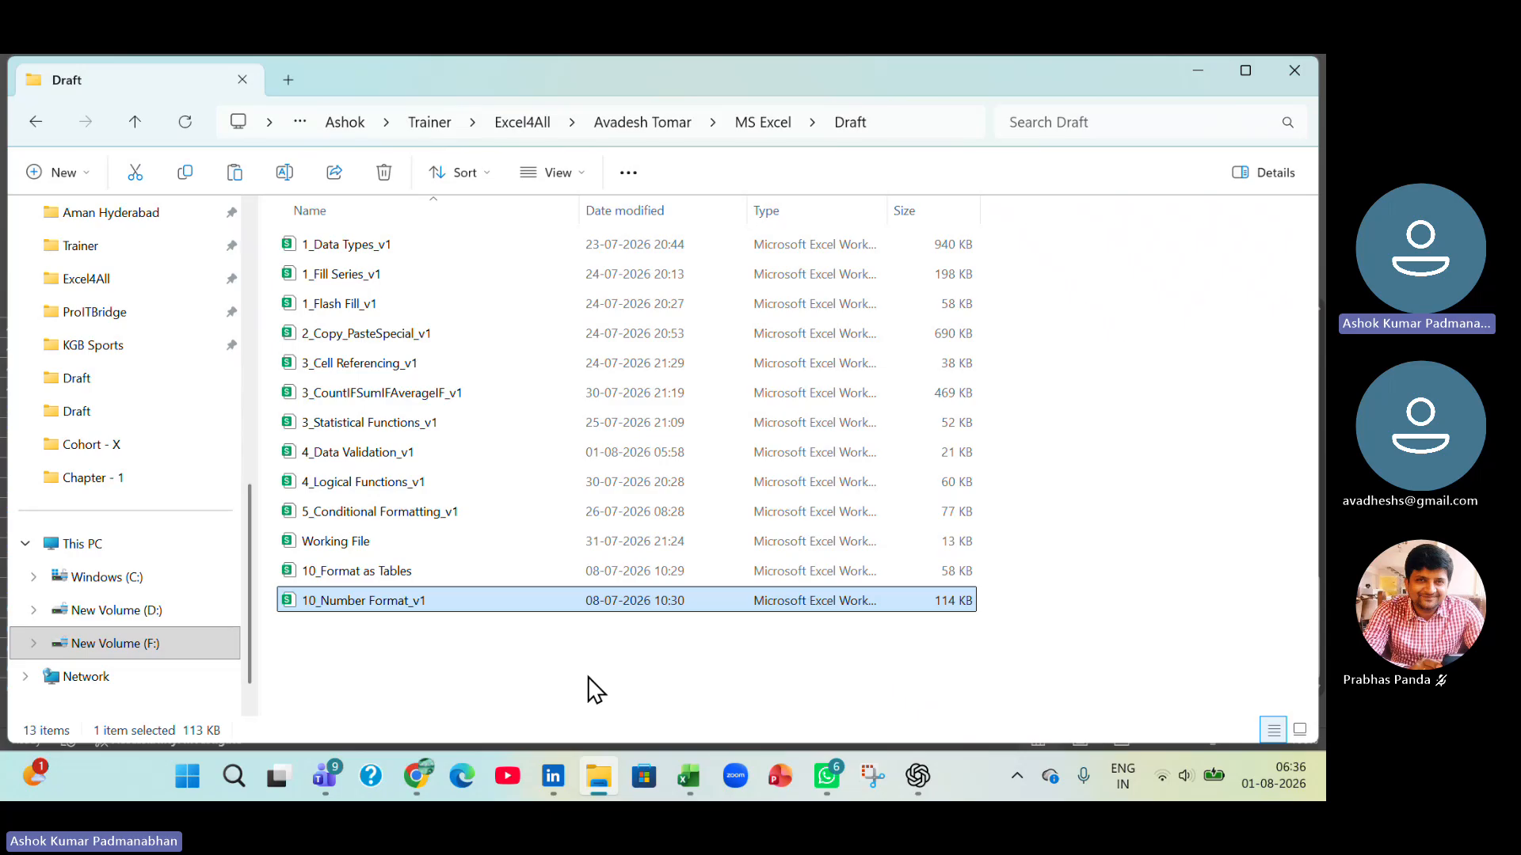
{"action": "key", "text": "Return"}
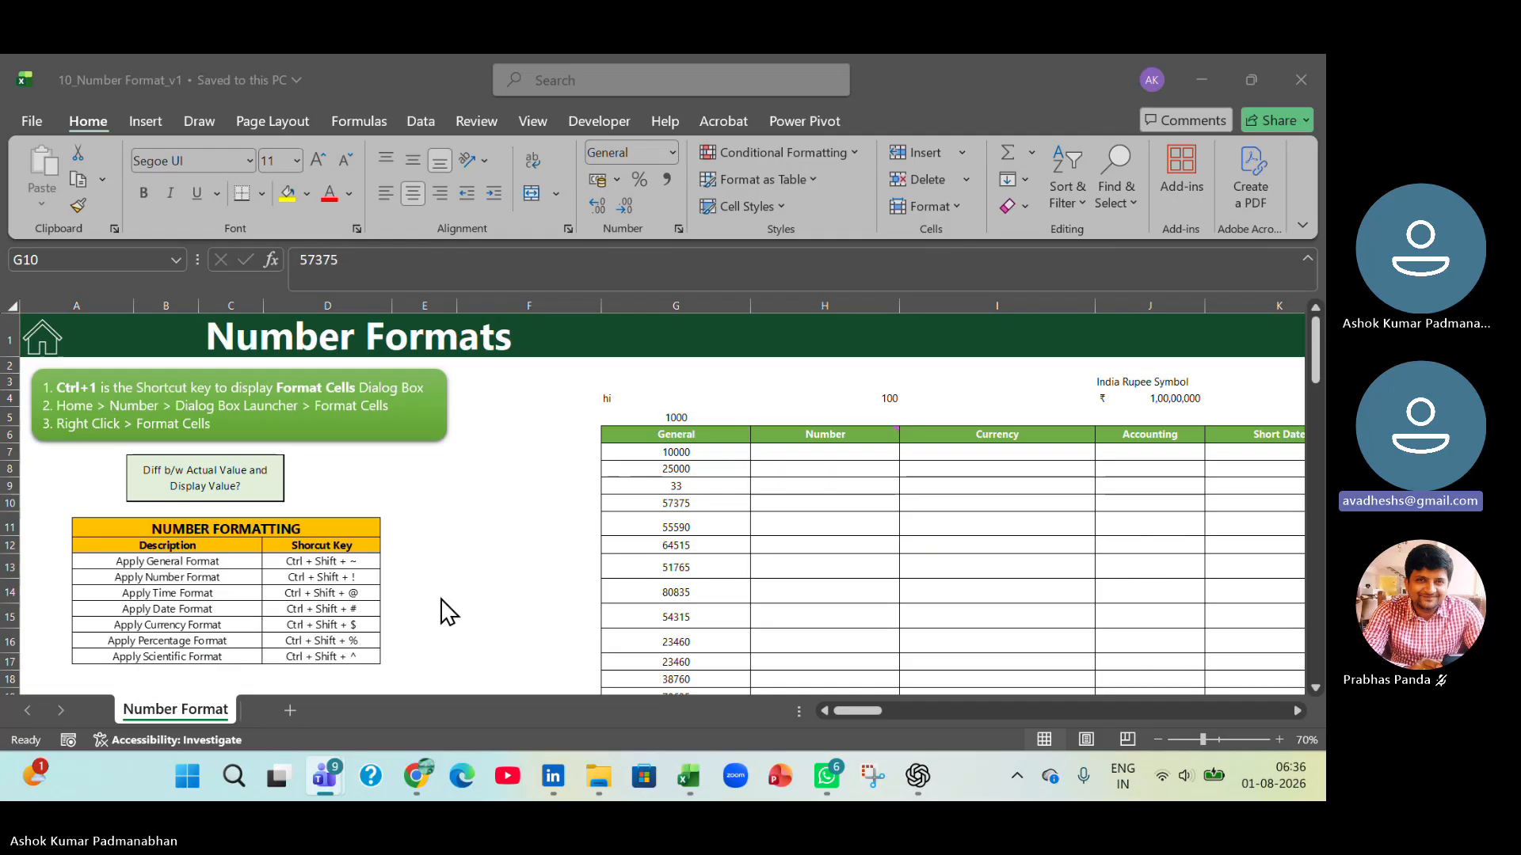
Switch back to File Explorer and select the source workbooks 10_Format as Tables and 10_Number Format in MS Excel Practice Files.
{"action": "key", "text": "alt+Tab"}
{"action": "key", "text": "alt+Tab"}
{"action": "key", "text": "alt+Tab"}
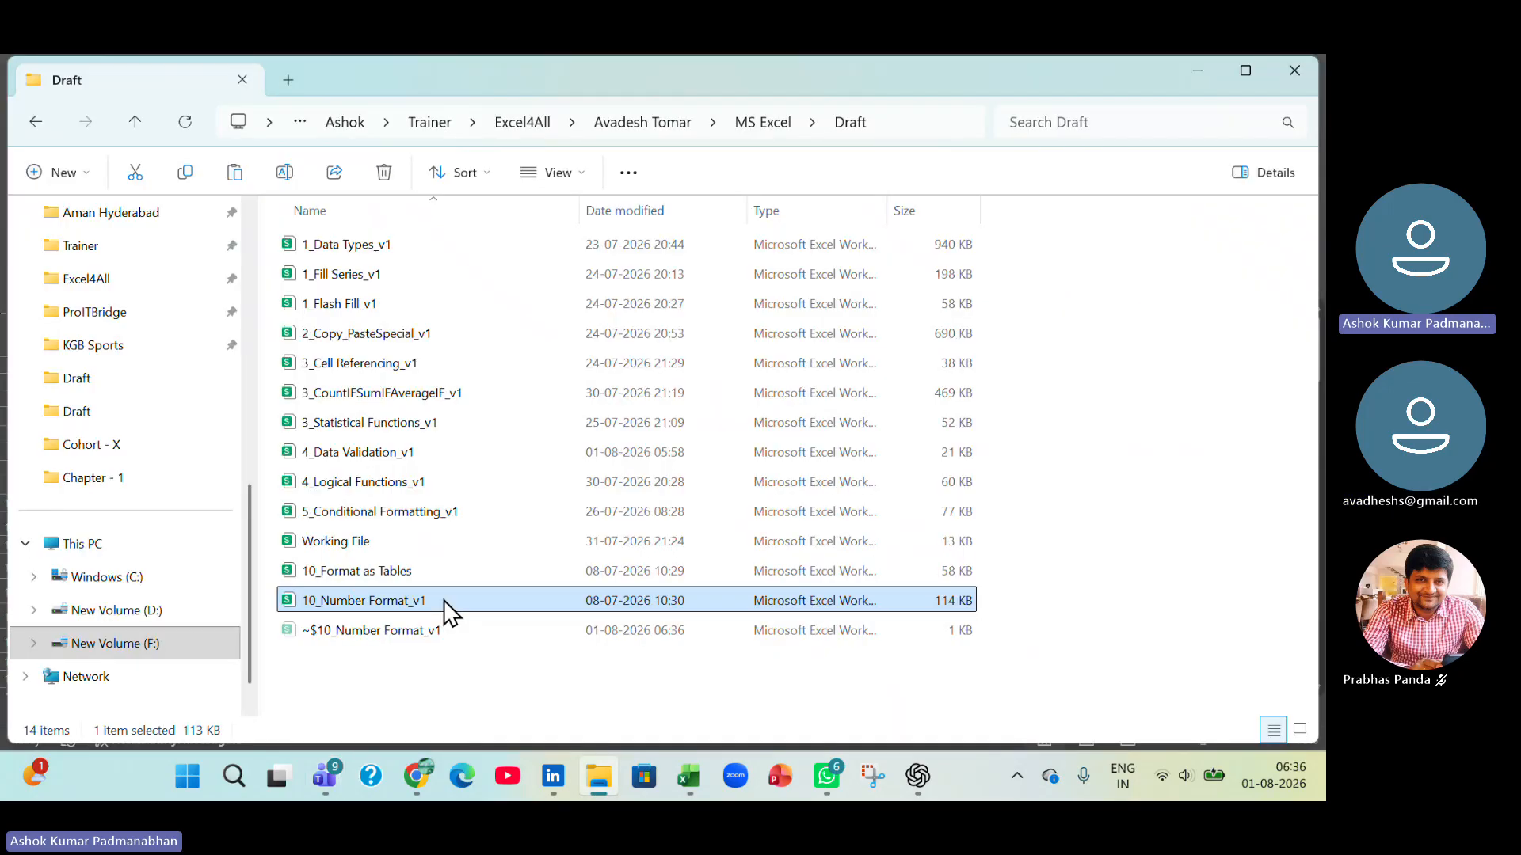
{"action": "left_click", "coordinate": [753, 126]}
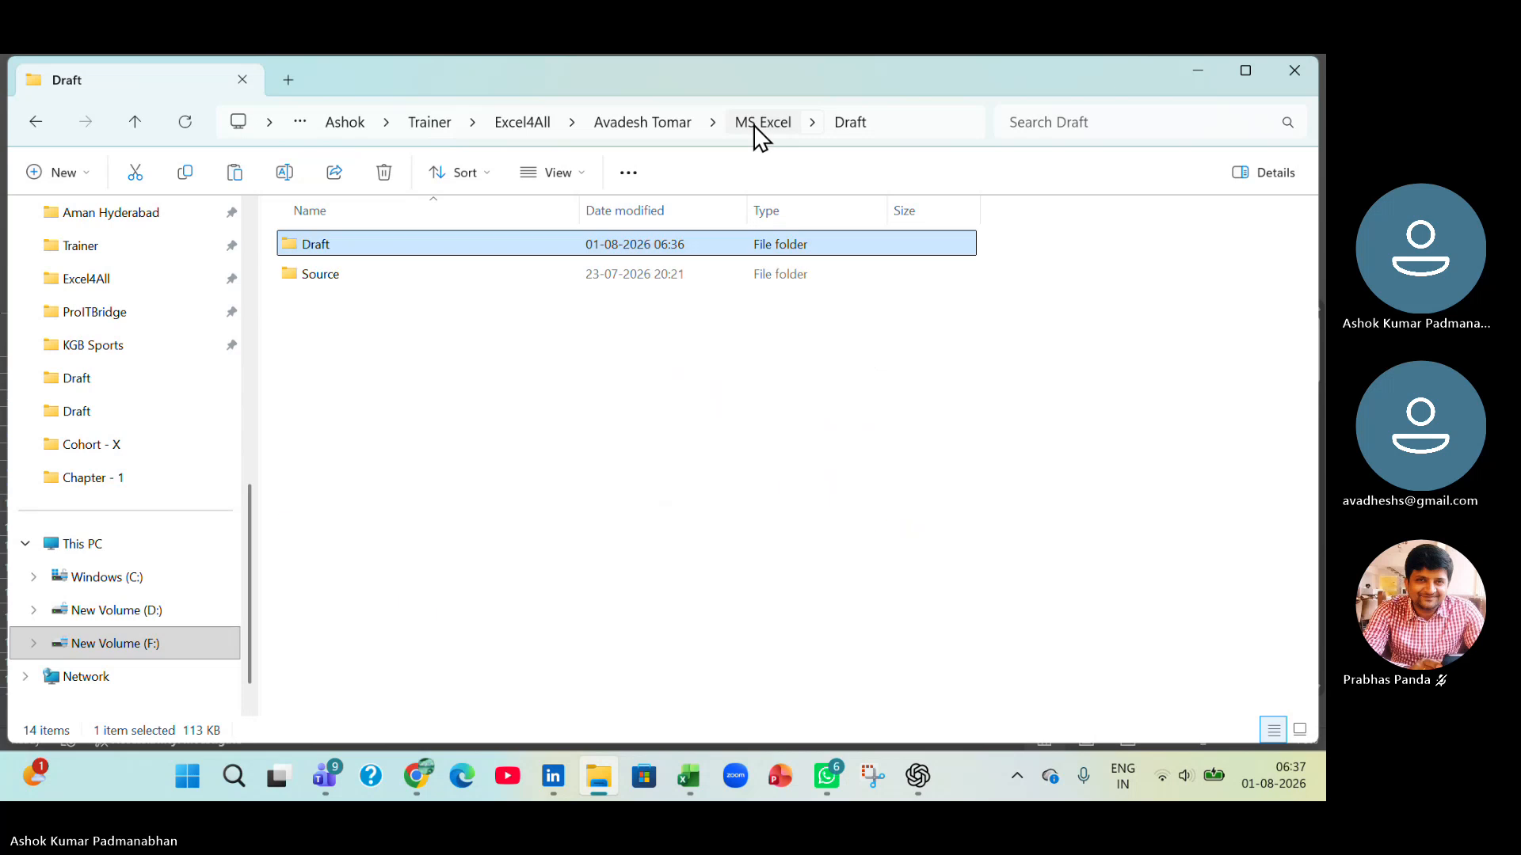
{"action": "left_click", "coordinate": [422, 281]}
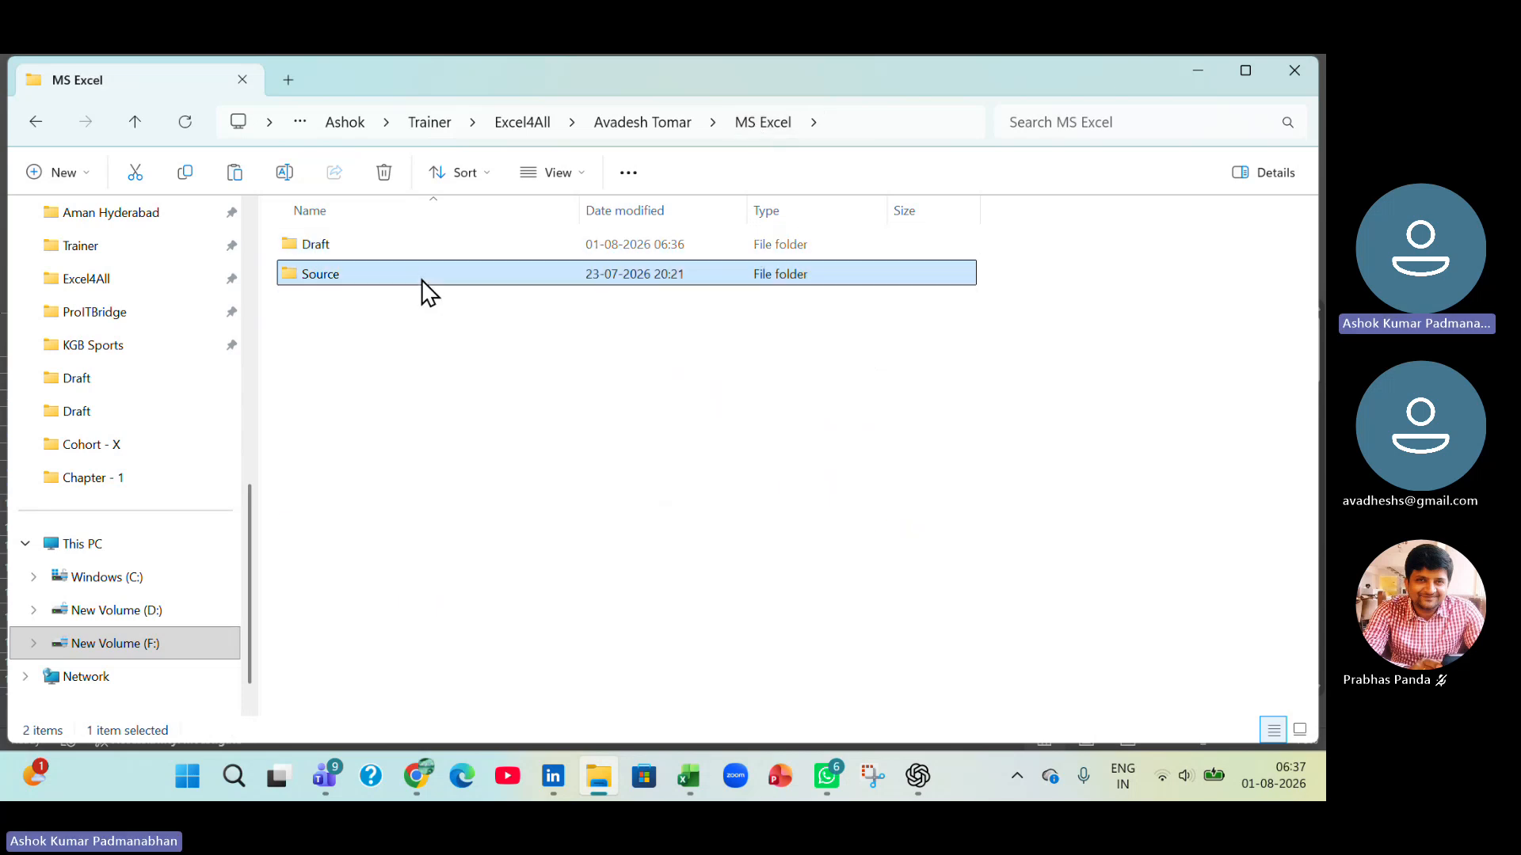
{"action": "double_click", "coordinate": [422, 277]}
{"action": "double_click", "coordinate": [406, 252]}
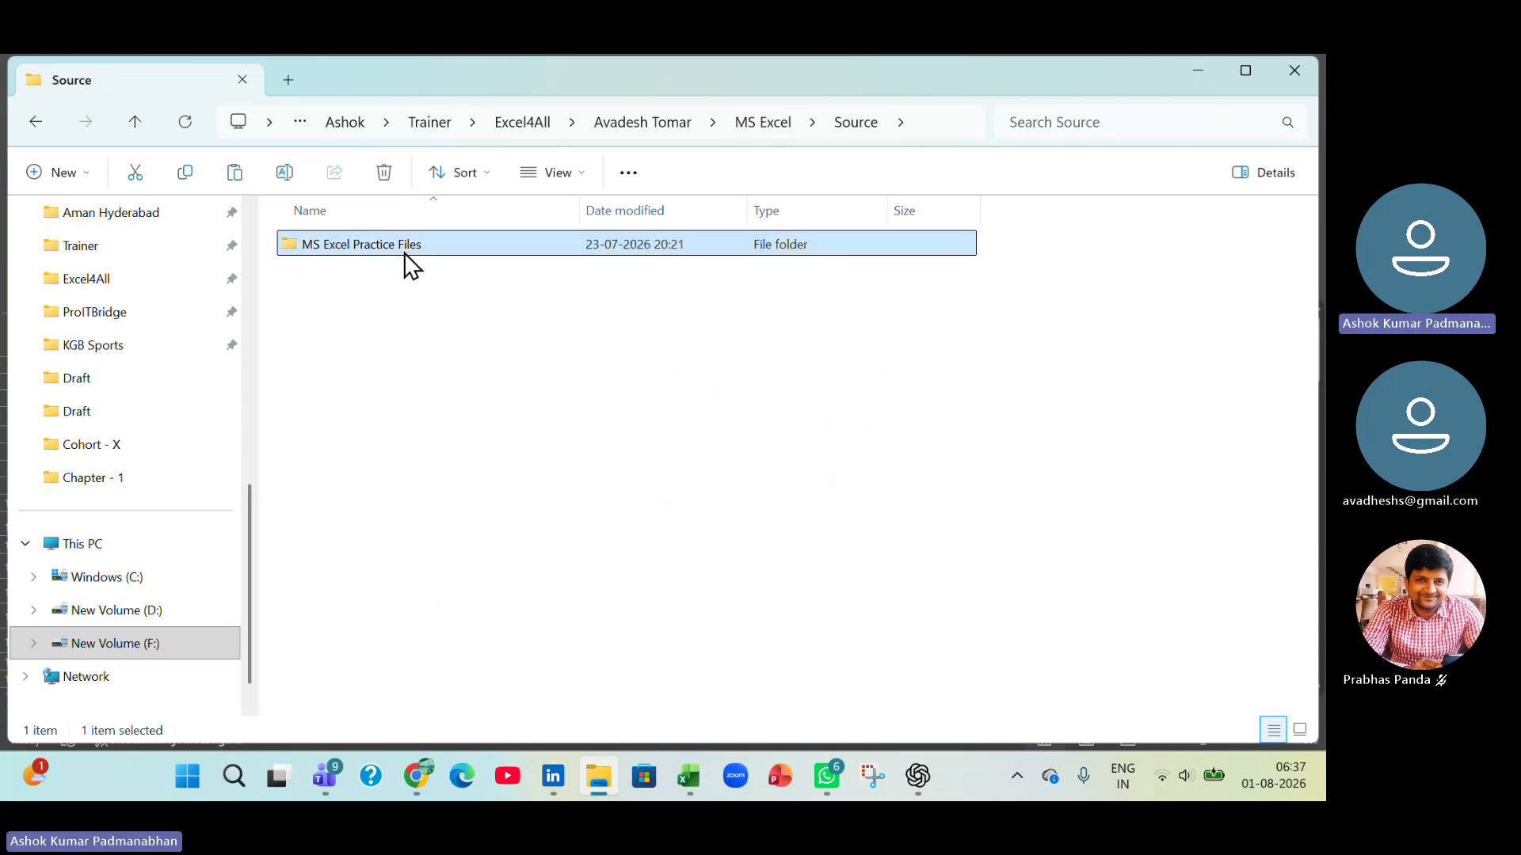
{"action": "scroll", "coordinate": [460, 669], "scroll_direction": "down", "scroll_amount": 3}
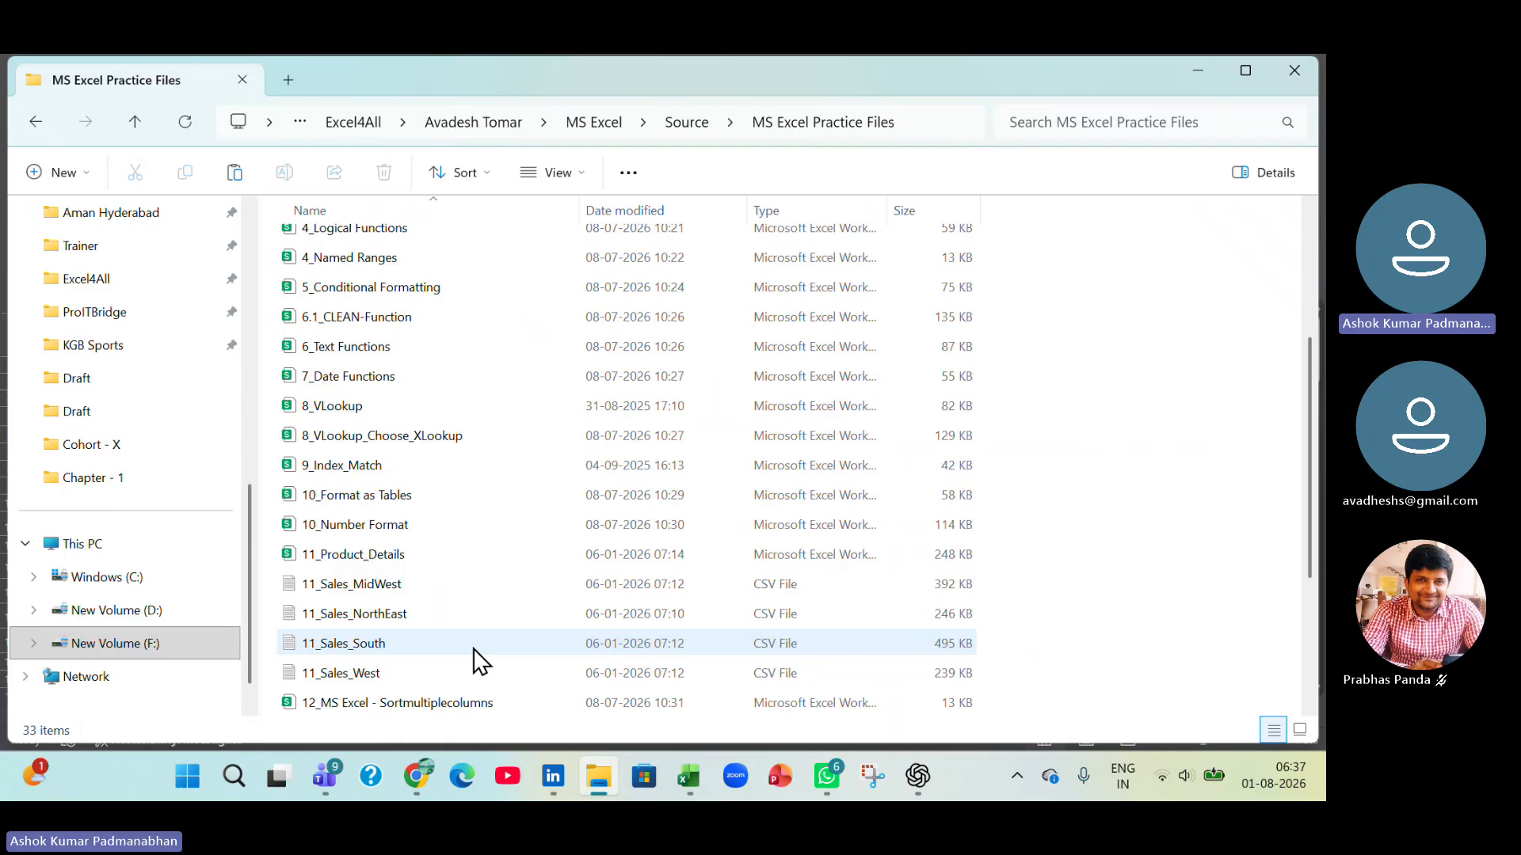
{"action": "left_click", "coordinate": [369, 502]}
{"action": "left_click", "coordinate": [370, 521], "text": "ctrl"}
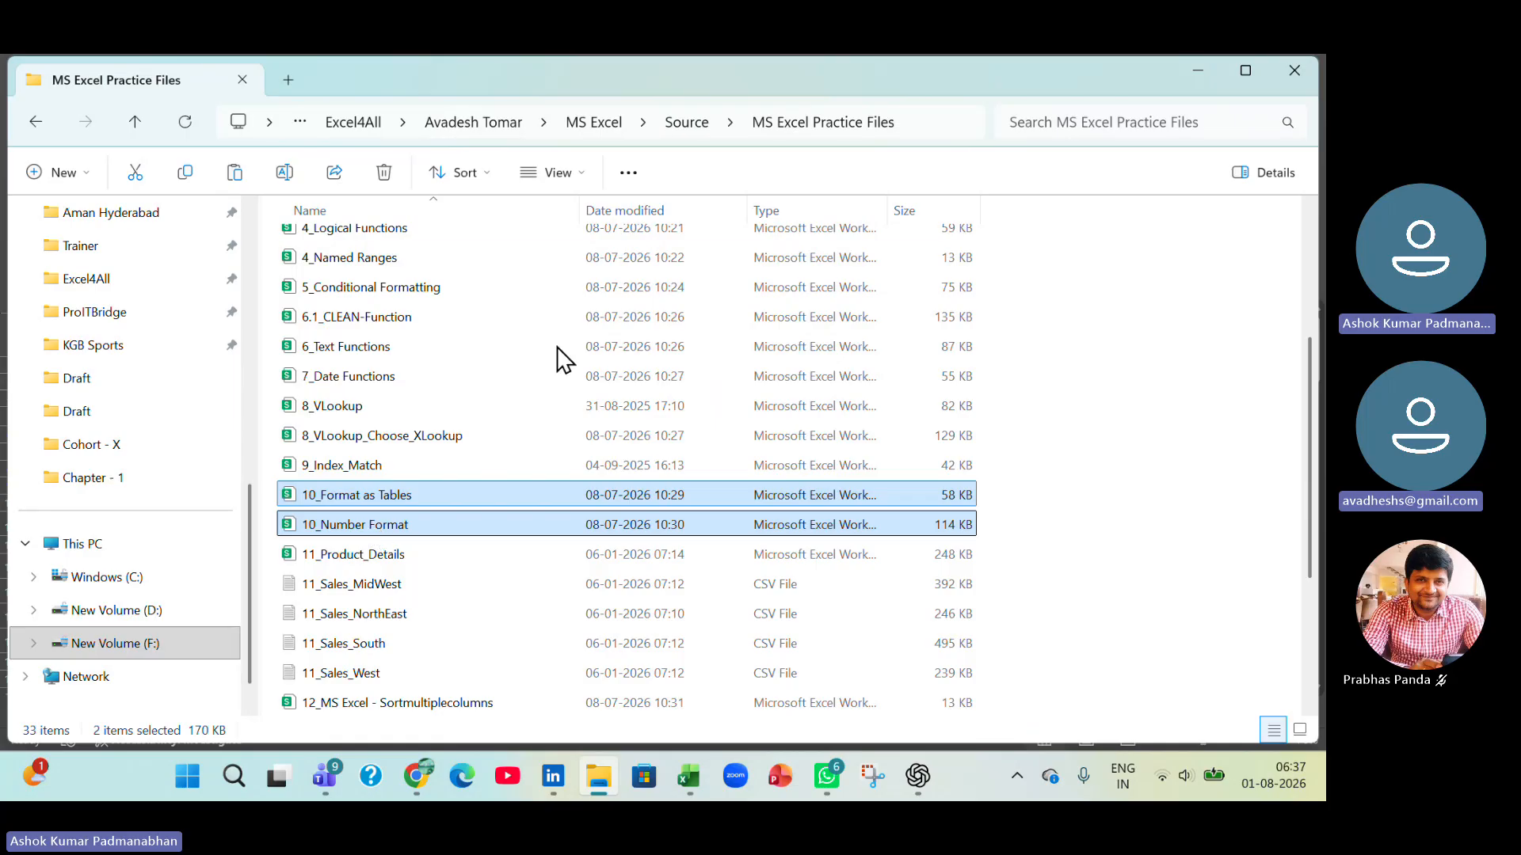
Return to the Draft folder inside MS Excel and select the 10_Number Format_v1 workbook.
{"action": "left_click", "coordinate": [683, 126]}
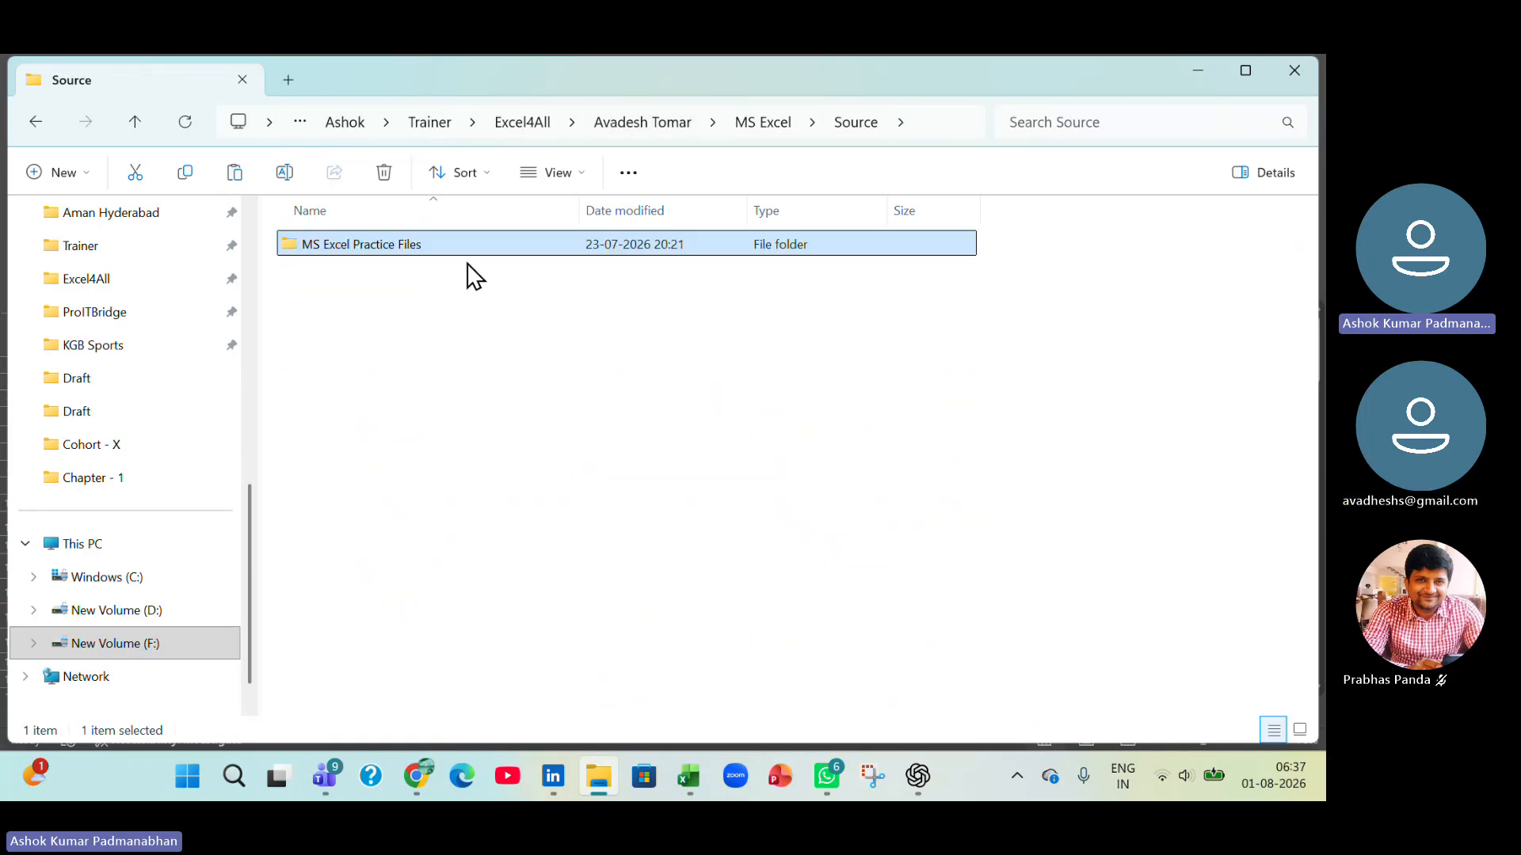
{"action": "left_click", "coordinate": [757, 127]}
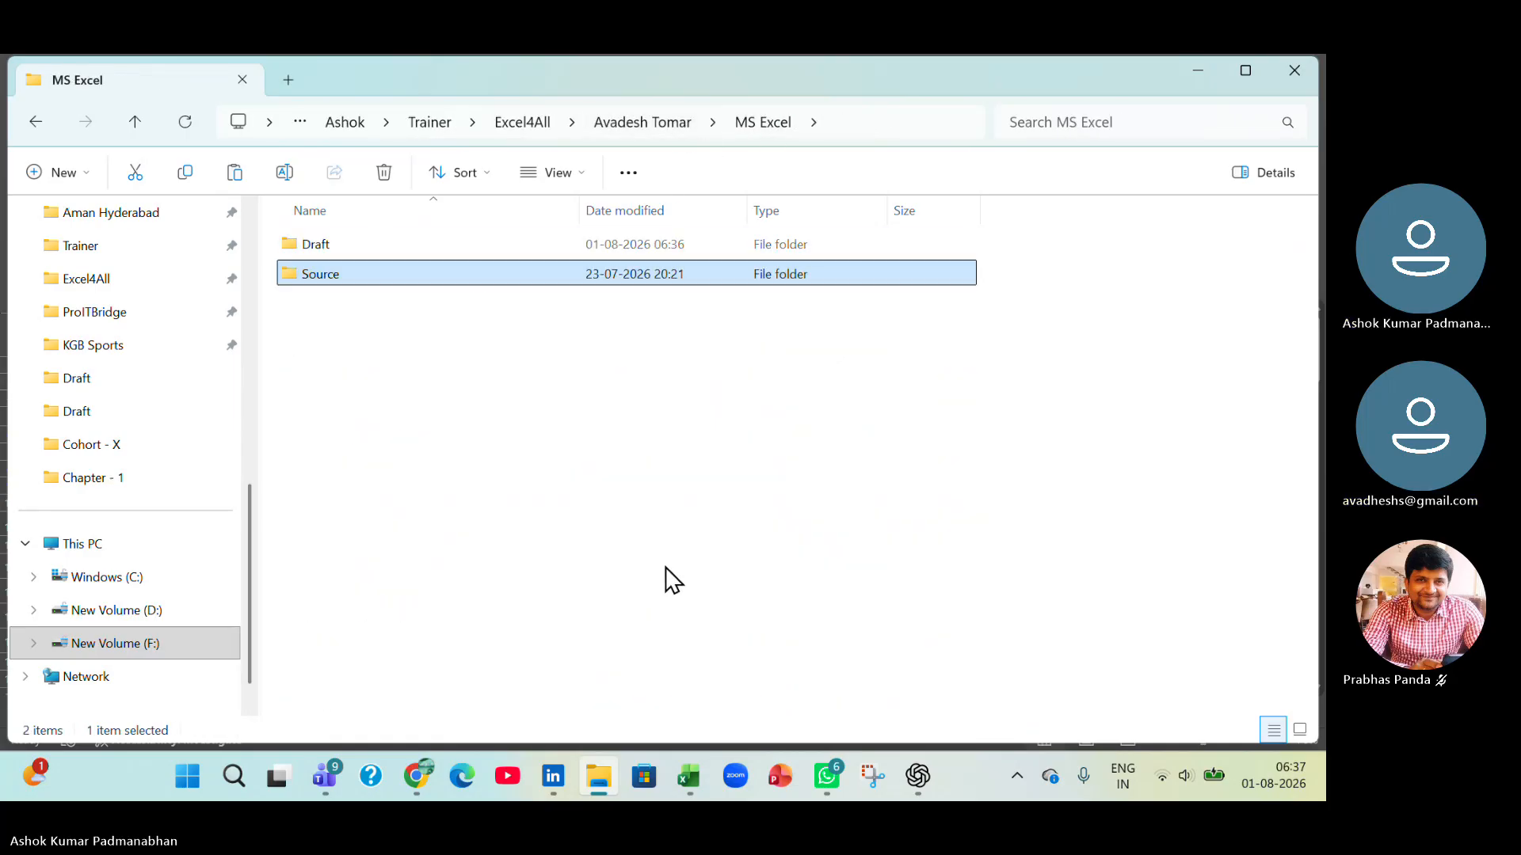
{"action": "double_click", "coordinate": [359, 244]}
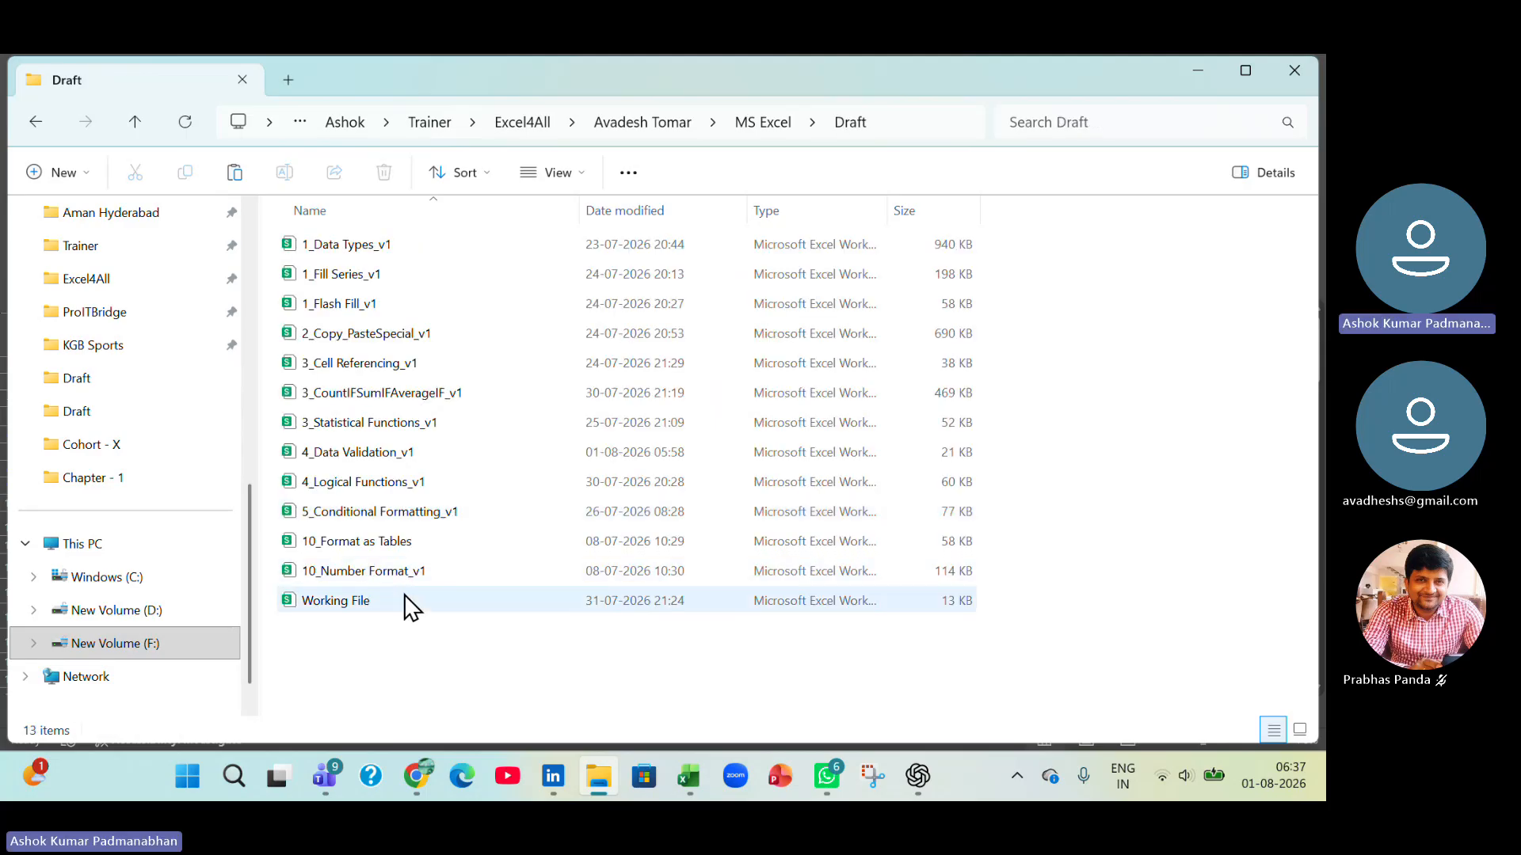
{"action": "left_click", "coordinate": [420, 574]}
{"action": "double_click", "coordinate": [420, 581]}
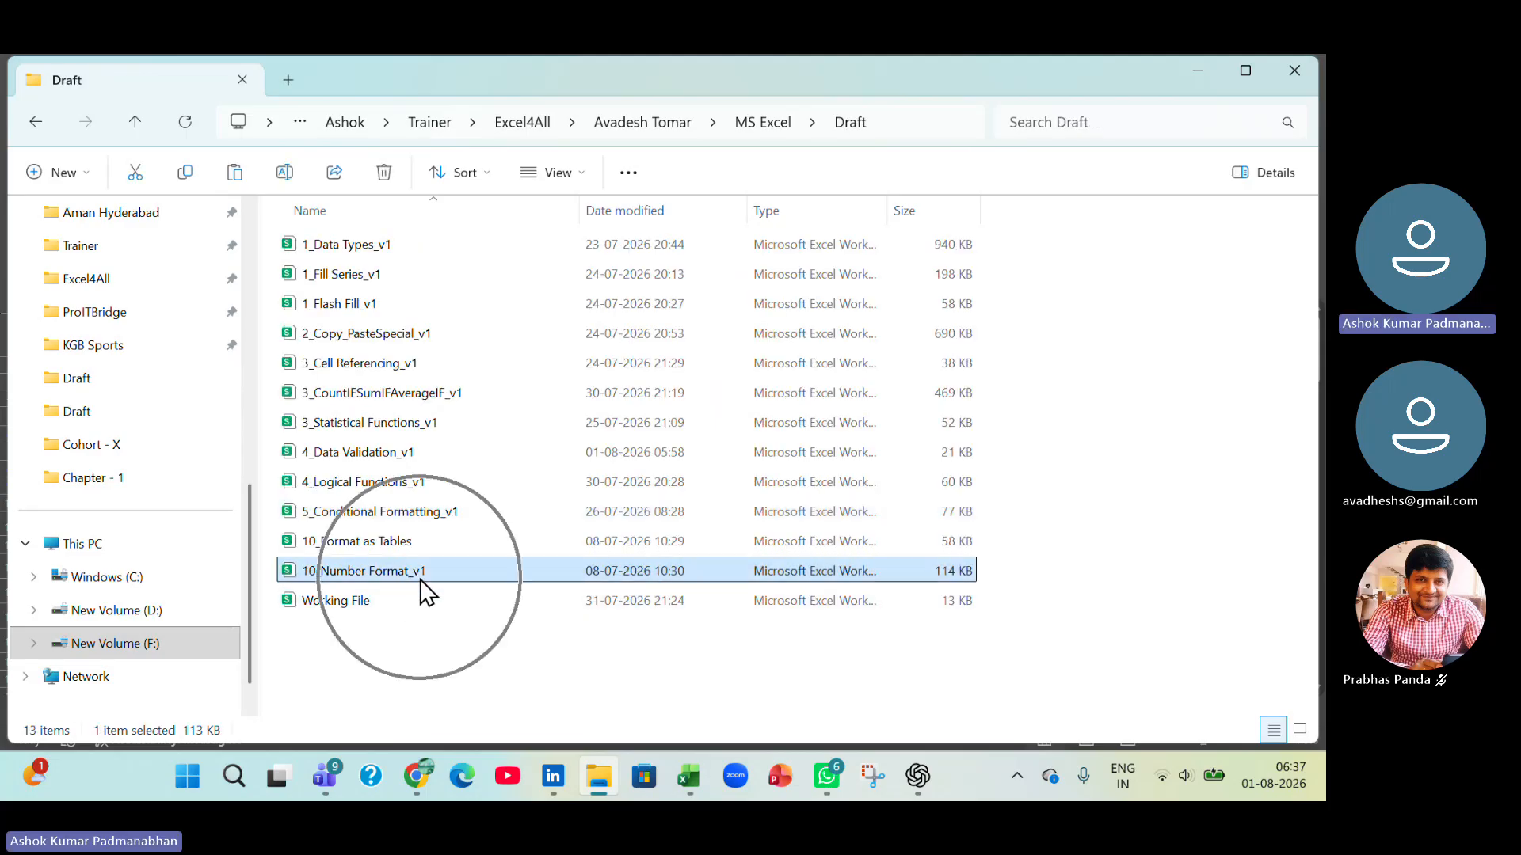
Switch to the 10_Number Format_v1 workbook in Excel and bring the table starting with the General column into view.
{"action": "key", "text": "alt+Tab"}
{"action": "key", "text": "alt+Tab"}
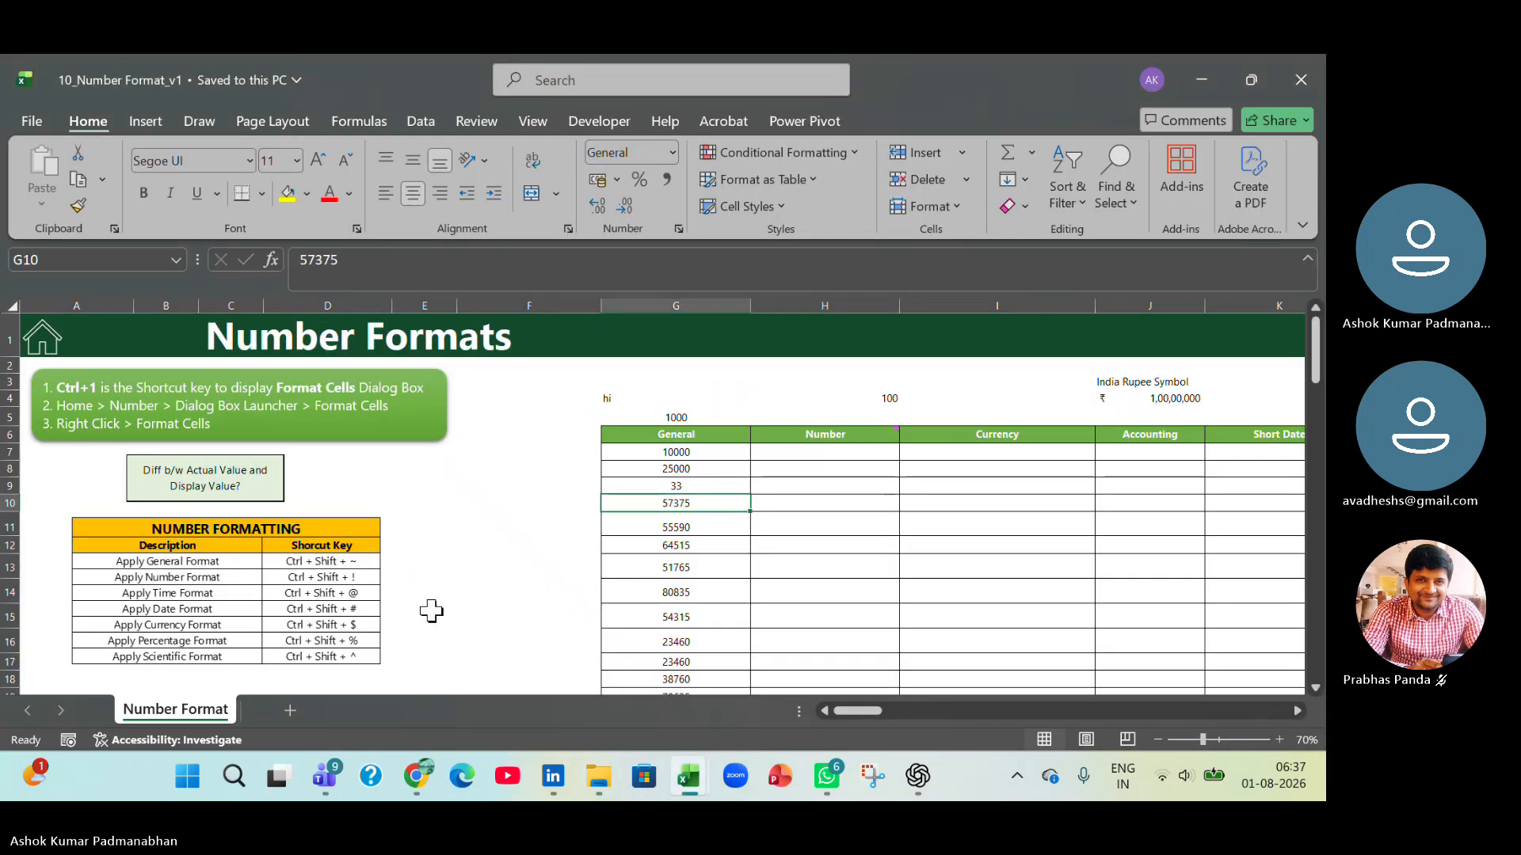
{"action": "left_click", "coordinate": [432, 611]}
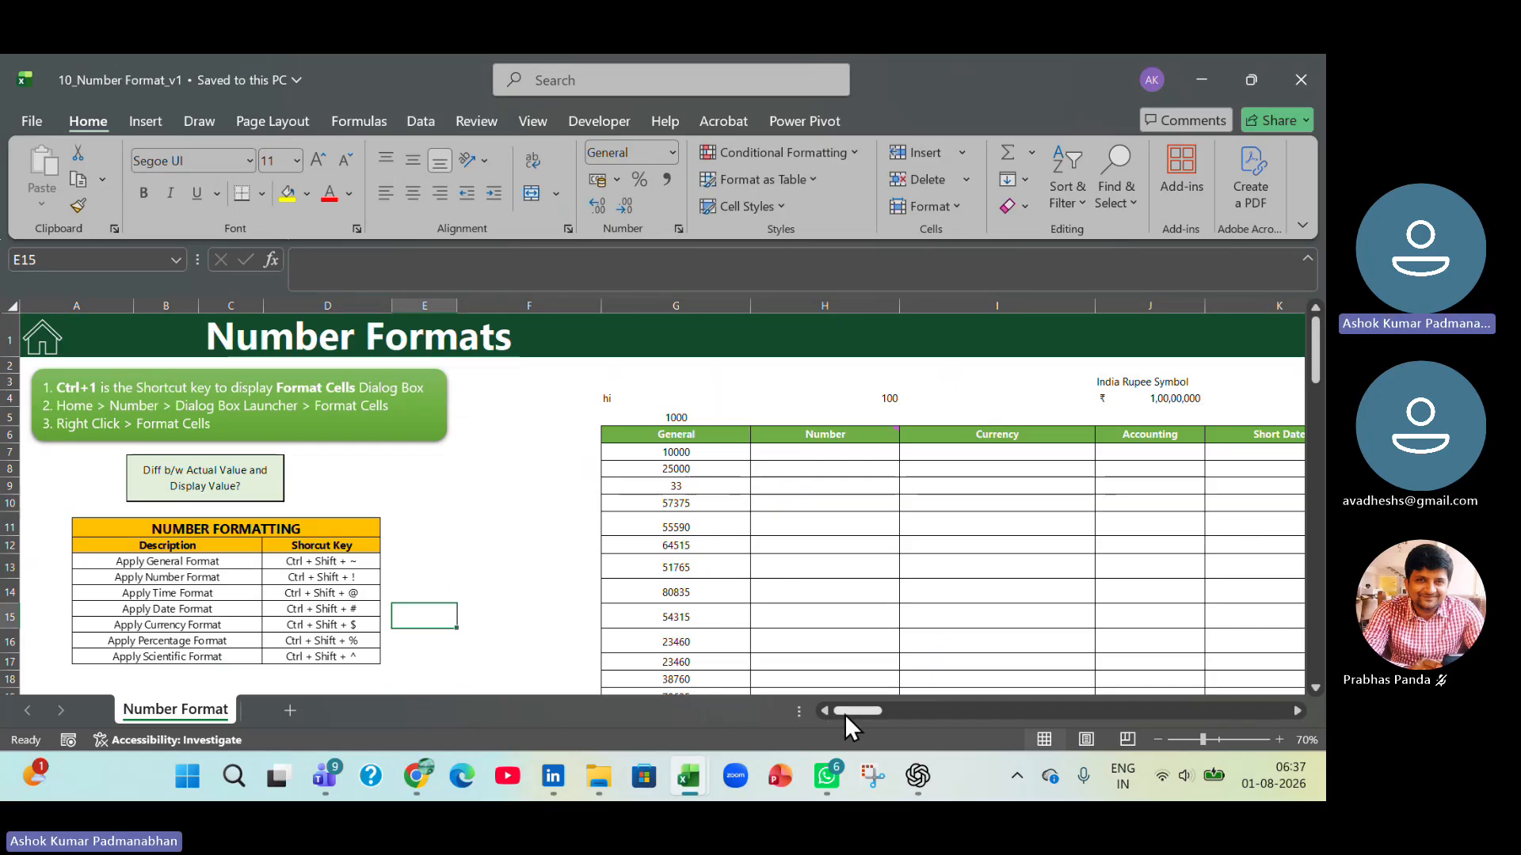
{"action": "left_click_drag", "start_coordinate": [847, 711], "coordinate": [862, 713]}
{"action": "scroll", "coordinate": [578, 656], "scroll_direction": "down", "scroll_amount": 1}
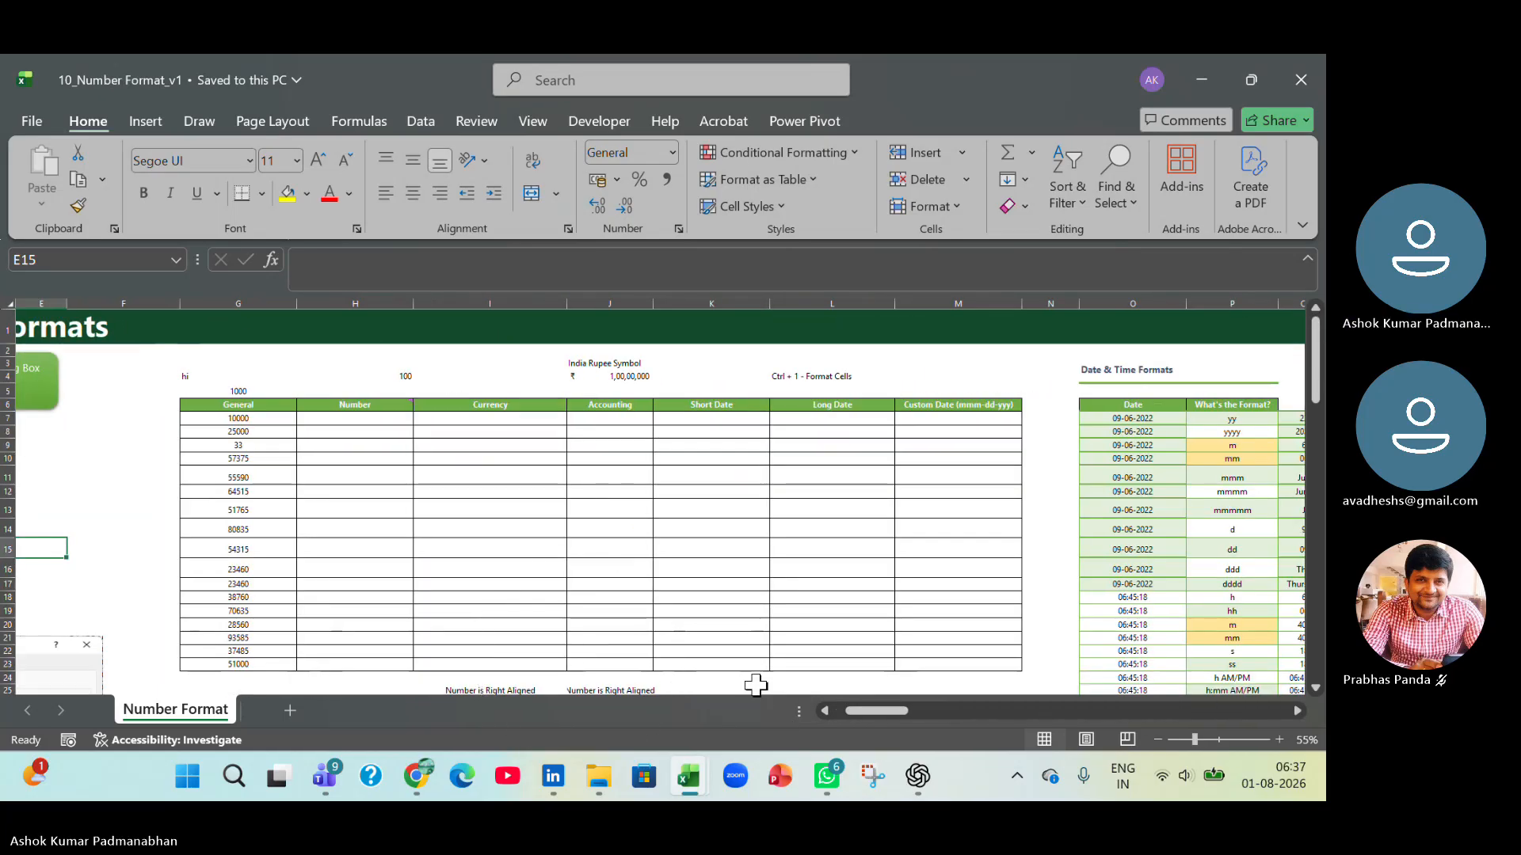
{"action": "scroll", "coordinate": [753, 682], "scroll_direction": "up", "scroll_amount": 2}
{"action": "scroll", "coordinate": [392, 563], "scroll_direction": "up", "scroll_amount": 1}
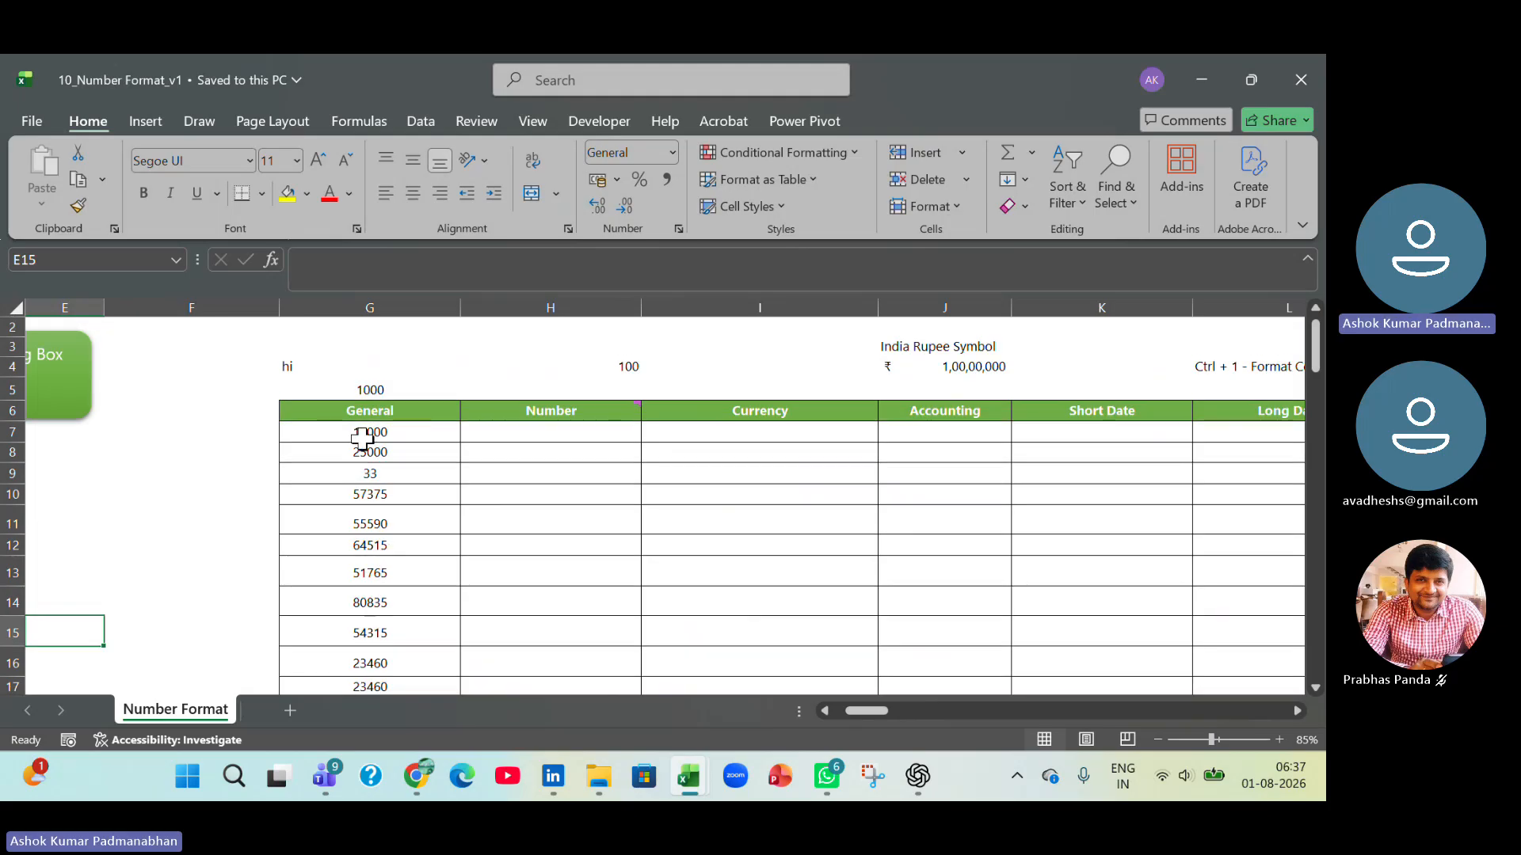
Review the General column values in G7:G15 and check the alignment of cell G7.
{"action": "left_click_drag", "start_coordinate": [366, 434], "coordinate": [398, 652]}
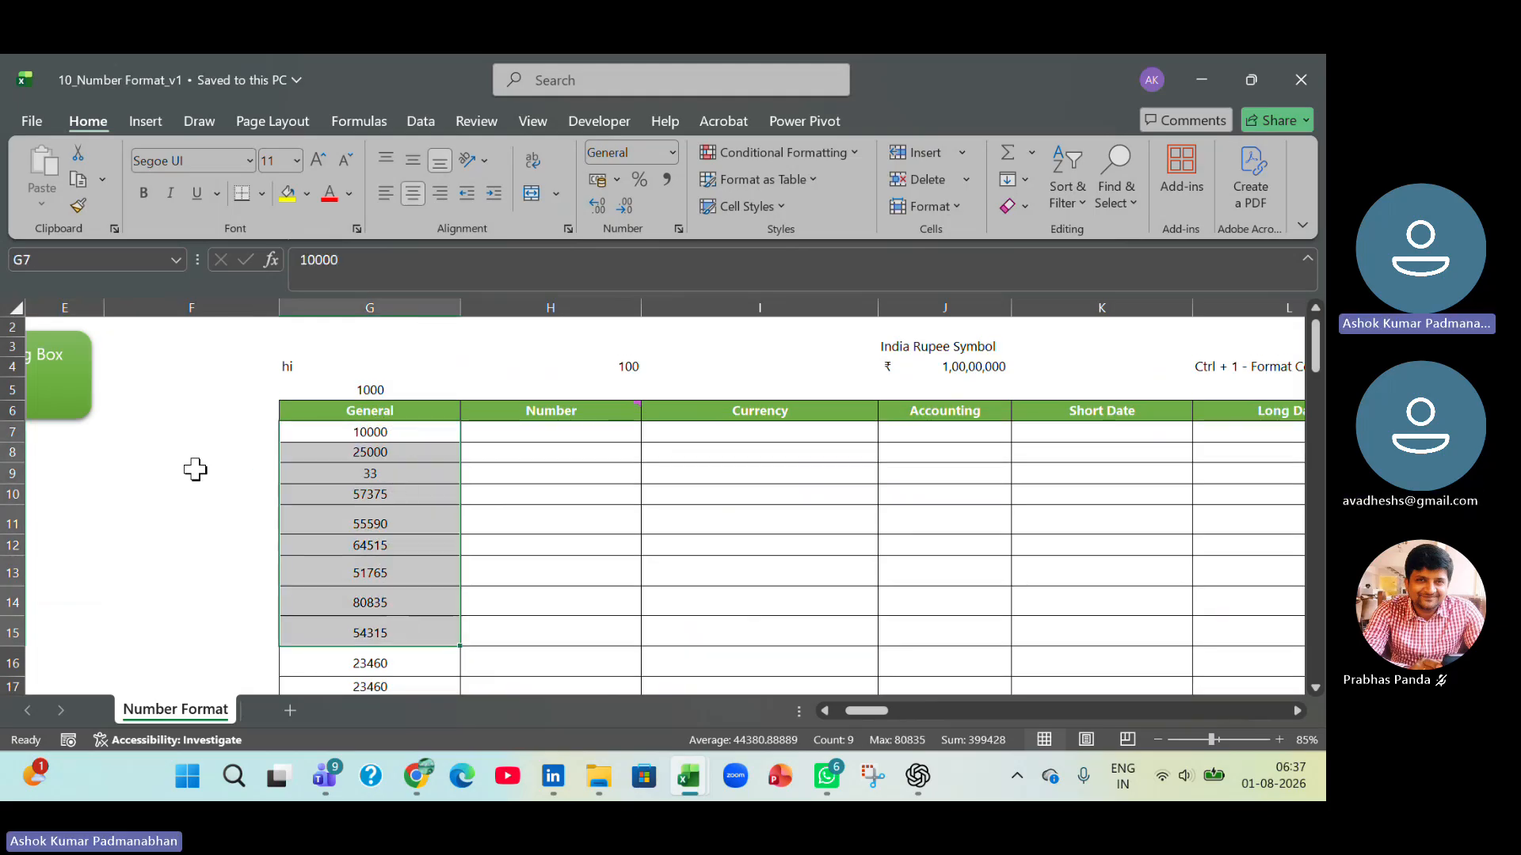
{"action": "left_click", "coordinate": [423, 435]}
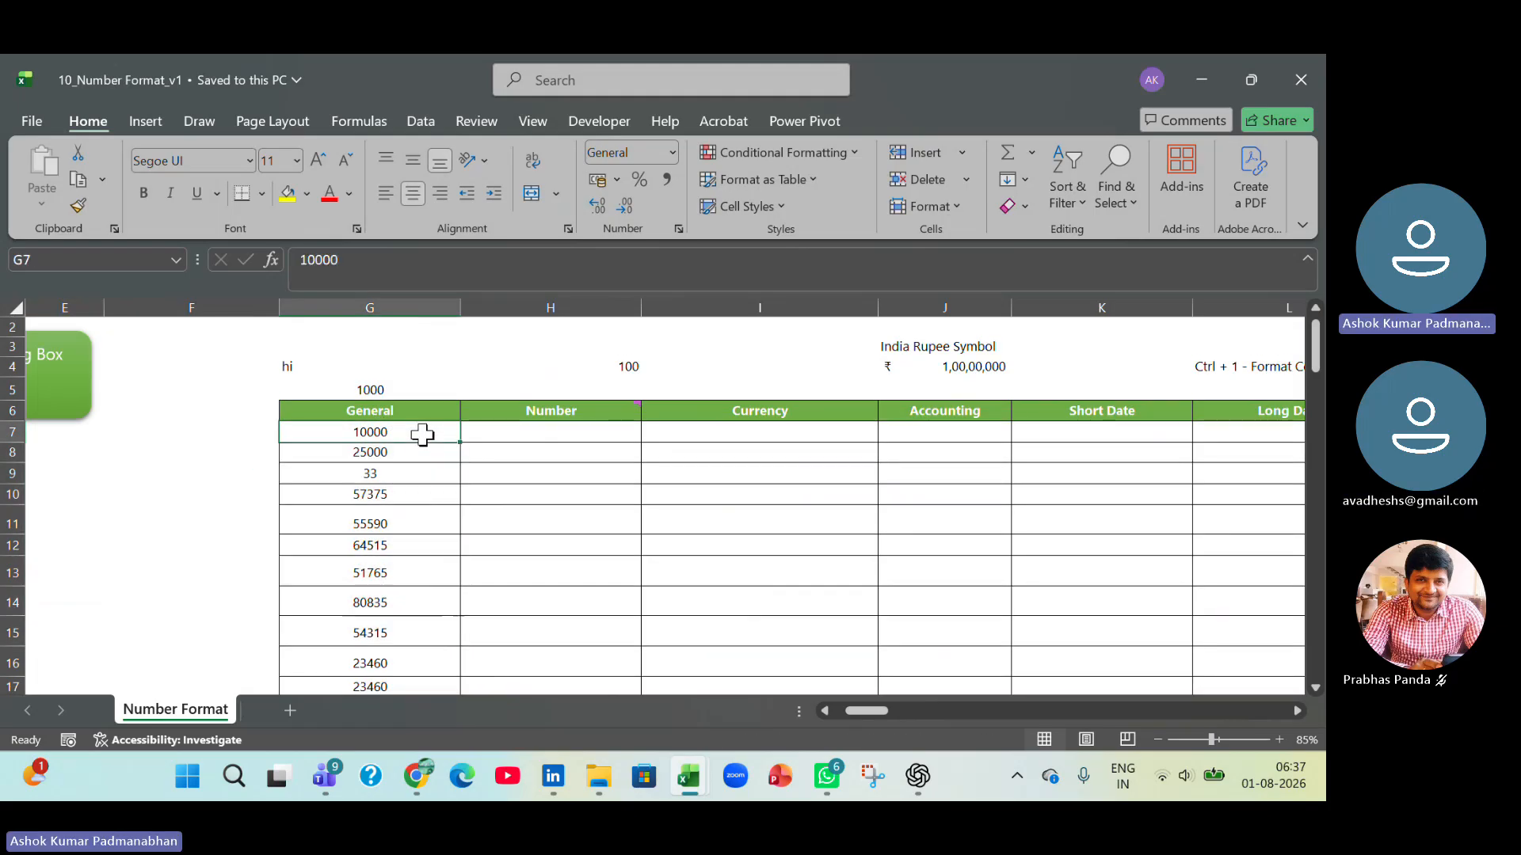
{"action": "left_click", "coordinate": [415, 201]}
Enter 10000 in cell F7 beside the General column and apply the General number format to it.
{"action": "left_click", "coordinate": [174, 434]}
{"action": "type", "text": "10000"}
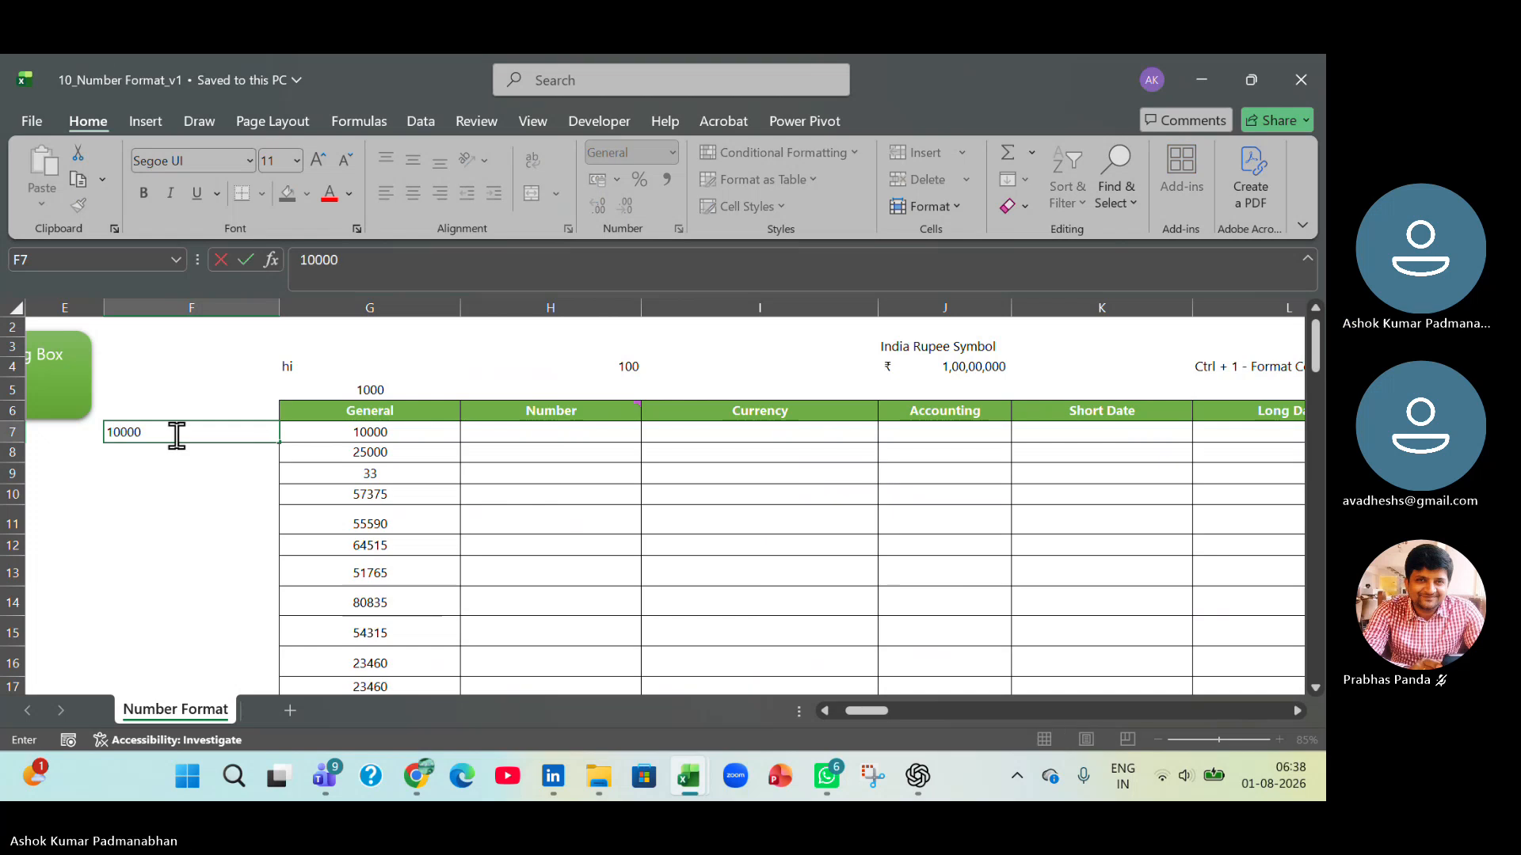
{"action": "key", "text": "Return"}
{"action": "left_click", "coordinate": [175, 435]}
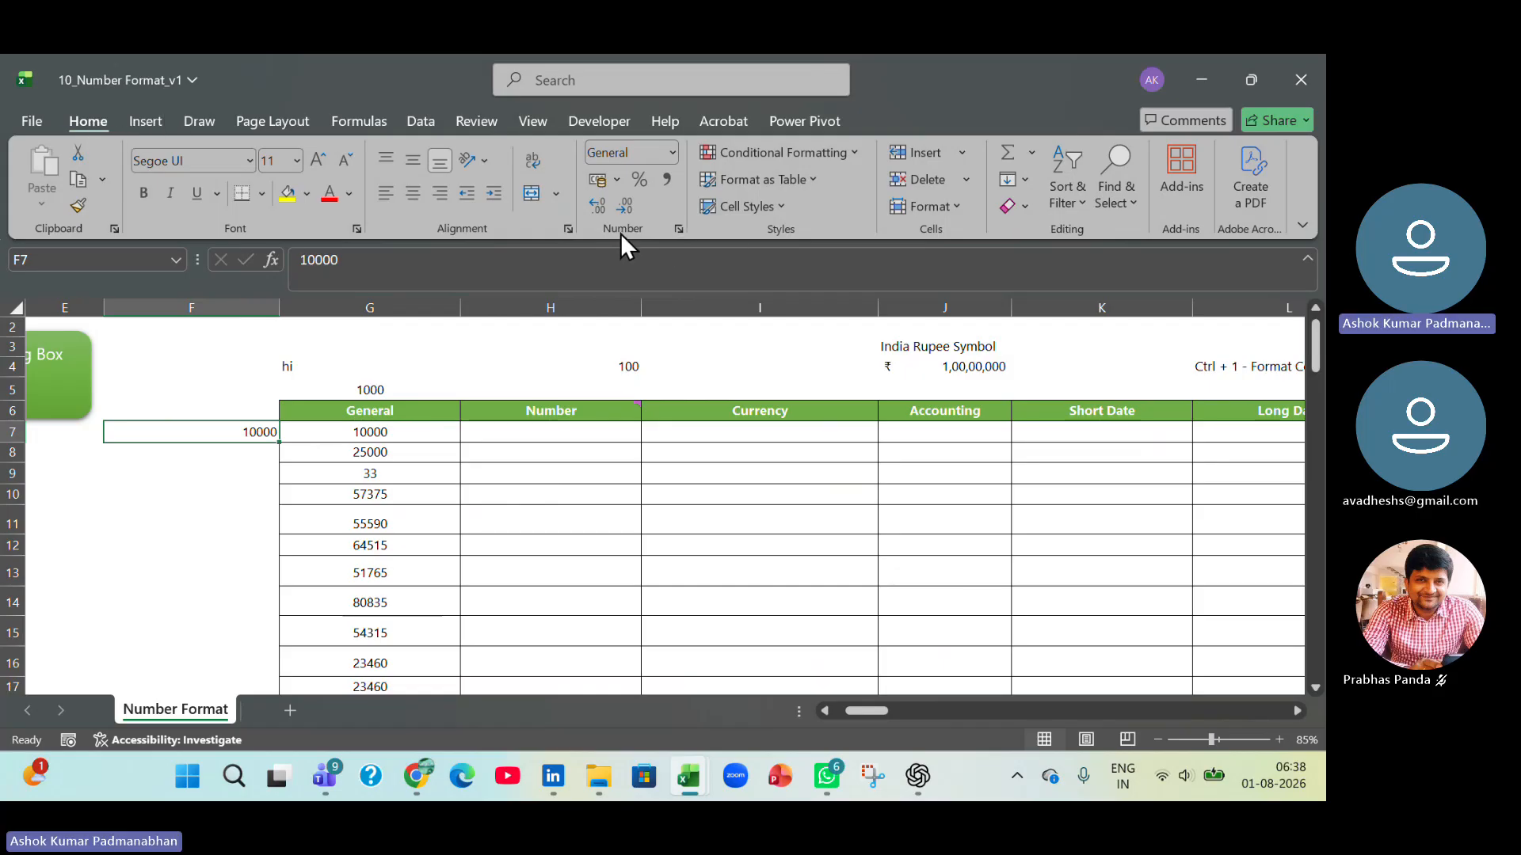
{"action": "left_click", "coordinate": [673, 153]}
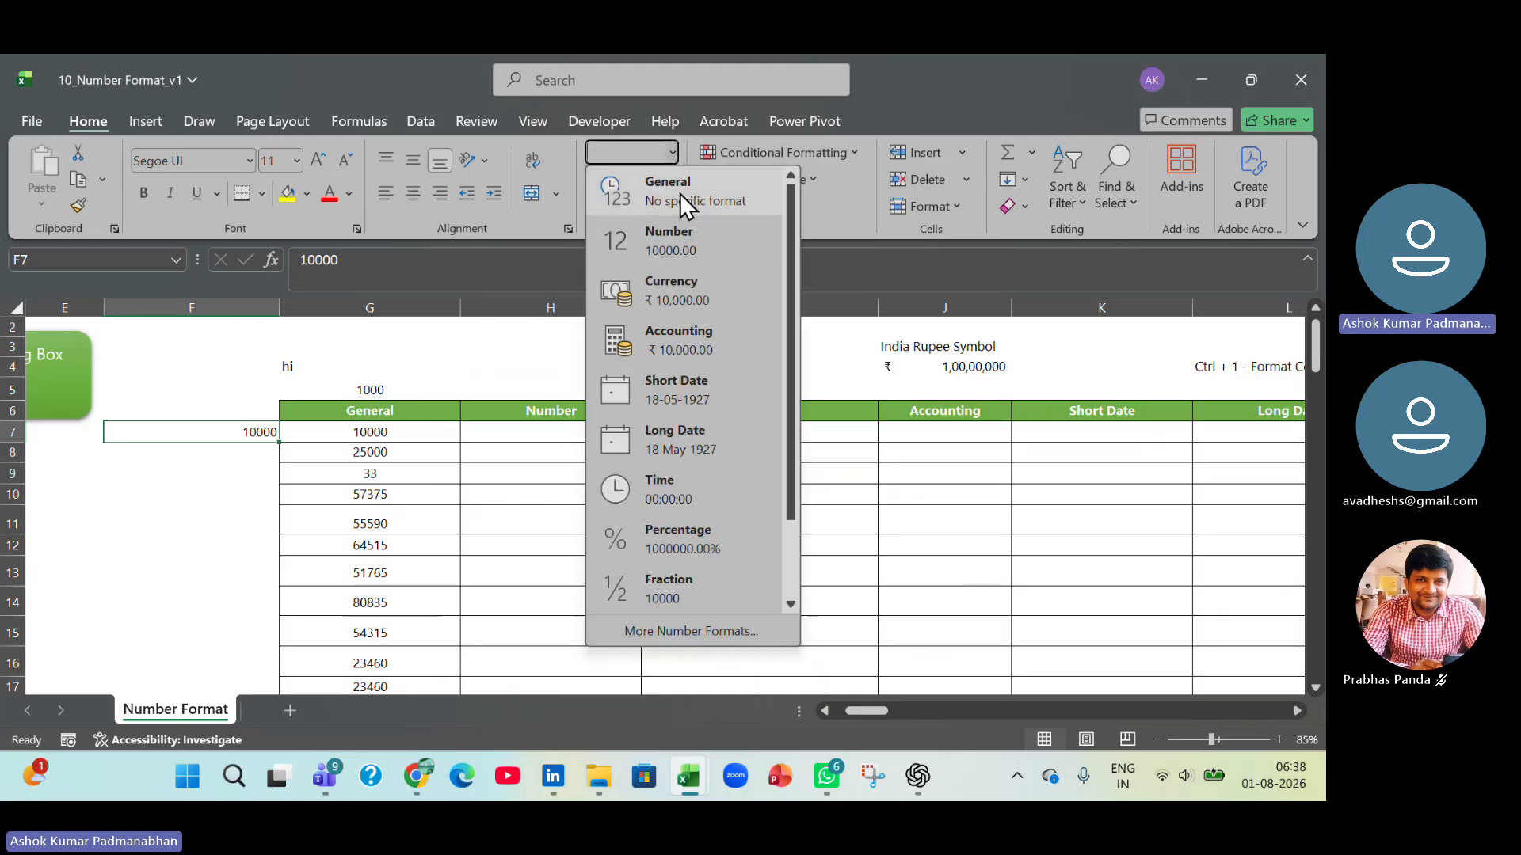
{"action": "left_click", "coordinate": [680, 193]}
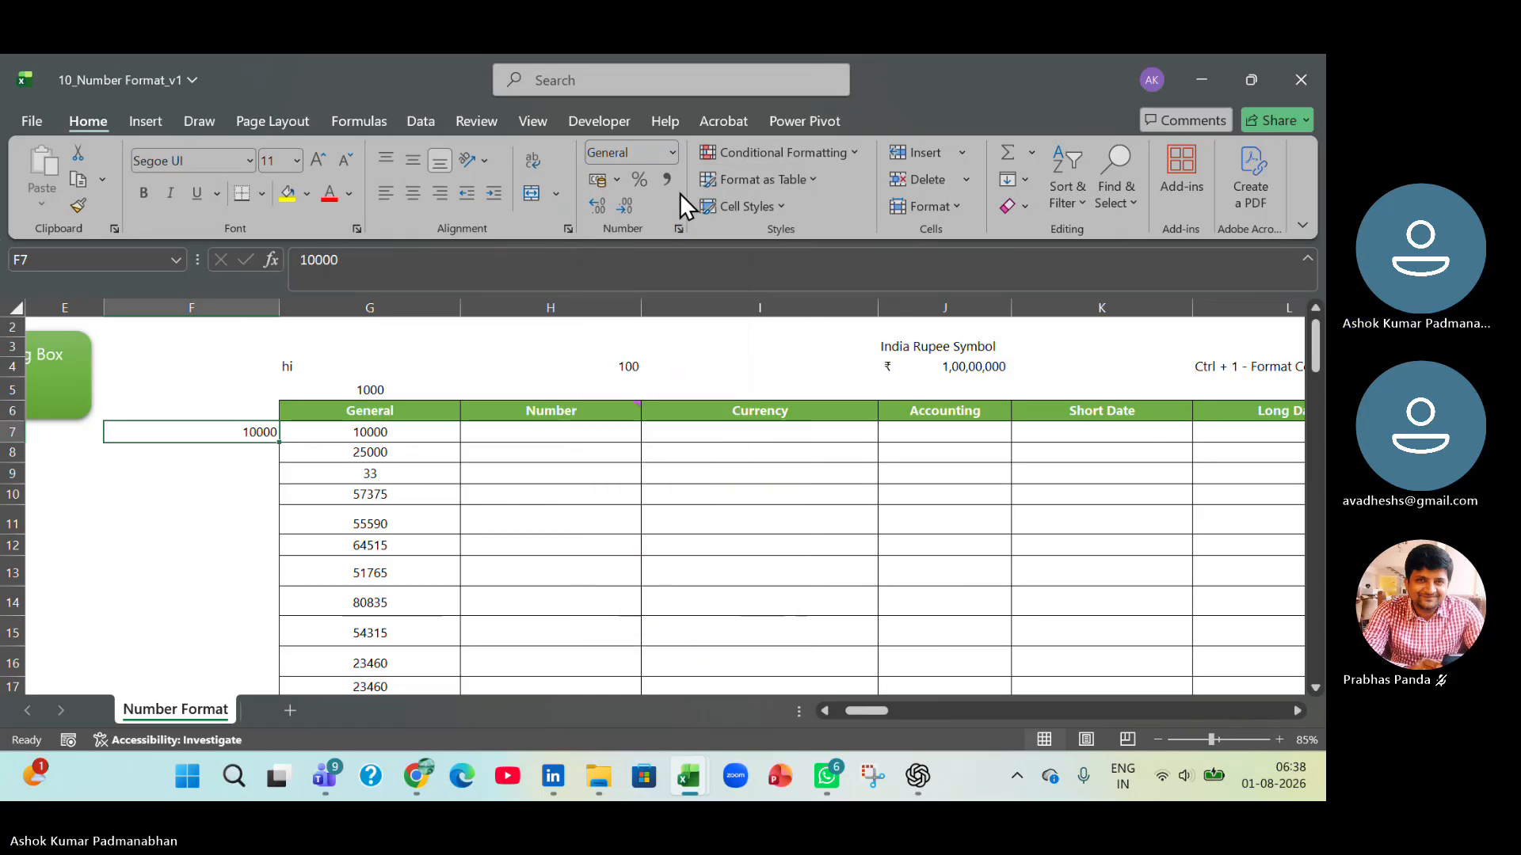
Center the value in cell F7, remove the centering again, and clear the cell's contents.
{"action": "left_click", "coordinate": [411, 193]}
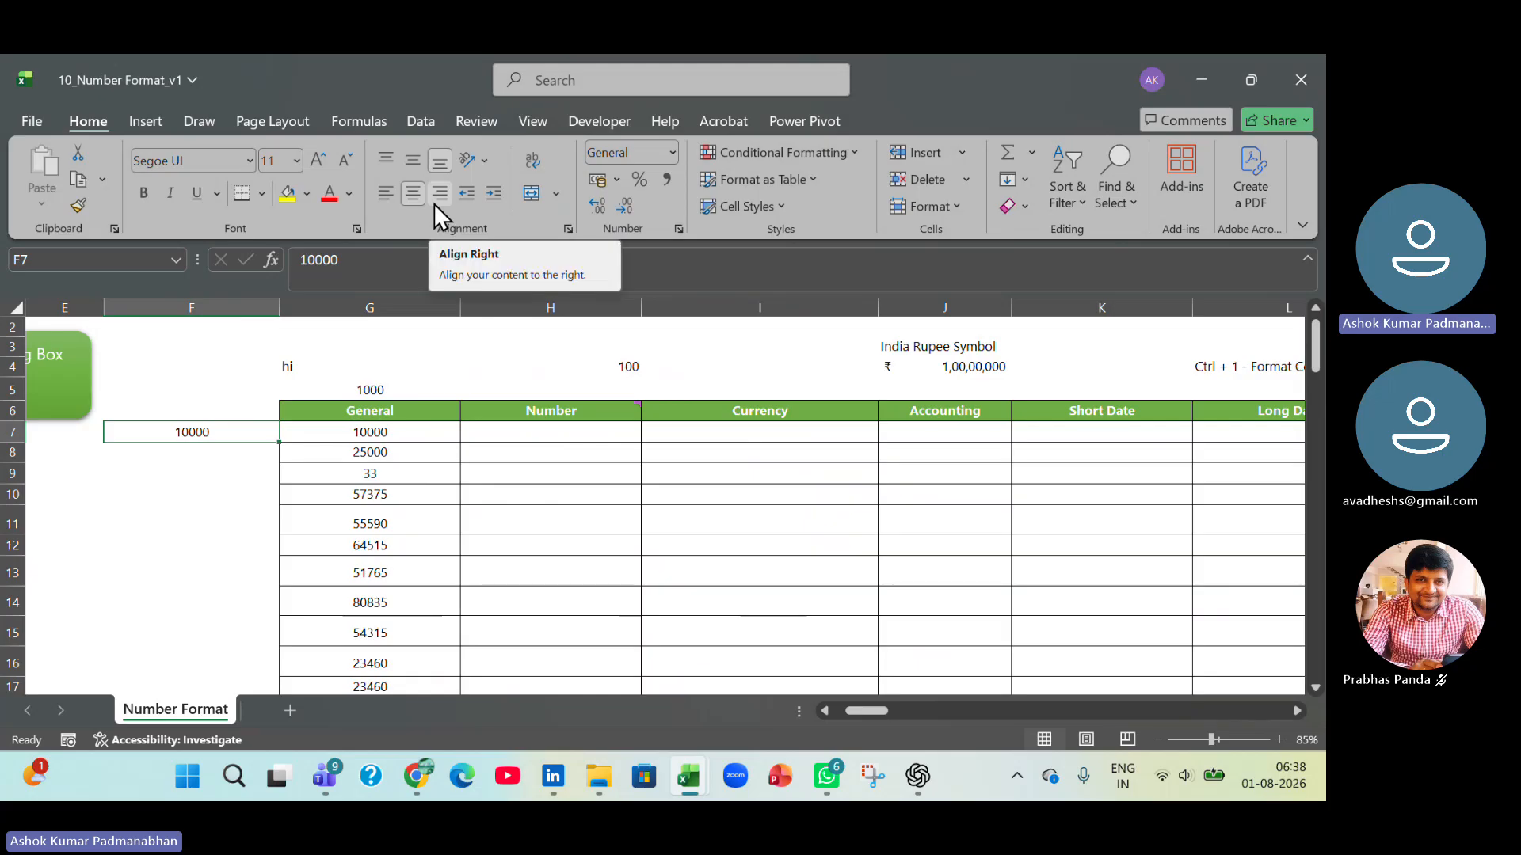
{"action": "left_click", "coordinate": [411, 193]}
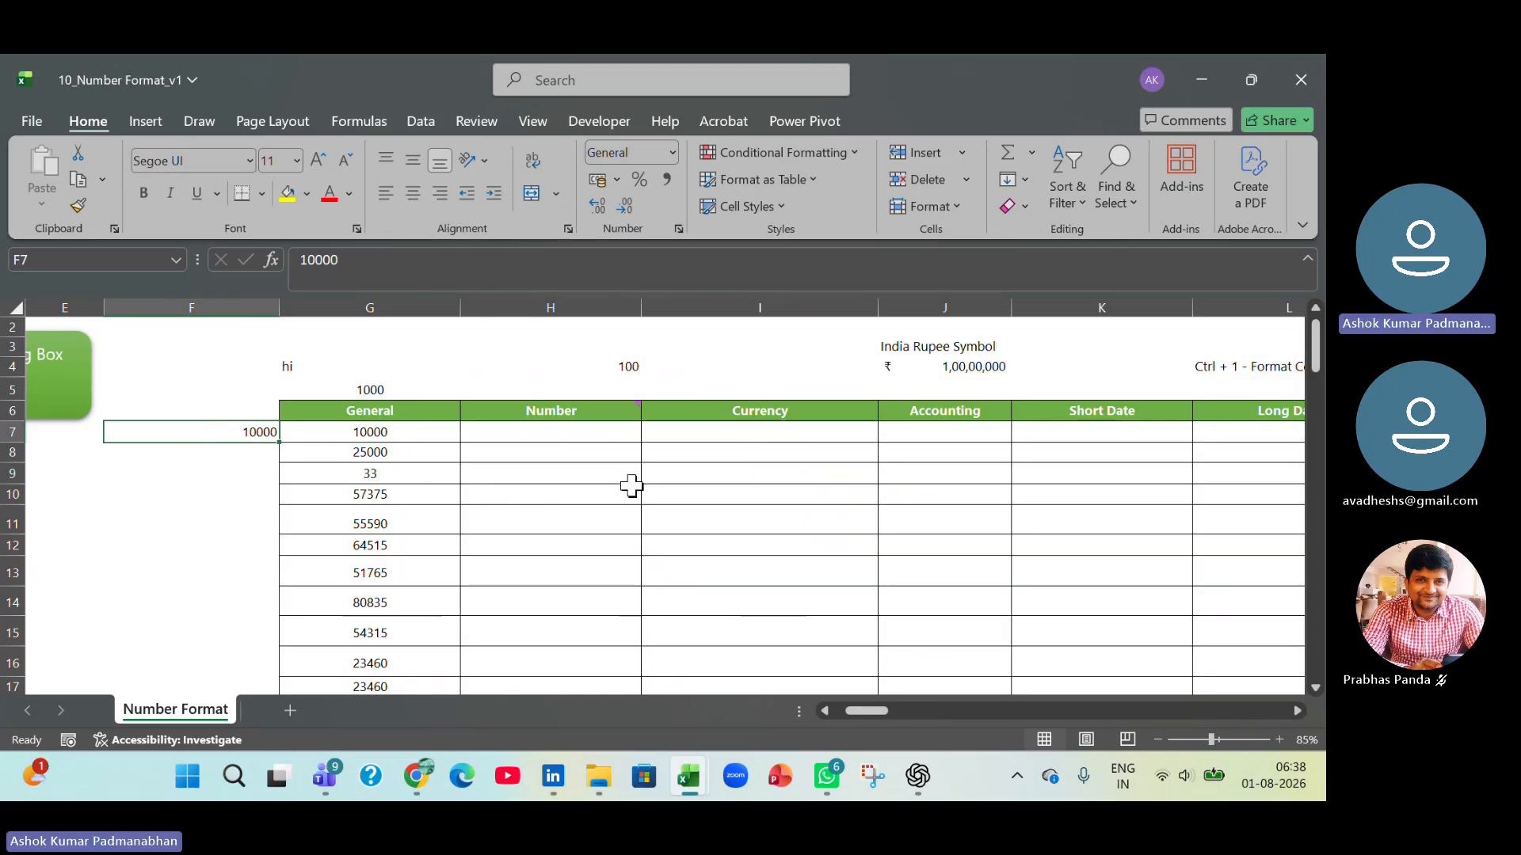
{"action": "key", "text": "Delete"}
Copy the General column values from G7:G23 into the Number column starting at H7.
{"action": "left_click", "coordinate": [407, 427]}
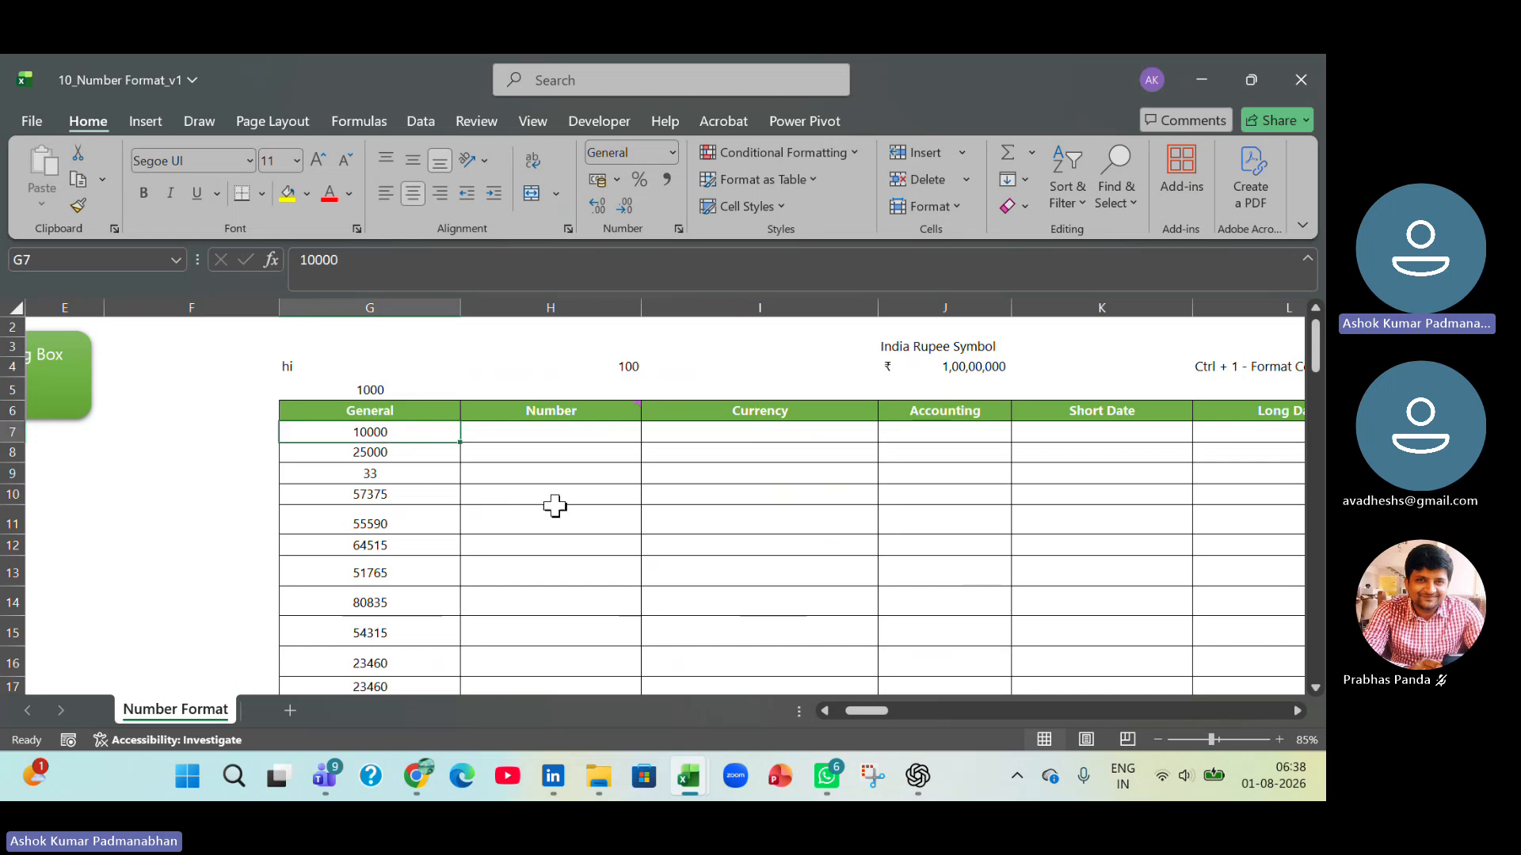
{"action": "key", "text": "ctrl+shift+Down"}
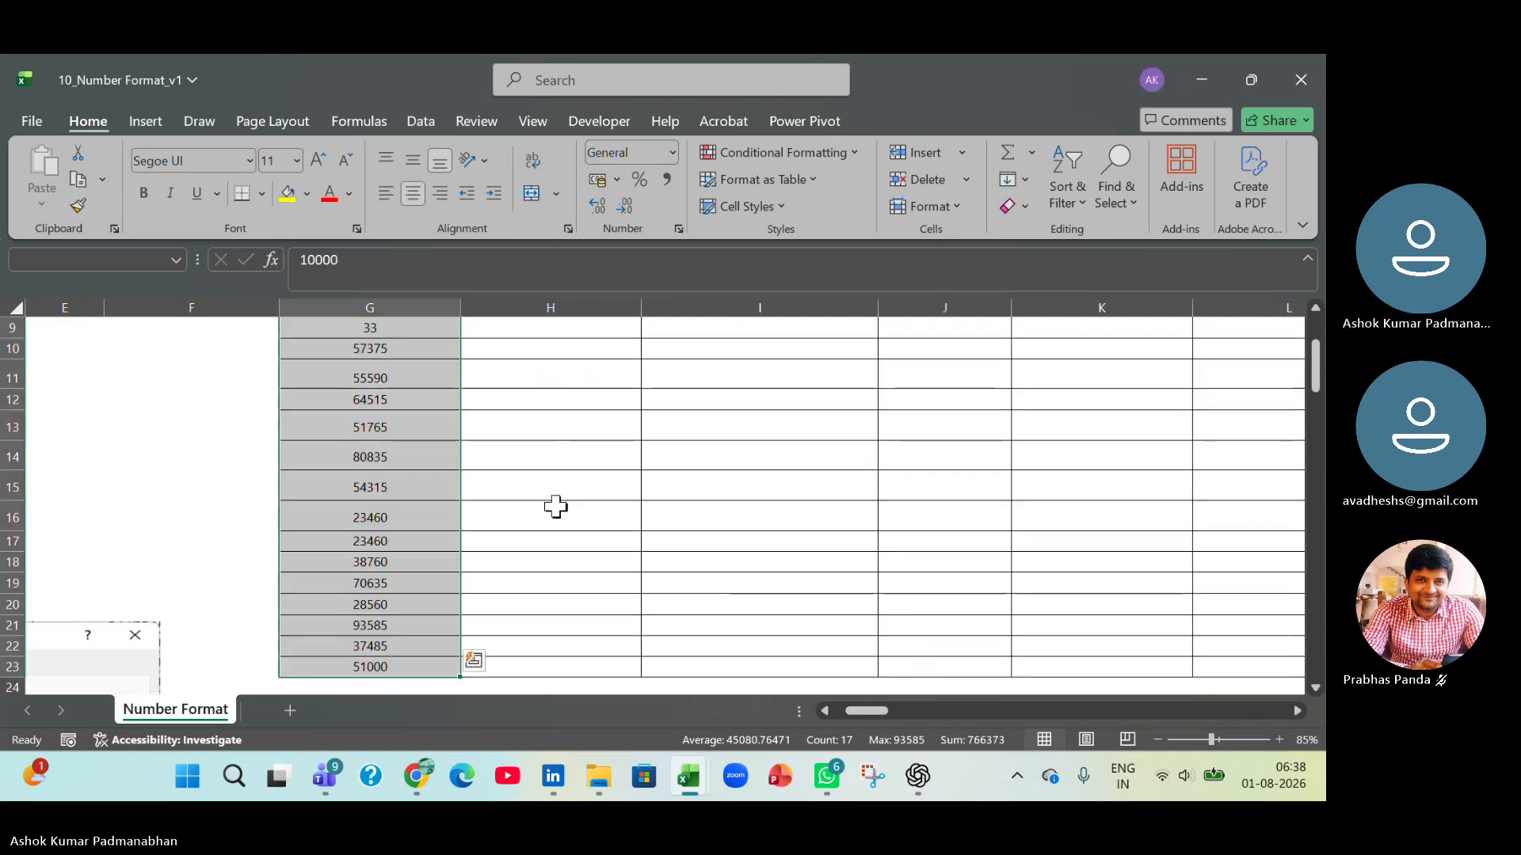
{"action": "key", "text": "ctrl+c"}
{"action": "key", "text": "Up"}
{"action": "key", "text": "Up"}
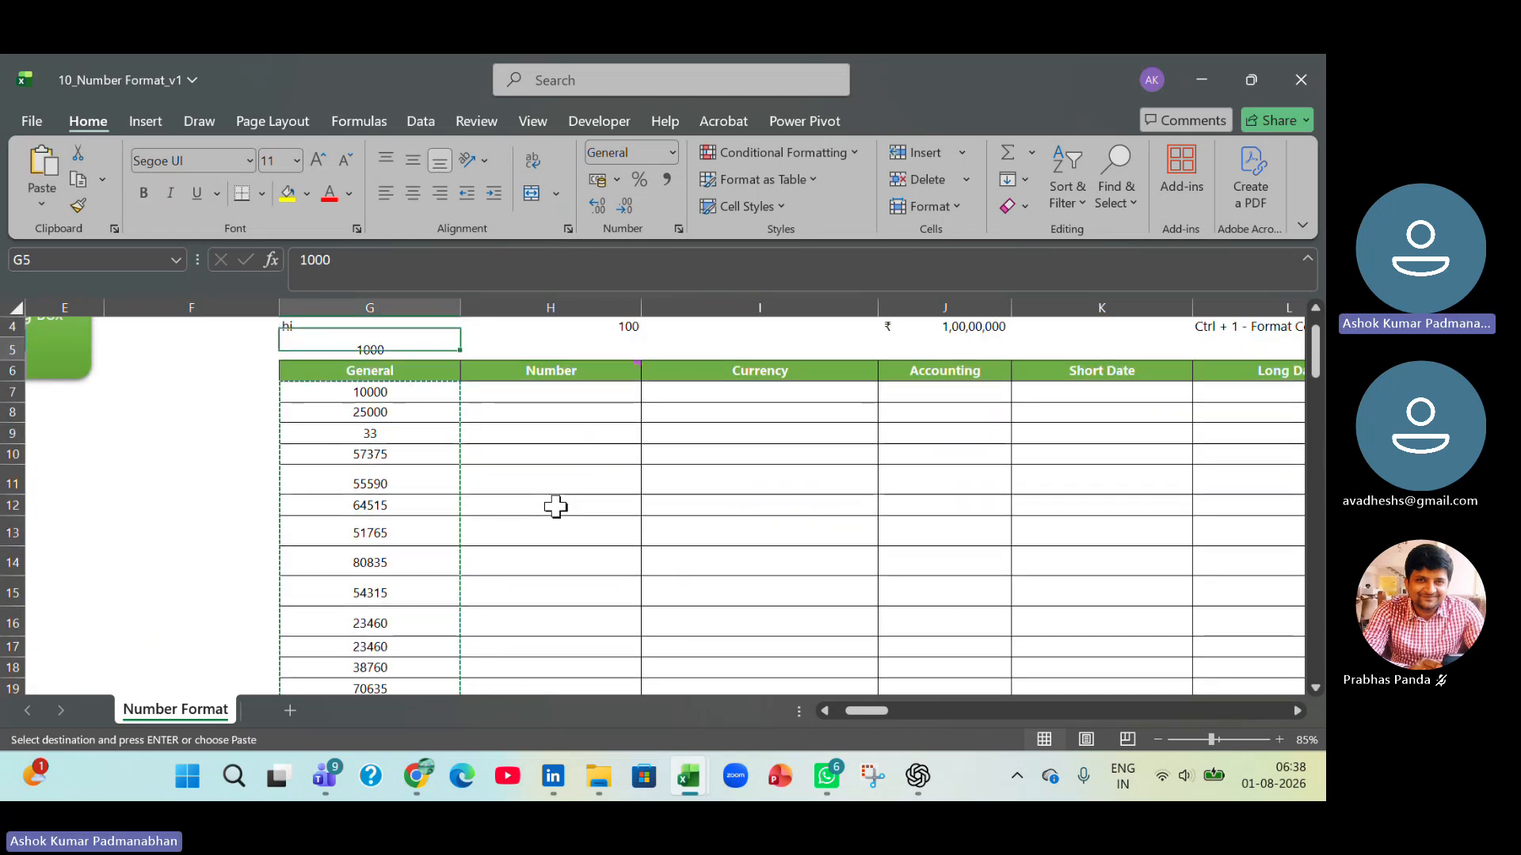
{"action": "key", "text": "Down"}
{"action": "key", "text": "Down"}
{"action": "key", "text": "Right"}
{"action": "key", "text": "ctrl+v"}
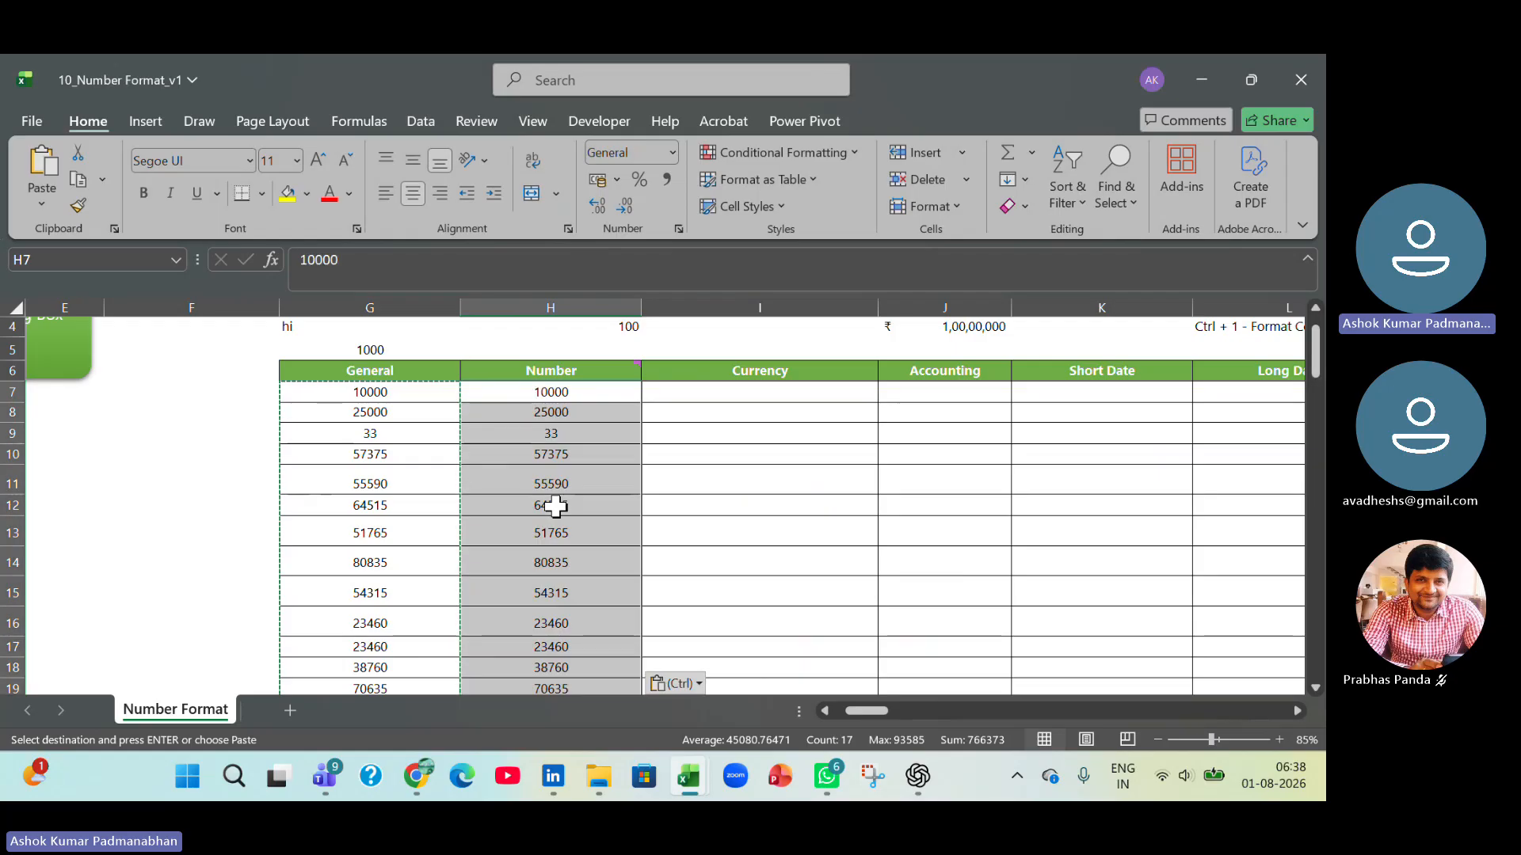
Apply the Number format to the values in the Number column, H7:H23.
{"action": "scroll", "coordinate": [555, 505], "scroll_direction": "up", "scroll_amount": 1}
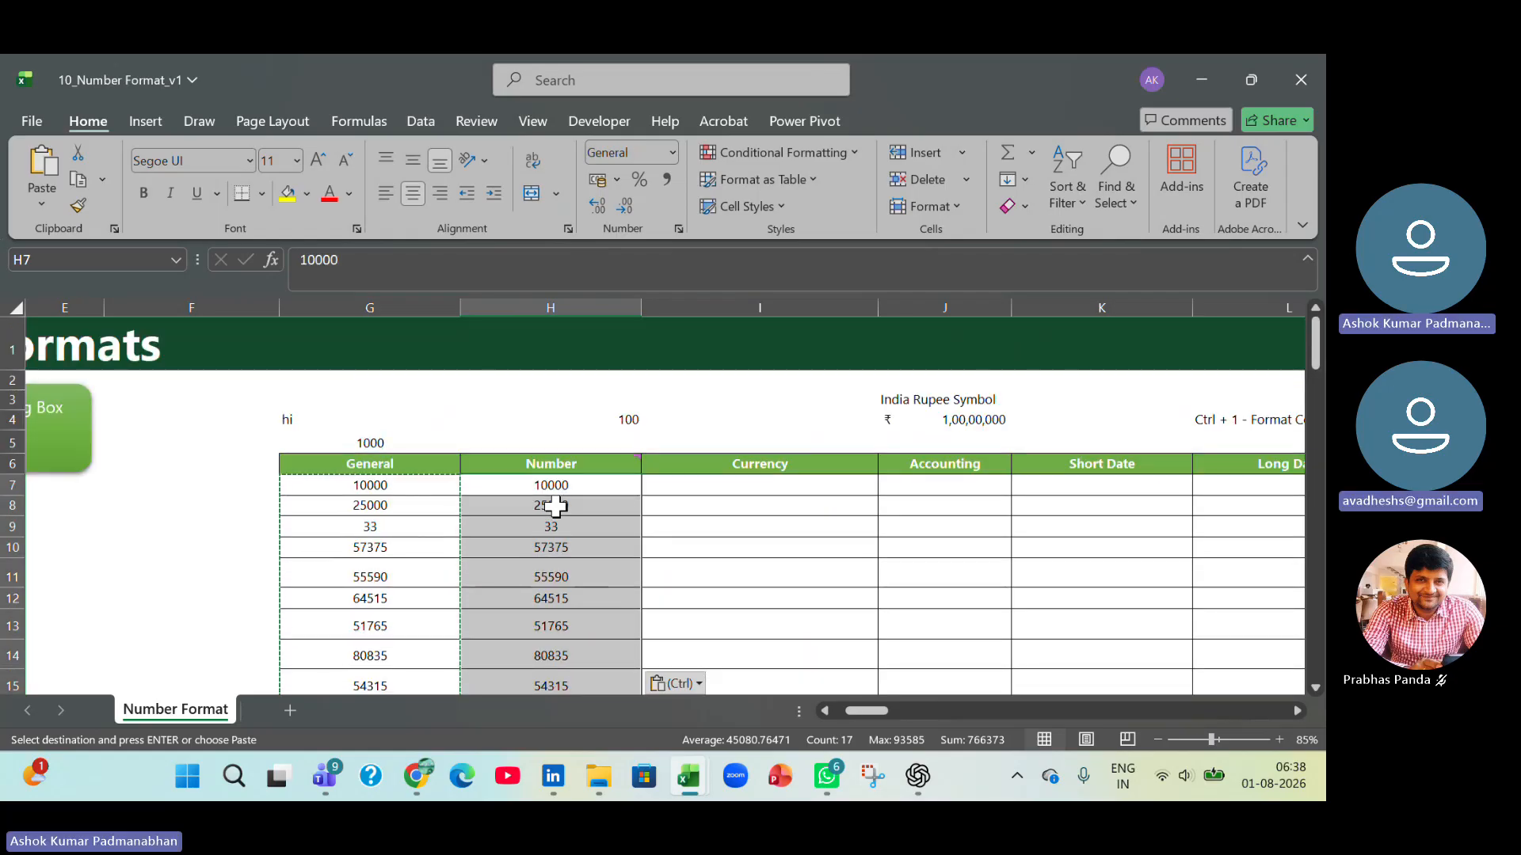
{"action": "left_click", "coordinate": [672, 152]}
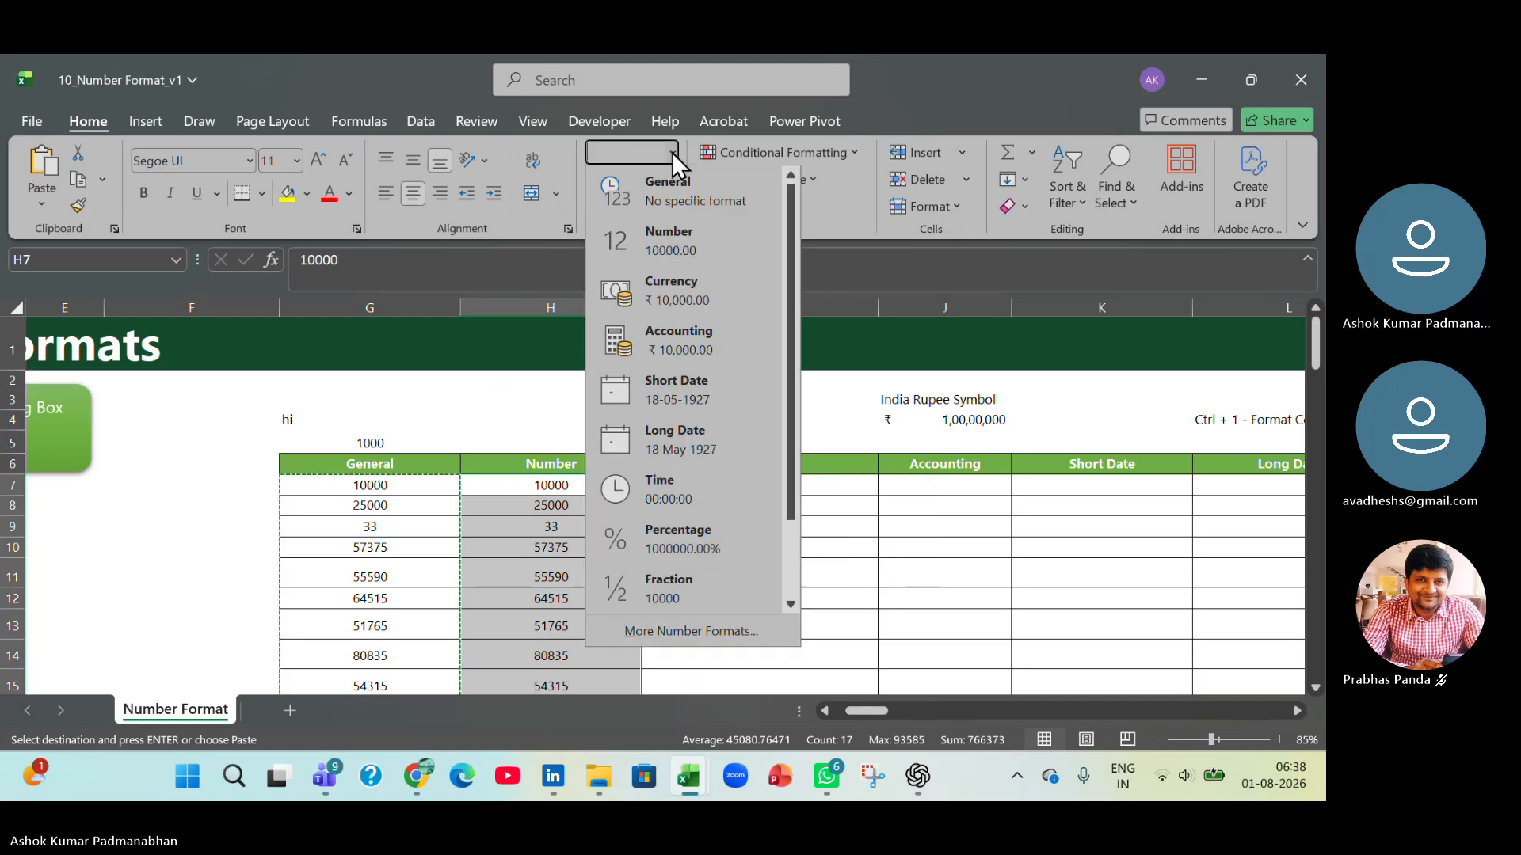
{"action": "left_click", "coordinate": [672, 242]}
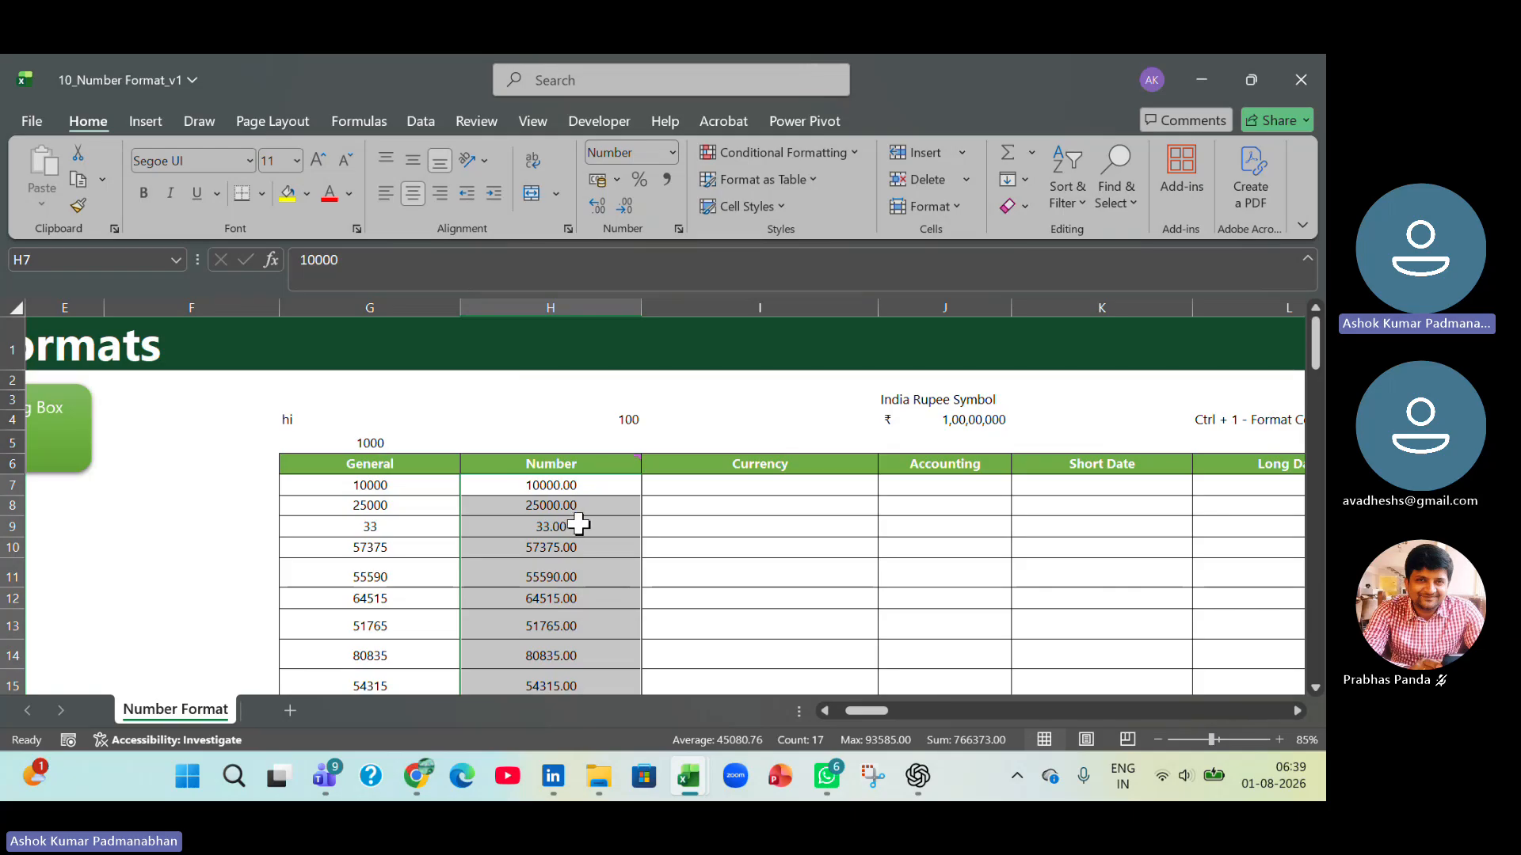
Undo the Number format on H7:H23 and reformat those cells as Number with 1 decimal place in Format Cells.
{"action": "key", "text": "ctrl+z"}
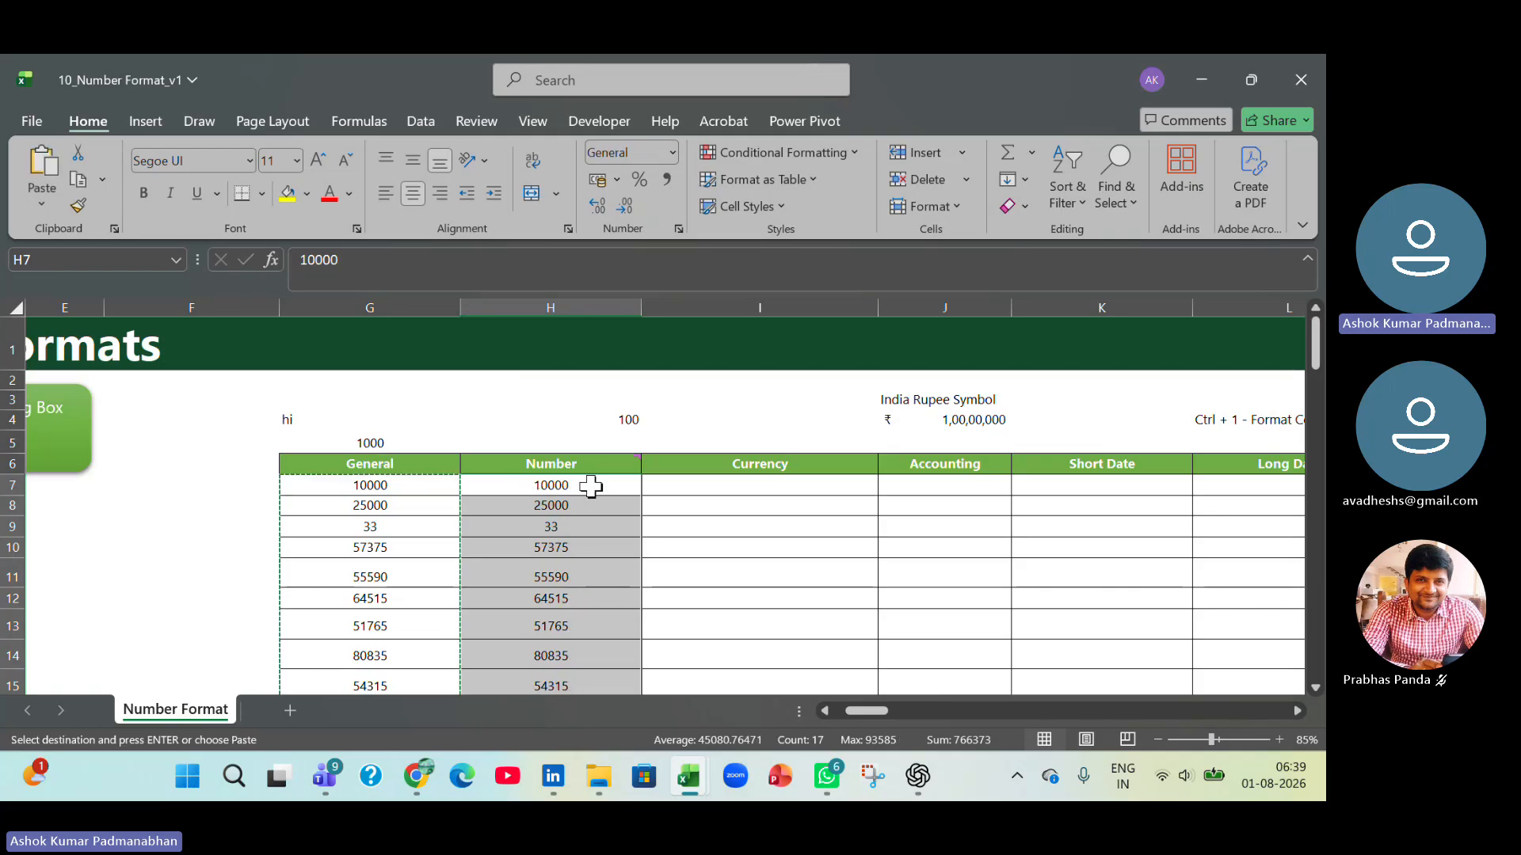
{"action": "left_click", "coordinate": [595, 490]}
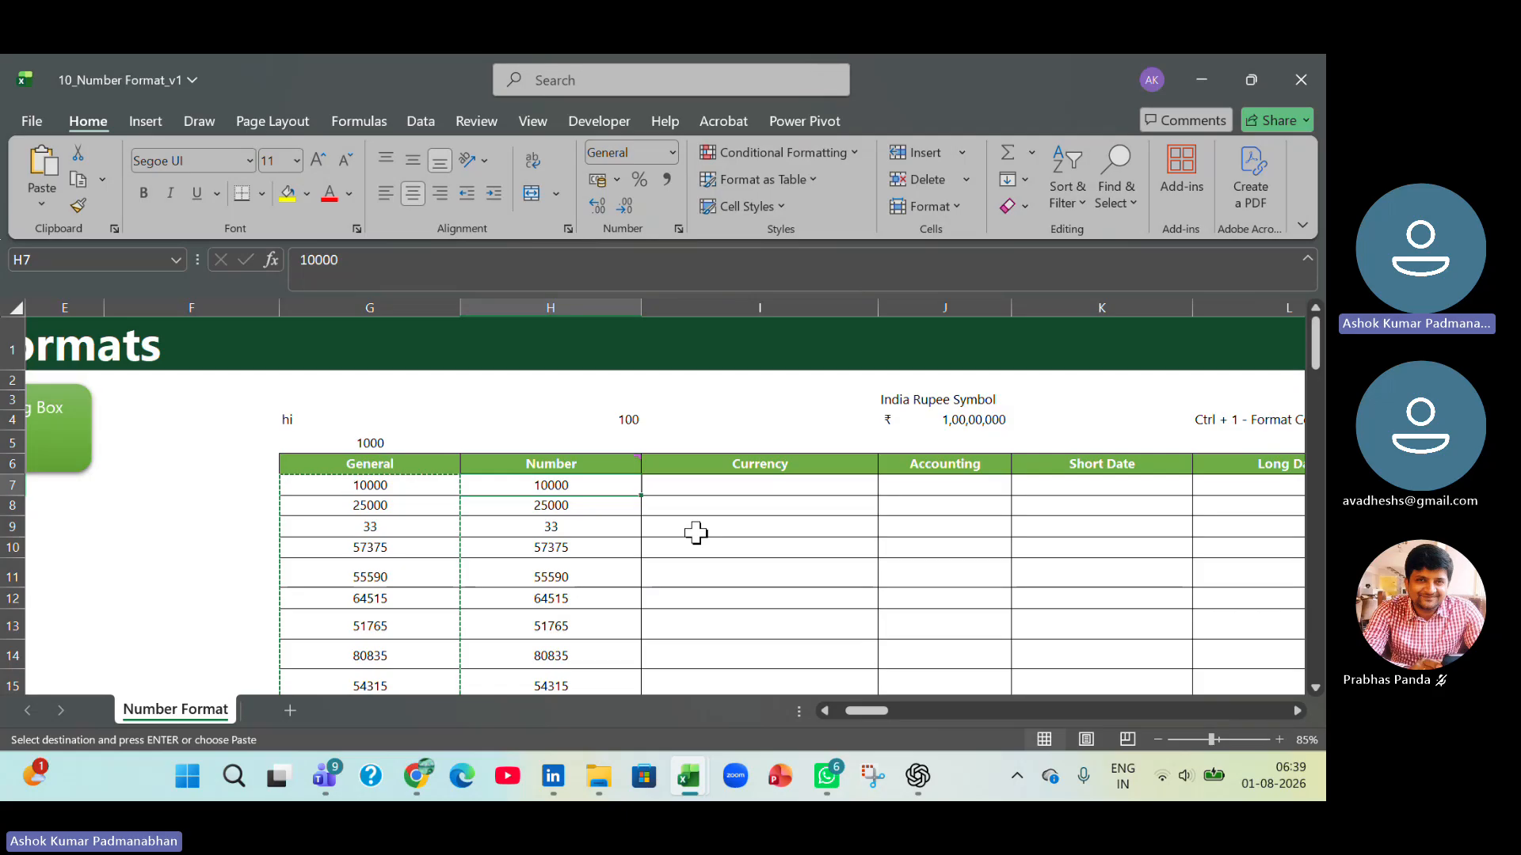
{"action": "key", "text": "ctrl+shift+Down"}
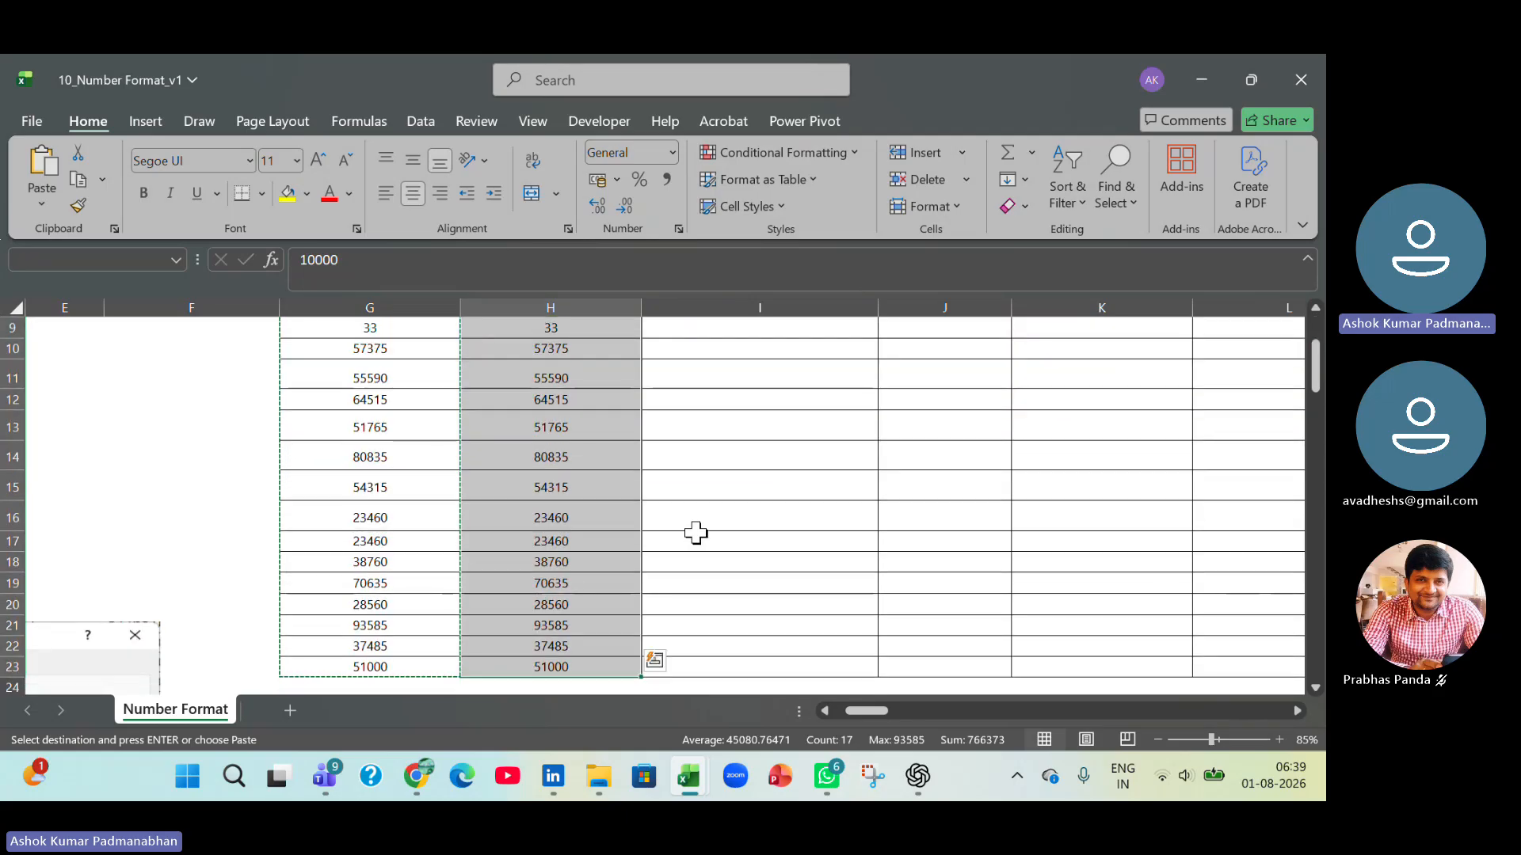
{"action": "scroll", "coordinate": [771, 640], "scroll_direction": "up", "scroll_amount": 3}
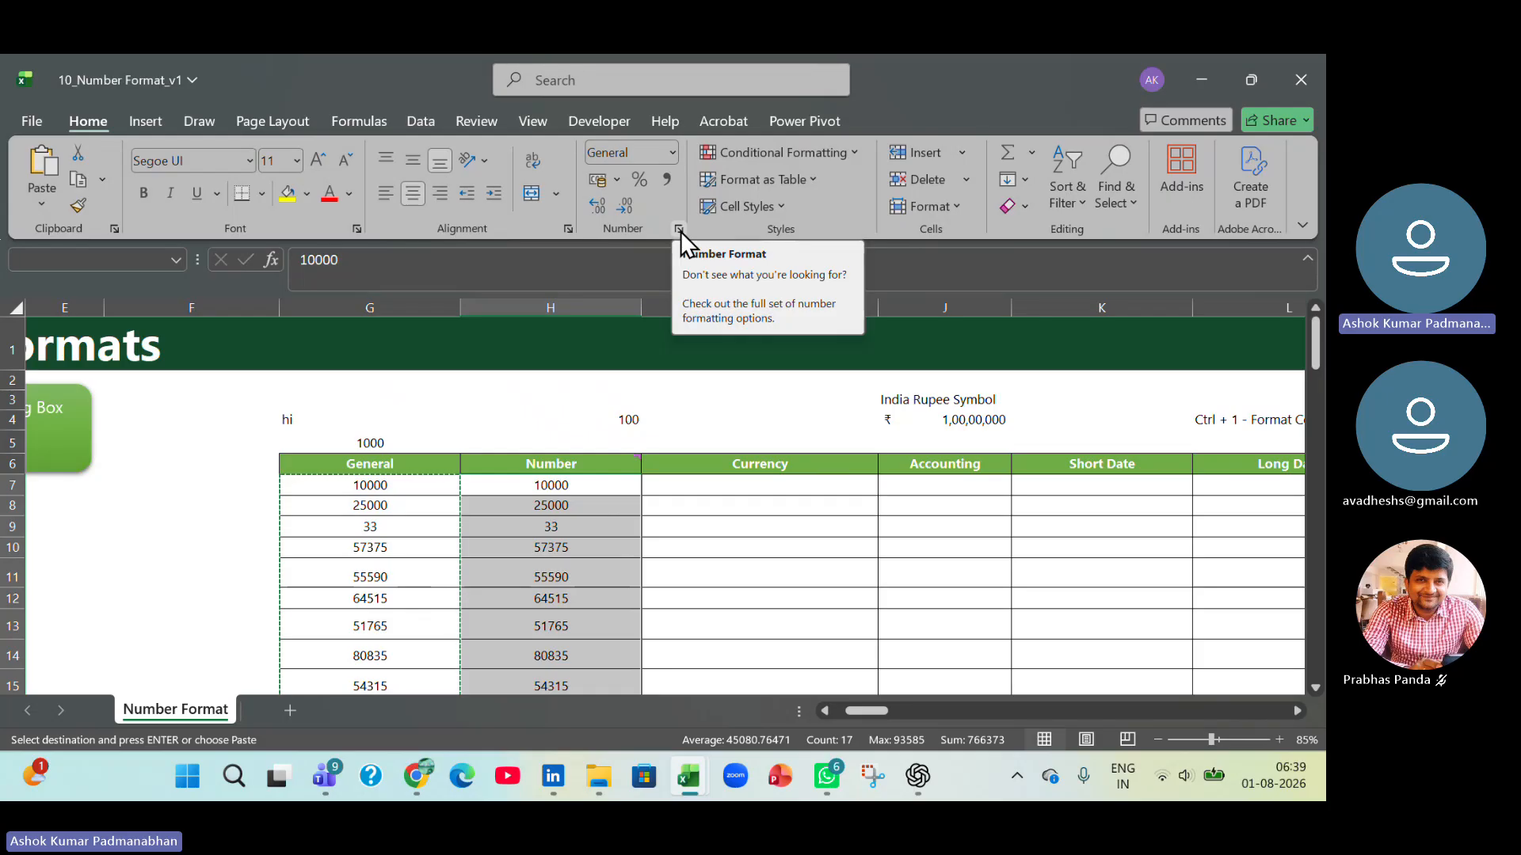
{"action": "key", "text": "Escape"}
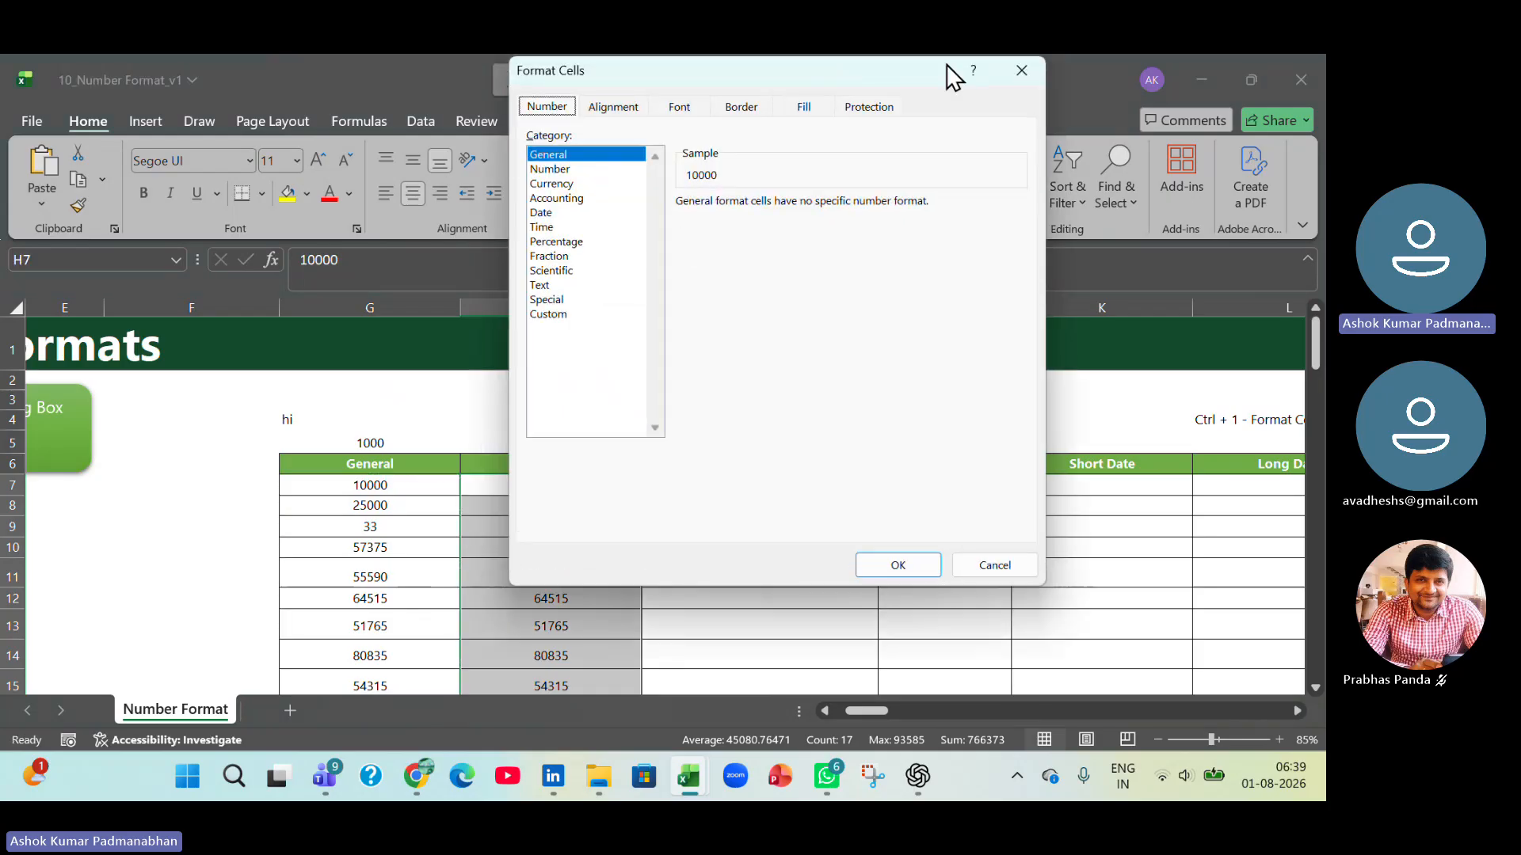
{"action": "left_click_drag", "start_coordinate": [889, 75], "coordinate": [682, 261]}
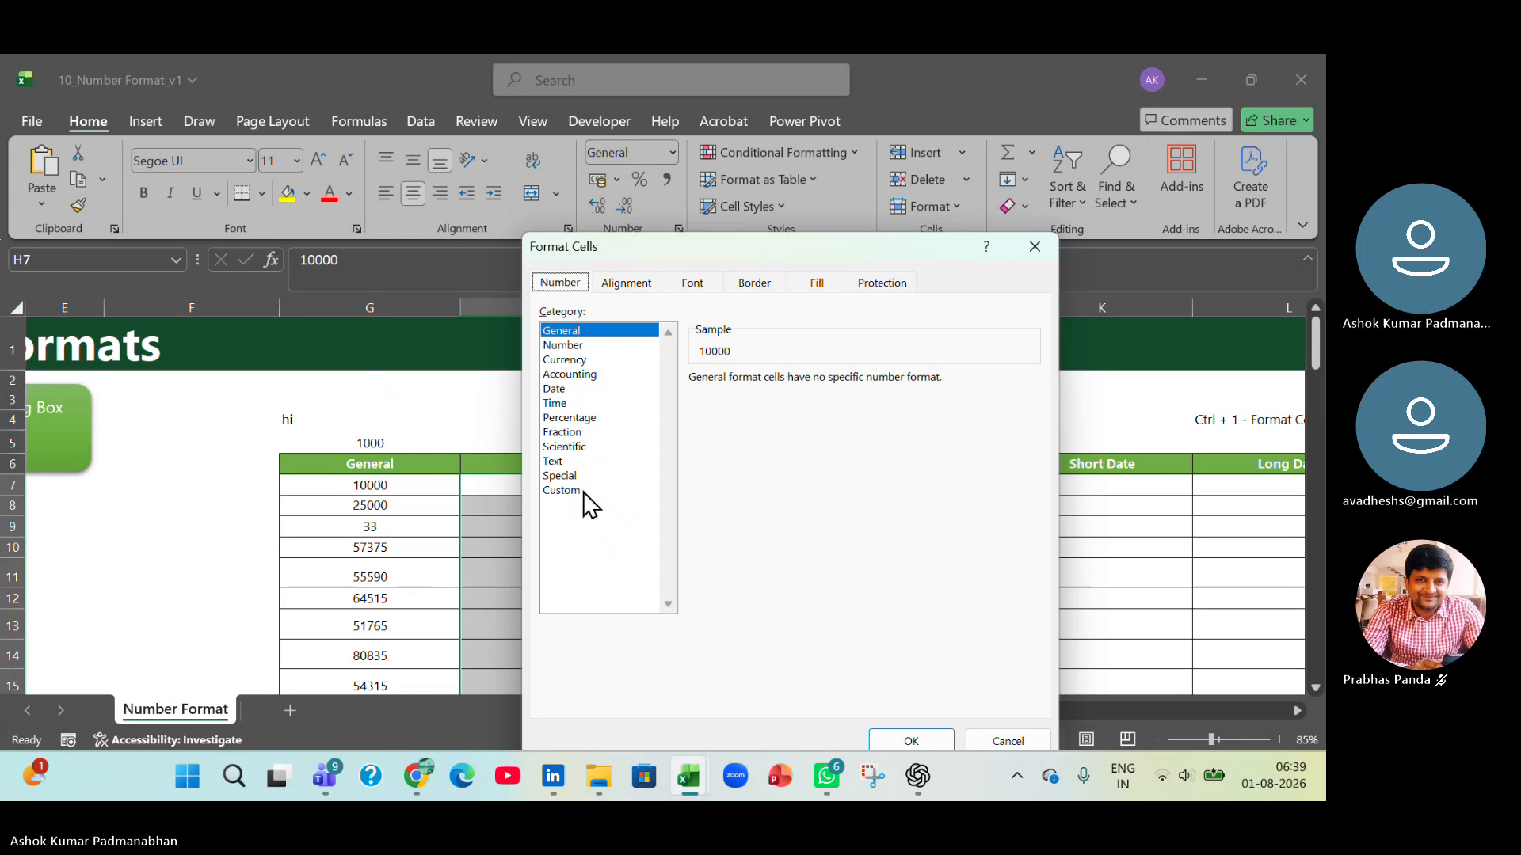
{"action": "left_click", "coordinate": [587, 346]}
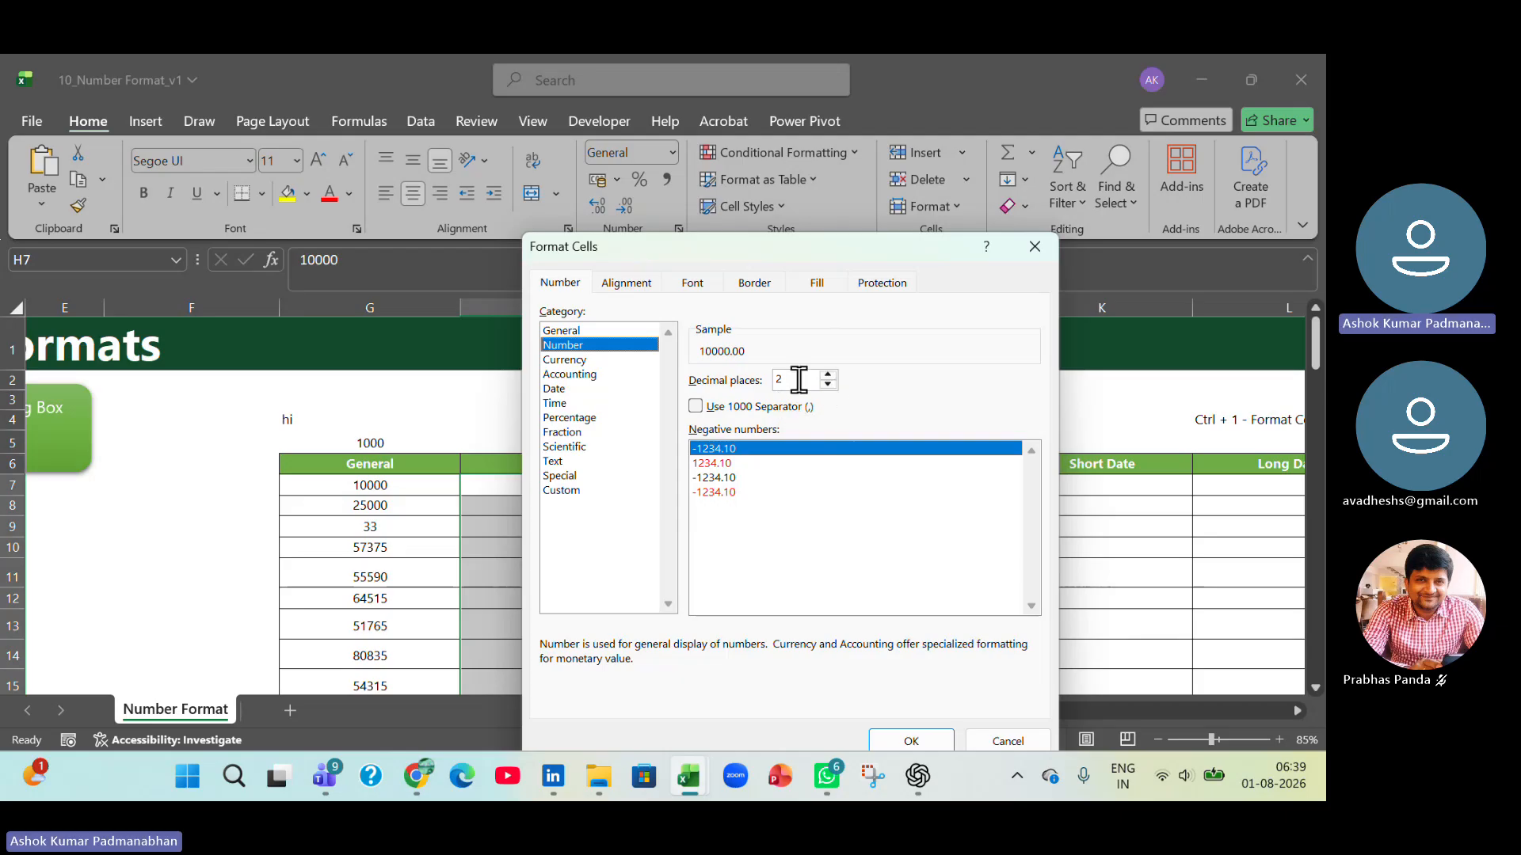
{"action": "left_click", "coordinate": [827, 384]}
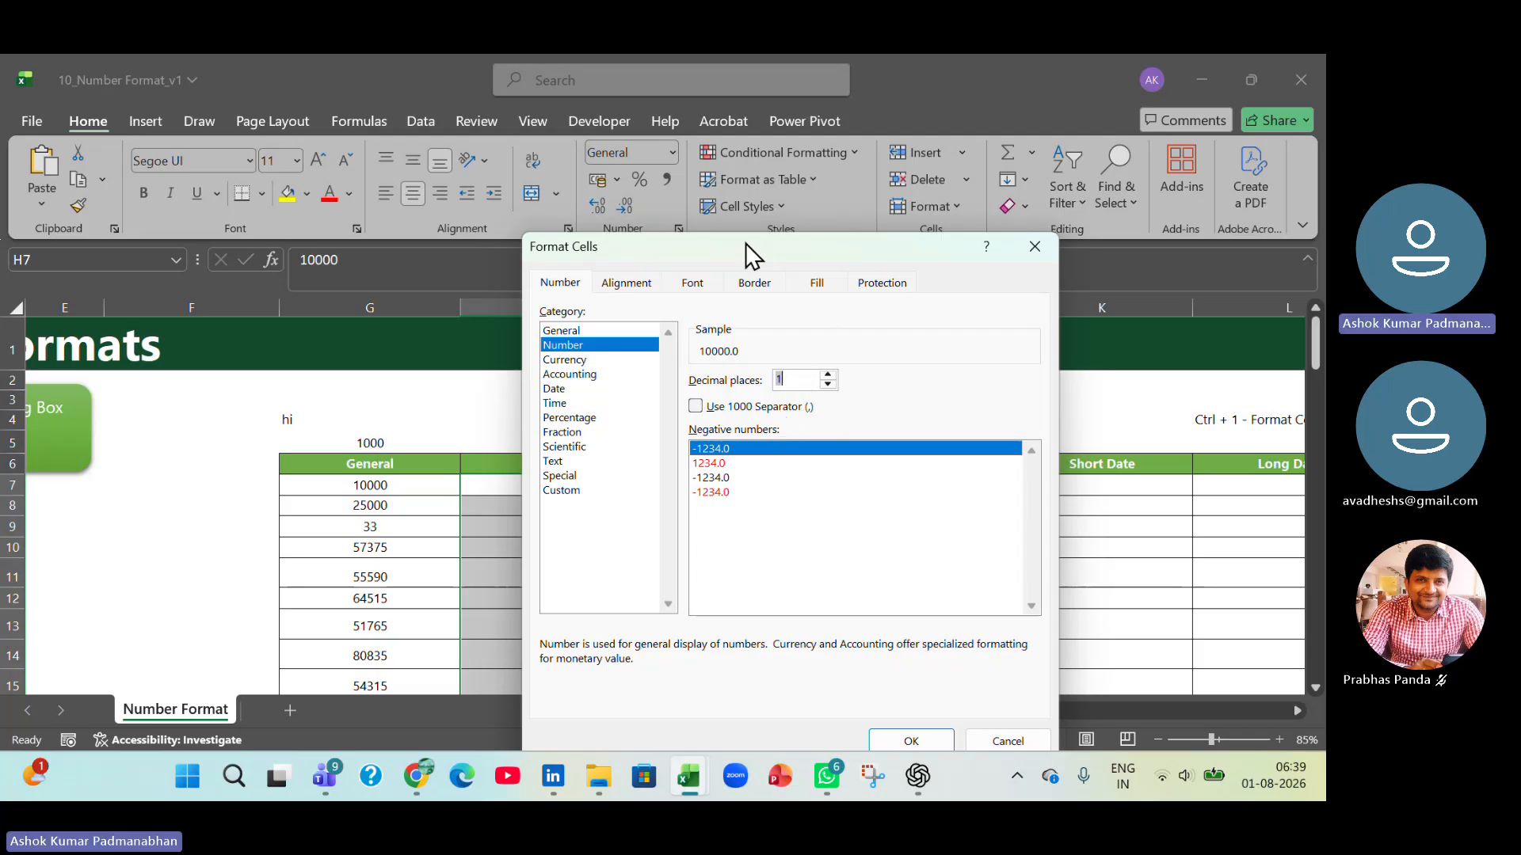
{"action": "left_click_drag", "start_coordinate": [768, 247], "coordinate": [1032, 177]}
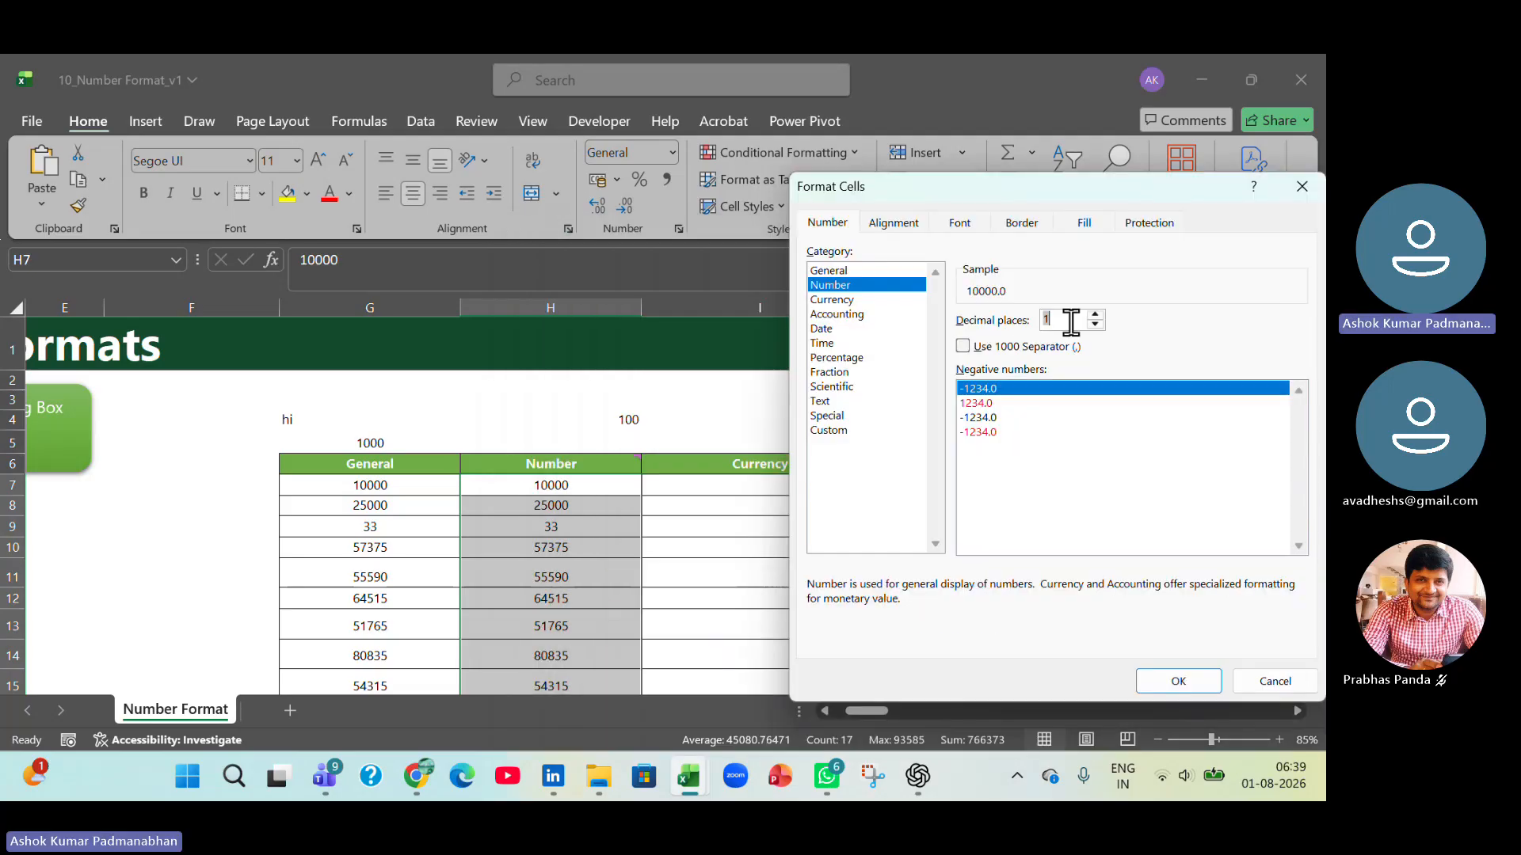
{"action": "left_click", "coordinate": [1193, 683]}
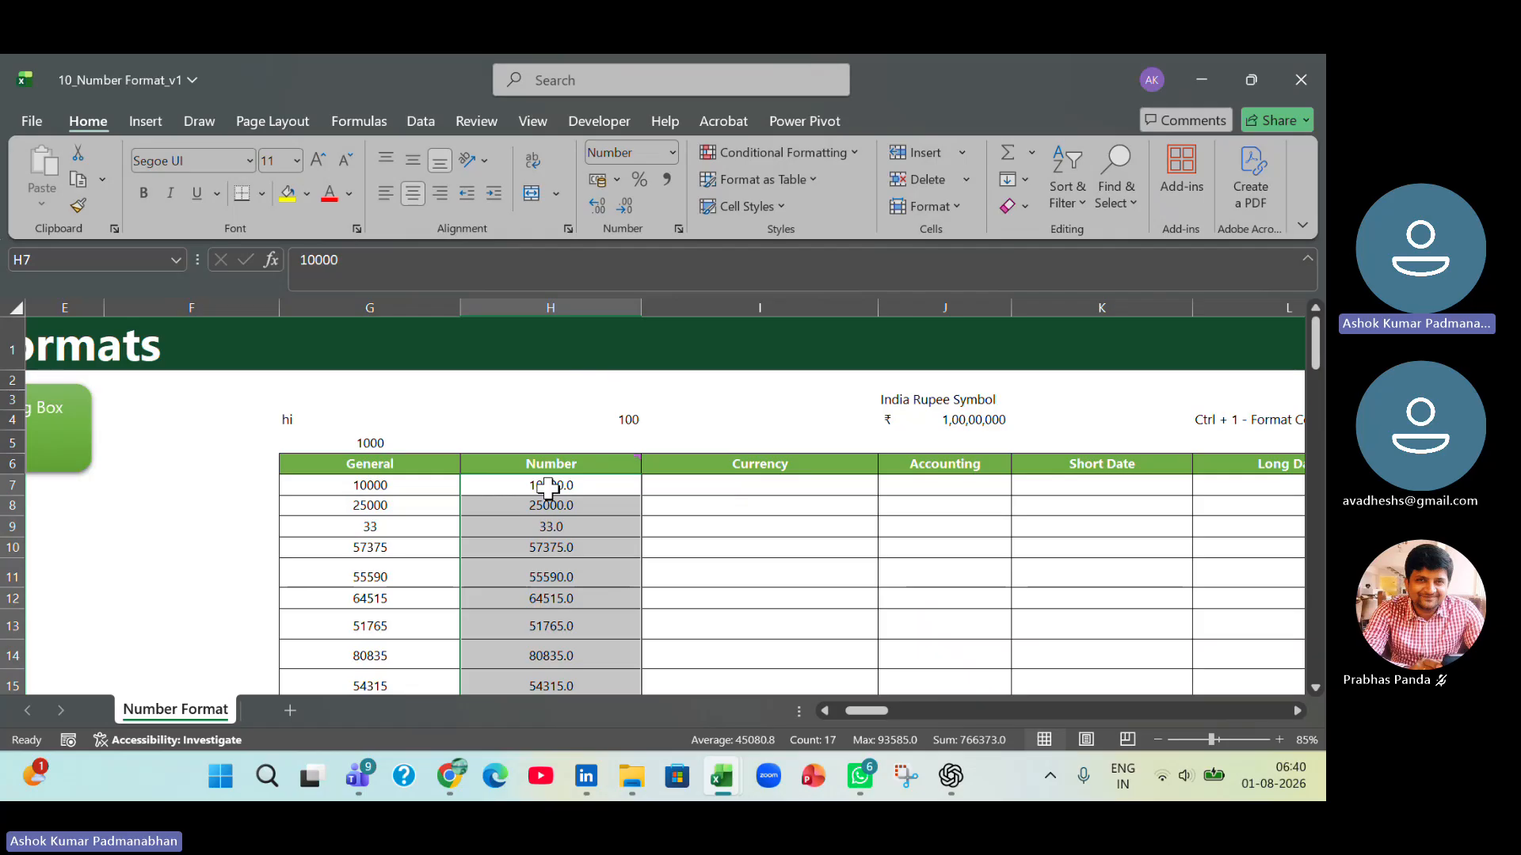
Turn on the 1000 separator for the Number column values in H7:H23.
{"action": "key", "text": "ctrl+1"}
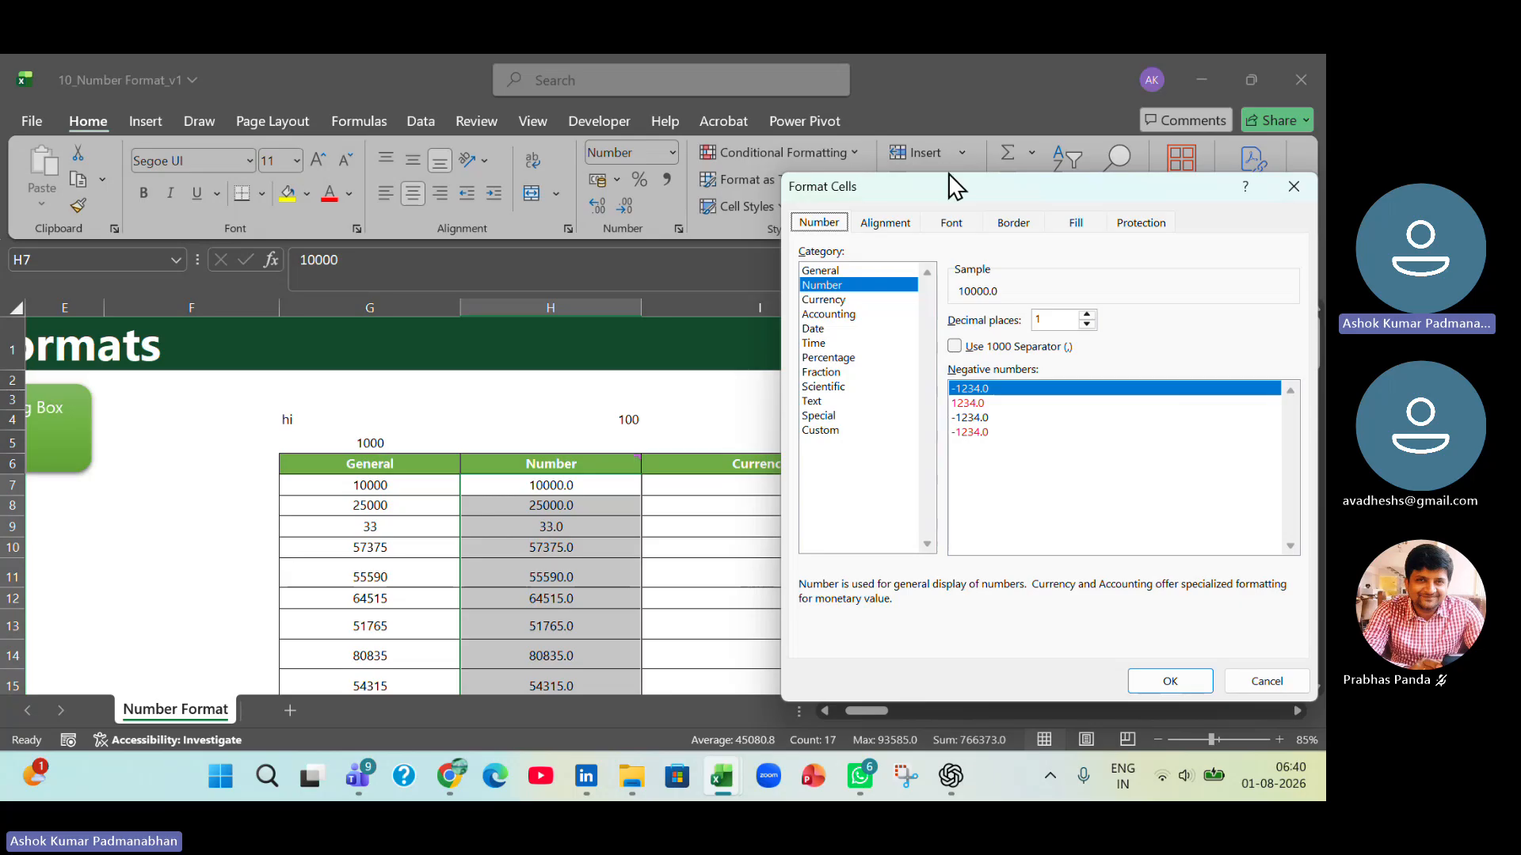
{"action": "left_click_drag", "start_coordinate": [948, 174], "coordinate": [863, 183]}
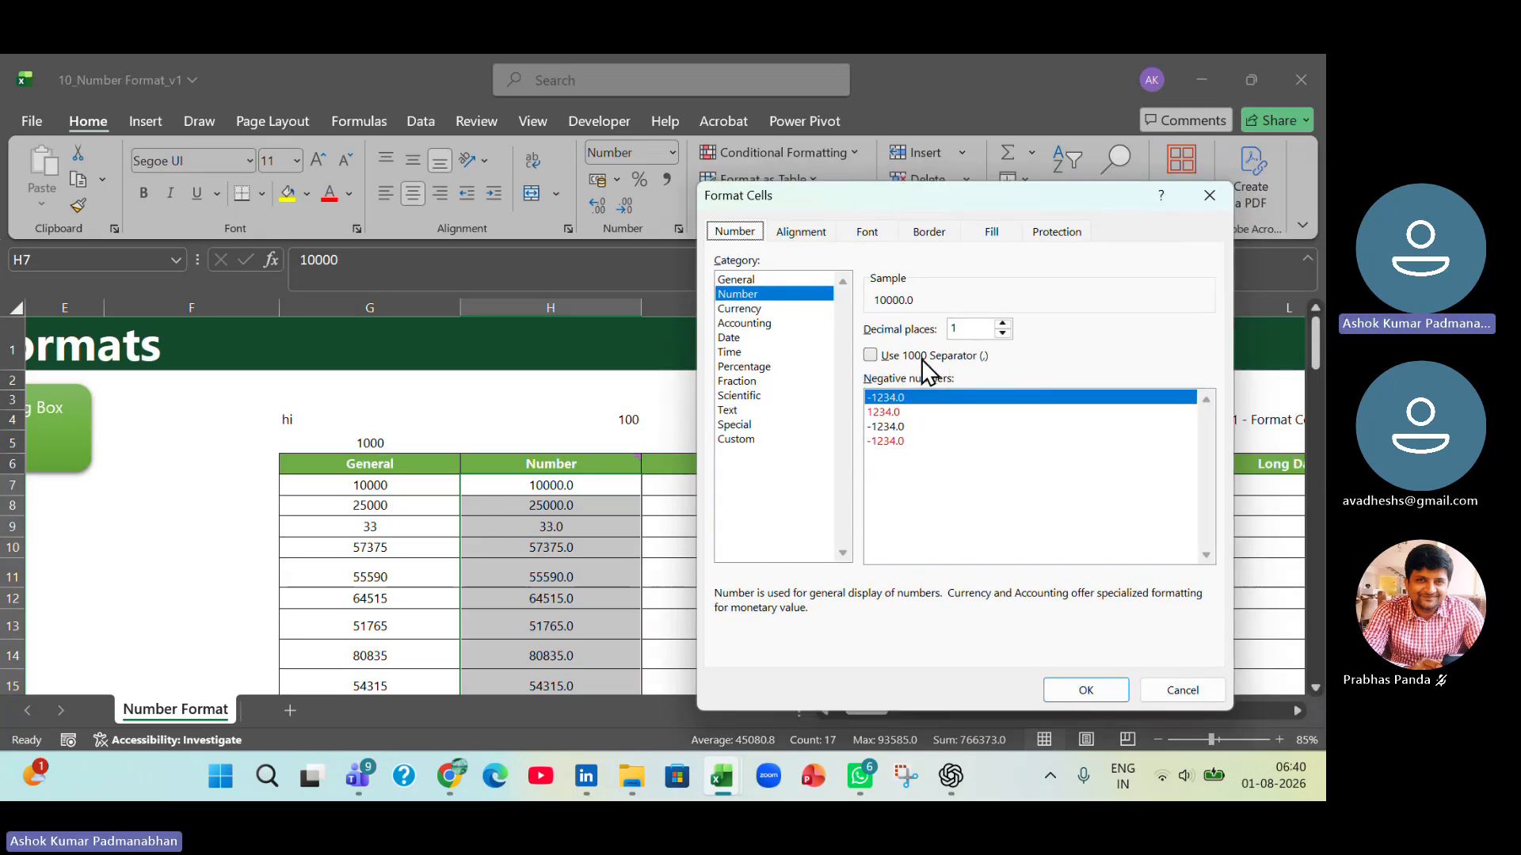
{"action": "left_click", "coordinate": [870, 355]}
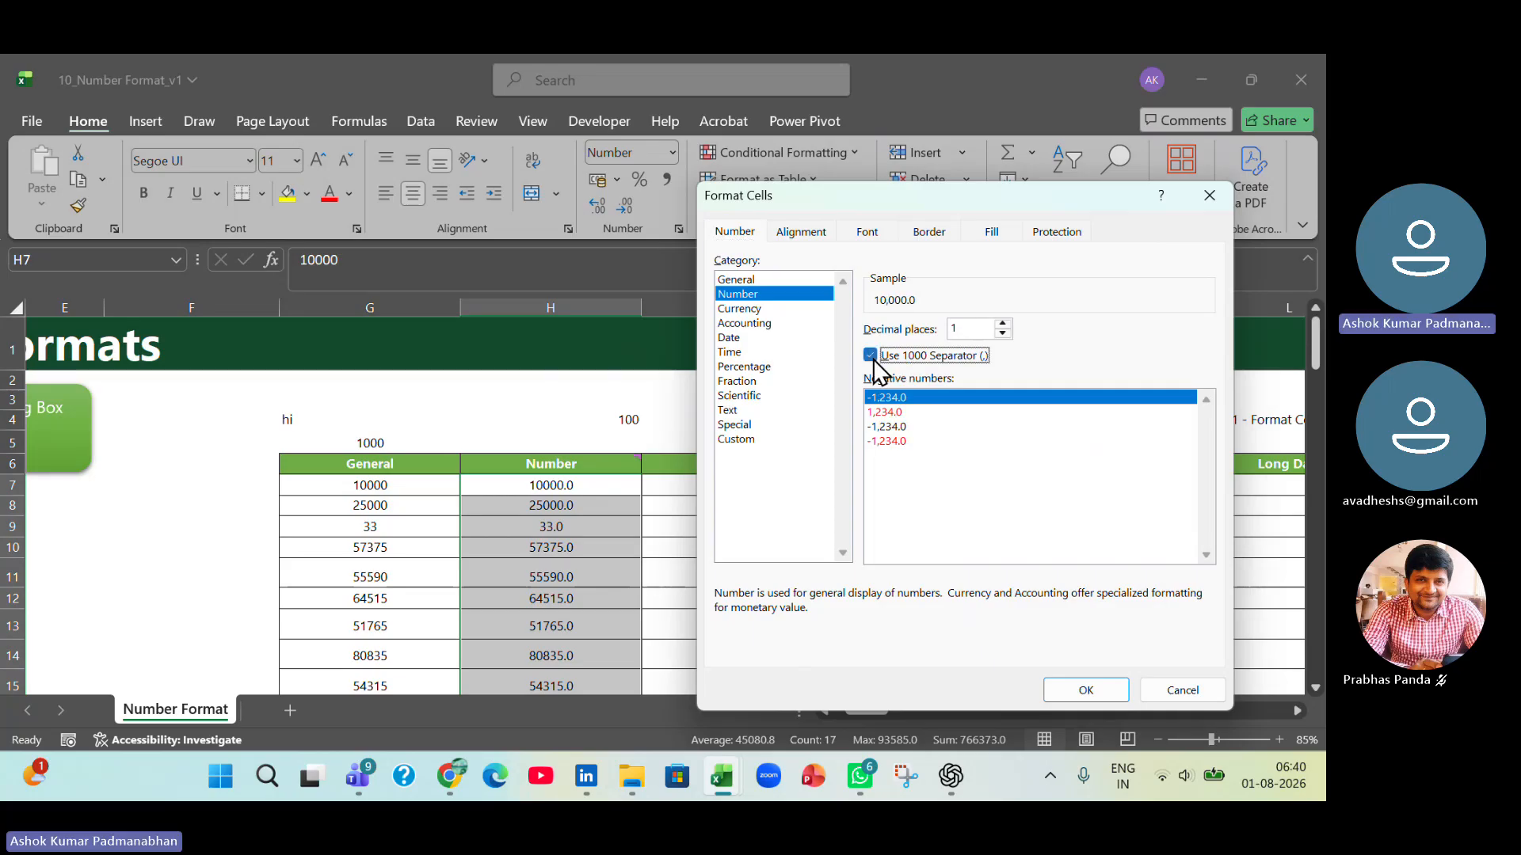
{"action": "left_click", "coordinate": [1067, 691]}
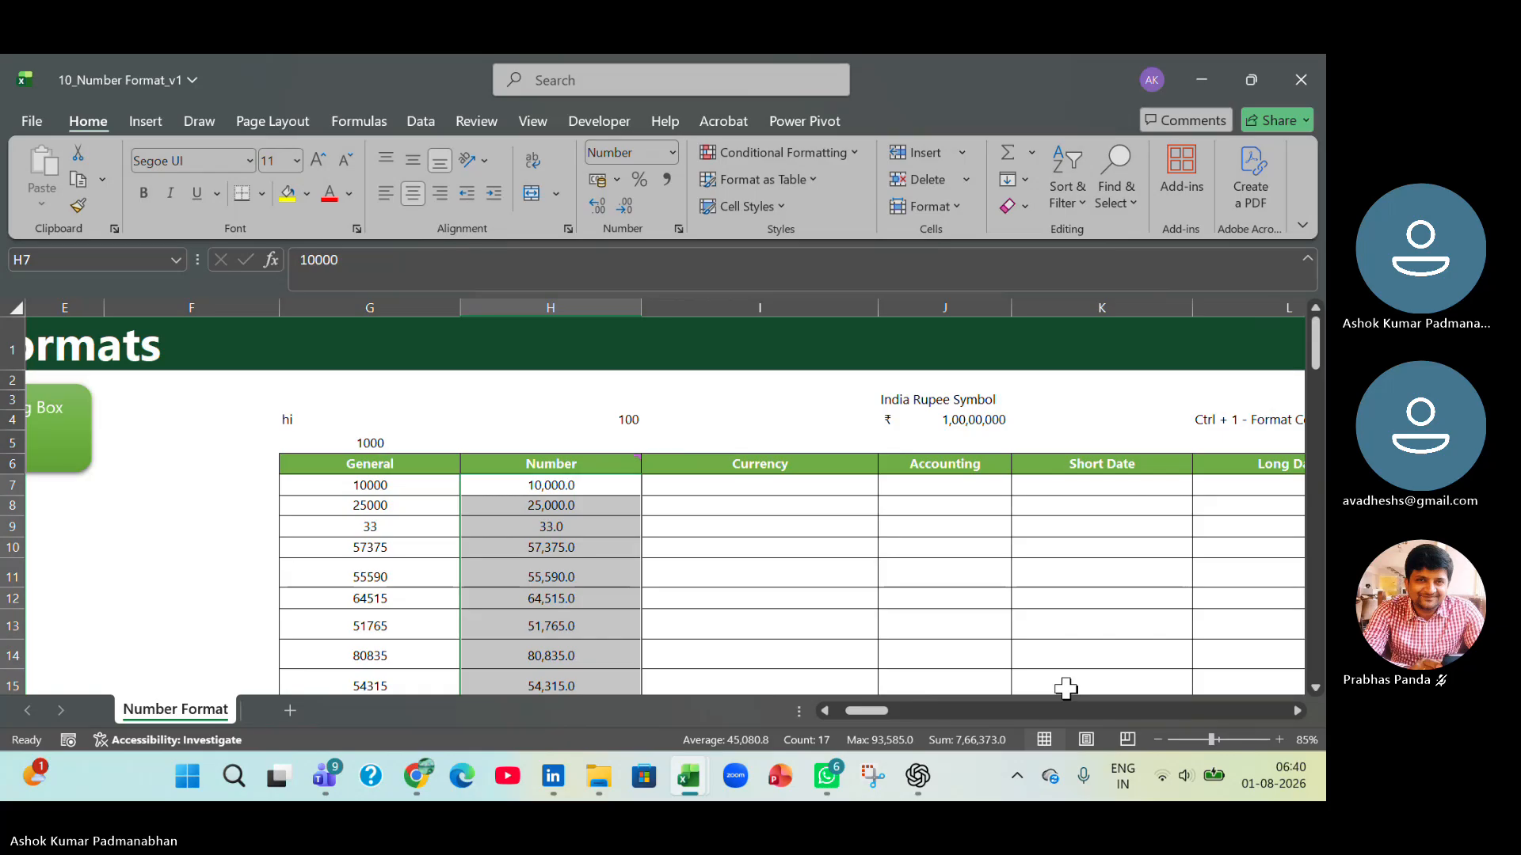
{"action": "left_click", "coordinate": [566, 551]}
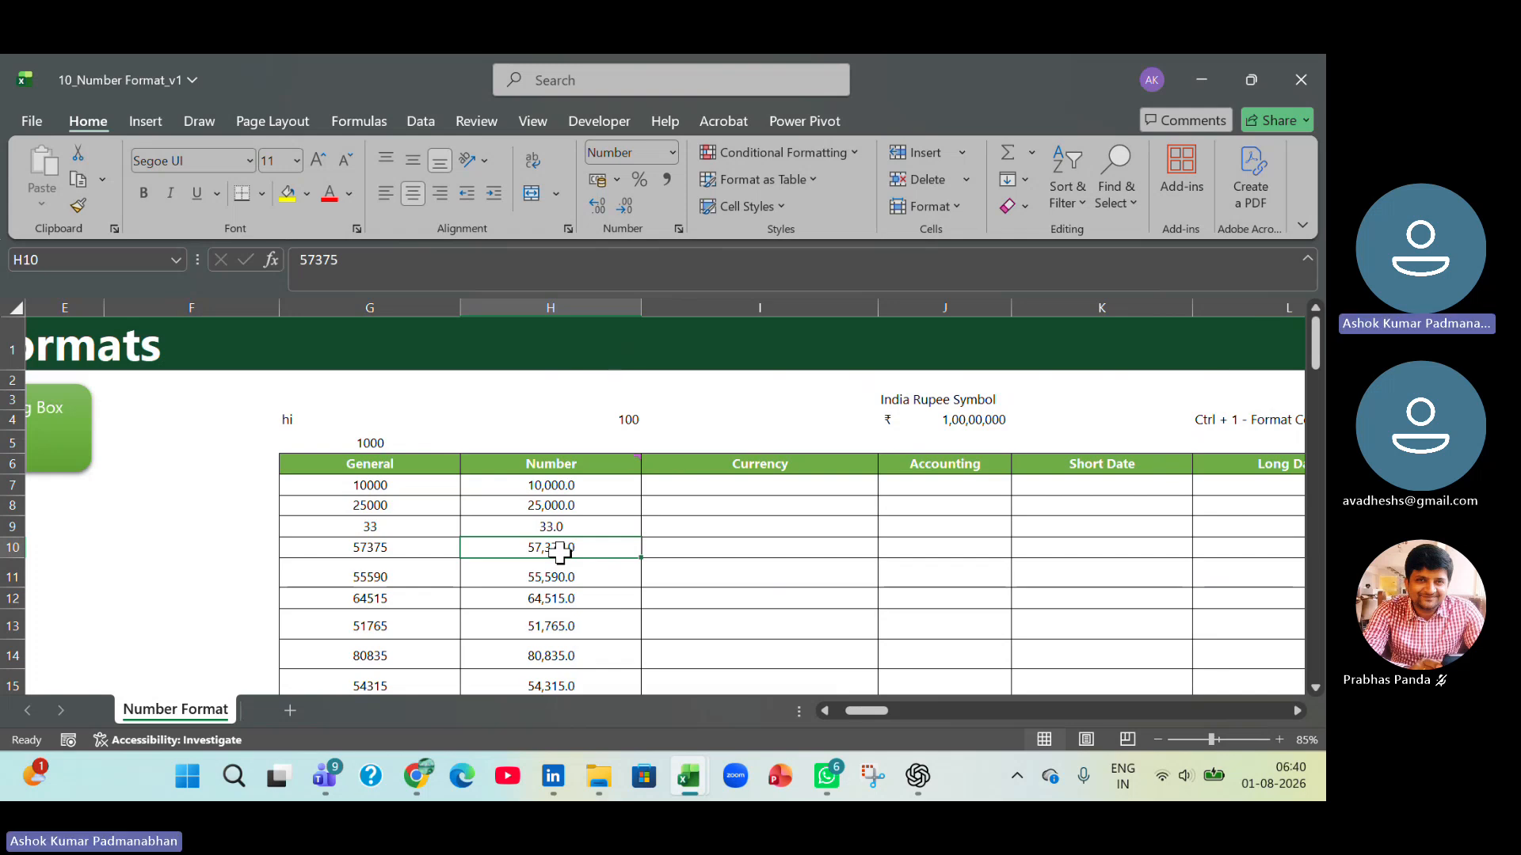
Switch to the Working File workbook, add Ctrl + 1 with the description Format Cells as entry 7 on the Shortcut Keys sheet, and save.
{"action": "key", "text": "alt+Tab"}
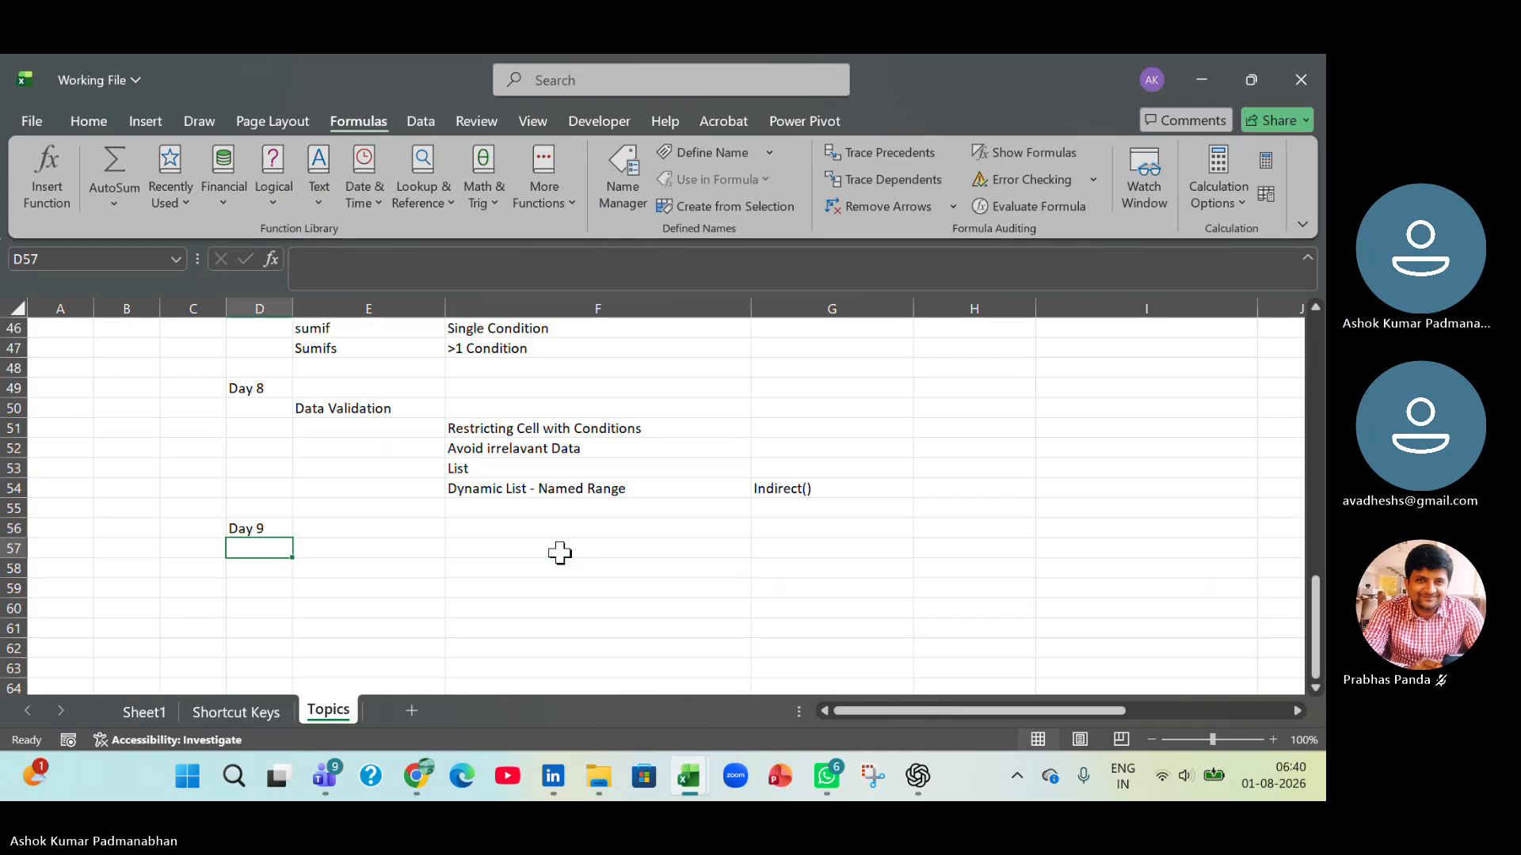
{"action": "left_click", "coordinate": [260, 710]}
{"action": "left_click", "coordinate": [368, 497]}
{"action": "type", "text": "C"}
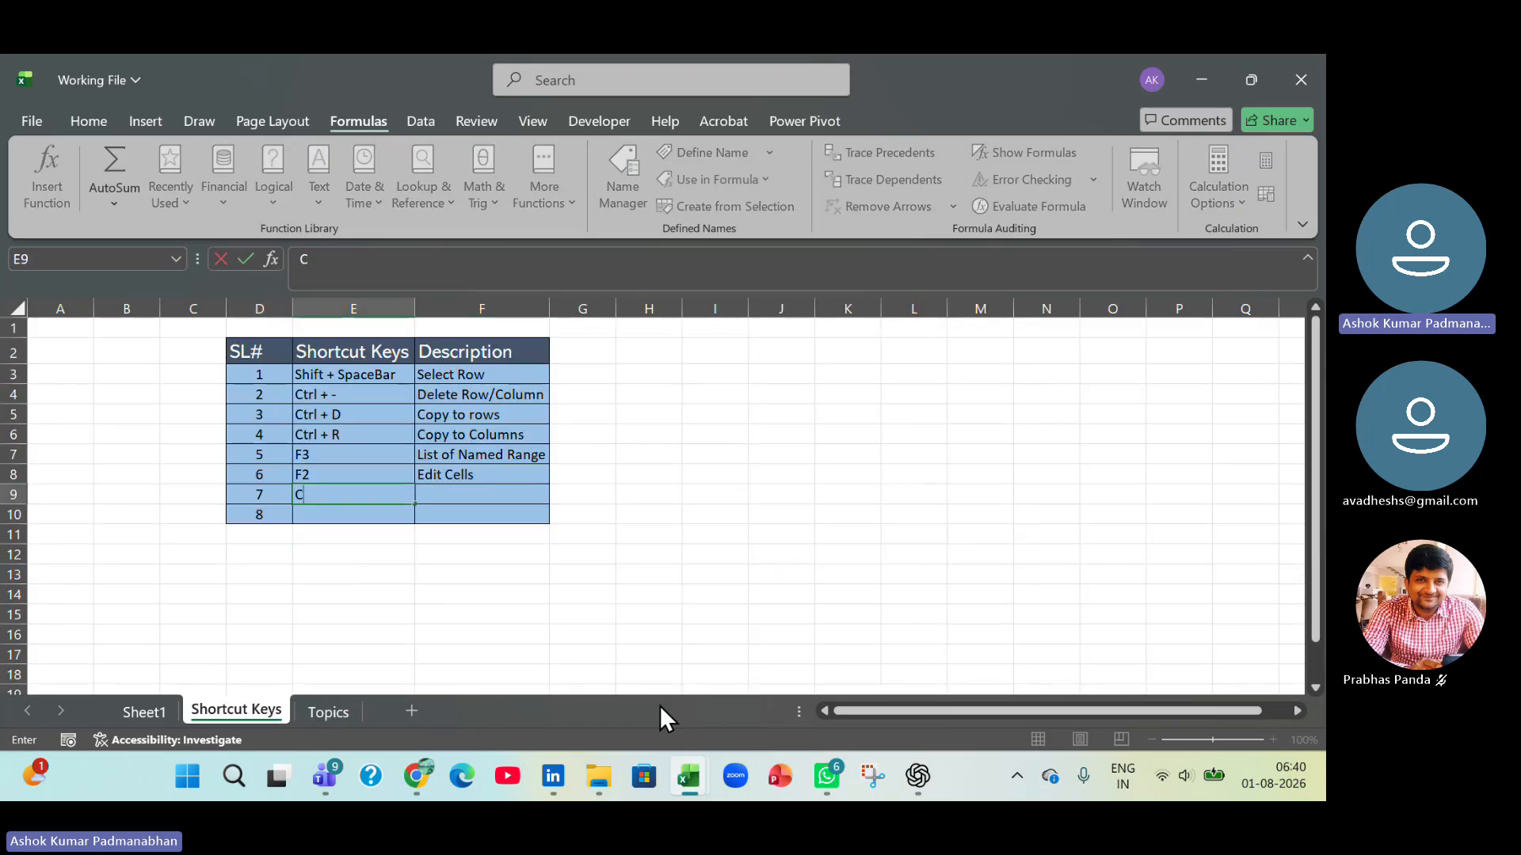
{"action": "type", "text": "trl + 1"}
{"action": "key", "text": "Tab"}
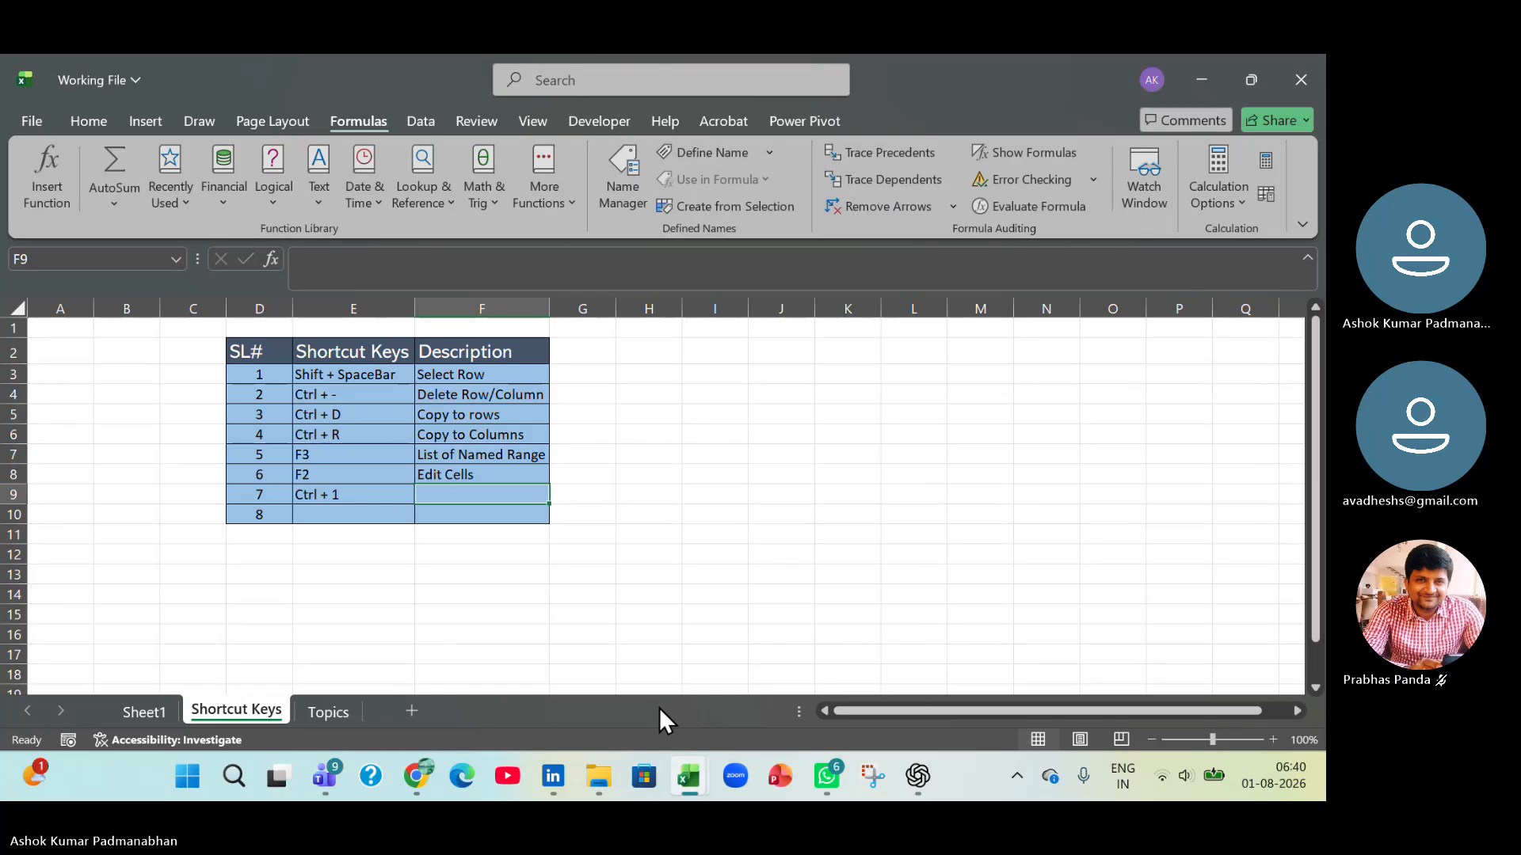
{"action": "type", "text": "Format Cells"}
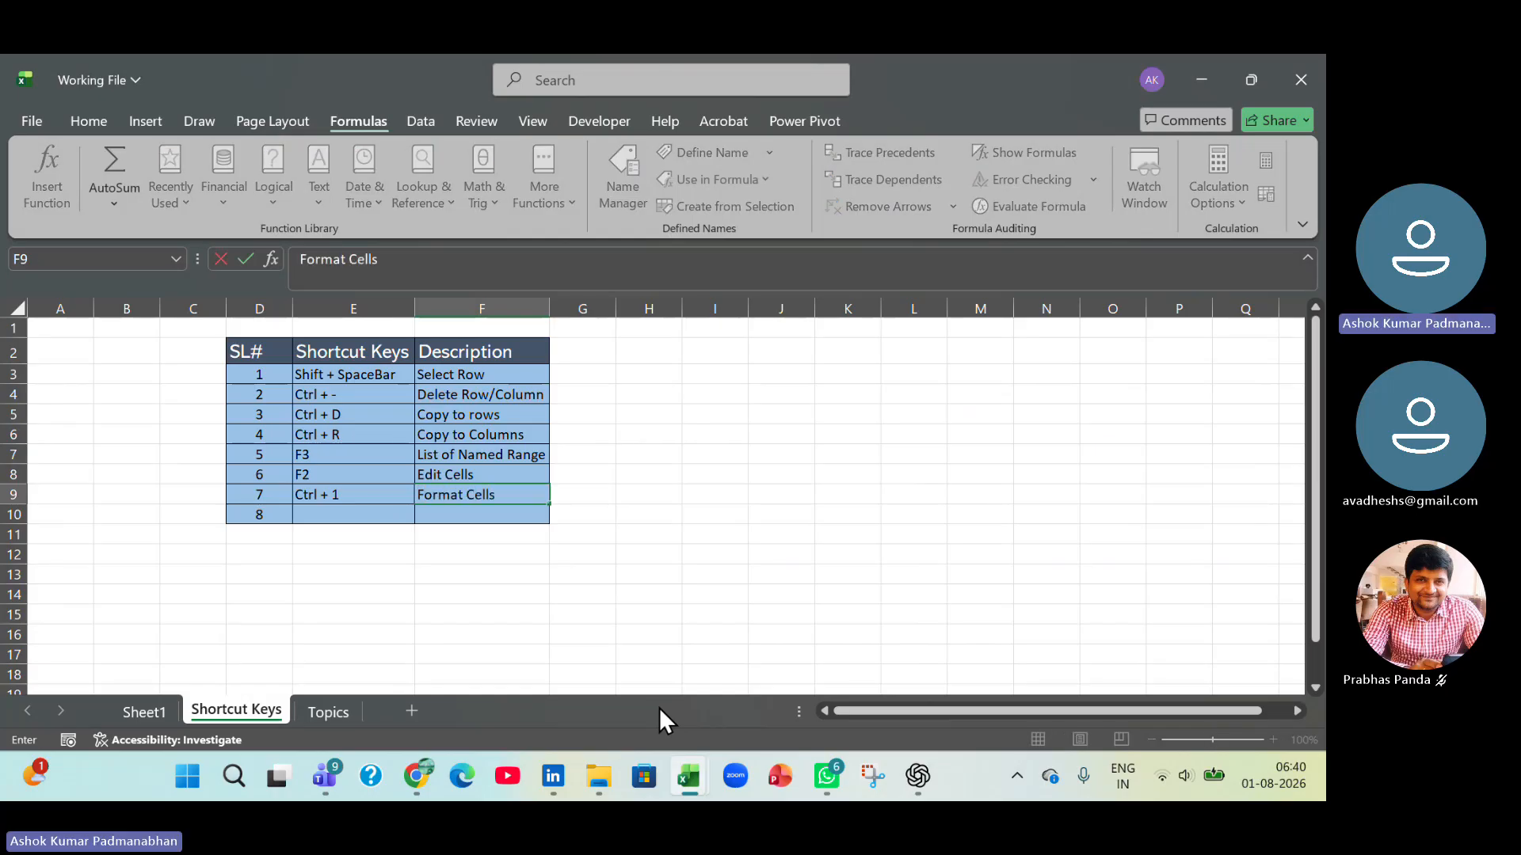
{"action": "key", "text": "Return"}
{"action": "key", "text": "ctrl+s"}
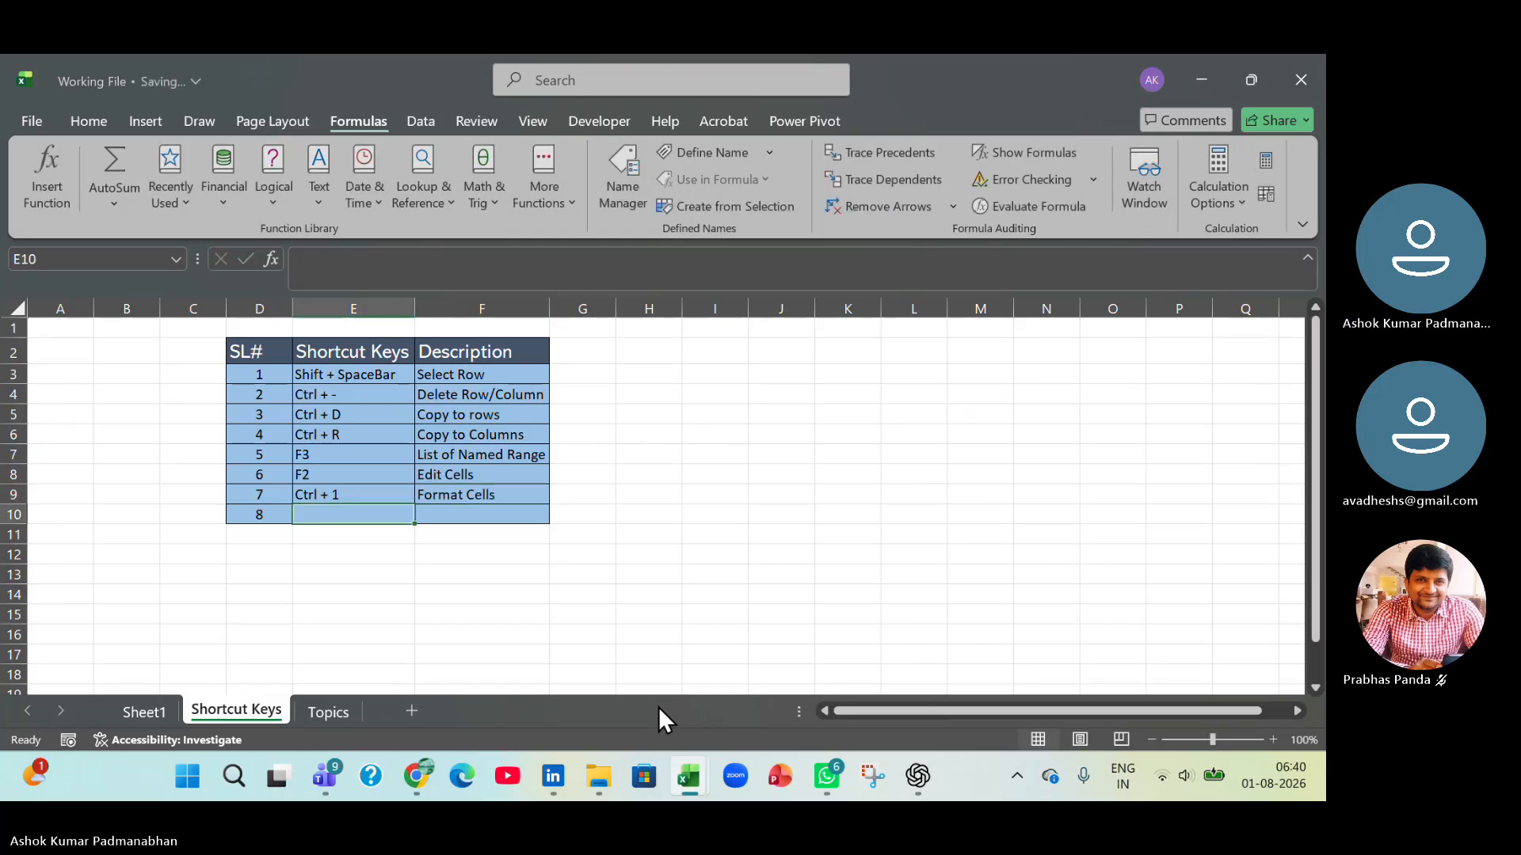
Return to 10_Number Format_v1 and inspect the underlying value of cell H7 against its formatted display.
{"action": "key", "text": "alt+Tab"}
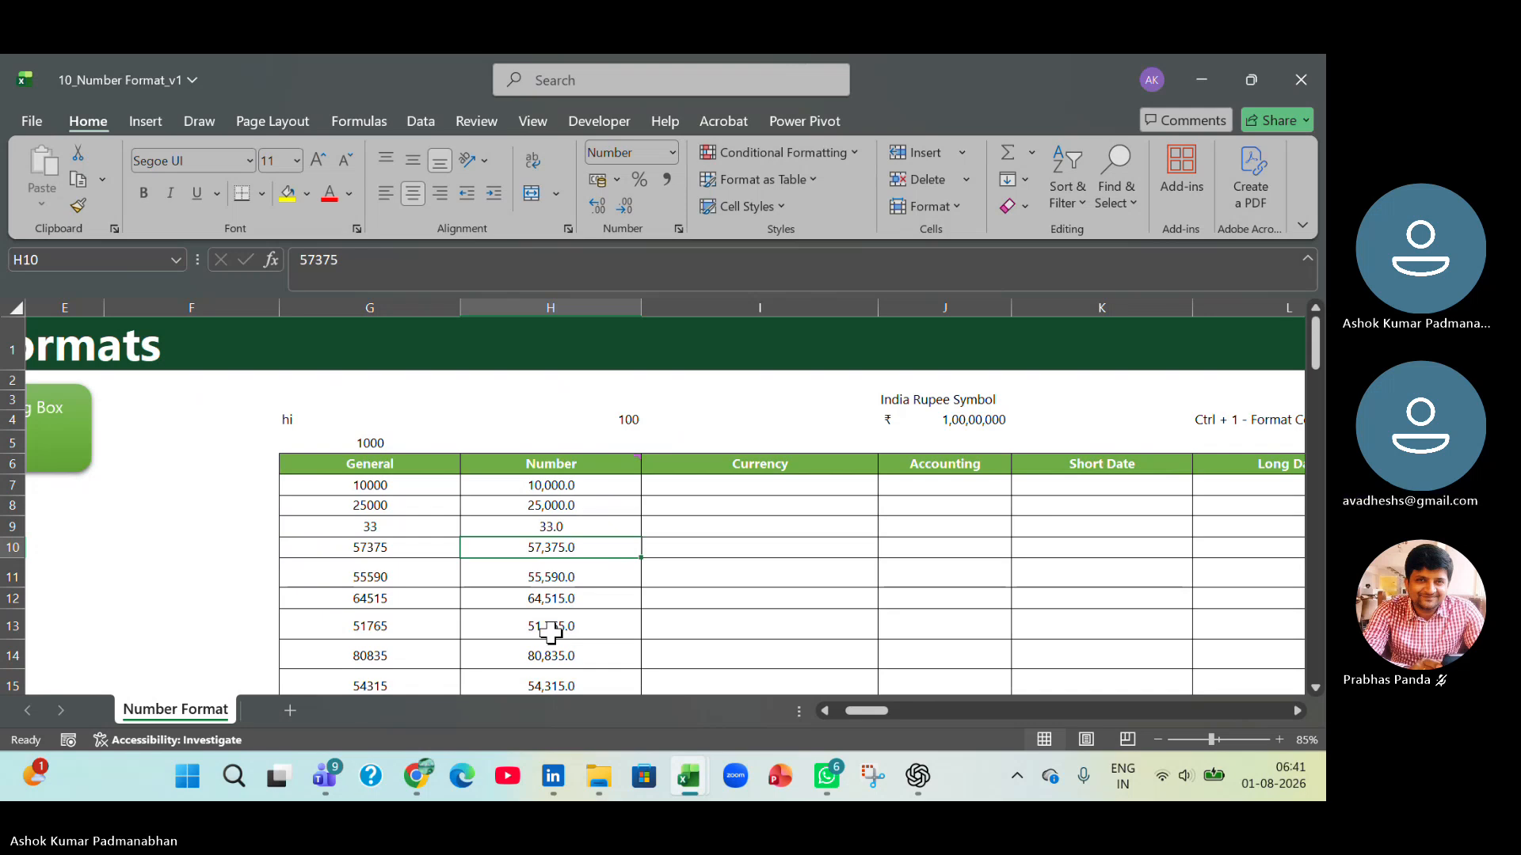
{"action": "left_click", "coordinate": [575, 489]}
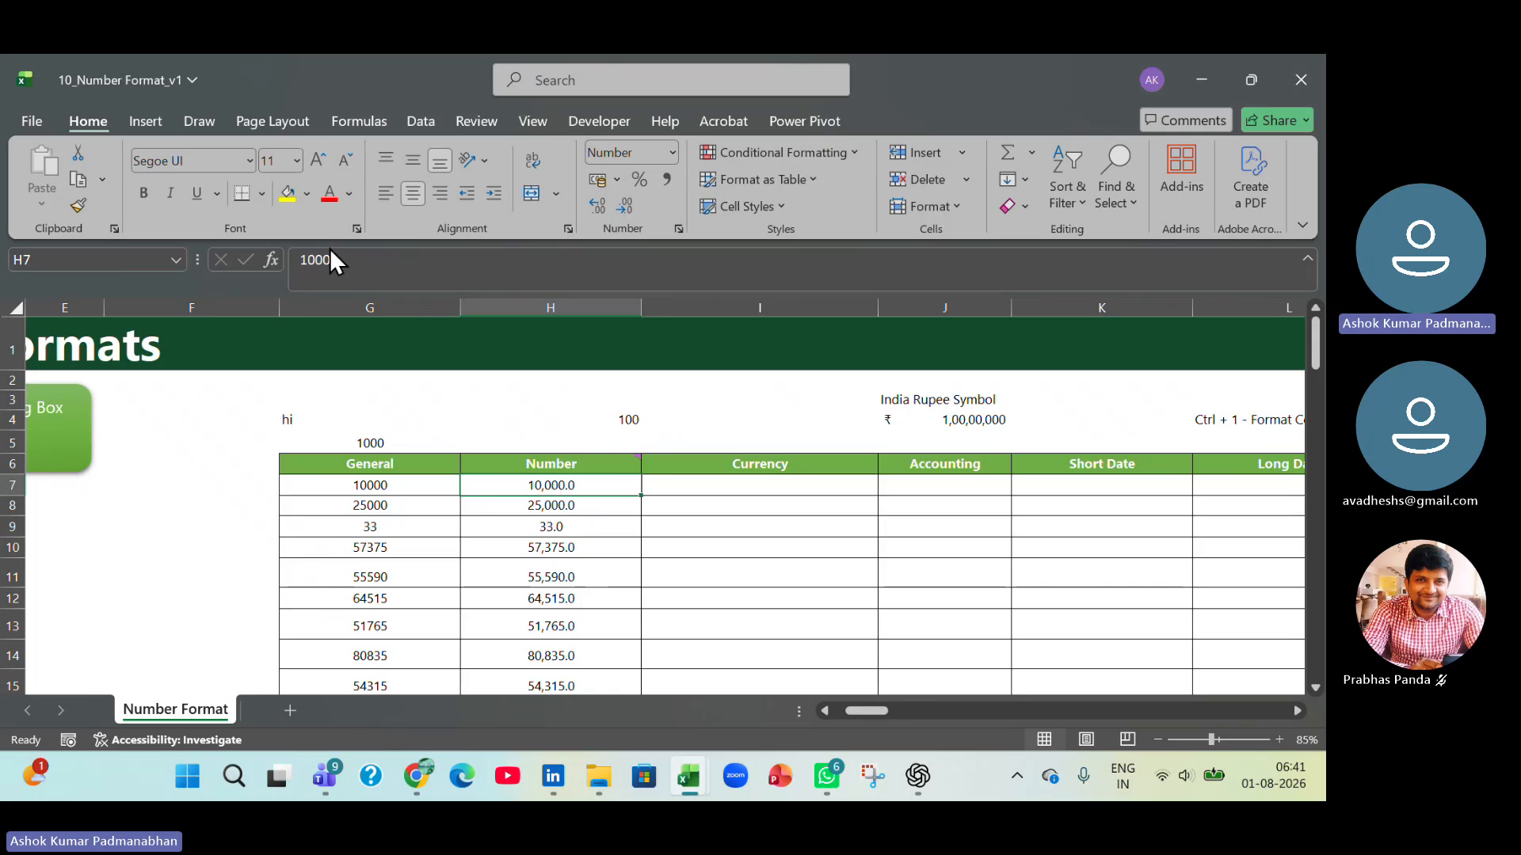
{"action": "left_click", "coordinate": [405, 259]}
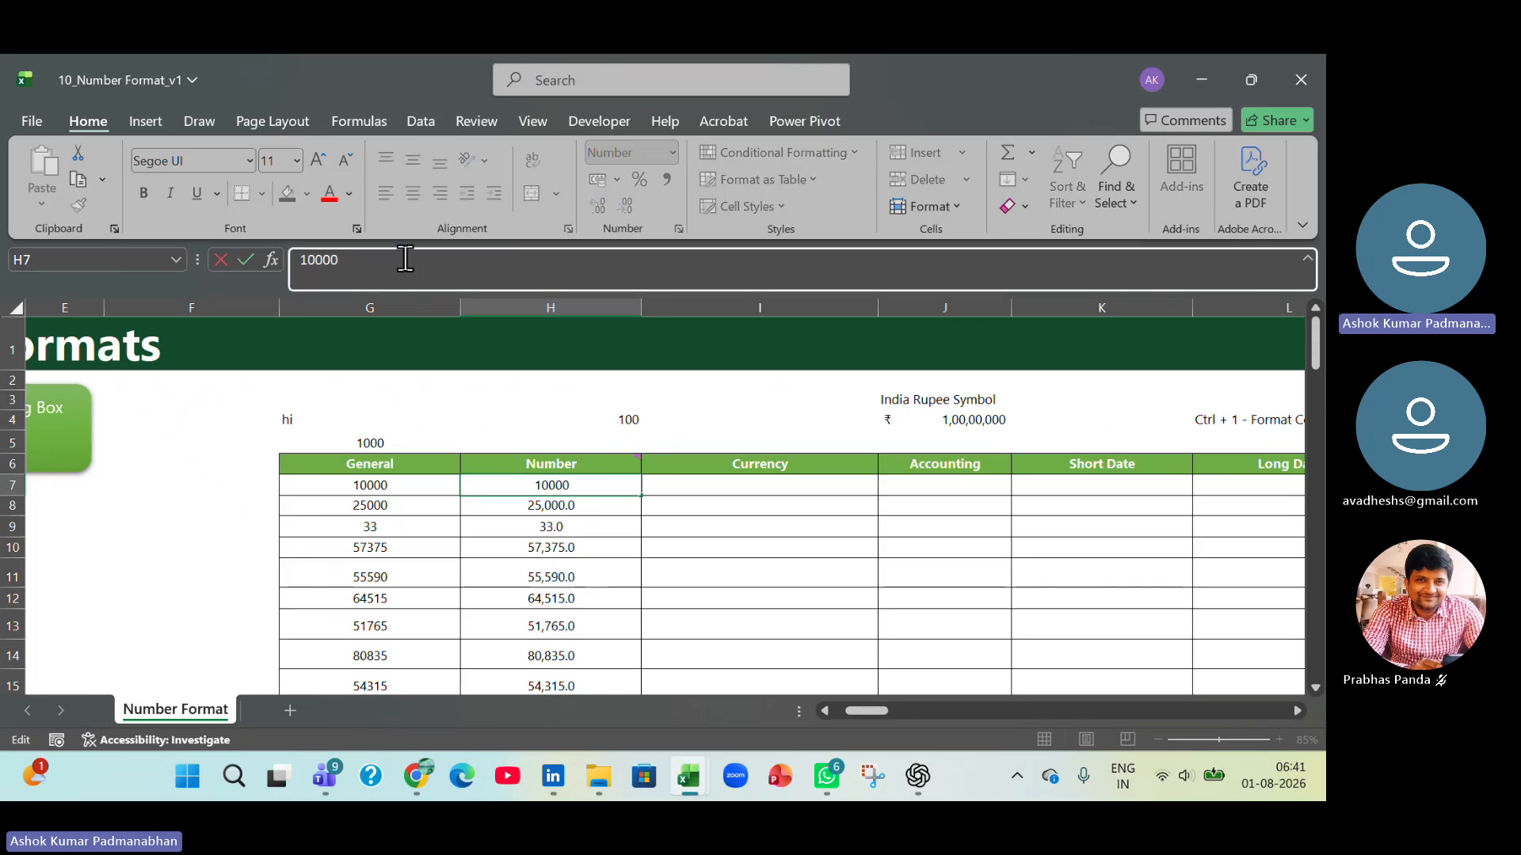
{"action": "key", "text": "Return"}
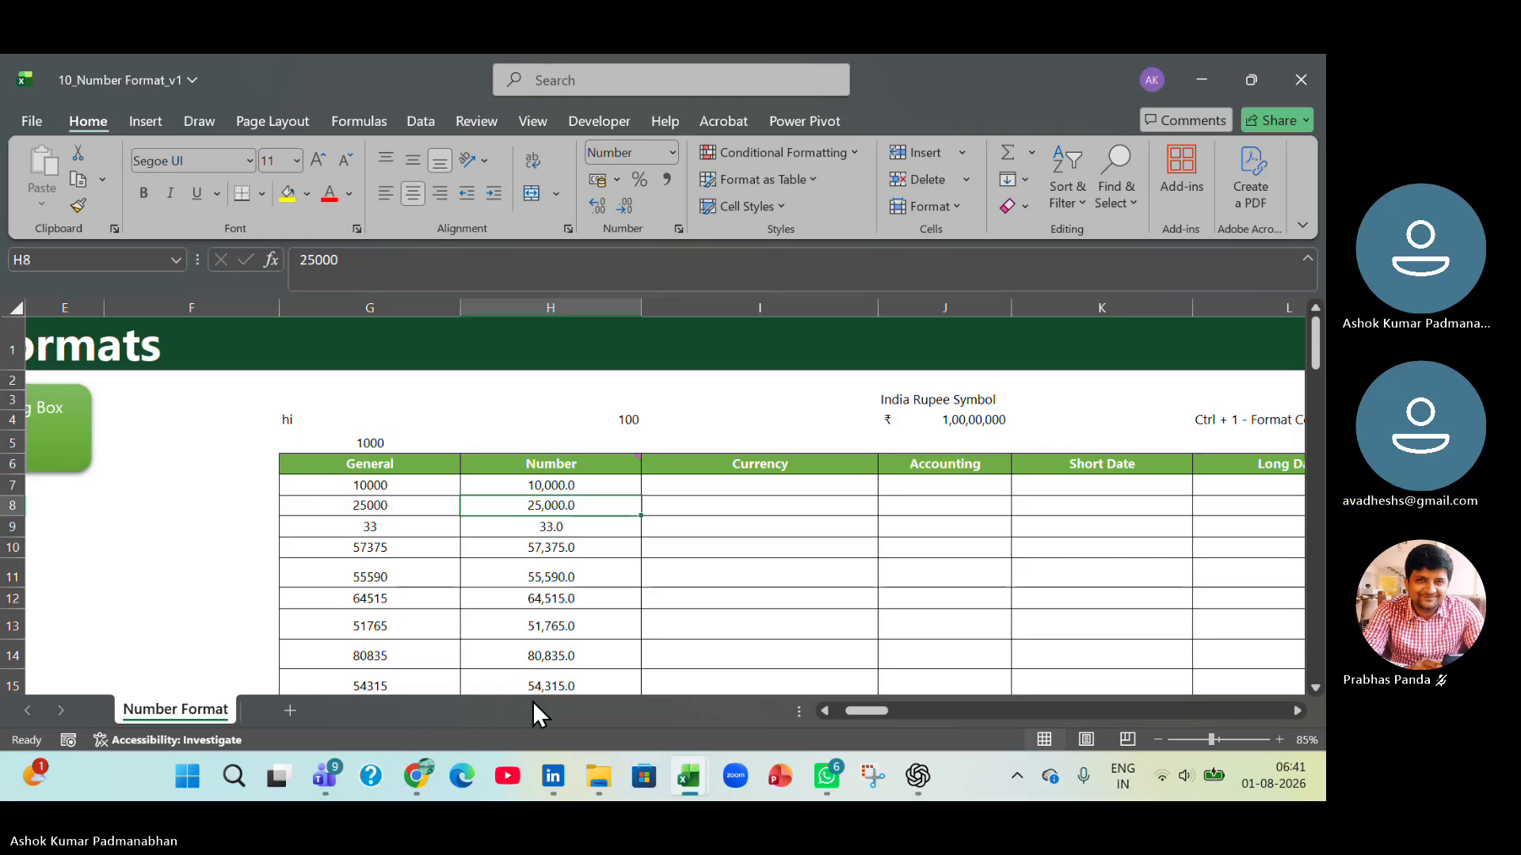
Copy the General column values from G7:G23 into the Currency column starting at I7.
{"action": "left_click", "coordinate": [432, 489]}
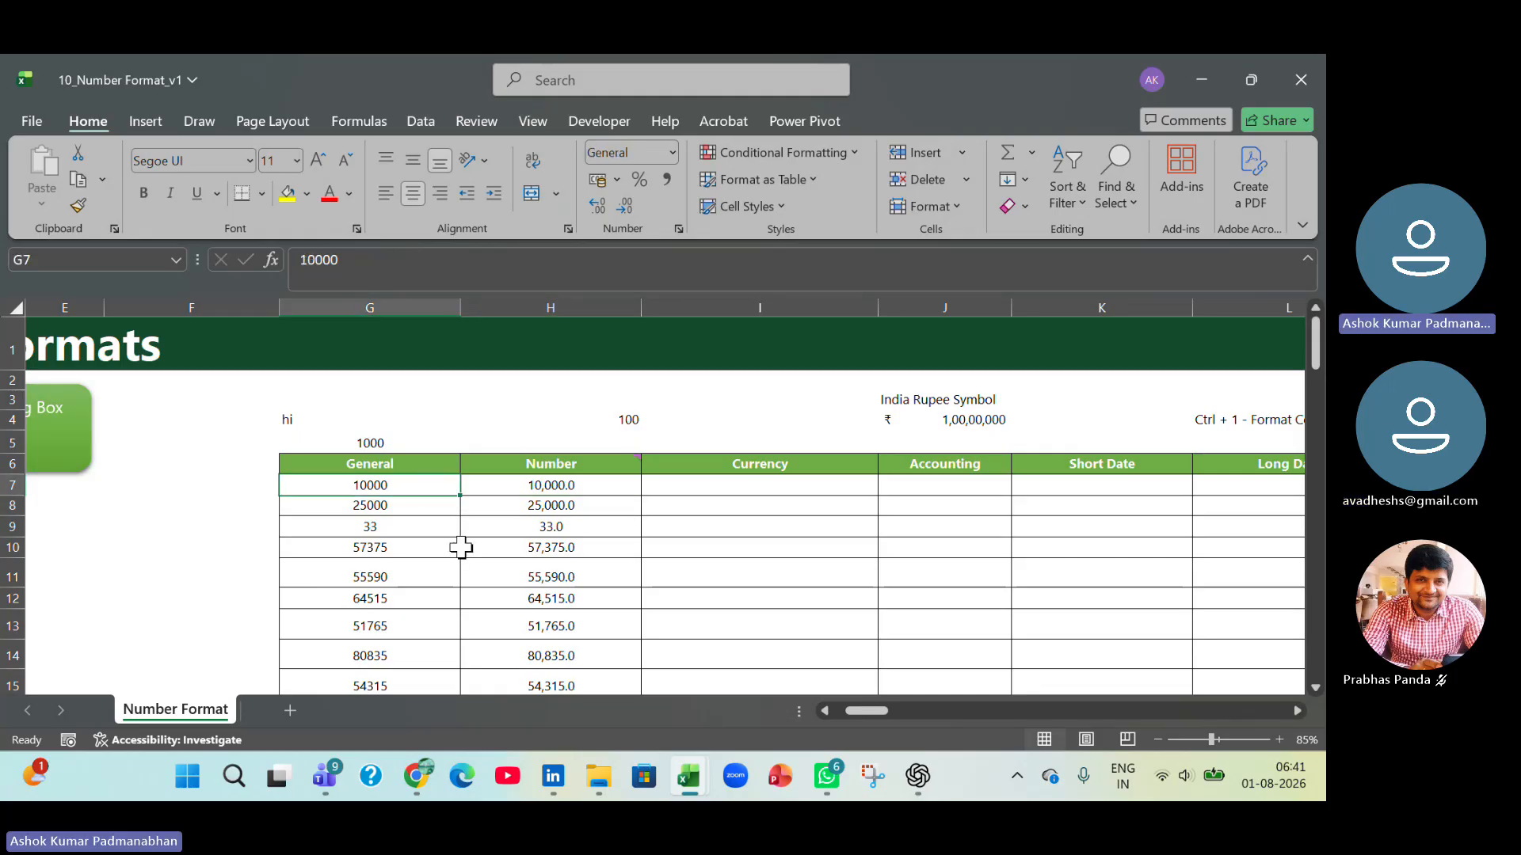
{"action": "key", "text": "ctrl+shift+Down"}
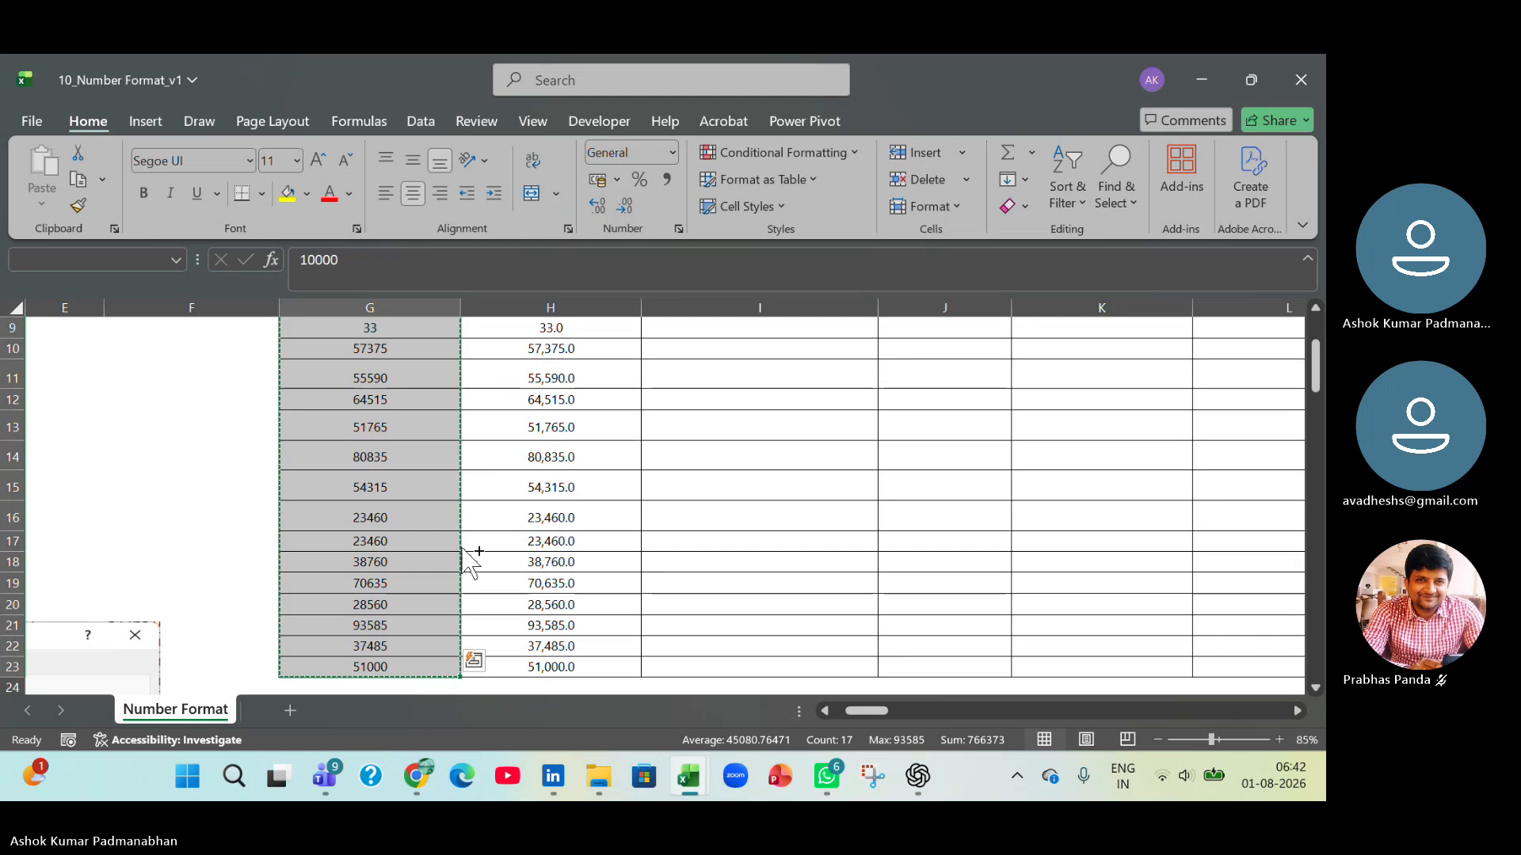
{"action": "key", "text": "ctrl+c"}
{"action": "key", "text": "Up"}
{"action": "key", "text": "Up"}
{"action": "key", "text": "Down"}
{"action": "key", "text": "Down"}
{"action": "key", "text": "Right"}
{"action": "key", "text": "Right"}
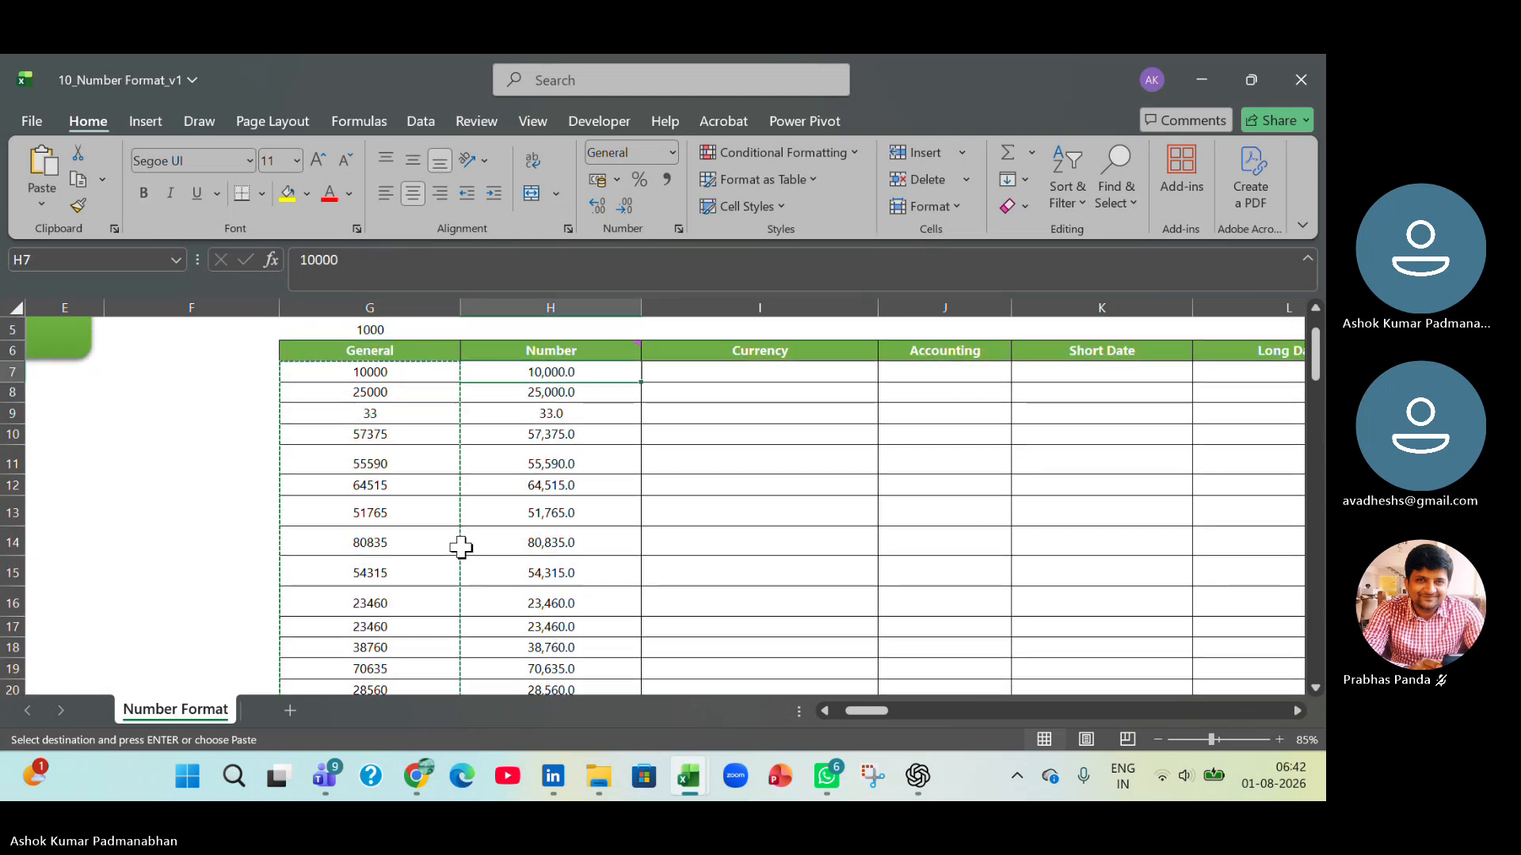
{"action": "key", "text": "ctrl+v"}
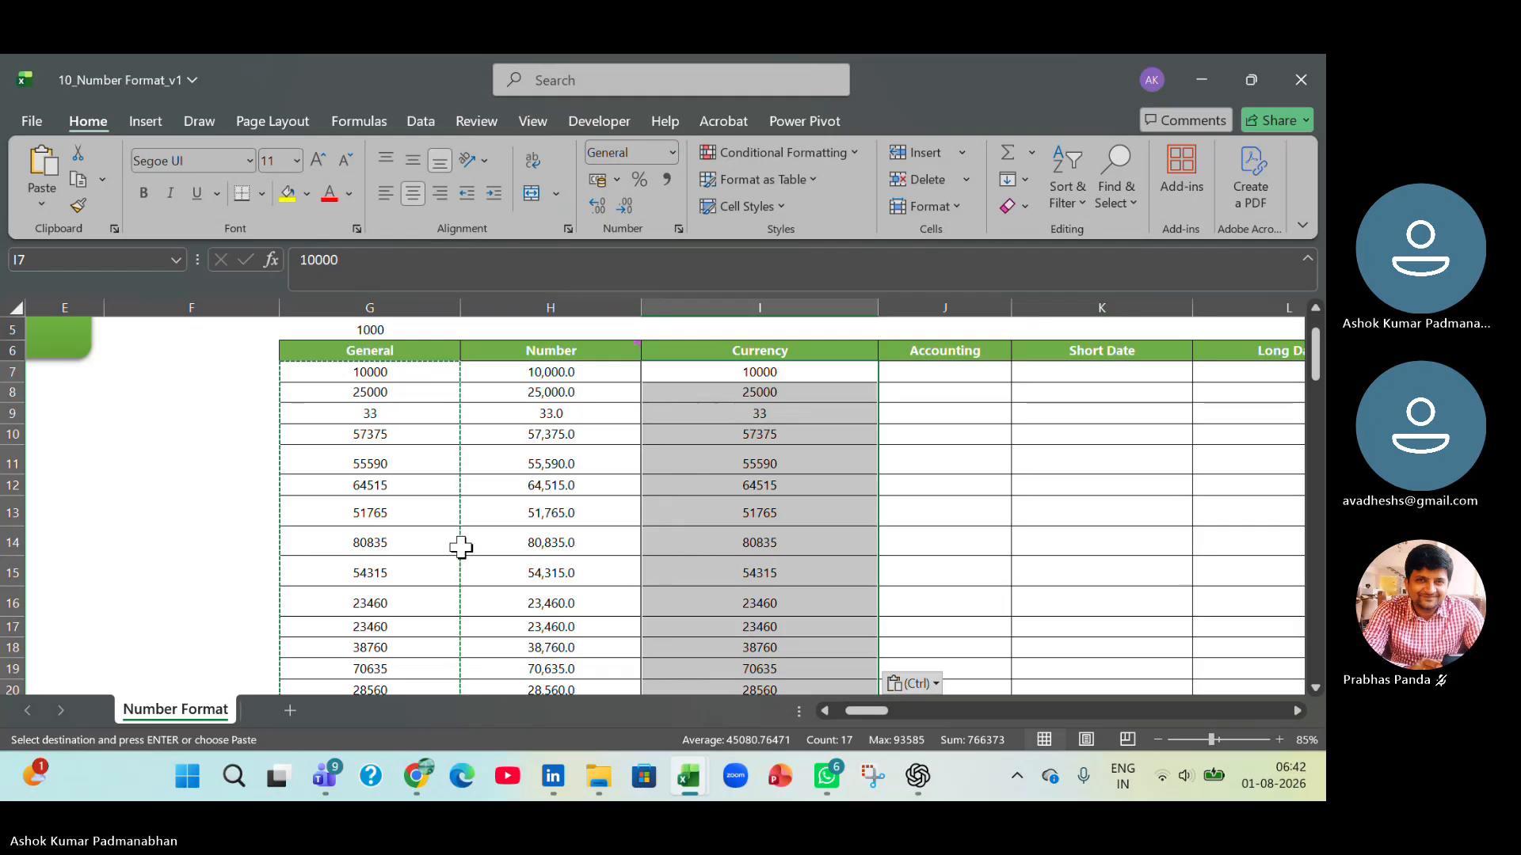
Review the Currency format's decimal places, symbol and negative number options for I7:I23, and cancel without applying them.
{"action": "scroll", "coordinate": [740, 540], "scroll_direction": "up", "scroll_amount": 1}
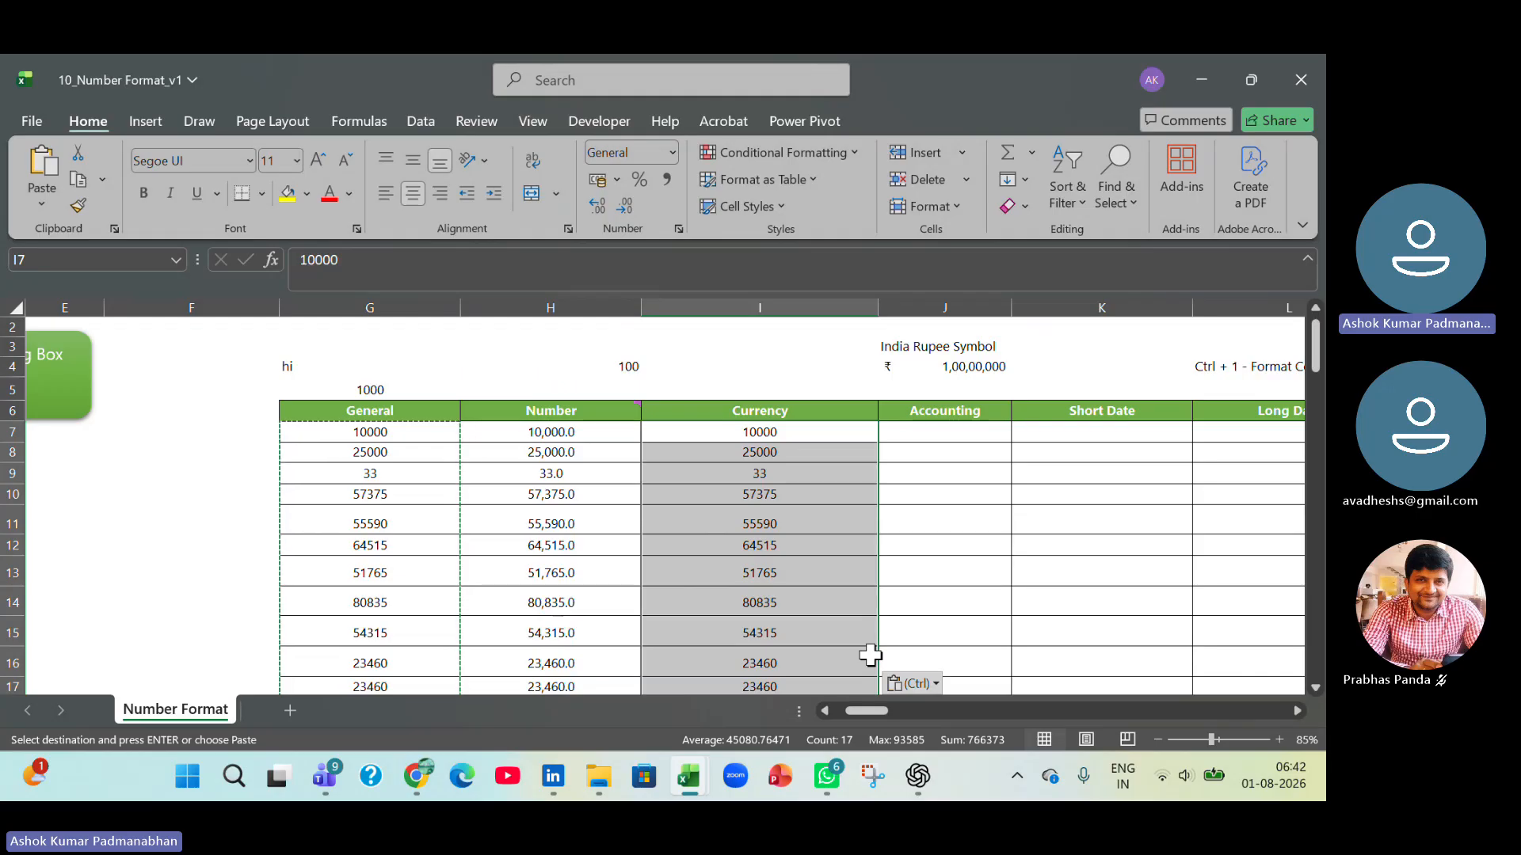
{"action": "key", "text": "ctrl"}
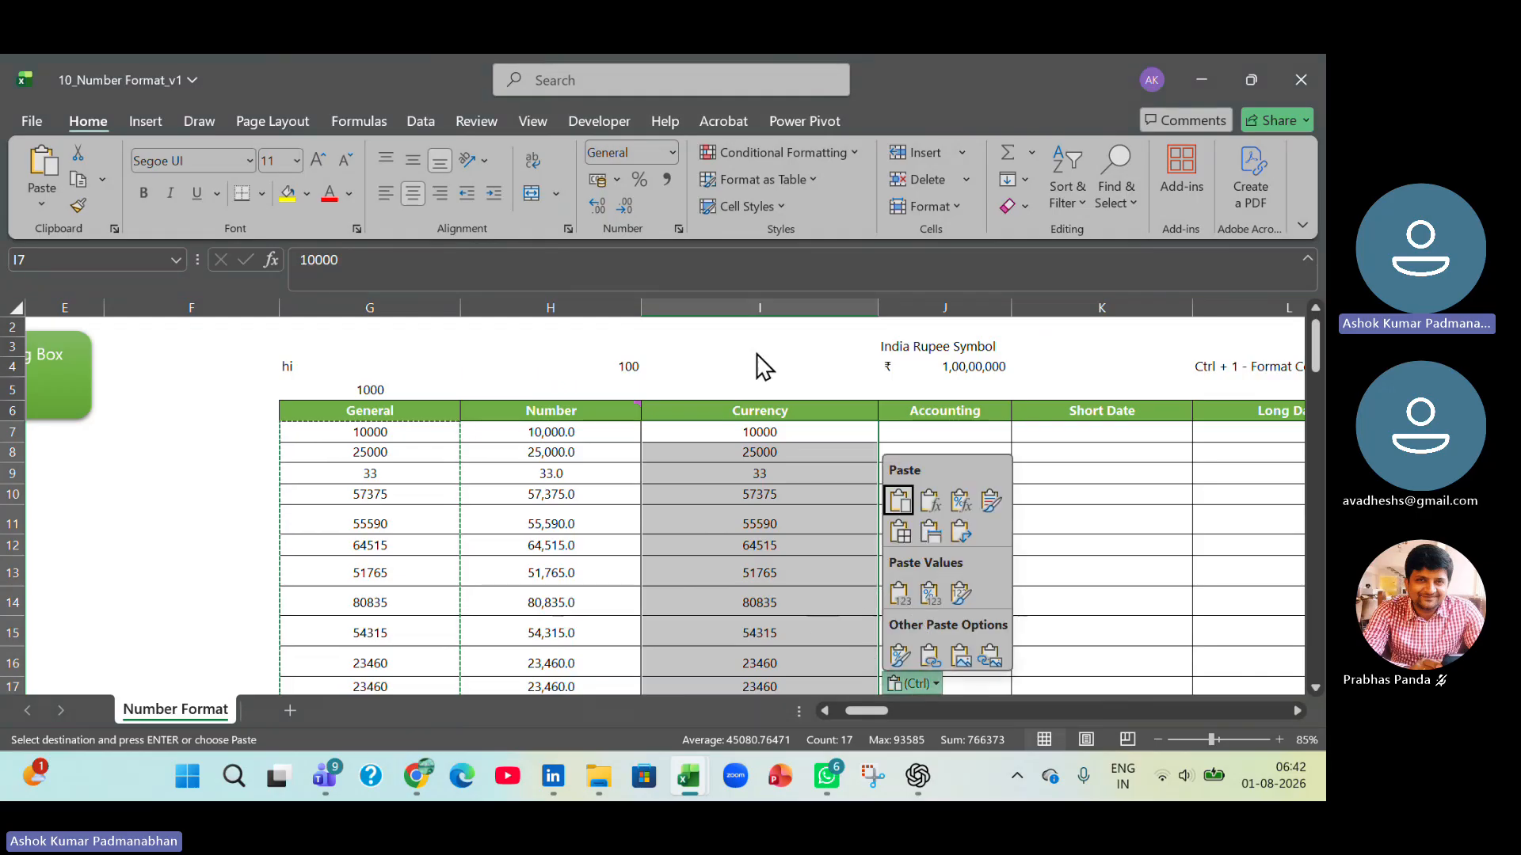
{"action": "left_click", "coordinate": [675, 158]}
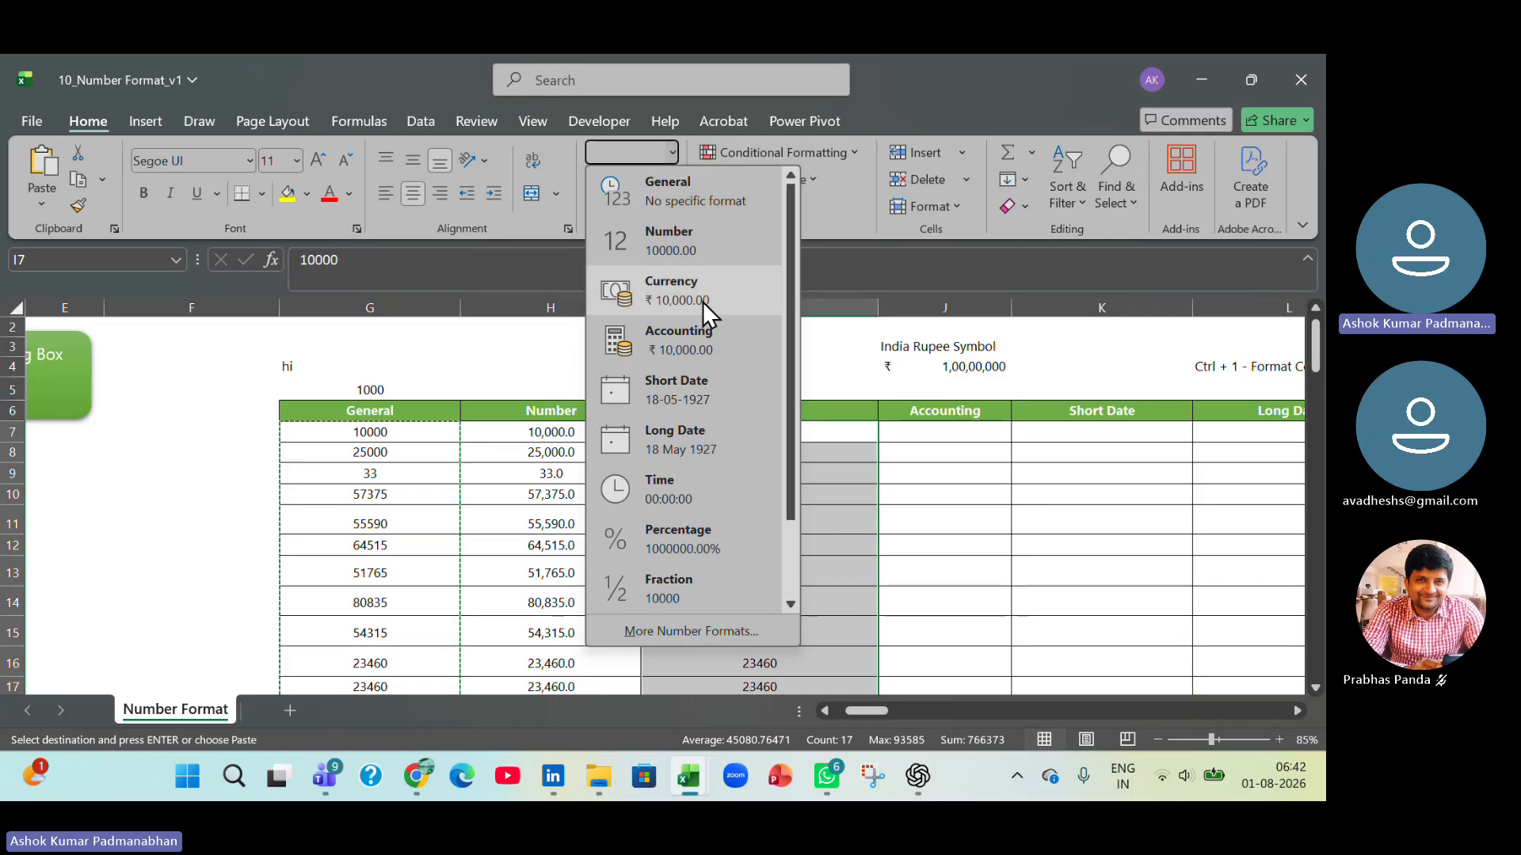
{"action": "left_click", "coordinate": [967, 607]}
{"action": "key", "text": "ctrl+1"}
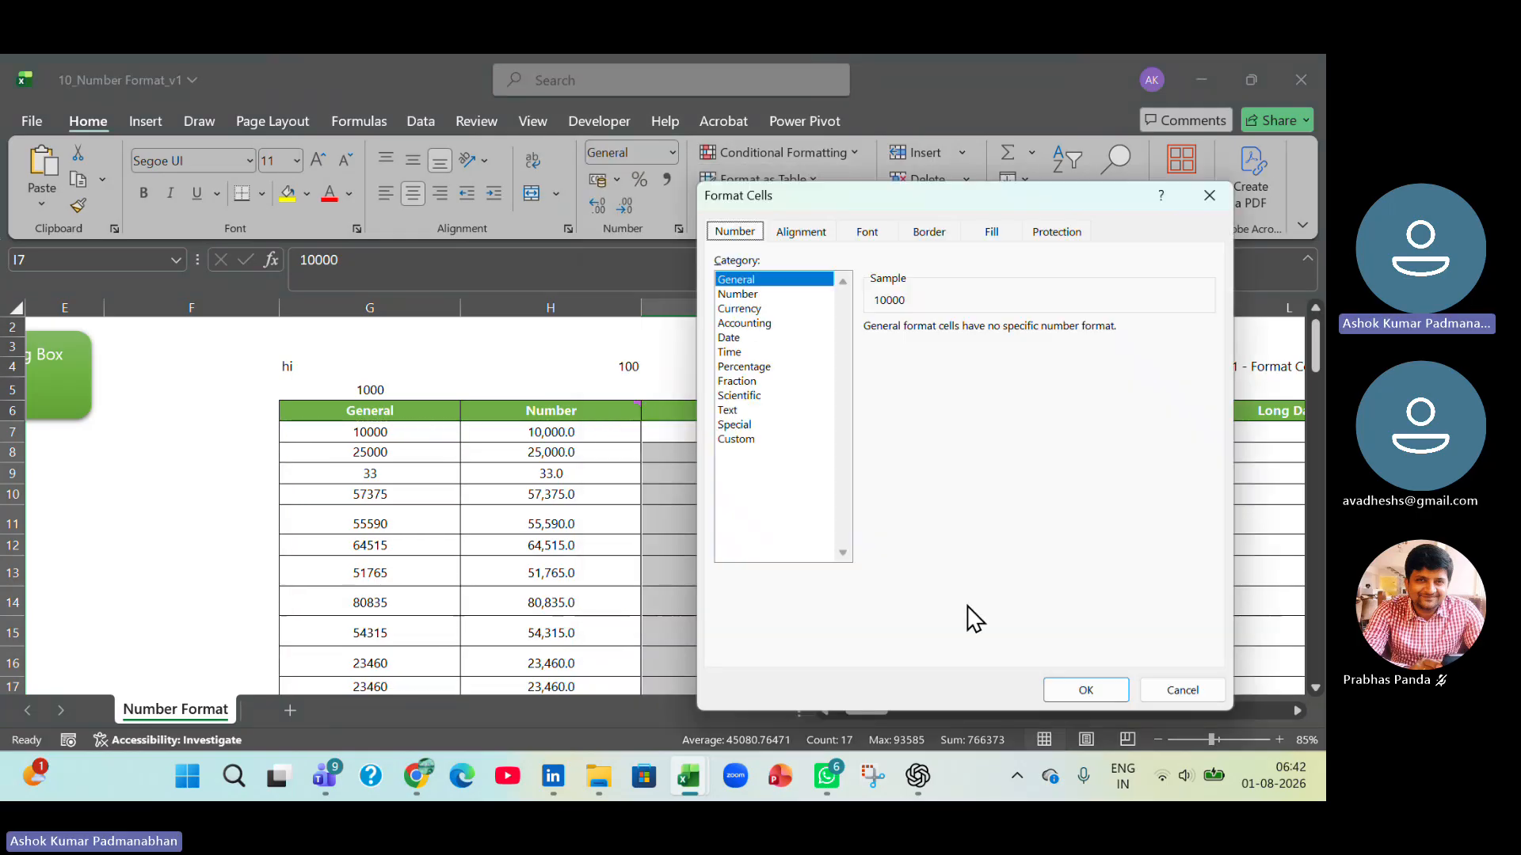
{"action": "left_click", "coordinate": [768, 311]}
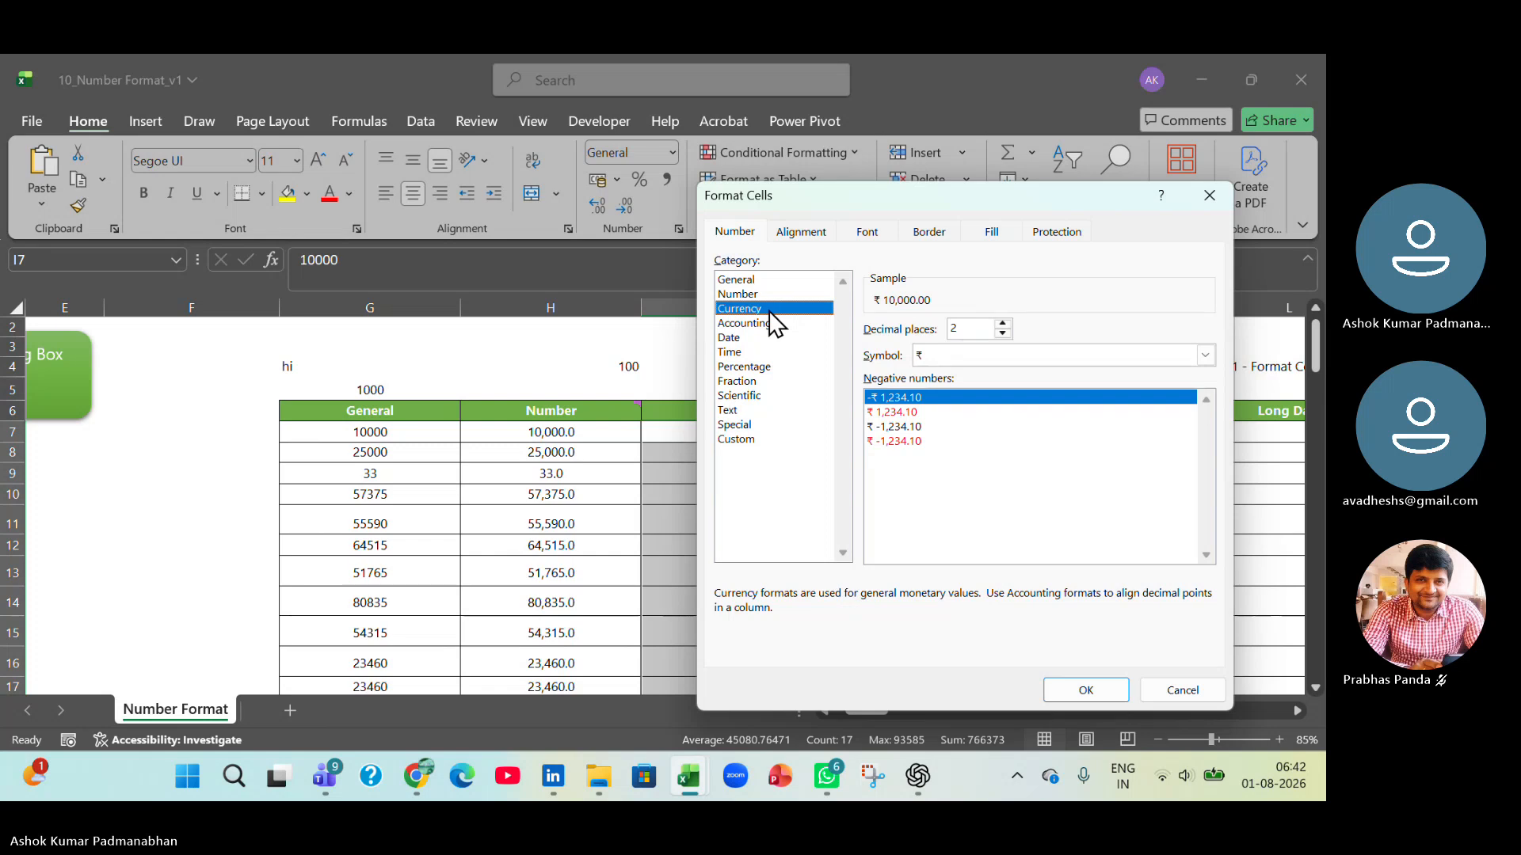
{"action": "left_click_drag", "start_coordinate": [897, 199], "coordinate": [282, 176]}
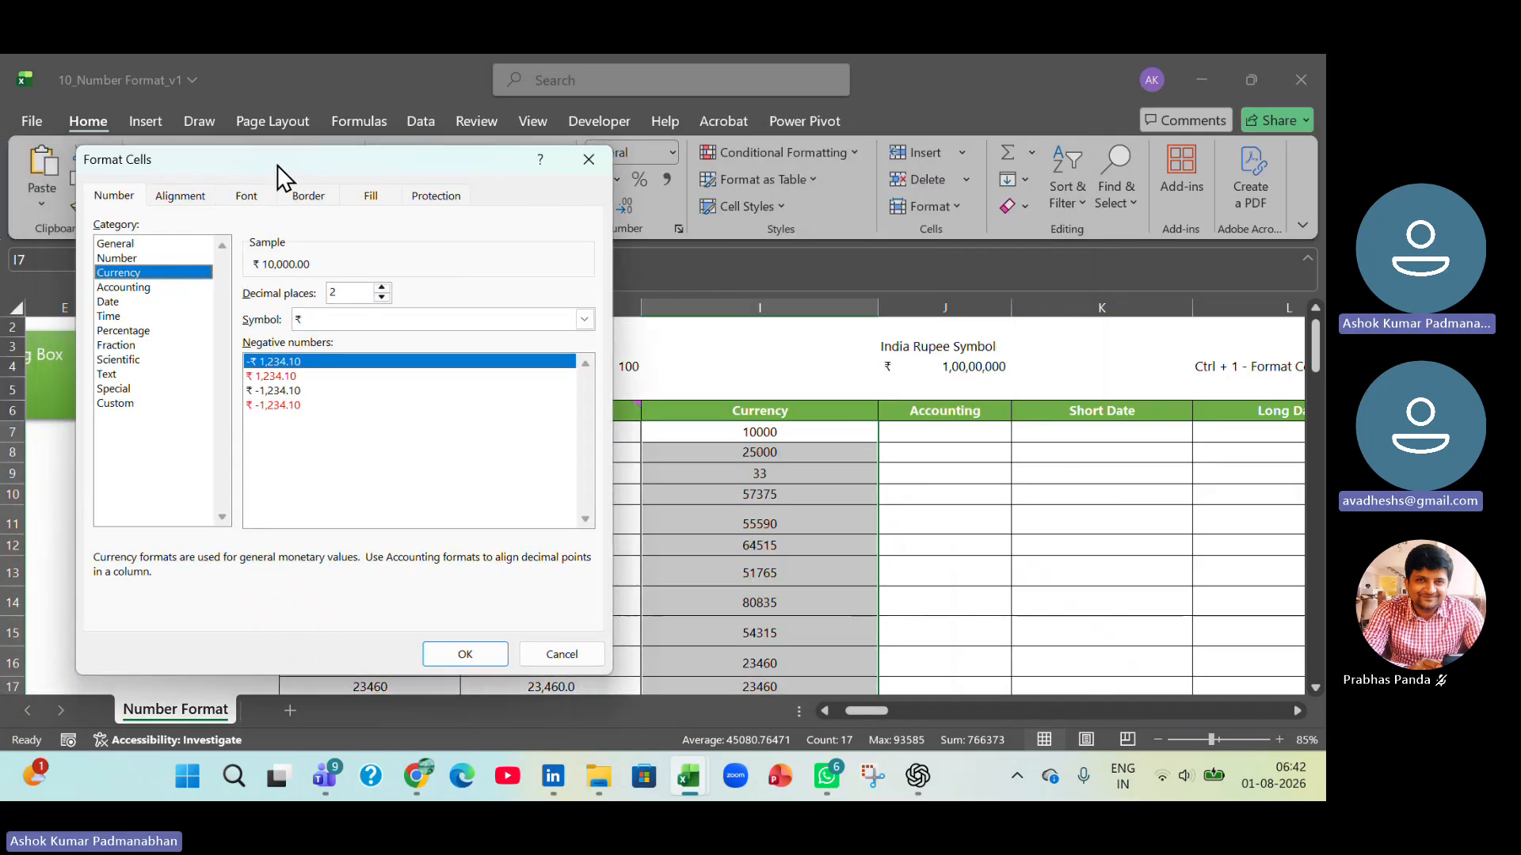
{"action": "left_click", "coordinate": [583, 654]}
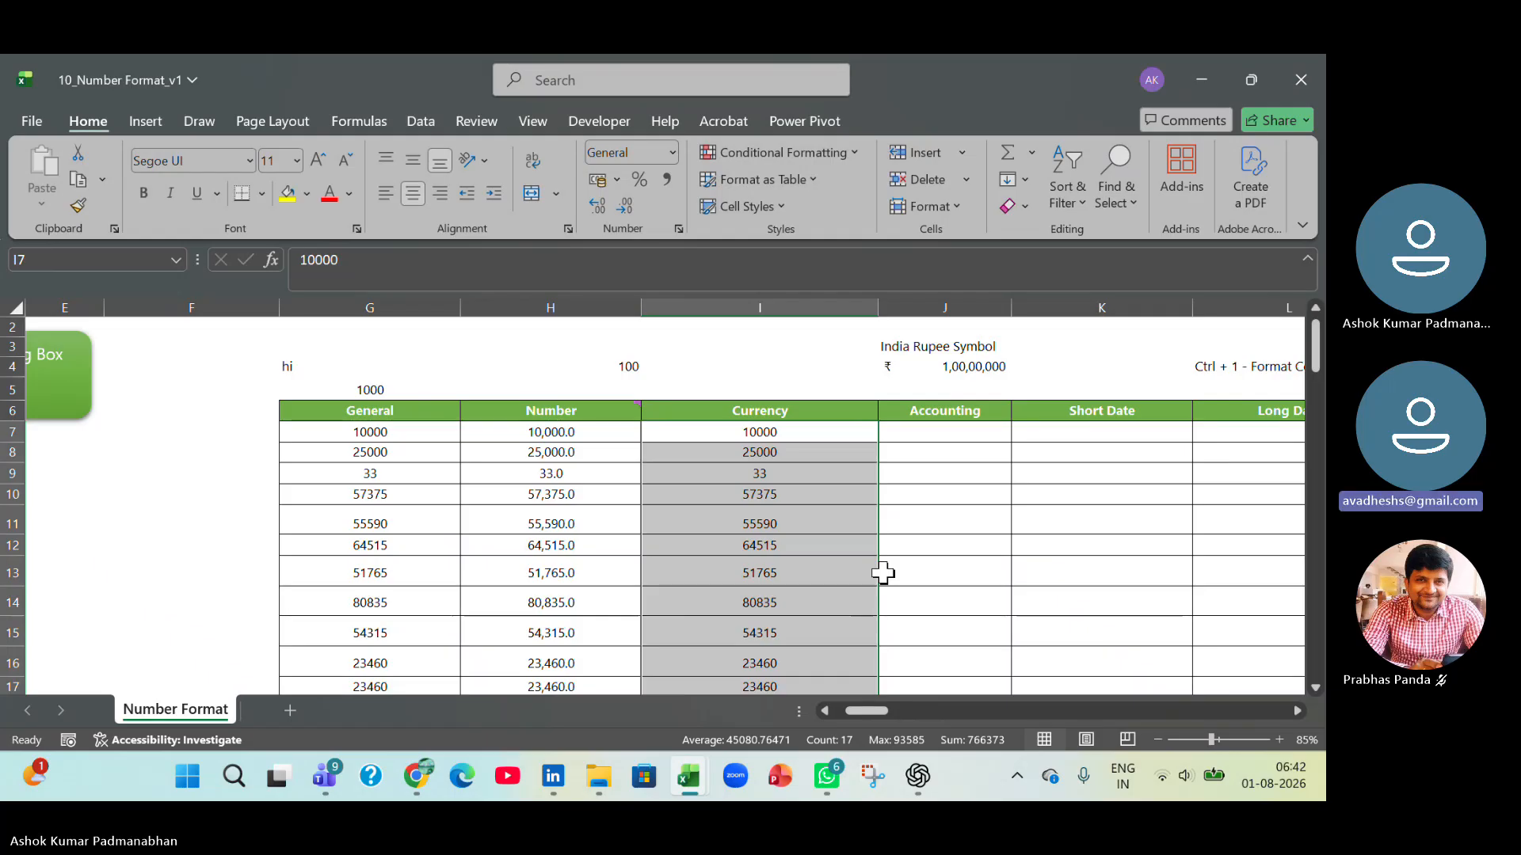
Format the Currency column values I7:I23 as Number with 2 decimal places and the 1000 separator.
{"action": "key", "text": "ctrl+1"}
{"action": "left_click", "coordinate": [189, 260]}
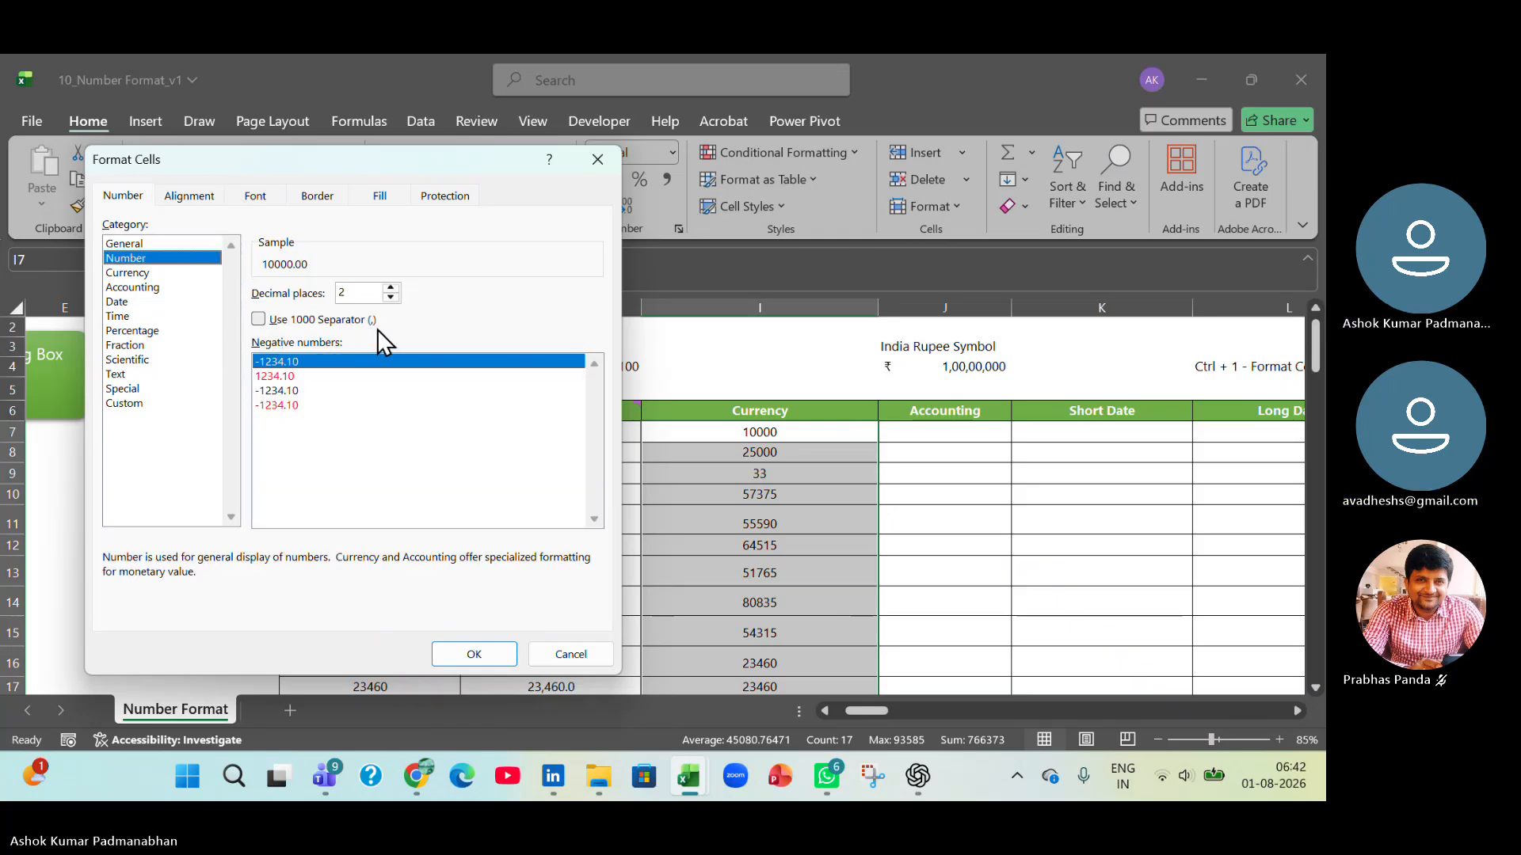
{"action": "left_click", "coordinate": [258, 321]}
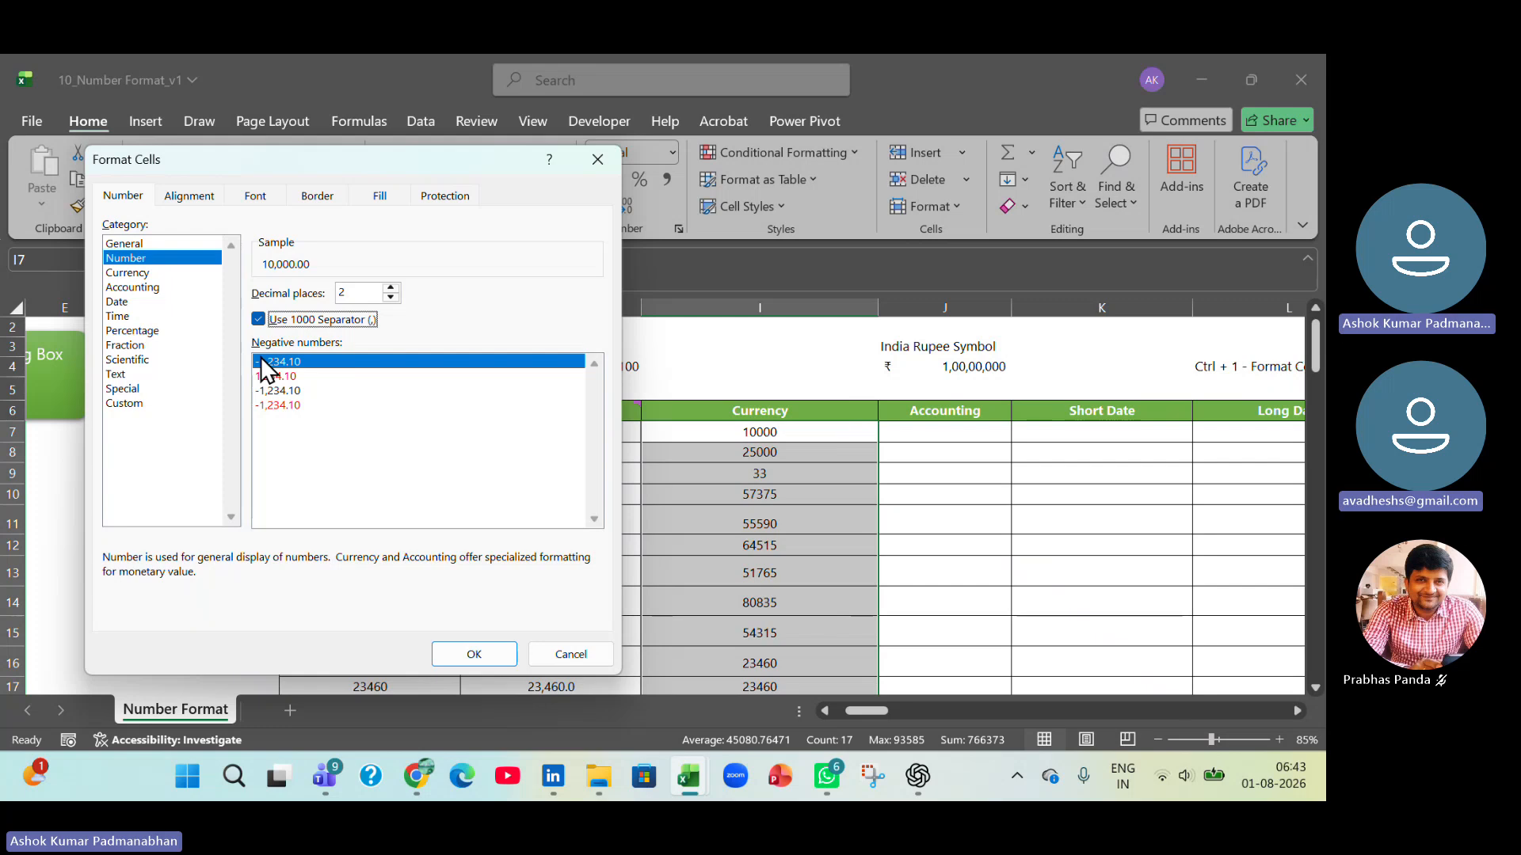
{"action": "left_click", "coordinate": [480, 651]}
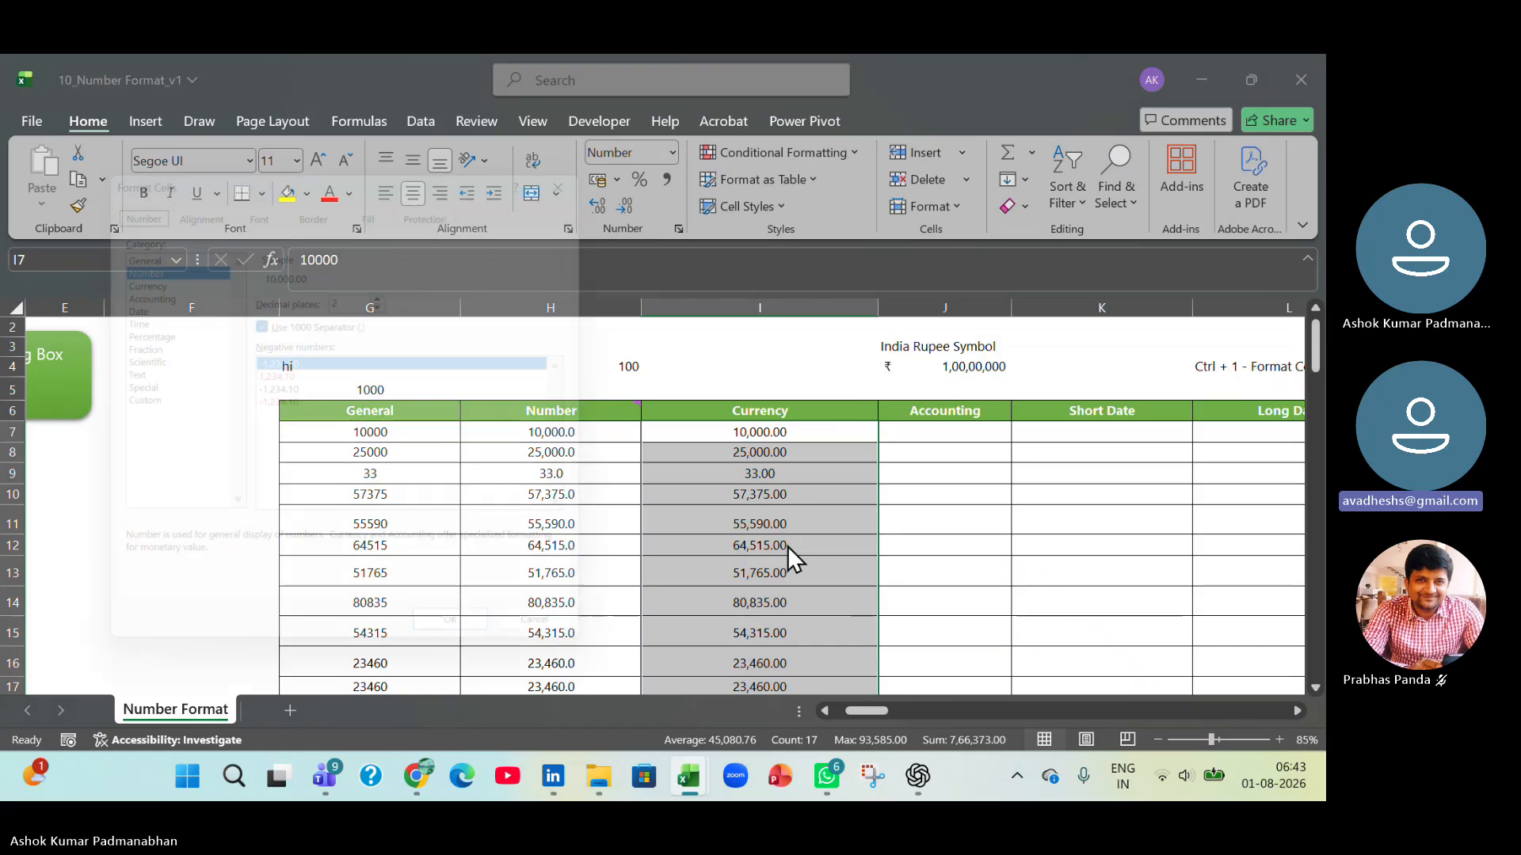
Apply the Currency format with the ₹ symbol and 2 decimal places to I7:I23.
{"action": "key", "text": "ctrl+1"}
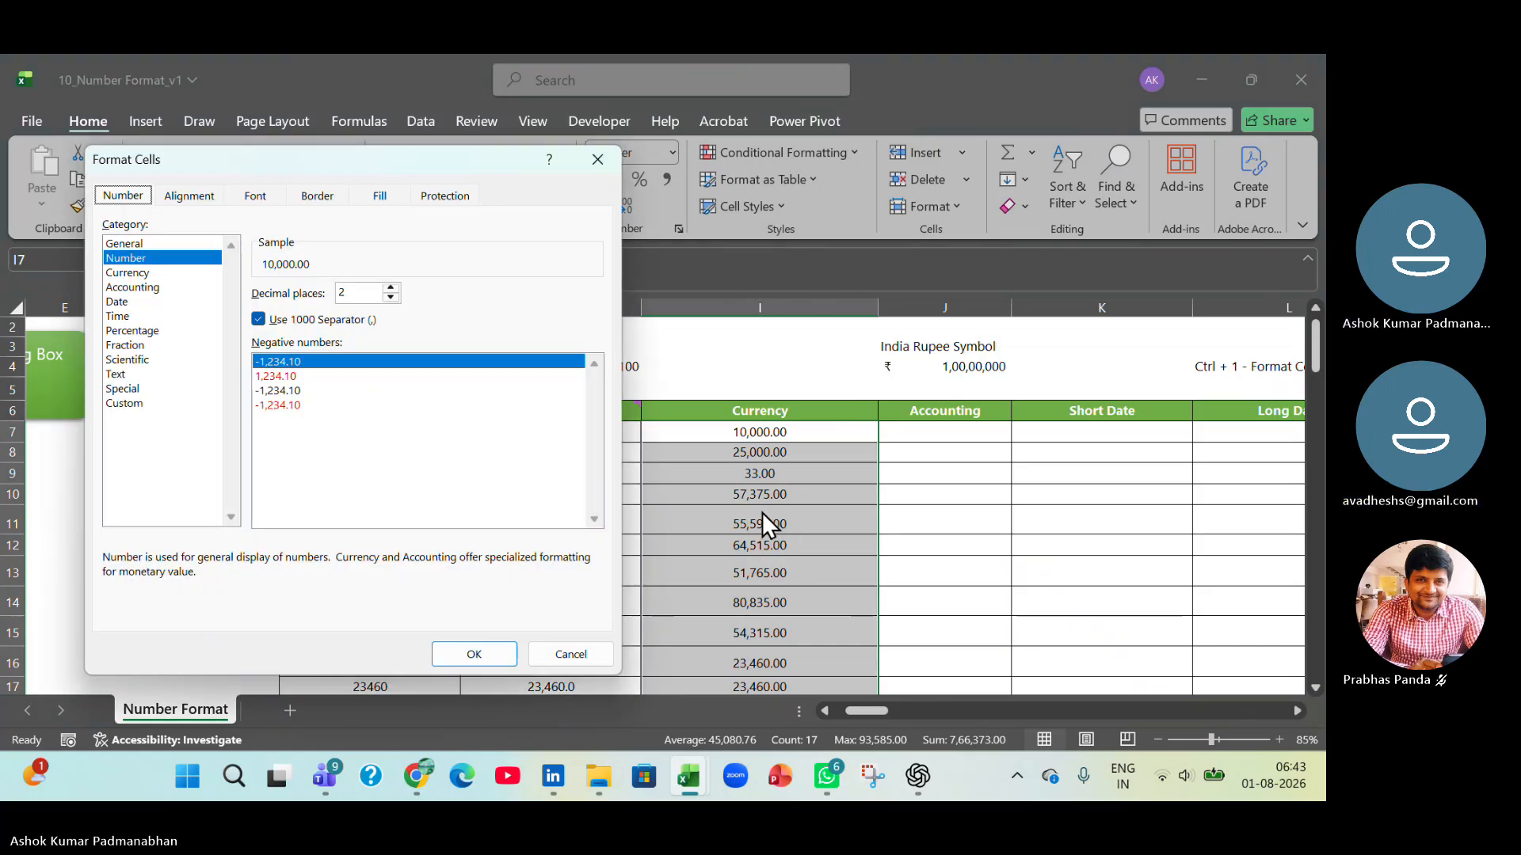
{"action": "left_click_drag", "start_coordinate": [330, 174], "coordinate": [282, 95]}
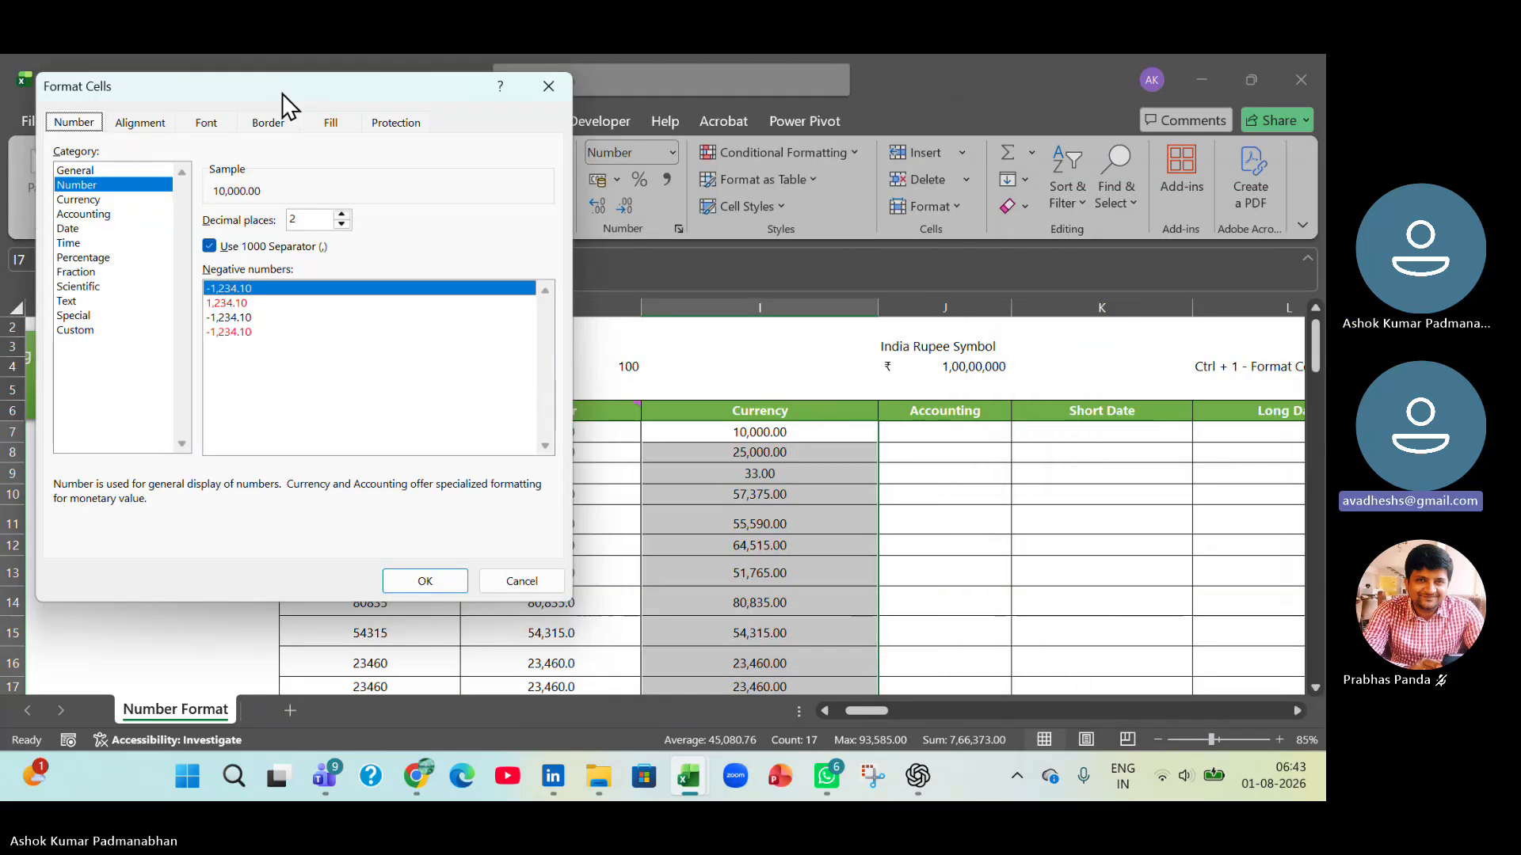
{"action": "left_click", "coordinate": [70, 201]}
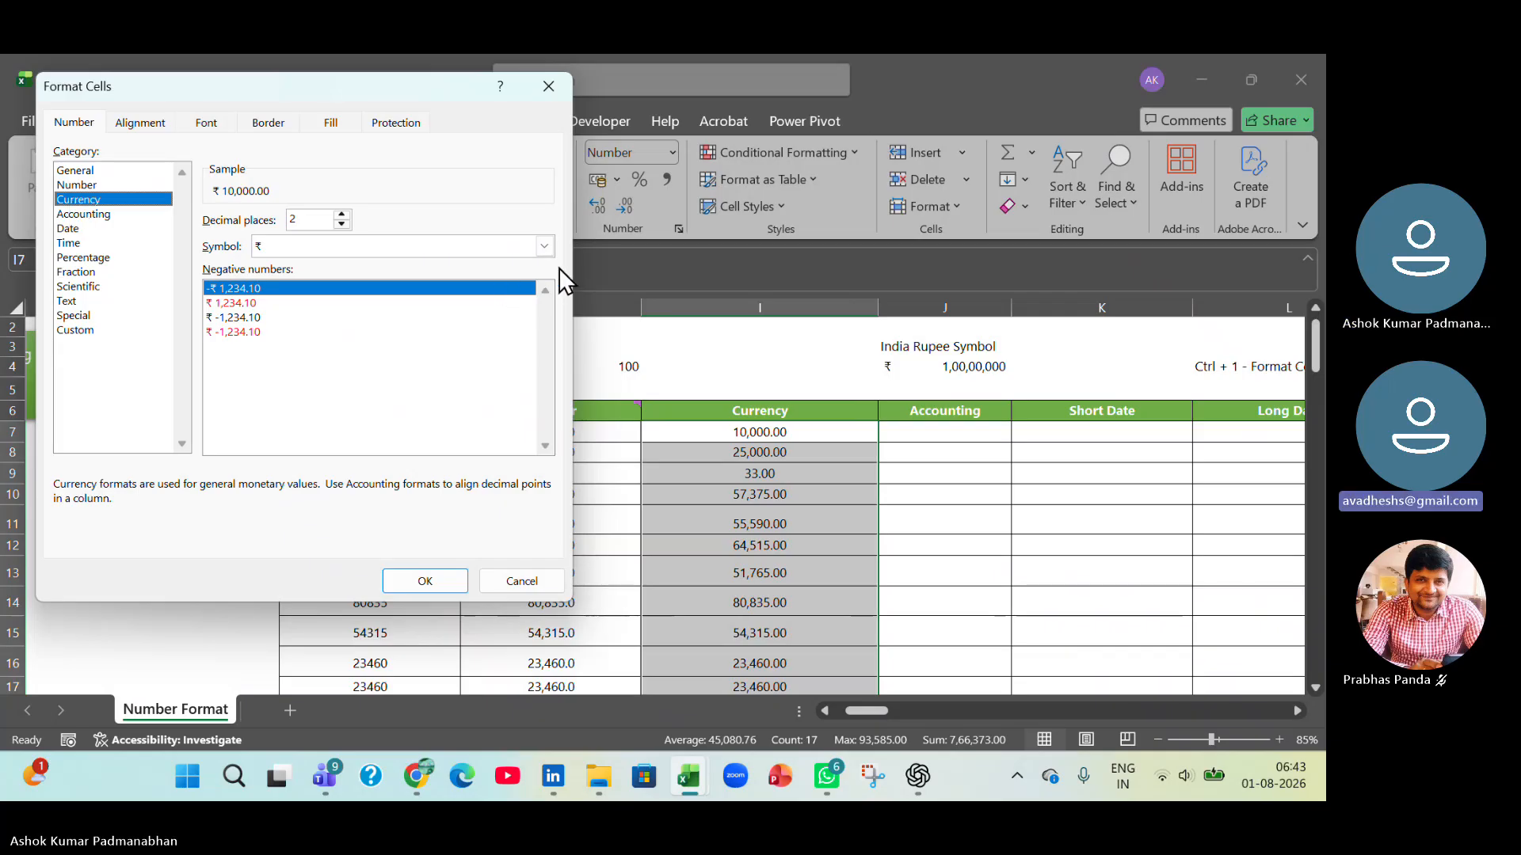
{"action": "left_click", "coordinate": [442, 585]}
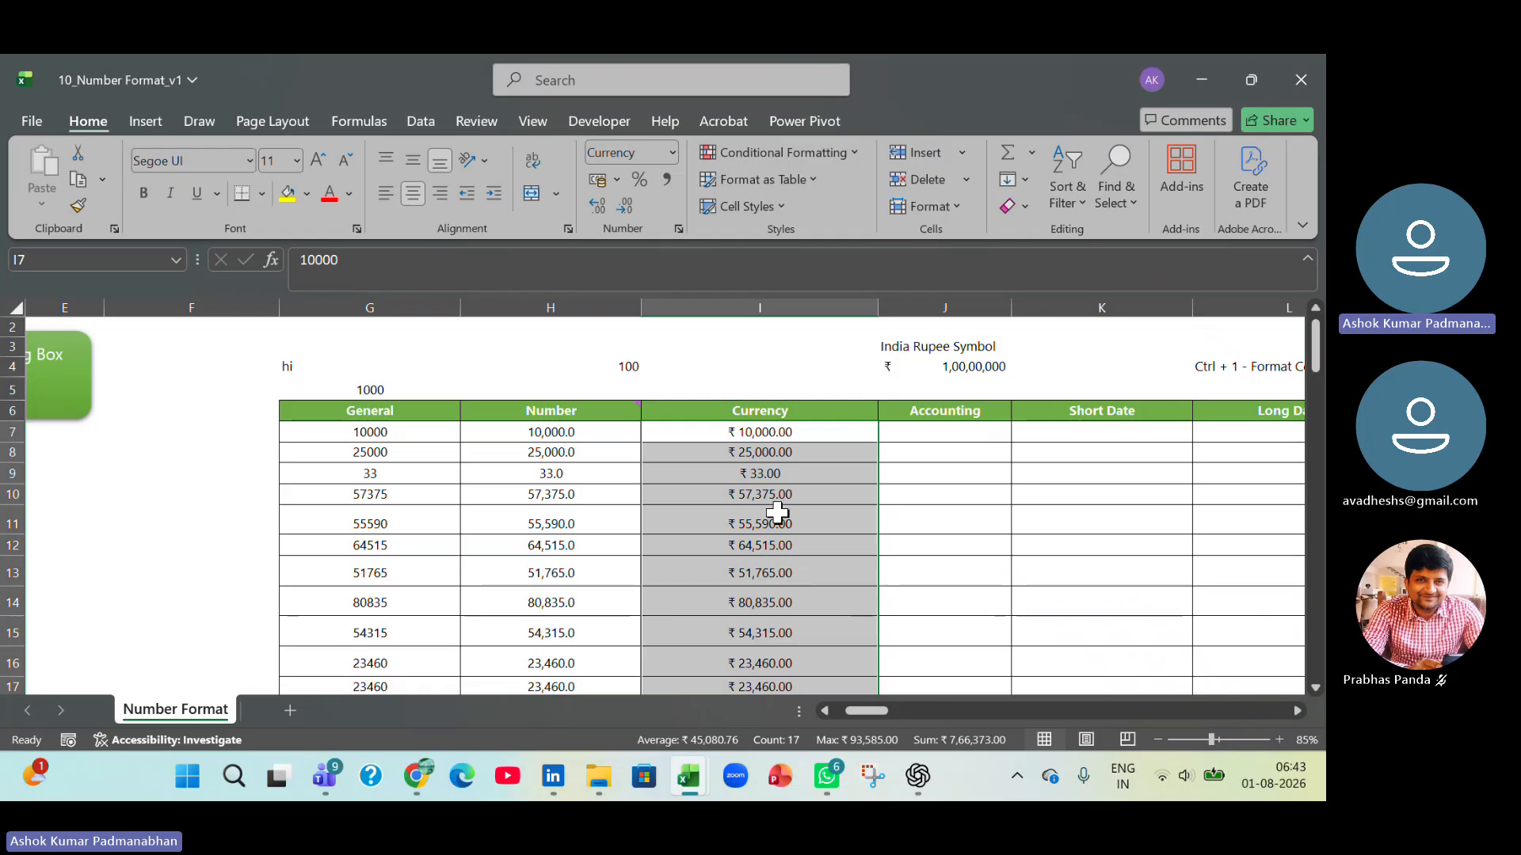
Change the currency symbol of I7:I23 to $ English (United States).
{"action": "key", "text": "ctrl+1"}
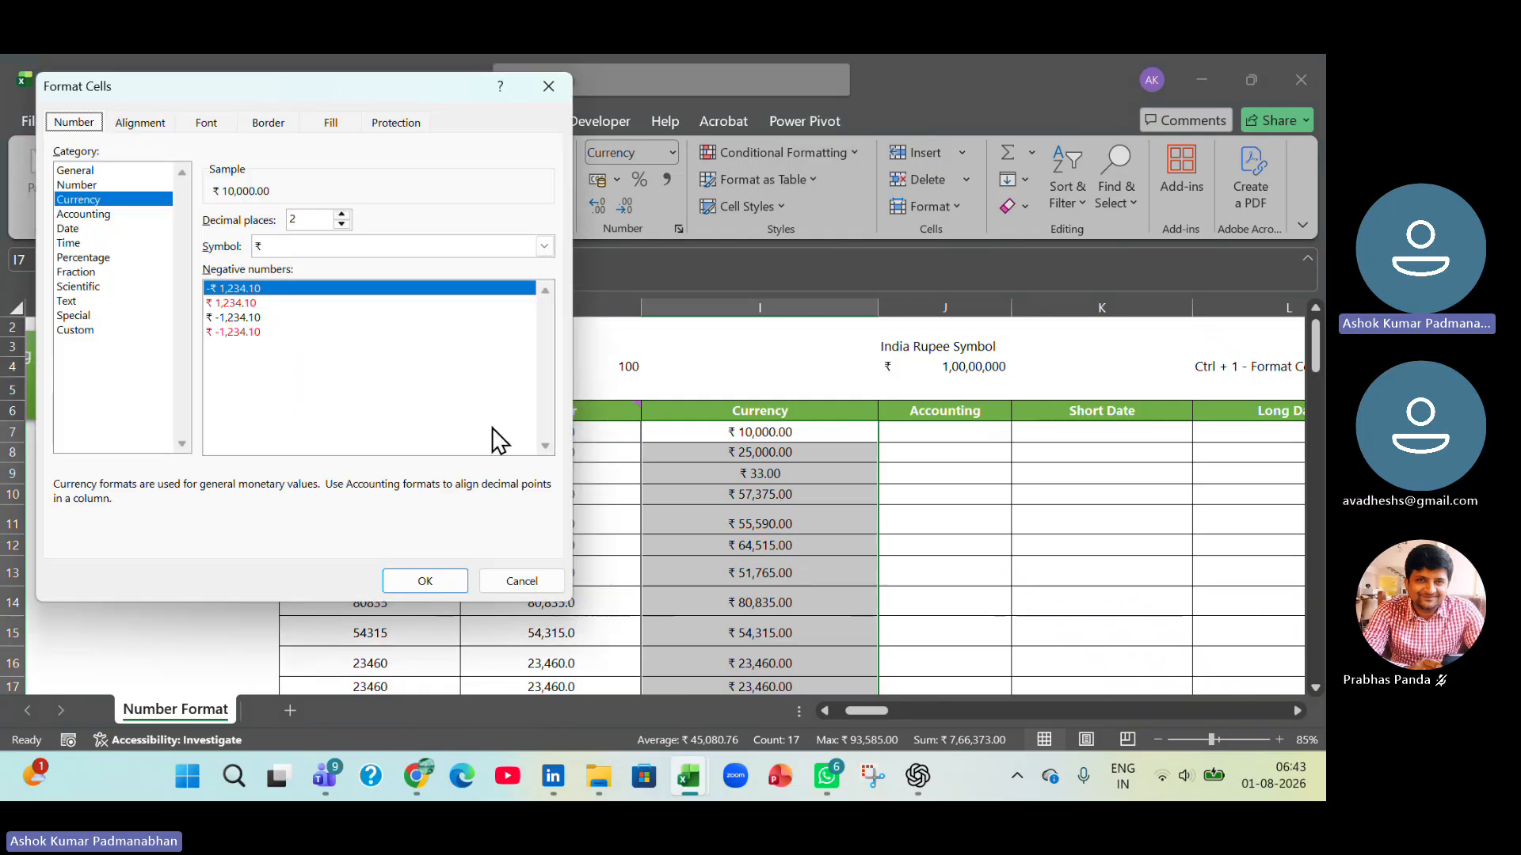
{"action": "left_click", "coordinate": [294, 247]}
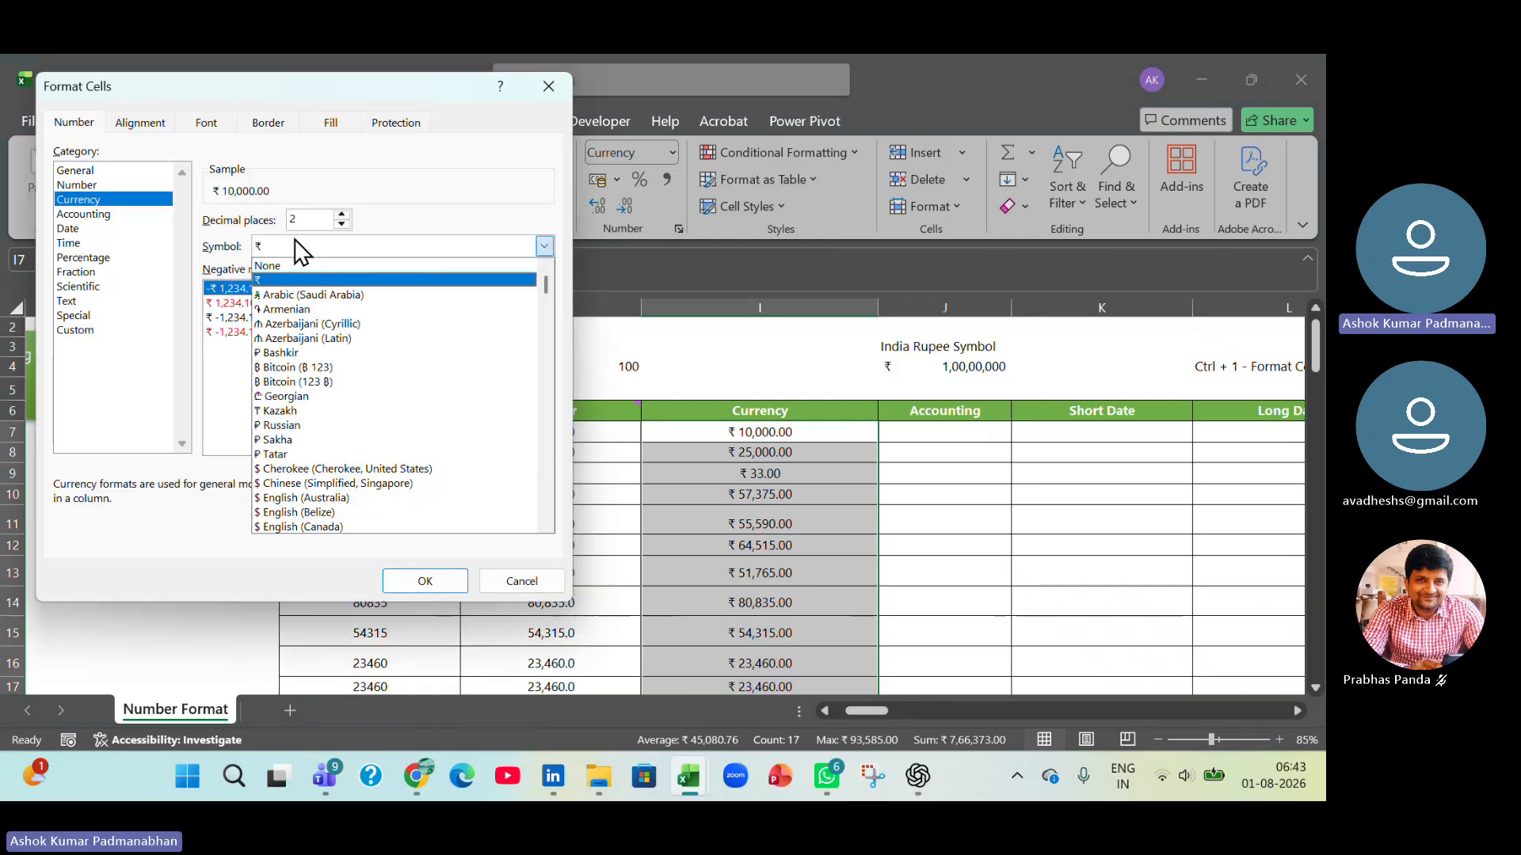
{"action": "scroll", "coordinate": [356, 436], "scroll_direction": "down", "scroll_amount": 2}
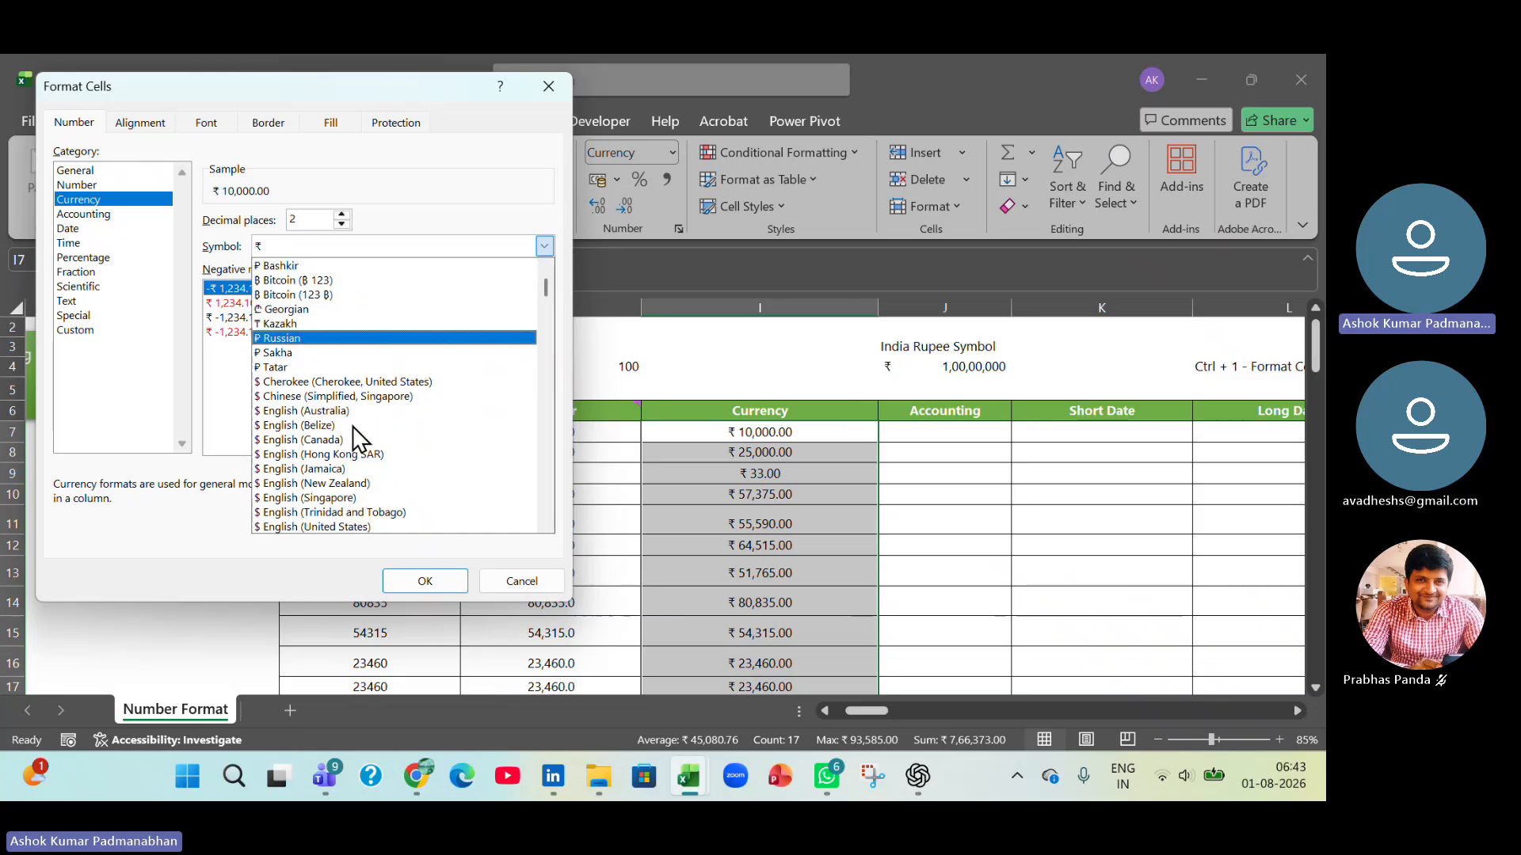
{"action": "scroll", "coordinate": [356, 439], "scroll_direction": "down", "scroll_amount": 1}
{"action": "left_click", "coordinate": [350, 486]}
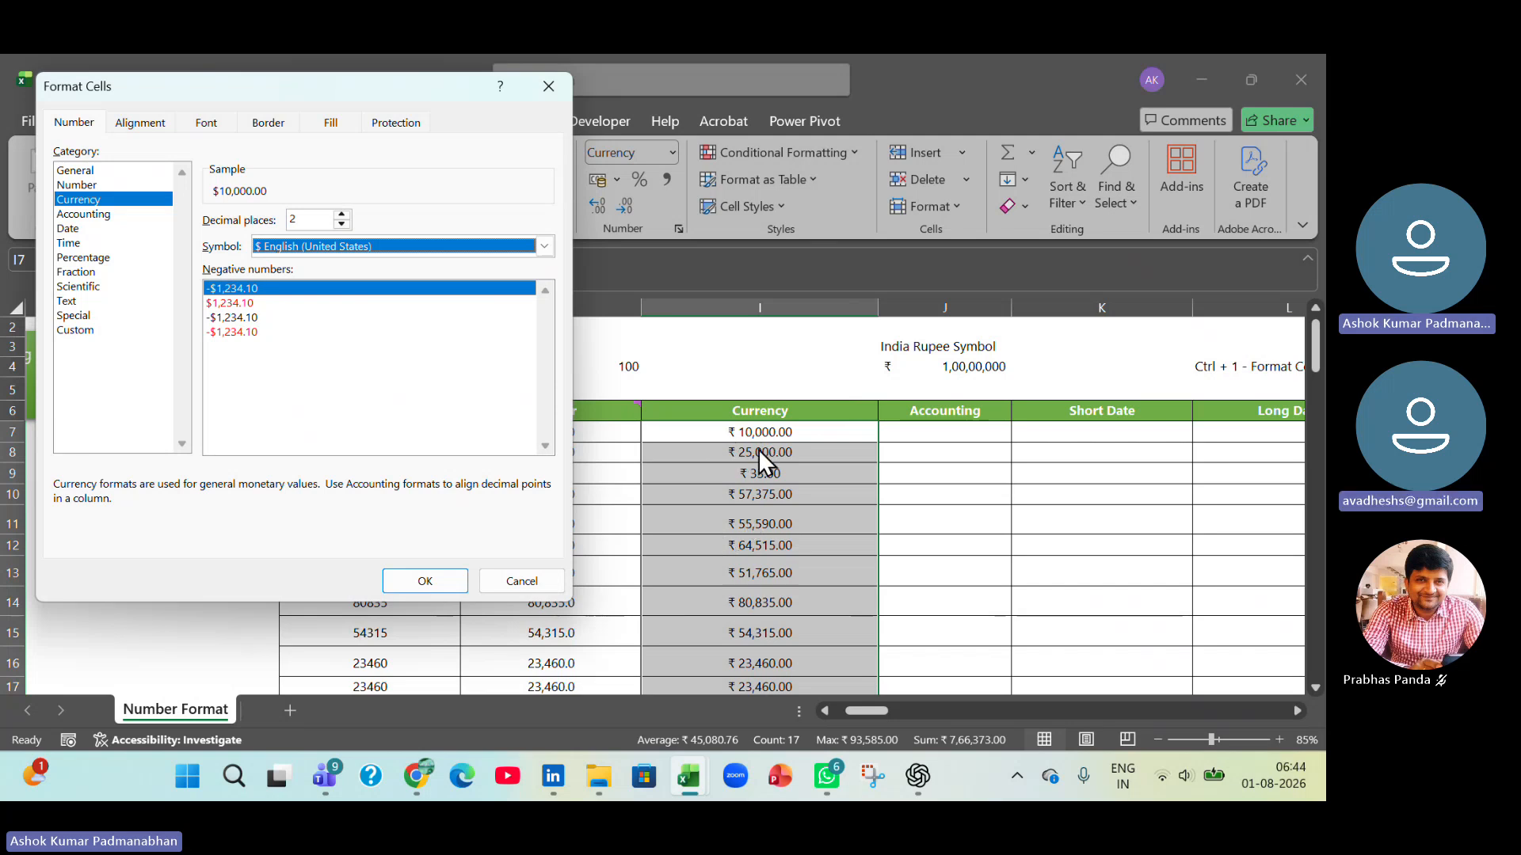
{"action": "left_click", "coordinate": [421, 586]}
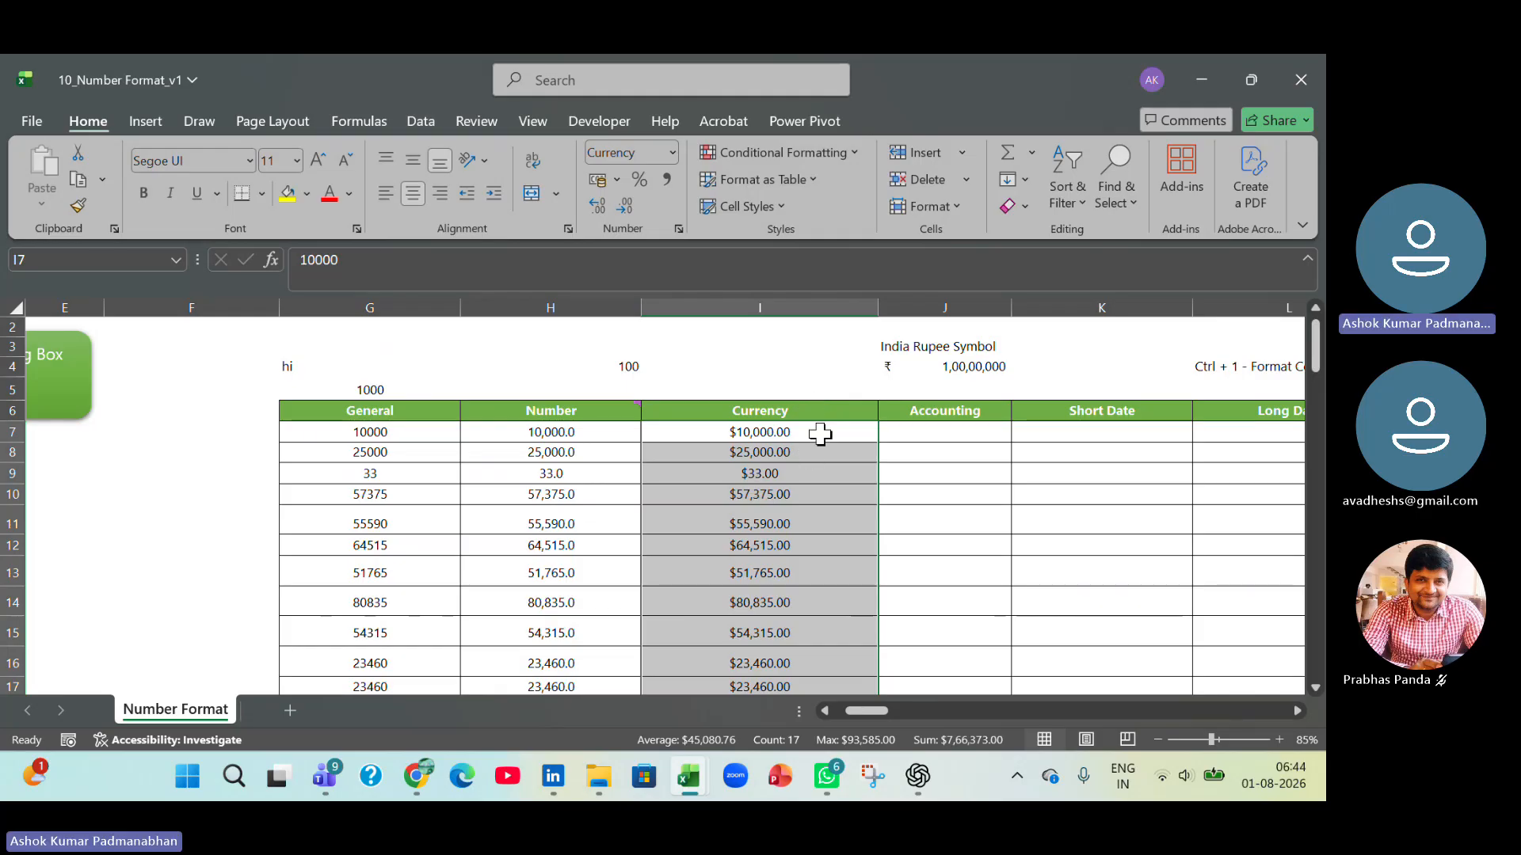
Copy the General column values from G7:G23 into the Accounting column starting at J7.
{"action": "left_click", "coordinate": [372, 432]}
{"action": "key", "text": "ctrl+shift+Down"}
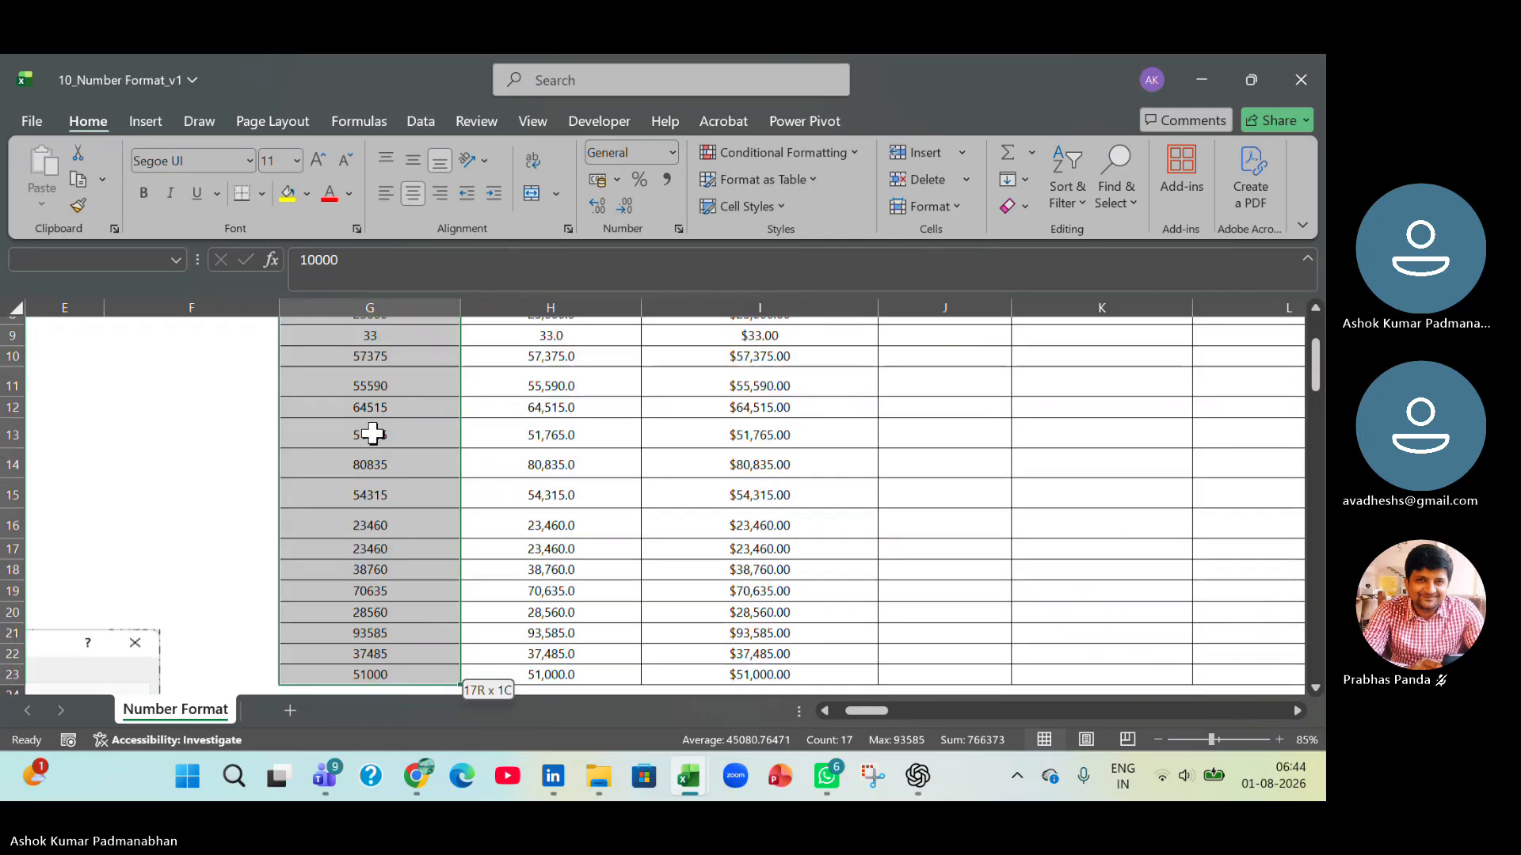
{"action": "key", "text": "ctrl+c"}
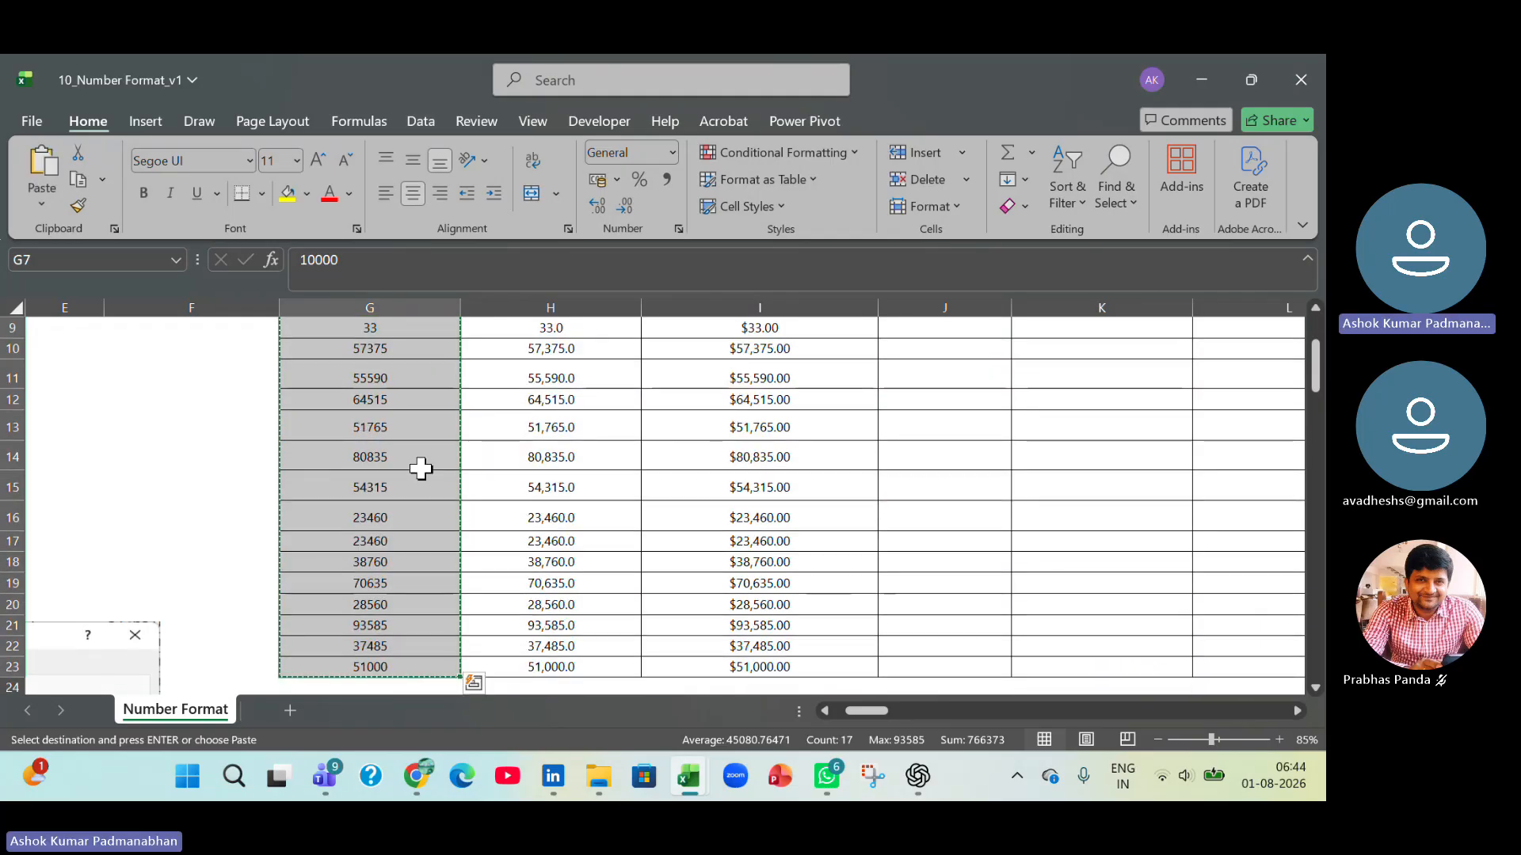
{"action": "scroll", "coordinate": [601, 435], "scroll_direction": "up", "scroll_amount": 2}
{"action": "left_click", "coordinate": [914, 411]}
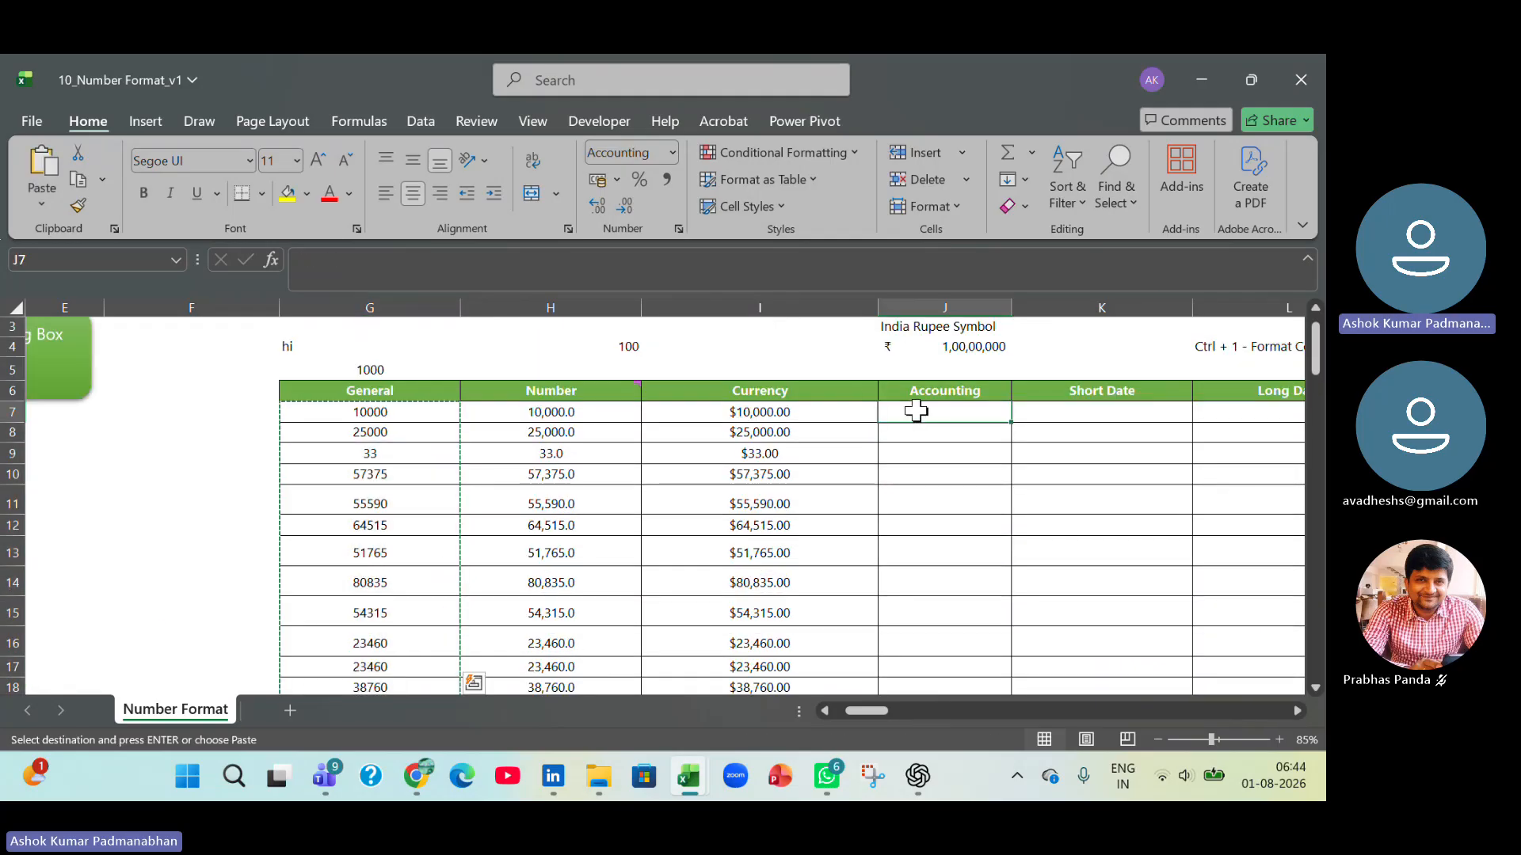
{"action": "key", "text": "ctrl+v"}
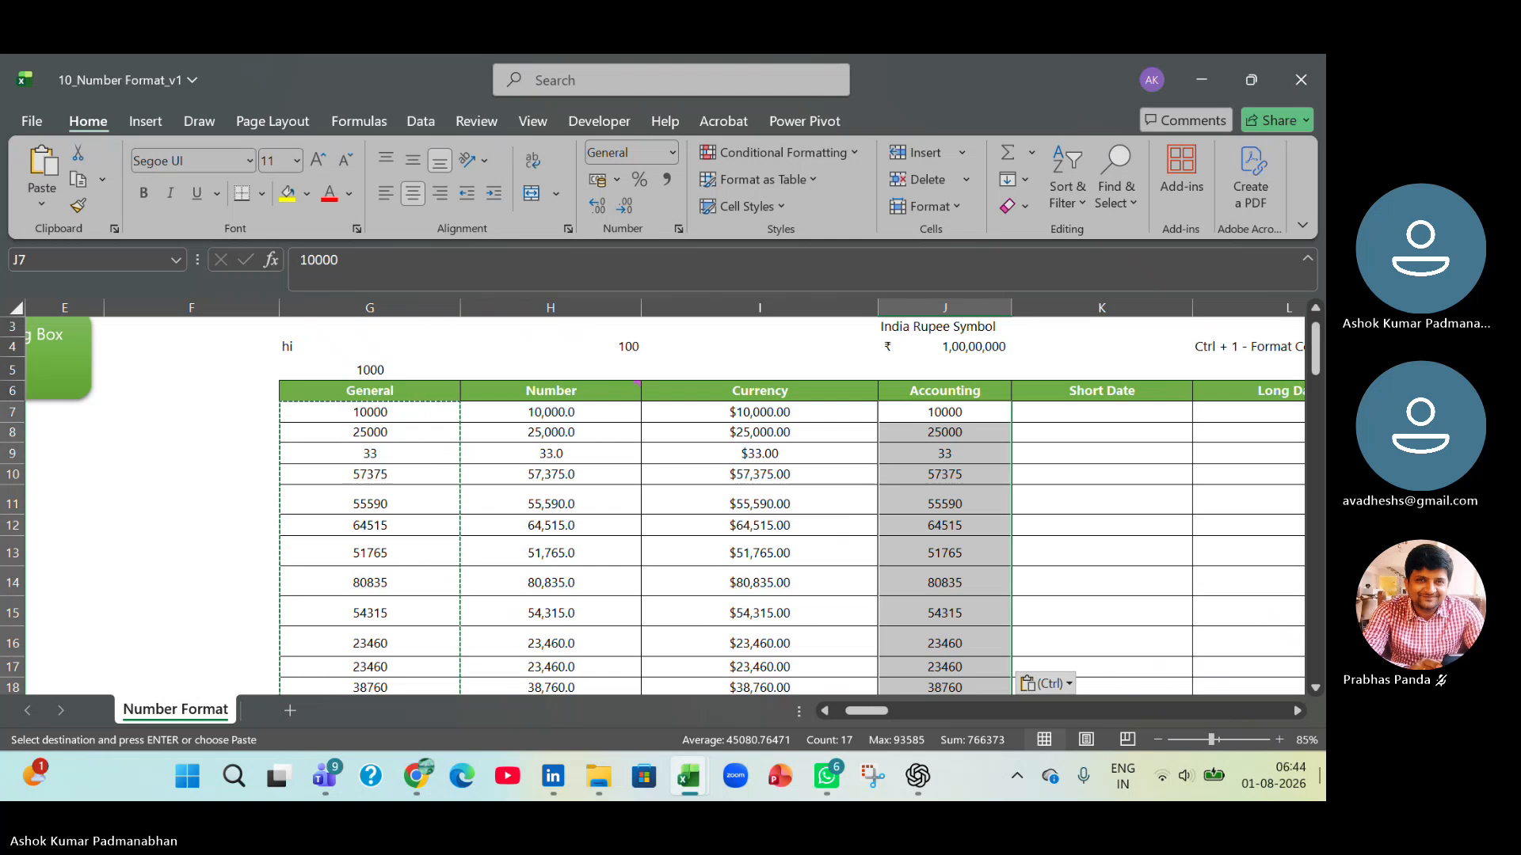
Apply the Accounting format with the ₹ symbol and 2 decimal places to J7:J23.
{"action": "left_click", "coordinate": [1297, 709]}
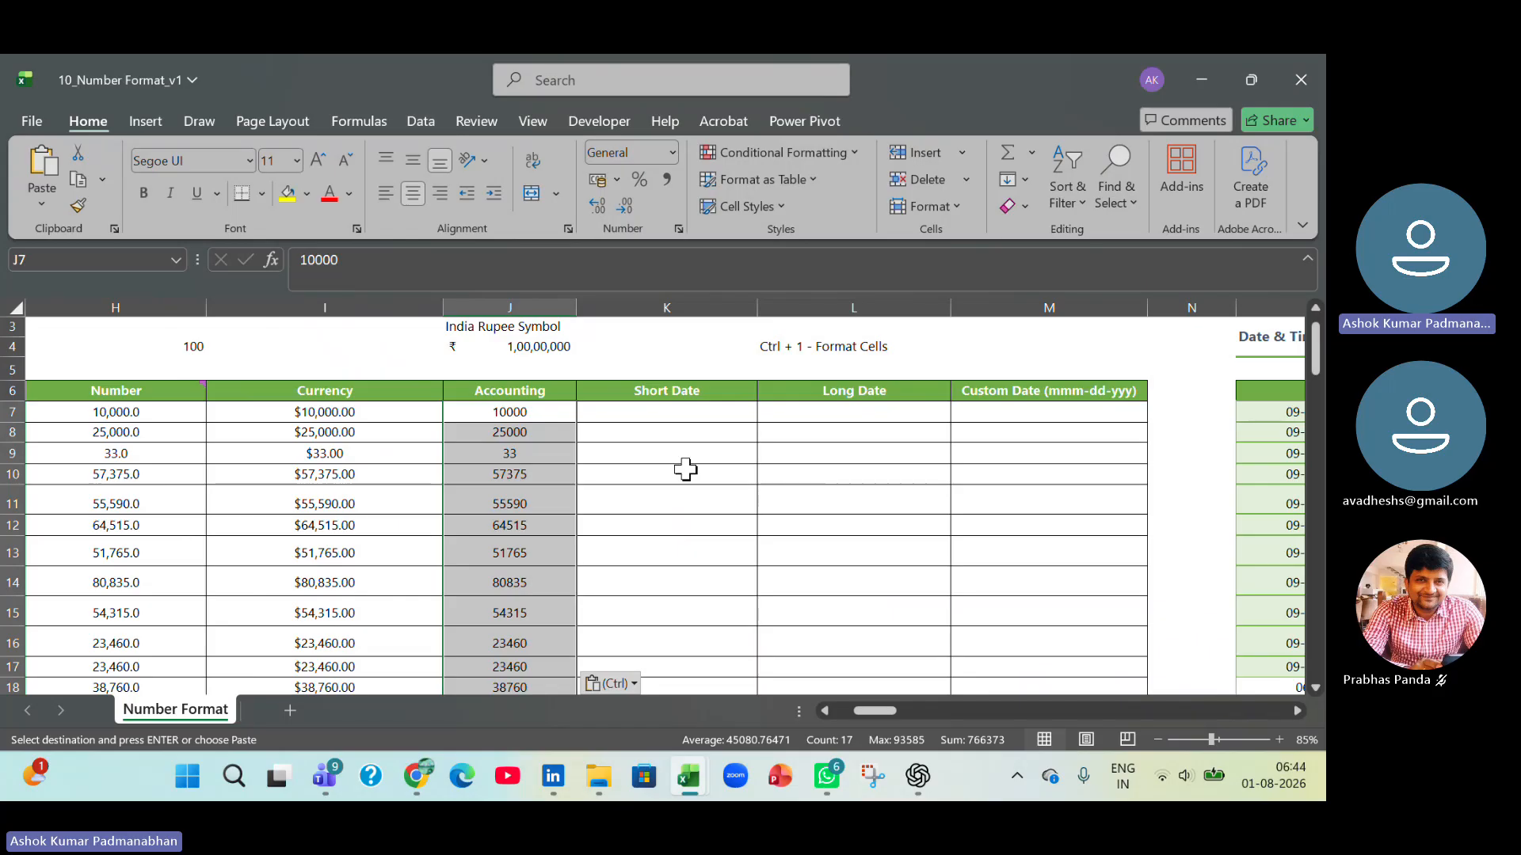
{"action": "key", "text": "ctrl+1"}
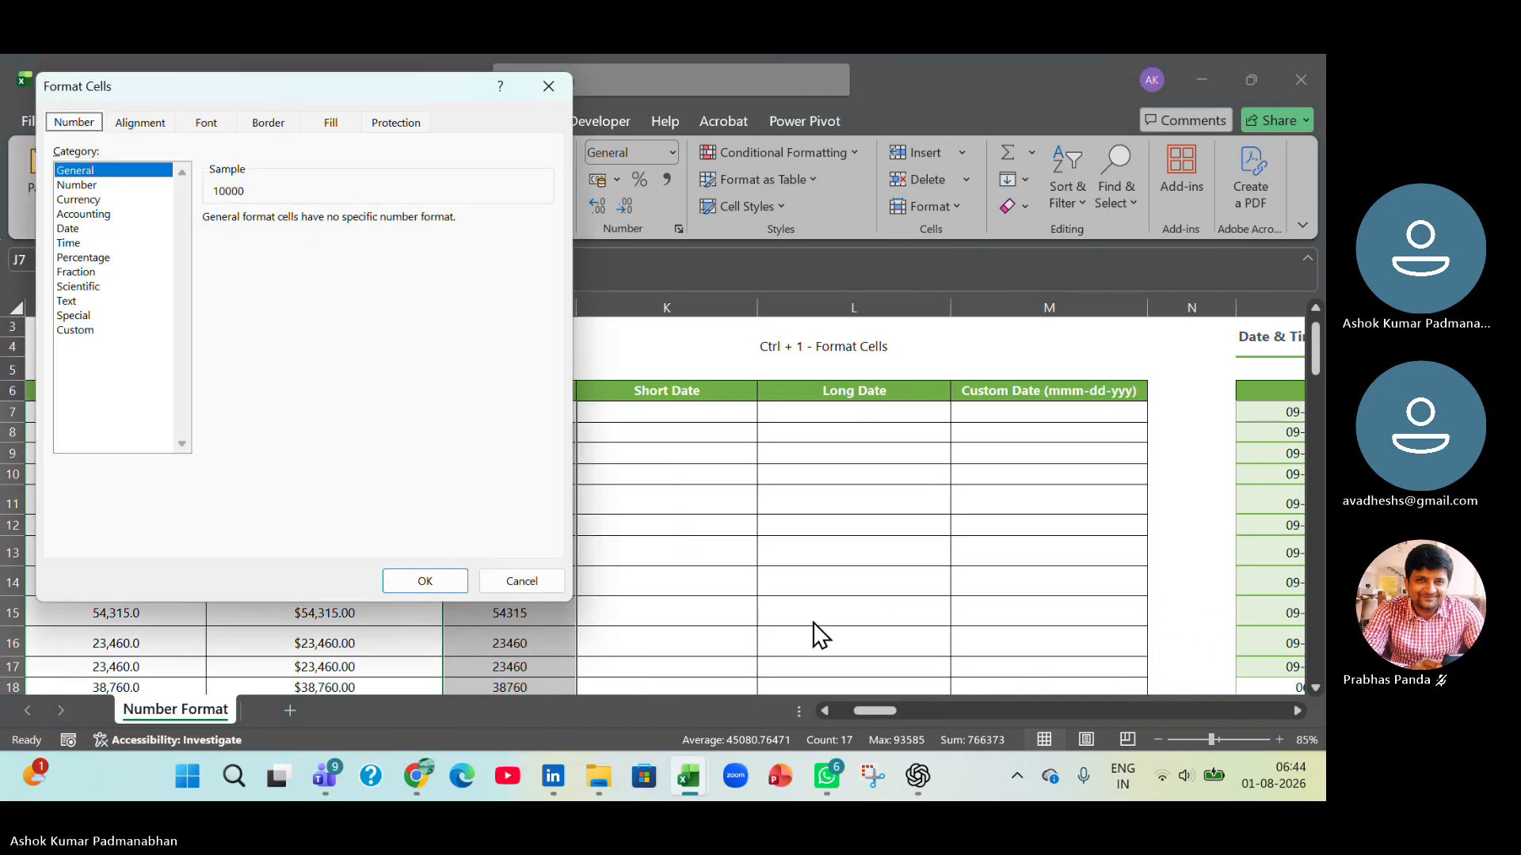
{"action": "left_click", "coordinate": [107, 216]}
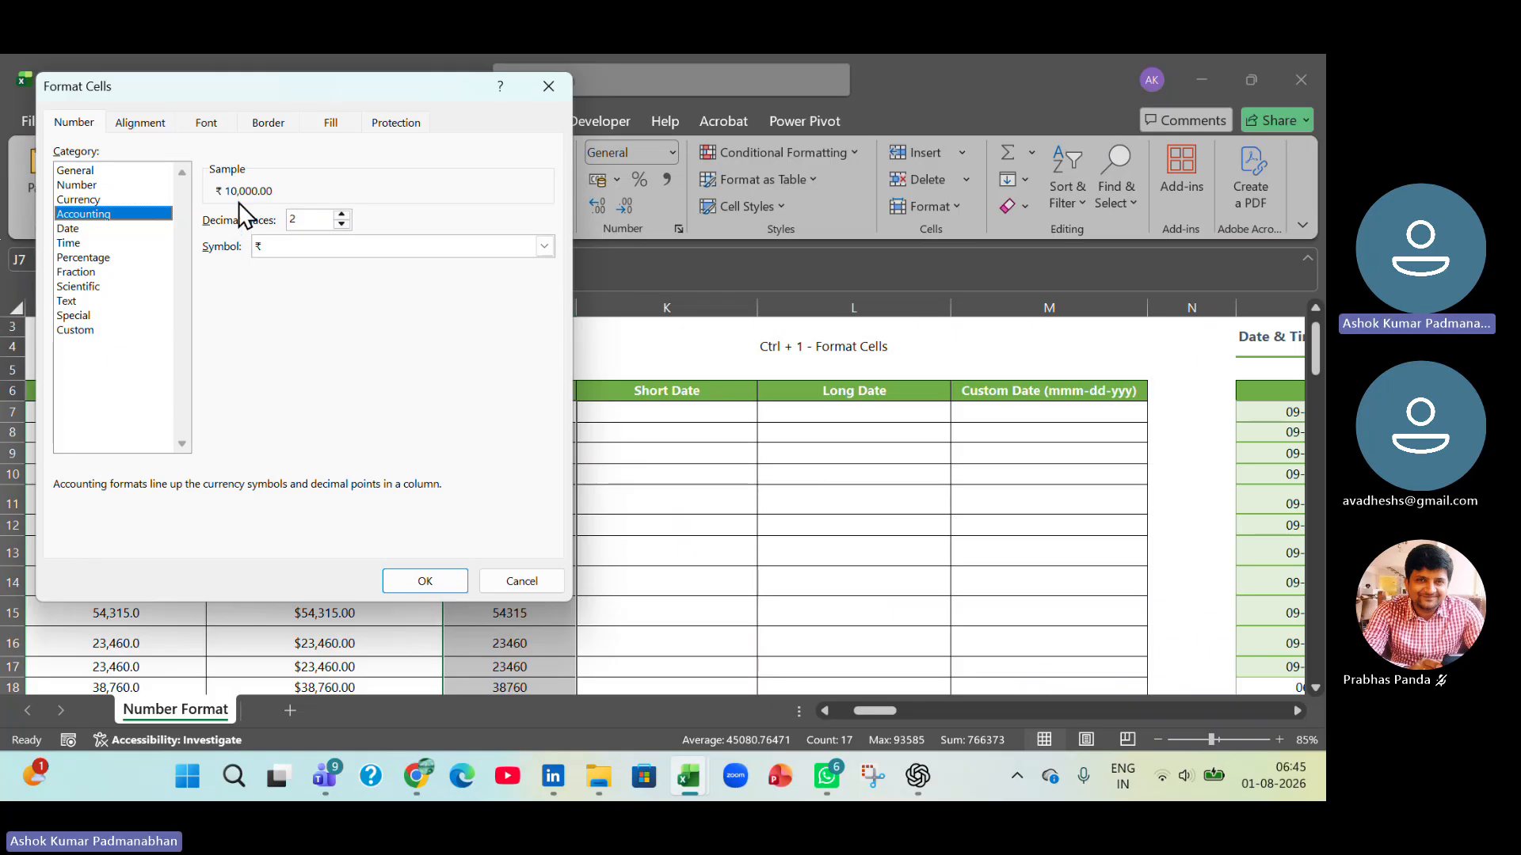
{"action": "left_click", "coordinate": [458, 583]}
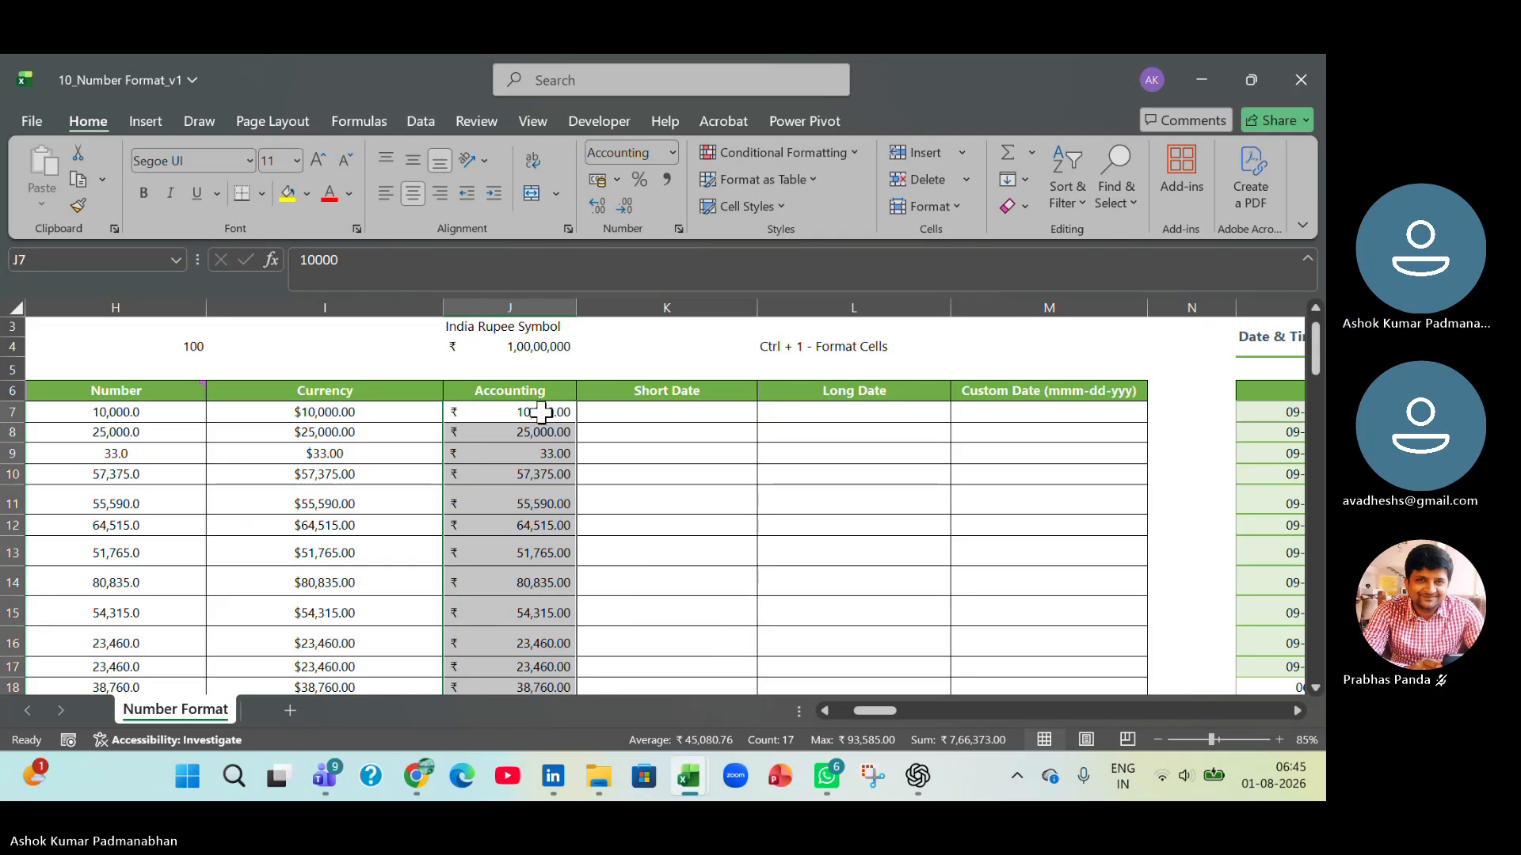
Change the Accounting format's symbol for J7:J23 to $ English (United States).
{"action": "left_click", "coordinate": [679, 230]}
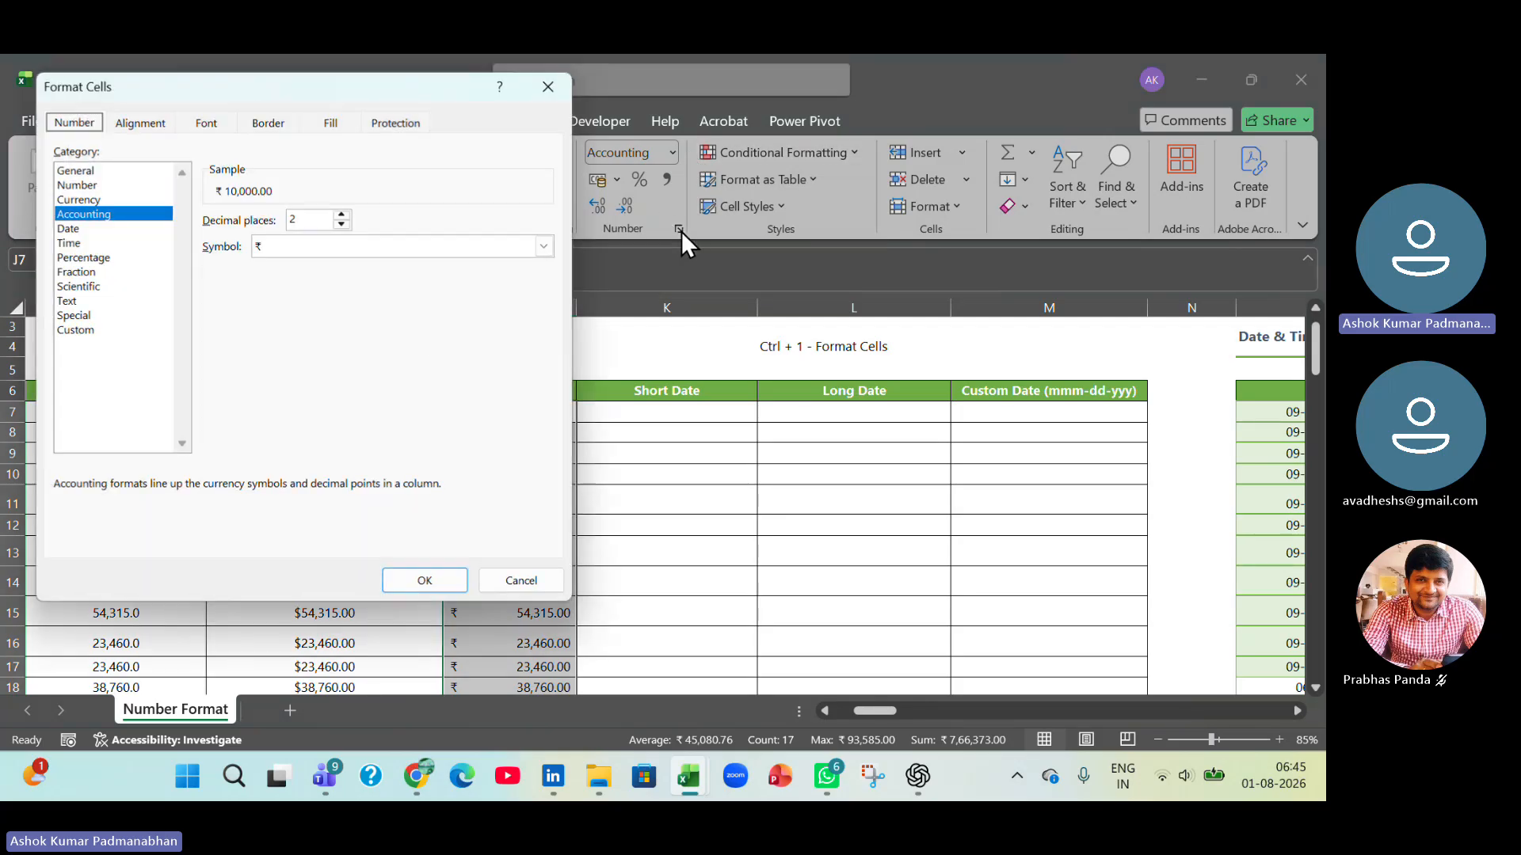
{"action": "left_click", "coordinate": [304, 247]}
{"action": "scroll", "coordinate": [354, 463], "scroll_direction": "down", "scroll_amount": 2}
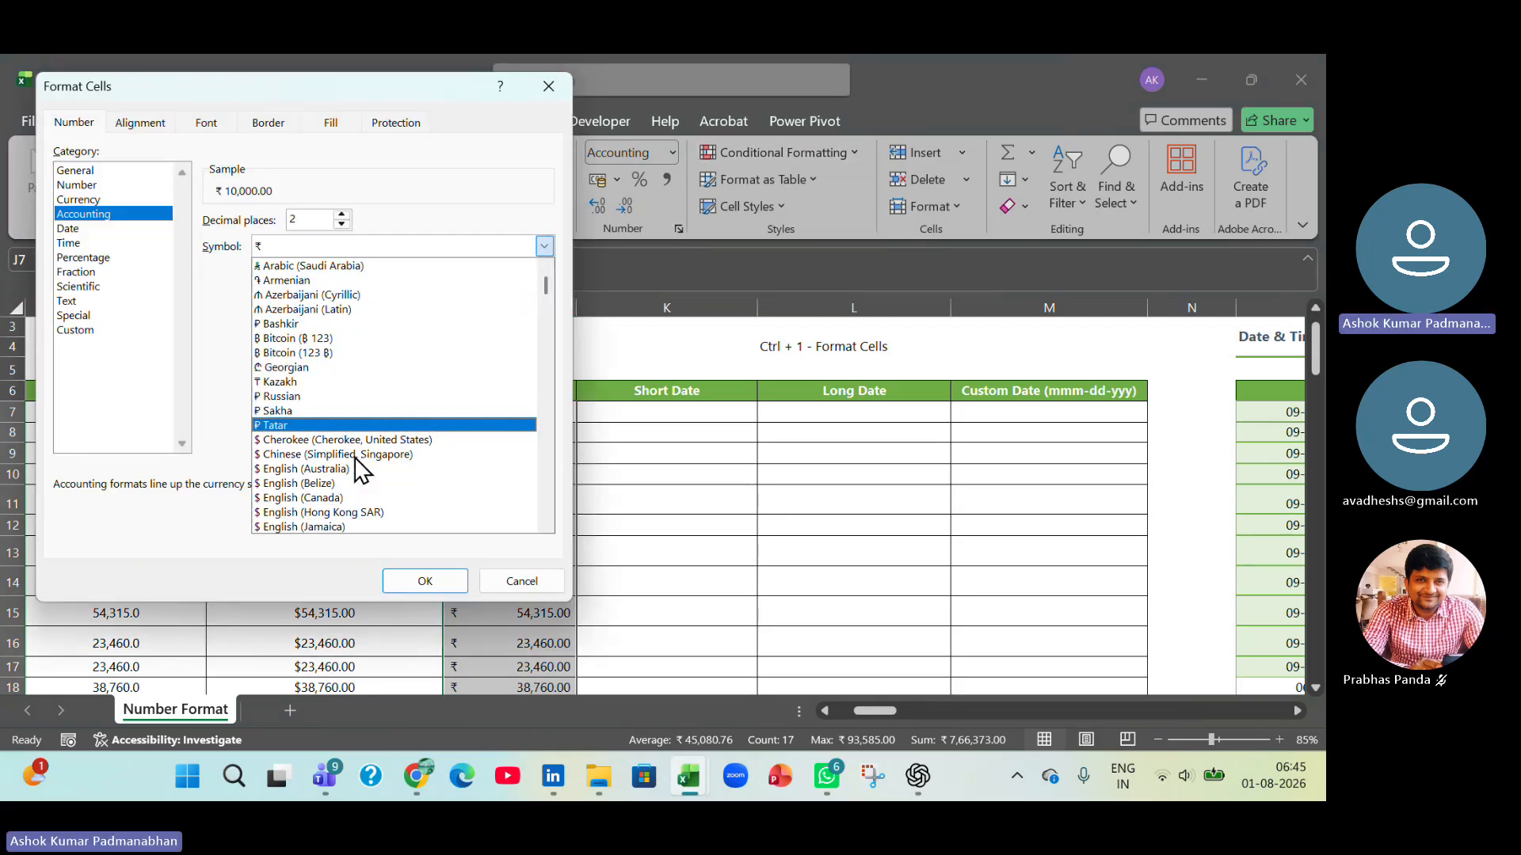
{"action": "scroll", "coordinate": [354, 467], "scroll_direction": "down", "scroll_amount": 1}
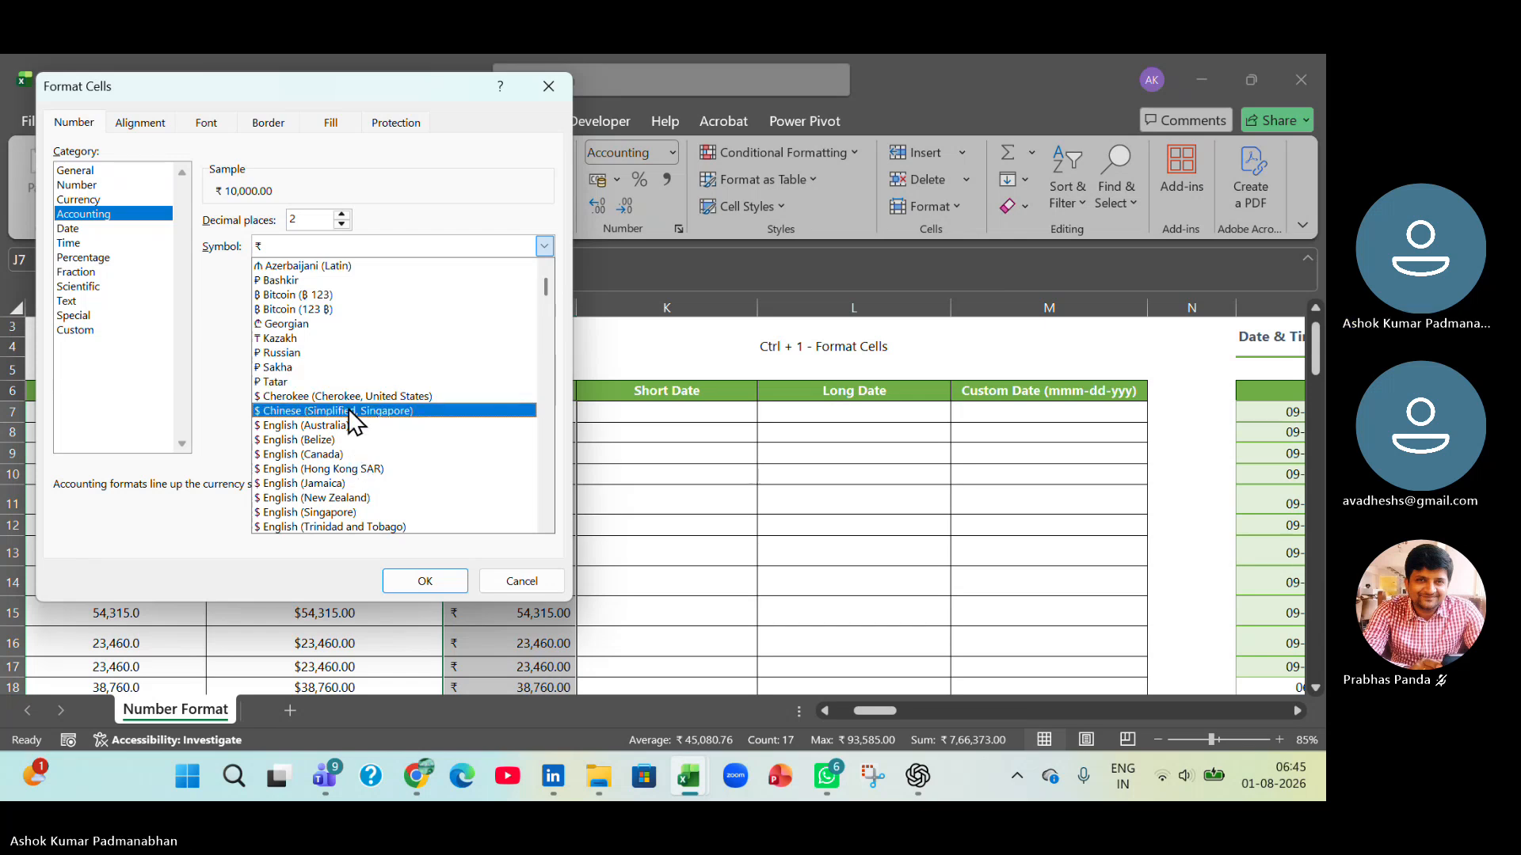
{"action": "scroll", "coordinate": [400, 507], "scroll_direction": "down", "scroll_amount": 2}
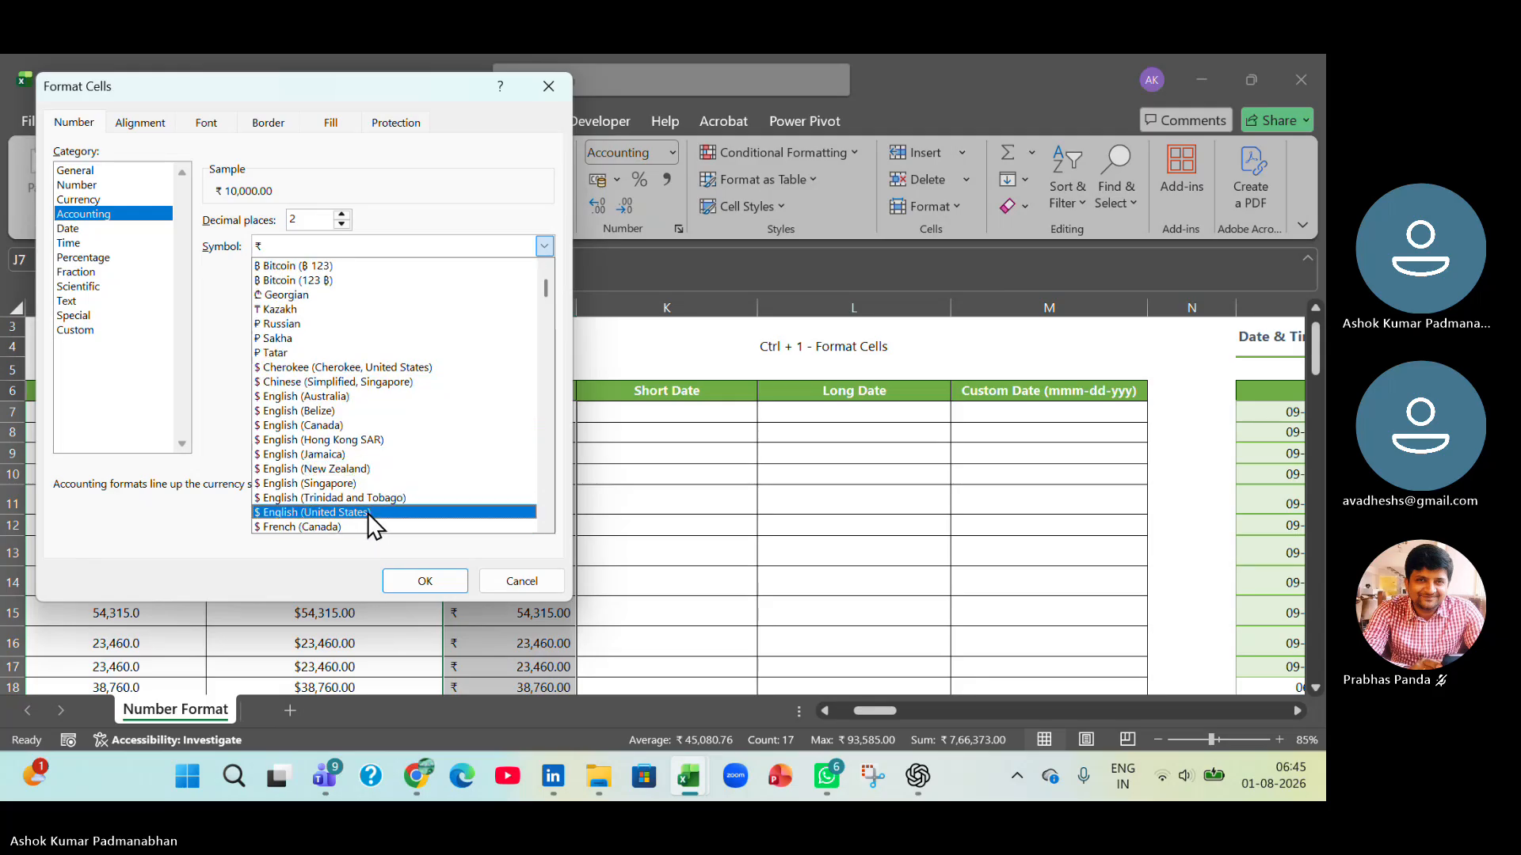
{"action": "left_click", "coordinate": [374, 514]}
{"action": "left_click", "coordinate": [440, 590]}
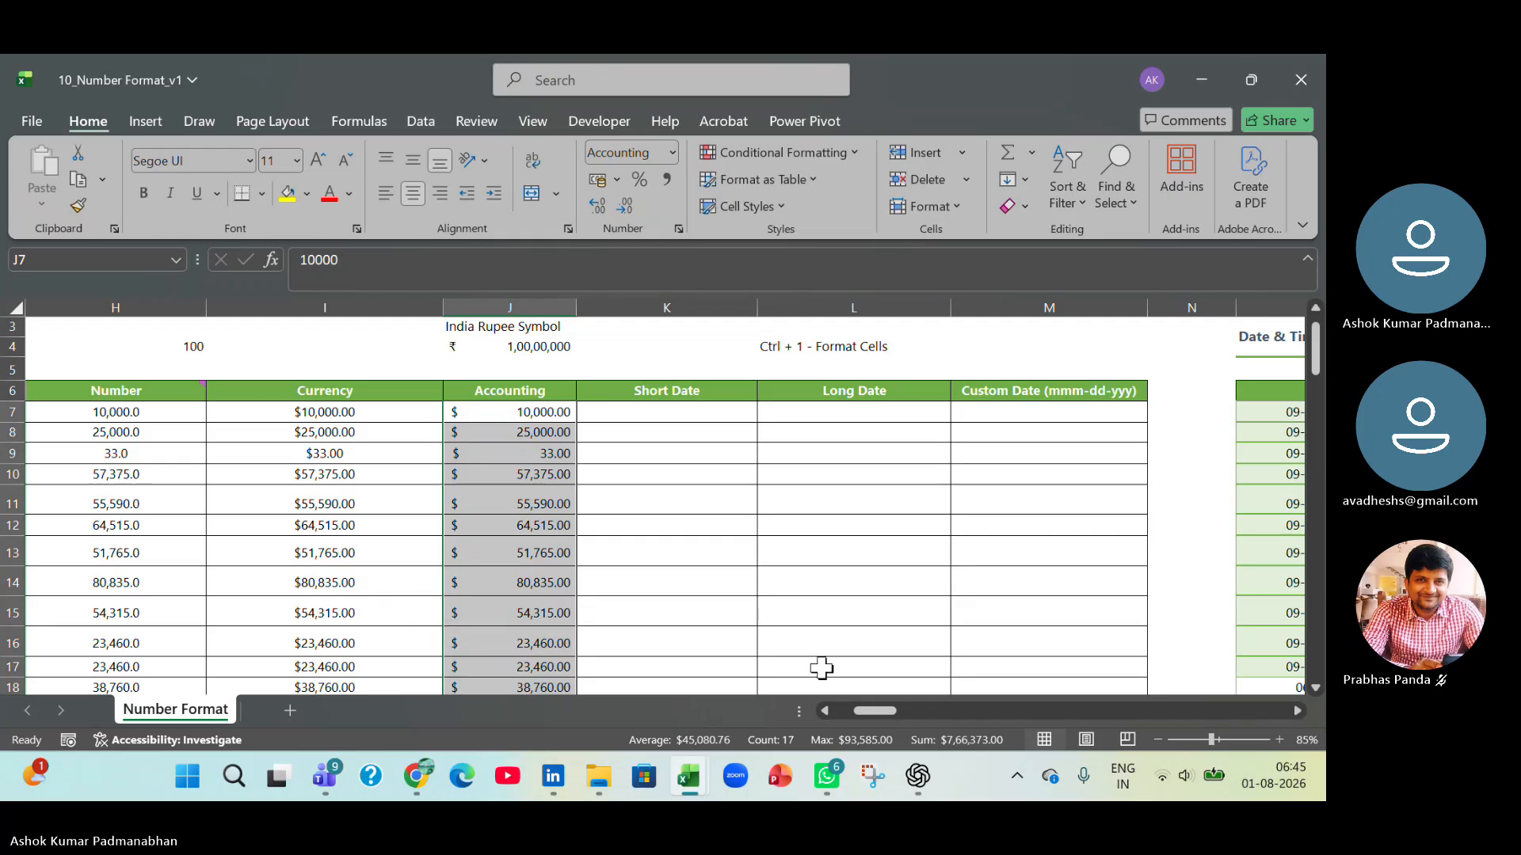
Copy the General column values from G7:G23 into the Short Date column starting at K7.
{"action": "left_click_drag", "start_coordinate": [879, 713], "coordinate": [865, 711]}
{"action": "left_click", "coordinate": [571, 409]}
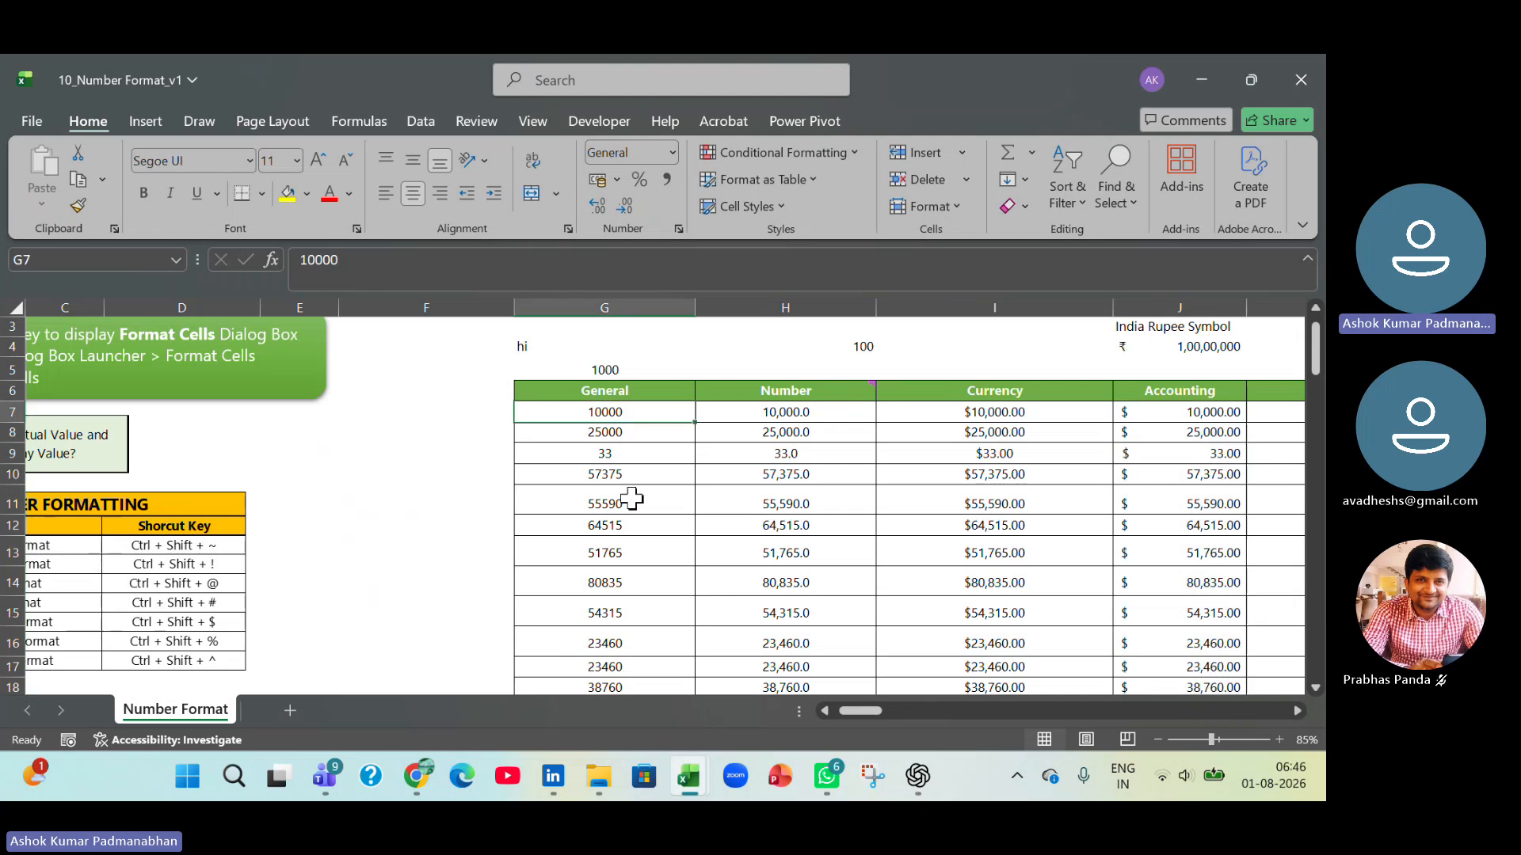
{"action": "key", "text": "ctrl+c"}
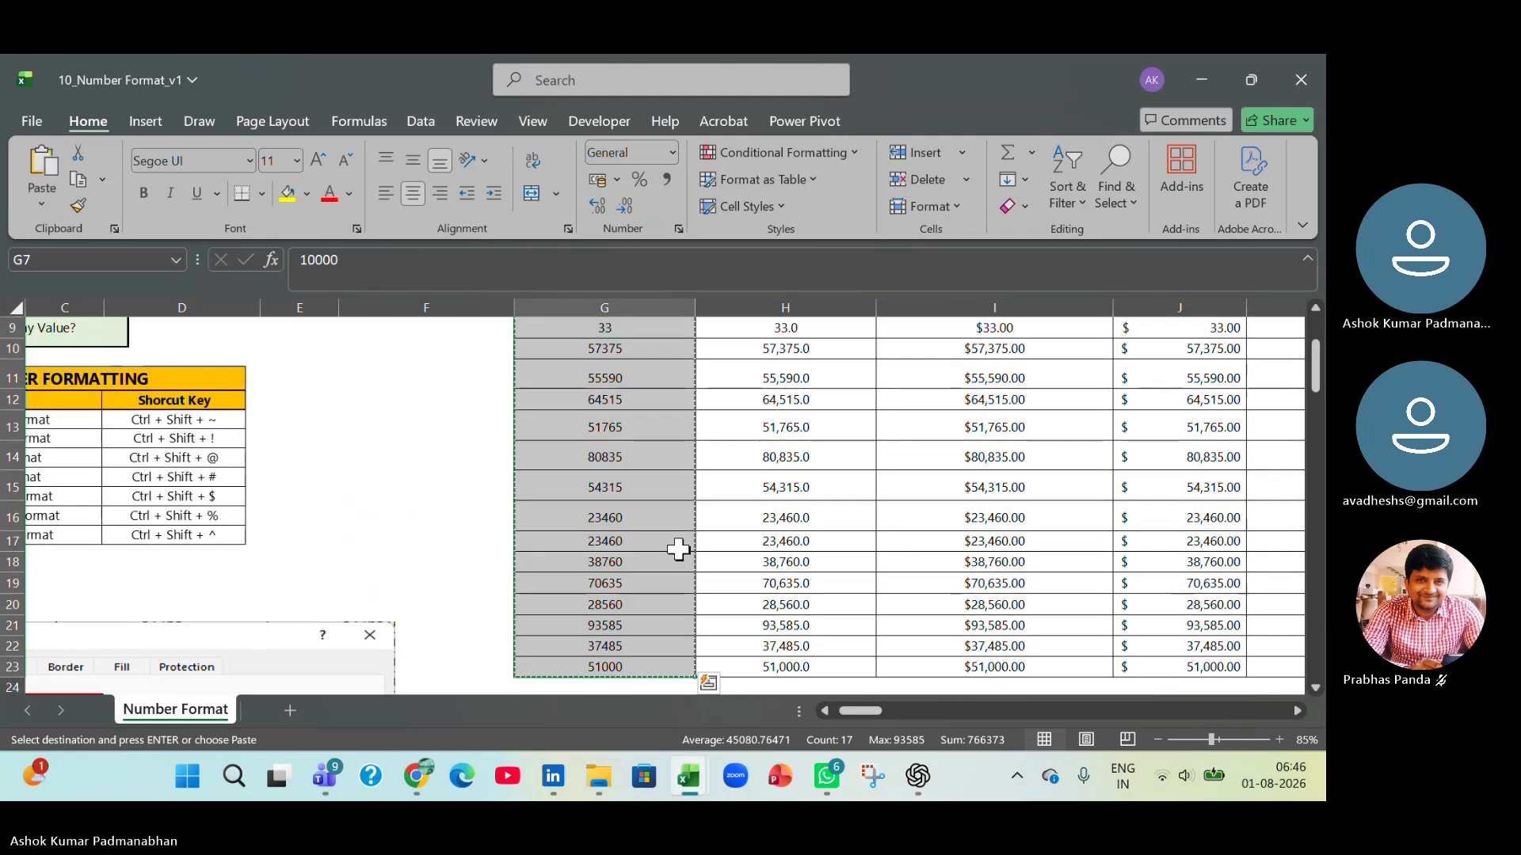
{"action": "left_click_drag", "start_coordinate": [864, 707], "coordinate": [877, 701]}
{"action": "scroll", "coordinate": [859, 663], "scroll_direction": "up", "scroll_amount": 3}
{"action": "left_click", "coordinate": [848, 478]}
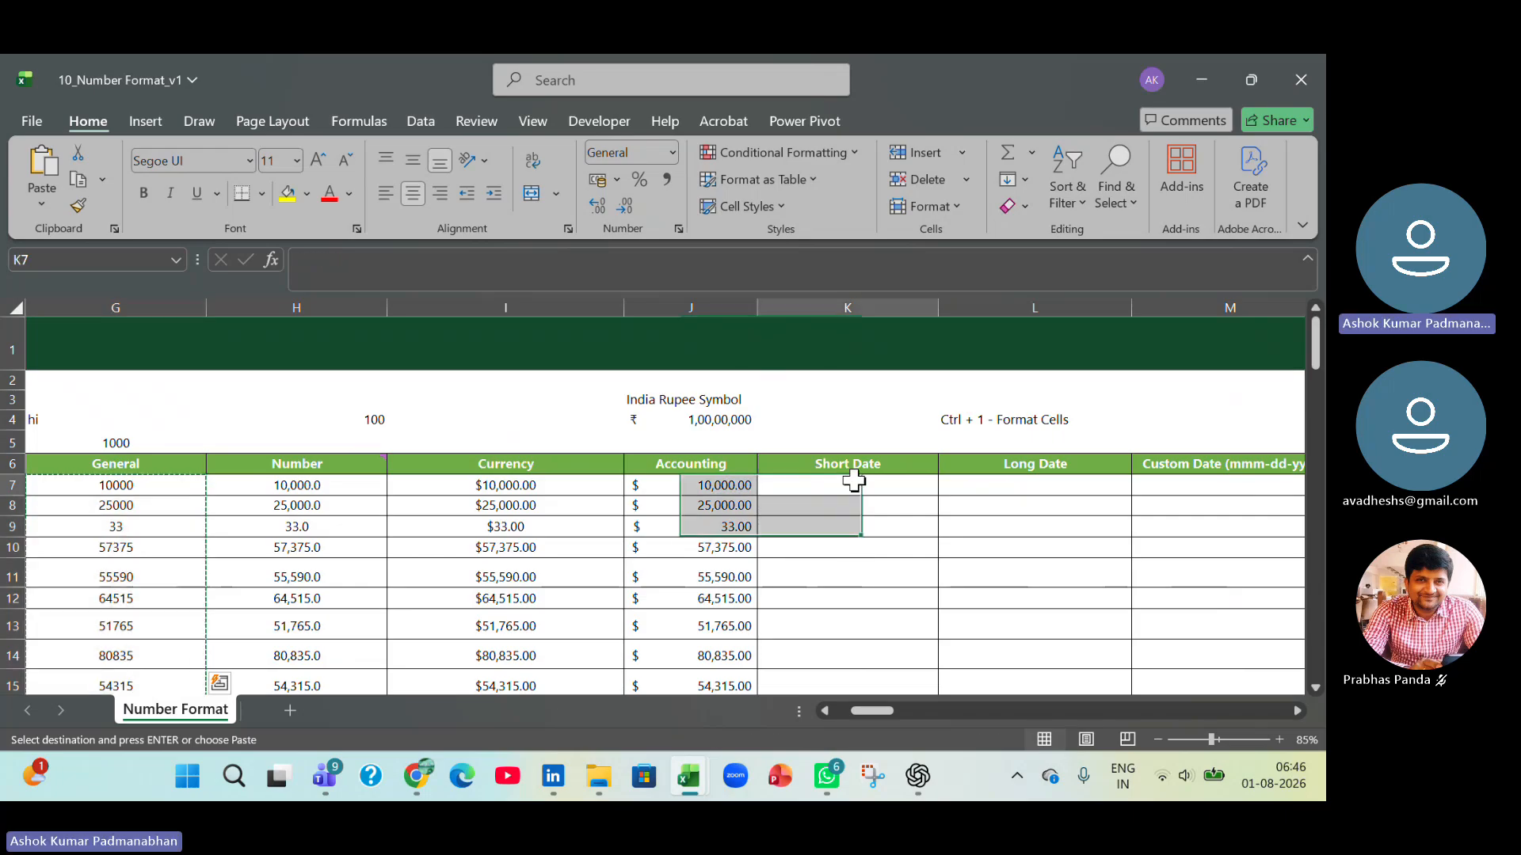
{"action": "key", "text": "ctrl+v"}
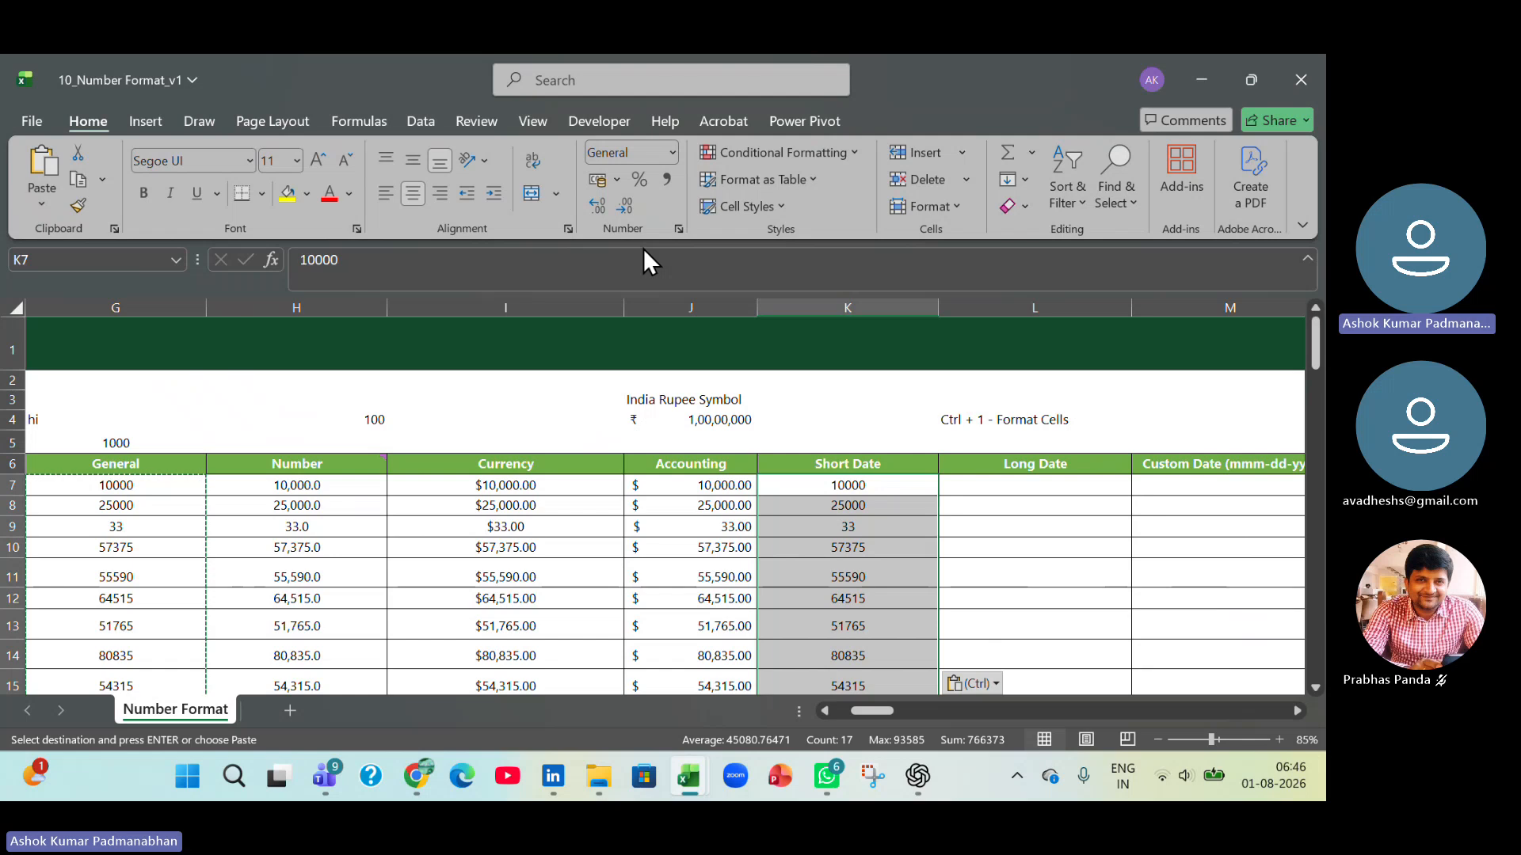
Format K7:K23 as Date with the short type *14-03-2012 and the English (India) locale.
{"action": "key", "text": "ctrl+1"}
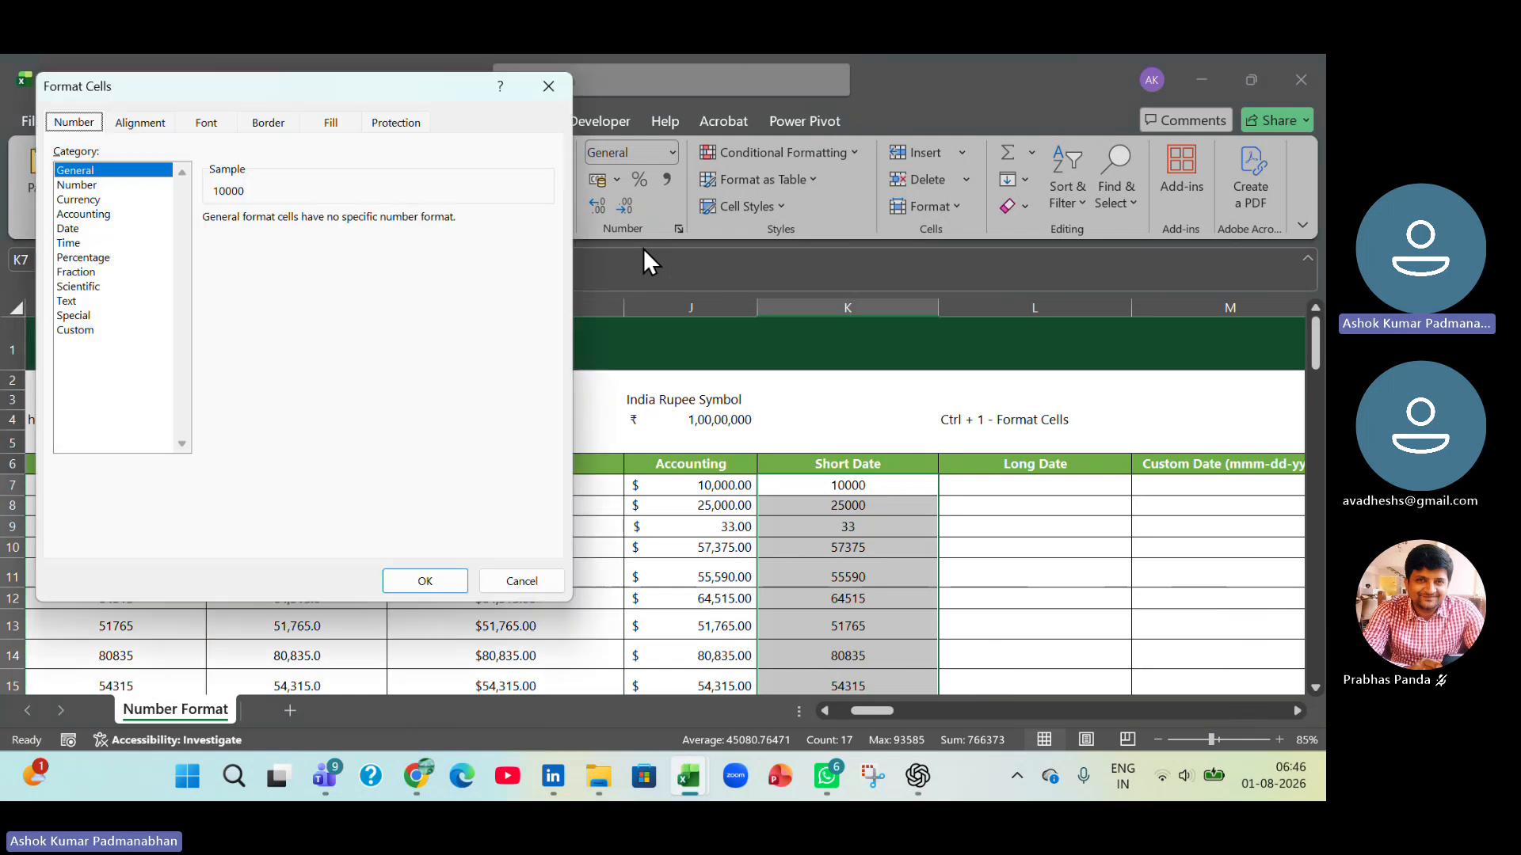
{"action": "left_click", "coordinate": [70, 229]}
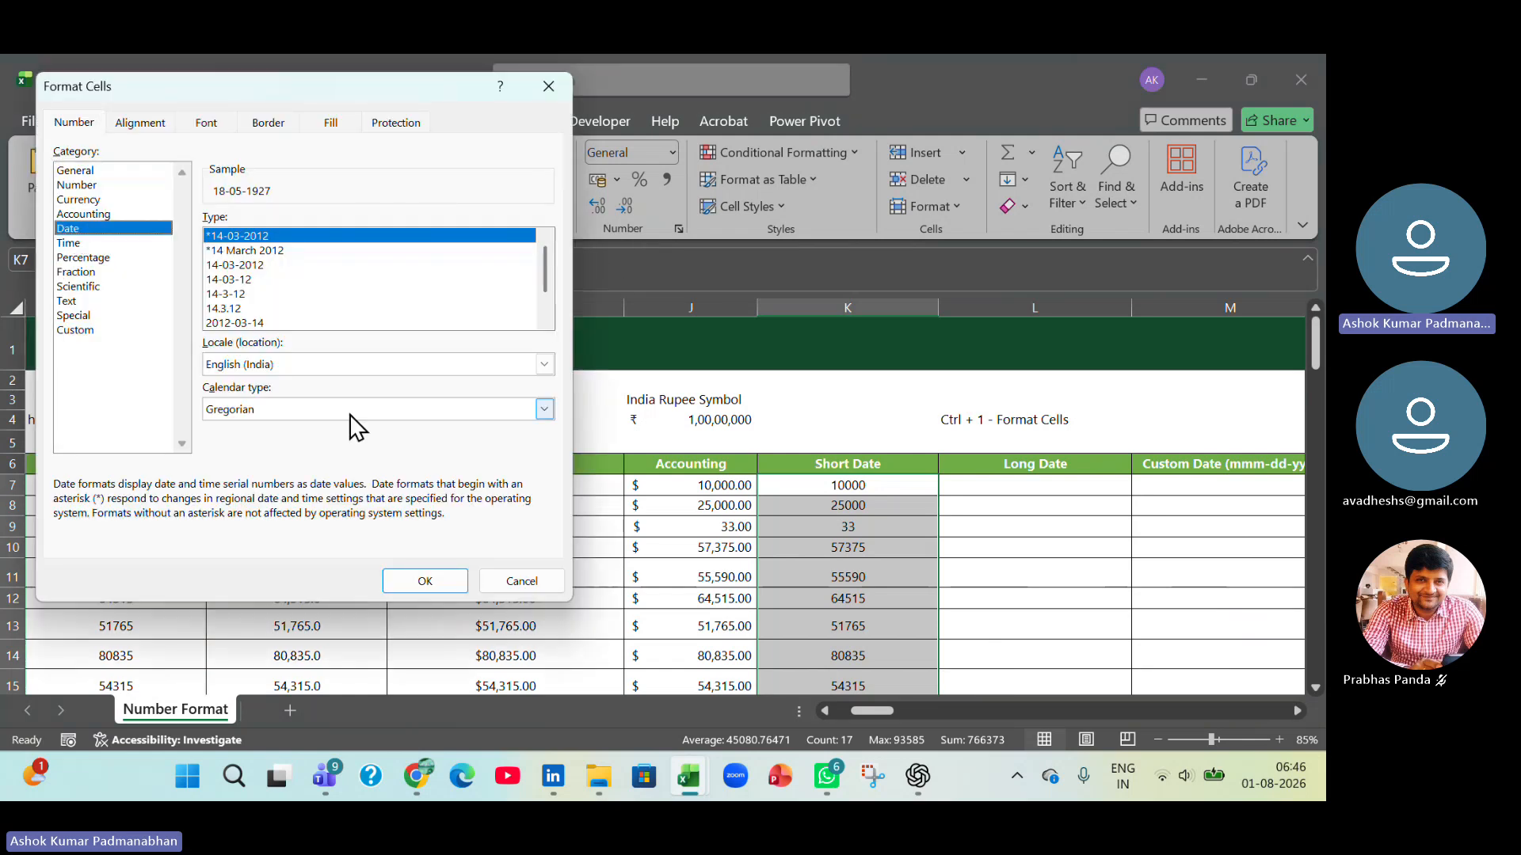
{"action": "left_click", "coordinate": [414, 582]}
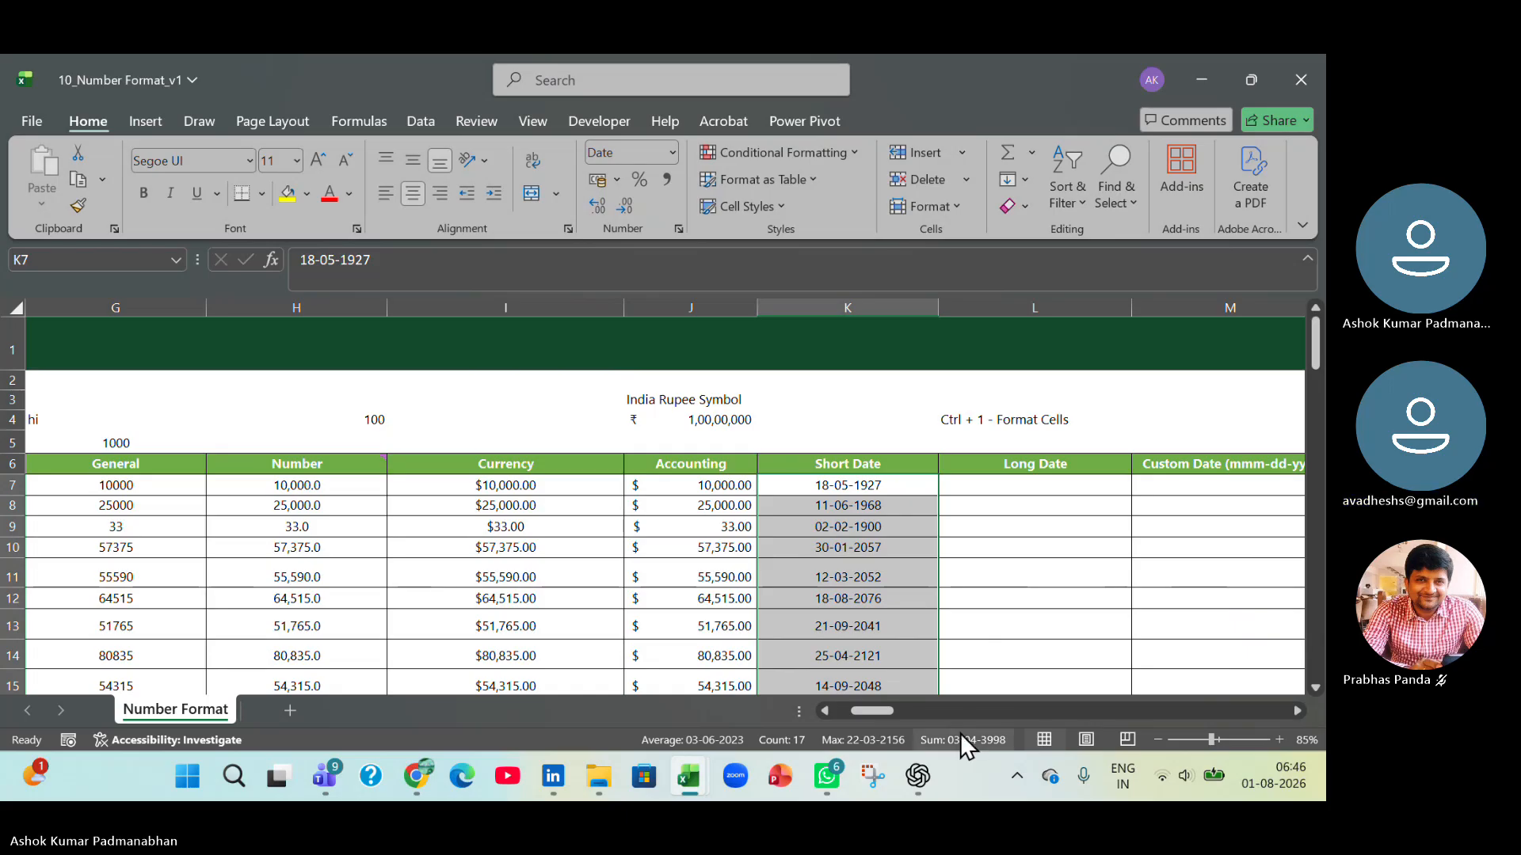
{"action": "left_click", "coordinate": [1297, 711]}
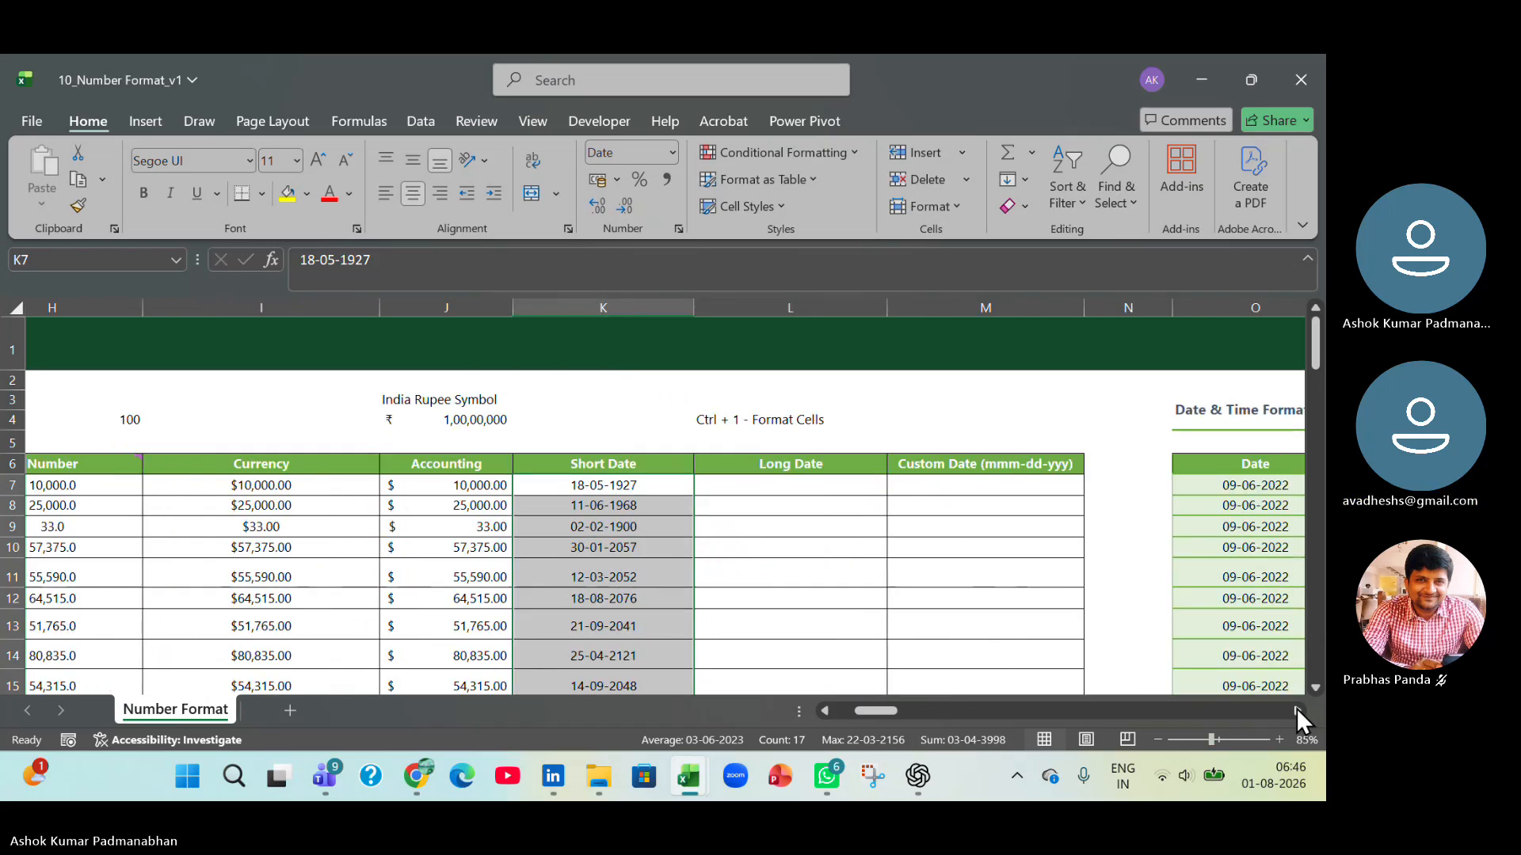
{"action": "left_click", "coordinate": [1296, 708]}
{"action": "left_click", "coordinate": [1296, 708]}
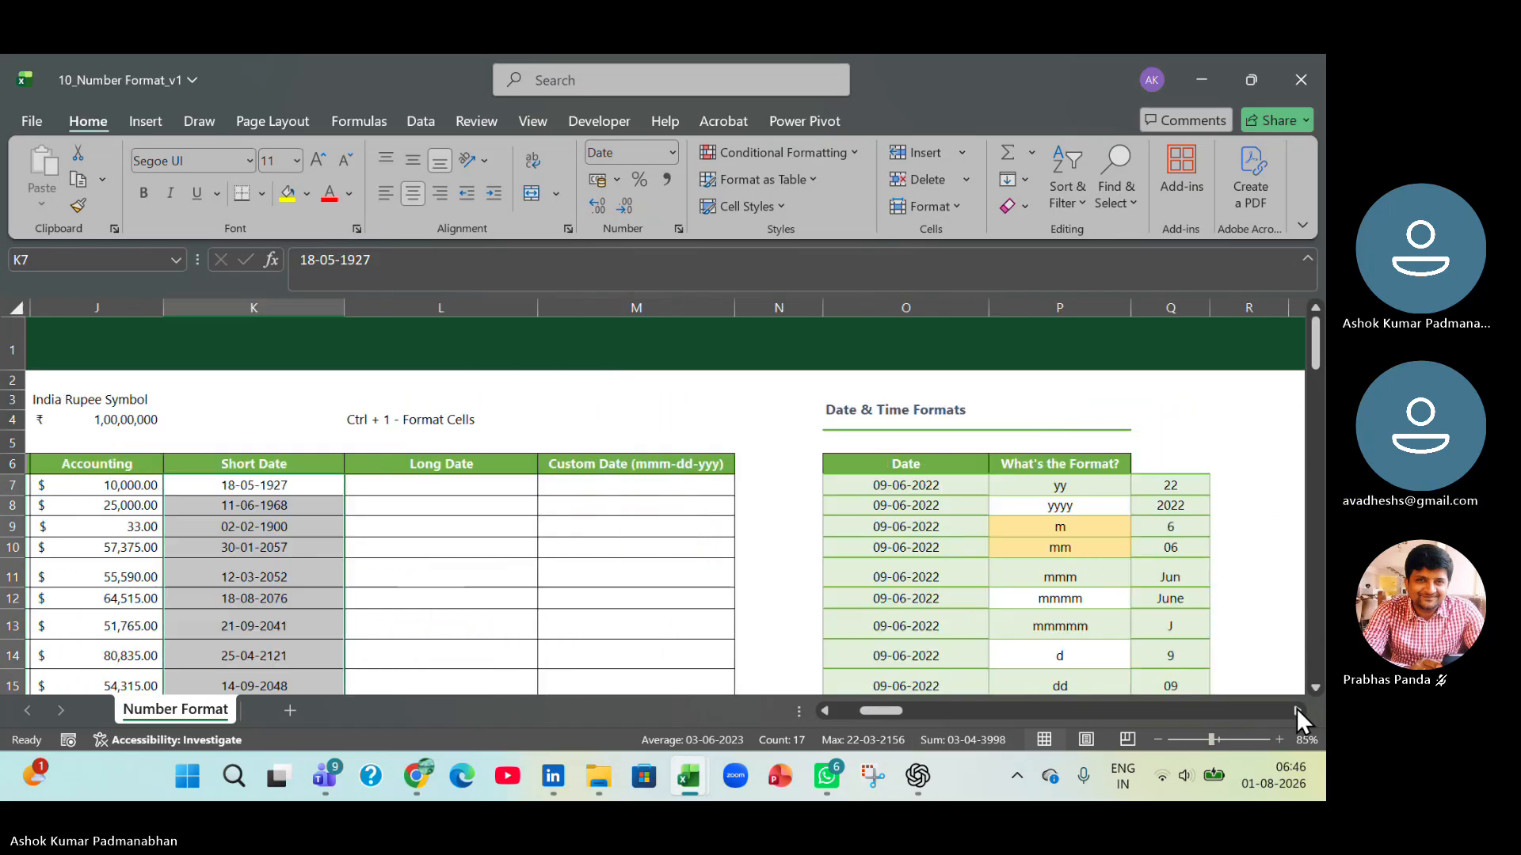
{"action": "left_click", "coordinate": [824, 708]}
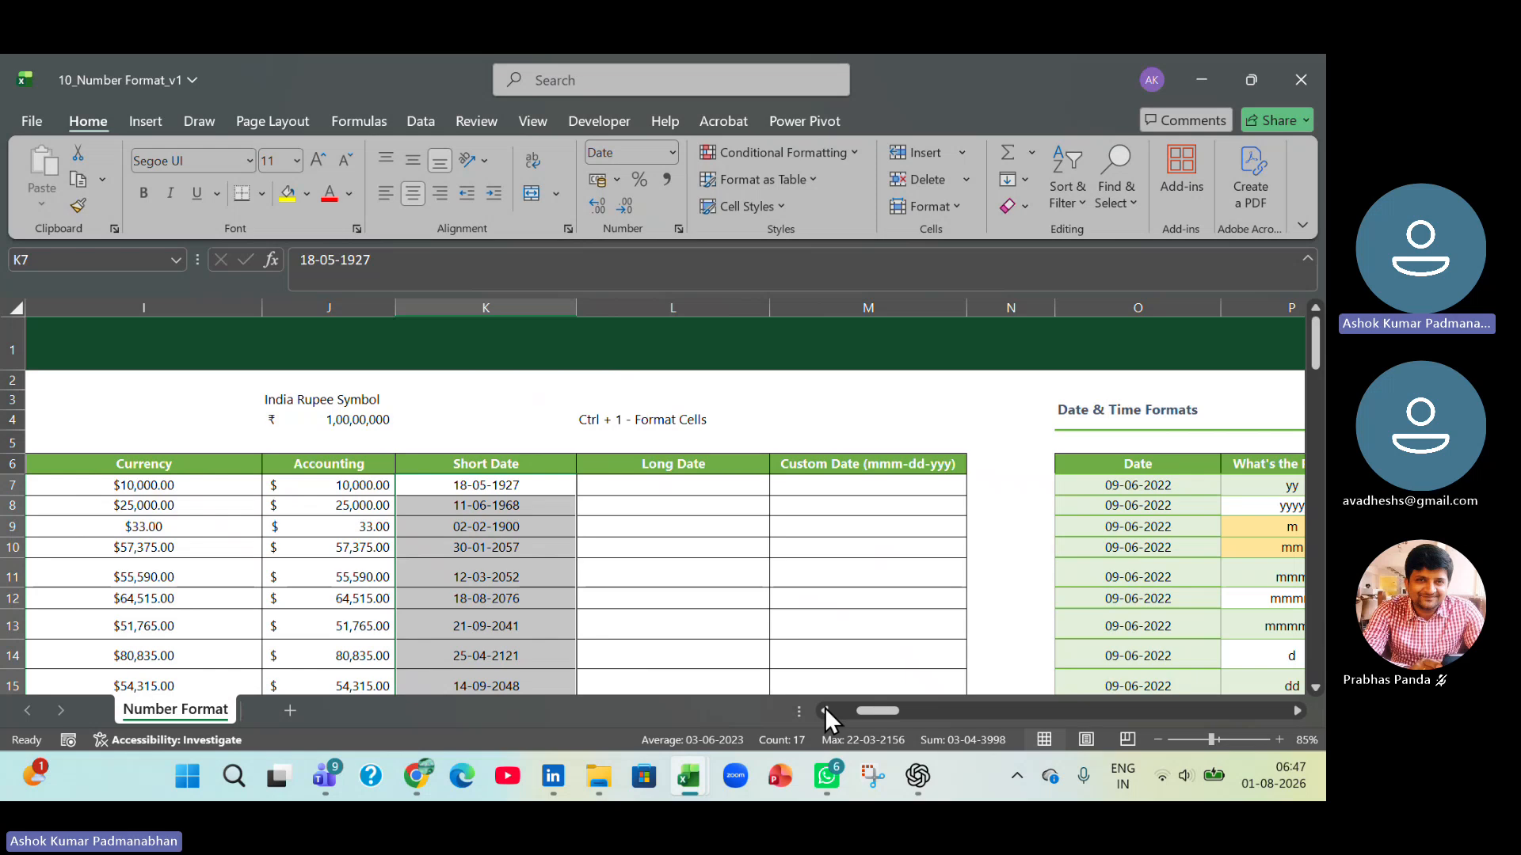
Copy the General column values from G7:G23 into the Long Date column starting at L7.
{"action": "left_click", "coordinate": [825, 710]}
{"action": "left_click", "coordinate": [824, 709]}
{"action": "left_click", "coordinate": [824, 709]}
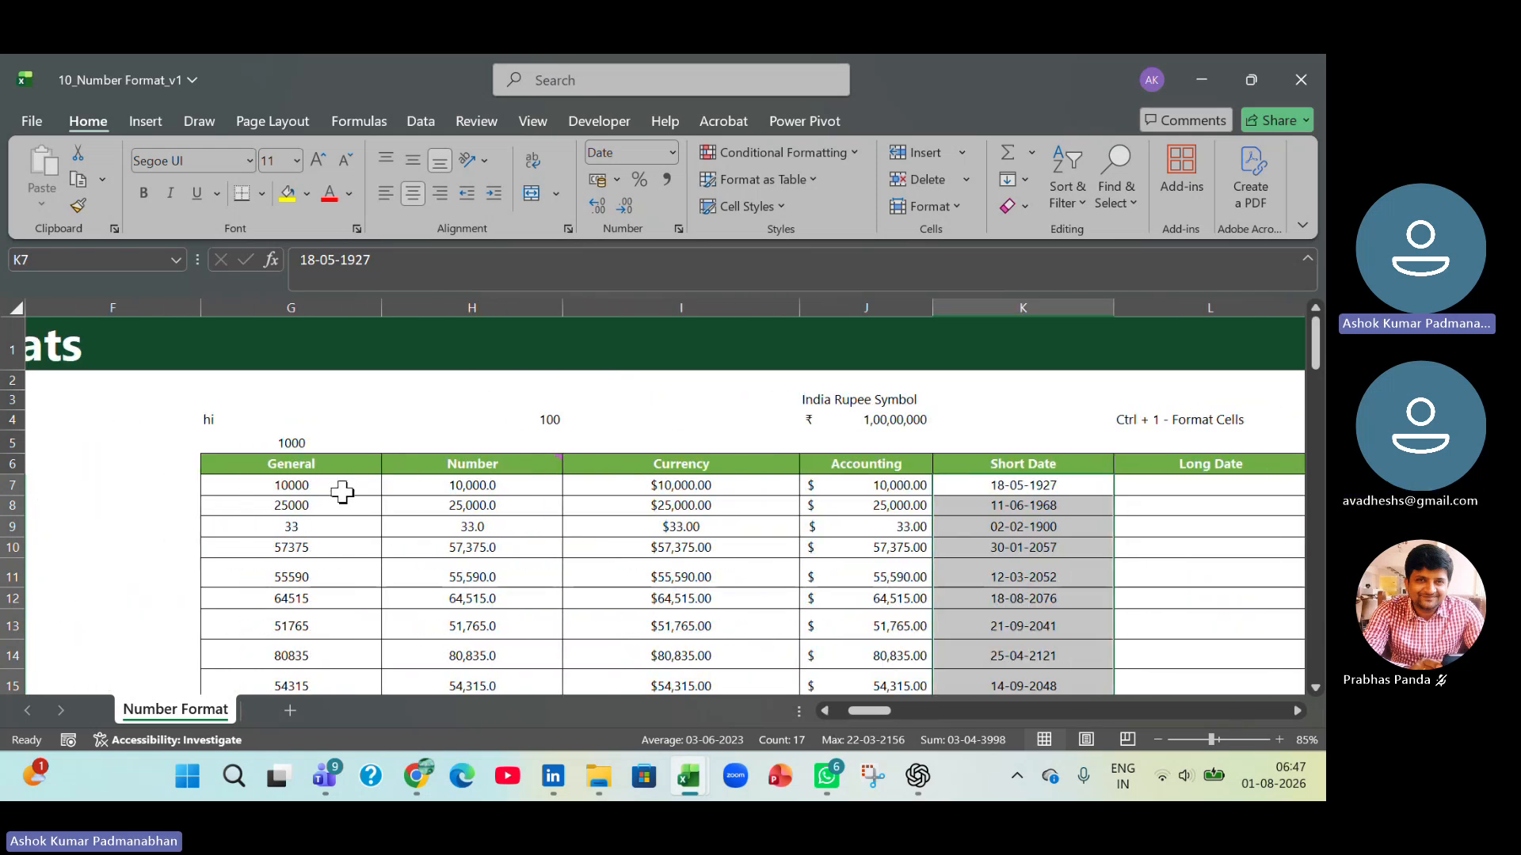
{"action": "mouse_move", "coordinate": [343, 490]}
{"action": "left_mouse_down"}
{"action": "mouse_move", "coordinate": [343, 504]}
{"action": "mouse_move", "coordinate": [339, 492]}
{"action": "left_mouse_up"}
{"action": "key", "text": "ctrl+c"}
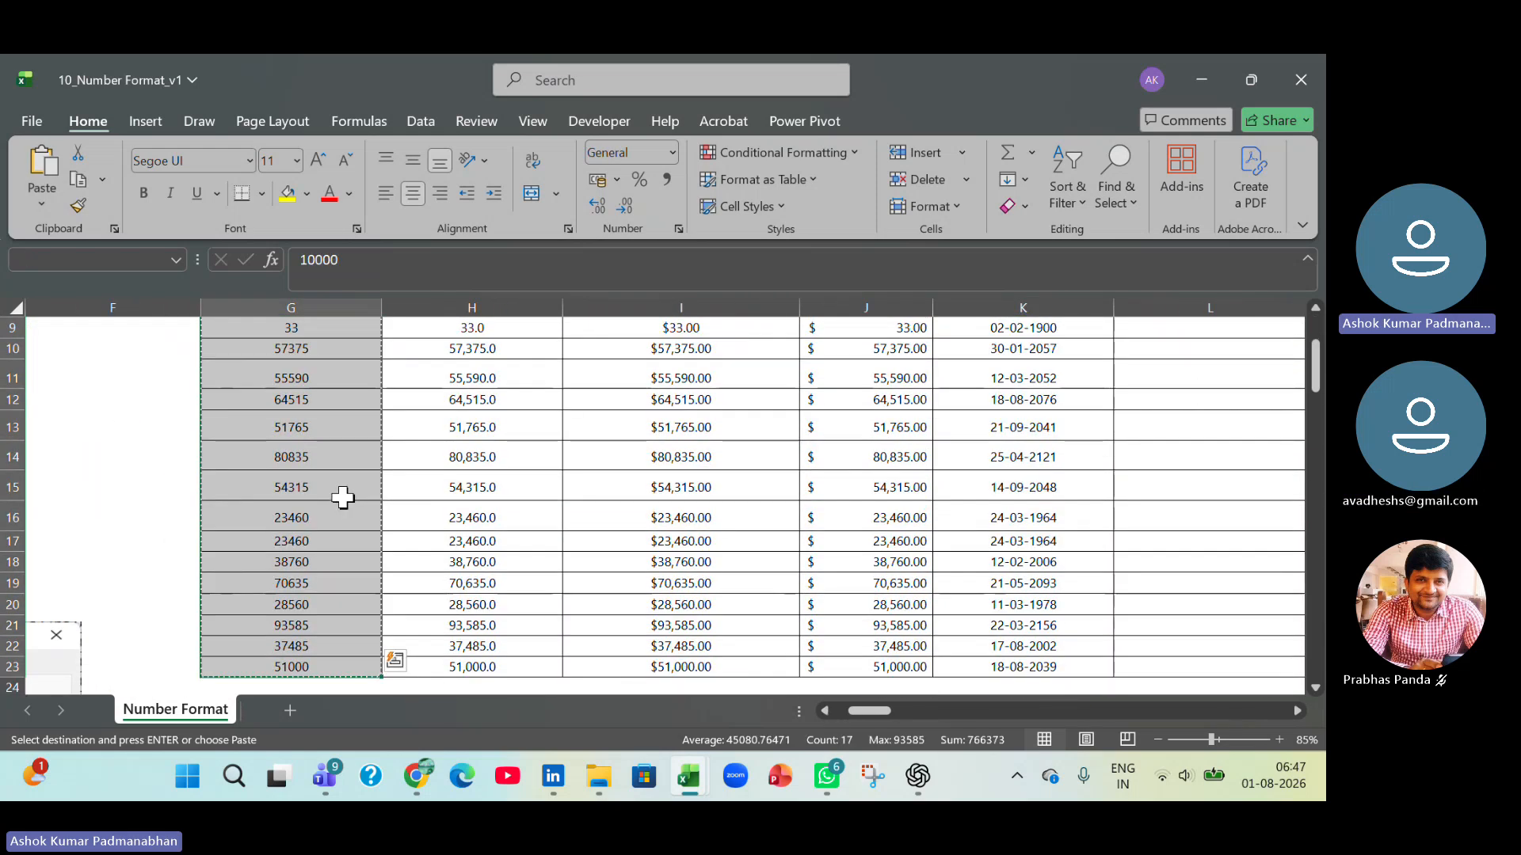
{"action": "left_click_drag", "start_coordinate": [867, 709], "coordinate": [870, 707]}
{"action": "scroll", "coordinate": [824, 635], "scroll_direction": "up", "scroll_amount": 3}
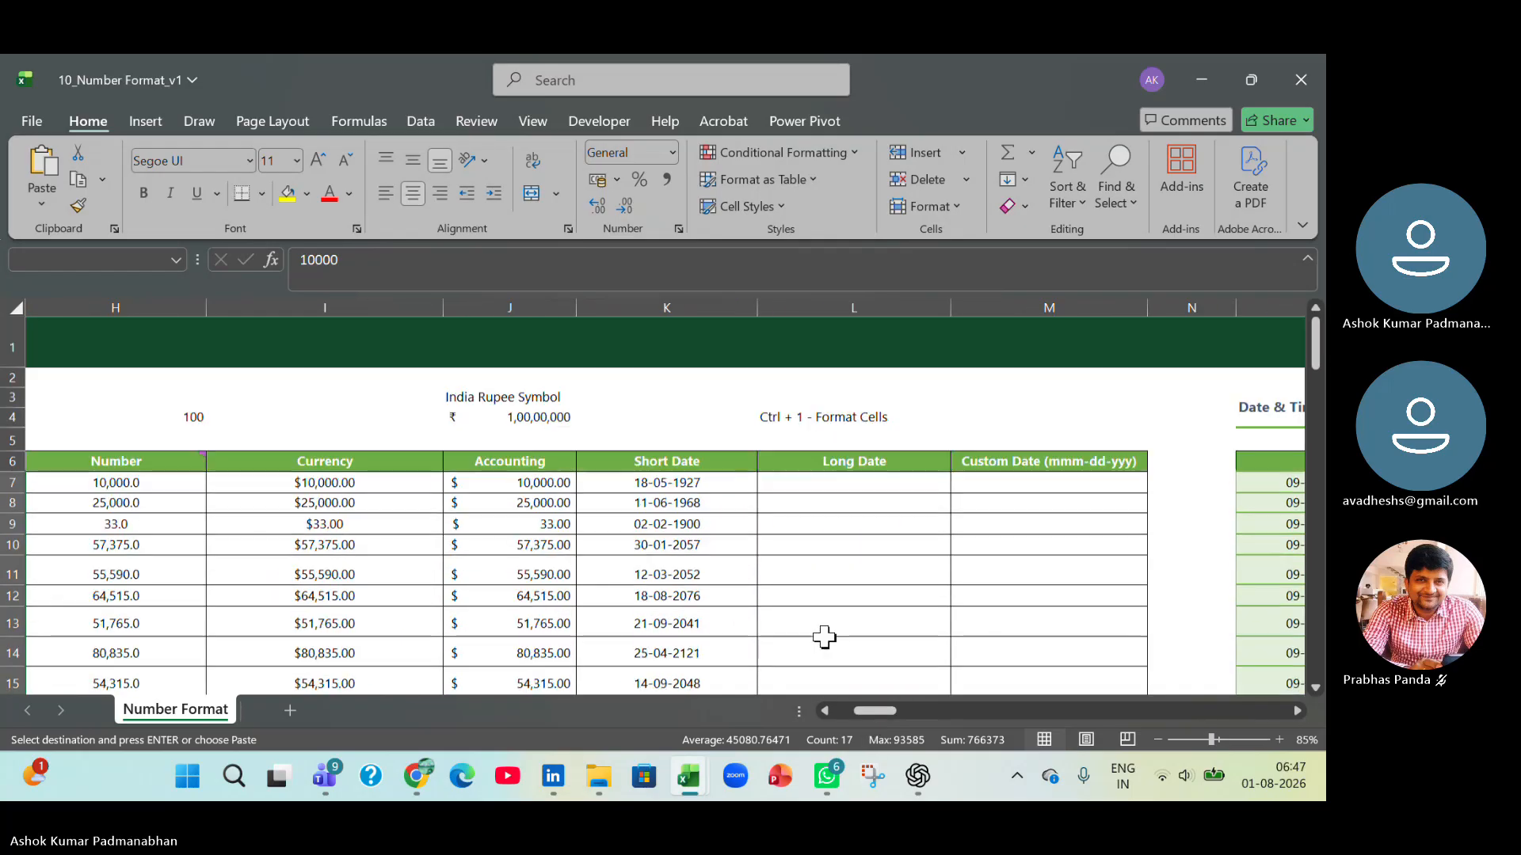
{"action": "left_click", "coordinate": [834, 485]}
{"action": "key", "text": "ctrl+v"}
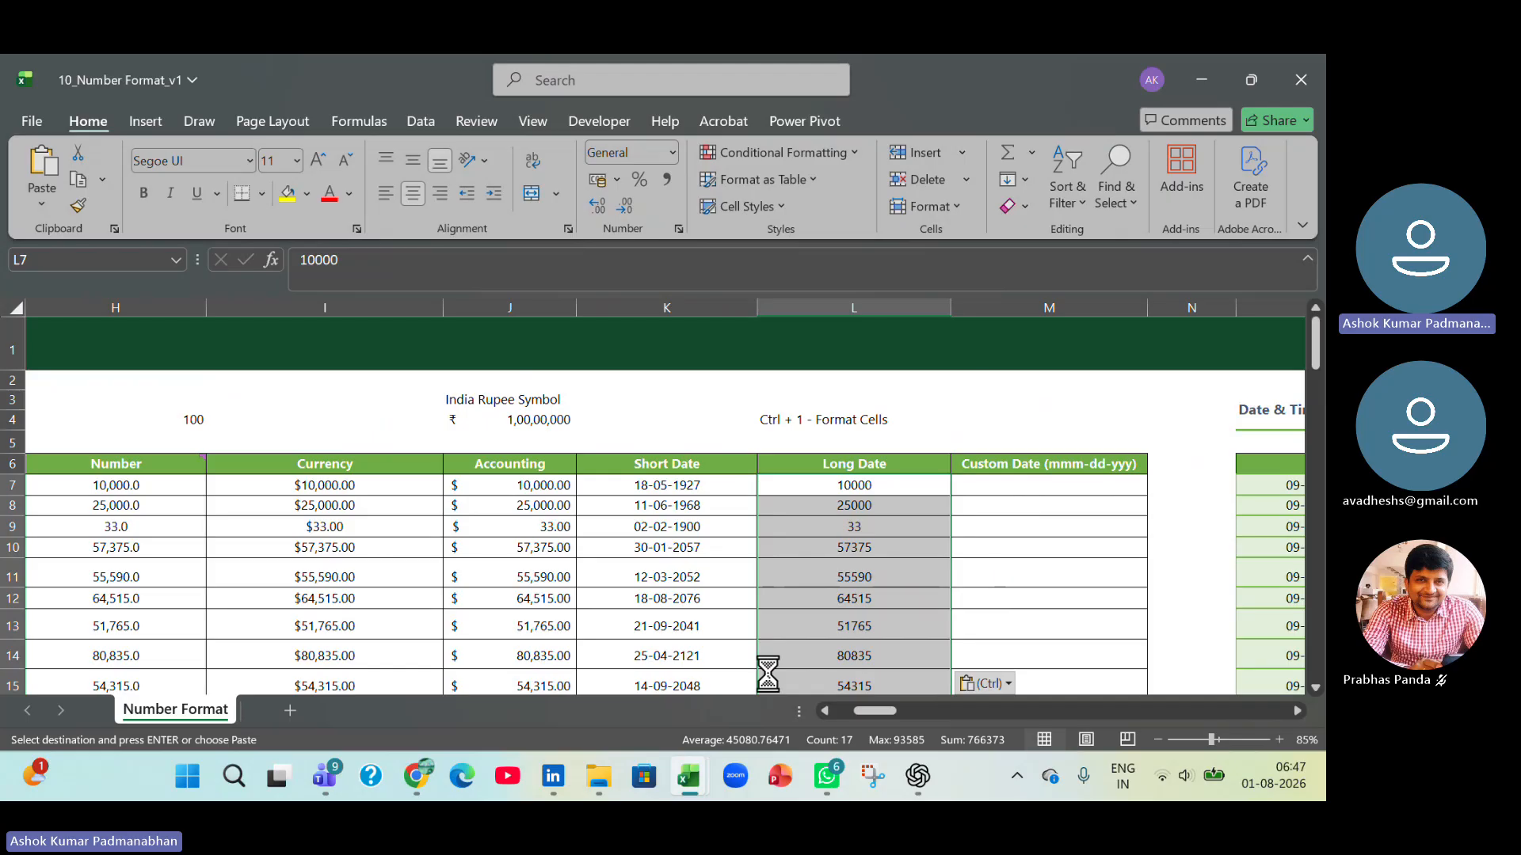
{"action": "key", "text": "ctrl+1"}
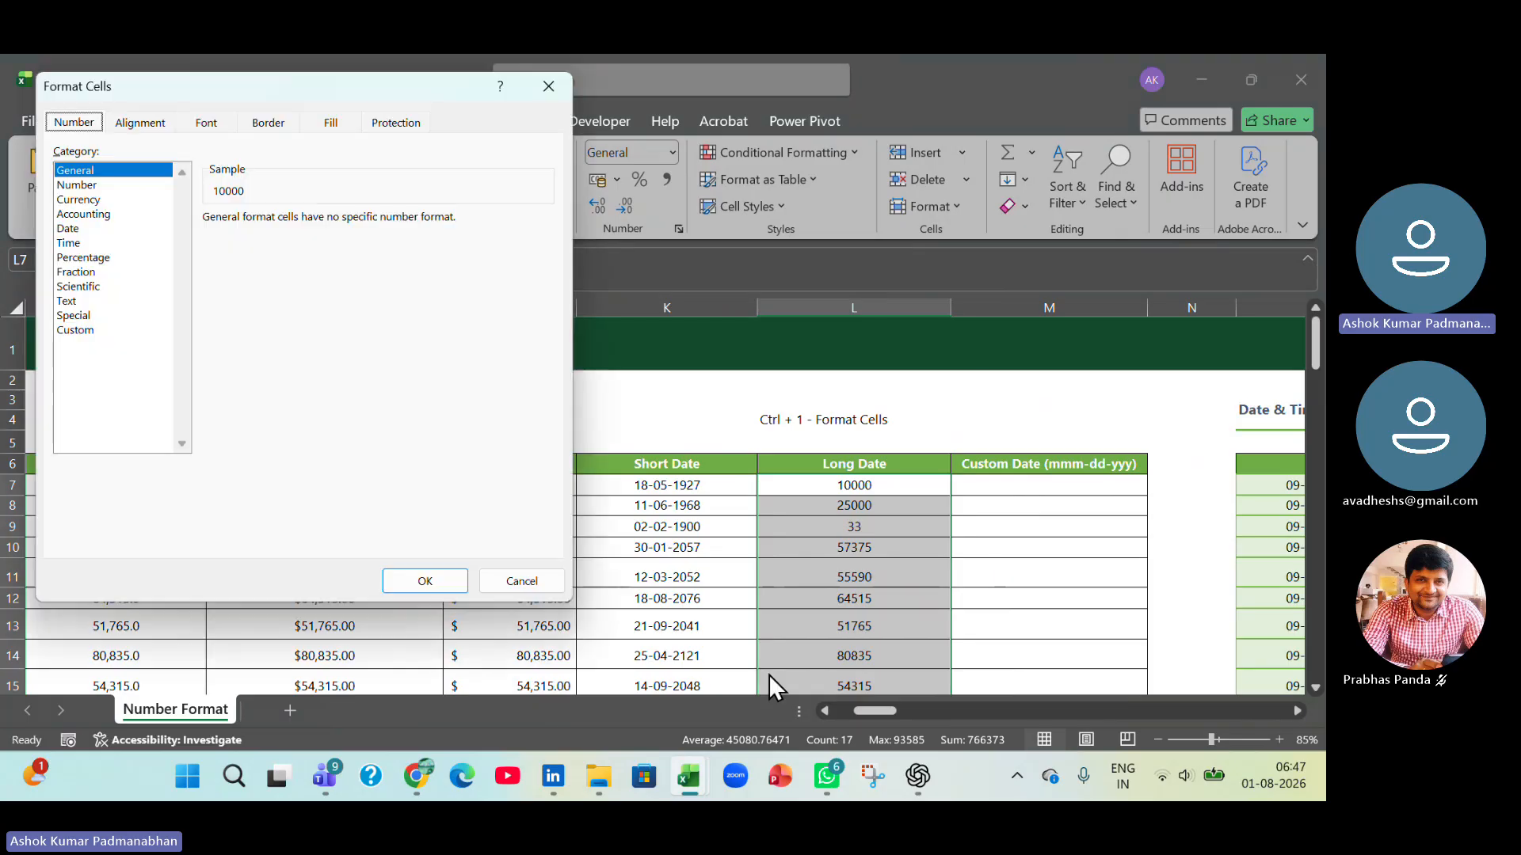
{"action": "left_click", "coordinate": [93, 230]}
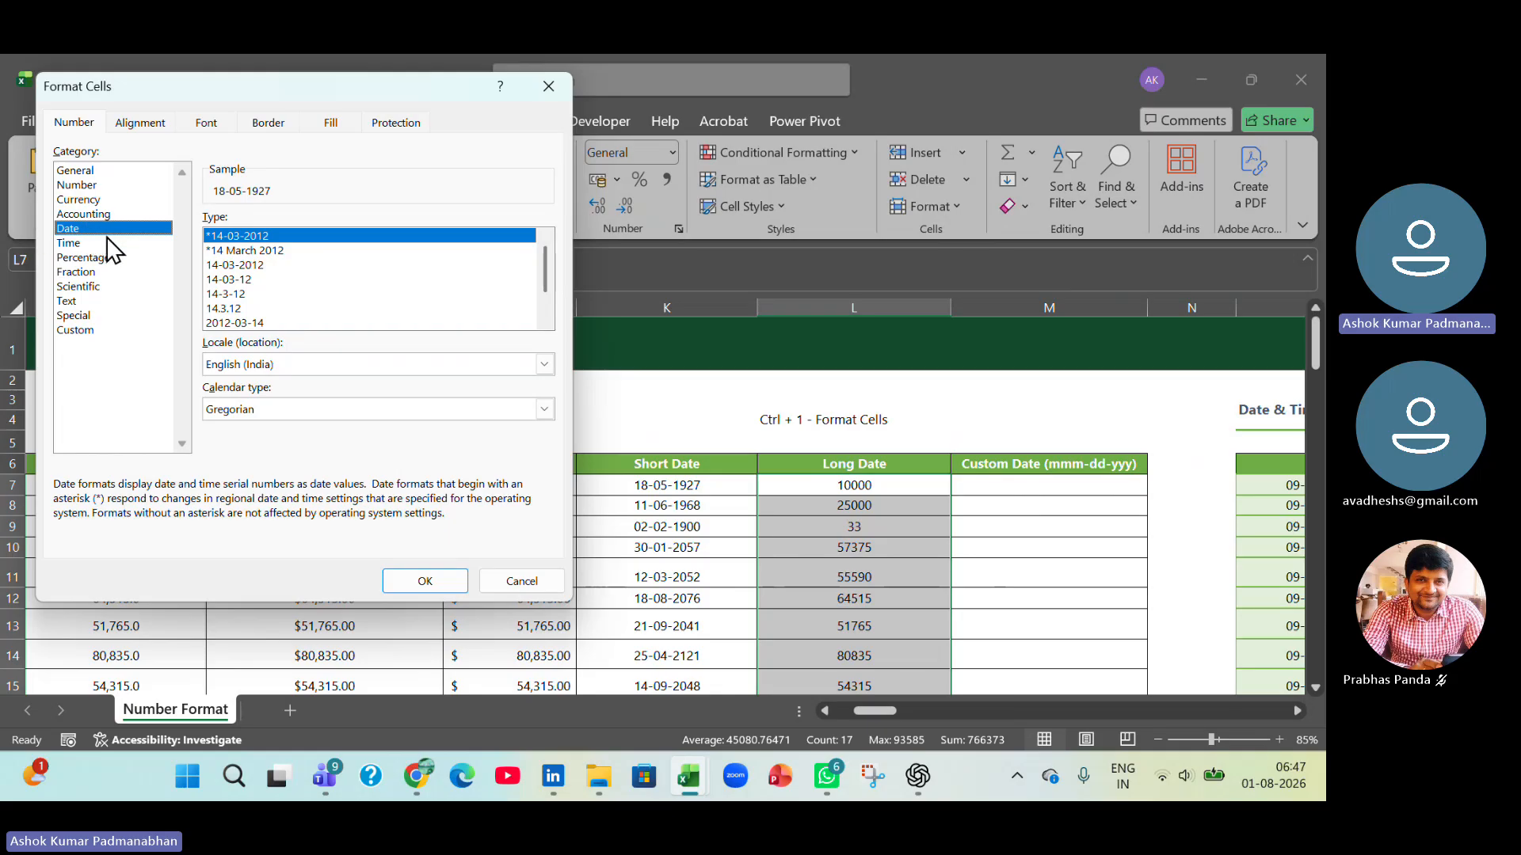
{"action": "left_click", "coordinate": [554, 582]}
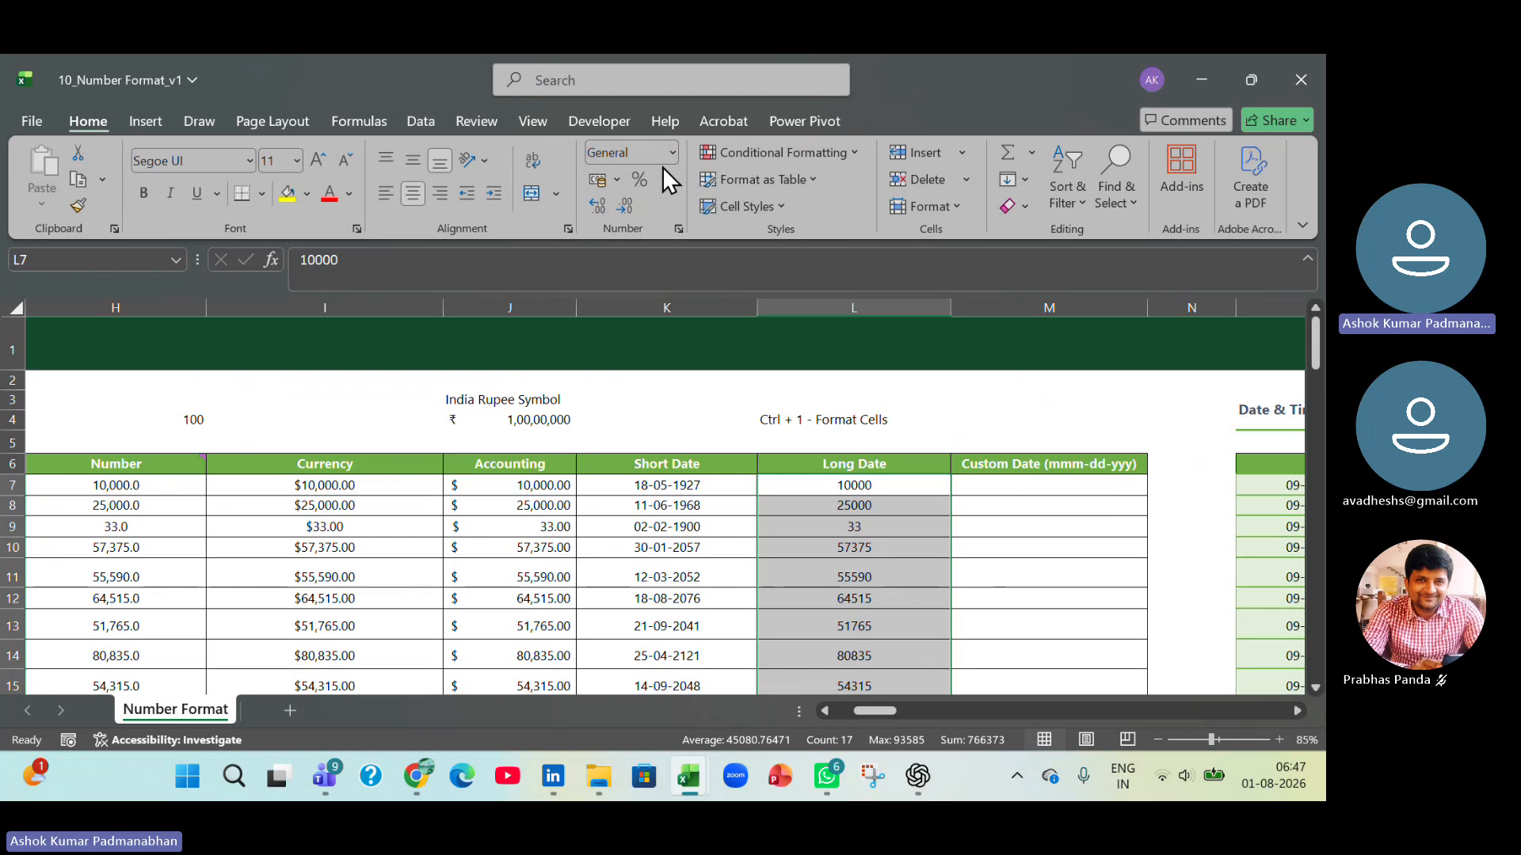
Apply the Long Date number format to L7:L23.
{"action": "left_click", "coordinate": [675, 151]}
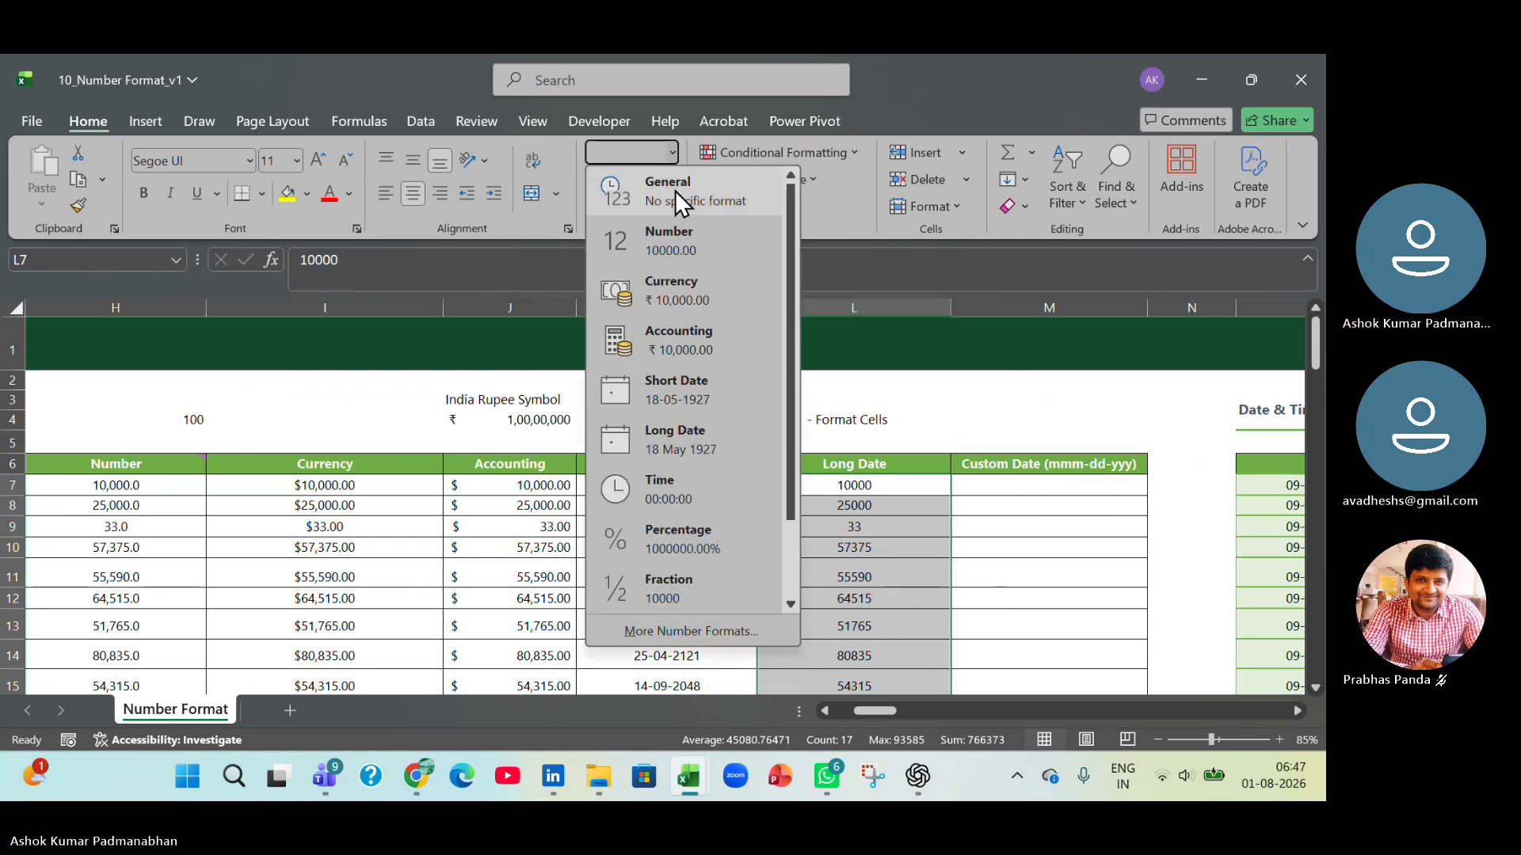
{"action": "left_click", "coordinate": [671, 445]}
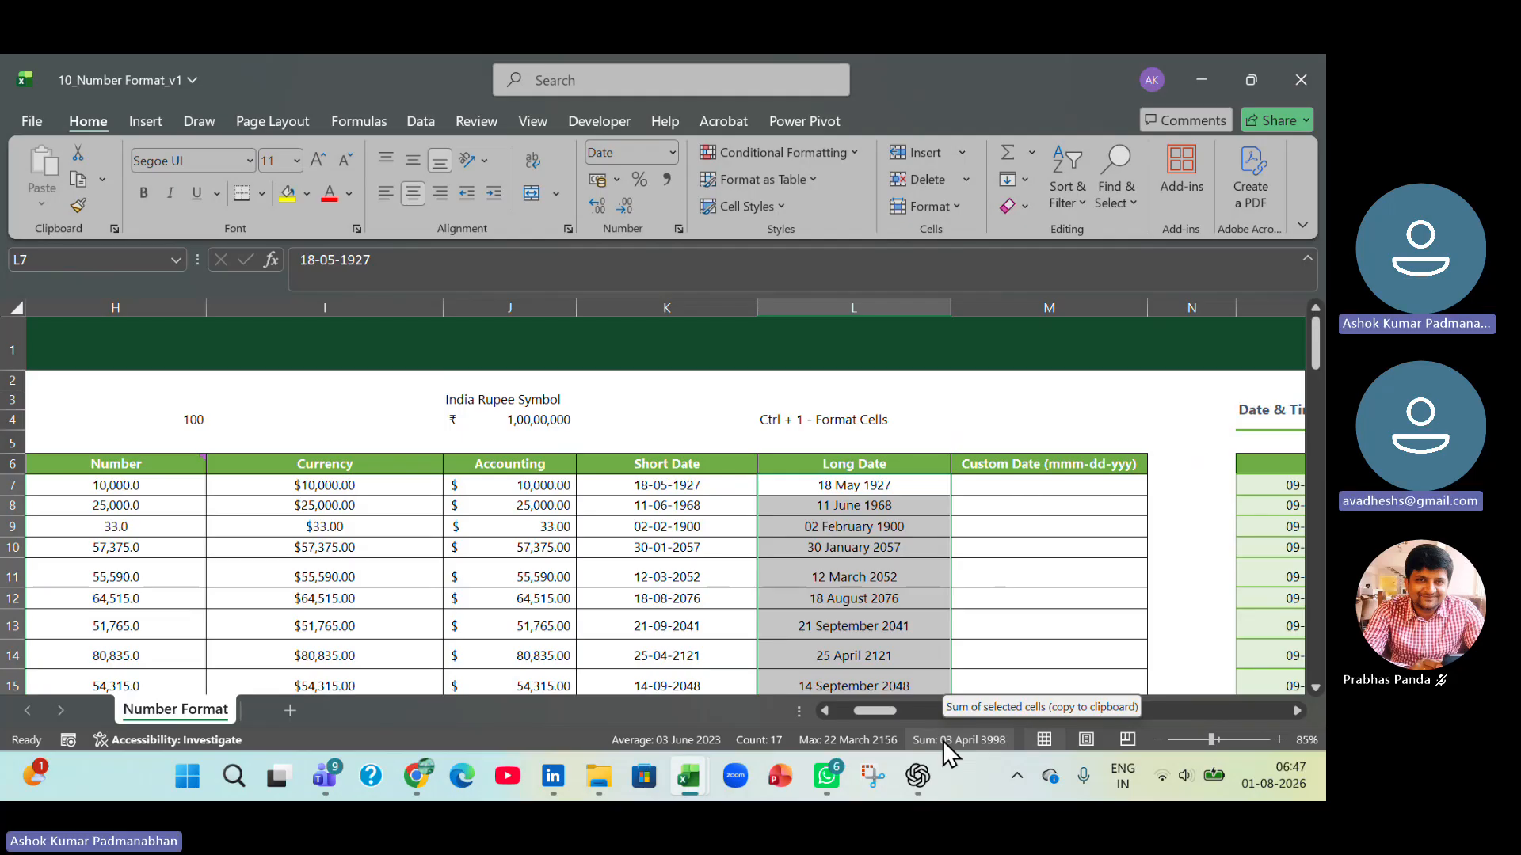
Copy the General column values from G7:G23 into the Custom Date column starting at M7.
{"action": "key", "text": "ctrl+Left"}
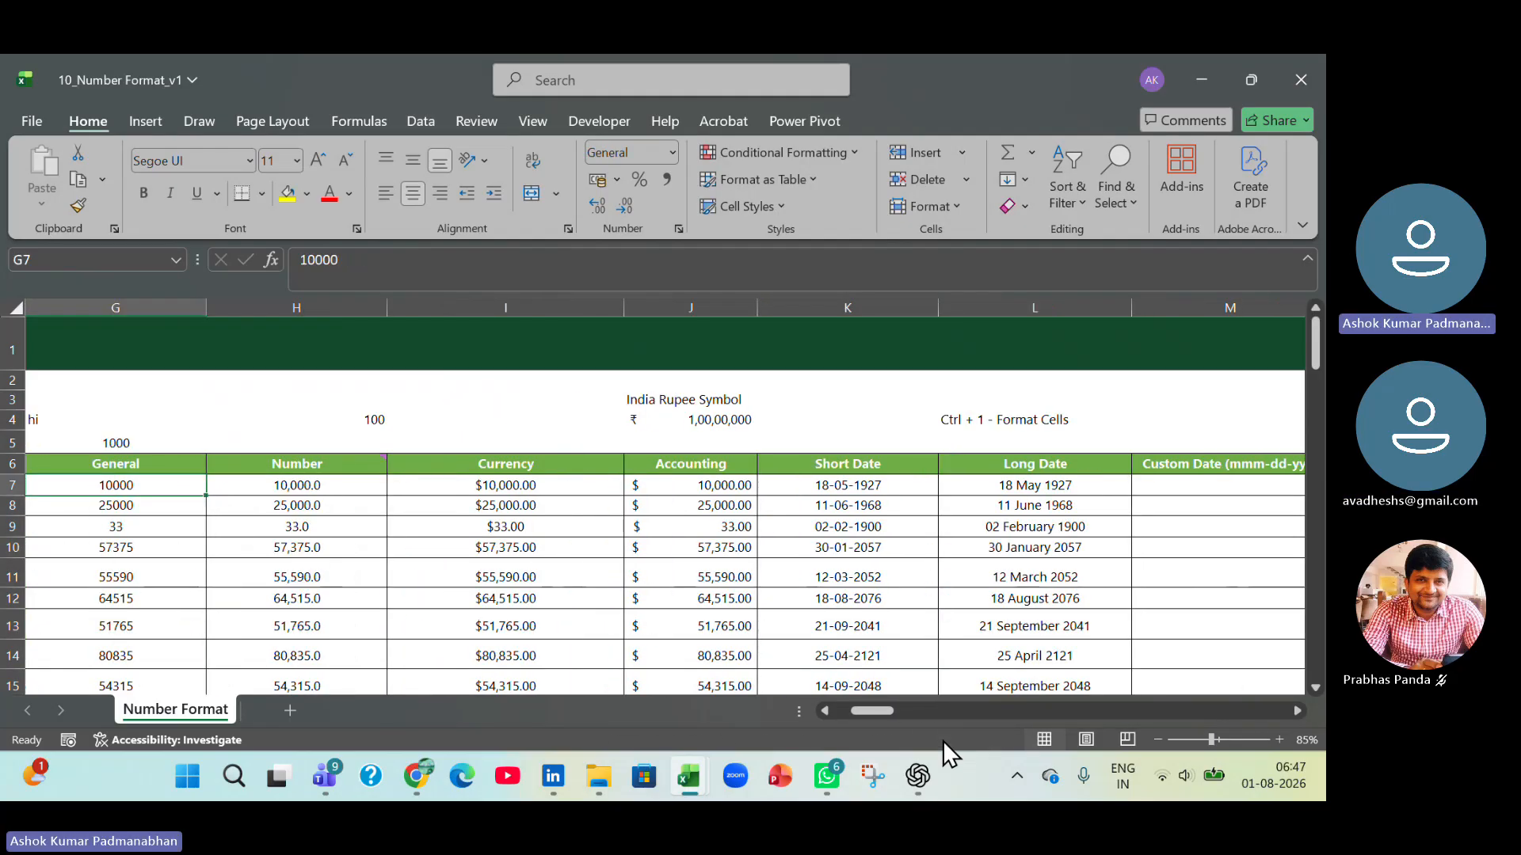
{"action": "key", "text": "ctrl+shift+Down"}
{"action": "key", "text": "ctrl+c"}
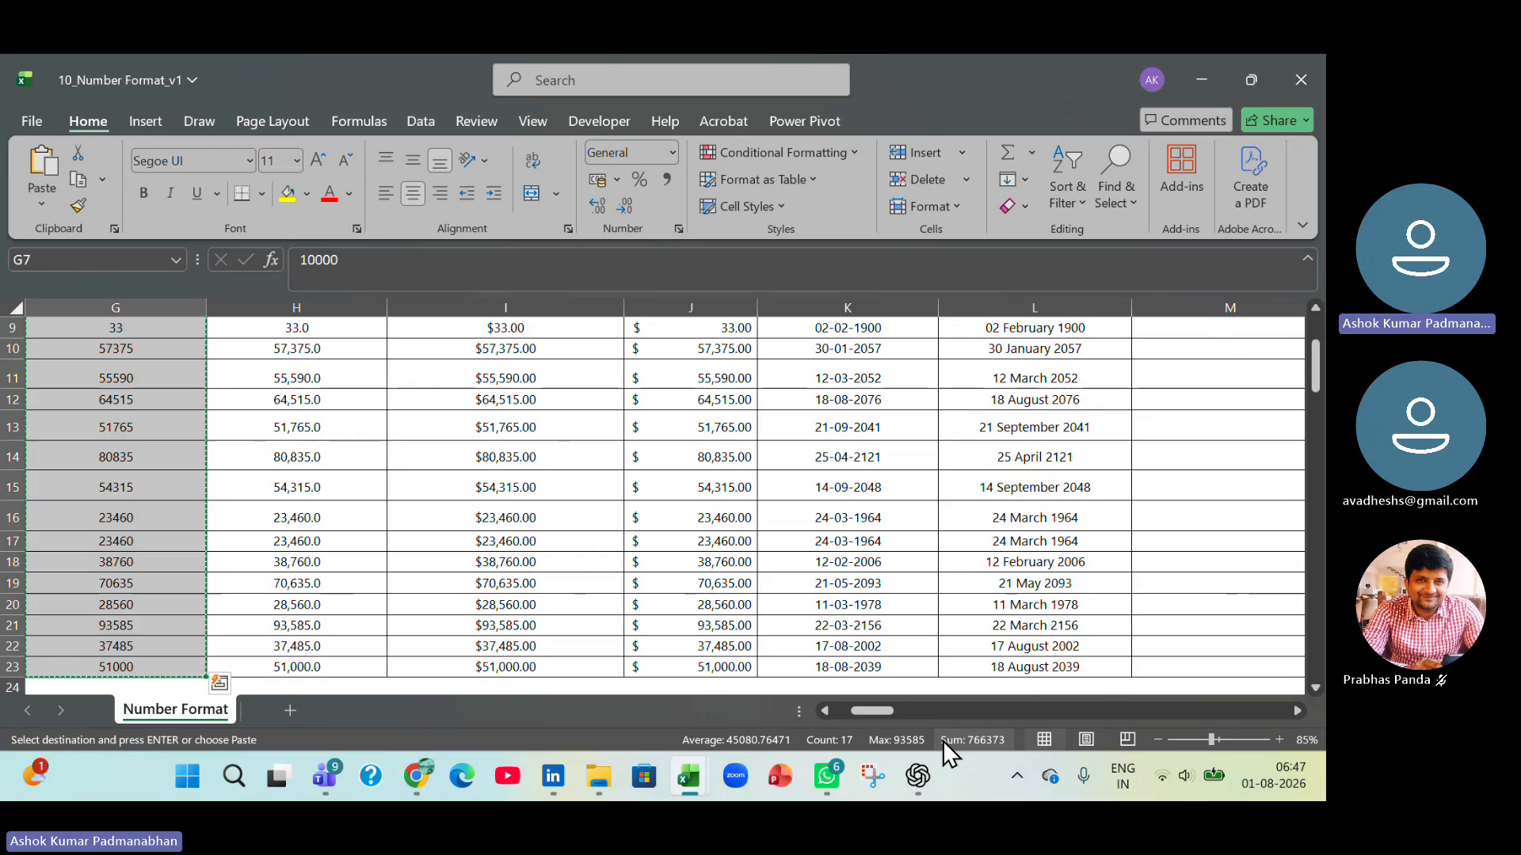
{"action": "key", "text": "Up"}
{"action": "key", "text": "ctrl+Right"}
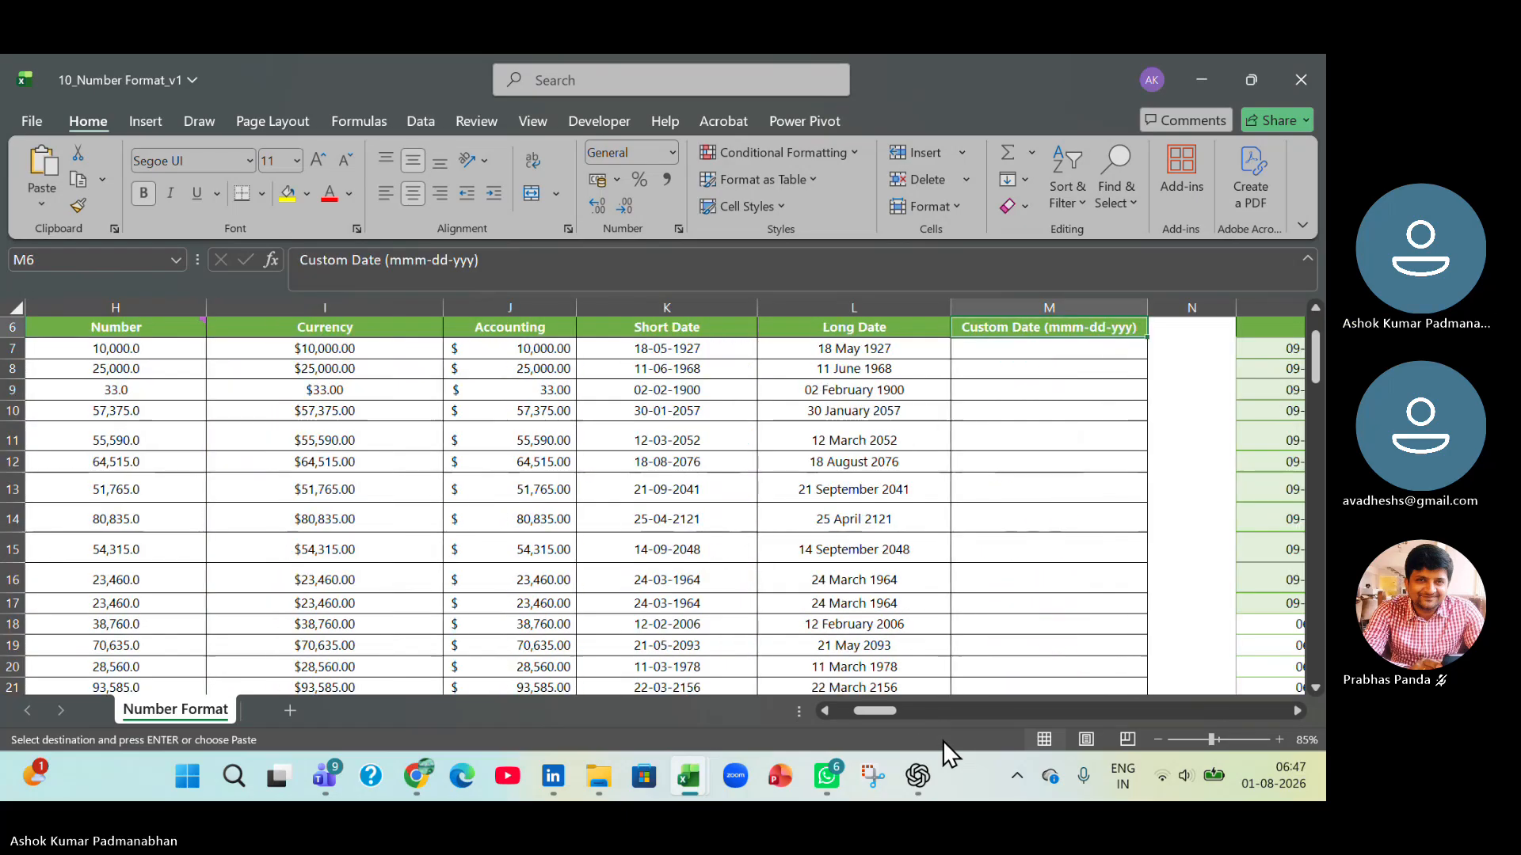
{"action": "key", "text": "Down"}
{"action": "key", "text": "ctrl+v"}
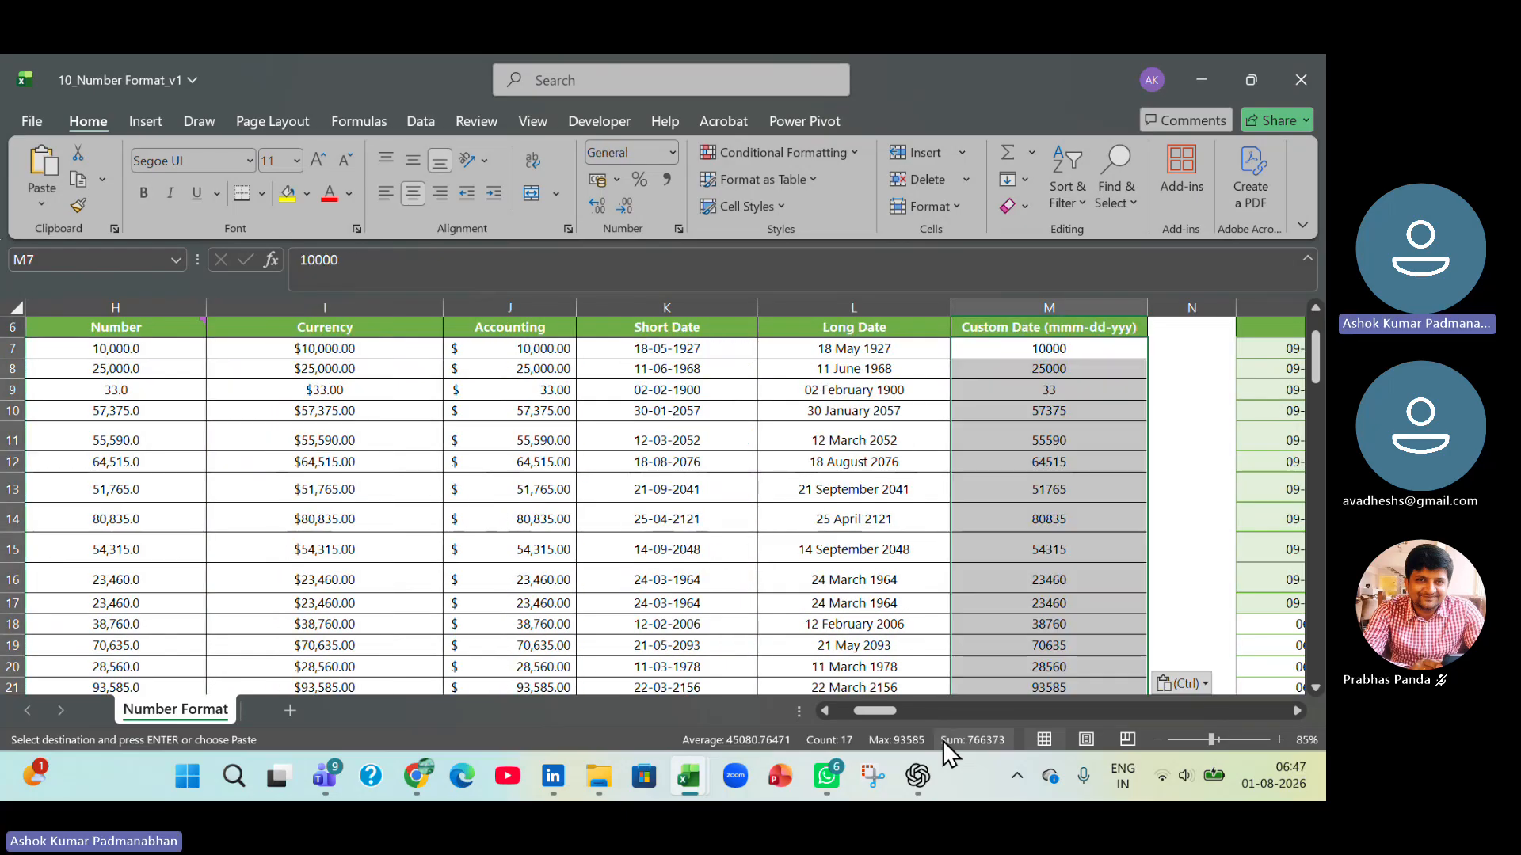
Correct the header in M6 to read Custom Date (mmm-dd-yyyy).
{"action": "left_click", "coordinate": [1296, 711]}
{"action": "scroll", "coordinate": [566, 466], "scroll_direction": "up", "scroll_amount": 1}
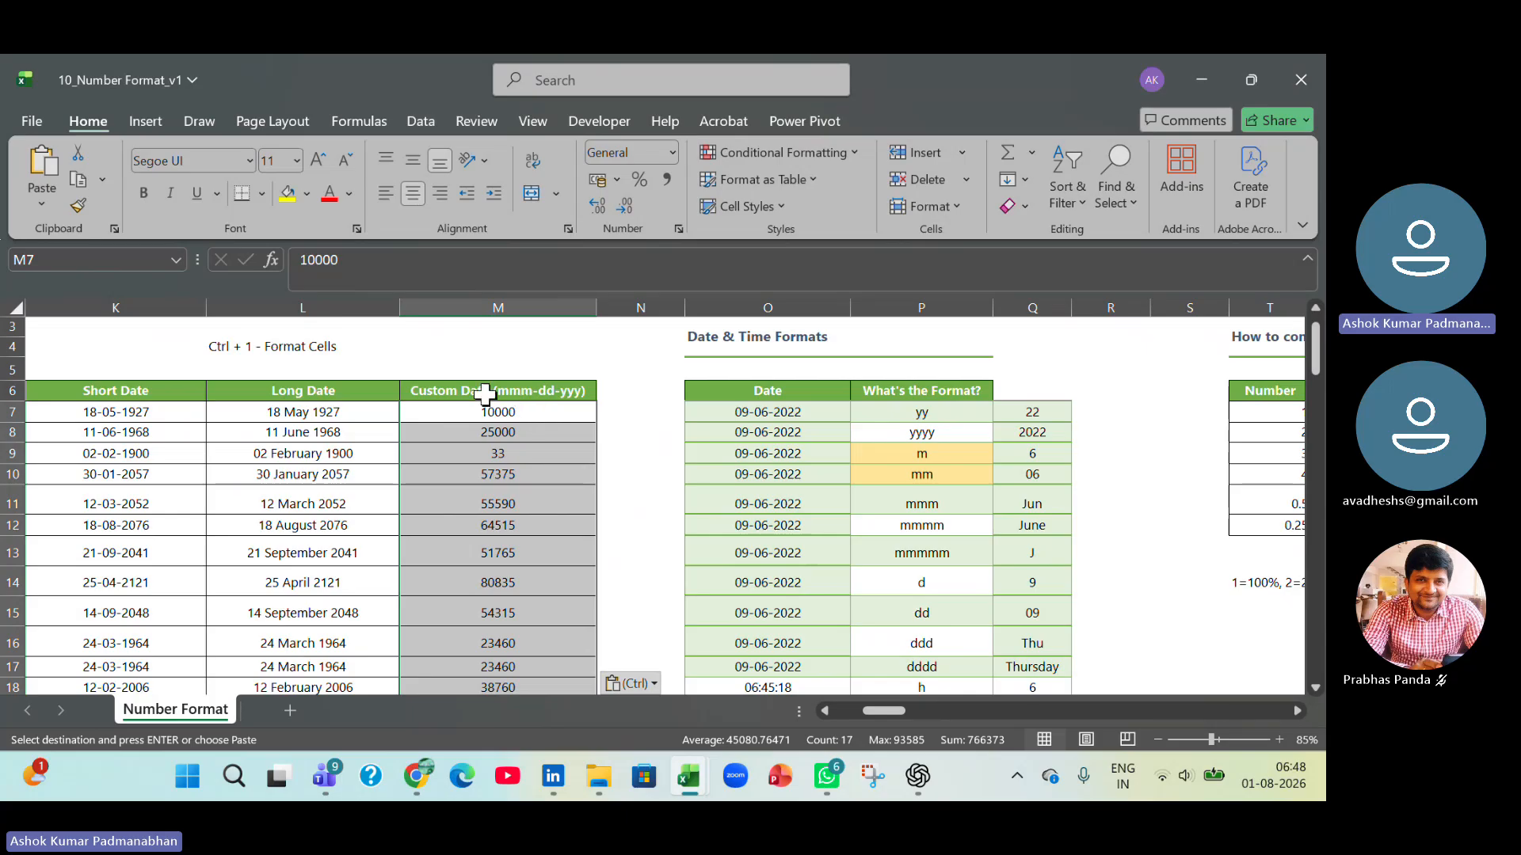
{"action": "double_click", "coordinate": [581, 391]}
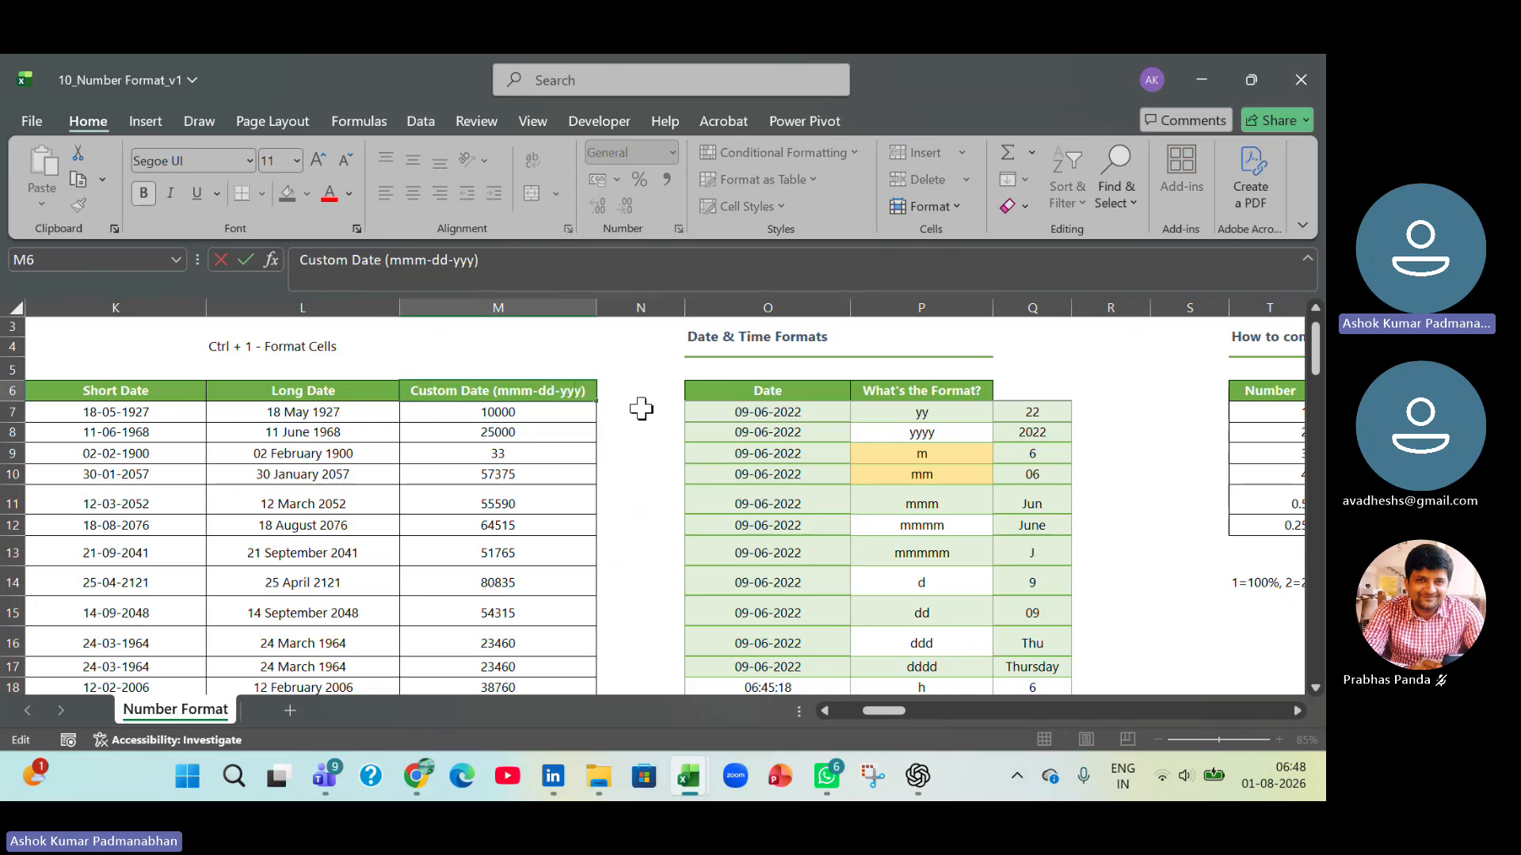
{"action": "type", "text": "y"}
{"action": "key", "text": "Return"}
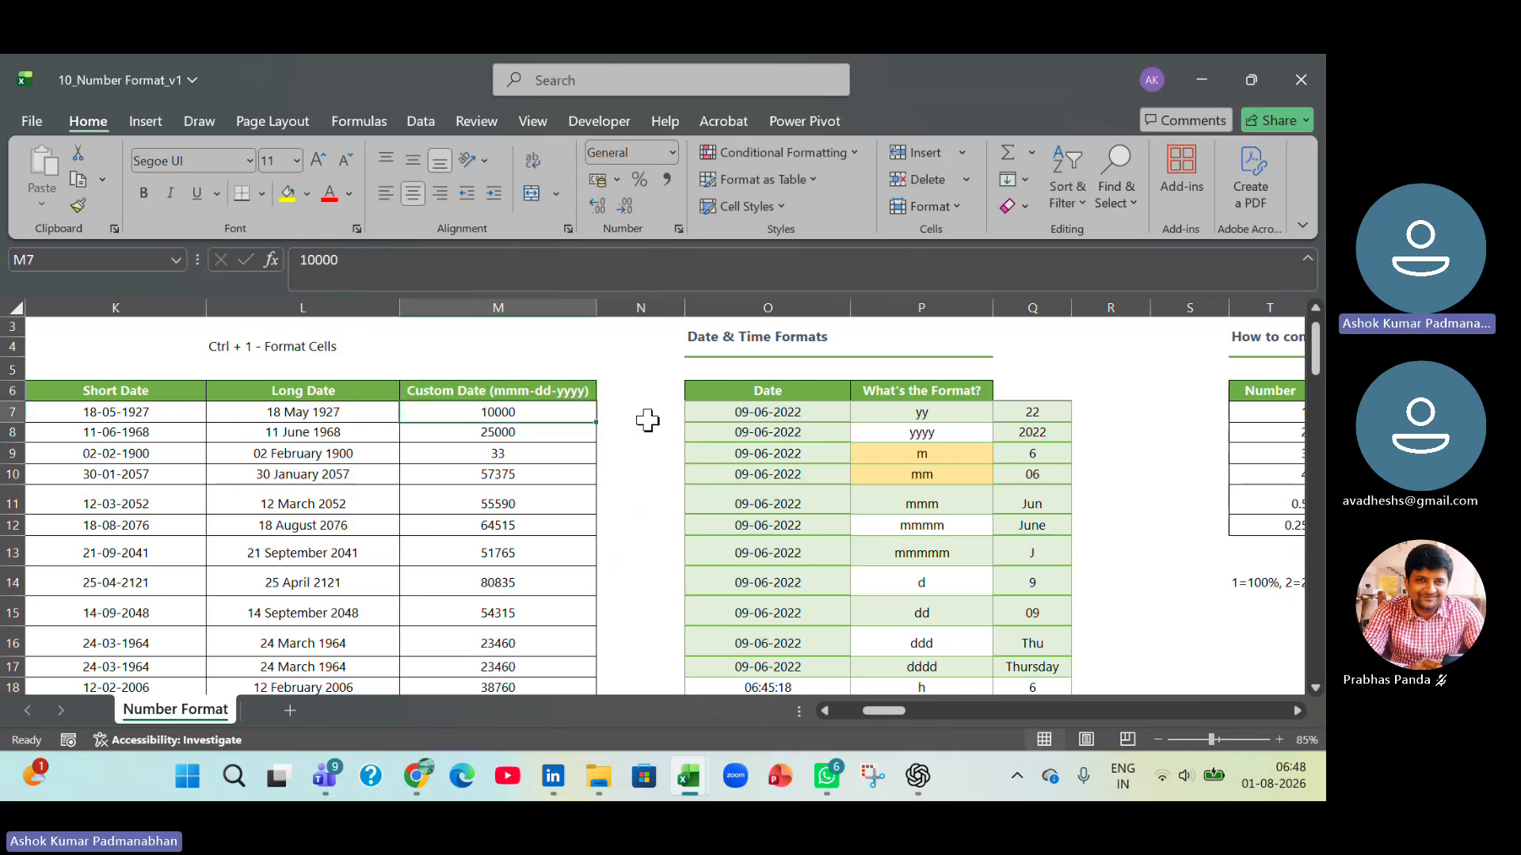
Format M7:M23 with the custom number format code mmm-dd-yyyy.
{"action": "key", "text": "ctrl+shift+Down"}
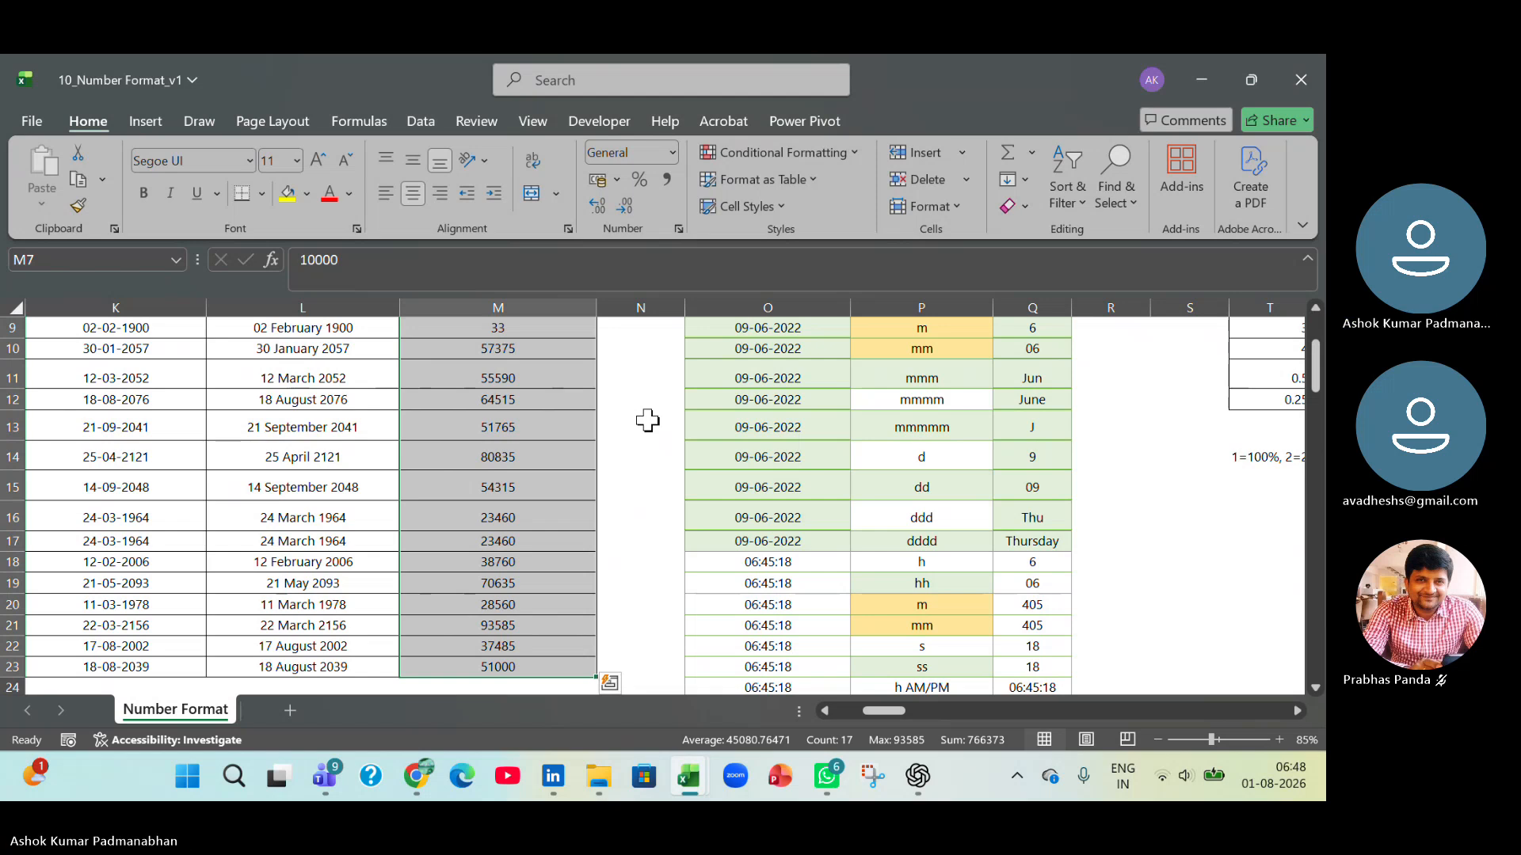
{"action": "left_click", "coordinate": [673, 150]}
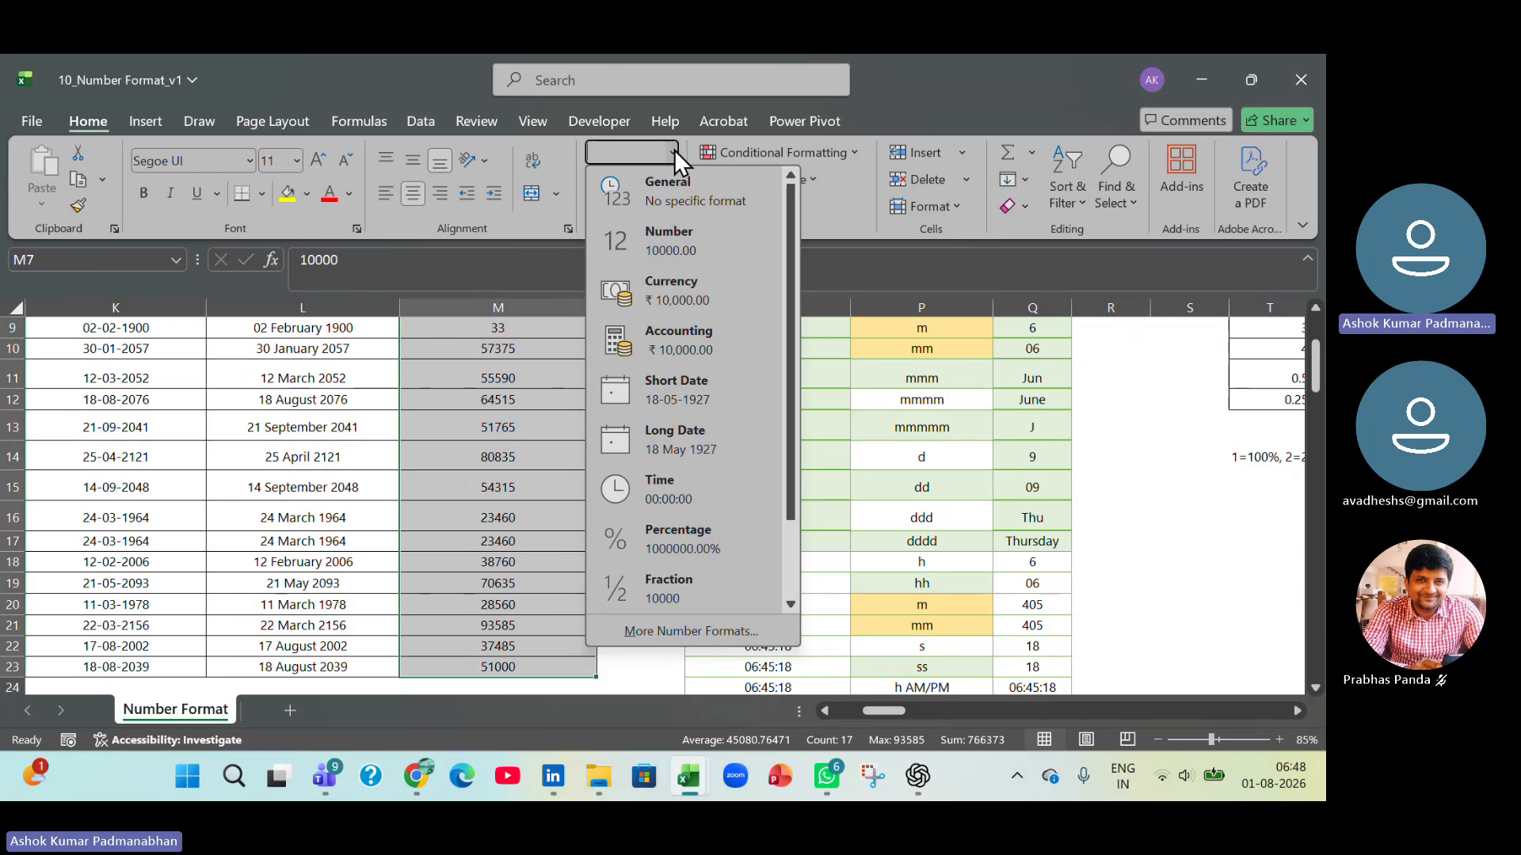
{"action": "left_click", "coordinate": [674, 150]}
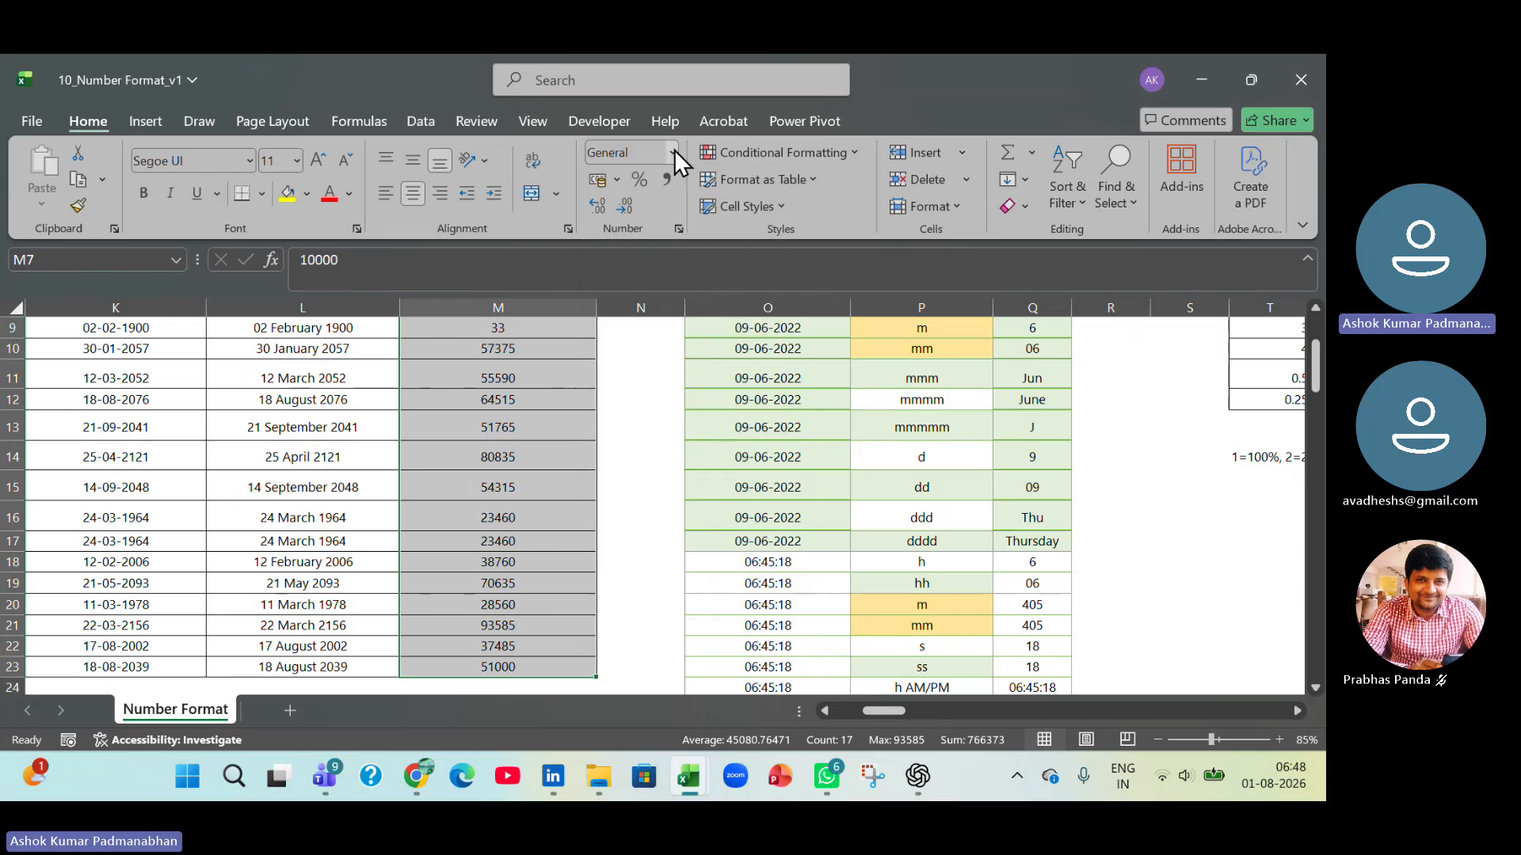
{"action": "key", "text": "ctrl+1"}
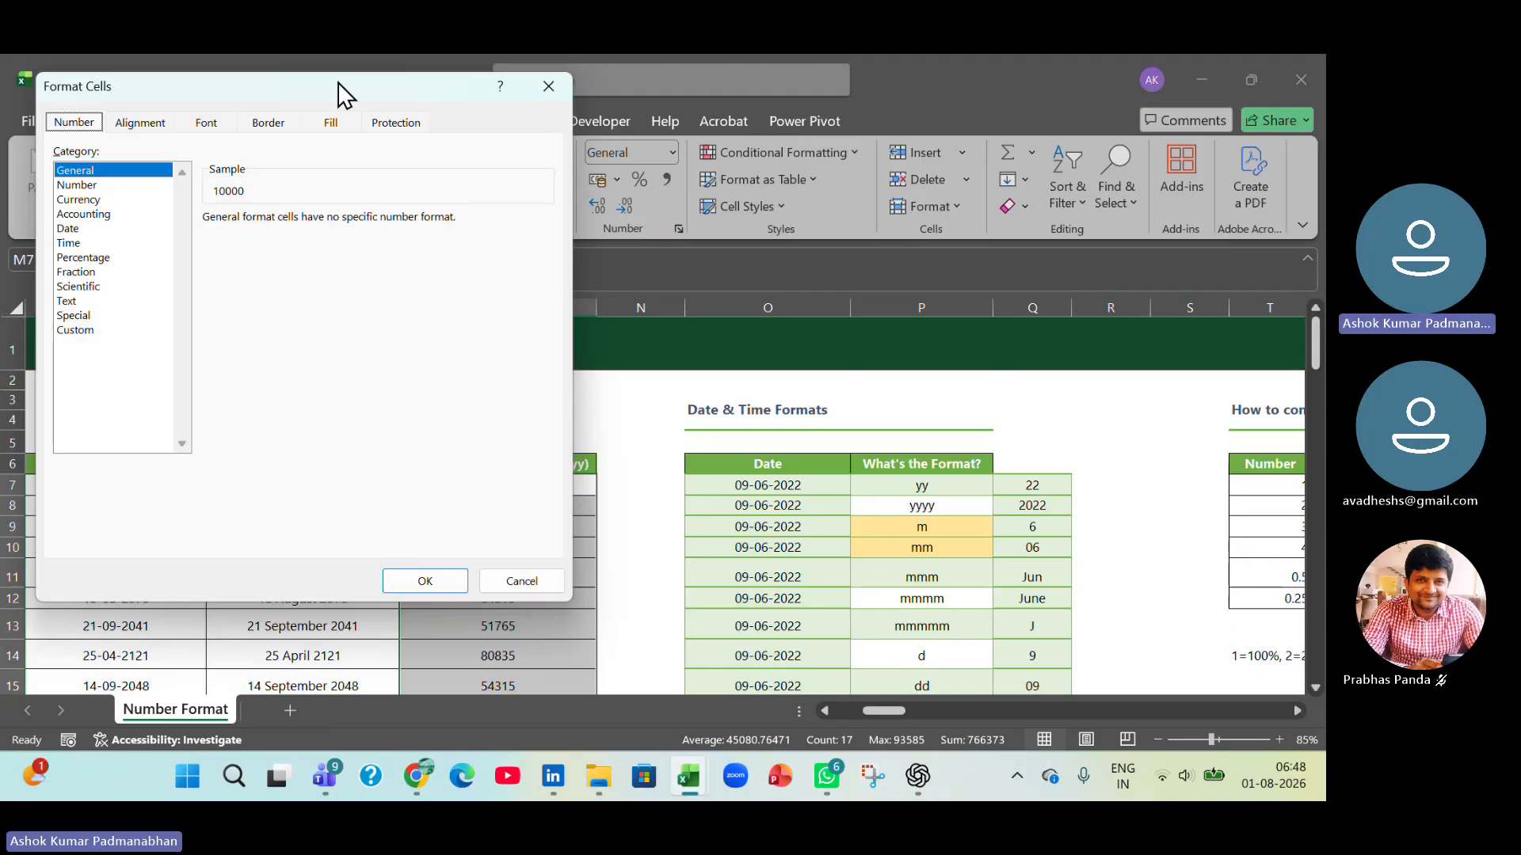
{"action": "left_click_drag", "start_coordinate": [337, 82], "coordinate": [1007, 88]}
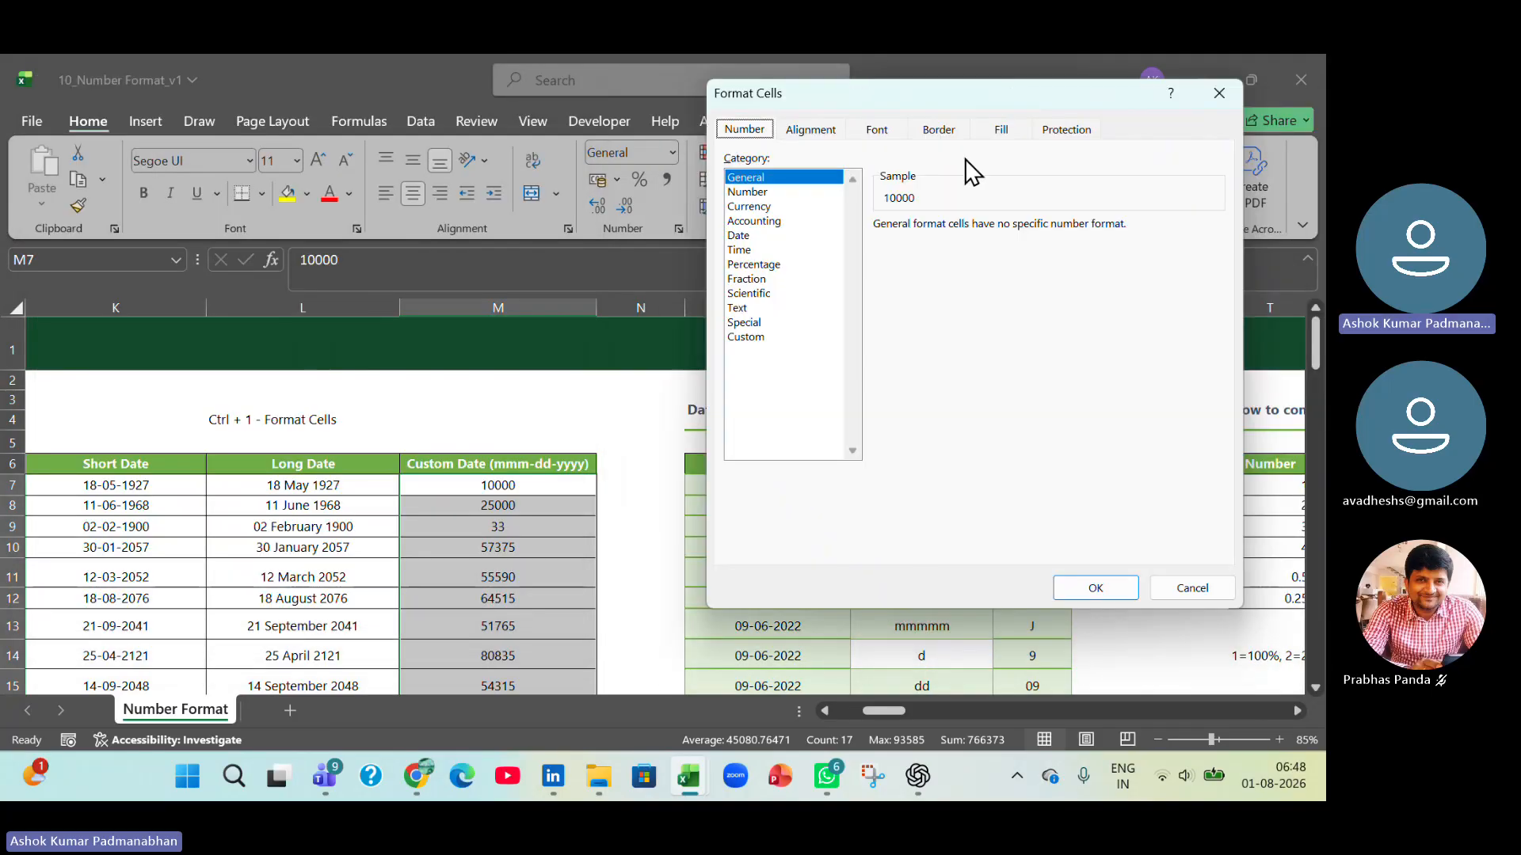
{"action": "left_click", "coordinate": [755, 339]}
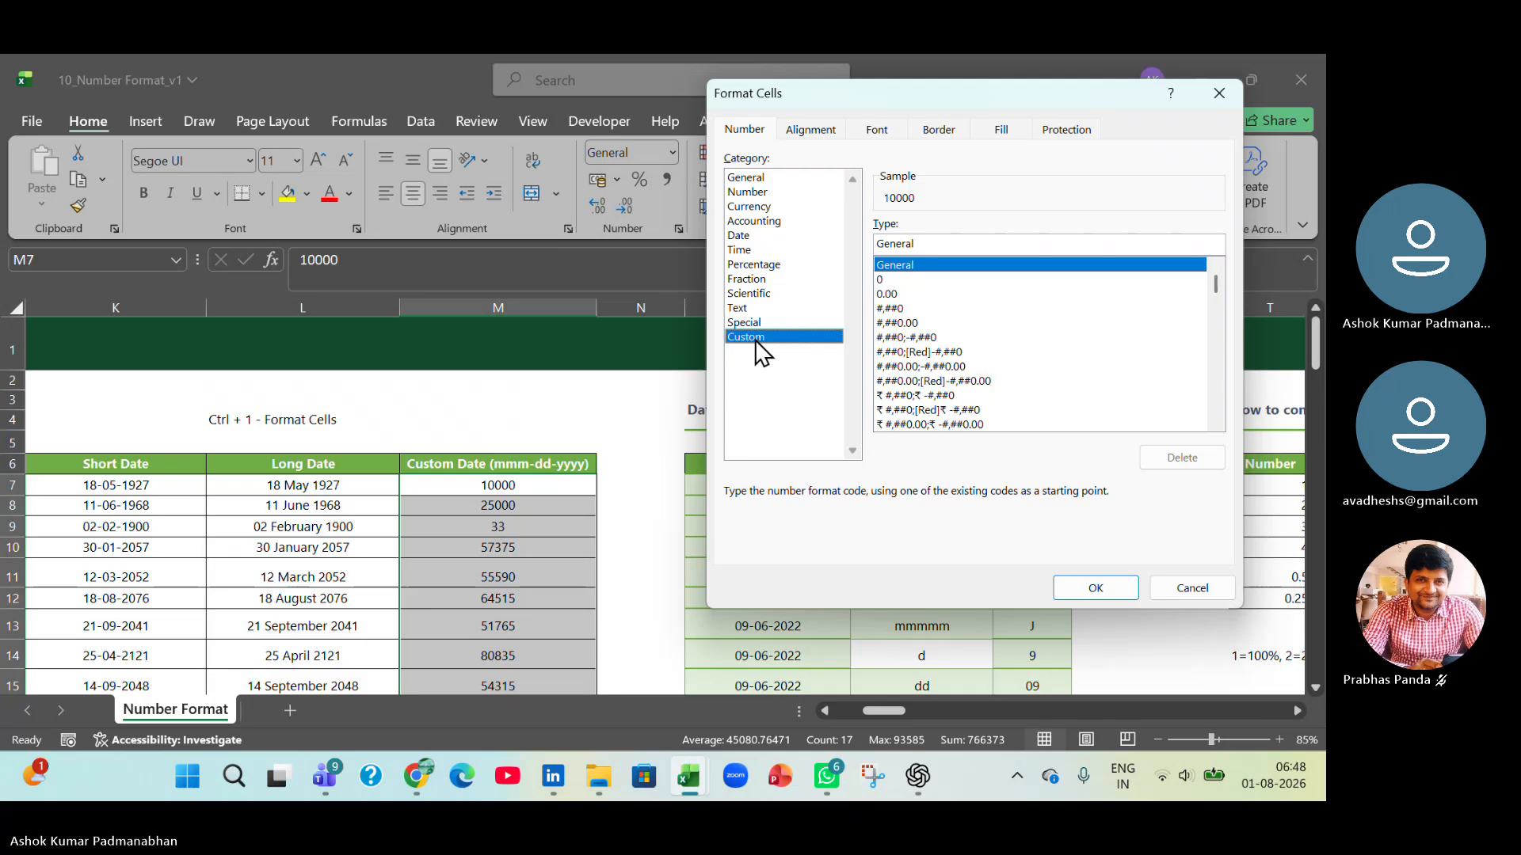
{"action": "left_click", "coordinate": [955, 245]}
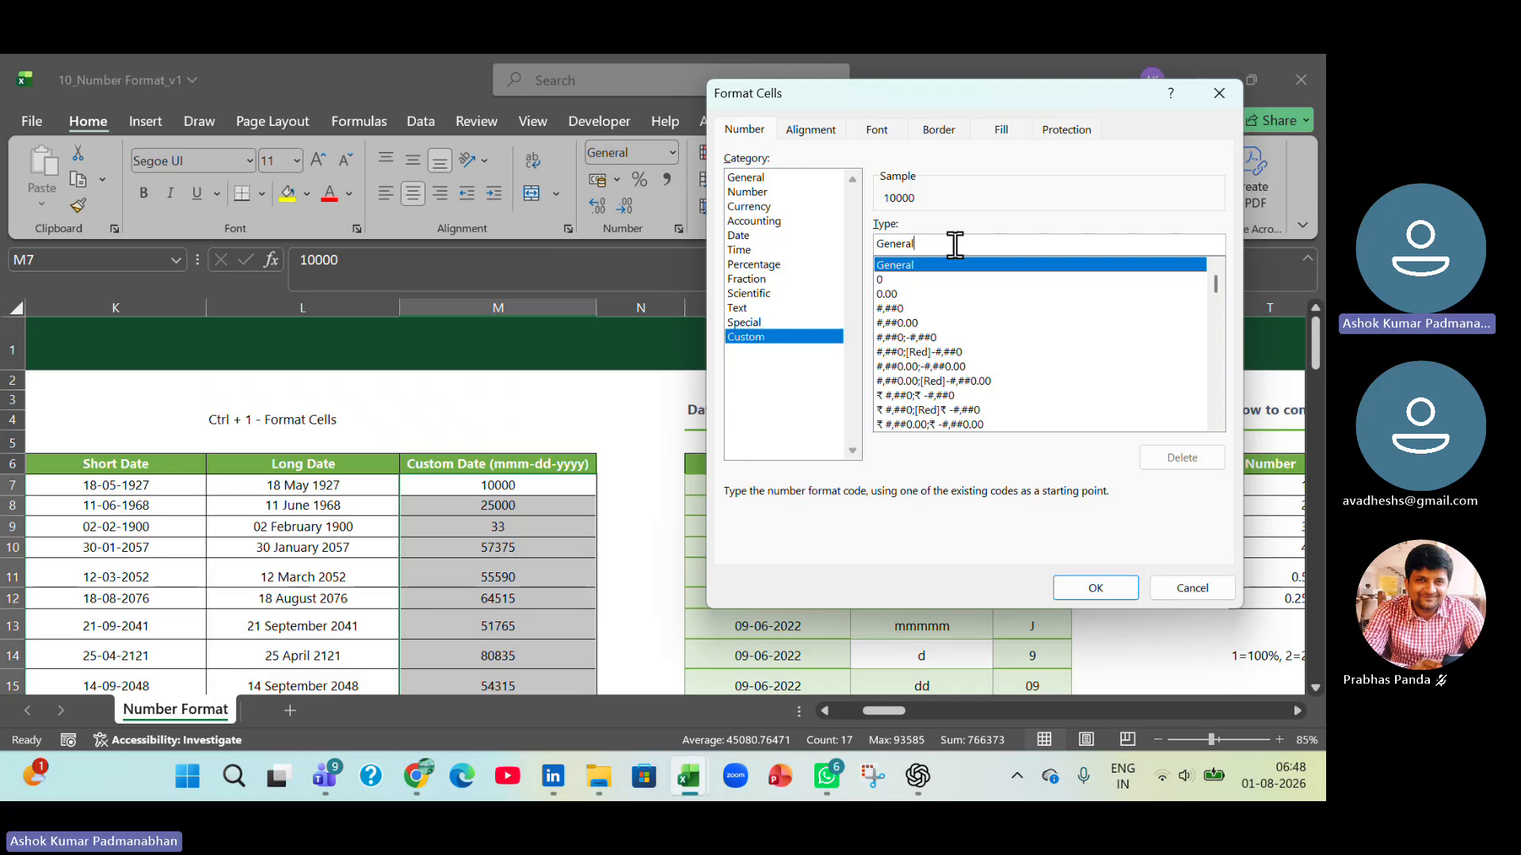
{"action": "left_click_drag", "start_coordinate": [975, 244], "coordinate": [762, 230]}
{"action": "type", "text": "mmm"}
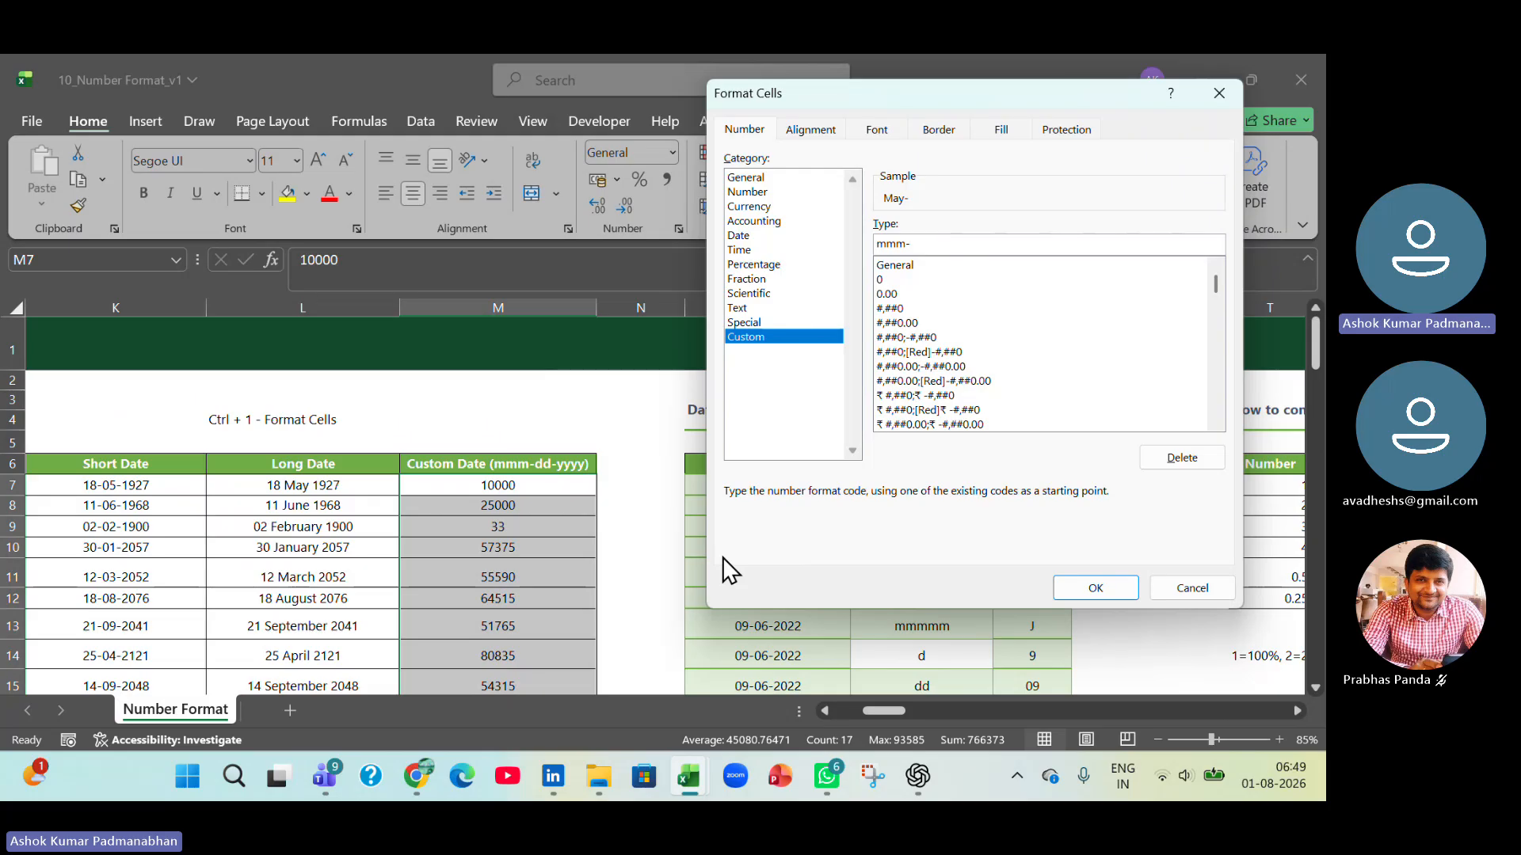
{"action": "type", "text": "-dd-yyyy"}
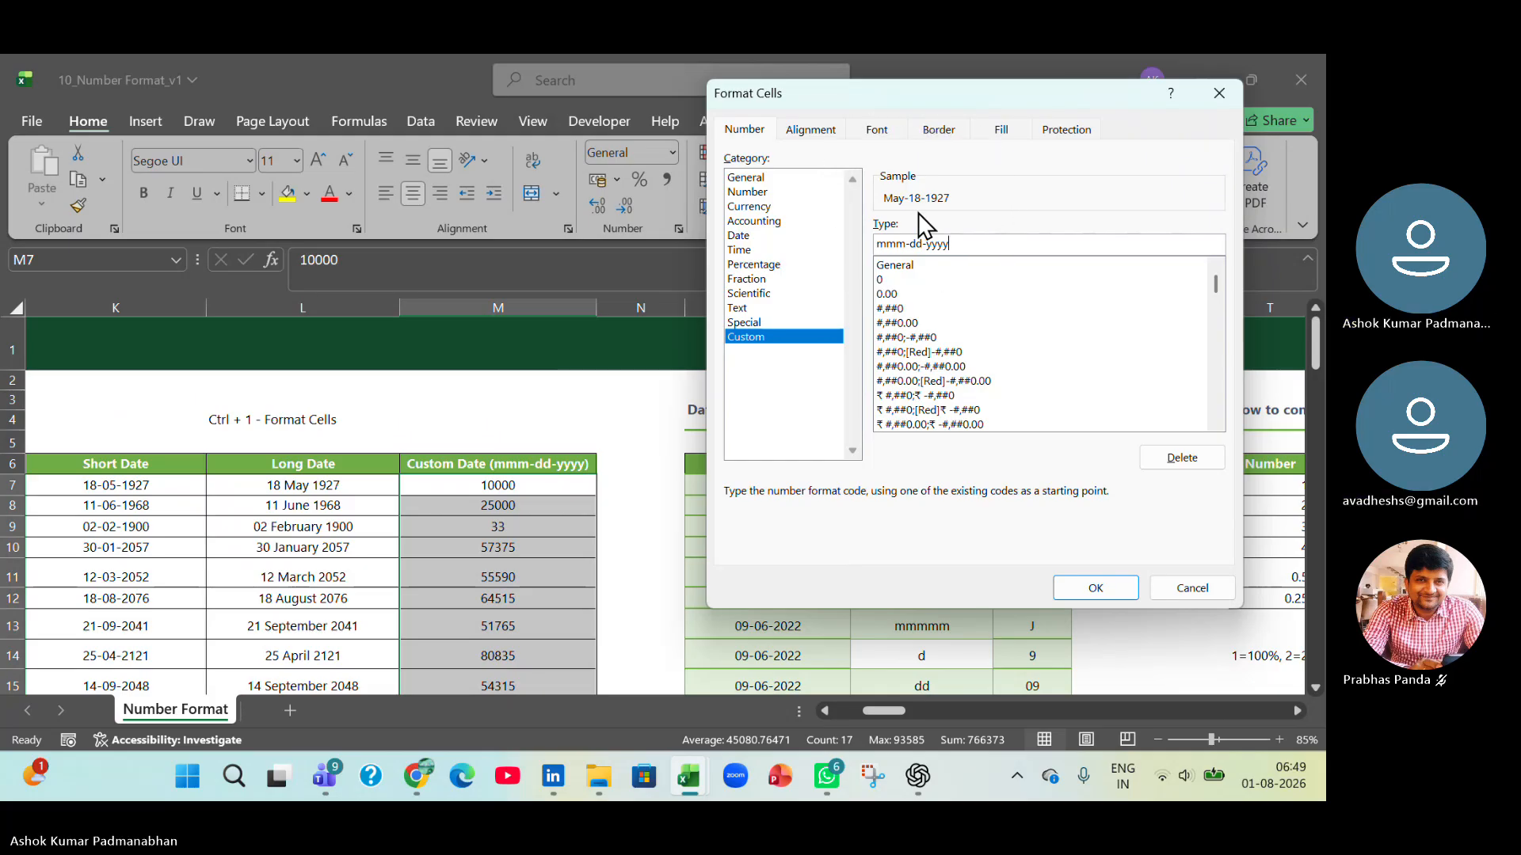
{"action": "left_click", "coordinate": [1117, 590]}
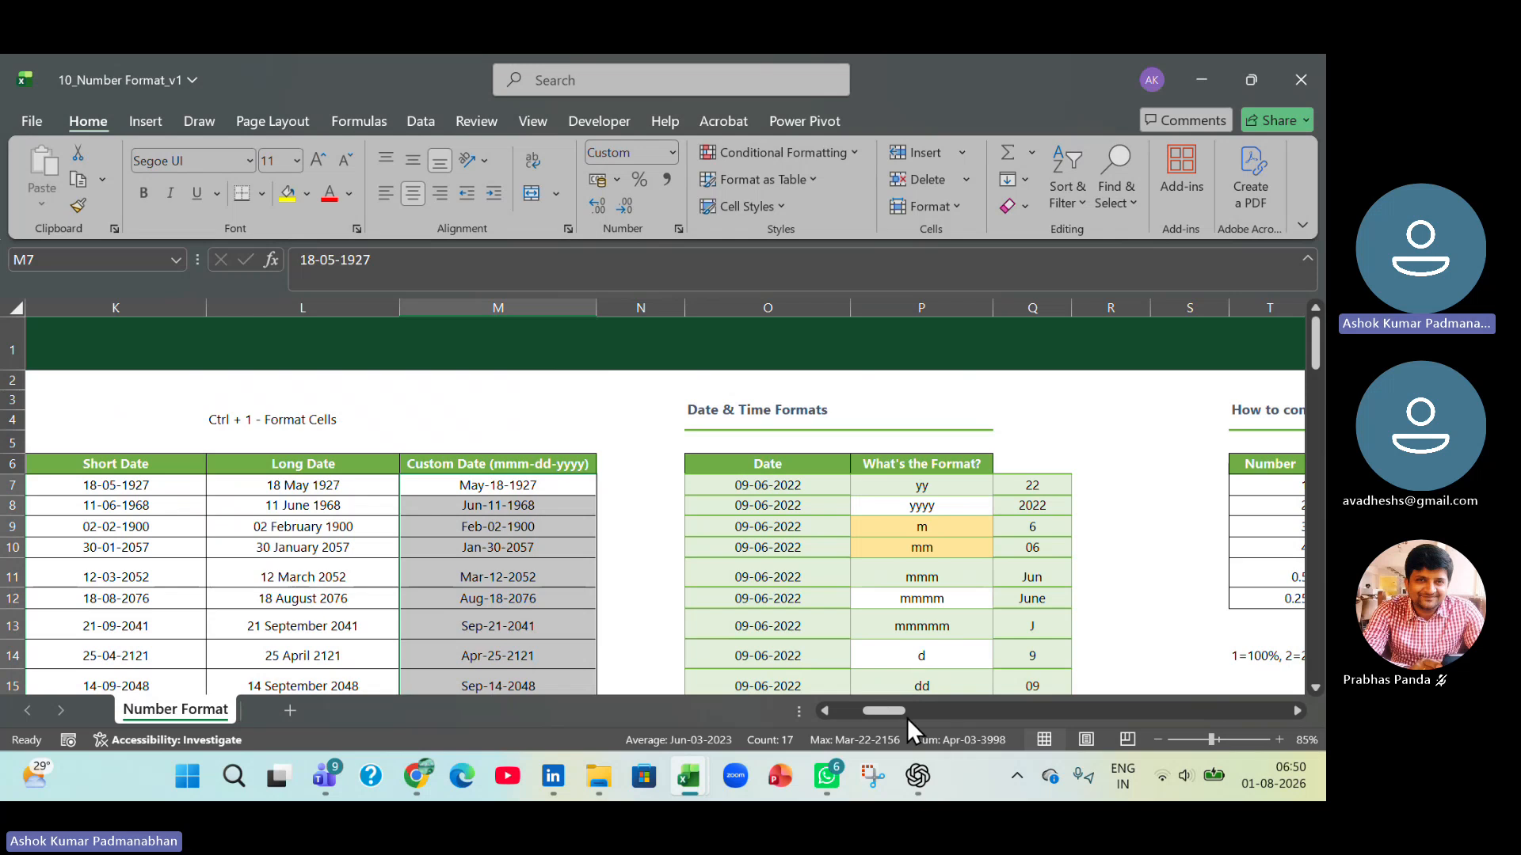
Copy the date from O7 in the Date & Time Formats table into R7.
{"action": "left_click_drag", "start_coordinate": [895, 710], "coordinate": [900, 709]}
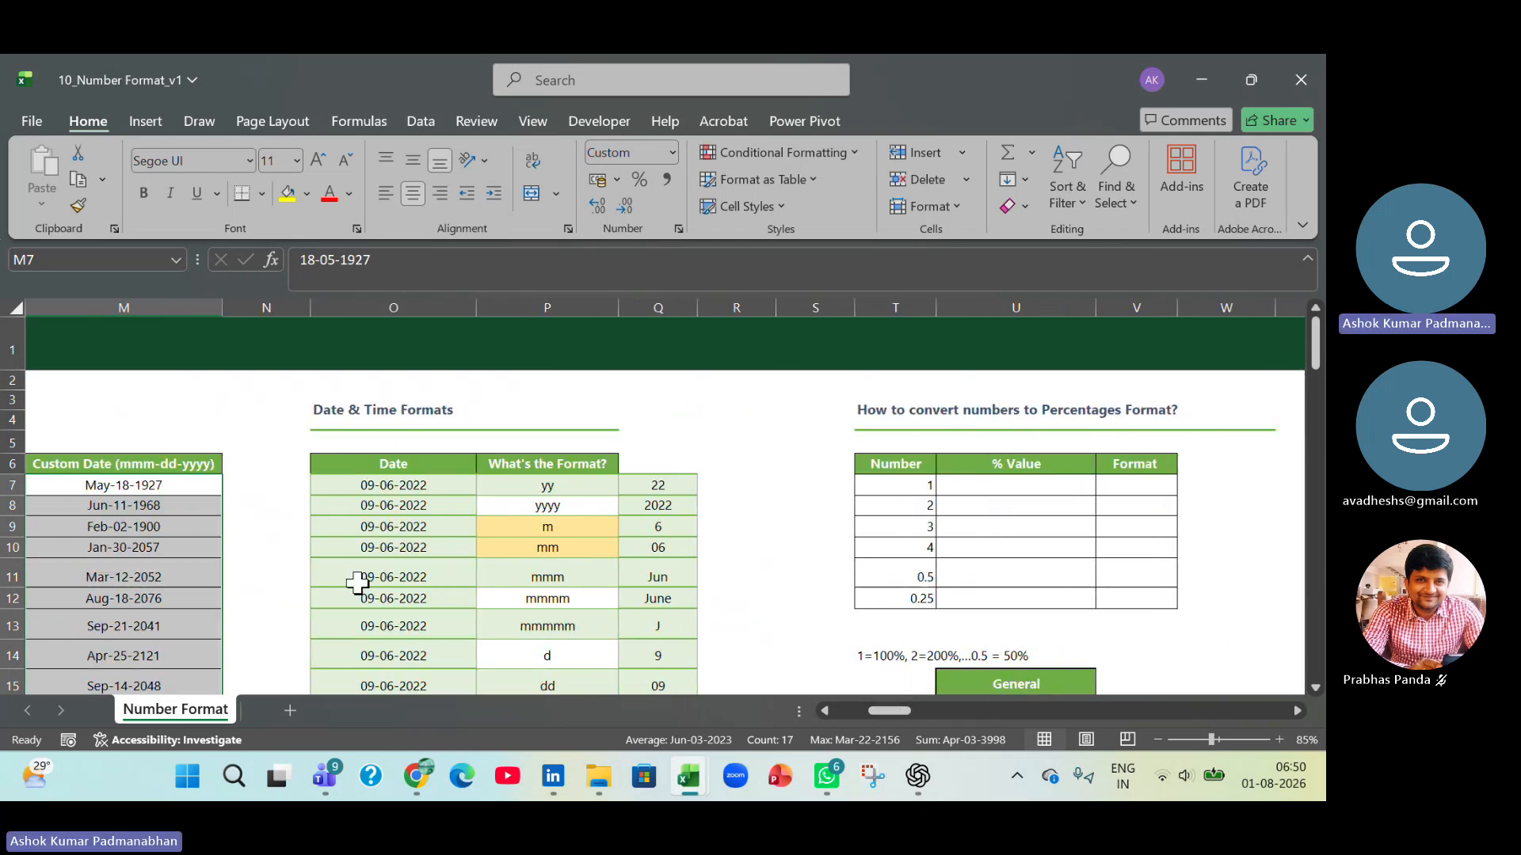
{"action": "scroll", "coordinate": [357, 583], "scroll_direction": "down", "scroll_amount": 1}
{"action": "left_click", "coordinate": [564, 390]}
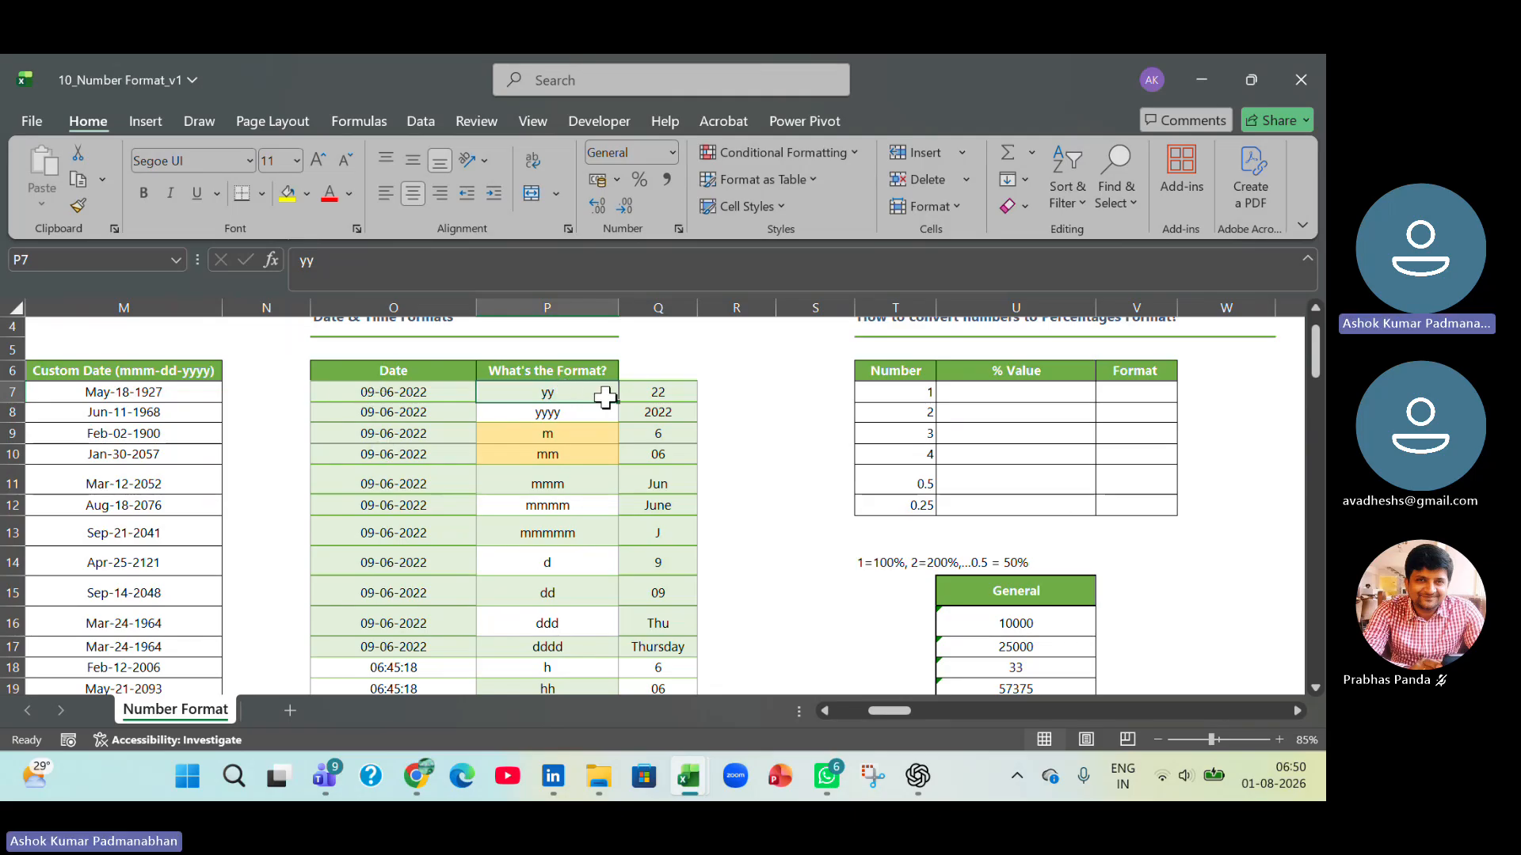
{"action": "left_click_drag", "start_coordinate": [425, 392], "coordinate": [411, 516]}
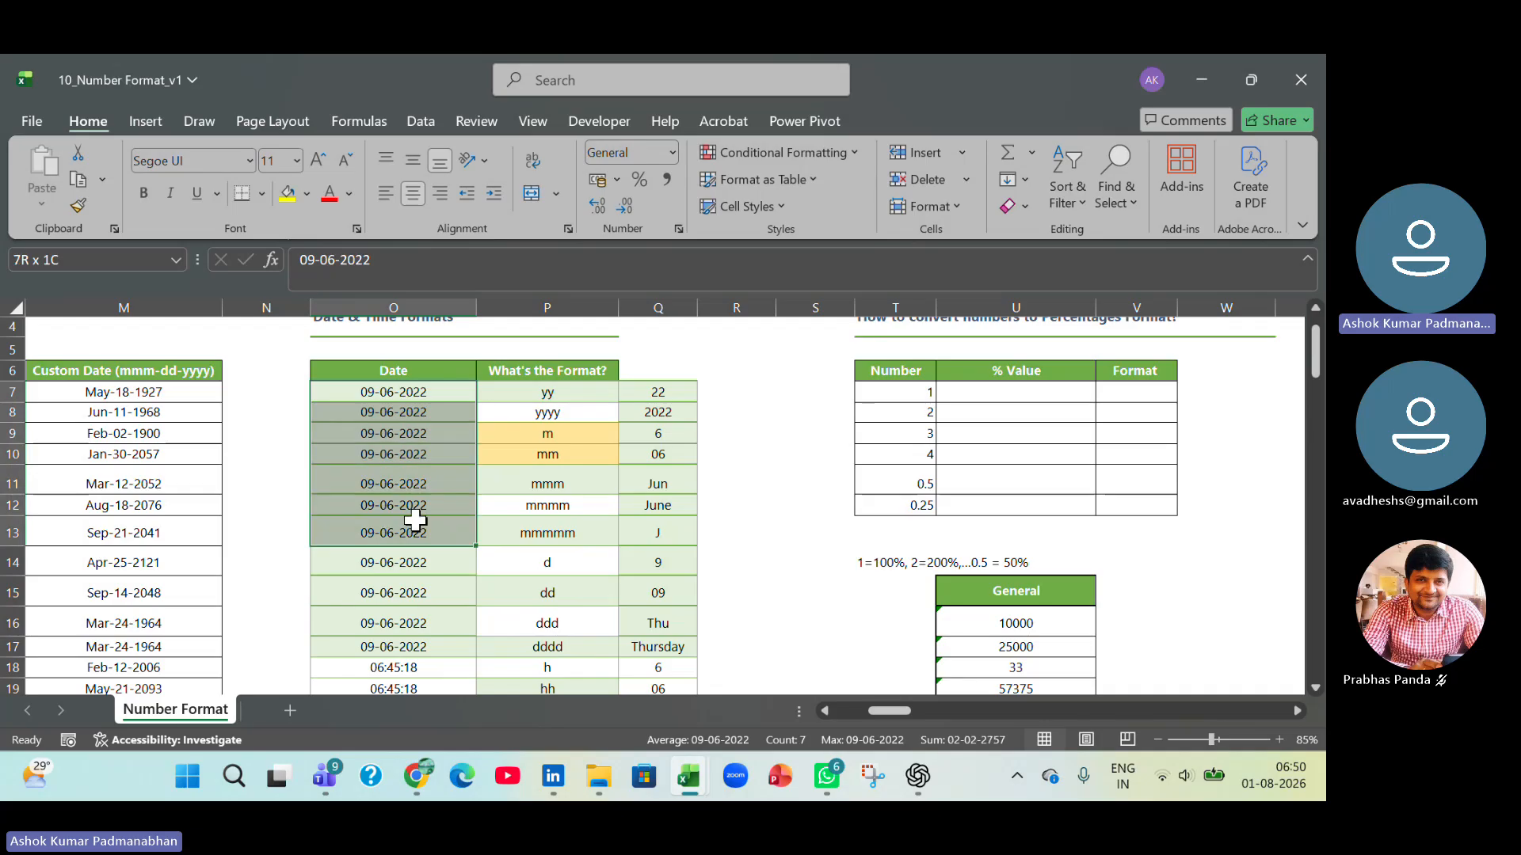
{"action": "left_click_drag", "start_coordinate": [662, 390], "coordinate": [658, 539]}
{"action": "left_click", "coordinate": [403, 394]}
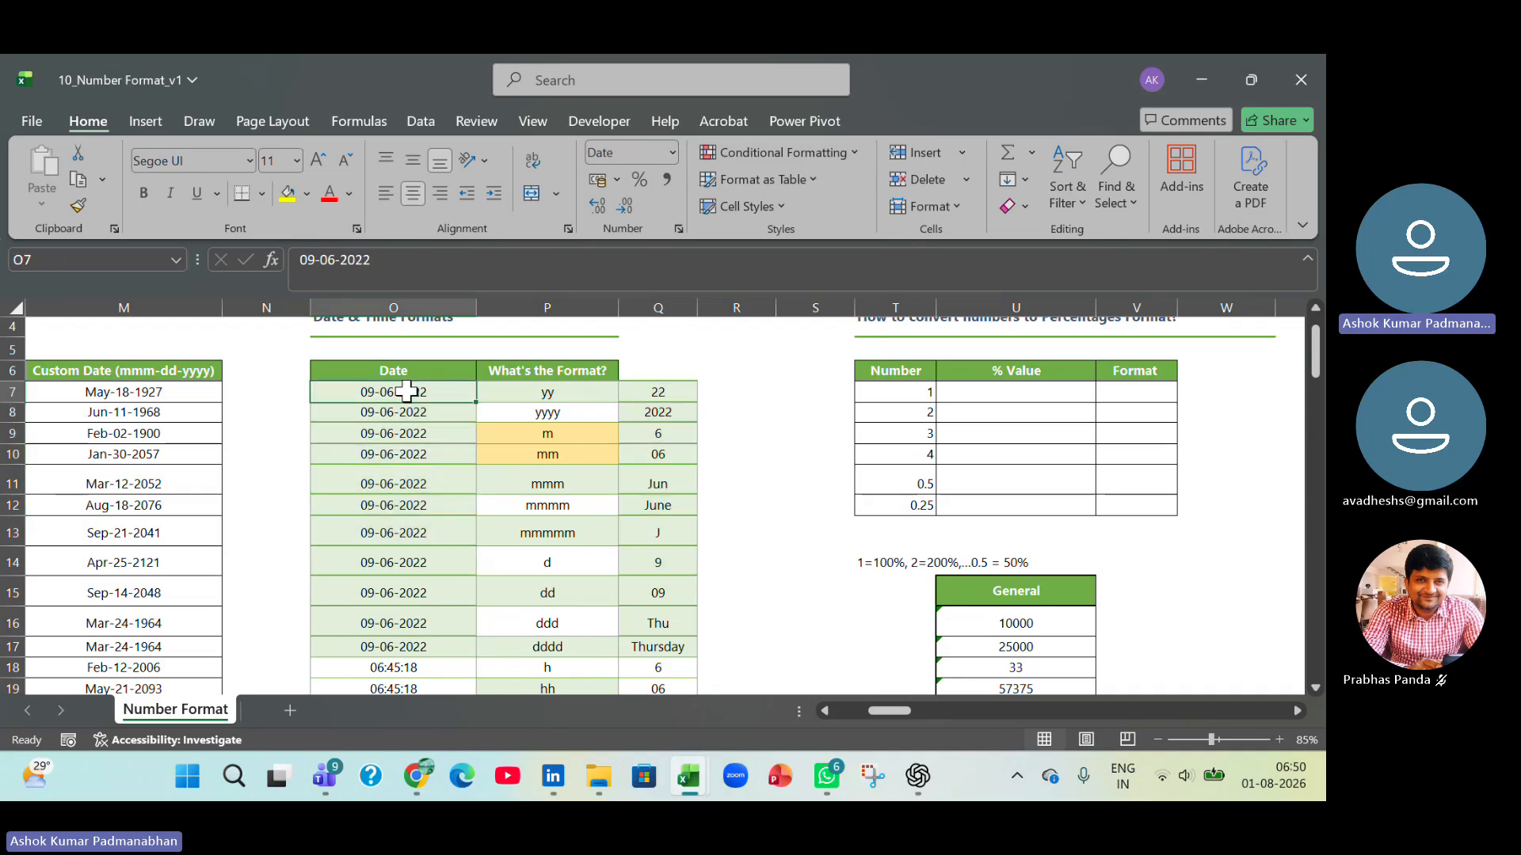
{"action": "key", "text": "ctrl+c"}
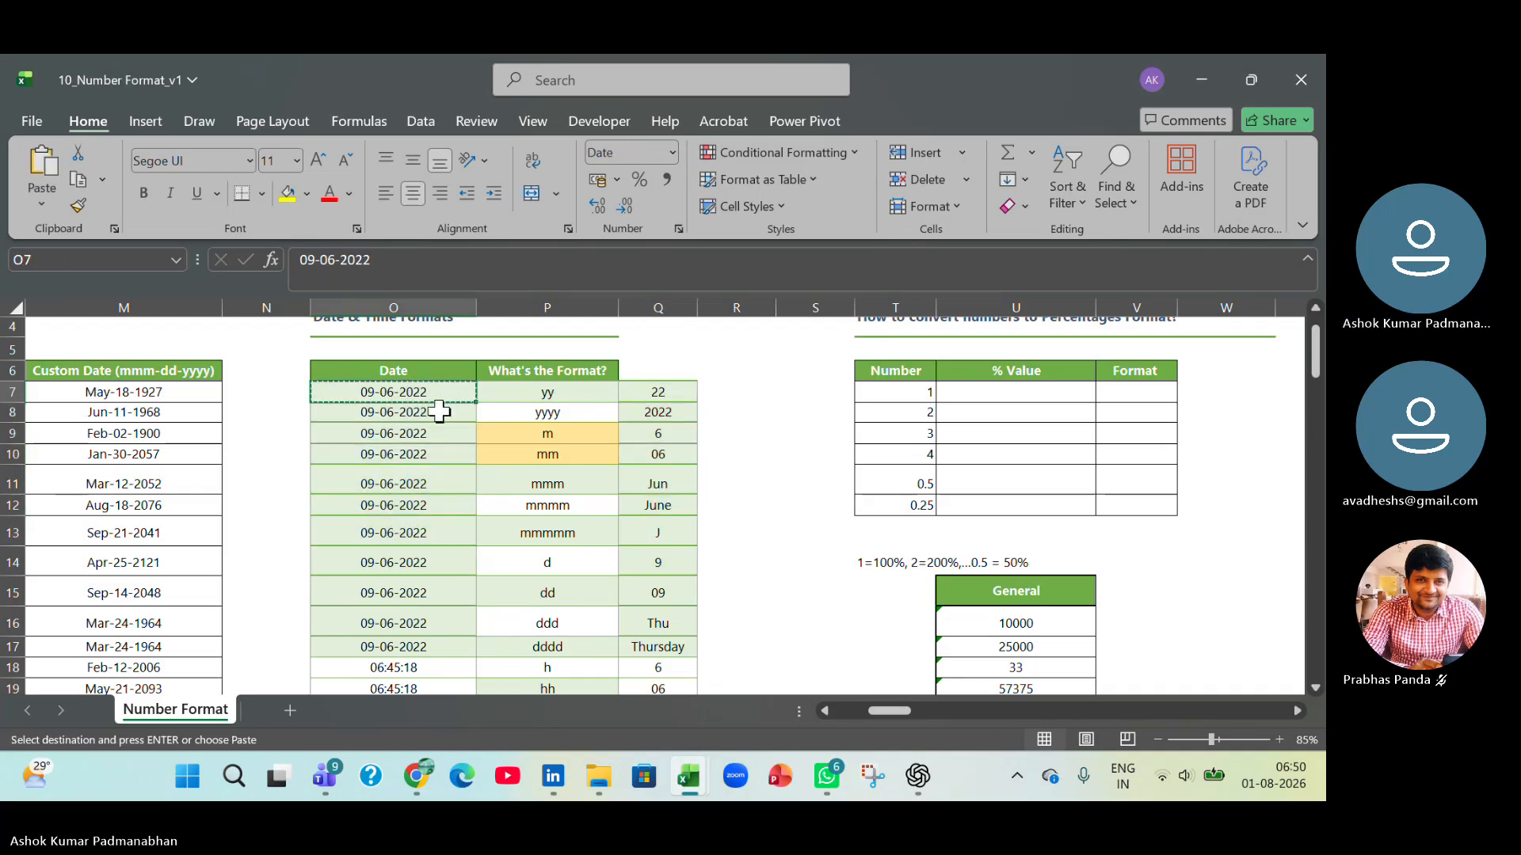
{"action": "left_click", "coordinate": [748, 391]}
{"action": "key", "text": "ctrl+v"}
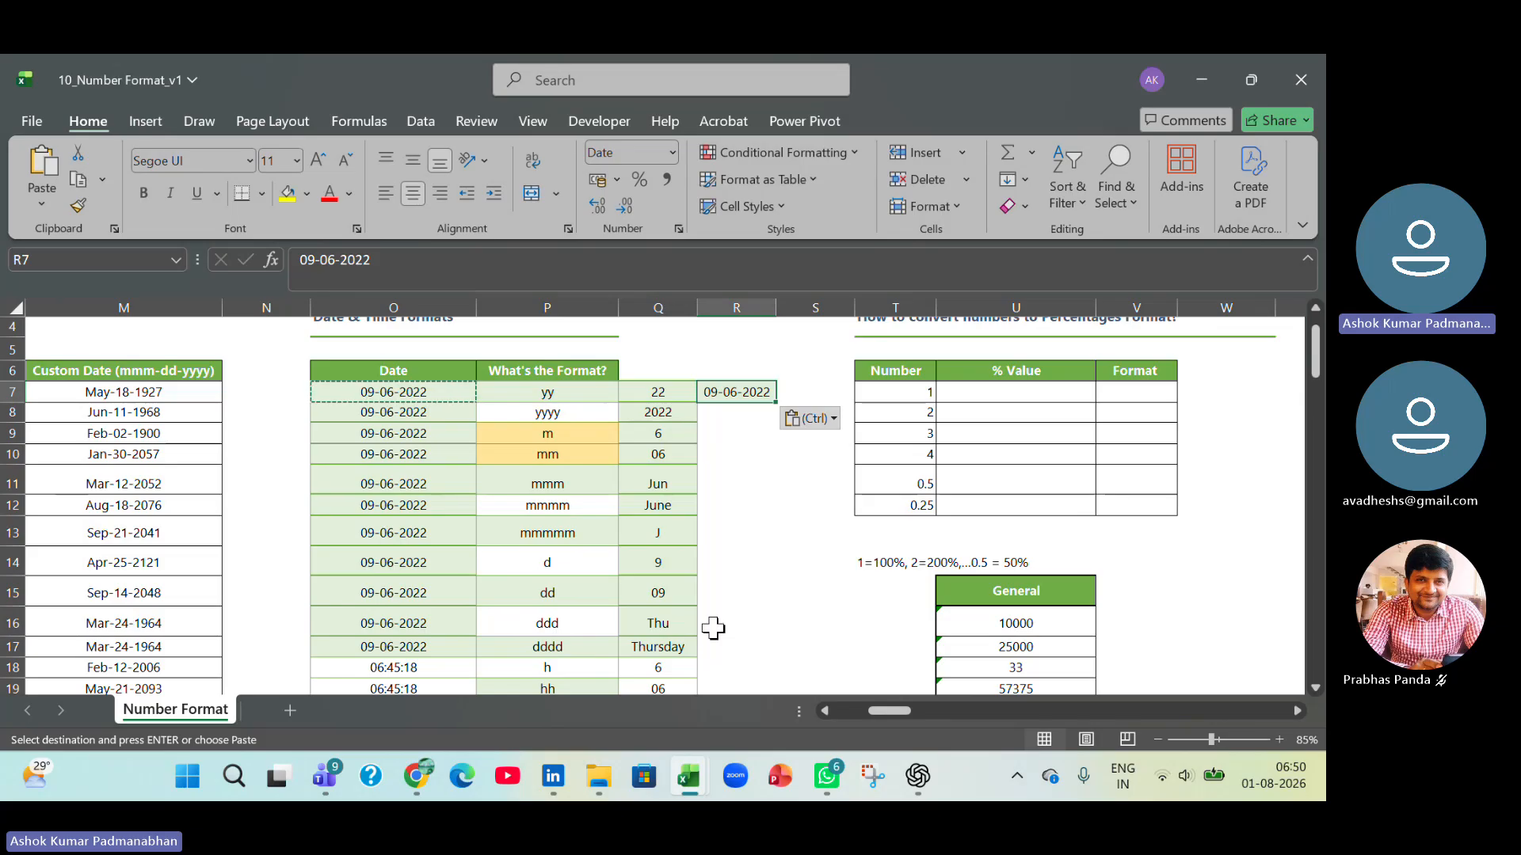
Format the copied date in R7 with the custom number format code yy.
{"action": "key", "text": "ctrl+1"}
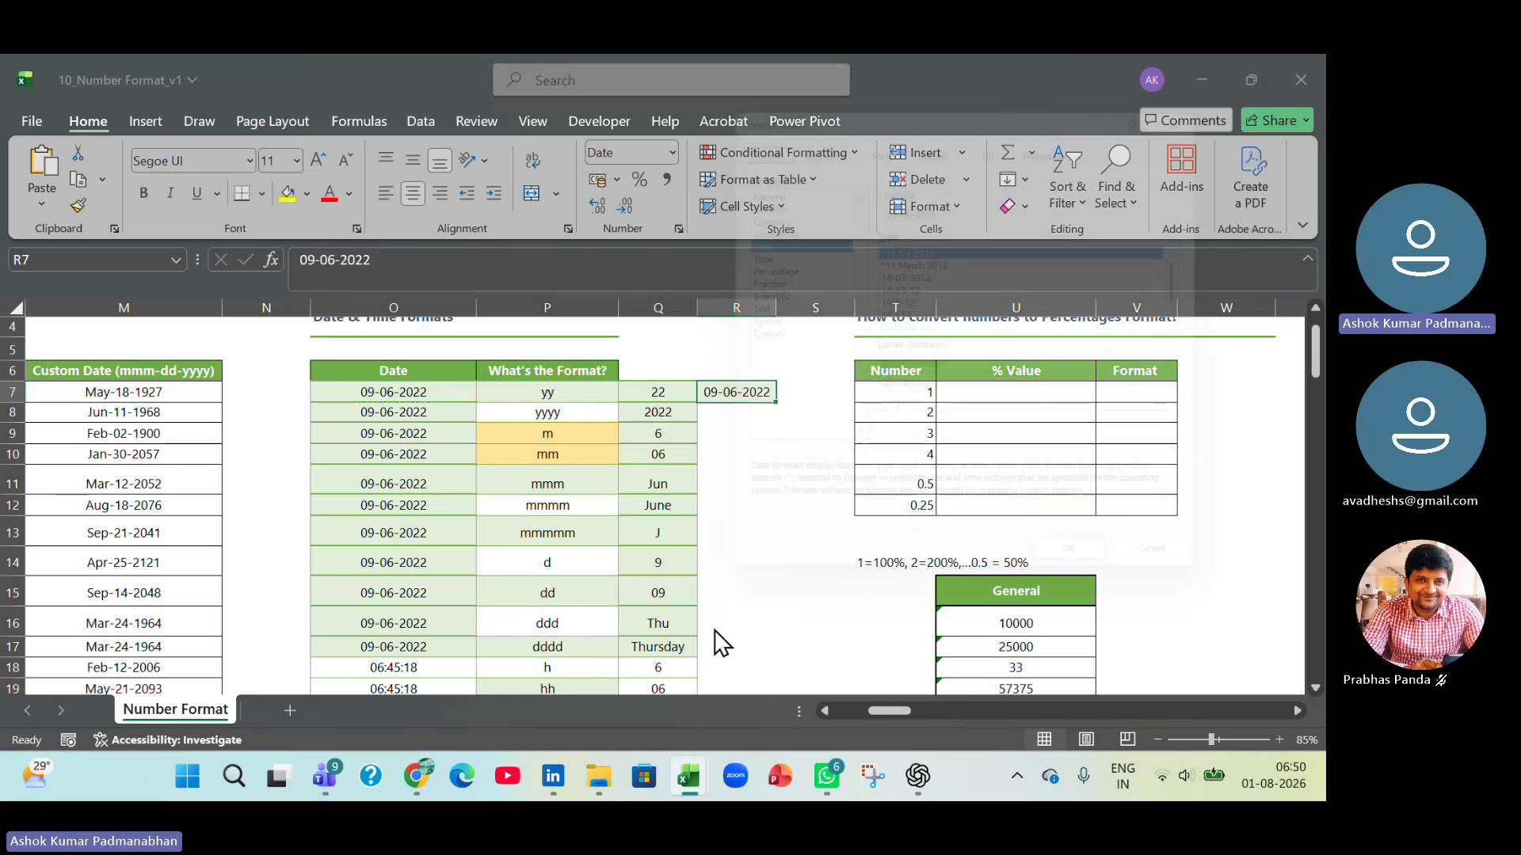
{"action": "left_click", "coordinate": [772, 338]}
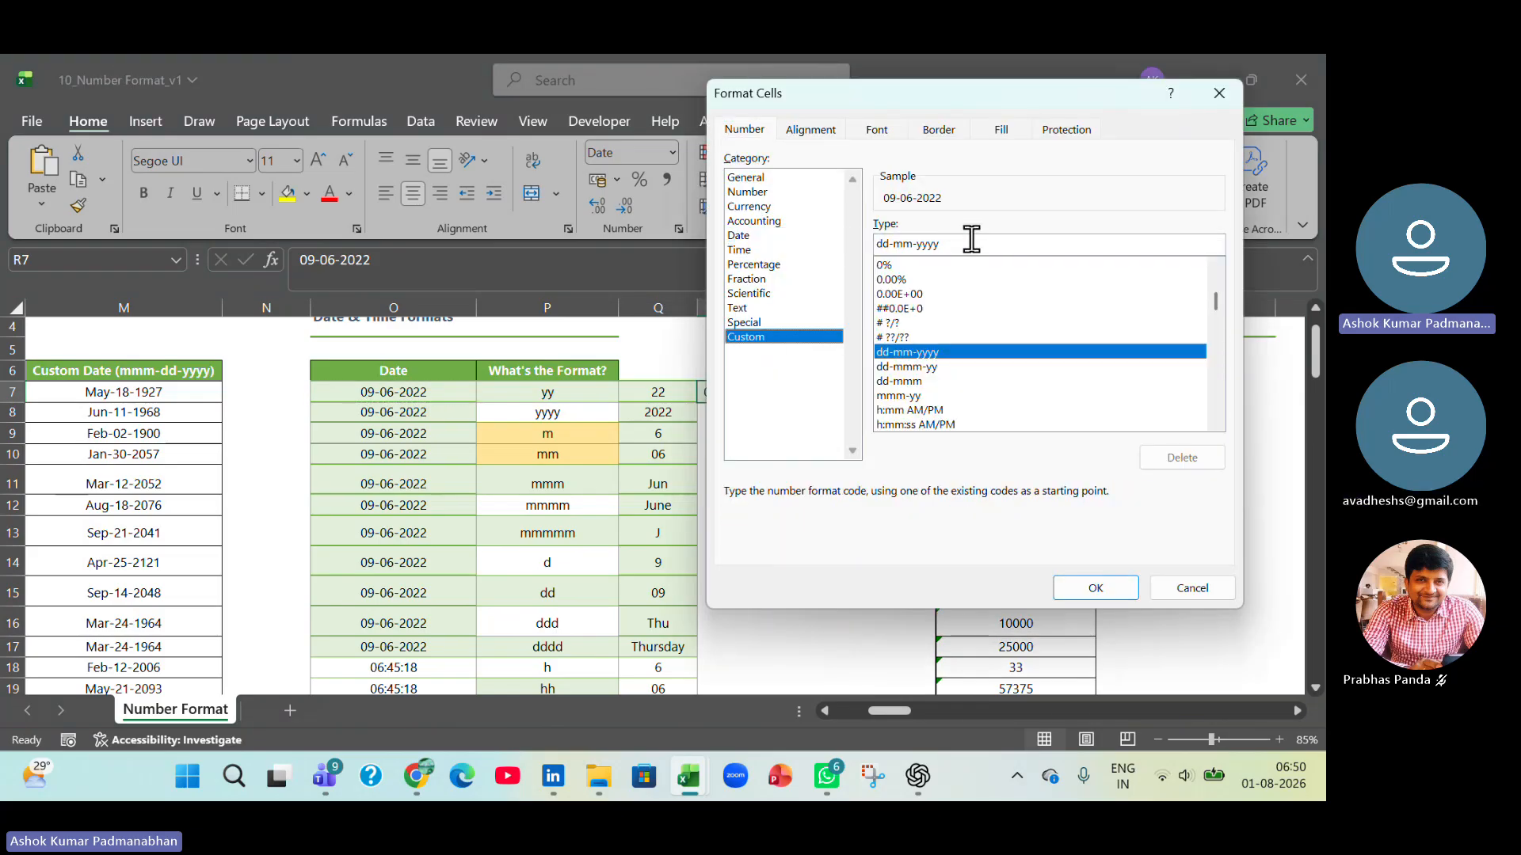
{"action": "double_click", "coordinate": [955, 247]}
{"action": "type", "text": "yy"}
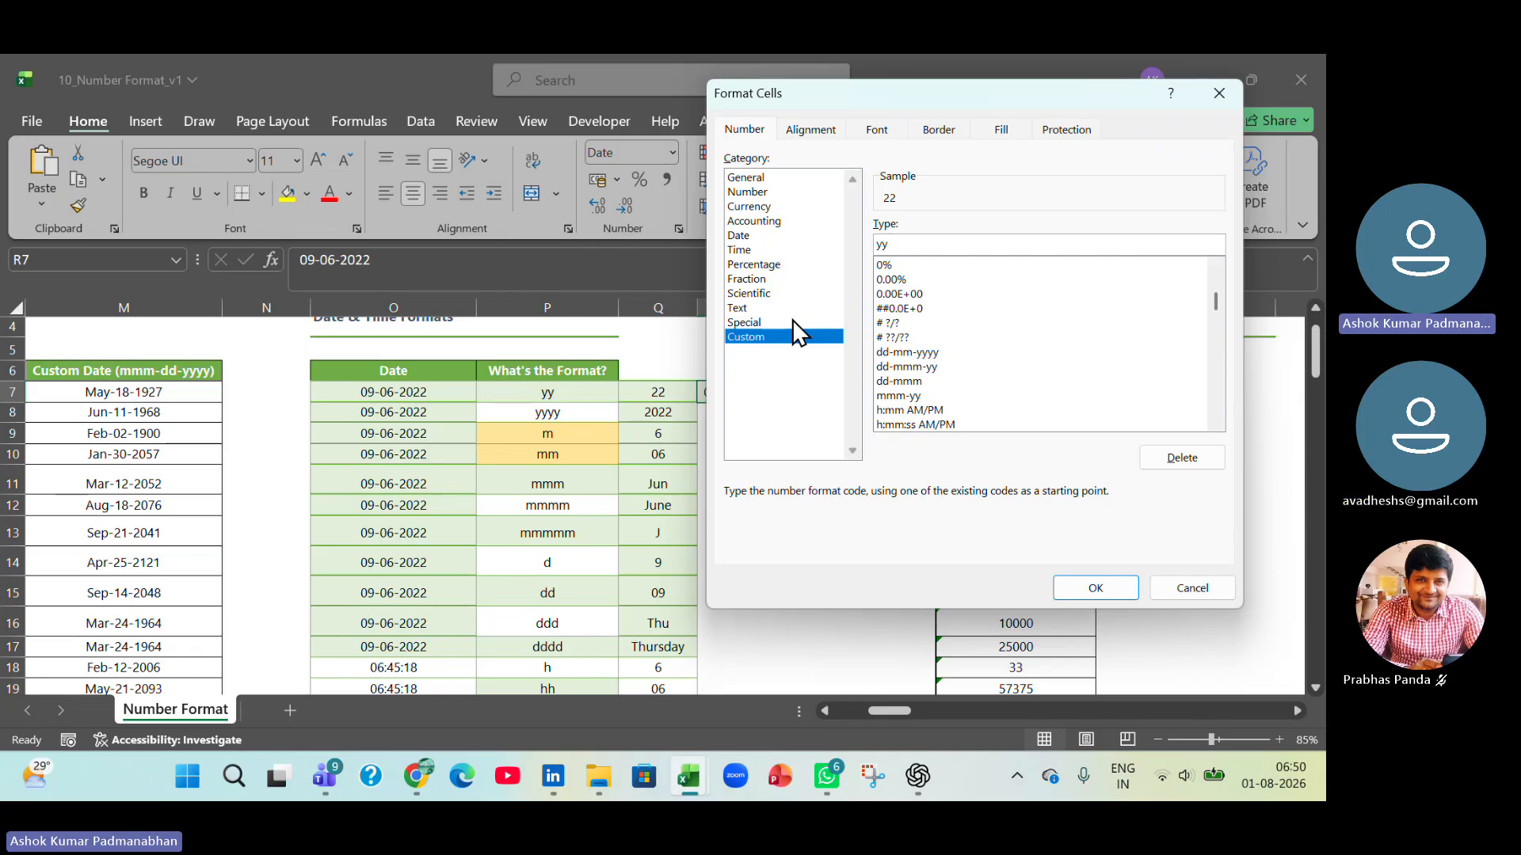
{"action": "left_click", "coordinate": [1094, 587]}
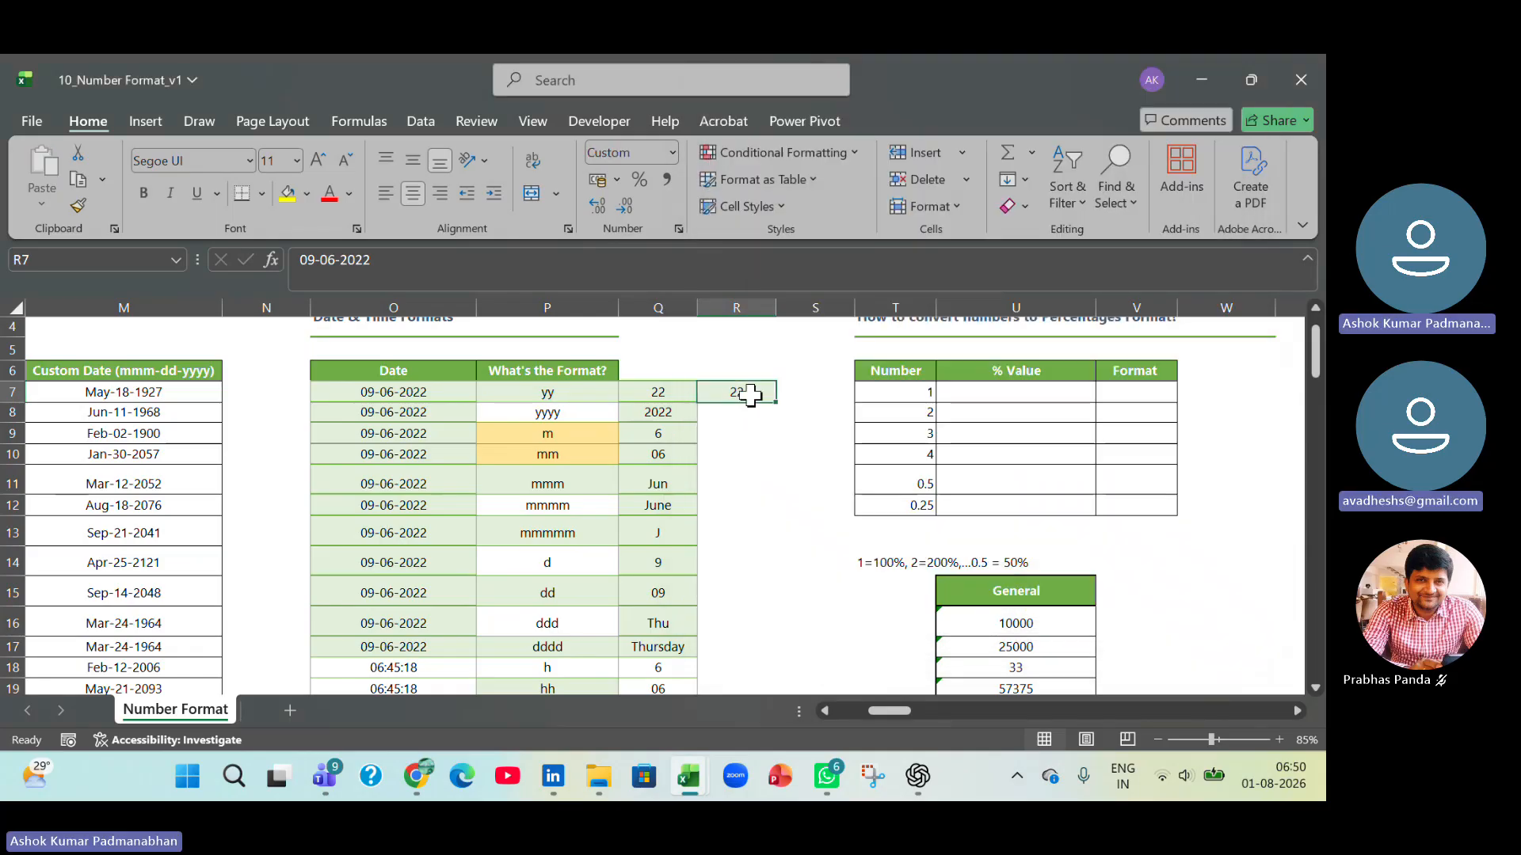
Review the date and time format codes listed in column P against their dates and formatted results.
{"action": "left_click_drag", "start_coordinate": [581, 392], "coordinate": [571, 690]}
{"action": "scroll", "coordinate": [580, 644], "scroll_direction": "down", "scroll_amount": 5}
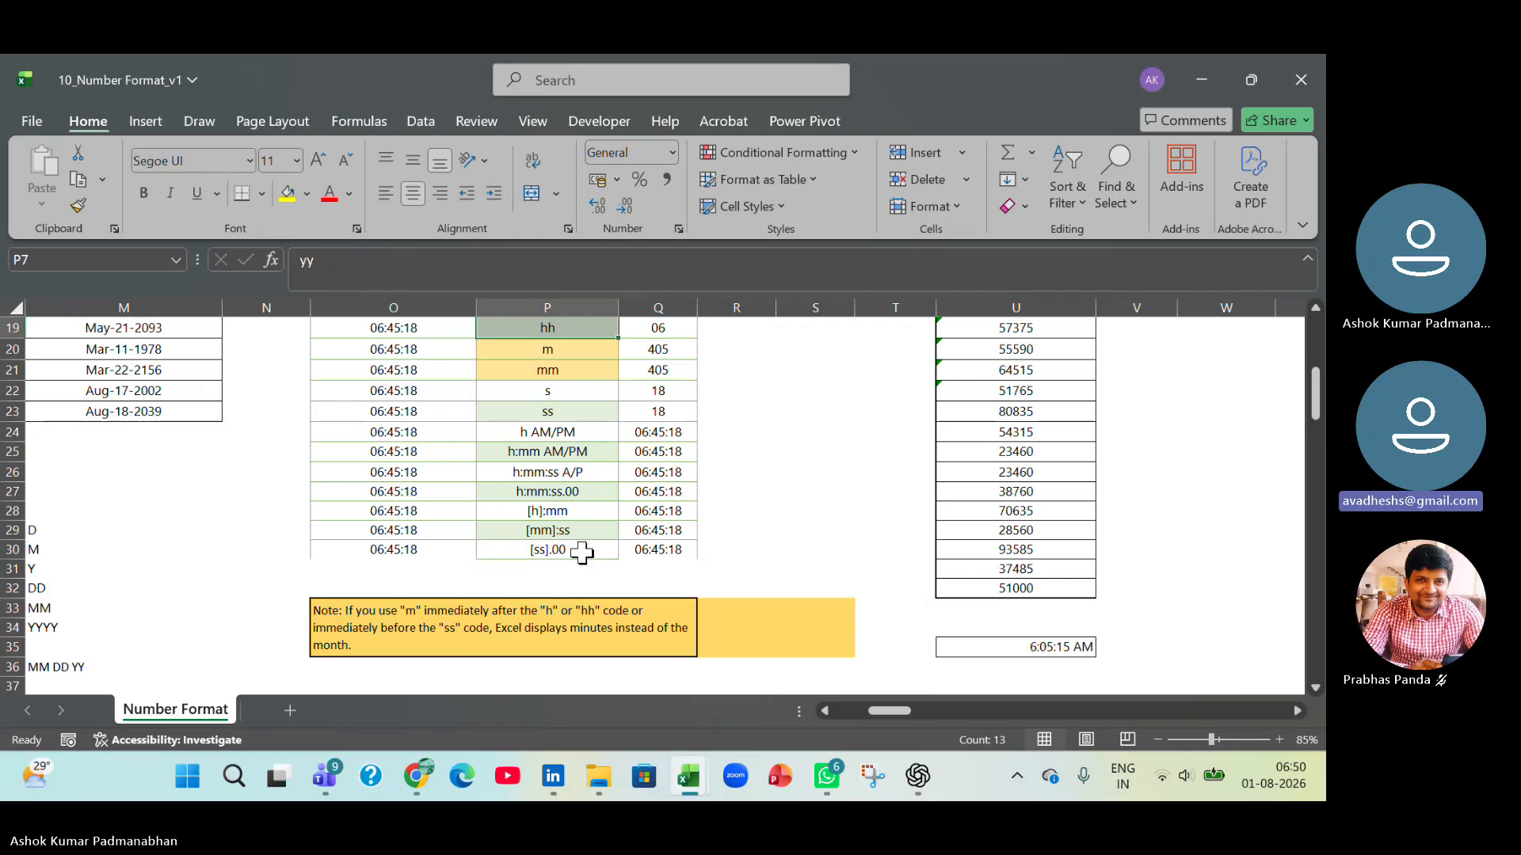
{"action": "scroll", "coordinate": [583, 552], "scroll_direction": "up", "scroll_amount": 4}
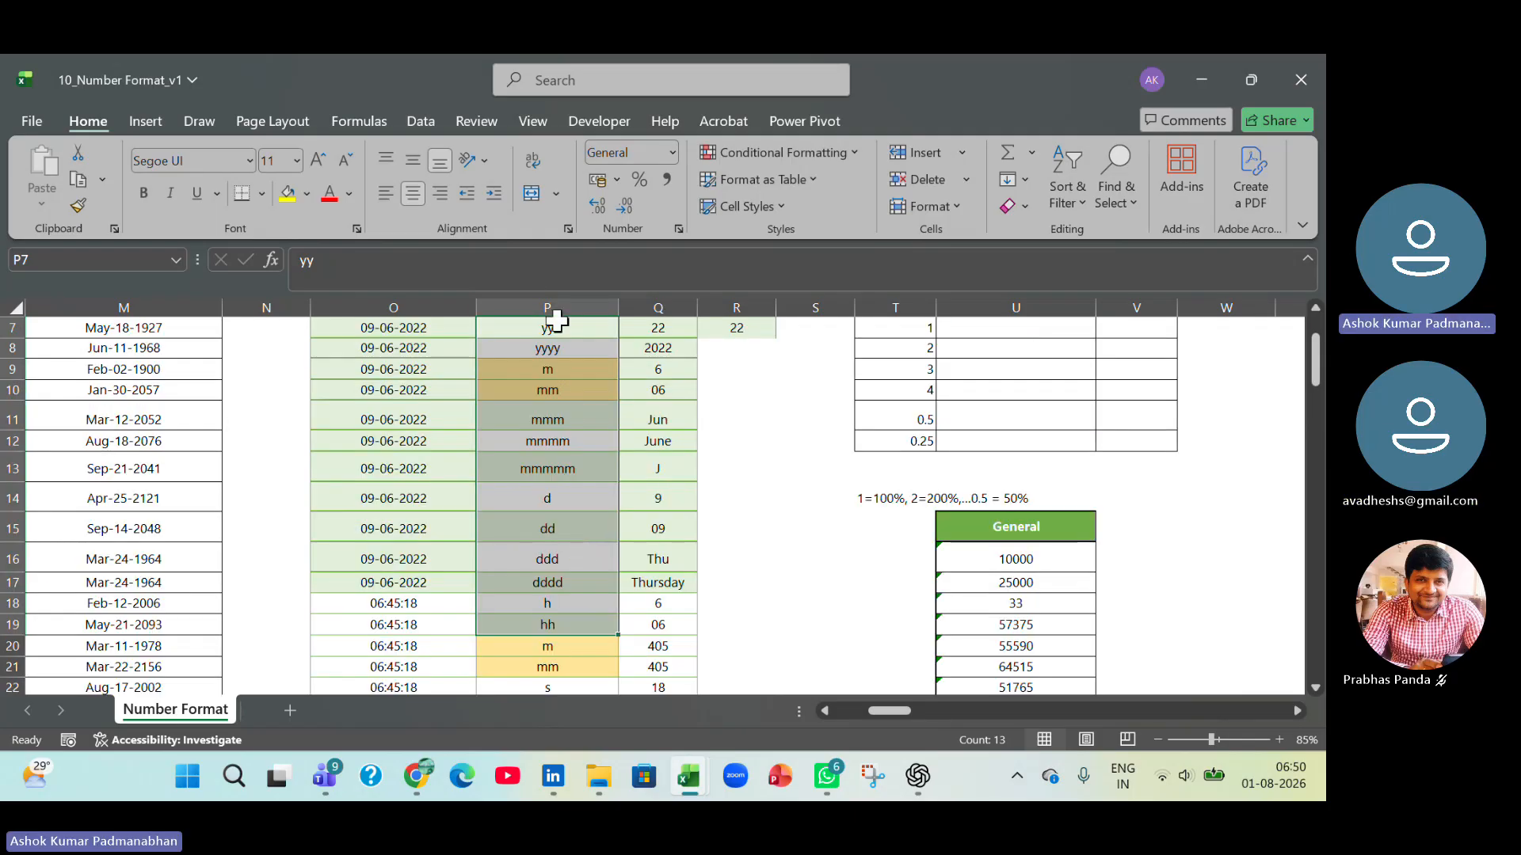
{"action": "left_click", "coordinate": [683, 467]}
{"action": "scroll", "coordinate": [740, 475], "scroll_direction": "up", "scroll_amount": 2}
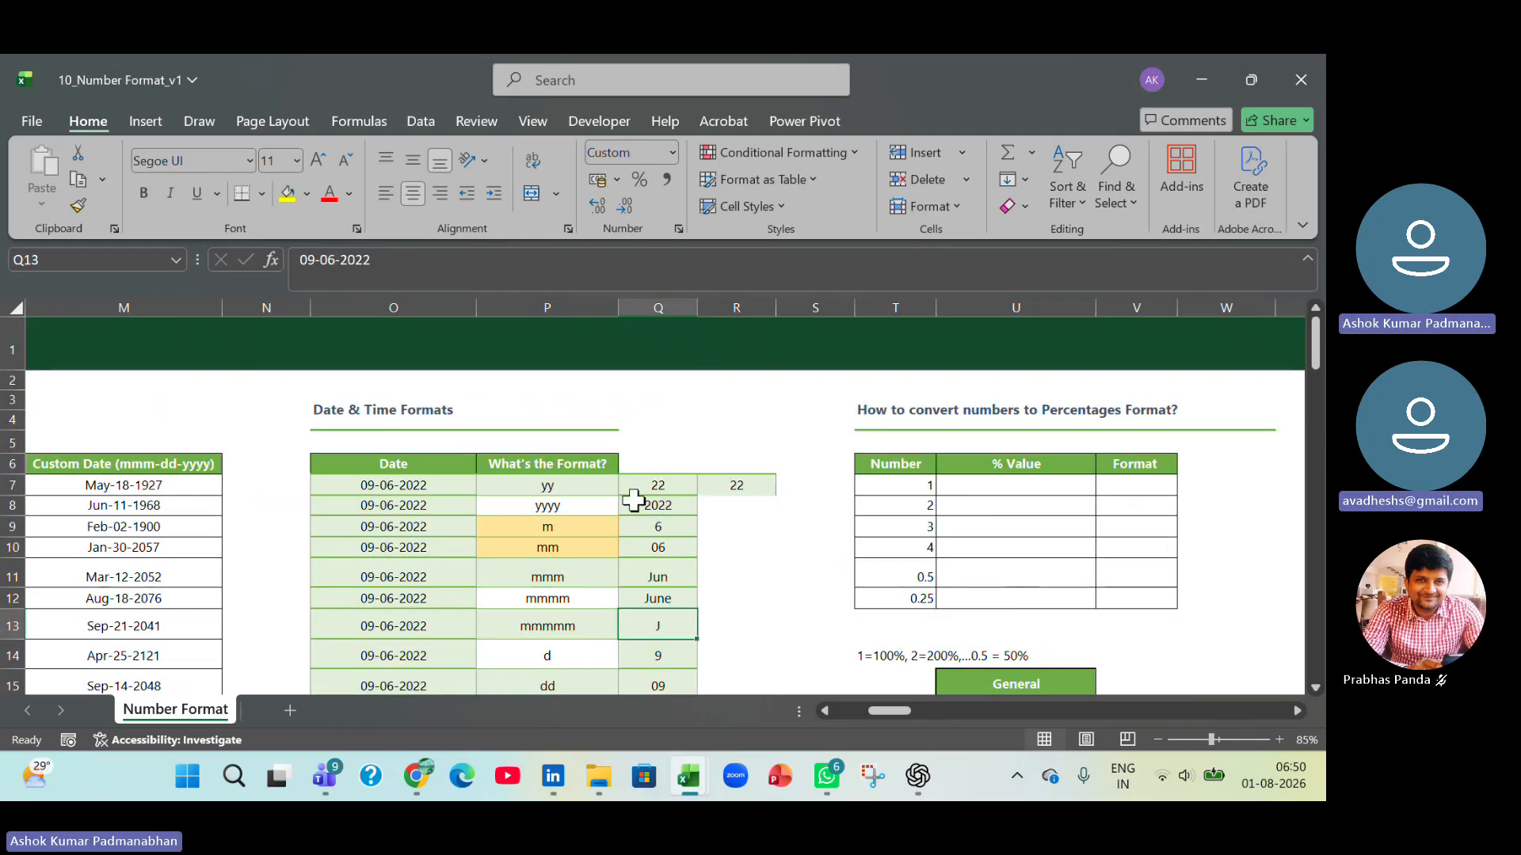
{"action": "left_click", "coordinate": [406, 504]}
{"action": "left_click", "coordinate": [686, 508]}
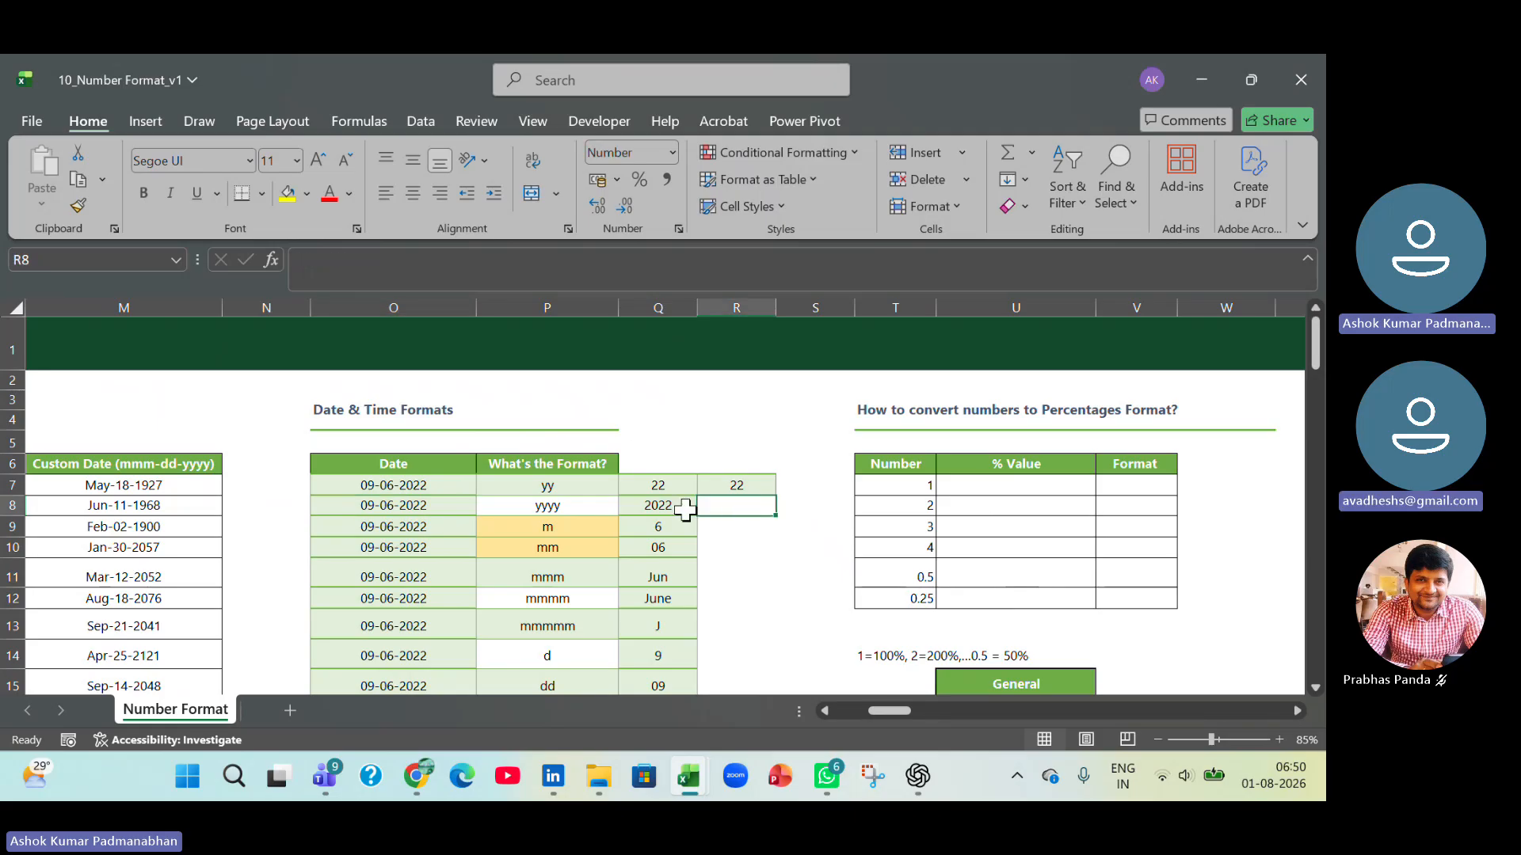
{"action": "left_click", "coordinate": [756, 510]}
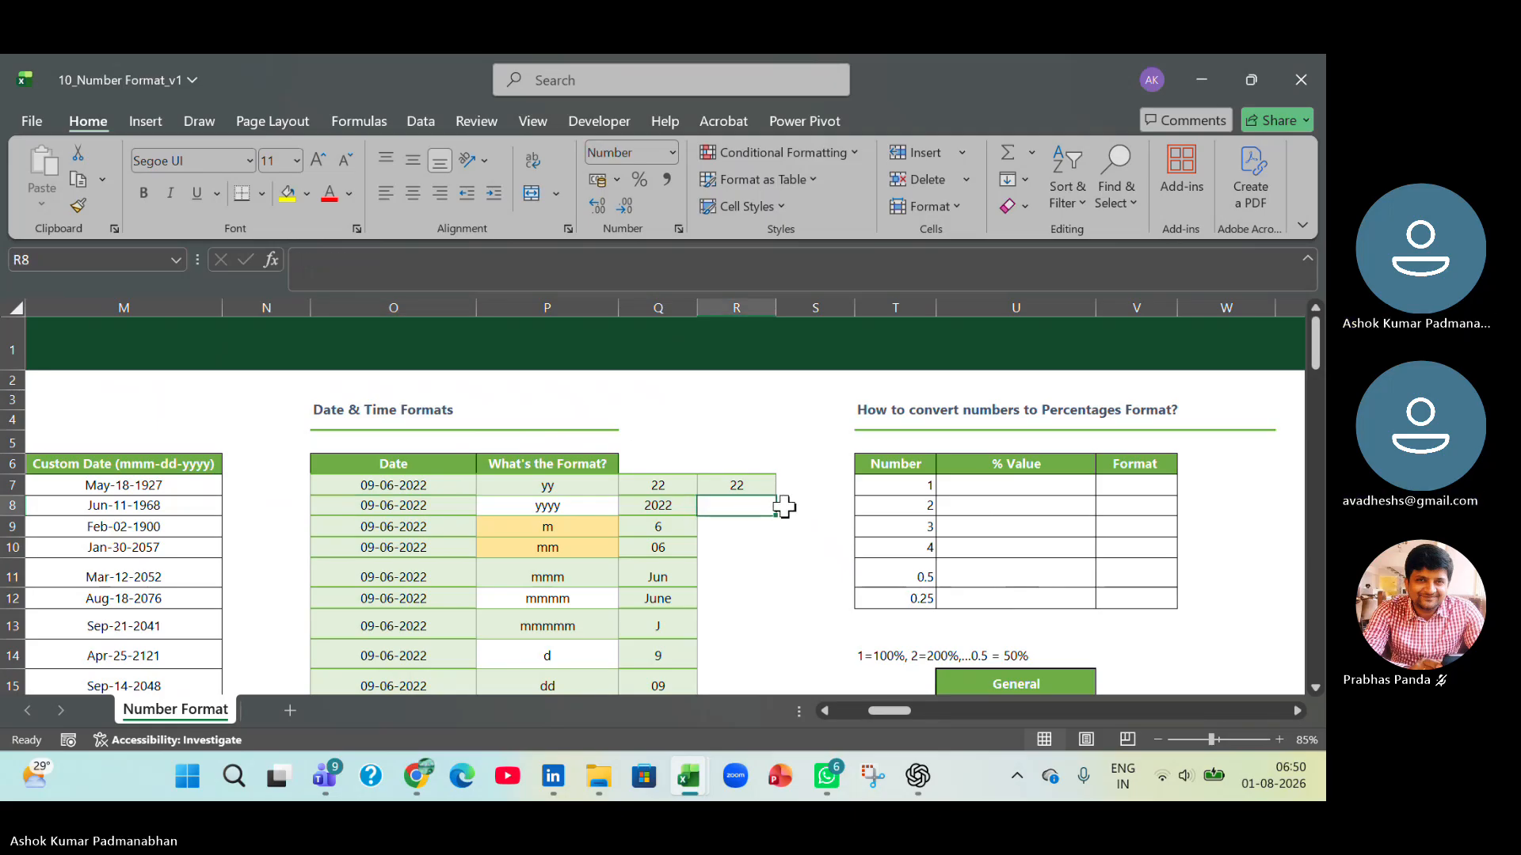
Clear the test date from R7 by filling the empty cell R6 down over it.
{"action": "left_click", "coordinate": [756, 443]}
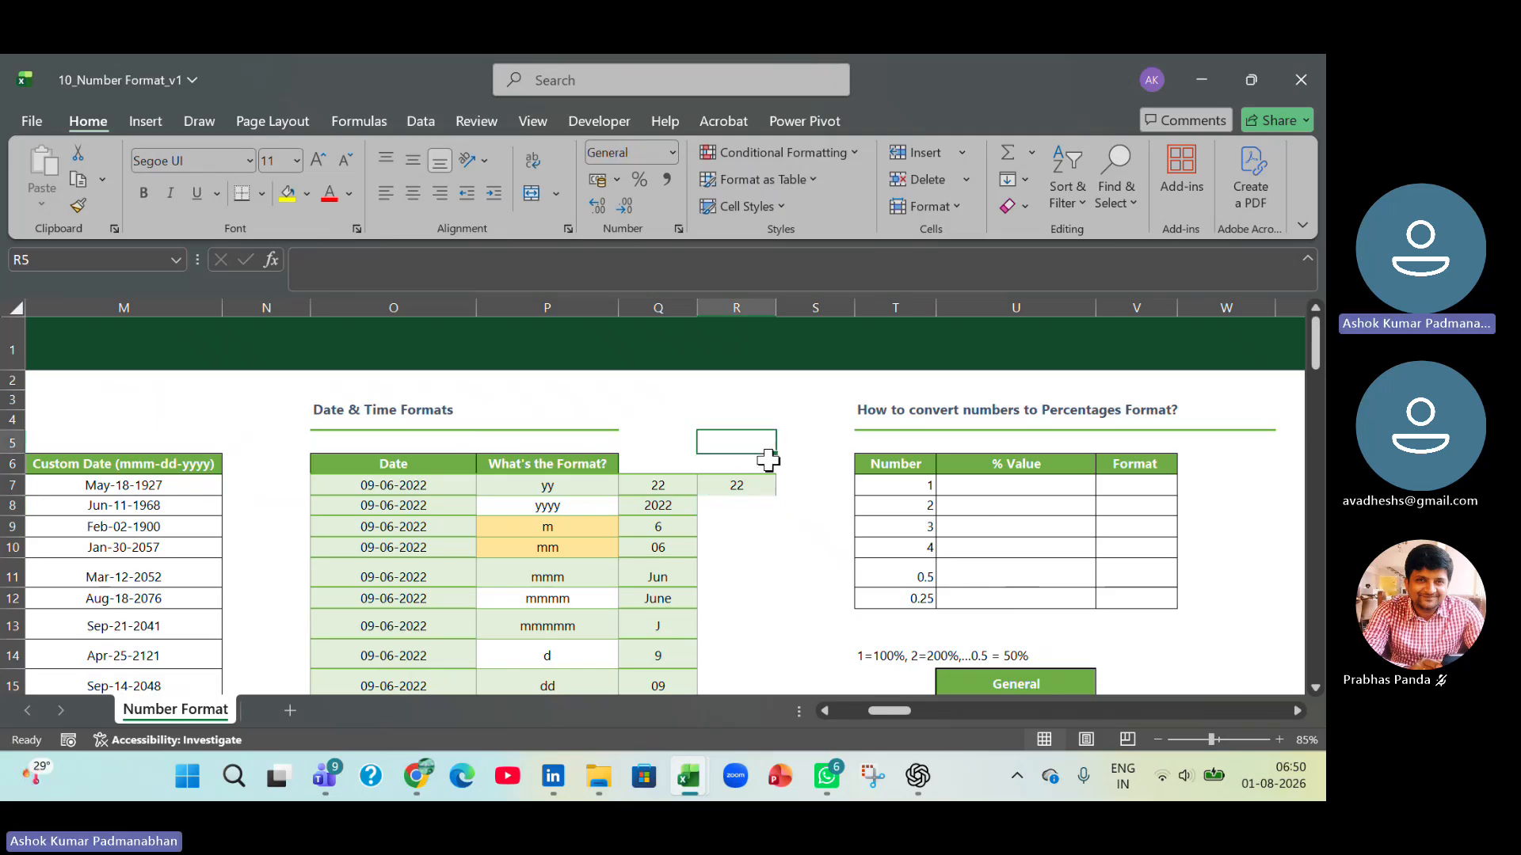
{"action": "left_click_drag", "start_coordinate": [771, 453], "coordinate": [773, 582]}
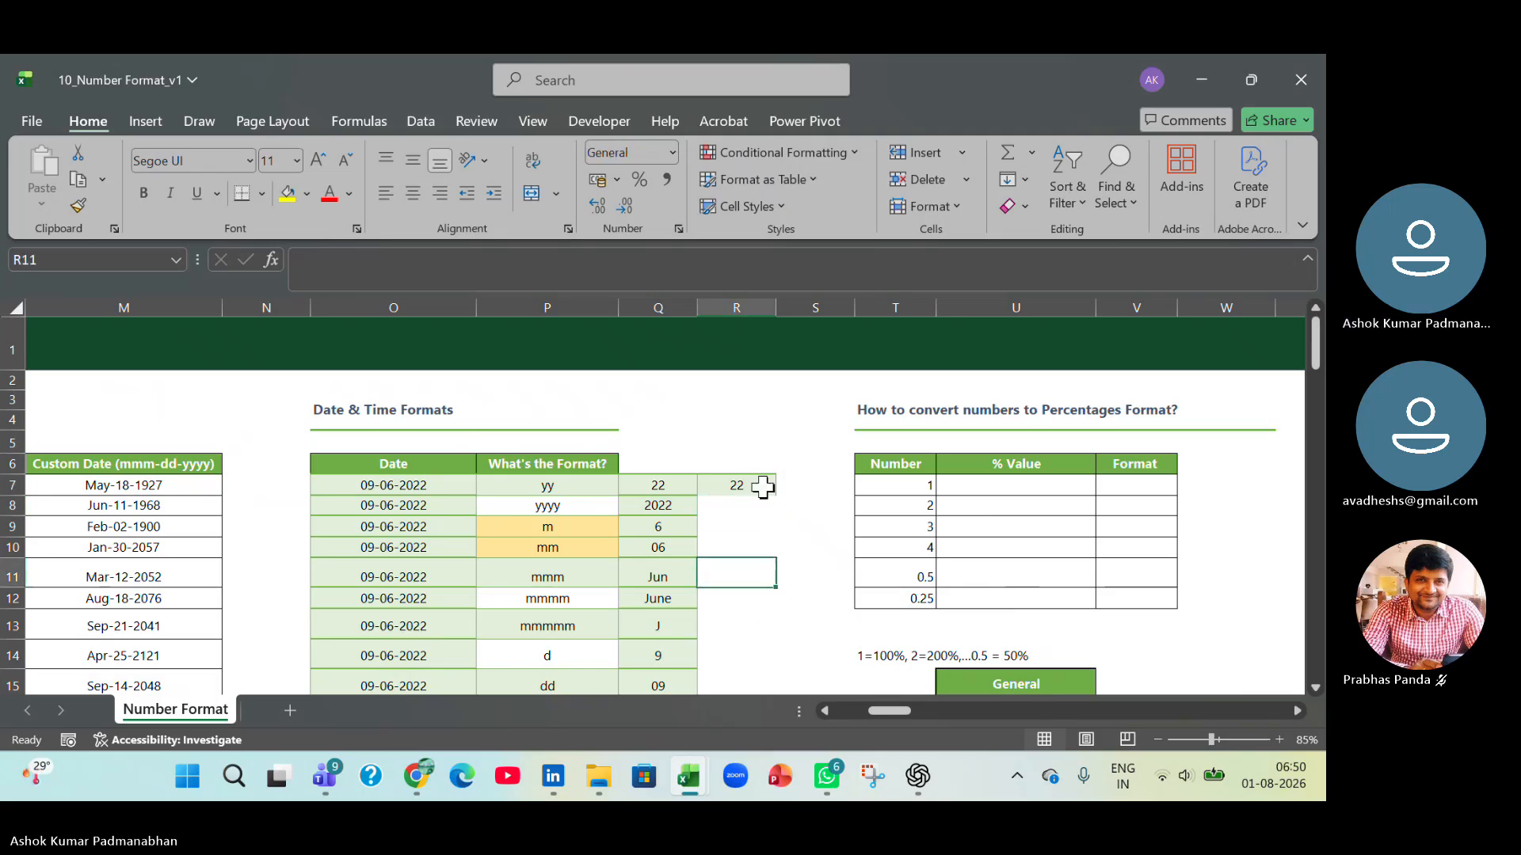
{"action": "left_click", "coordinate": [762, 466]}
{"action": "left_click_drag", "start_coordinate": [777, 474], "coordinate": [783, 535]}
{"action": "left_click", "coordinate": [817, 621]}
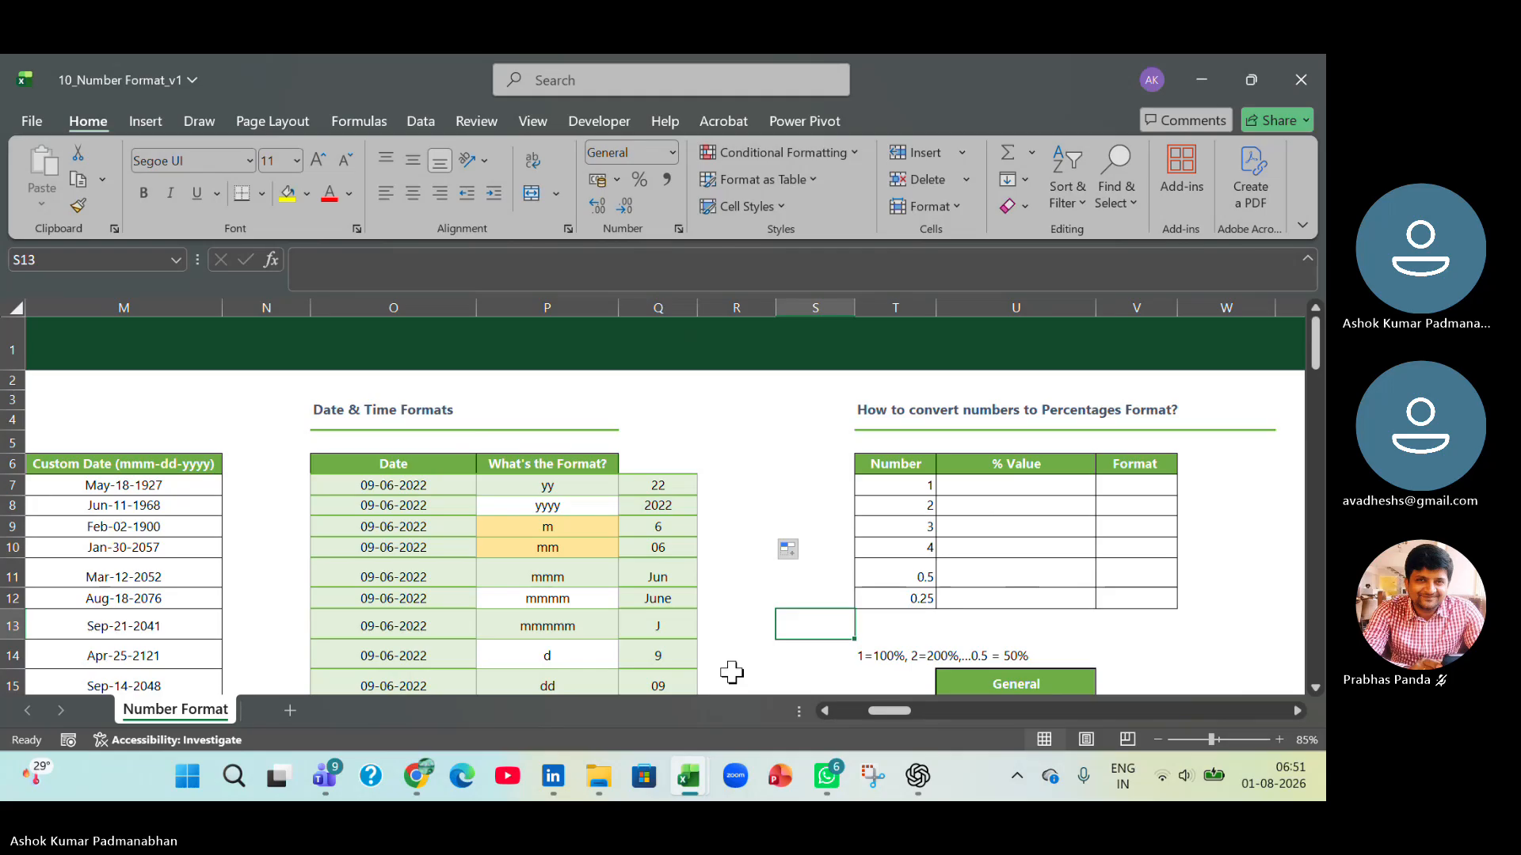
Apply the Percentage format to the empty % Value cells U7:U12 in the percentages table.
{"action": "left_click_drag", "start_coordinate": [892, 707], "coordinate": [887, 709]}
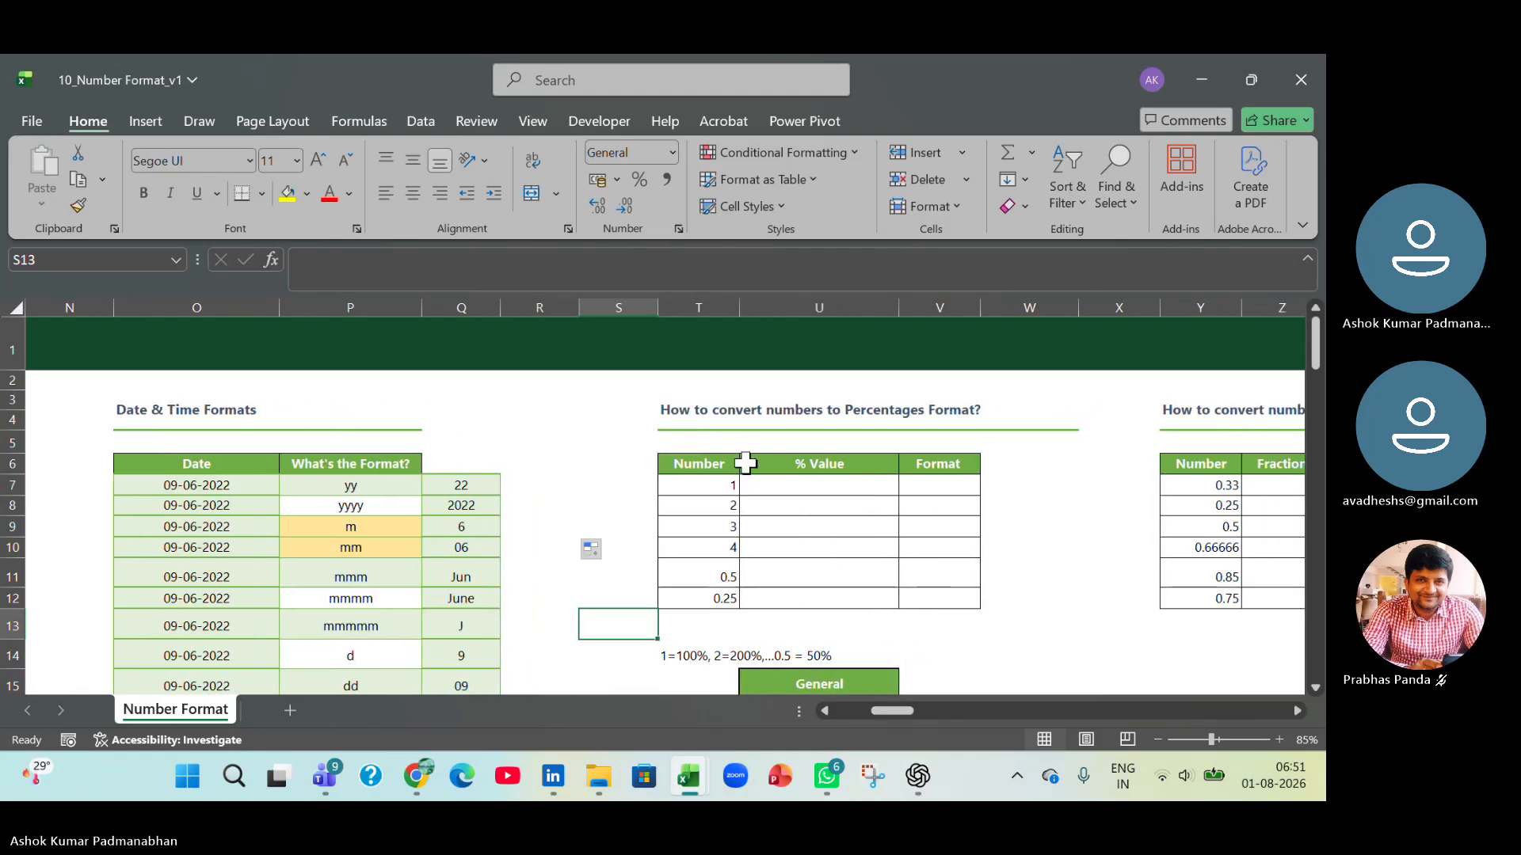
{"action": "left_click", "coordinate": [795, 486]}
{"action": "left_click_drag", "start_coordinate": [796, 496], "coordinate": [795, 597]}
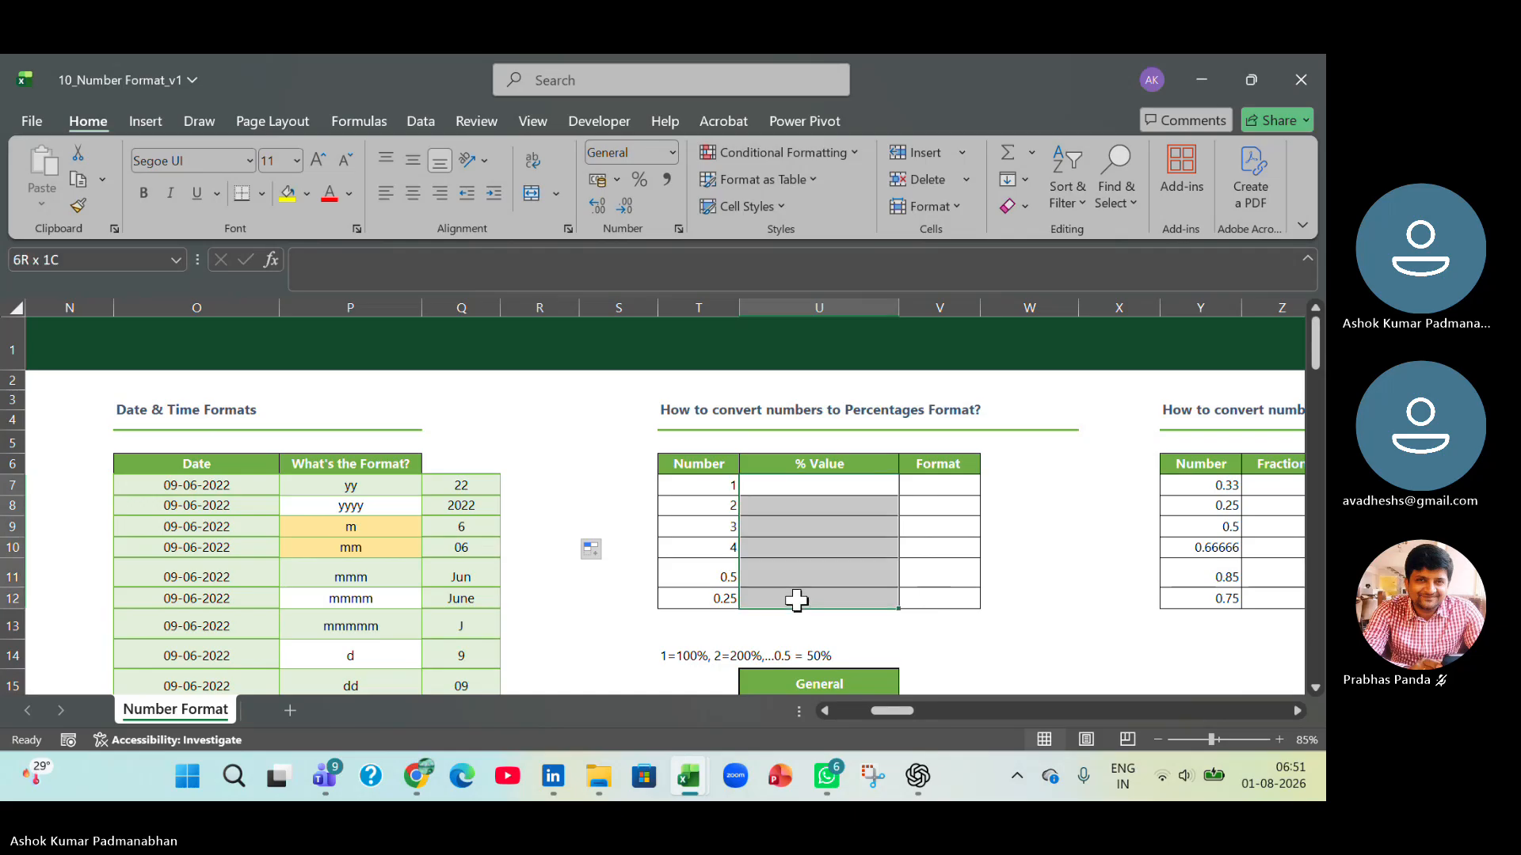
{"action": "key", "text": "ctrl+shift+5"}
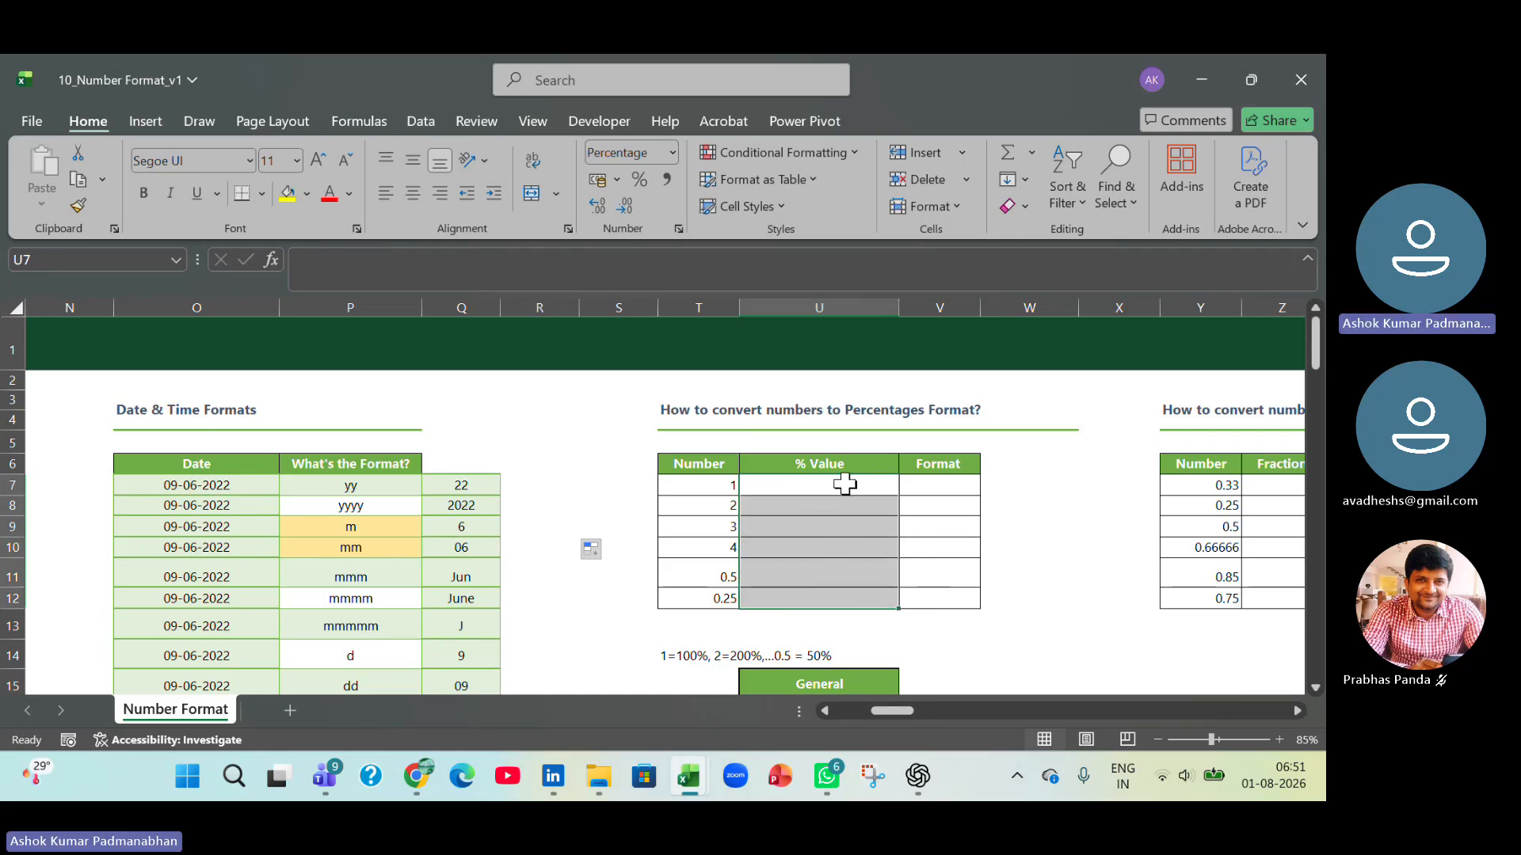
Reset the % Value and Format cells U7:V12 to the General number format.
{"action": "left_click", "coordinate": [674, 153]}
{"action": "left_click", "coordinate": [668, 190]}
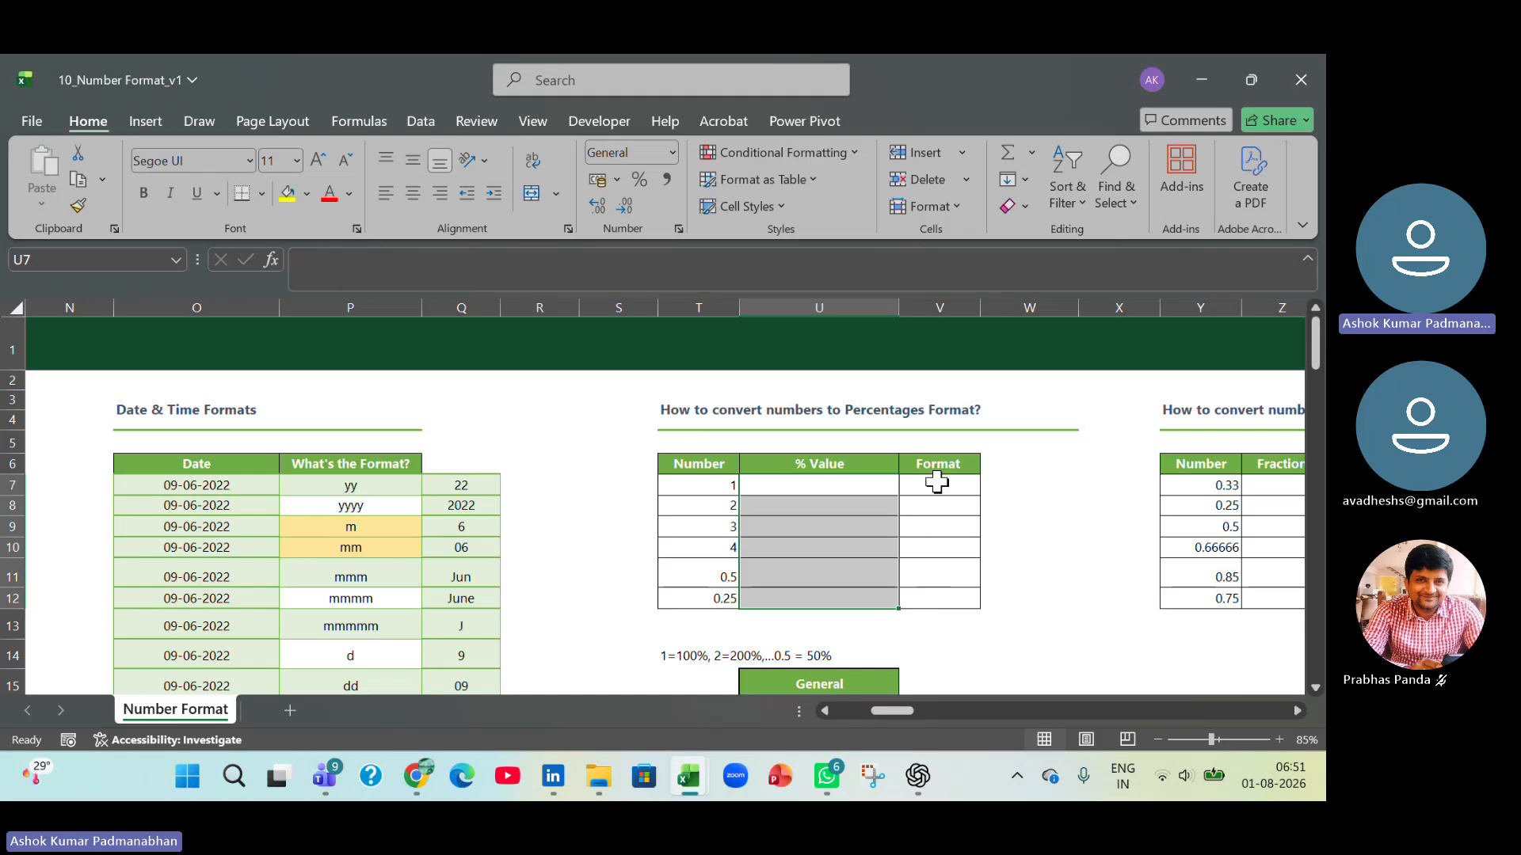
{"action": "left_click_drag", "start_coordinate": [834, 485], "coordinate": [947, 598]}
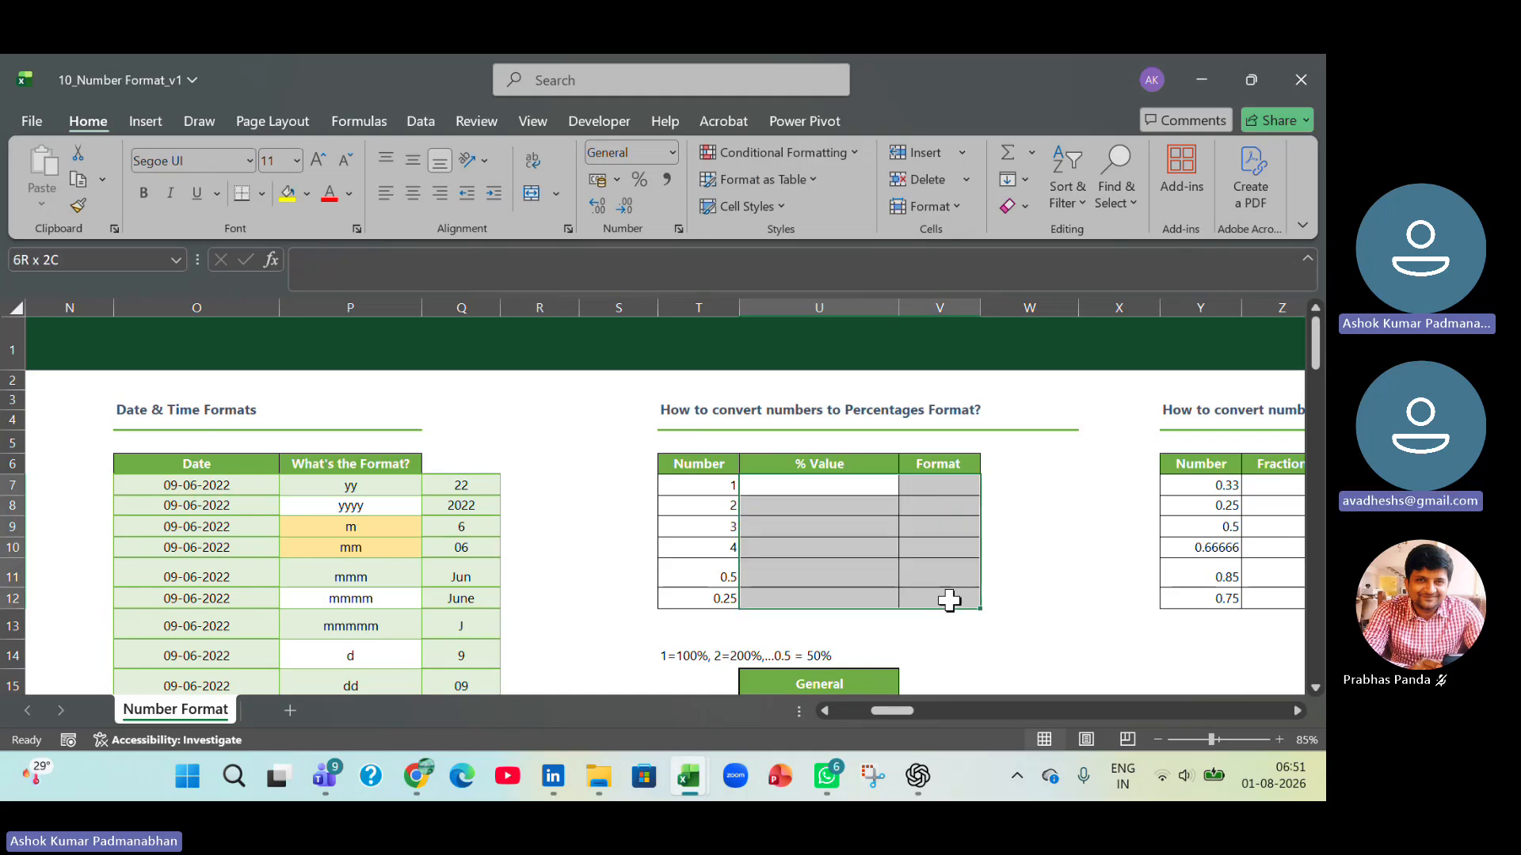
{"action": "left_click", "coordinate": [672, 150]}
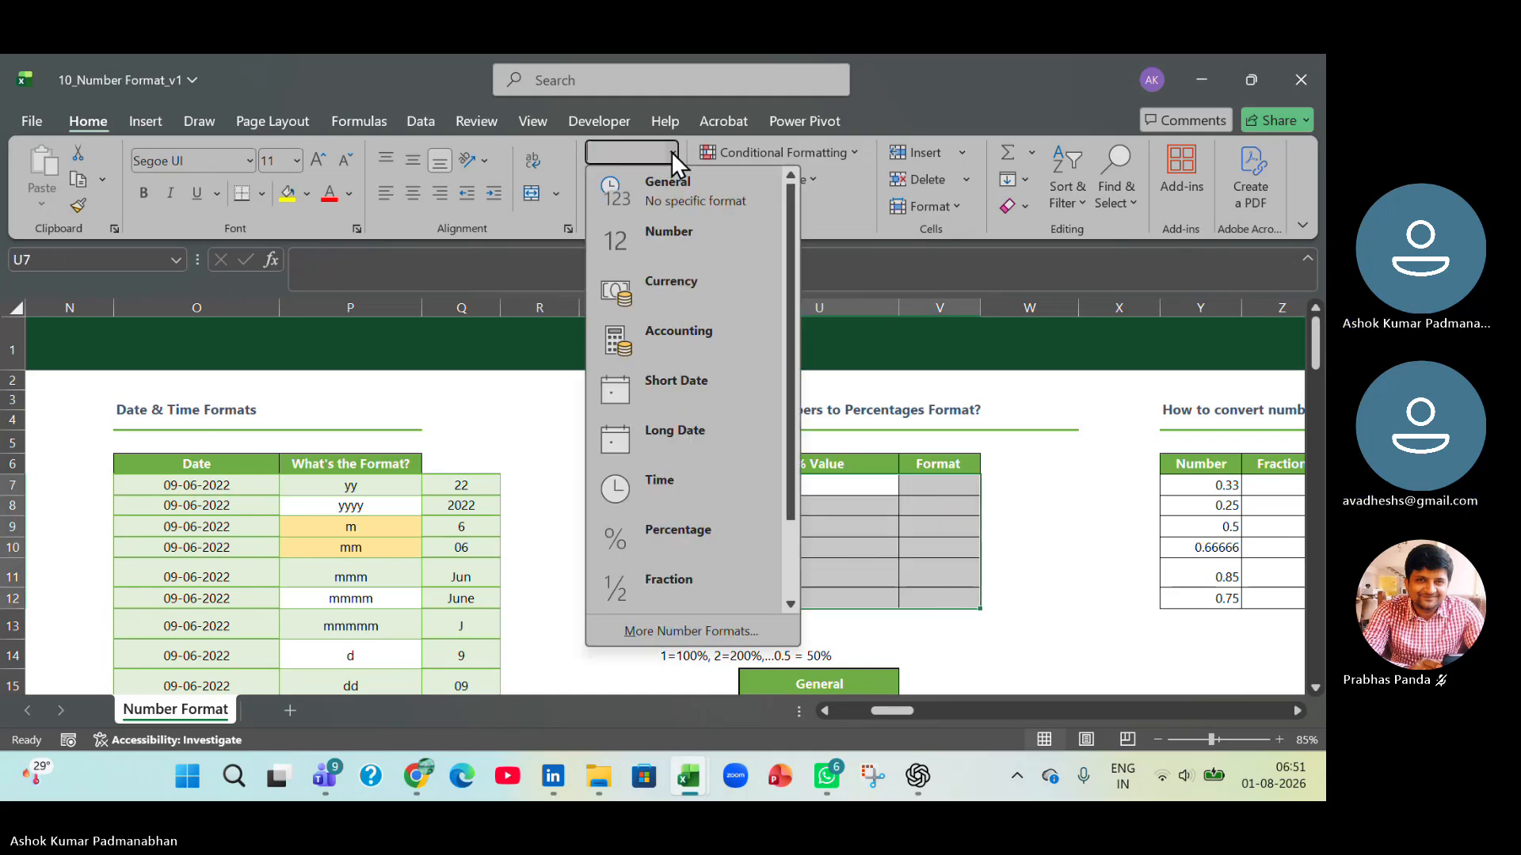
{"action": "left_click", "coordinate": [654, 198]}
{"action": "left_click", "coordinate": [728, 415]}
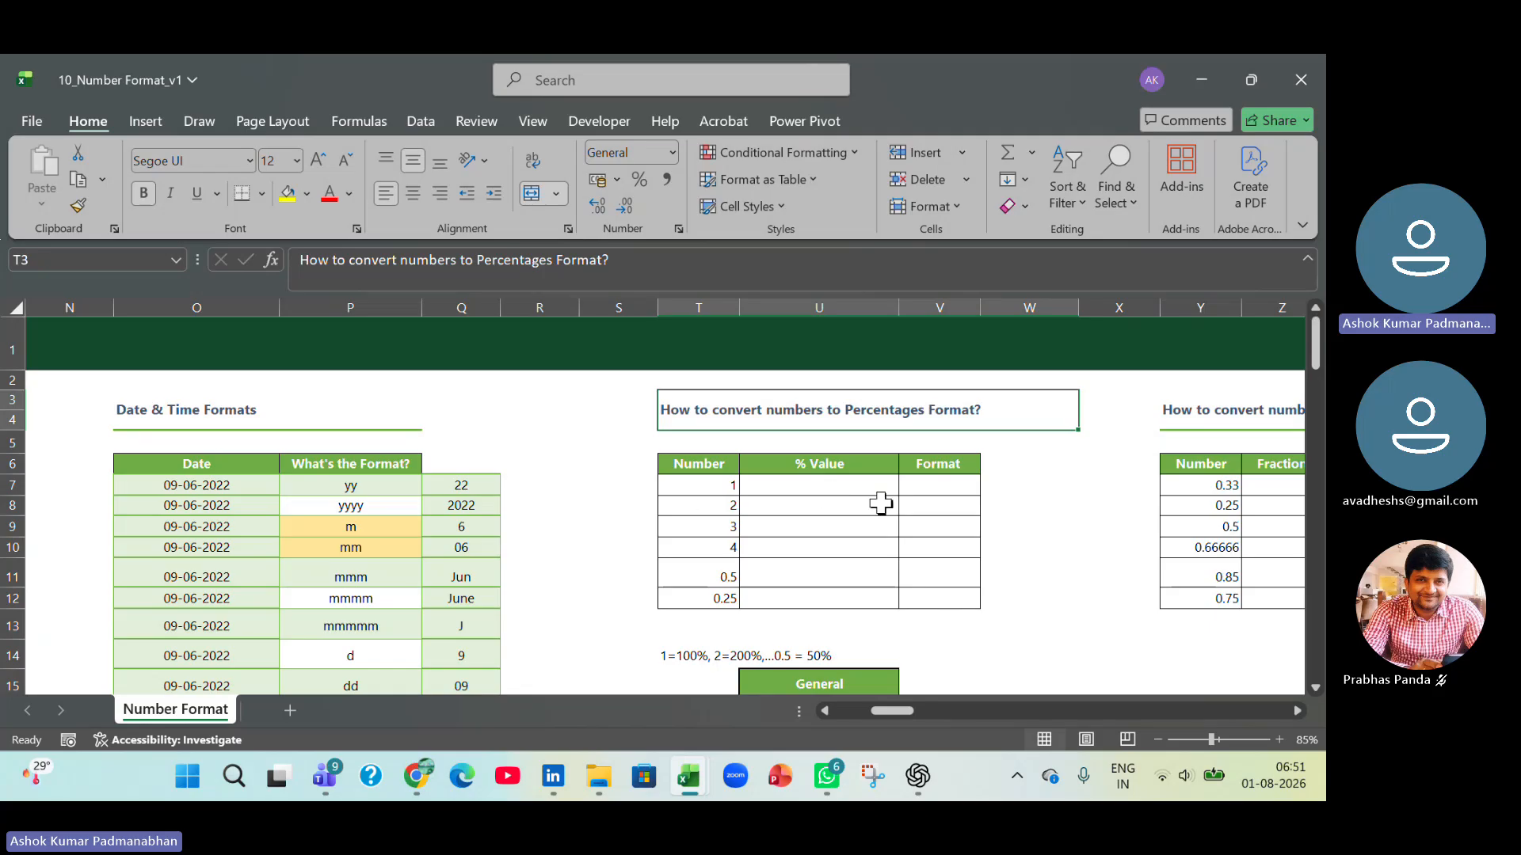
Enter the formula =T7/100 in U7 under % Value.
{"action": "left_click", "coordinate": [850, 489]}
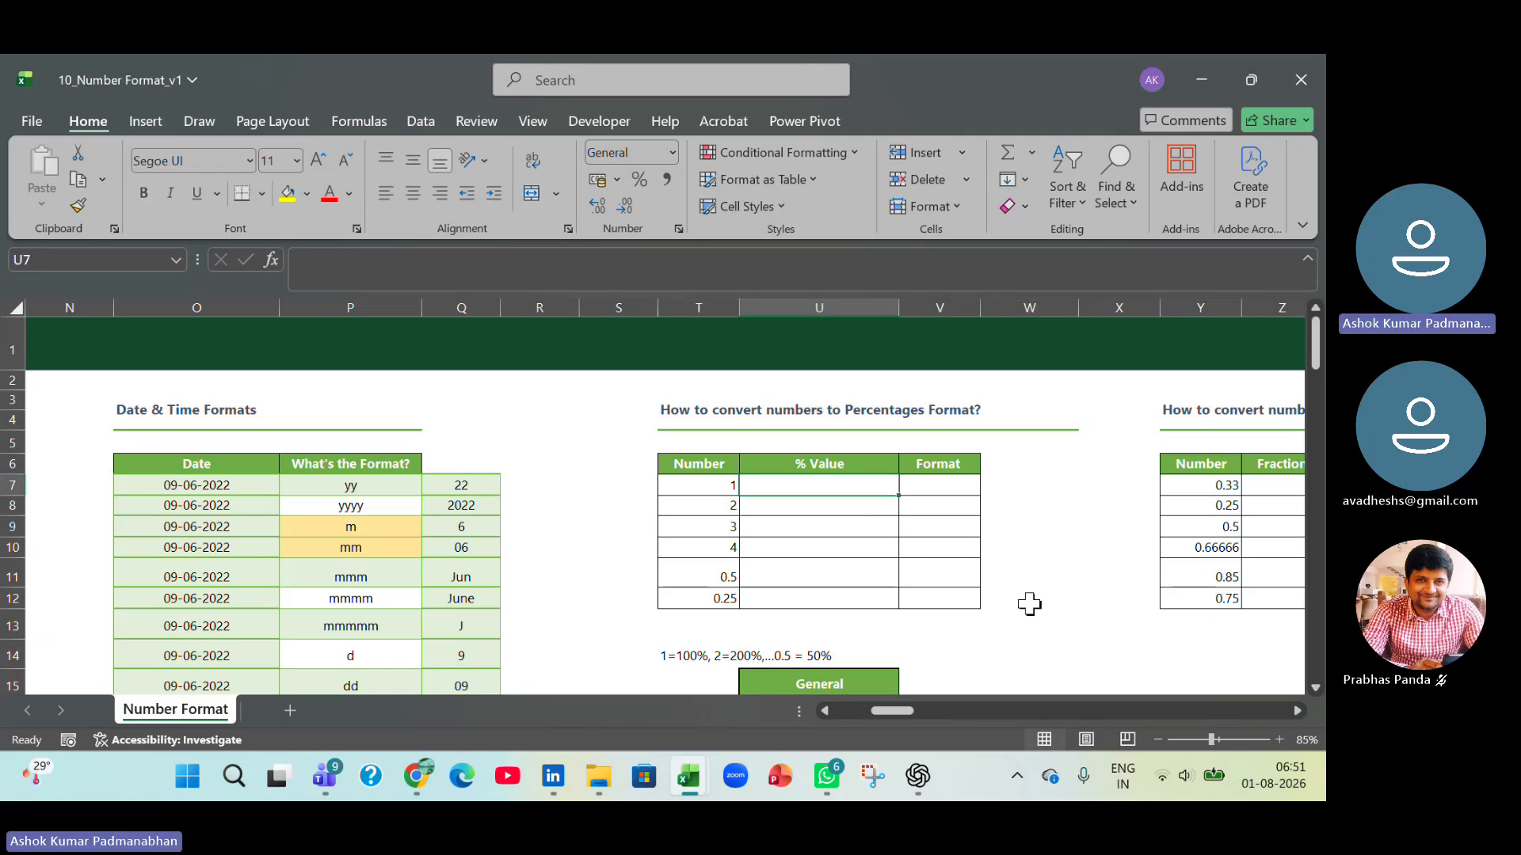
{"action": "type", "text": "="}
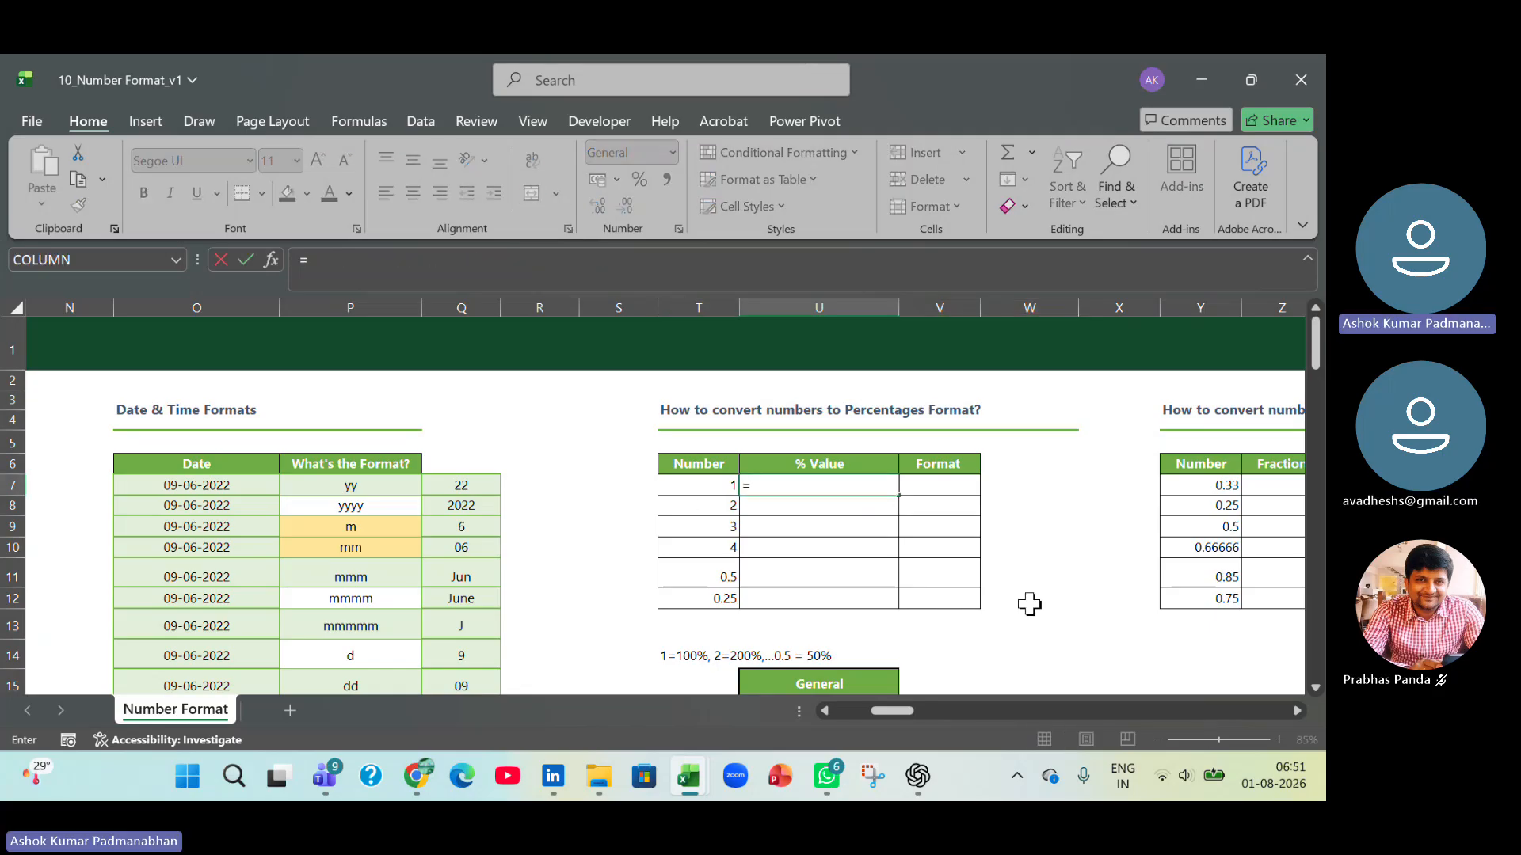
{"action": "left_click", "coordinate": [701, 486]}
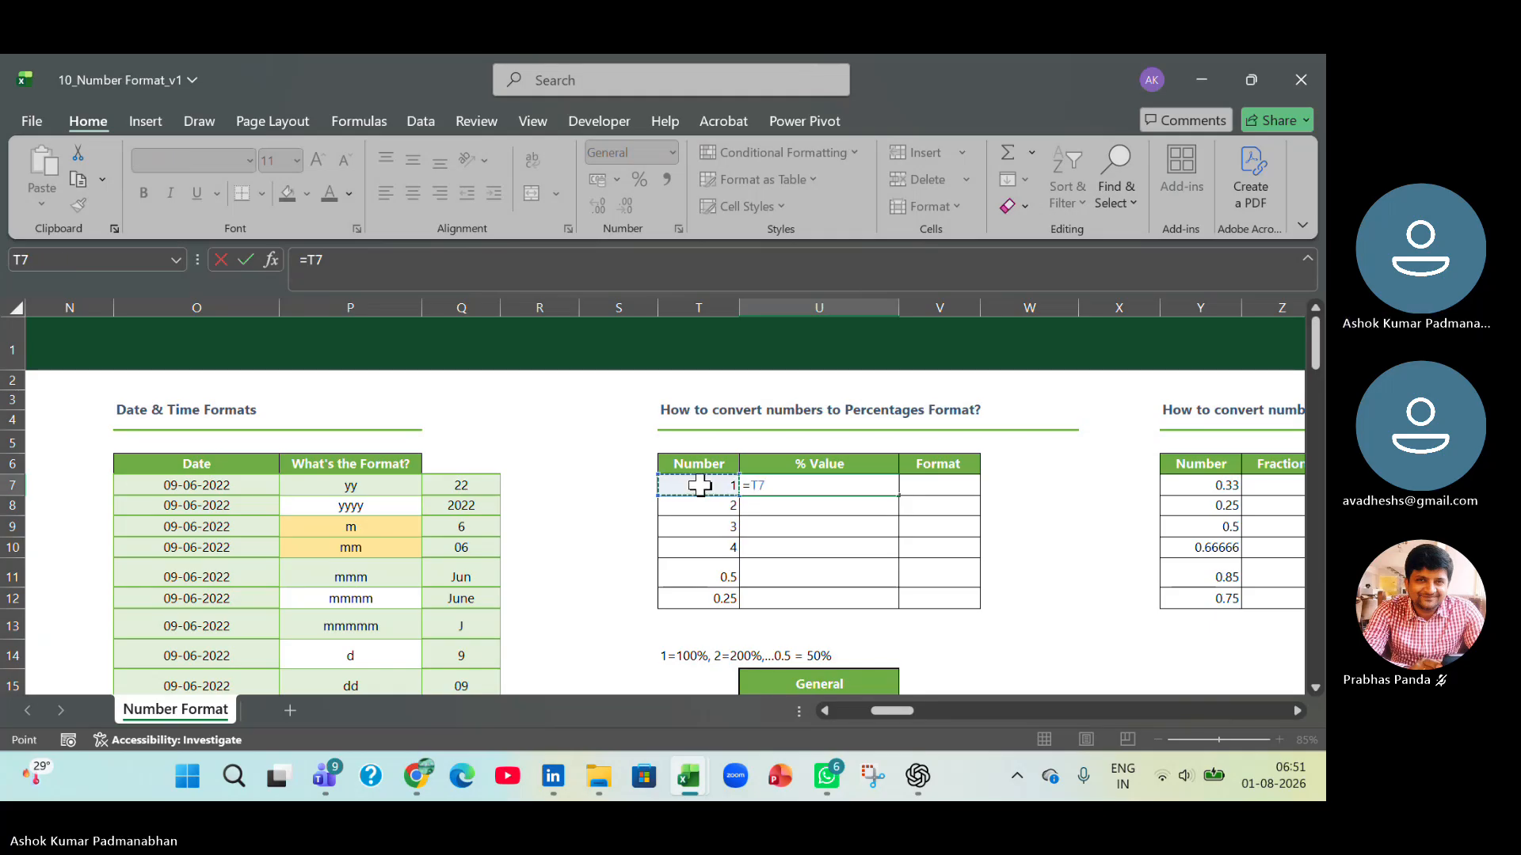
{"action": "type", "text": "/1"}
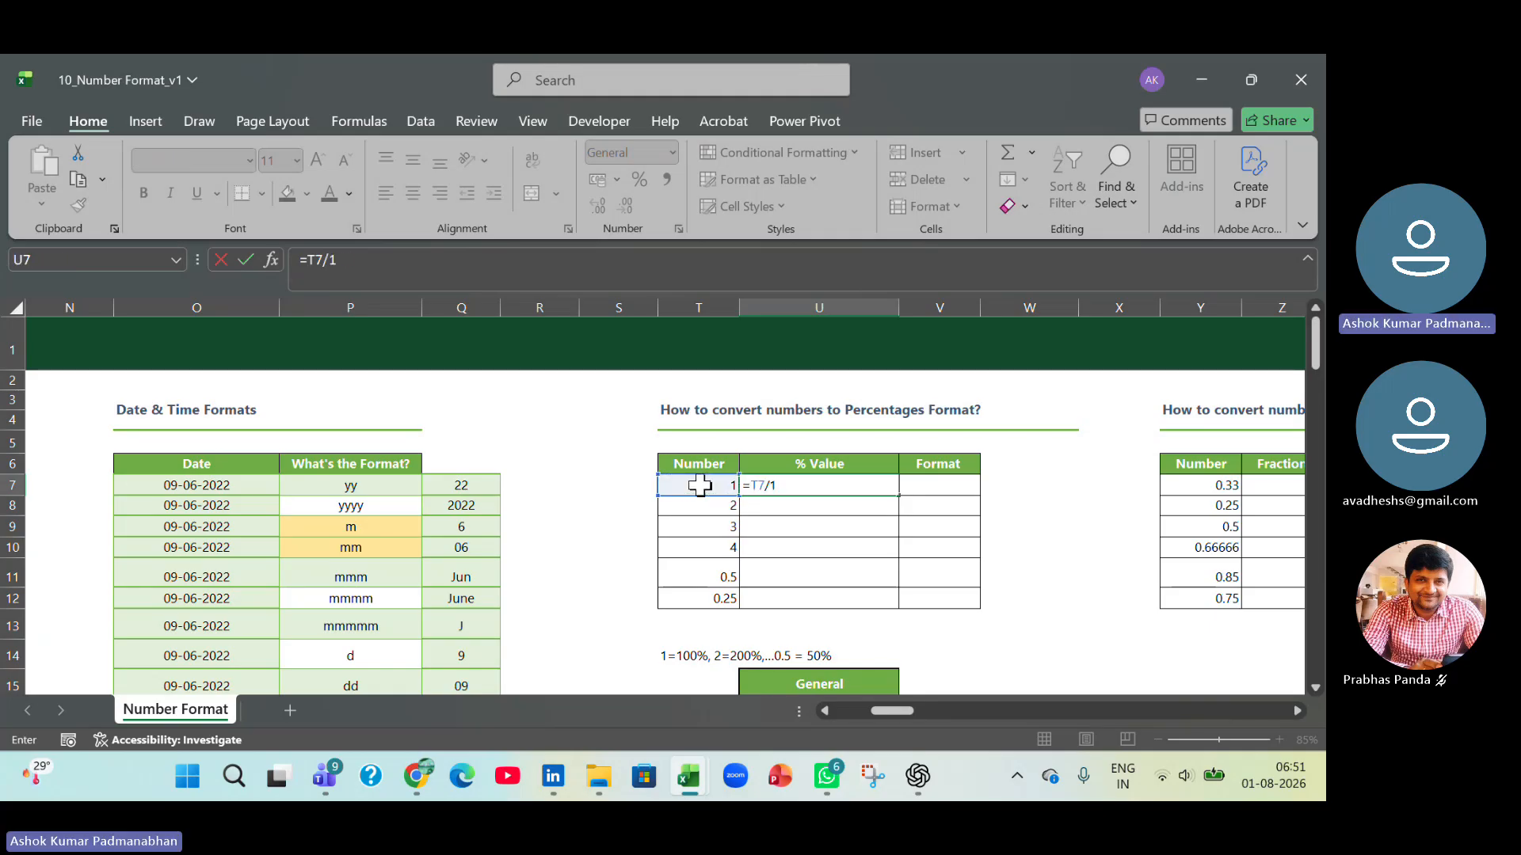
{"action": "type", "text": "00"}
{"action": "key", "text": "Return"}
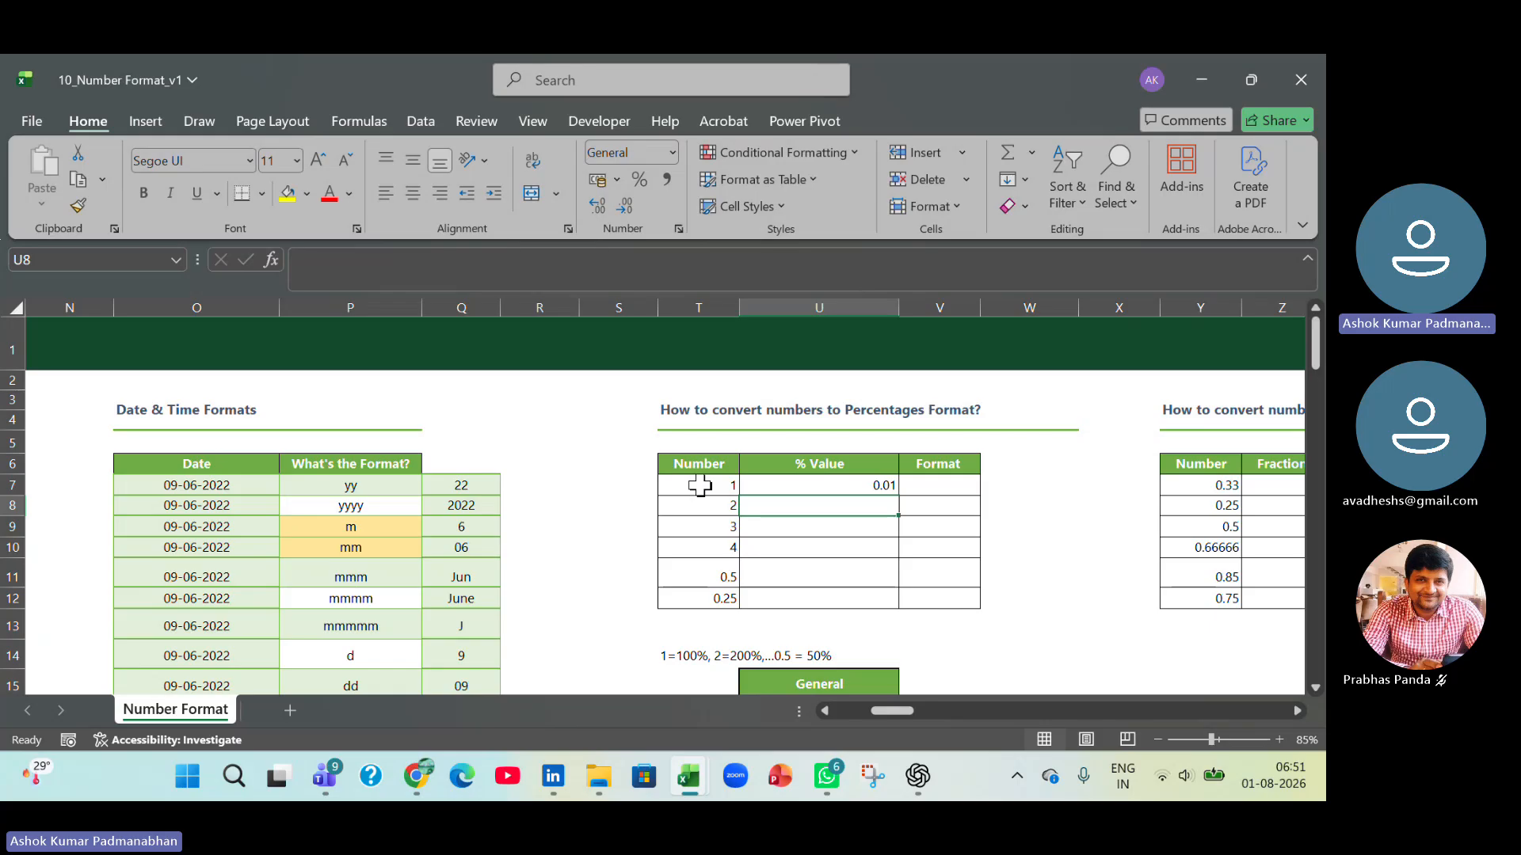
Format U7 as Percentage and fill its formula down to U12.
{"action": "left_click", "coordinate": [858, 484]}
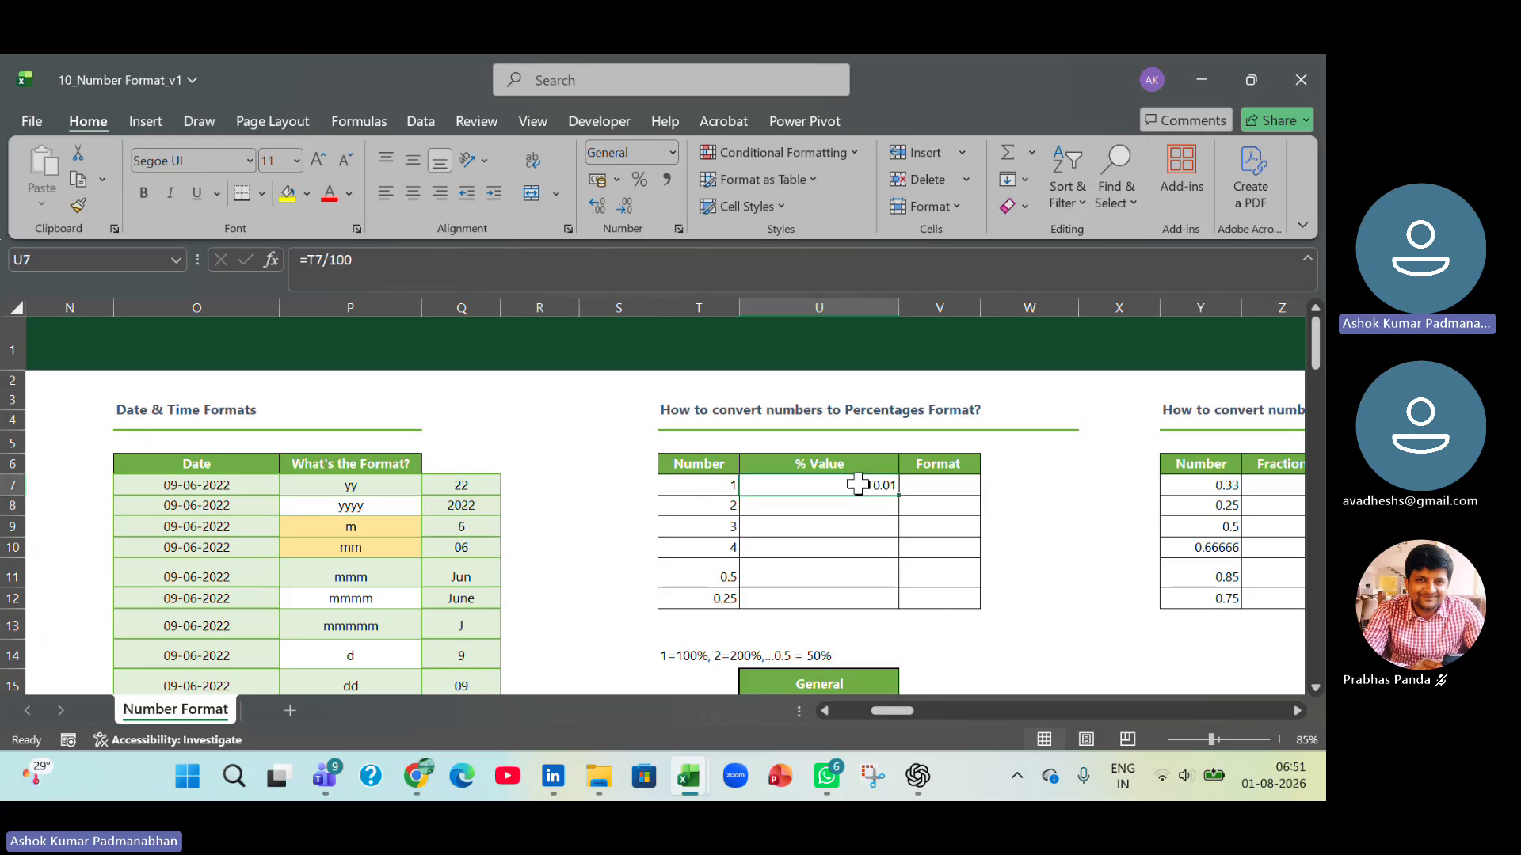
{"action": "left_click", "coordinate": [672, 153]}
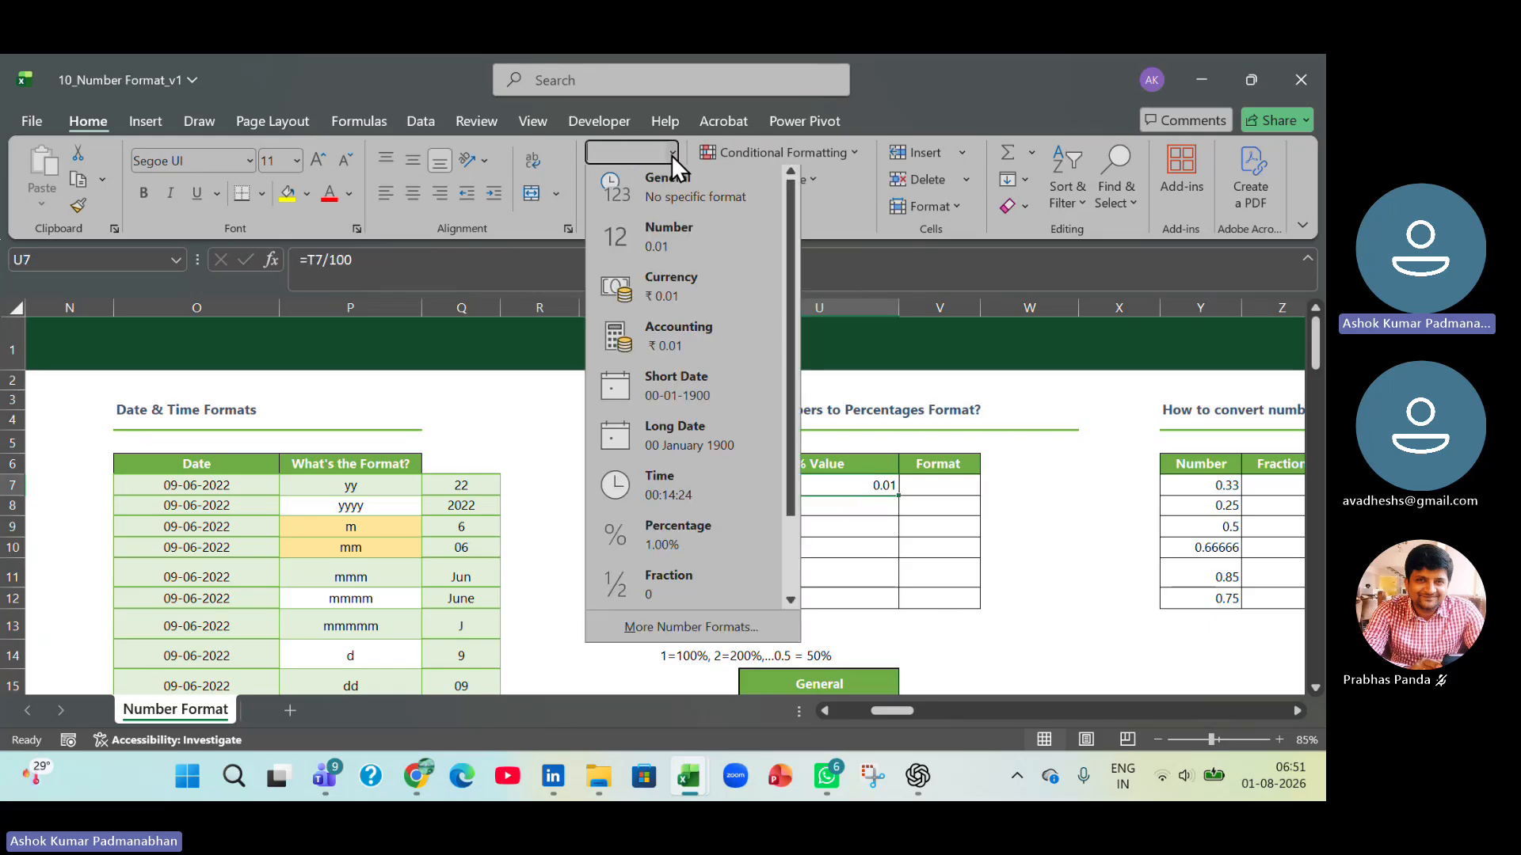
{"action": "left_click", "coordinate": [677, 539]}
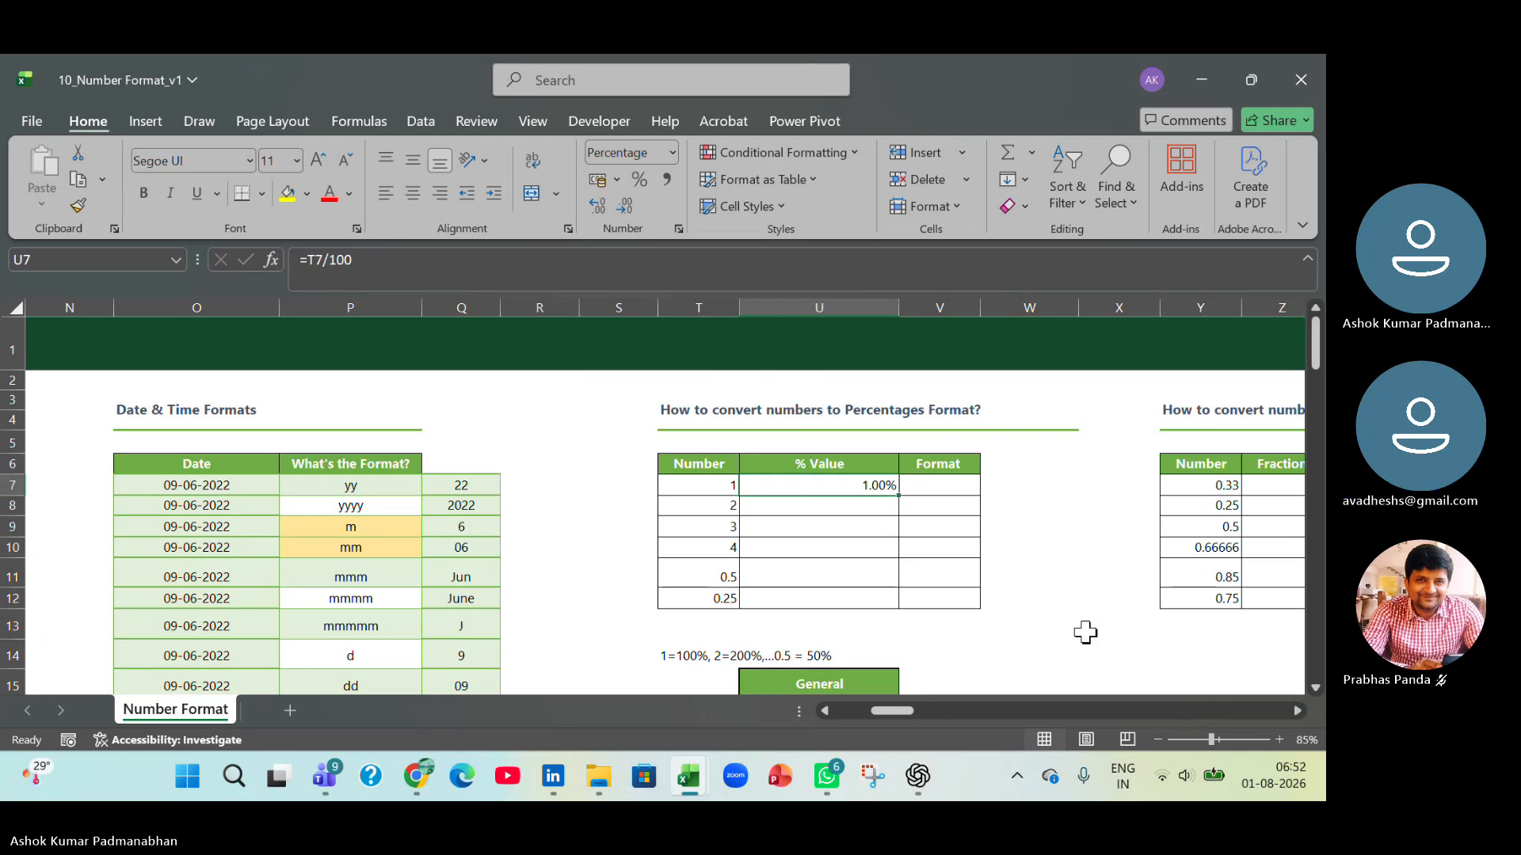
{"action": "left_click_drag", "start_coordinate": [898, 495], "coordinate": [898, 608]}
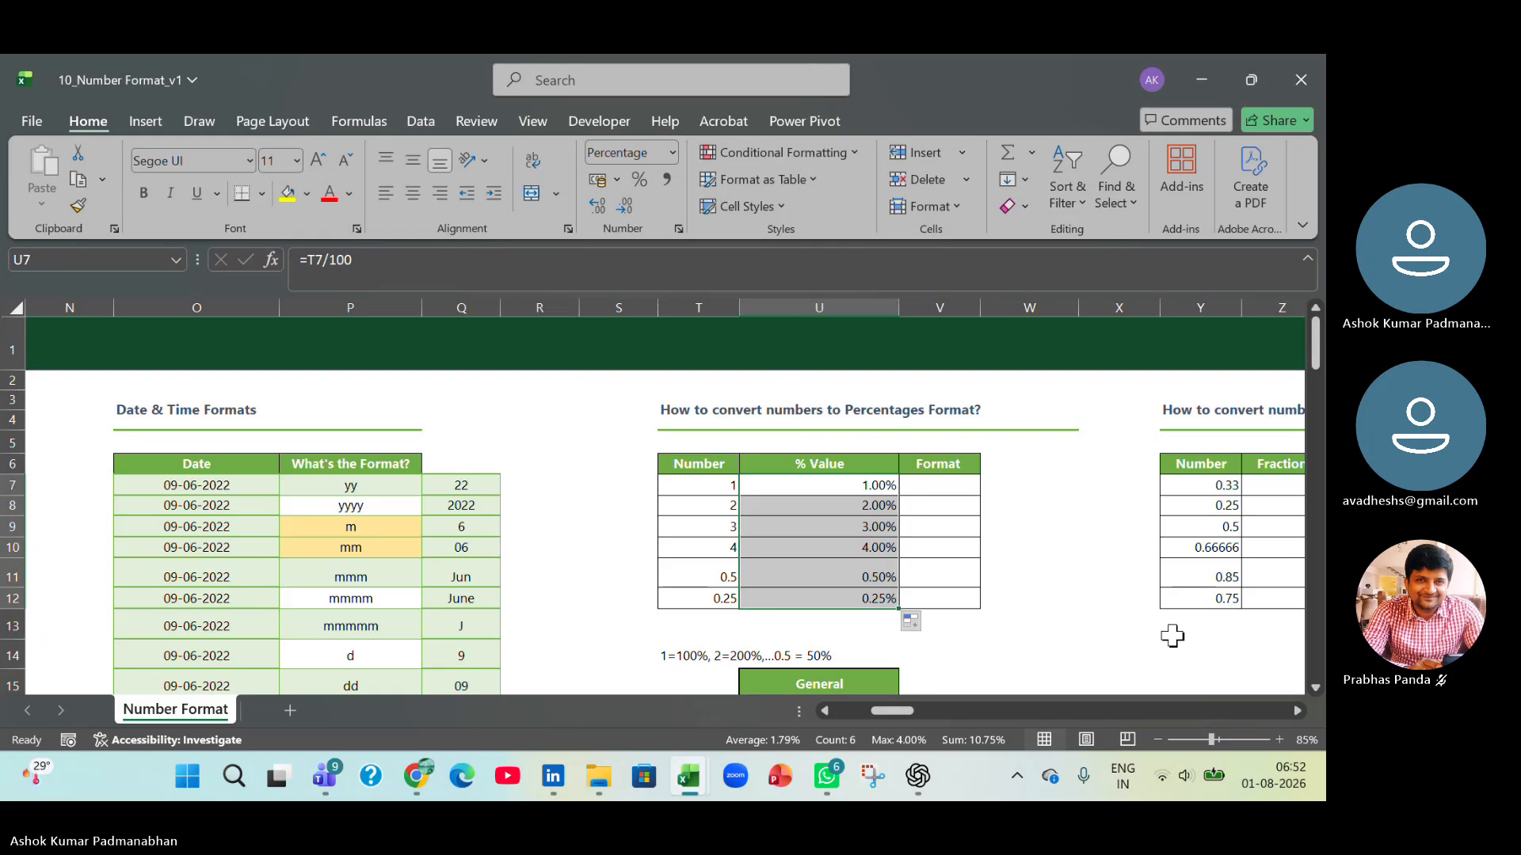
{"action": "left_click", "coordinate": [699, 490]}
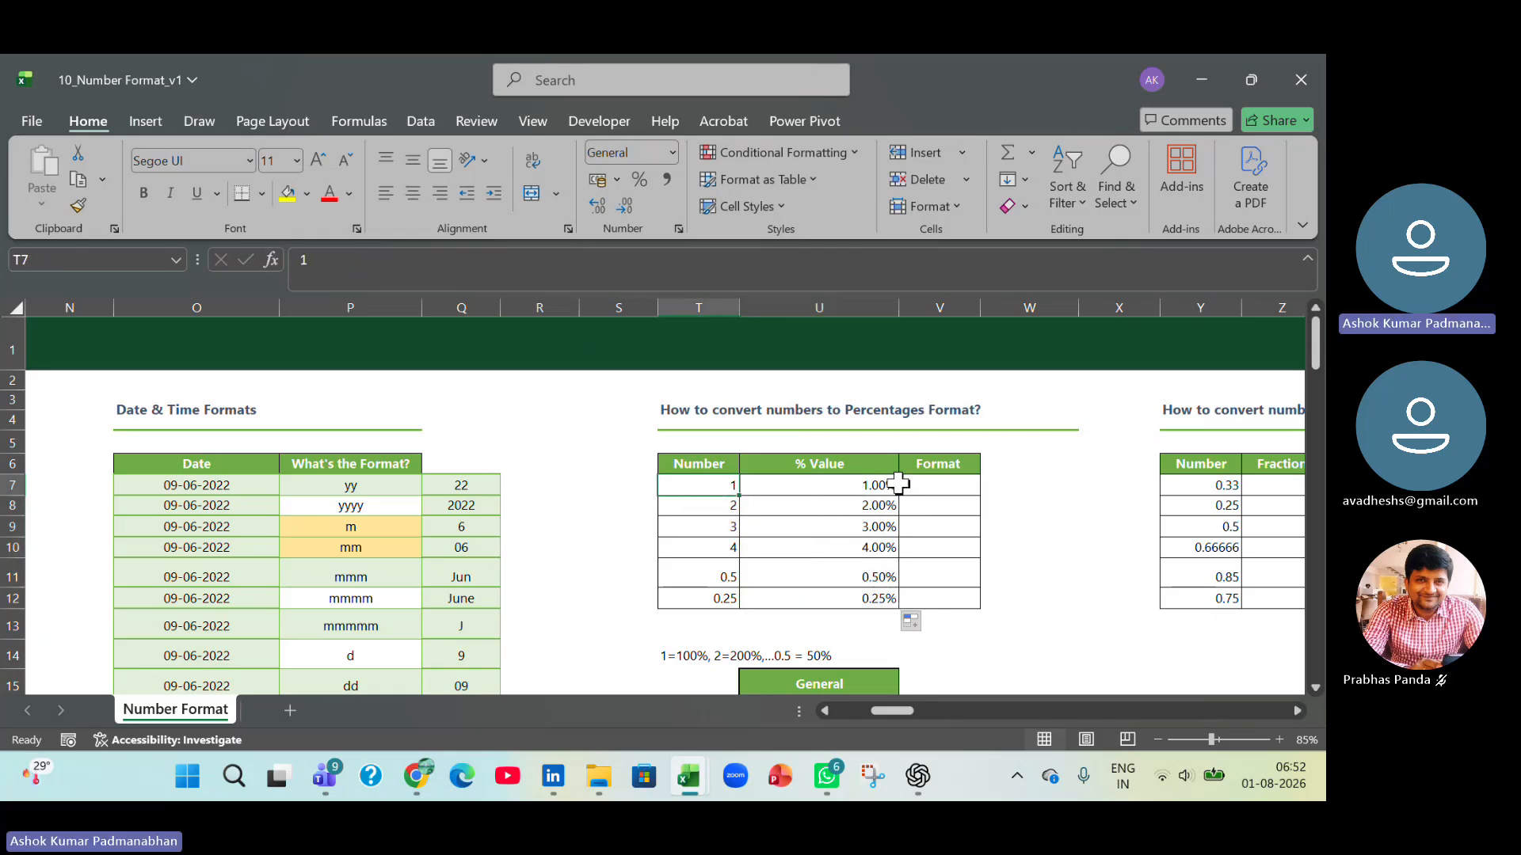
{"action": "left_click", "coordinate": [876, 486]}
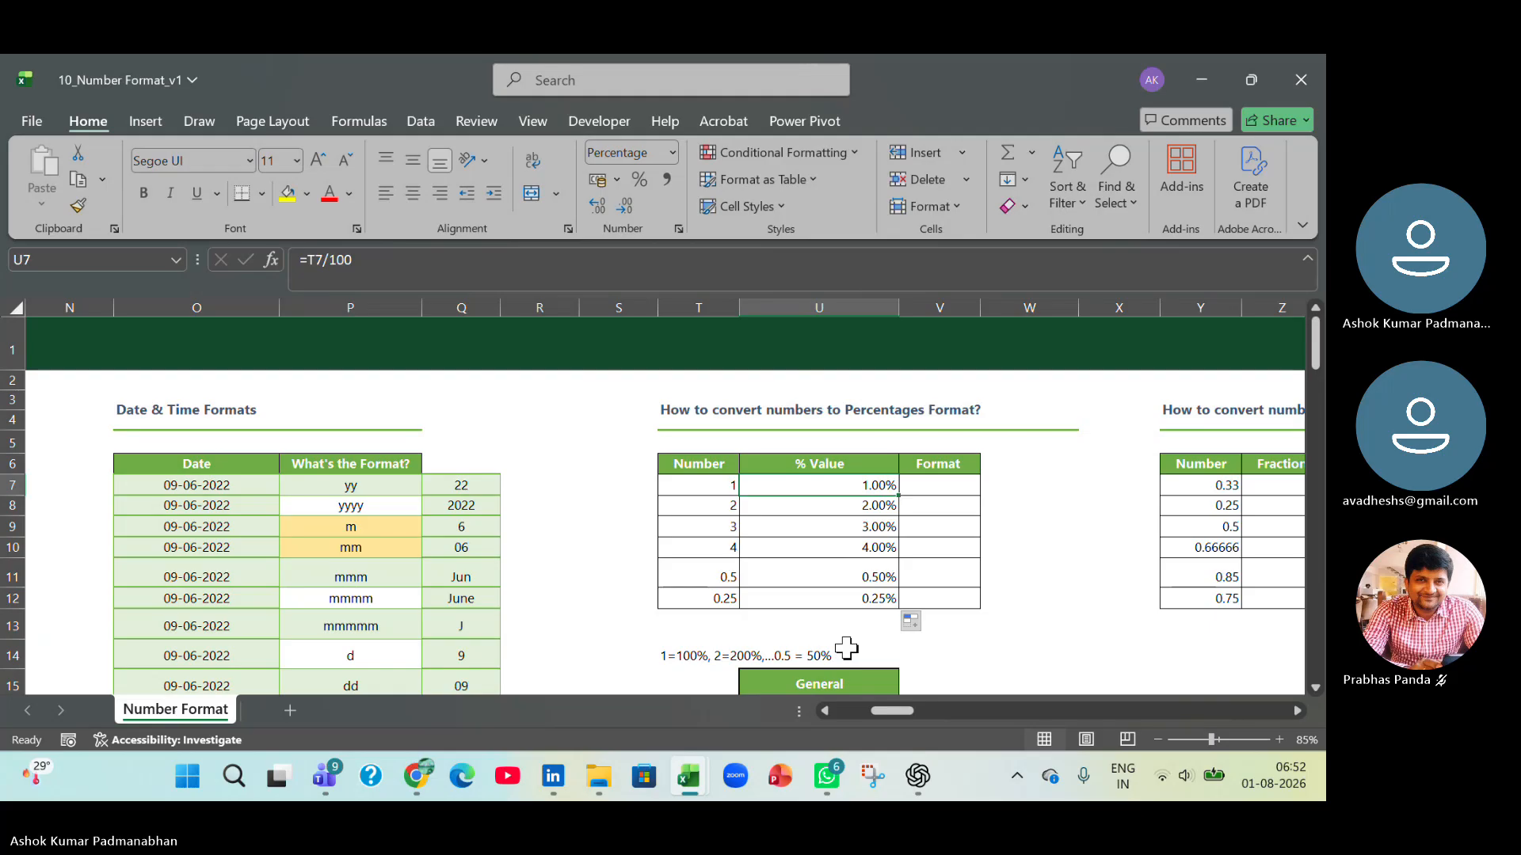
{"action": "left_click", "coordinate": [696, 481]}
{"action": "left_click", "coordinate": [690, 657]}
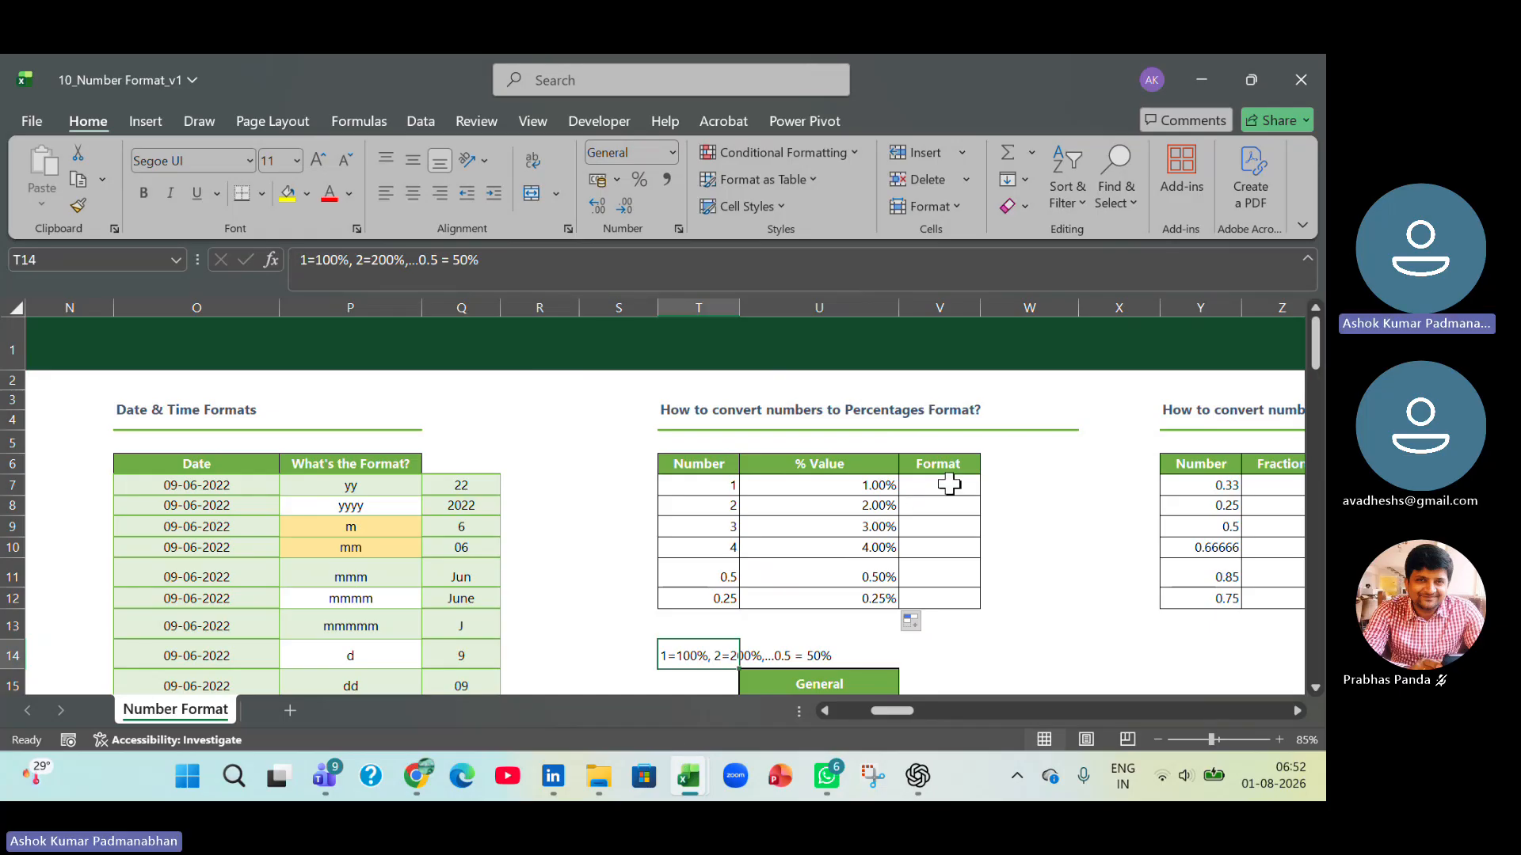
Apply the Percentage format to the empty Format cells V7:V12.
{"action": "left_click_drag", "start_coordinate": [949, 484], "coordinate": [943, 593]}
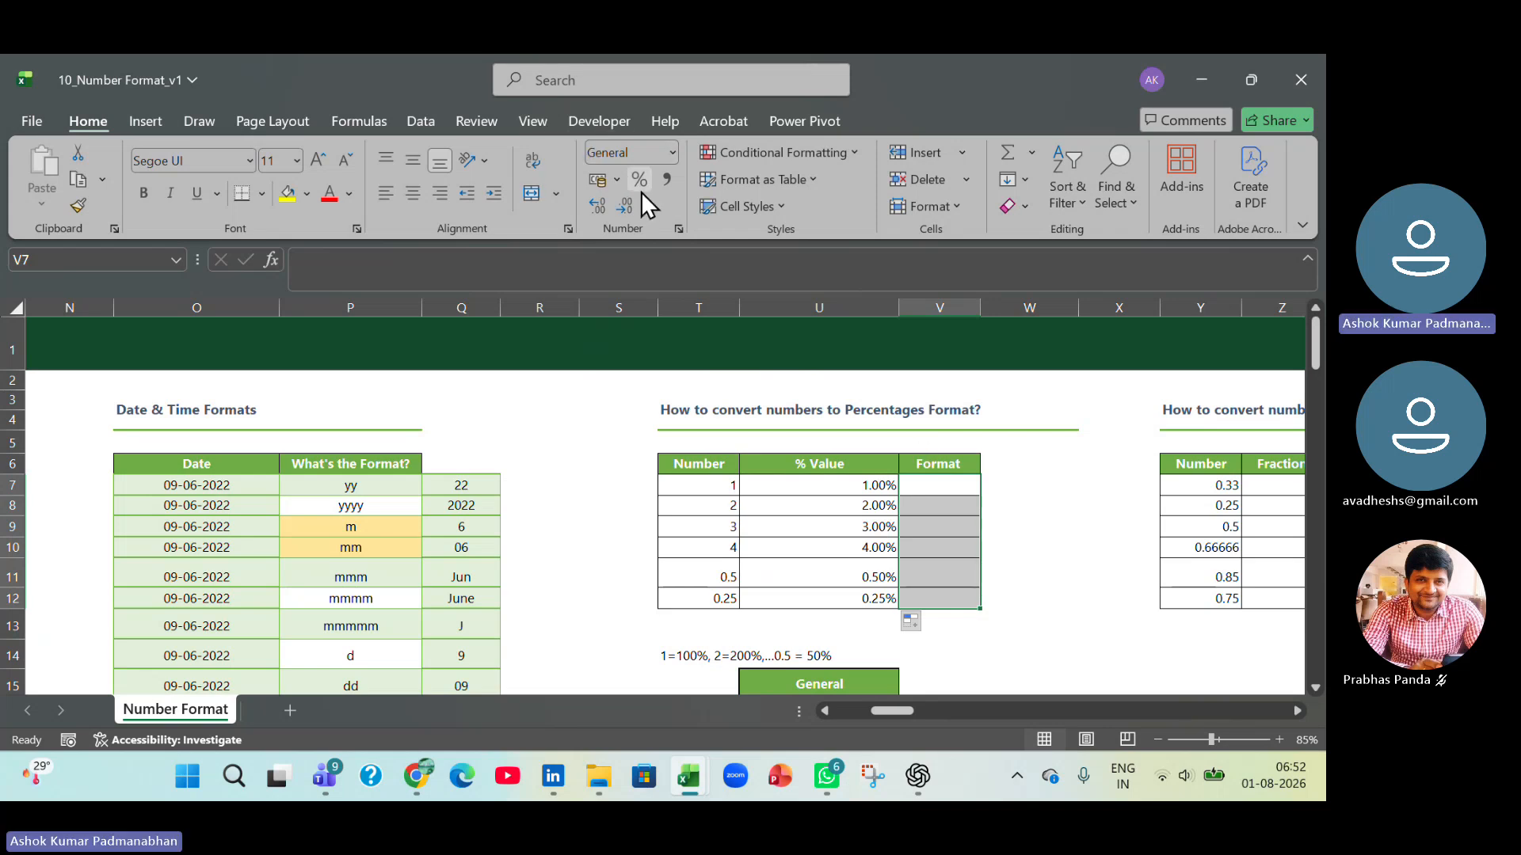
{"action": "left_click", "coordinate": [672, 152]}
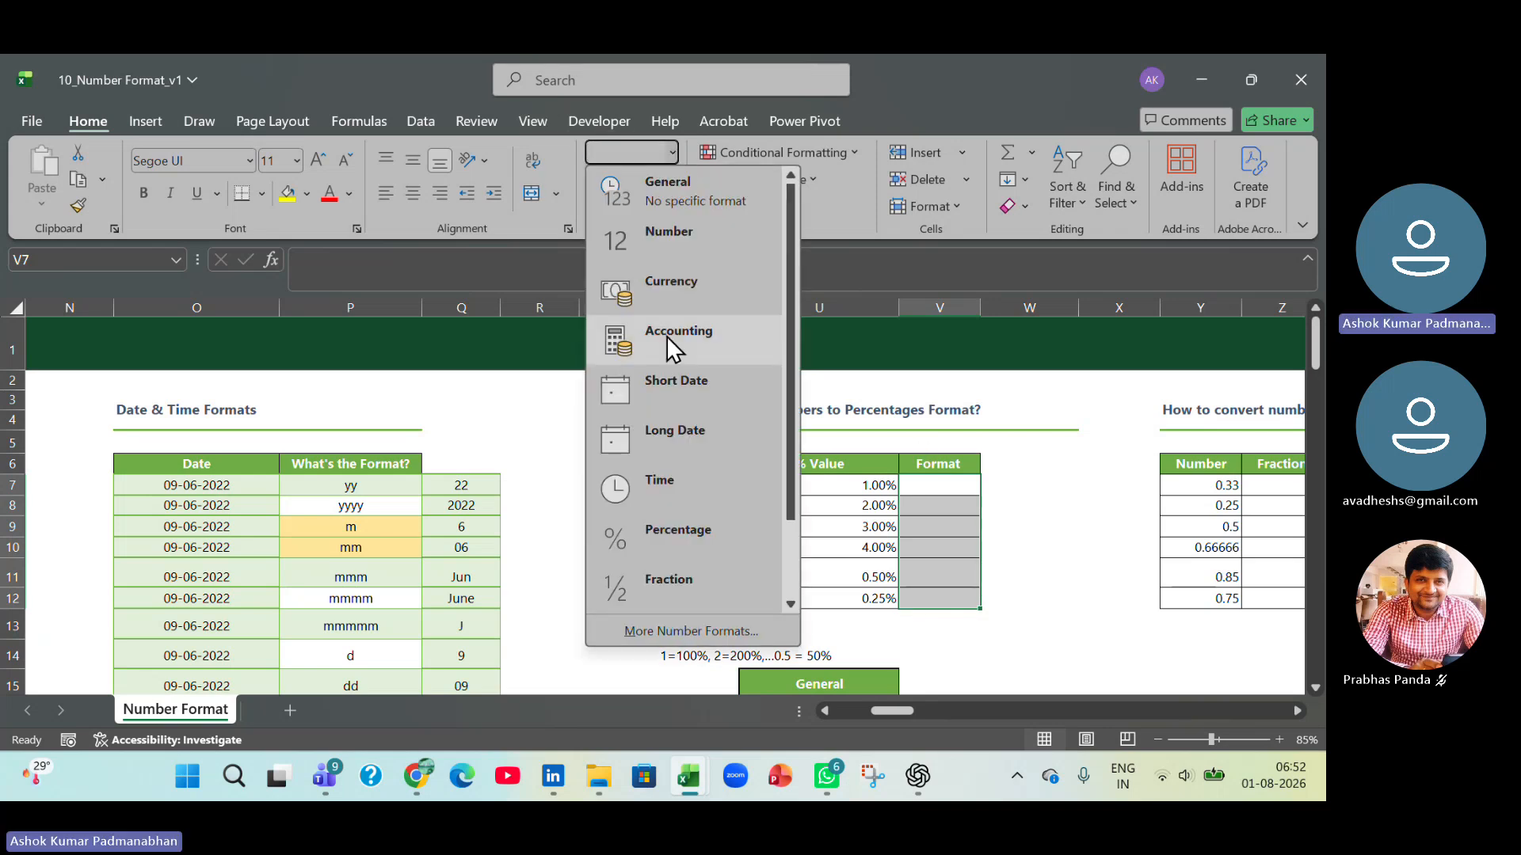
{"action": "left_click", "coordinate": [666, 530]}
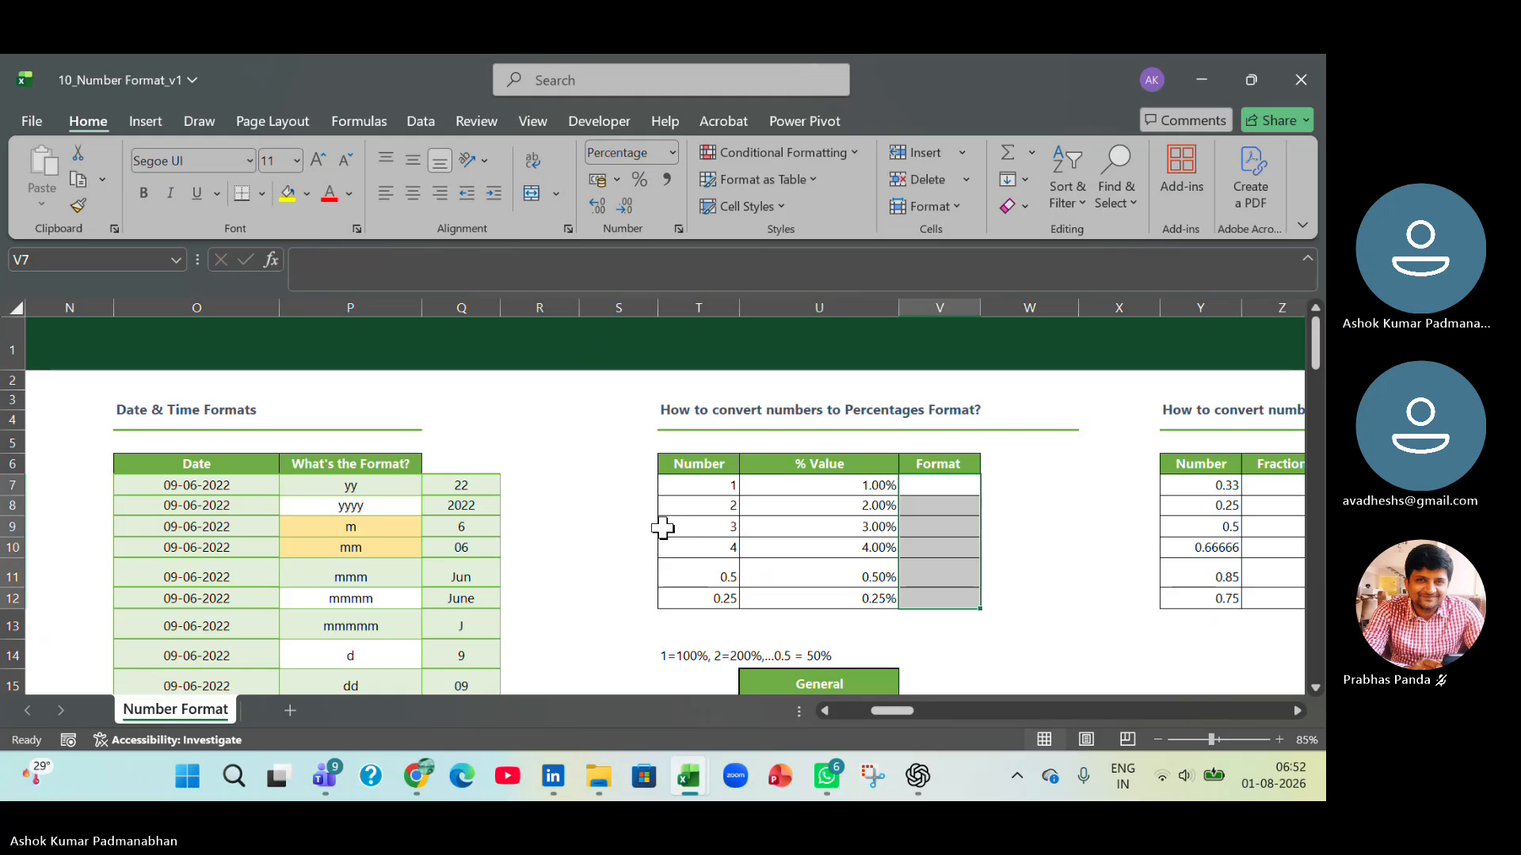
{"action": "left_click", "coordinate": [916, 491]}
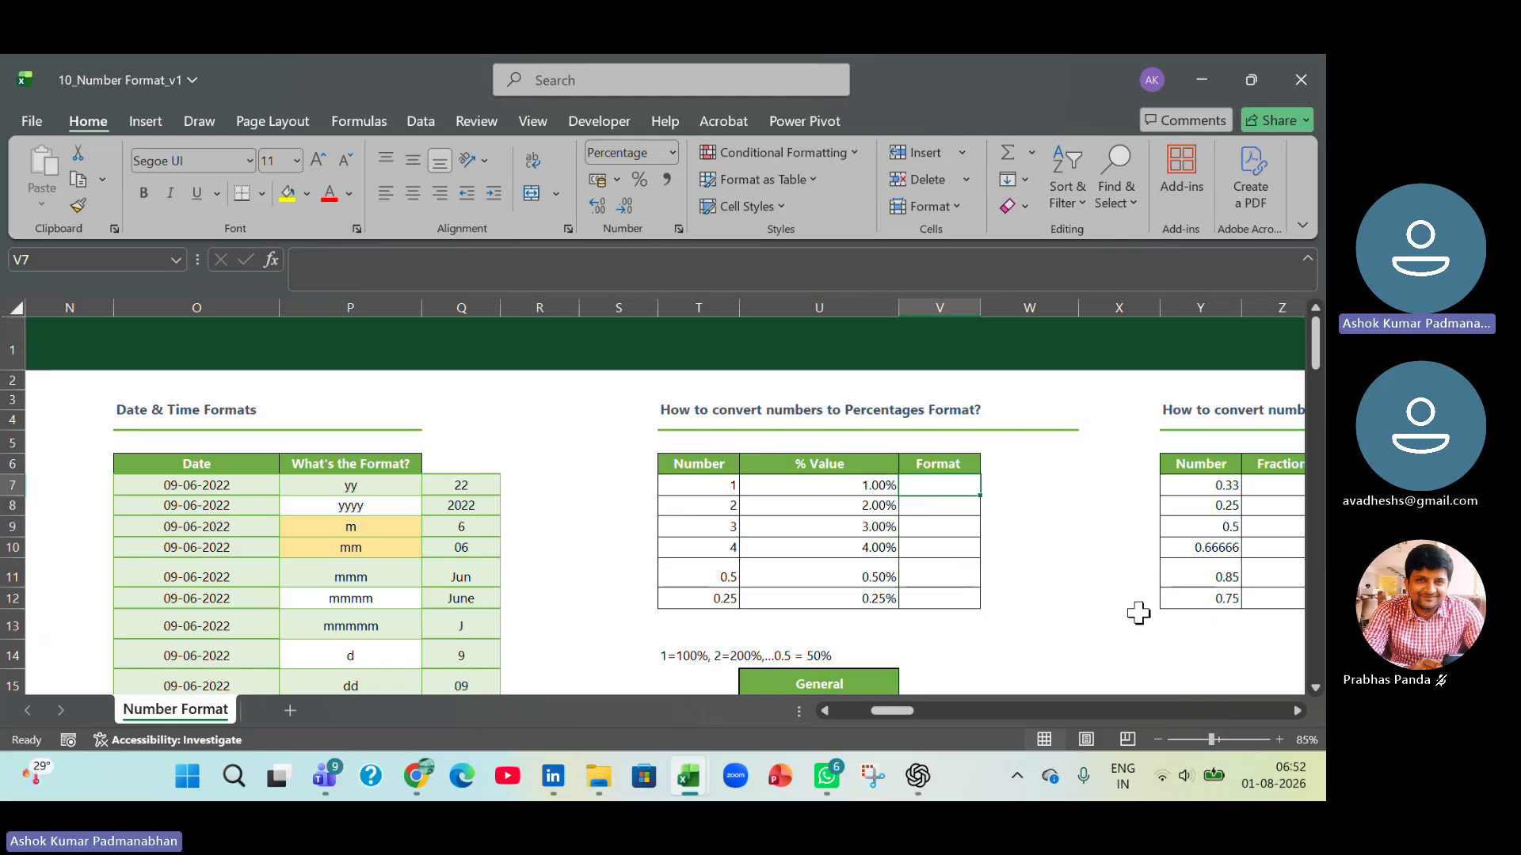
Enter the formula =T7 in V7 under Format and fill it down to V12.
{"action": "type", "text": "="}
{"action": "key", "text": "Left"}
{"action": "key", "text": "Left"}
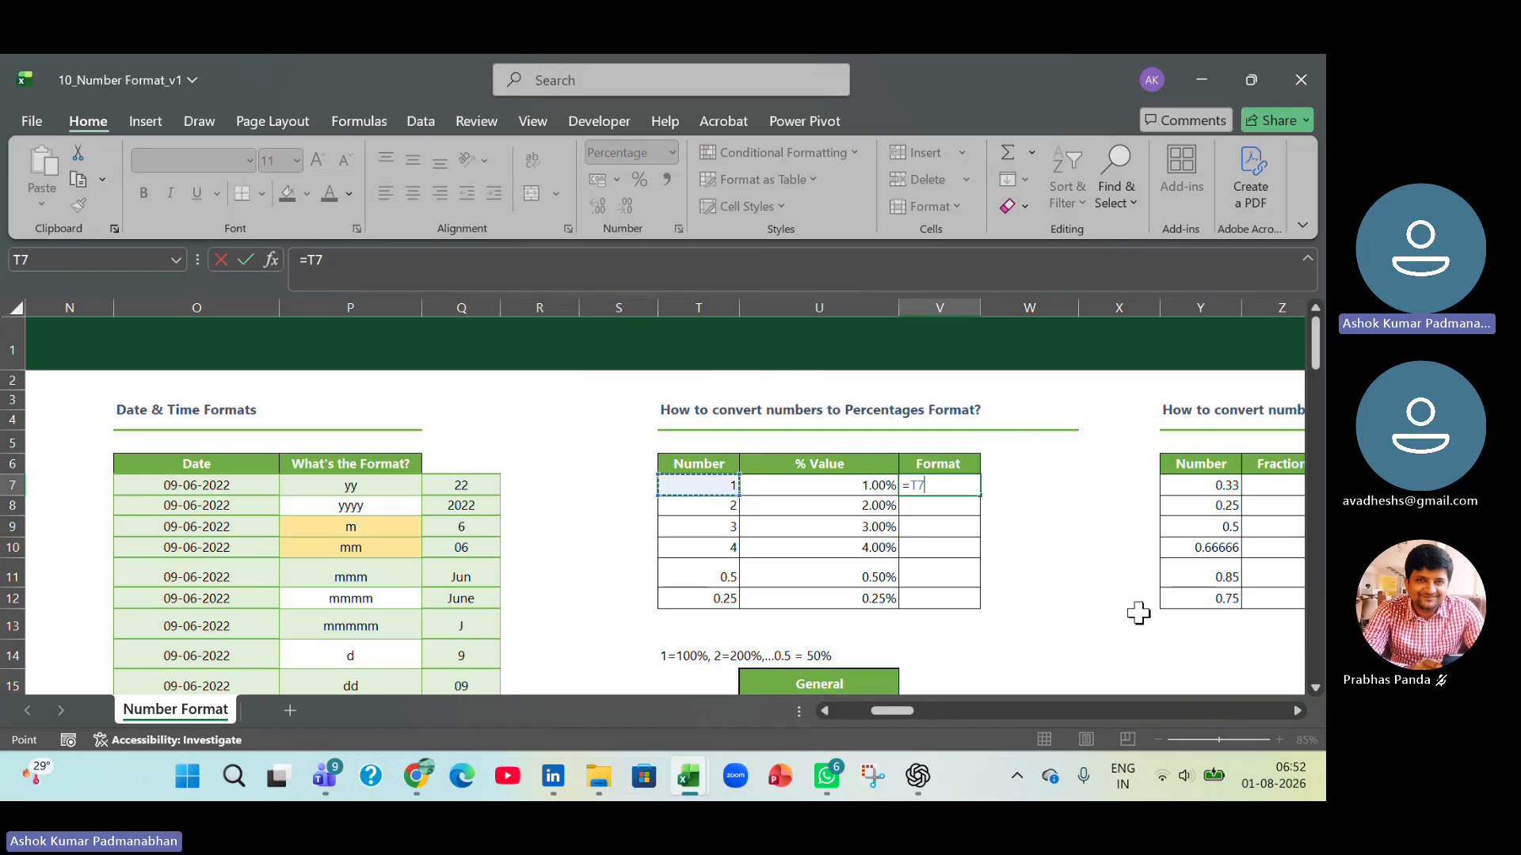
{"action": "key", "text": "Return"}
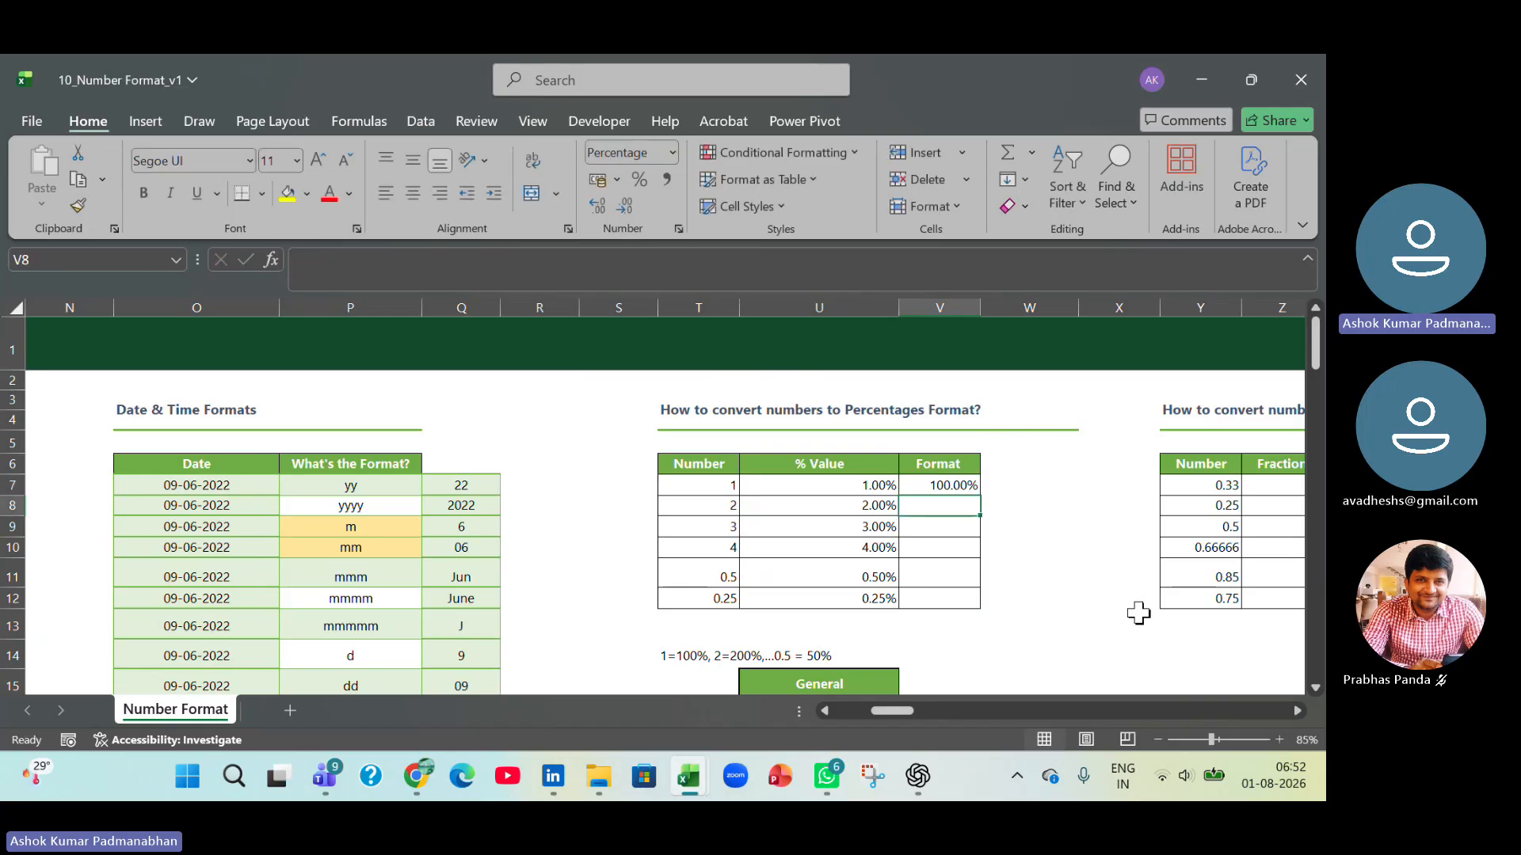
{"action": "left_click", "coordinate": [971, 486]}
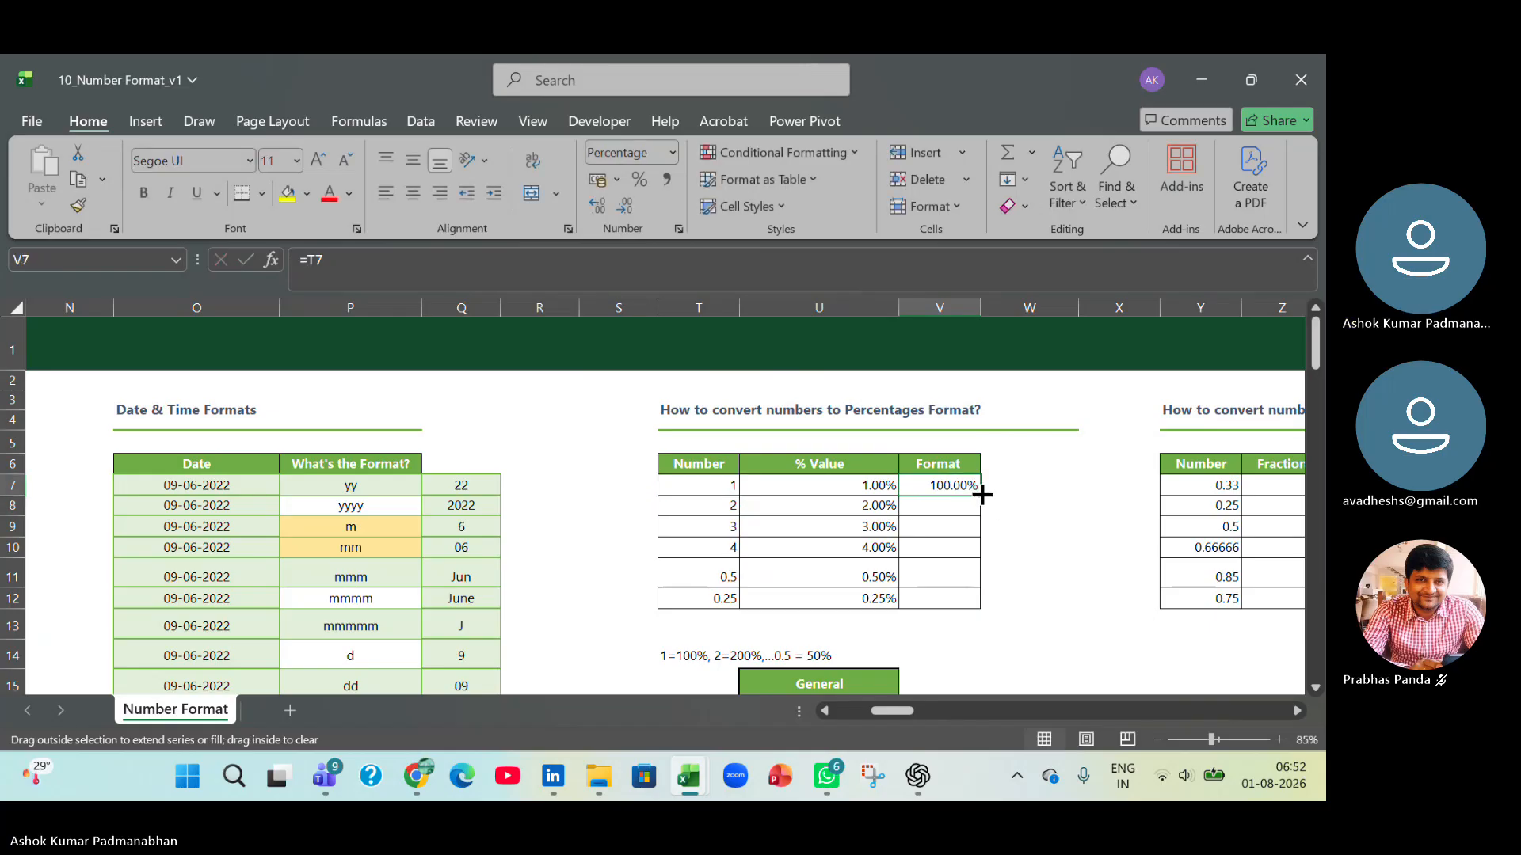
{"action": "left_click_drag", "start_coordinate": [986, 493], "coordinate": [985, 607]}
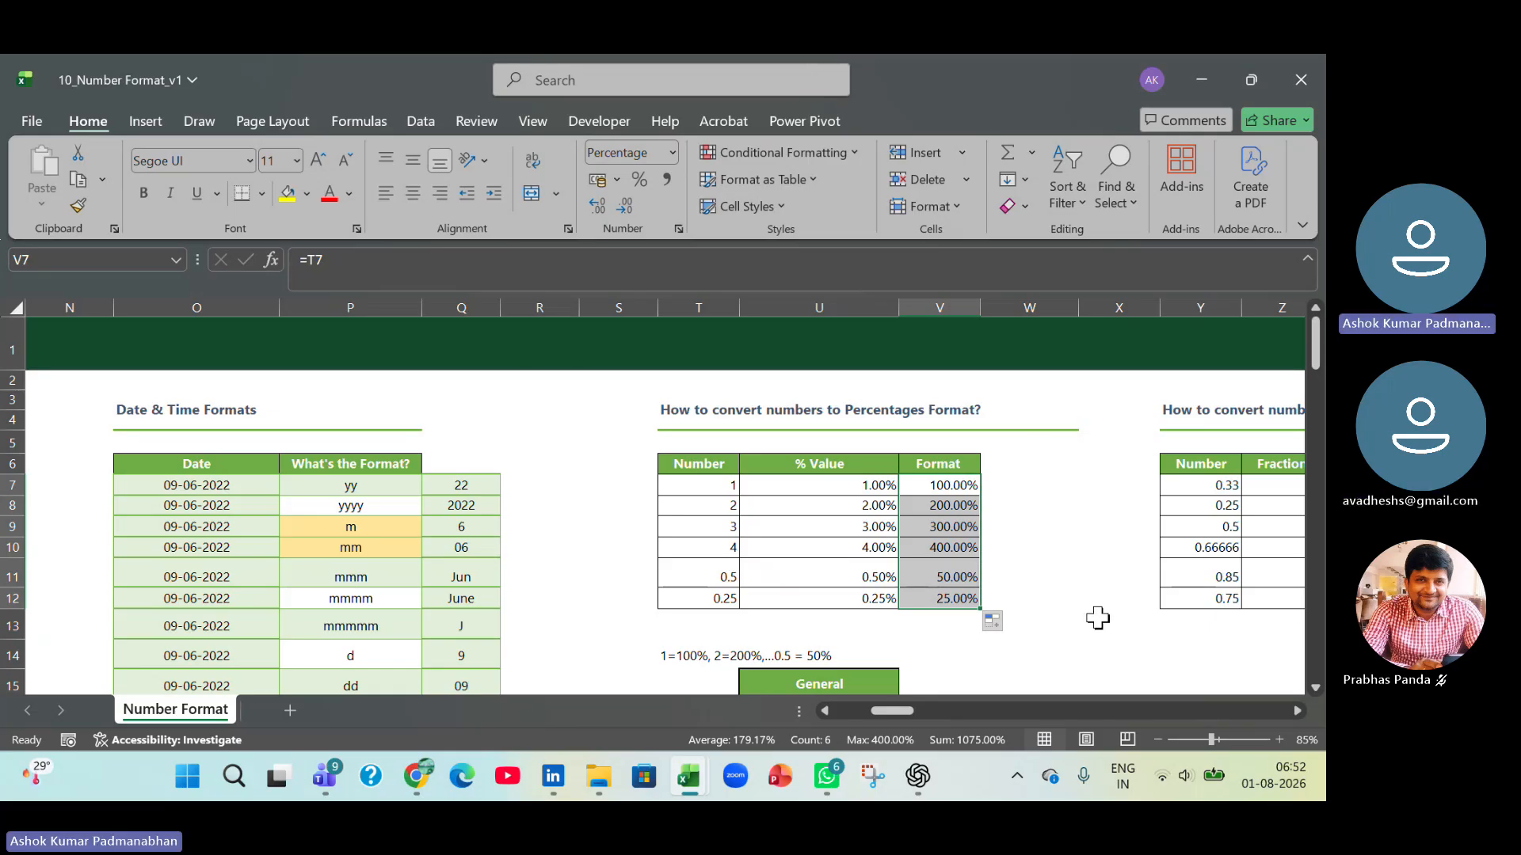
Set the % Value cells U7:U12 to the General number format and check the percentage note in T14.
{"action": "left_click", "coordinate": [686, 458]}
{"action": "left_click", "coordinate": [863, 463]}
{"action": "left_click", "coordinate": [970, 461]}
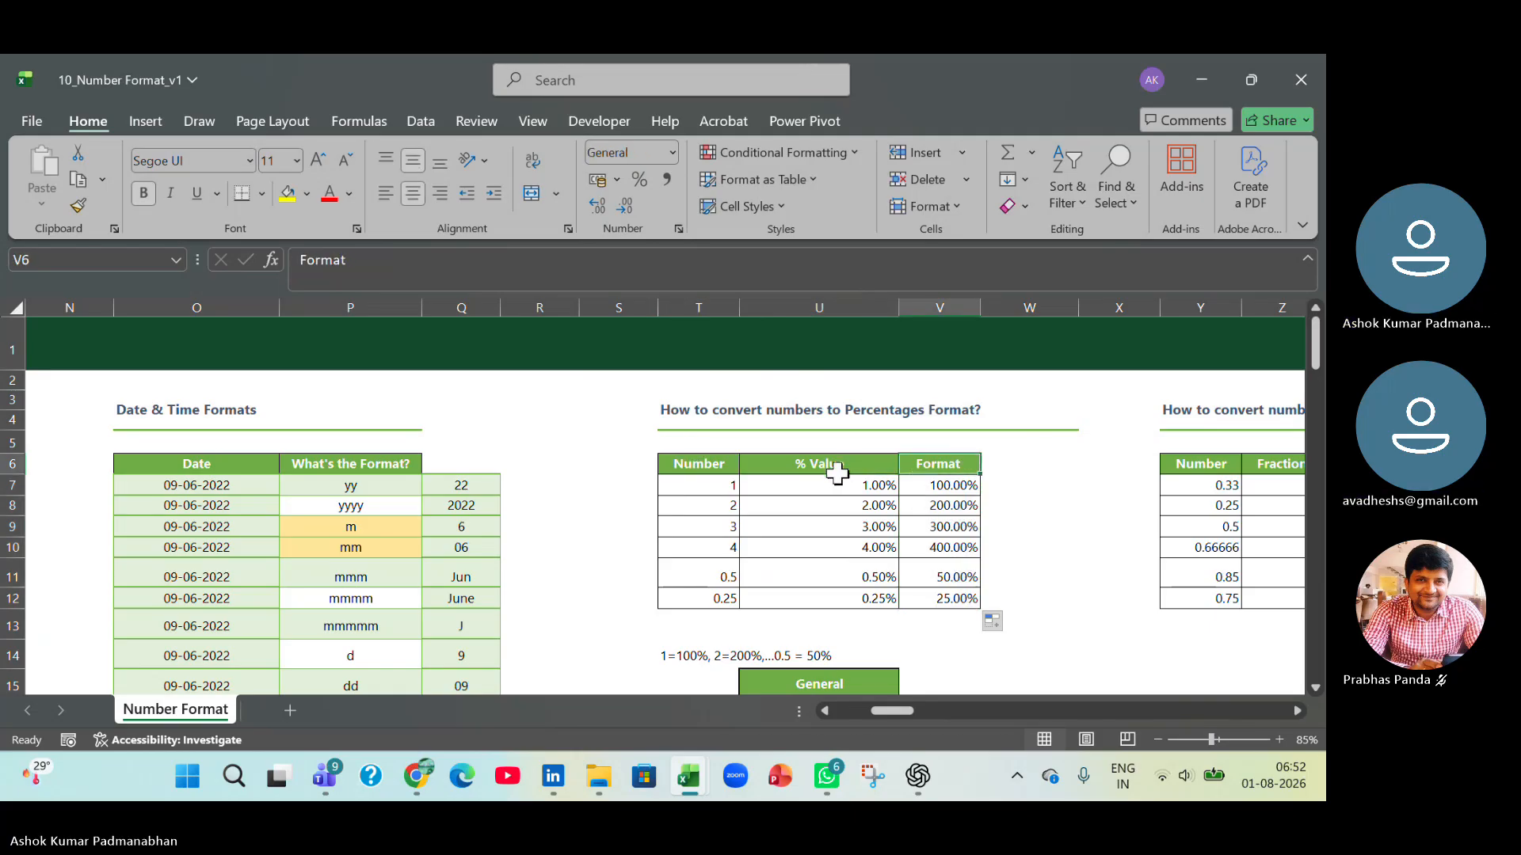
{"action": "left_click_drag", "start_coordinate": [832, 485], "coordinate": [820, 600]}
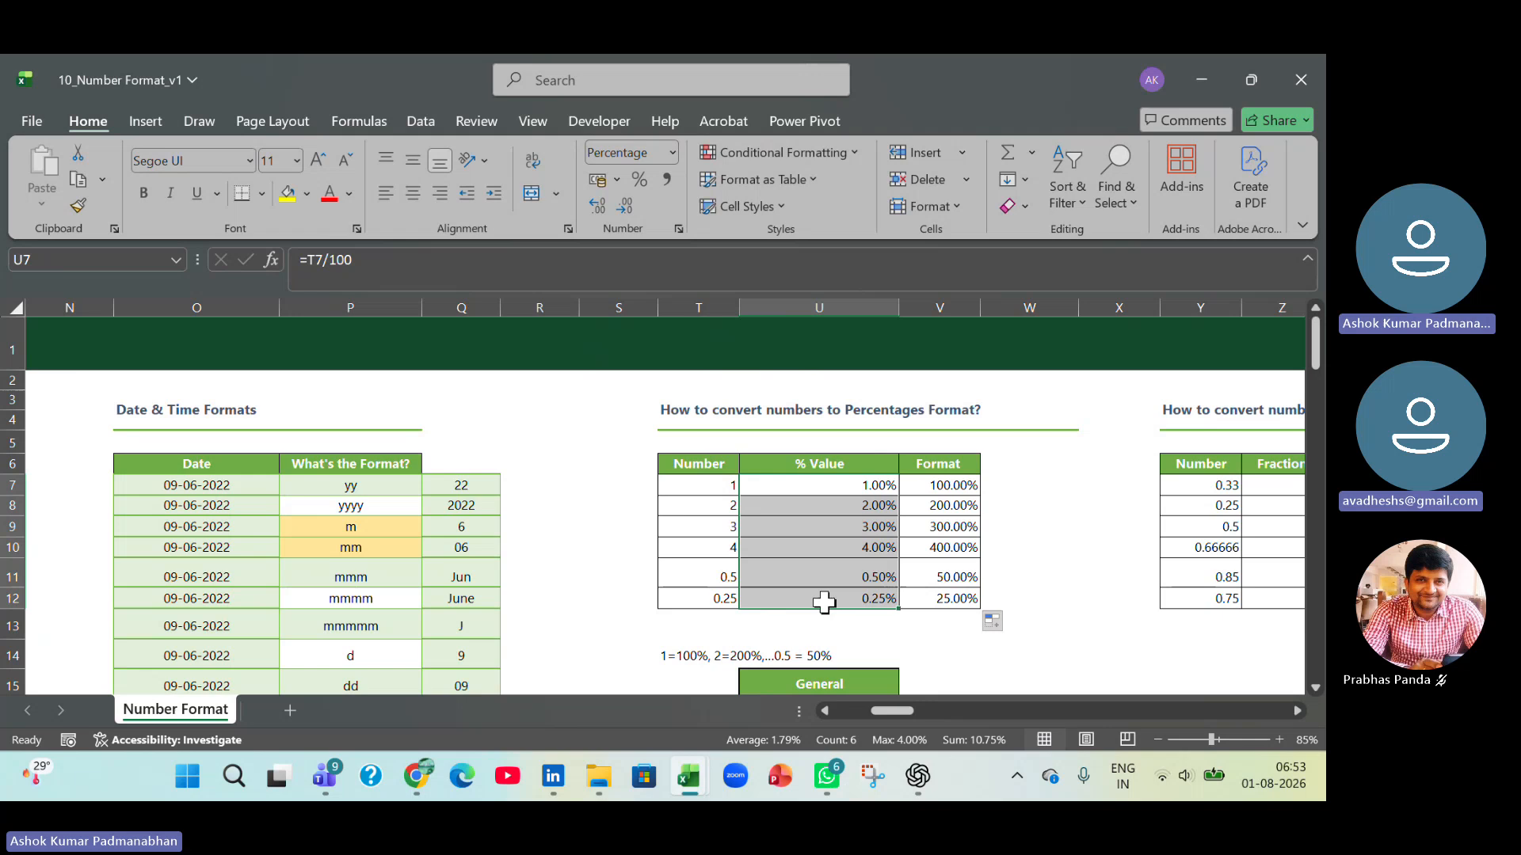
{"action": "left_click", "coordinate": [673, 152]}
{"action": "left_click", "coordinate": [668, 186]}
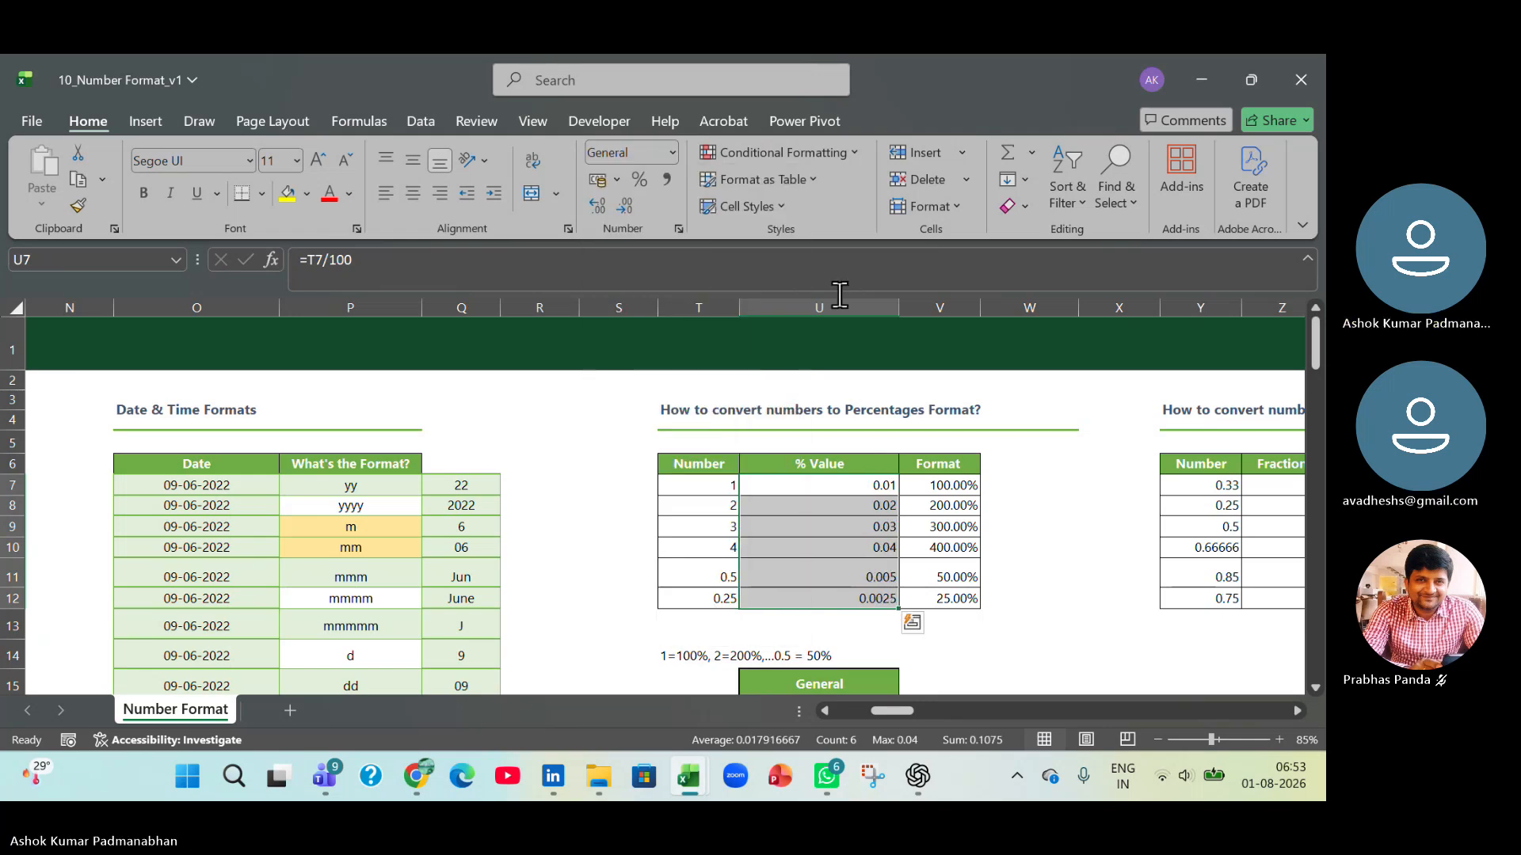
{"action": "left_click", "coordinate": [1034, 504]}
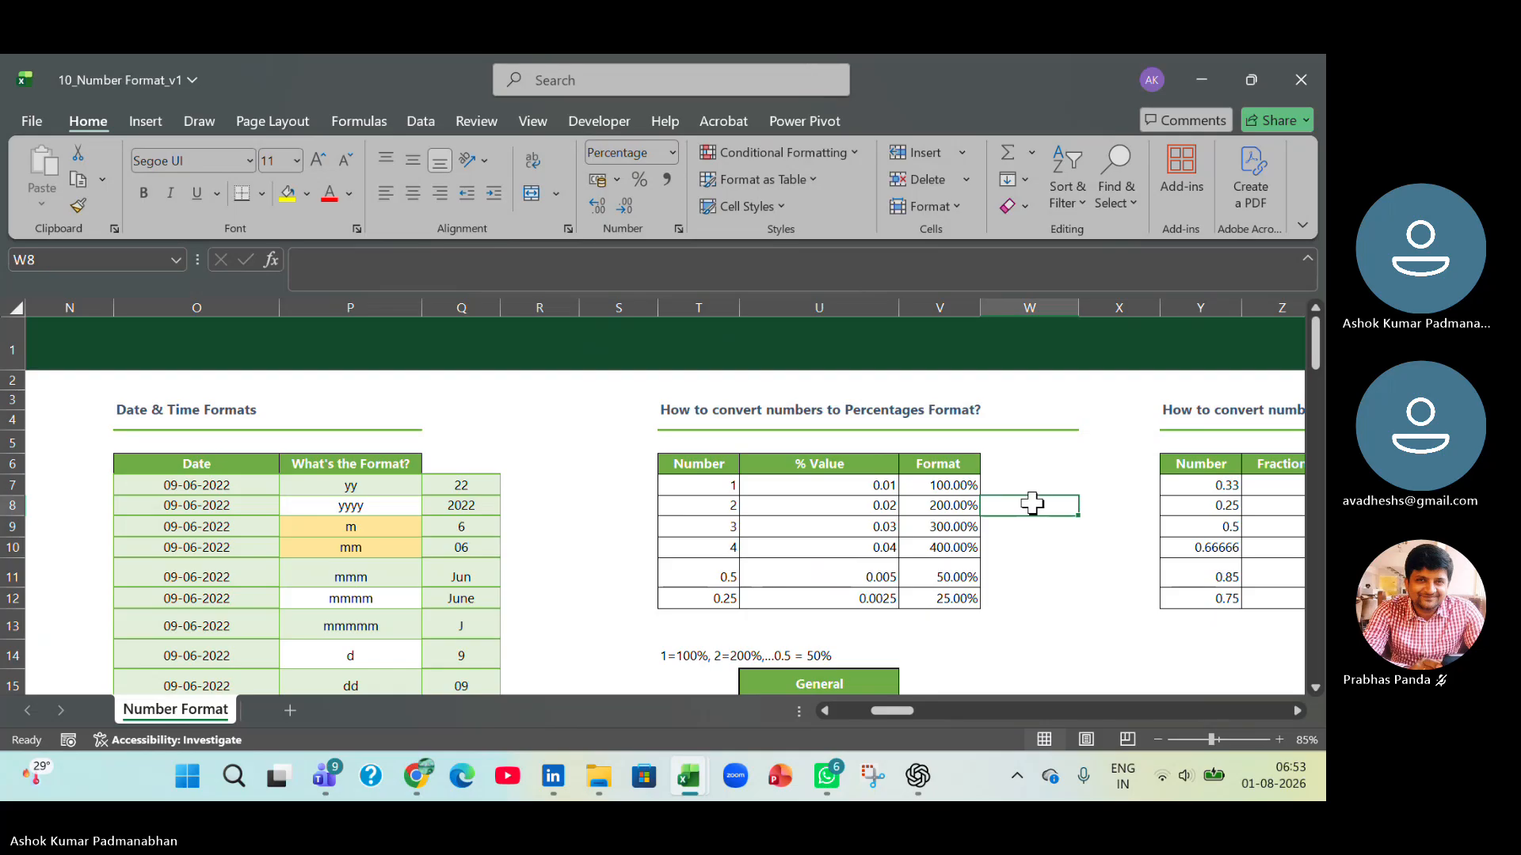
{"action": "scroll", "coordinate": [924, 639], "scroll_direction": "down", "scroll_amount": 1}
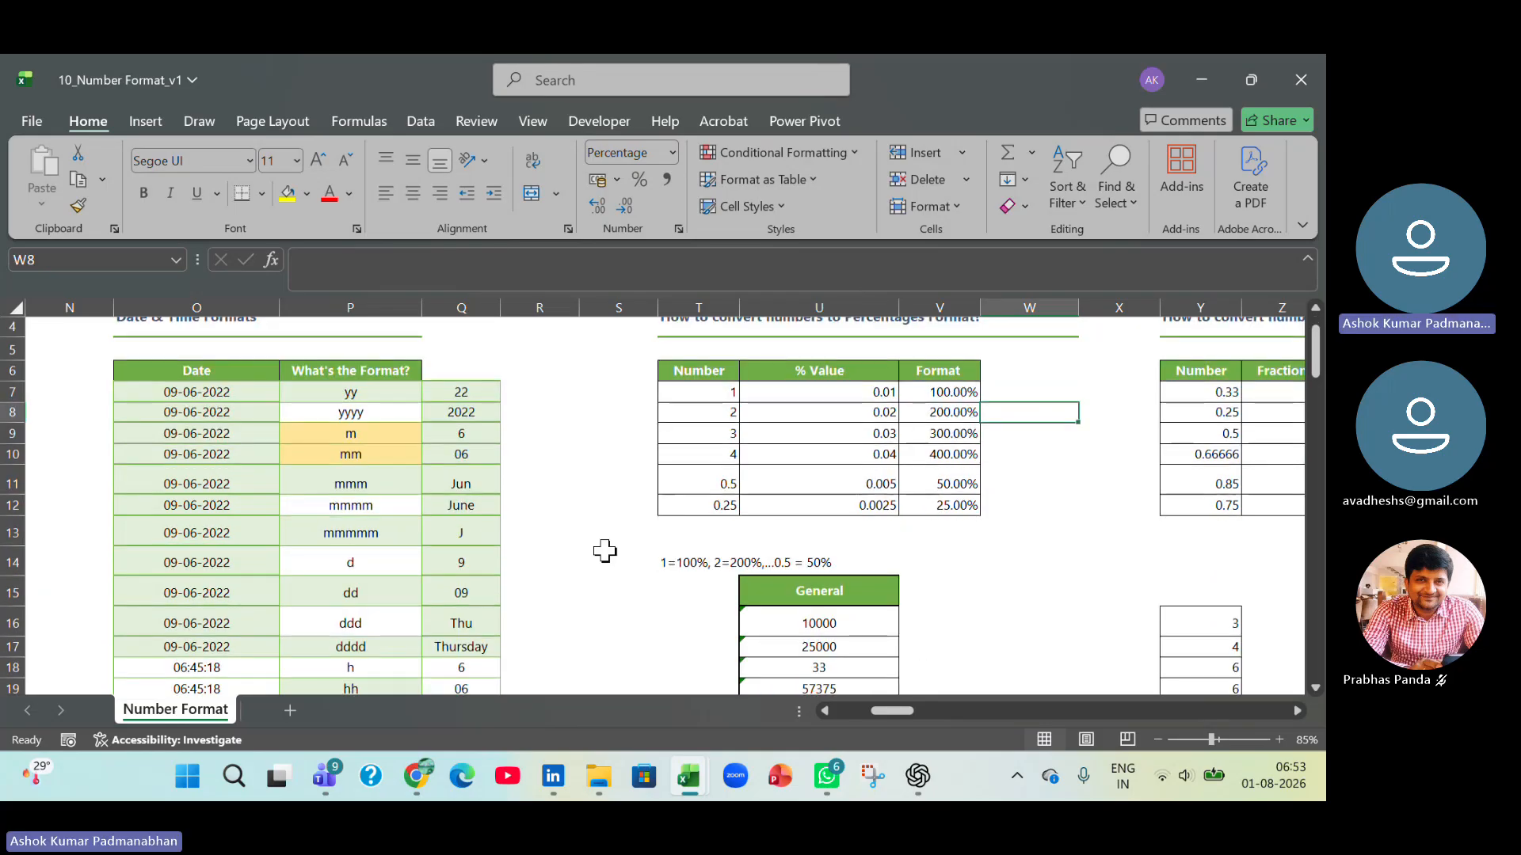
{"action": "left_click", "coordinate": [689, 567]}
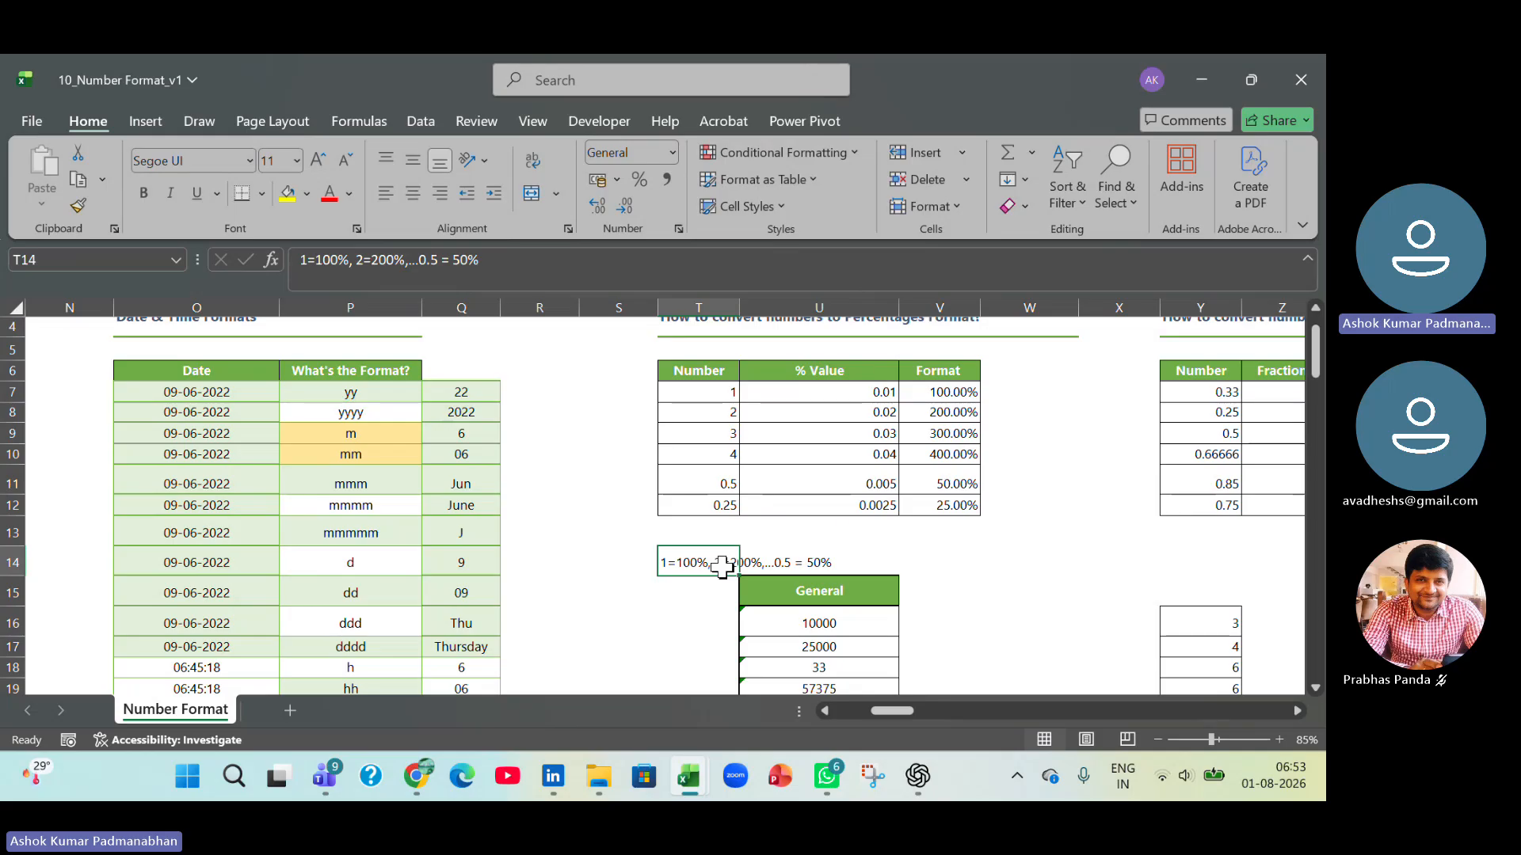
{"action": "left_click", "coordinate": [1066, 552]}
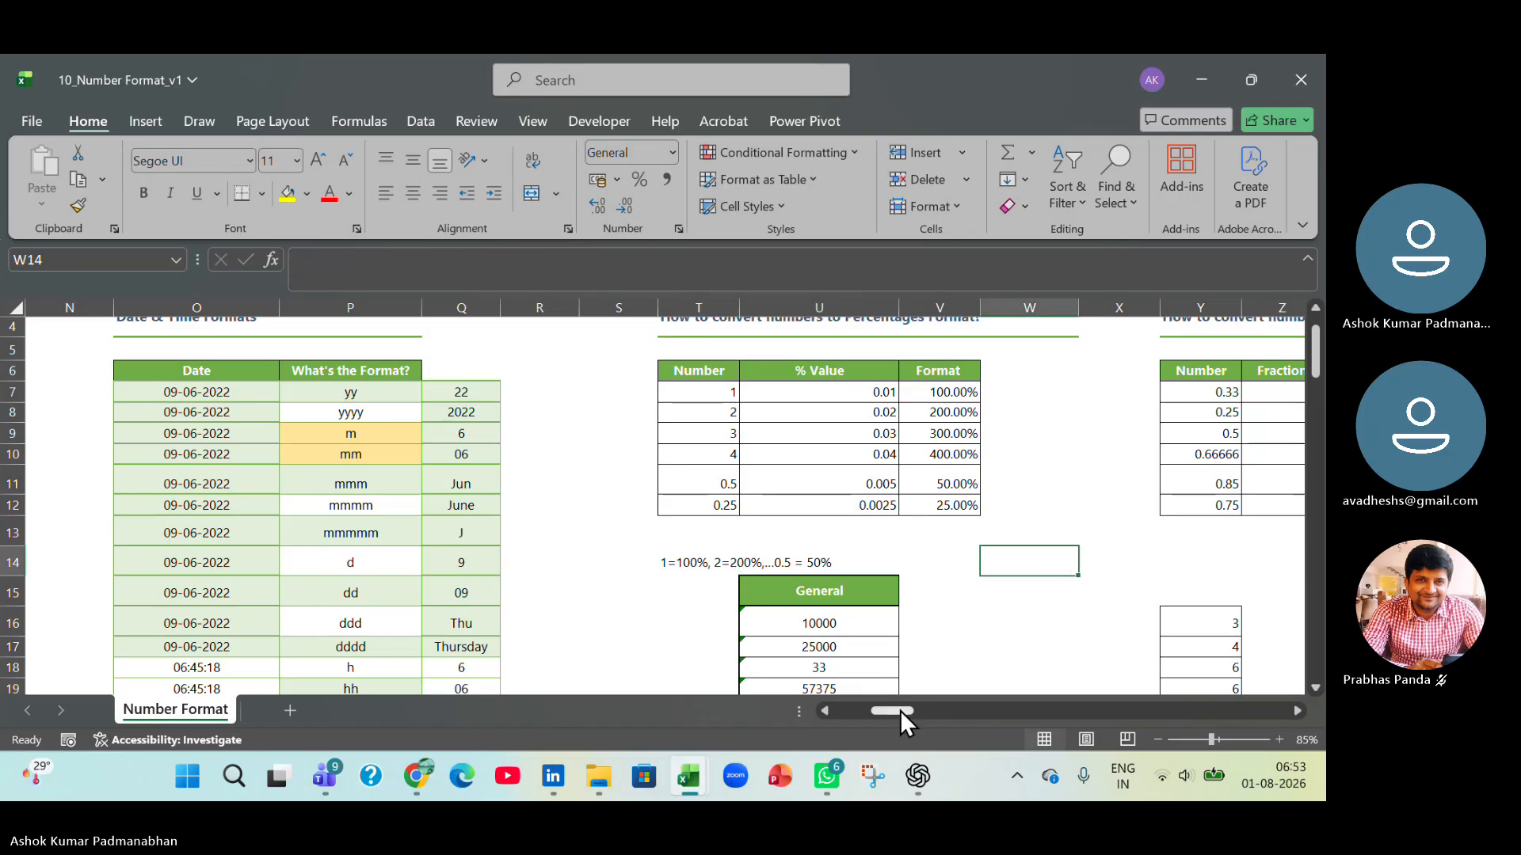
Apply the Fraction number format to the empty Fraction cells Z7:Z12.
{"action": "left_click_drag", "start_coordinate": [900, 711], "coordinate": [909, 710]}
{"action": "scroll", "coordinate": [720, 543], "scroll_direction": "up", "scroll_amount": 1}
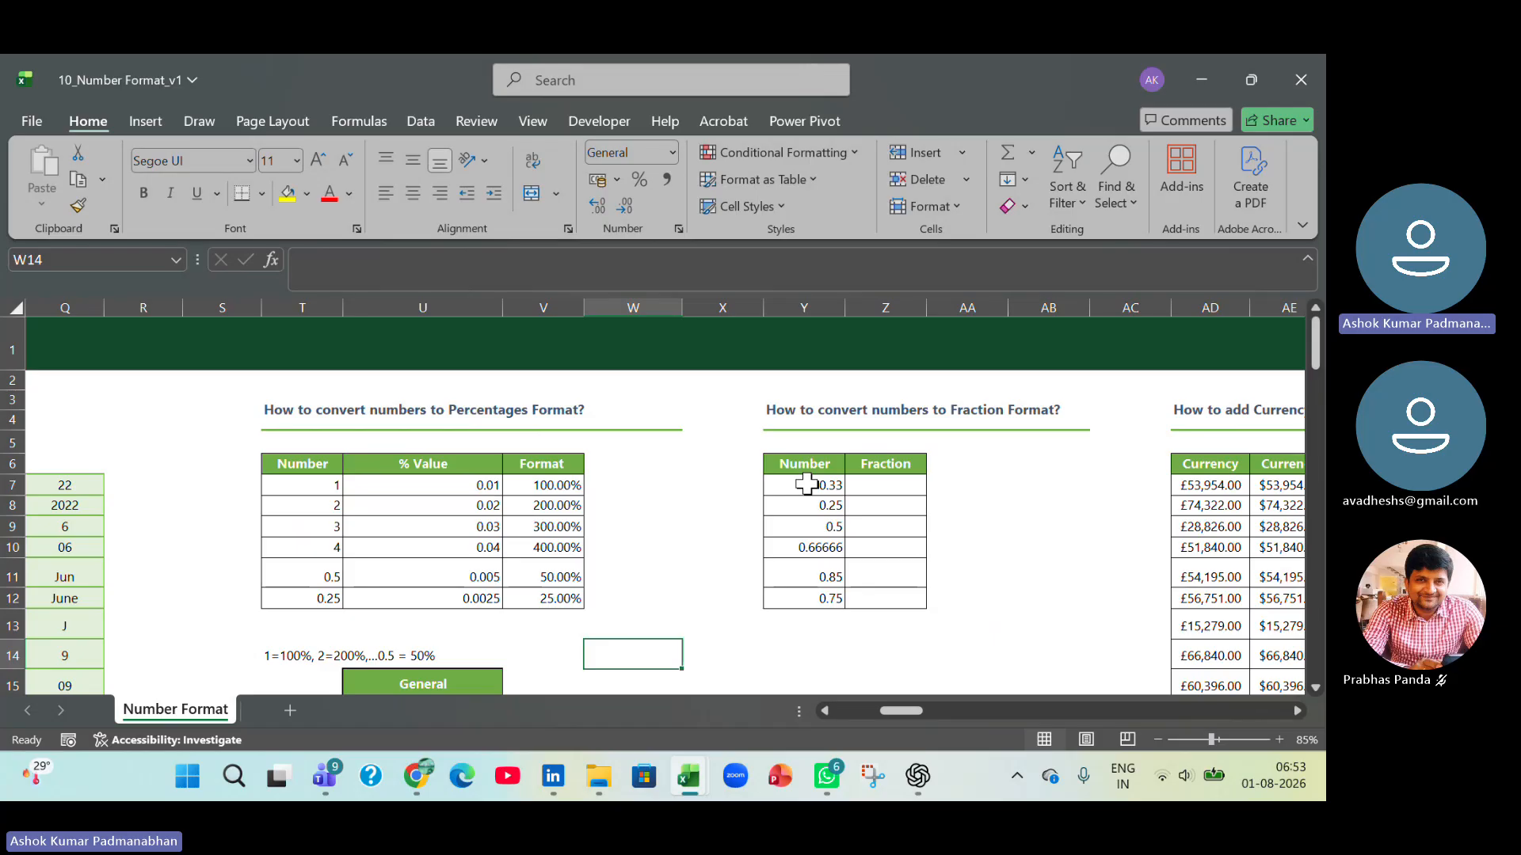
{"action": "left_click_drag", "start_coordinate": [806, 485], "coordinate": [810, 592]}
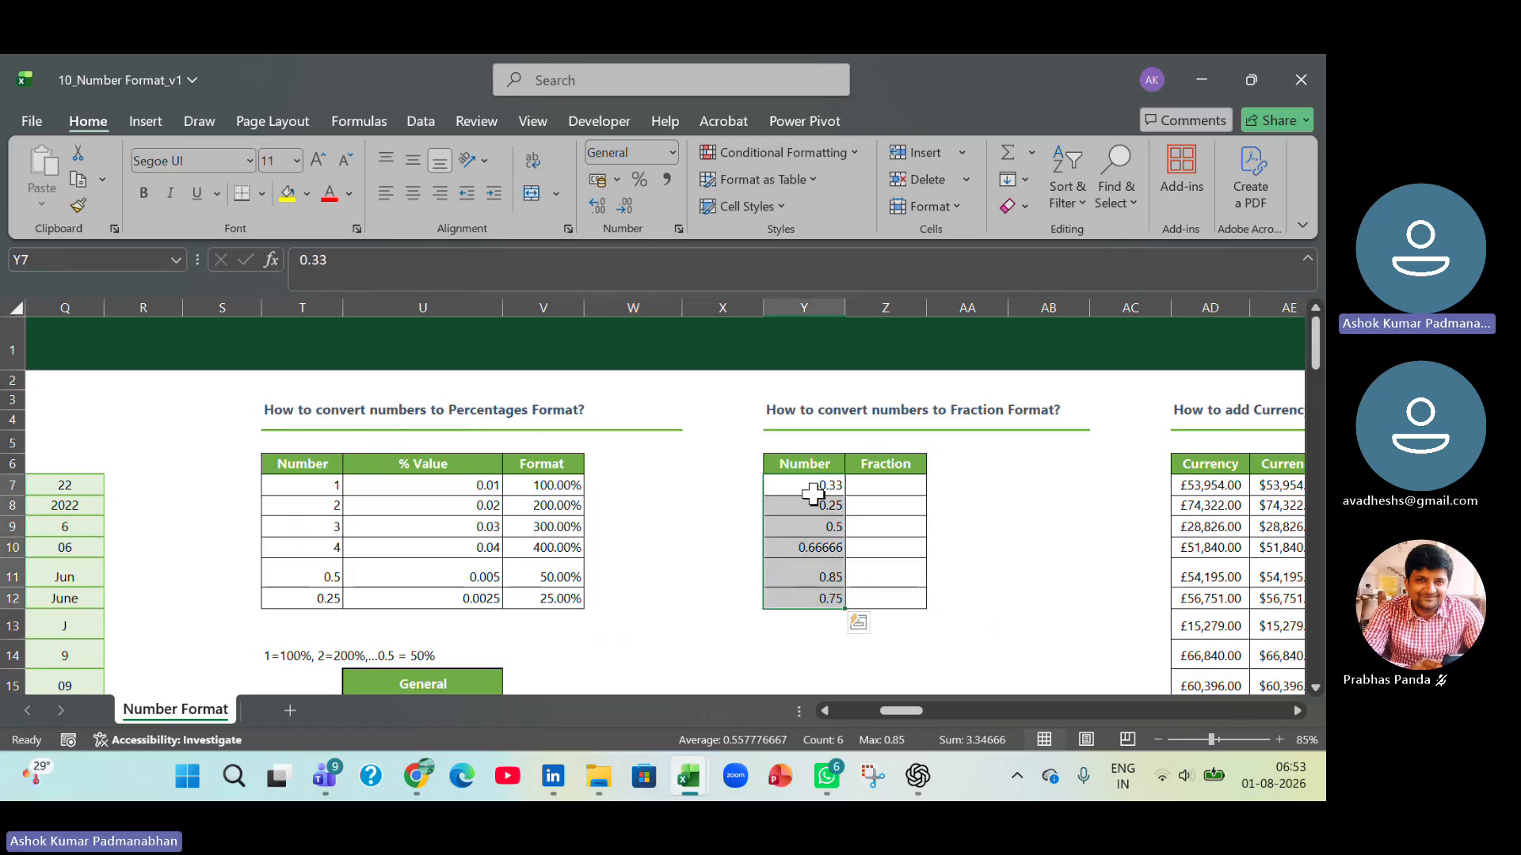
{"action": "left_click", "coordinate": [889, 487]}
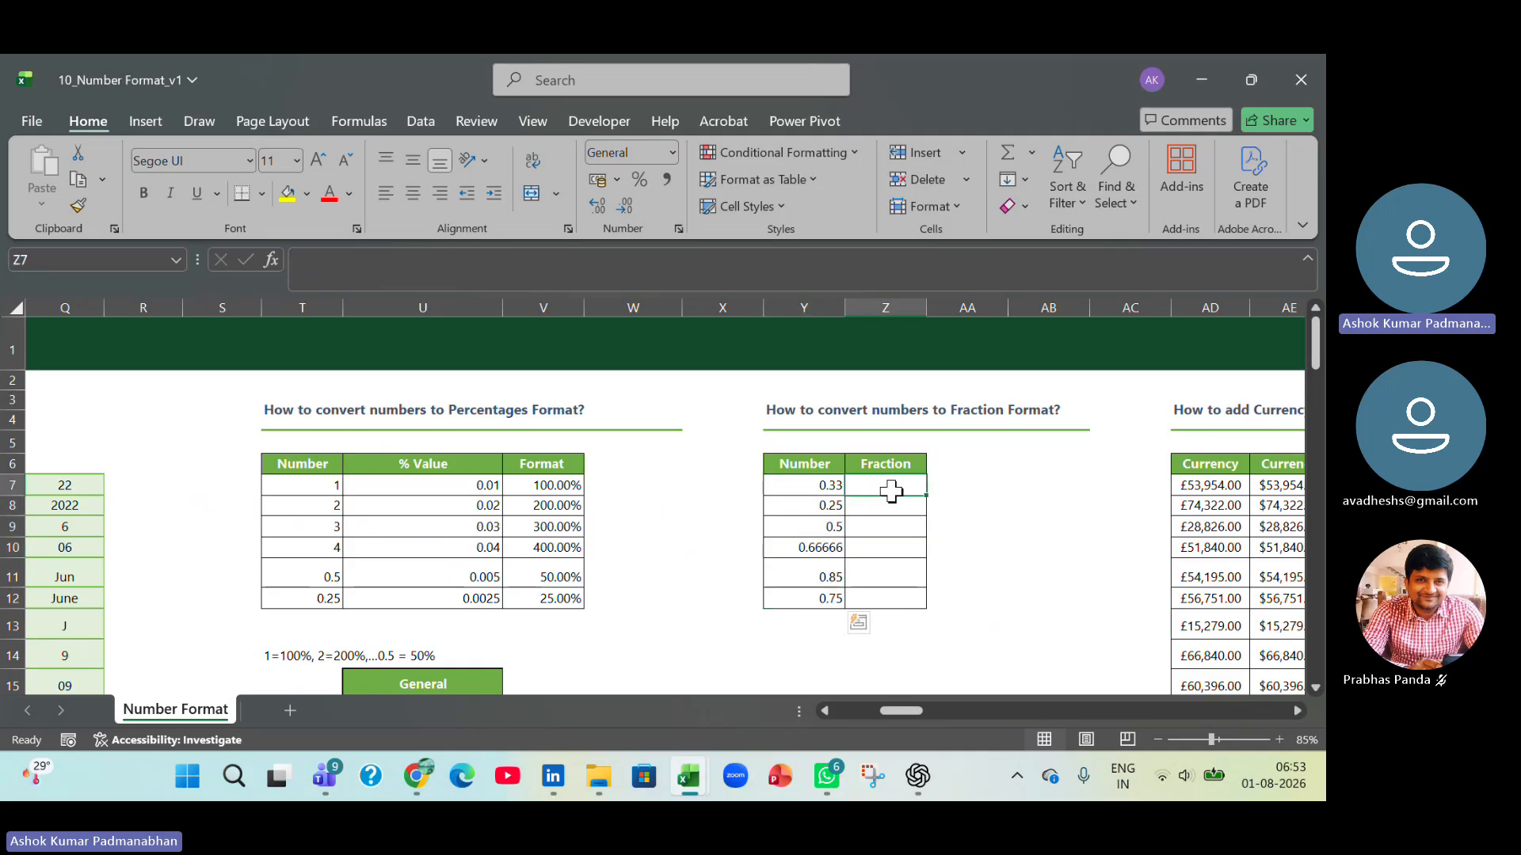
{"action": "left_click_drag", "start_coordinate": [894, 485], "coordinate": [893, 587]}
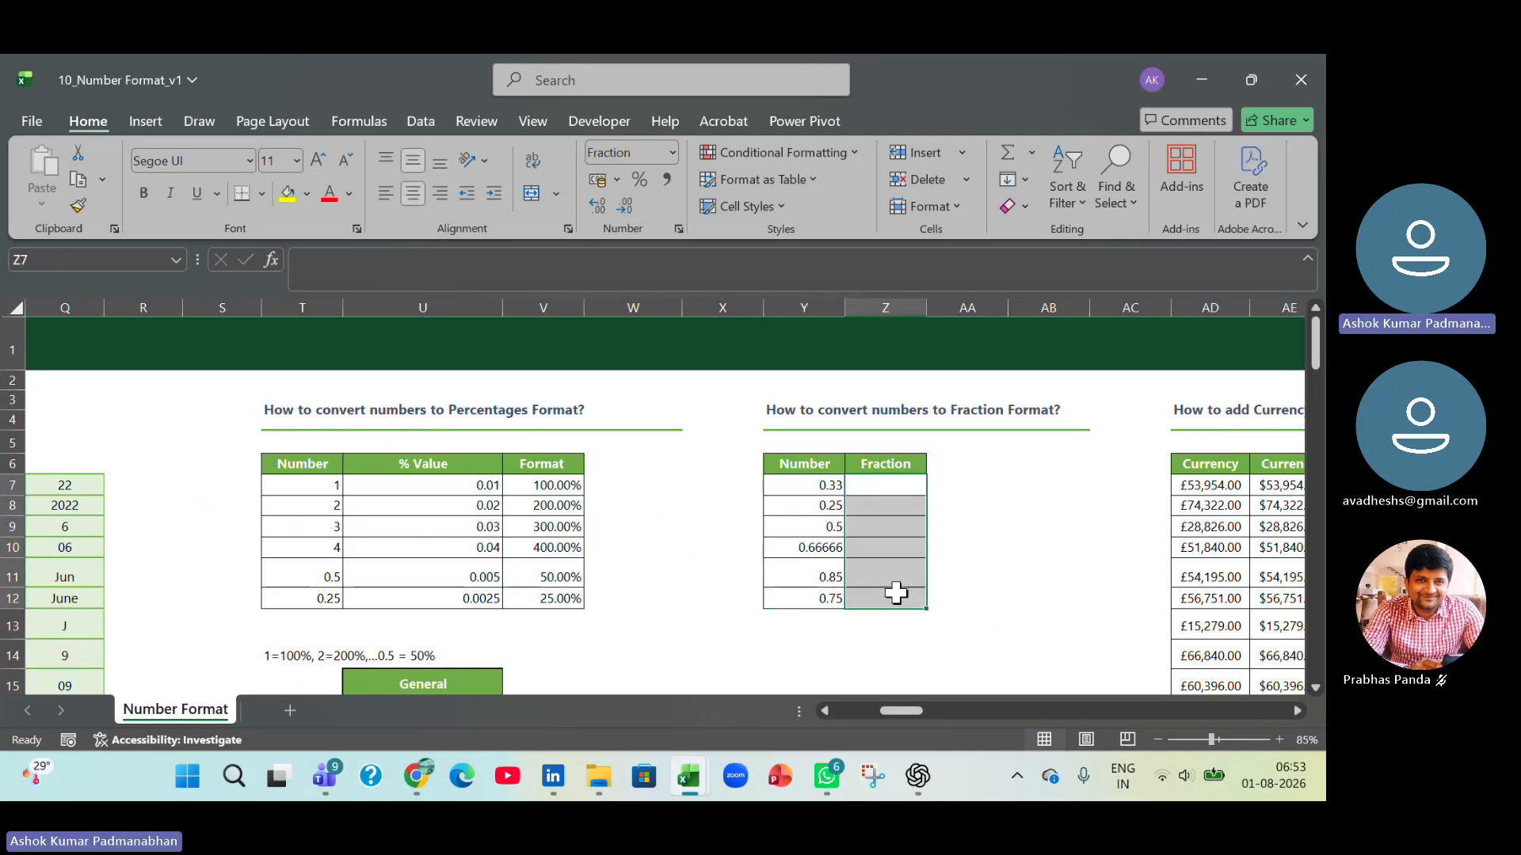
{"action": "left_click", "coordinate": [674, 153]}
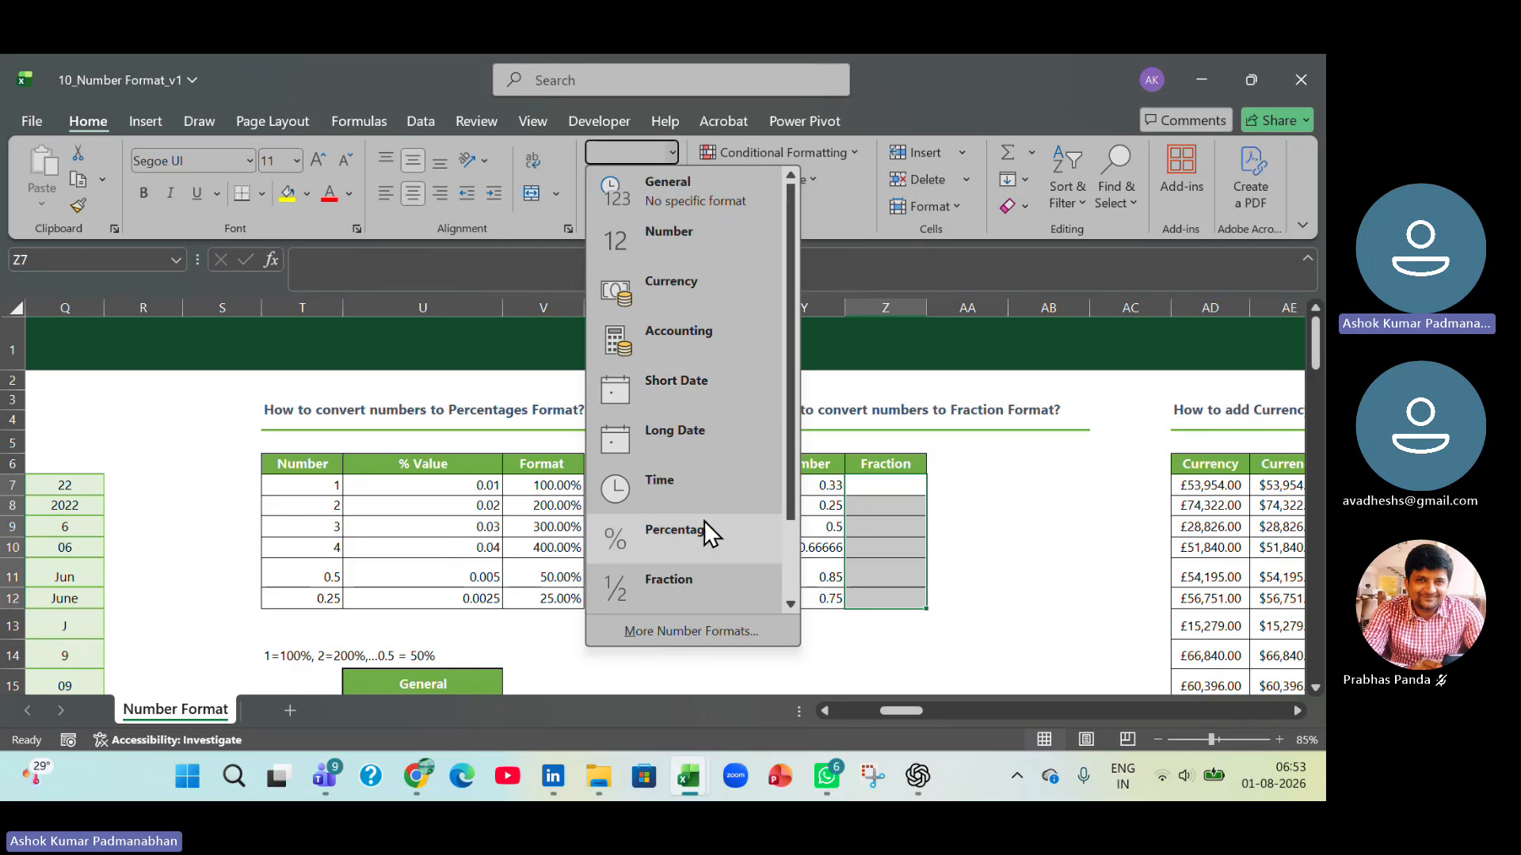
{"action": "left_click", "coordinate": [694, 579]}
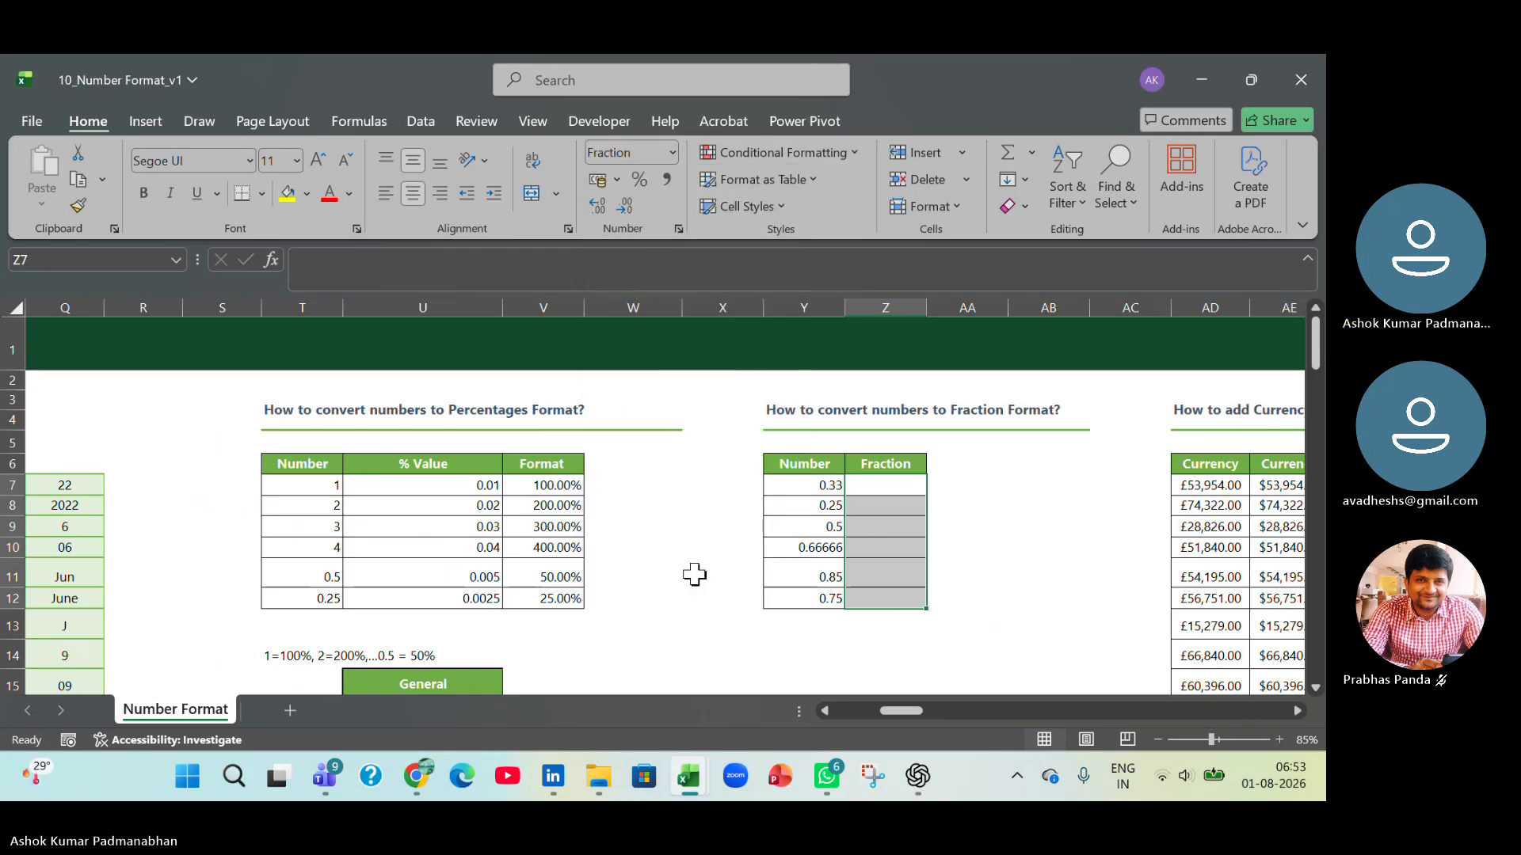
Enter the formula =Y7 in Z7 under Fraction and fill it down to Z12.
{"action": "left_click", "coordinate": [906, 489]}
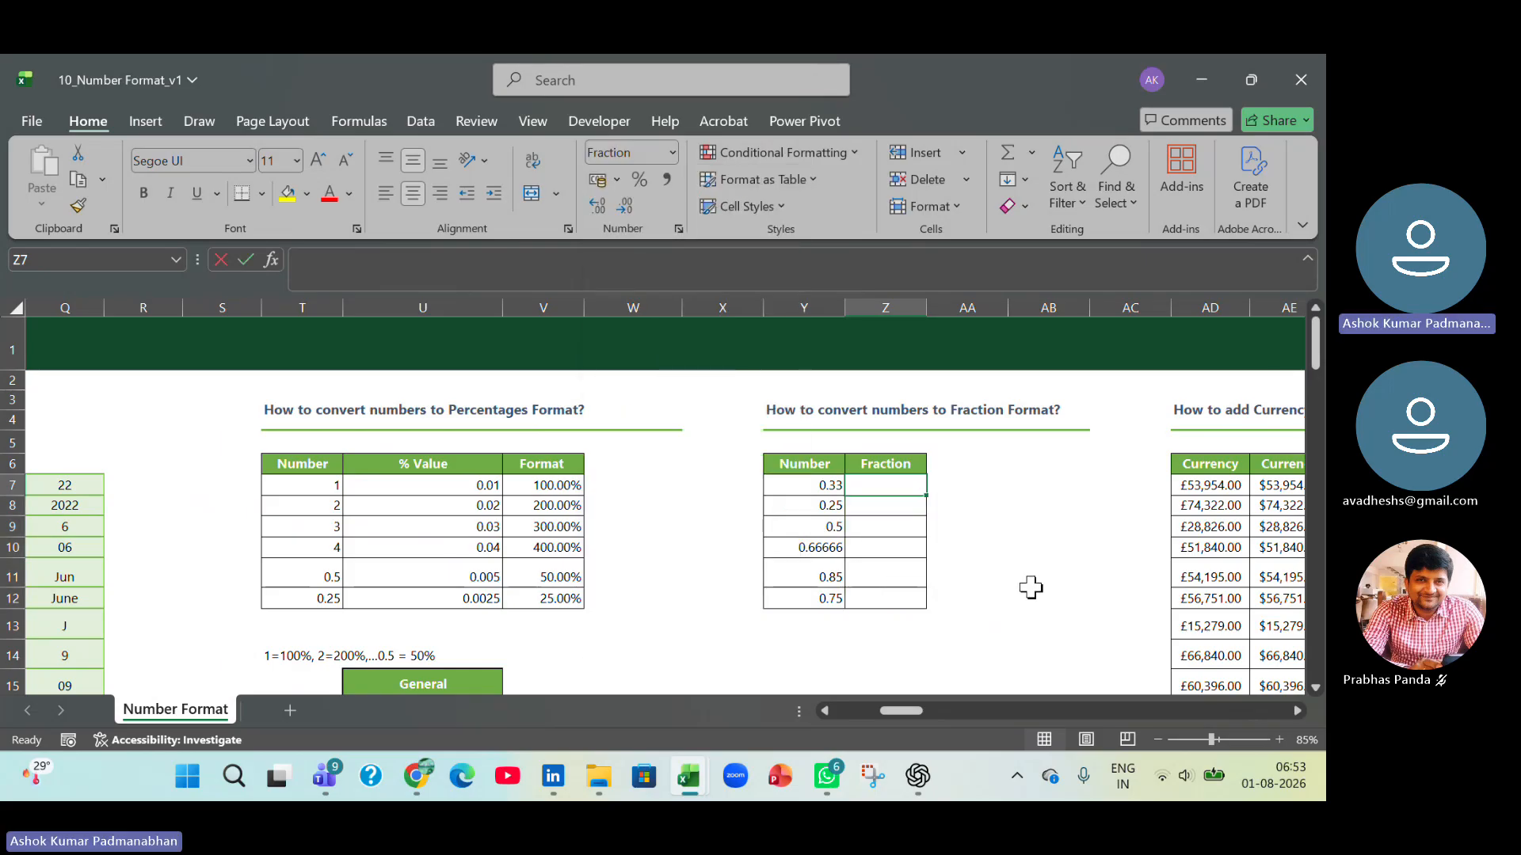
{"action": "type", "text": "="}
{"action": "key", "text": "Left"}
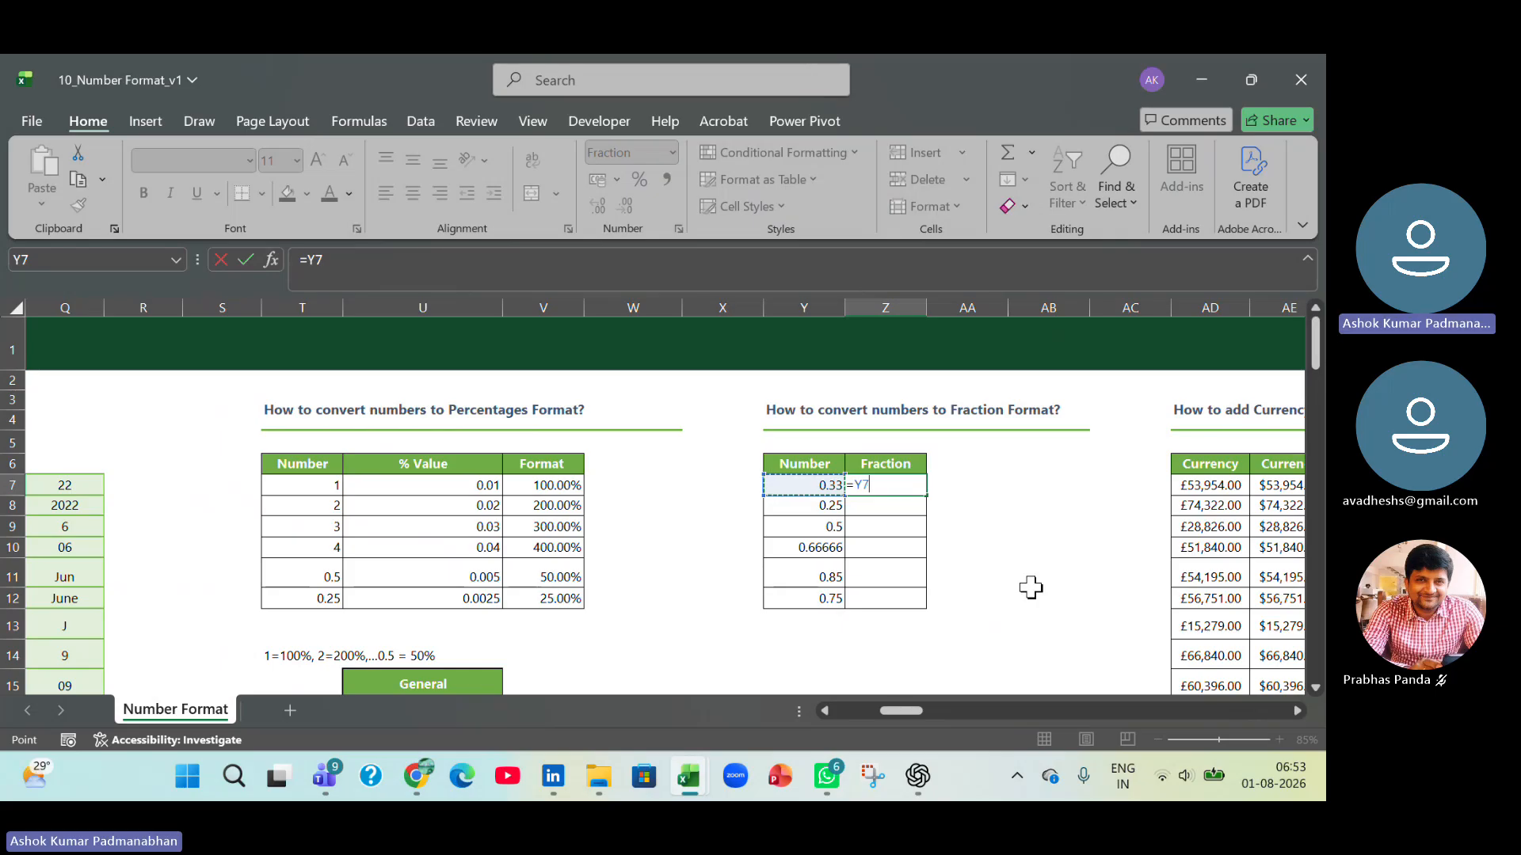
{"action": "key", "text": "Return"}
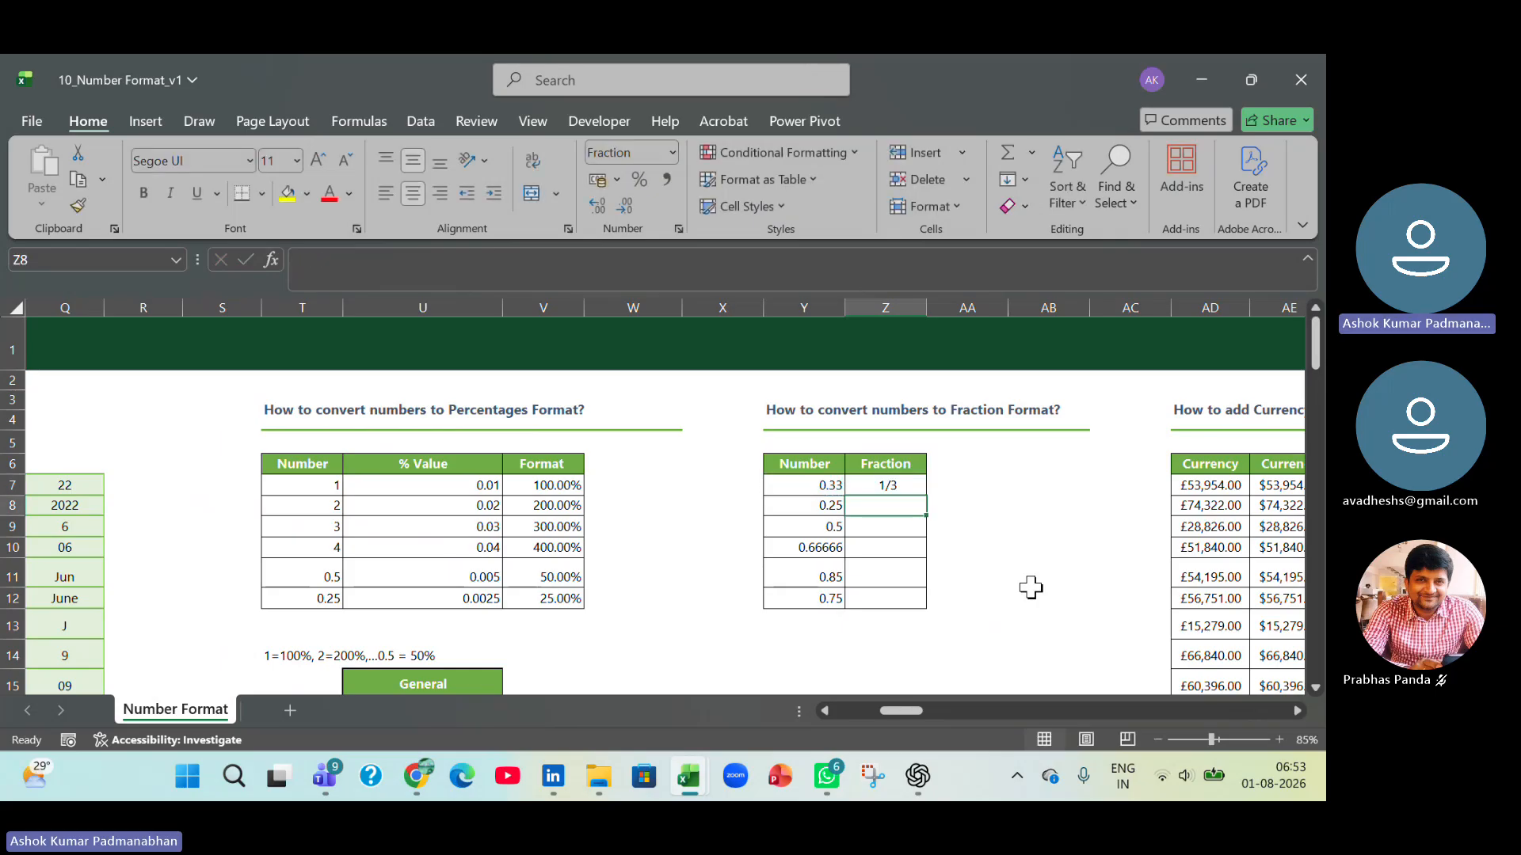
{"action": "left_click", "coordinate": [893, 485]}
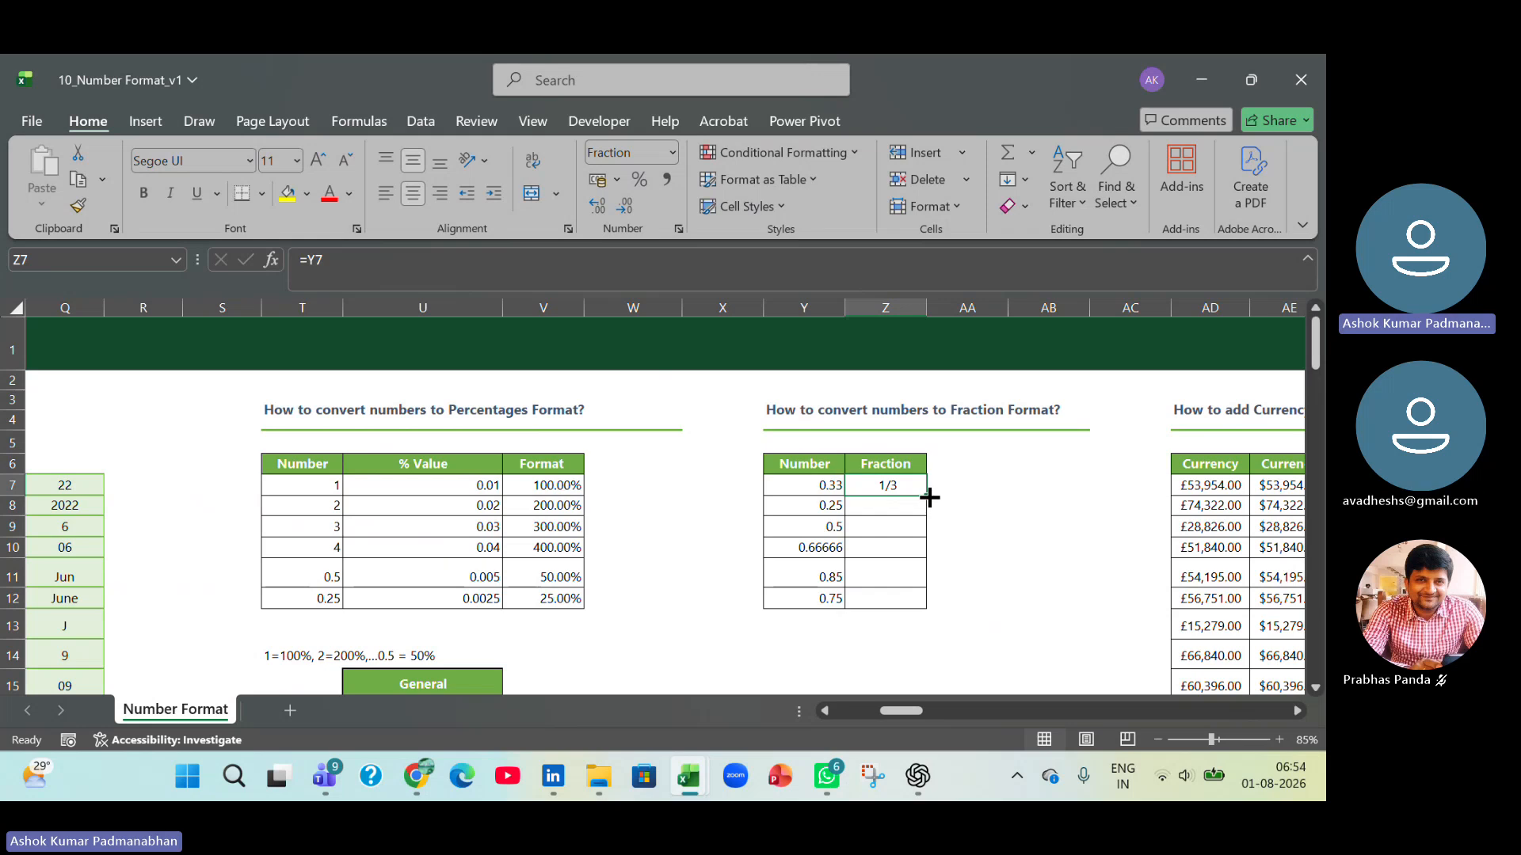
{"action": "left_click_drag", "start_coordinate": [927, 496], "coordinate": [940, 618]}
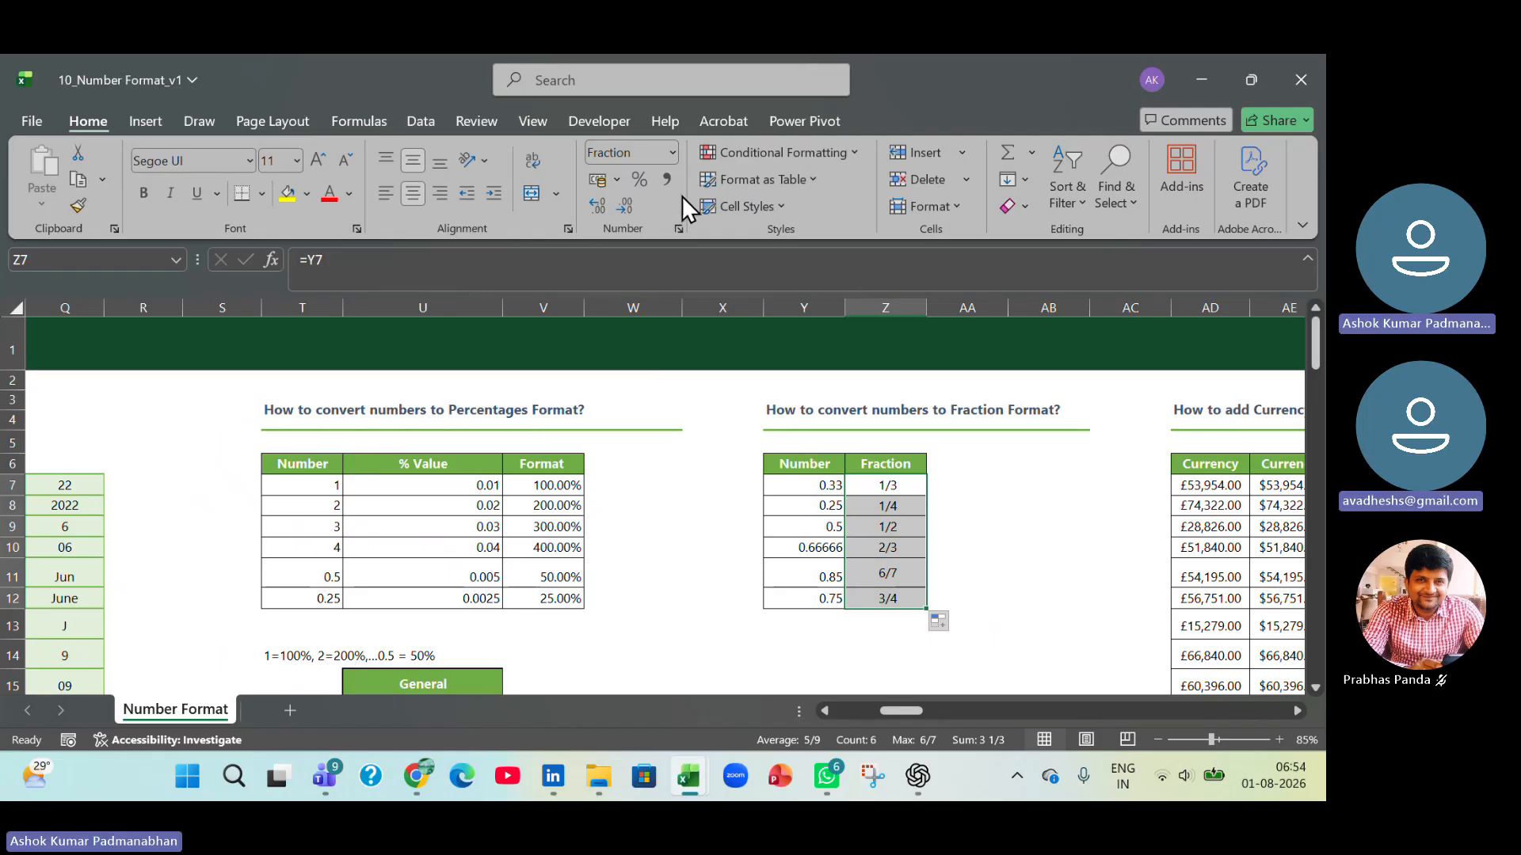
{"action": "left_click", "coordinate": [673, 154]}
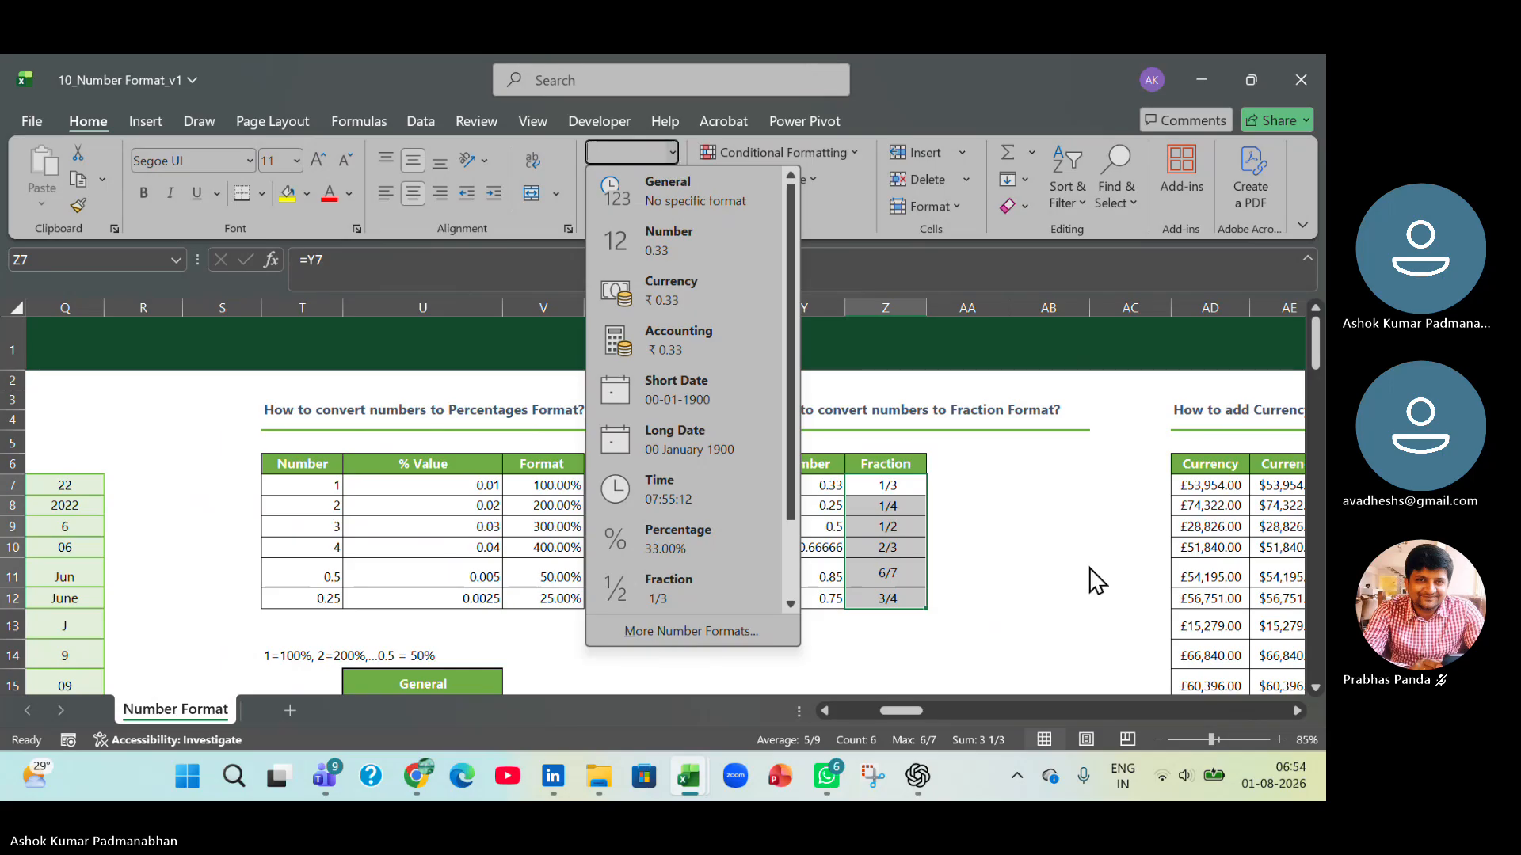
{"action": "key", "text": "Escape"}
Reset the amounts in AD7:AH22 of the currency table to General and apply the Currency format with the ₹ symbol.
{"action": "left_click_drag", "start_coordinate": [908, 710], "coordinate": [927, 711]}
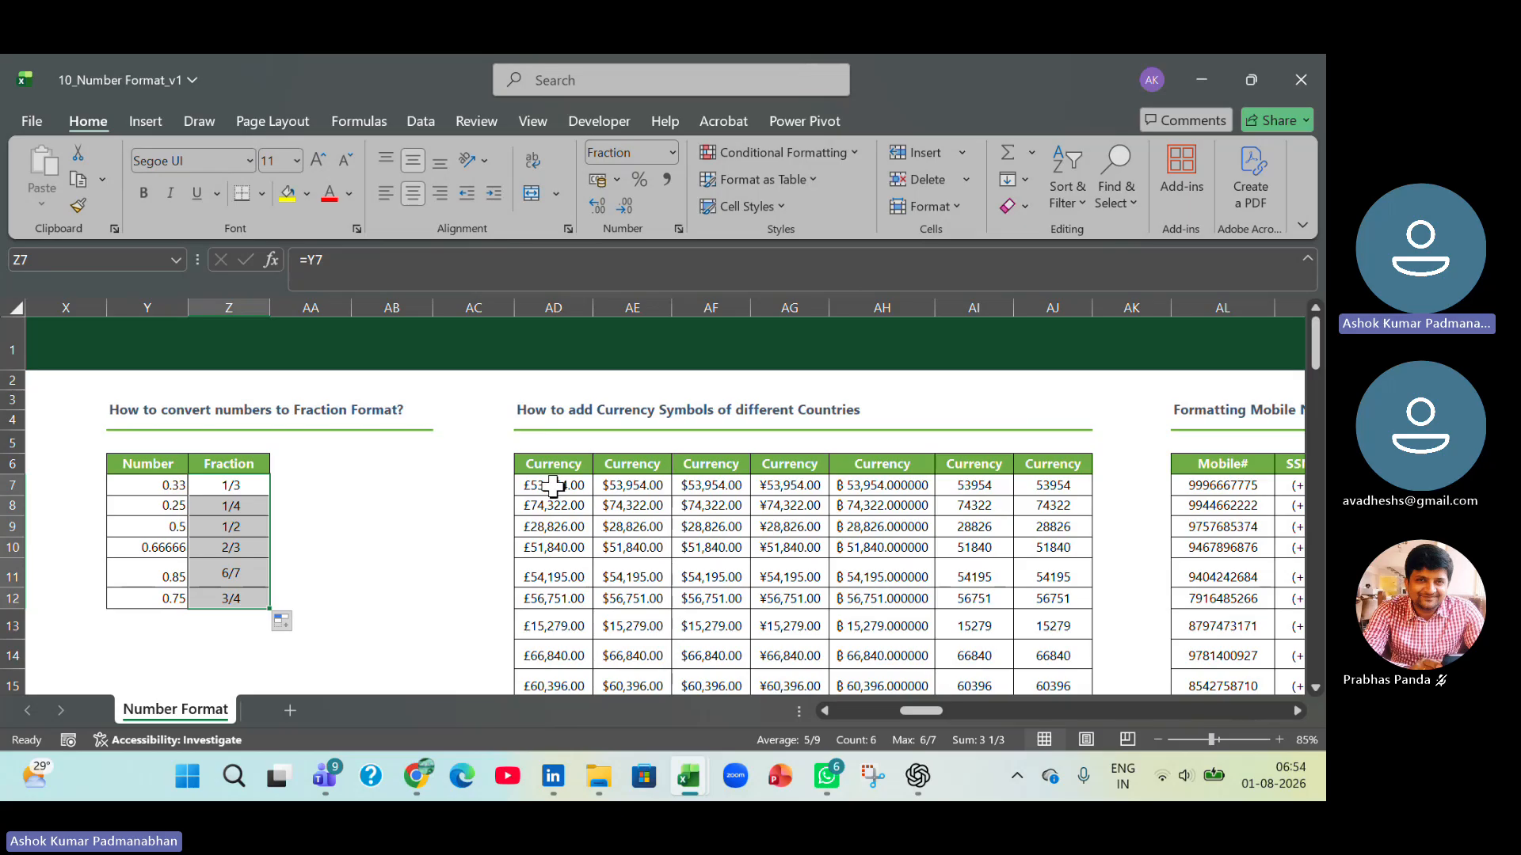
{"action": "left_click_drag", "start_coordinate": [554, 485], "coordinate": [887, 563]}
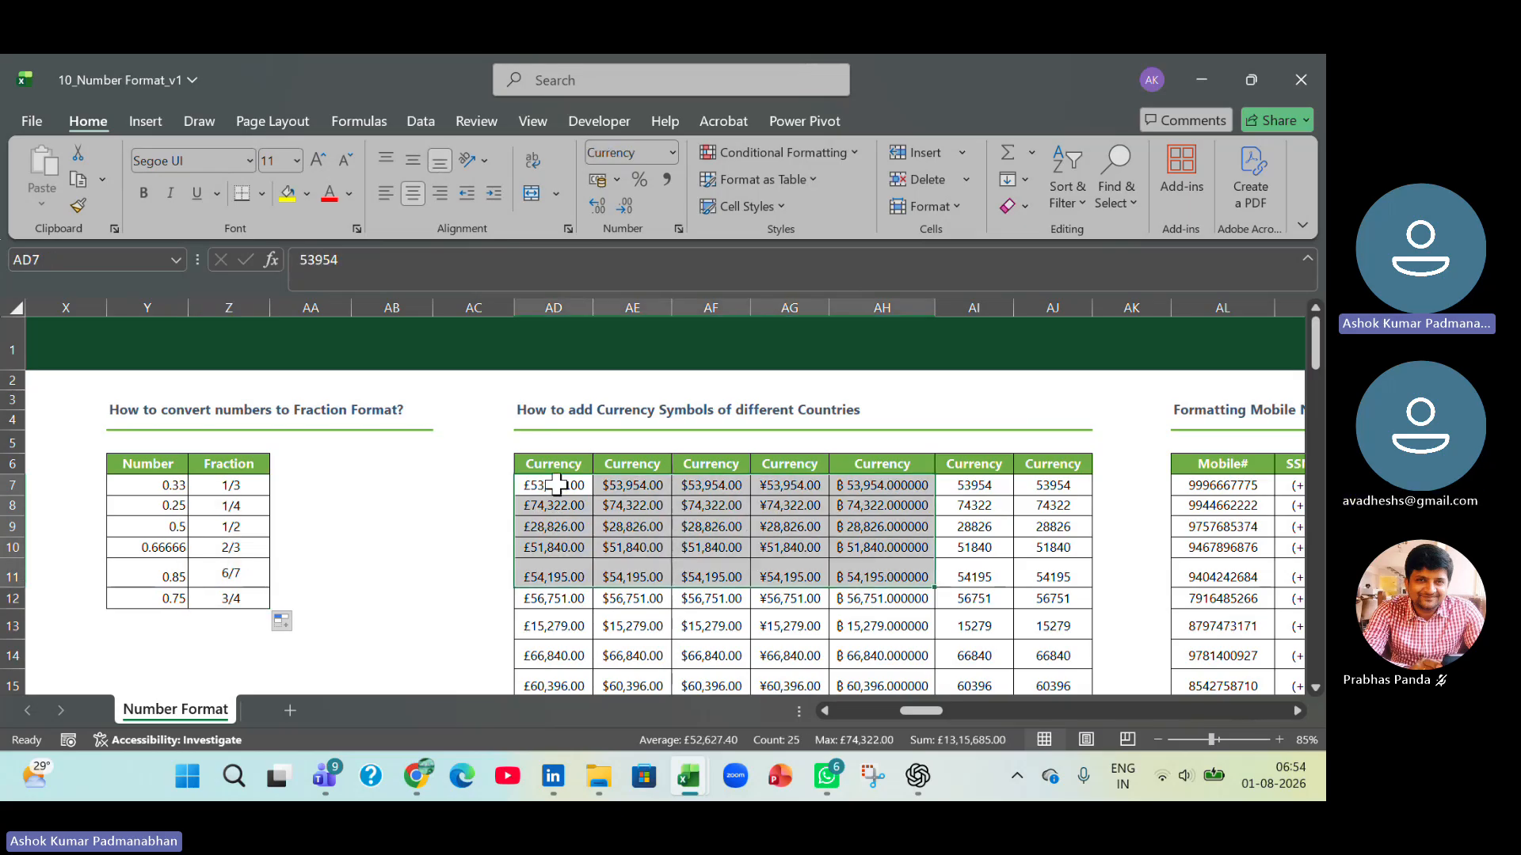
{"action": "scroll", "coordinate": [844, 664], "scroll_direction": "down", "scroll_amount": 4}
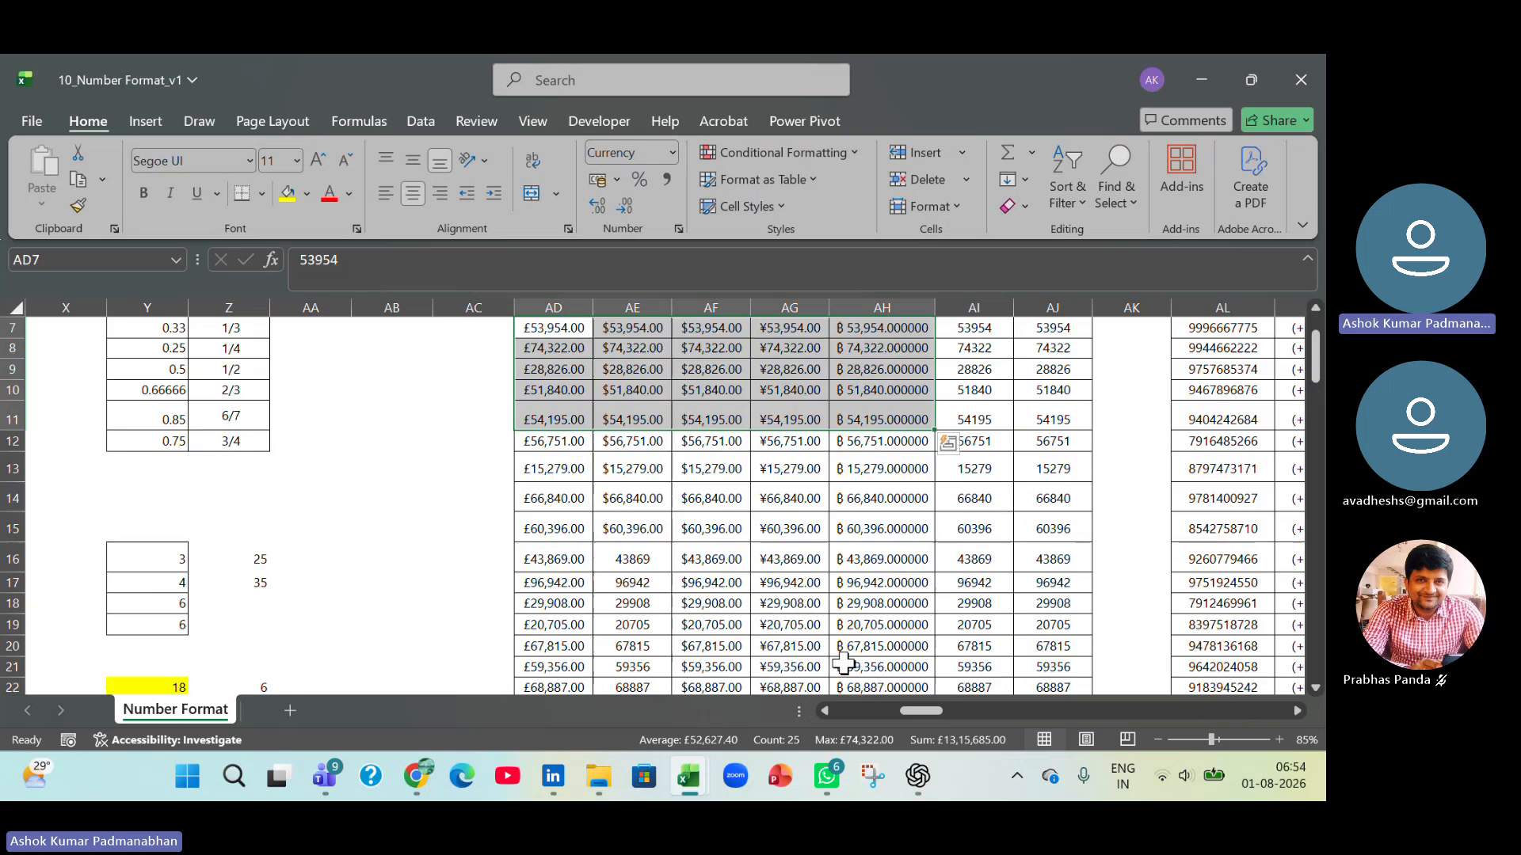
{"action": "left_click", "coordinate": [895, 554], "text": "shift"}
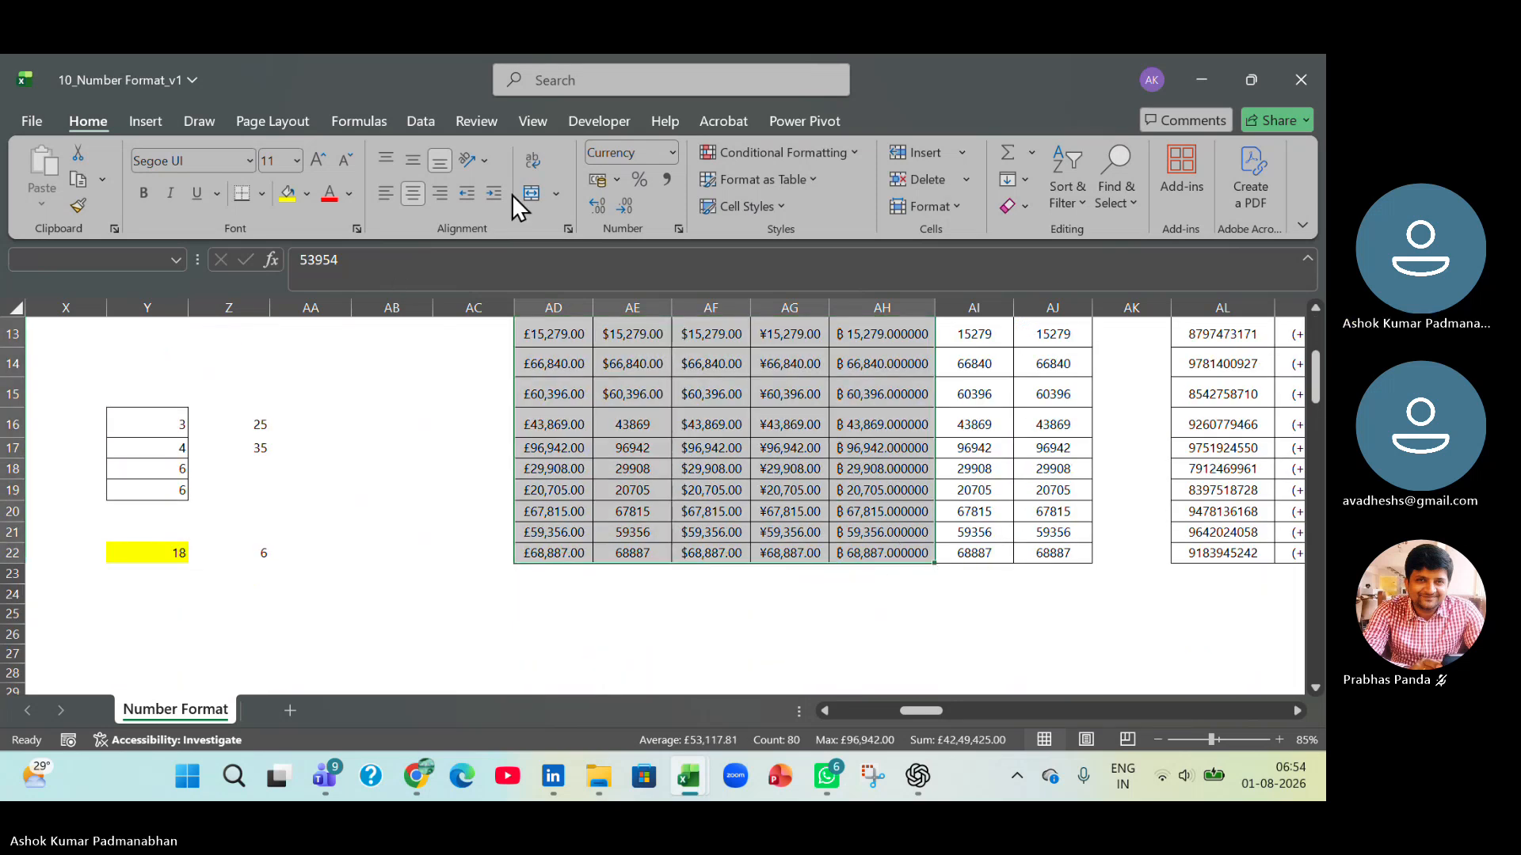
{"action": "left_click", "coordinate": [673, 152]}
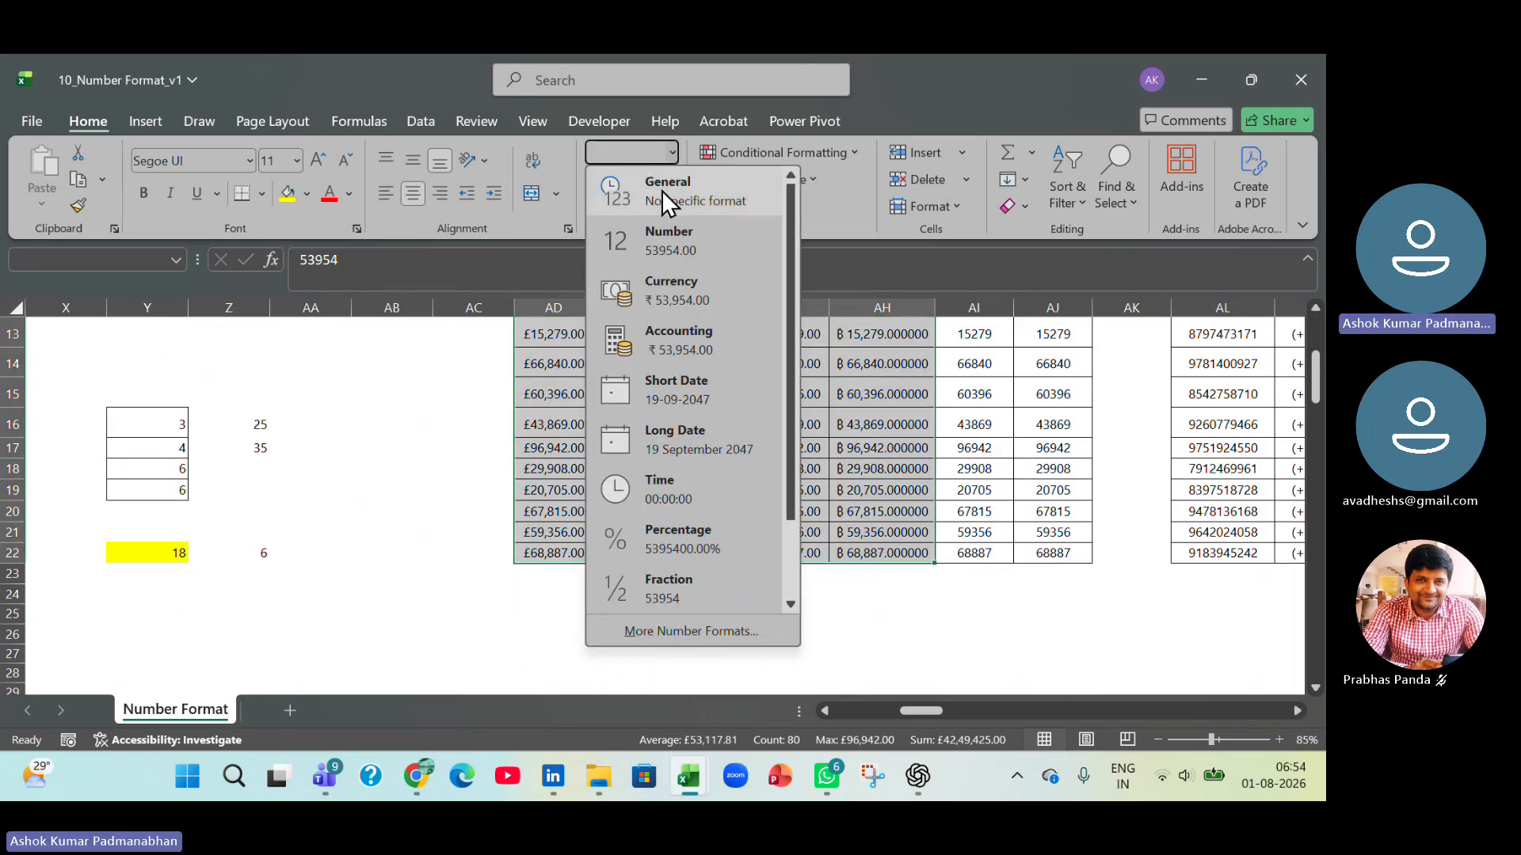
{"action": "left_click", "coordinate": [662, 190]}
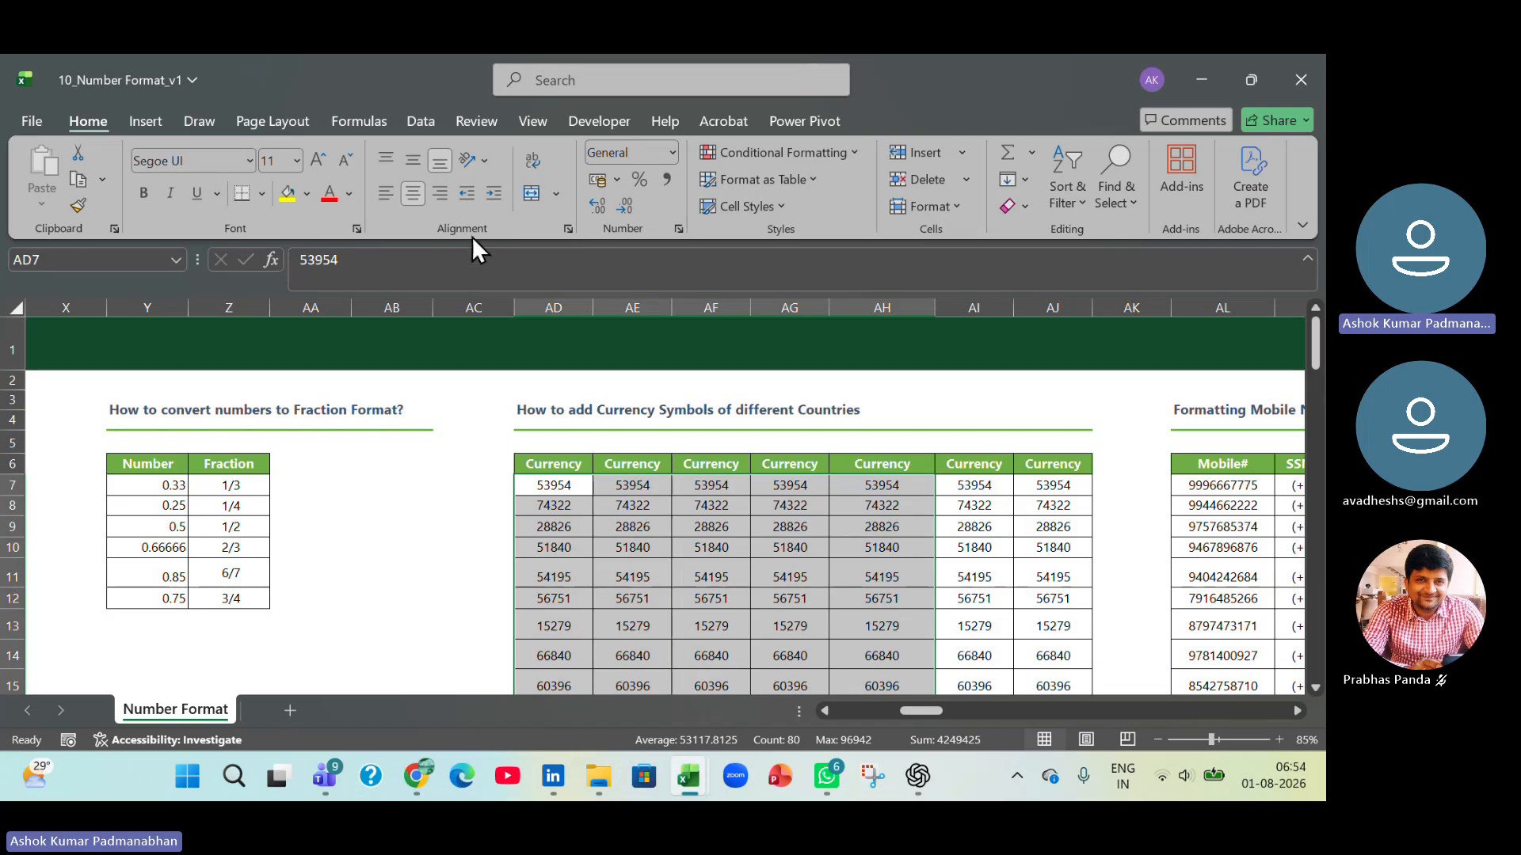
{"action": "left_click", "coordinate": [673, 153]}
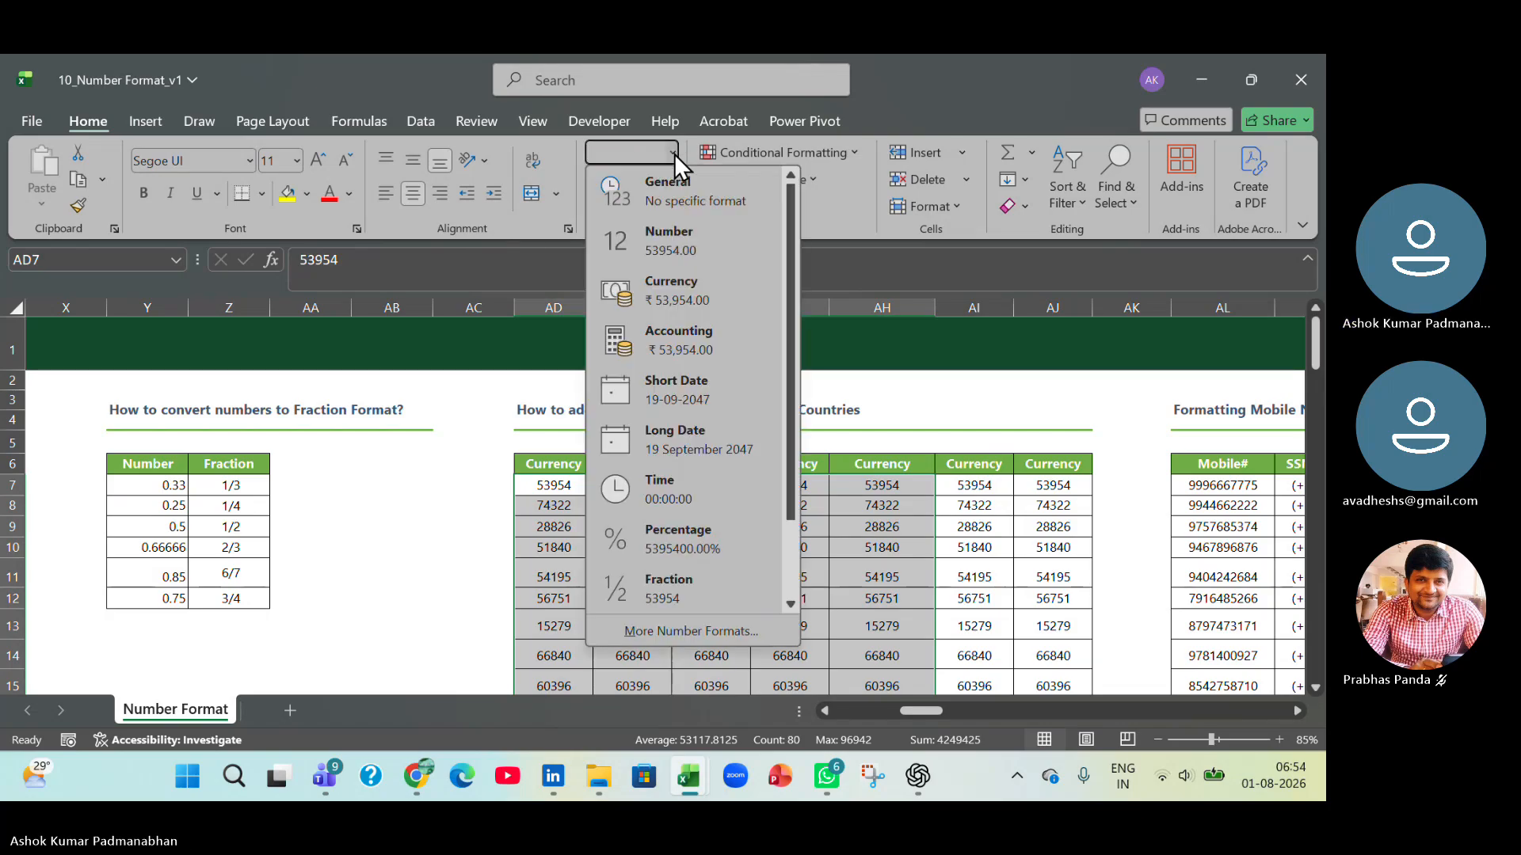
{"action": "left_click", "coordinate": [657, 285]}
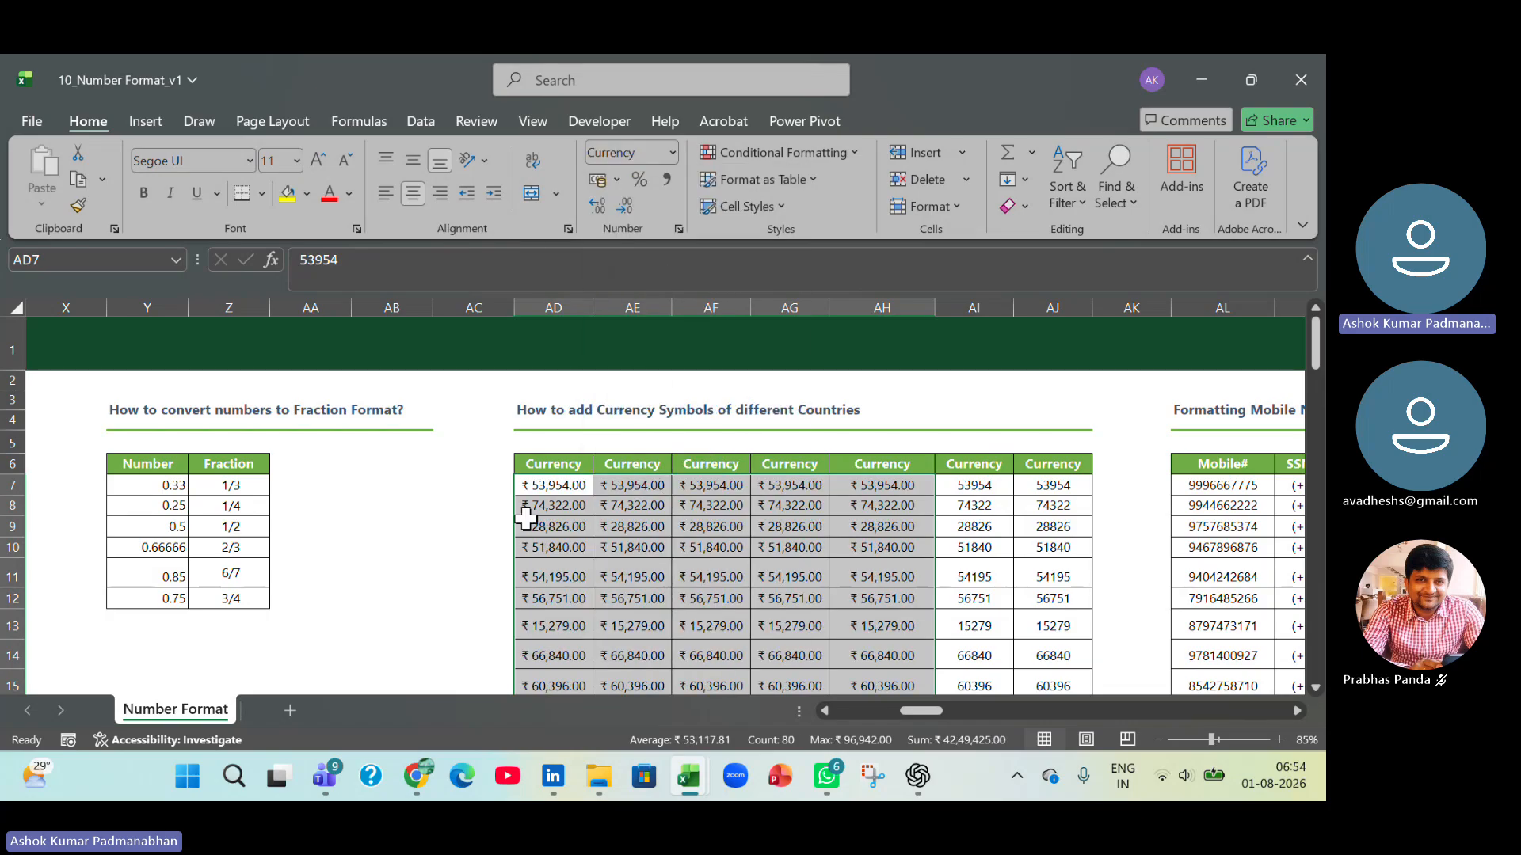
Change the currency symbol of the amounts in AD7:AD22 to $ French (Canada).
{"action": "left_click", "coordinate": [558, 482]}
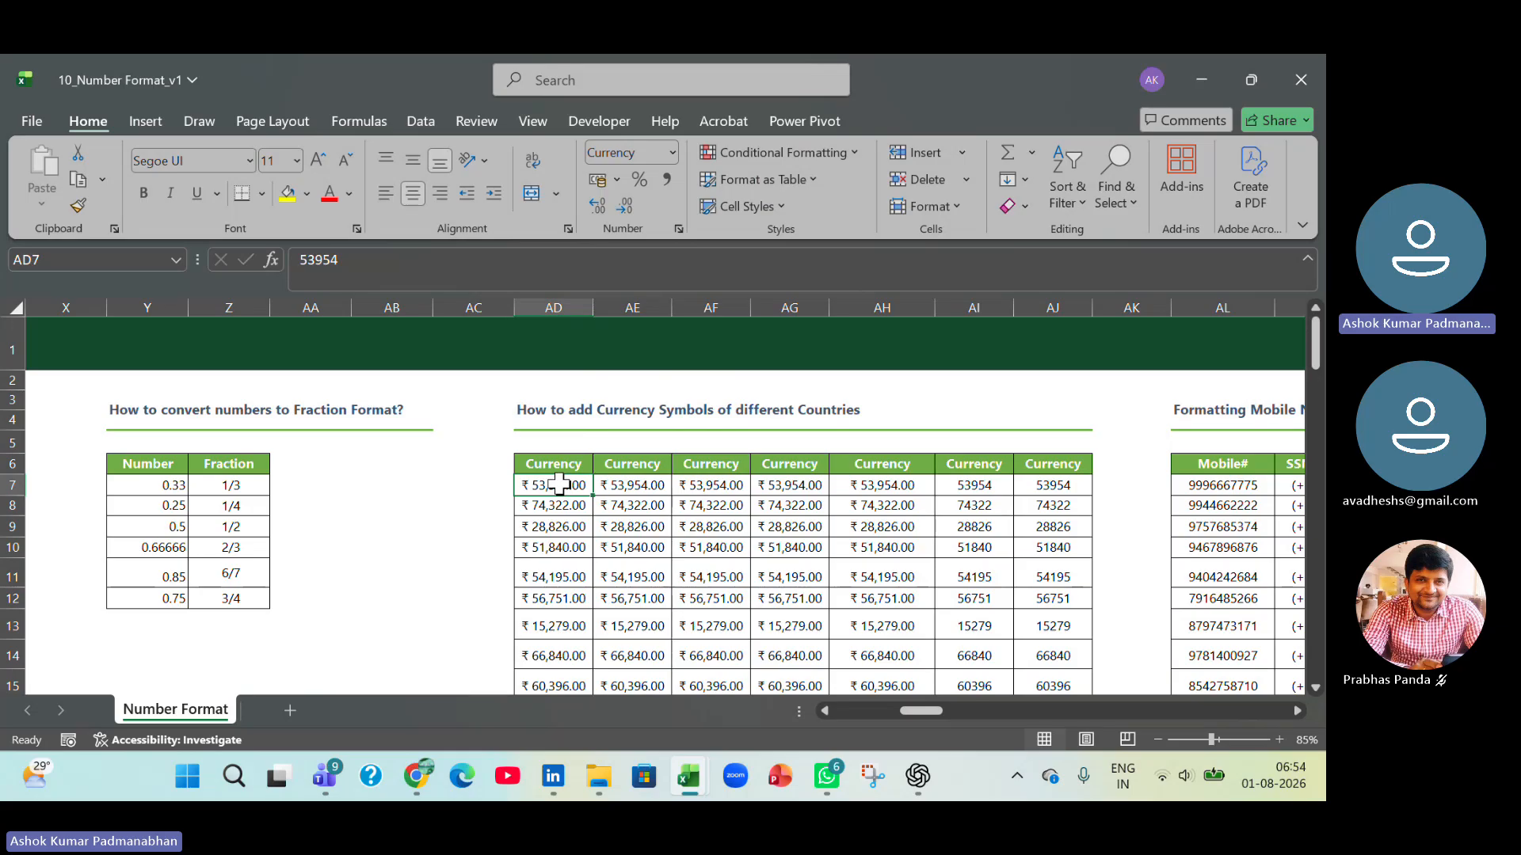
{"action": "key", "text": "ctrl+shift+Down"}
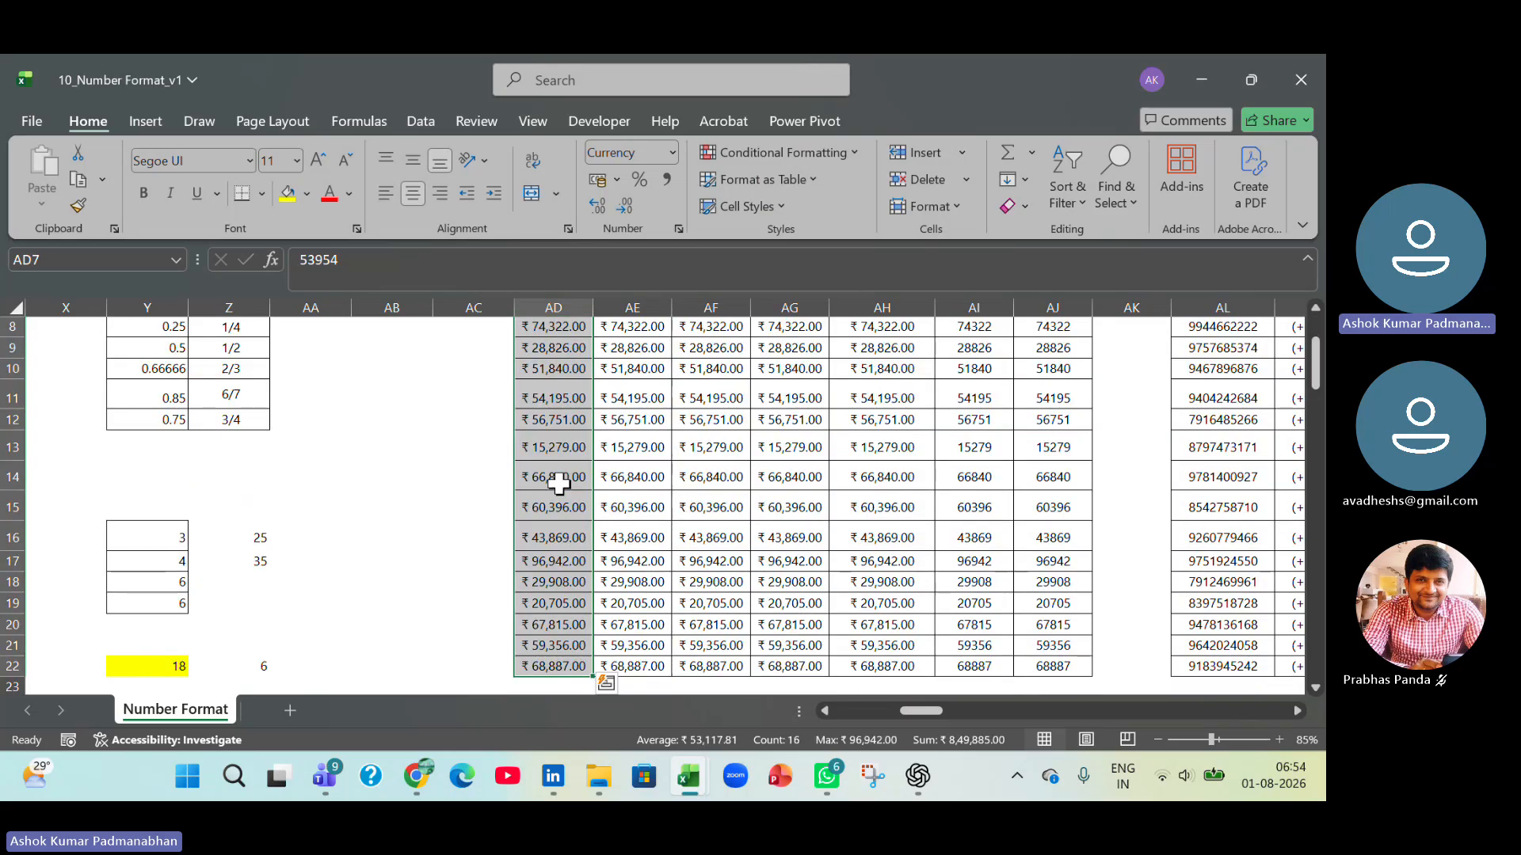
{"action": "left_click", "coordinate": [679, 230]}
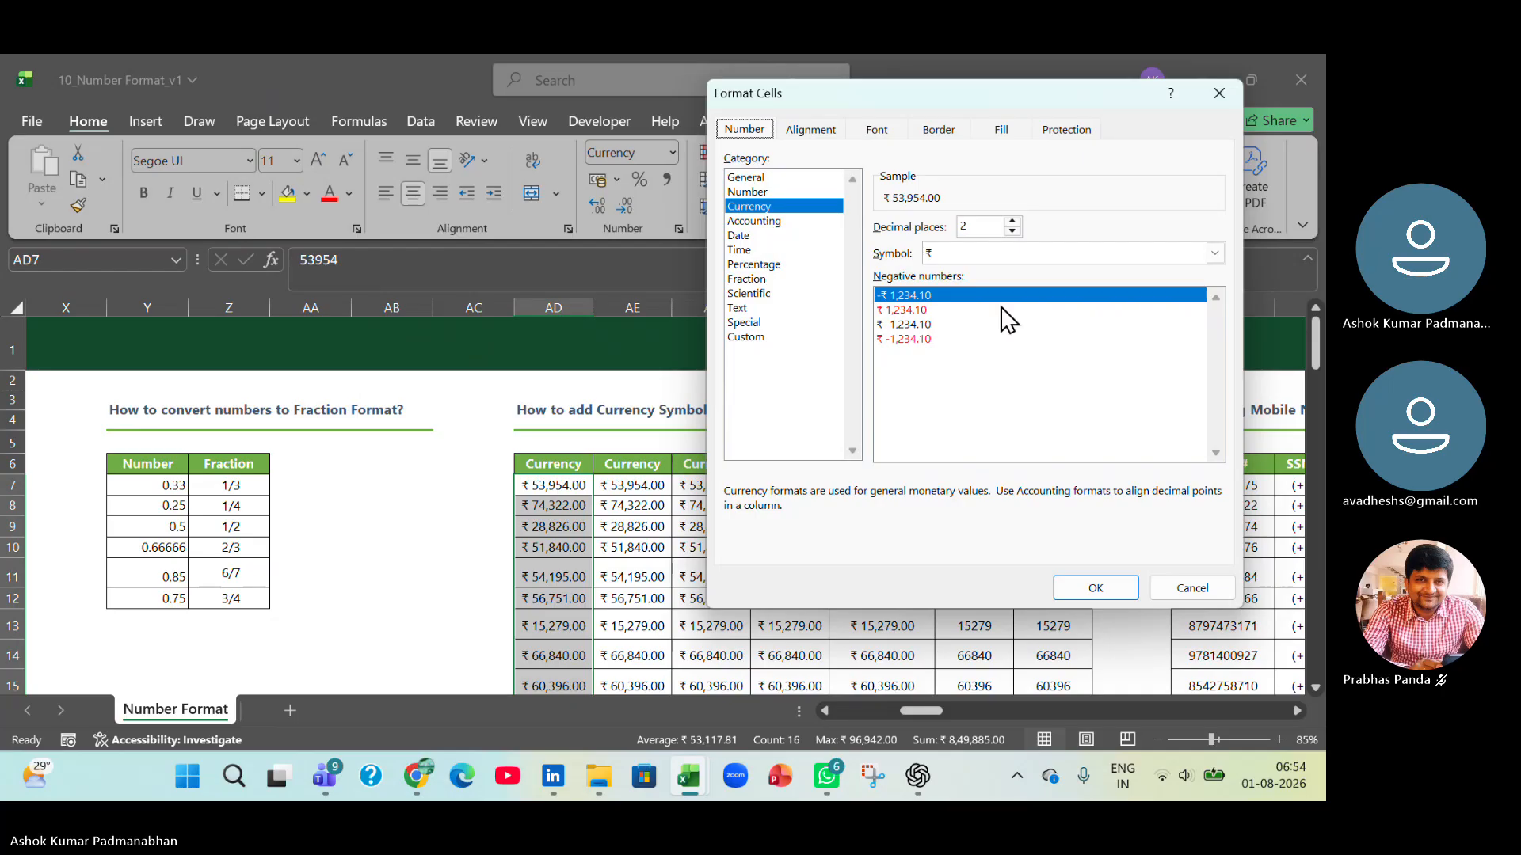
{"action": "left_click", "coordinate": [968, 253]}
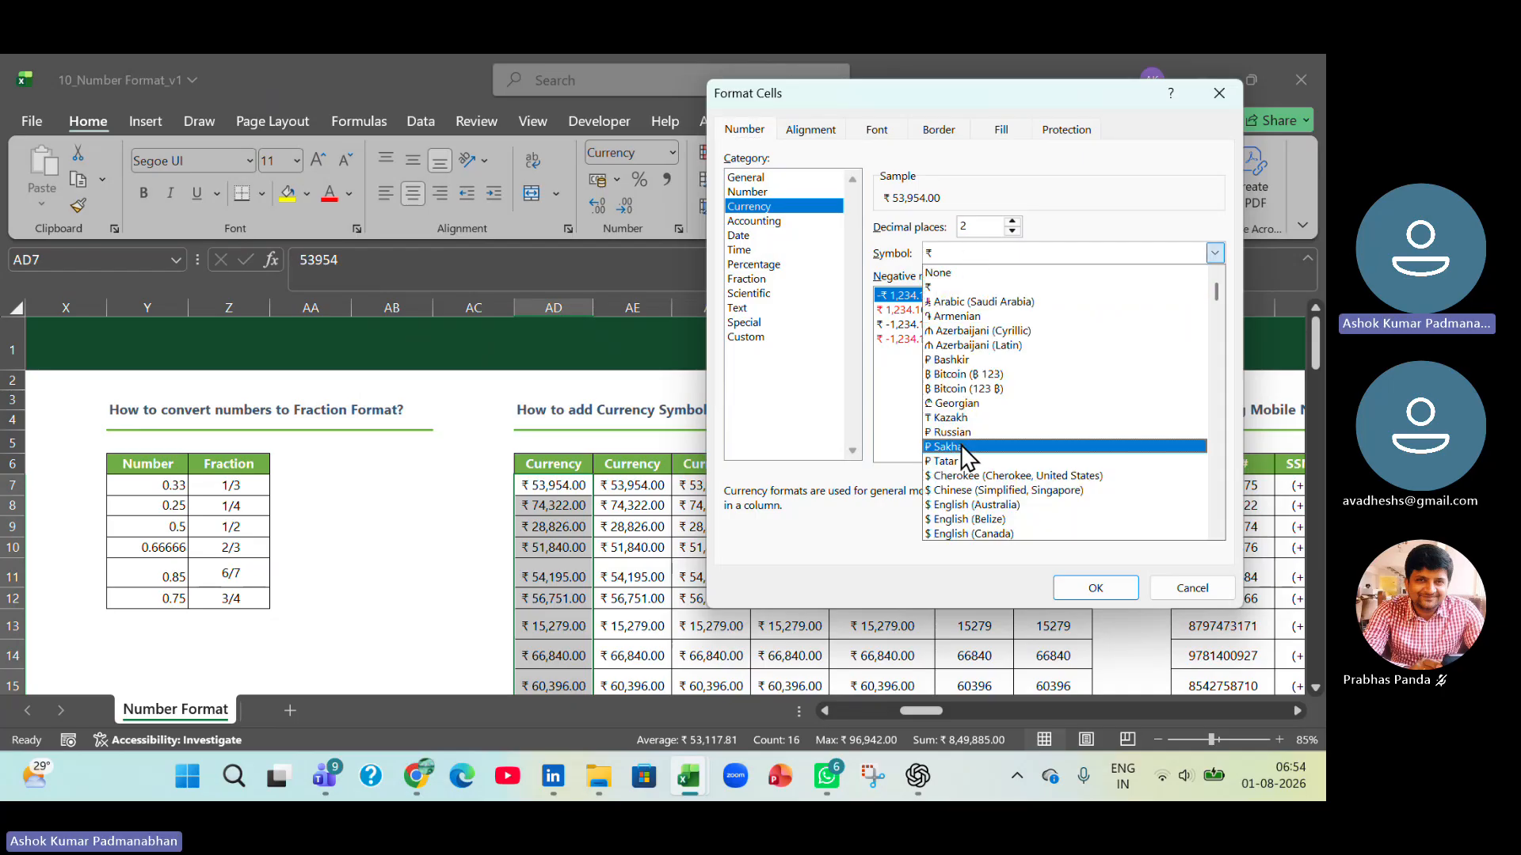
{"action": "scroll", "coordinate": [957, 491], "scroll_direction": "down", "scroll_amount": 1}
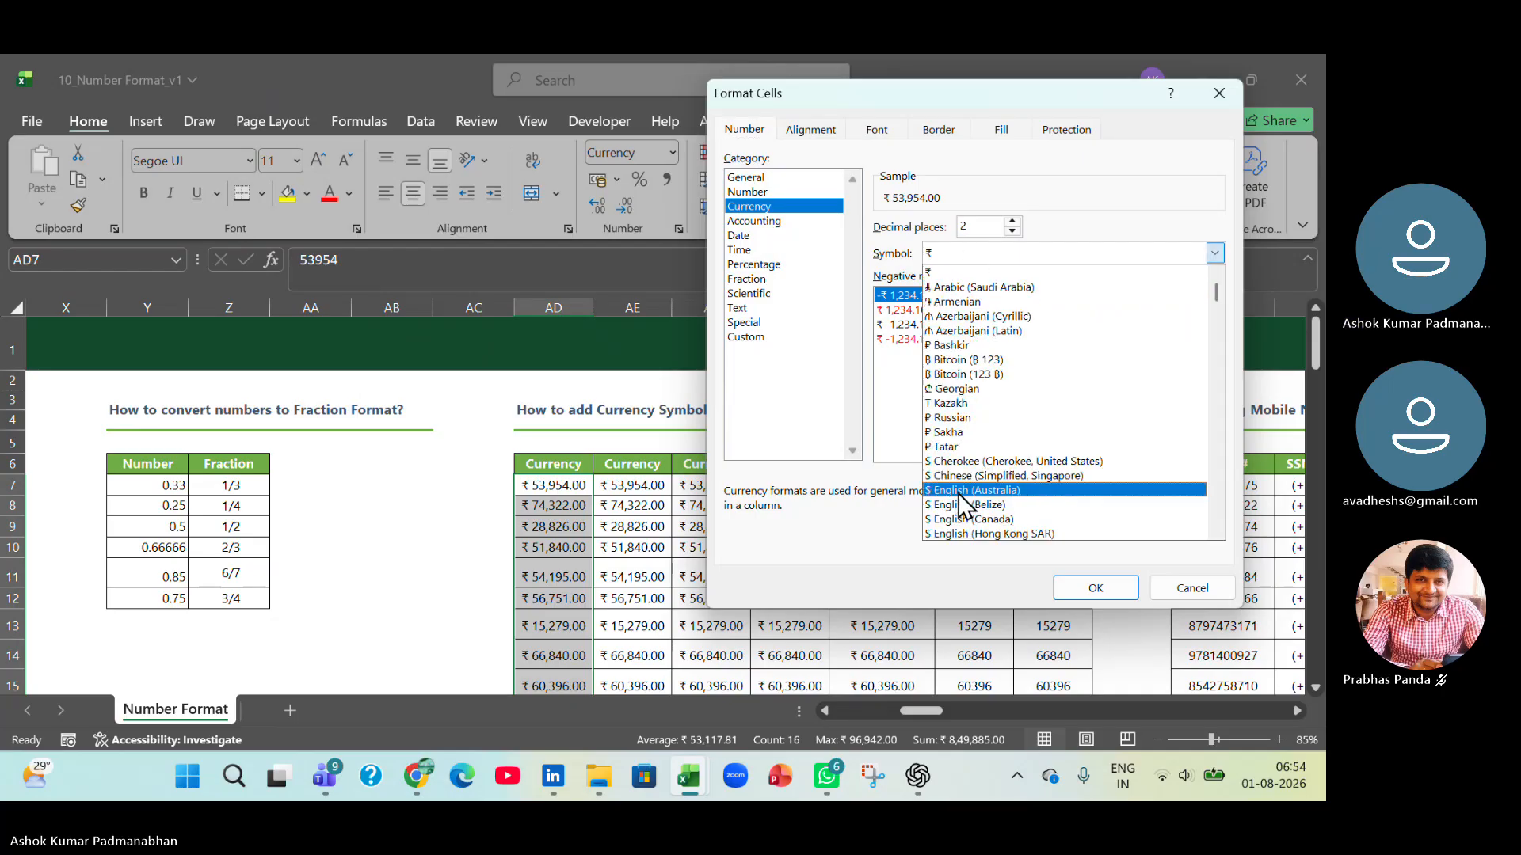
{"action": "scroll", "coordinate": [958, 499], "scroll_direction": "down", "scroll_amount": 4}
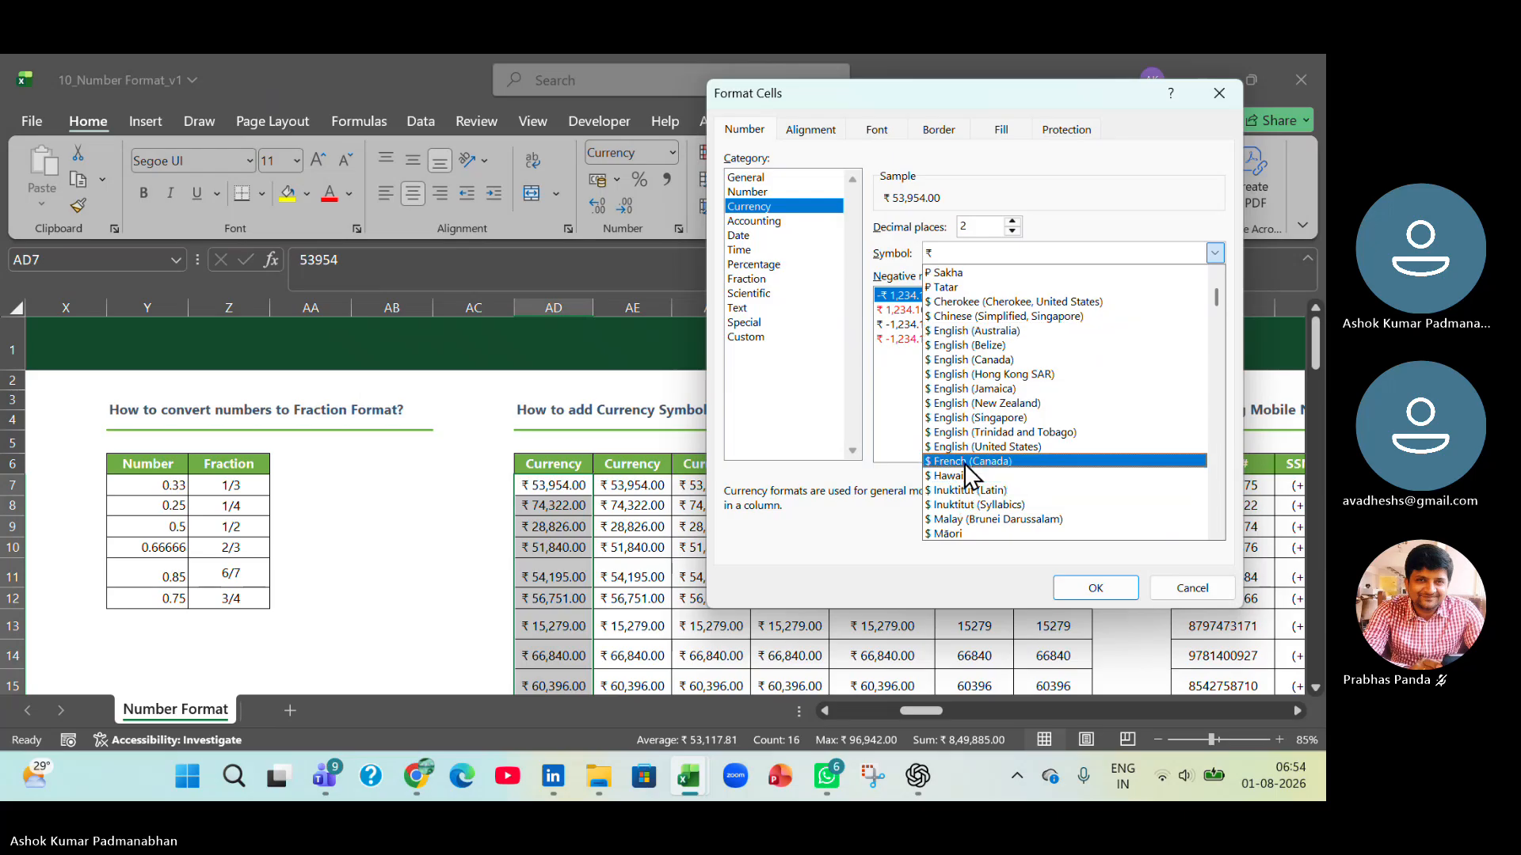
{"action": "left_click", "coordinate": [964, 462]}
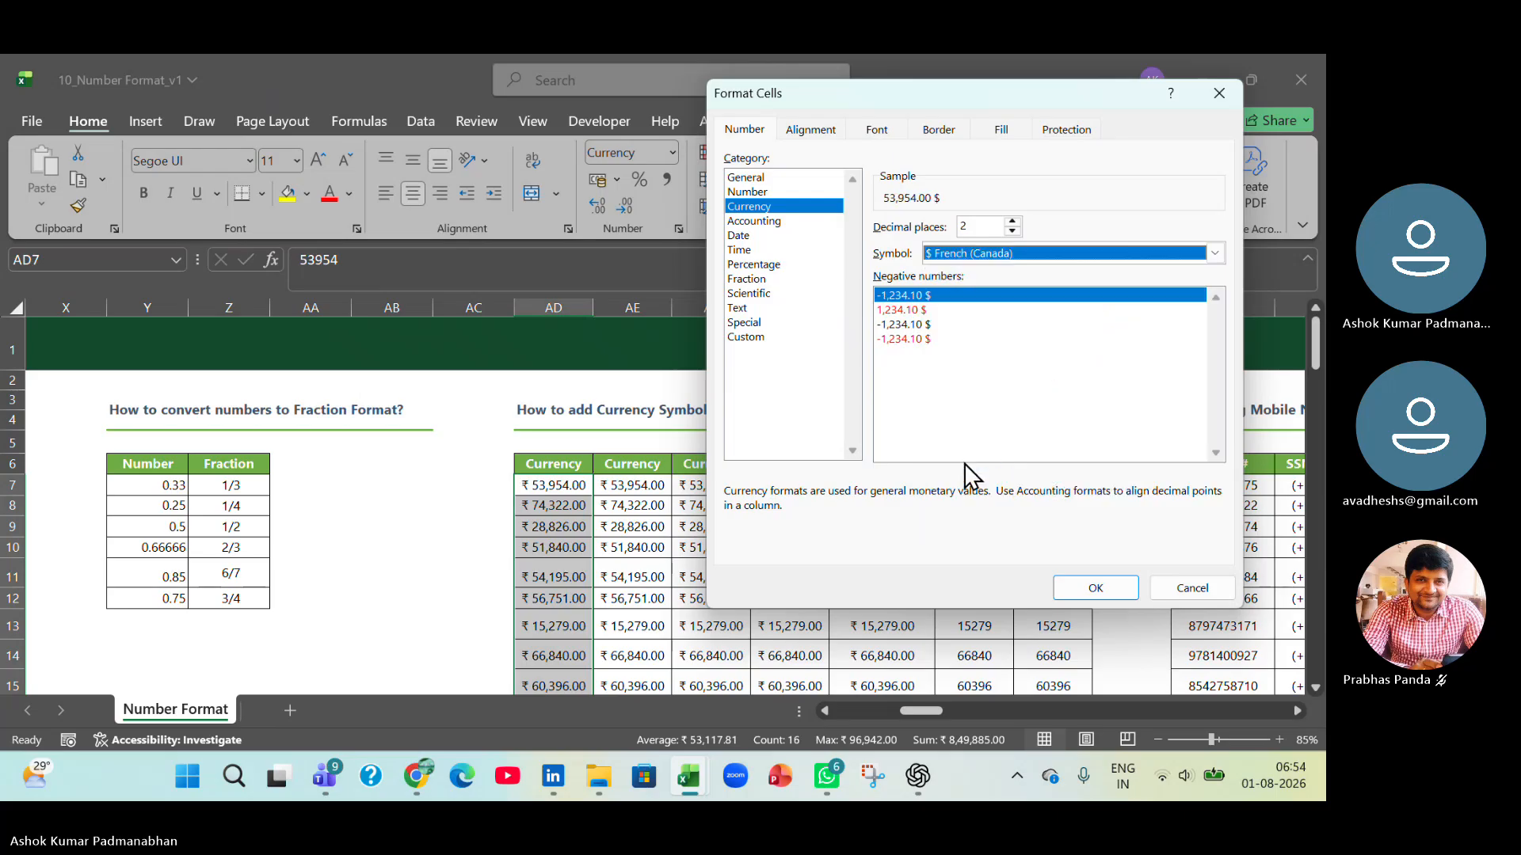
{"action": "left_click", "coordinate": [1099, 588]}
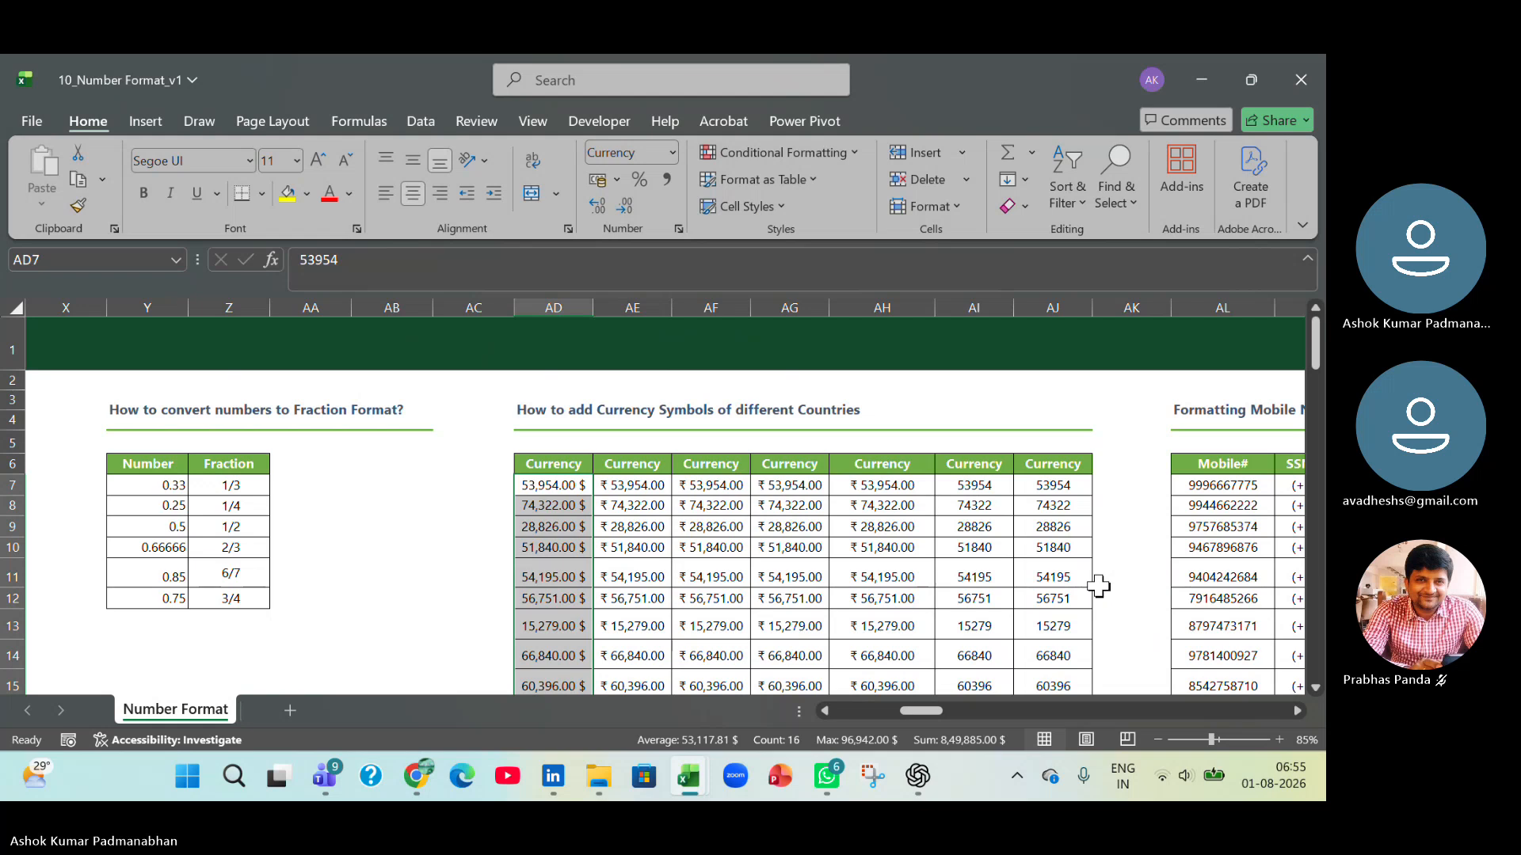
Format the amounts in AE7:AE22 as Currency with the ₽ Russian symbol.
{"action": "left_click", "coordinate": [638, 487]}
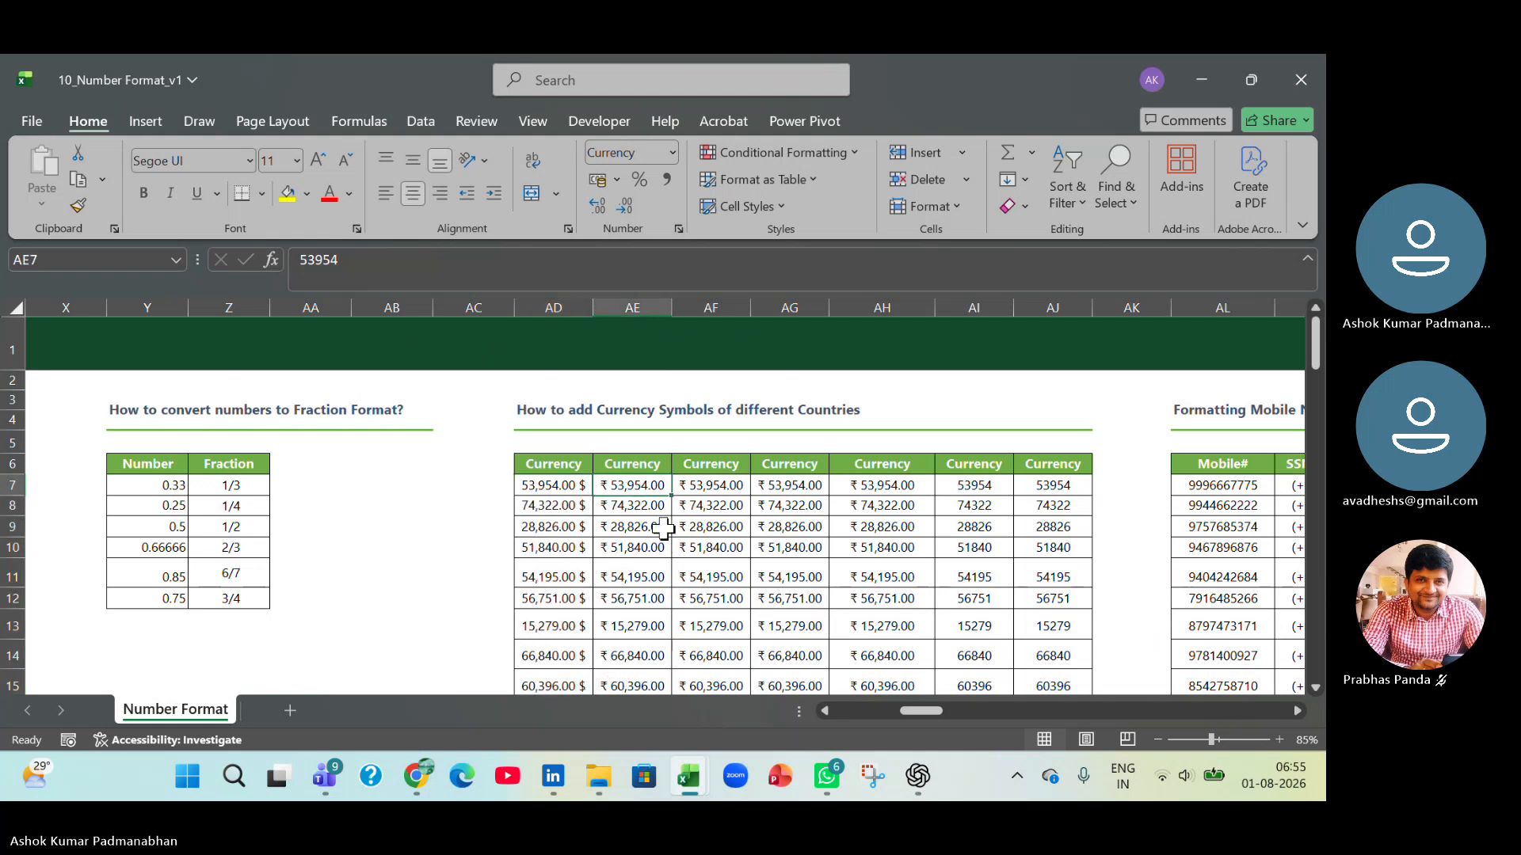
{"action": "key", "text": "ctrl+shift+Down"}
{"action": "key", "text": "ctrl+1"}
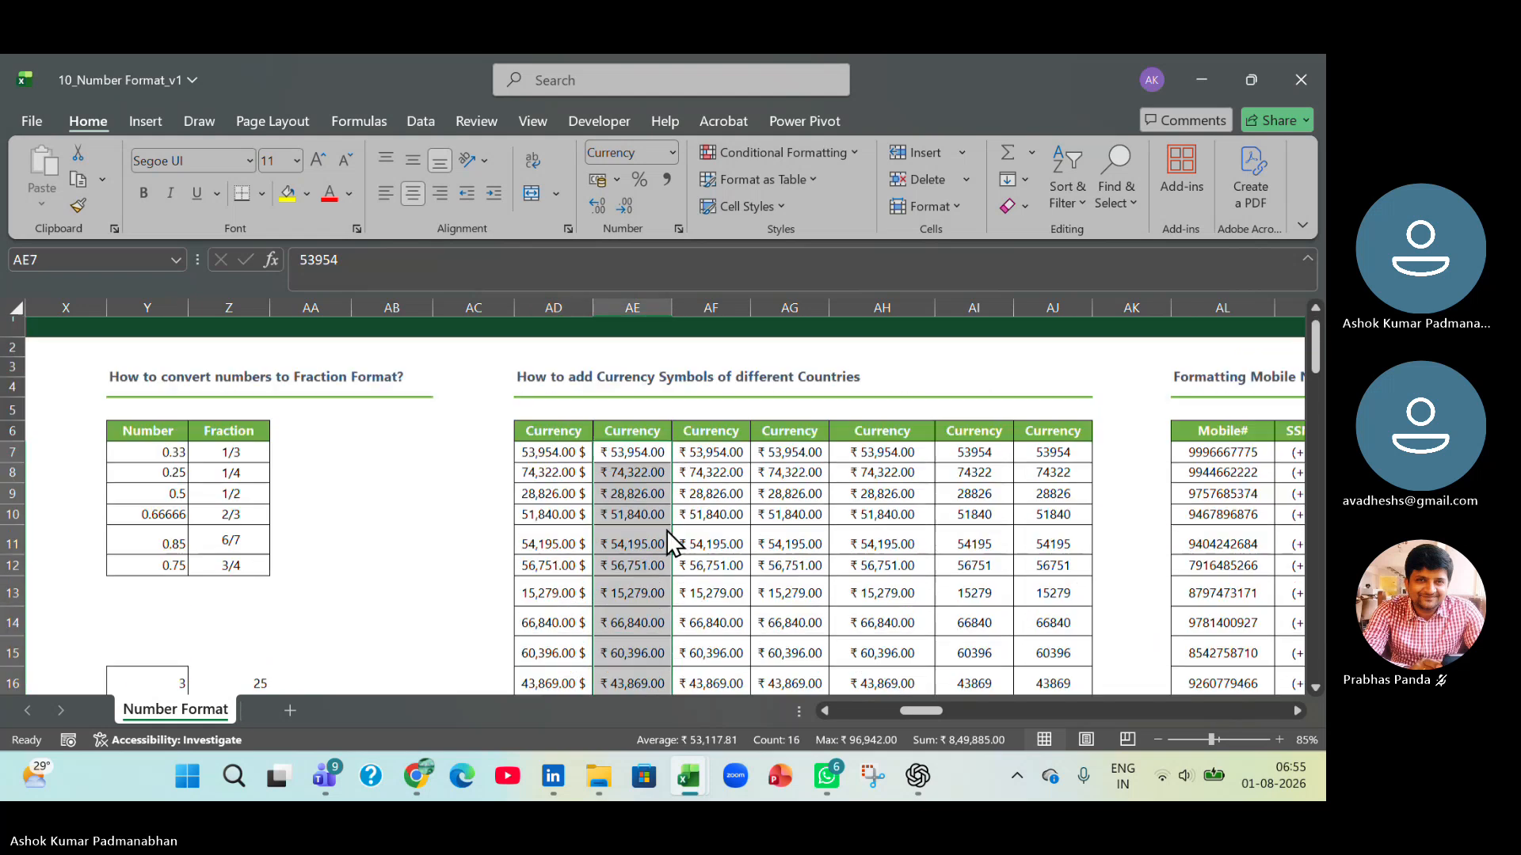
{"action": "left_click", "coordinate": [974, 249]}
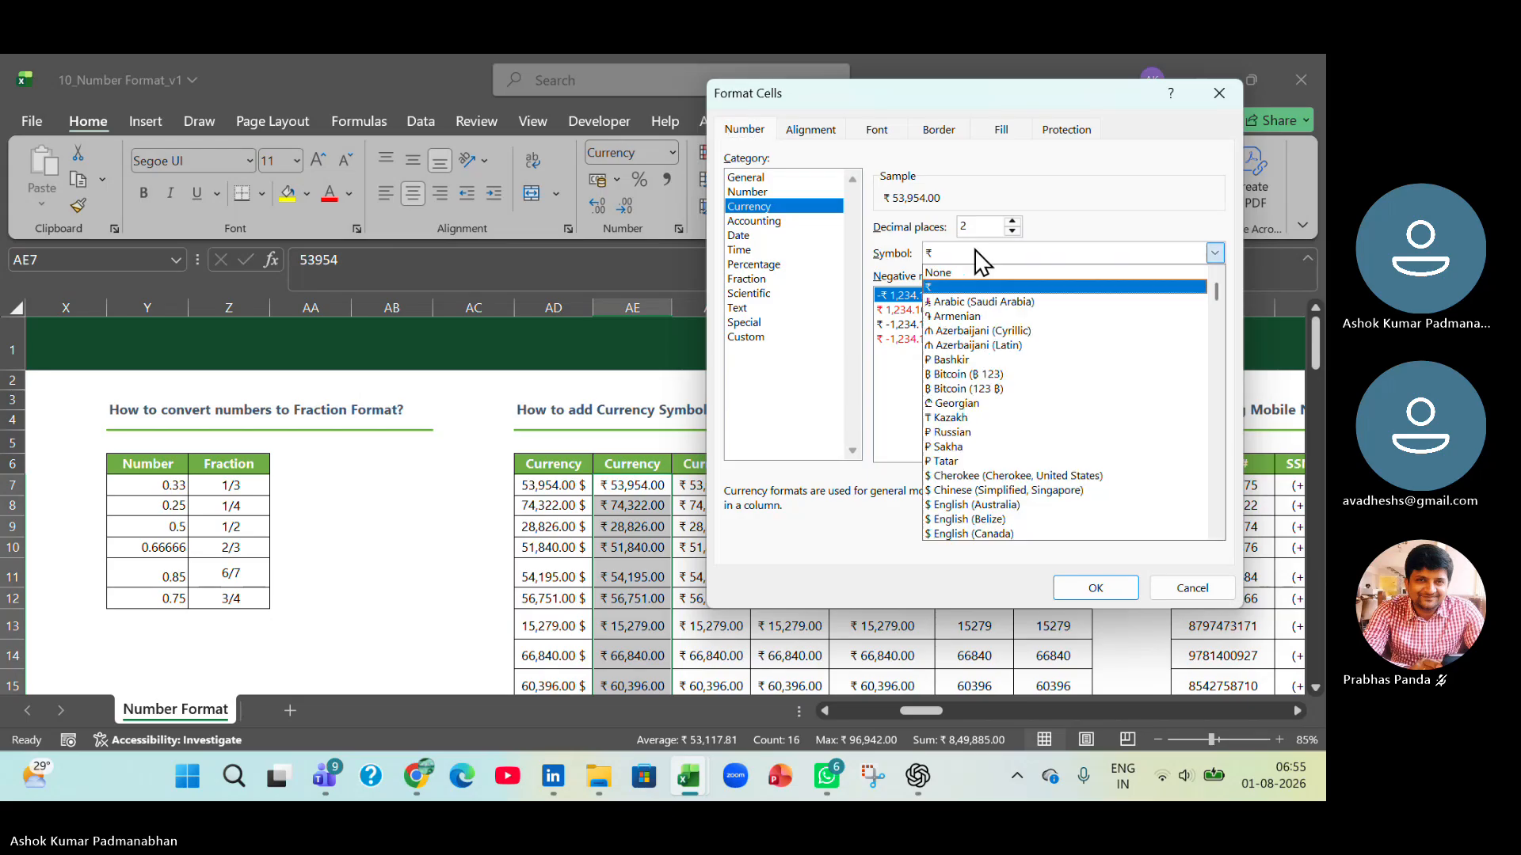
{"action": "left_click", "coordinate": [982, 431]}
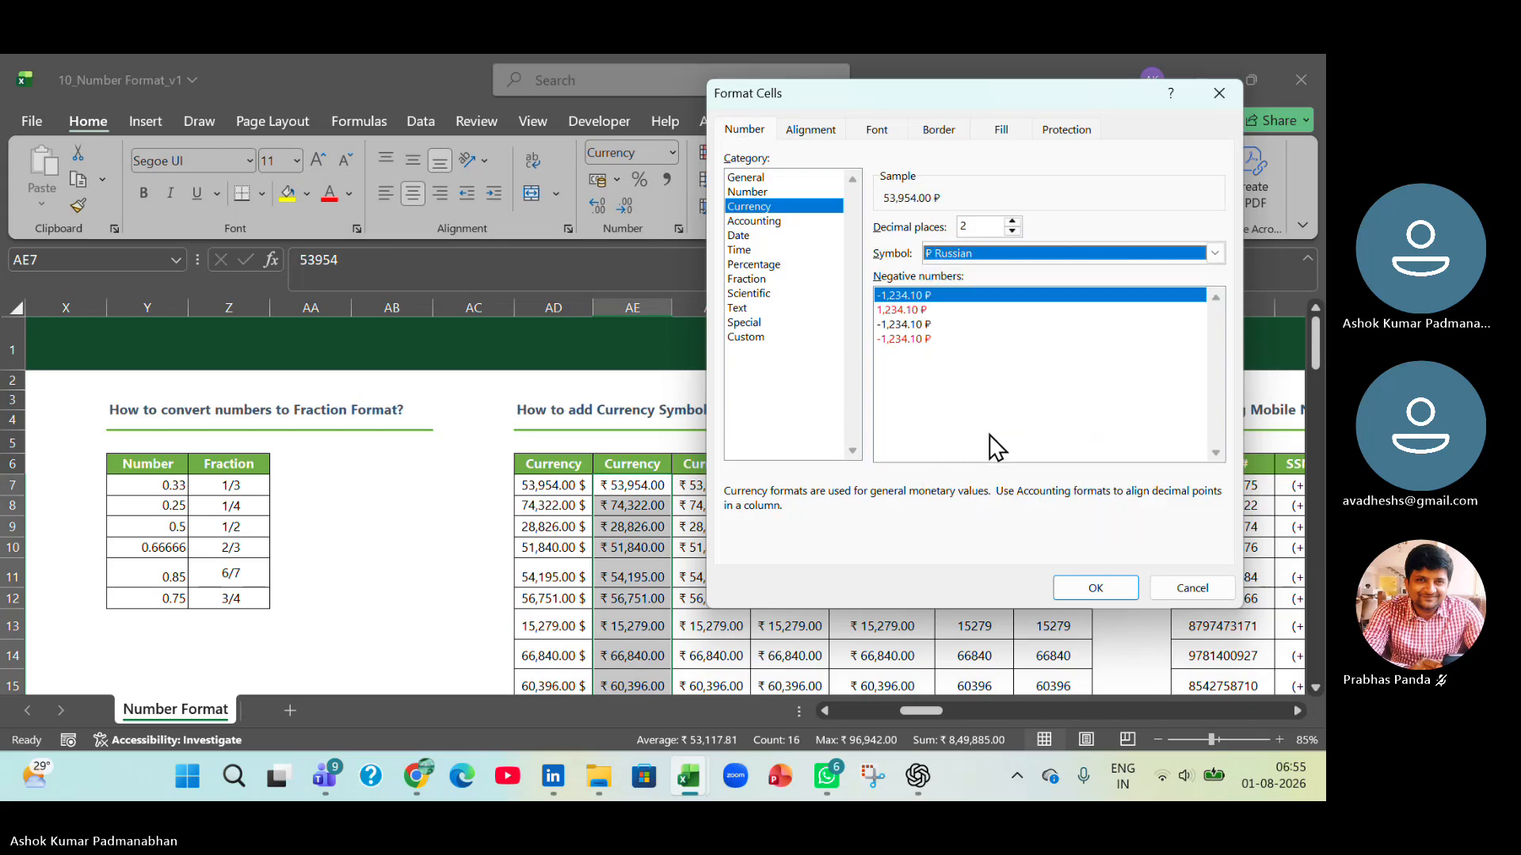
{"action": "left_click", "coordinate": [1096, 588]}
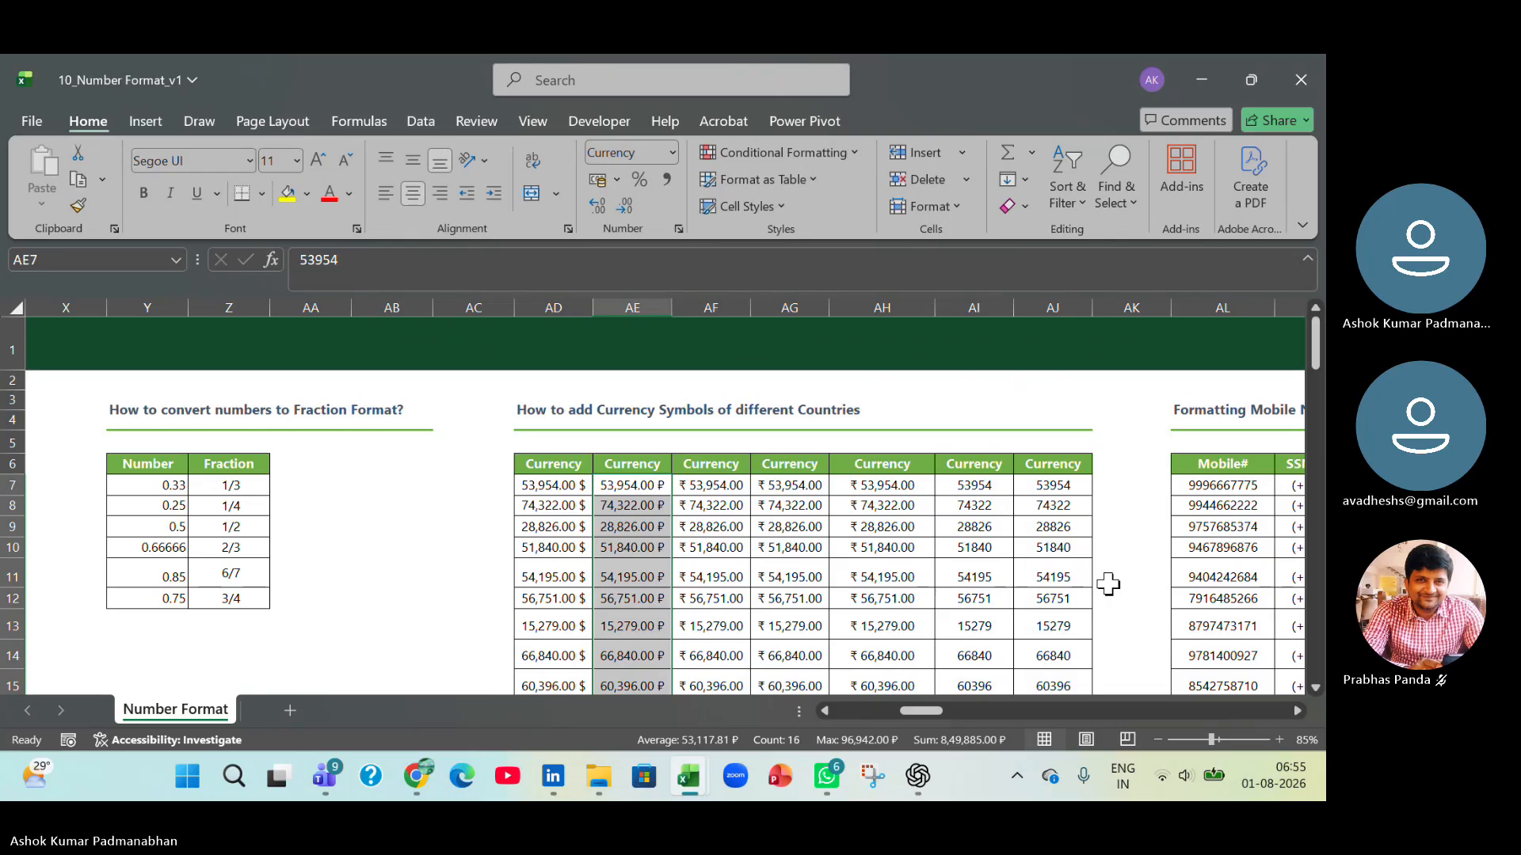
Set the currency symbol of the amounts in AF7:AF22 to $ English (United States).
{"action": "left_click", "coordinate": [732, 486]}
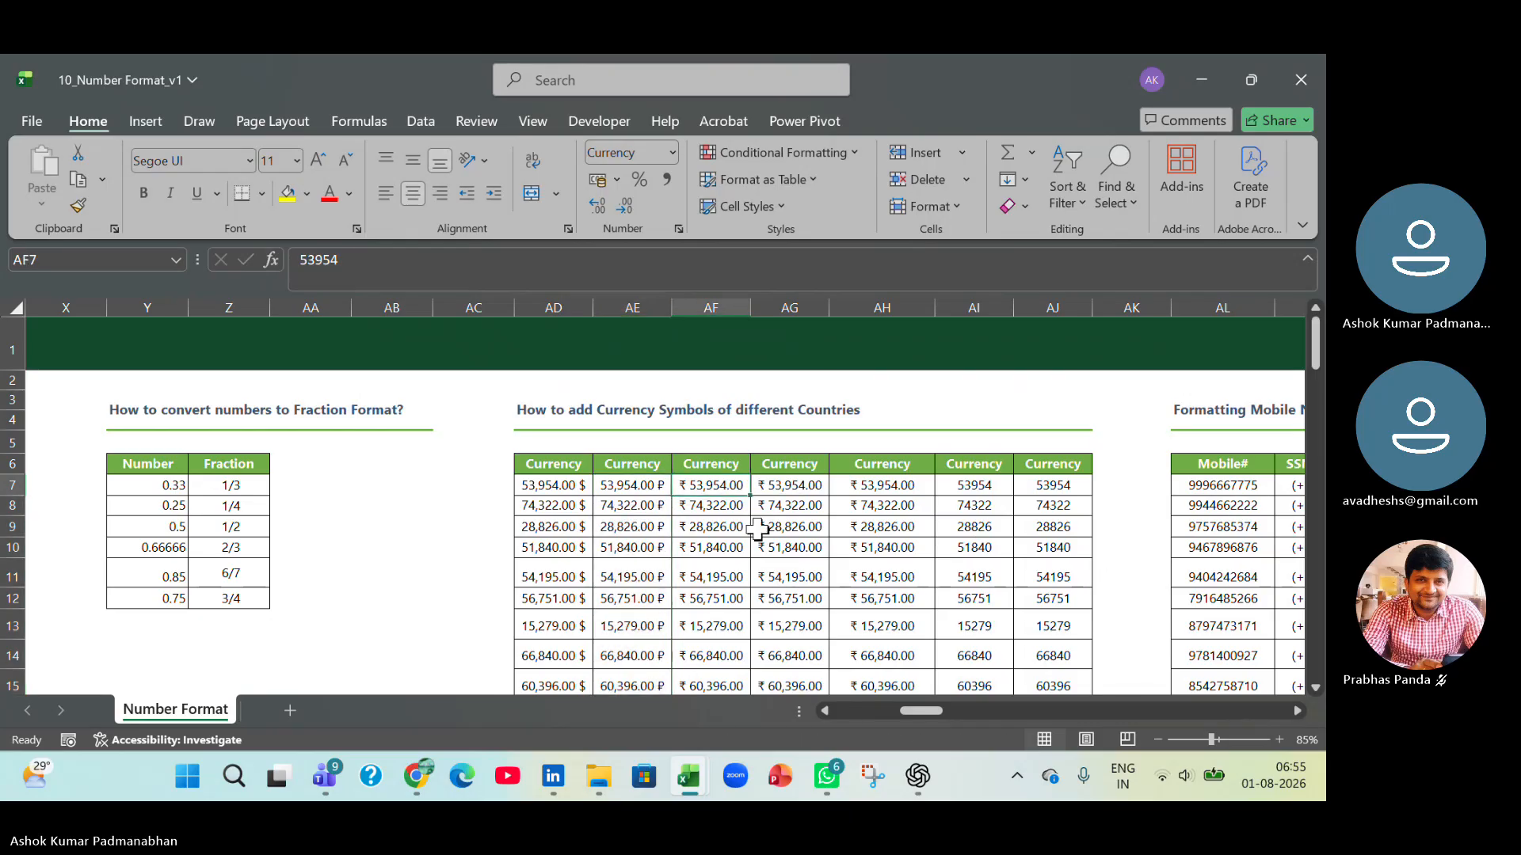
{"action": "key", "text": "ctrl+shift+Down"}
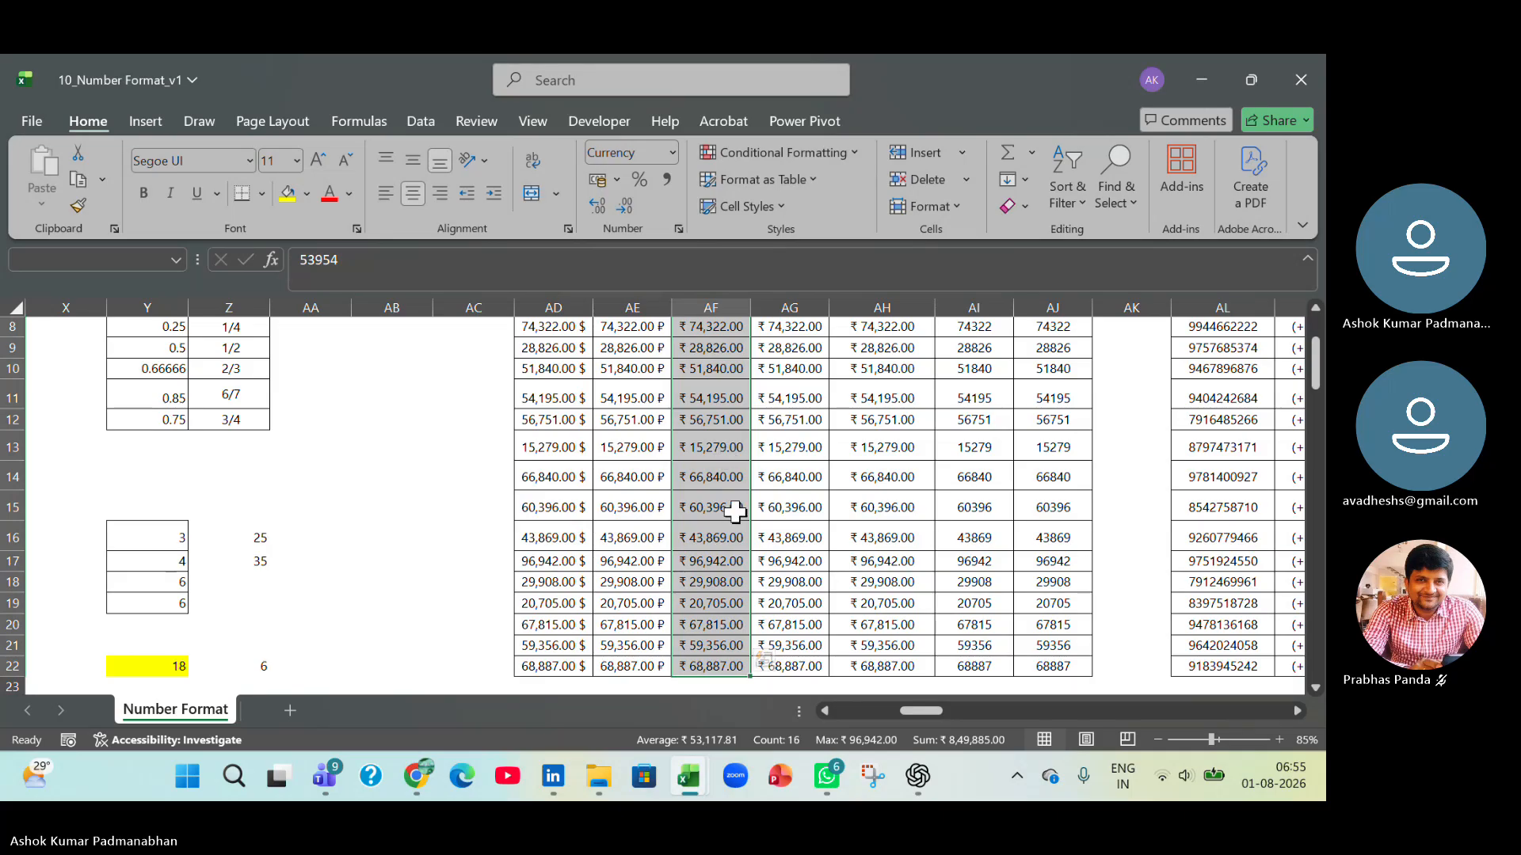
{"action": "key", "text": "ctrl+1"}
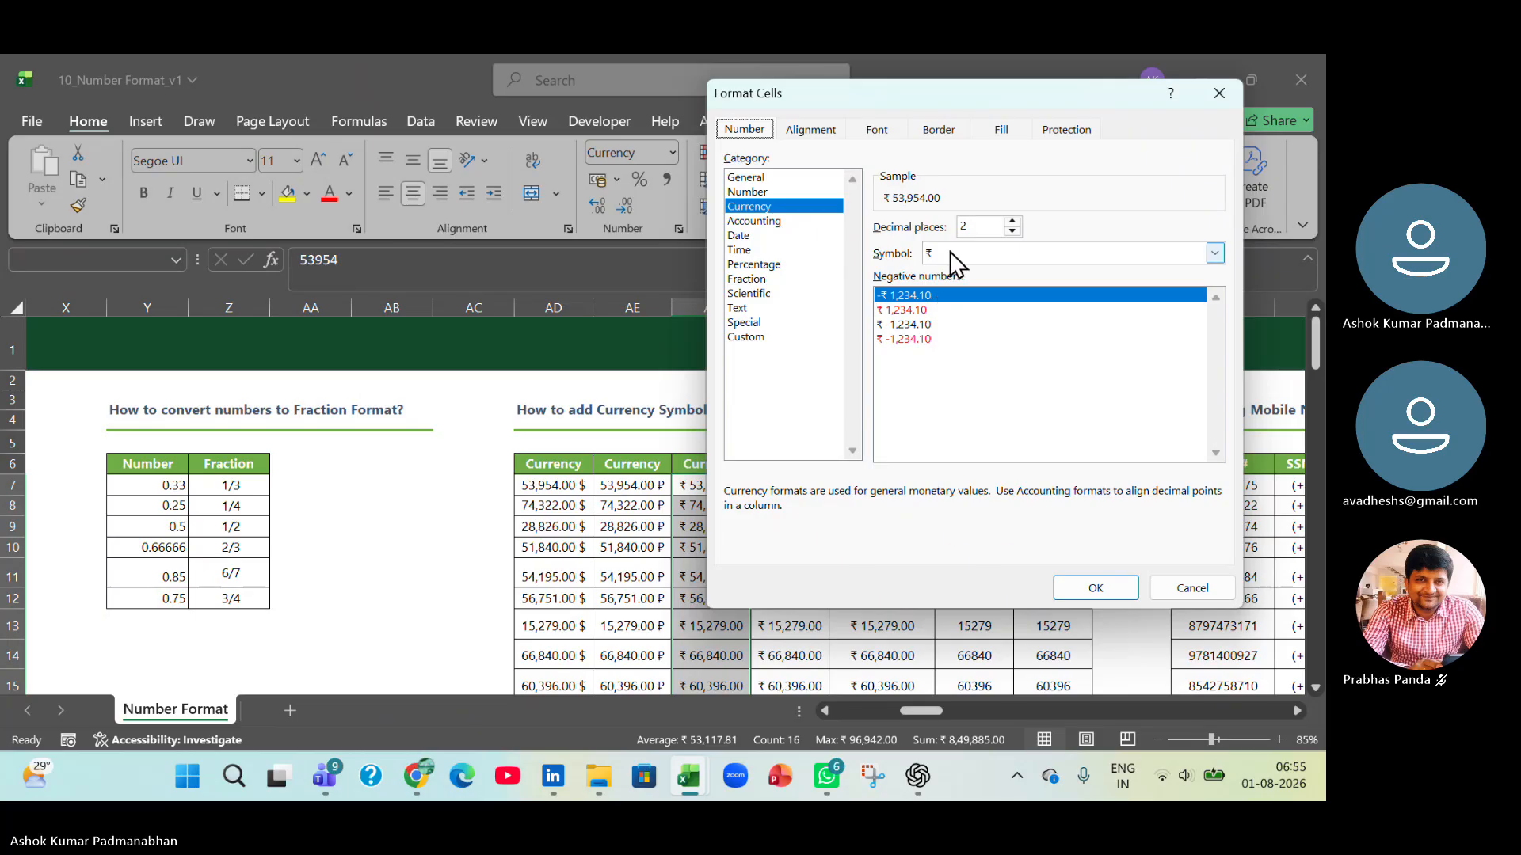
{"action": "left_click", "coordinate": [949, 250]}
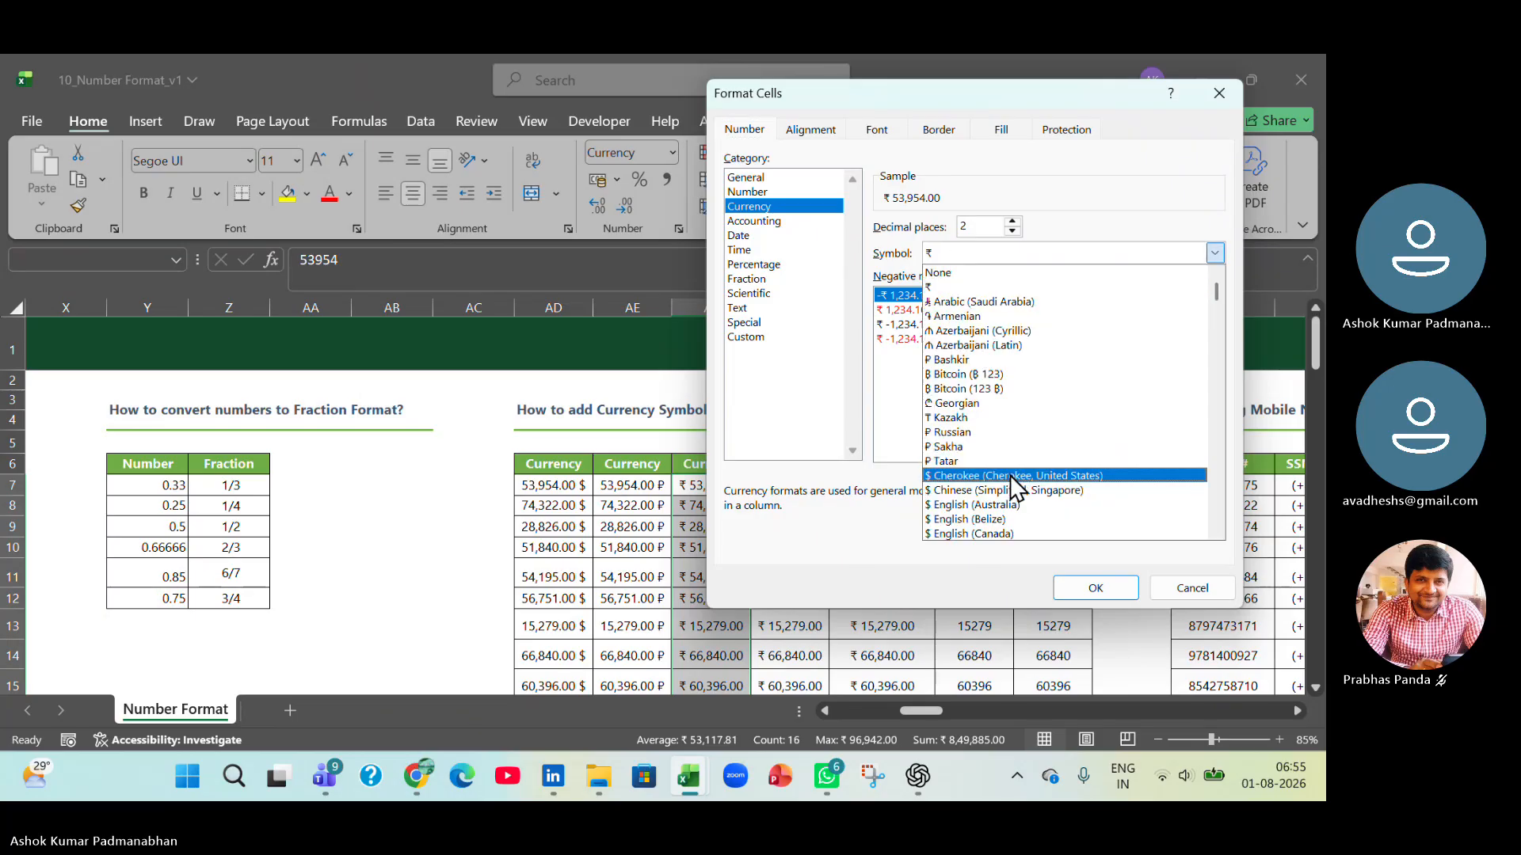
{"action": "scroll", "coordinate": [1011, 478], "scroll_direction": "down", "scroll_amount": 3}
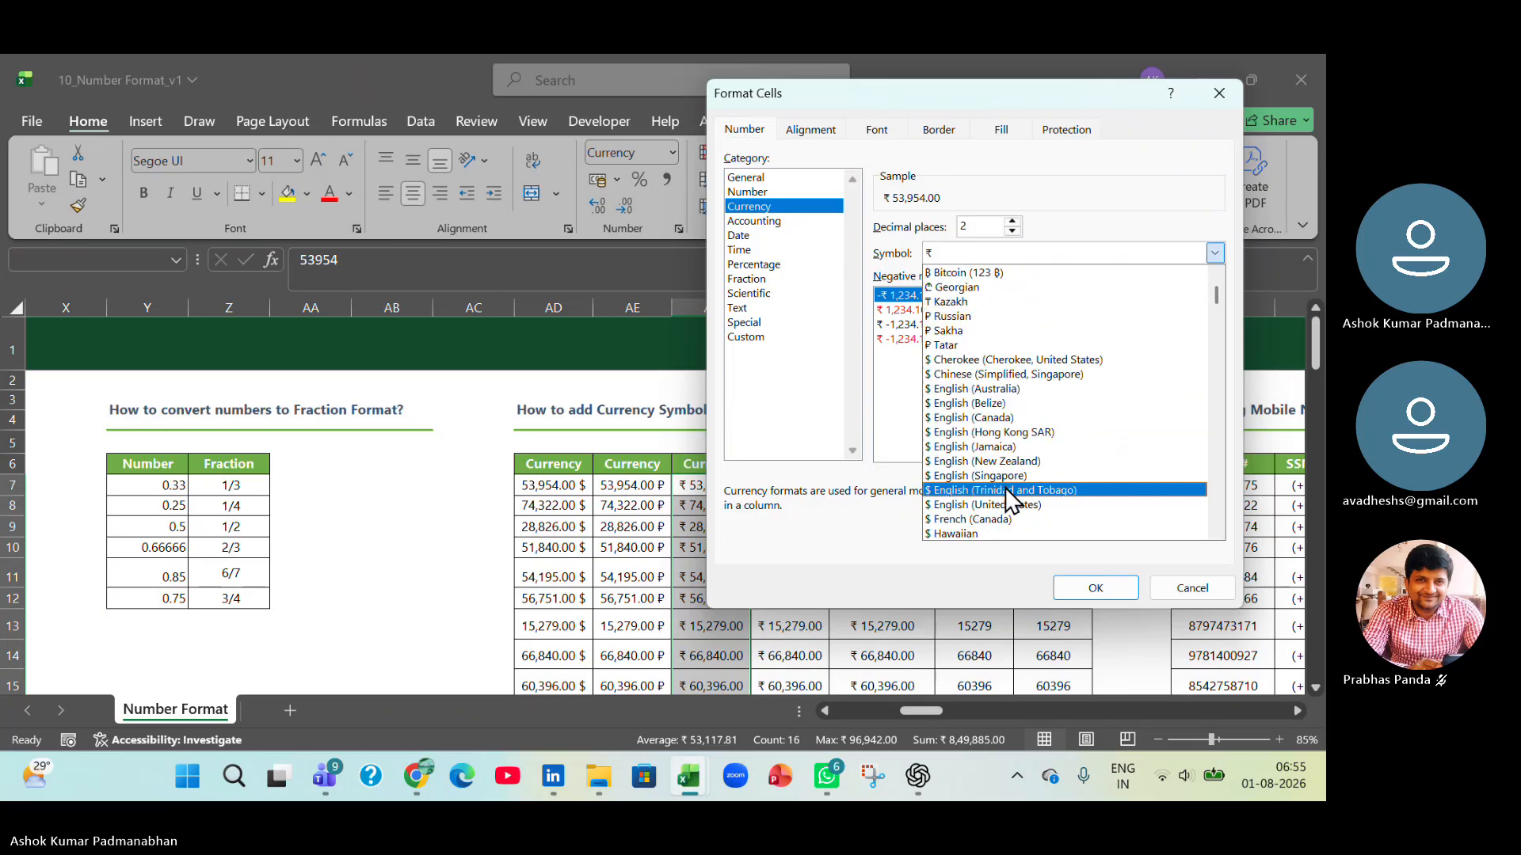
{"action": "left_click", "coordinate": [1000, 505]}
{"action": "left_click", "coordinate": [1096, 590]}
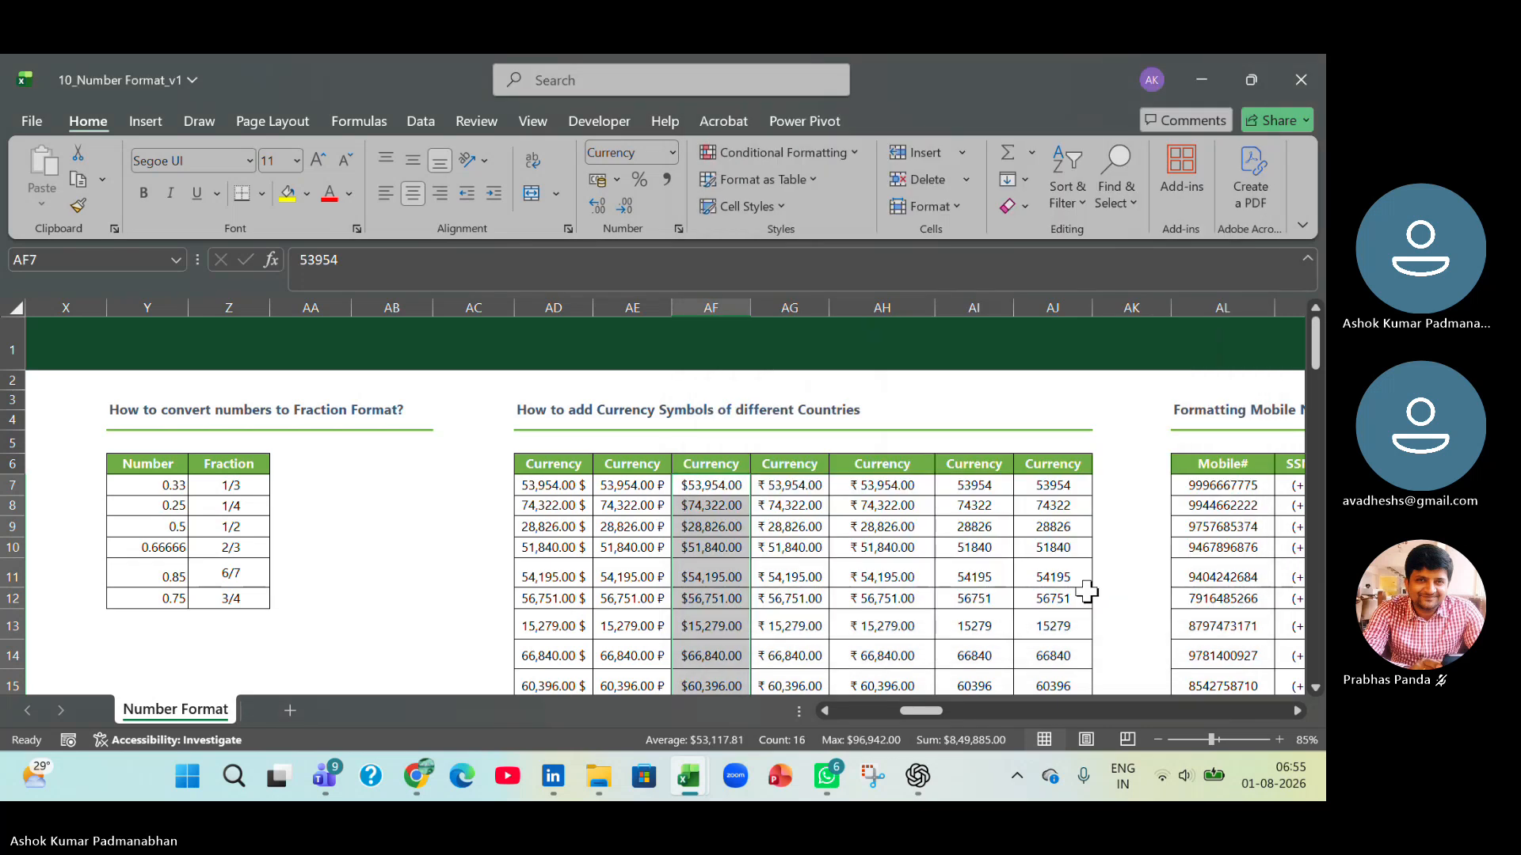
Apply the $ English (New Zealand) currency symbol to the amounts in AH7:AH22.
{"action": "left_click", "coordinate": [788, 492]}
{"action": "left_click_drag", "start_coordinate": [788, 492], "coordinate": [984, 508]}
{"action": "left_click", "coordinate": [872, 489]}
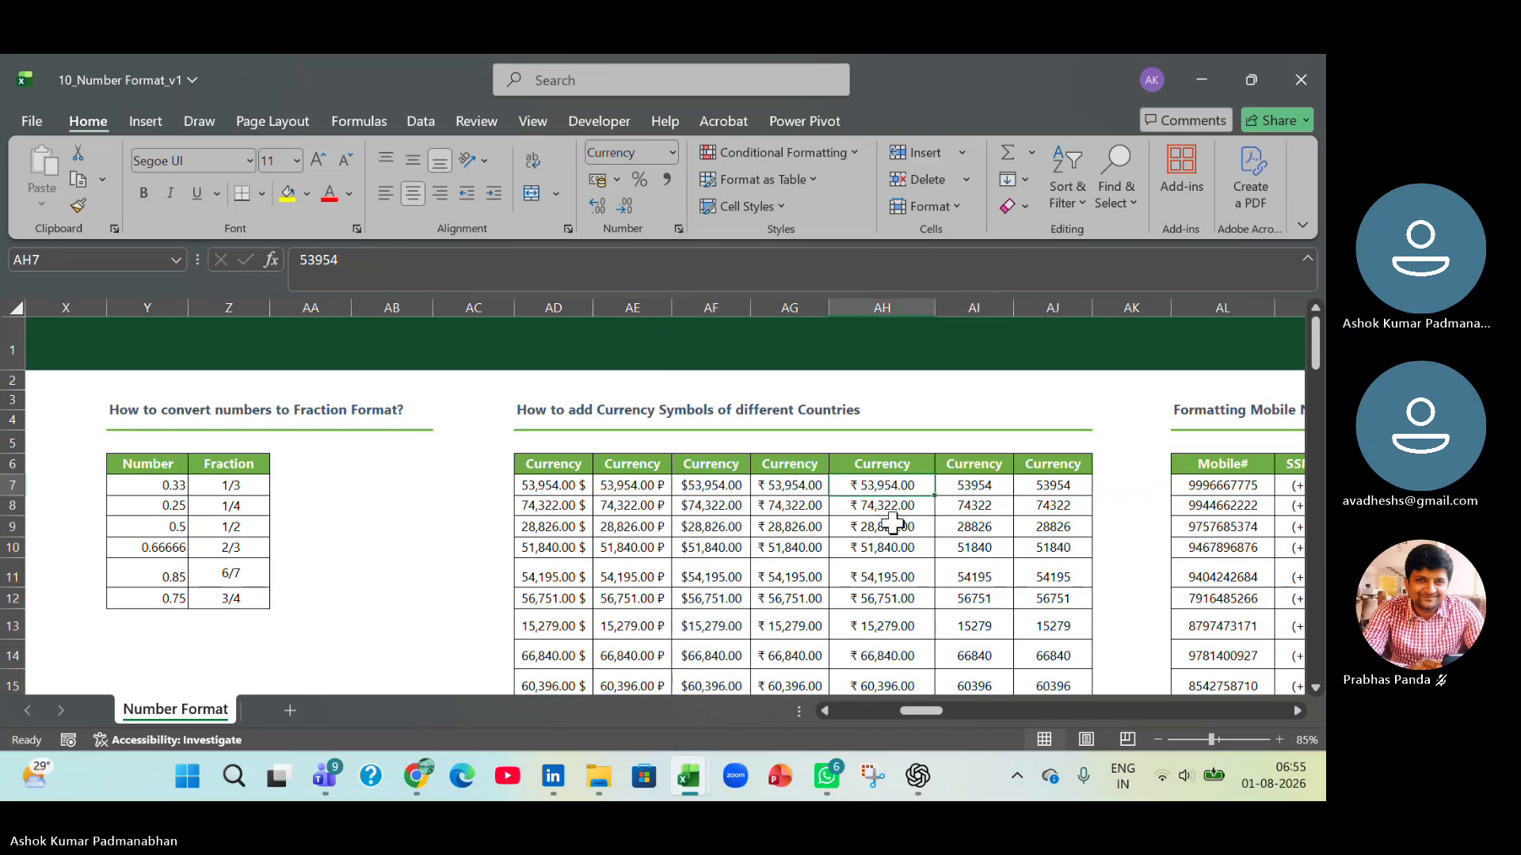
{"action": "key", "text": "ctrl+shift+Down"}
{"action": "key", "text": "ctrl+BackSpace"}
{"action": "key", "text": "ctrl+1"}
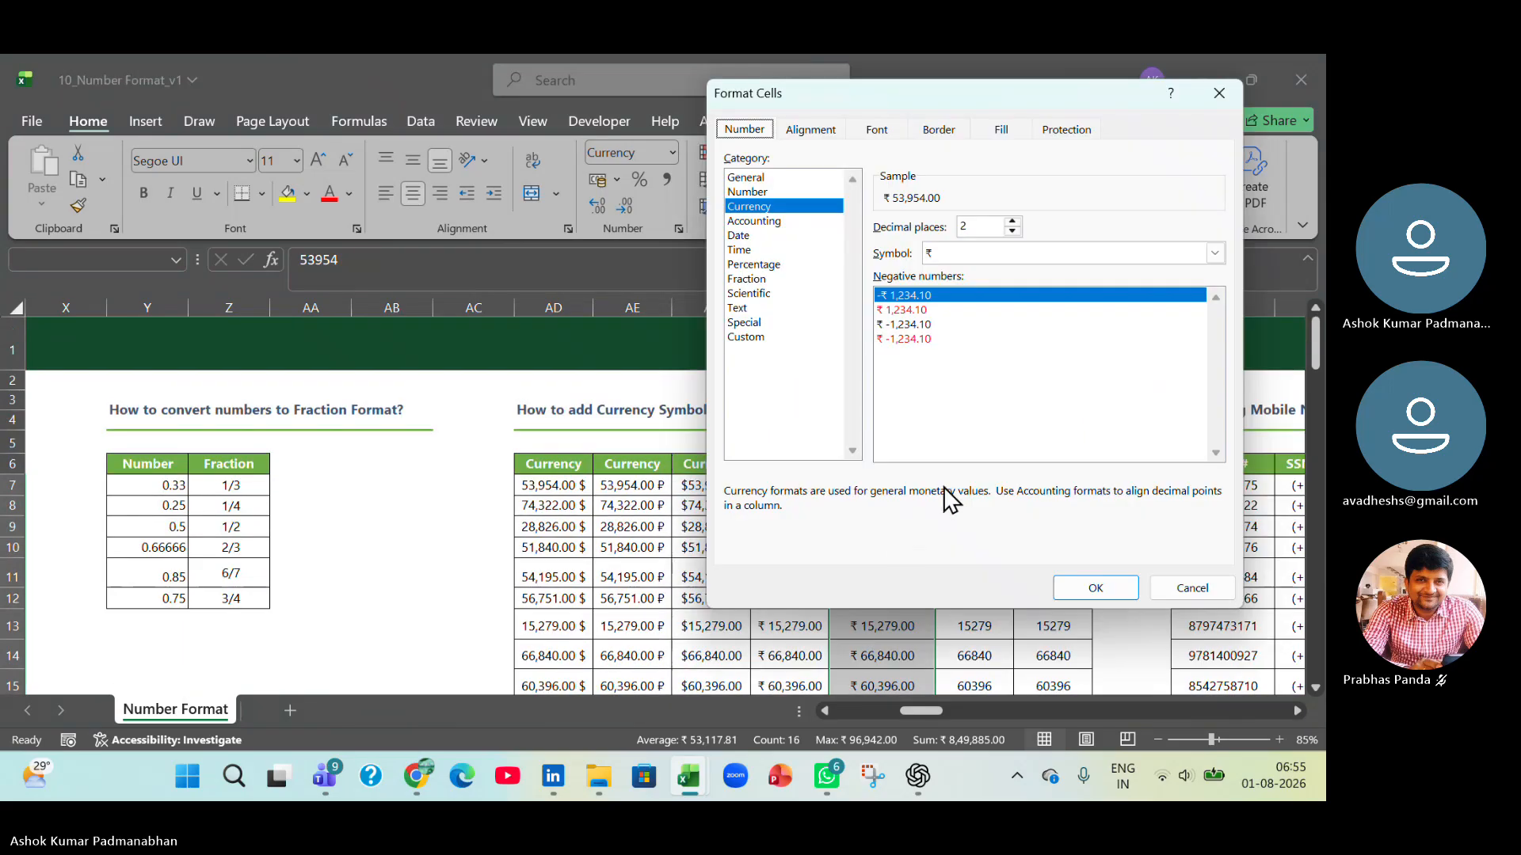
{"action": "left_click", "coordinate": [973, 255]}
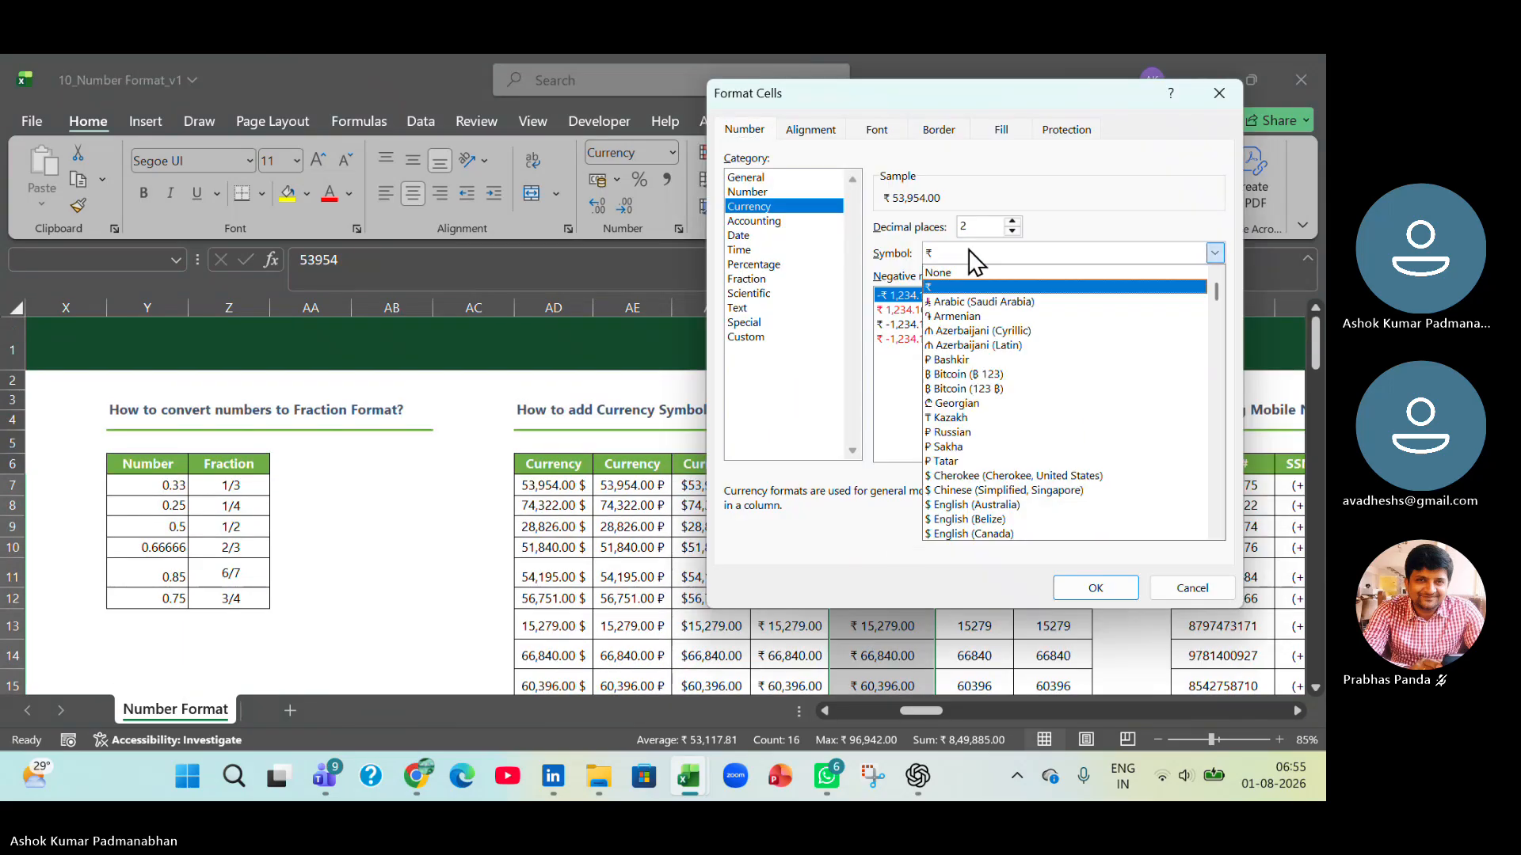
{"action": "scroll", "coordinate": [1028, 412], "scroll_direction": "down", "scroll_amount": 1}
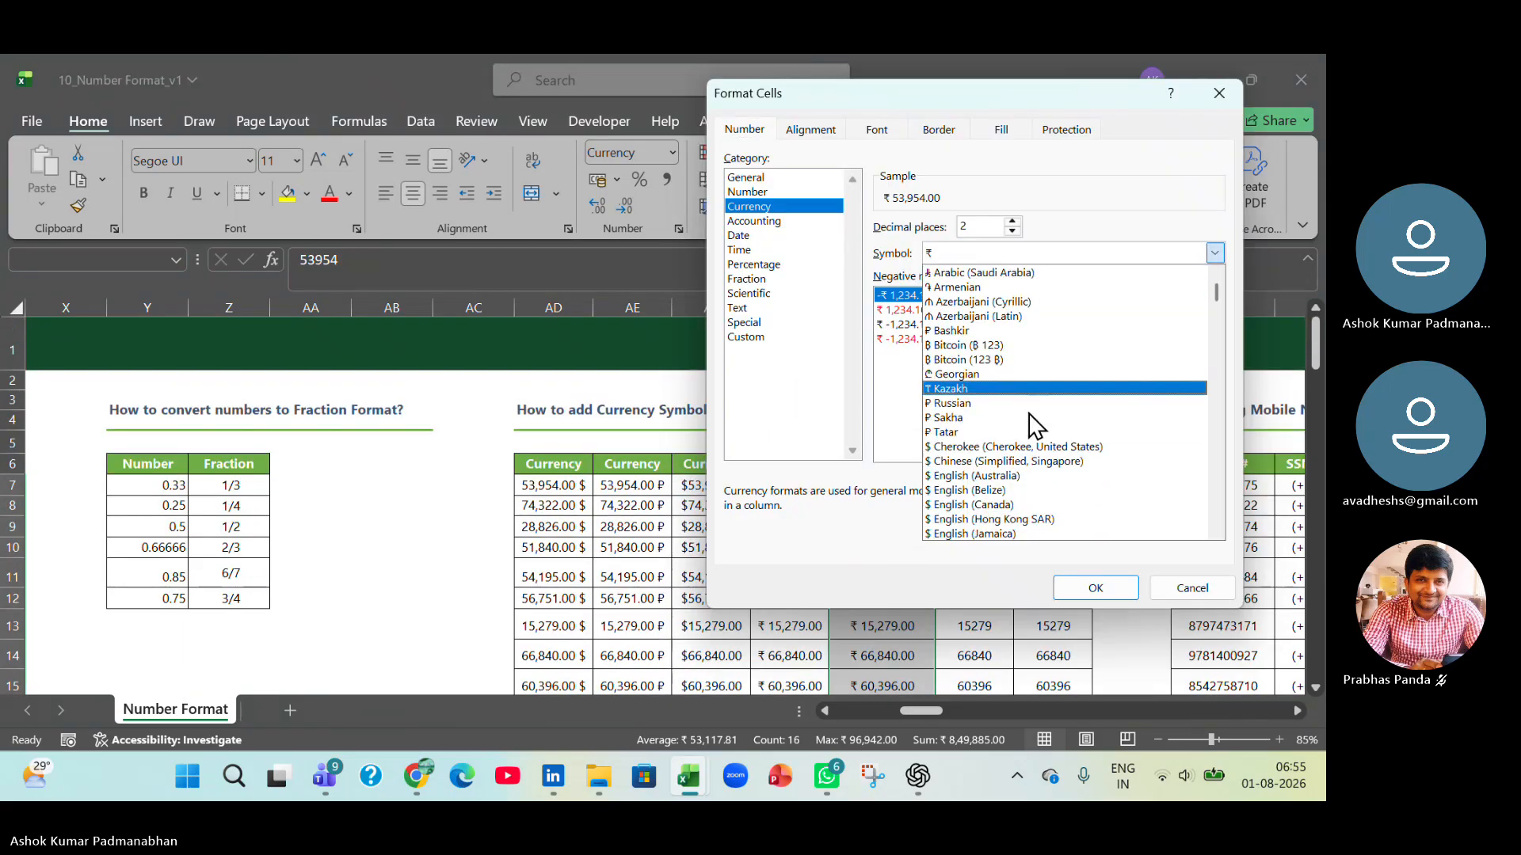
{"action": "scroll", "coordinate": [1028, 412], "scroll_direction": "down", "scroll_amount": 4}
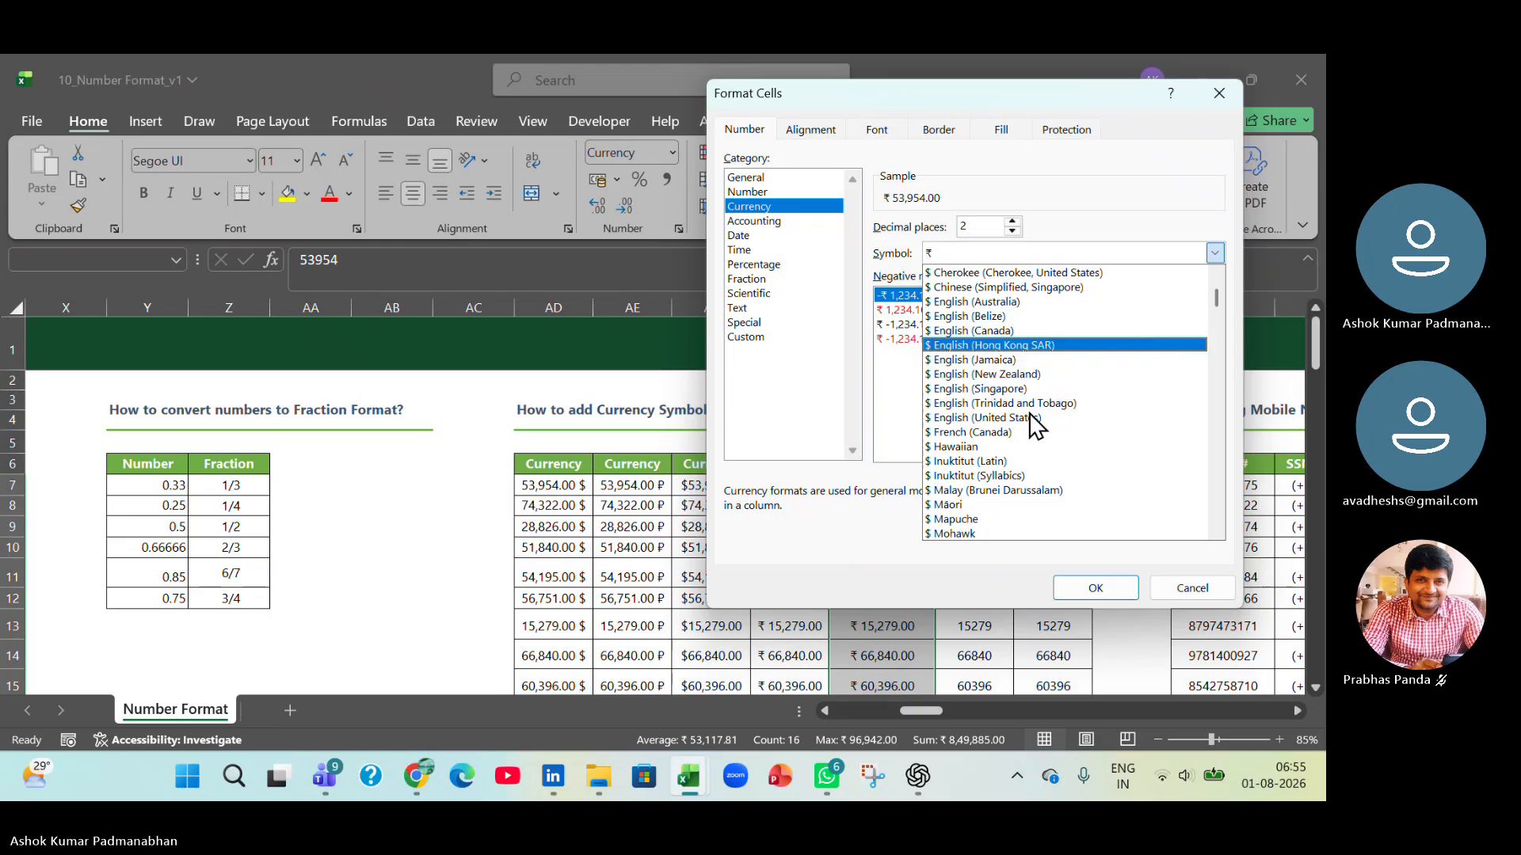
{"action": "left_click", "coordinate": [1014, 373]}
{"action": "left_click", "coordinate": [1086, 586]}
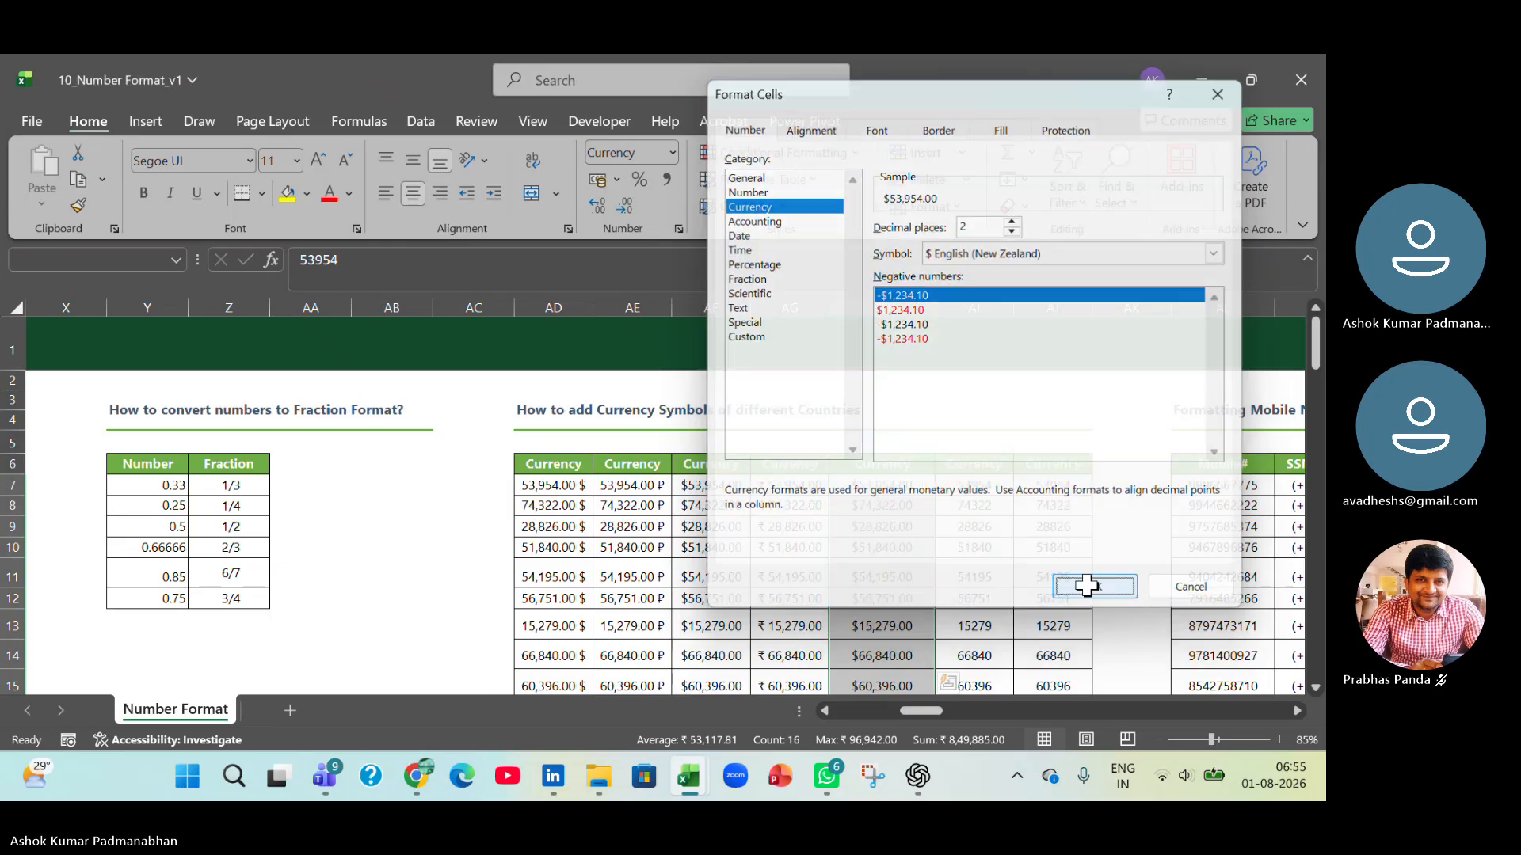
Compare the Mobile# values with the formatted SSN# values in the Formatting Mobile Number & SSN Number table.
{"action": "left_click_drag", "start_coordinate": [925, 710], "coordinate": [942, 711]}
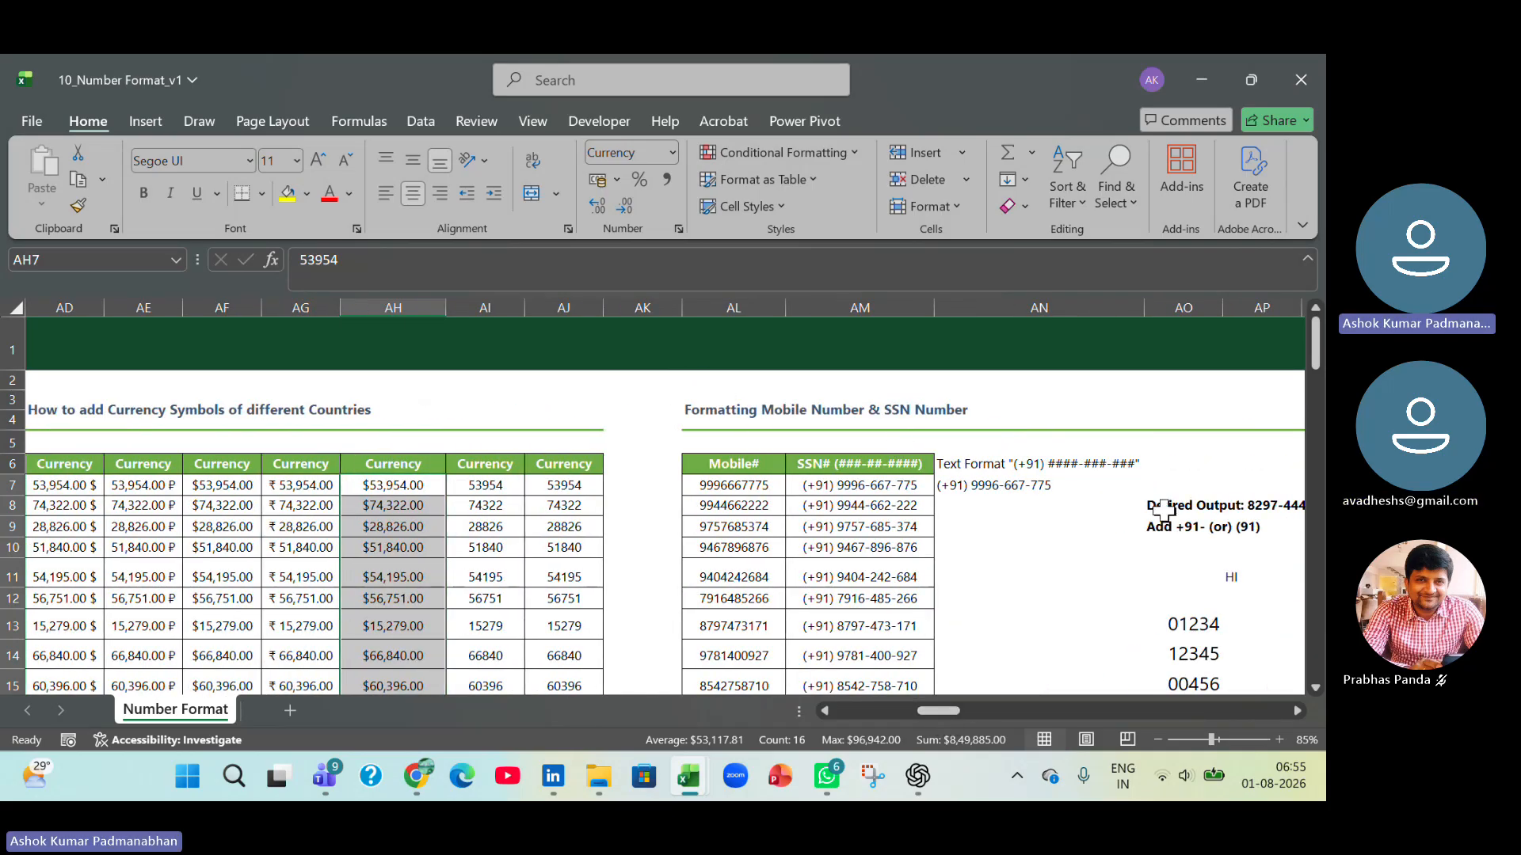
{"action": "left_click_drag", "start_coordinate": [705, 485], "coordinate": [709, 624]}
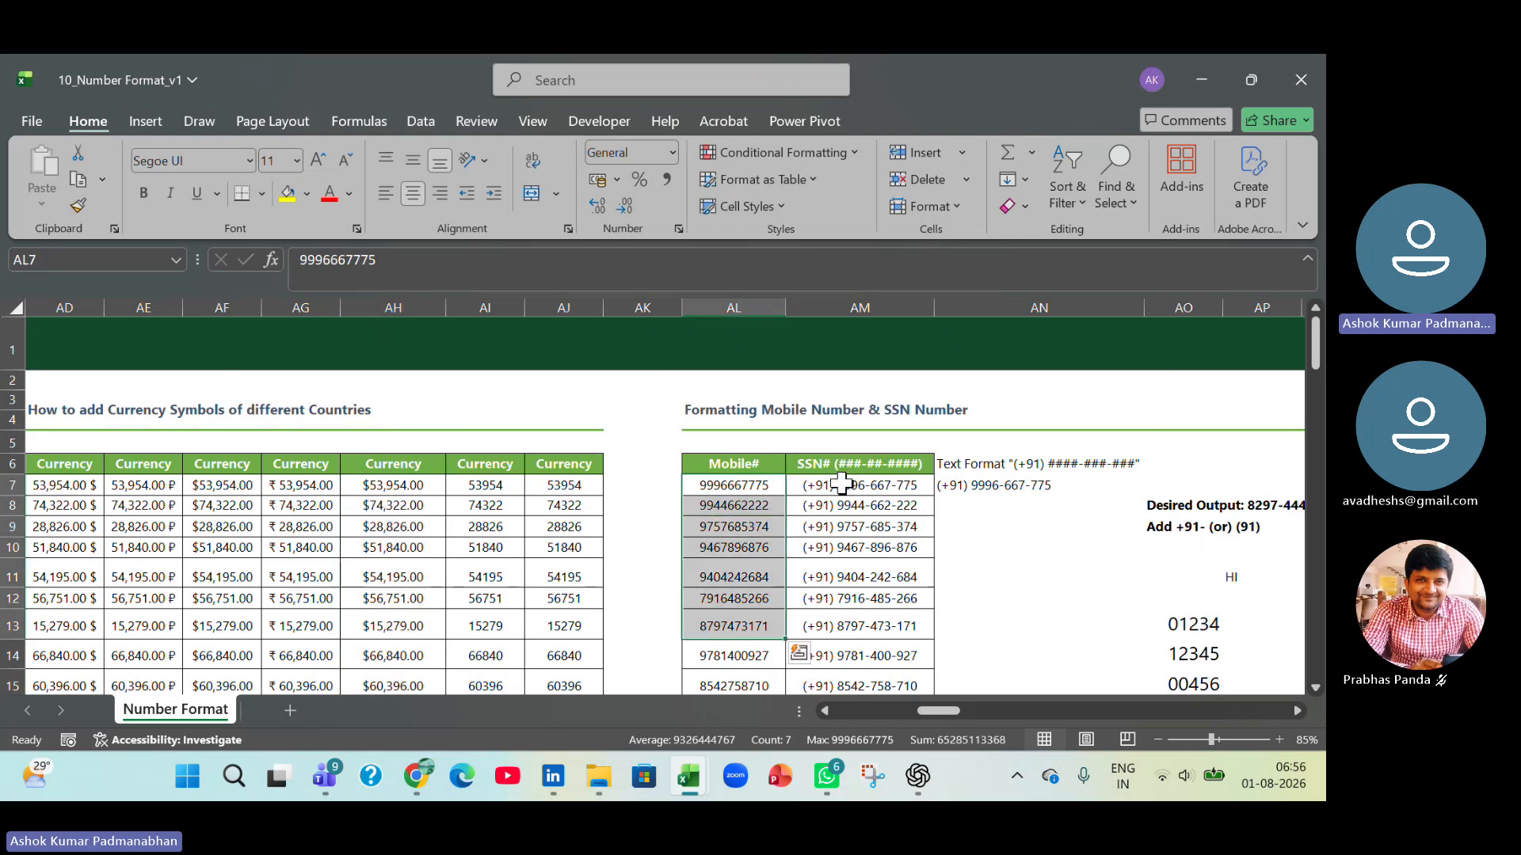
{"action": "left_click_drag", "start_coordinate": [838, 485], "coordinate": [853, 646]}
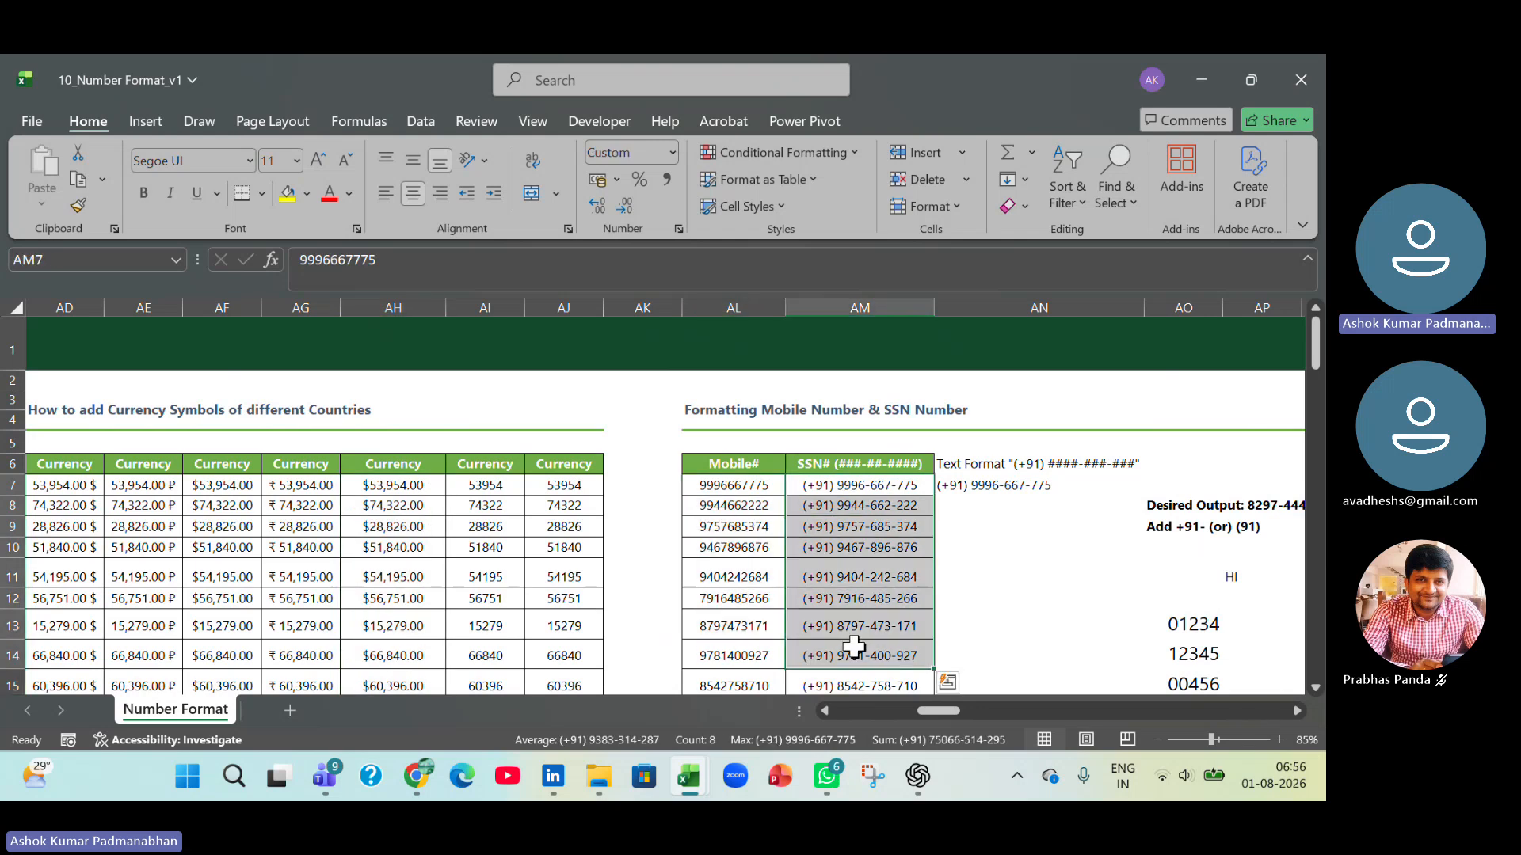
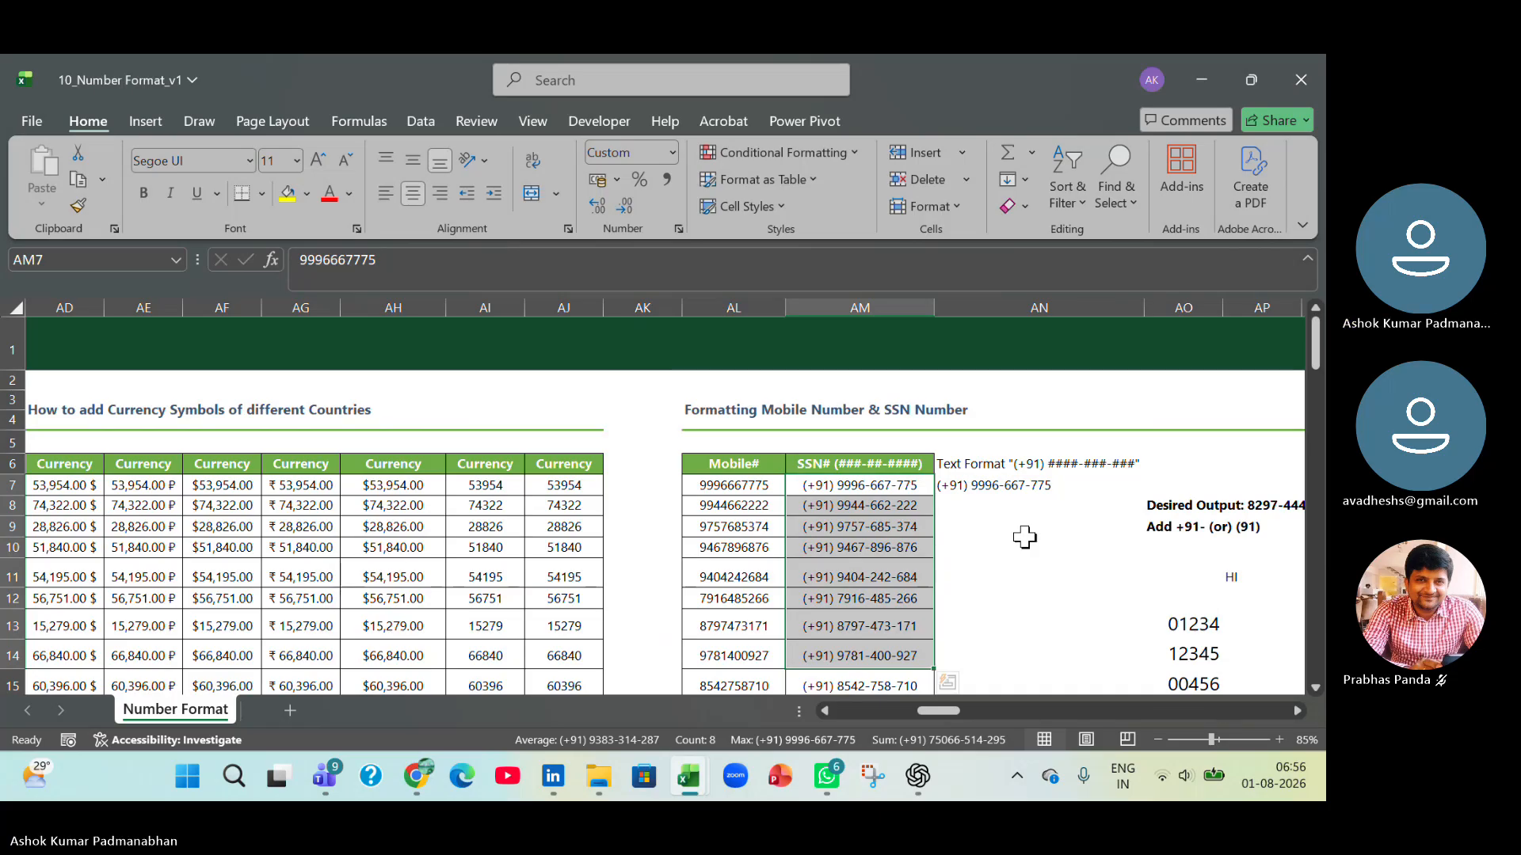
{"action": "key", "text": "ctrl"}
{"action": "key", "text": "ctrl+q"}
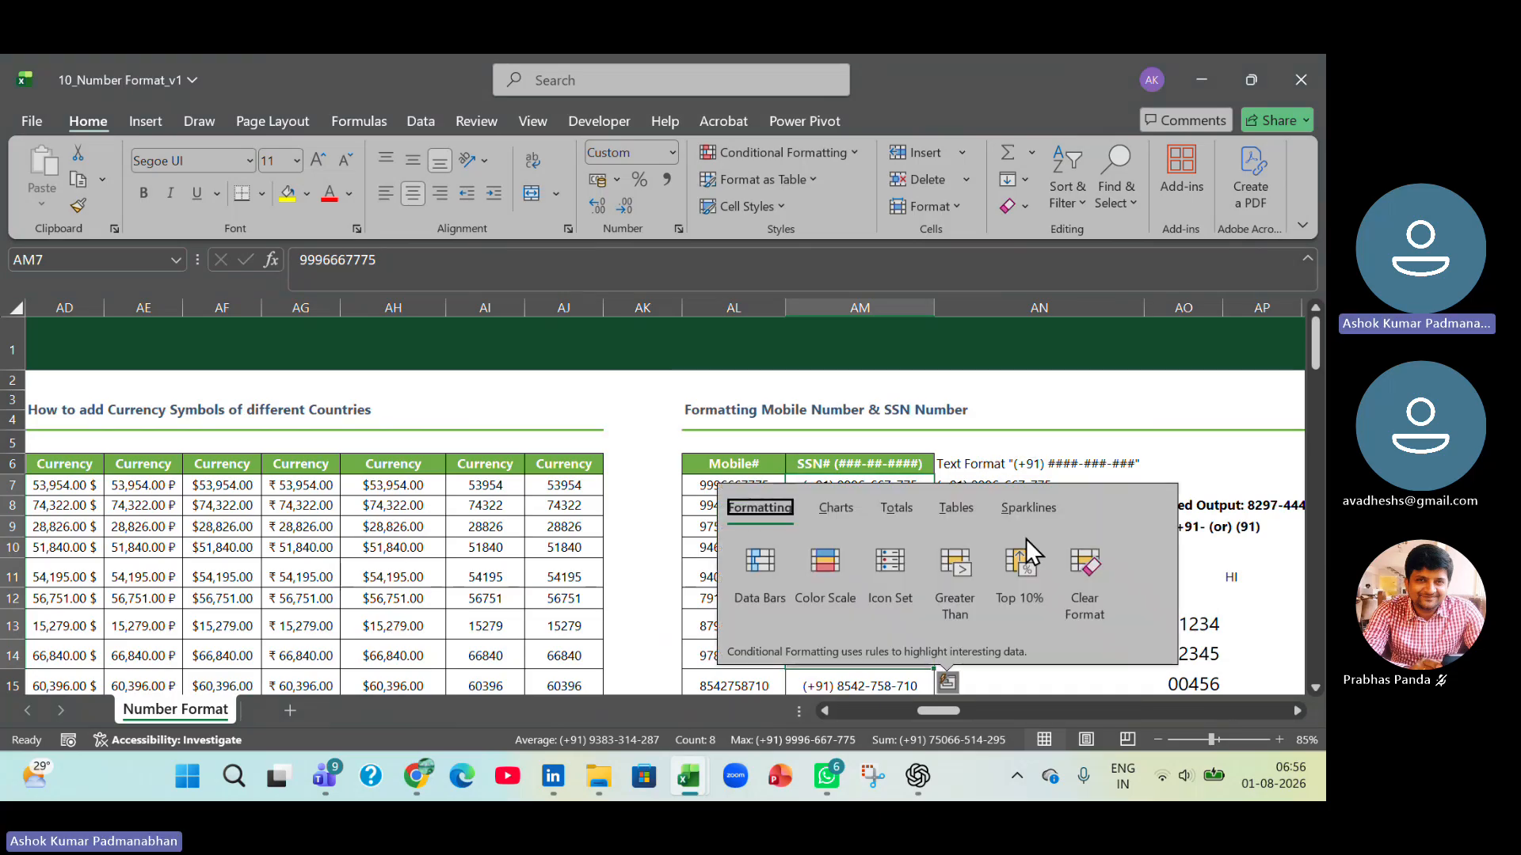
{"action": "key", "text": "Escape"}
Clear the SSN# values in AM7:AM22 and reset the cells' number format to General.
{"action": "key", "text": "shift+BackSpace"}
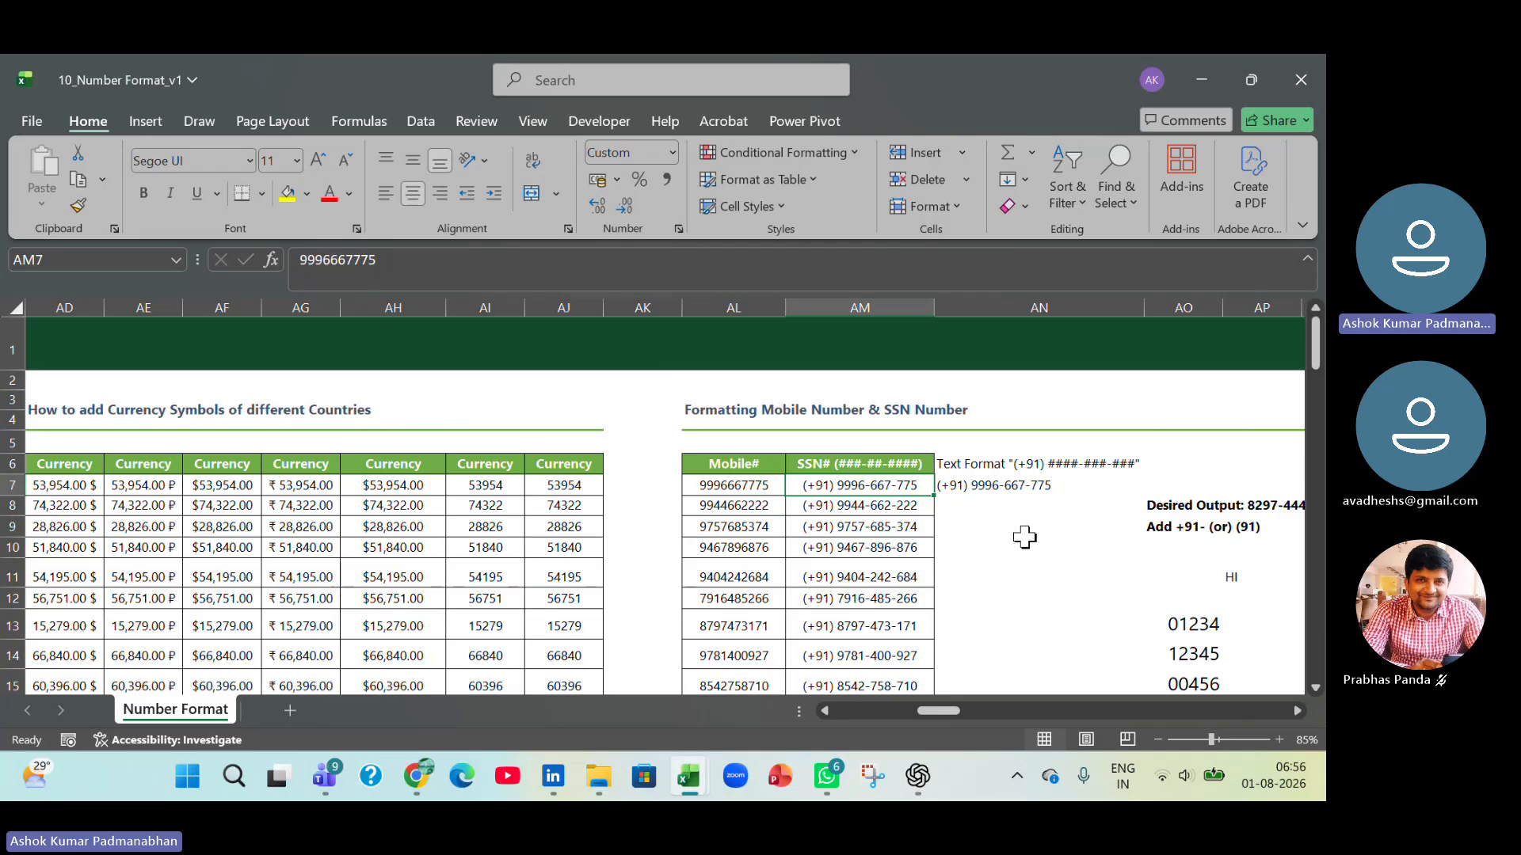
{"action": "key", "text": "ctrl+shift+Down"}
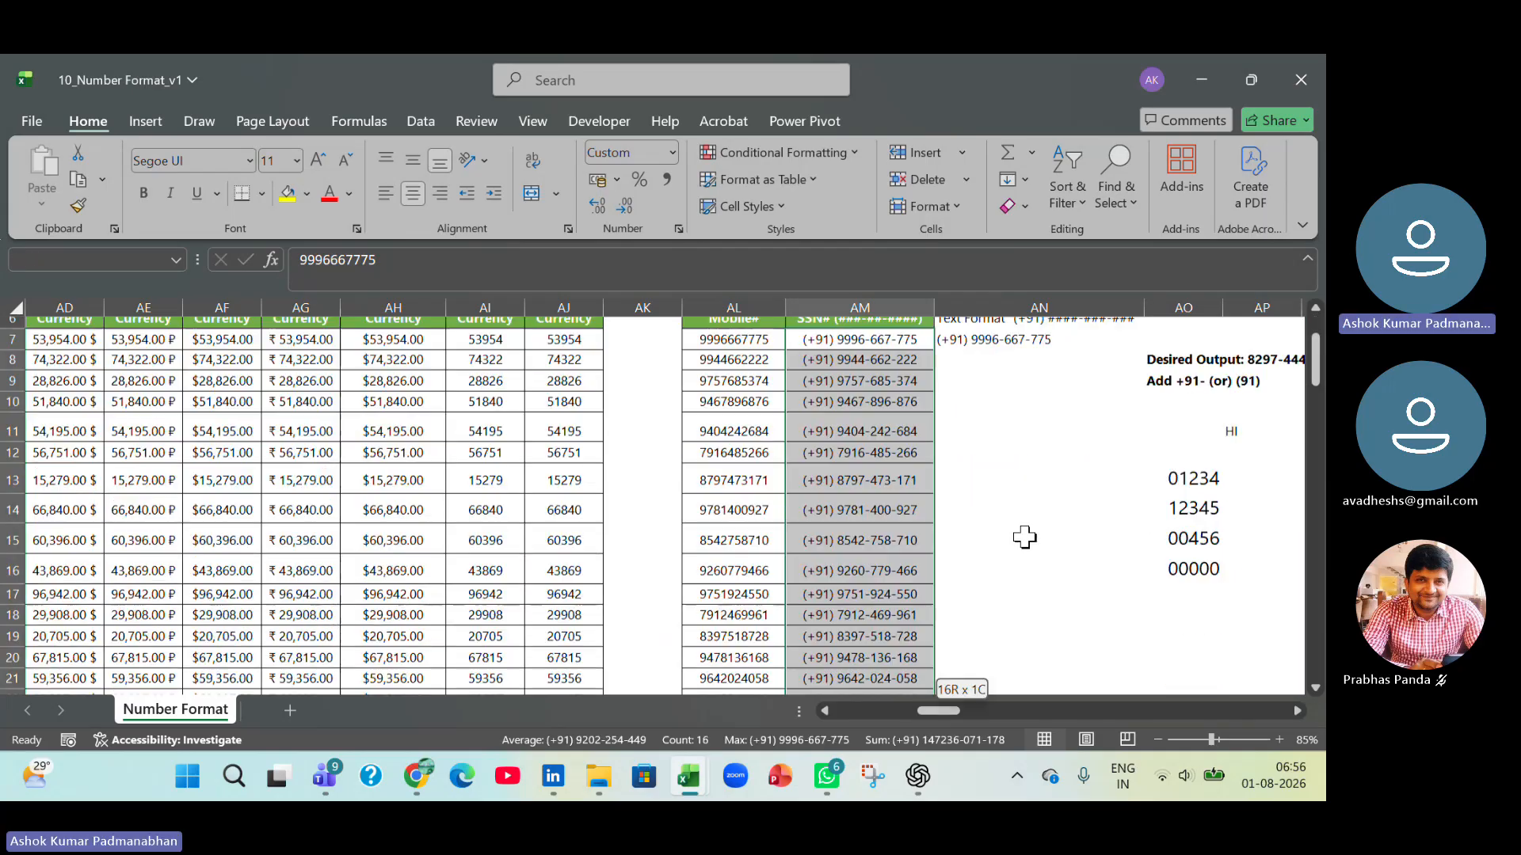
{"action": "key", "text": "Delete"}
{"action": "scroll", "coordinate": [1025, 537], "scroll_direction": "up", "scroll_amount": 2}
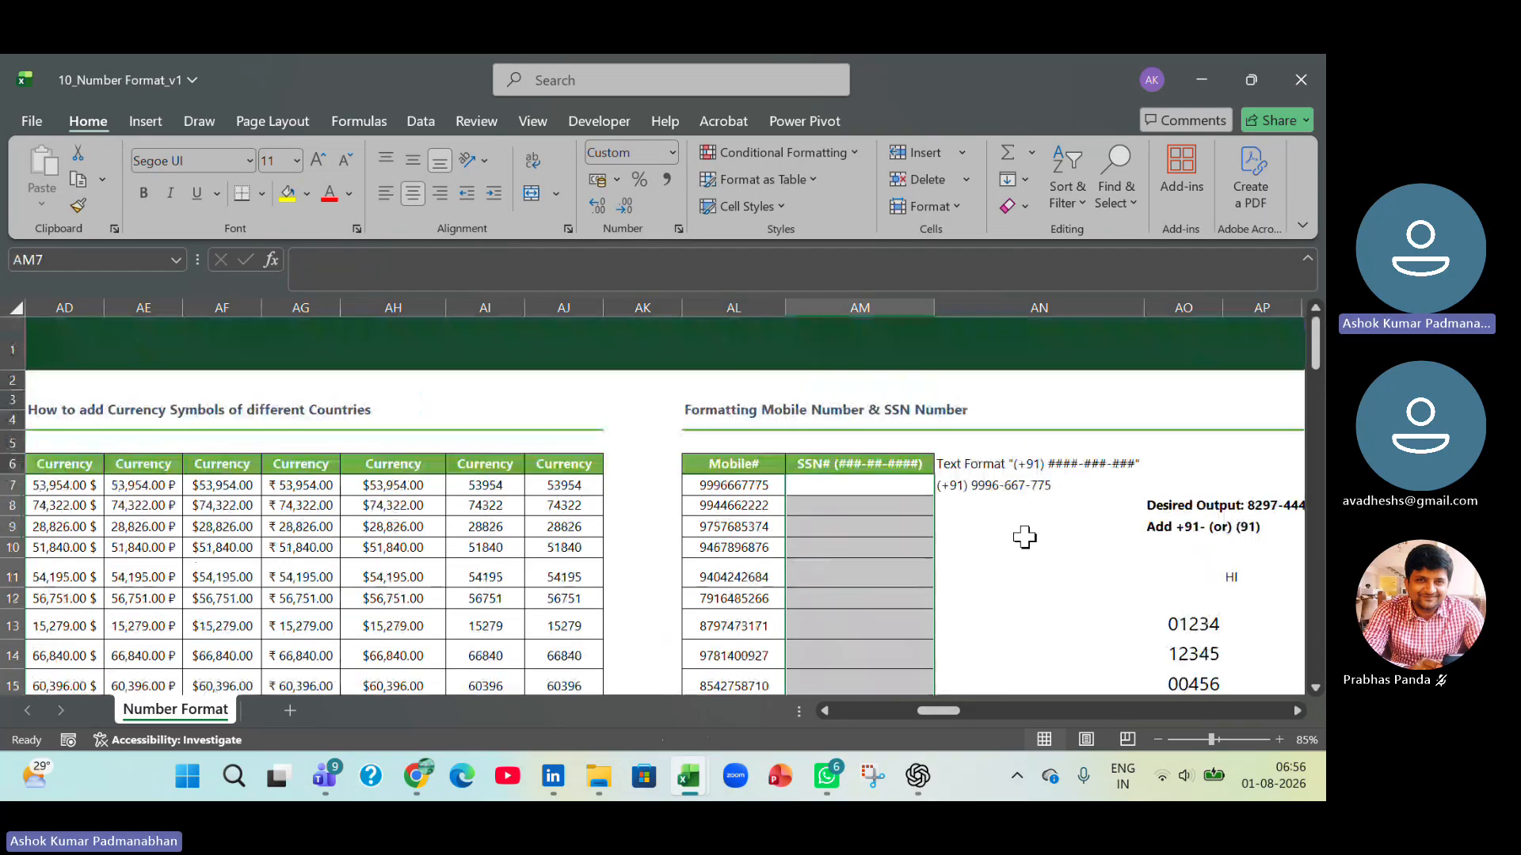
{"action": "left_click", "coordinate": [672, 150]}
{"action": "left_click", "coordinate": [679, 184]}
Select the empty SSN# cells AM7:AM14.
{"action": "left_click", "coordinate": [765, 490]}
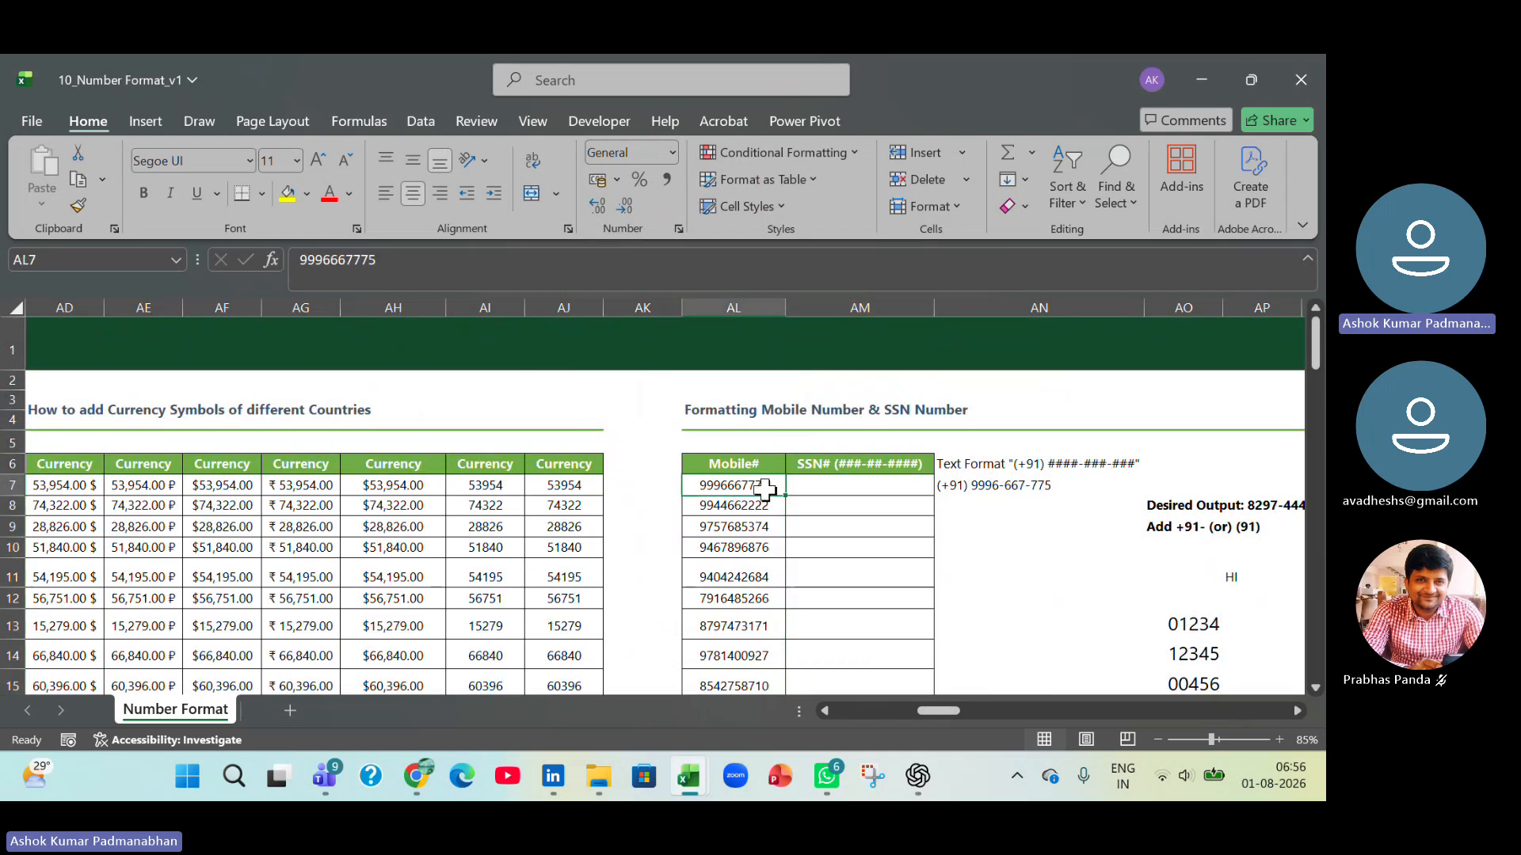
{"action": "left_click", "coordinate": [881, 492]}
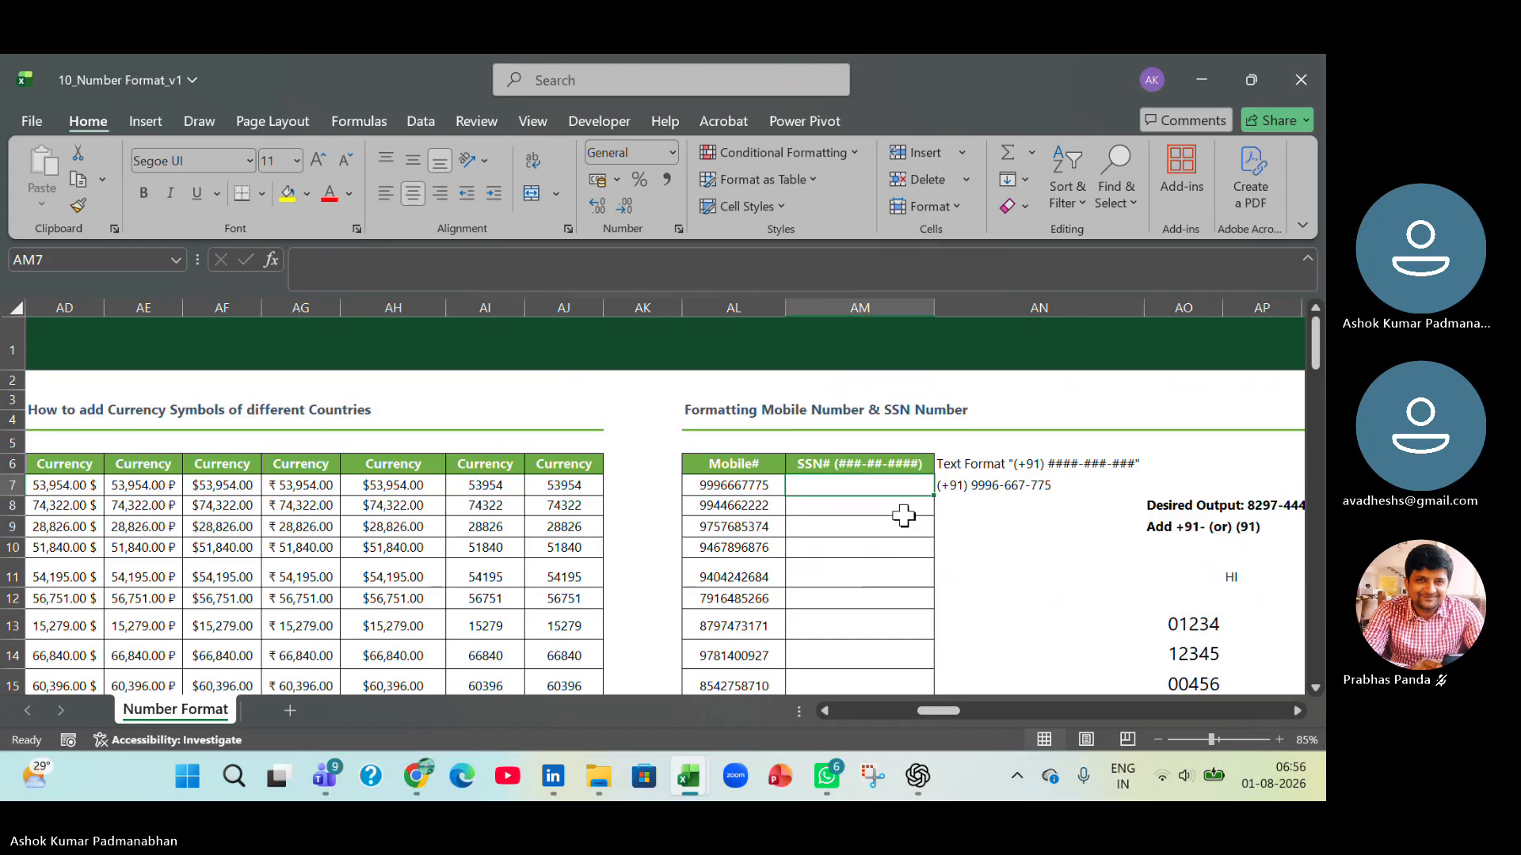
{"action": "key", "text": "shift+Down"}
{"action": "key", "text": "shift+Down"}
{"action": "key", "text": "shift+Down"}
{"action": "key", "text": "shift+Down"}
{"action": "key", "text": "shift+Down"}
{"action": "key", "text": "shift+Down"}
{"action": "key", "text": "shift+Down"}
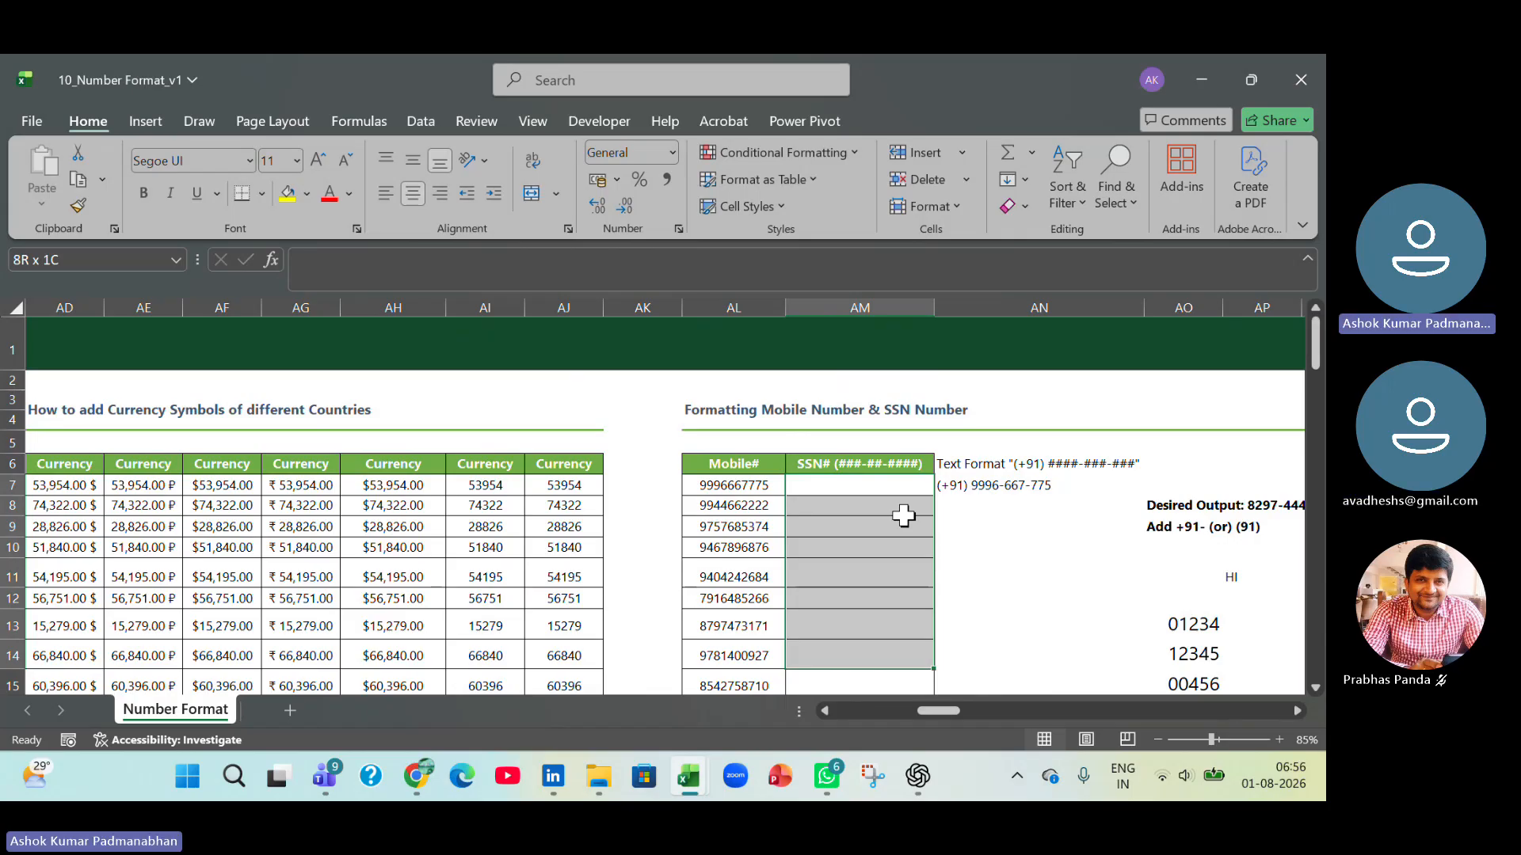
{"action": "key", "text": "ctrl+1"}
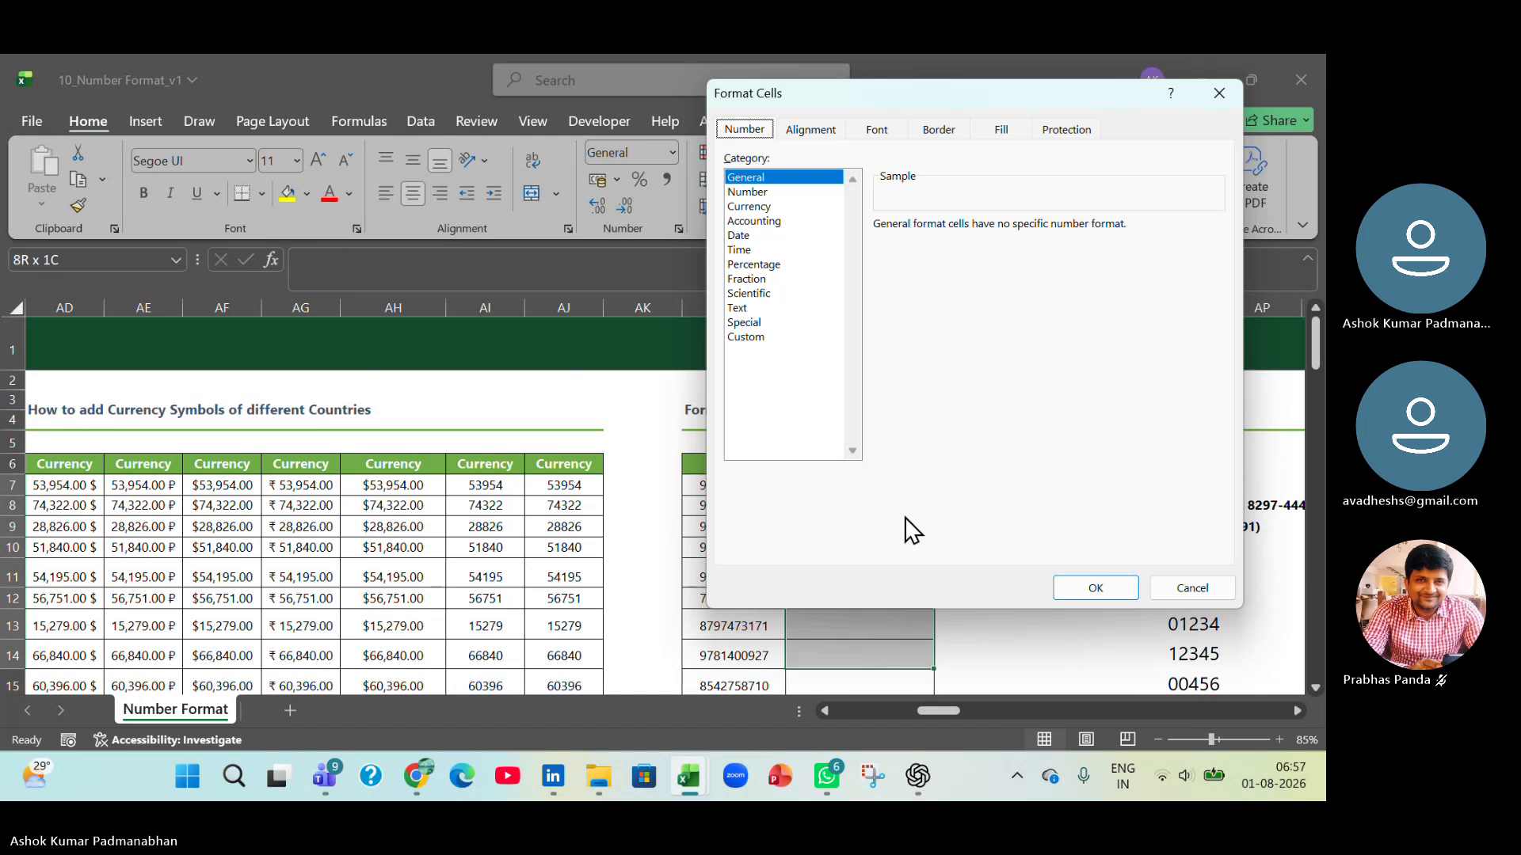
{"action": "key", "text": "Escape"}
Check the Copy to Columns entry in the Shortcut Keys sheet of Working File, and return to 10_Number Format_v1.
{"action": "key", "text": "alt+Tab"}
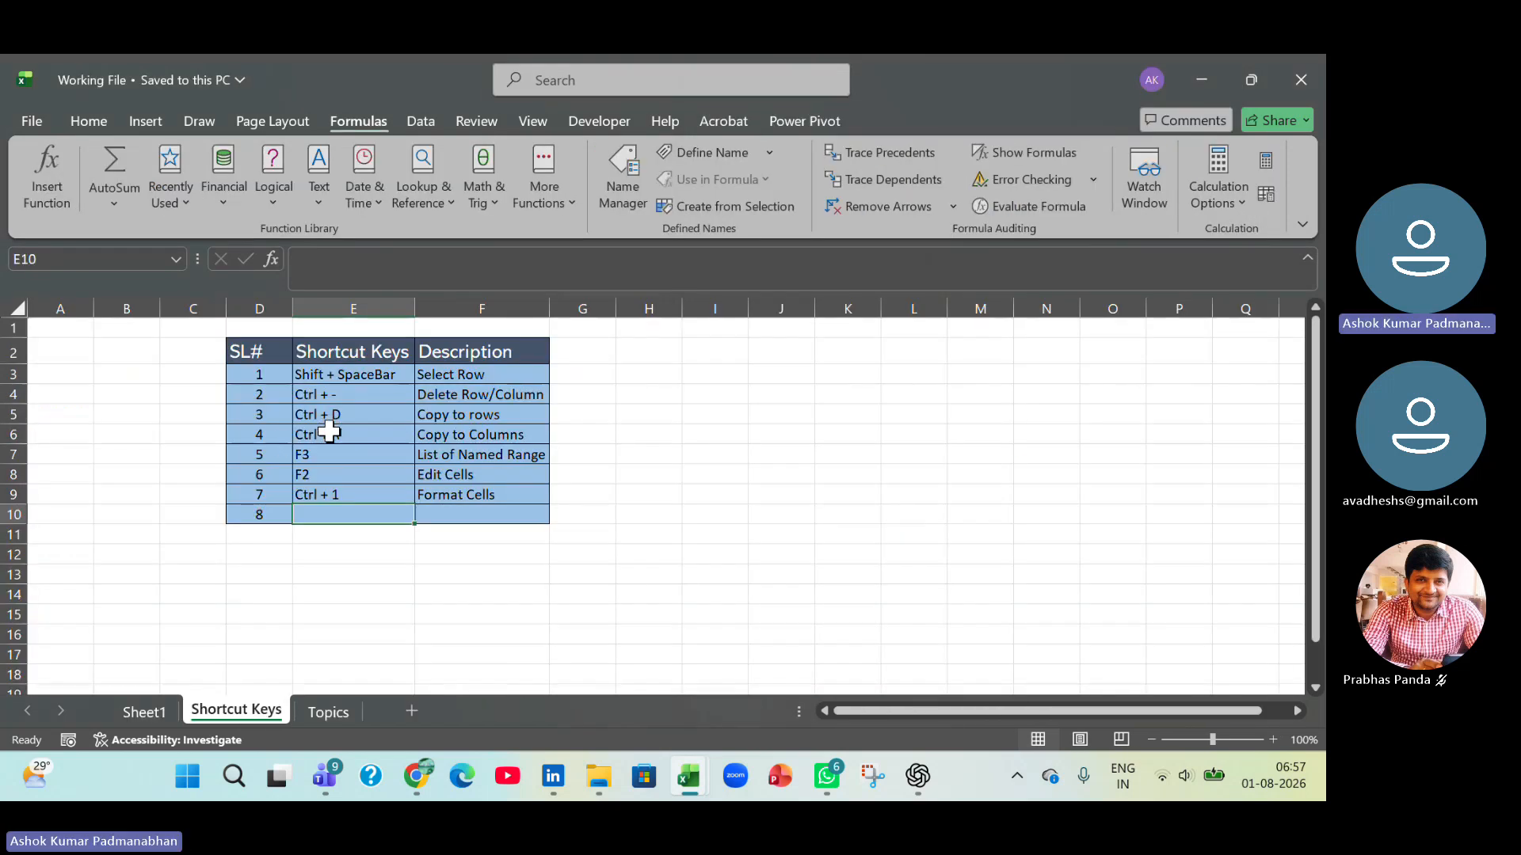
{"action": "left_click_drag", "start_coordinate": [331, 434], "coordinate": [467, 435]}
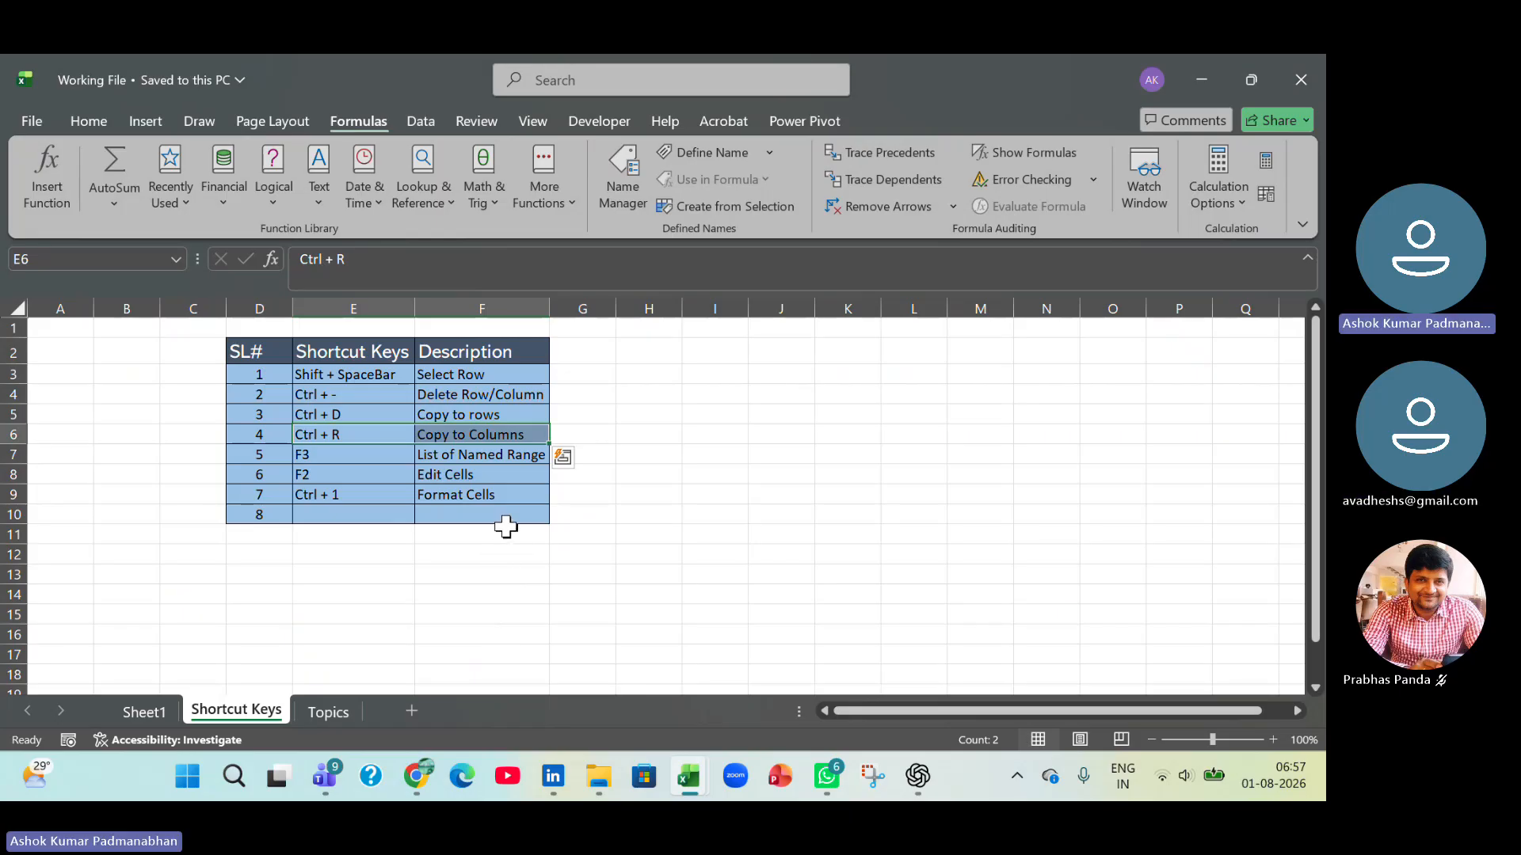
{"action": "key", "text": "alt+Tab"}
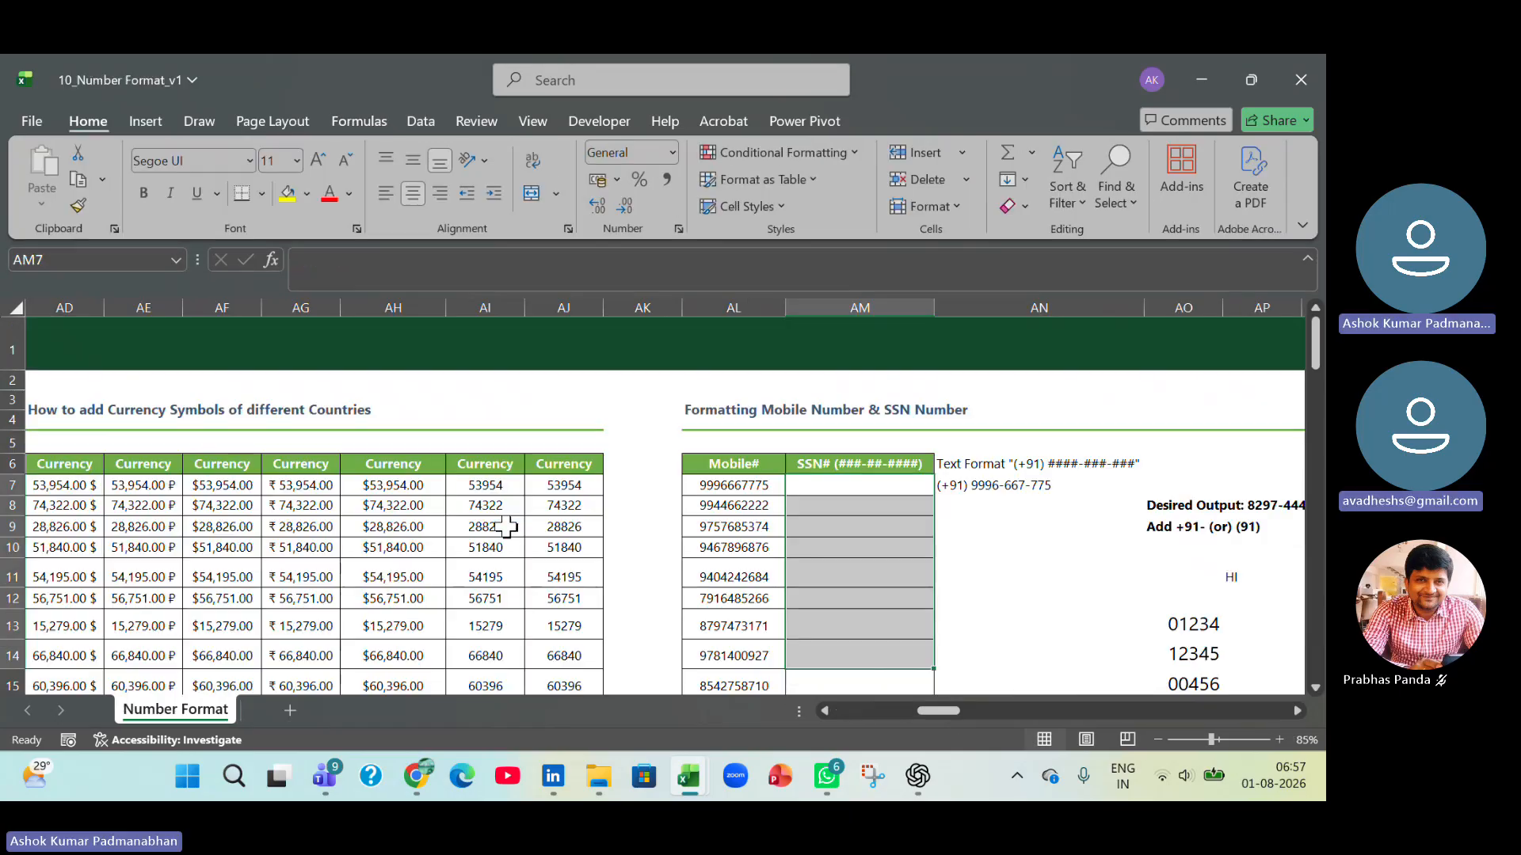
Extend the selection to AM7:AM22 and fill it with the Mobile# values from the neighbouring column.
{"action": "key", "text": "shift+Down"}
{"action": "key", "text": "shift+Down"}
{"action": "key", "text": "shift+Down"}
{"action": "key", "text": "shift+Down"}
{"action": "key", "text": "shift+Down"}
{"action": "key", "text": "shift+Down"}
{"action": "key", "text": "shift+Down"}
{"action": "key", "text": "shift+Down"}
{"action": "key", "text": "shift+Down"}
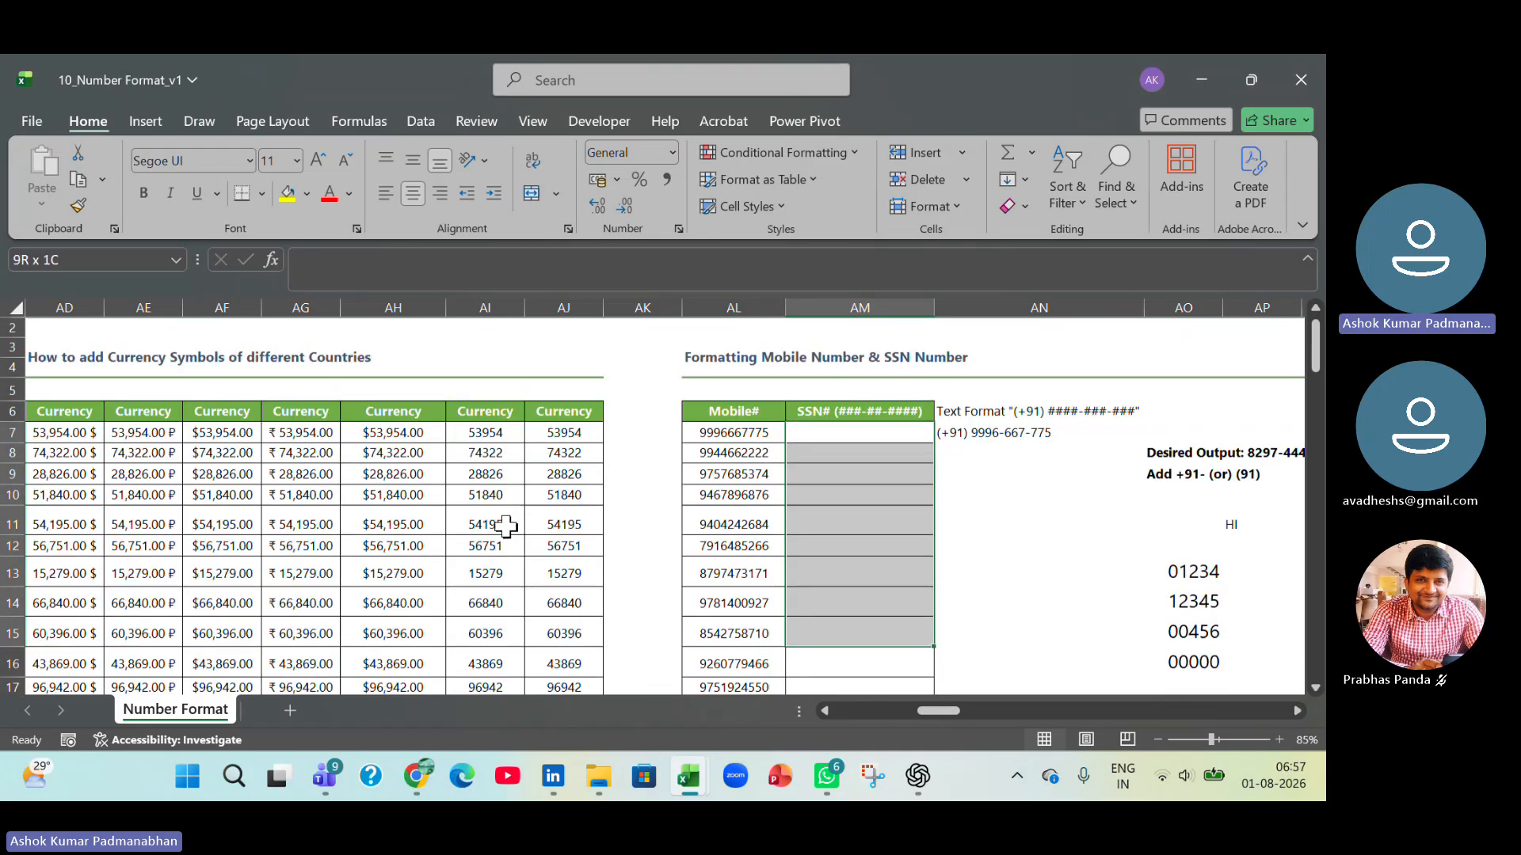
{"action": "key", "text": "shift+Up"}
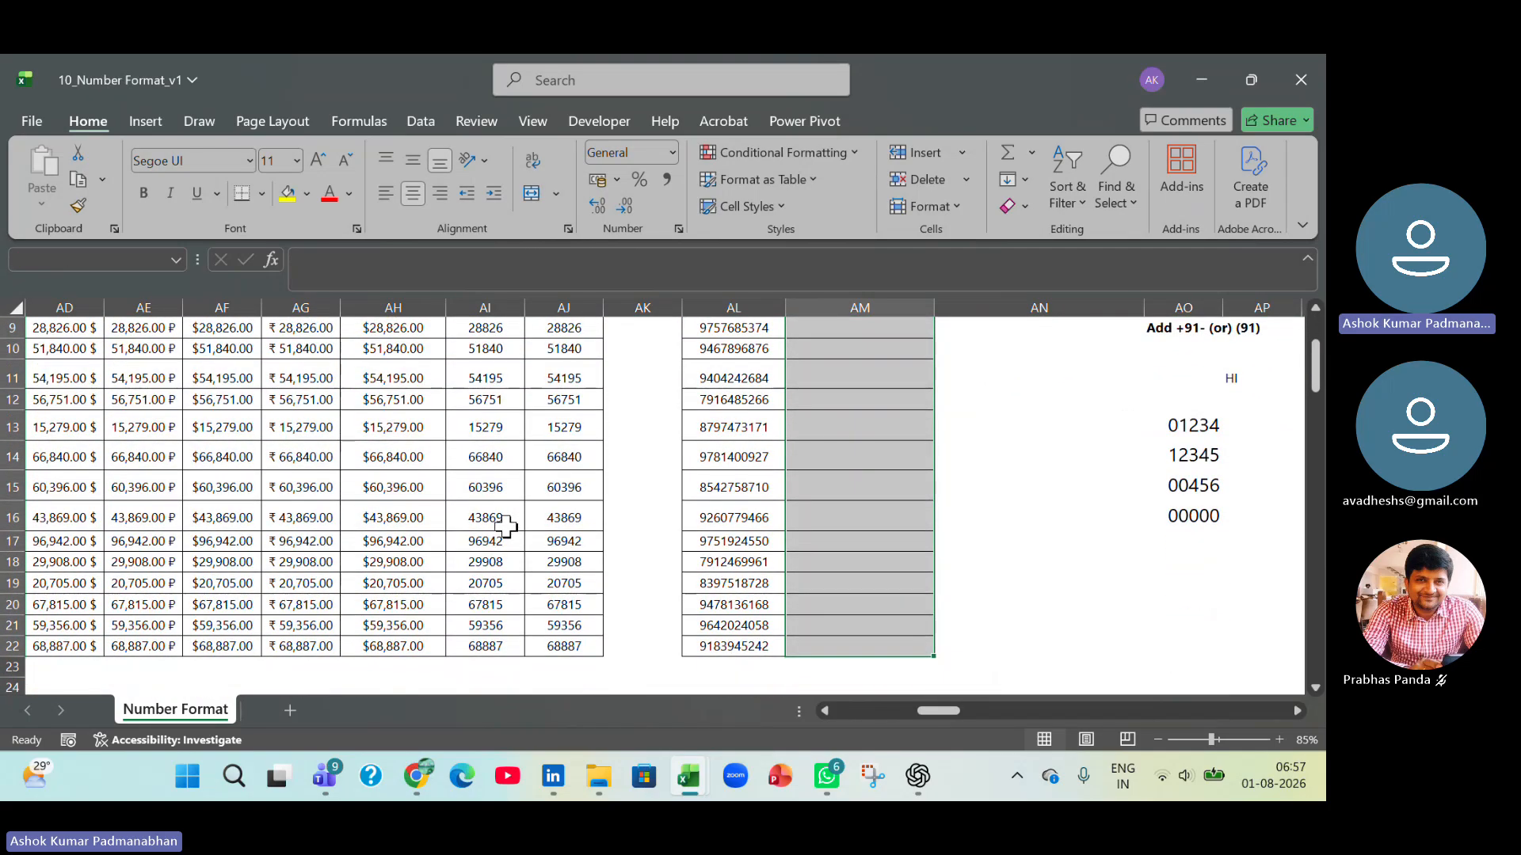
{"action": "scroll", "coordinate": [979, 549], "scroll_direction": "up", "scroll_amount": 2}
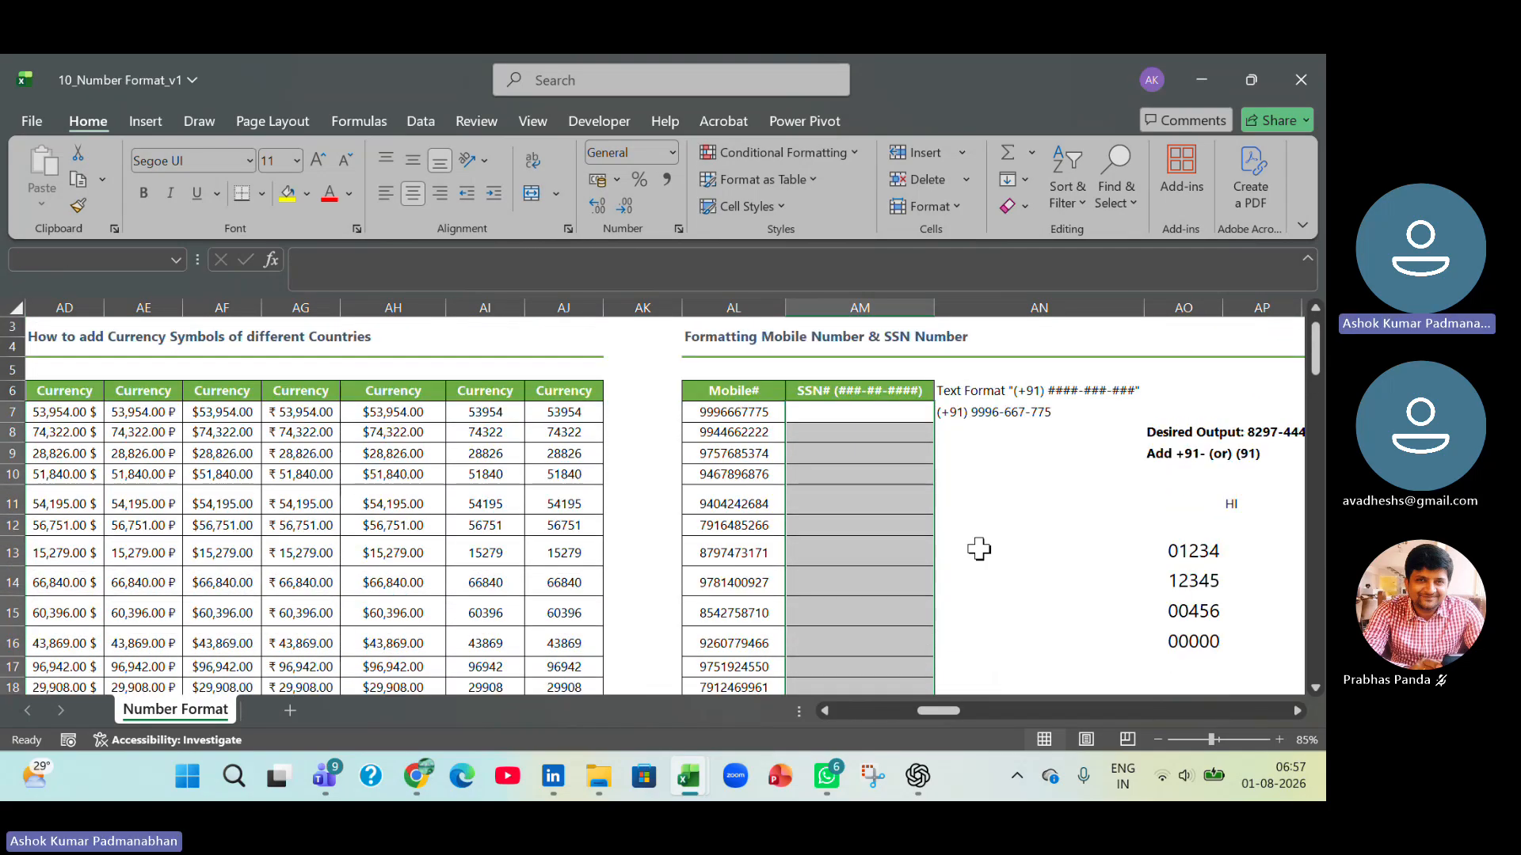
{"action": "key", "text": "ctrl+v"}
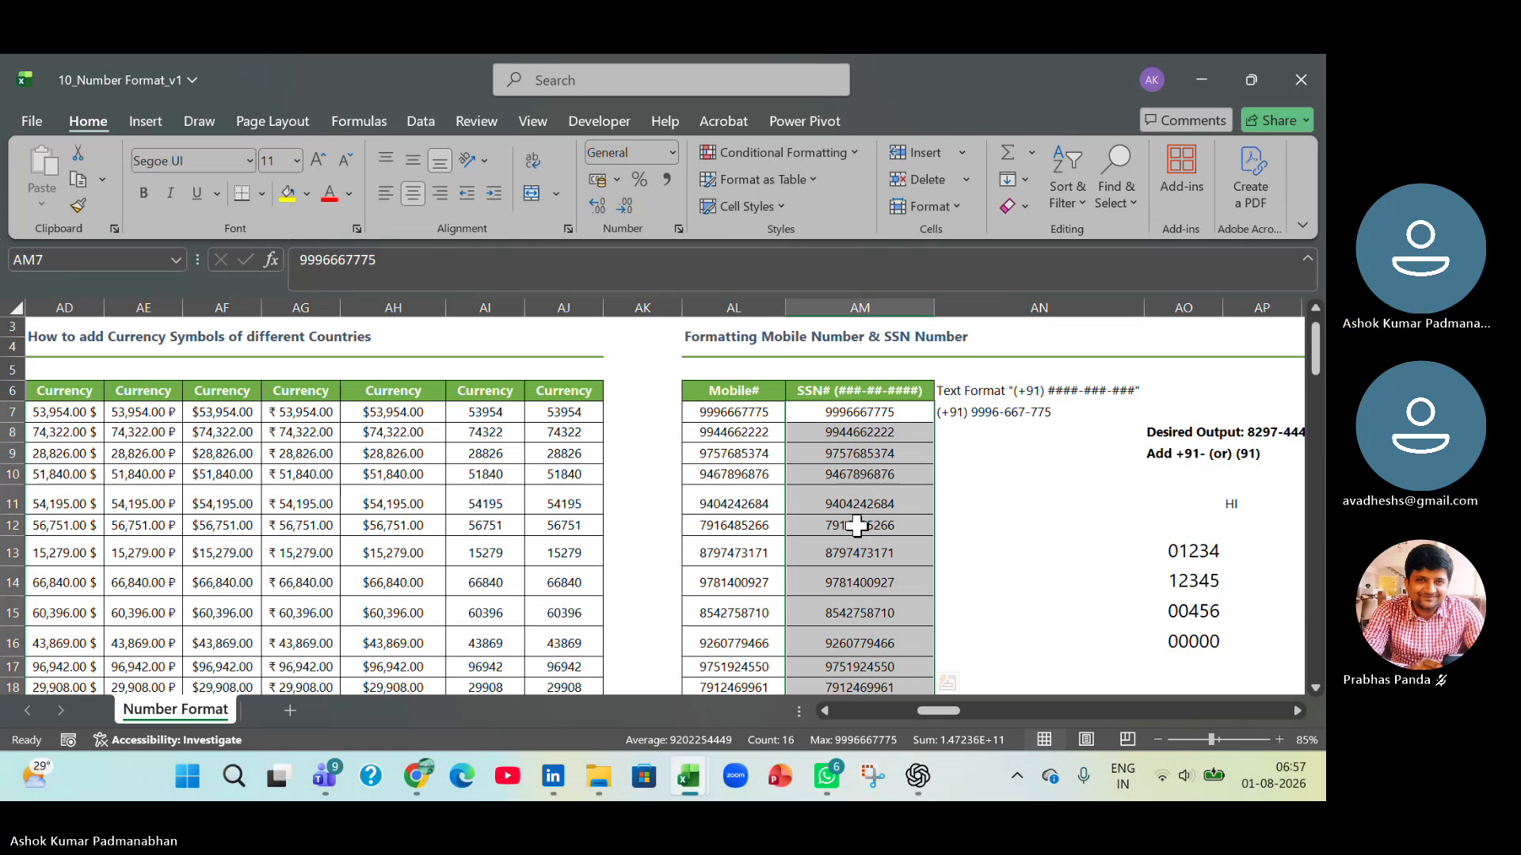
Apply the custom number format (+91) ####-###-### to the values in AM7:AM22.
{"action": "key", "text": "ctrl+1"}
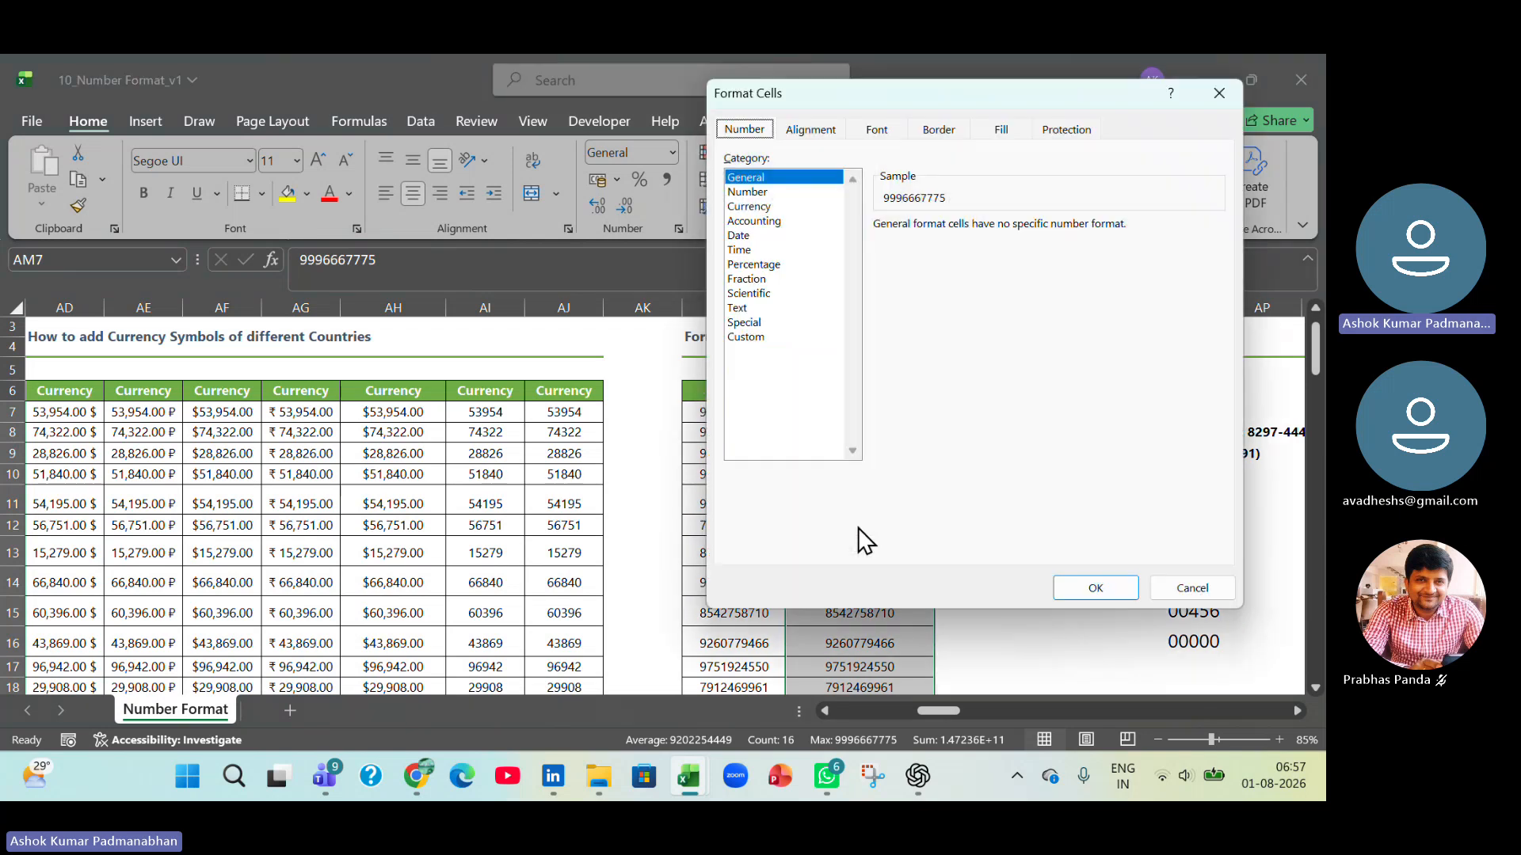
{"action": "left_click", "coordinate": [767, 338]}
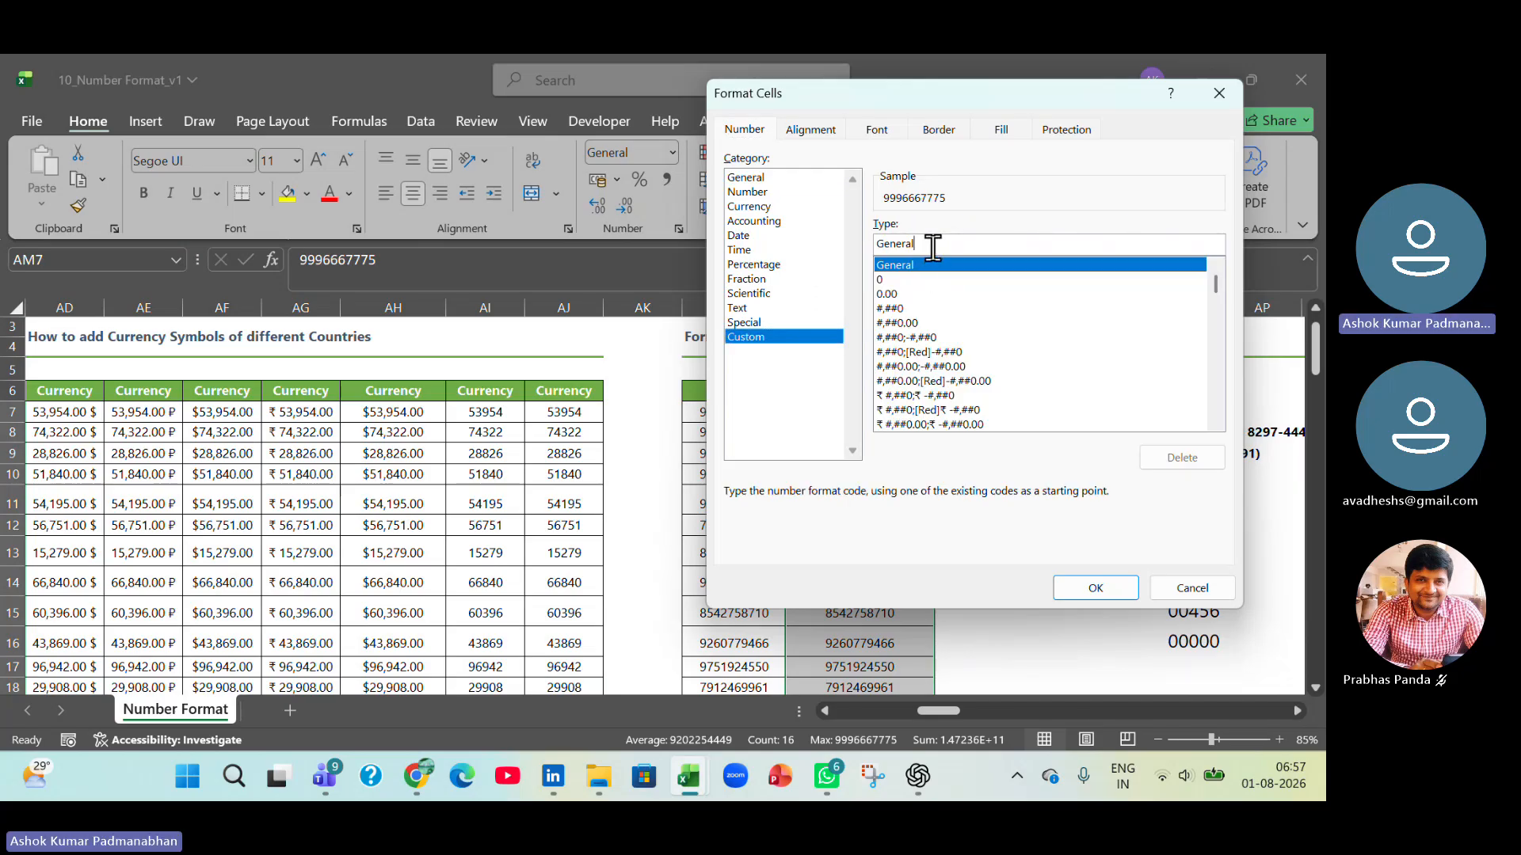
{"action": "double_click", "coordinate": [963, 247]}
{"action": "left_click_drag", "start_coordinate": [944, 92], "coordinate": [379, 152]}
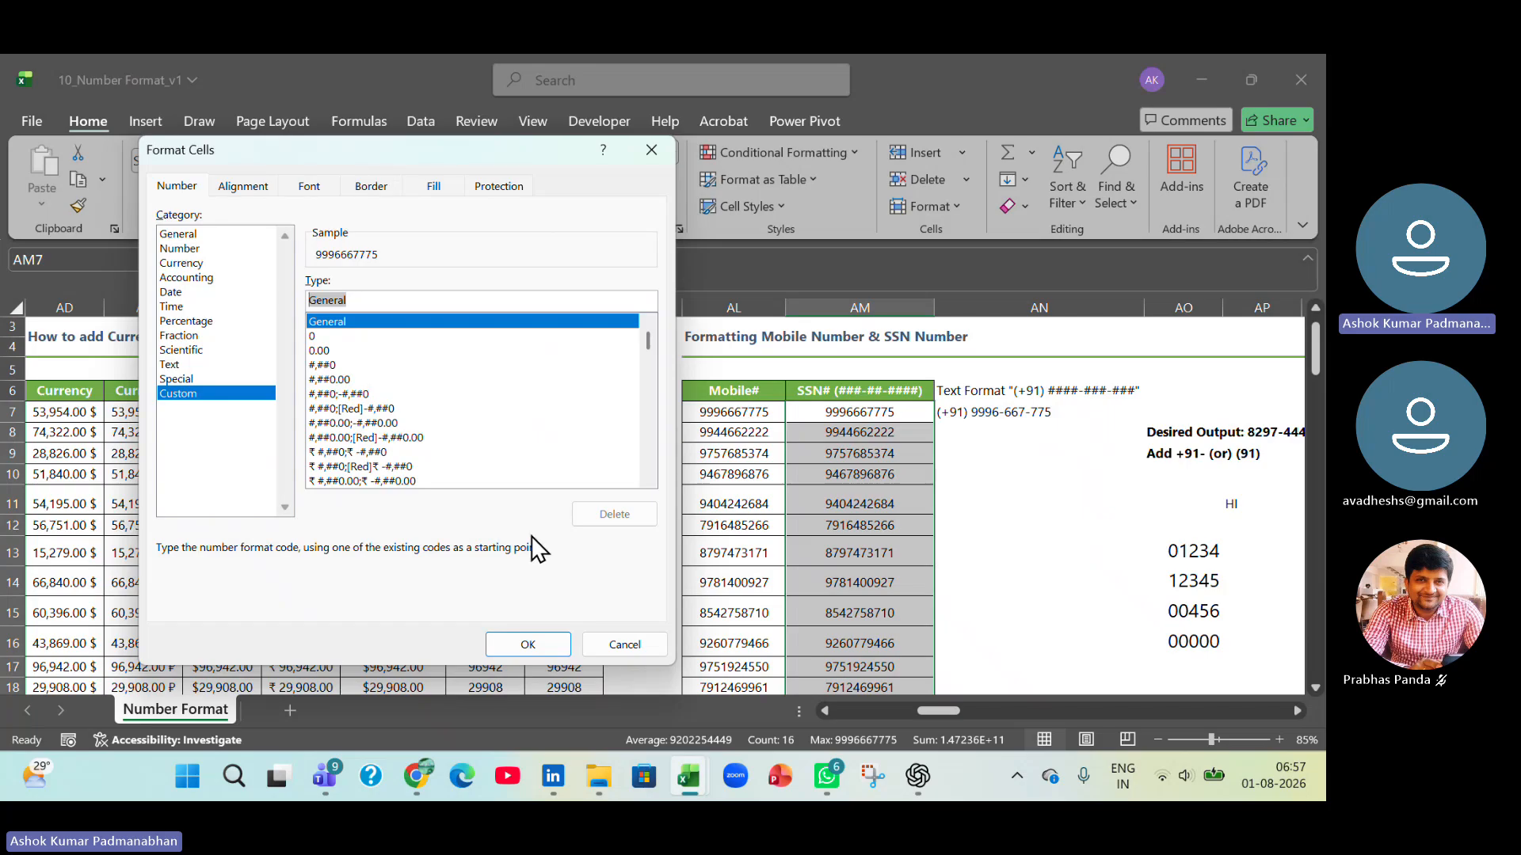
{"action": "type", "text": "("}
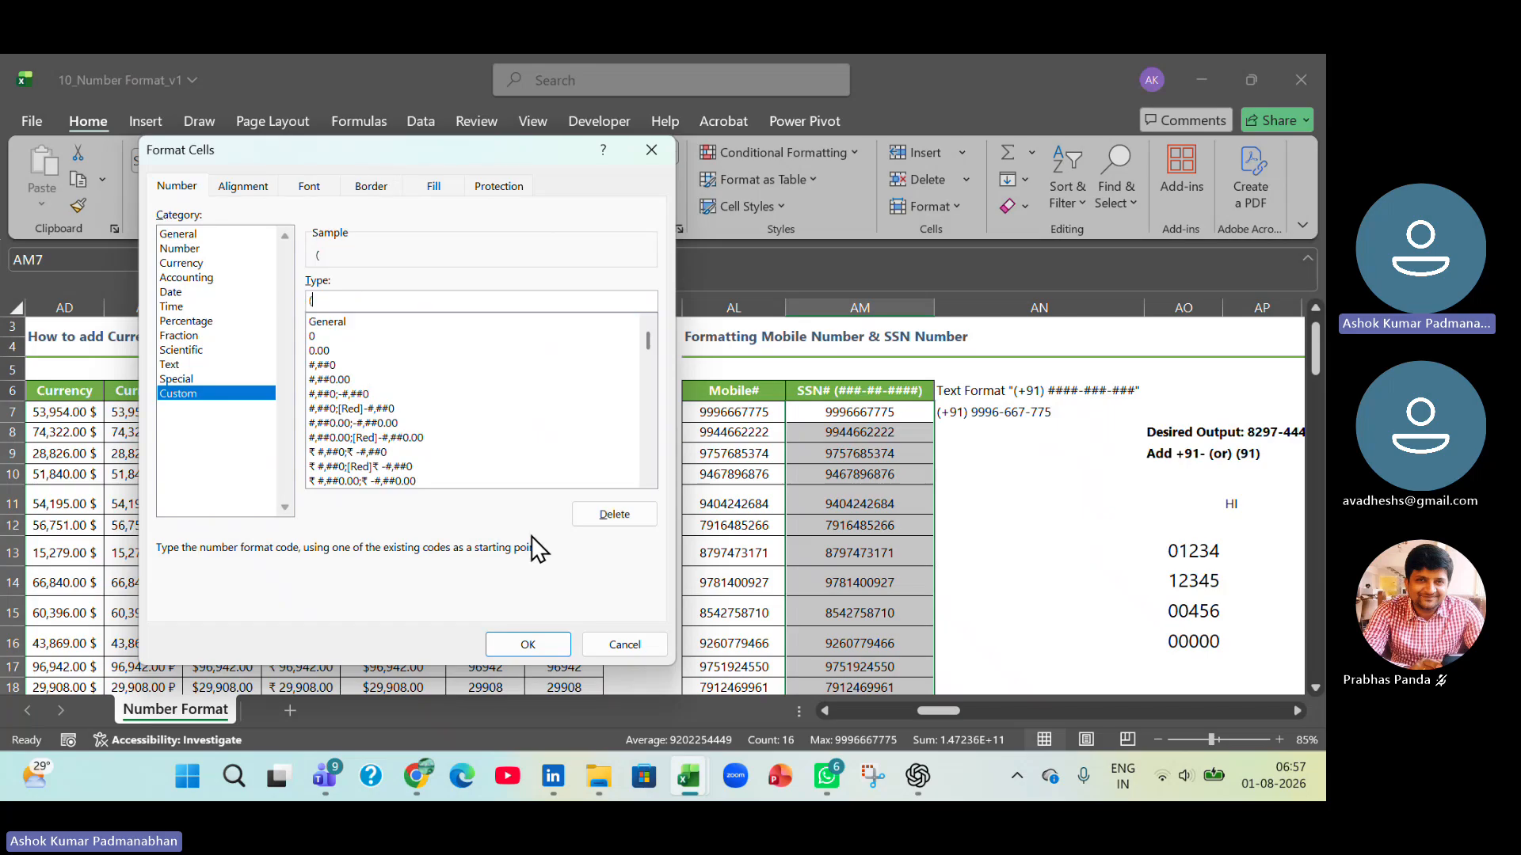
{"action": "type", "text": "+"}
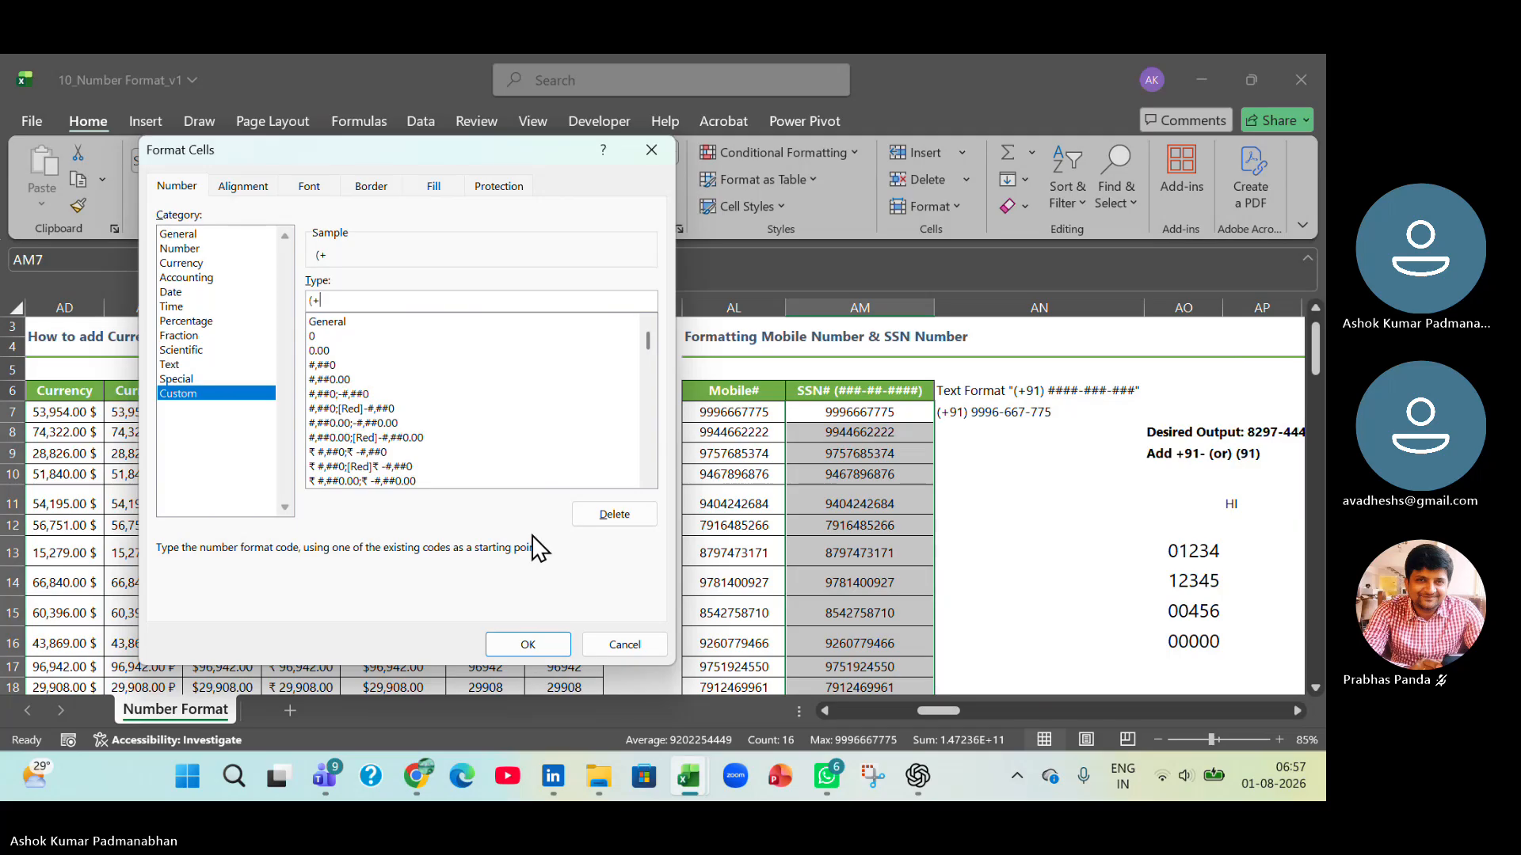
{"action": "type", "text": "91)"}
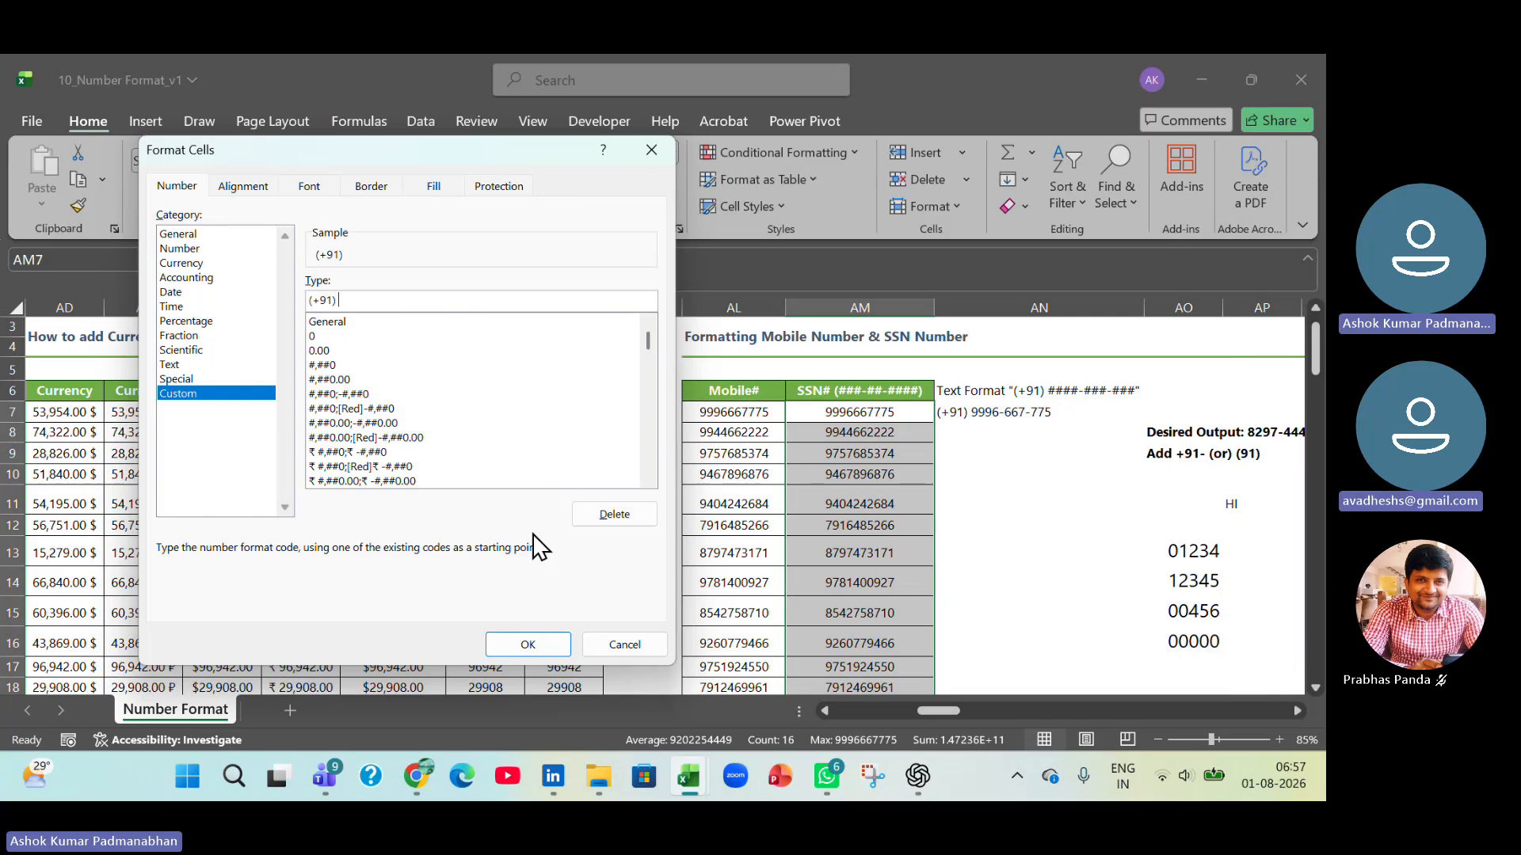
{"action": "type", "text": " ##"}
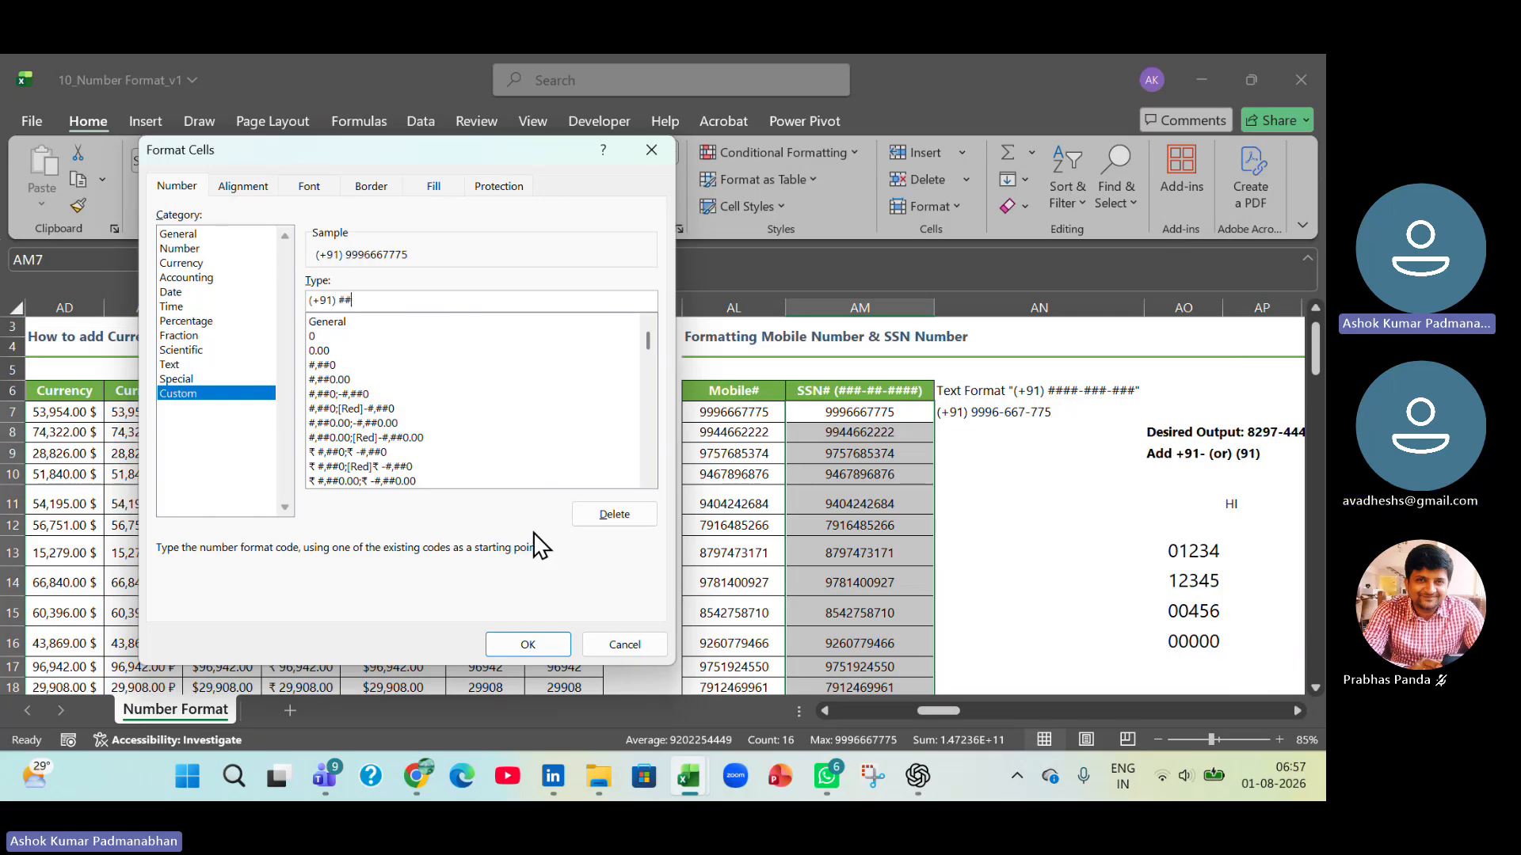
{"action": "type", "text": "##"}
{"action": "type", "text": "-###"}
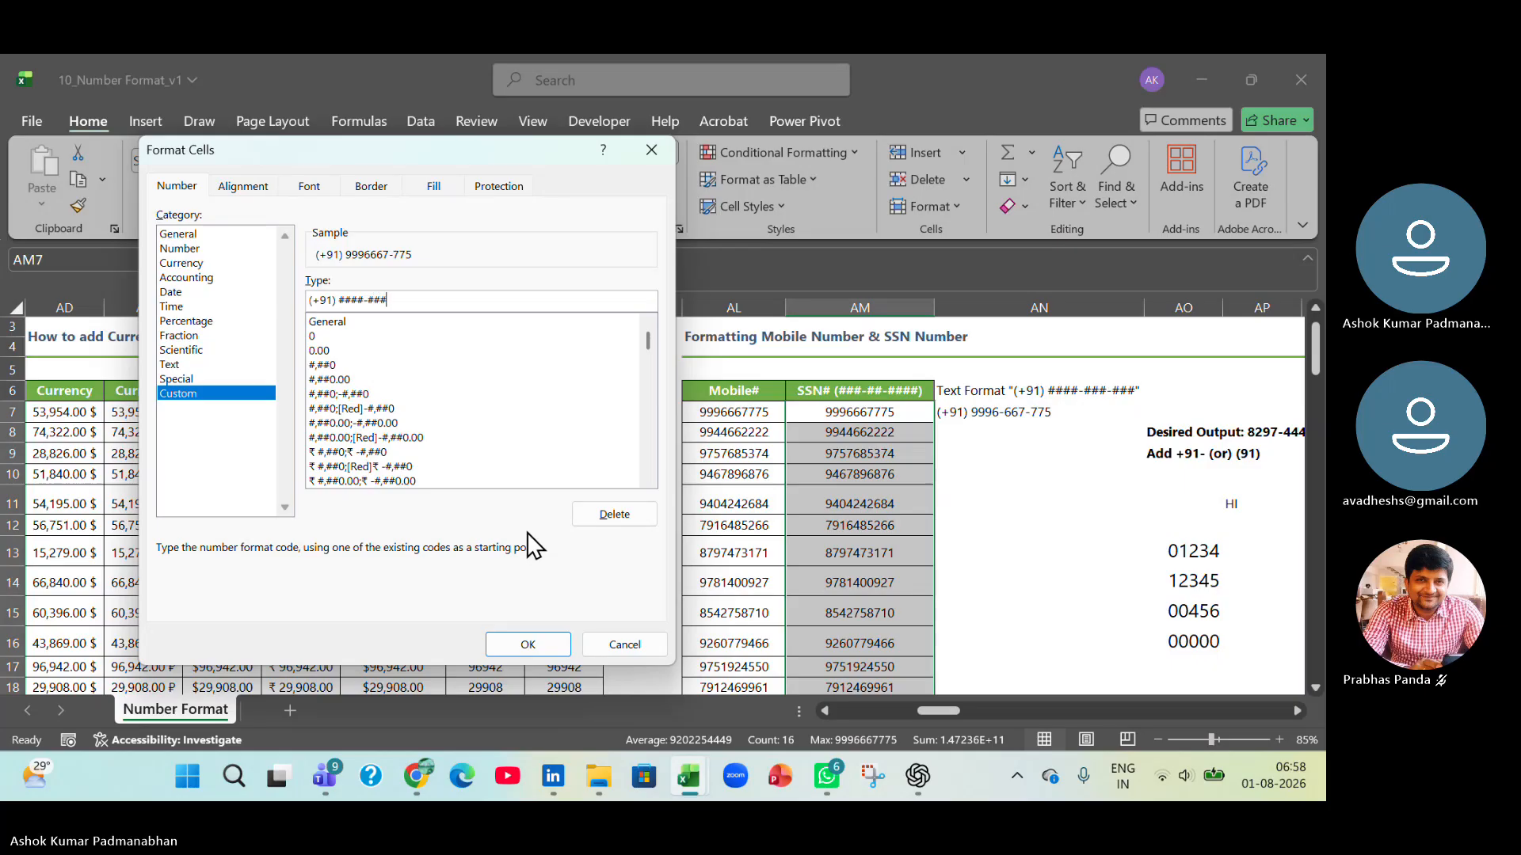
{"action": "type", "text": "-"}
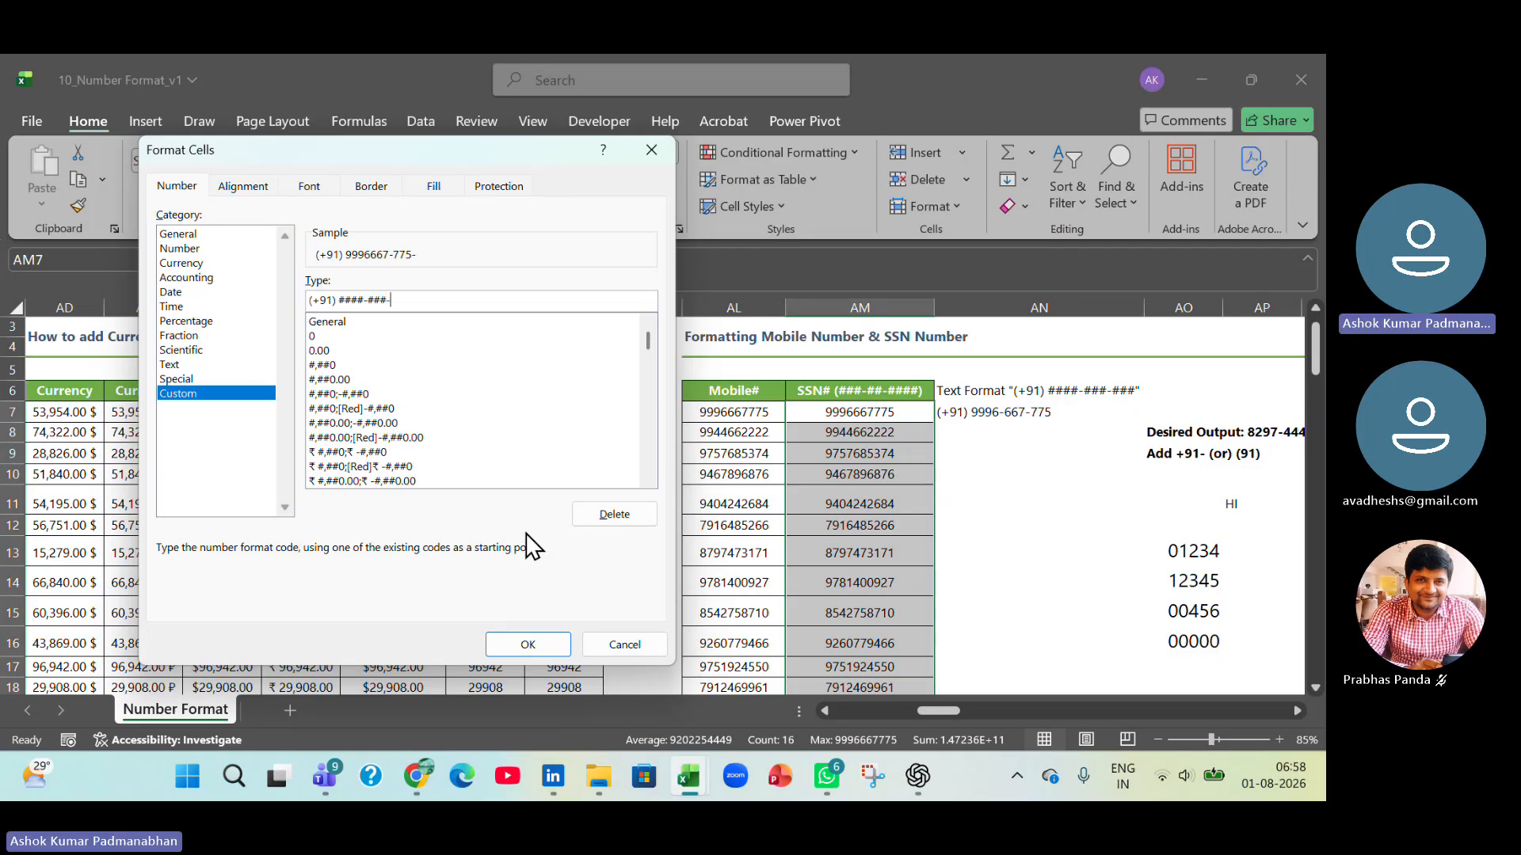
{"action": "type", "text": "###"}
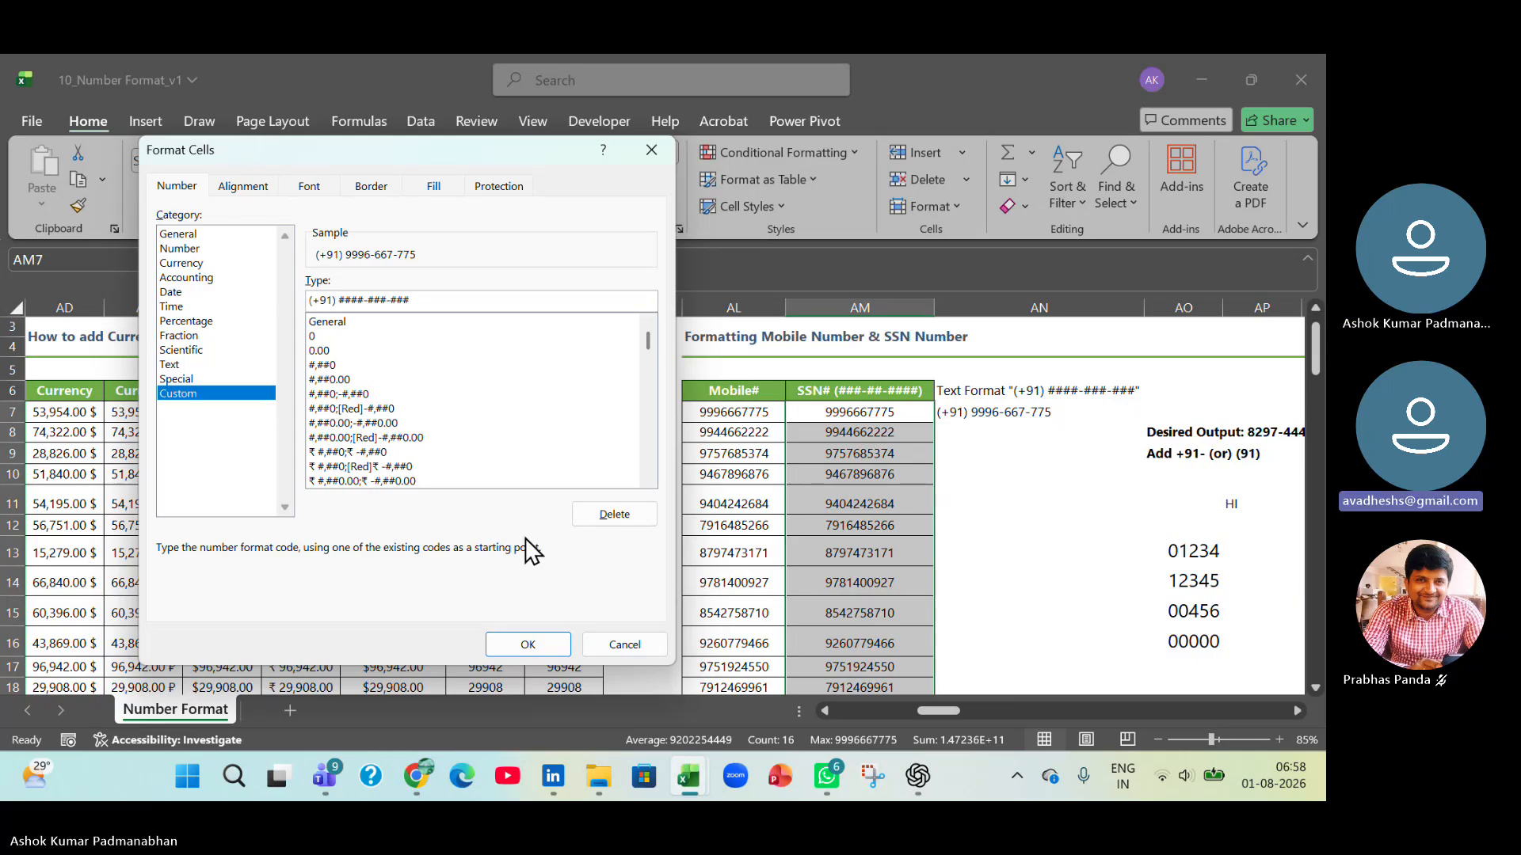
{"action": "left_click", "coordinate": [550, 643]}
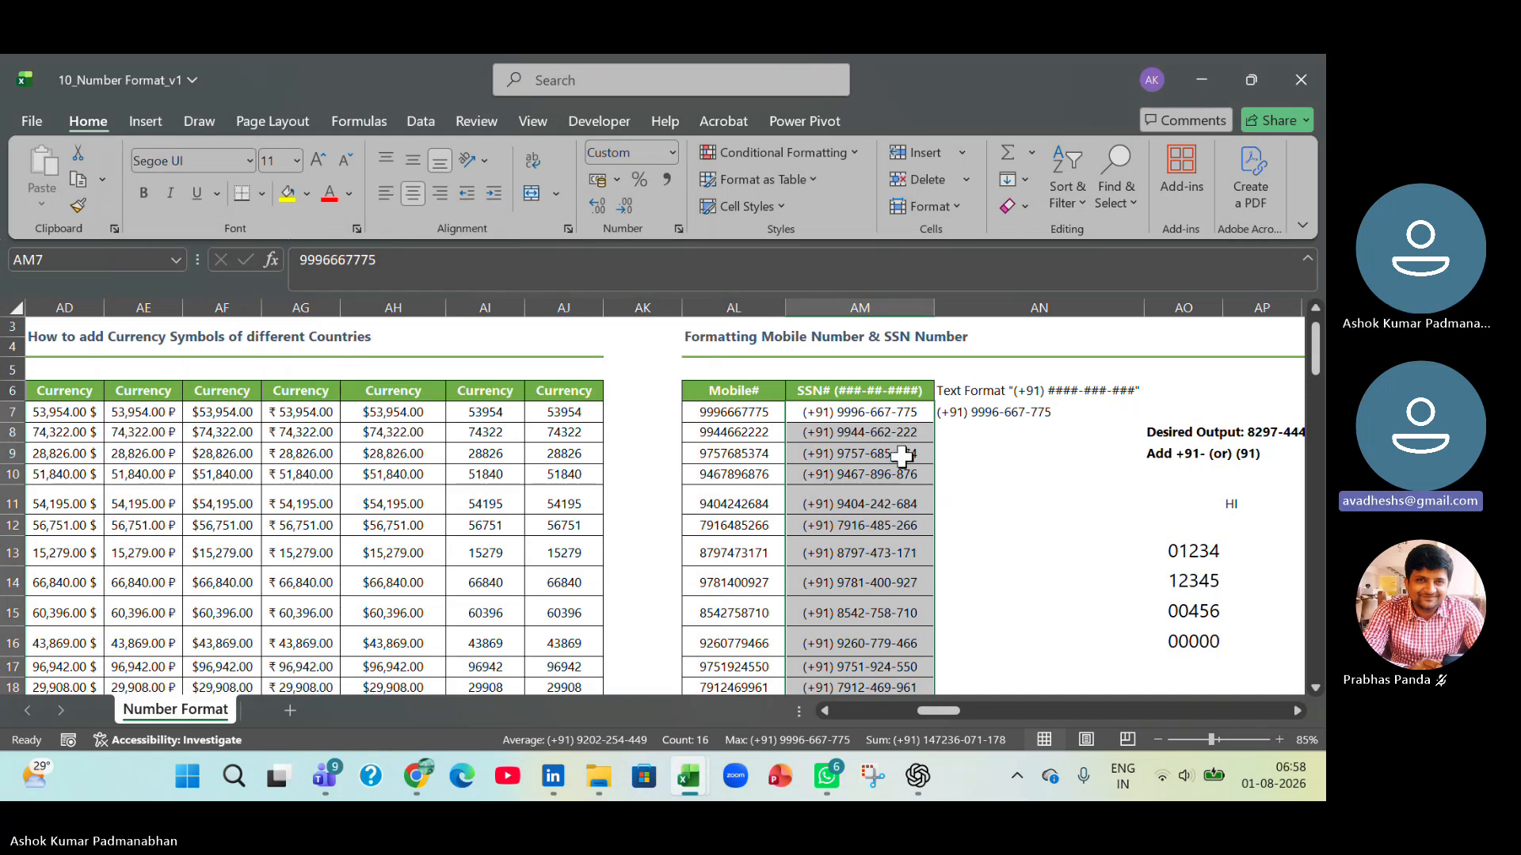
Compare the underlying value of AM7 with its formatted display and the text entry in AN7.
{"action": "left_click", "coordinate": [886, 415]}
{"action": "left_click_drag", "start_coordinate": [406, 263], "coordinate": [7, 204]}
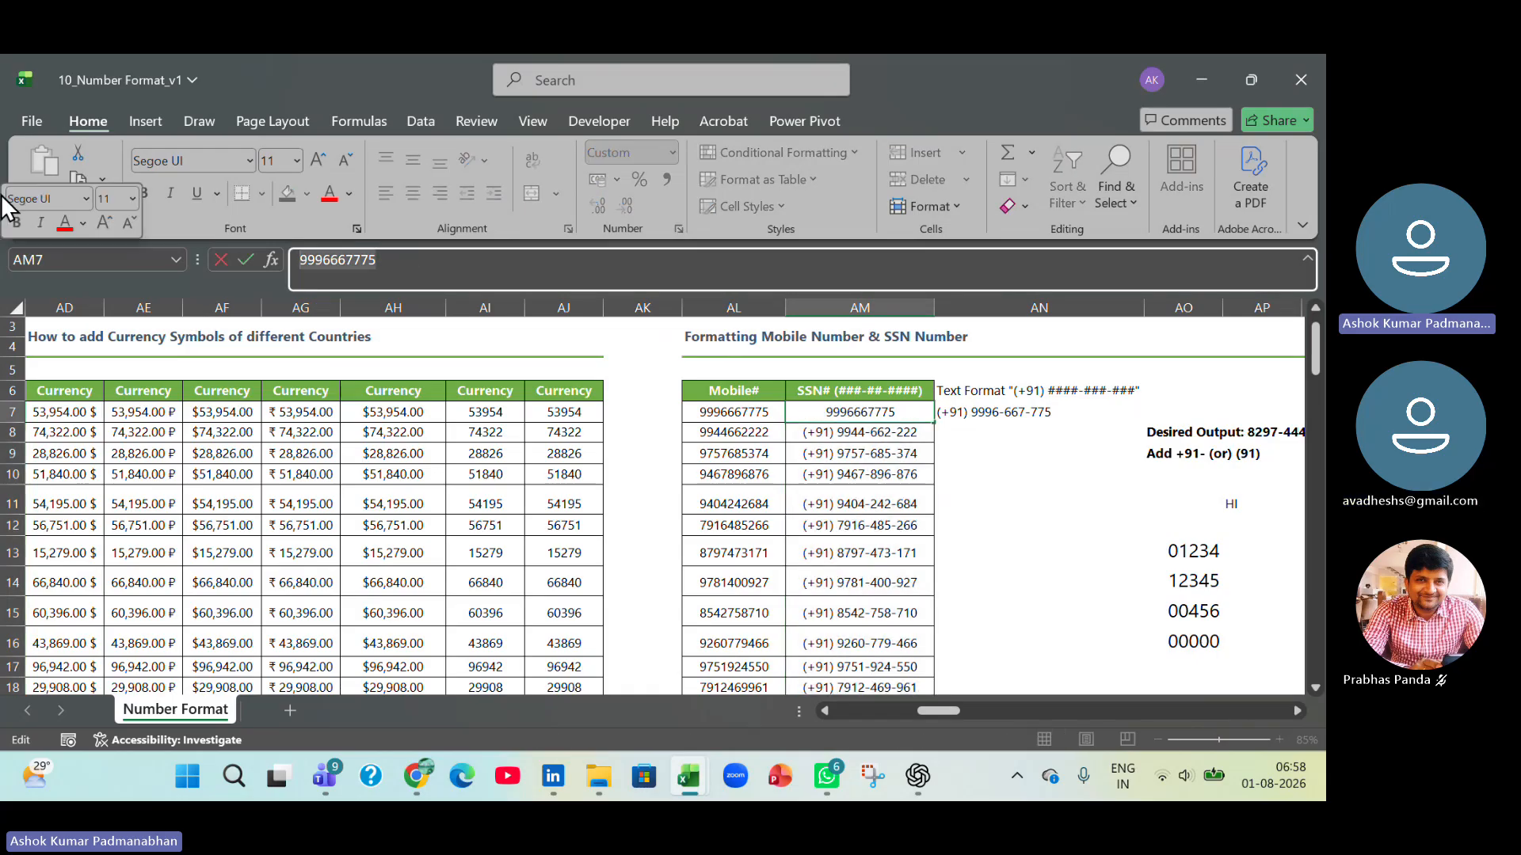
{"action": "key", "text": "Tab"}
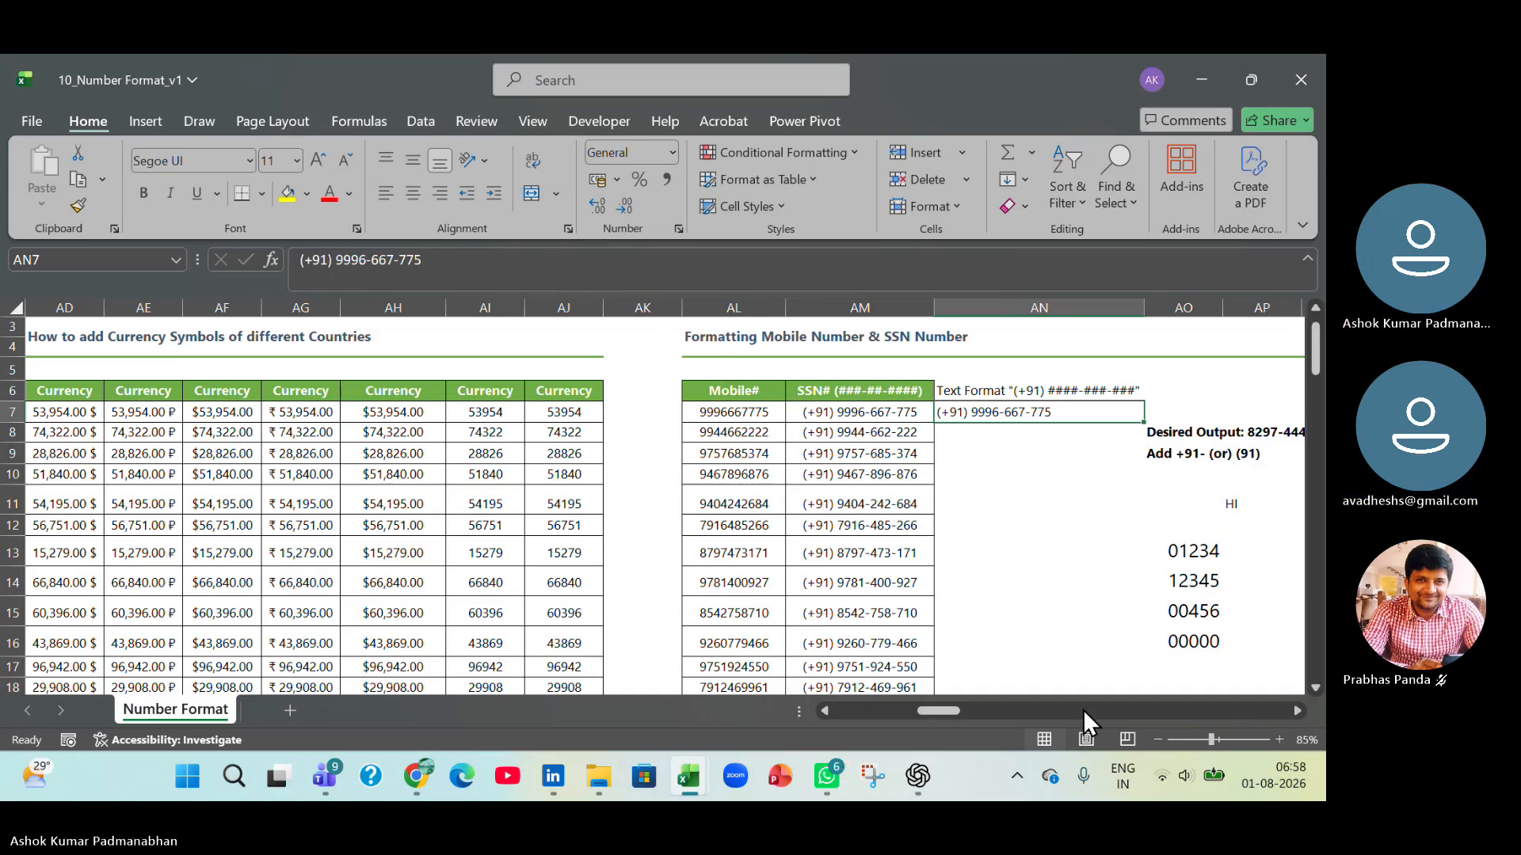
Save and close the 10_Number Format_v1 workbook.
{"action": "left_click_drag", "start_coordinate": [940, 710], "coordinate": [983, 712]}
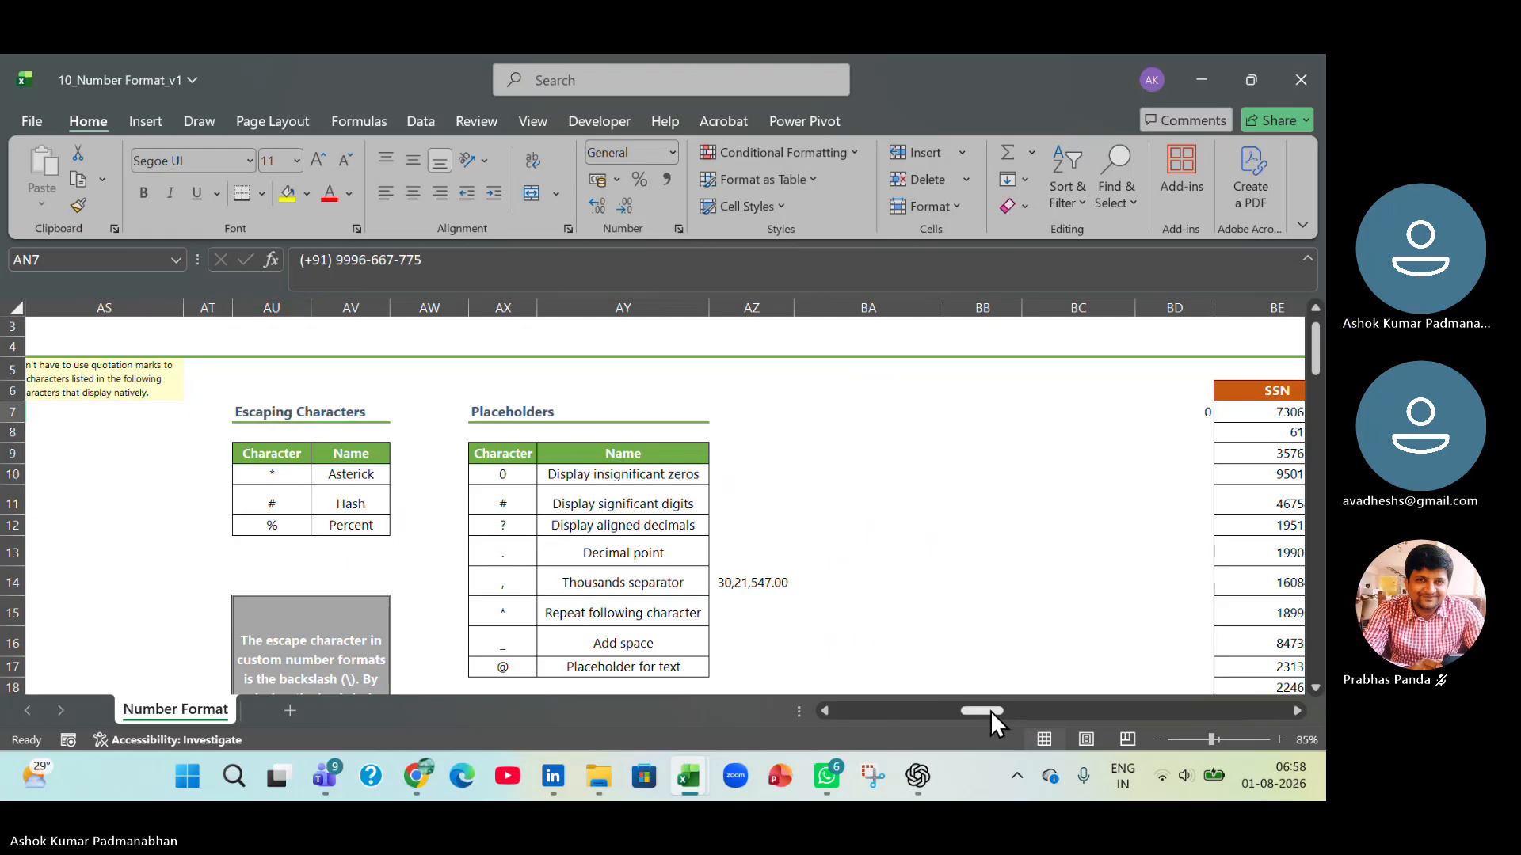
{"action": "left_click_drag", "start_coordinate": [990, 711], "coordinate": [875, 721]}
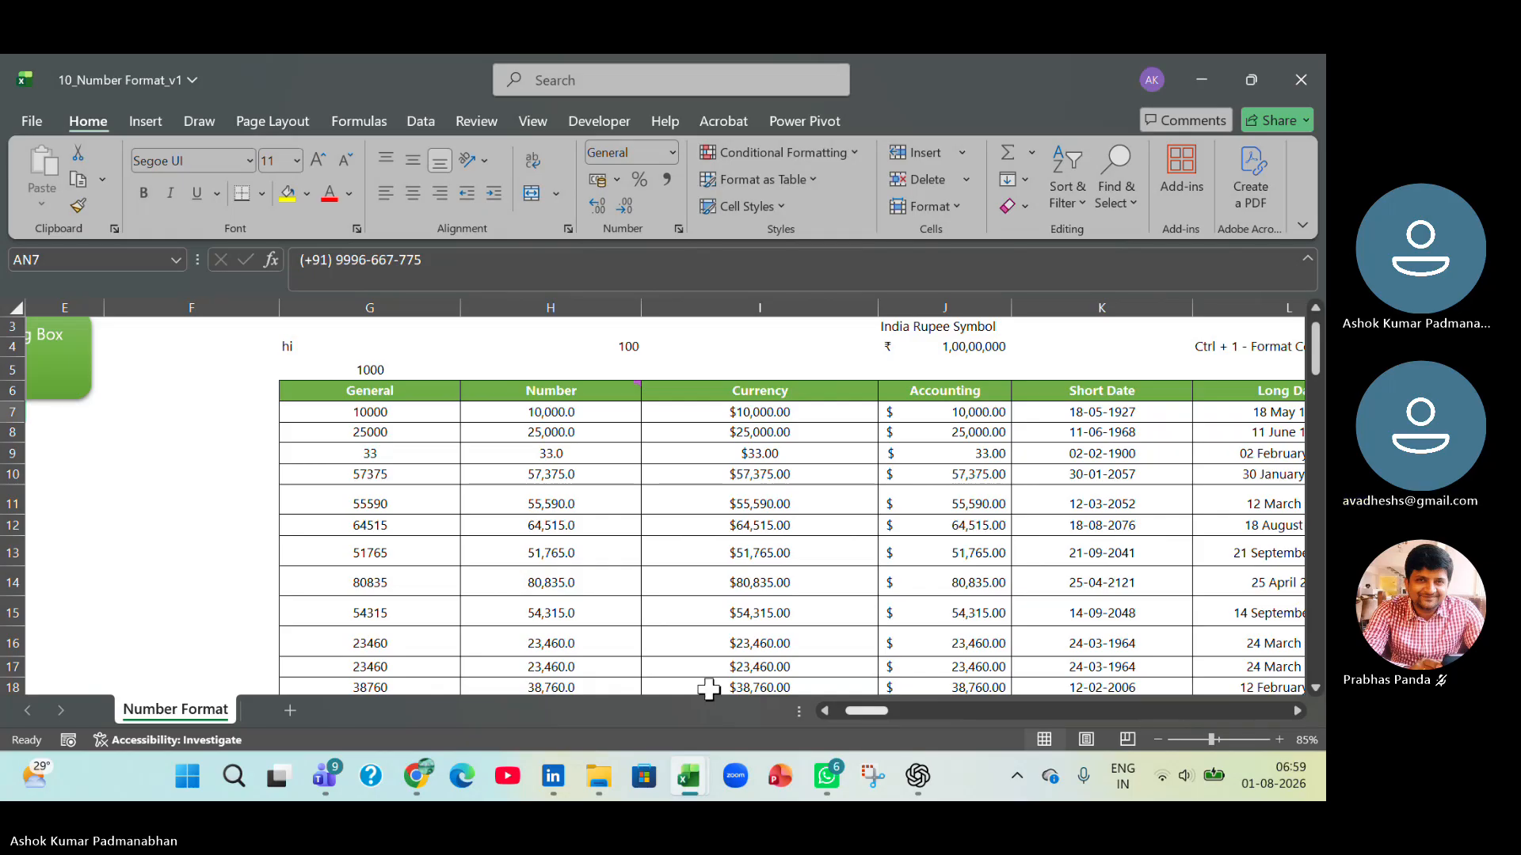
{"action": "left_click", "coordinate": [408, 557]}
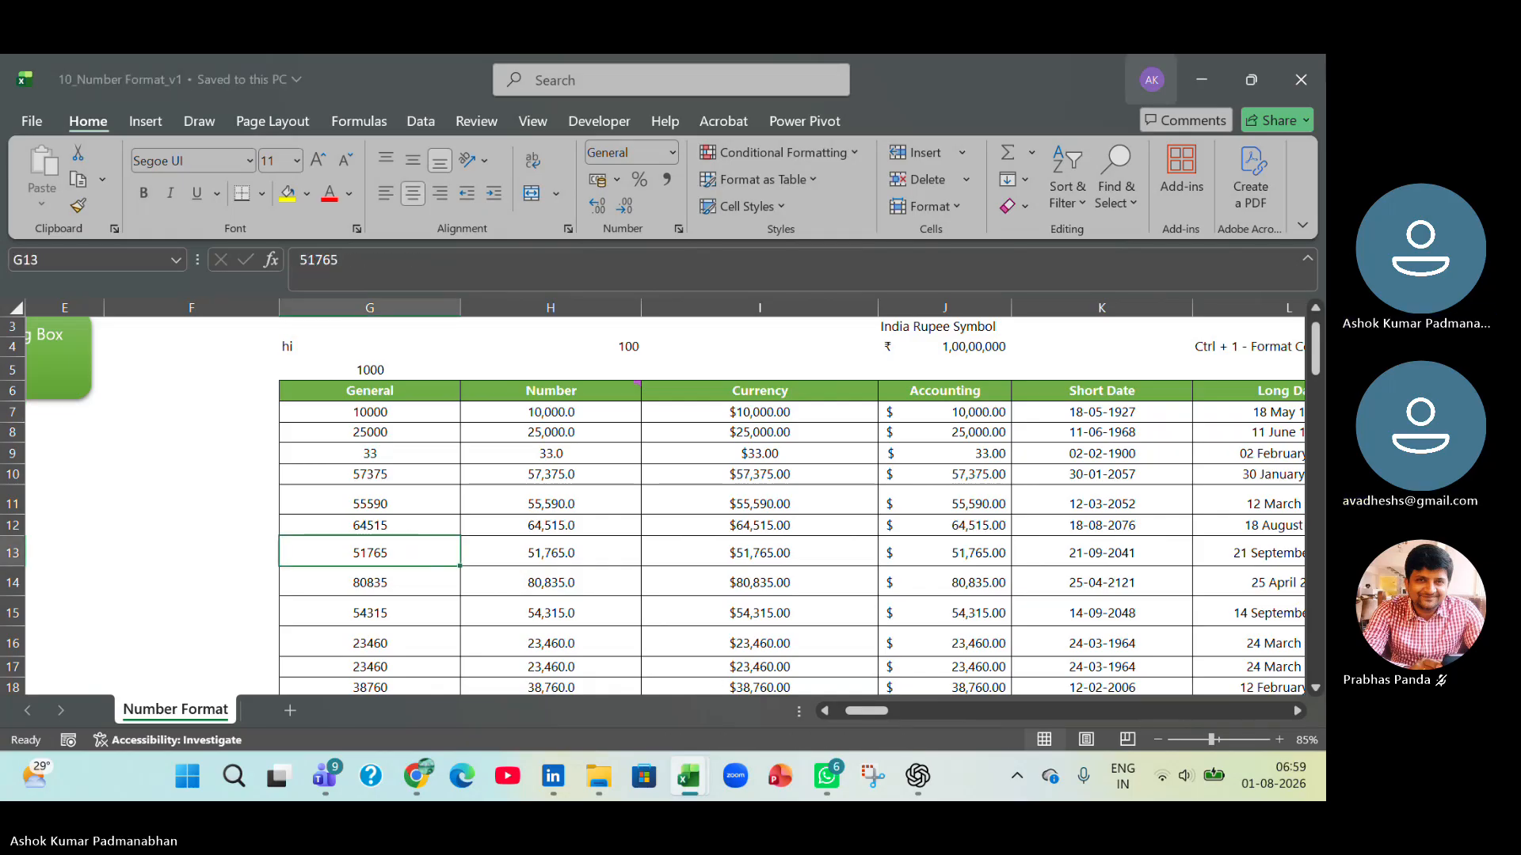
{"action": "left_click", "coordinate": [1305, 75]}
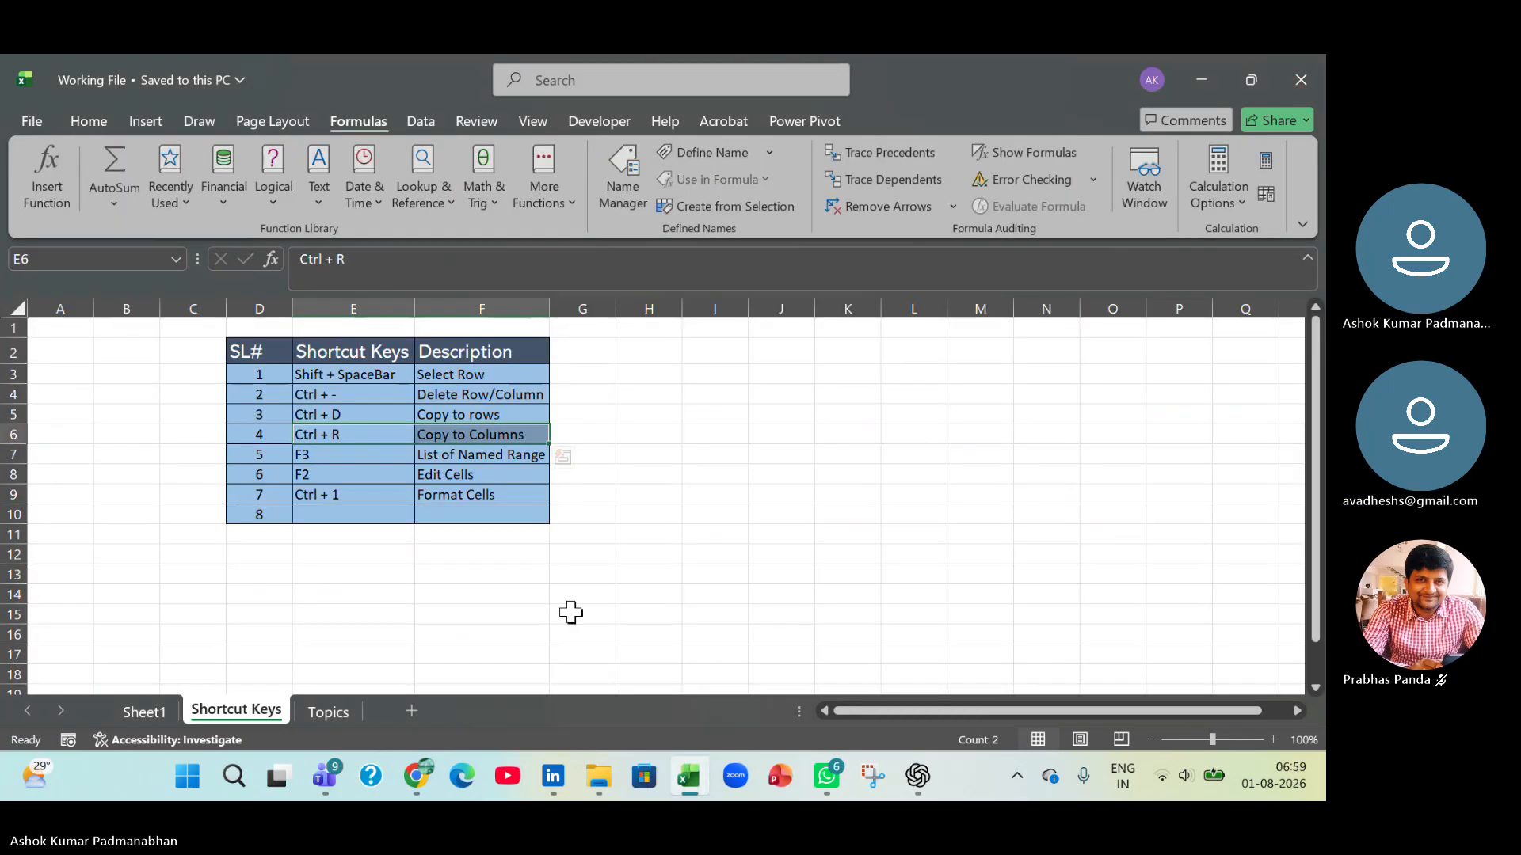
Switch to File Explorer and open the 10_Format as Tables workbook from the Draft folder.
{"action": "key", "text": "alt+Tab"}
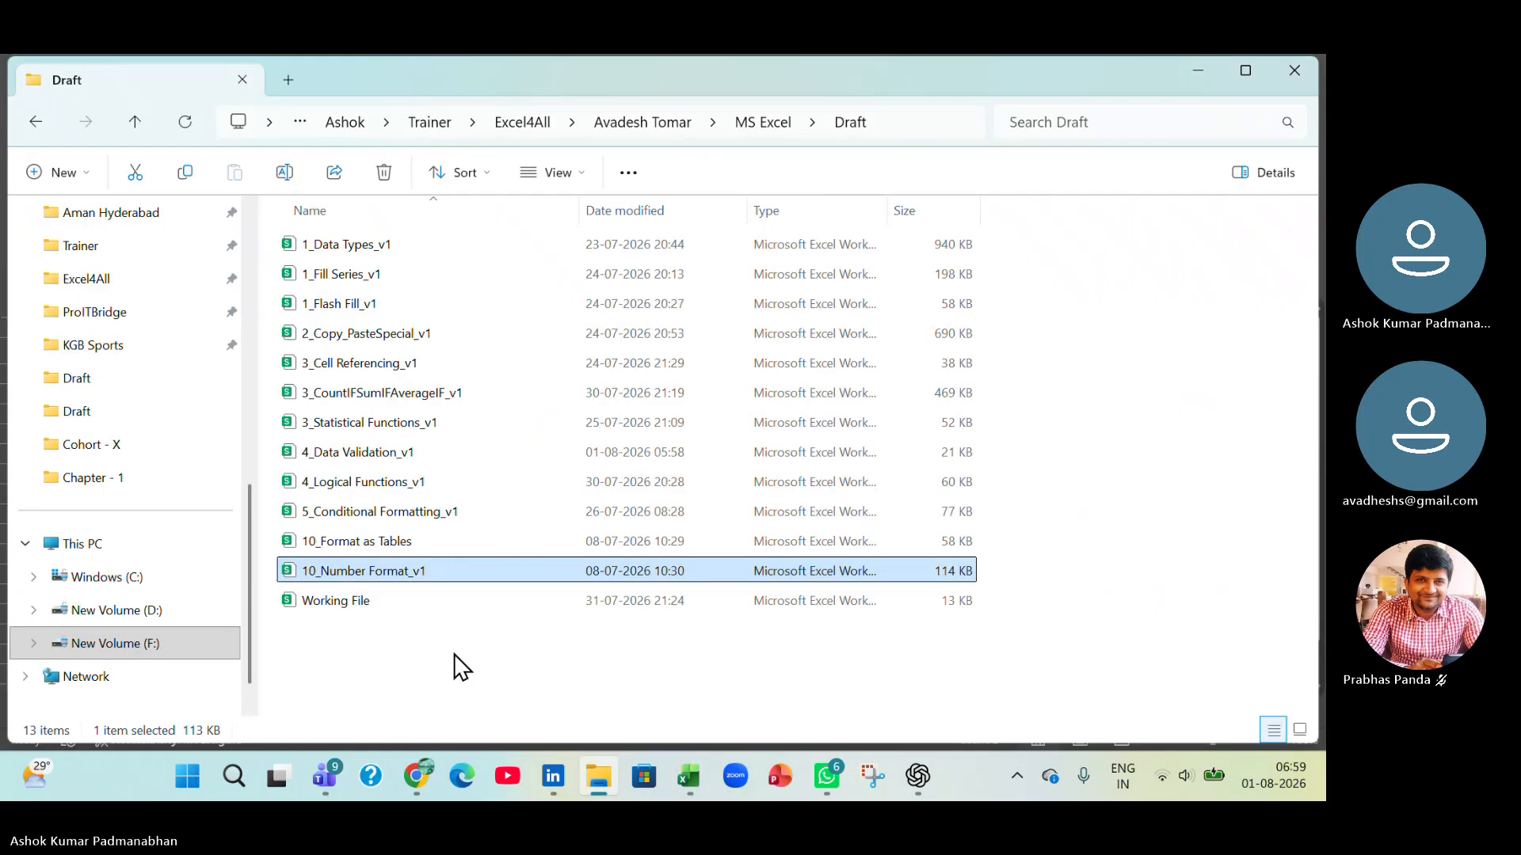
{"action": "left_click", "coordinate": [325, 628]}
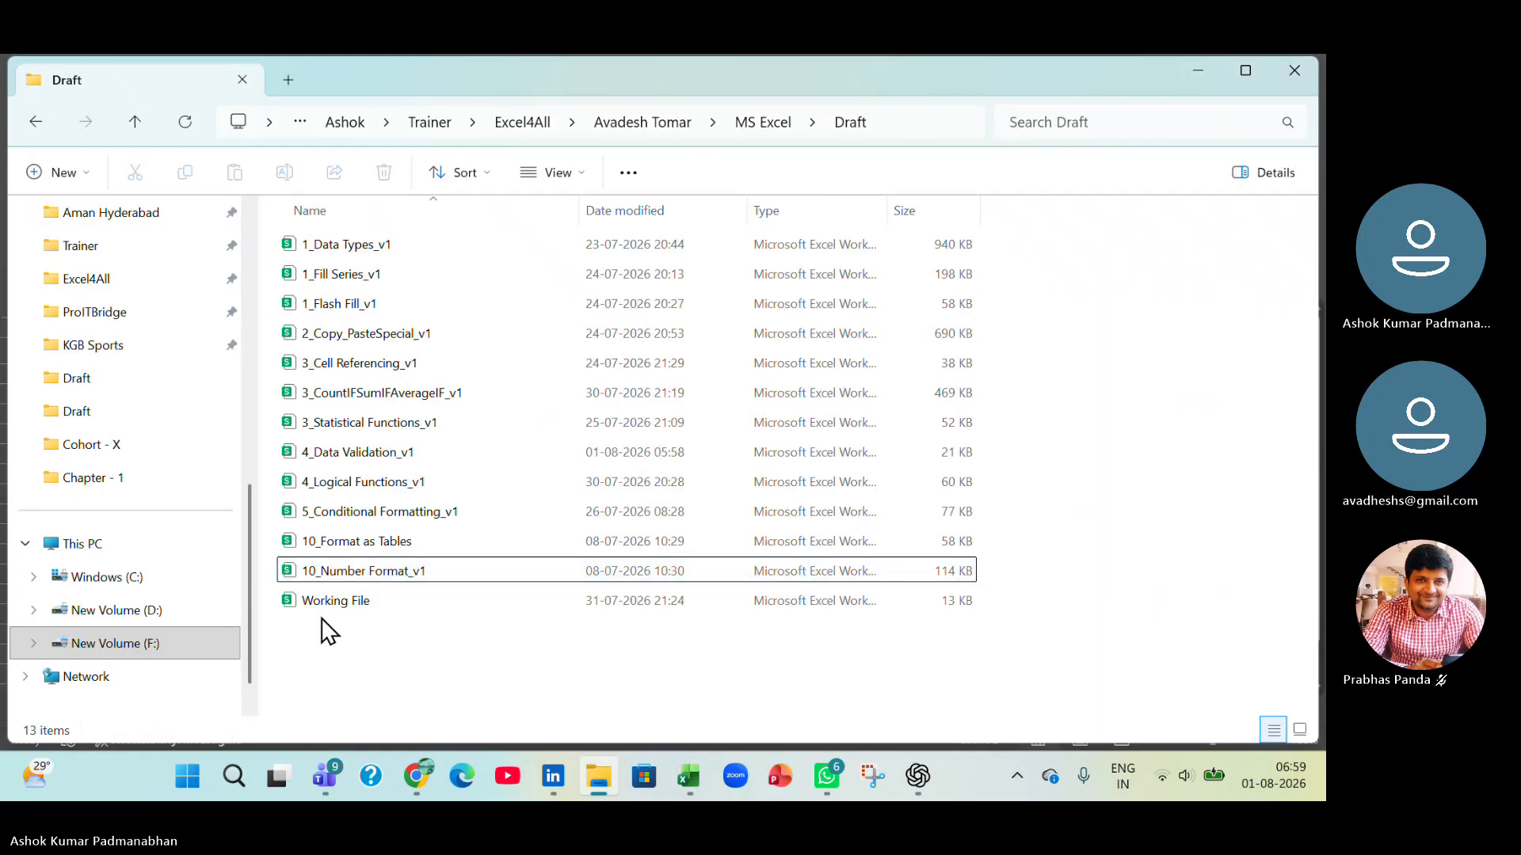
{"action": "left_click", "coordinate": [357, 545]}
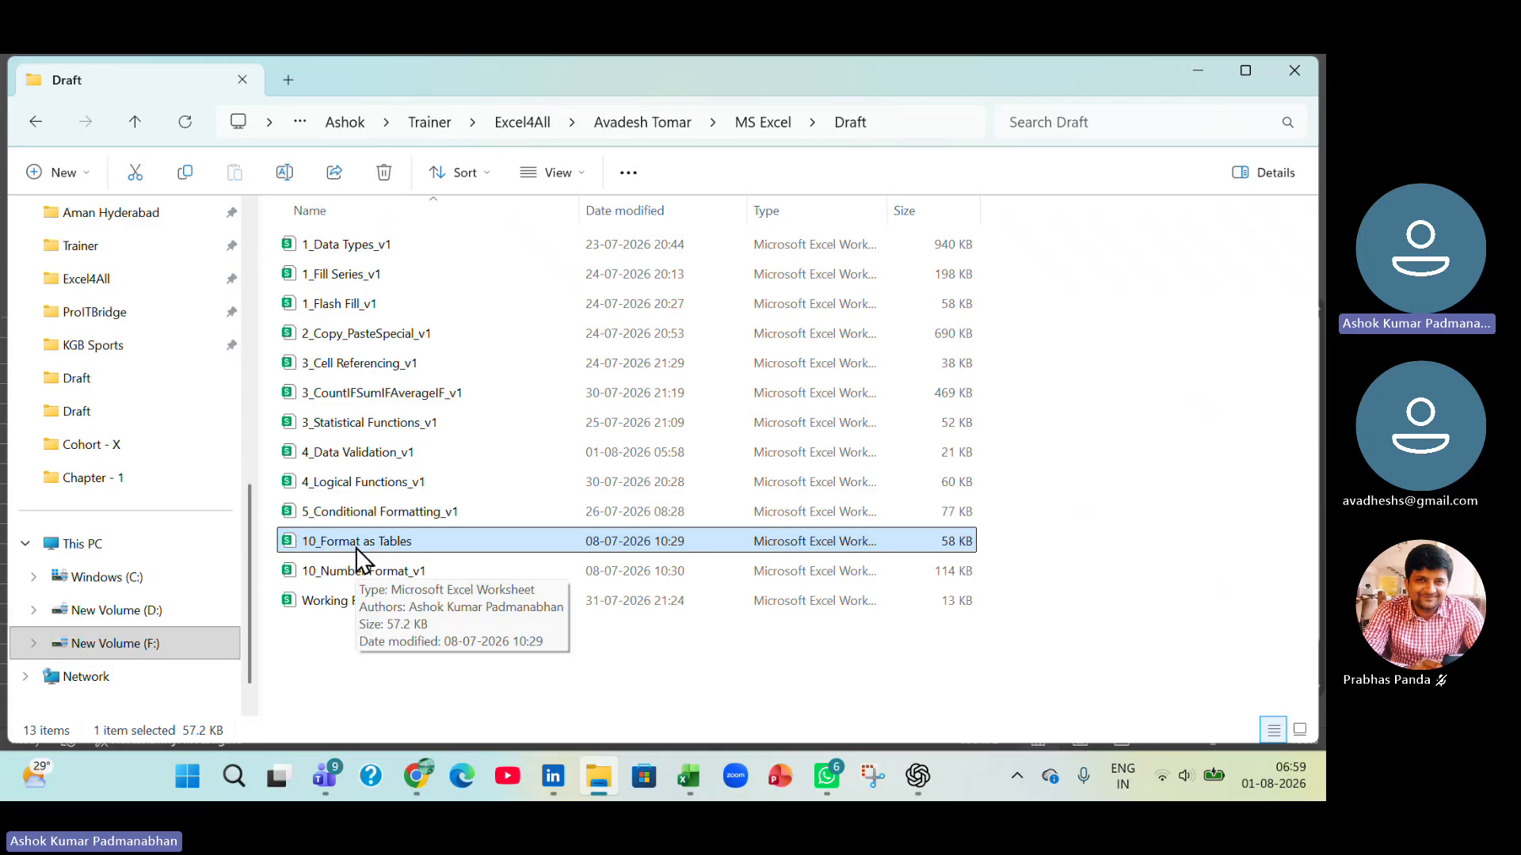
{"action": "double_click", "coordinate": [357, 545]}
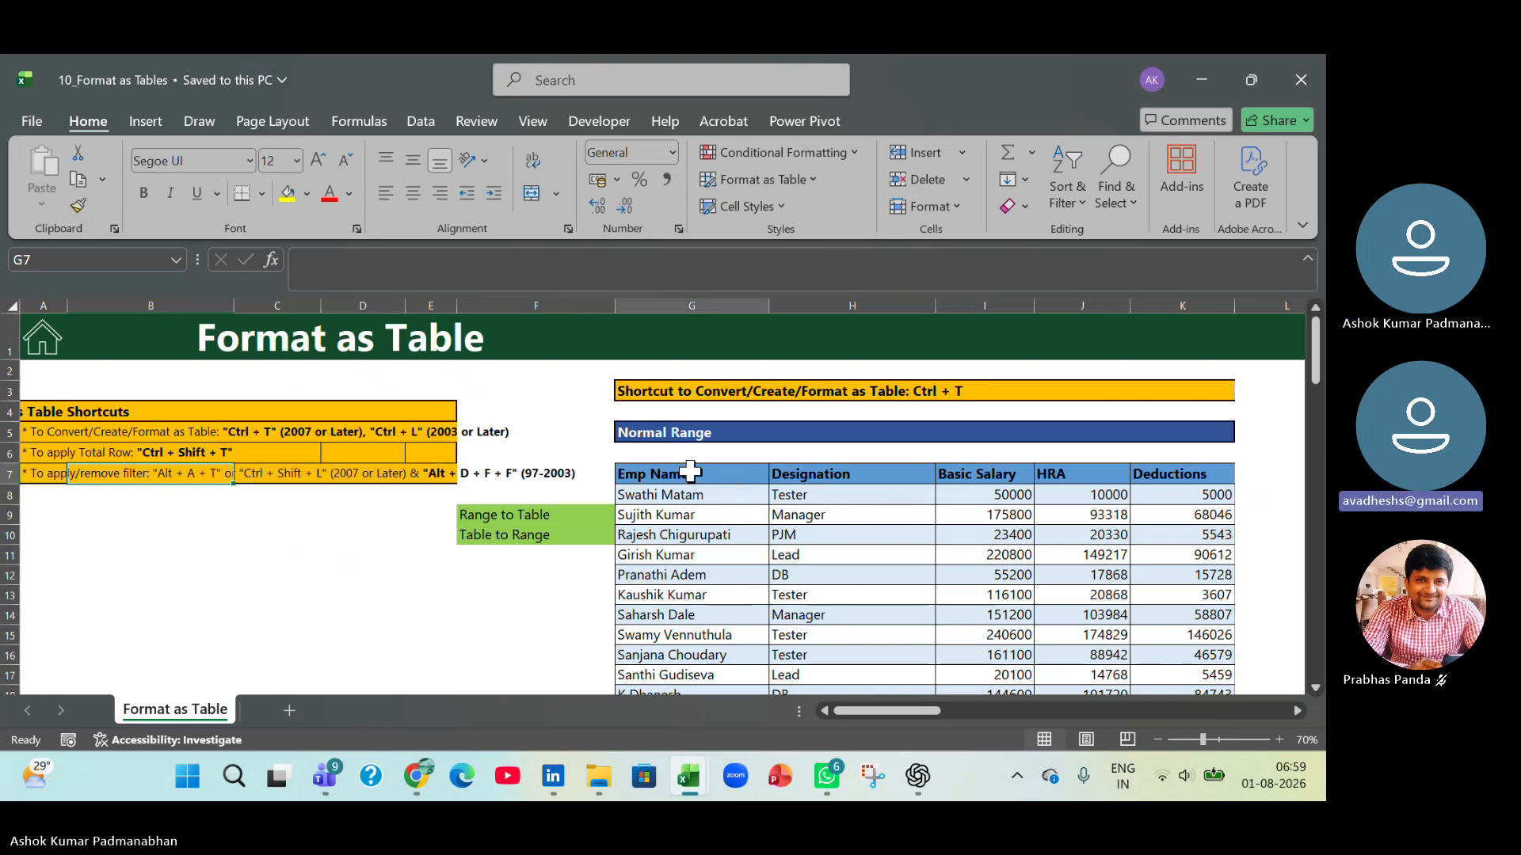
Delete the Total row below the employee salary data in the Normal Range on the Format as Table sheet.
{"action": "left_click_drag", "start_coordinate": [699, 474], "coordinate": [1189, 641]}
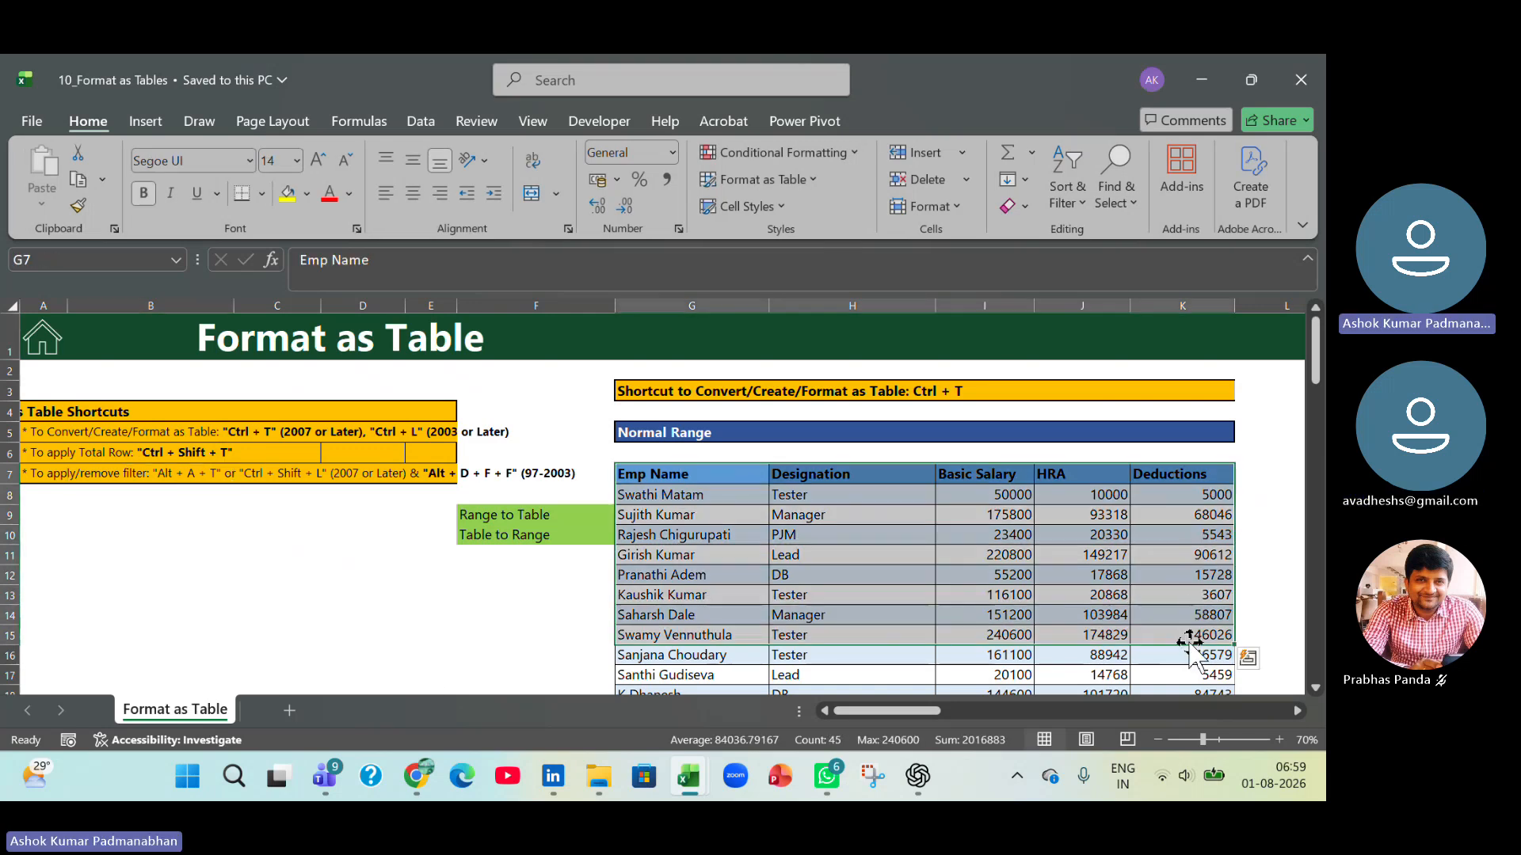
{"action": "double_click", "coordinate": [1190, 643], "text": "shift"}
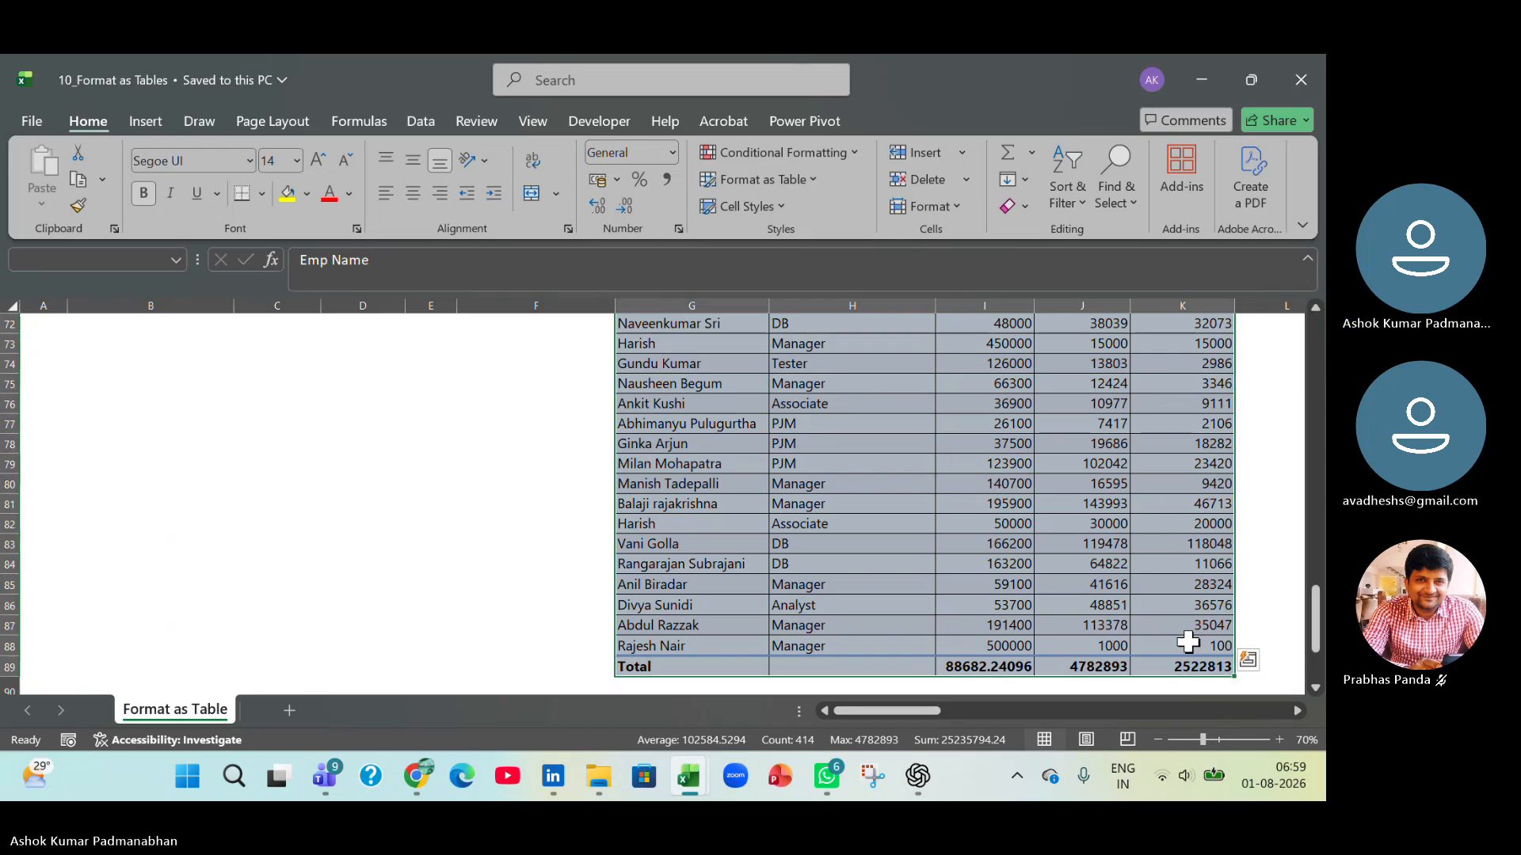
{"action": "key", "text": "Down"}
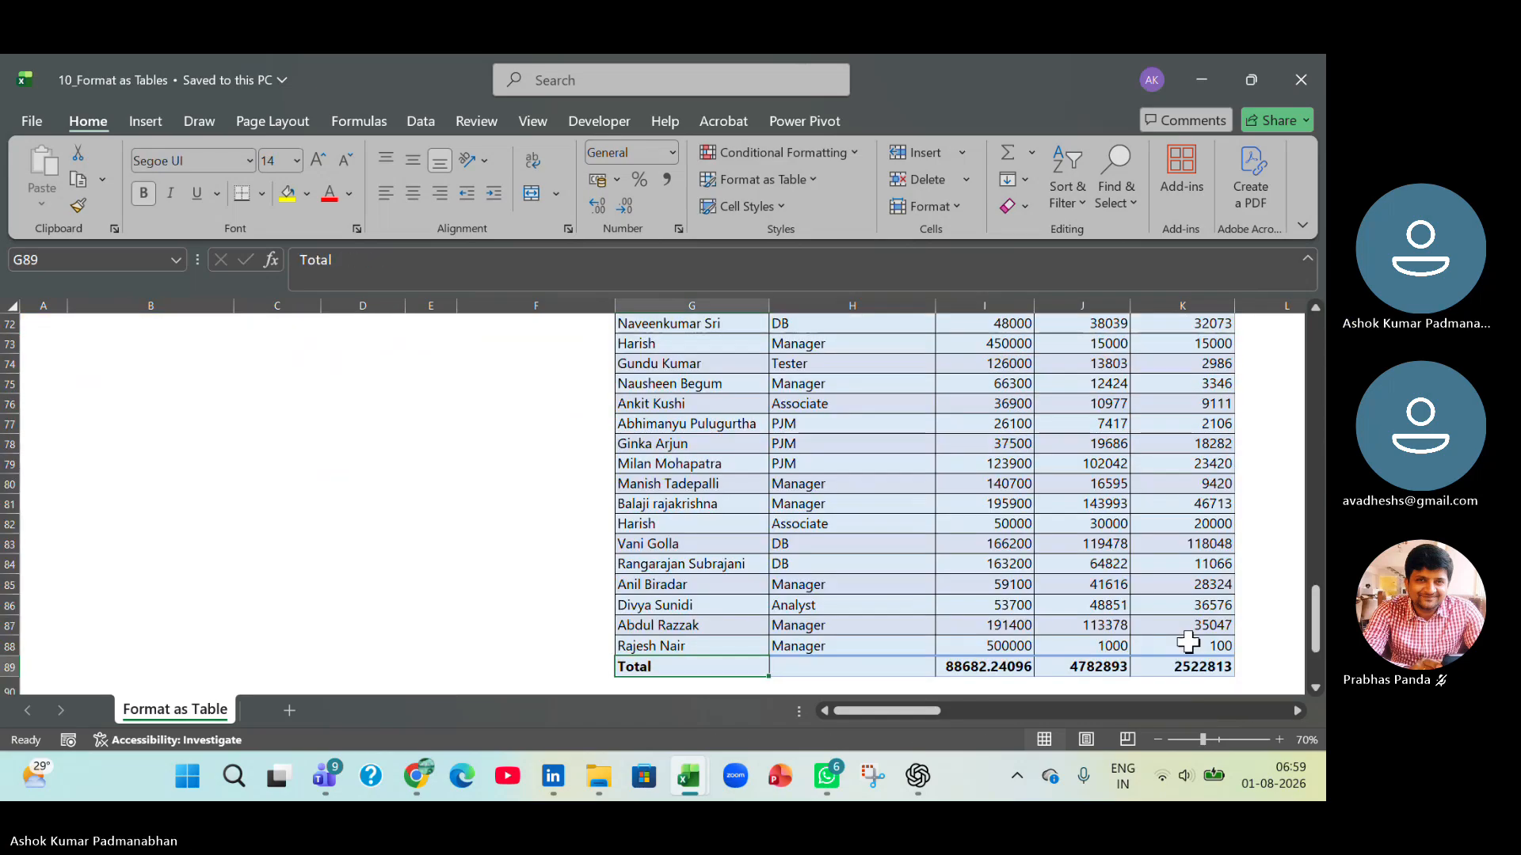
{"action": "key", "text": "shift+space"}
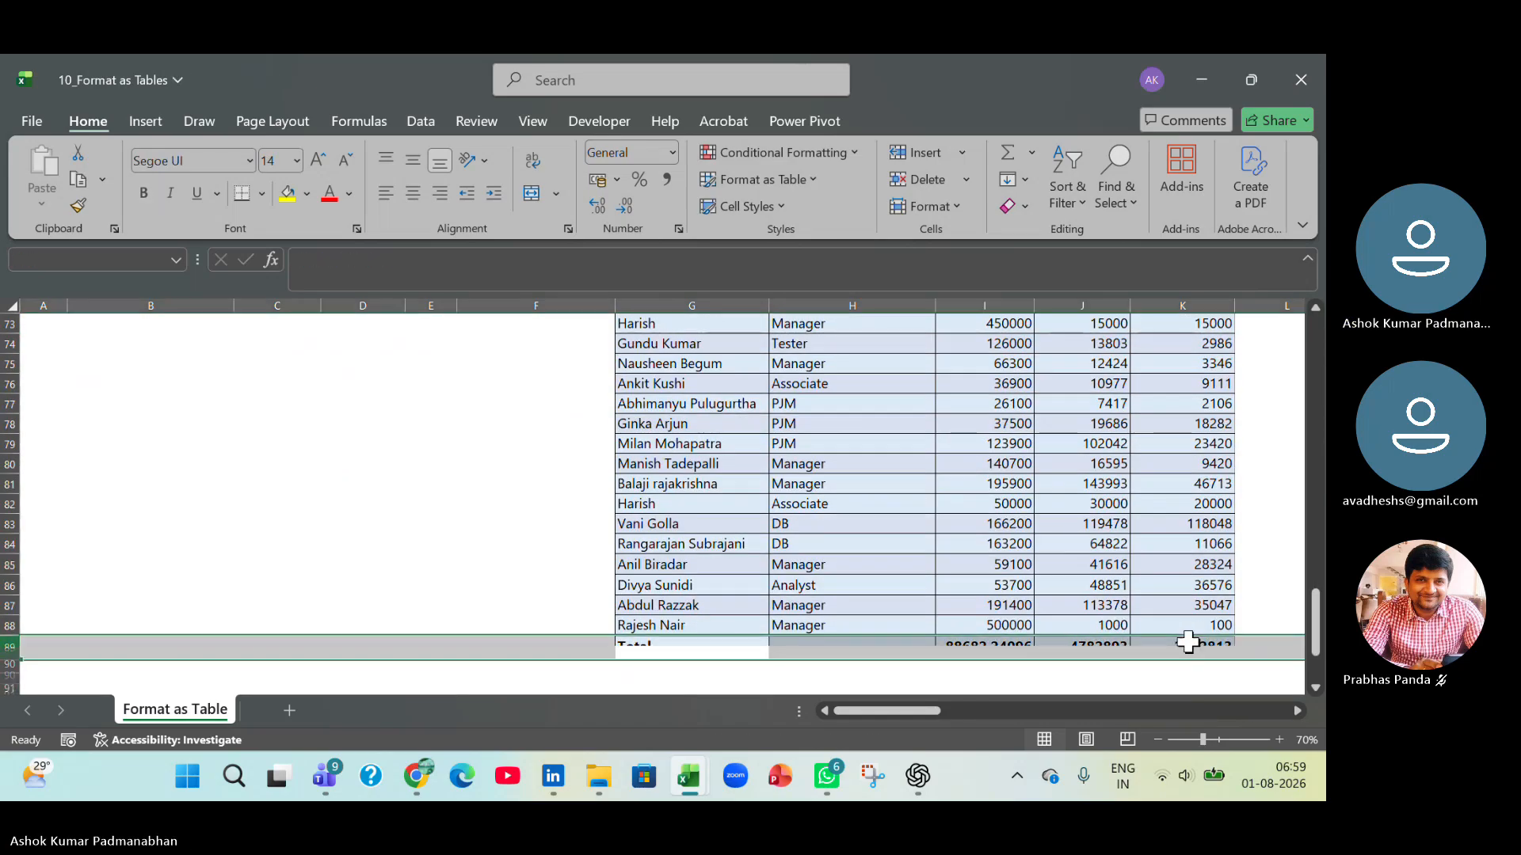
{"action": "key", "text": "ctrl+shift+t"}
{"action": "key", "text": "ctrl+Up"}
{"action": "key", "text": "ctrl+Up"}
{"action": "key", "text": "ctrl+Up"}
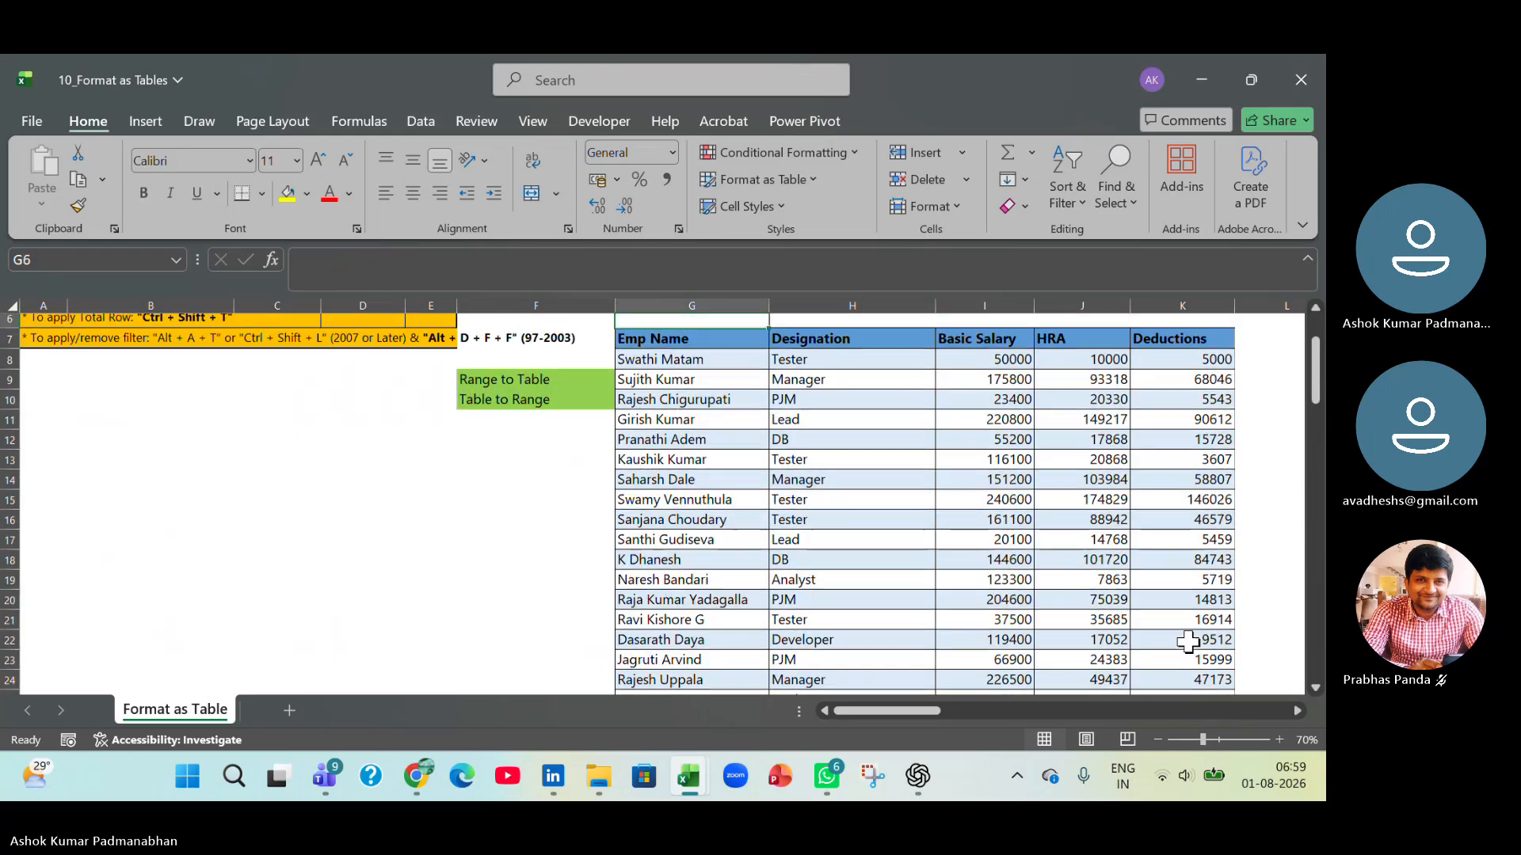
Copy the employee data G7:K88, from the Emp Name header through the Deductions column.
{"action": "key", "text": "ctrl+Down"}
{"action": "key", "text": "ctrl+Down"}
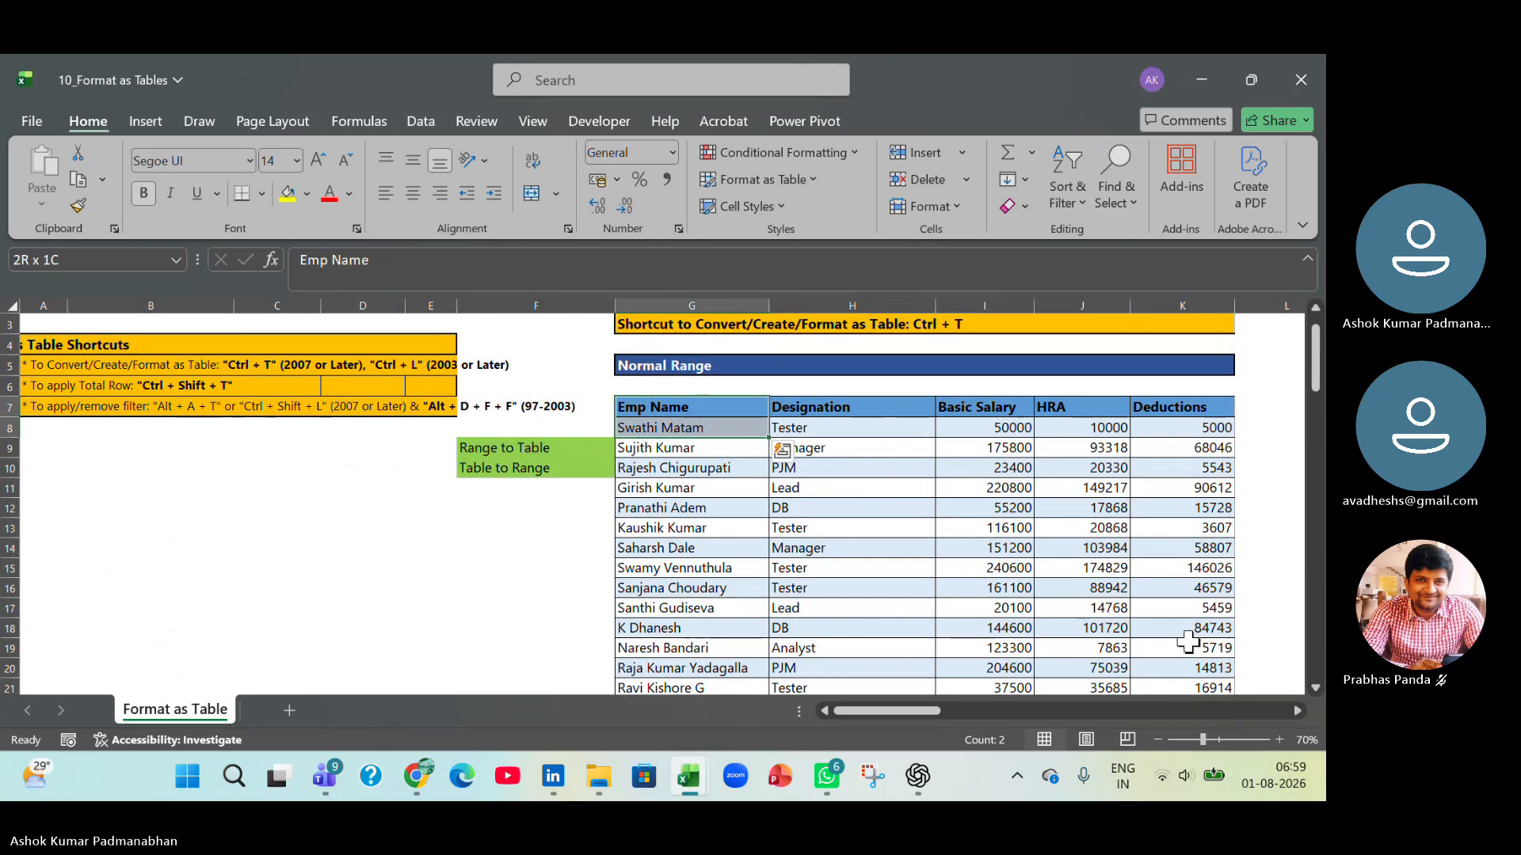
{"action": "key", "text": "ctrl+shift+Down"}
{"action": "key", "text": "shift+Right"}
{"action": "key", "text": "shift+Right"}
{"action": "key", "text": "shift+Right"}
{"action": "key", "text": "shift+Right"}
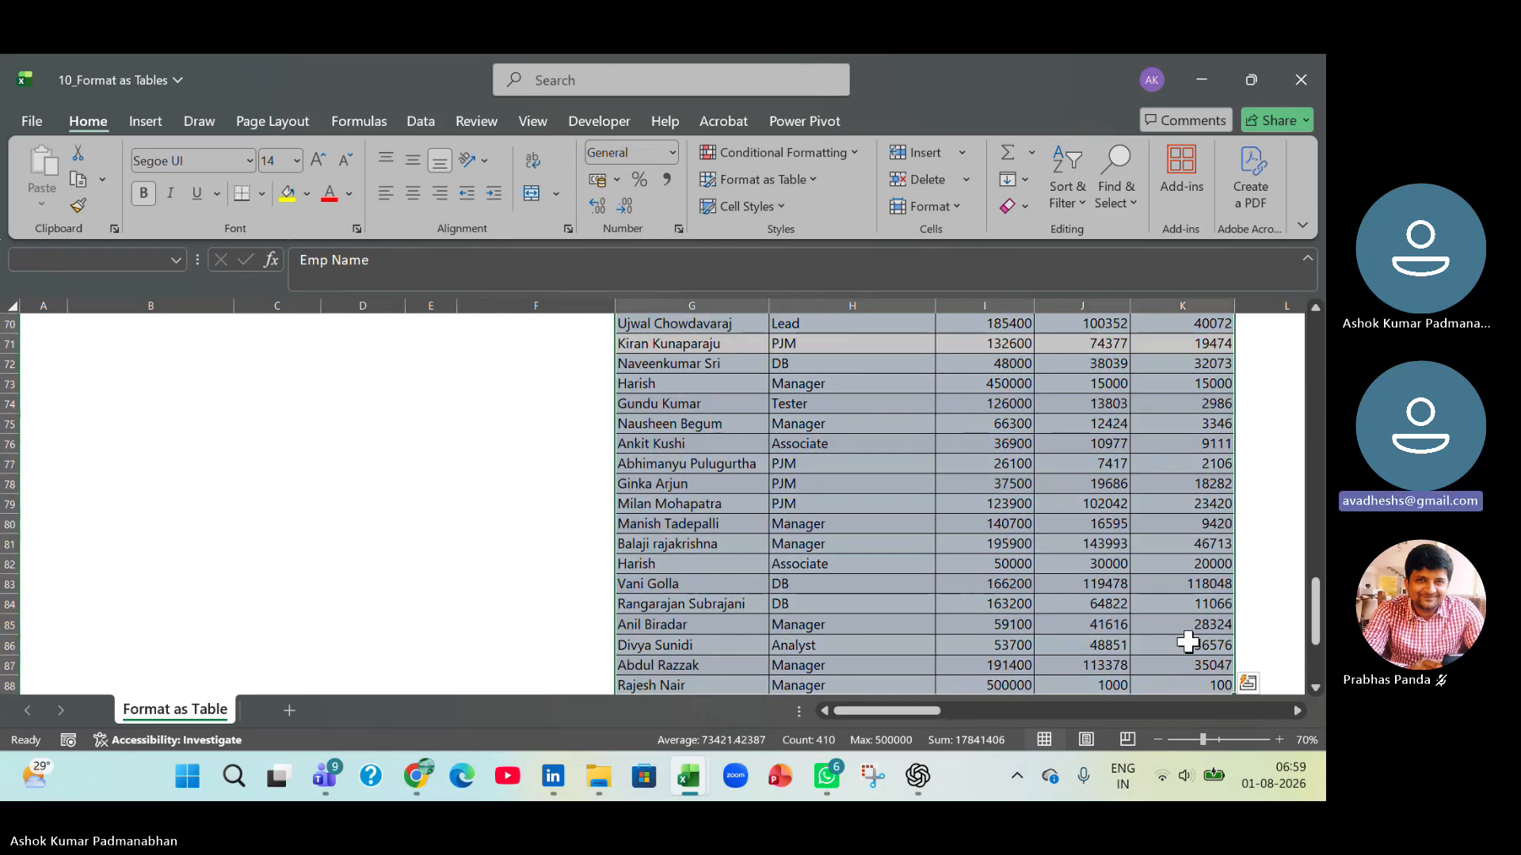
{"action": "key", "text": "ctrl+c"}
{"action": "scroll", "coordinate": [1157, 657], "scroll_direction": "up", "scroll_amount": 20}
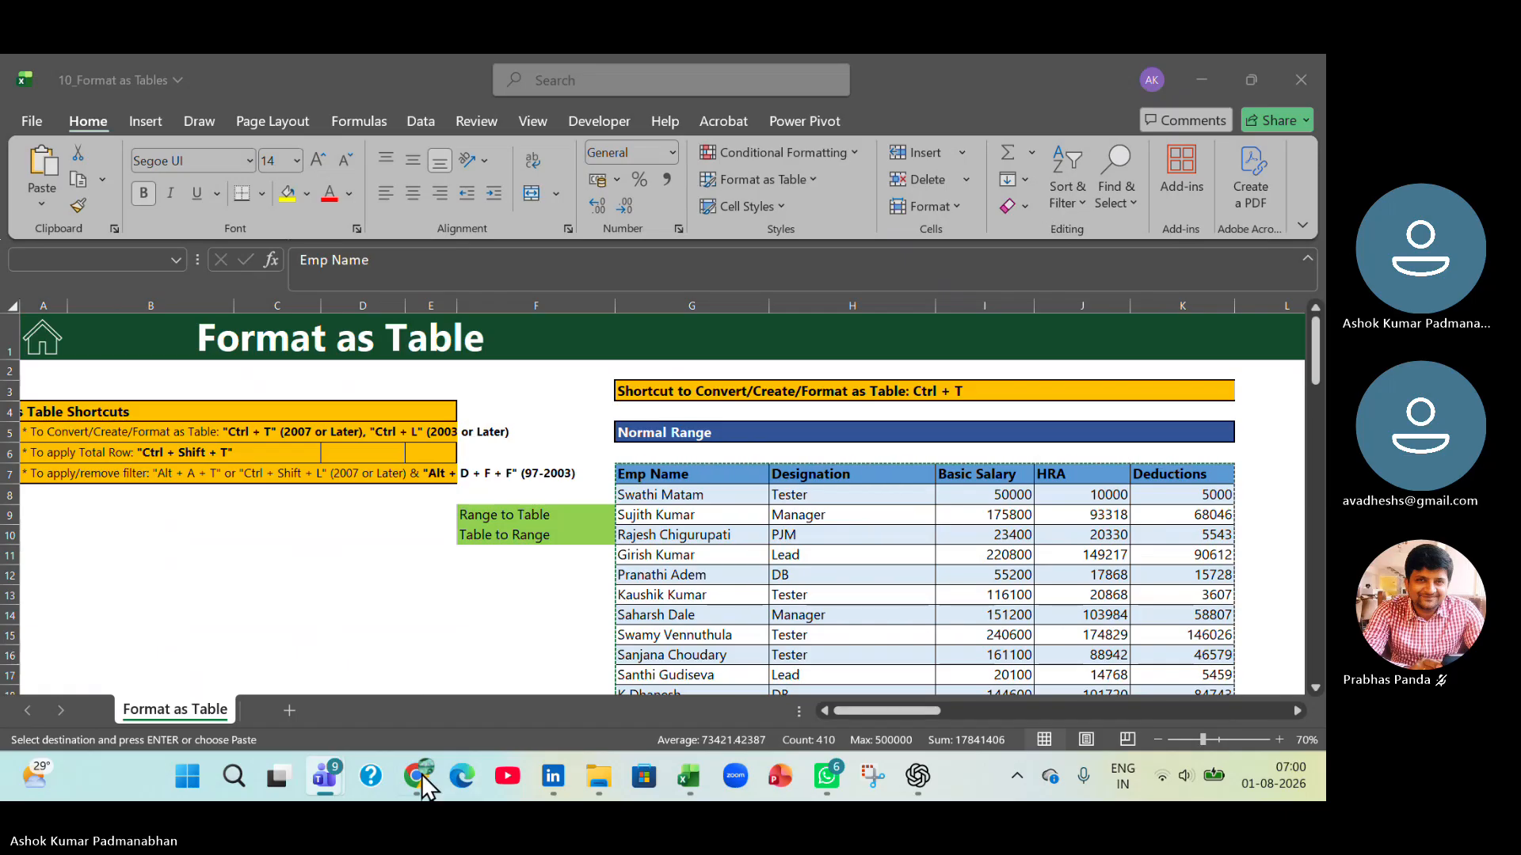
Add a new worksheet and paste the copied employee data as values only, starting at B2.
{"action": "left_click", "coordinate": [204, 441]}
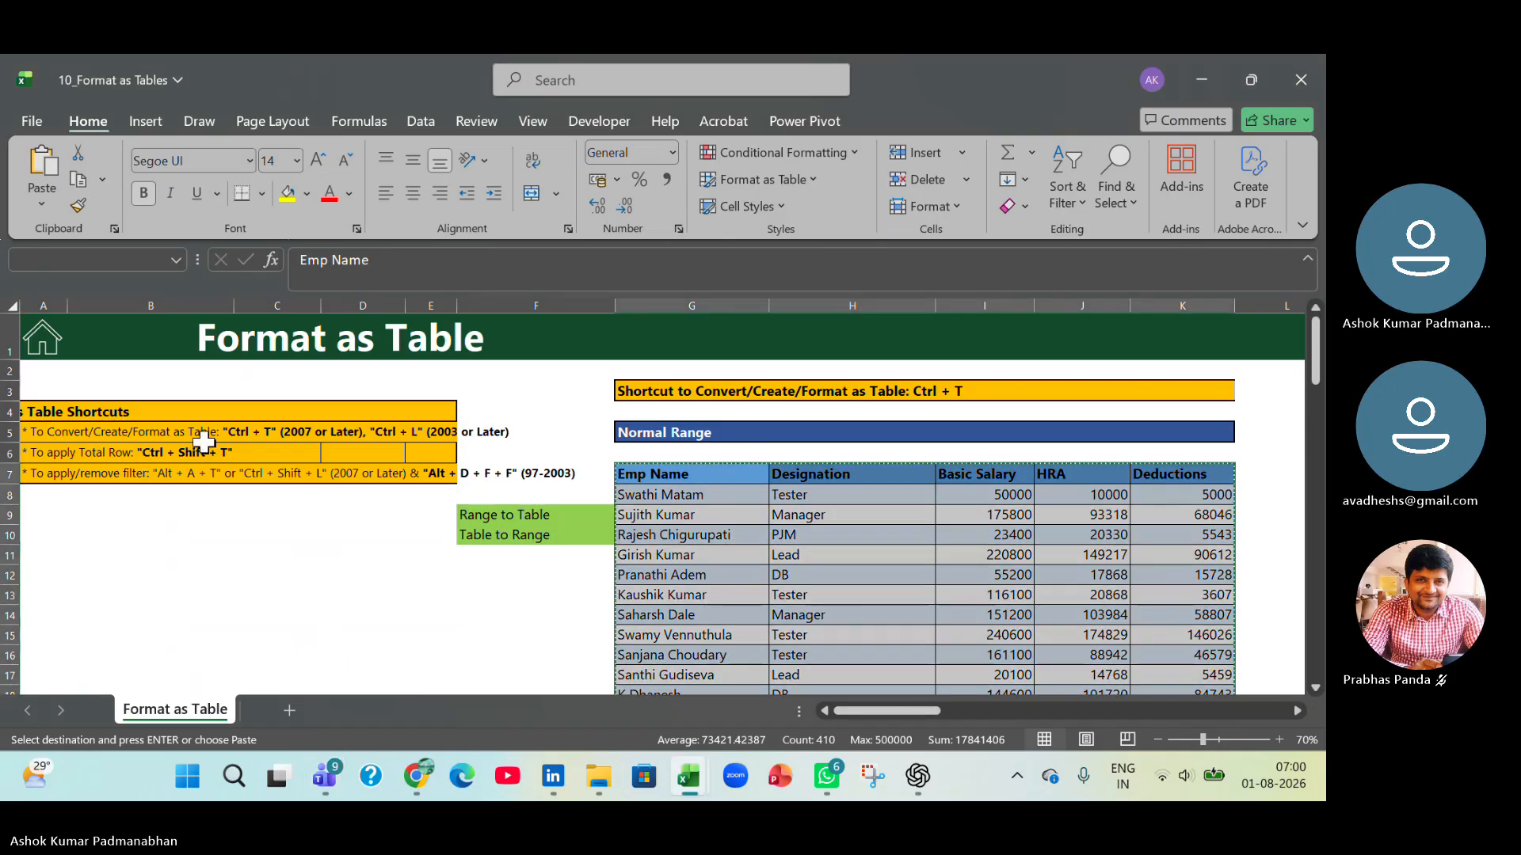
{"action": "left_click", "coordinate": [287, 708]}
{"action": "left_click", "coordinate": [159, 355]}
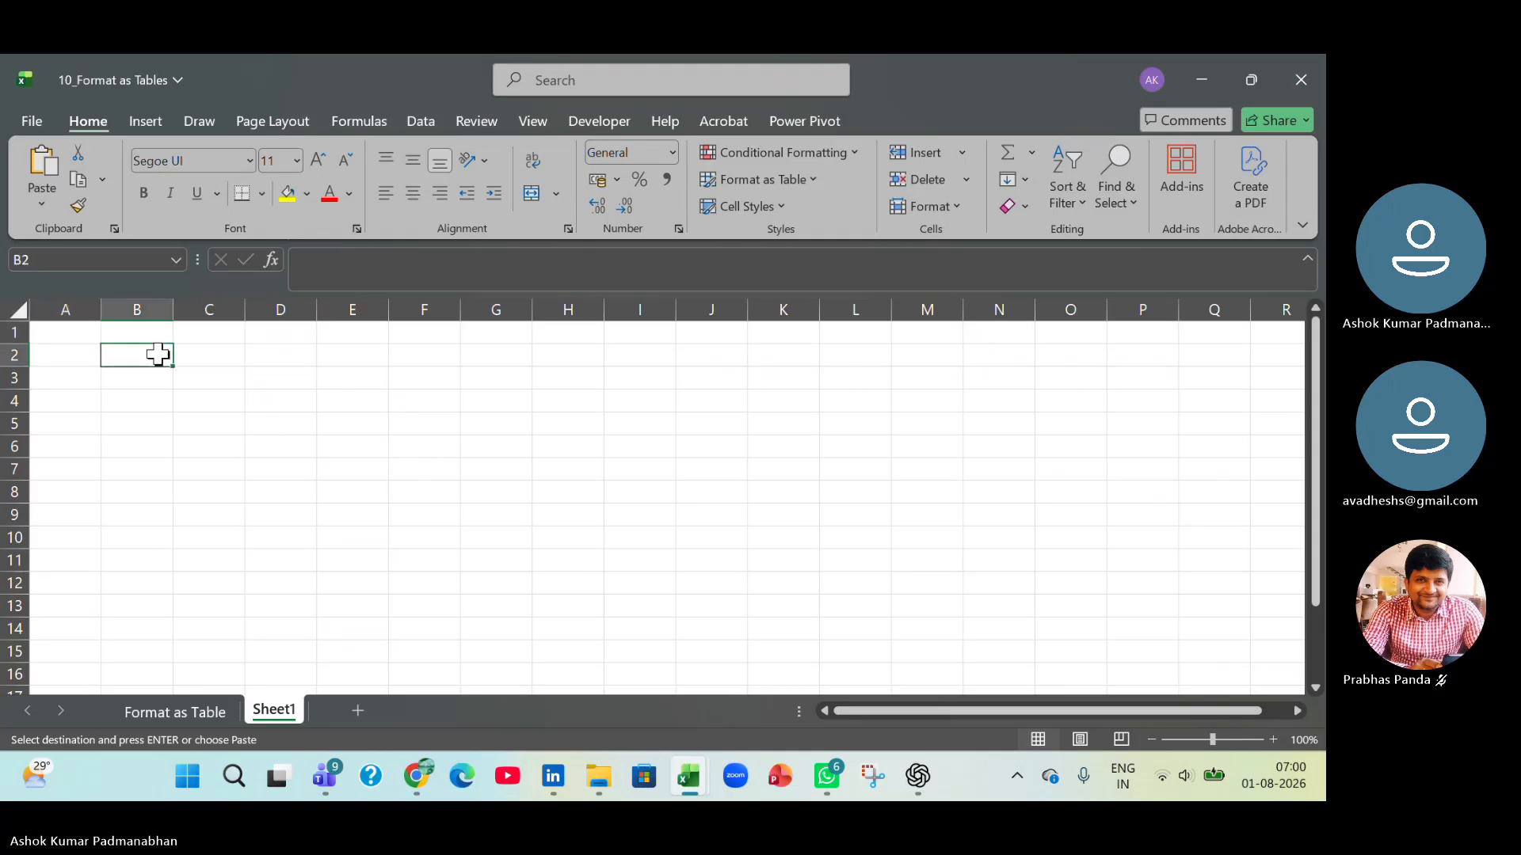
{"action": "key", "text": "ctrl+alt+v"}
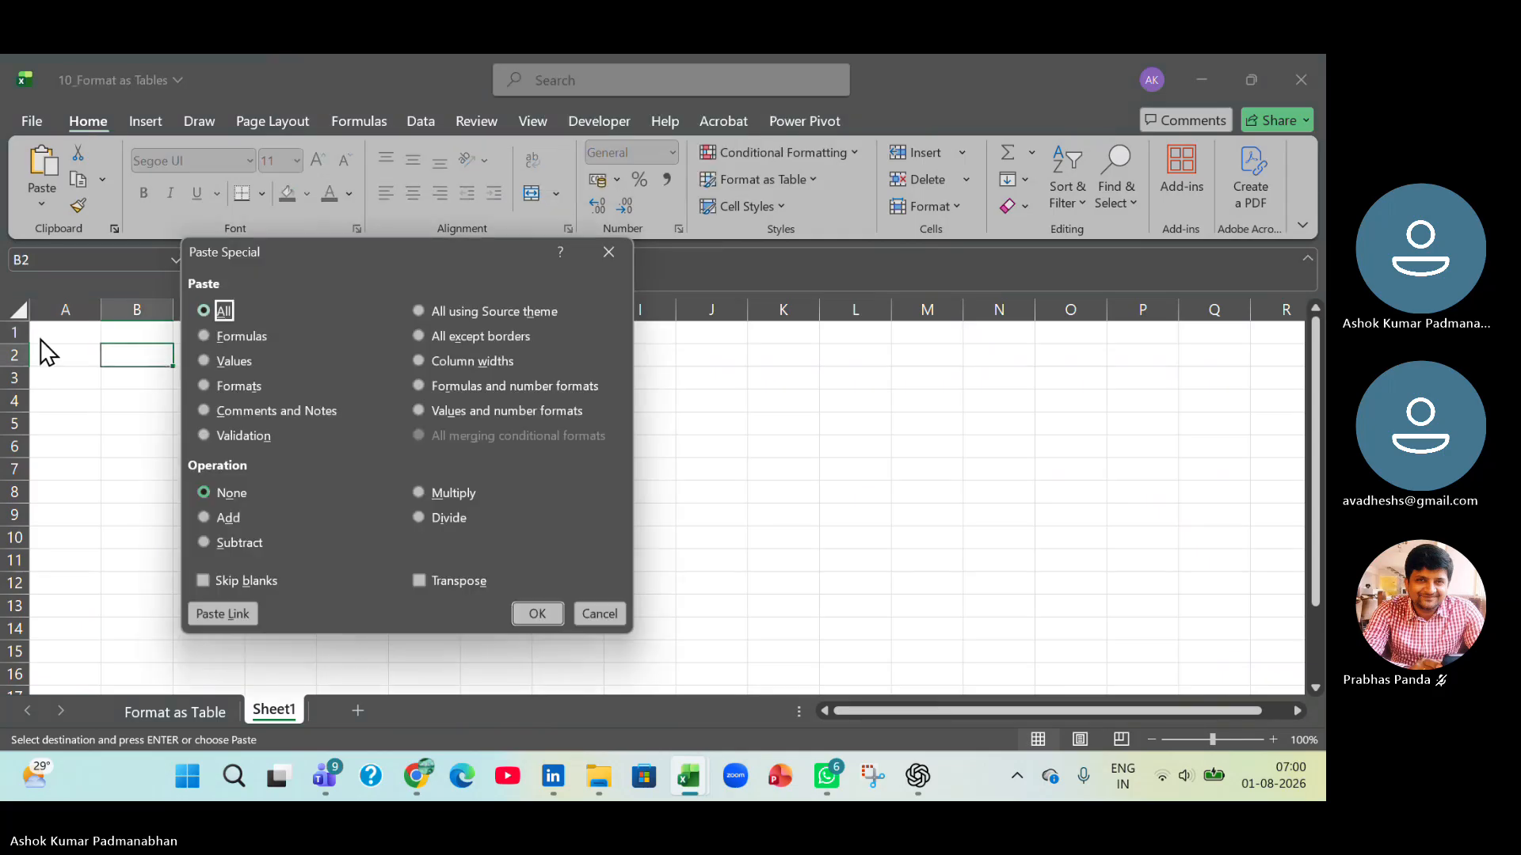
{"action": "left_click", "coordinate": [223, 363]}
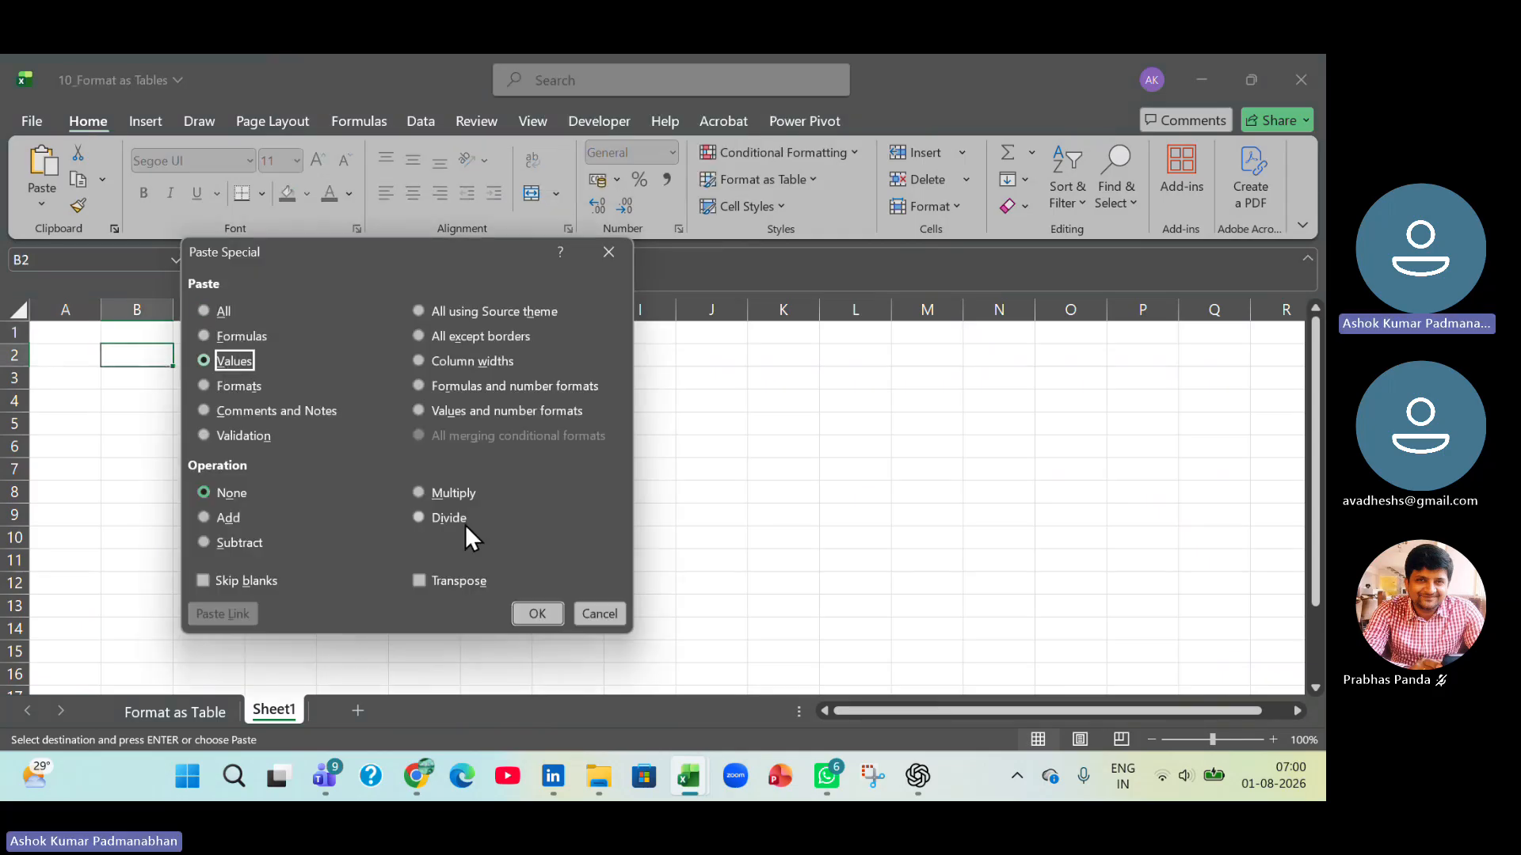
{"action": "left_click", "coordinate": [538, 615]}
Autofit the widths of columns B through F to the pasted employee data.
{"action": "double_click", "coordinate": [172, 307]}
{"action": "left_click_drag", "start_coordinate": [172, 305], "coordinate": [475, 305]}
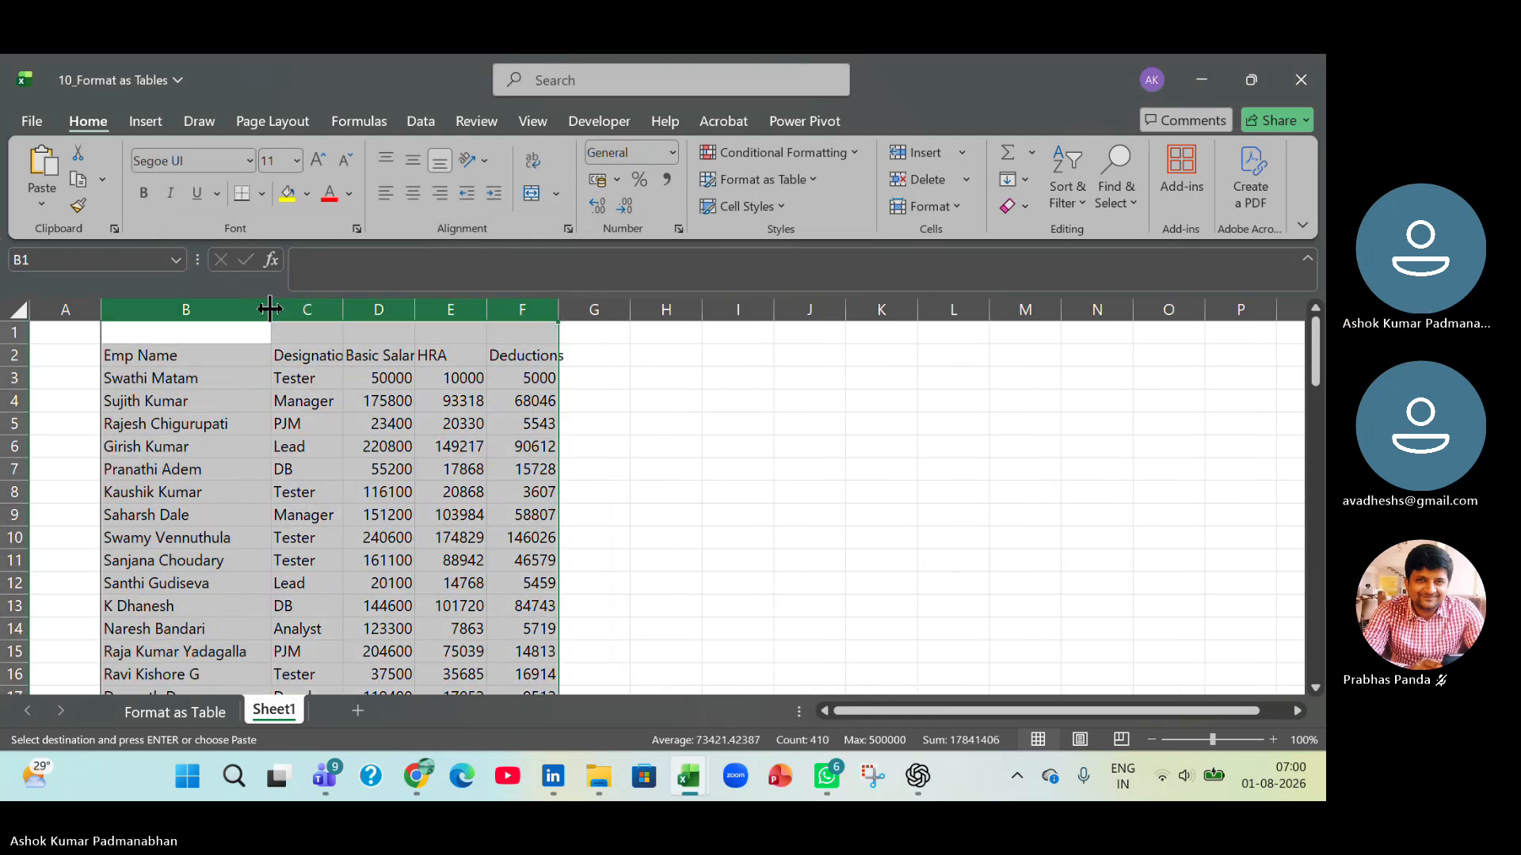
{"action": "double_click", "coordinate": [270, 309]}
{"action": "left_click", "coordinate": [400, 428]}
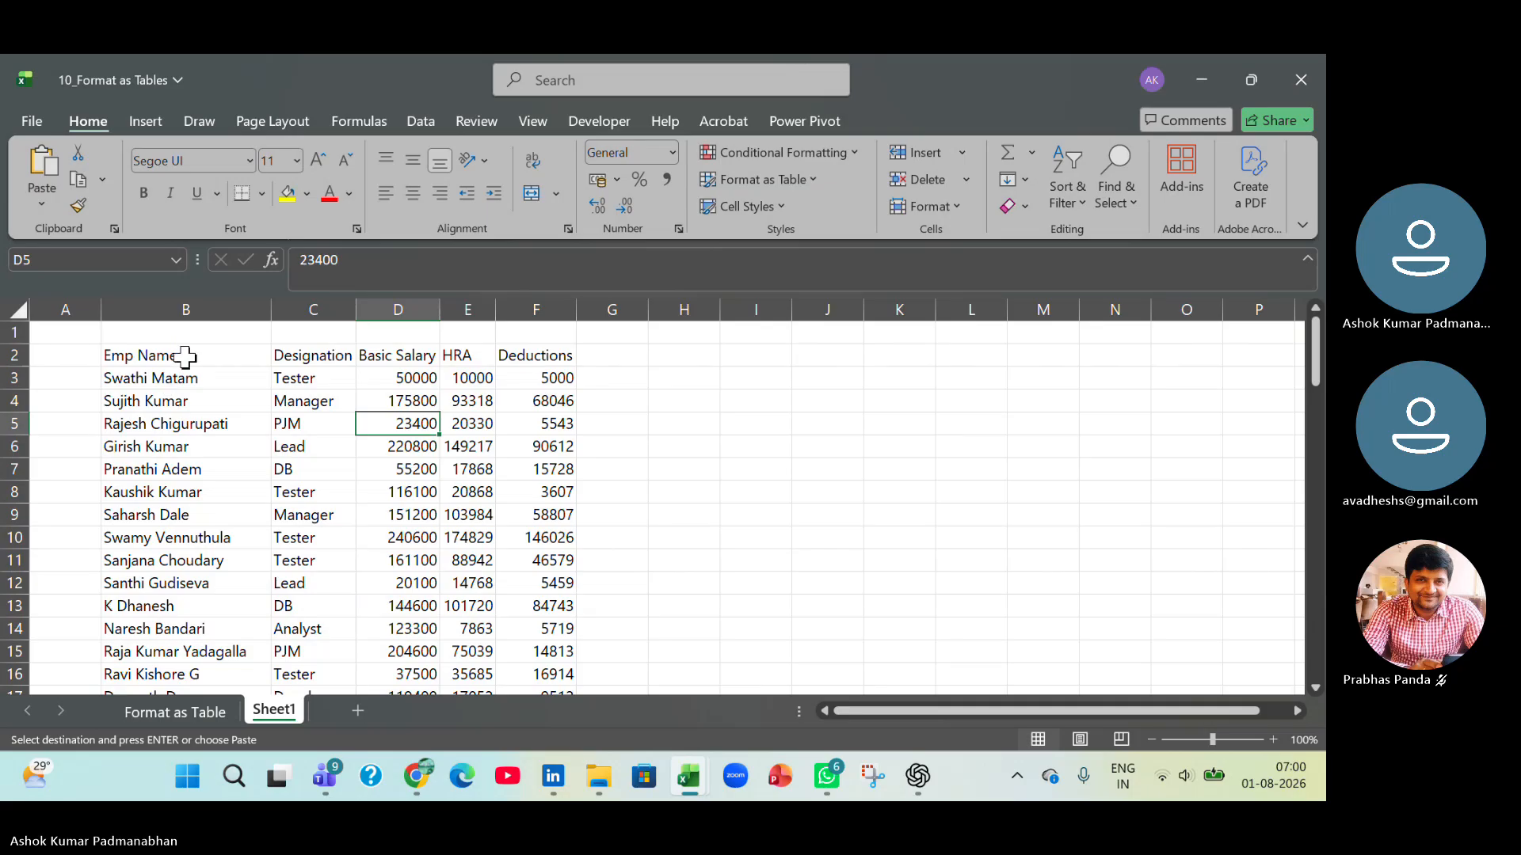
Make the header cells B2:F2 bold and narrow the empty column A.
{"action": "left_click_drag", "start_coordinate": [187, 351], "coordinate": [557, 360]}
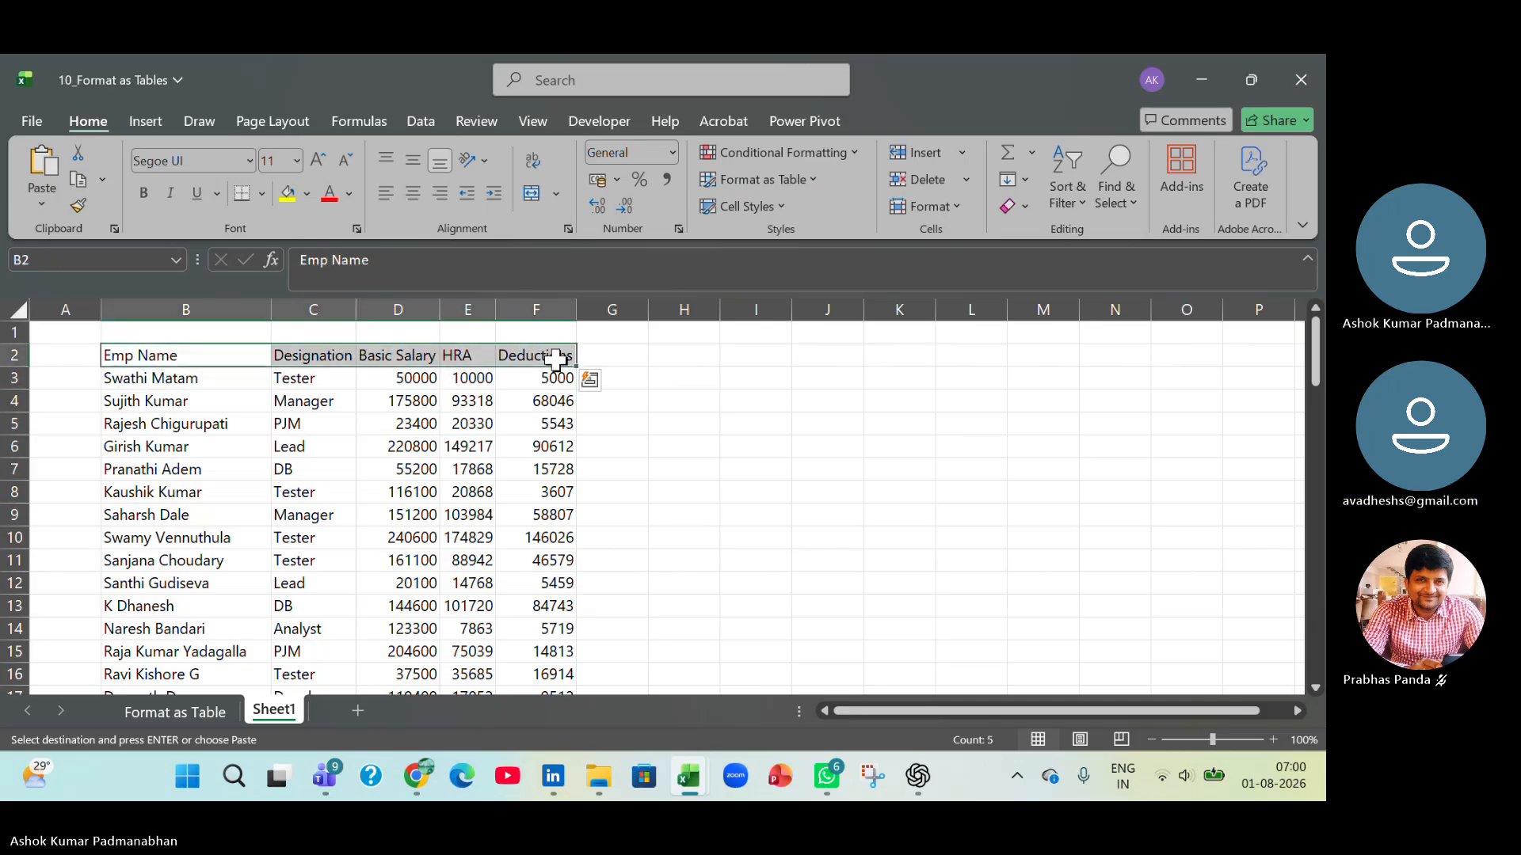
{"action": "key", "text": "ctrl+b"}
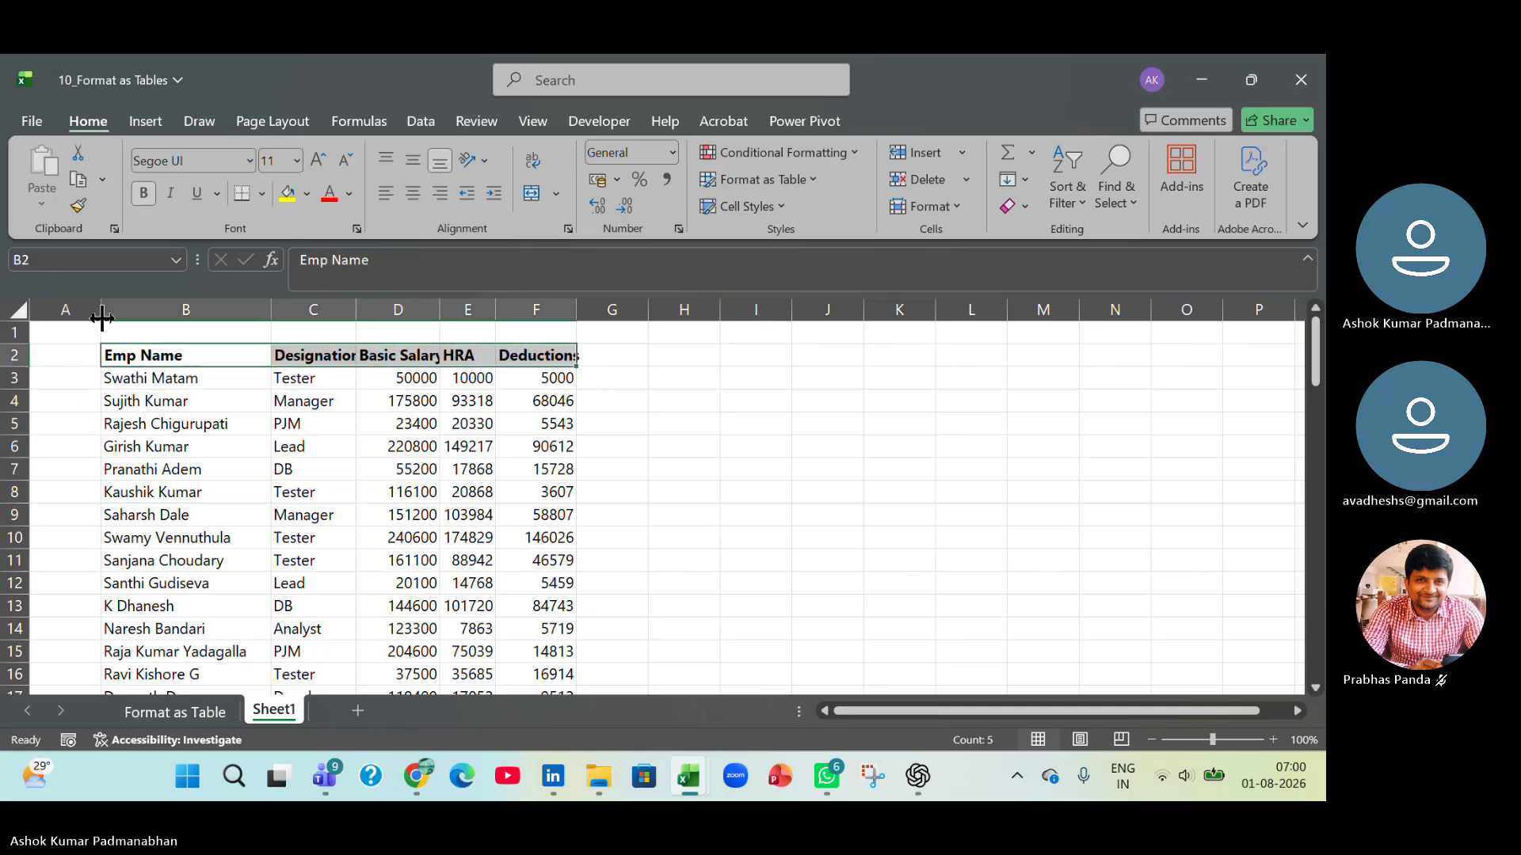
{"action": "left_click_drag", "start_coordinate": [101, 309], "coordinate": [45, 310]}
{"action": "left_click", "coordinate": [14, 376]}
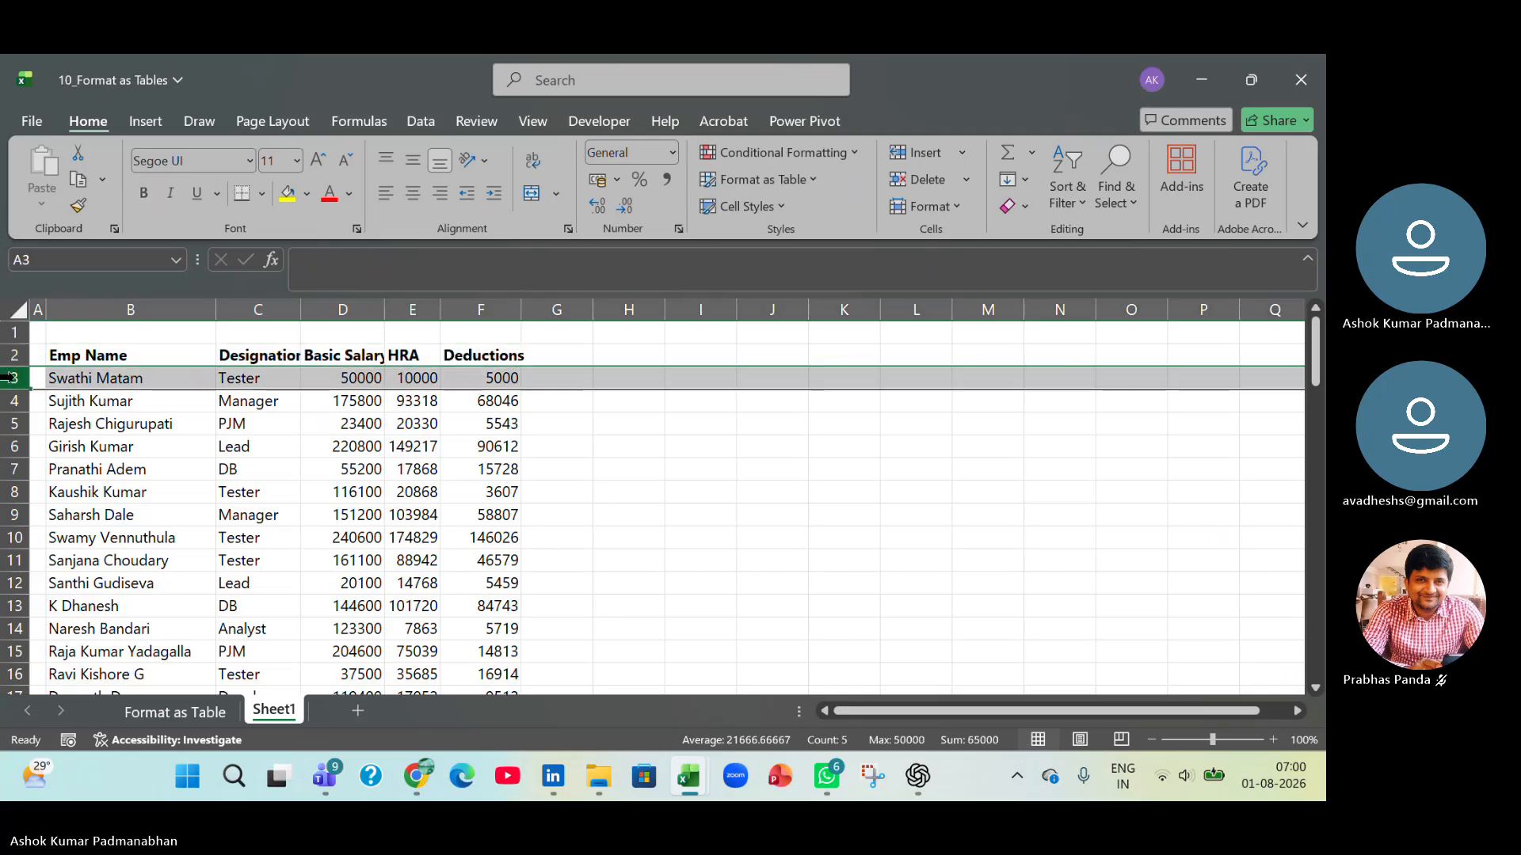
{"action": "left_click", "coordinate": [142, 378]}
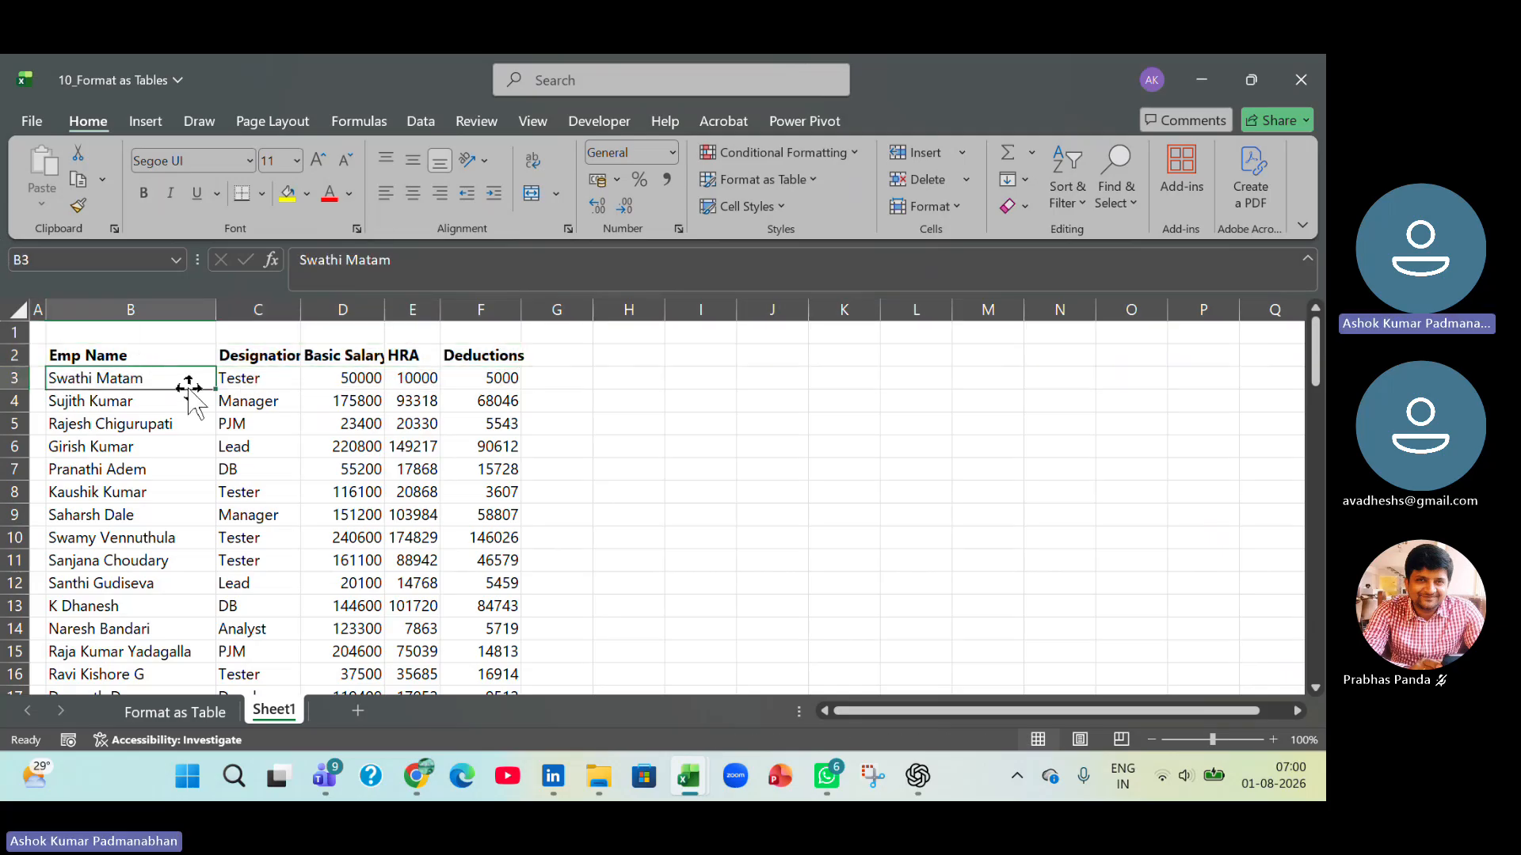
Autofit columns B through F again so that the bold headers fit.
{"action": "double_click", "coordinate": [386, 309]}
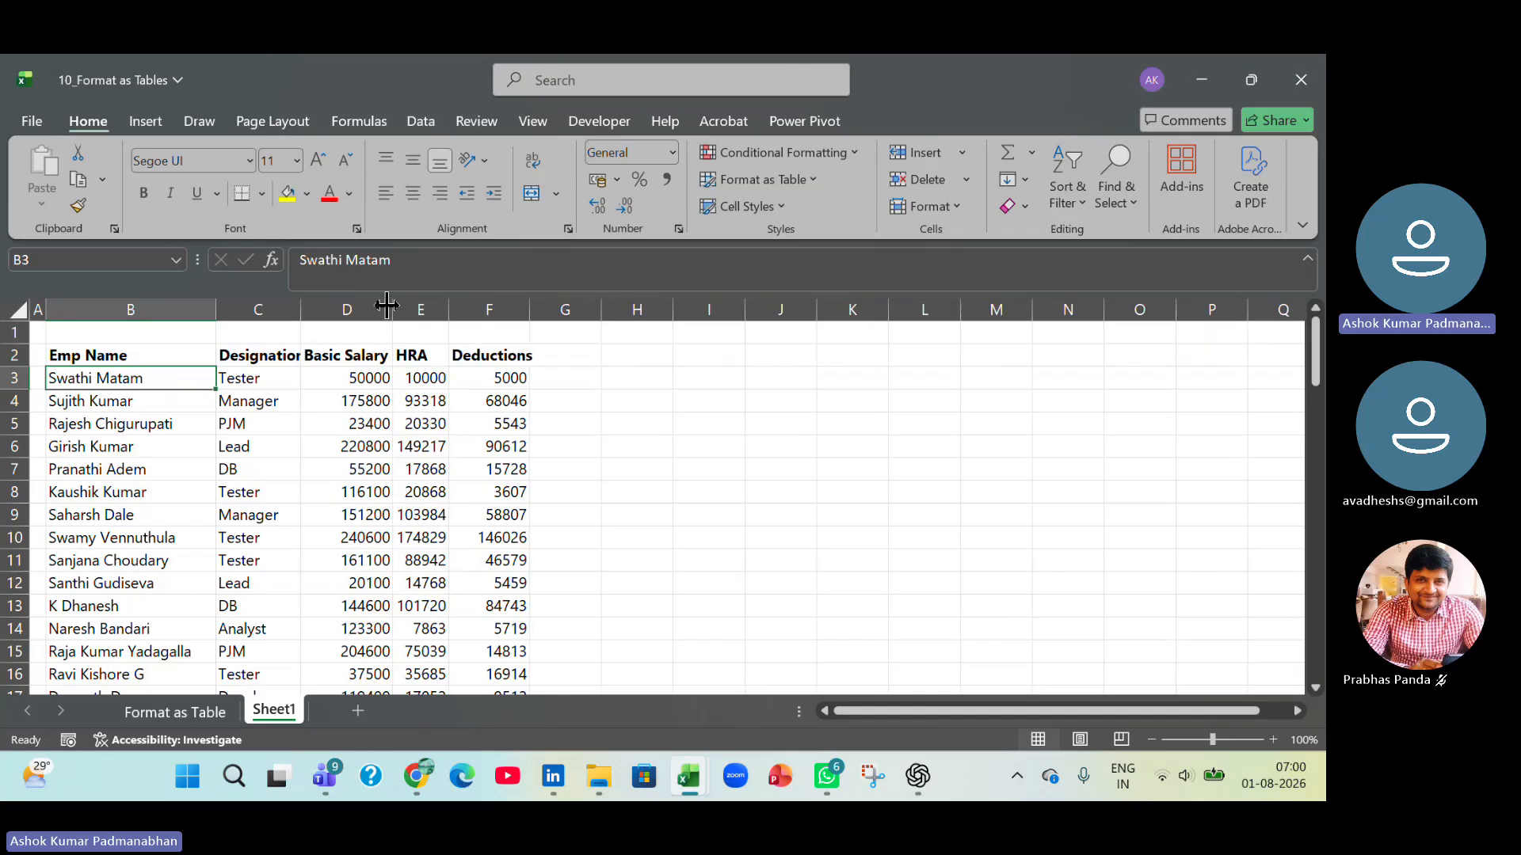
{"action": "double_click", "coordinate": [532, 309]}
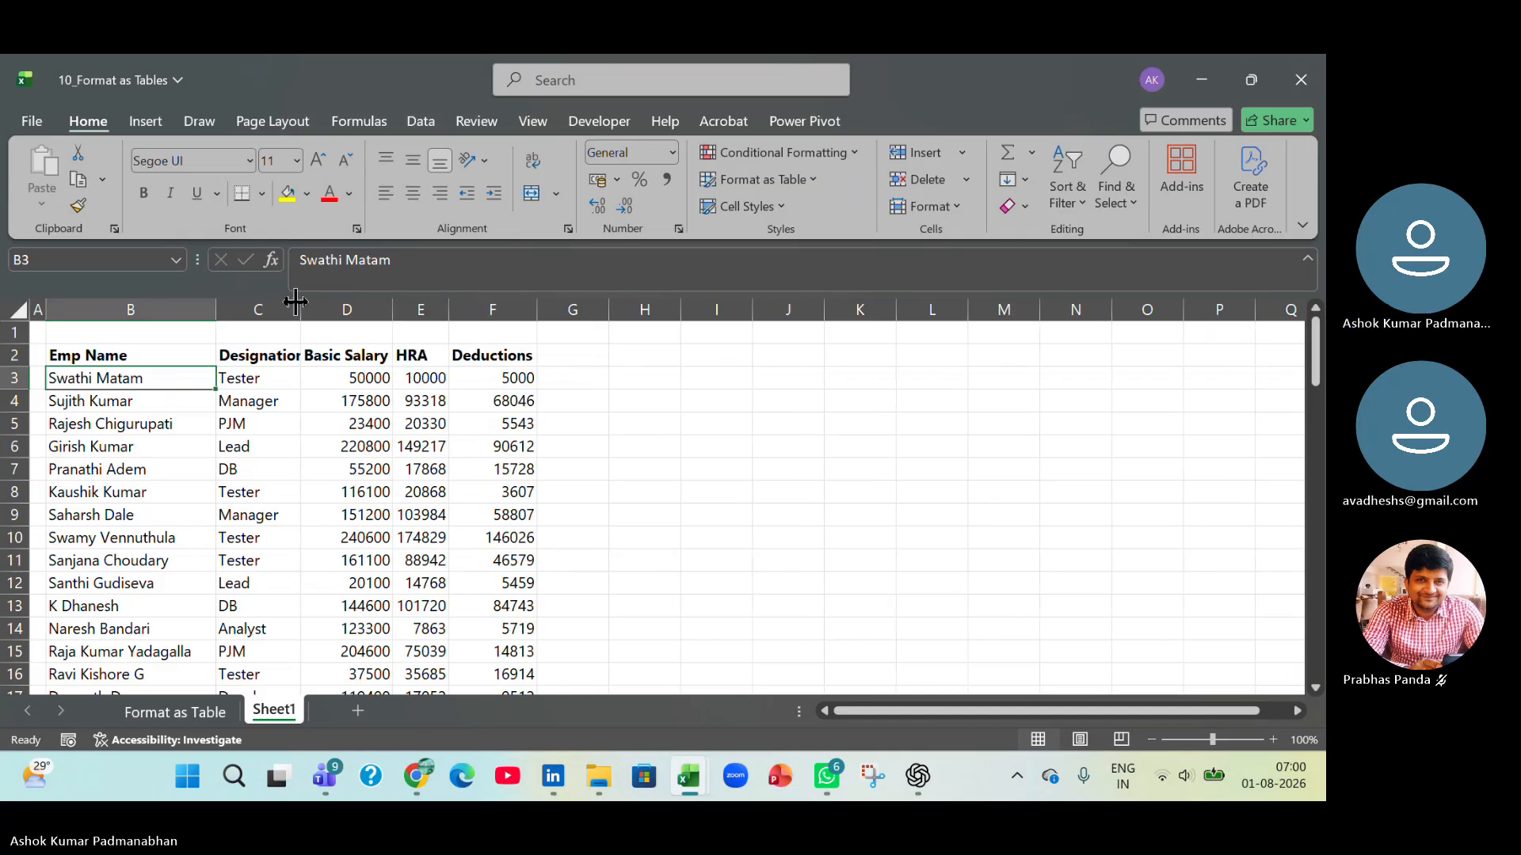
{"action": "left_click_drag", "start_coordinate": [158, 307], "coordinate": [501, 309]}
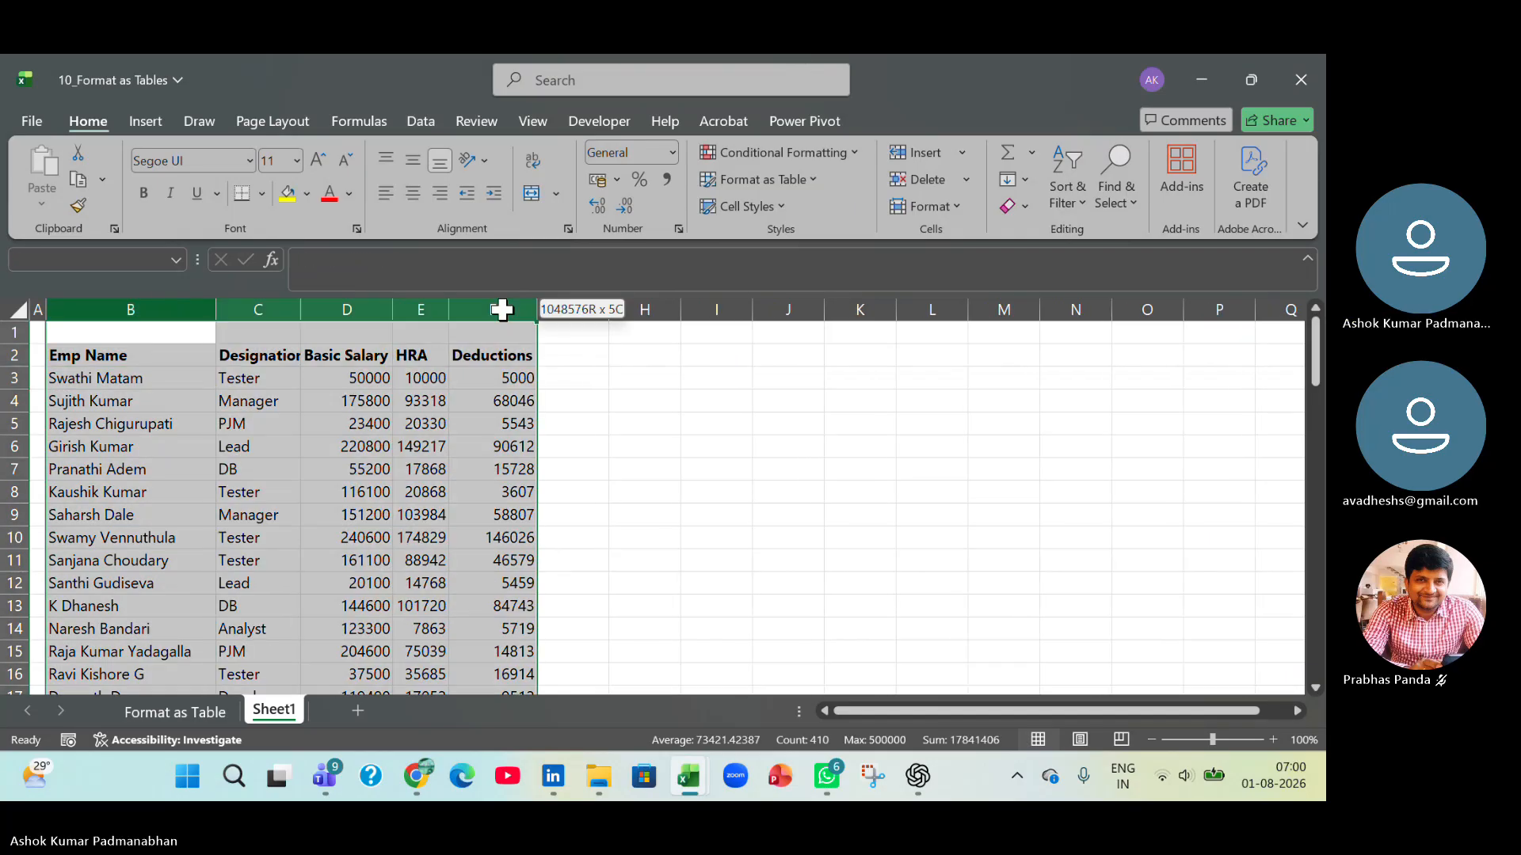
{"action": "double_click", "coordinate": [301, 309]}
{"action": "left_click", "coordinate": [311, 442]}
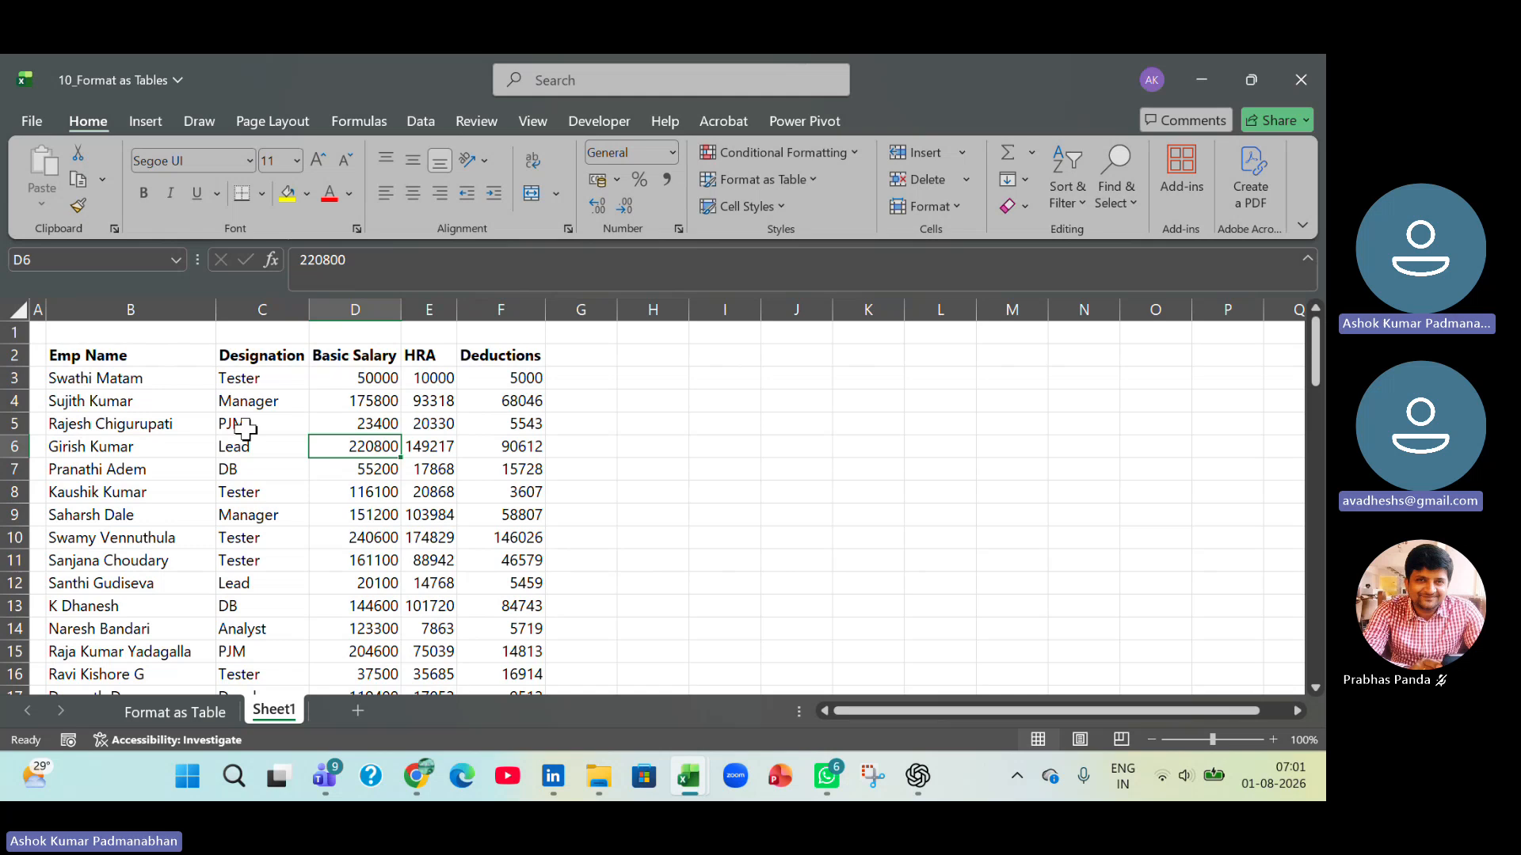
Delete the empty row 1 and empty column A so that the data starts at A1.
{"action": "left_click", "coordinate": [10, 333]}
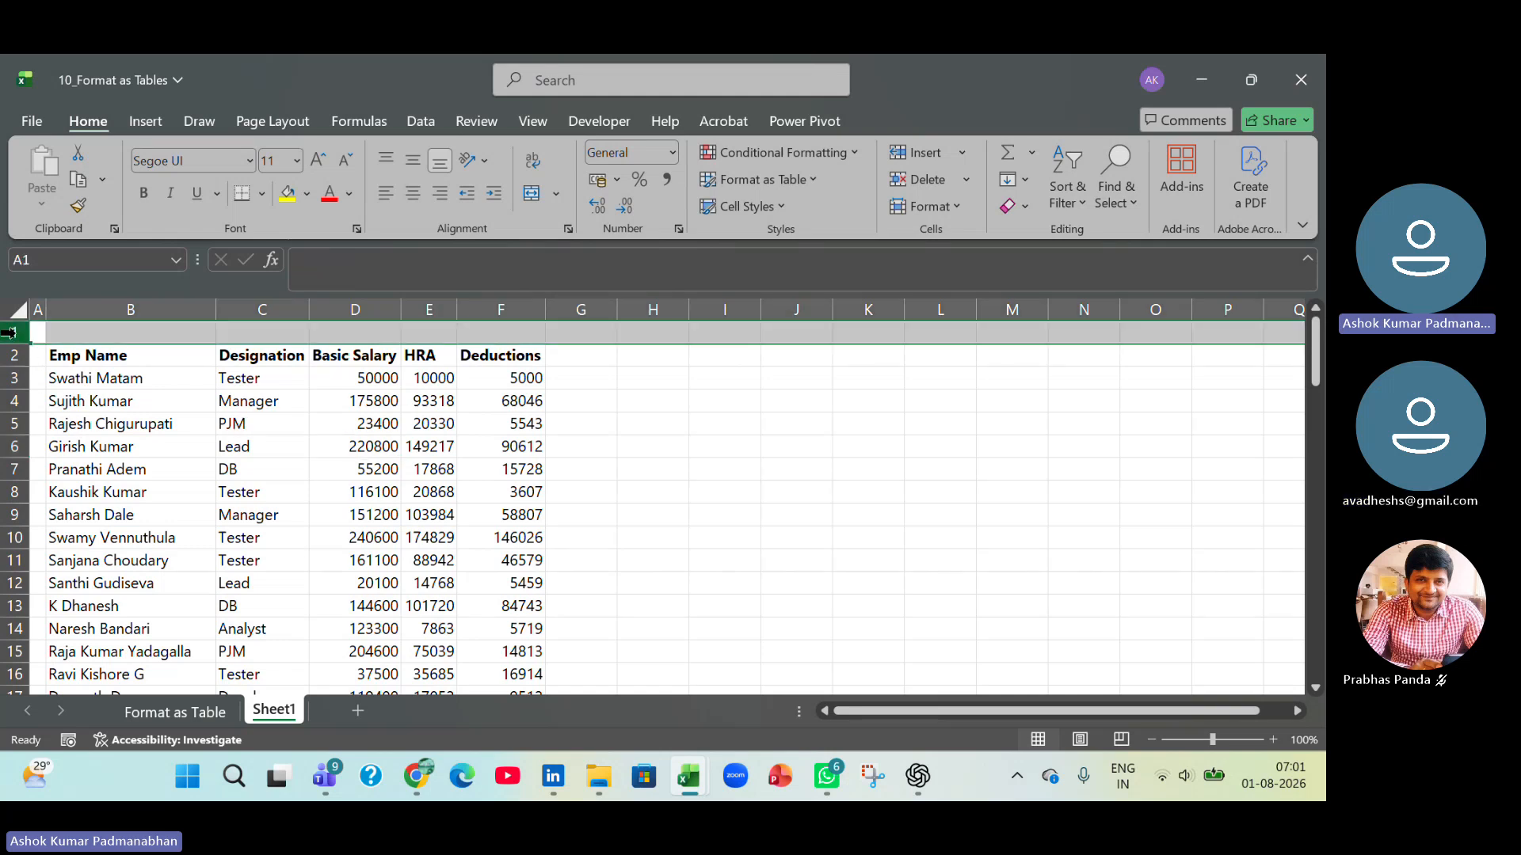
{"action": "key", "text": "ctrl+minus"}
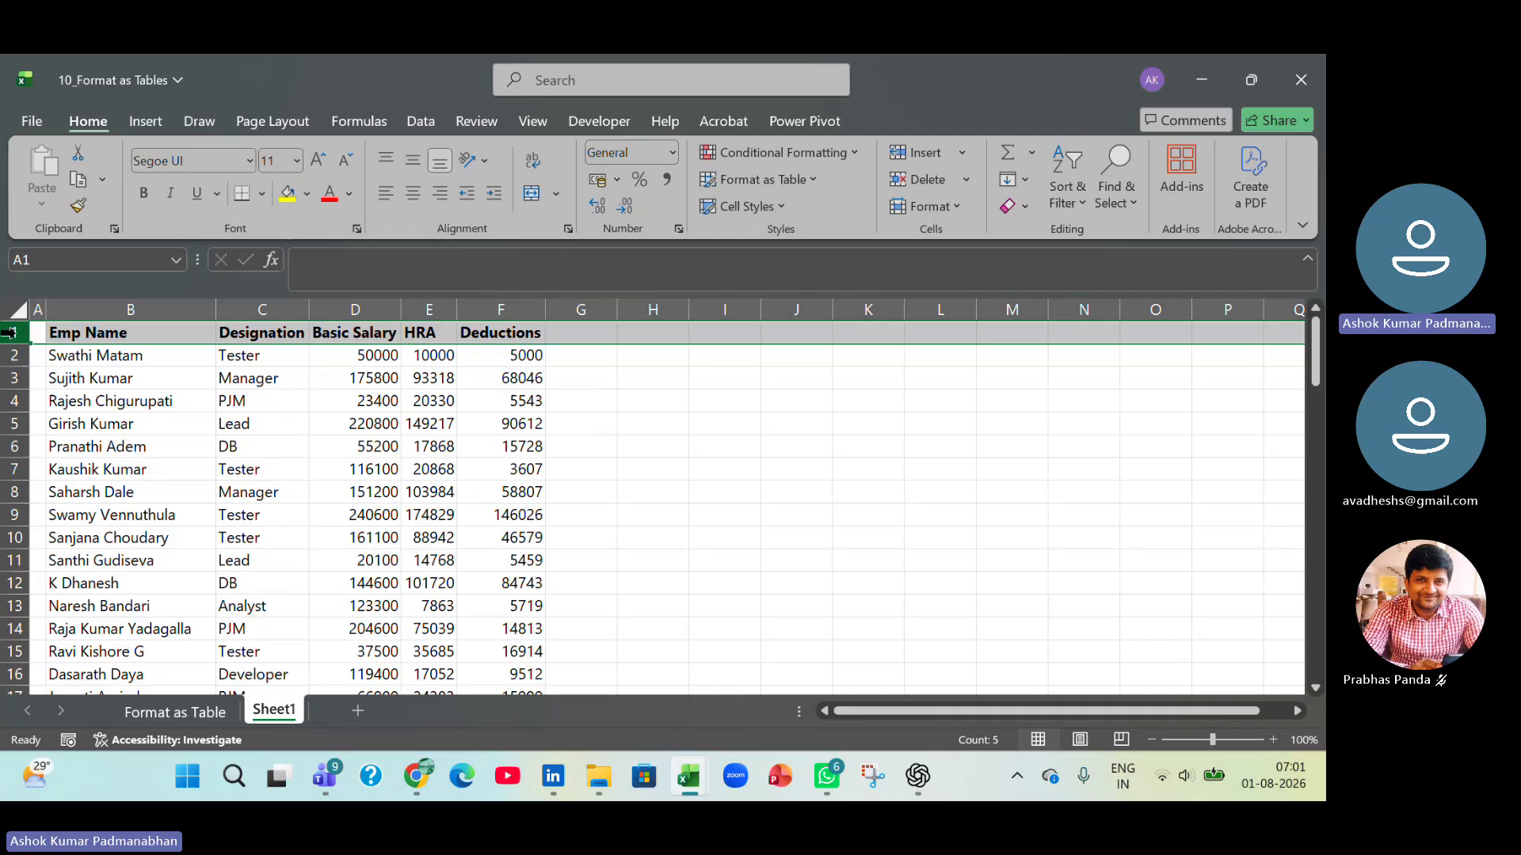
{"action": "left_click", "coordinate": [40, 302]}
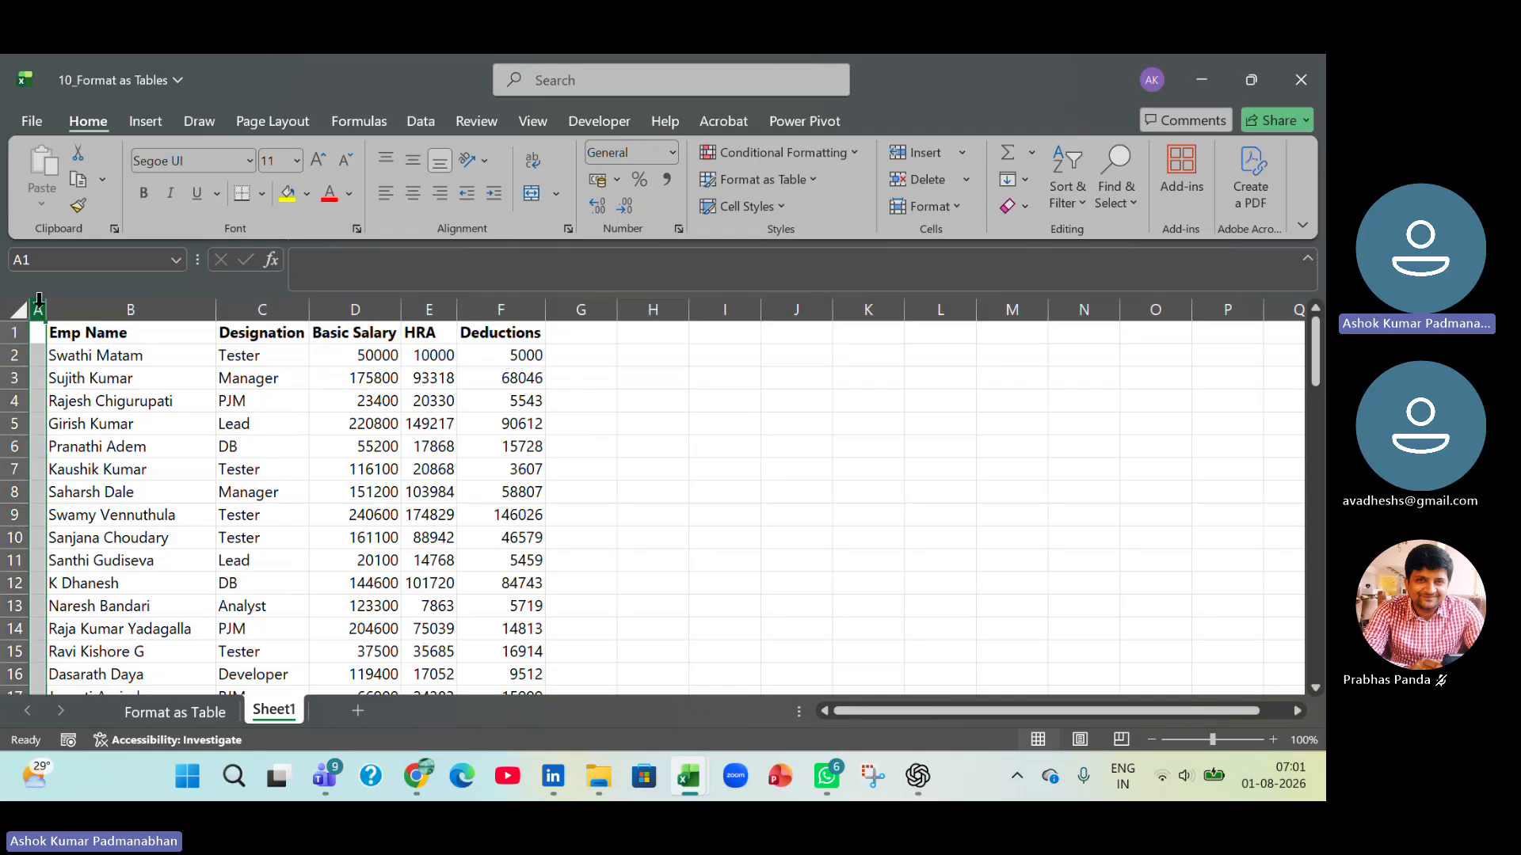
{"action": "key", "text": "ctrl+minus"}
{"action": "left_click", "coordinate": [445, 499]}
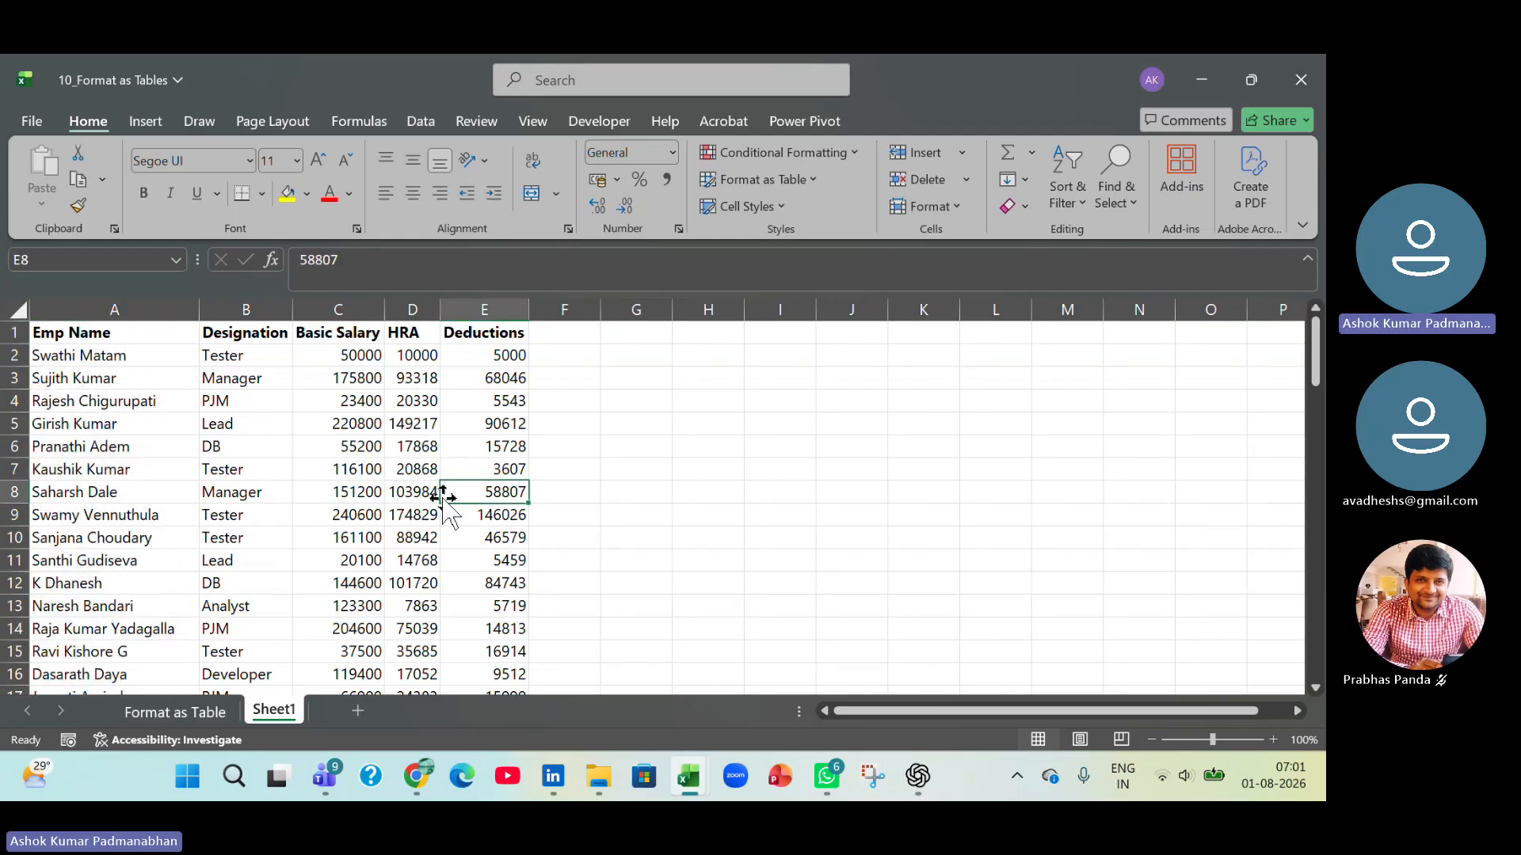
Freeze the panes above row 2 so that the header row stays in view on Sheet1.
{"action": "scroll", "coordinate": [445, 499], "scroll_direction": "down", "scroll_amount": 15}
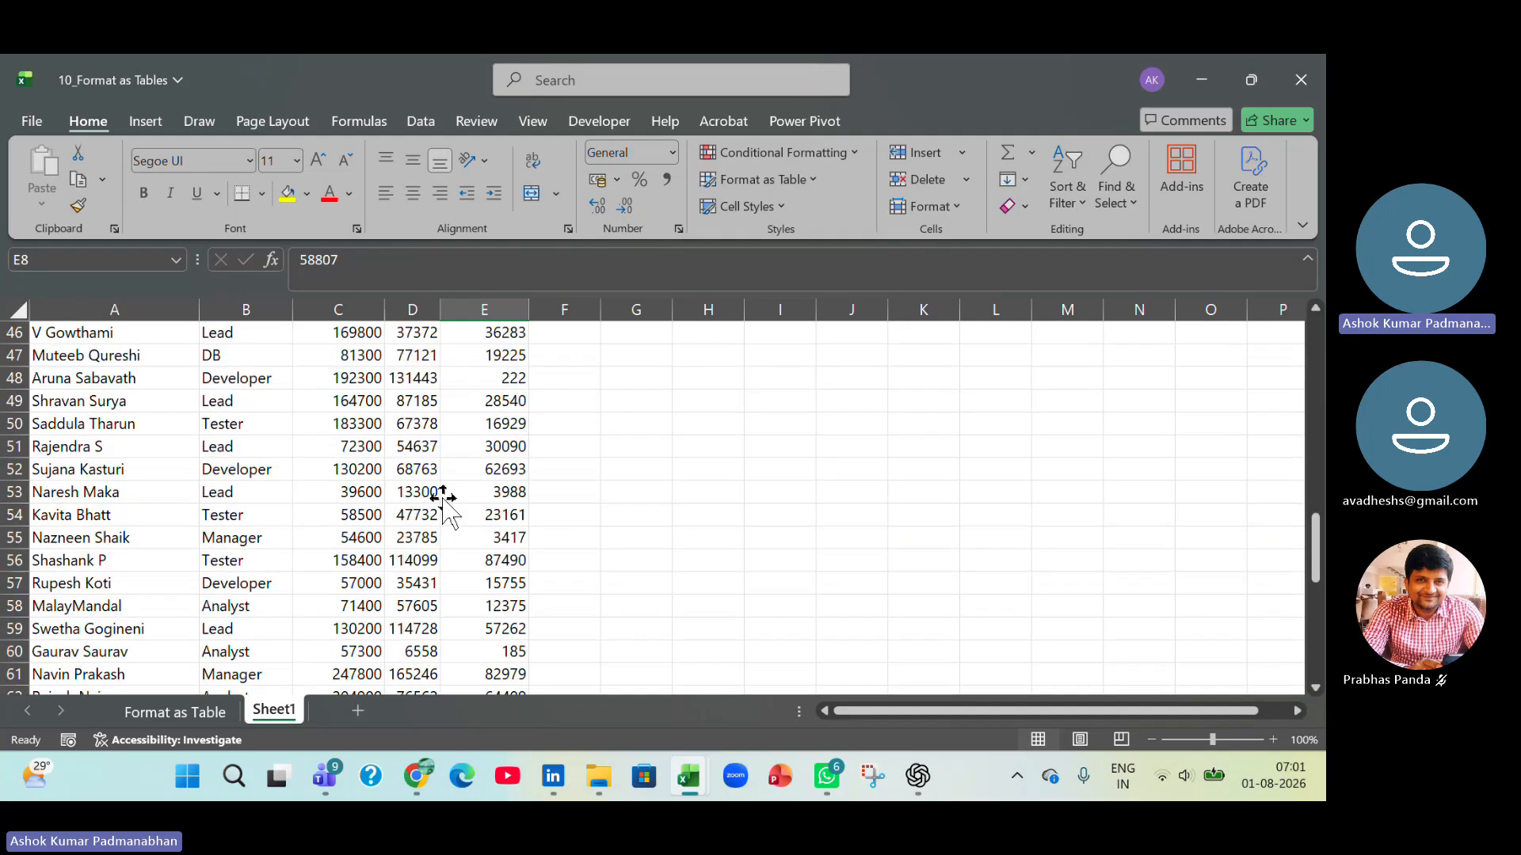
{"action": "scroll", "coordinate": [445, 499], "scroll_direction": "down", "scroll_amount": 8}
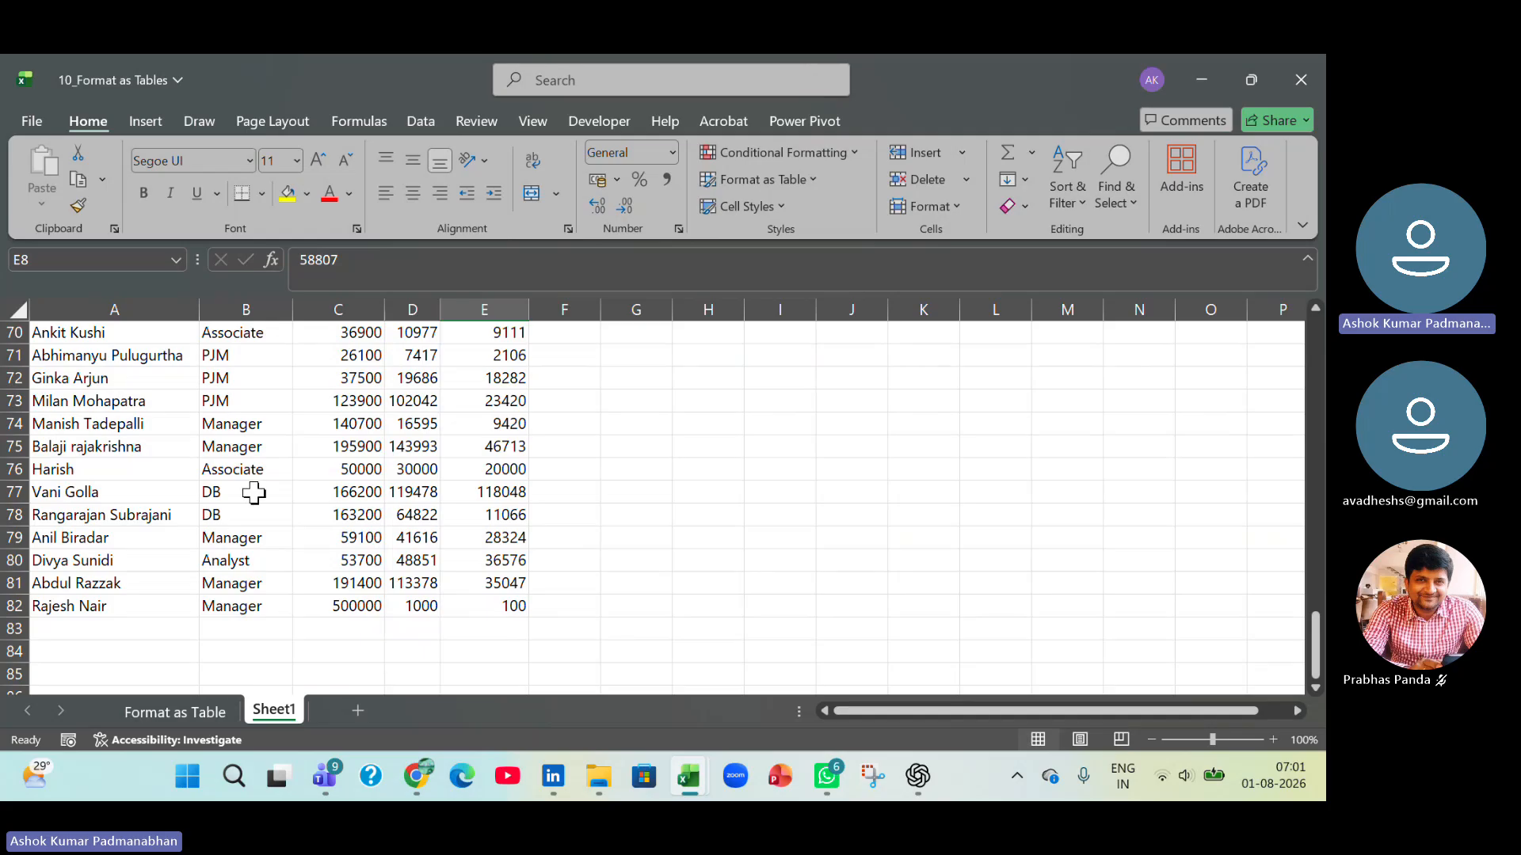
{"action": "scroll", "coordinate": [254, 491], "scroll_direction": "up", "scroll_amount": 20}
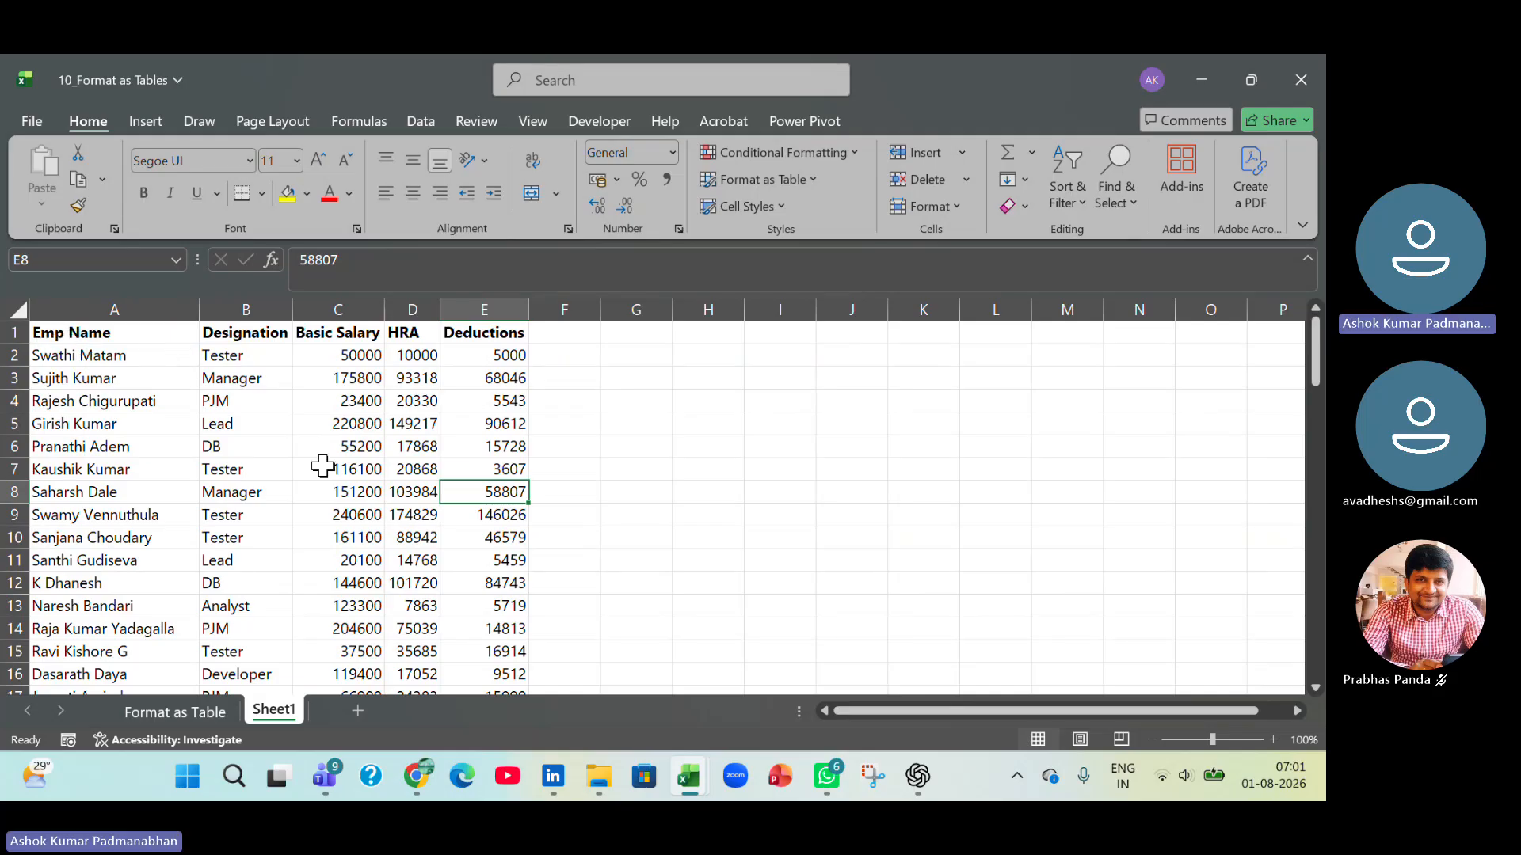
{"action": "left_click", "coordinate": [18, 355]}
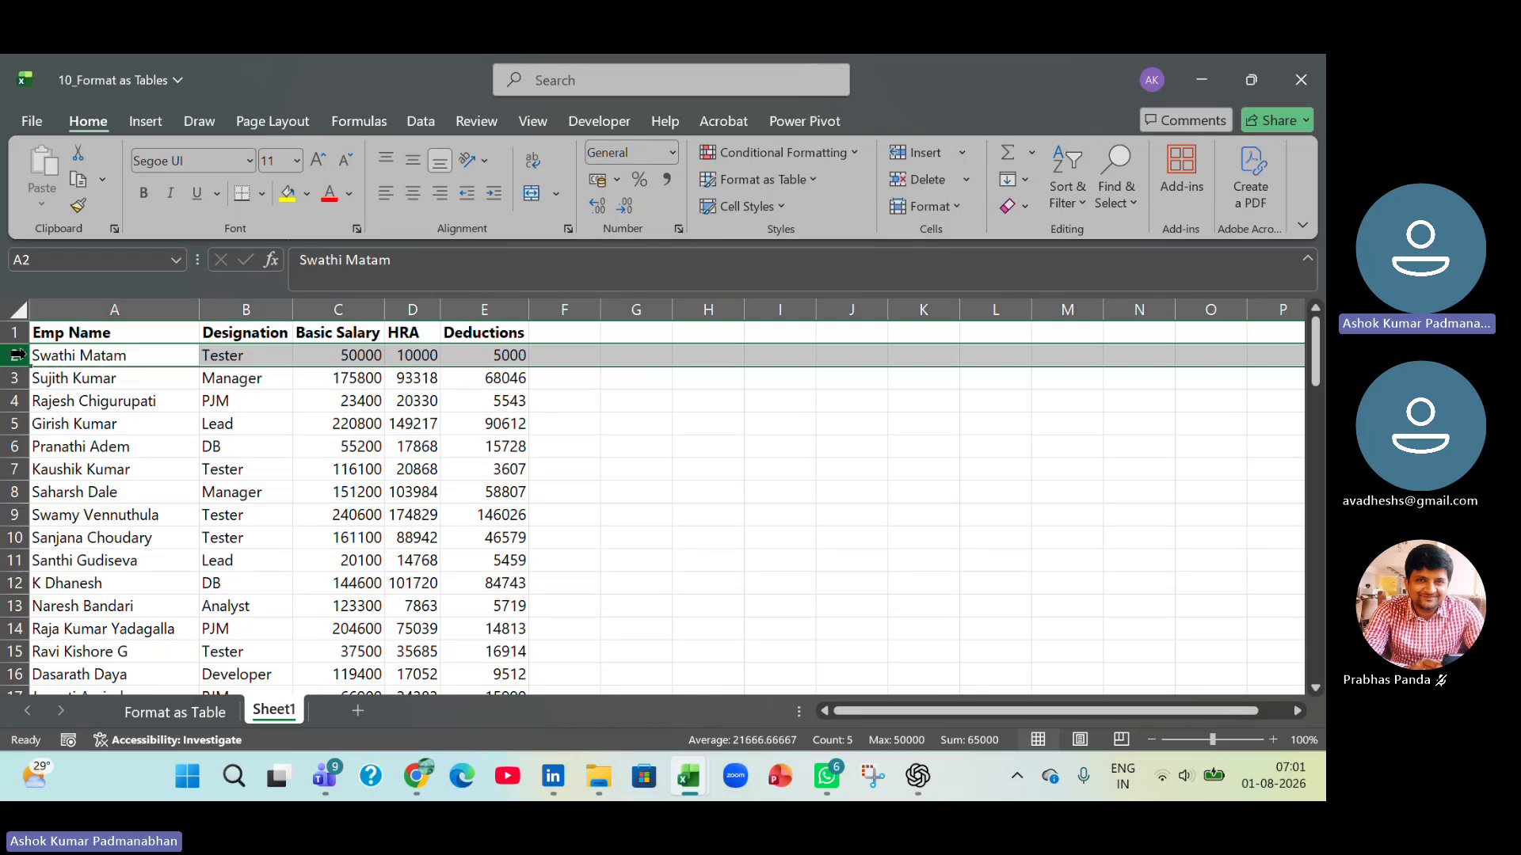
{"action": "left_click", "coordinate": [542, 122]}
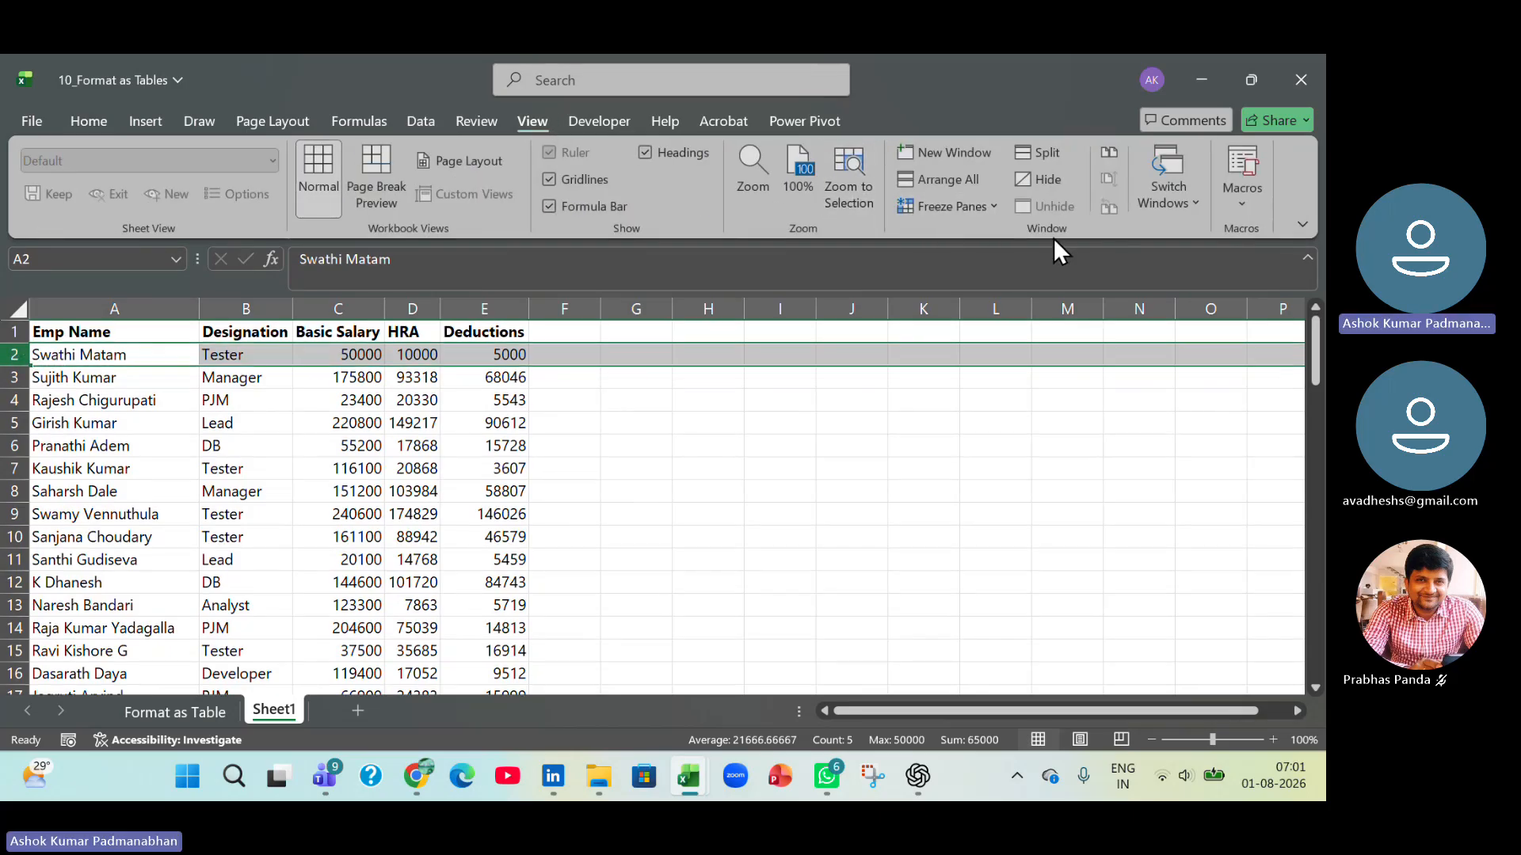
{"action": "left_click", "coordinate": [991, 205]}
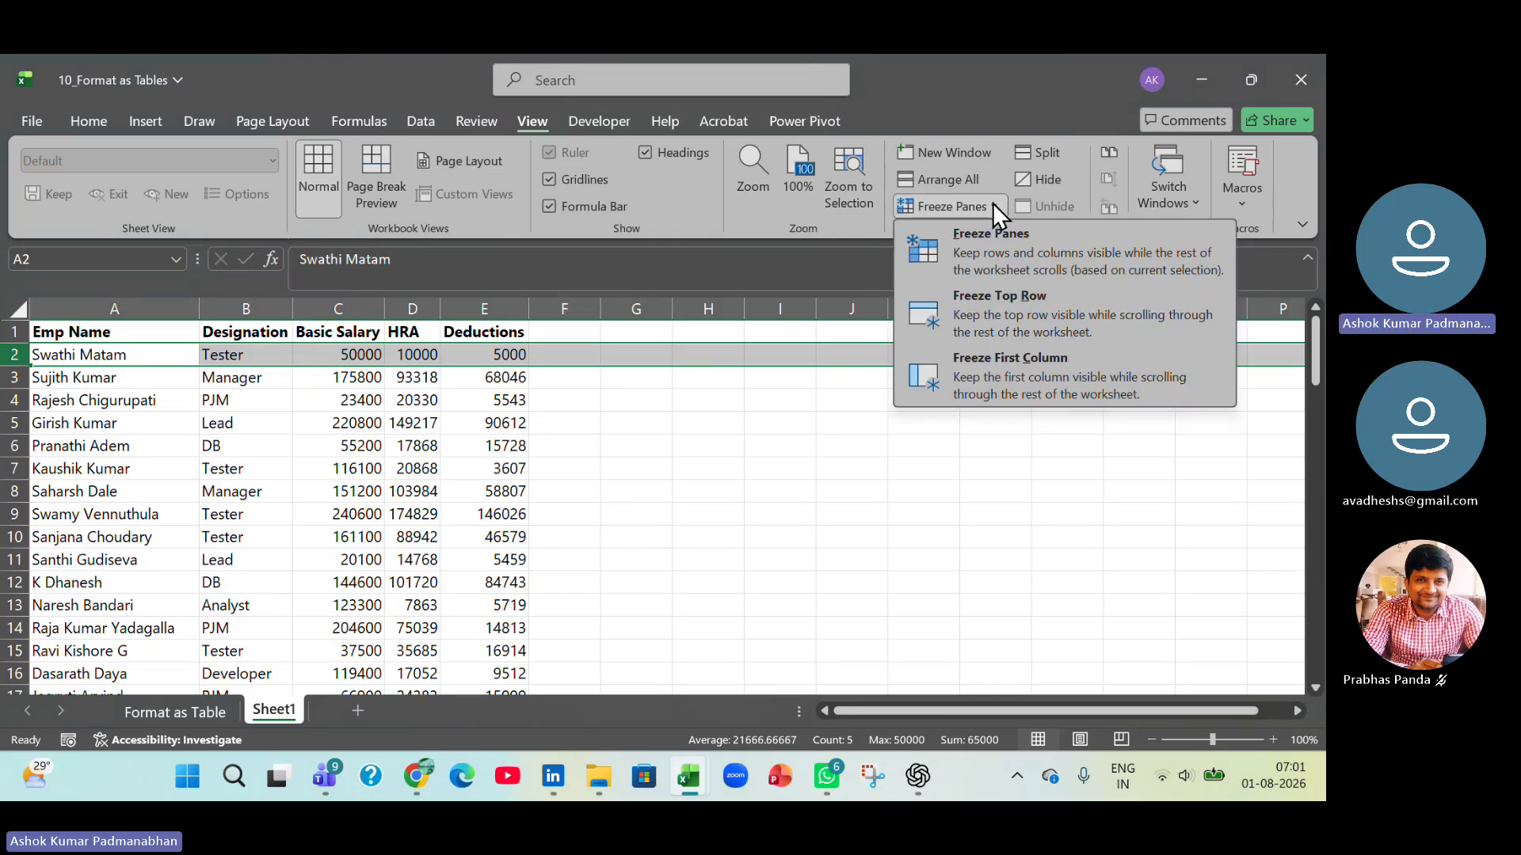
{"action": "left_click", "coordinate": [985, 253]}
{"action": "left_click", "coordinate": [405, 517]}
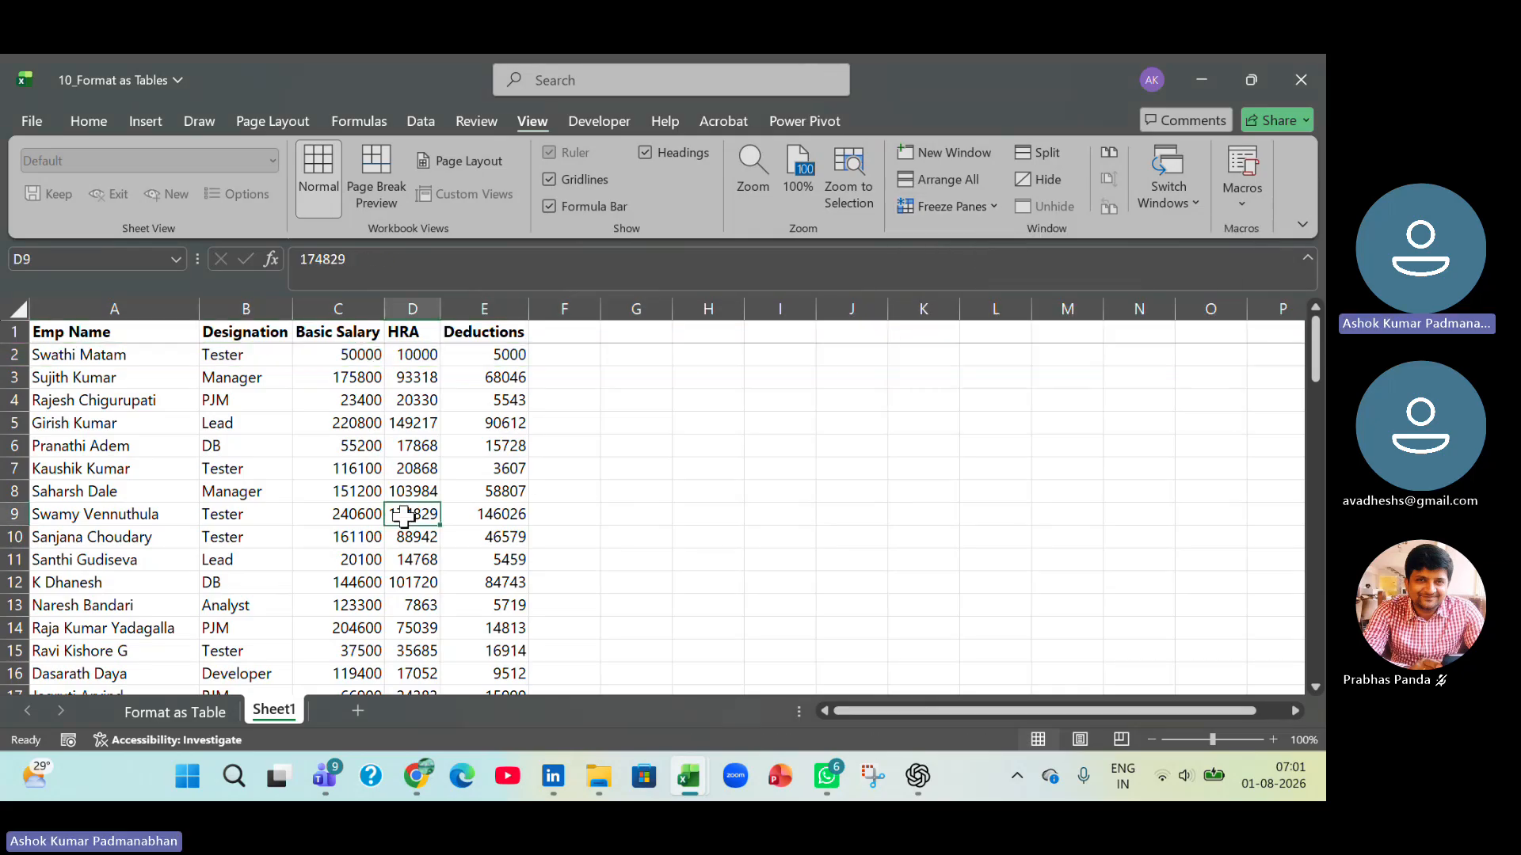
{"action": "scroll", "coordinate": [405, 517], "scroll_direction": "down", "scroll_amount": 13}
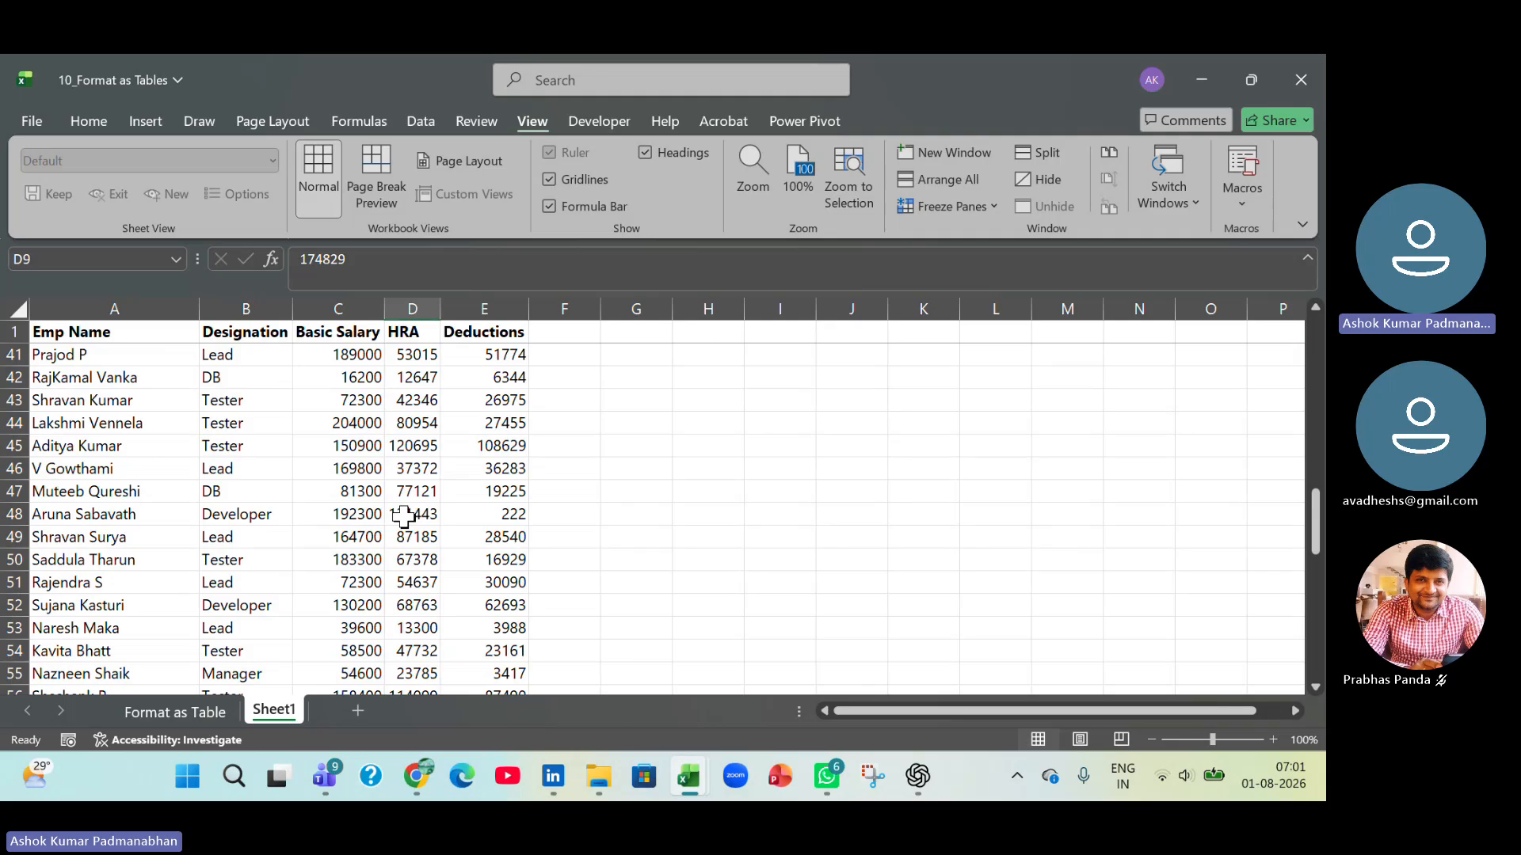
{"action": "scroll", "coordinate": [405, 517], "scroll_direction": "down", "scroll_amount": 12}
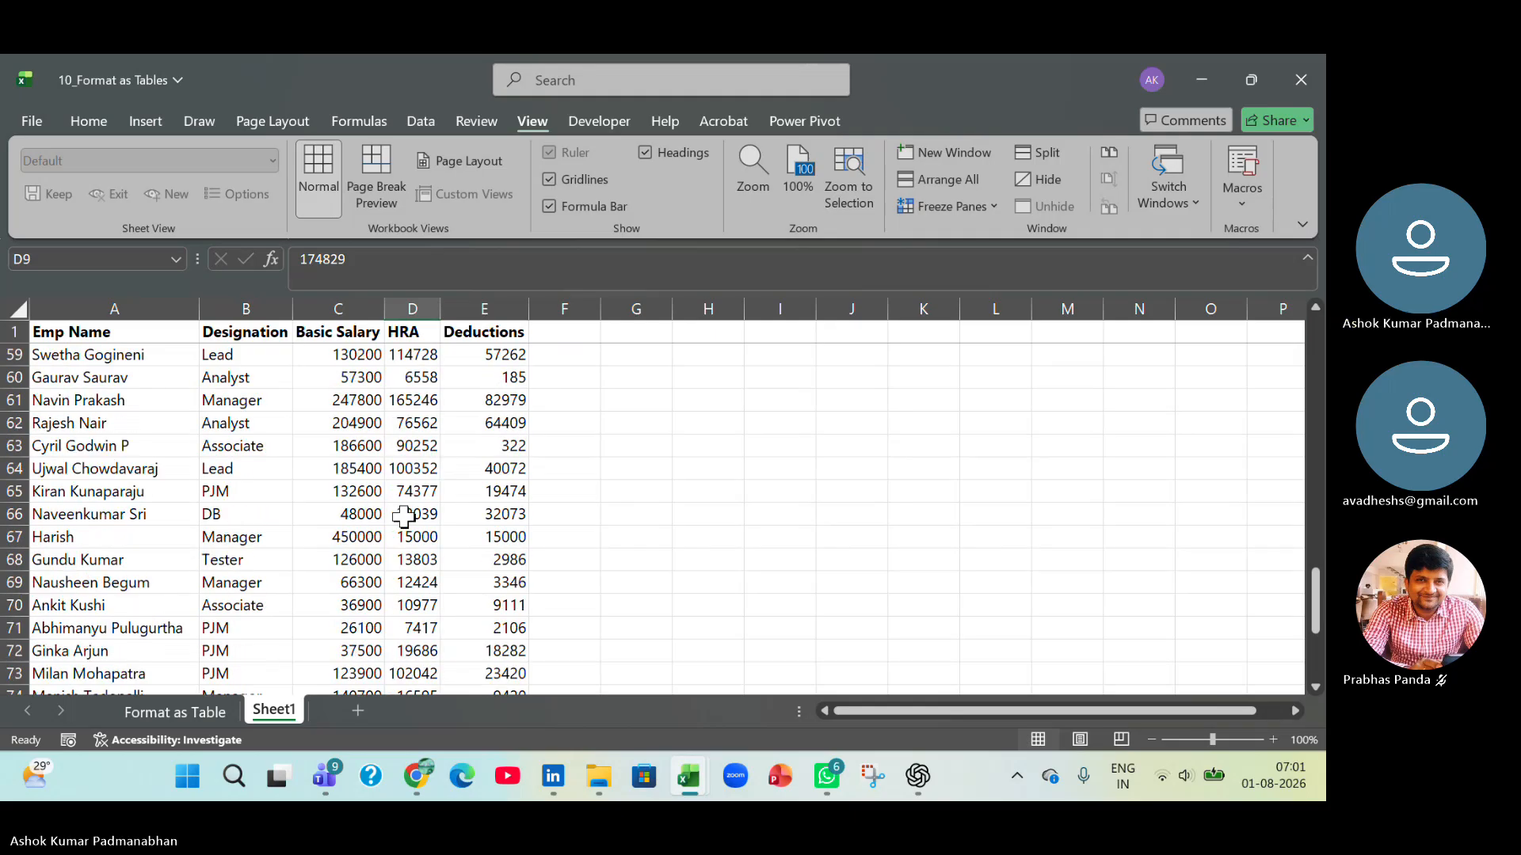
Fill the header cells A1:E1 with a medium blue-gray theme colour.
{"action": "scroll", "coordinate": [405, 516], "scroll_direction": "up", "scroll_amount": 5}
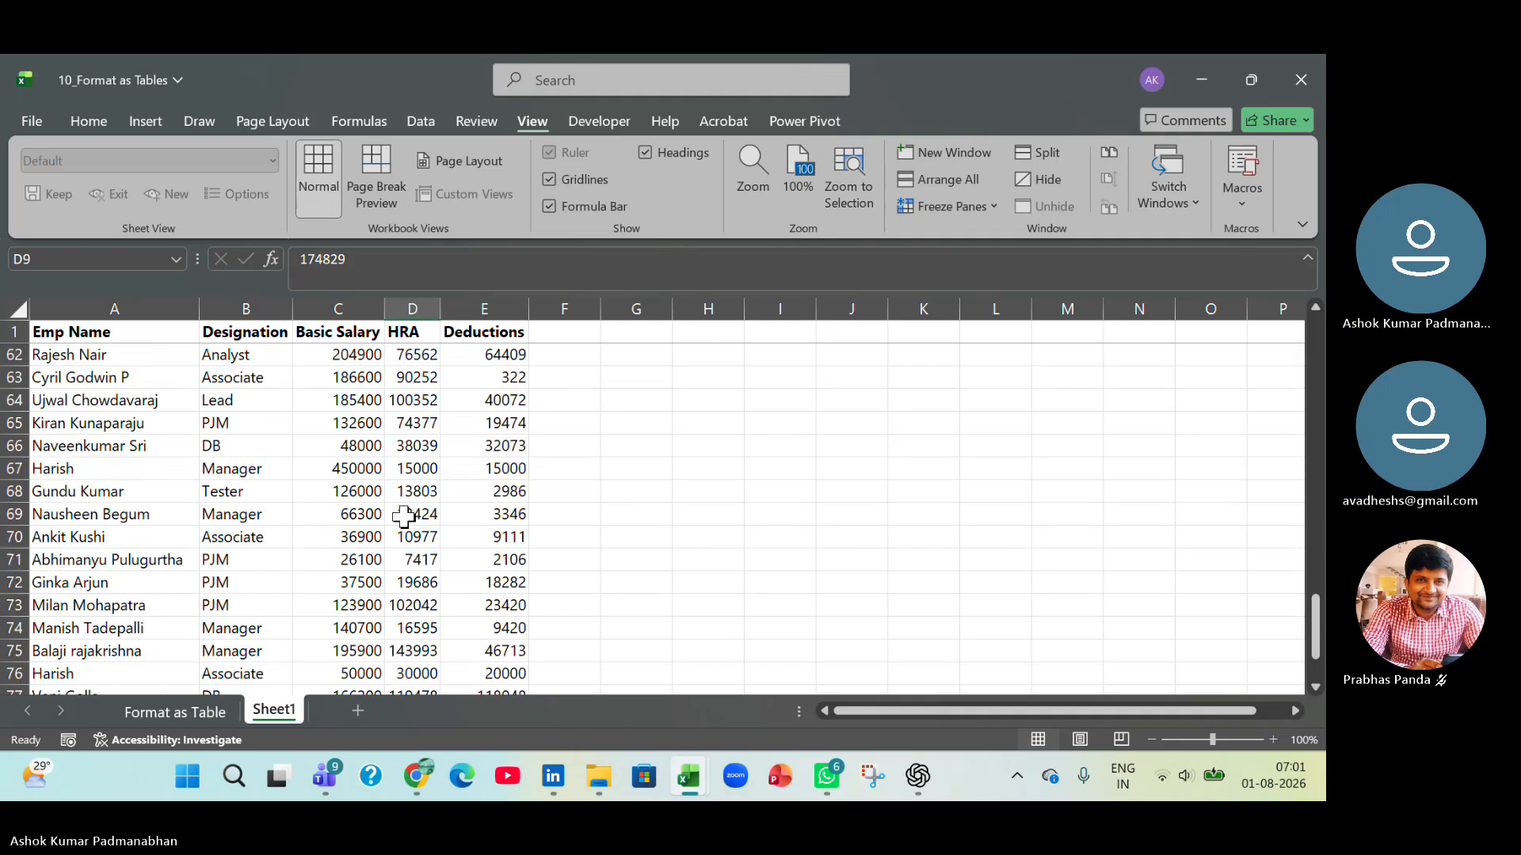
{"action": "scroll", "coordinate": [404, 517], "scroll_direction": "up", "scroll_amount": 20}
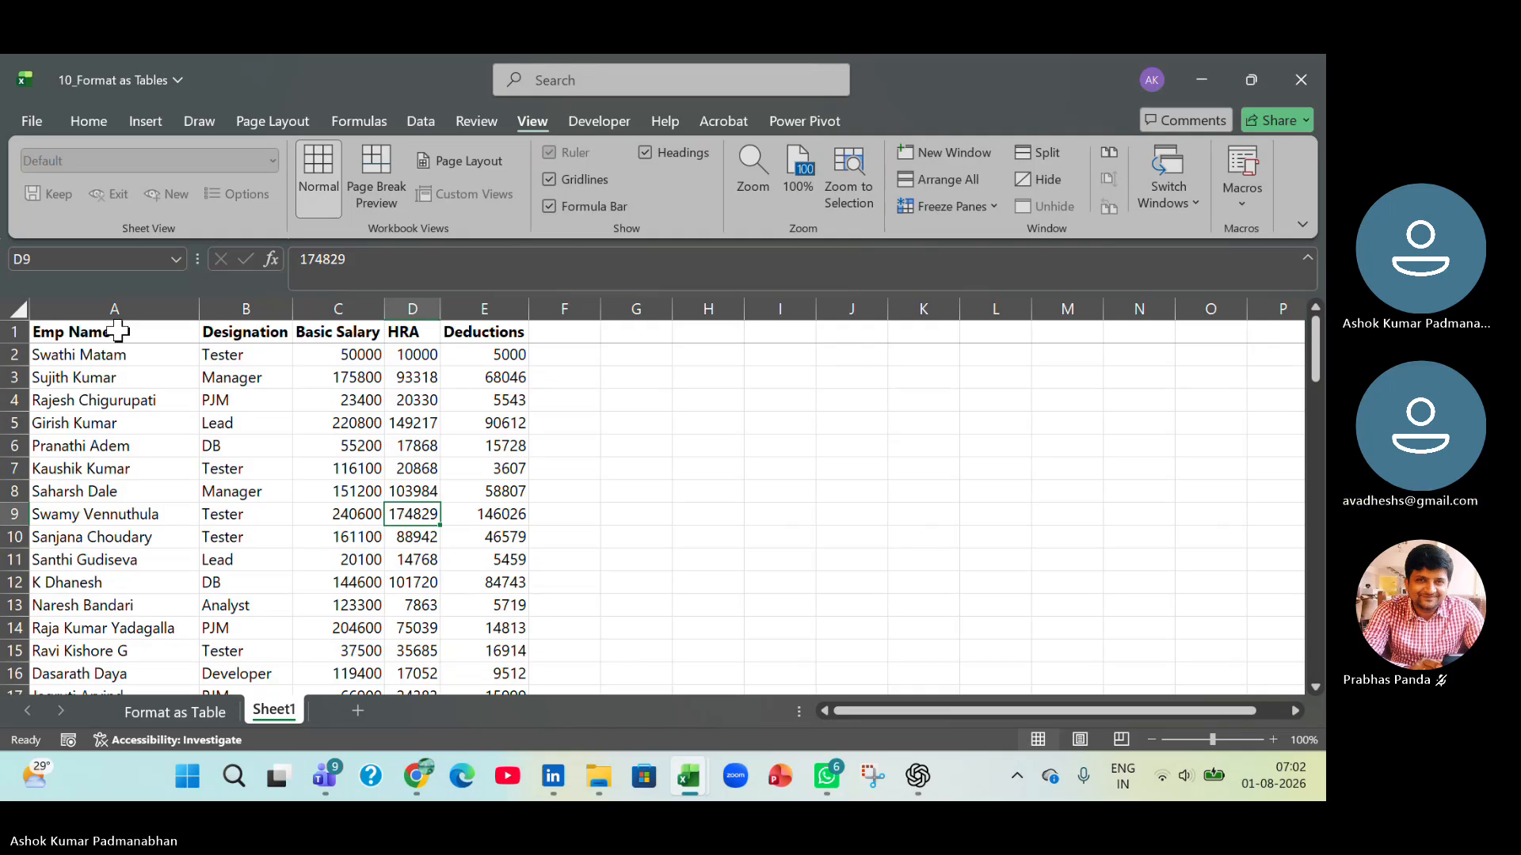
{"action": "left_click_drag", "start_coordinate": [117, 331], "coordinate": [507, 625]}
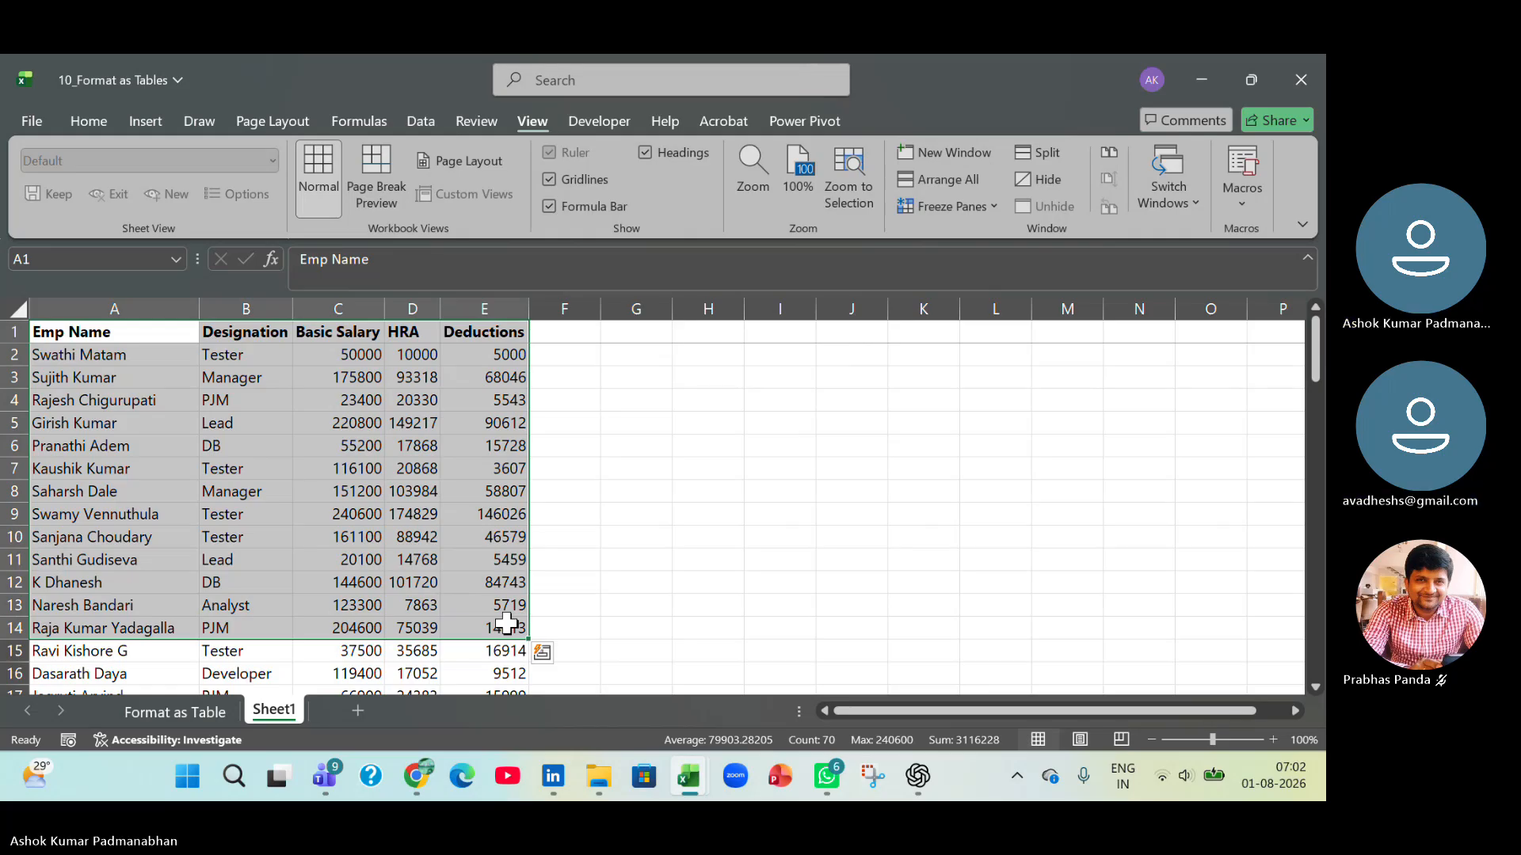
{"action": "left_click", "coordinate": [158, 333]}
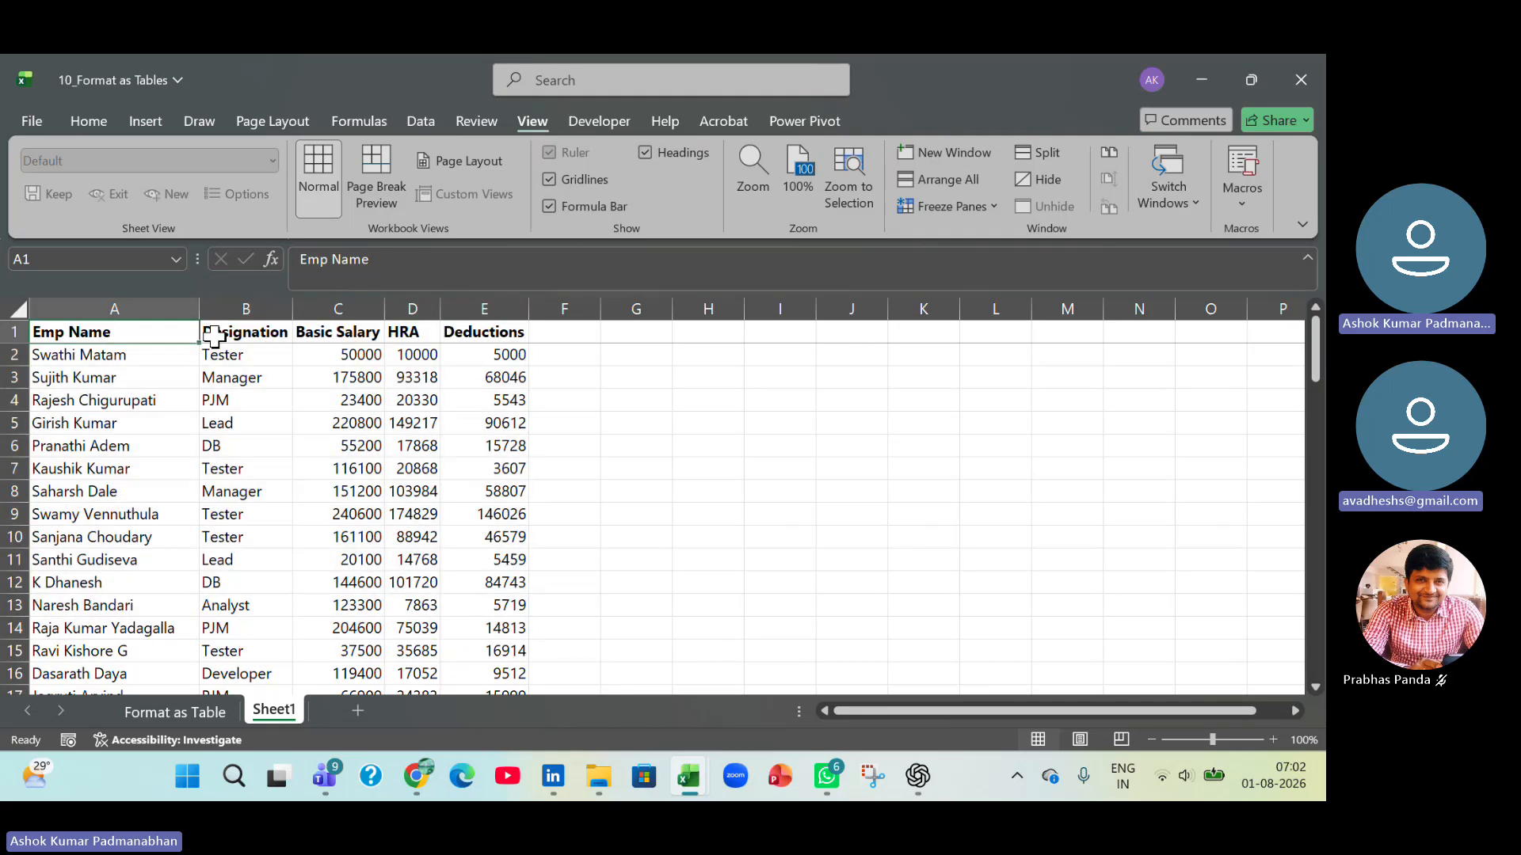
{"action": "left_click_drag", "start_coordinate": [214, 336], "coordinate": [467, 332]}
{"action": "left_click", "coordinate": [93, 119]}
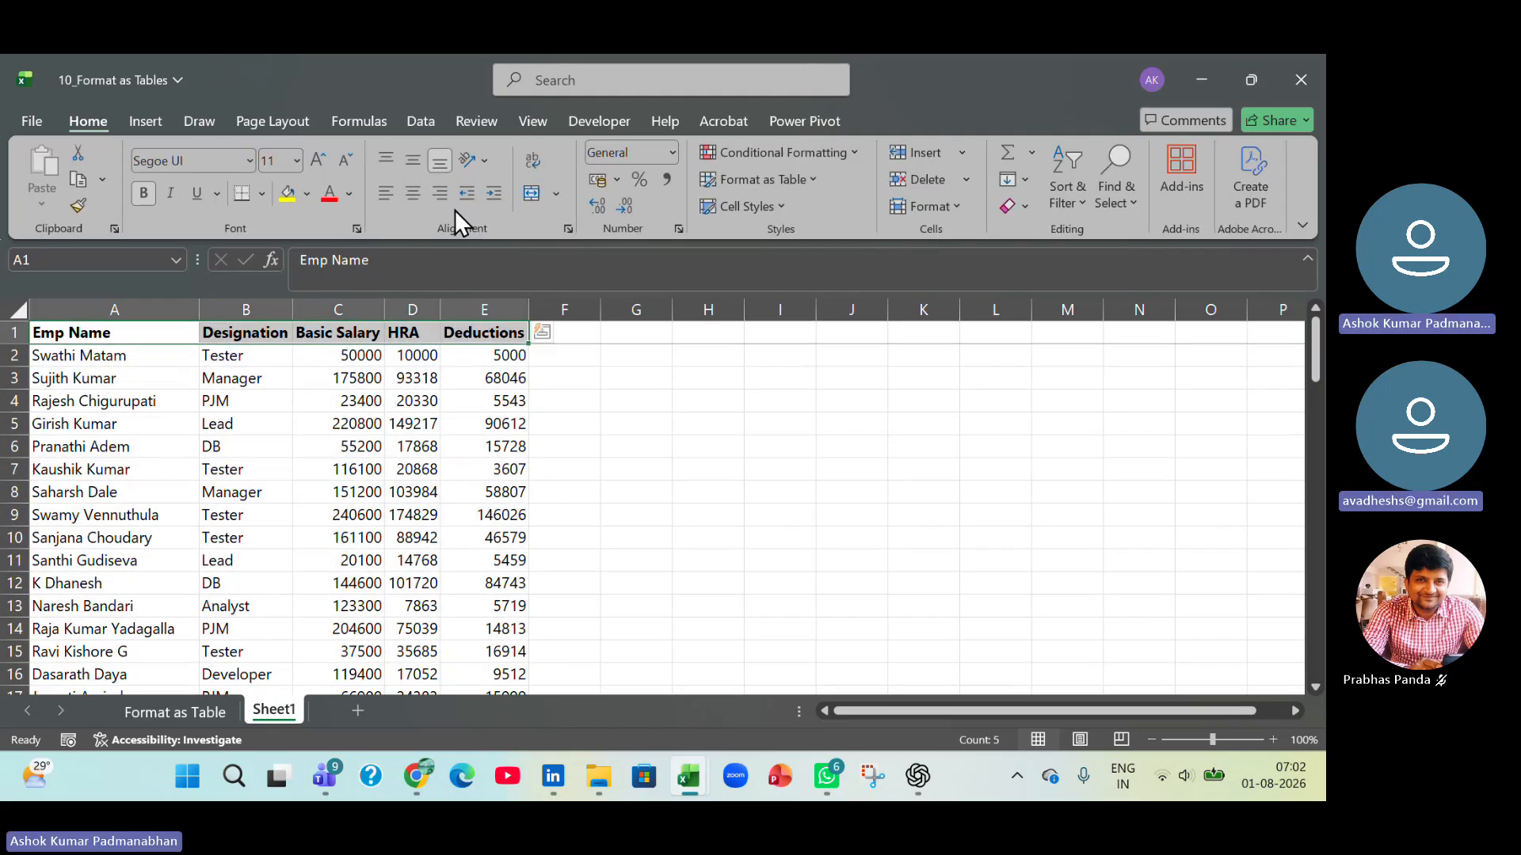
{"action": "left_click", "coordinate": [307, 198]}
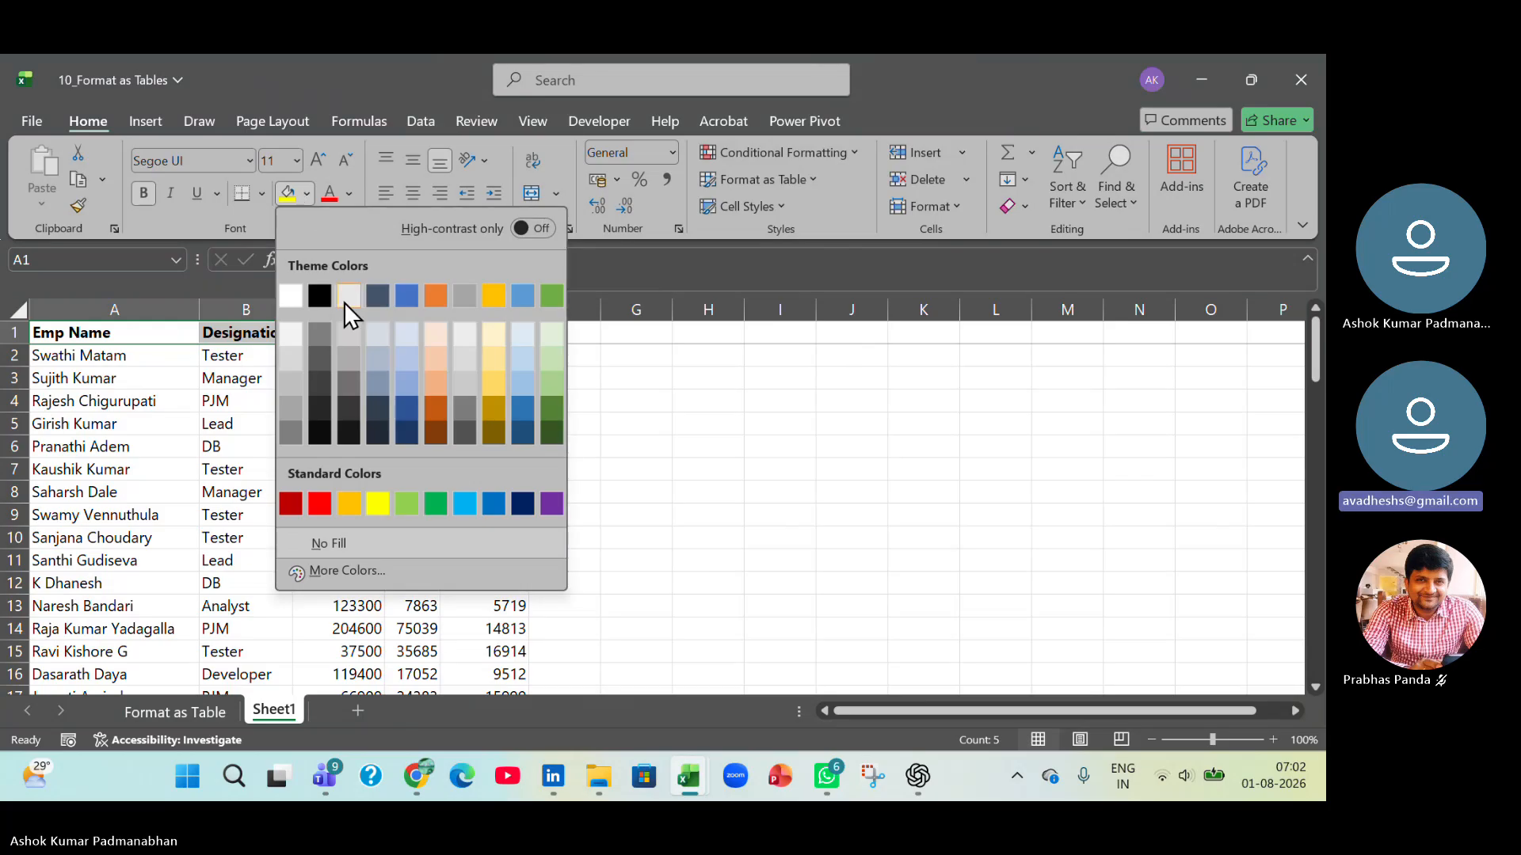
{"action": "left_click", "coordinate": [373, 377]}
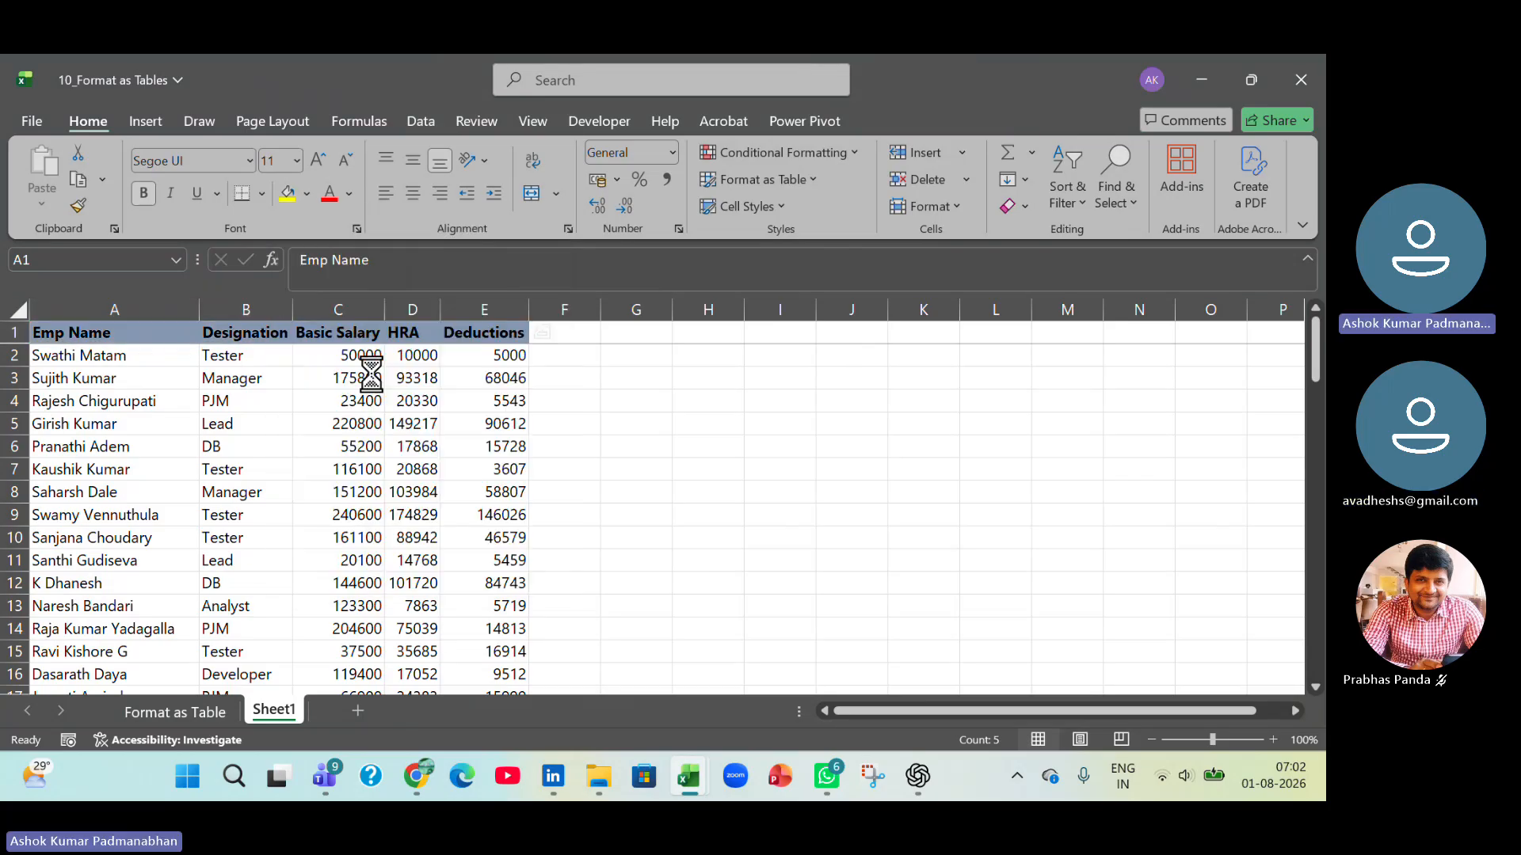
Fill the first data row, A2:E2, with the lightest blue theme shade.
{"action": "left_click", "coordinate": [119, 356]}
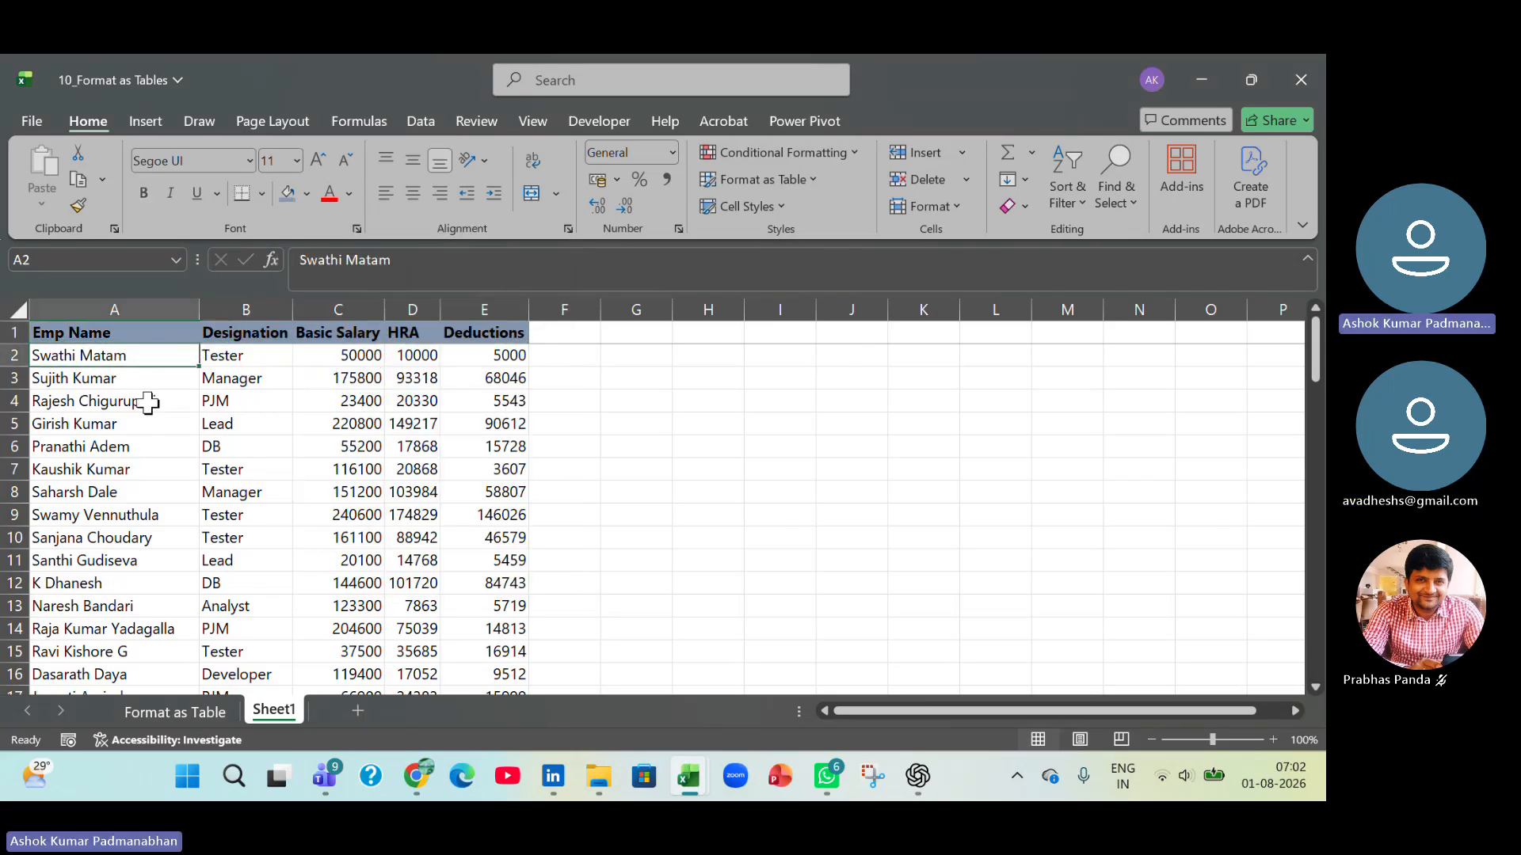
{"action": "left_click_drag", "start_coordinate": [140, 379], "coordinate": [406, 363]}
{"action": "left_click_drag", "start_coordinate": [170, 354], "coordinate": [515, 352]}
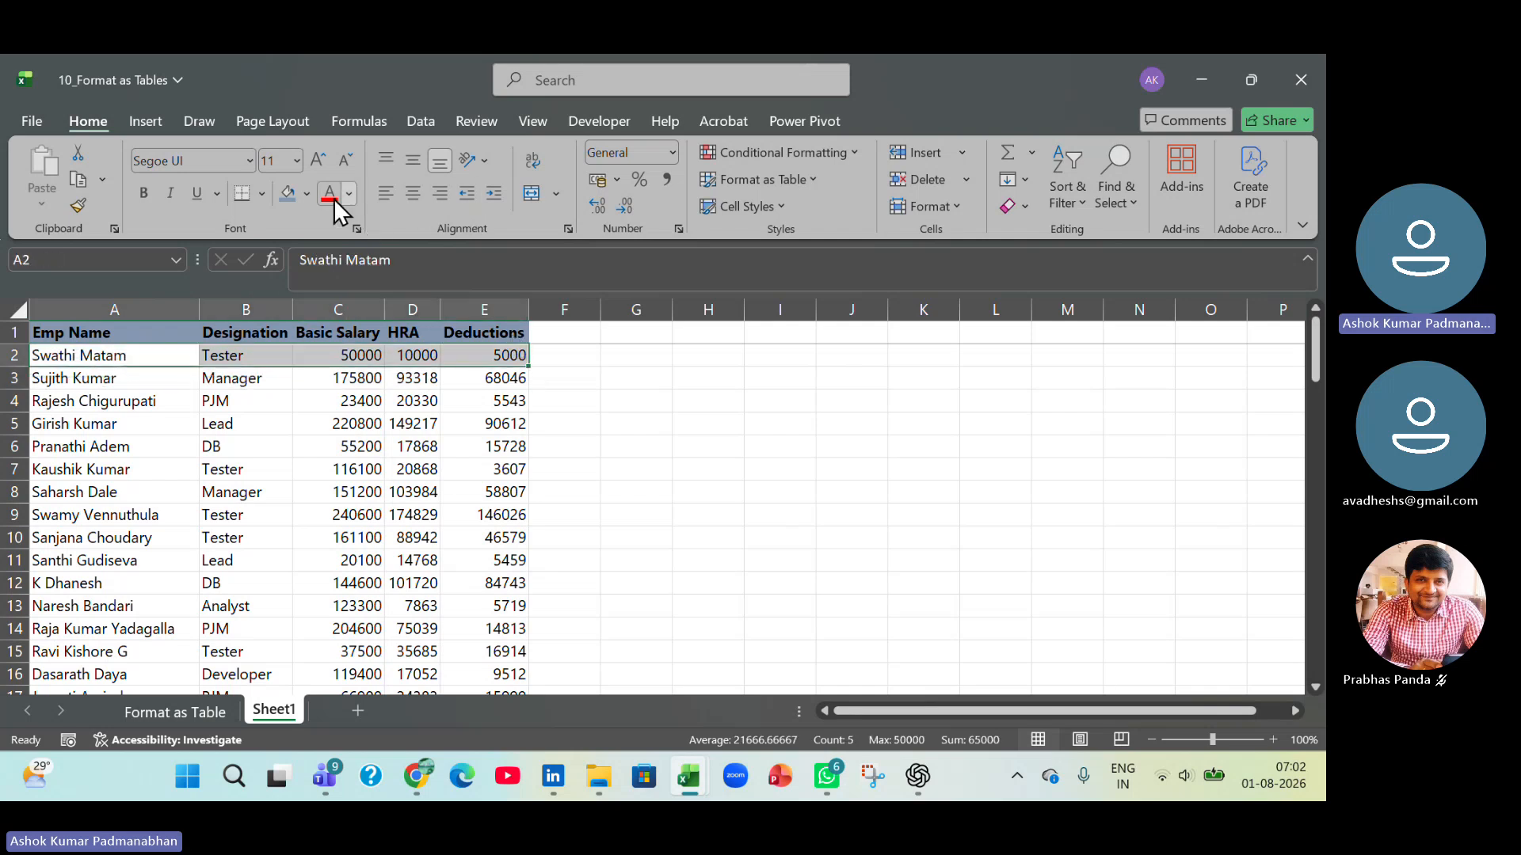
{"action": "left_click", "coordinate": [306, 194]}
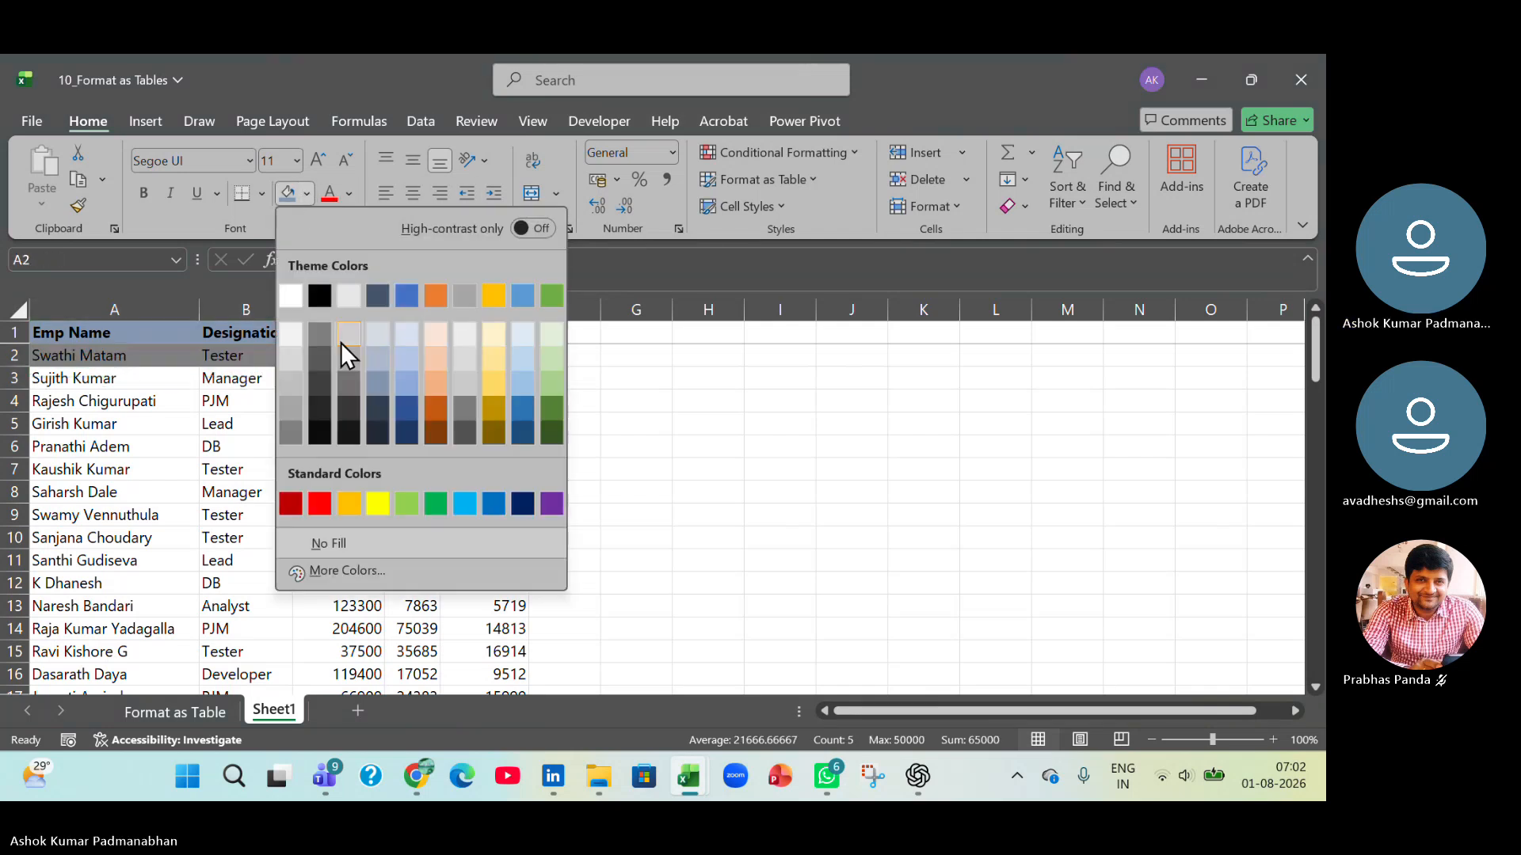
{"action": "left_click", "coordinate": [406, 330]}
{"action": "left_click", "coordinate": [211, 512]}
Fill the second data row, A3:E3, with a slightly darker blue theme shade.
{"action": "left_click_drag", "start_coordinate": [102, 378], "coordinate": [455, 382]}
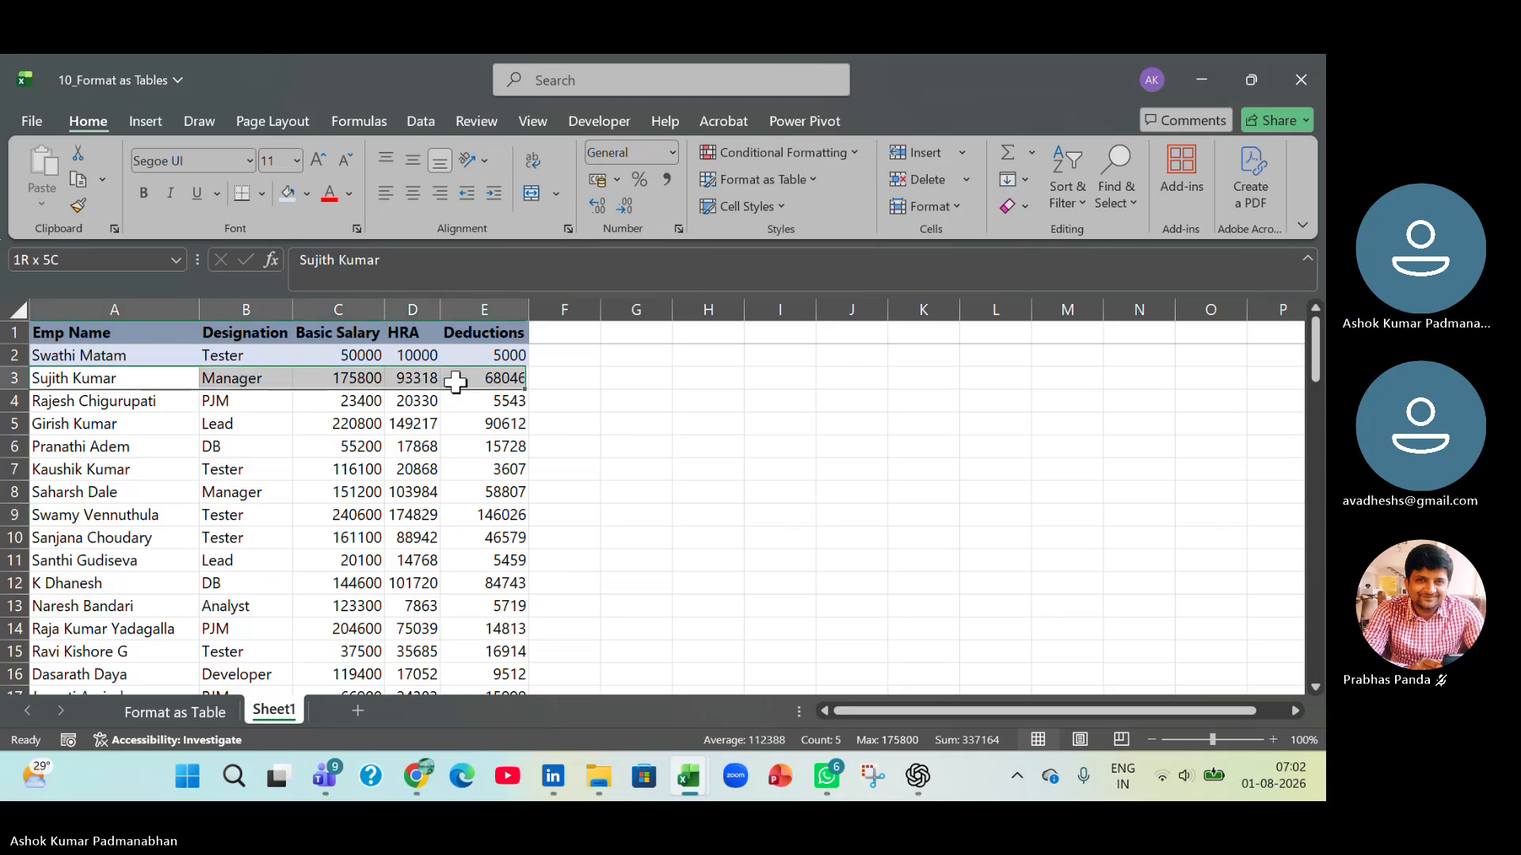
{"action": "left_click", "coordinate": [306, 194]}
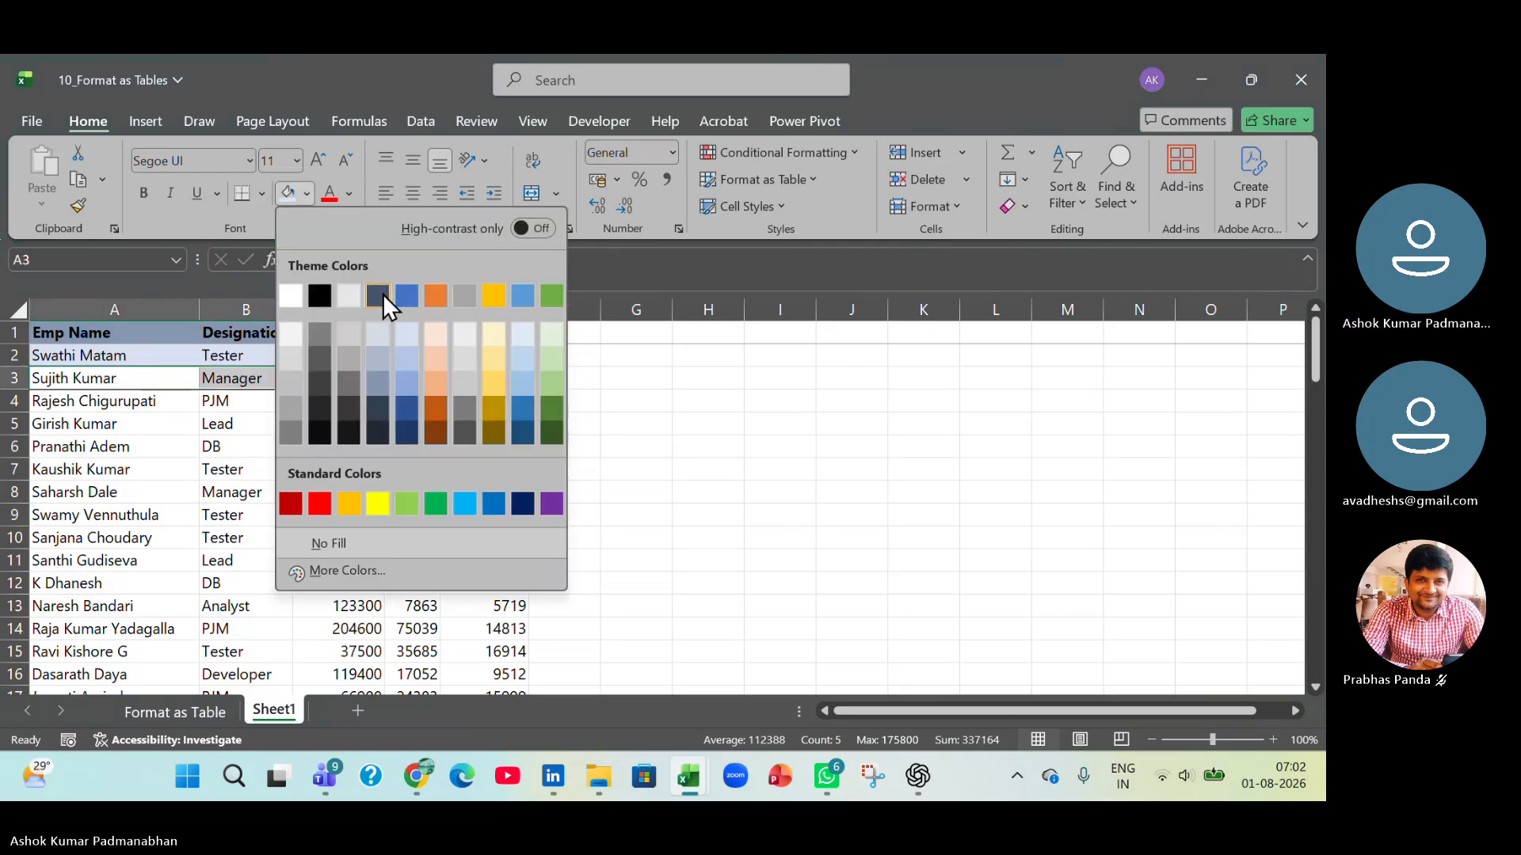
{"action": "left_click", "coordinate": [401, 367]}
{"action": "left_click", "coordinate": [353, 535]}
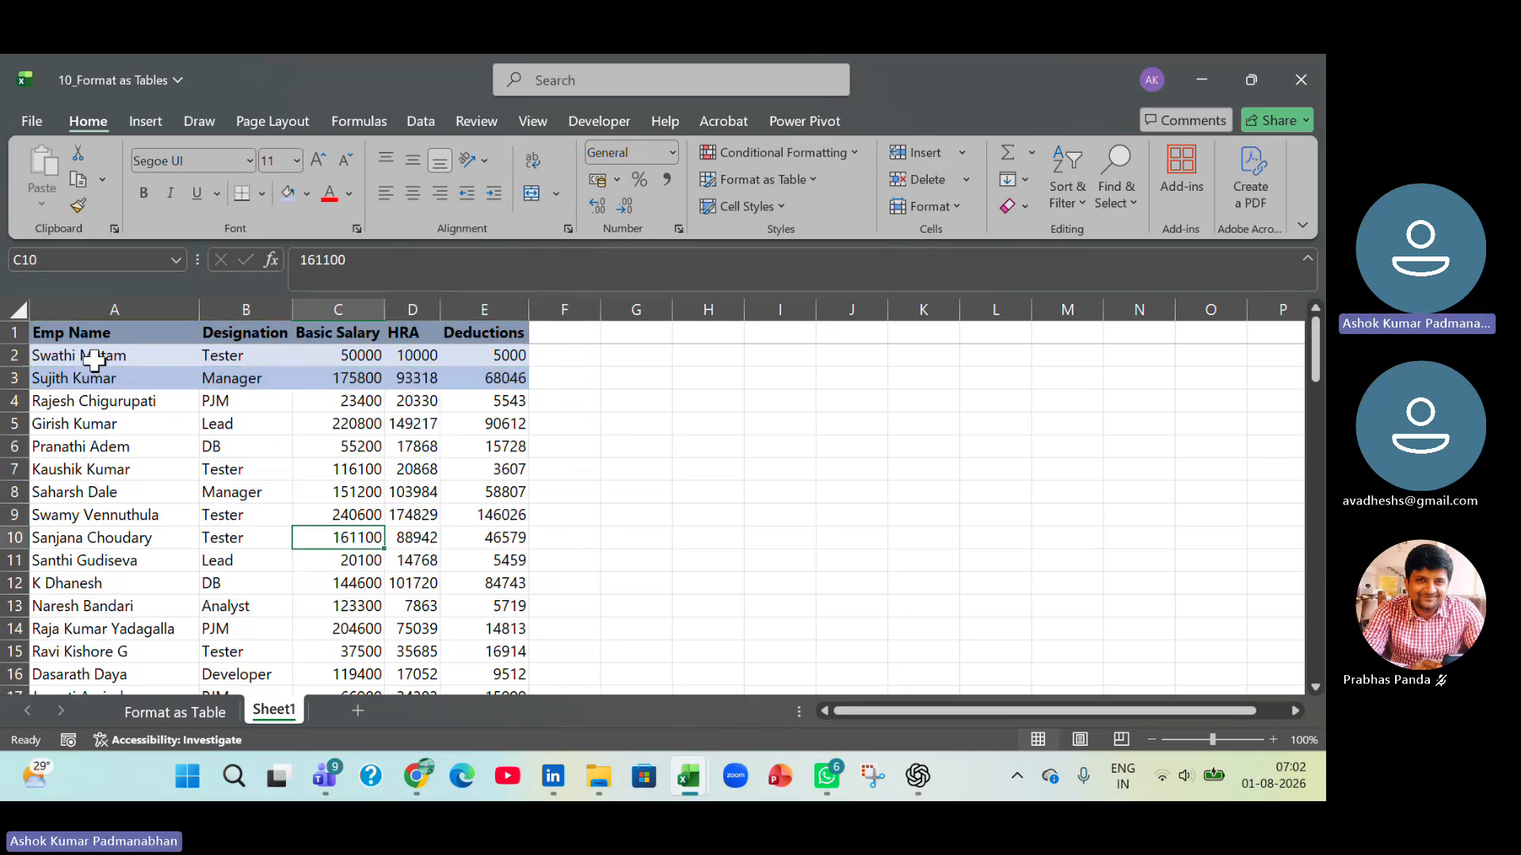
Give the header cells A1:E1 the darkest blue-gray theme fill and a white font colour.
{"action": "left_click_drag", "start_coordinate": [95, 360], "coordinate": [468, 369]}
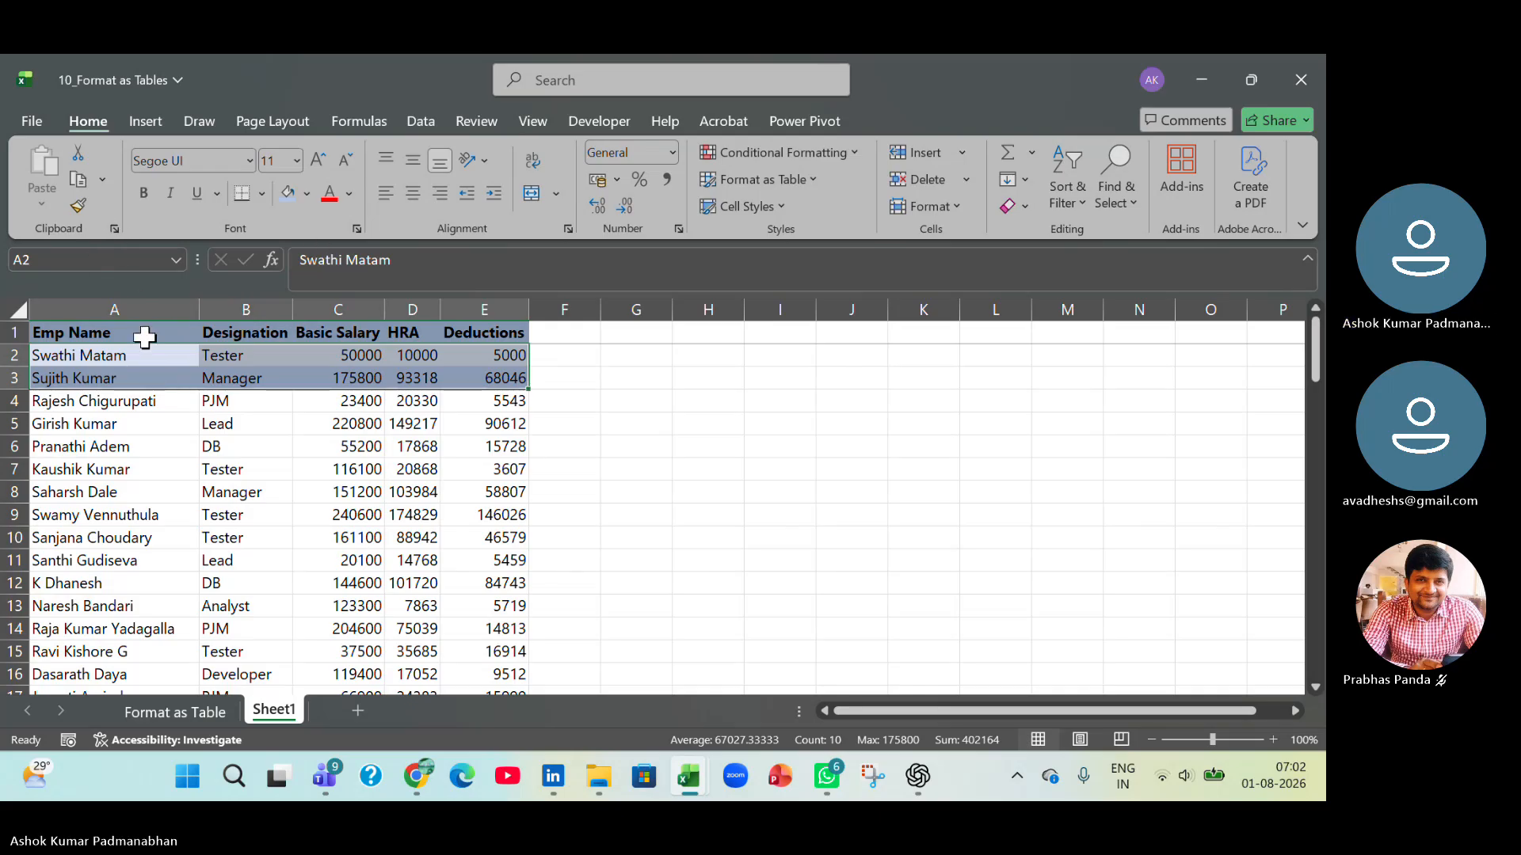
{"action": "left_click_drag", "start_coordinate": [143, 333], "coordinate": [466, 336]}
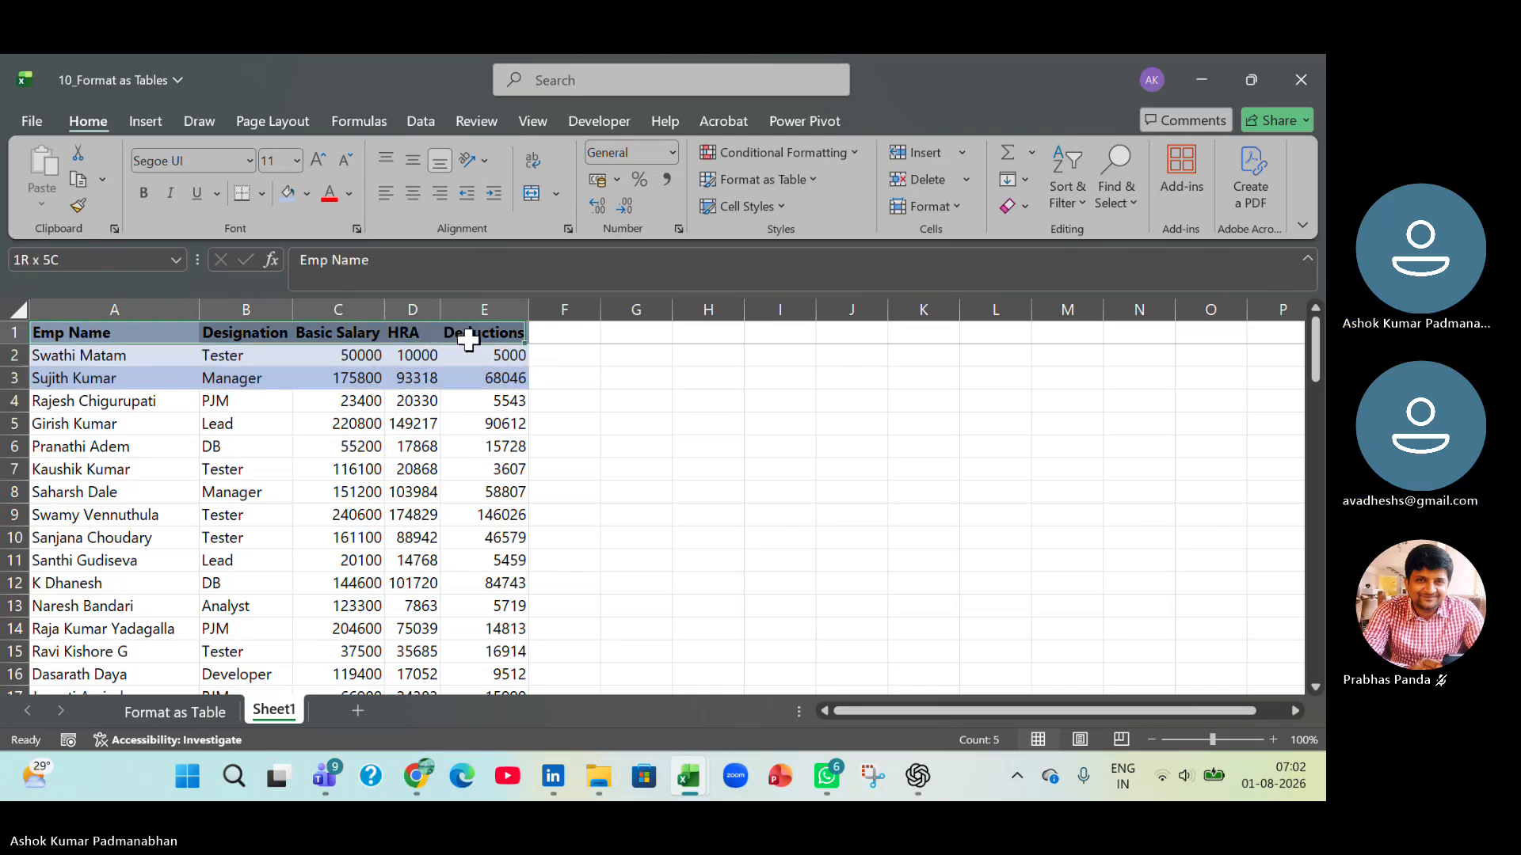
{"action": "left_click", "coordinate": [306, 194]}
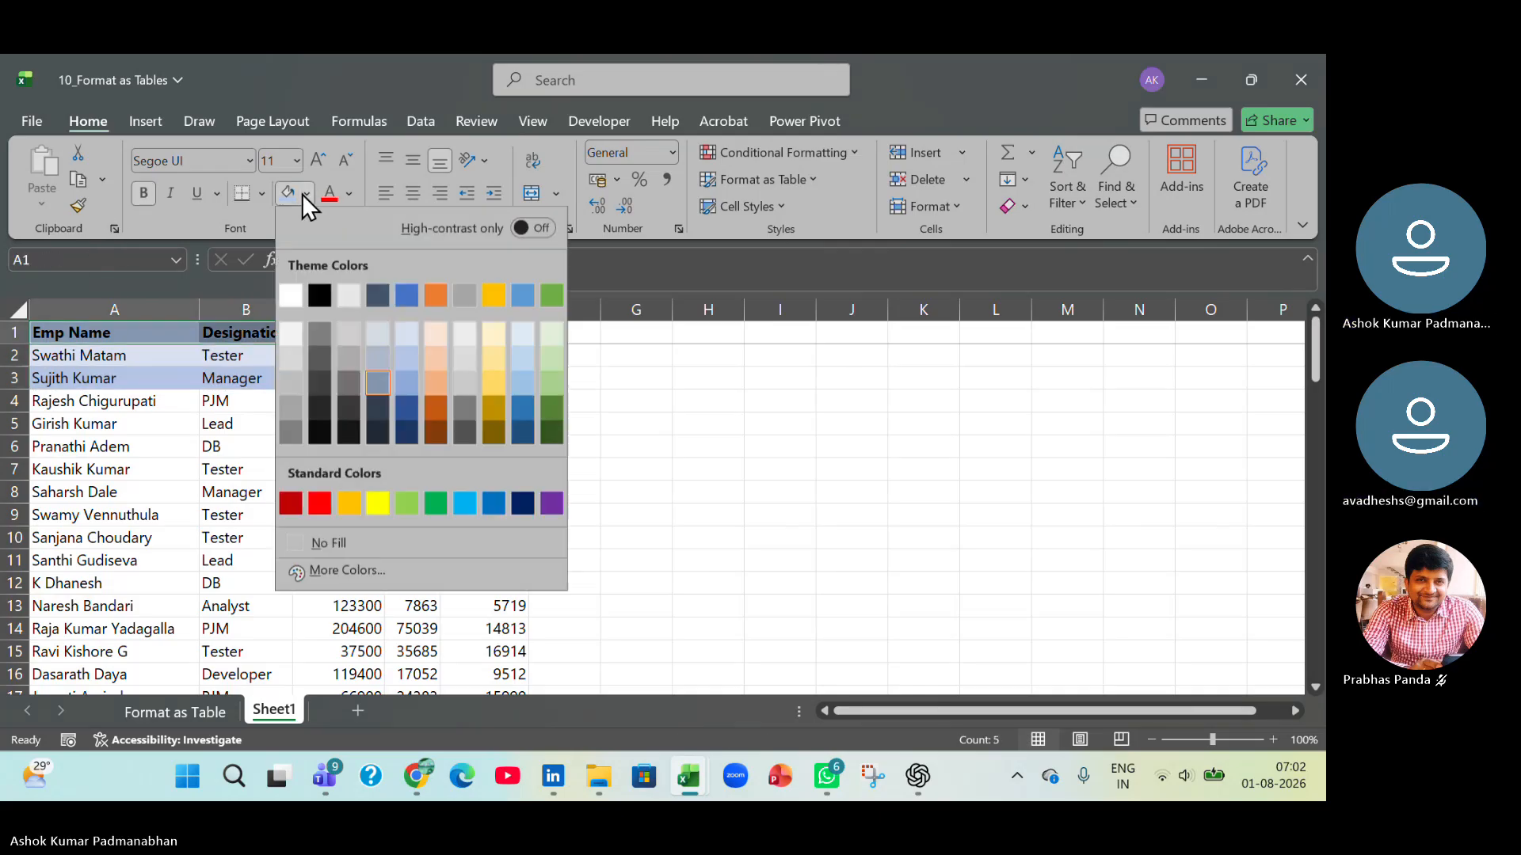
{"action": "left_click", "coordinate": [373, 435]}
{"action": "left_click", "coordinate": [350, 198]}
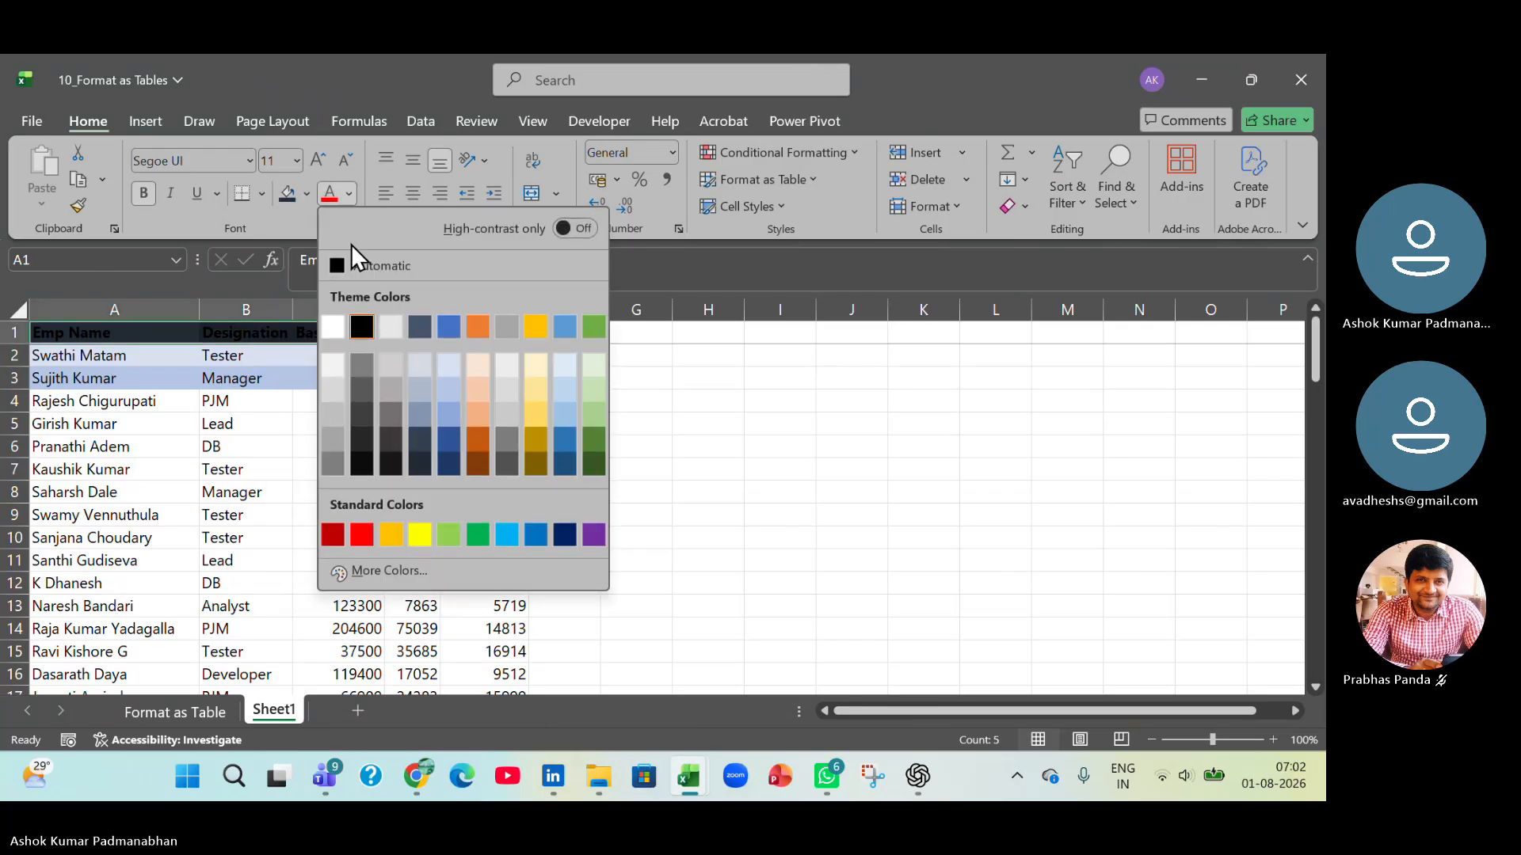
{"action": "left_click", "coordinate": [333, 328]}
{"action": "left_click", "coordinate": [237, 420]}
Copy the alternating fill of A2:E3 with Format Painter onto the remaining data rows down to row 82.
{"action": "left_click_drag", "start_coordinate": [68, 355], "coordinate": [475, 378]}
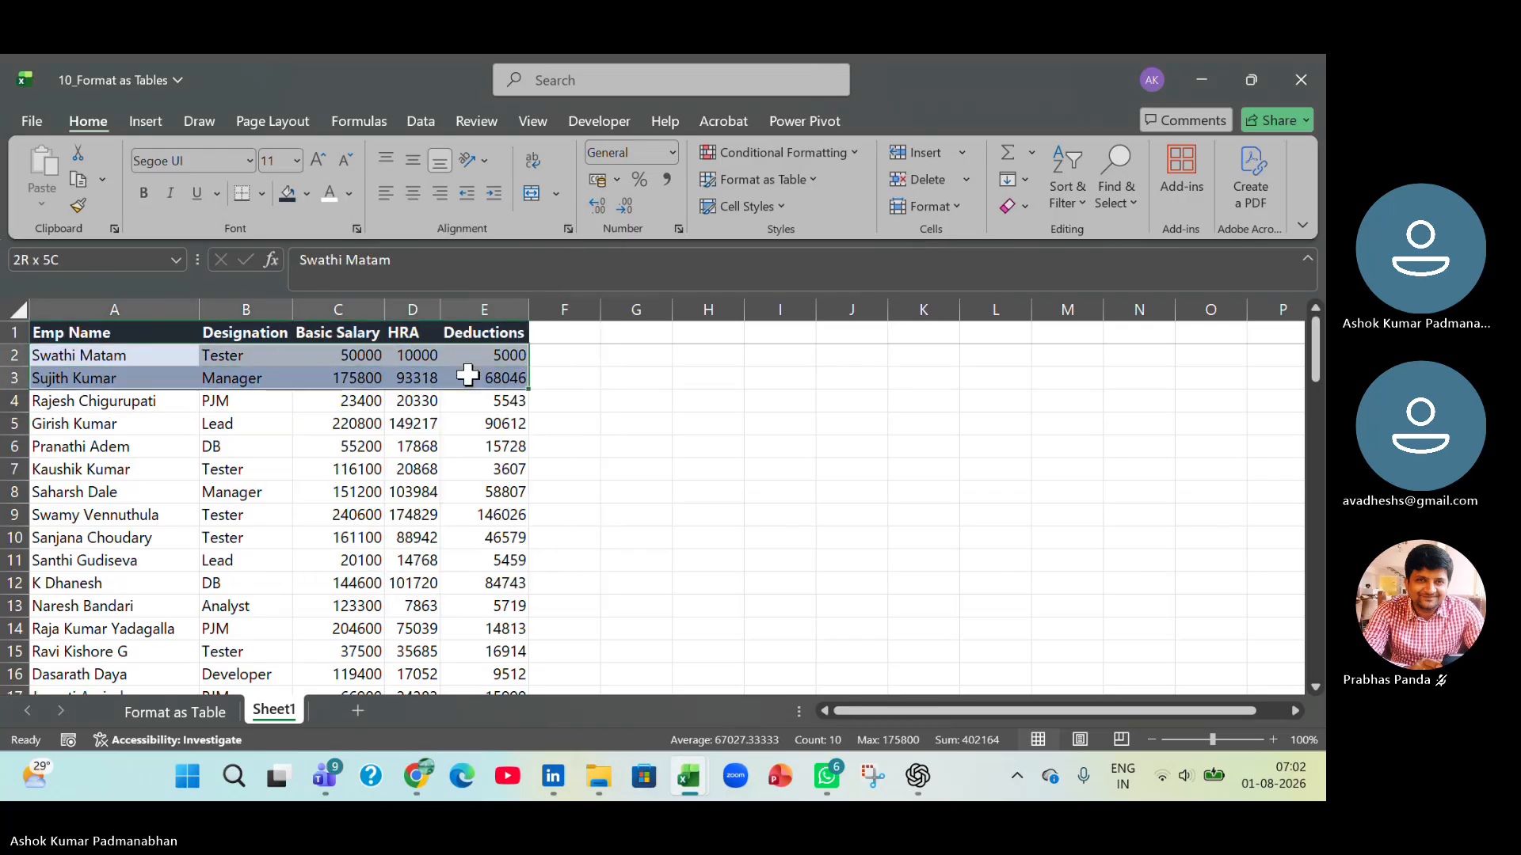
{"action": "left_click", "coordinate": [78, 206]}
{"action": "mouse_move", "coordinate": [82, 395]}
{"action": "left_mouse_down"}
{"action": "mouse_move", "coordinate": [502, 526]}
{"action": "mouse_move", "coordinate": [491, 788]}
{"action": "mouse_move", "coordinate": [477, 792]}
{"action": "mouse_move", "coordinate": [507, 654]}
{"action": "left_mouse_up"}
{"action": "left_click", "coordinate": [407, 492]}
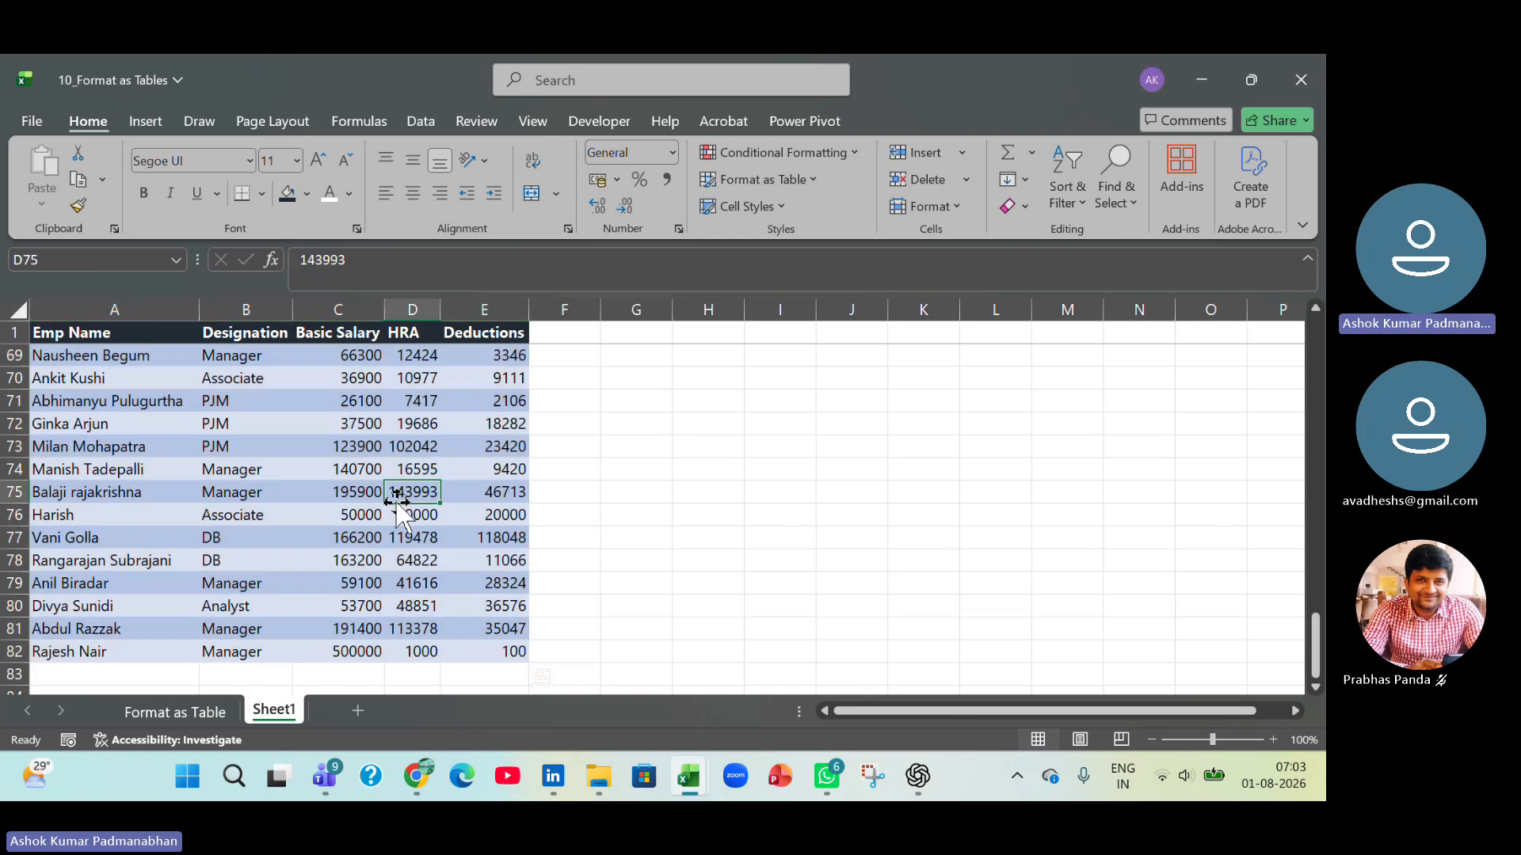
Apply all borders to the whole data range A1:E82.
{"action": "scroll", "coordinate": [407, 491], "scroll_direction": "up", "scroll_amount": 20}
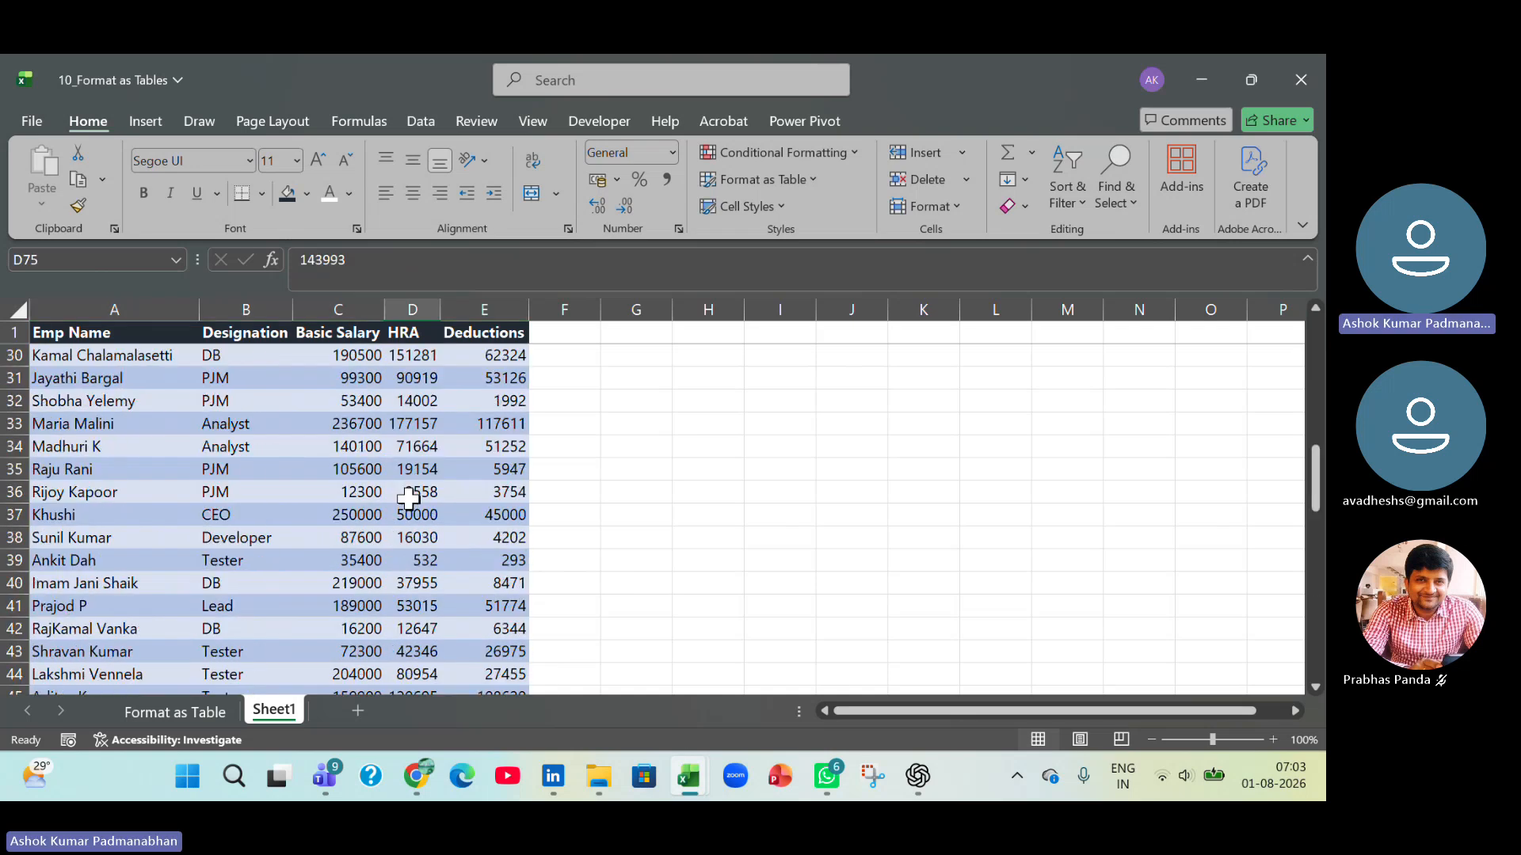
{"action": "left_click", "coordinate": [95, 333]}
{"action": "key", "text": "ctrl+shift+Right"}
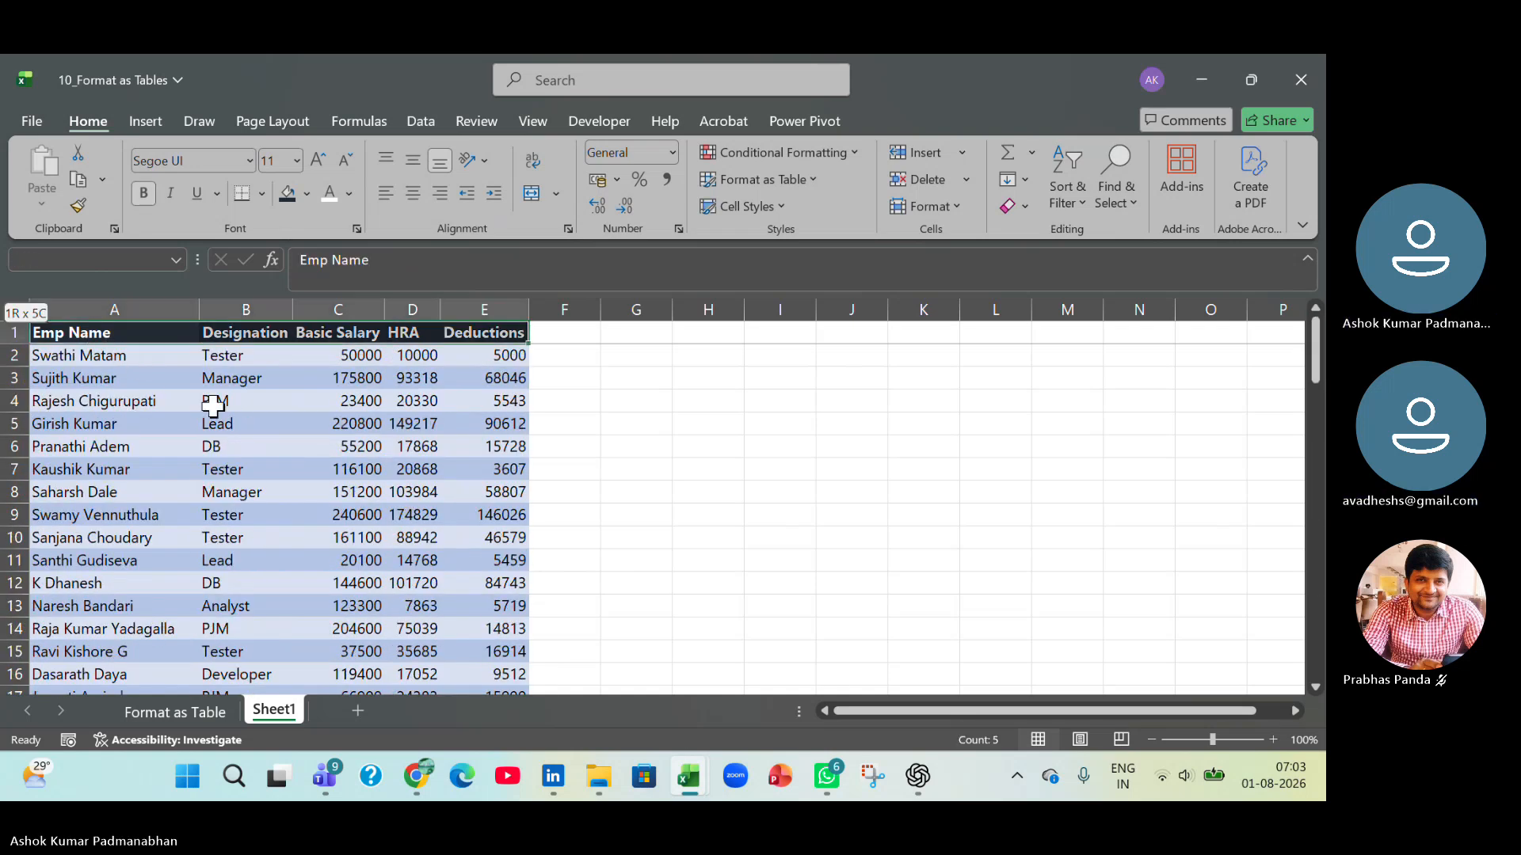
{"action": "key", "text": "ctrl+shift+Down"}
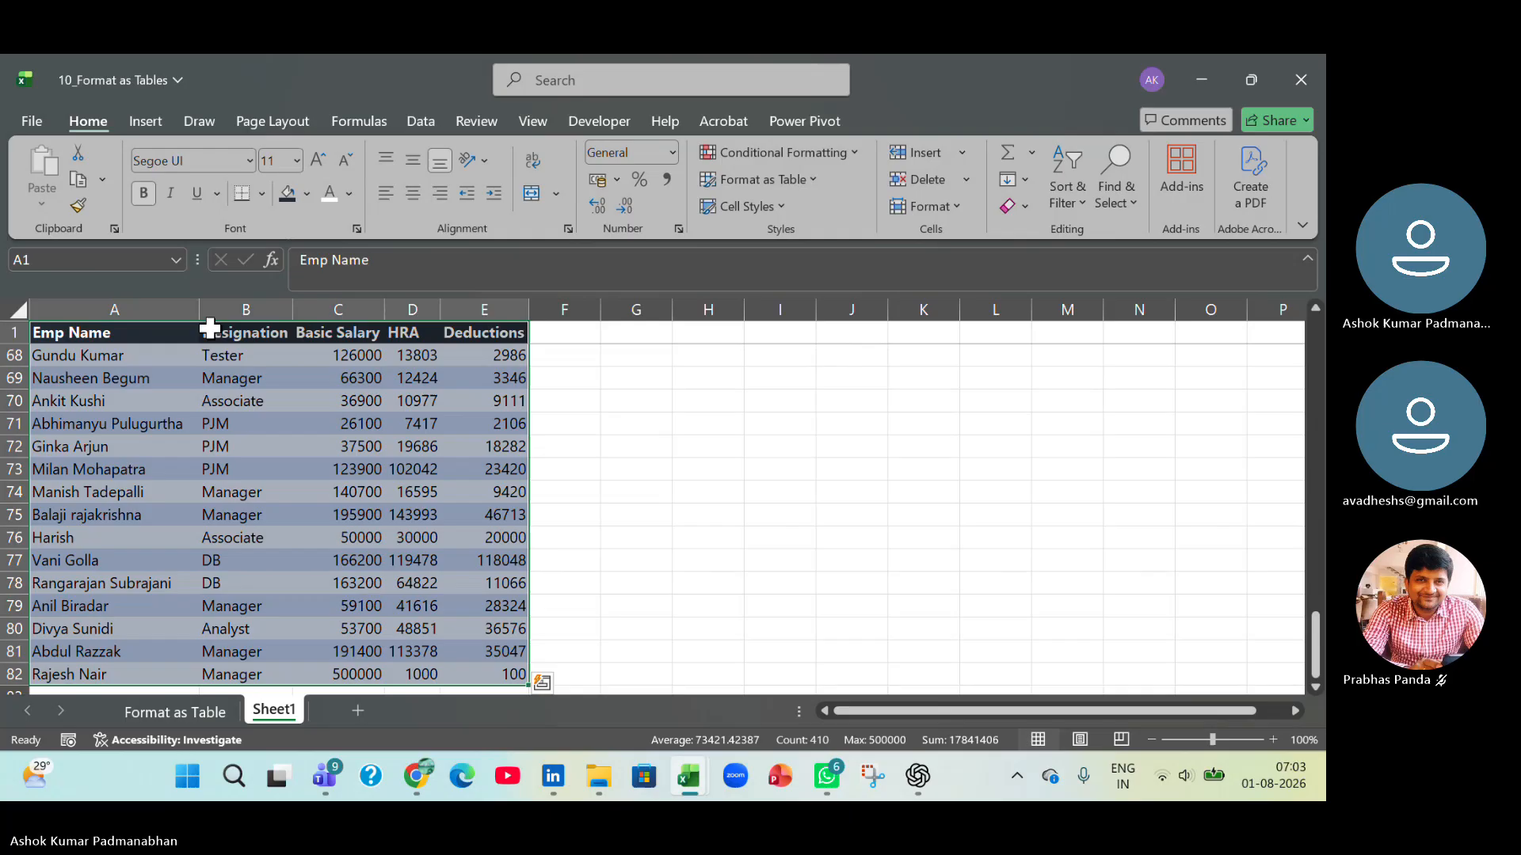
{"action": "left_click", "coordinate": [261, 193]}
{"action": "left_click", "coordinate": [270, 408]}
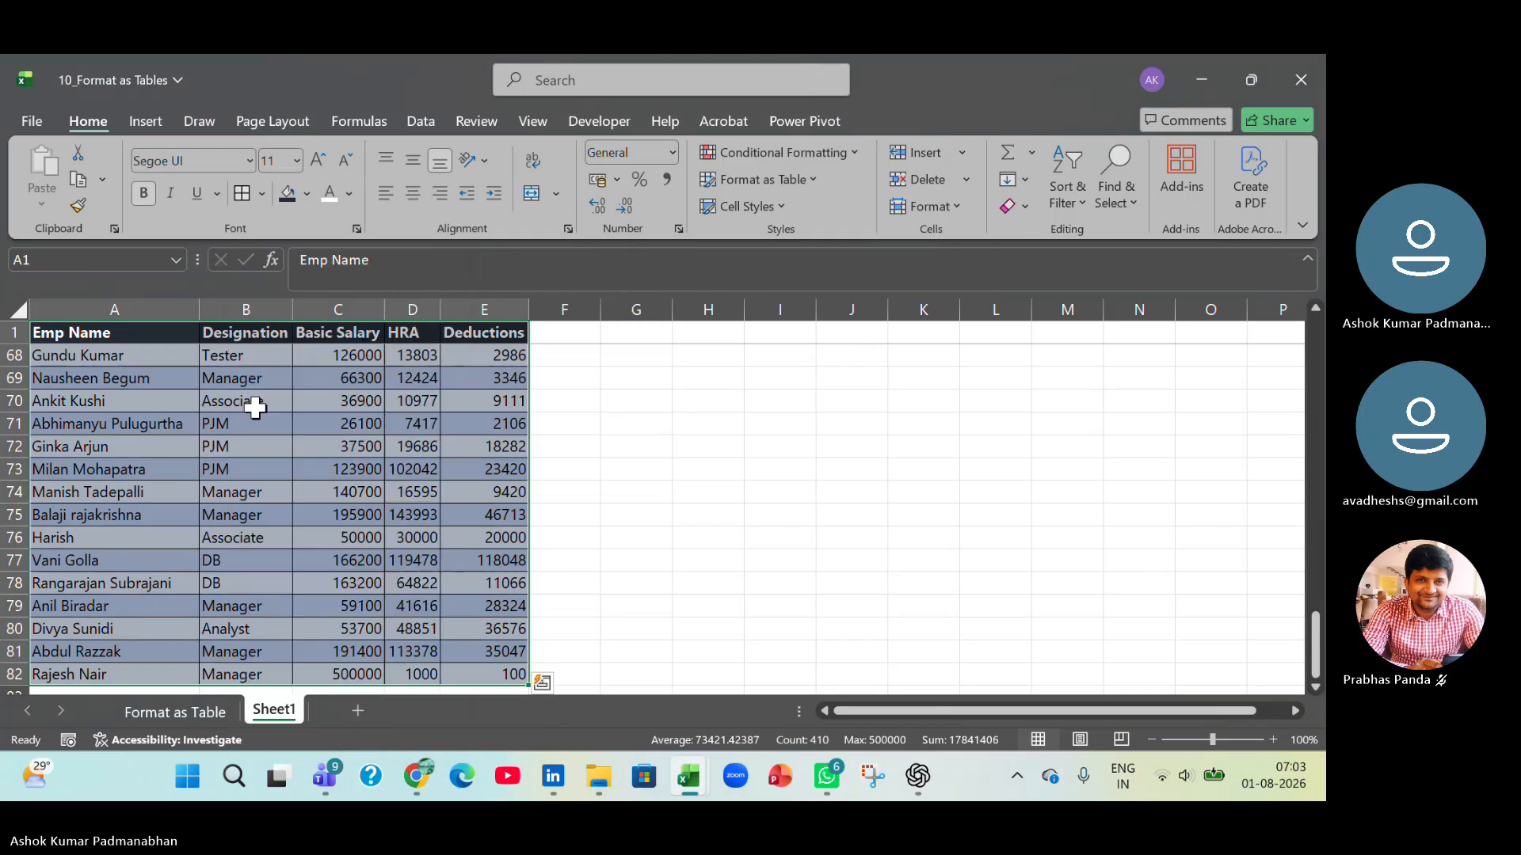
{"action": "left_click", "coordinate": [317, 469]}
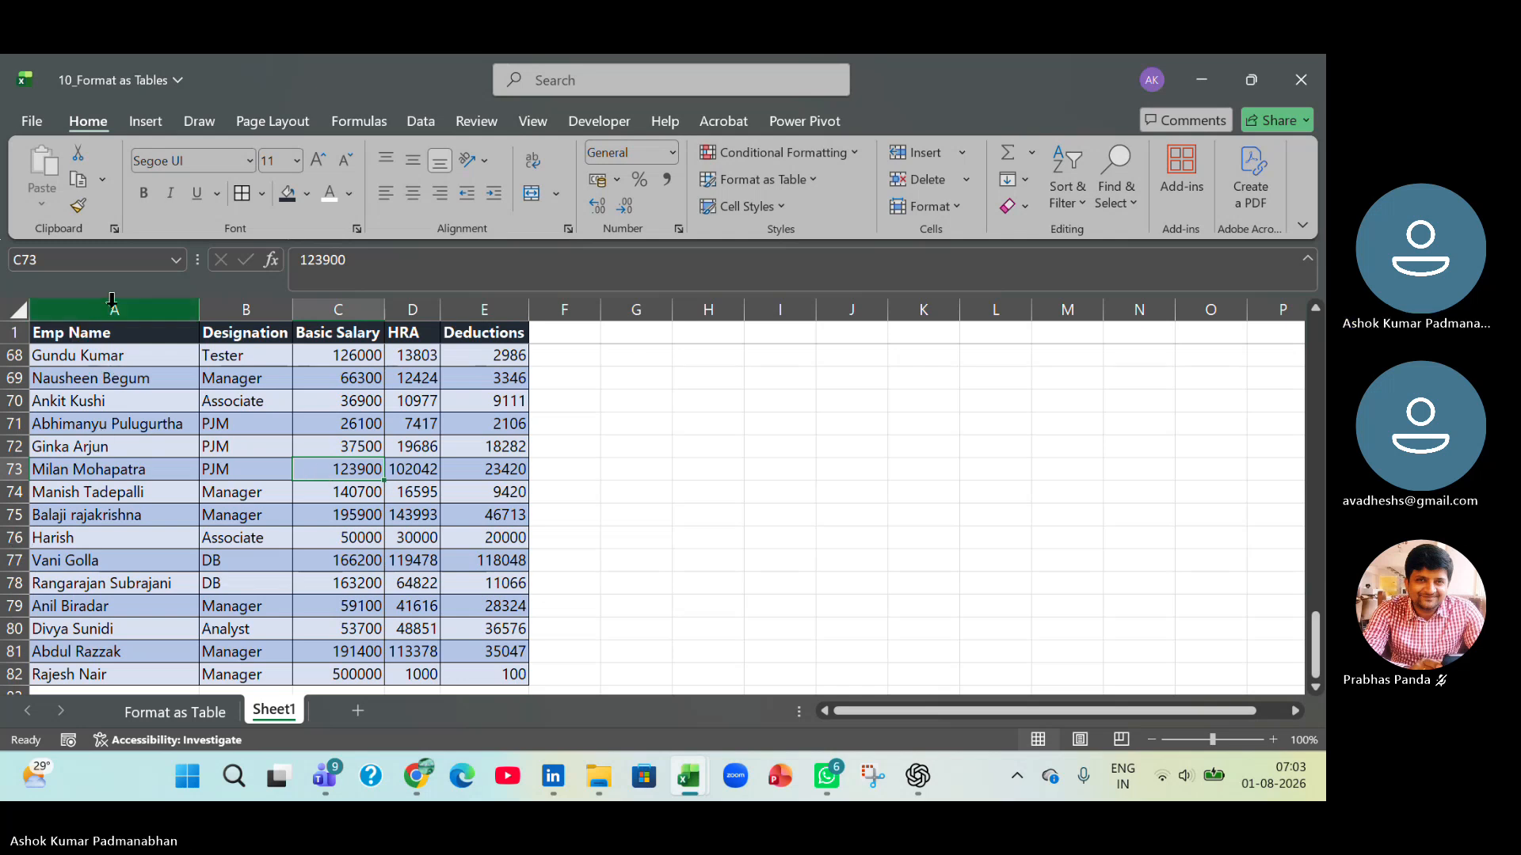
Enter the column header Gross Pay in cell F1.
{"action": "left_click", "coordinate": [563, 331]}
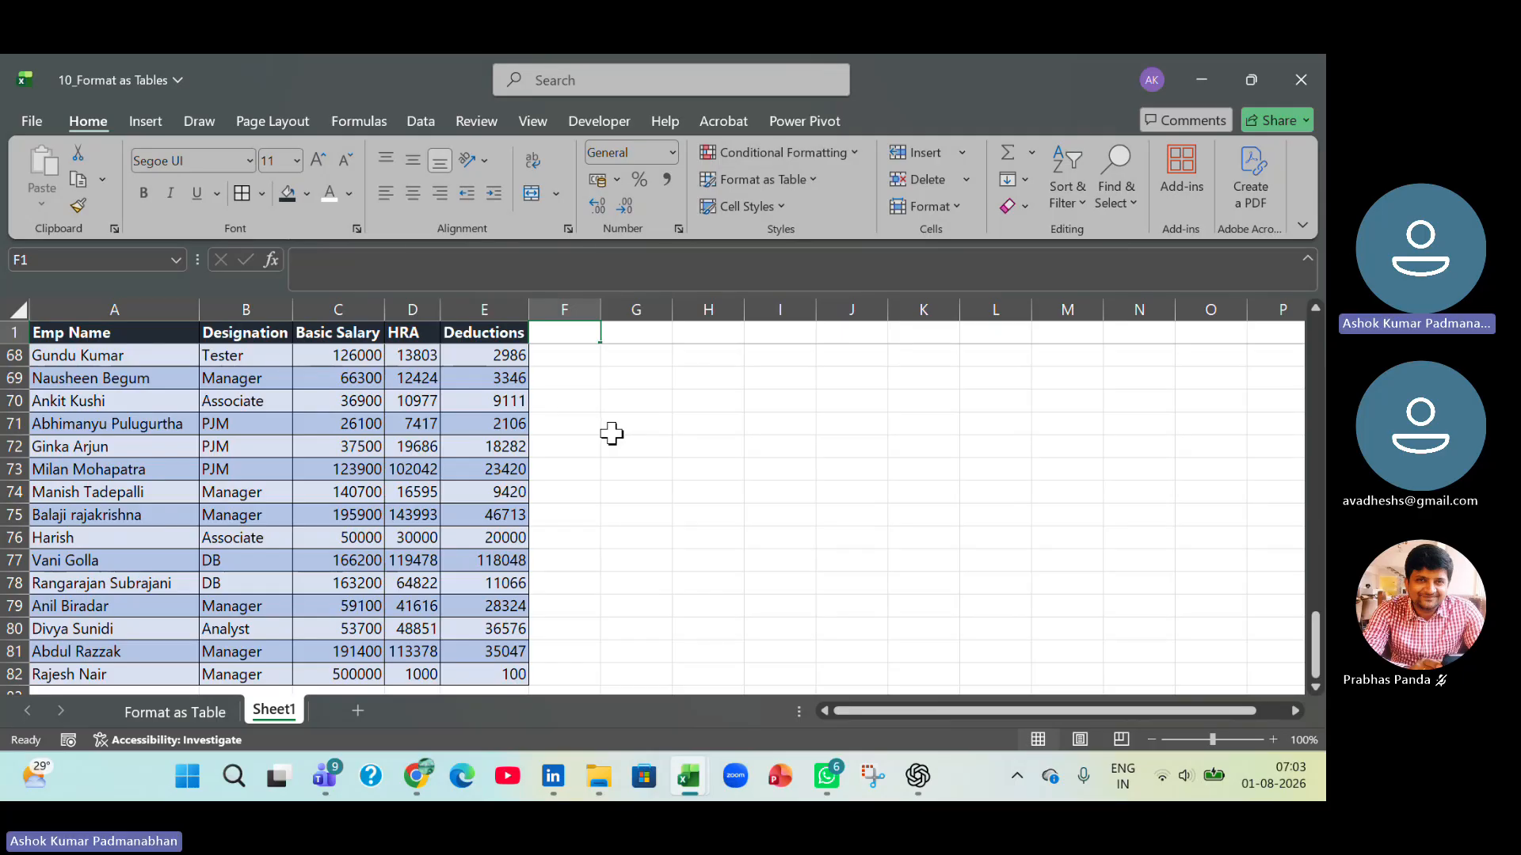
{"action": "type", "text": "Gross "}
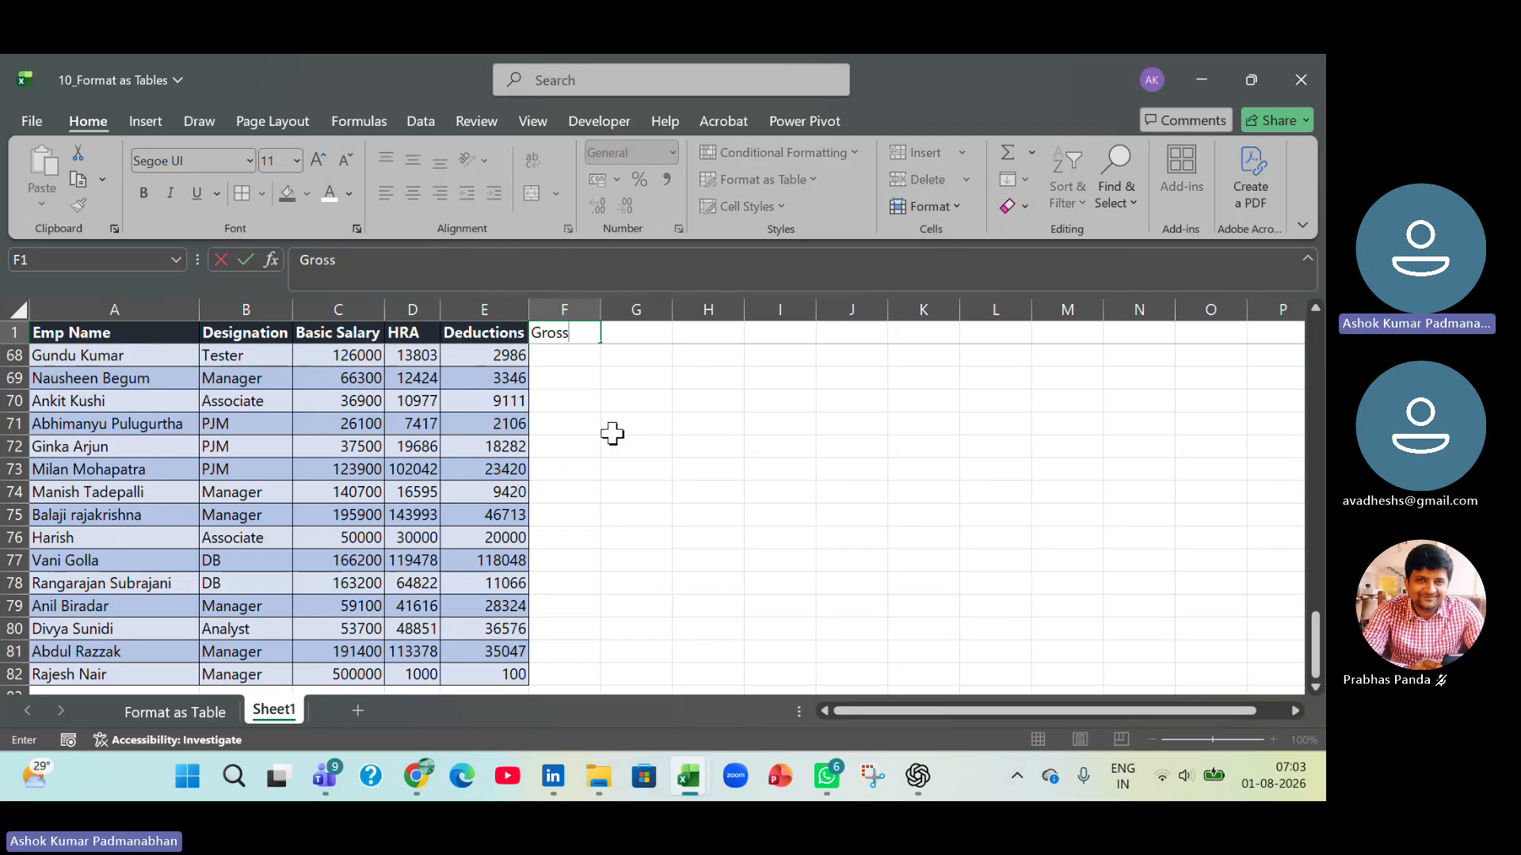
{"action": "type", "text": "Pay"}
{"action": "key", "text": "Return"}
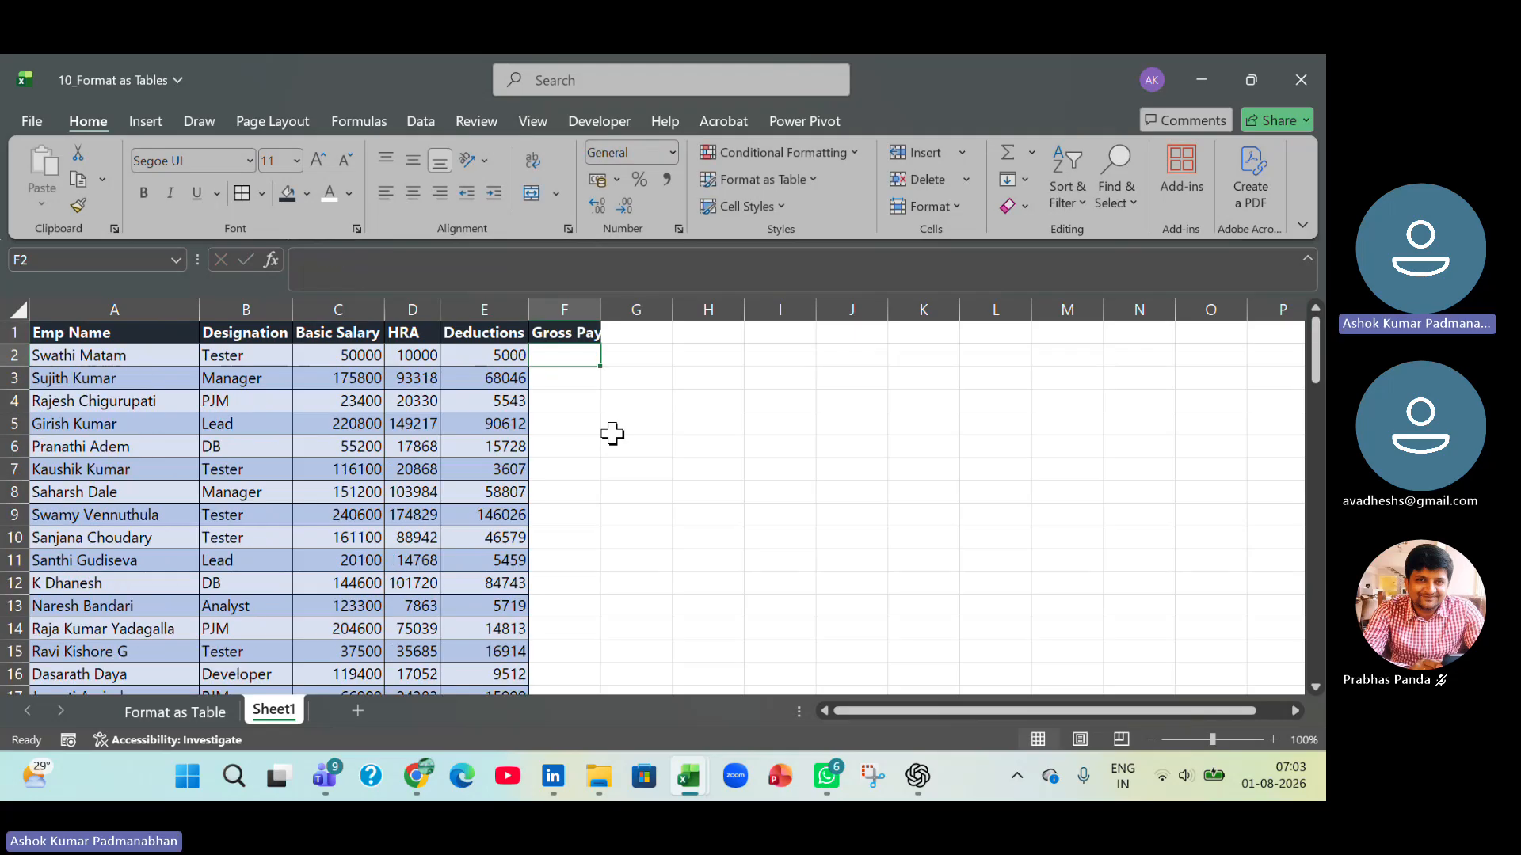
Enter the formula =C2+D2+E2 in cell F2 to calculate the first employee's gross pay.
{"action": "type", "text": "="}
{"action": "key", "text": "Left"}
{"action": "key", "text": "Left"}
{"action": "key", "text": "Left"}
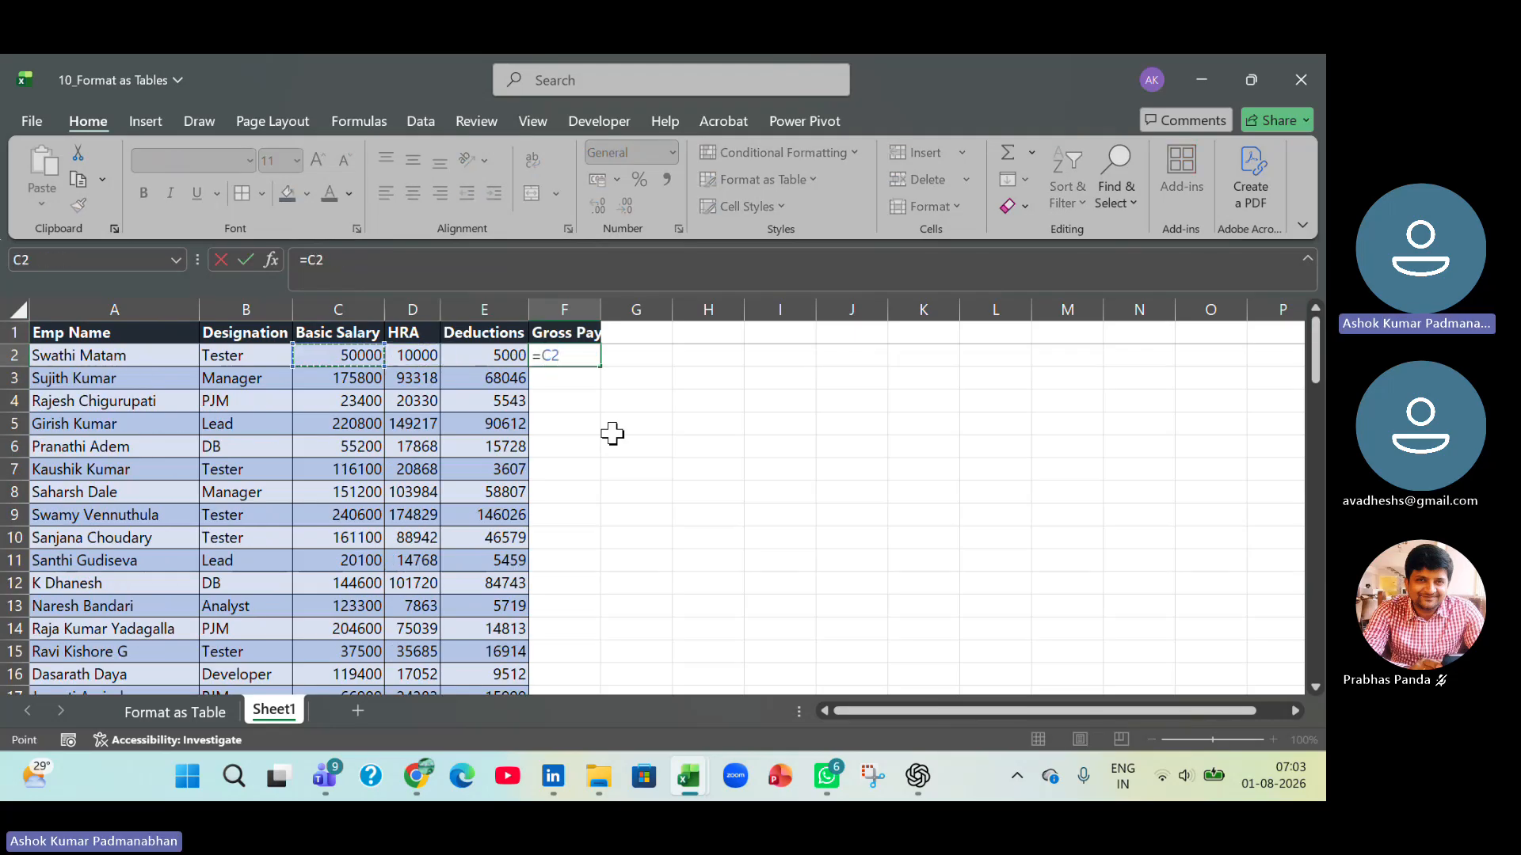
{"action": "type", "text": "+"}
{"action": "key", "text": "Left"}
{"action": "key", "text": "Left"}
{"action": "type", "text": "+"}
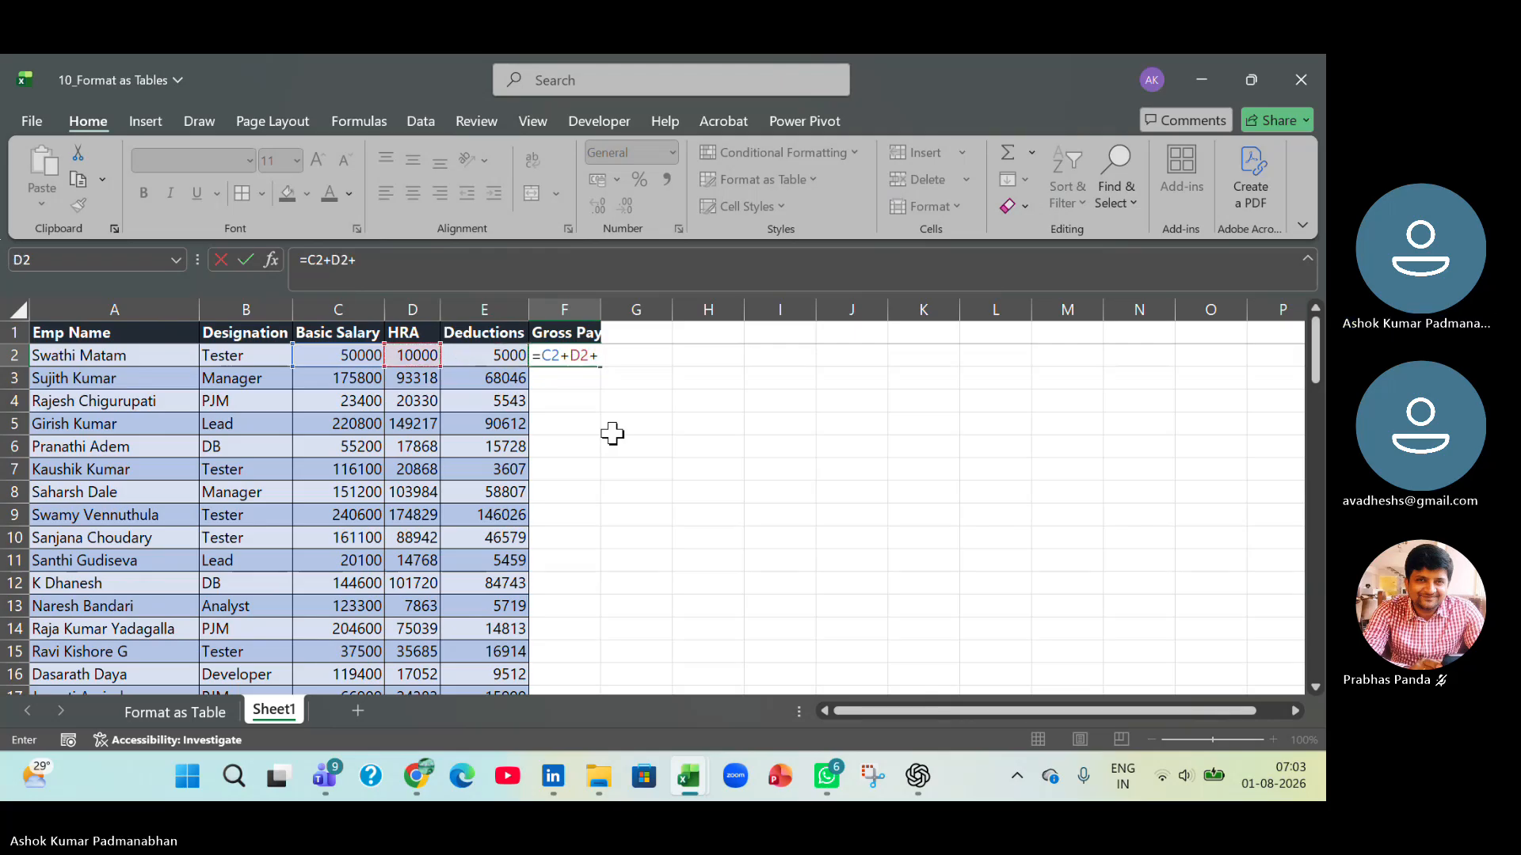
{"action": "key", "text": "Left"}
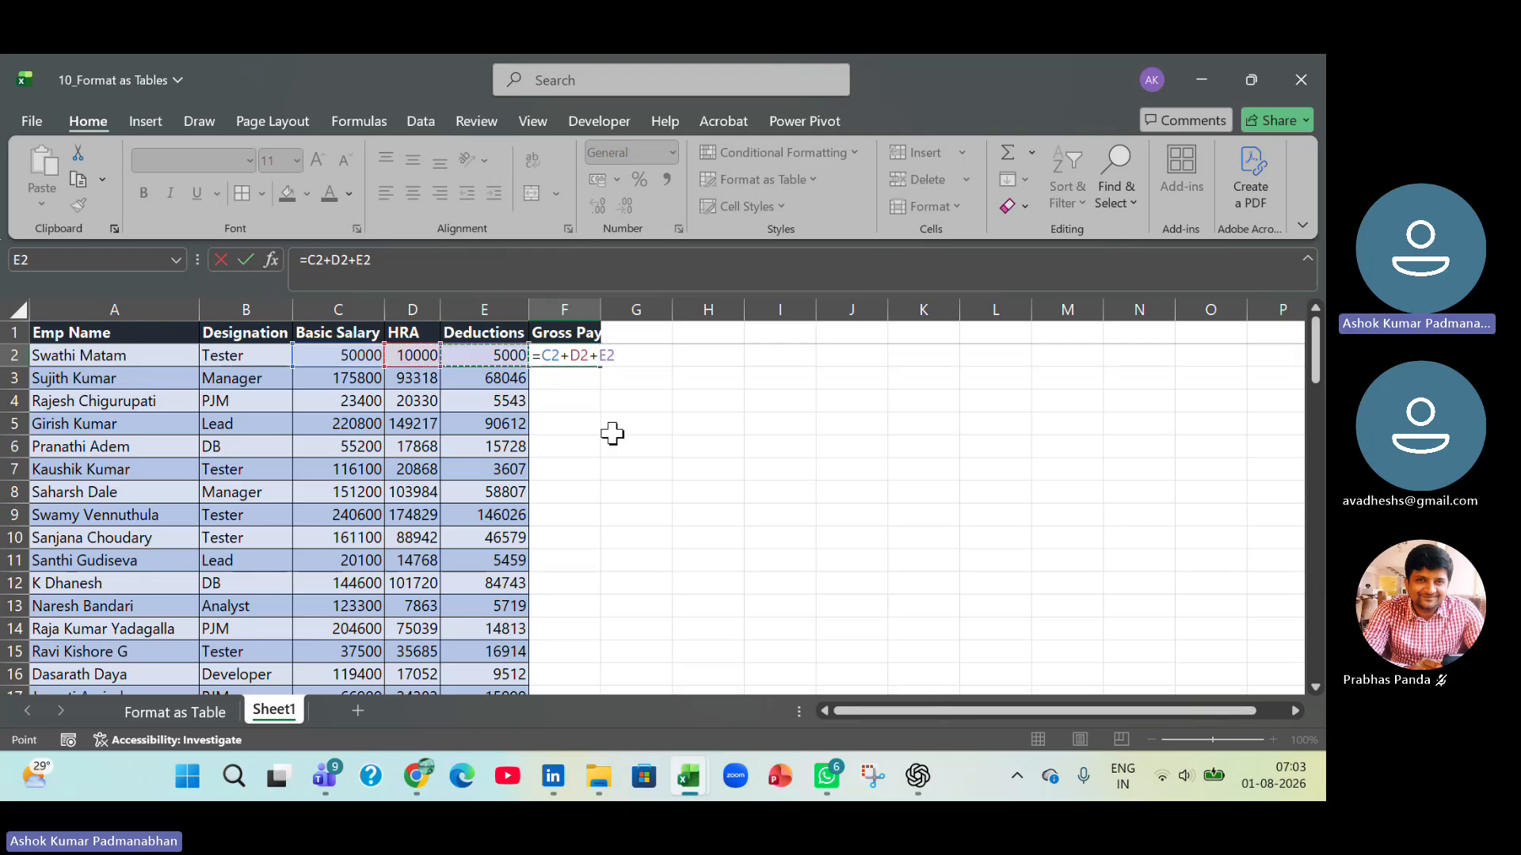
{"action": "key", "text": "Return"}
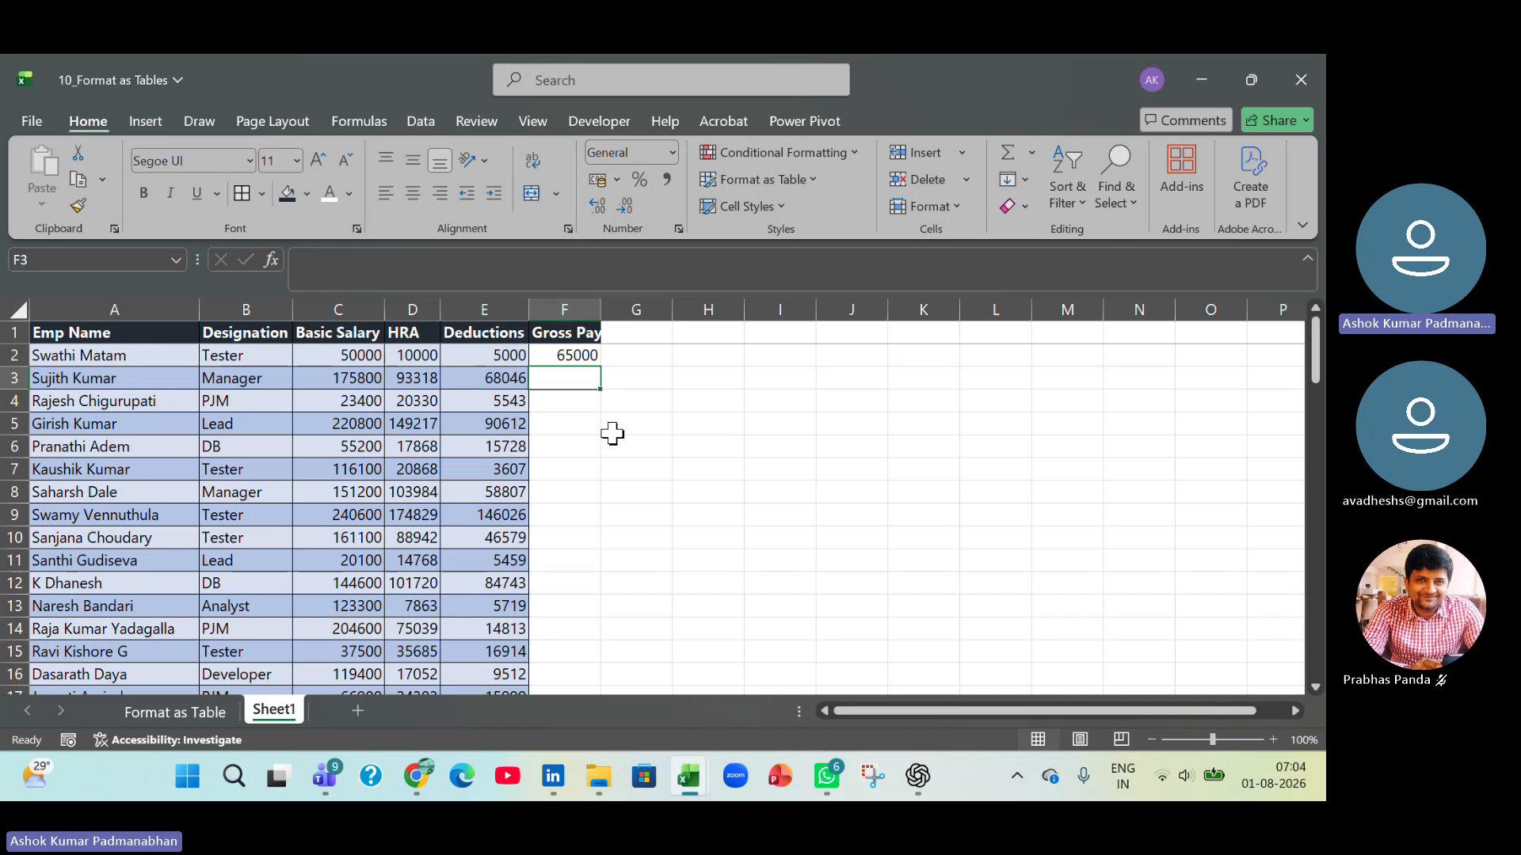
Fill the Gross Pay formula from F2 down the data rows and widen column F to fit its header.
{"action": "left_click", "coordinate": [588, 355]}
{"action": "double_click", "coordinate": [599, 370]}
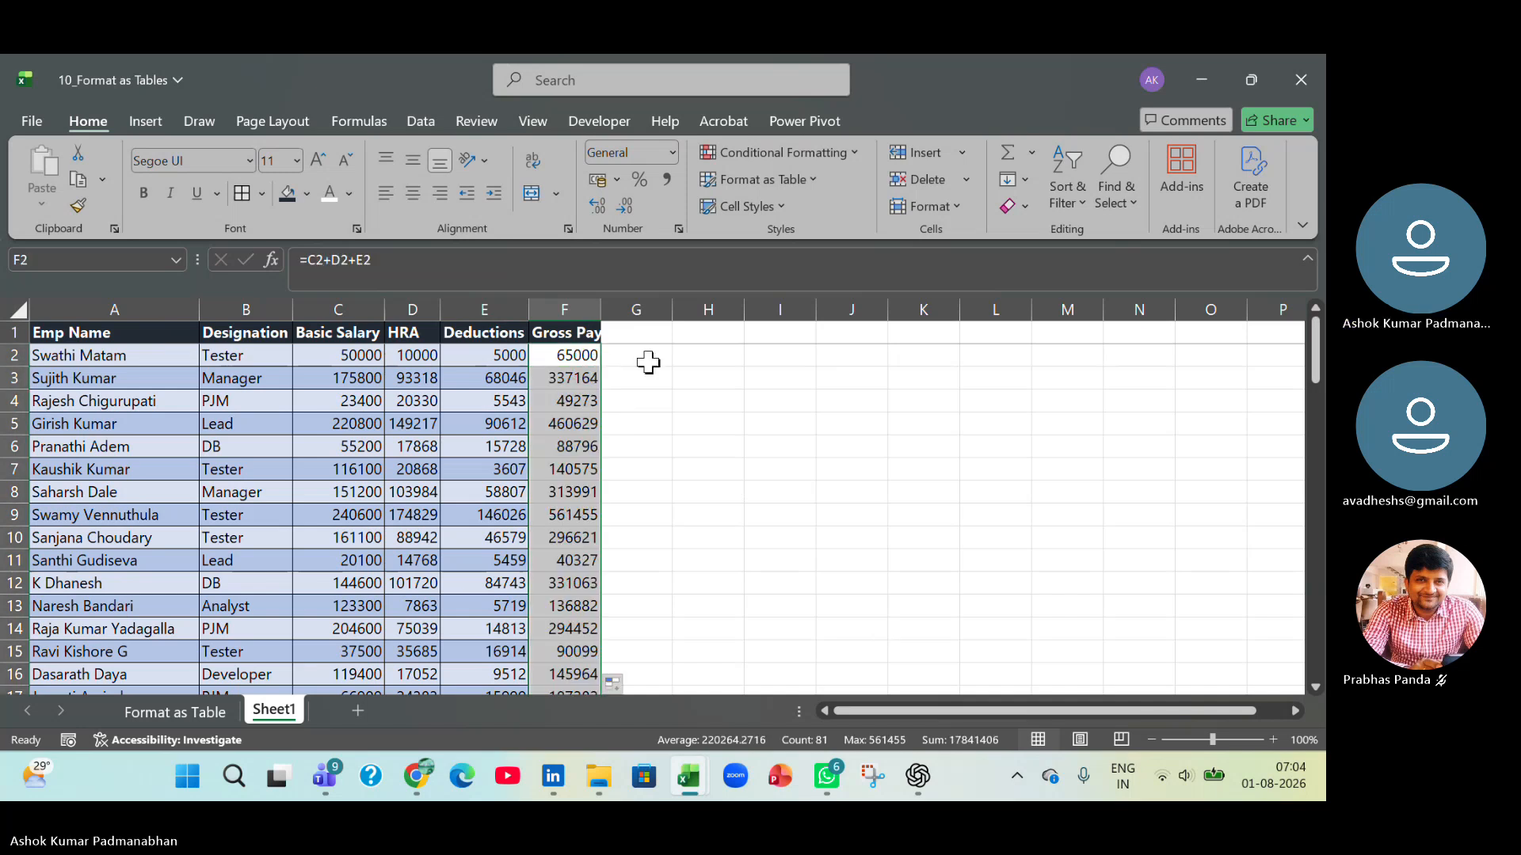
{"action": "left_click_drag", "start_coordinate": [602, 309], "coordinate": [615, 309]}
Enter the column header Net Pay in cell G1.
{"action": "left_click", "coordinate": [643, 333]}
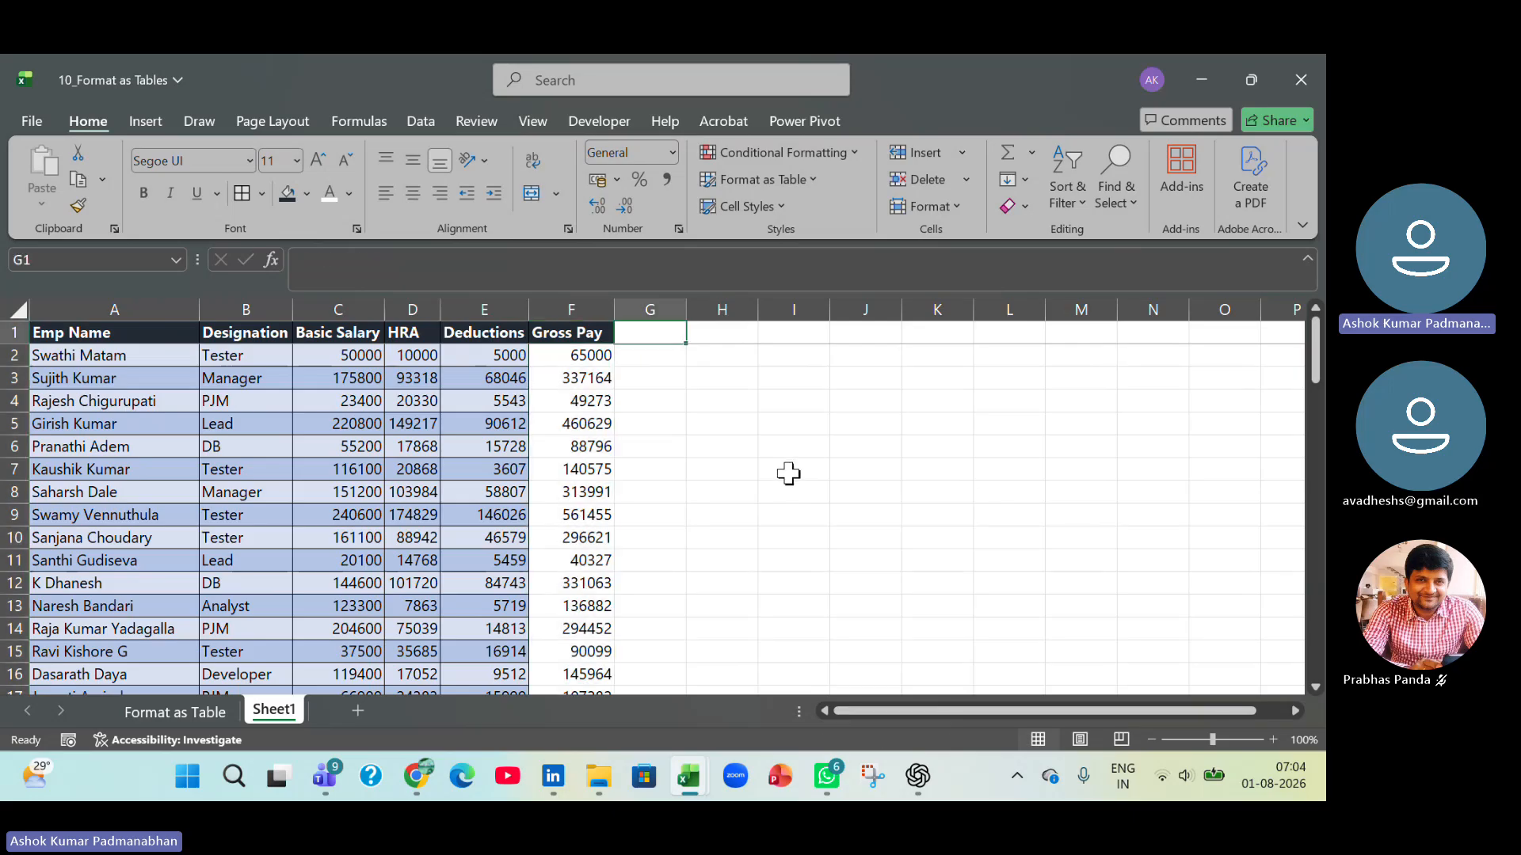
{"action": "type", "text": "Net Pa"}
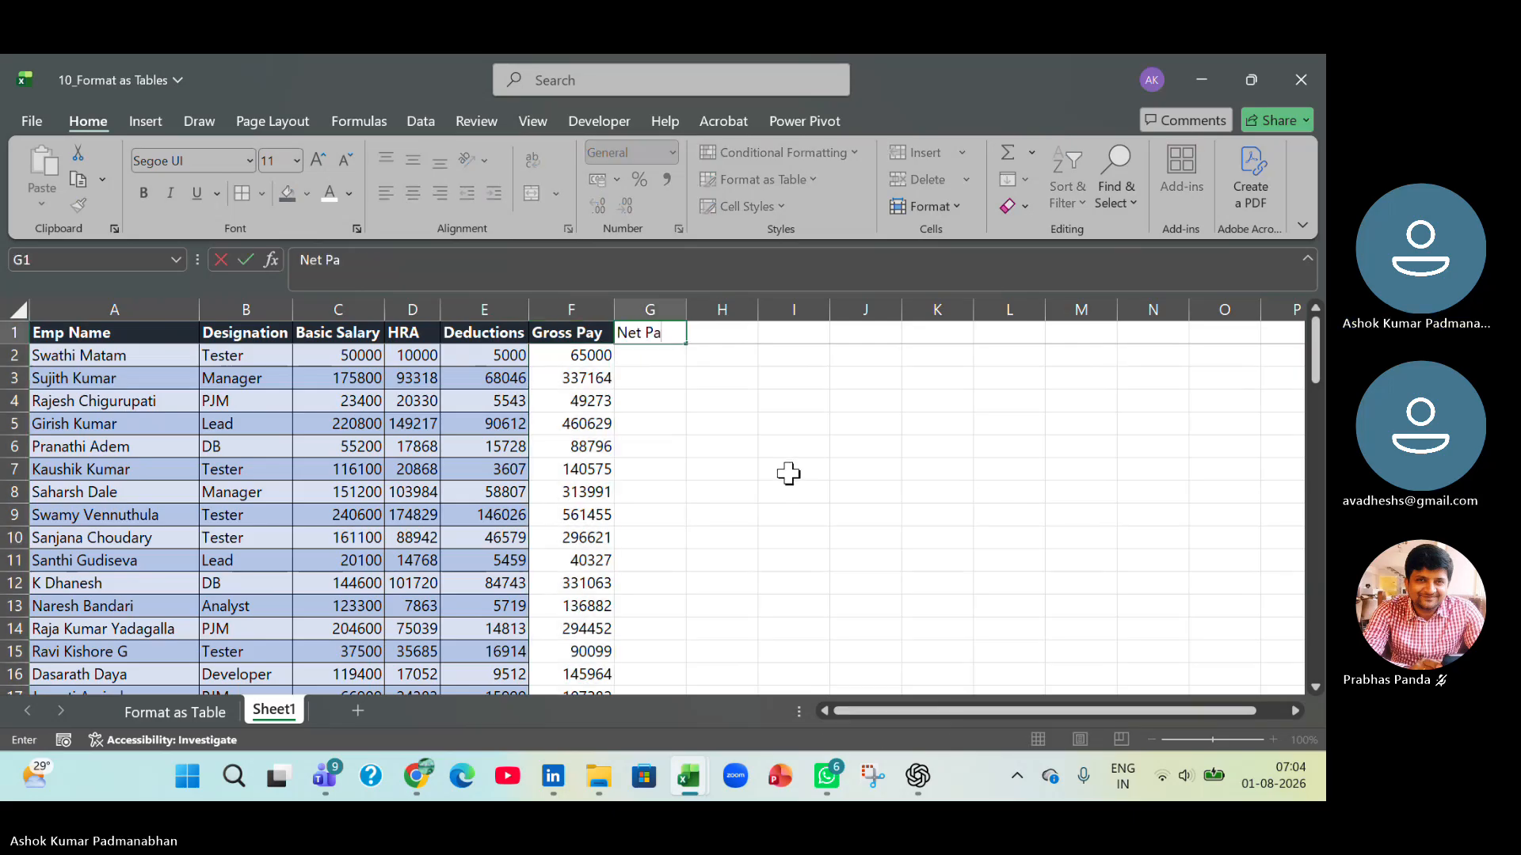
{"action": "type", "text": "y"}
{"action": "key", "text": "Return"}
Enter the formula =C2+D2-E2 in cell G2 to calculate the first employee's net pay.
{"action": "type", "text": "="}
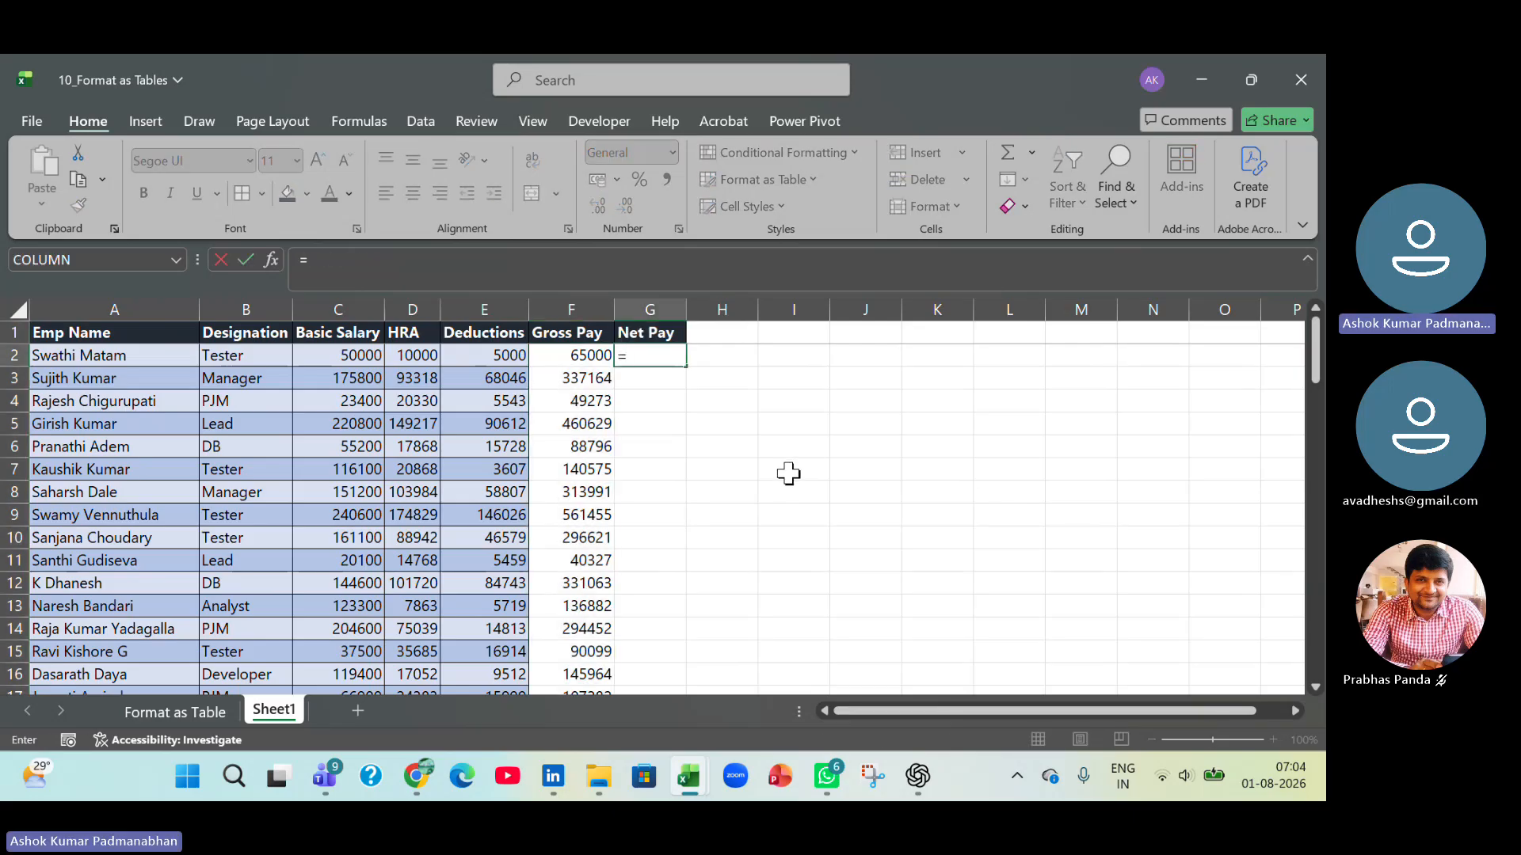
{"action": "key", "text": "Left"}
{"action": "key", "text": "Left"}
{"action": "key", "text": "Left"}
{"action": "key", "text": "Left"}
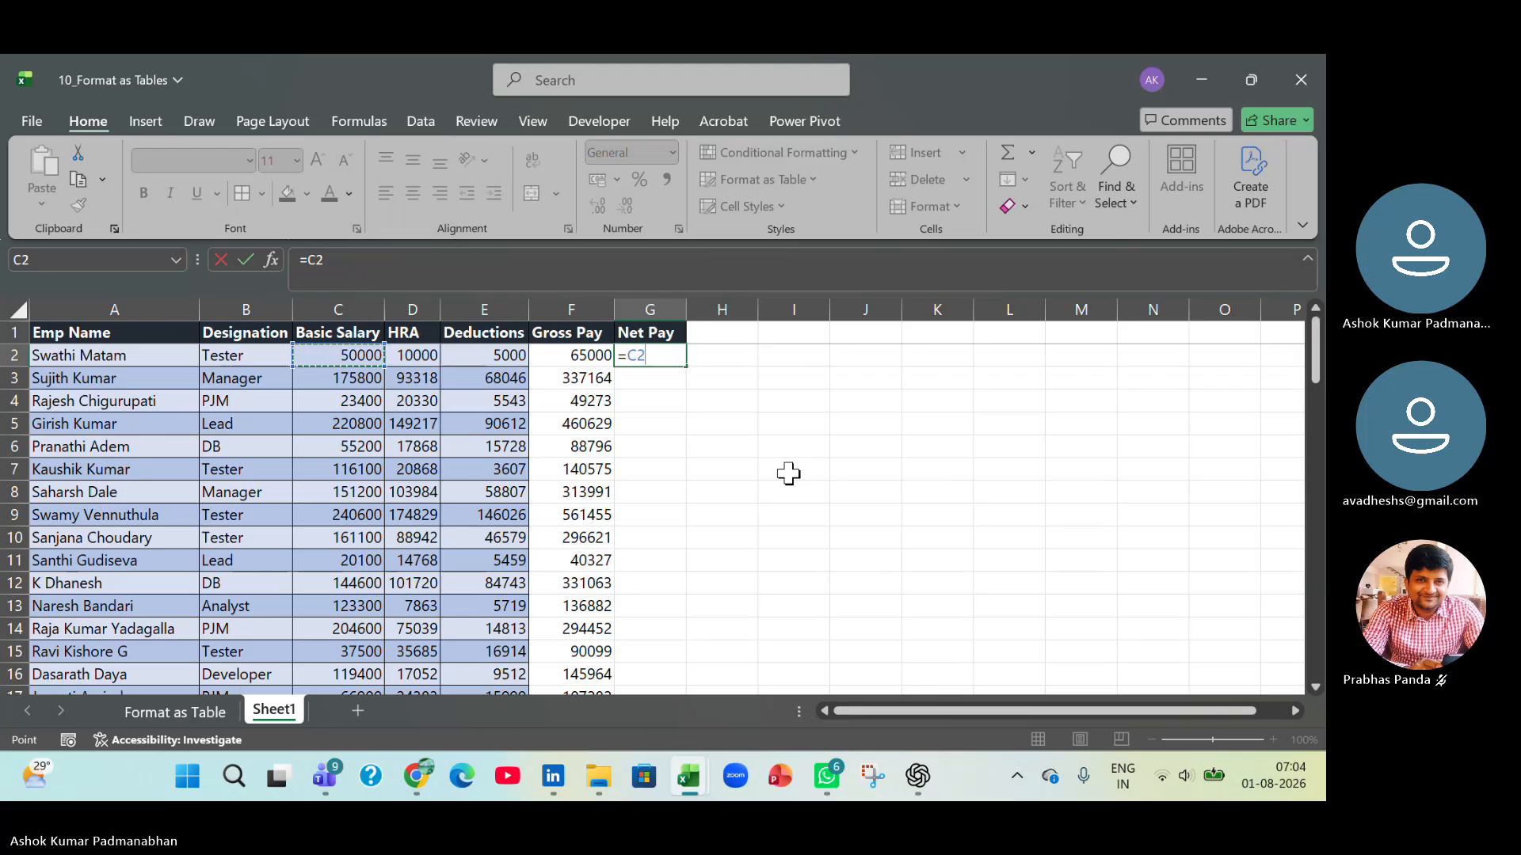
{"action": "type", "text": "+"}
{"action": "key", "text": "Left"}
{"action": "key", "text": "Left"}
{"action": "key", "text": "Left"}
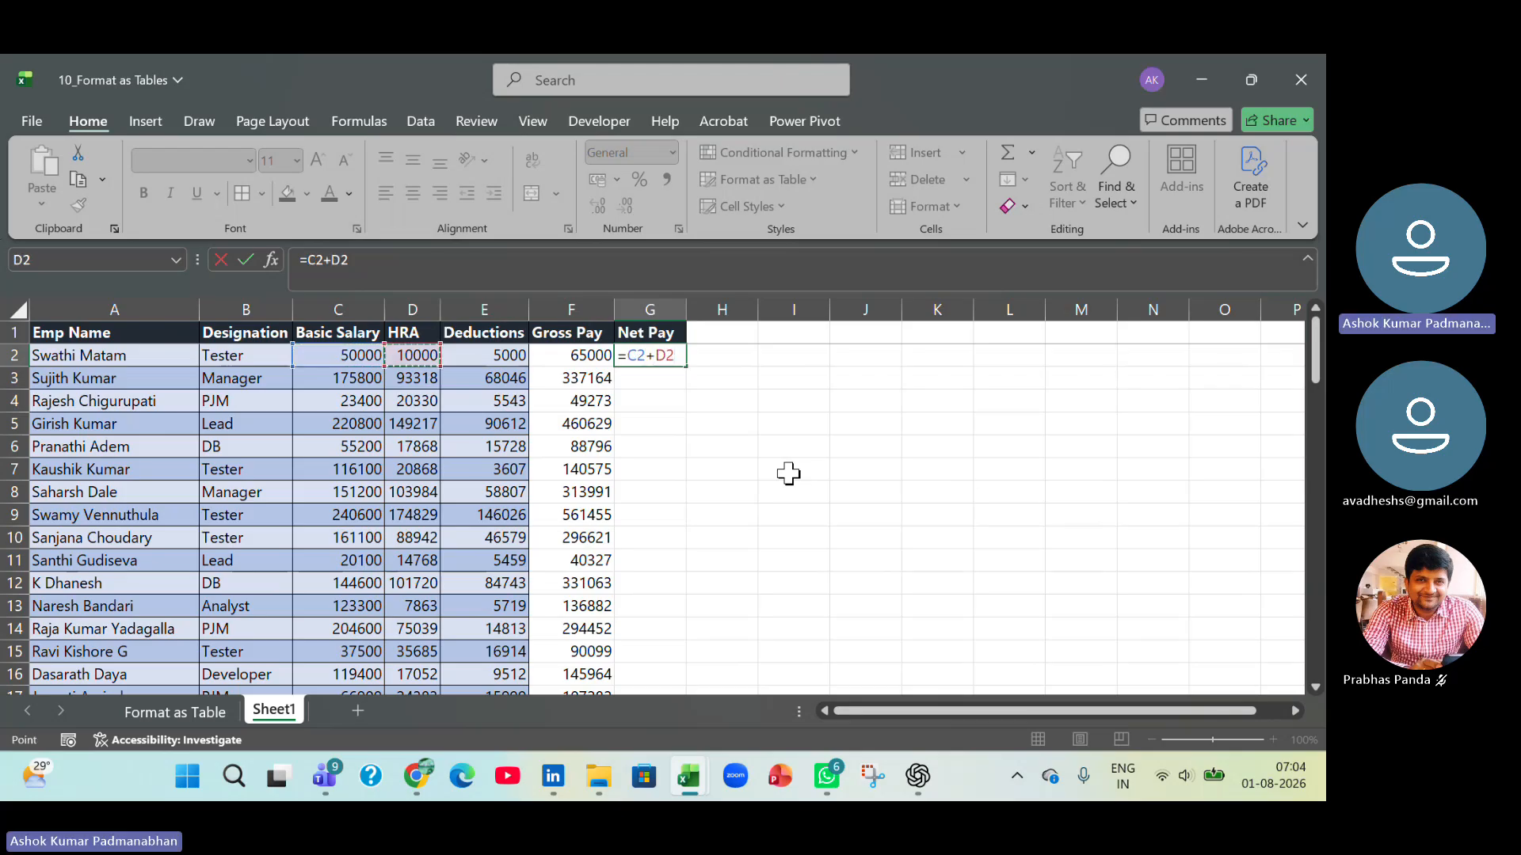
{"action": "type", "text": "-"}
{"action": "key", "text": "Left"}
{"action": "key", "text": "Left"}
{"action": "key", "text": "Return"}
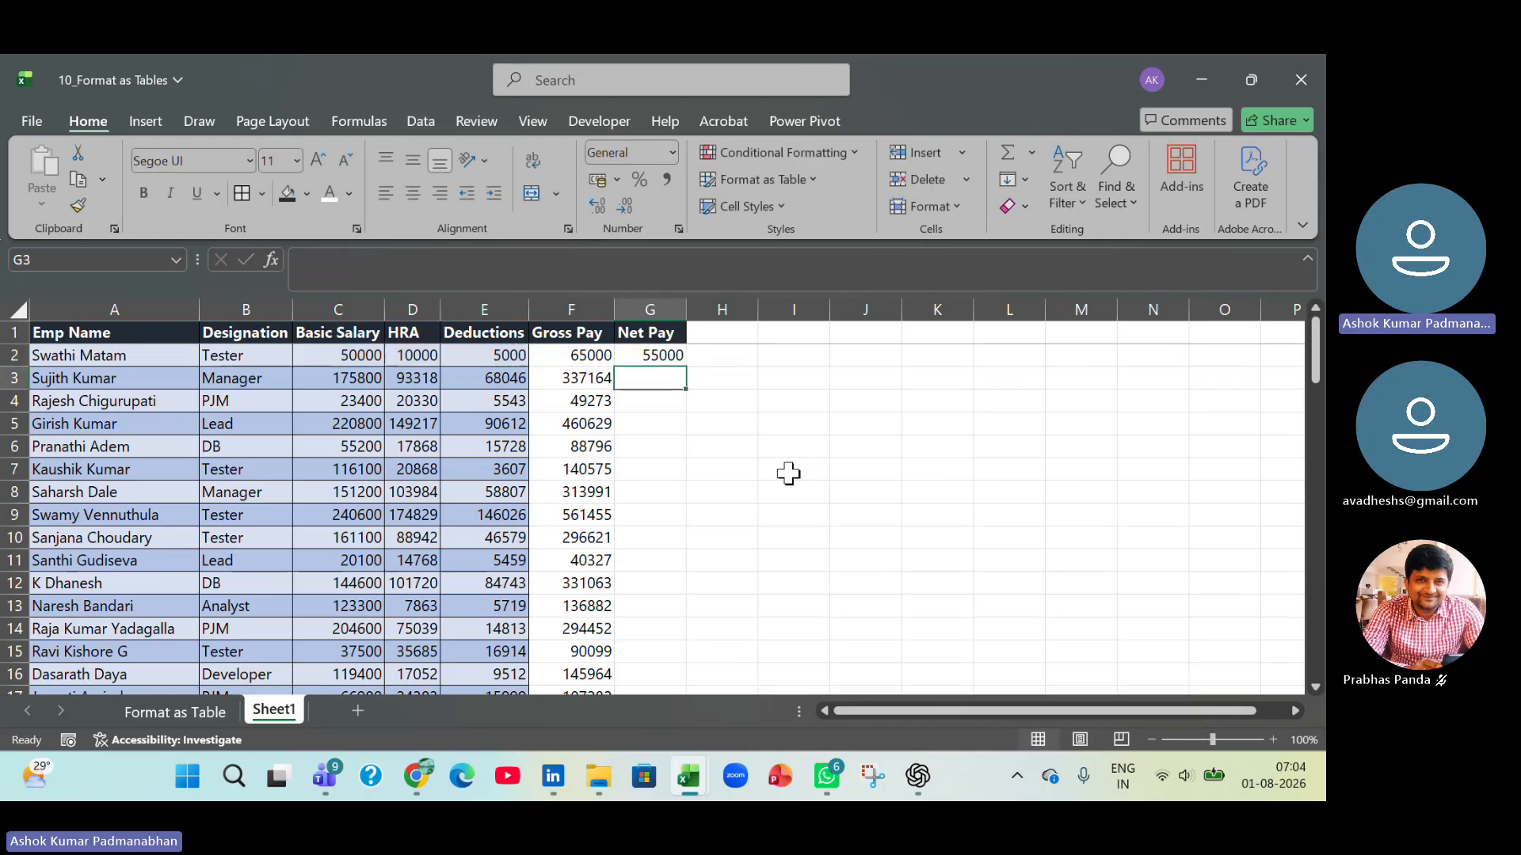
Fill the Net Pay formula from G2 down all the employee rows.
{"action": "left_click", "coordinate": [672, 364]}
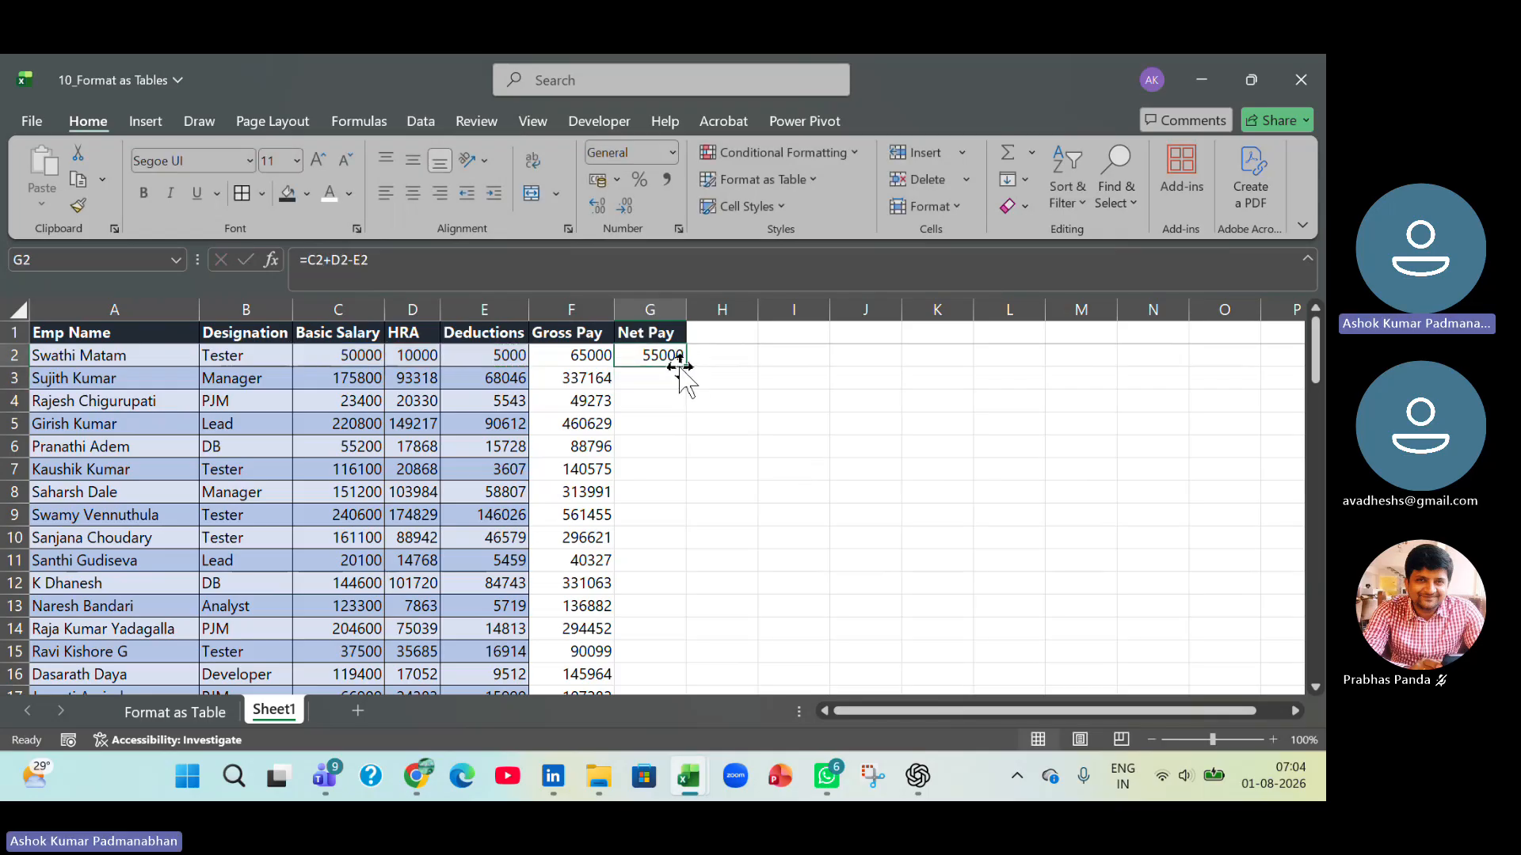
{"action": "double_click", "coordinate": [682, 369]}
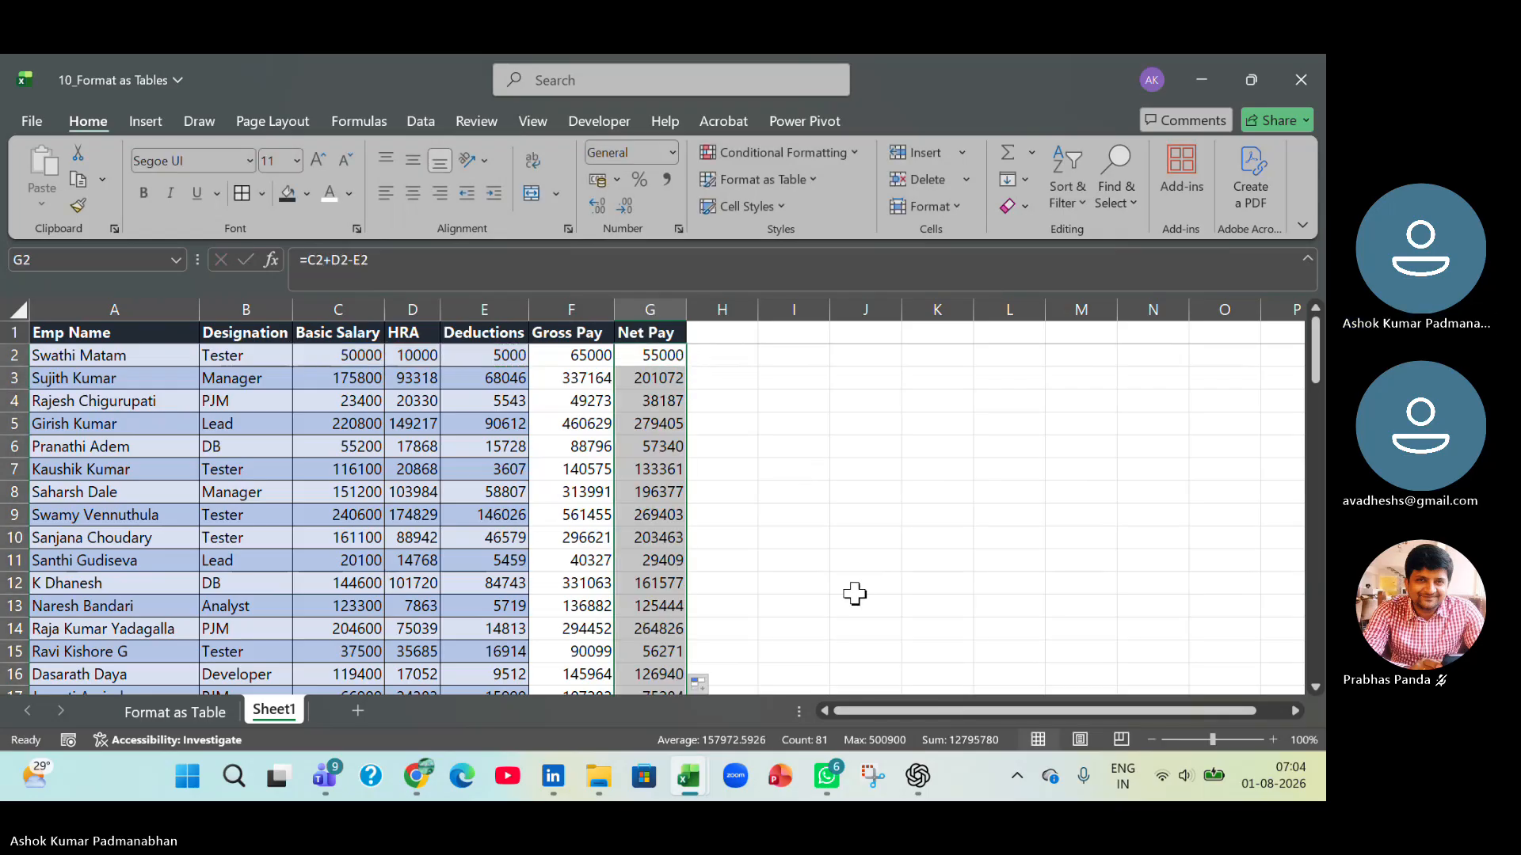
{"action": "scroll", "coordinate": [861, 591], "scroll_direction": "down", "scroll_amount": 5}
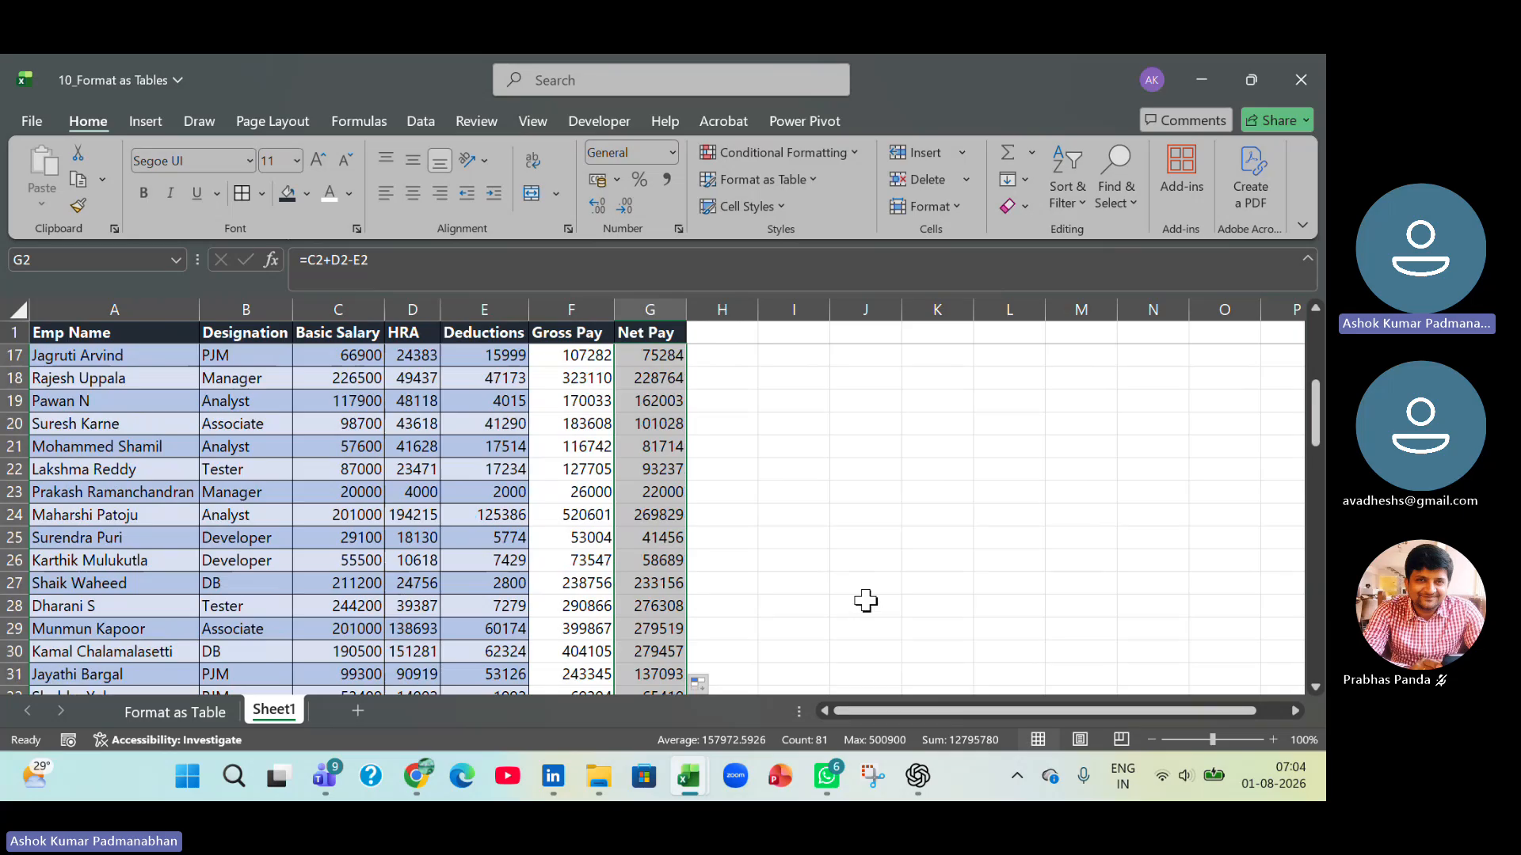
Enter the formula =SUM(F2:F82) in cell F83, directly below the Gross Pay values.
{"action": "left_click", "coordinate": [598, 608]}
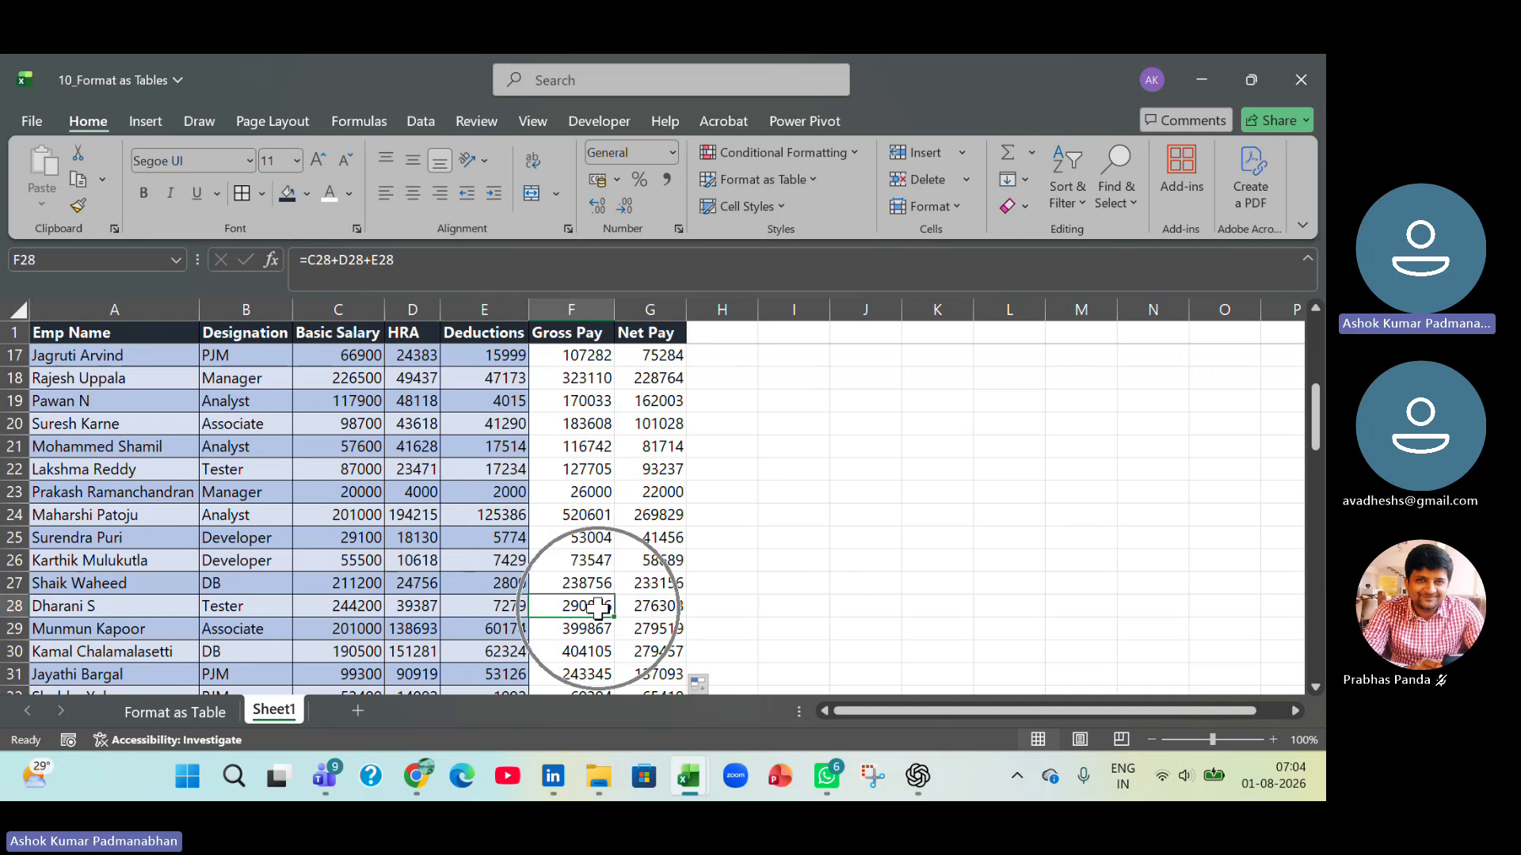
{"action": "key", "text": "ctrl+Down"}
{"action": "key", "text": "Down"}
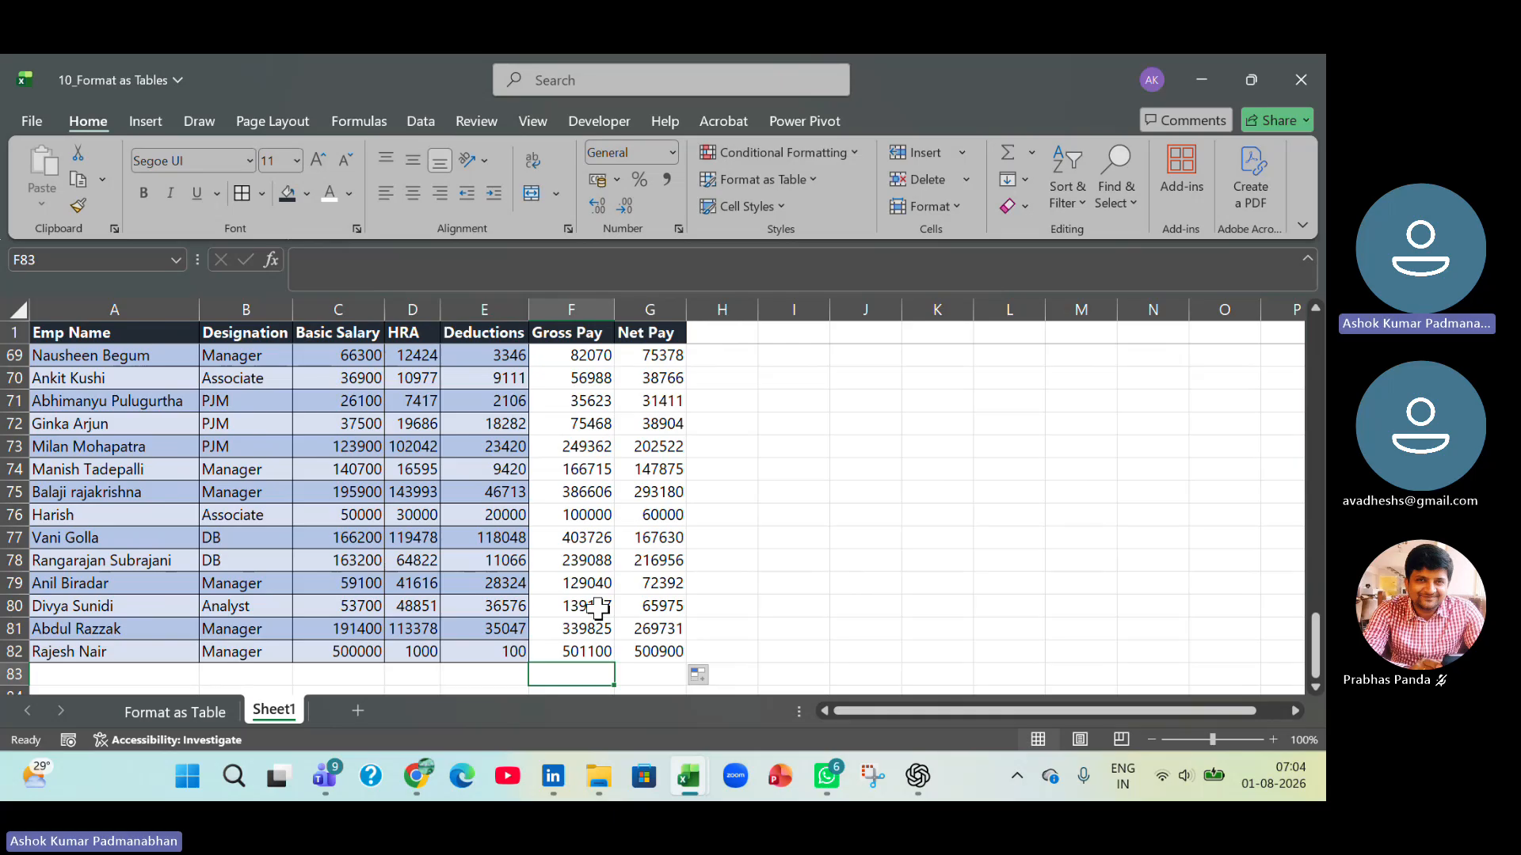
{"action": "type", "text": "=s"}
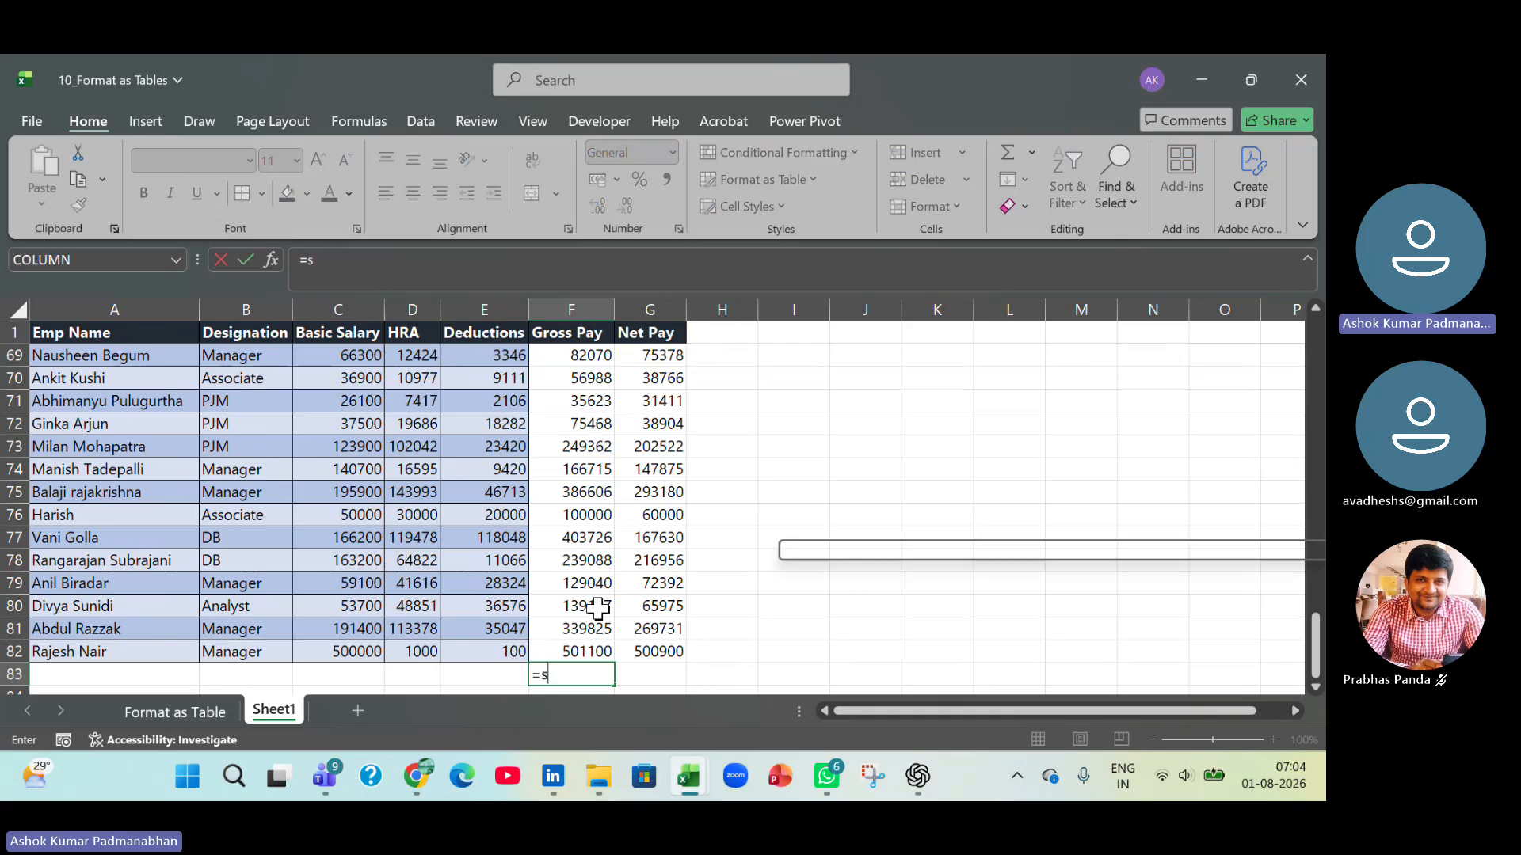
{"action": "type", "text": "um("}
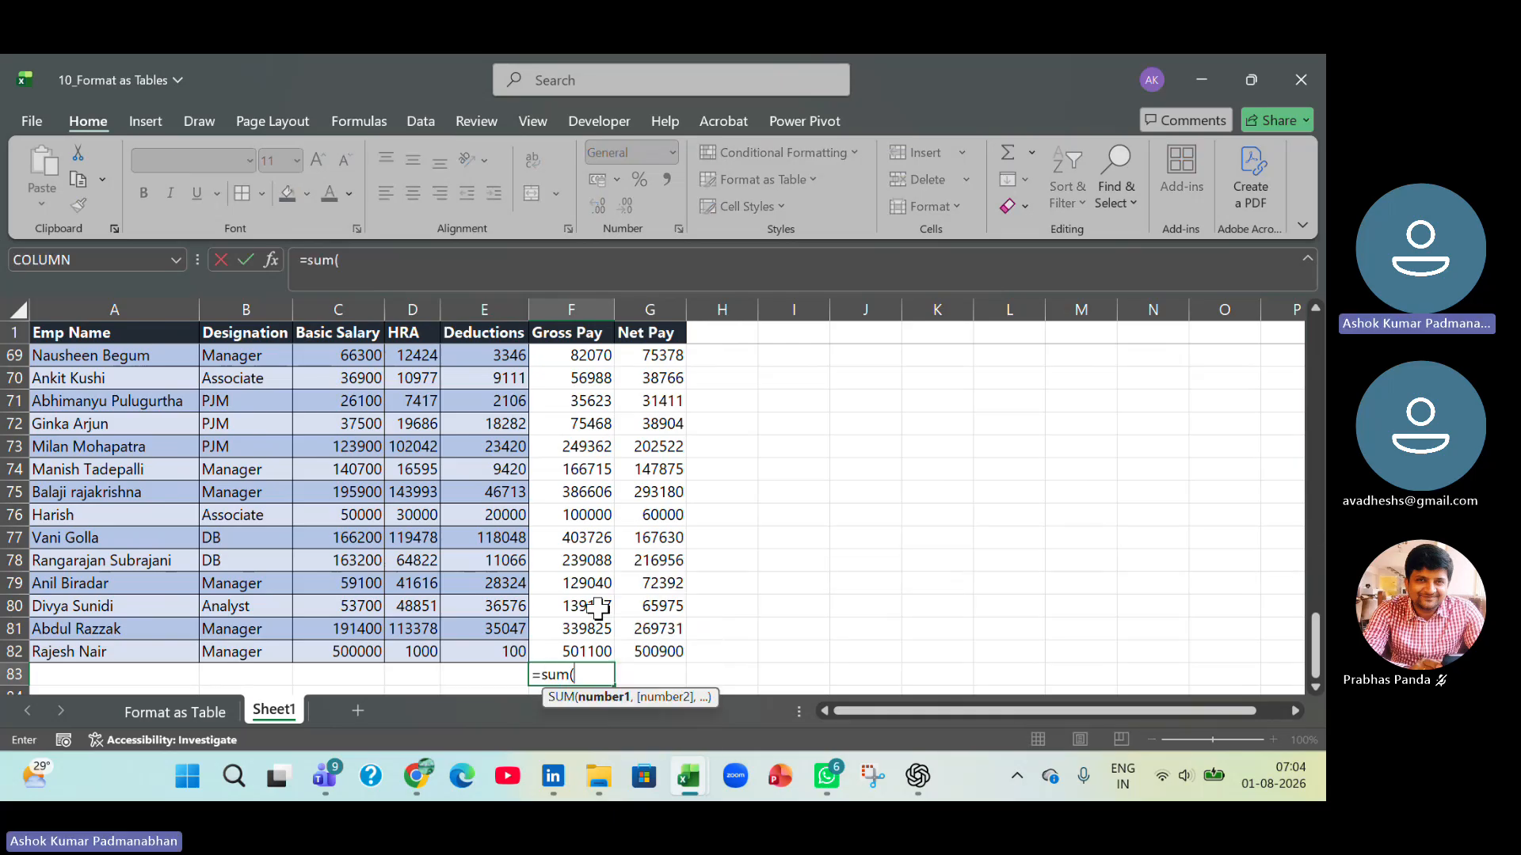
{"action": "key", "text": "Up"}
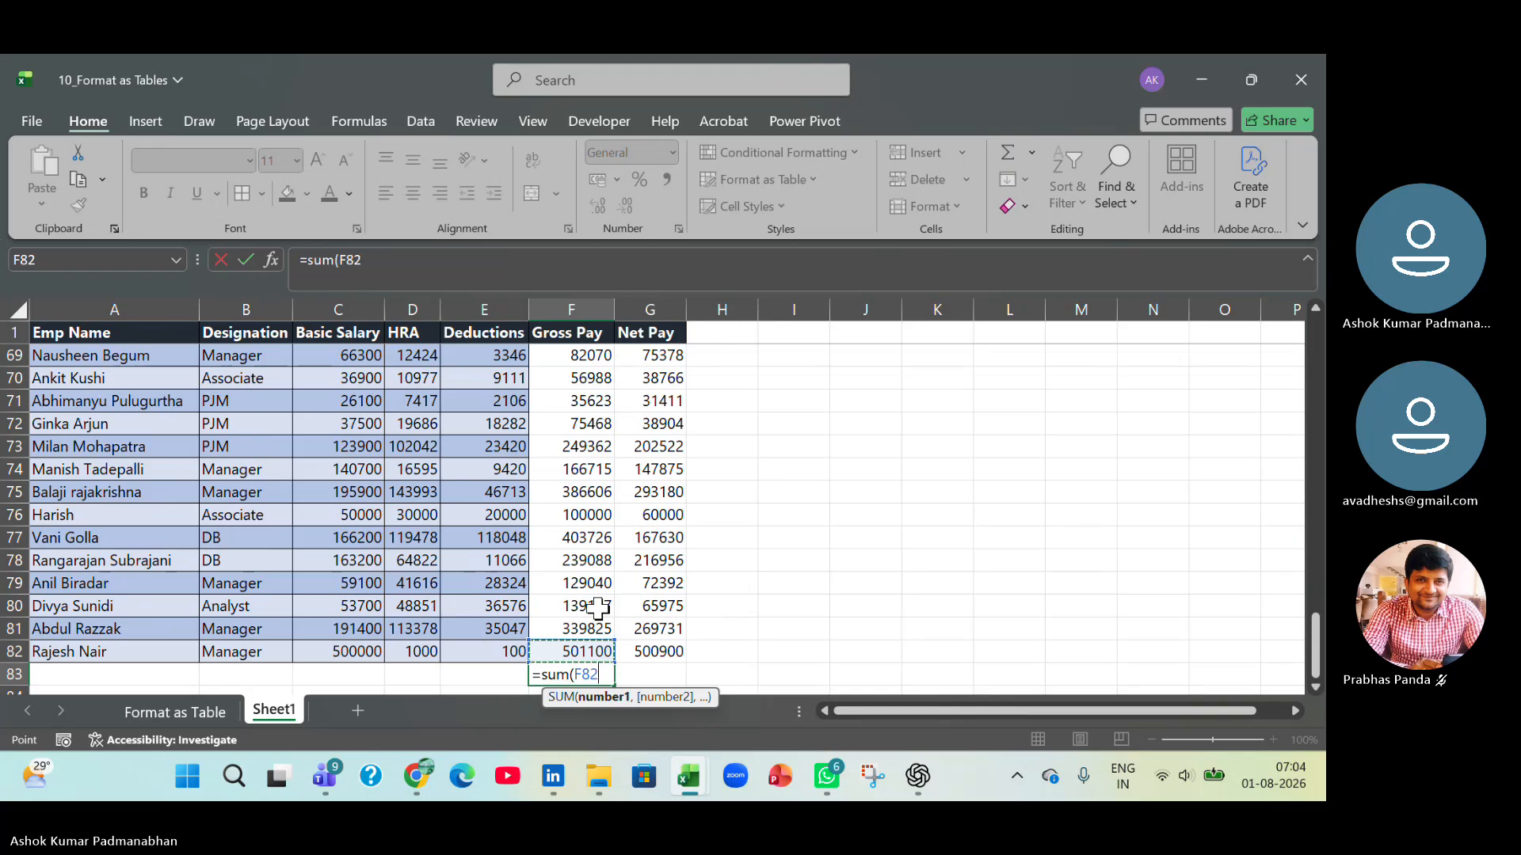
{"action": "key", "text": "ctrl+shift+Up"}
{"action": "key", "text": "shift+Down"}
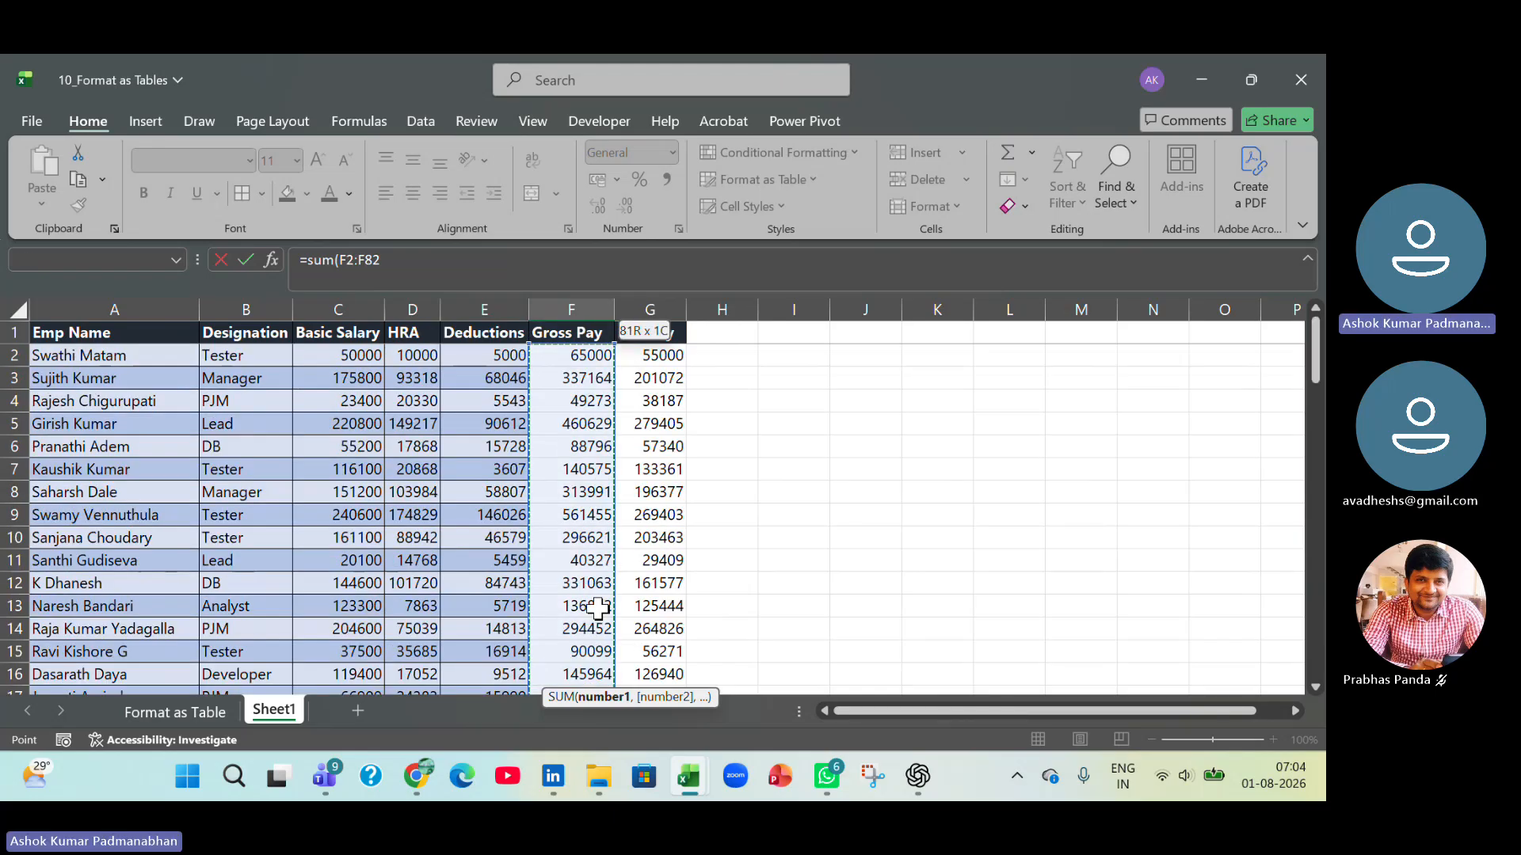
{"action": "type", "text": ")"}
{"action": "key", "text": "ctrl+Return"}
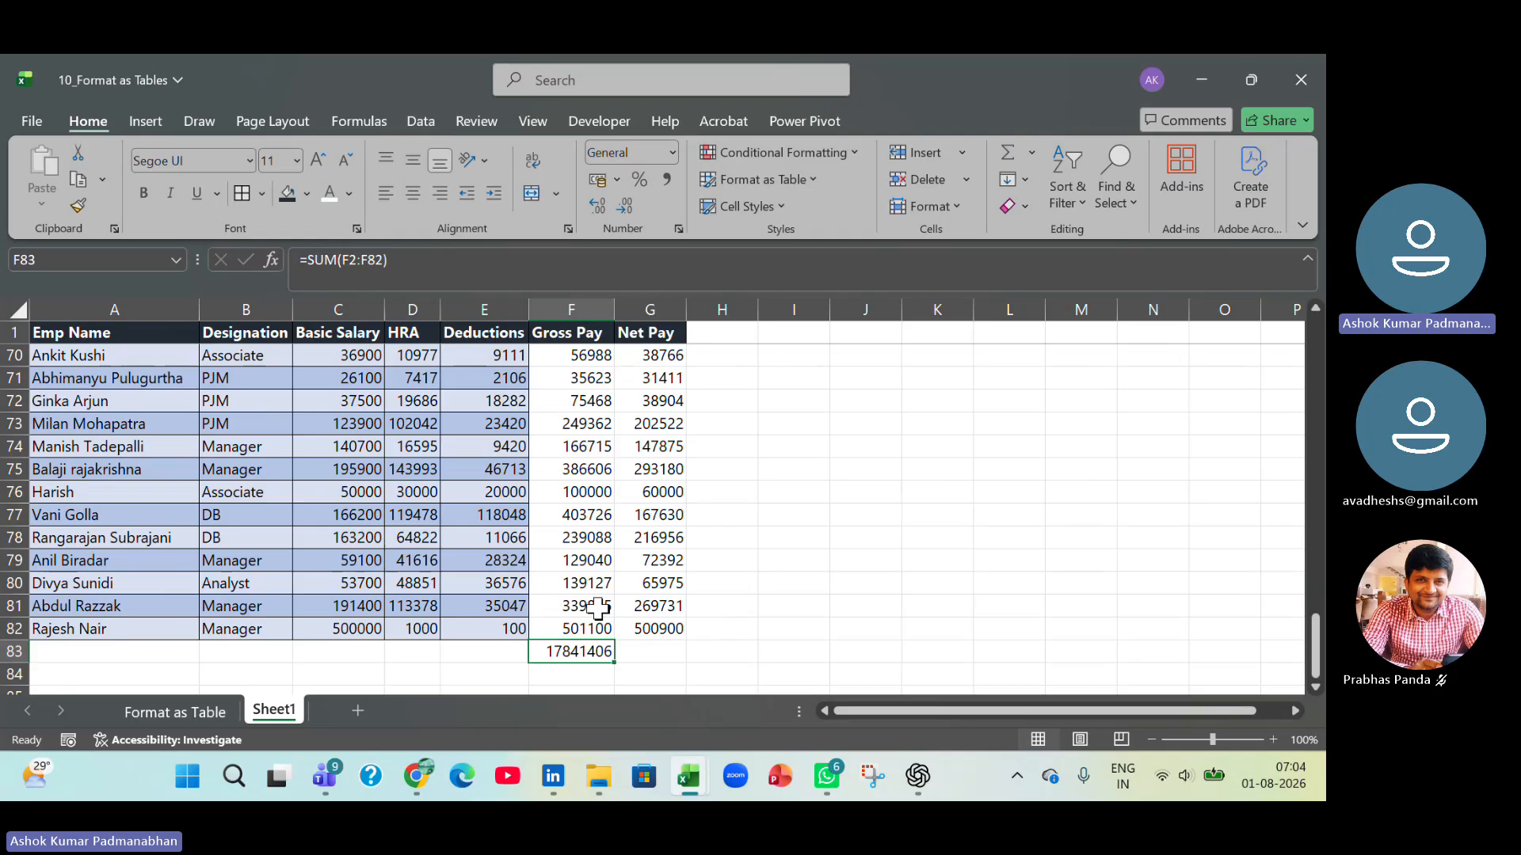
Format the Gross Pay total in F83 with comma style, fit column F to its content, and switch the format to Currency.
{"action": "left_click", "coordinate": [664, 181]}
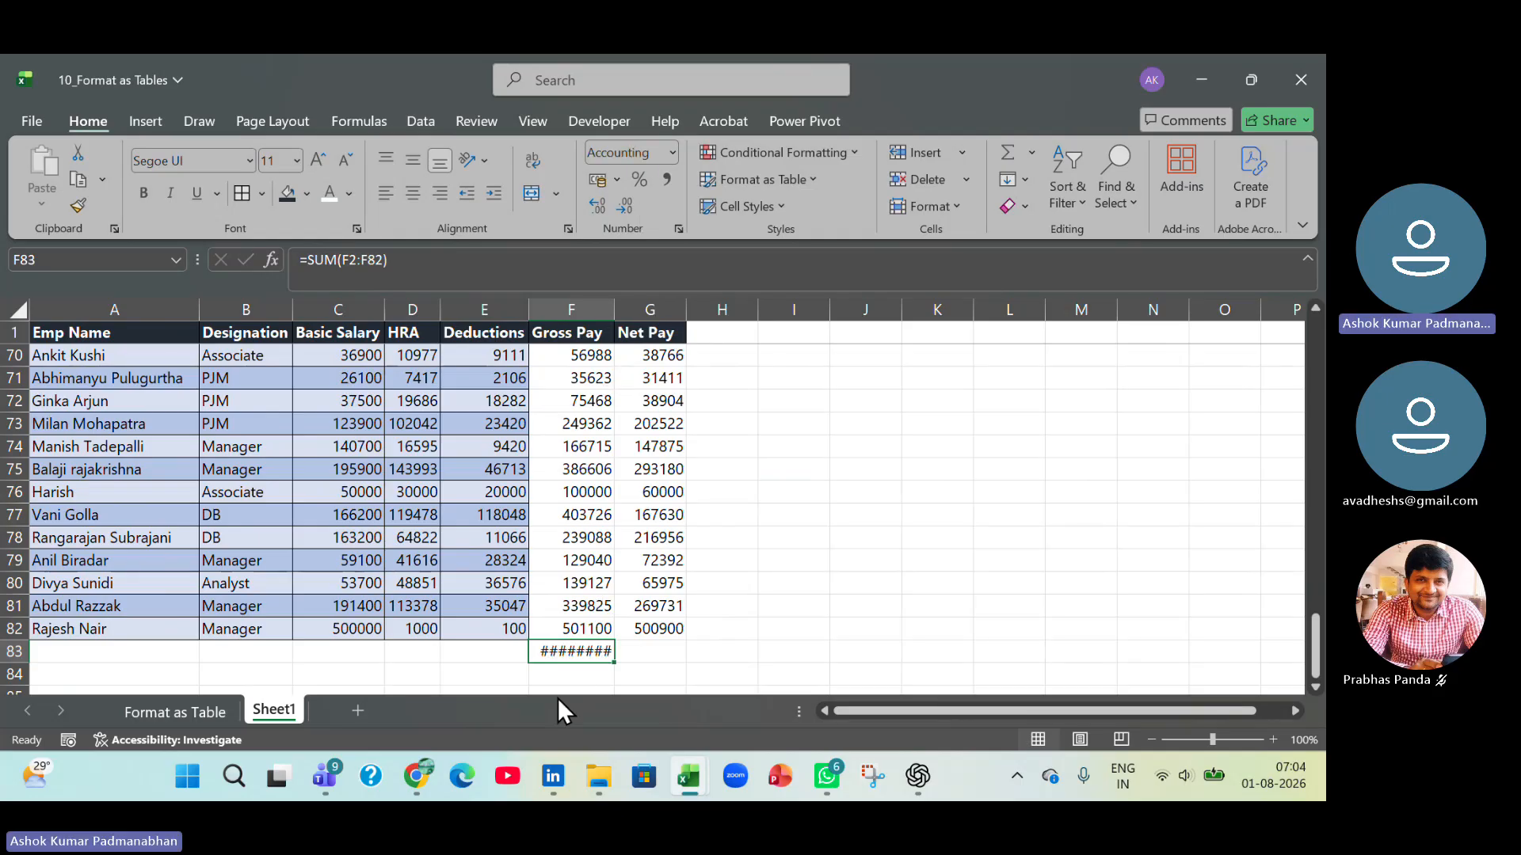
{"action": "double_click", "coordinate": [617, 308]}
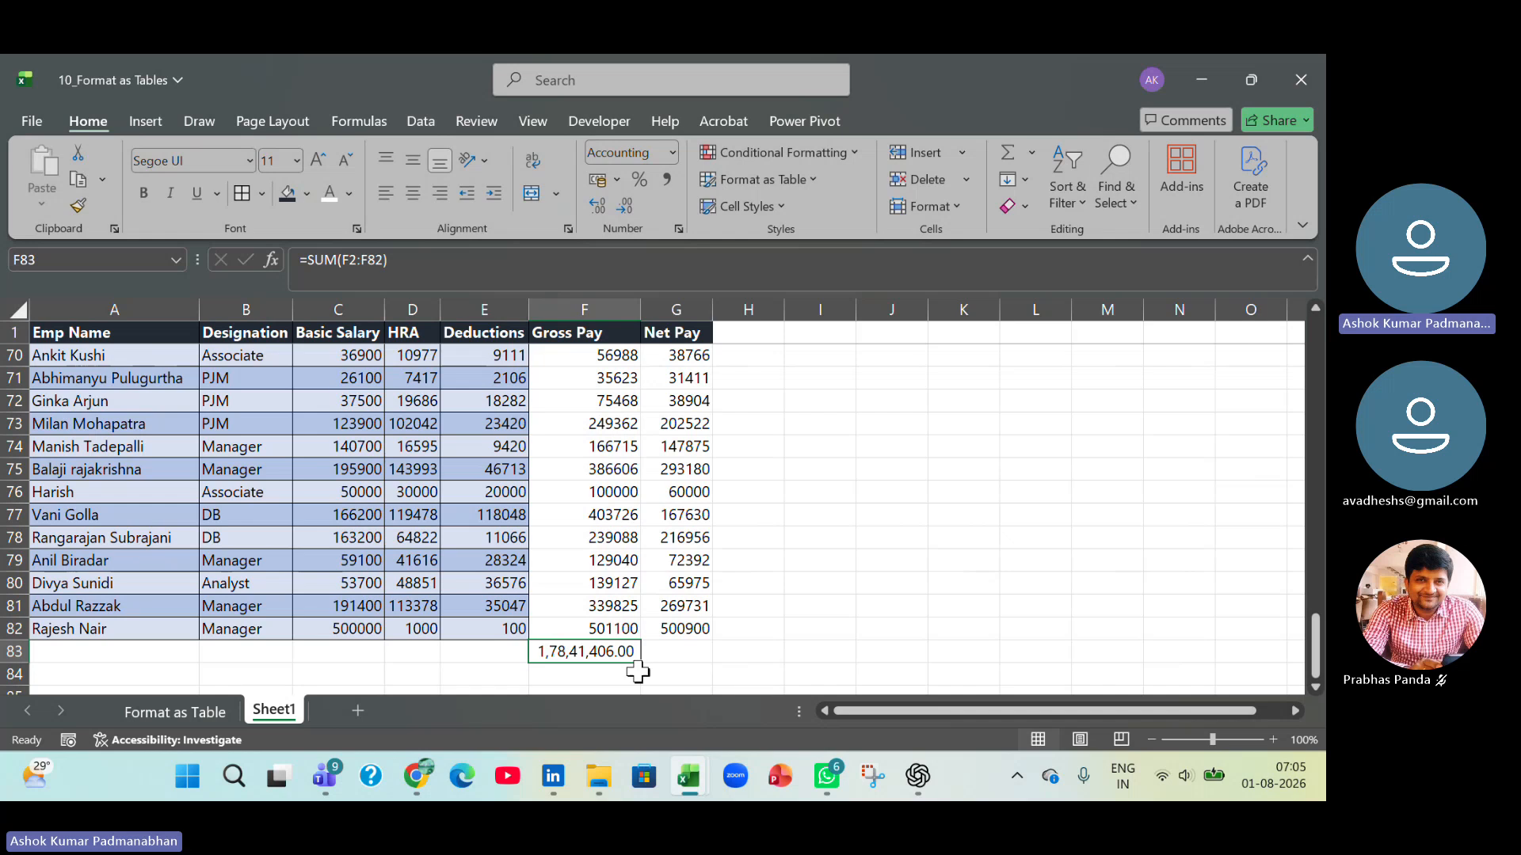
{"action": "left_click", "coordinate": [673, 158]}
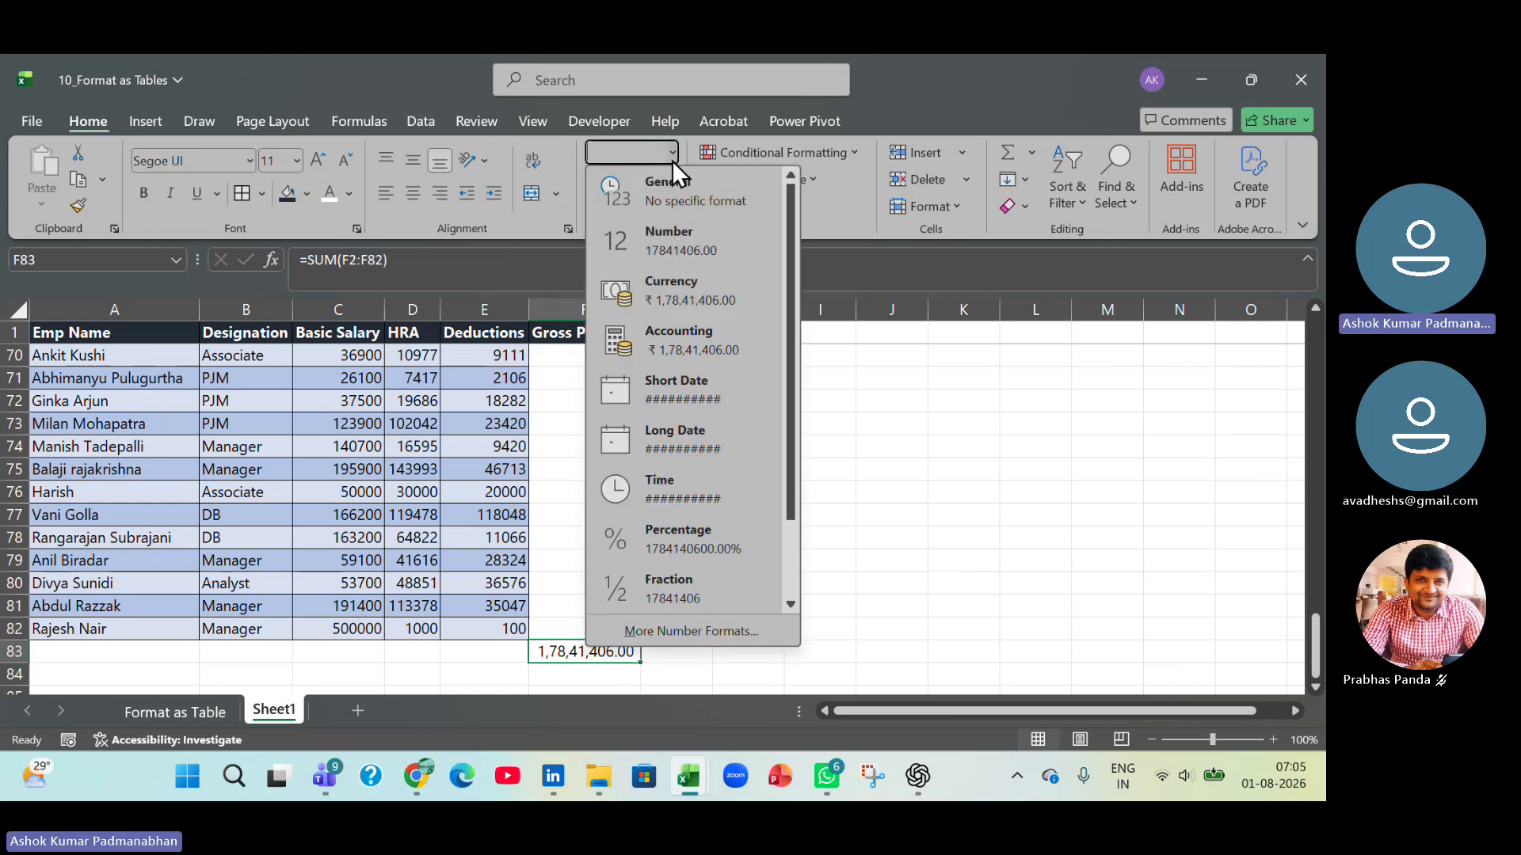
{"action": "left_click", "coordinate": [668, 282]}
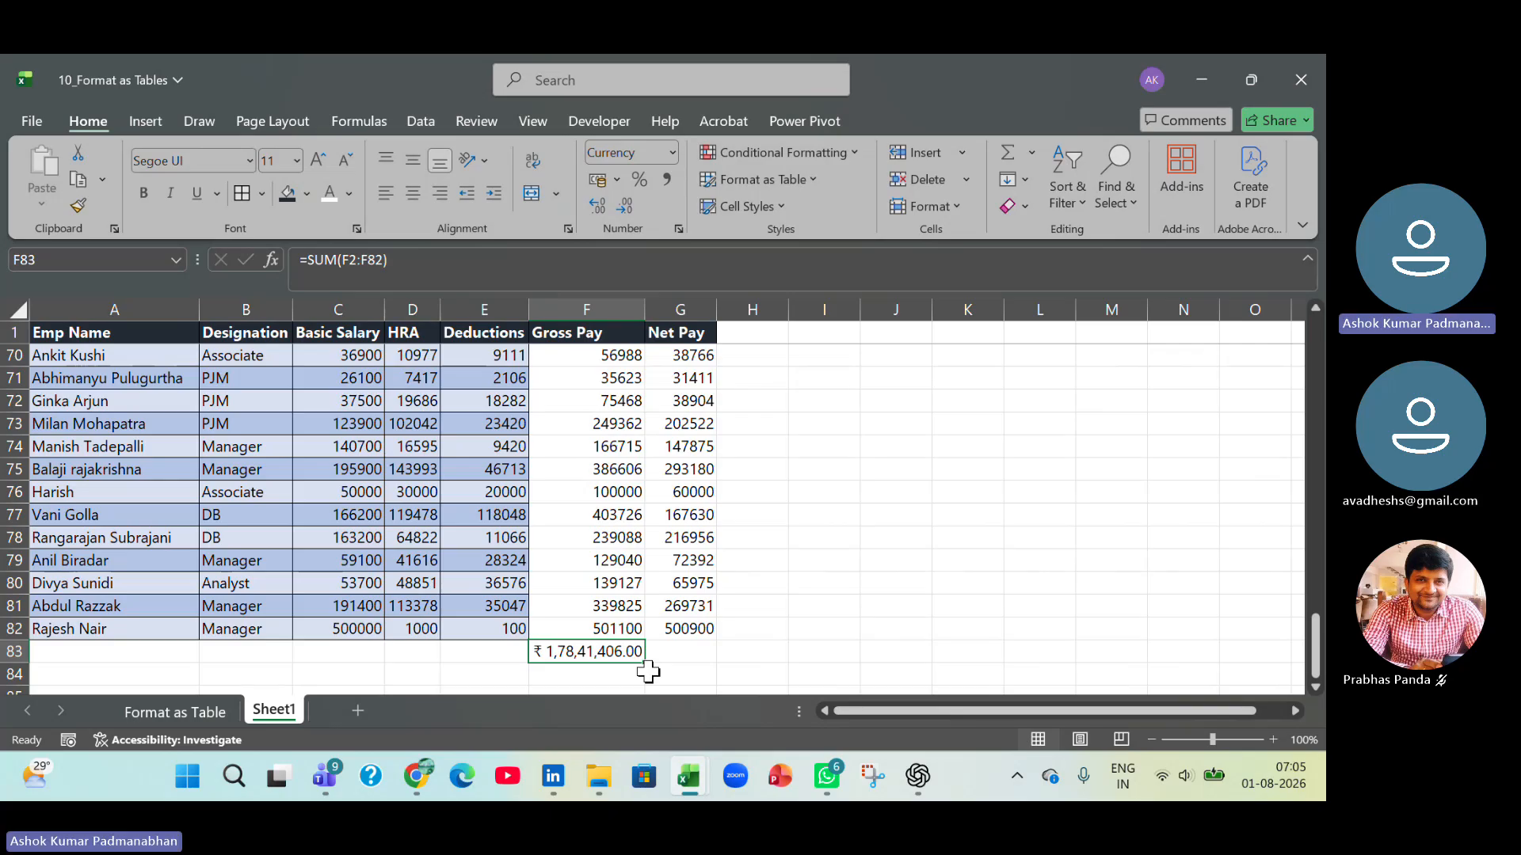
Clear the total in F83 and recreate it with AutoSum over F2:F82.
{"action": "key", "text": "Delete"}
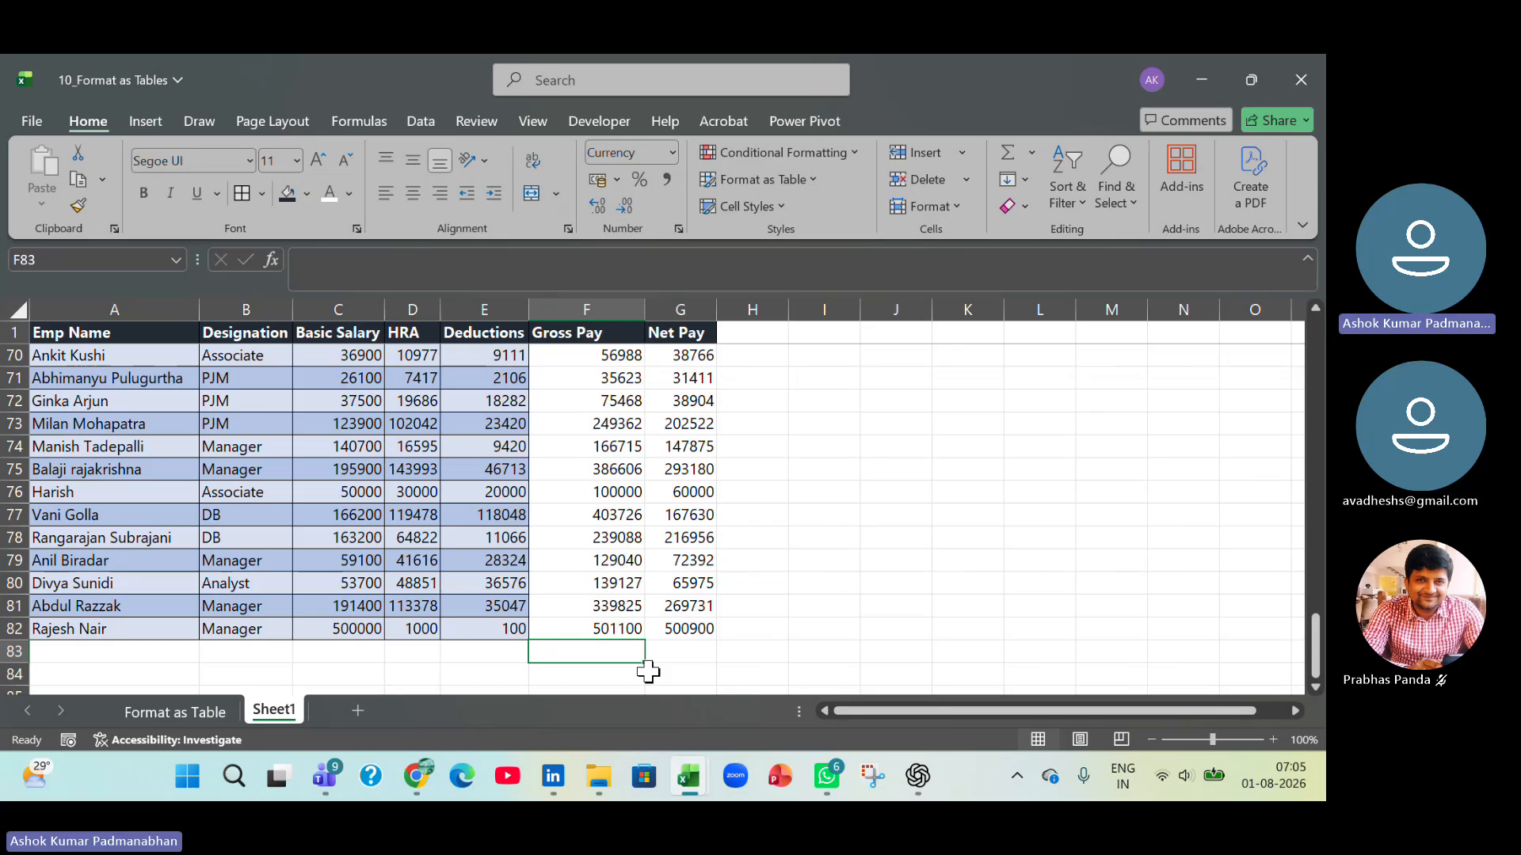
{"action": "key", "text": "alt+="}
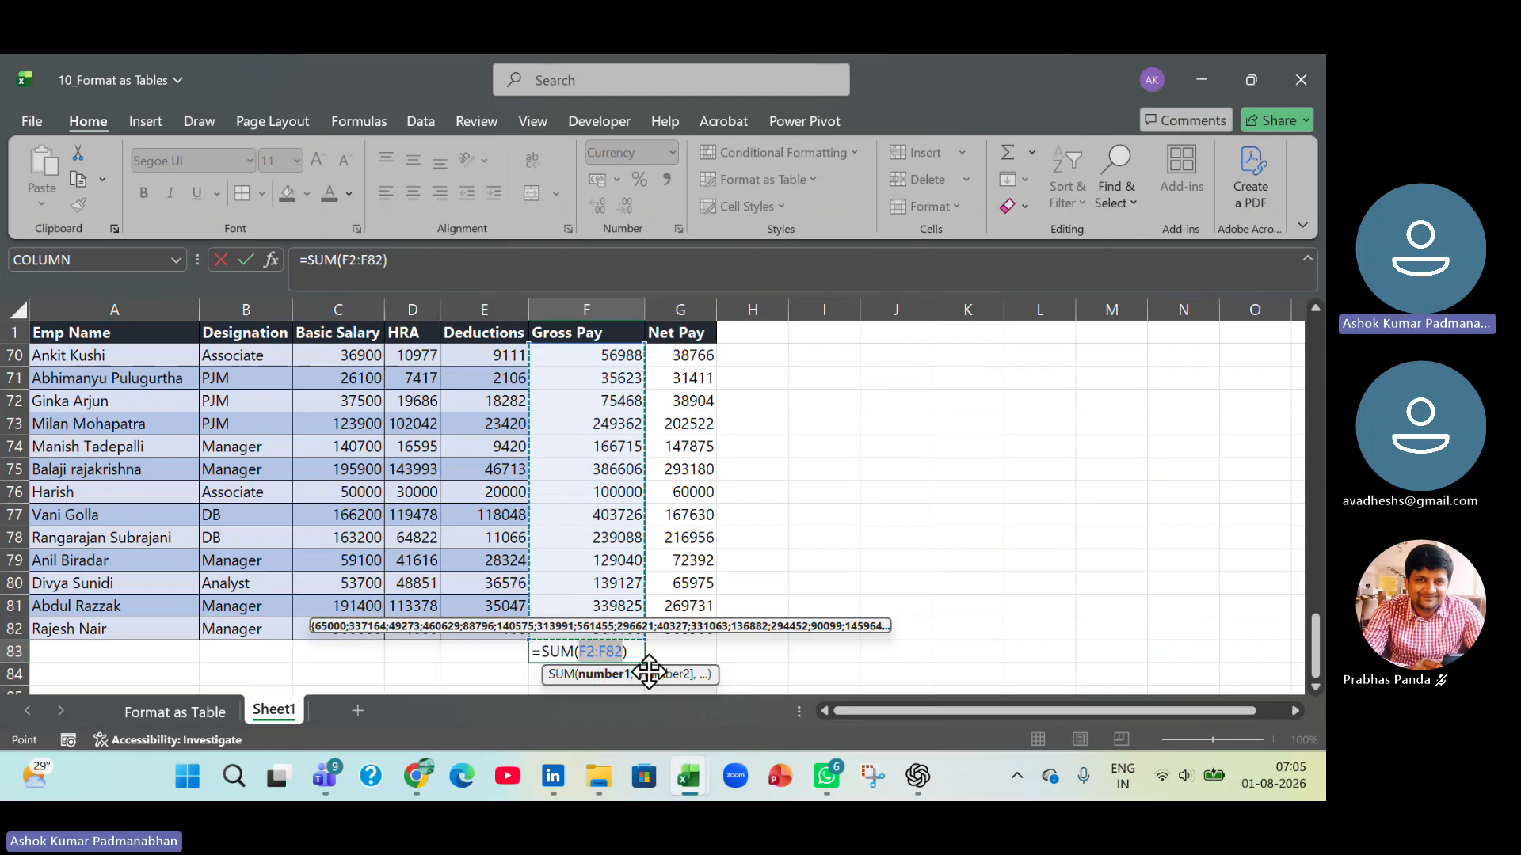
{"action": "key", "text": "Return"}
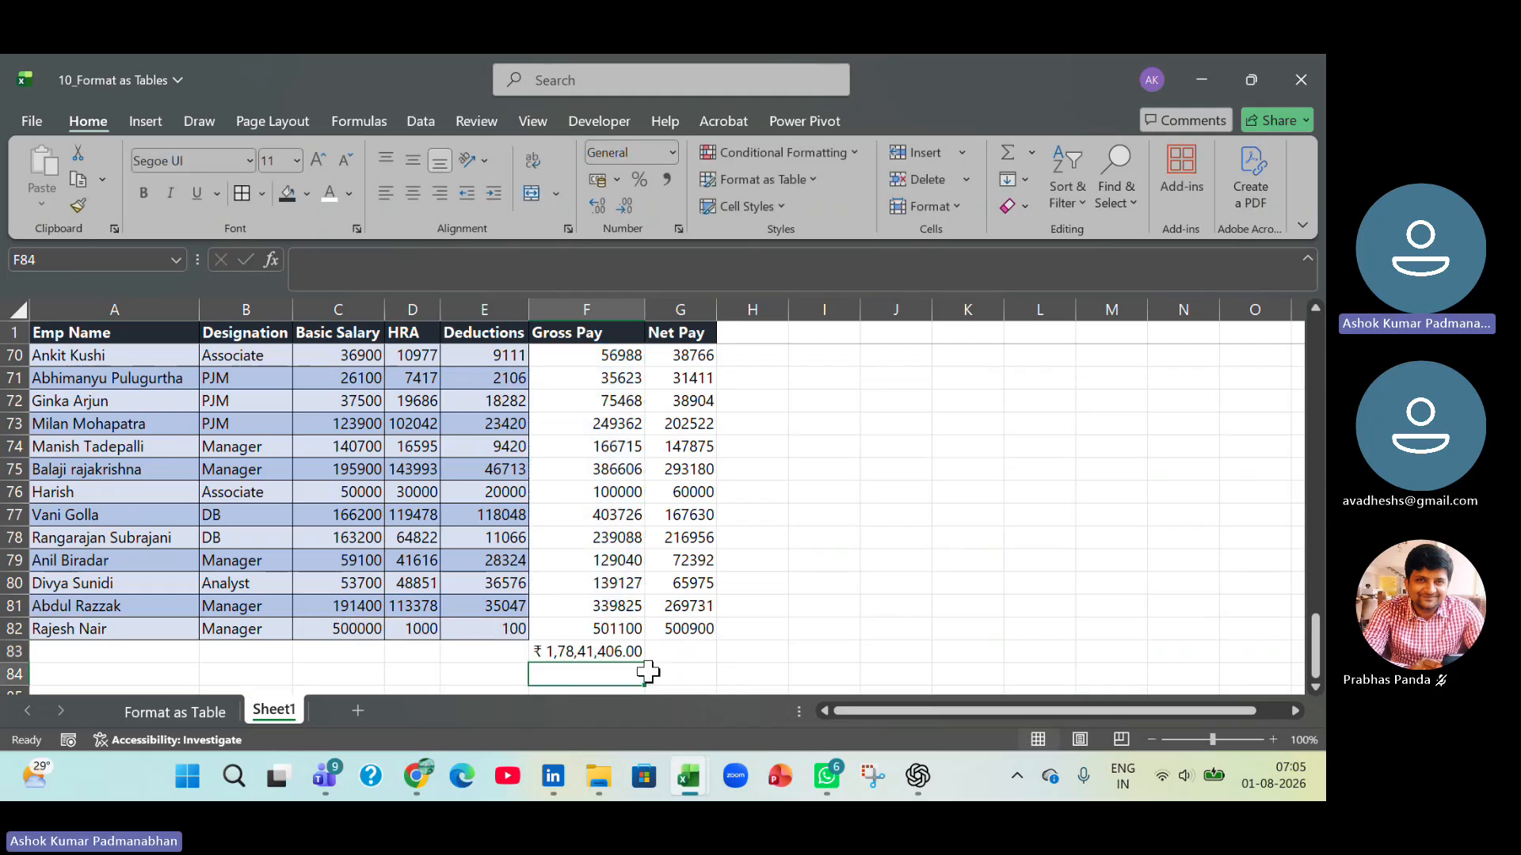
Switch to the Working File workbook, add Alt + = with the description Sum as entry 8 of the shortcut list, and save.
{"action": "key", "text": "alt+Tab"}
{"action": "key", "text": "Down"}
{"action": "key", "text": "Down"}
{"action": "key", "text": "Down"}
{"action": "key", "text": "Down"}
{"action": "key", "text": "Down"}
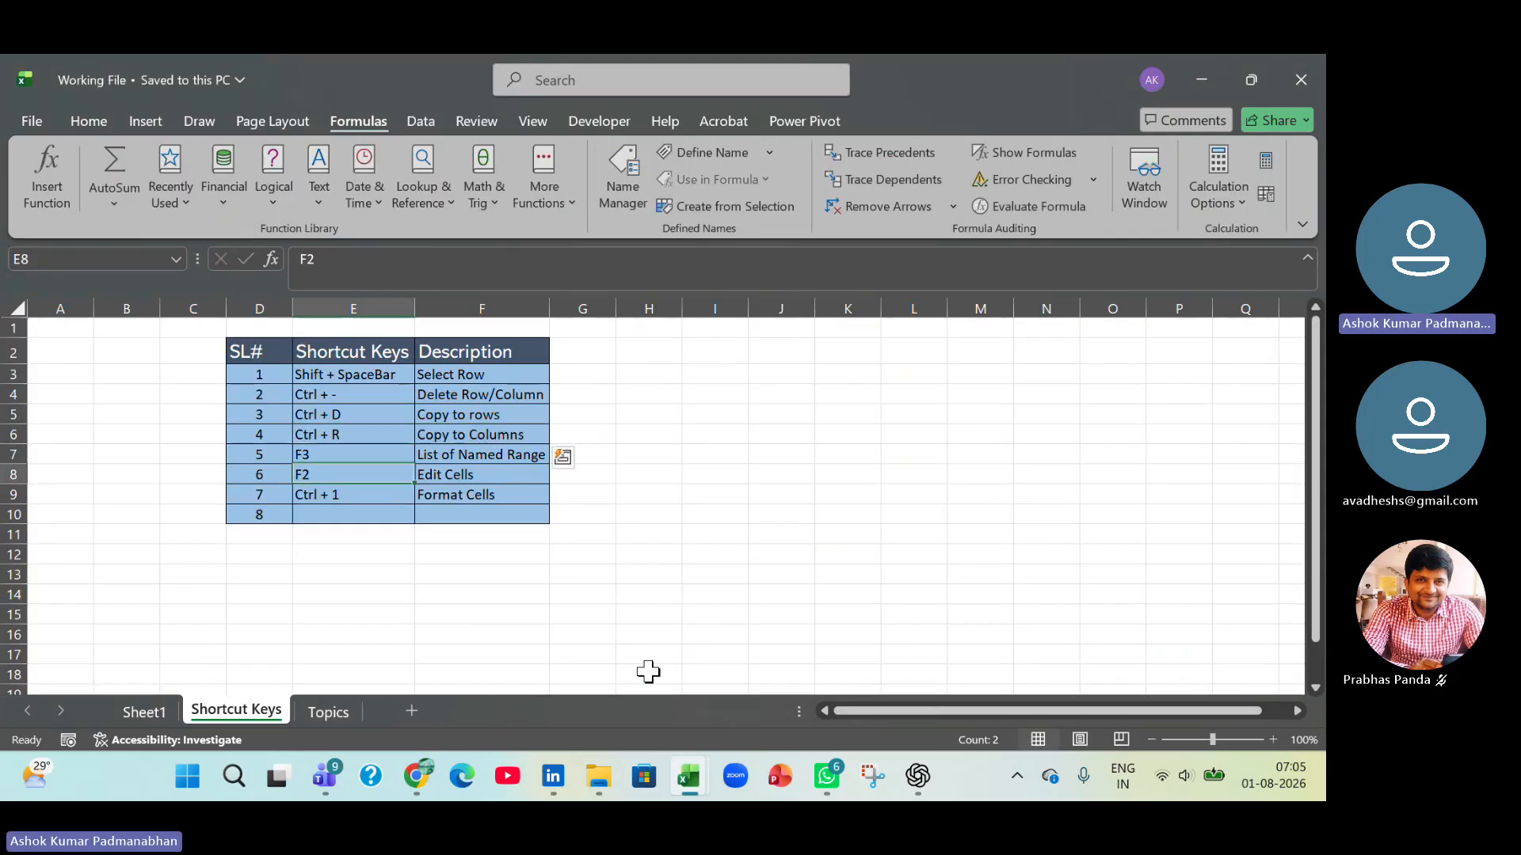
{"action": "key", "text": "Up"}
{"action": "type", "text": "A"}
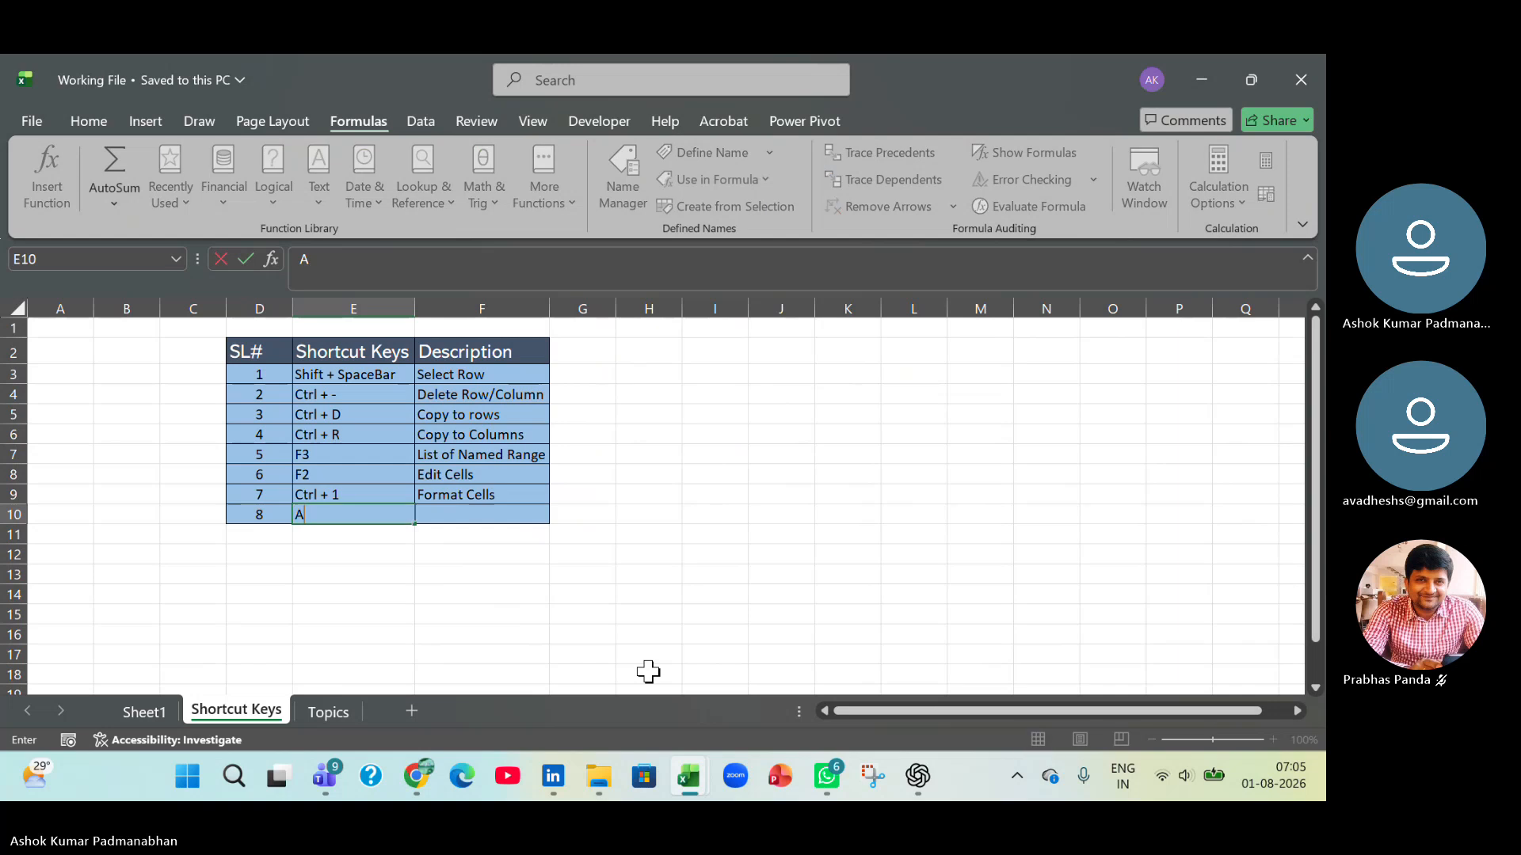
{"action": "type", "text": "lt + ="}
{"action": "key", "text": "Tab"}
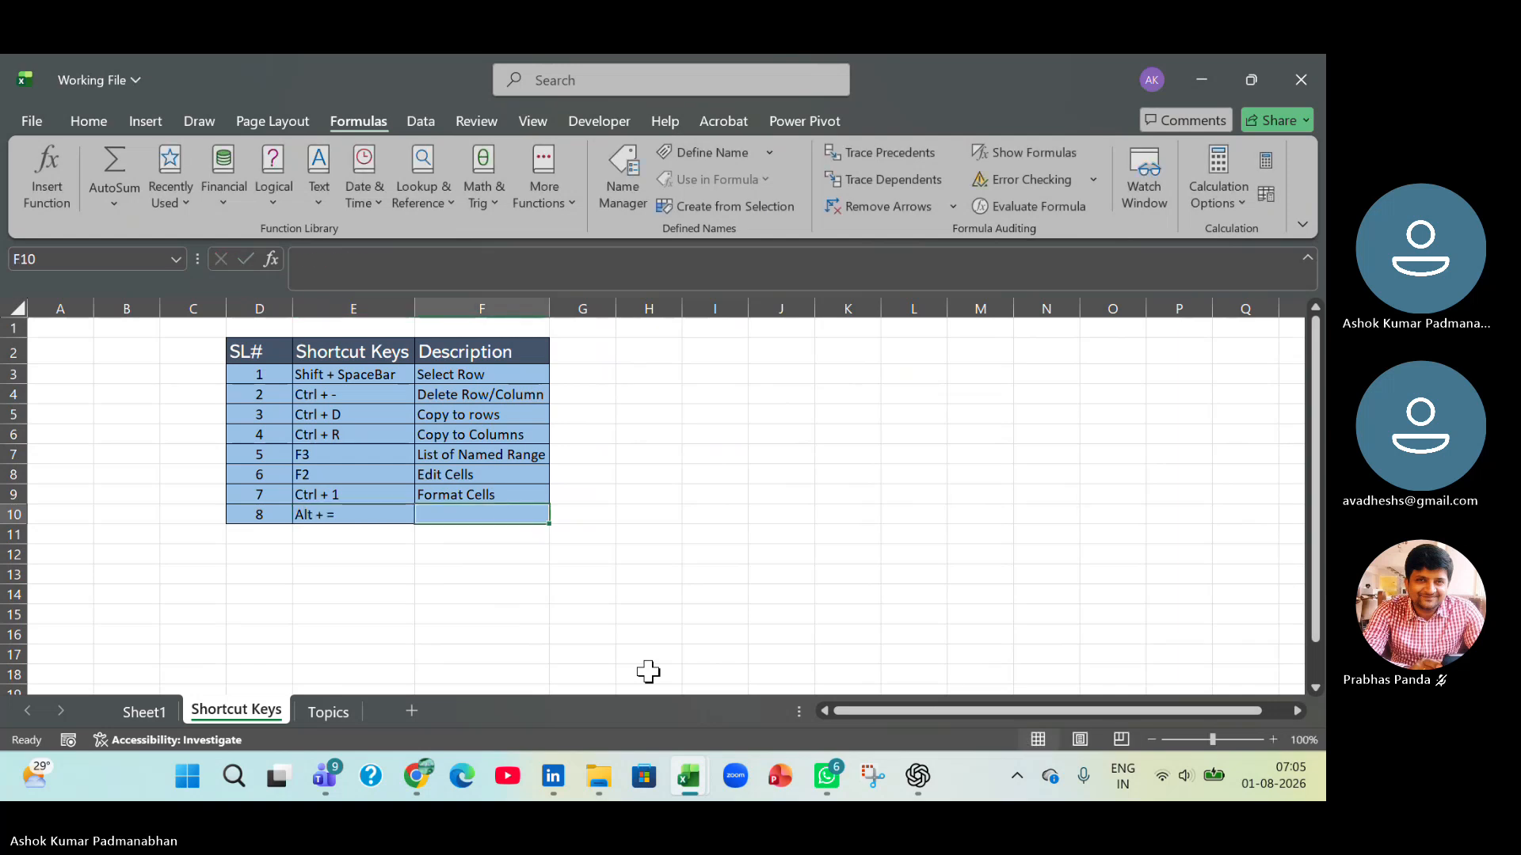
{"action": "type", "text": "Sum"}
{"action": "key", "text": "Tab"}
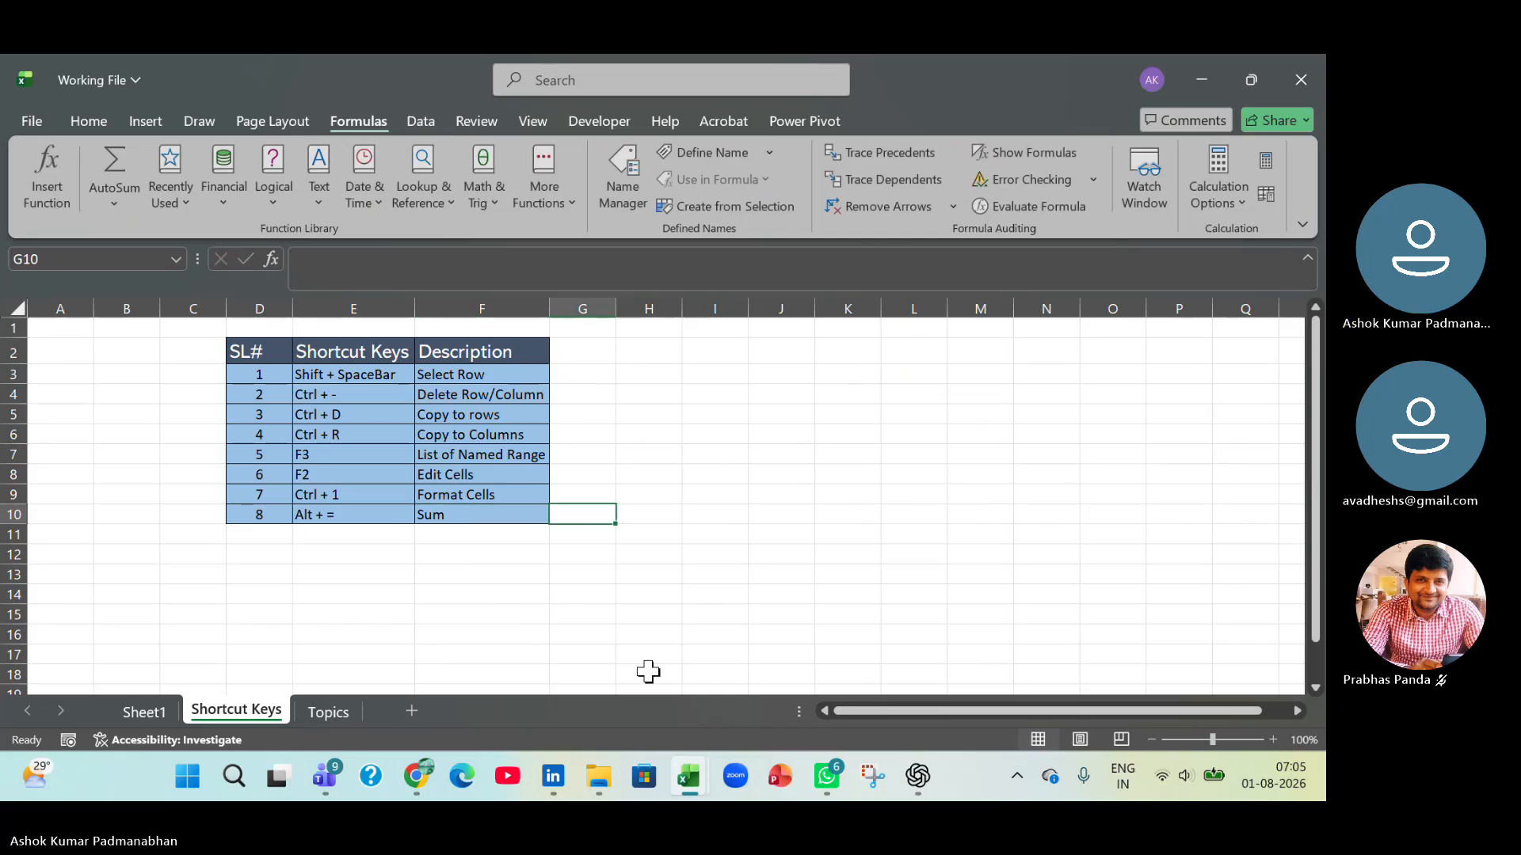
{"action": "key", "text": "ctrl+s"}
Return to the 10_Format as Tables workbook and enter the label Sum in cell E83 beside the Gross Pay total.
{"action": "key", "text": "alt+Tab"}
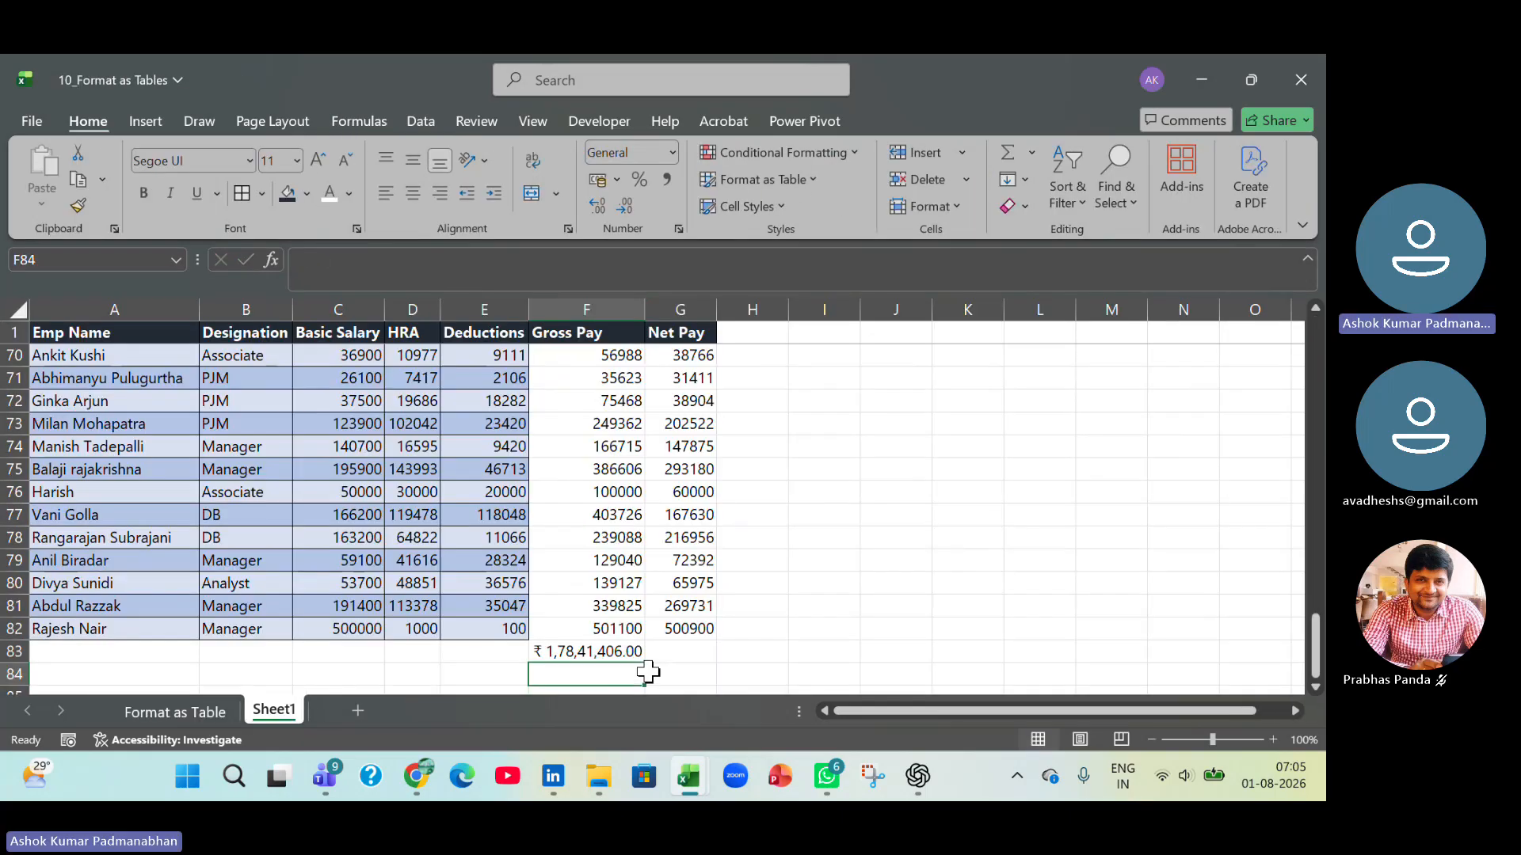
{"action": "key", "text": "Up"}
{"action": "key", "text": "Left"}
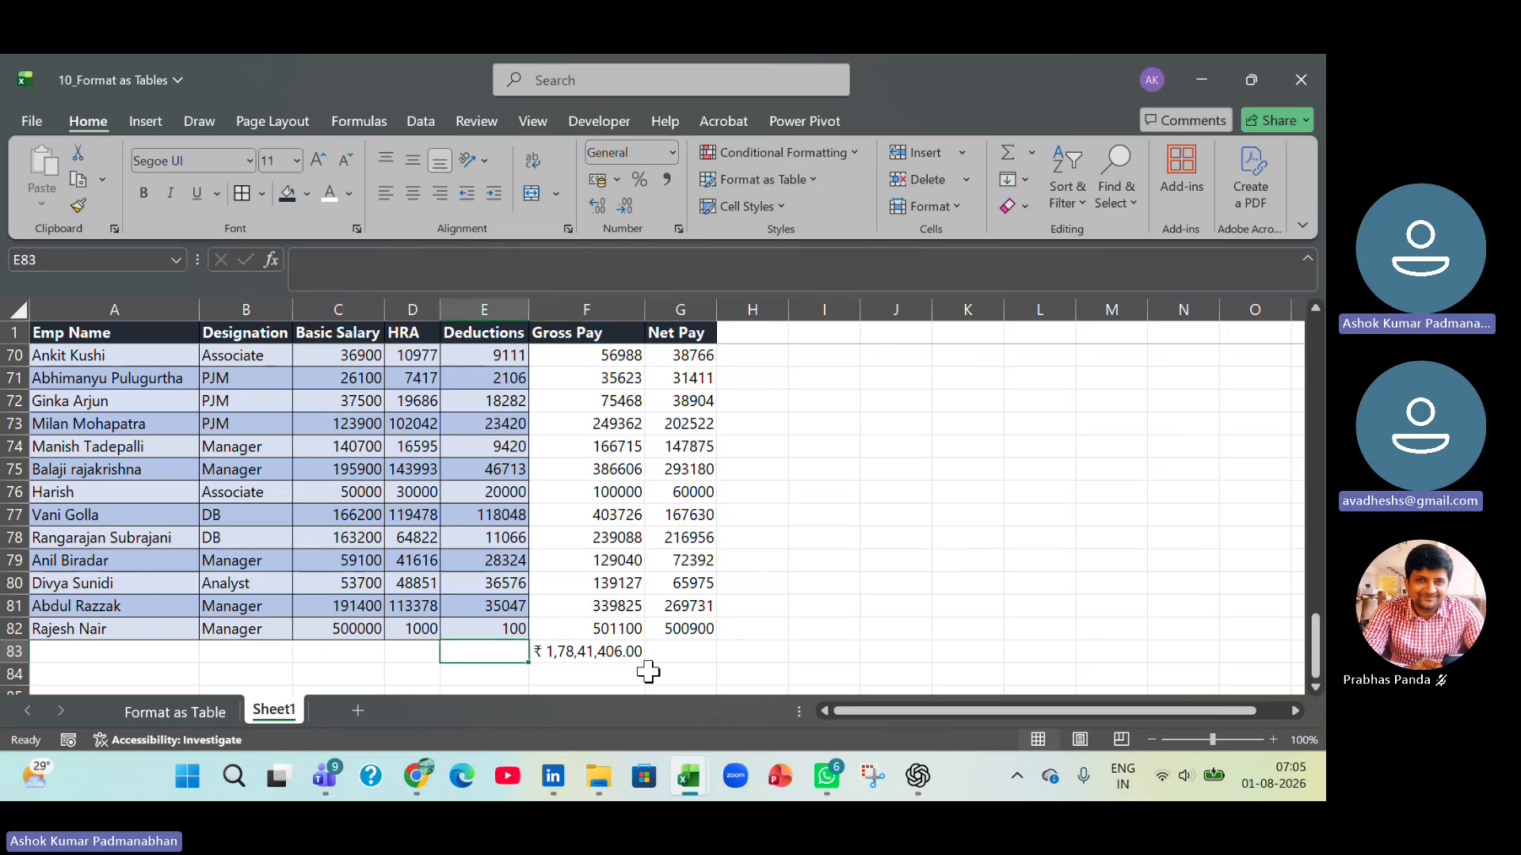
{"action": "type", "text": "Sum"}
{"action": "key", "text": "Return"}
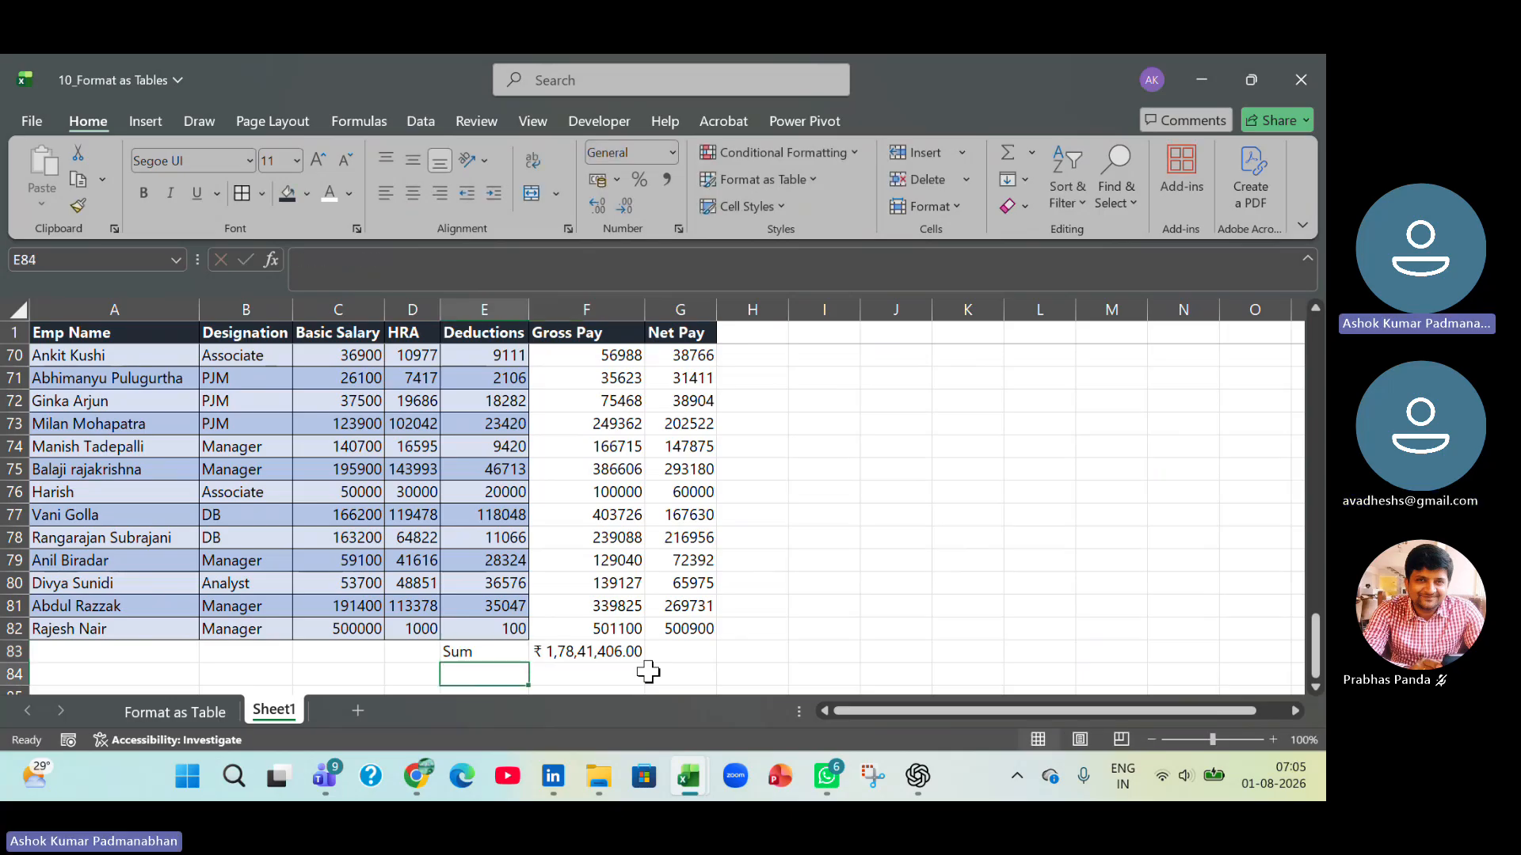
Enter the label Average in cell E84 below the Sum label.
{"action": "key", "text": "Right"}
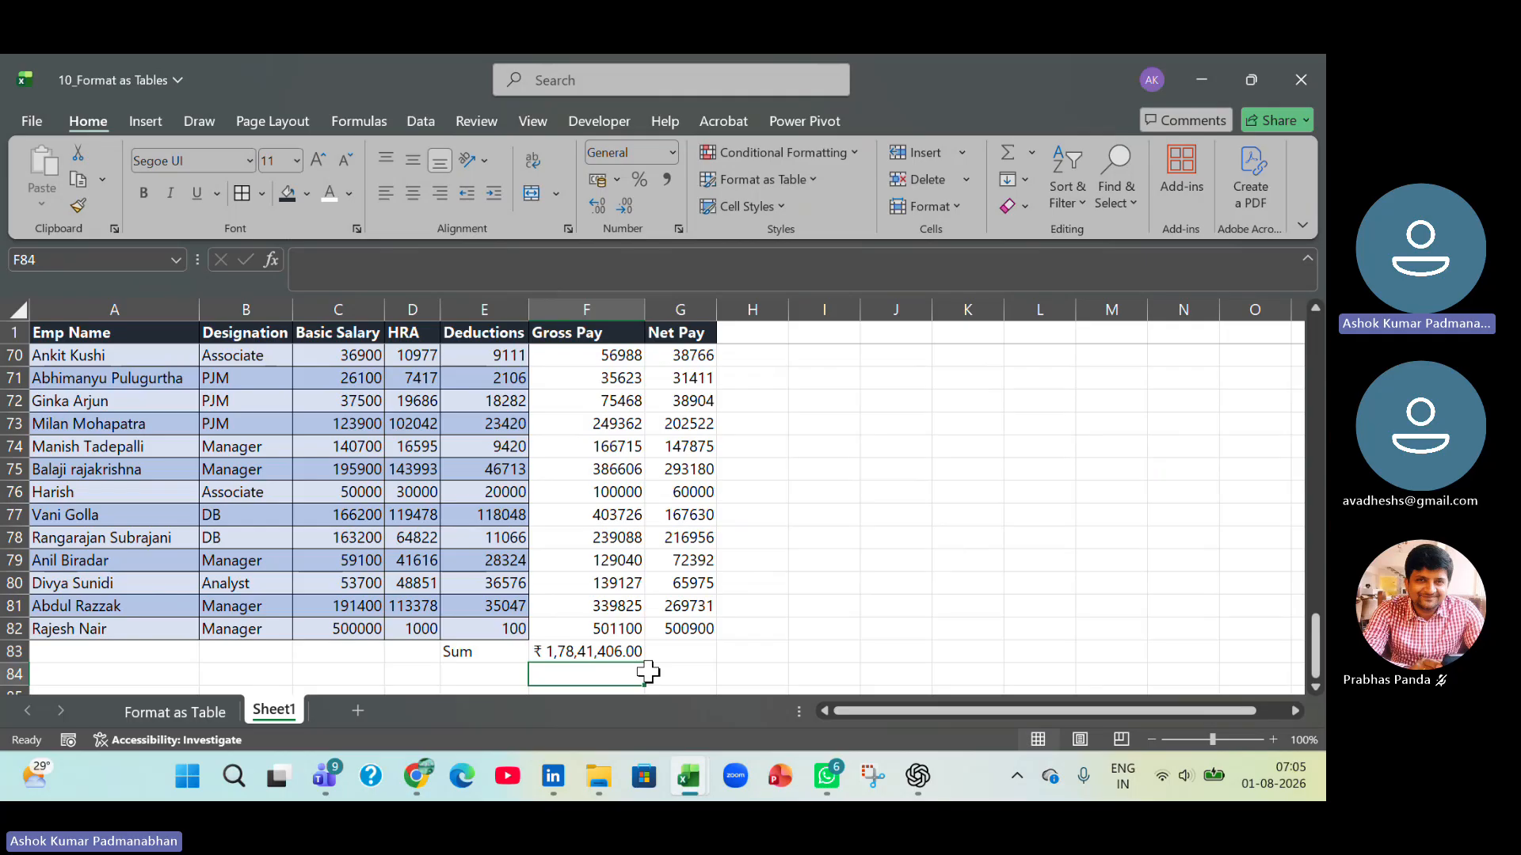
{"action": "key", "text": "Left"}
{"action": "type", "text": "Average"}
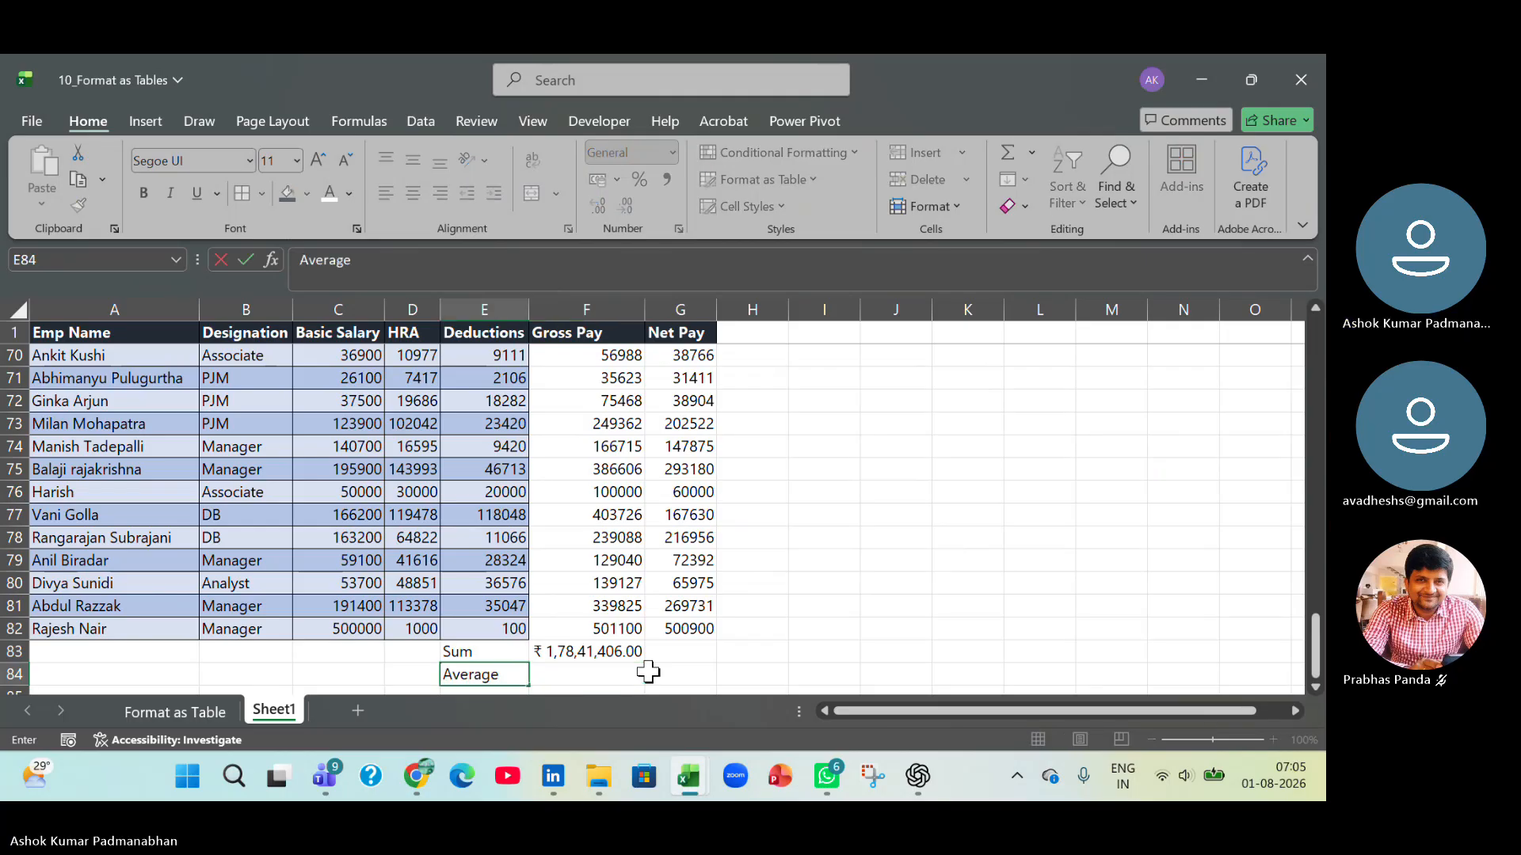
Enter an AVERAGE formula over the Gross Pay values F2:F82 in cell F84 beside the Average label.
{"action": "key", "text": "Right"}
{"action": "type", "text": "=aver"}
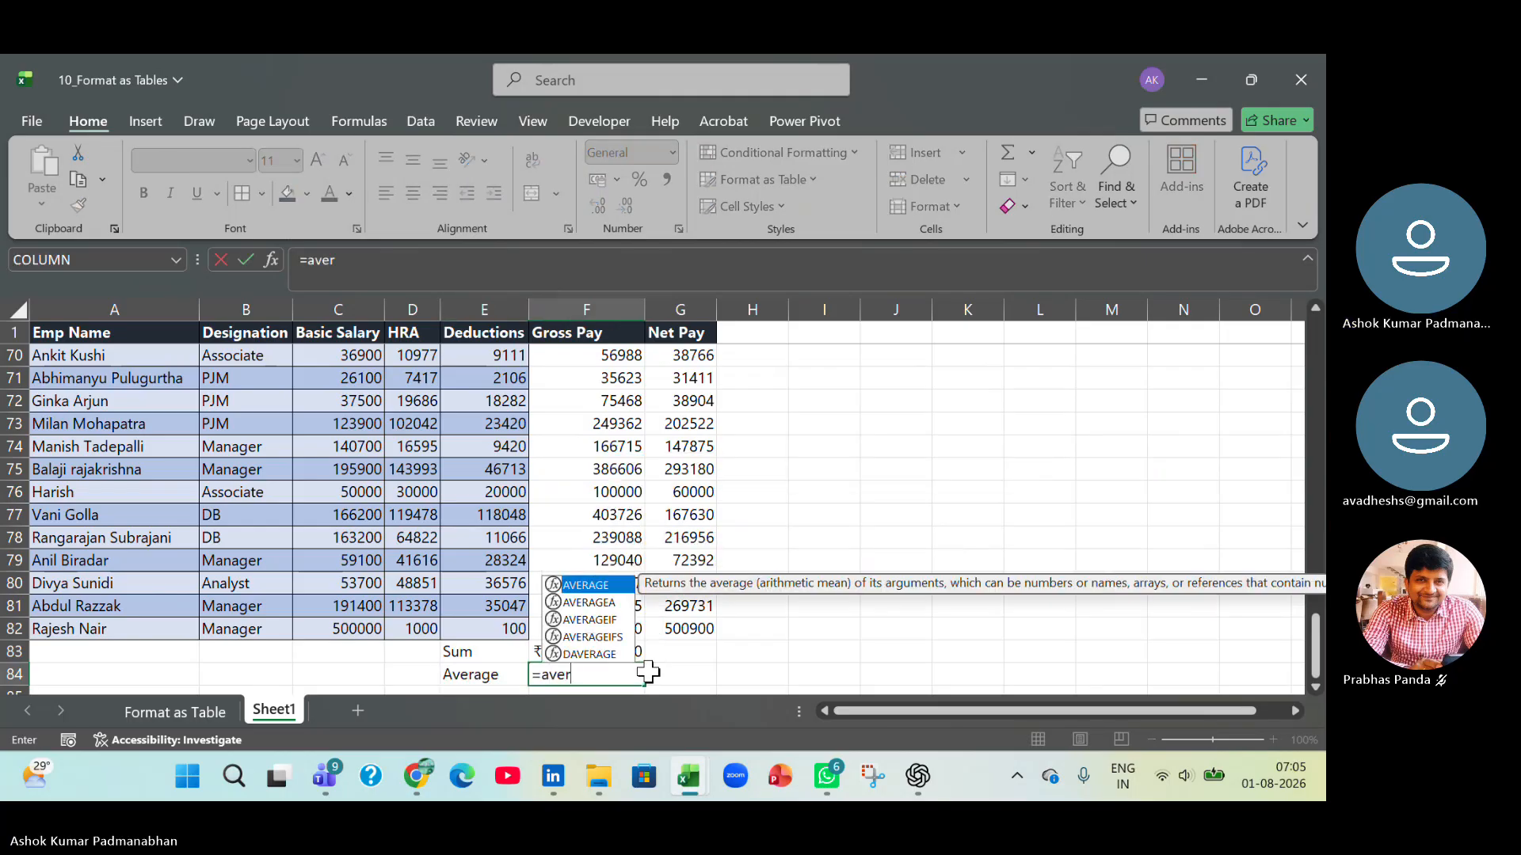
{"action": "key", "text": "Tab"}
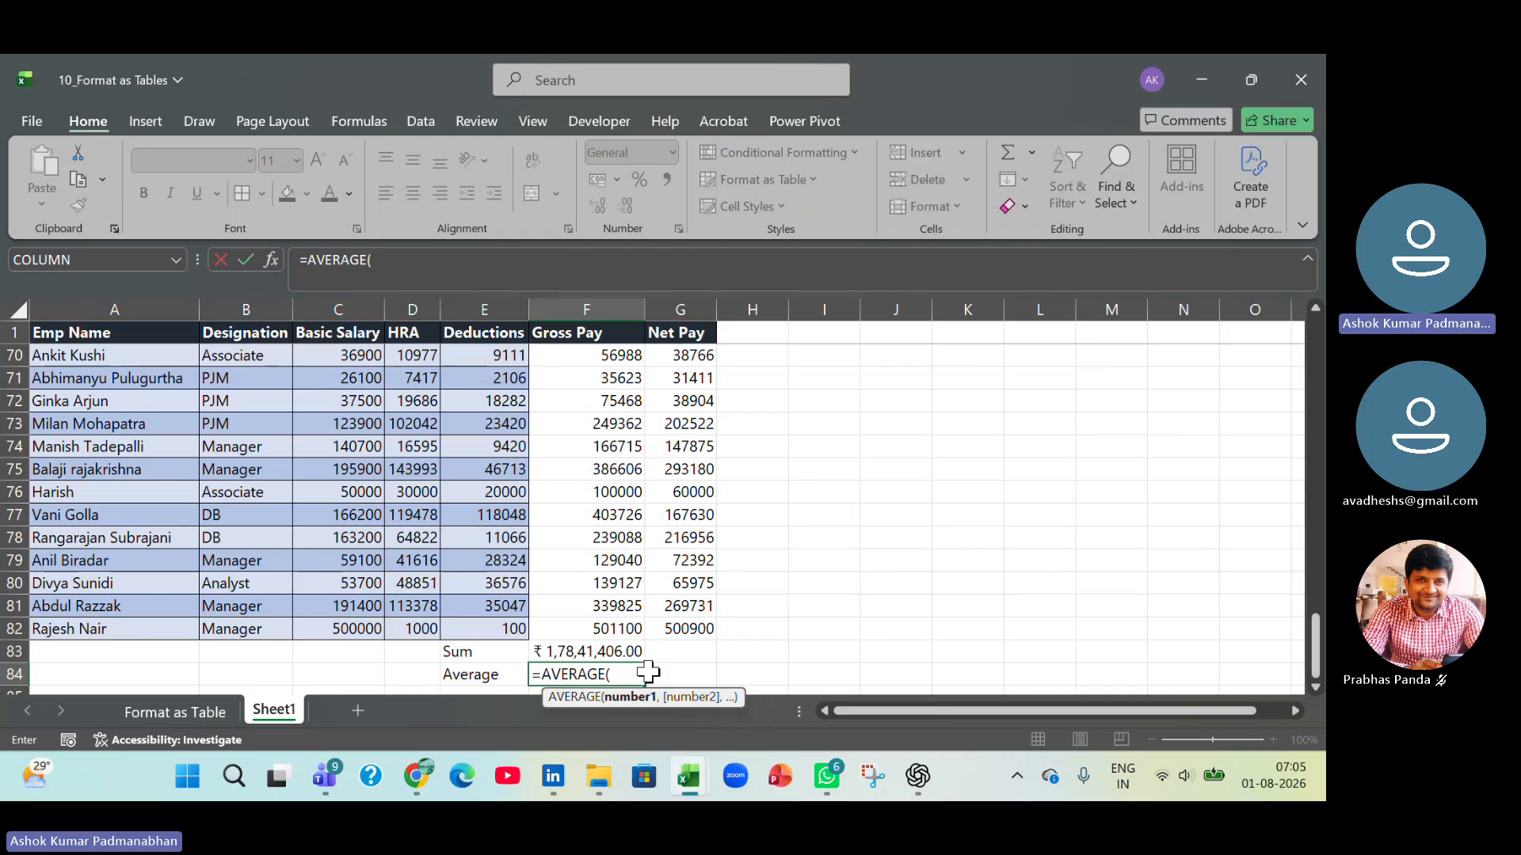
{"action": "key", "text": "Up"}
{"action": "key", "text": "Up"}
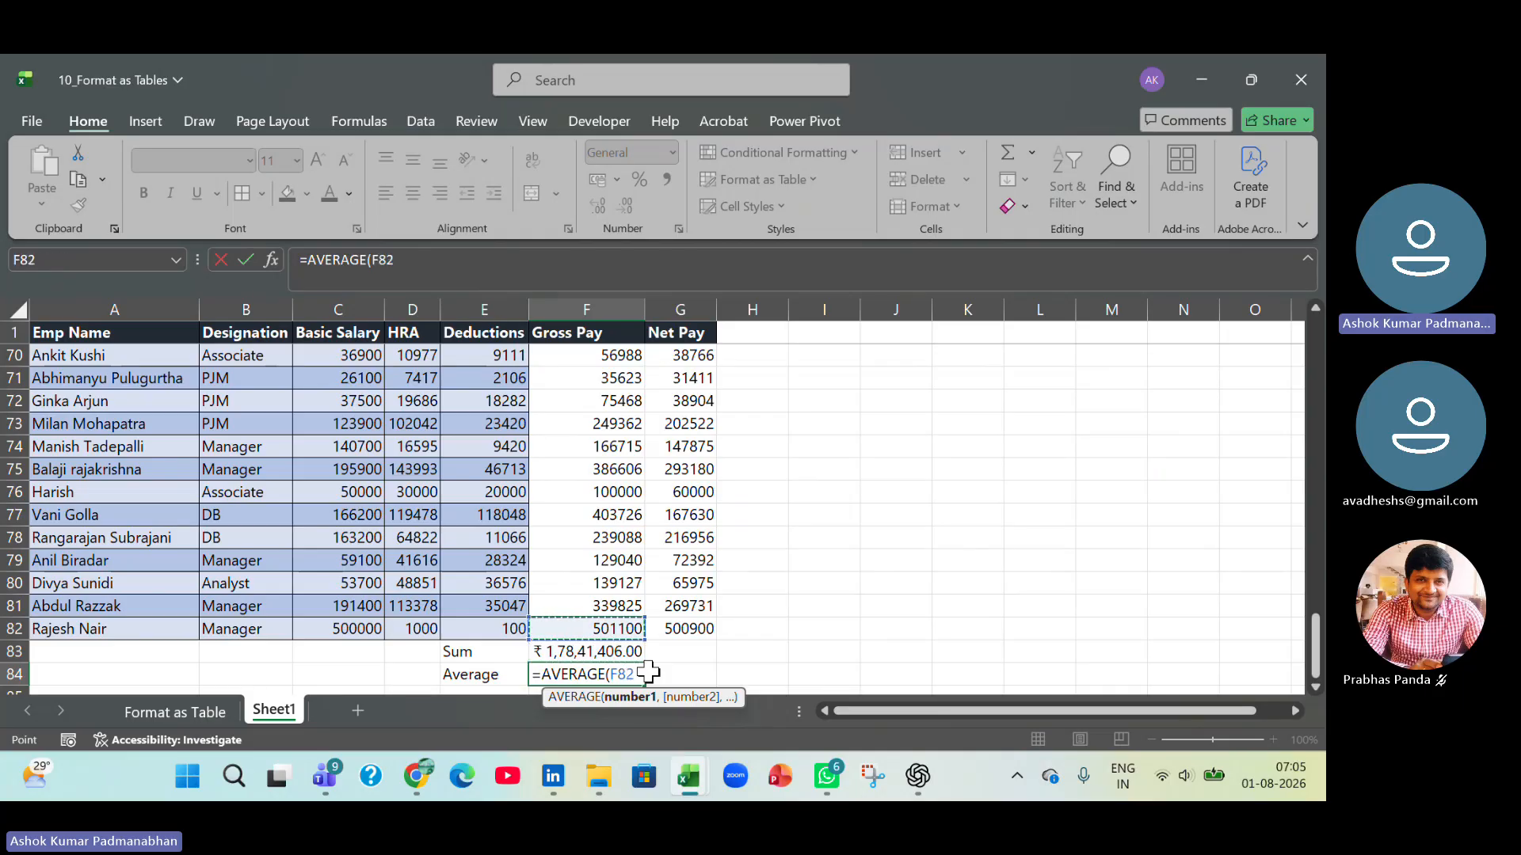
{"action": "key", "text": "ctrl+shift+Up"}
{"action": "key", "text": "shift+Down"}
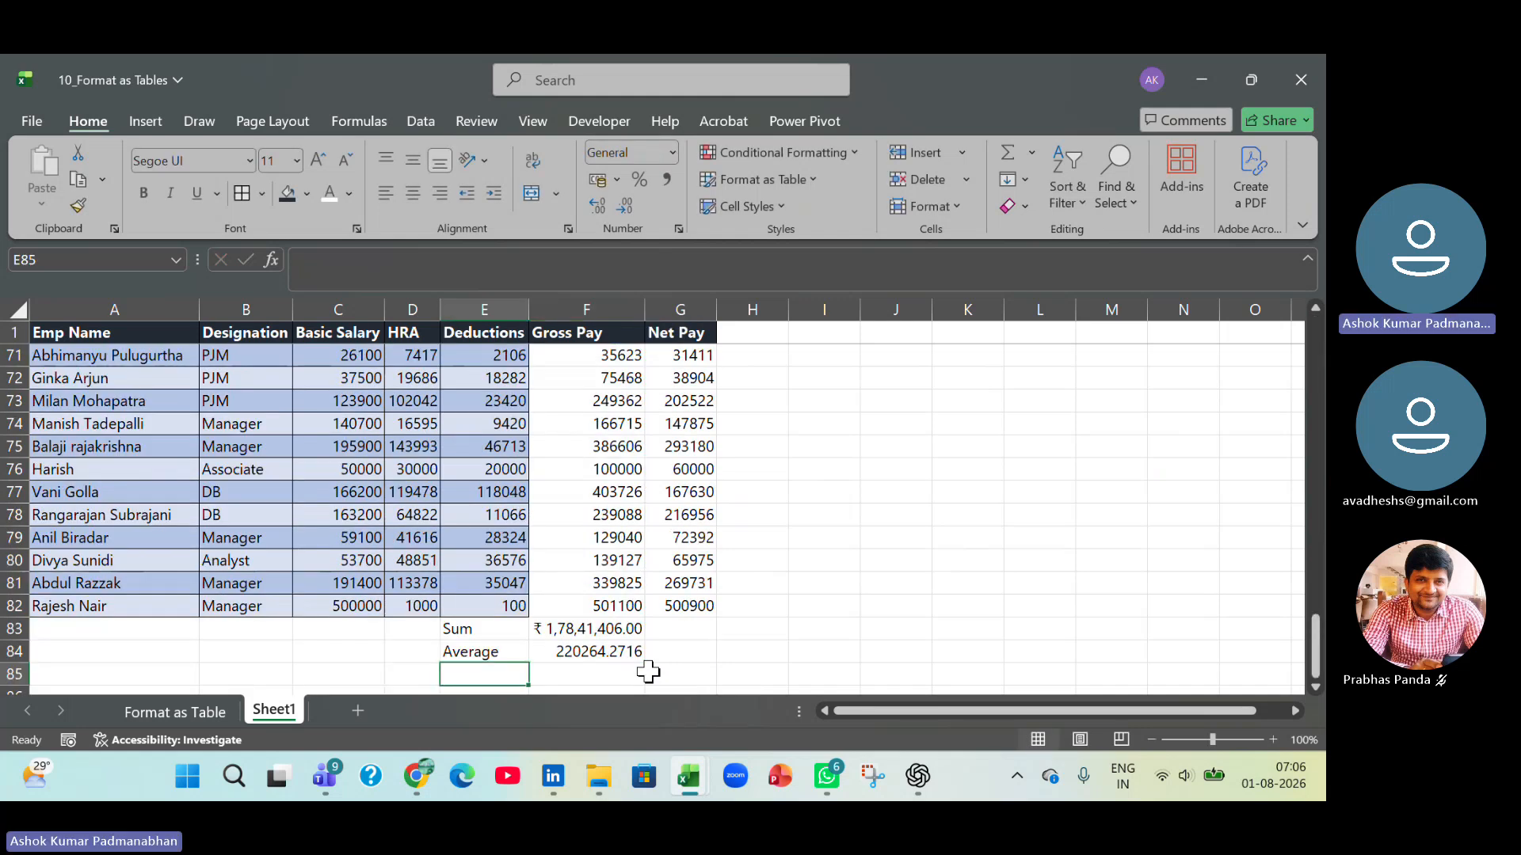
Copy the currency format of the Gross Pay sum in F83 to the average in F84 with Format Painter.
{"action": "left_click", "coordinate": [632, 631]}
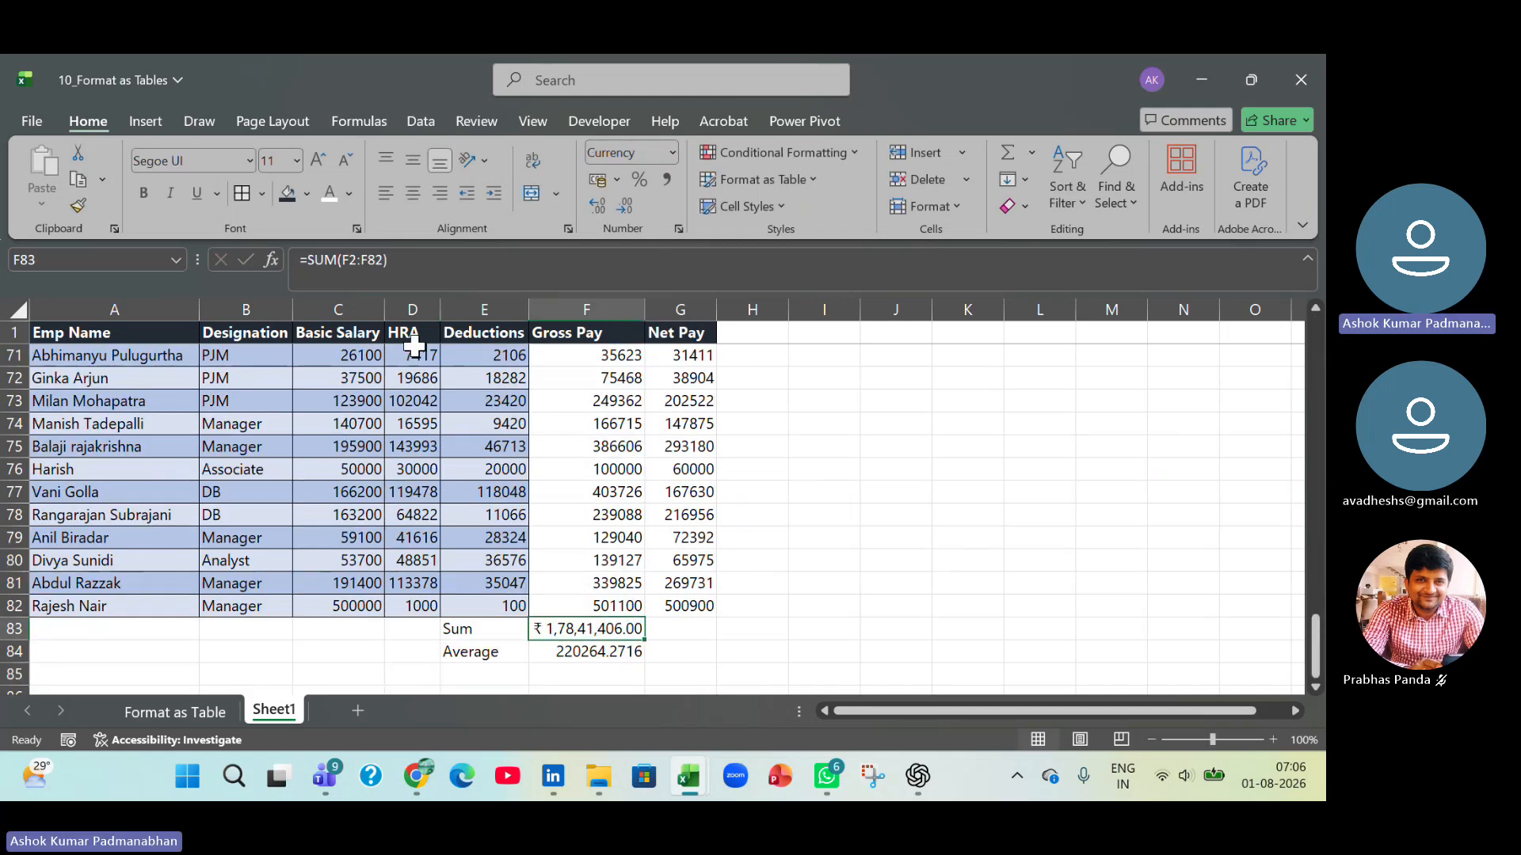
{"action": "left_click", "coordinate": [79, 208]}
{"action": "left_click", "coordinate": [590, 652]}
{"action": "left_click", "coordinate": [759, 652]}
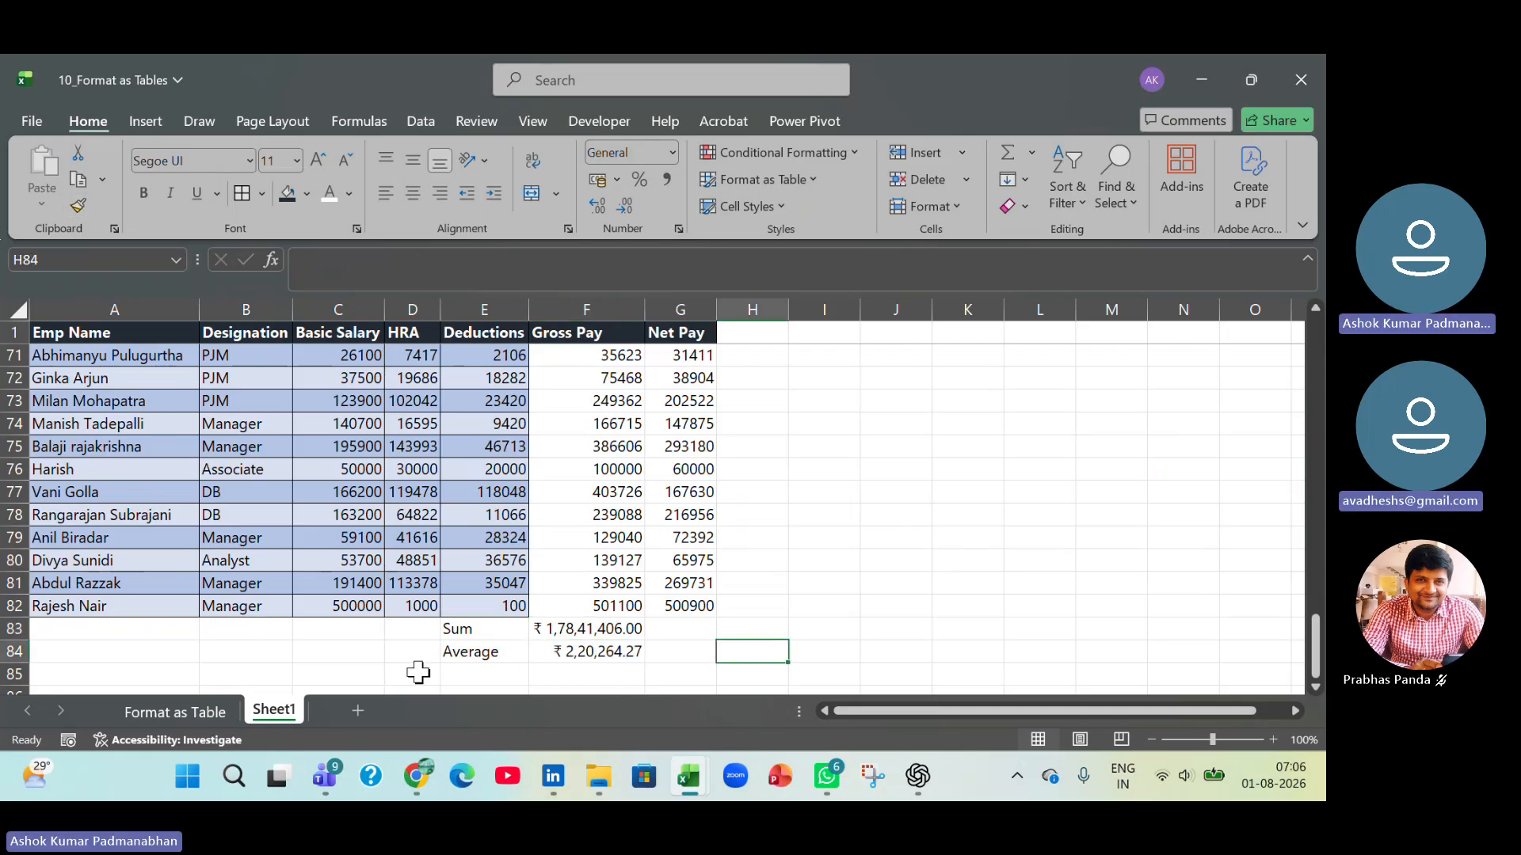
Enter the labels Min in cell E85 and Max in cell E86 below the Average label.
{"action": "left_click", "coordinate": [464, 673]}
{"action": "type", "text": "Min"}
{"action": "key", "text": "Return"}
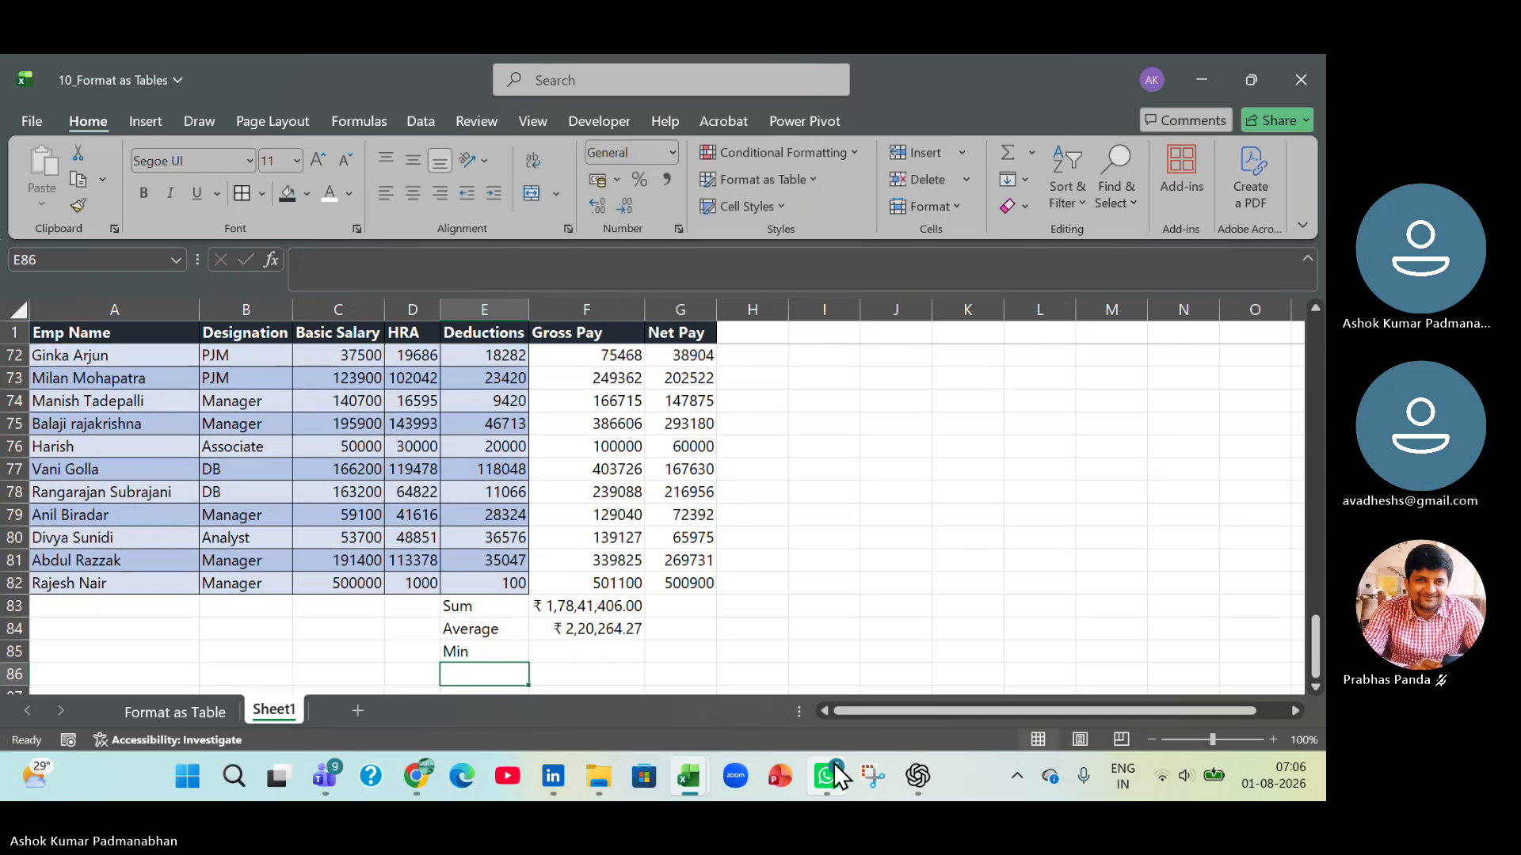
{"action": "type", "text": "Max"}
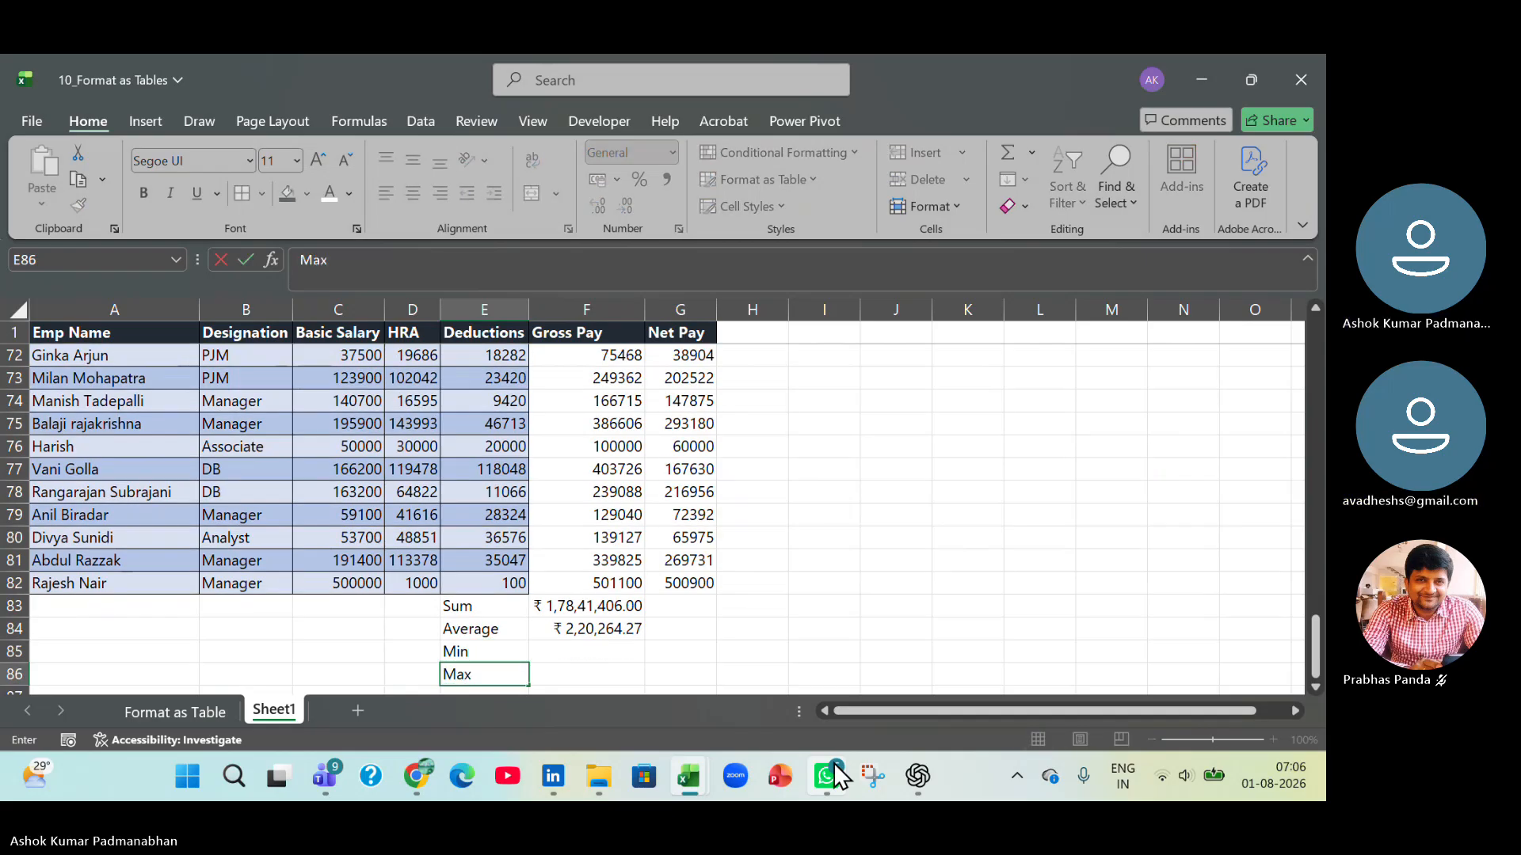
{"action": "key", "text": "Return"}
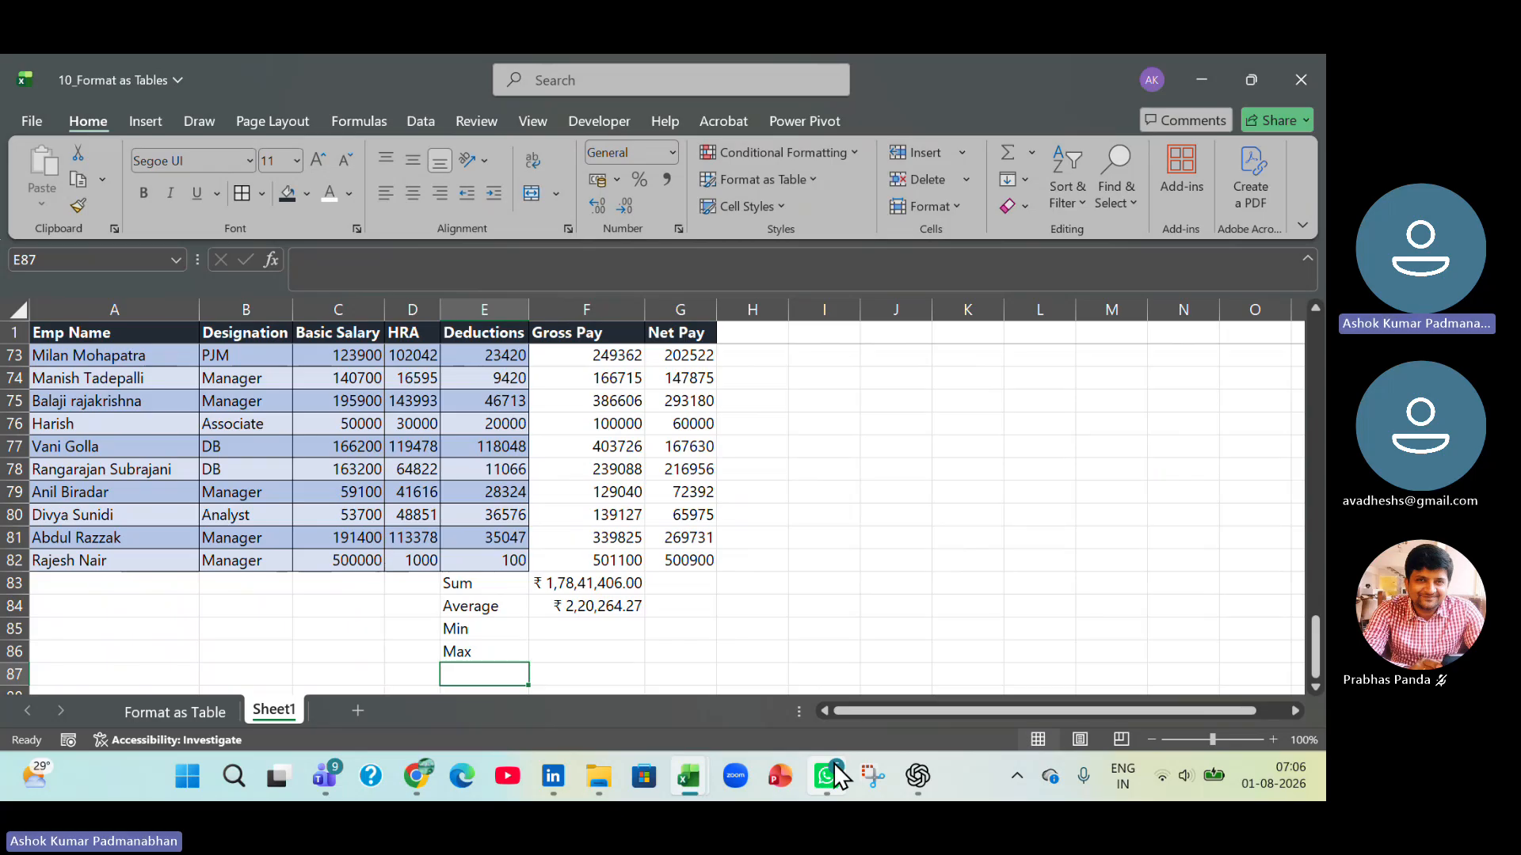
Create named ranges for the Gross Pay and Net Pay columns from the selection F1:G82, using the top row as names.
{"action": "left_click", "coordinate": [586, 333]}
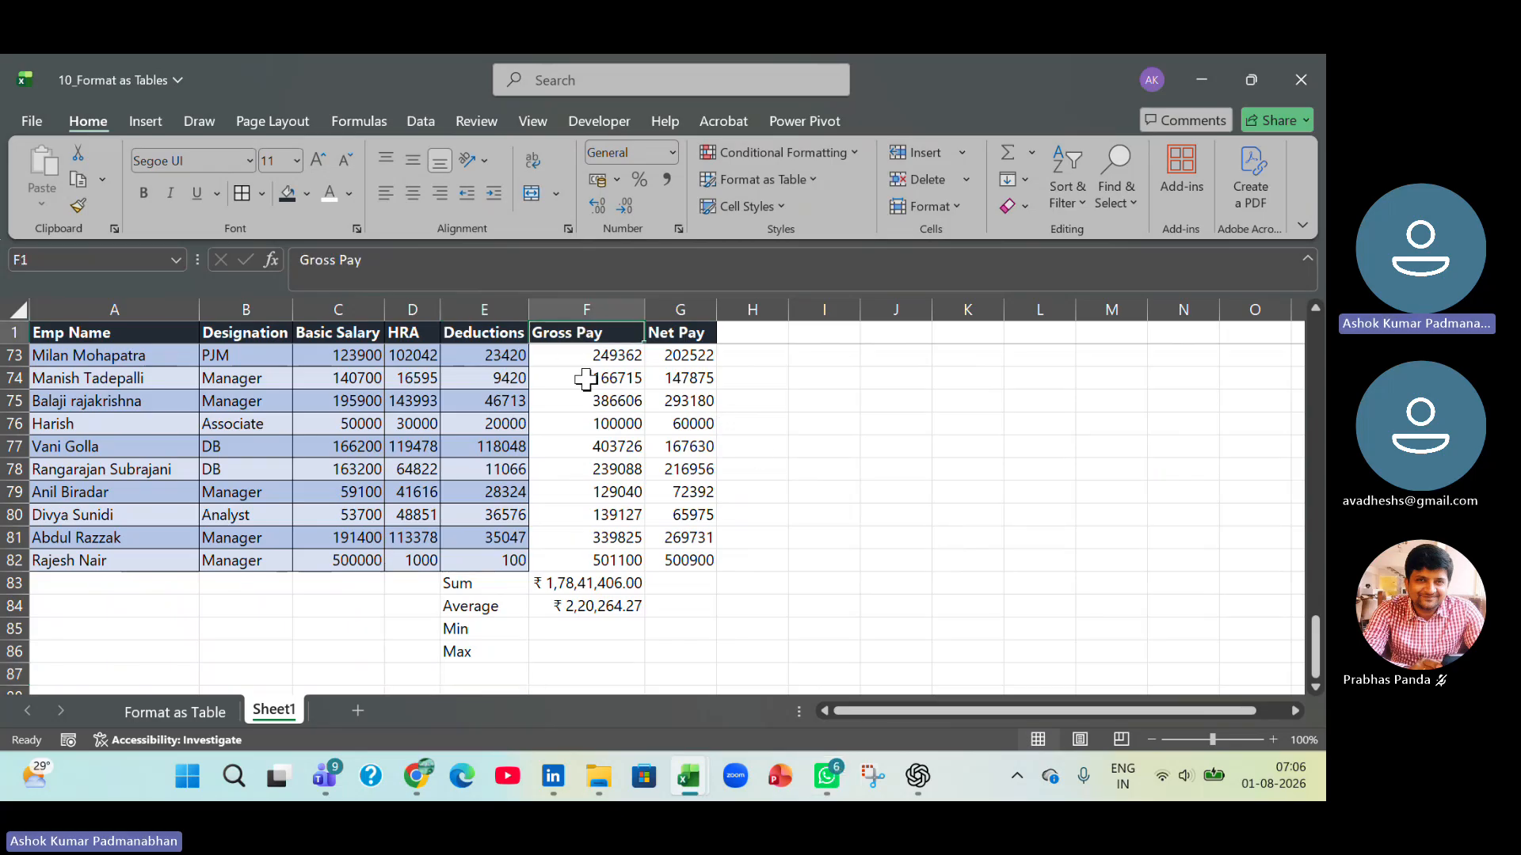
{"action": "left_click_drag", "start_coordinate": [586, 379], "coordinate": [579, 561]}
{"action": "key", "text": "ctrl+shift+Down"}
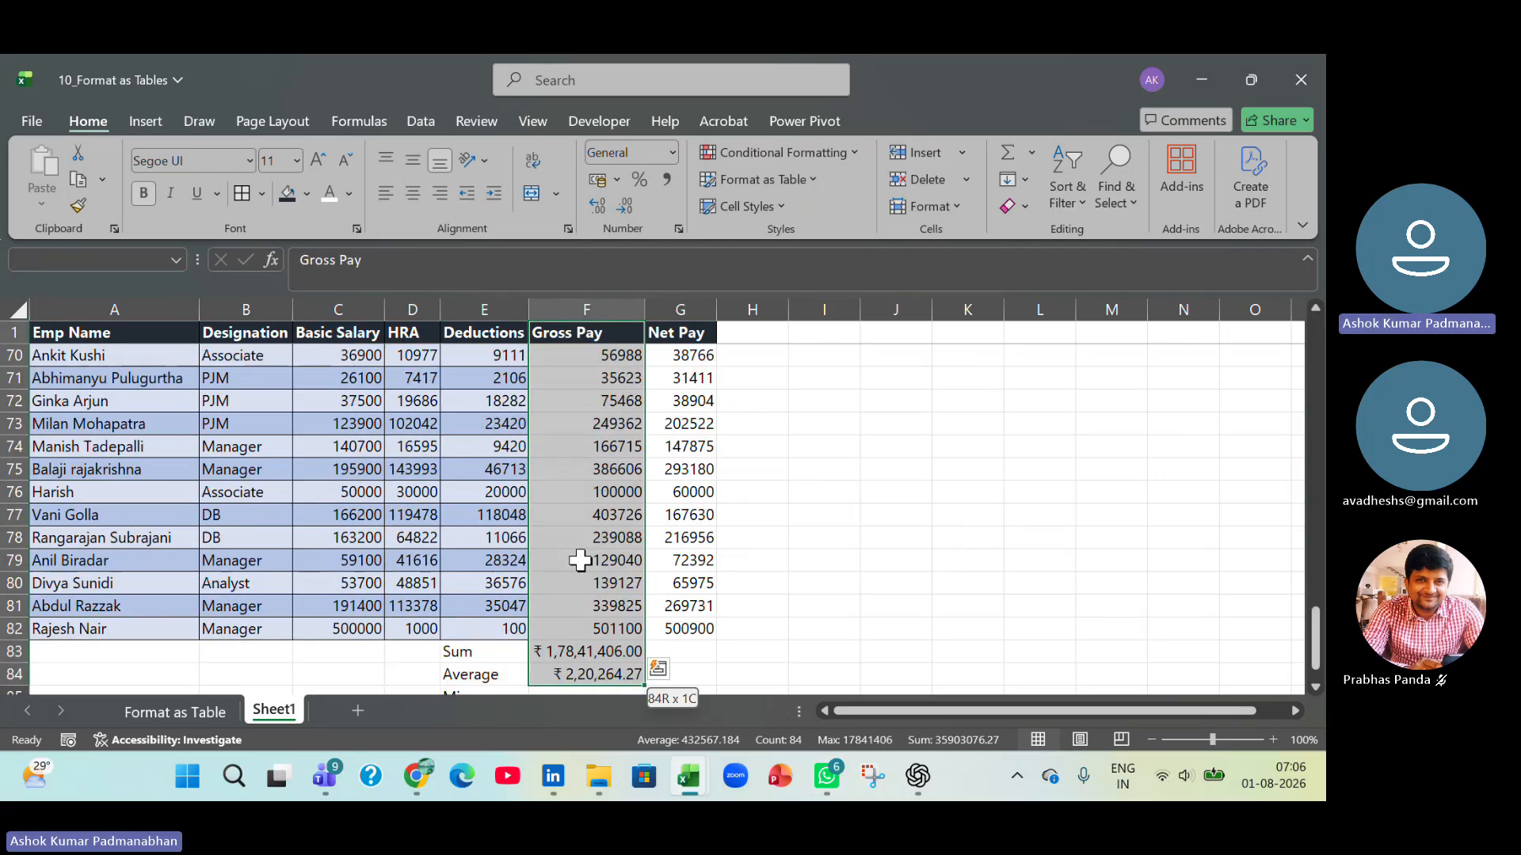
{"action": "key", "text": "shift+Up"}
{"action": "key", "text": "shift+Up"}
{"action": "key", "text": "shift+Right"}
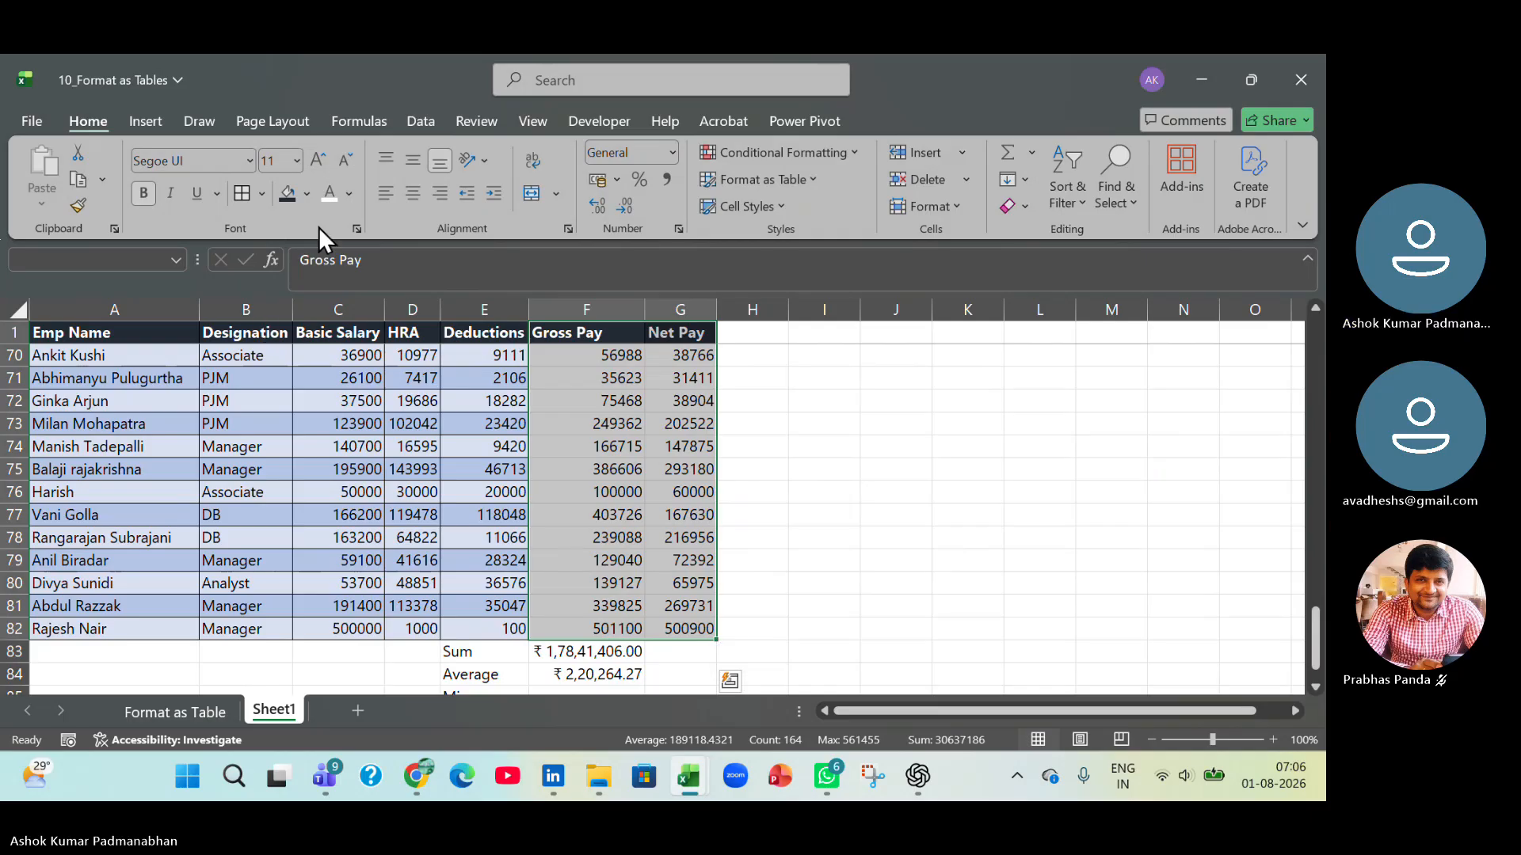
{"action": "left_click", "coordinate": [366, 119]}
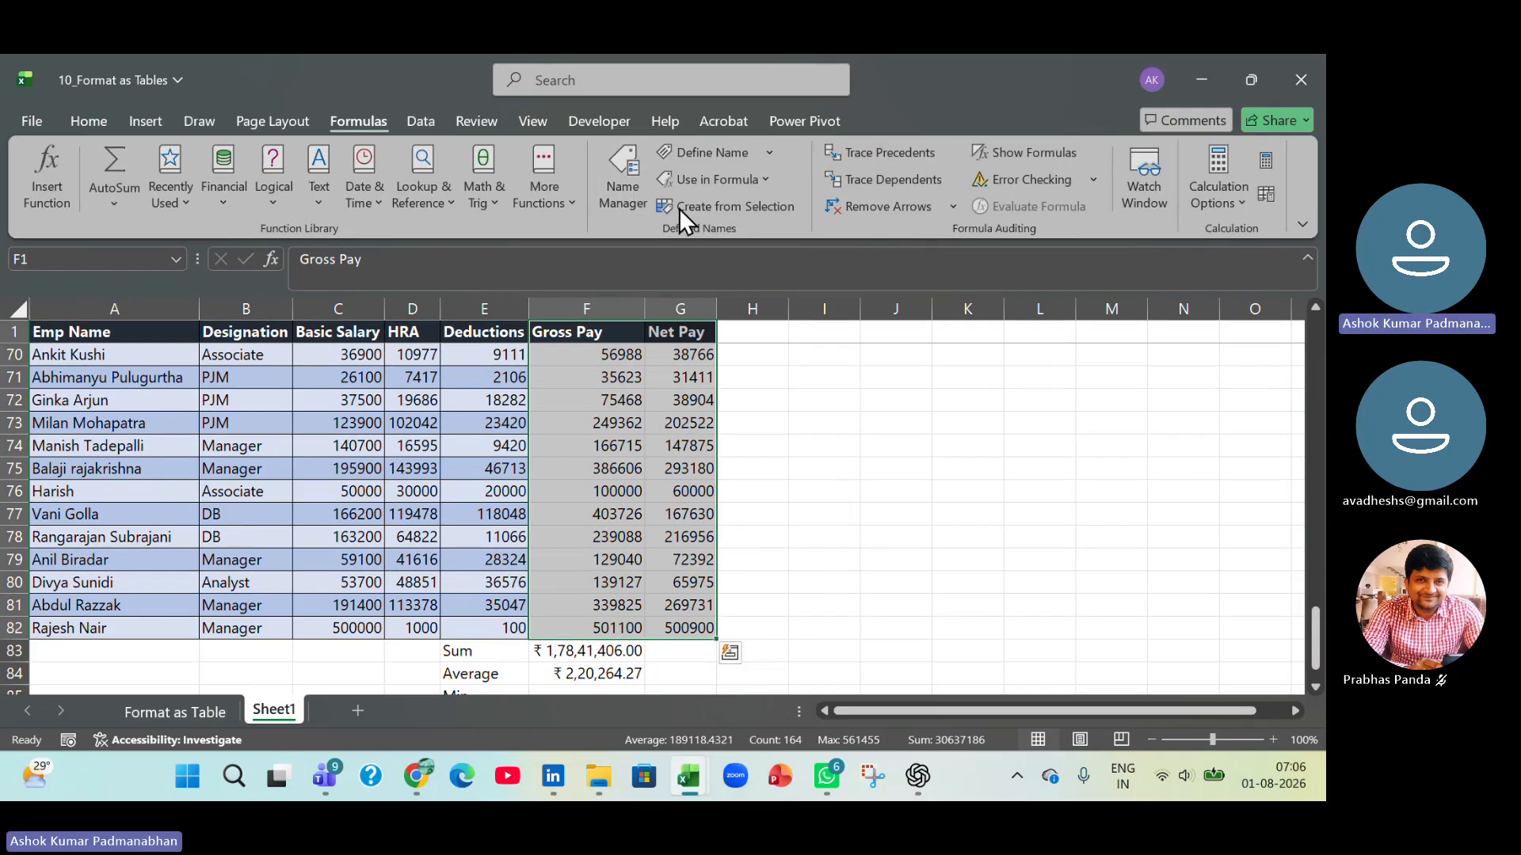
{"action": "left_click", "coordinate": [708, 206]}
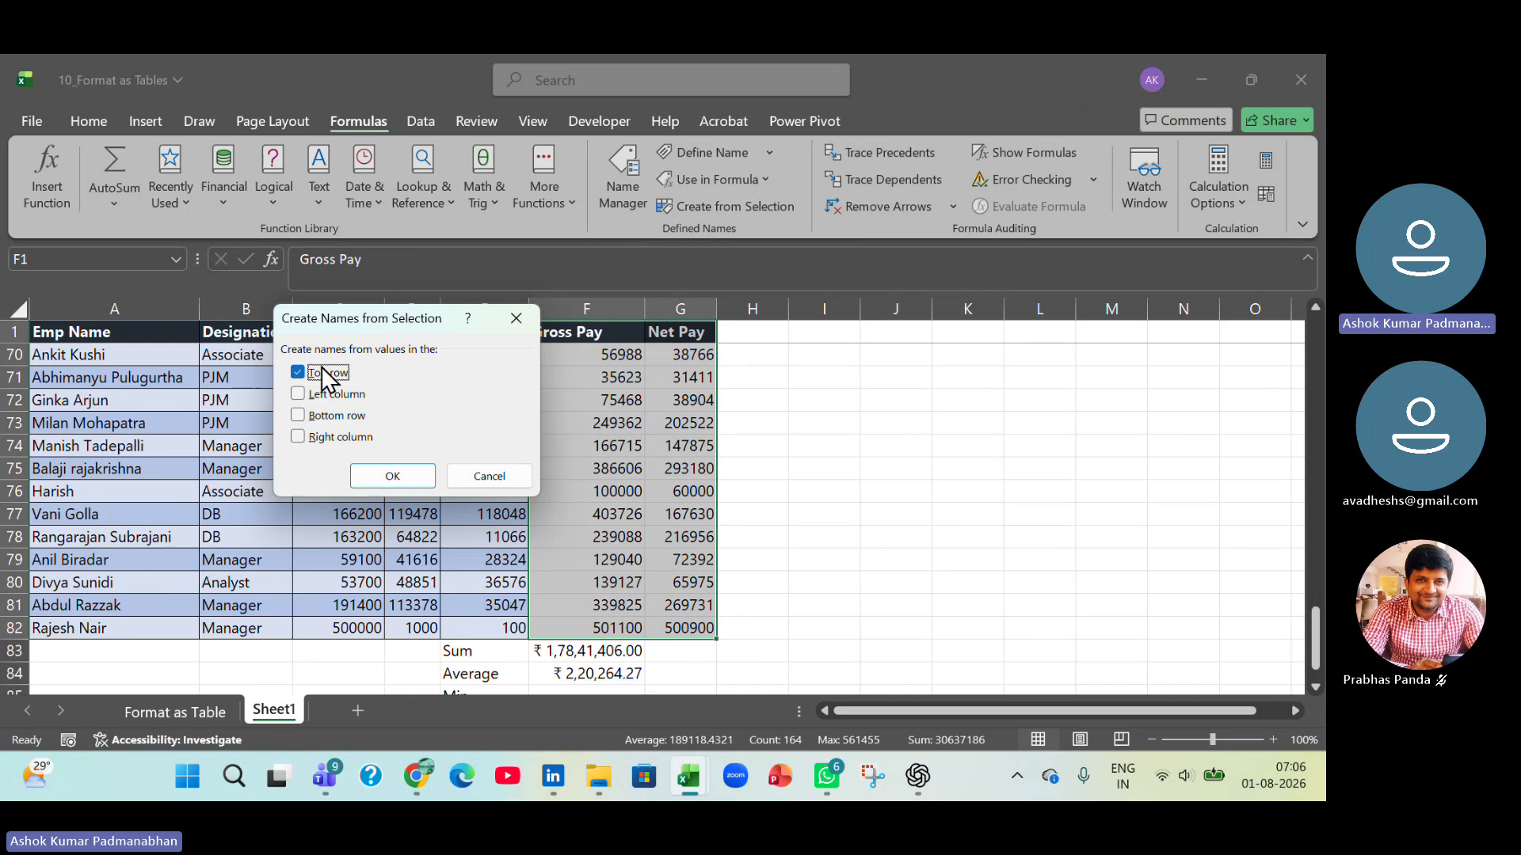
{"action": "left_click", "coordinate": [400, 475]}
Replace the range F2:F82 in the SUM formula of F83 with the named range Gross_Pay.
{"action": "double_click", "coordinate": [597, 651]}
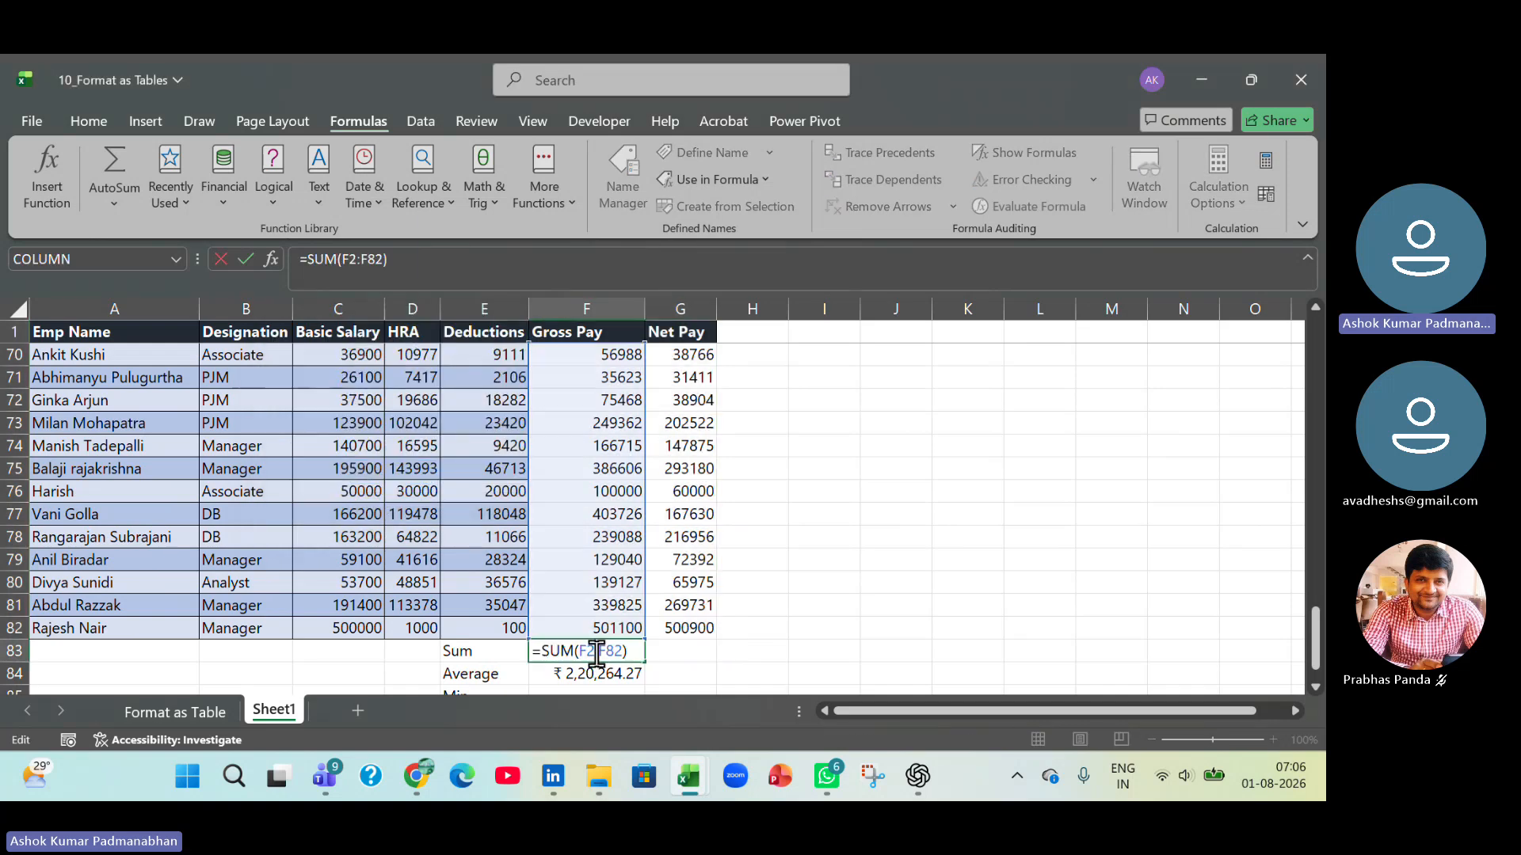
{"action": "left_click_drag", "start_coordinate": [579, 651], "coordinate": [618, 651]}
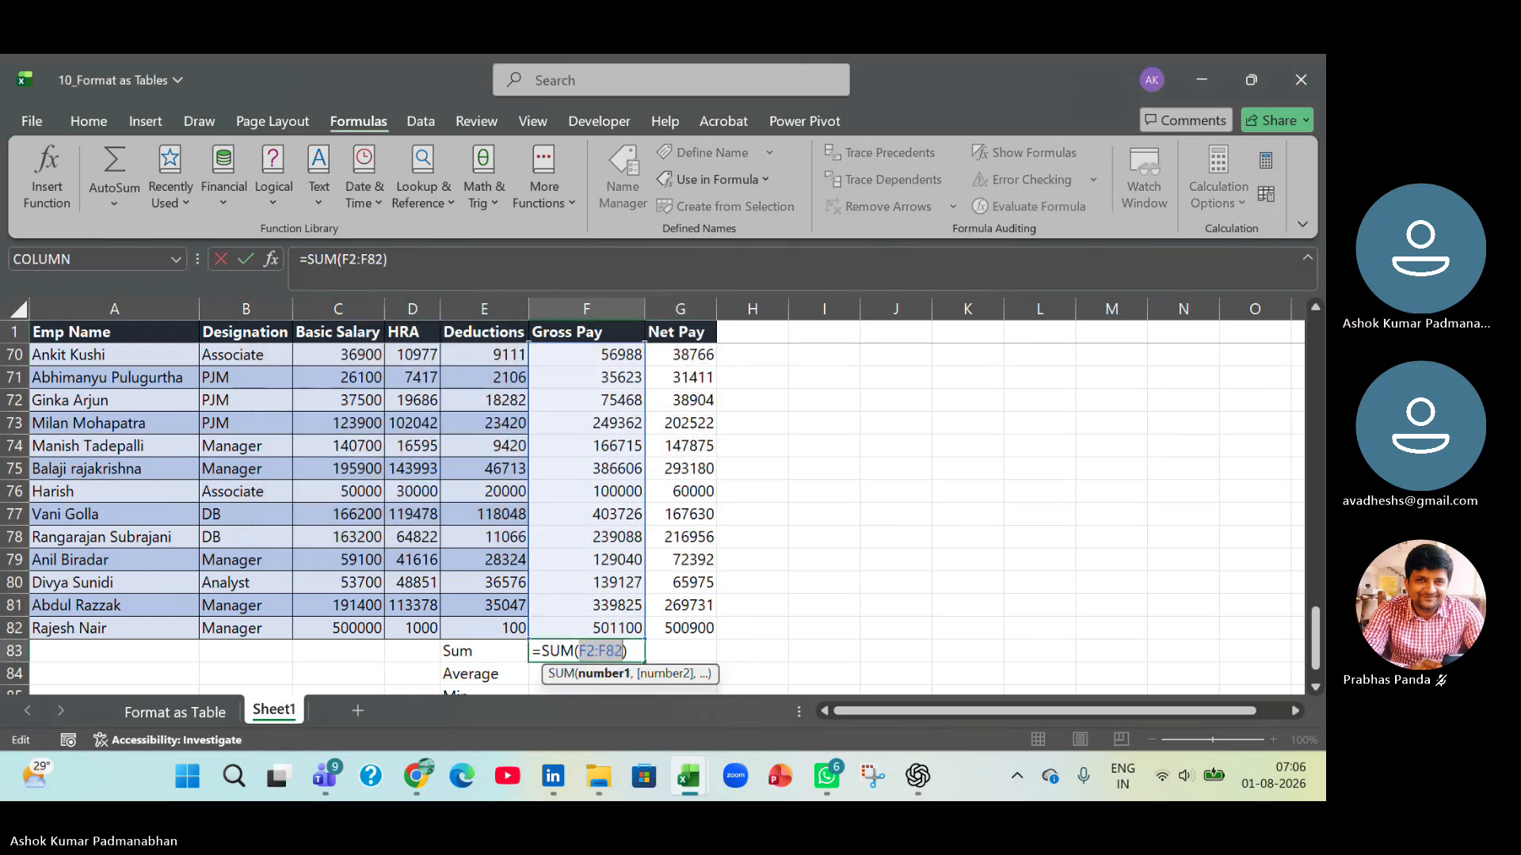
{"action": "key", "text": "F3"}
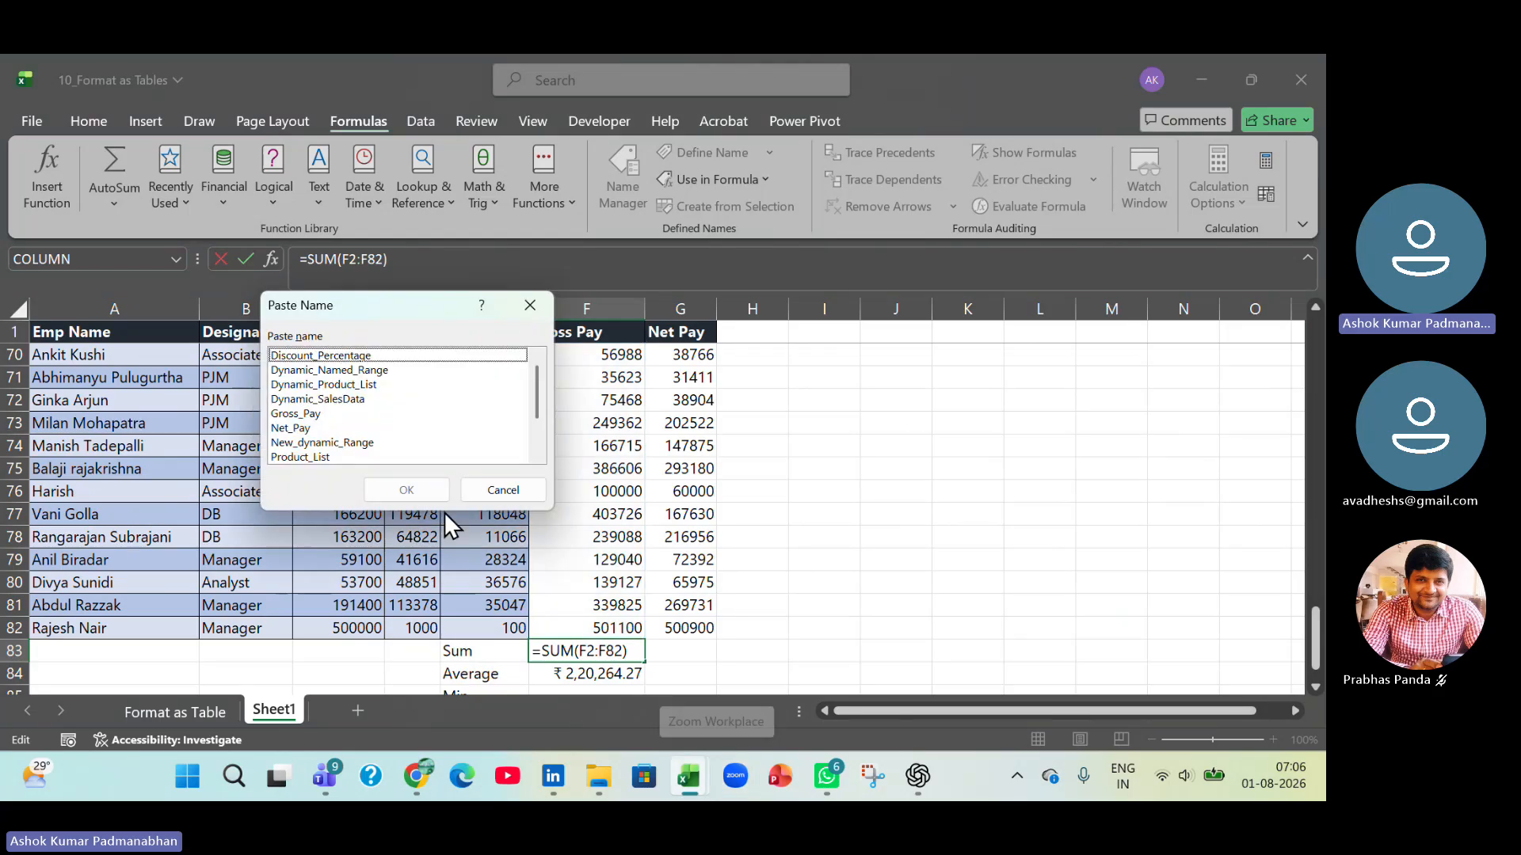
{"action": "left_click", "coordinate": [334, 415]}
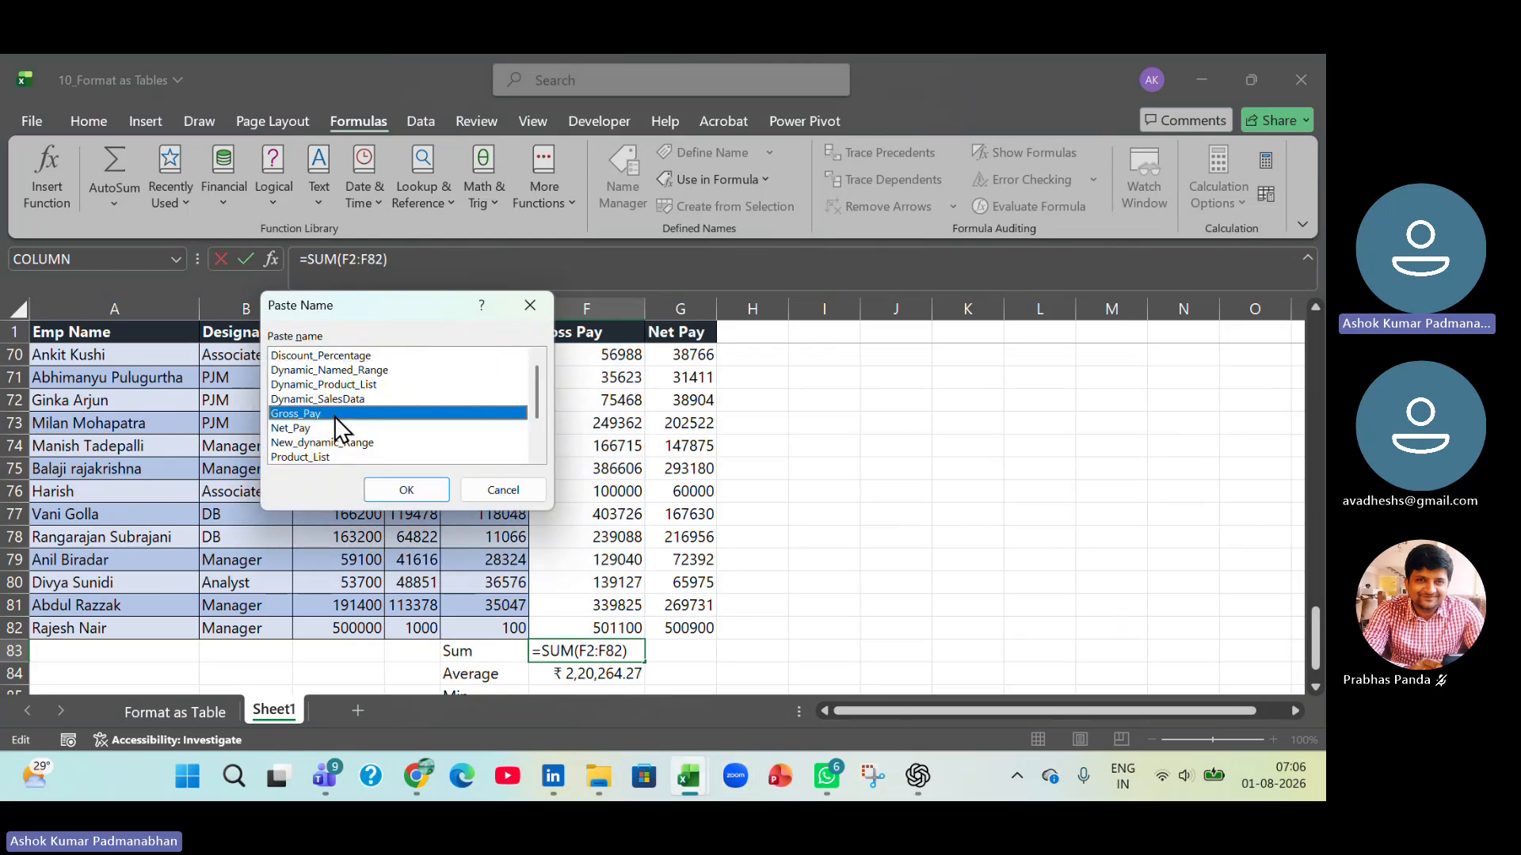
{"action": "left_click", "coordinate": [383, 488]}
{"action": "key", "text": "Return"}
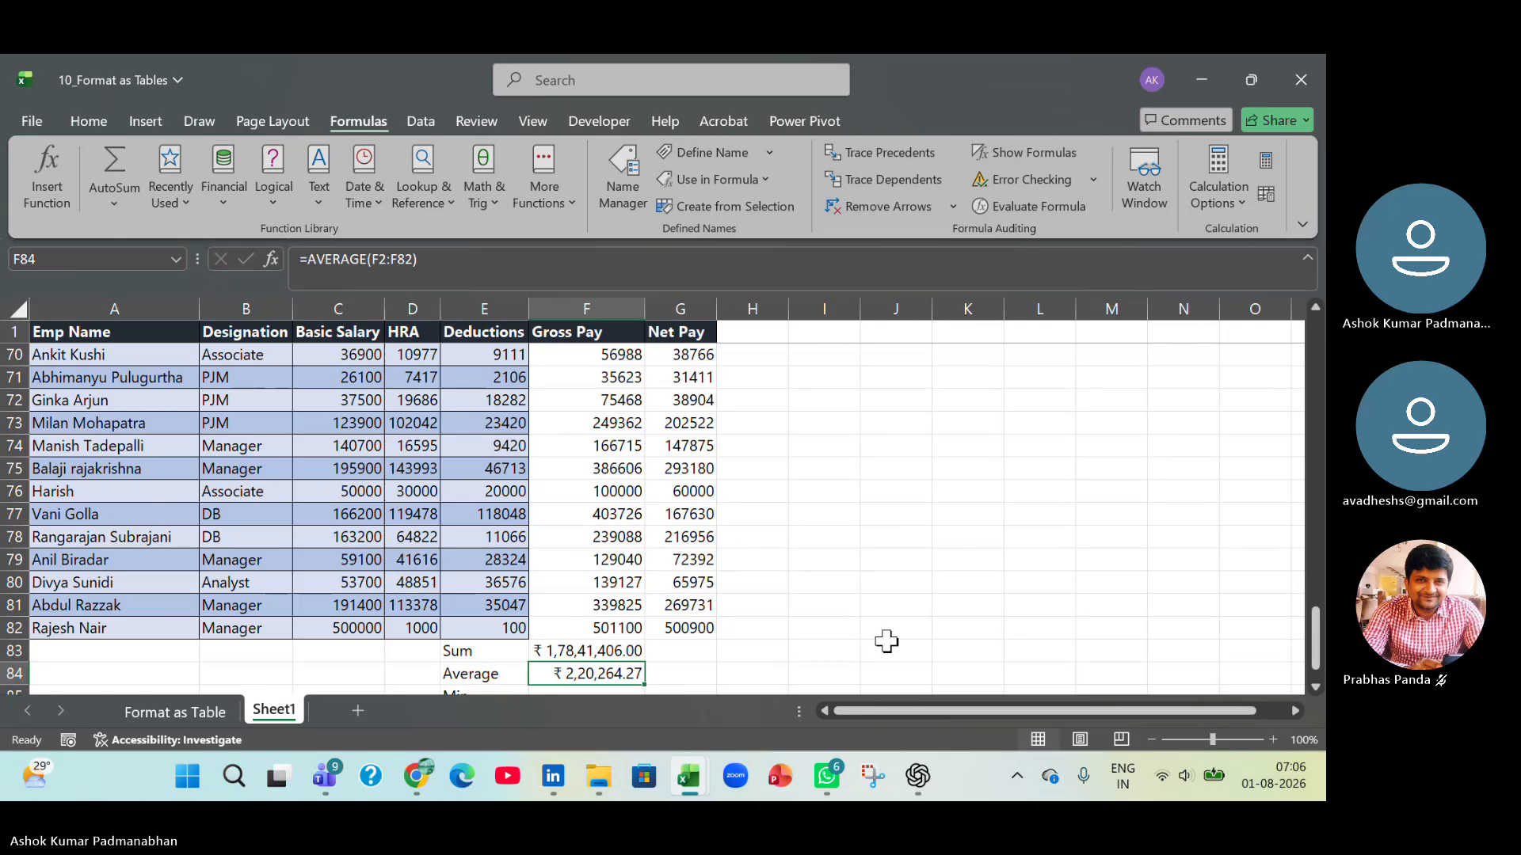
Replace the range F2:F82 in the AVERAGE formula of F84 with the named range Gross_Pay.
{"action": "key", "text": "F2"}
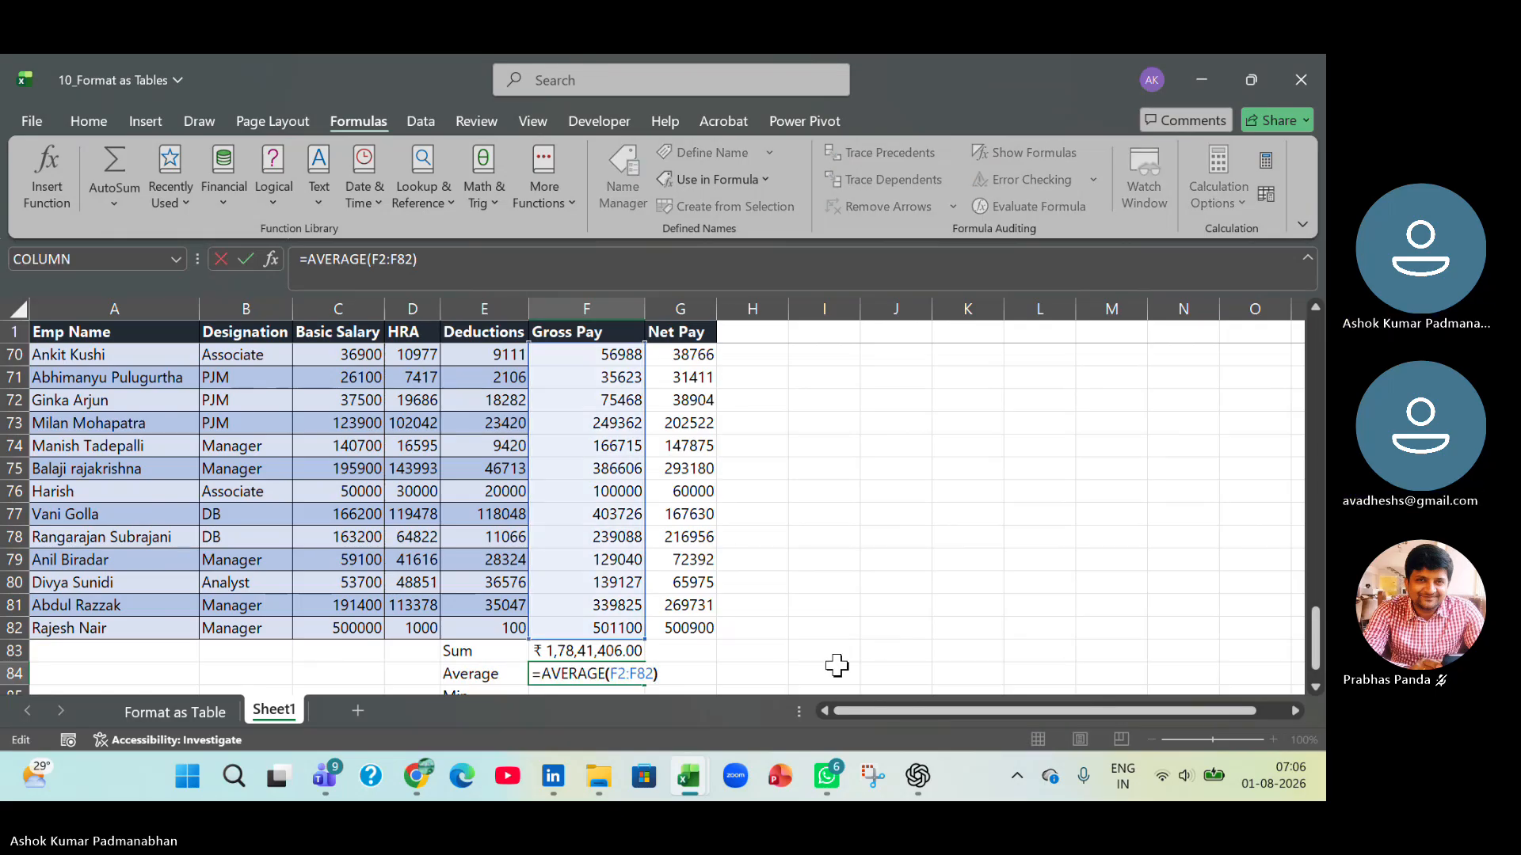
{"action": "key", "text": "Left"}
{"action": "key", "text": "shift+Left"}
{"action": "key", "text": "shift+Left"}
{"action": "key", "text": "shift+Left"}
{"action": "key", "text": "shift+Left"}
{"action": "key", "text": "shift+Left"}
{"action": "key", "text": "shift+Left"}
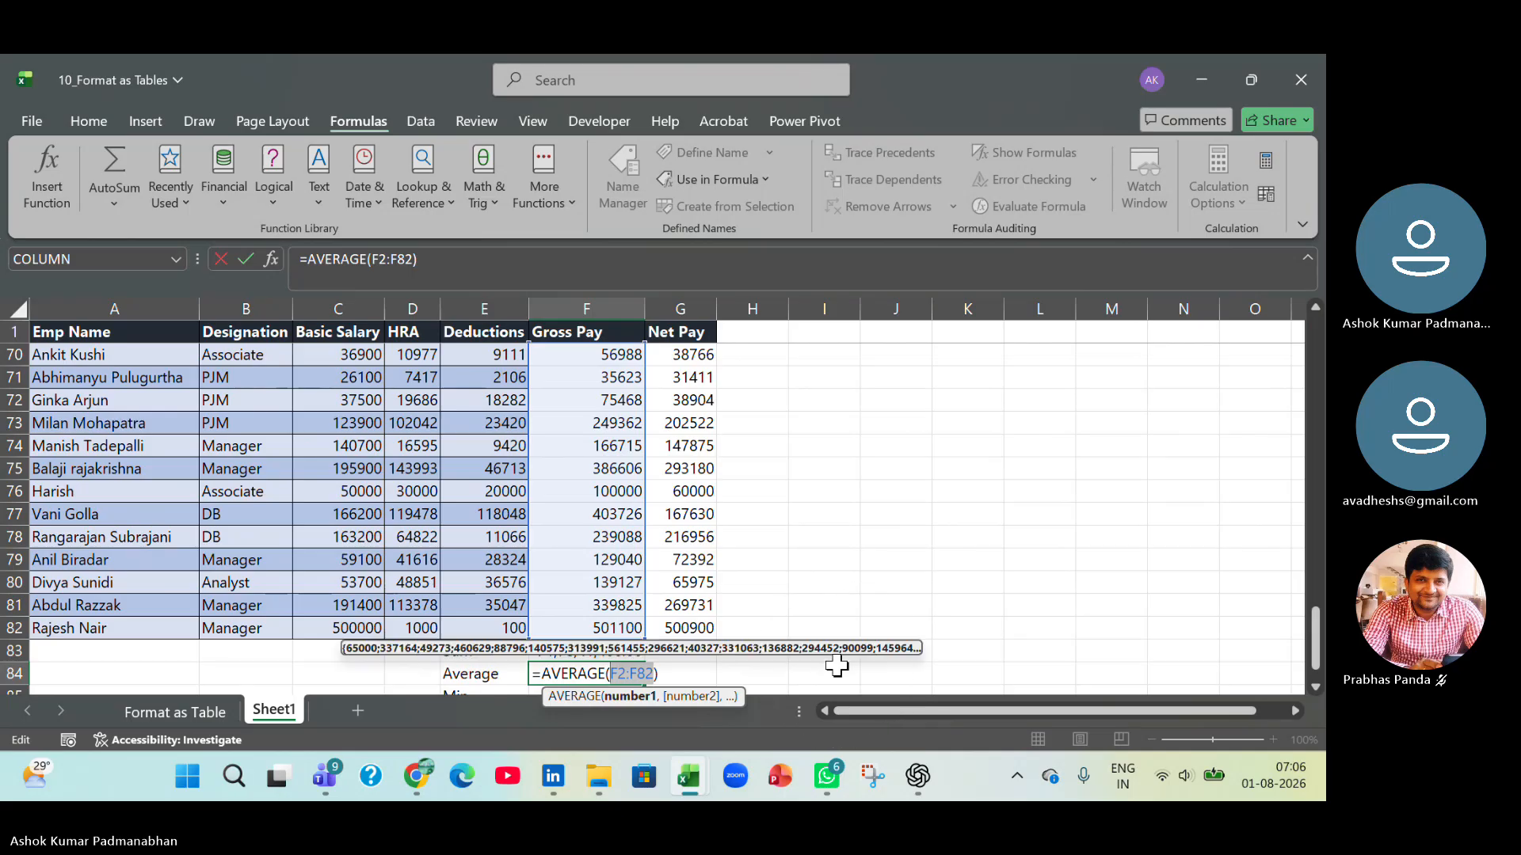
{"action": "key", "text": "F3"}
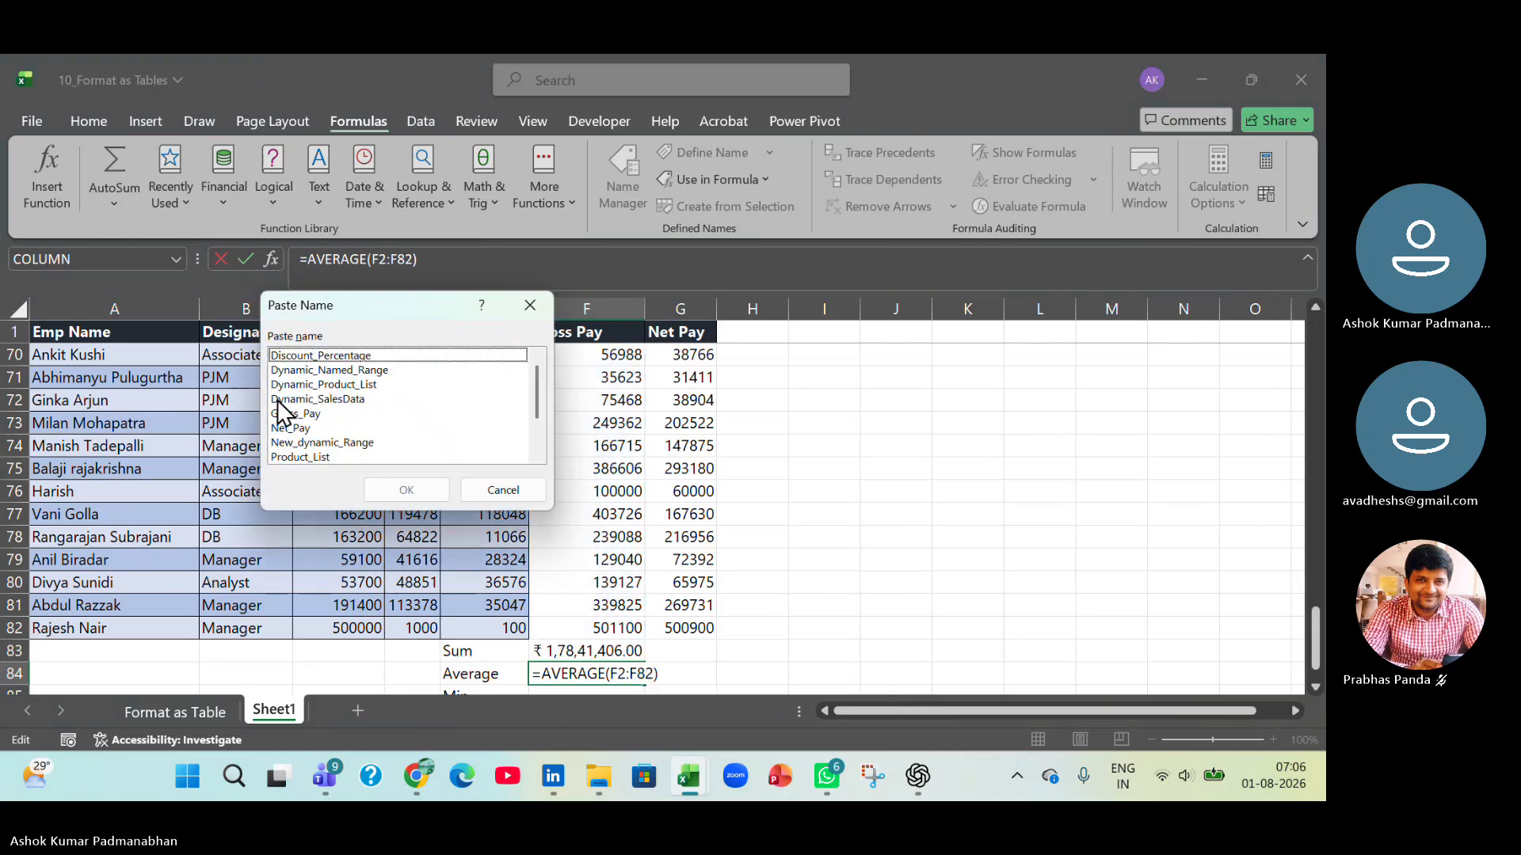
{"action": "left_click", "coordinate": [298, 415]}
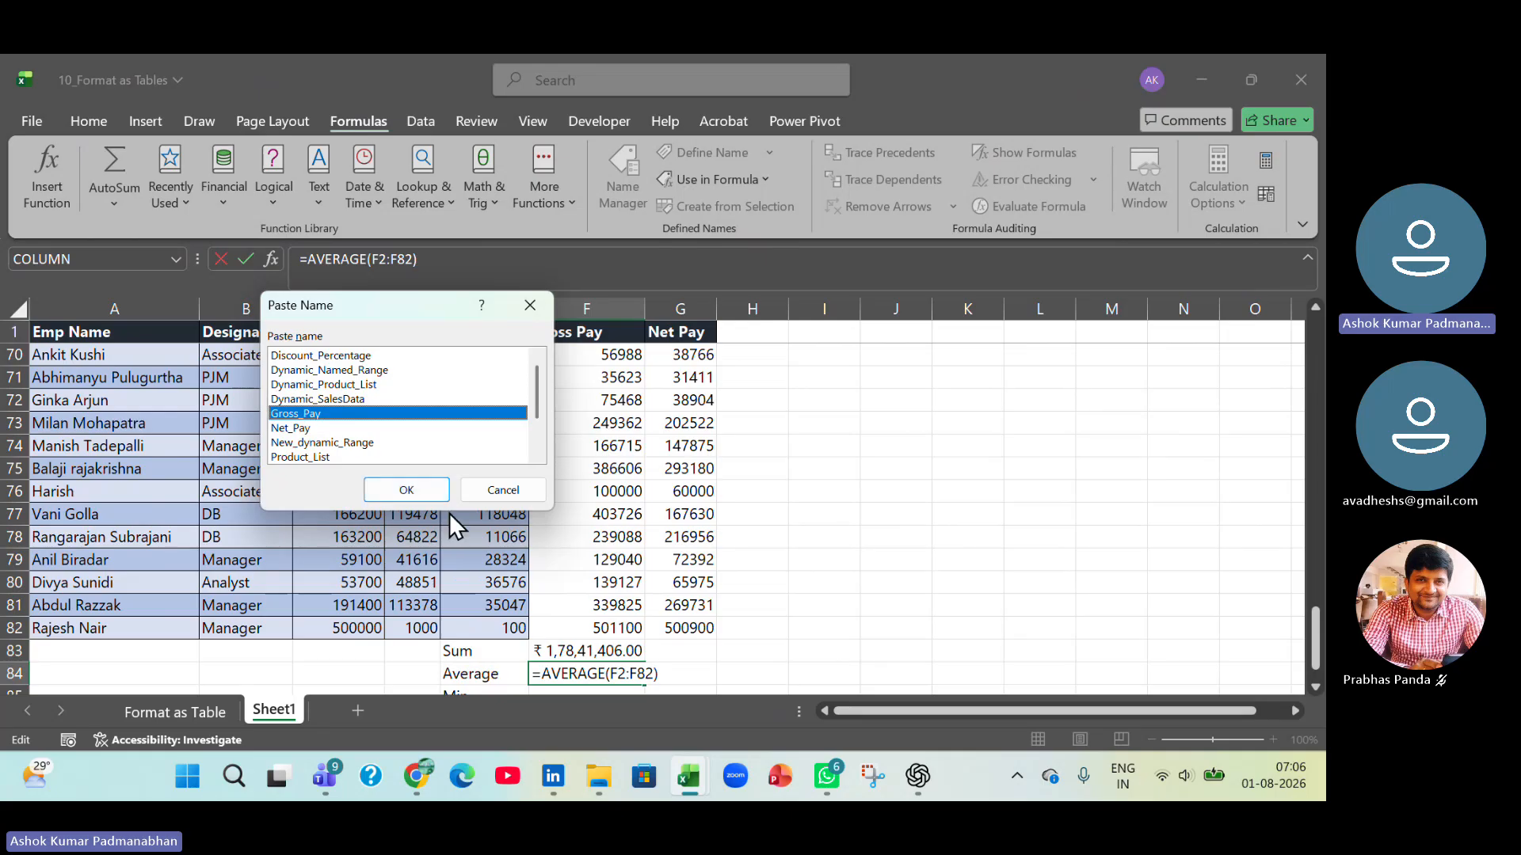
{"action": "left_click", "coordinate": [407, 489]}
{"action": "key", "text": "Return"}
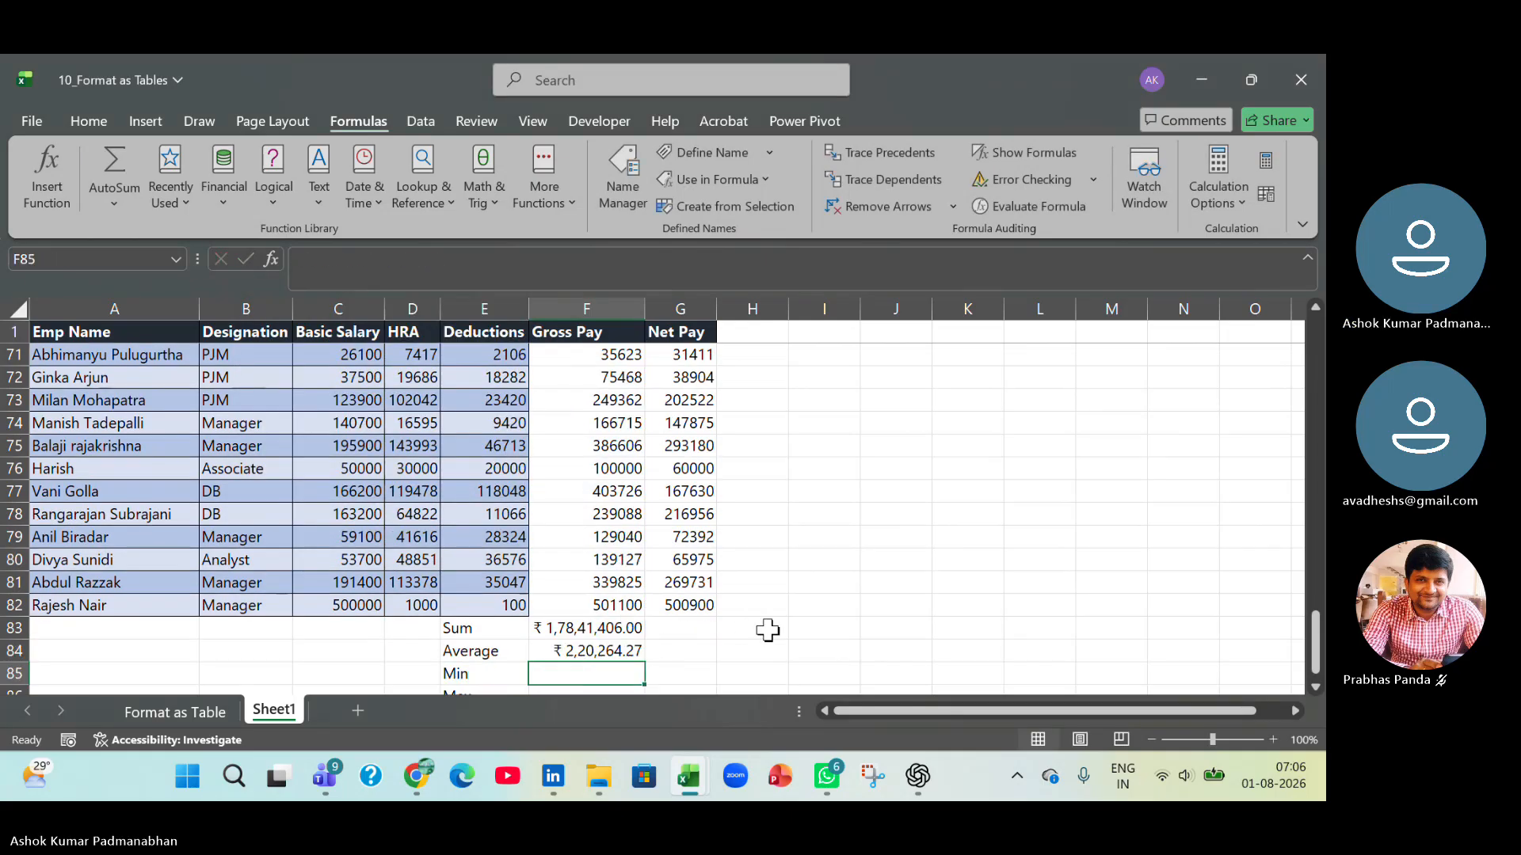
Enter a MIN formula on the named range Gross_Pay in cell F85 beside the Min label.
{"action": "scroll", "coordinate": [760, 630], "scroll_direction": "down", "scroll_amount": 1}
{"action": "type", "text": "=min"}
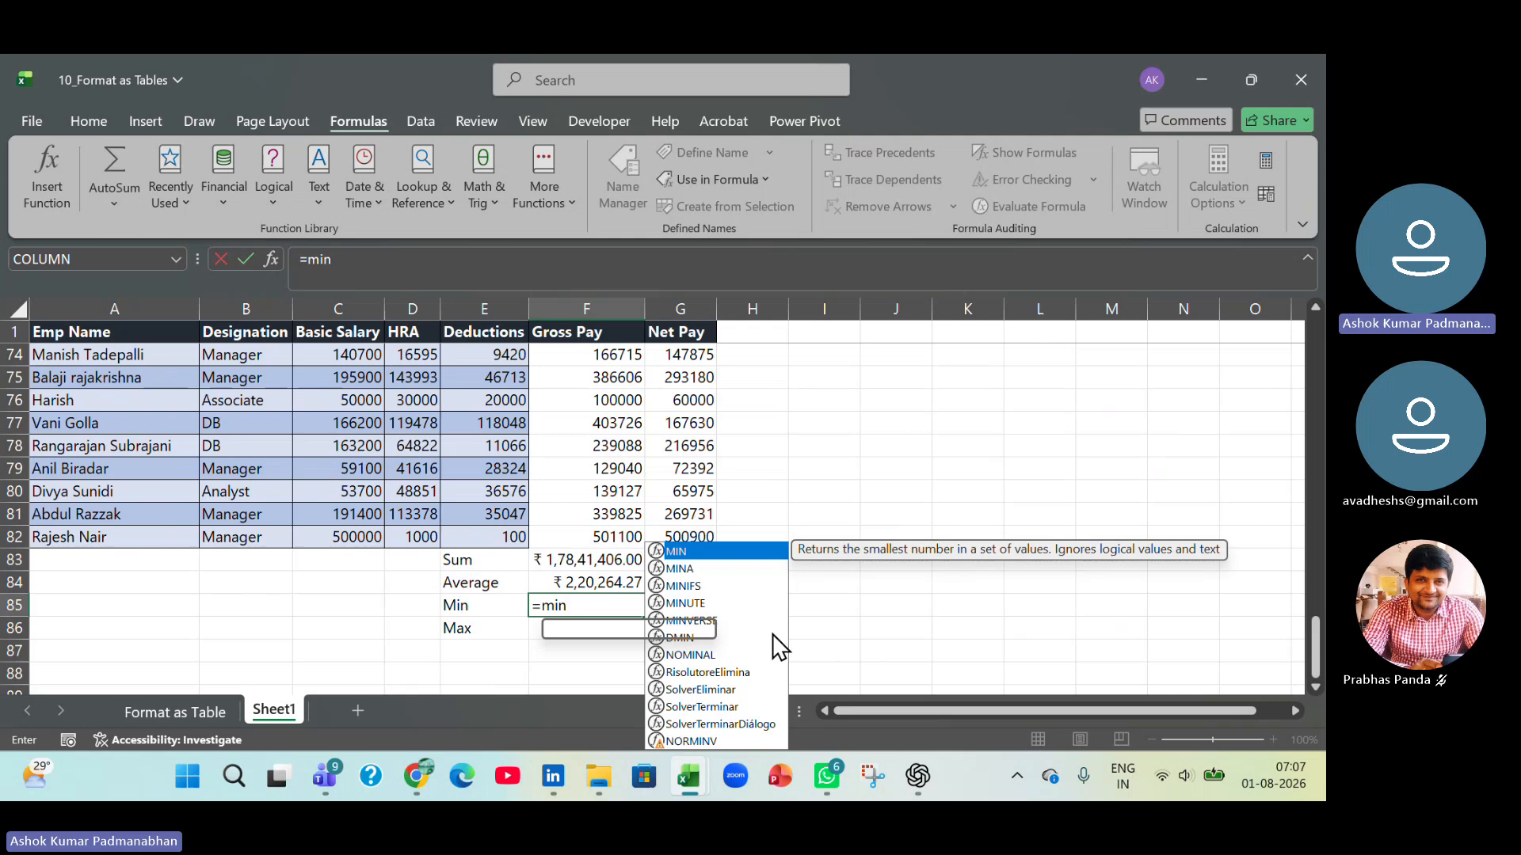
{"action": "key", "text": "Tab"}
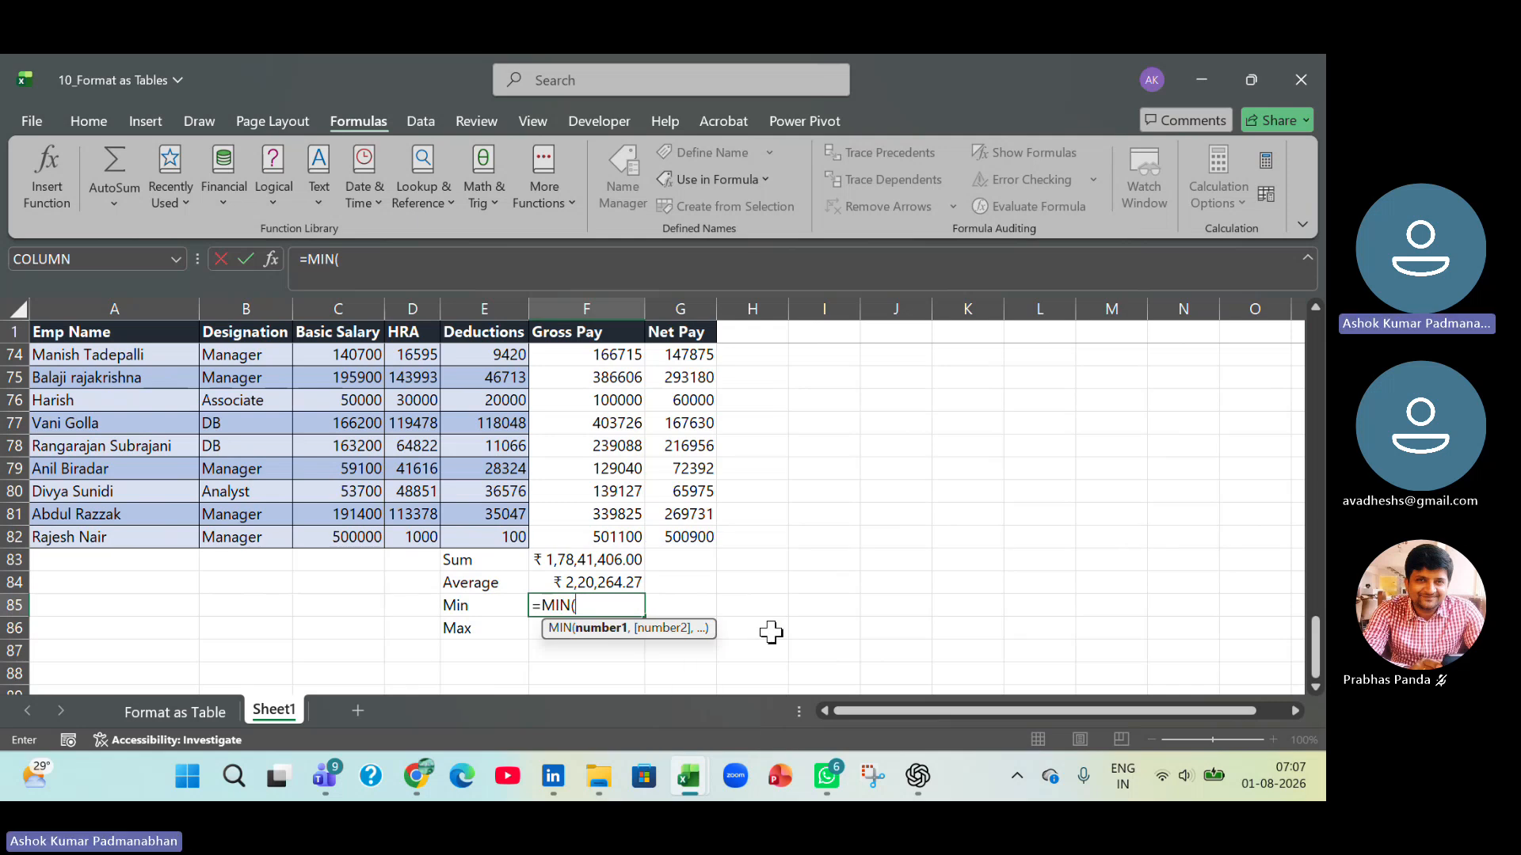
{"action": "key", "text": "F3"}
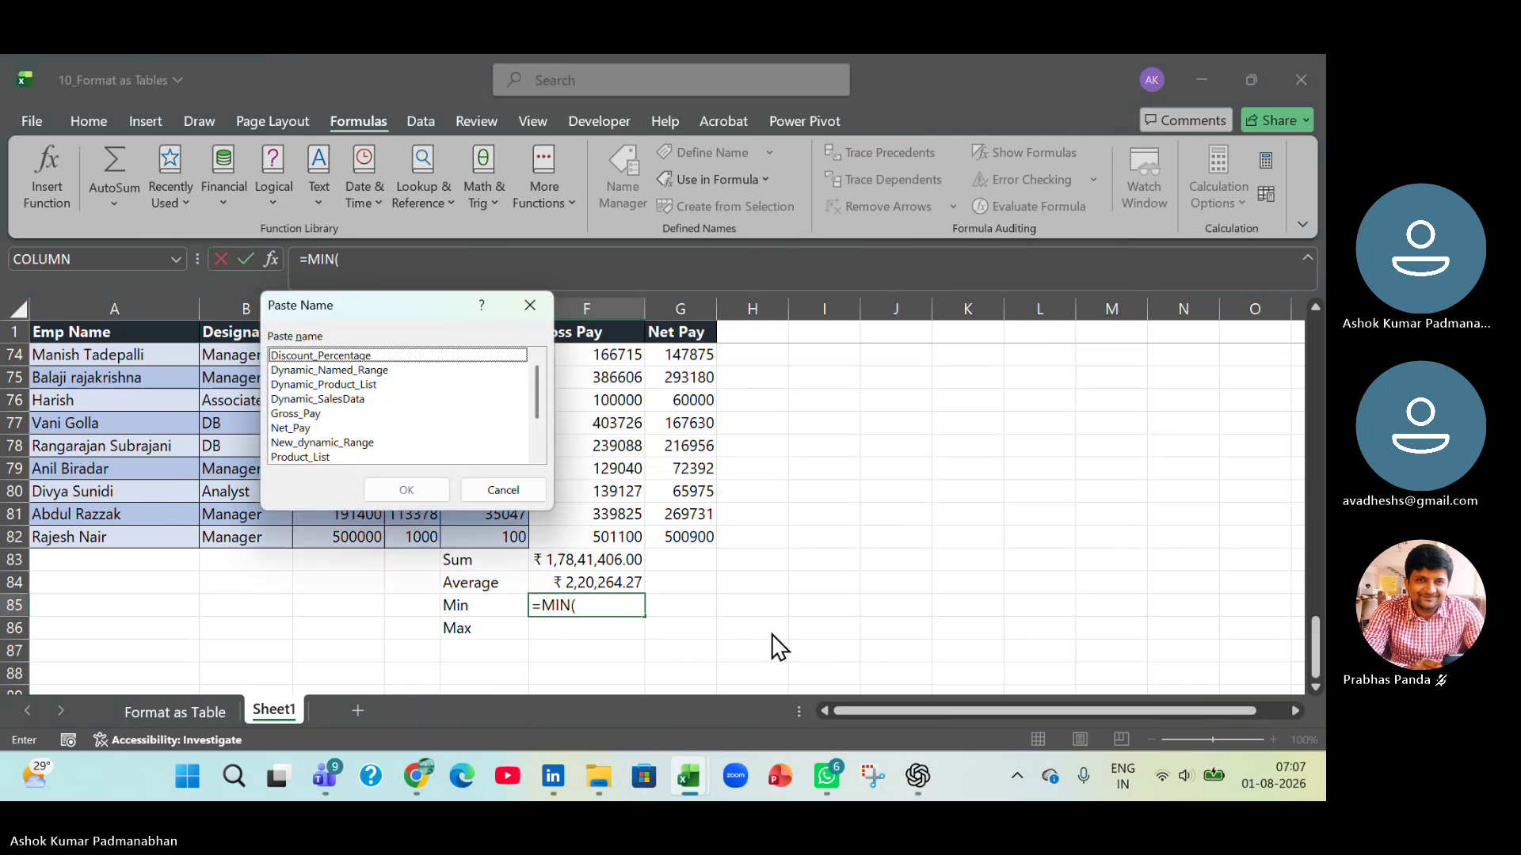
{"action": "key", "text": "g"}
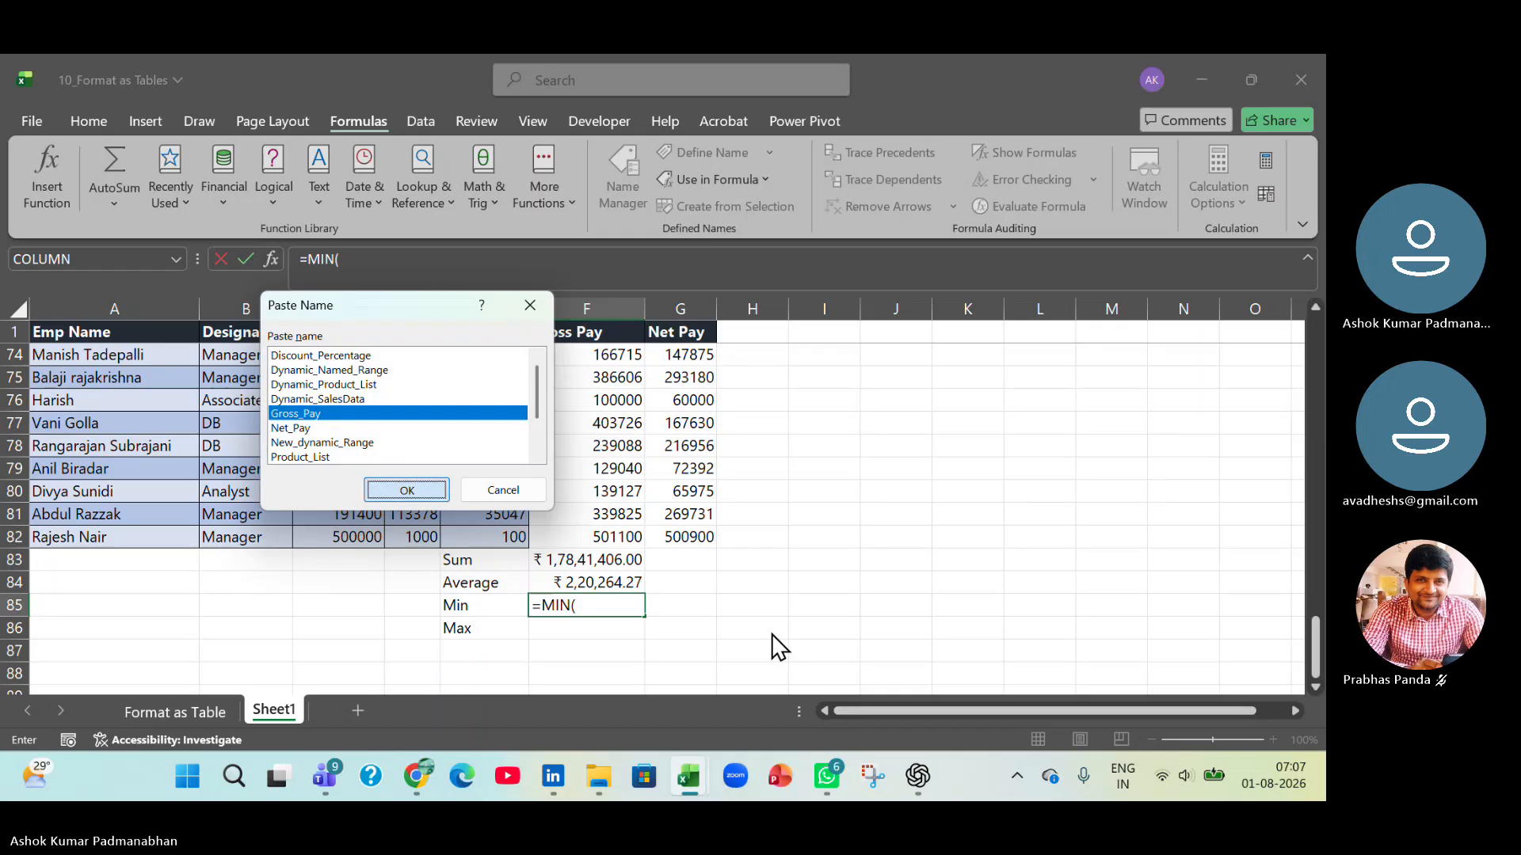
{"action": "key", "text": "Return"}
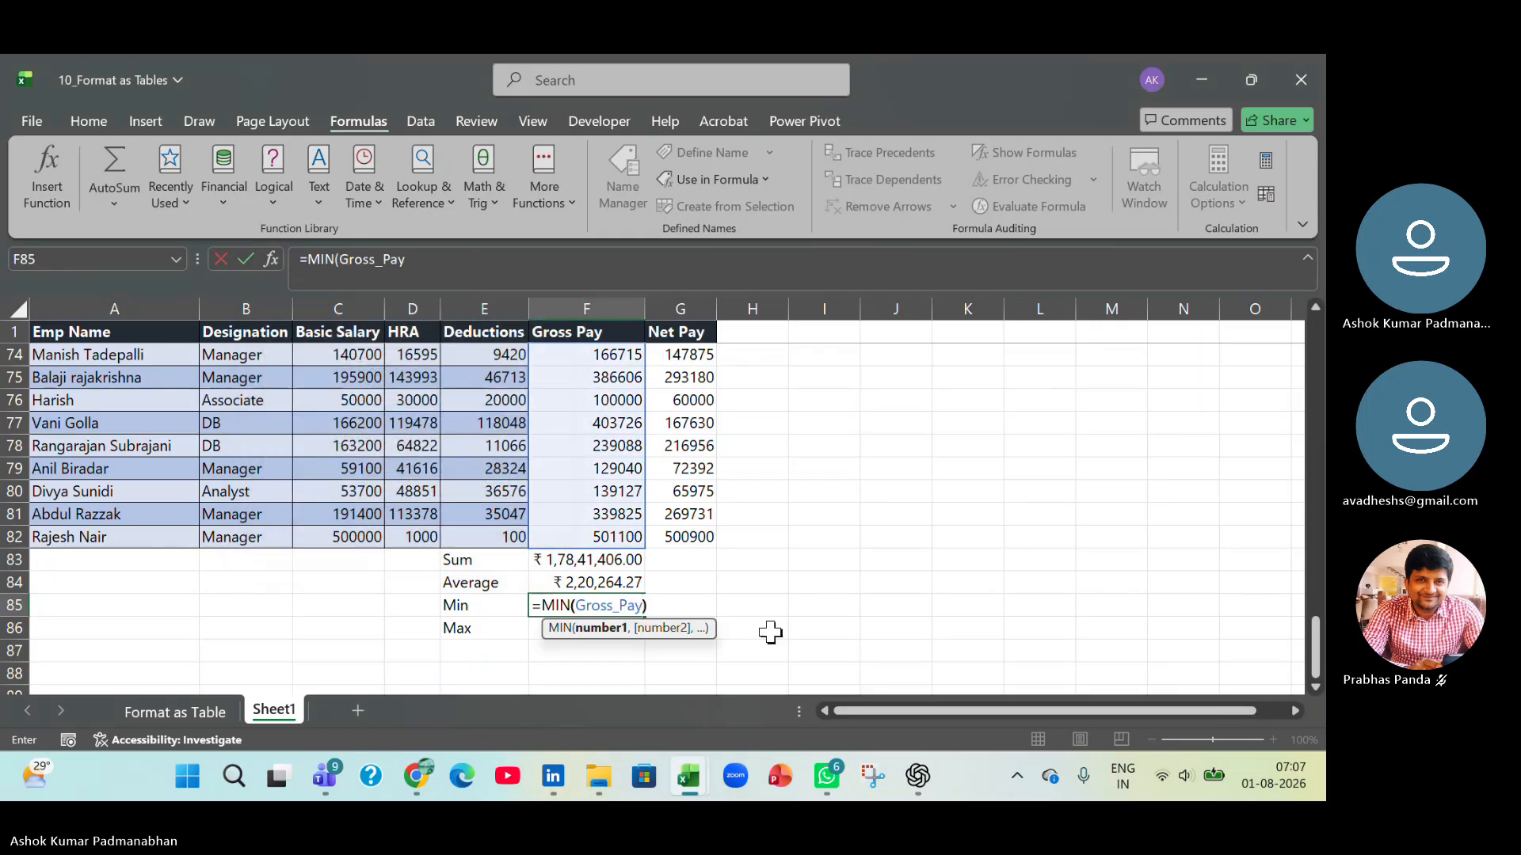
{"action": "key", "text": "Return"}
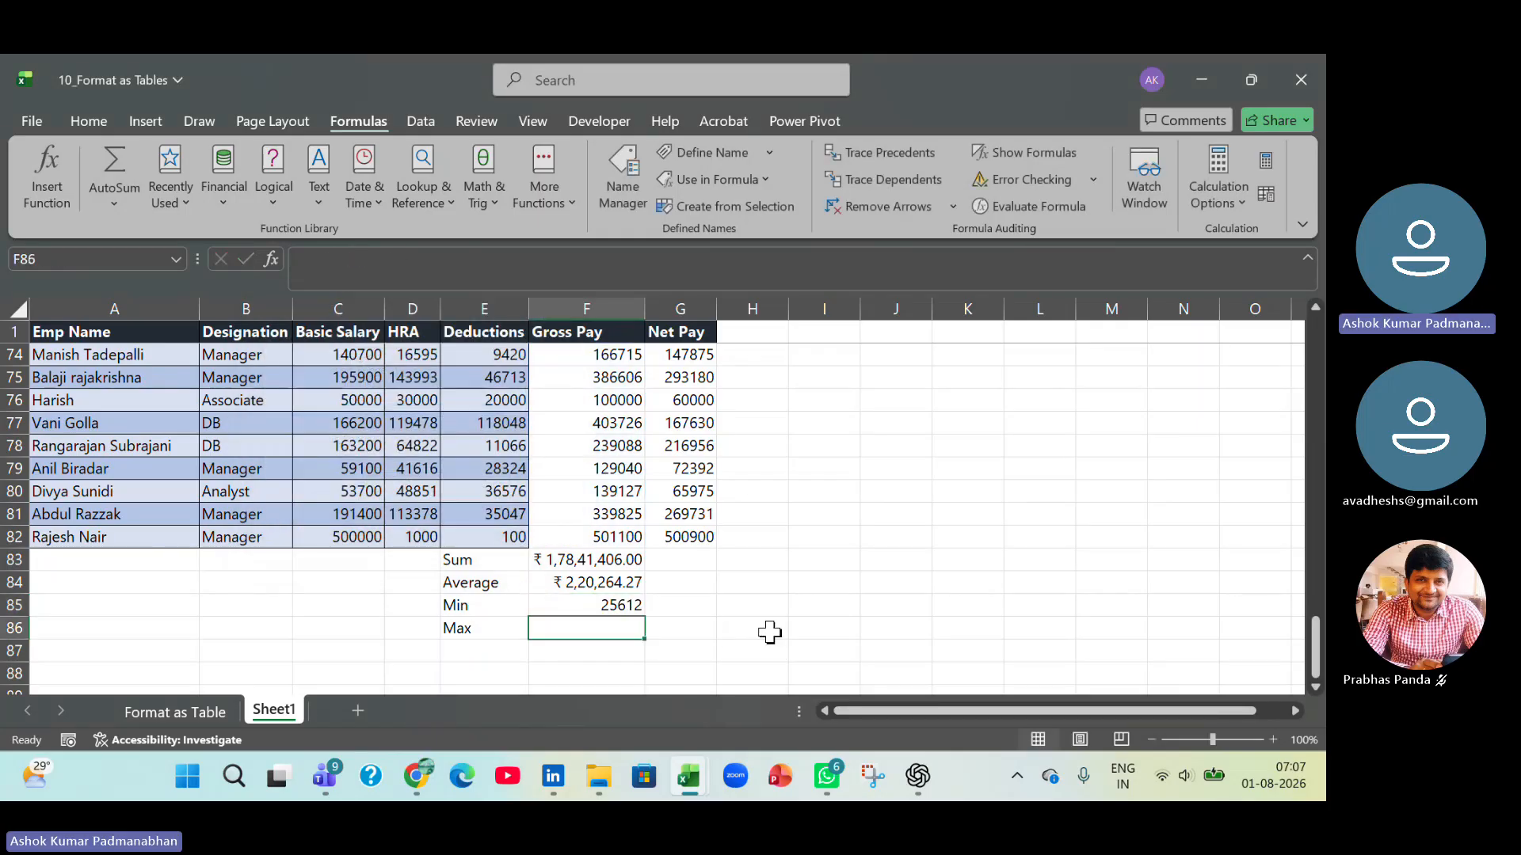
Enter the formula =MAX(Gross_Pay) in cell F86 beside the Max label, picking the name from the defined names.
{"action": "type", "text": "=max("}
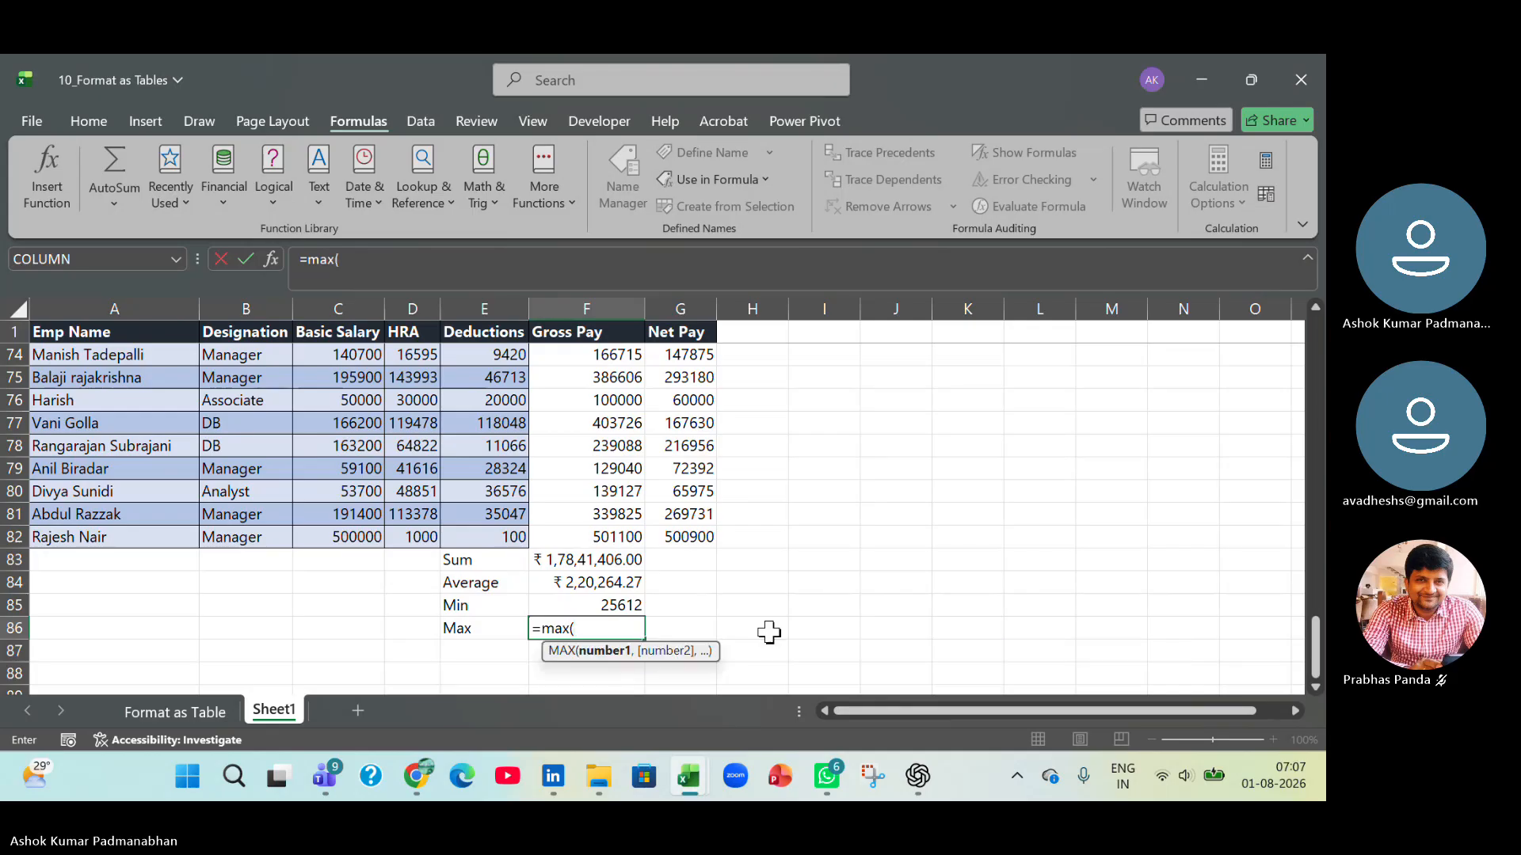
{"action": "key", "text": "F3"}
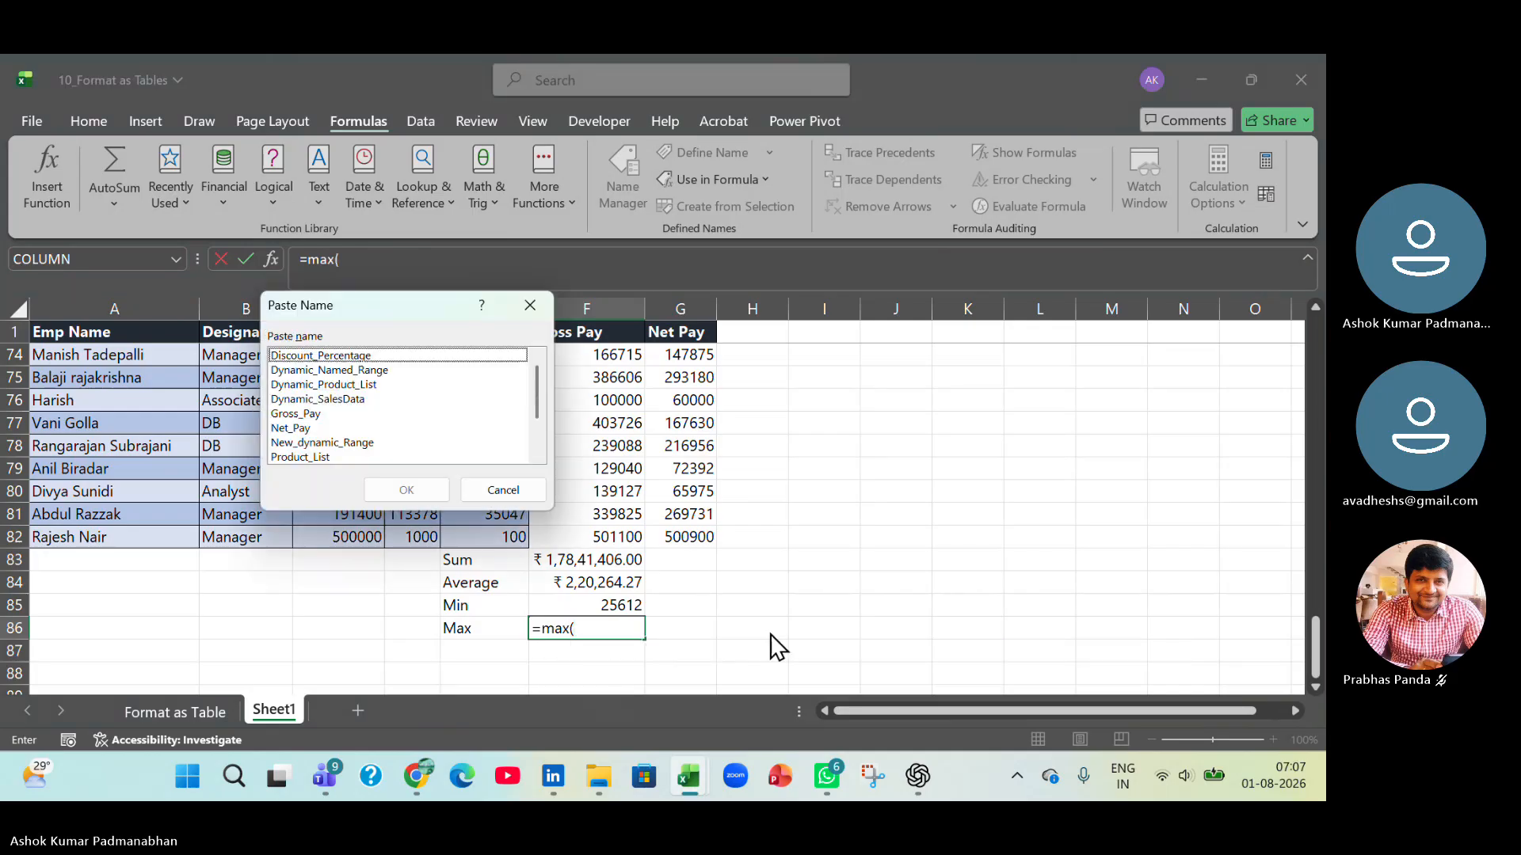
{"action": "key", "text": "Down"}
{"action": "key", "text": "Down"}
{"action": "key", "text": "Down"}
{"action": "key", "text": "Down"}
{"action": "key", "text": "Down"}
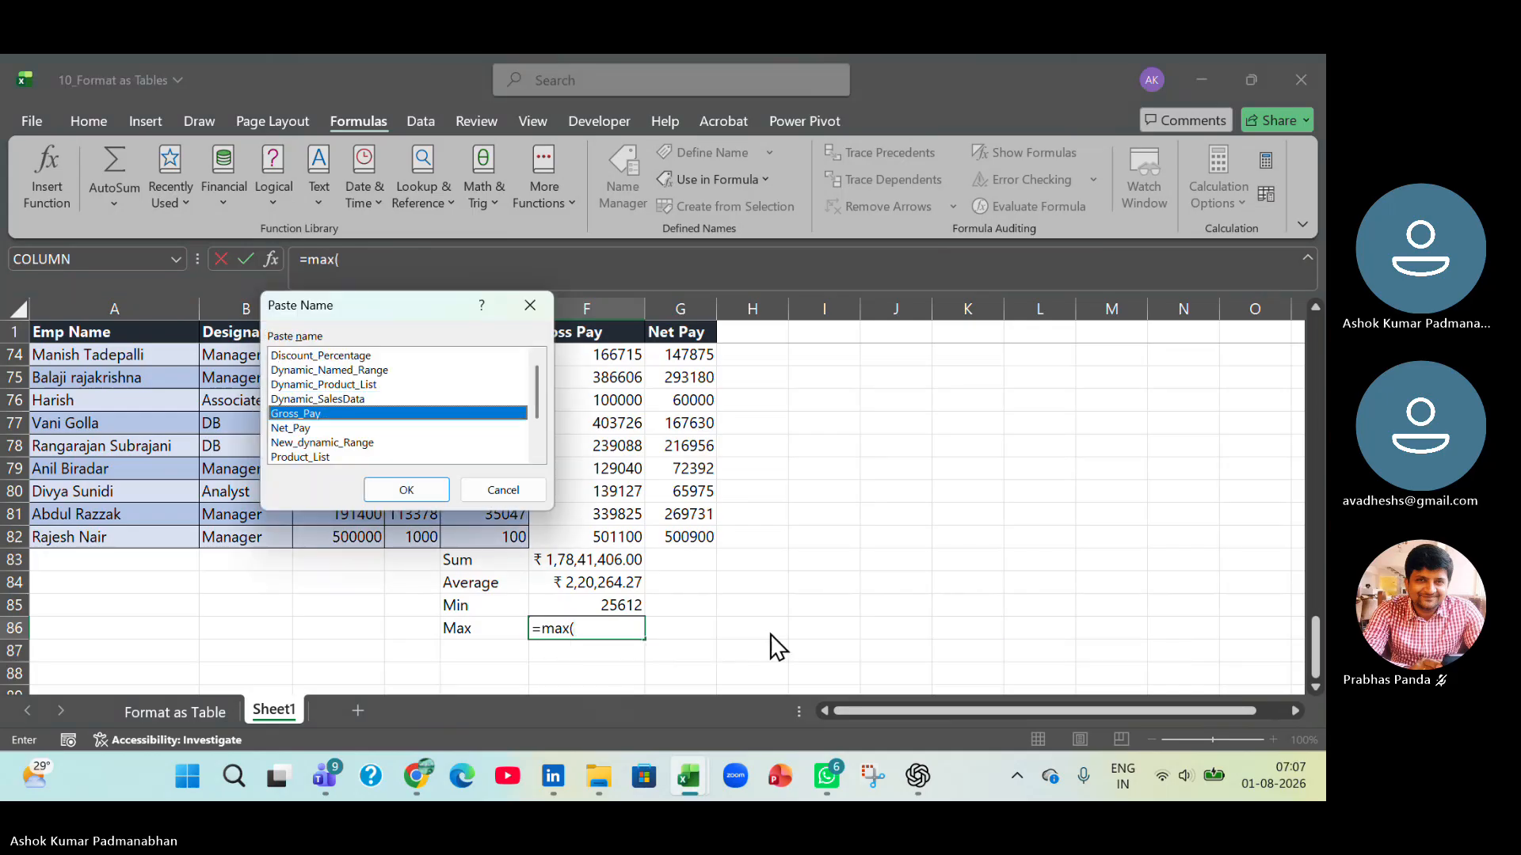
{"action": "key", "text": "Return"}
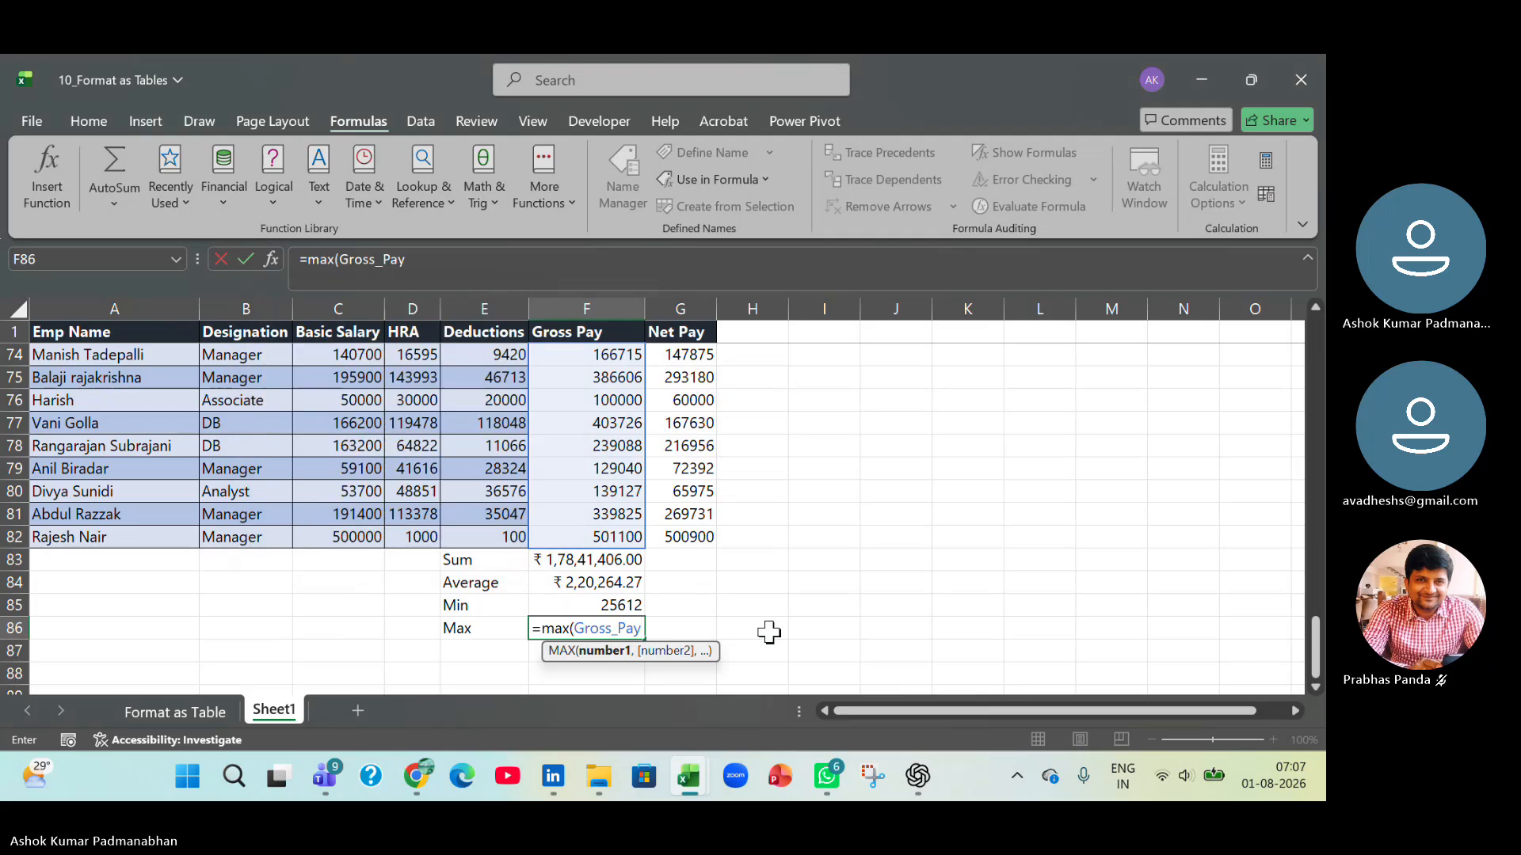
{"action": "type", "text": ")"}
{"action": "key", "text": "Return"}
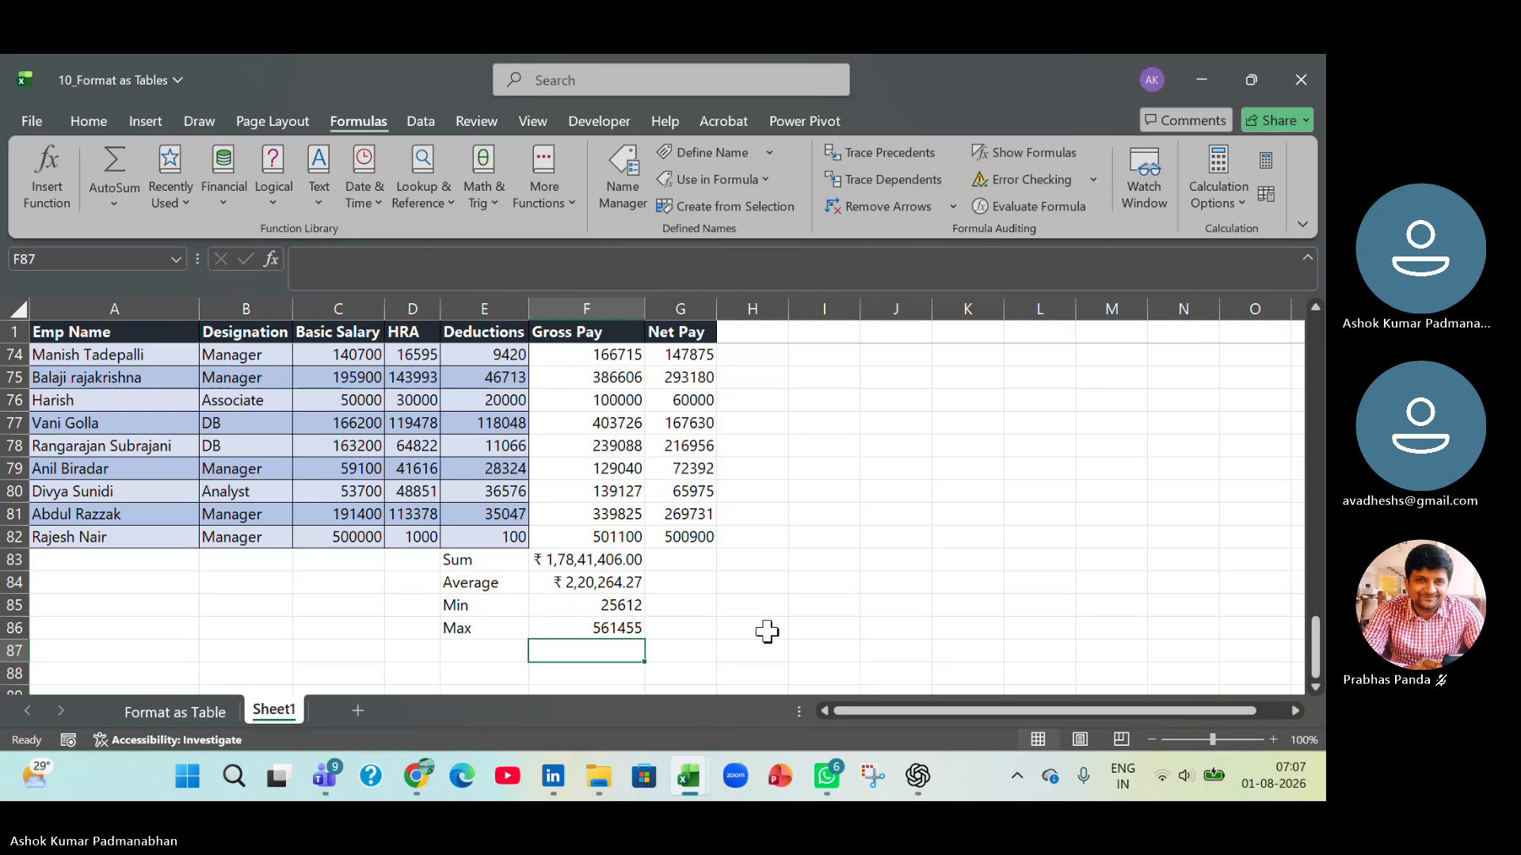
Rename Sheet1, which holds the manually formatted employee data, as Range of Cells.
{"action": "scroll", "coordinate": [754, 588], "scroll_direction": "up", "scroll_amount": 19}
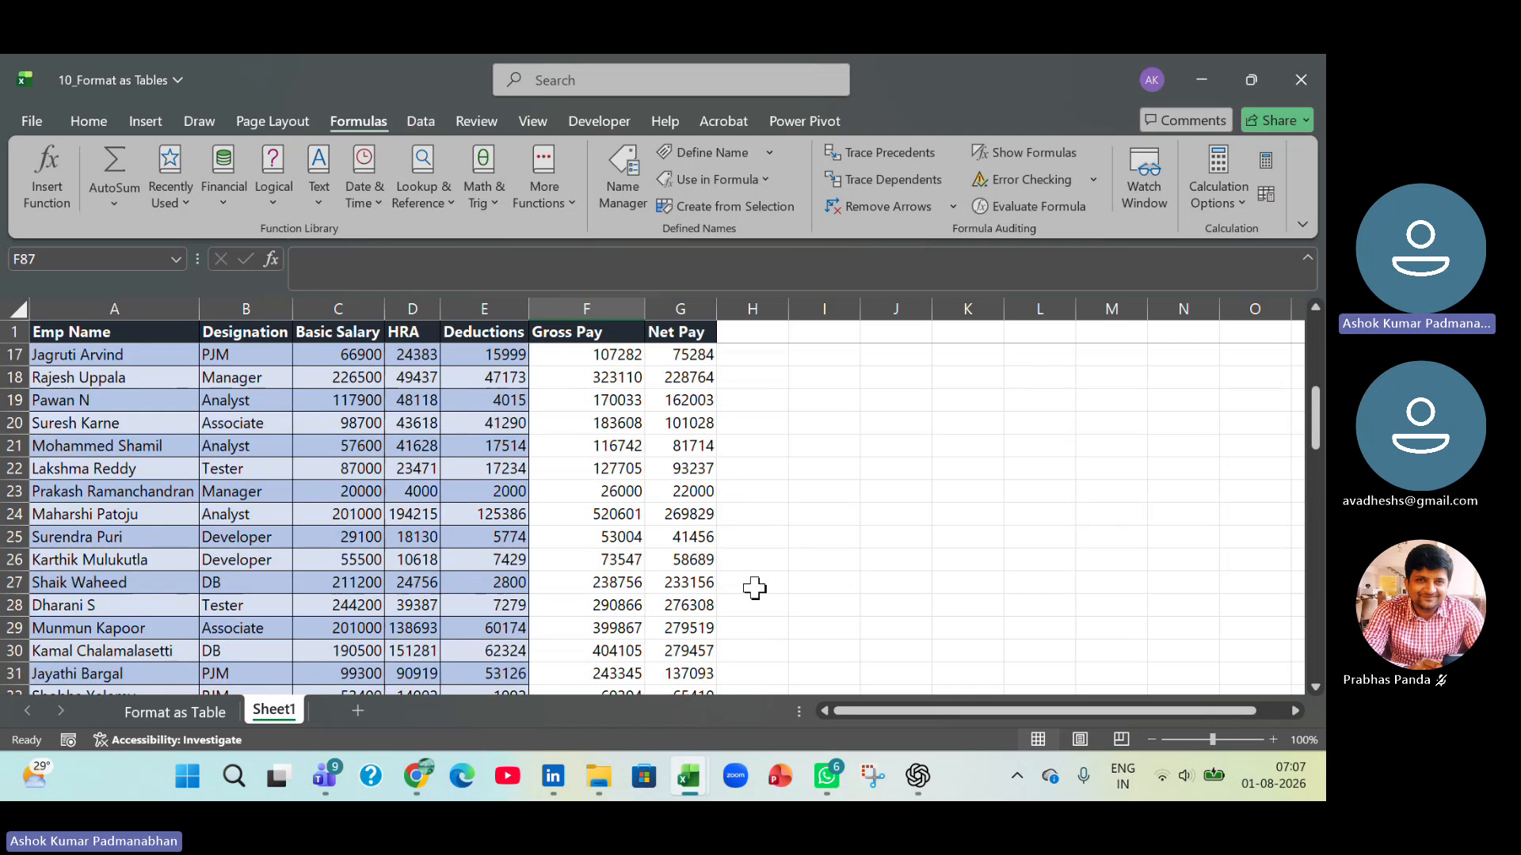
{"action": "scroll", "coordinate": [754, 587], "scroll_direction": "up", "scroll_amount": 5}
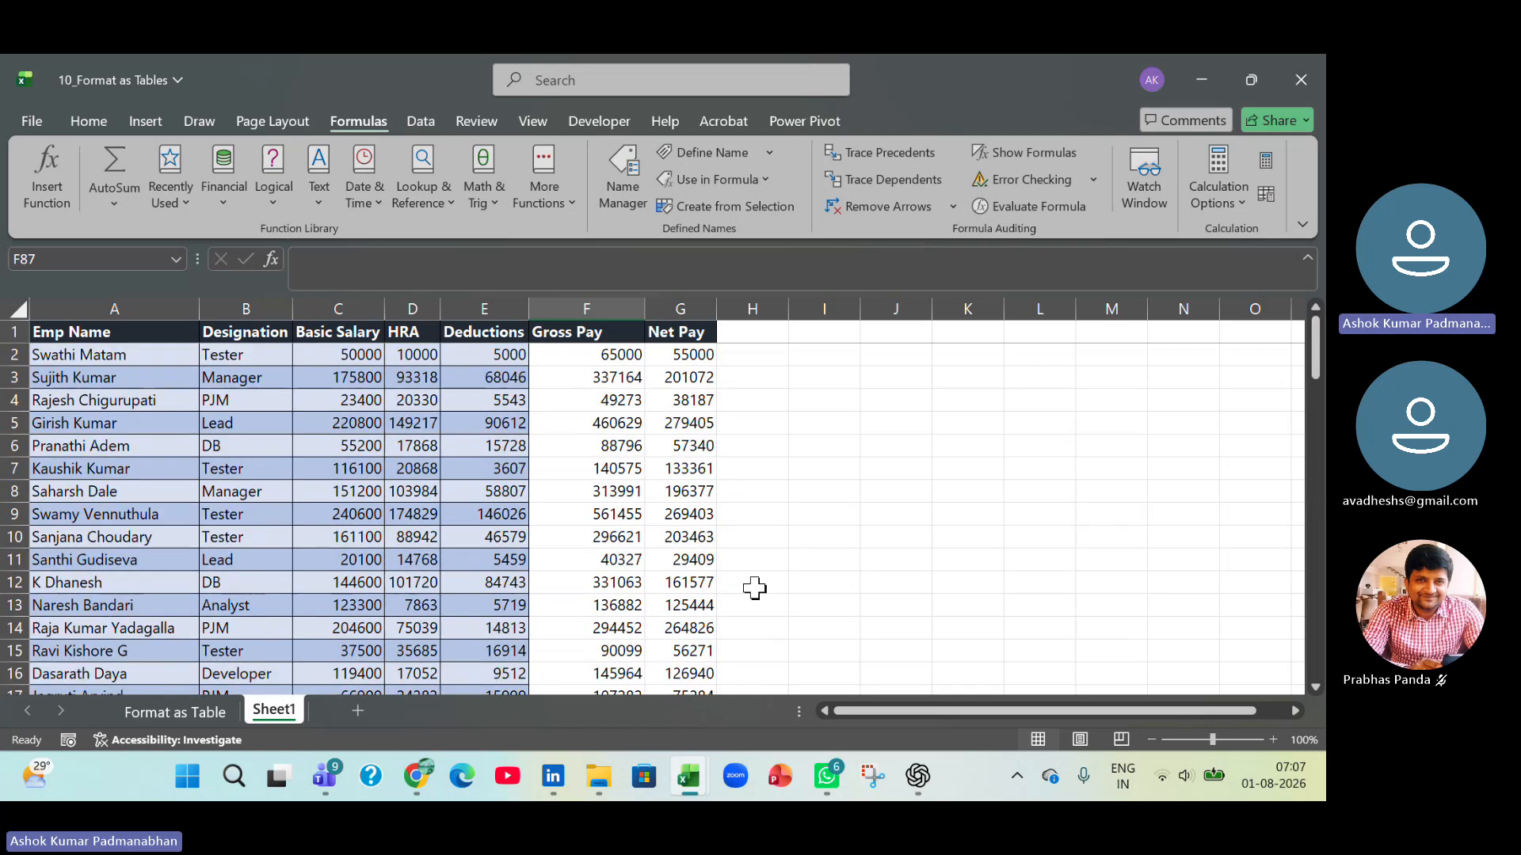
{"action": "double_click", "coordinate": [293, 710]}
{"action": "type", "text": "Ra"}
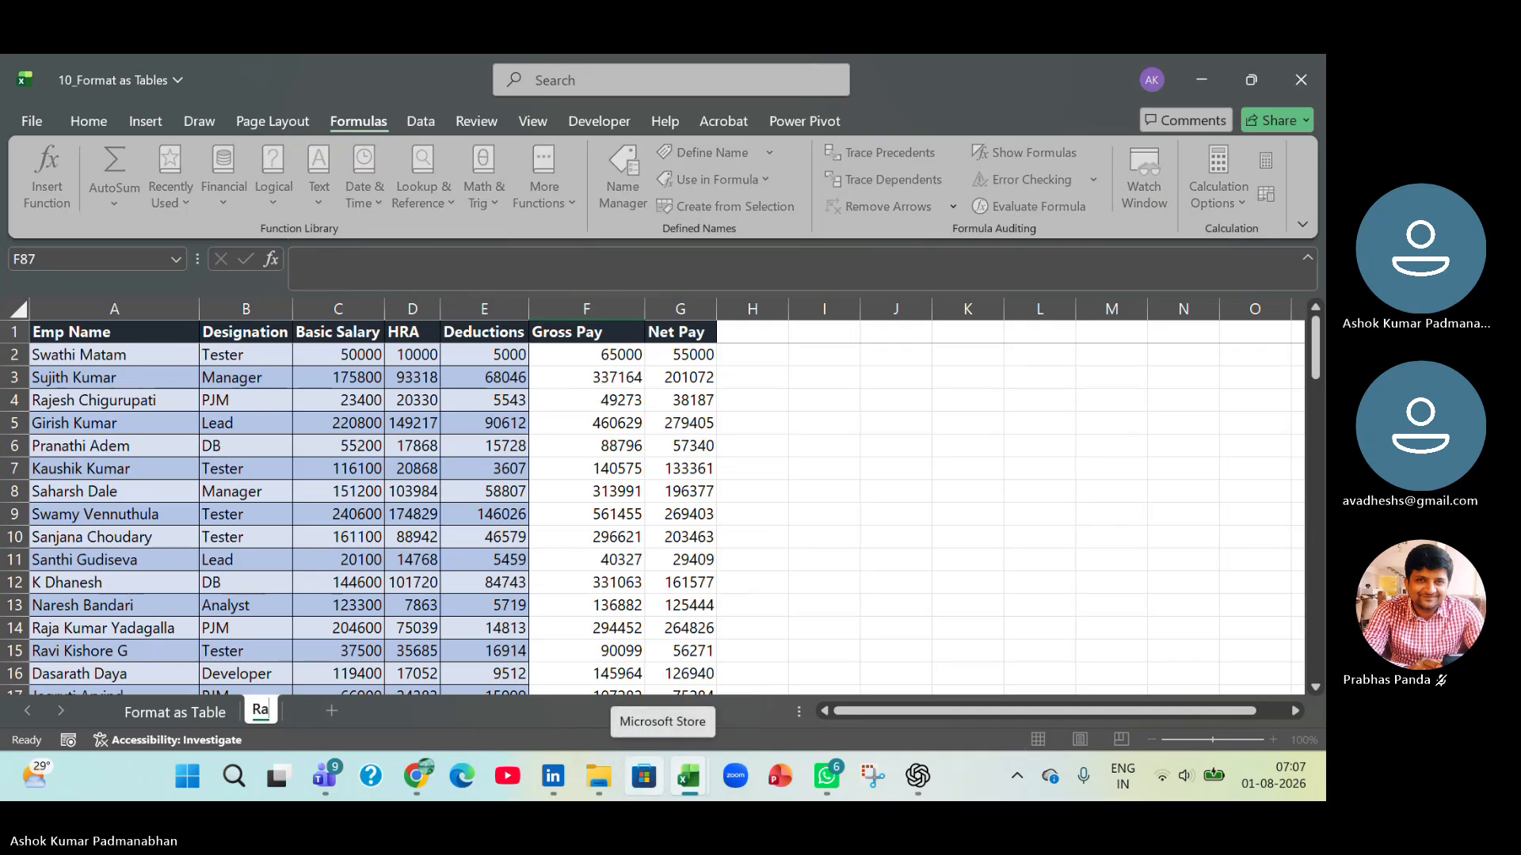
{"action": "key", "text": "BackSpace"}
{"action": "key", "text": "BackSpace"}
{"action": "type", "text": "Range of Cells"}
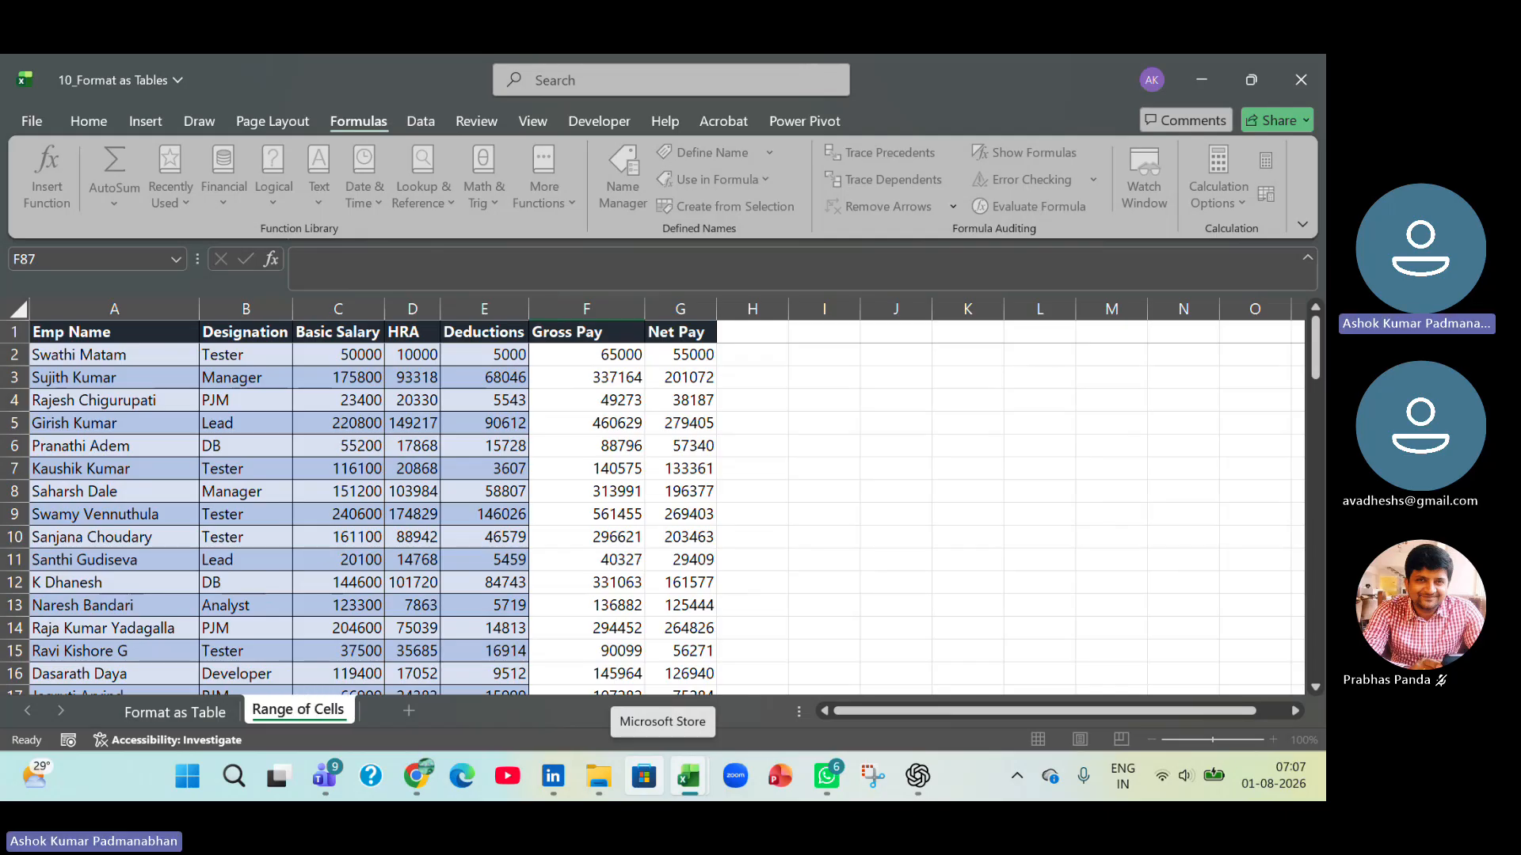
{"action": "key", "text": "Return"}
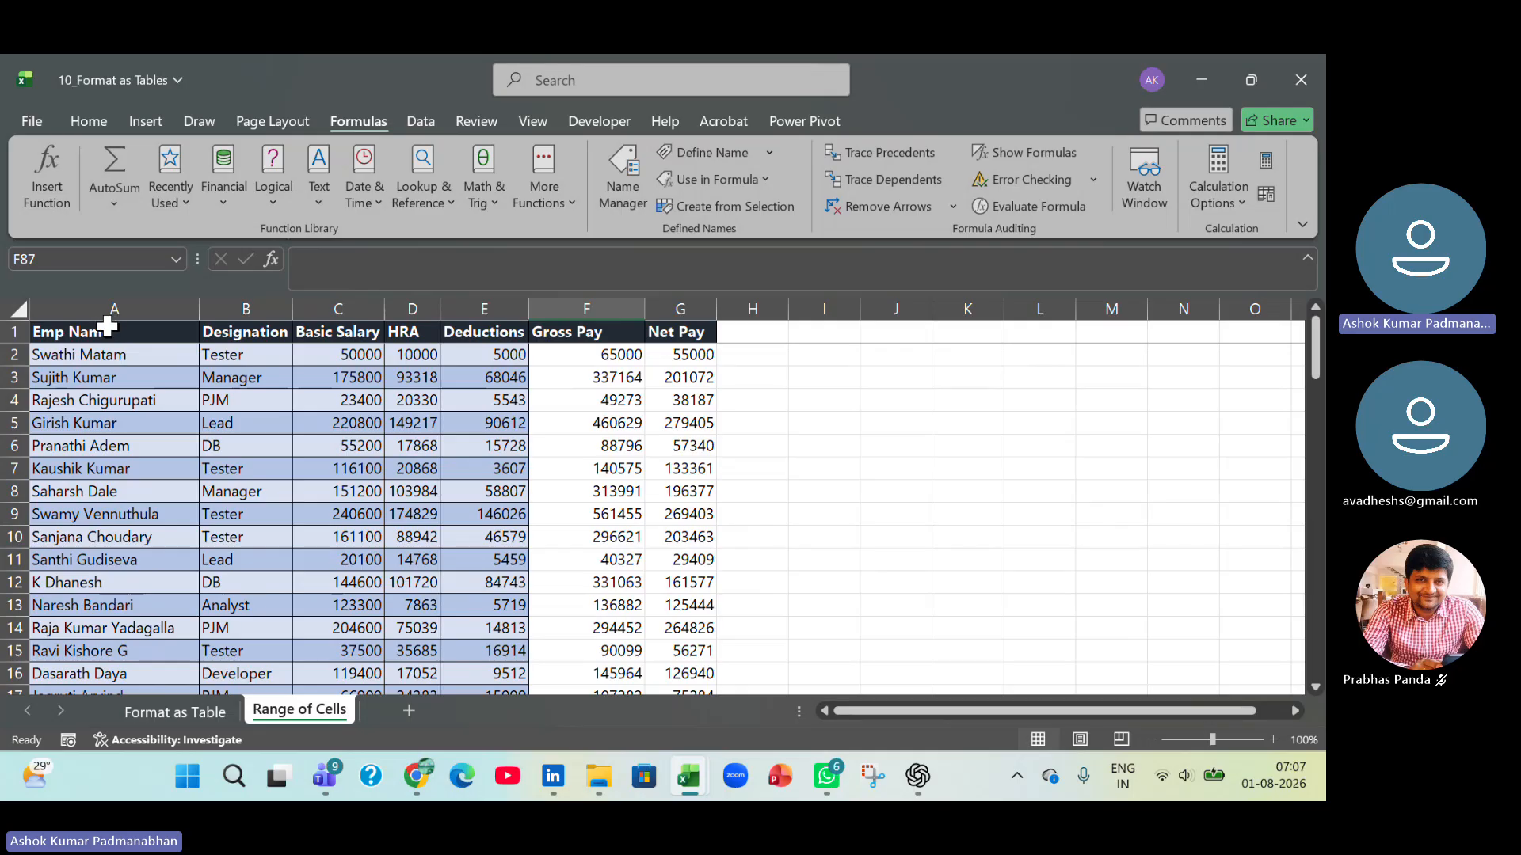
Copy the employee data A1:E82, from Emp Name to Deductions, and paste only its values into cell A1 of a new sheet.
{"action": "left_click_drag", "start_coordinate": [111, 326], "coordinate": [467, 356]}
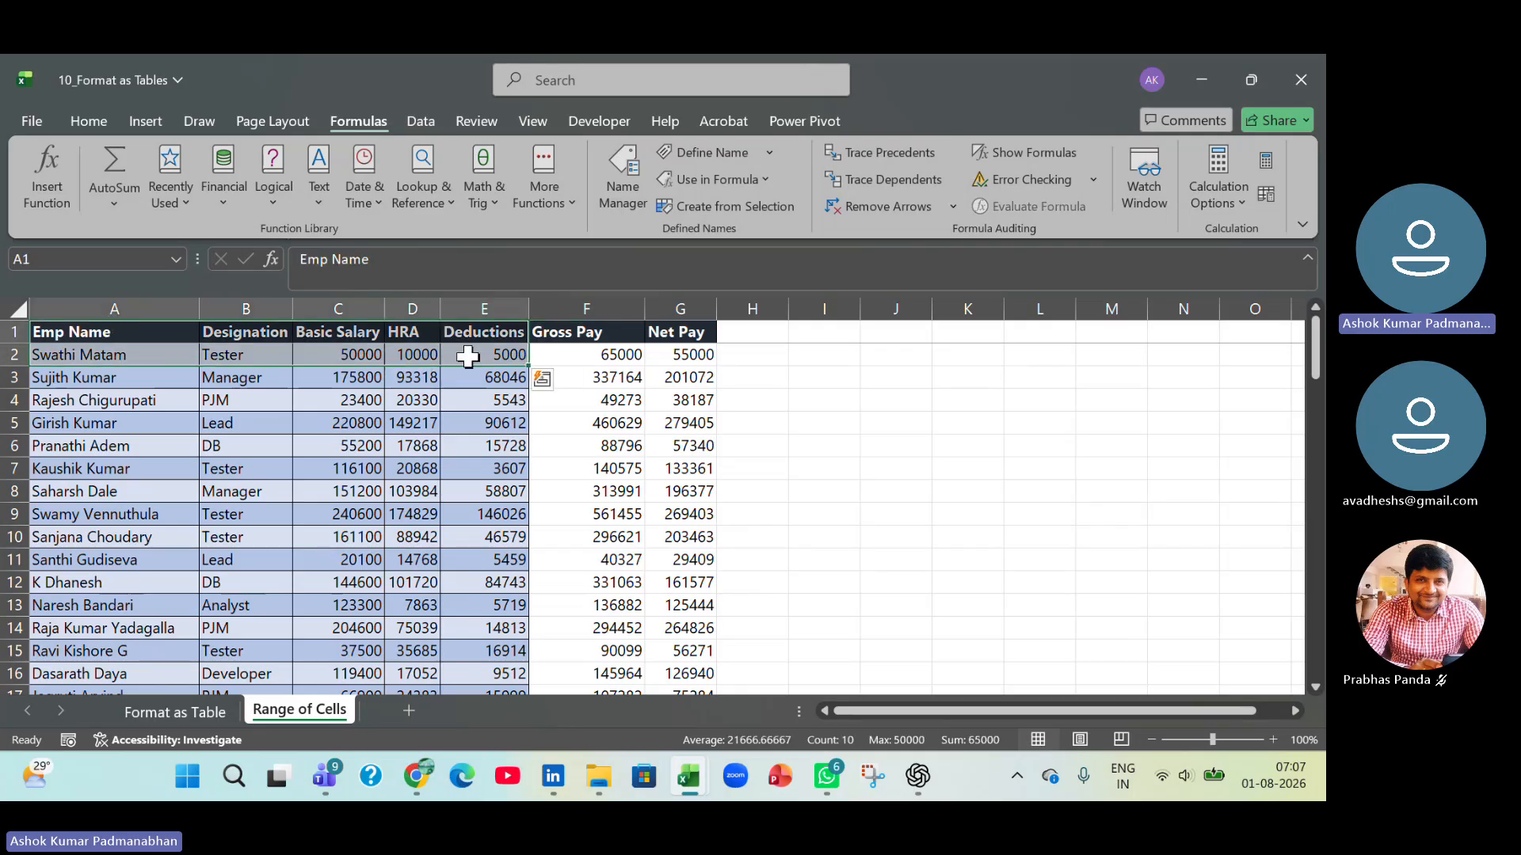
{"action": "key", "text": "ctrl+shift+Down"}
{"action": "key", "text": "ctrl+c"}
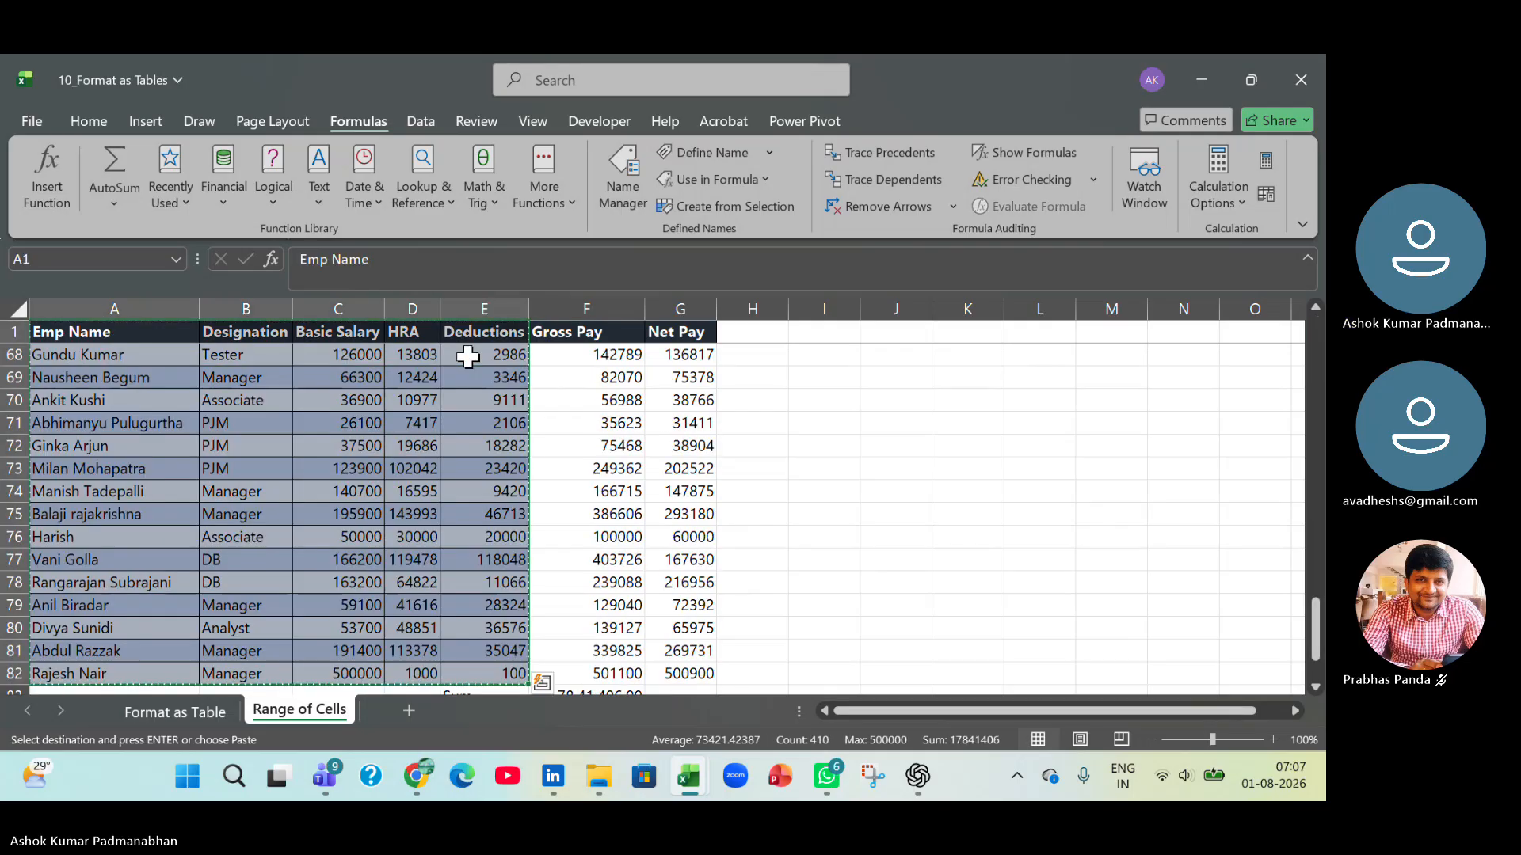
{"action": "left_click", "coordinate": [409, 710]}
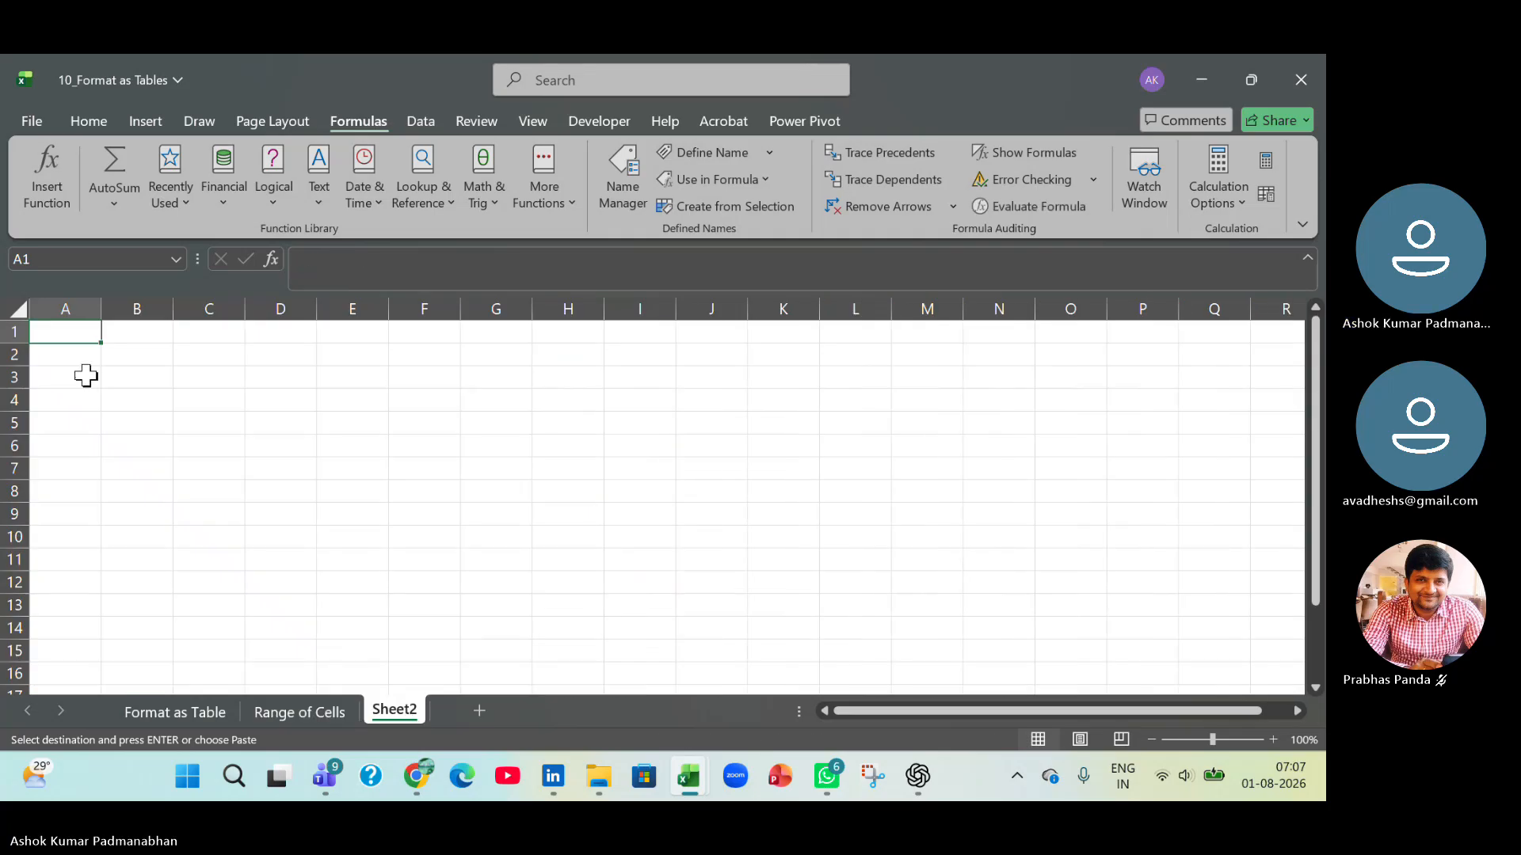
{"action": "key", "text": "alt+e"}
{"action": "key", "text": "s"}
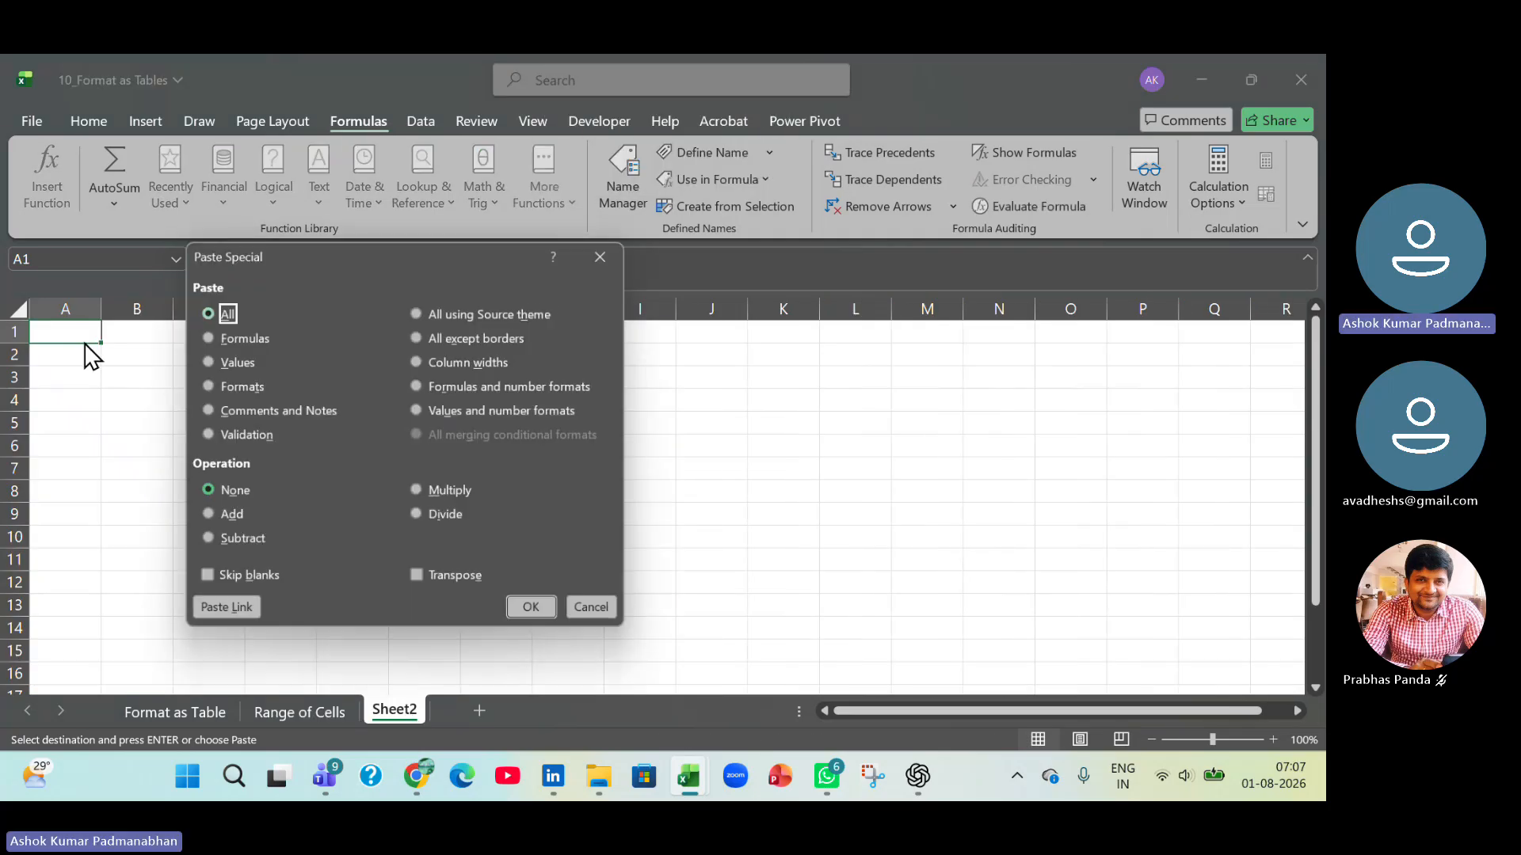
{"action": "left_click", "coordinate": [203, 361]}
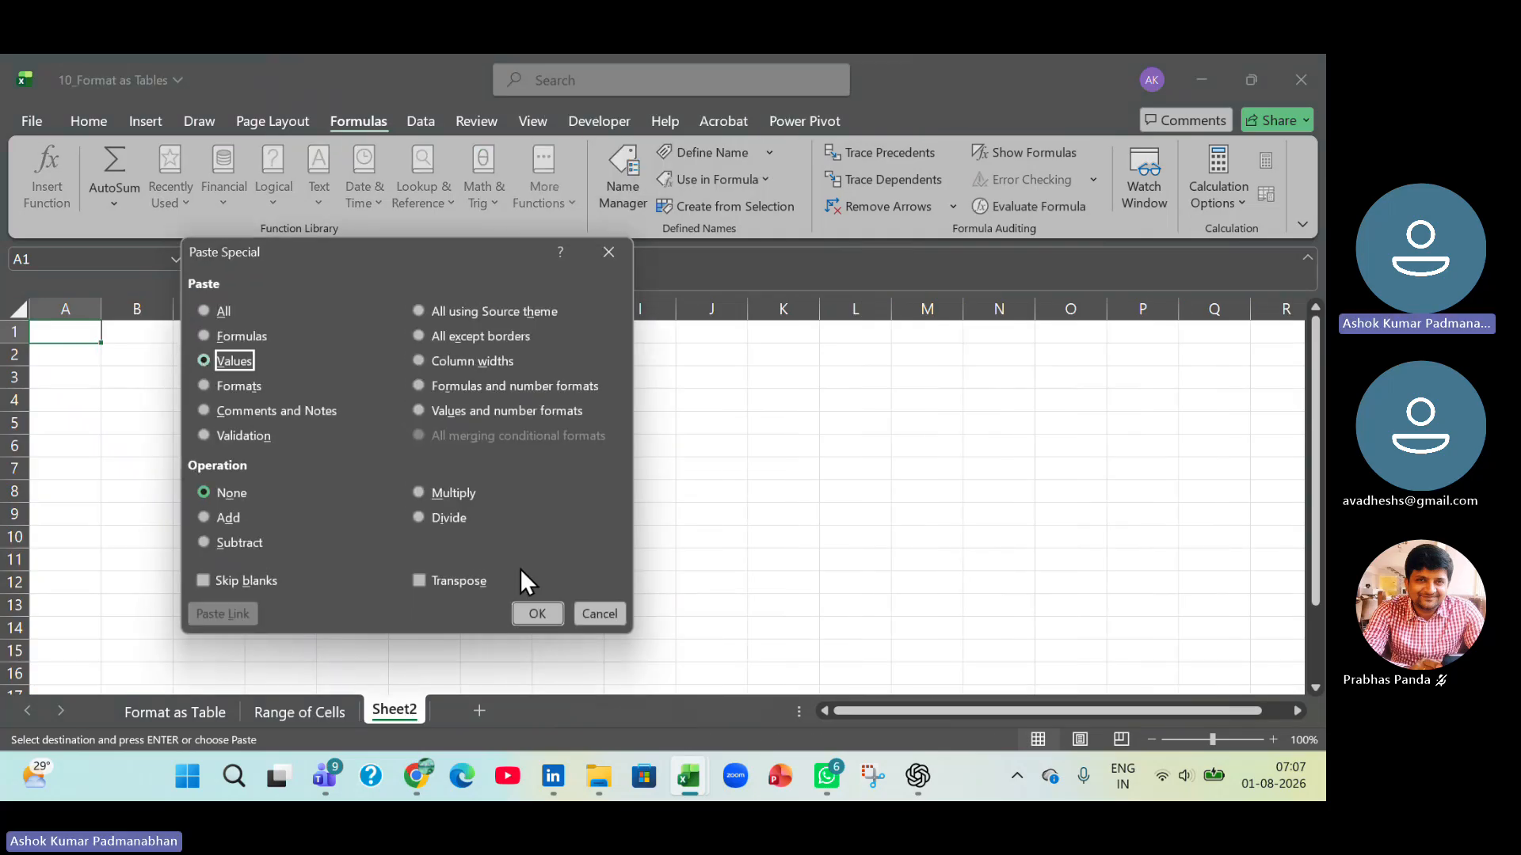
{"action": "left_click", "coordinate": [537, 613]}
Autofit the widths of columns A to E to the pasted employee data.
{"action": "left_click_drag", "start_coordinate": [65, 309], "coordinate": [380, 311]}
{"action": "double_click", "coordinate": [100, 307]}
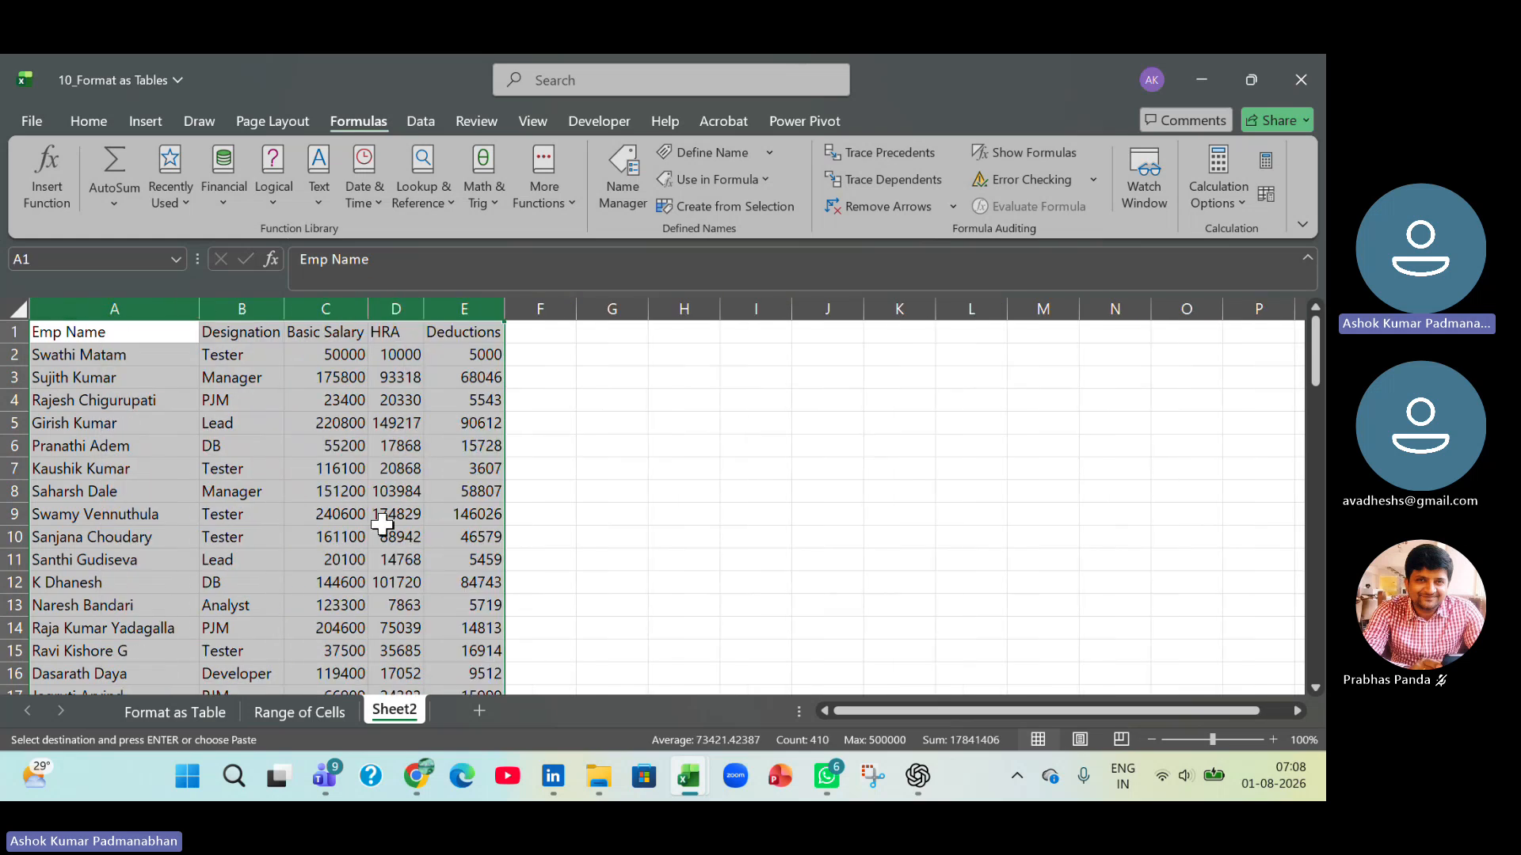
{"action": "left_click", "coordinate": [341, 539]}
Make the header cells A1:E1 of the pasted data bold.
{"action": "left_click", "coordinate": [94, 326]}
{"action": "left_click_drag", "start_coordinate": [95, 326], "coordinate": [513, 334]}
{"action": "left_click", "coordinate": [92, 334]}
{"action": "left_click_drag", "start_coordinate": [92, 334], "coordinate": [483, 334]}
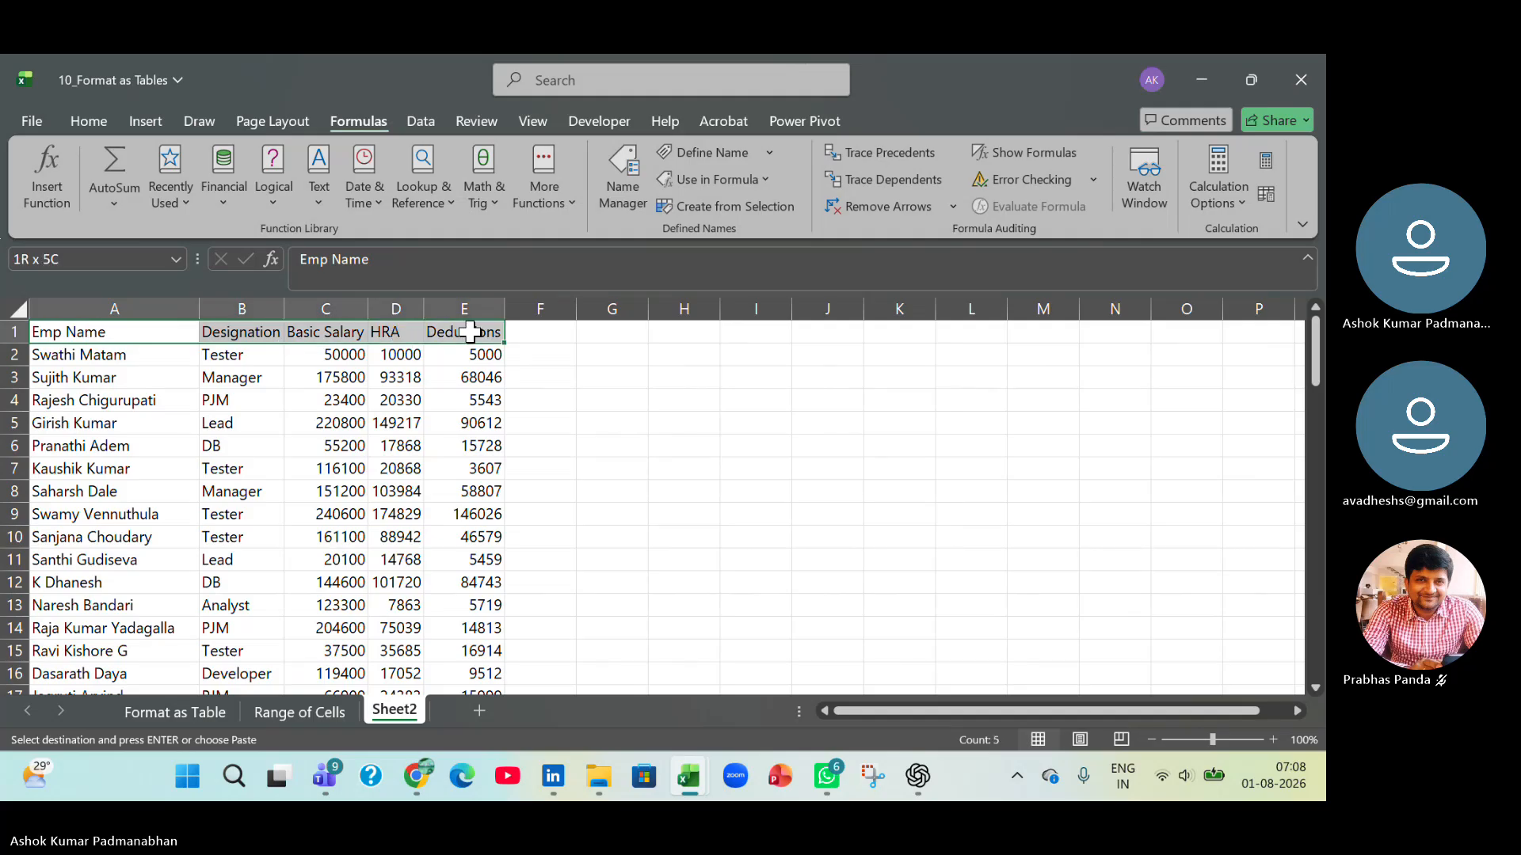
{"action": "key", "text": "ctrl+b"}
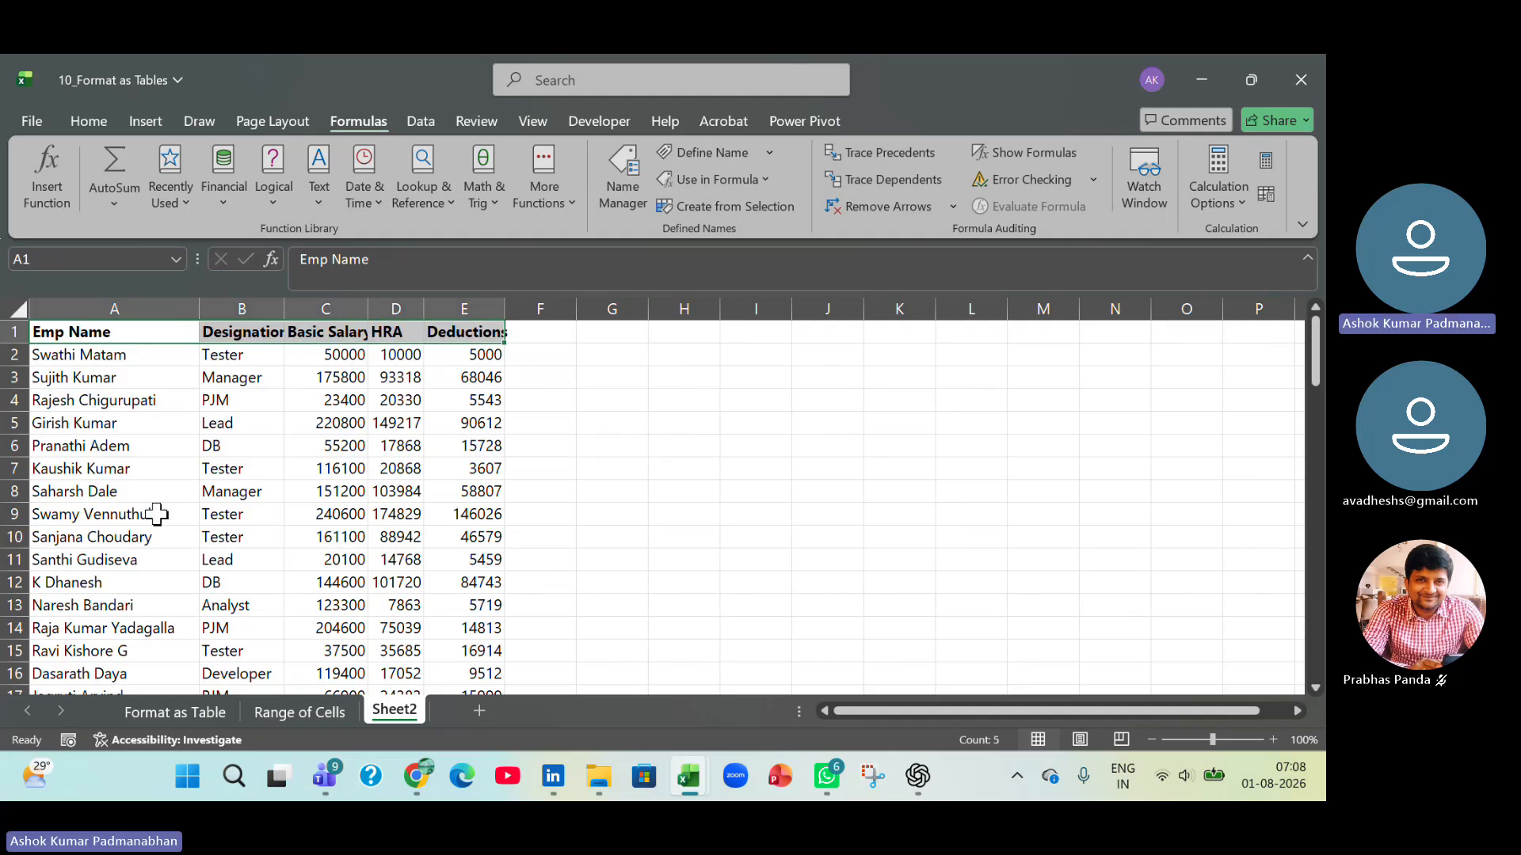
Freeze the panes above row 2 on Sheet2 so the header row stays in view.
{"action": "left_click", "coordinate": [16, 355]}
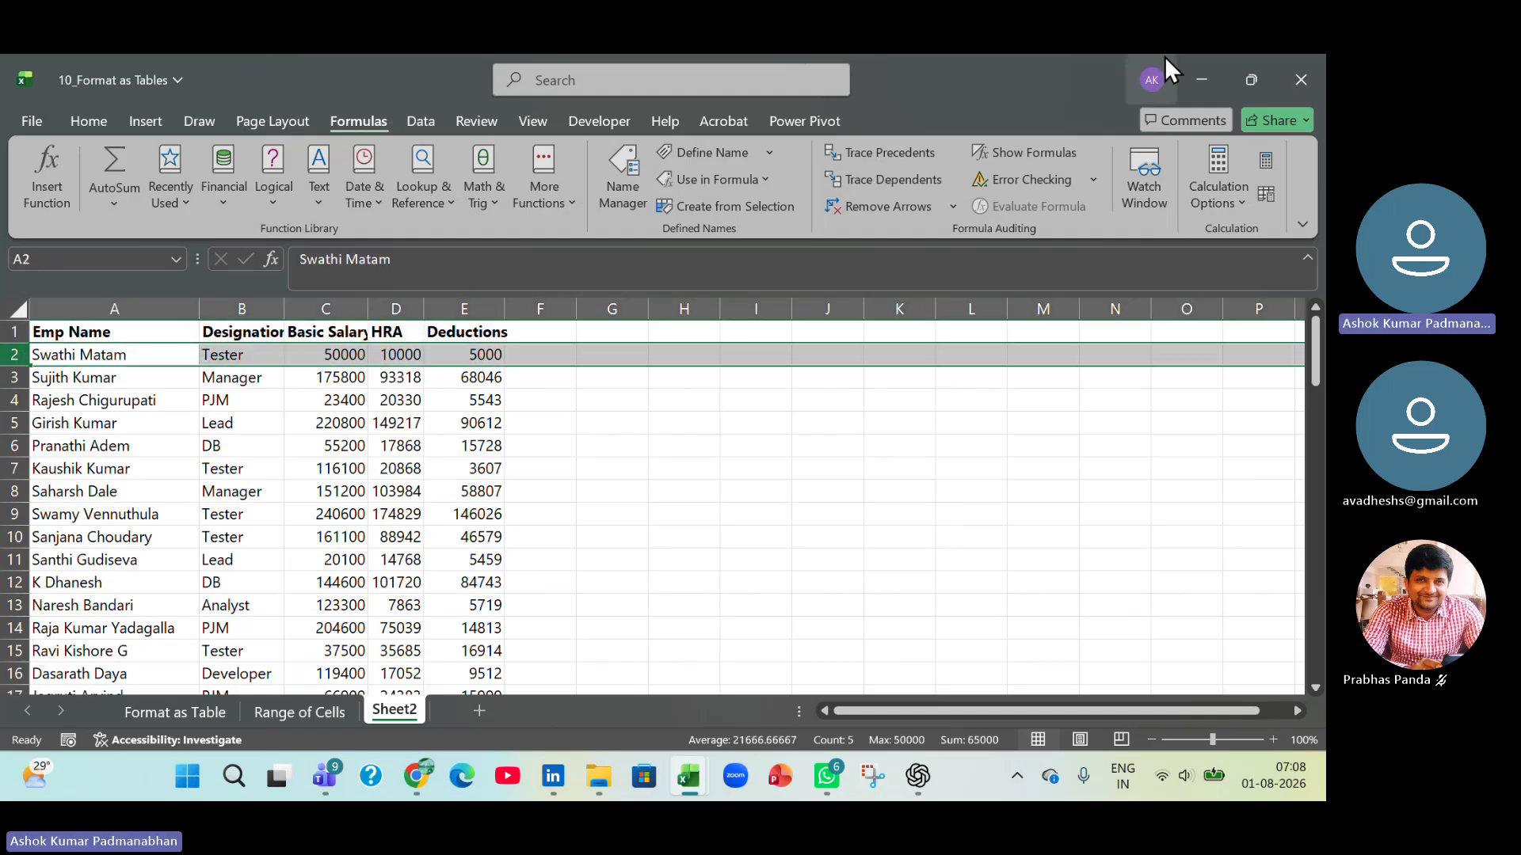
{"action": "left_click", "coordinate": [534, 120]}
{"action": "left_click", "coordinate": [971, 207]}
{"action": "left_click", "coordinate": [1000, 226]}
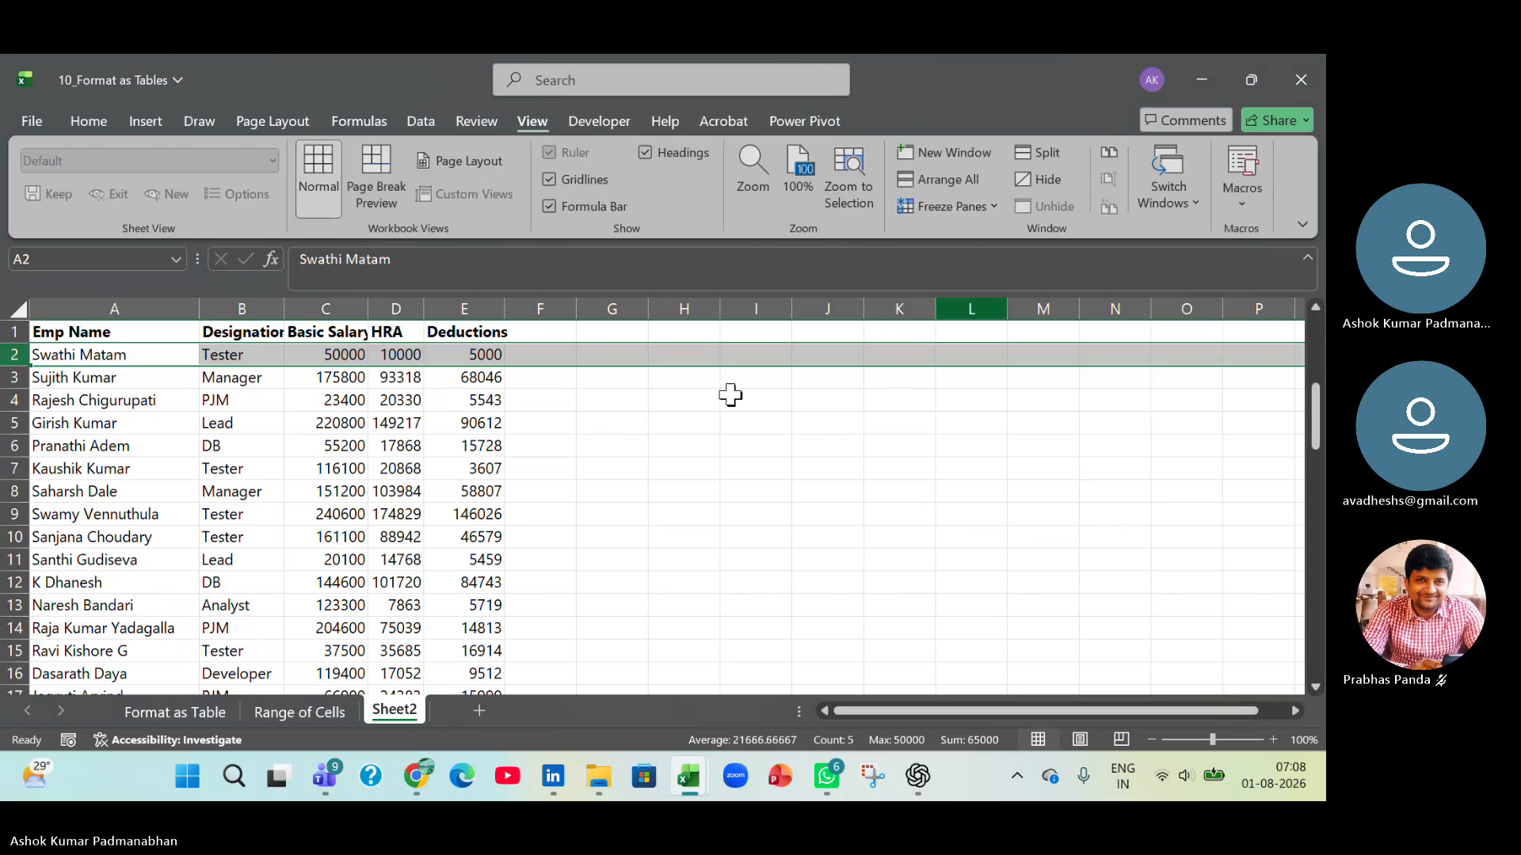
{"action": "left_click", "coordinate": [455, 420]}
{"action": "scroll", "coordinate": [372, 388], "scroll_direction": "down", "scroll_amount": 4}
{"action": "scroll", "coordinate": [238, 340], "scroll_direction": "up", "scroll_amount": 4}
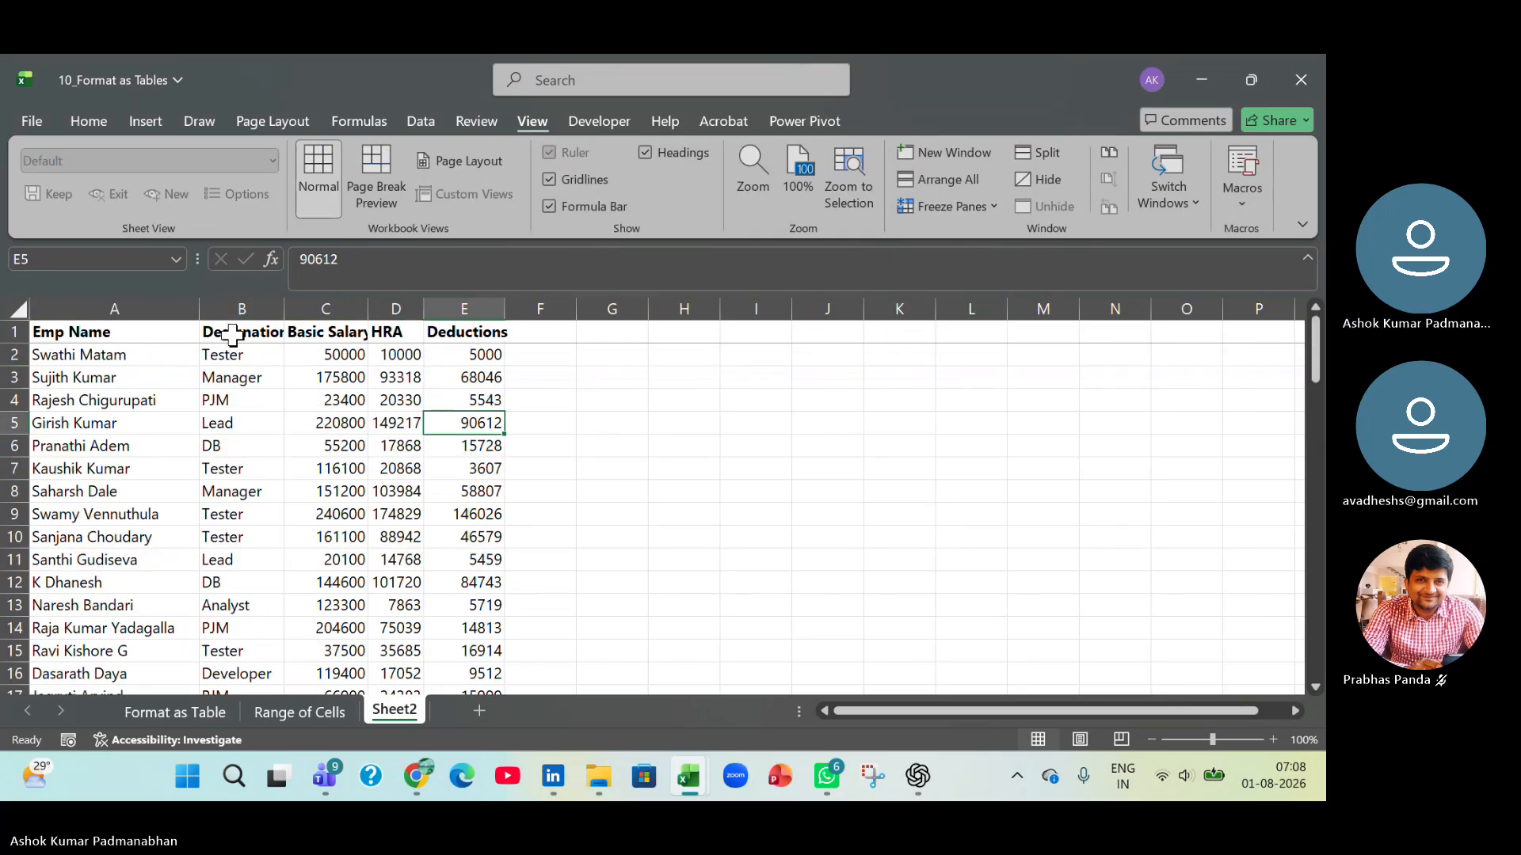
Refit the widths of columns A to E to the bold header labels.
{"action": "left_click_drag", "start_coordinate": [119, 309], "coordinate": [485, 320]}
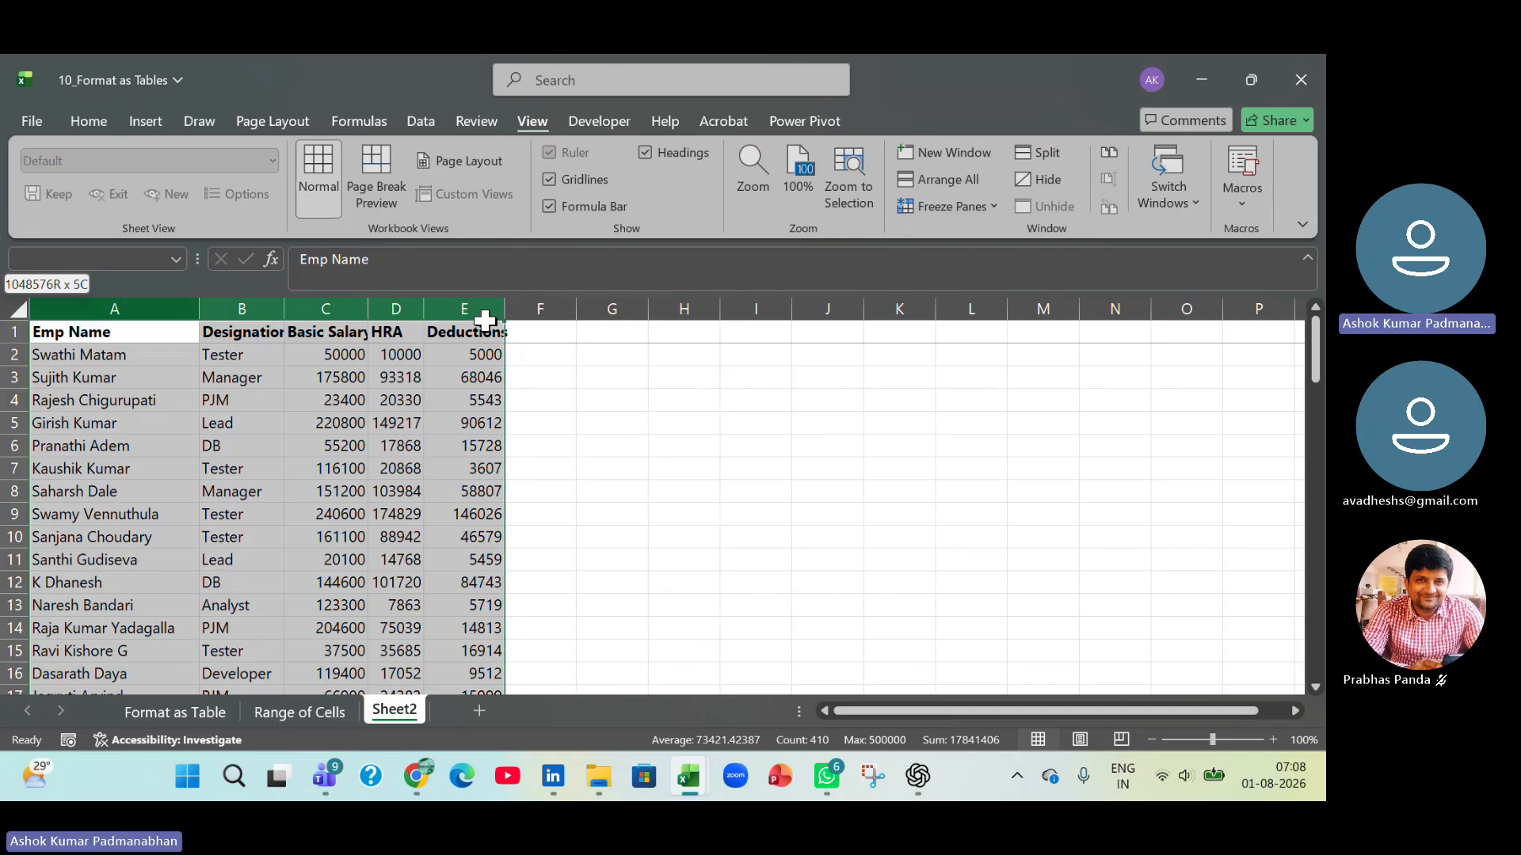
{"action": "double_click", "coordinate": [283, 309]}
{"action": "left_click", "coordinate": [279, 305]}
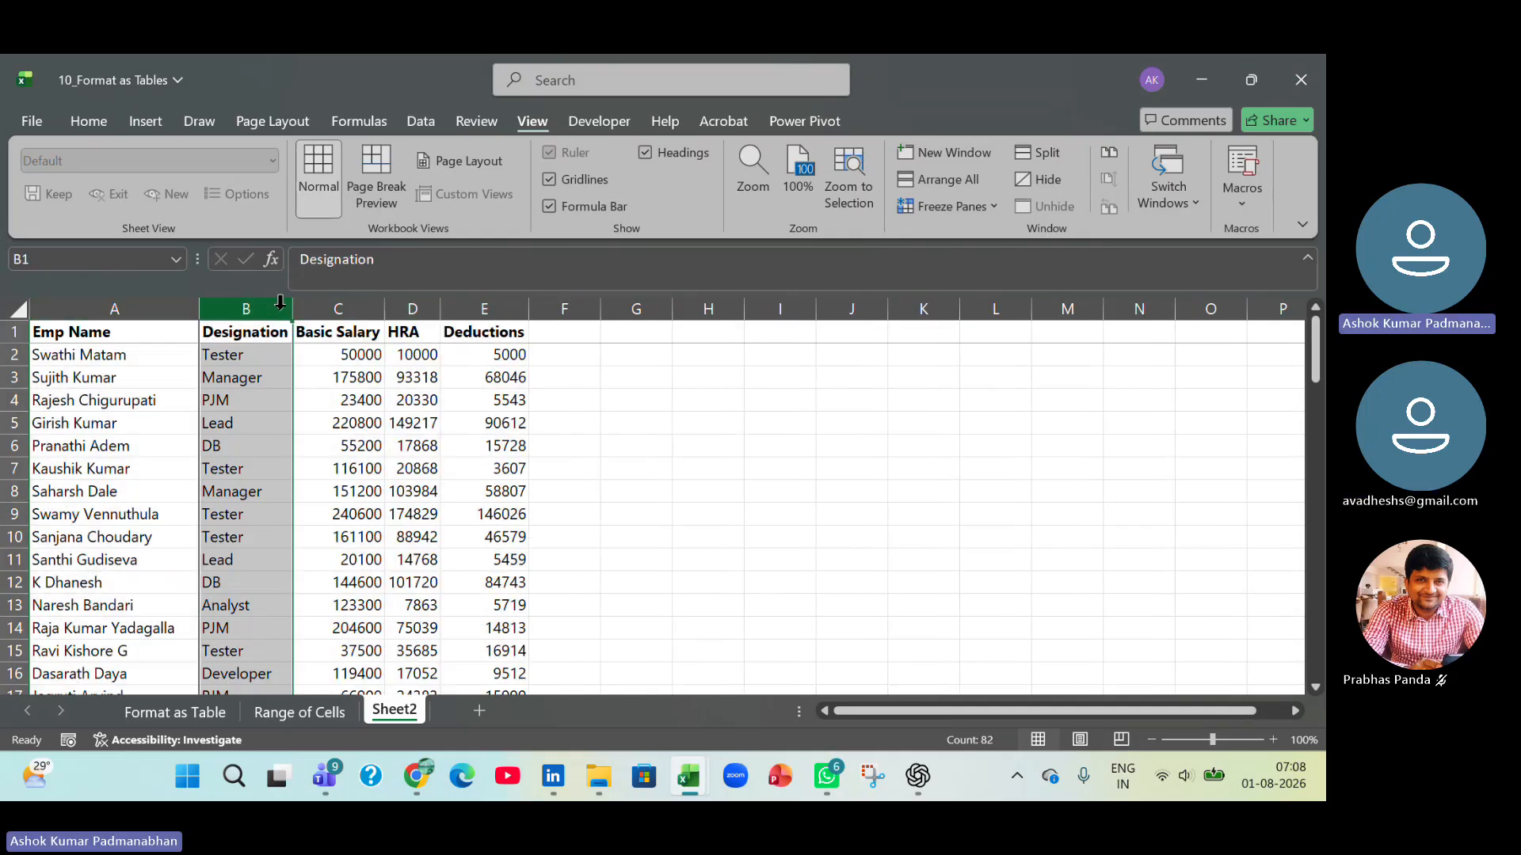
{"action": "left_click", "coordinate": [485, 440]}
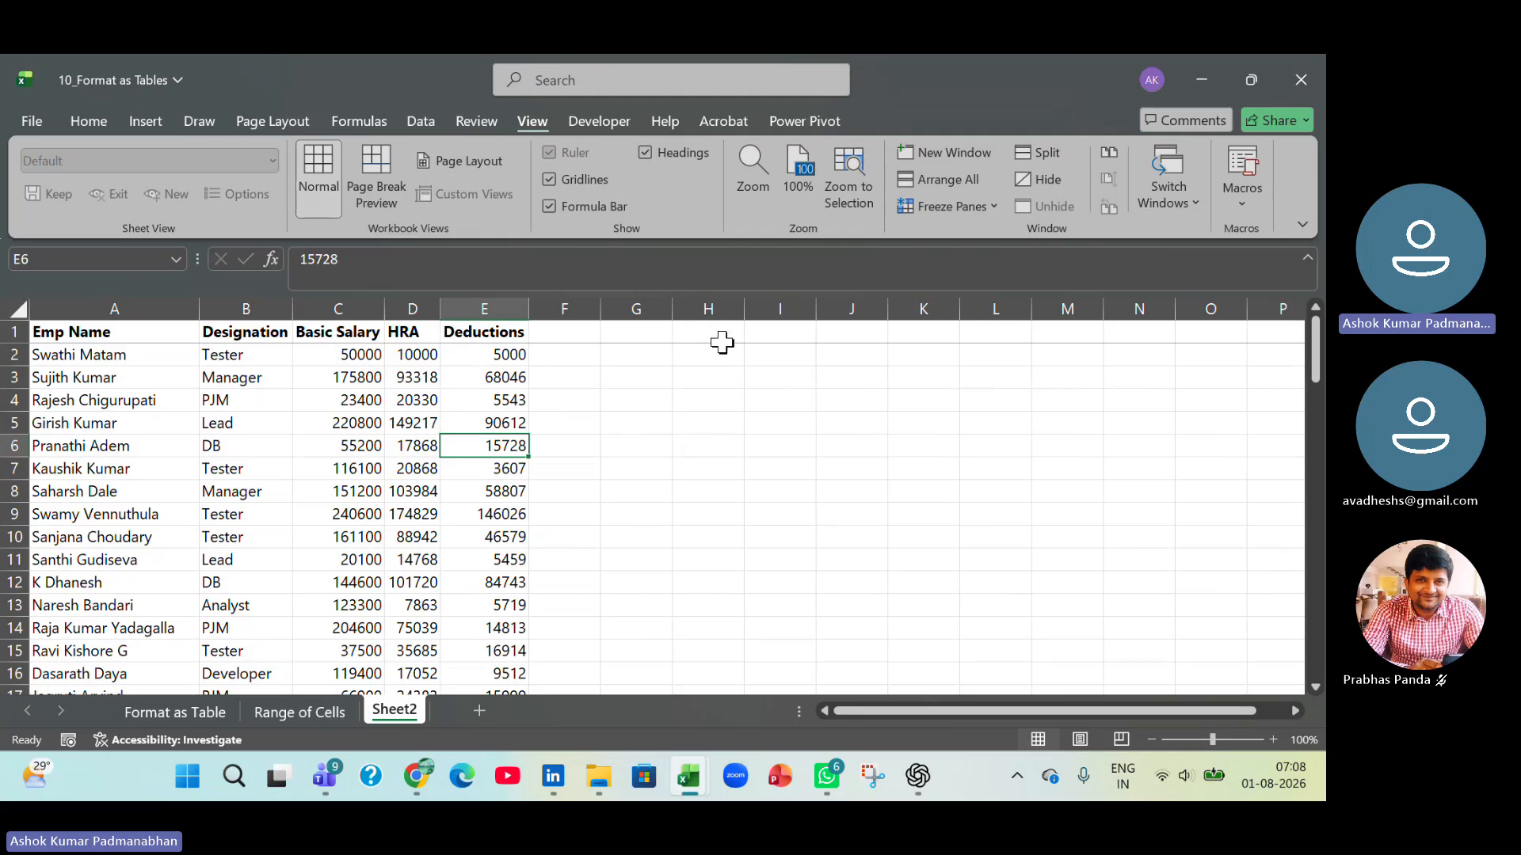
Enter the text Range of cells in cell J3 and widen column J to fit it.
{"action": "left_click", "coordinate": [824, 378]}
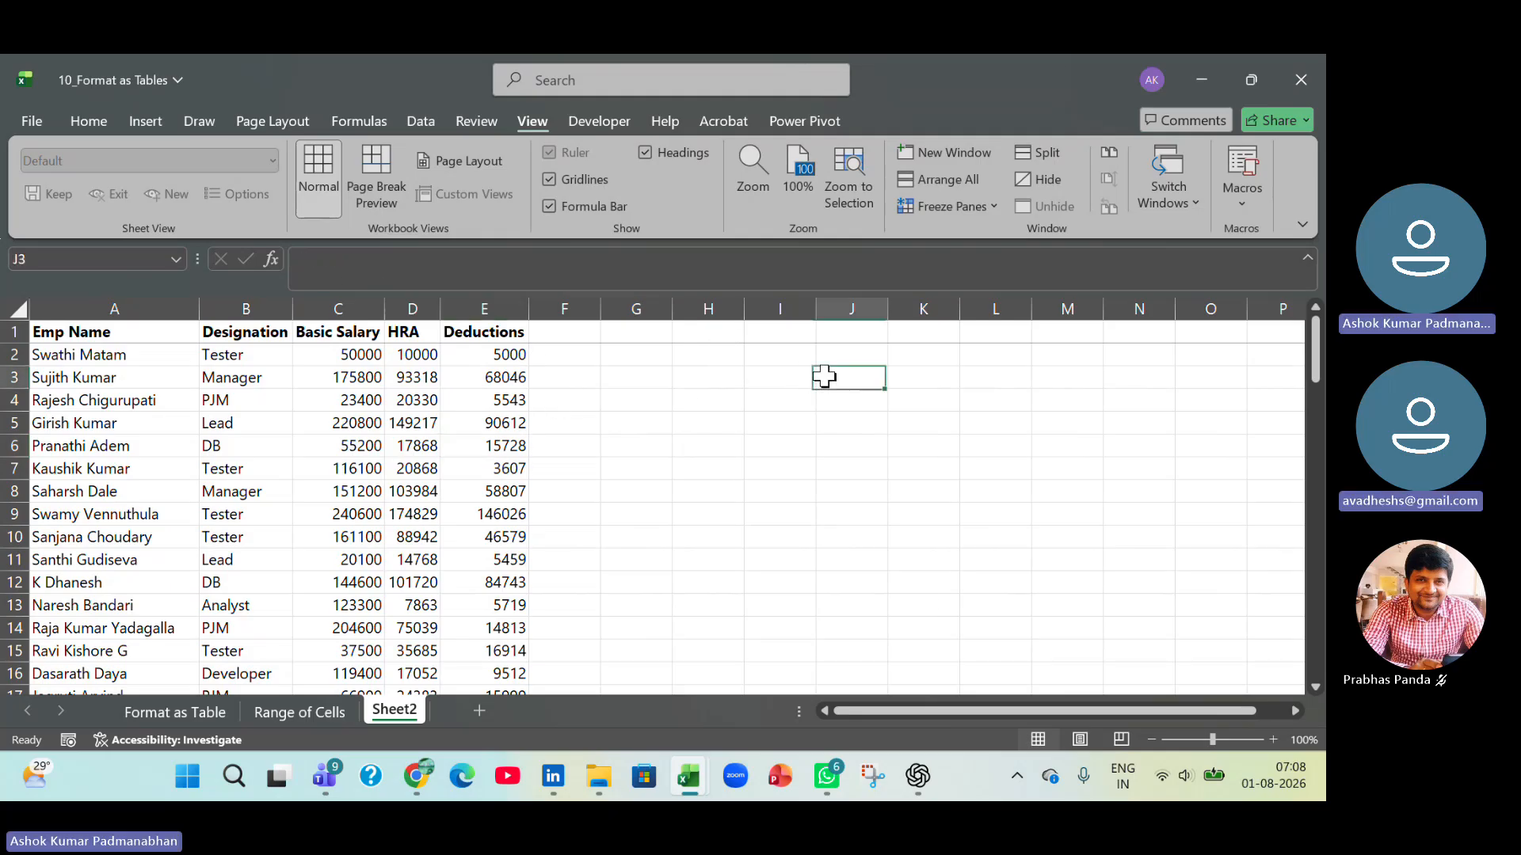
{"action": "type", "text": "Range of cell"}
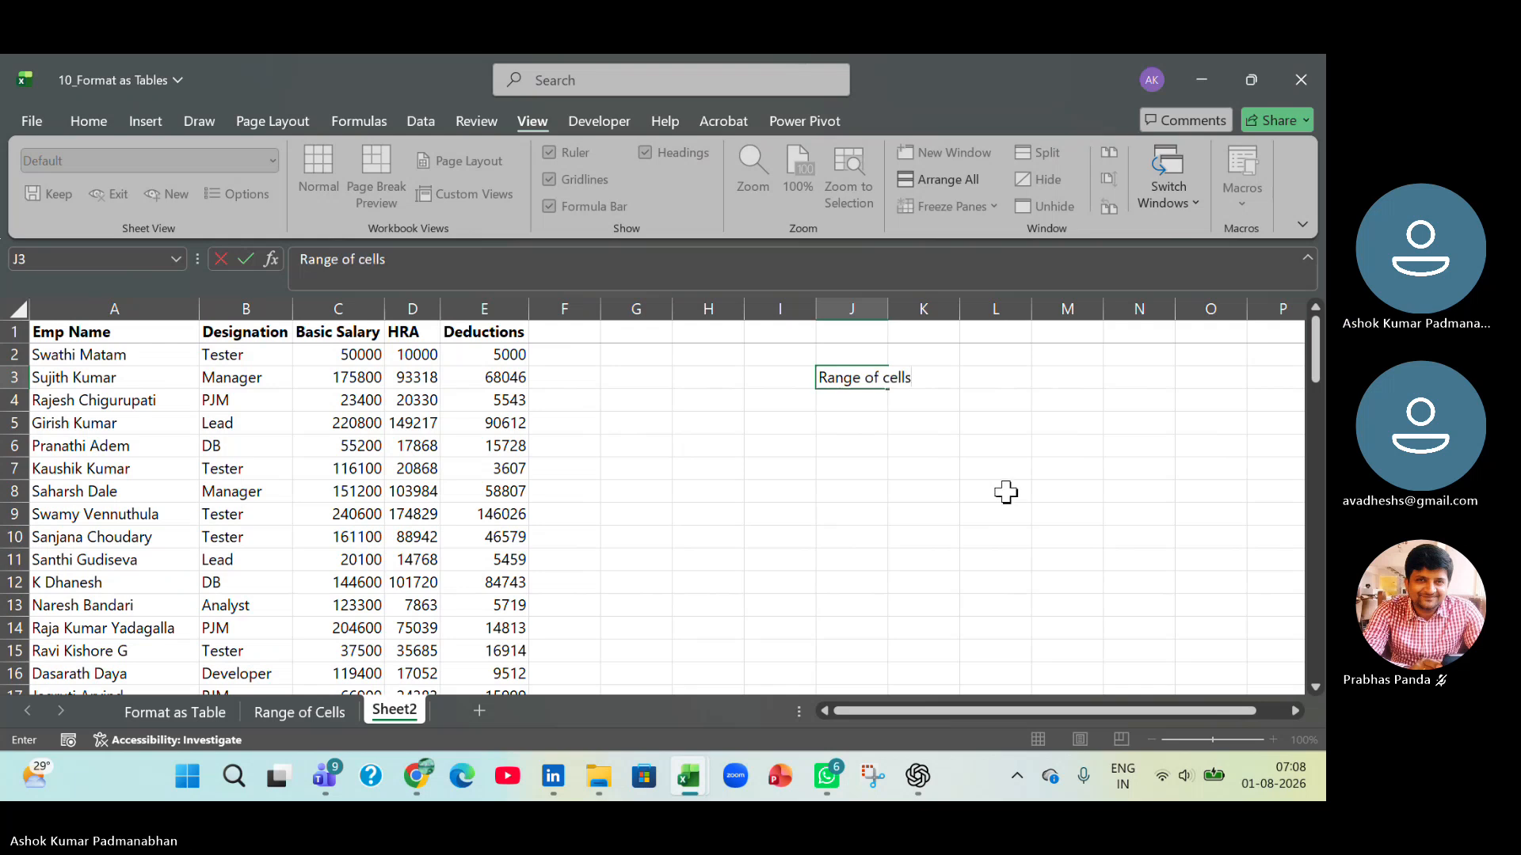
{"action": "type", "text": "s"}
{"action": "key", "text": "Tab"}
{"action": "left_click_drag", "start_coordinate": [889, 309], "coordinate": [915, 310]}
Enter From in cell J2 and Table Format in cell K2.
{"action": "left_click", "coordinate": [874, 355]}
{"action": "type", "text": "F"}
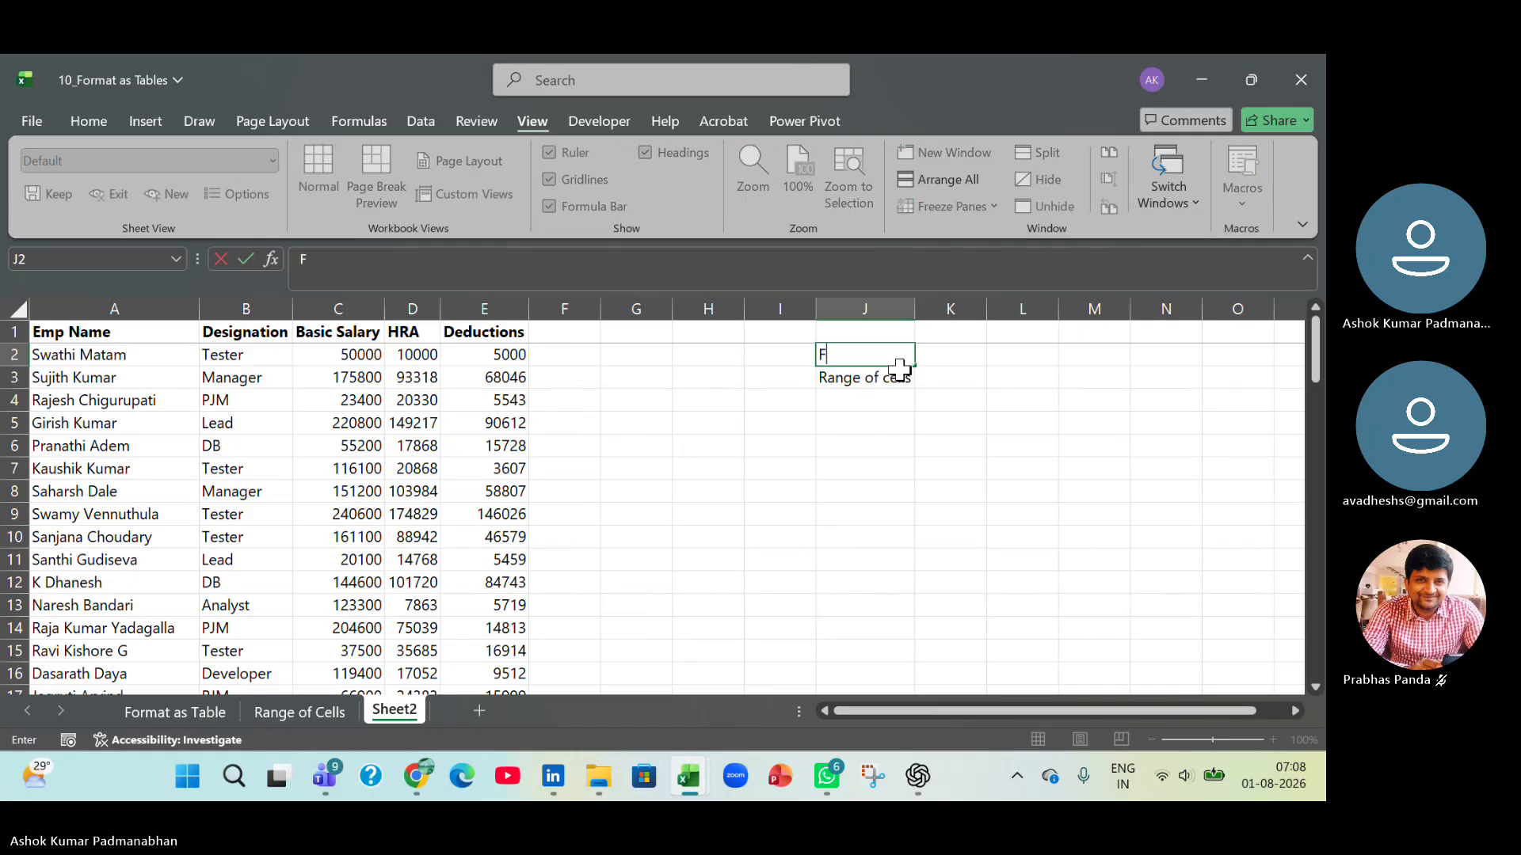
{"action": "type", "text": "rom"}
{"action": "key", "text": "Tab"}
{"action": "type", "text": "Table Format"}
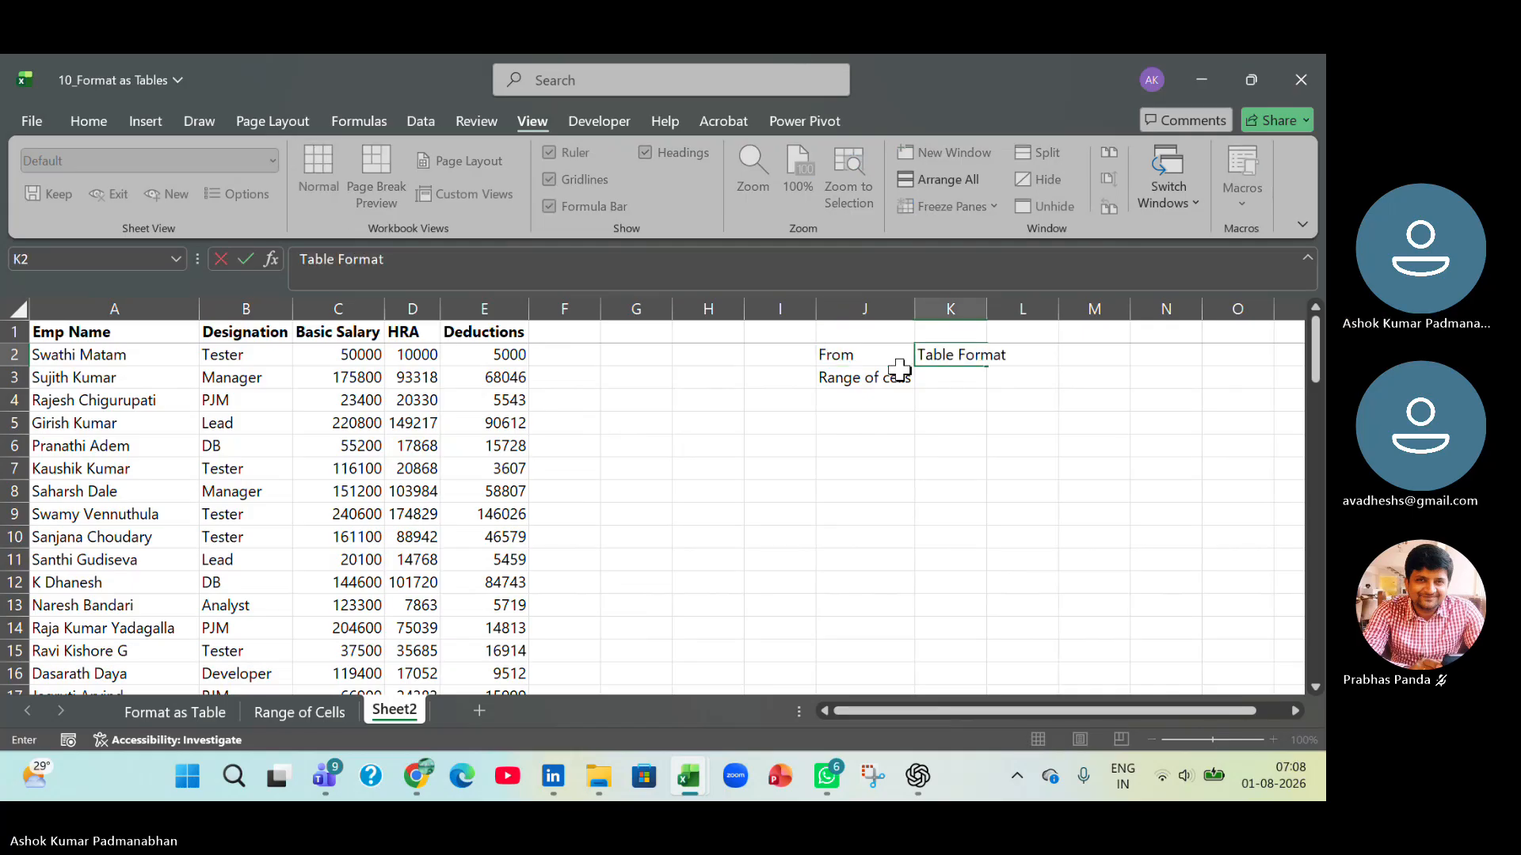
{"action": "key", "text": "Return"}
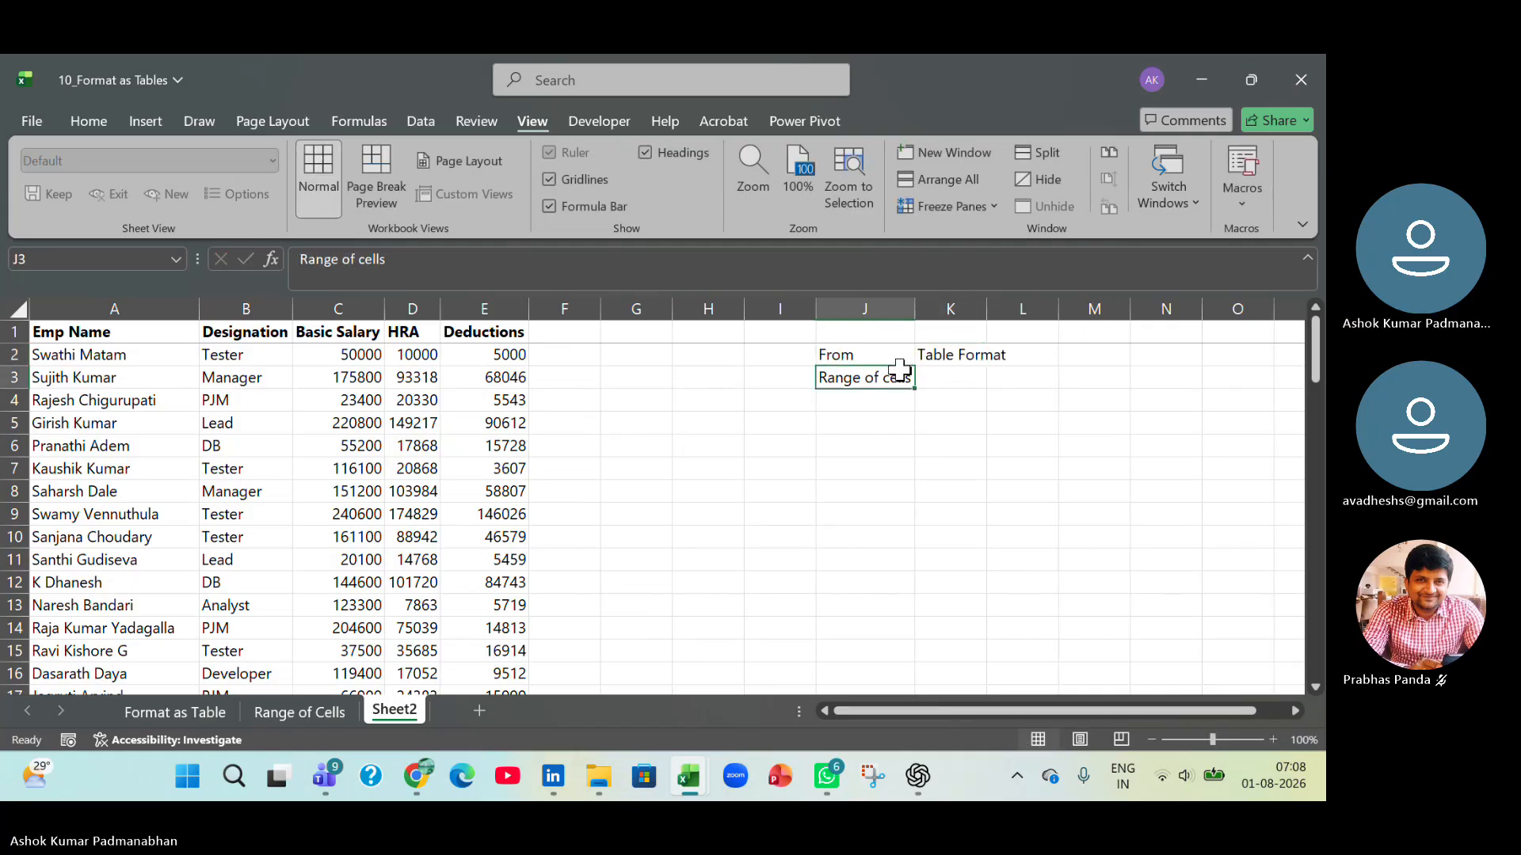
Move the Table Format text down from K2 to K3 and autofit column K.
{"action": "key", "text": "Right"}
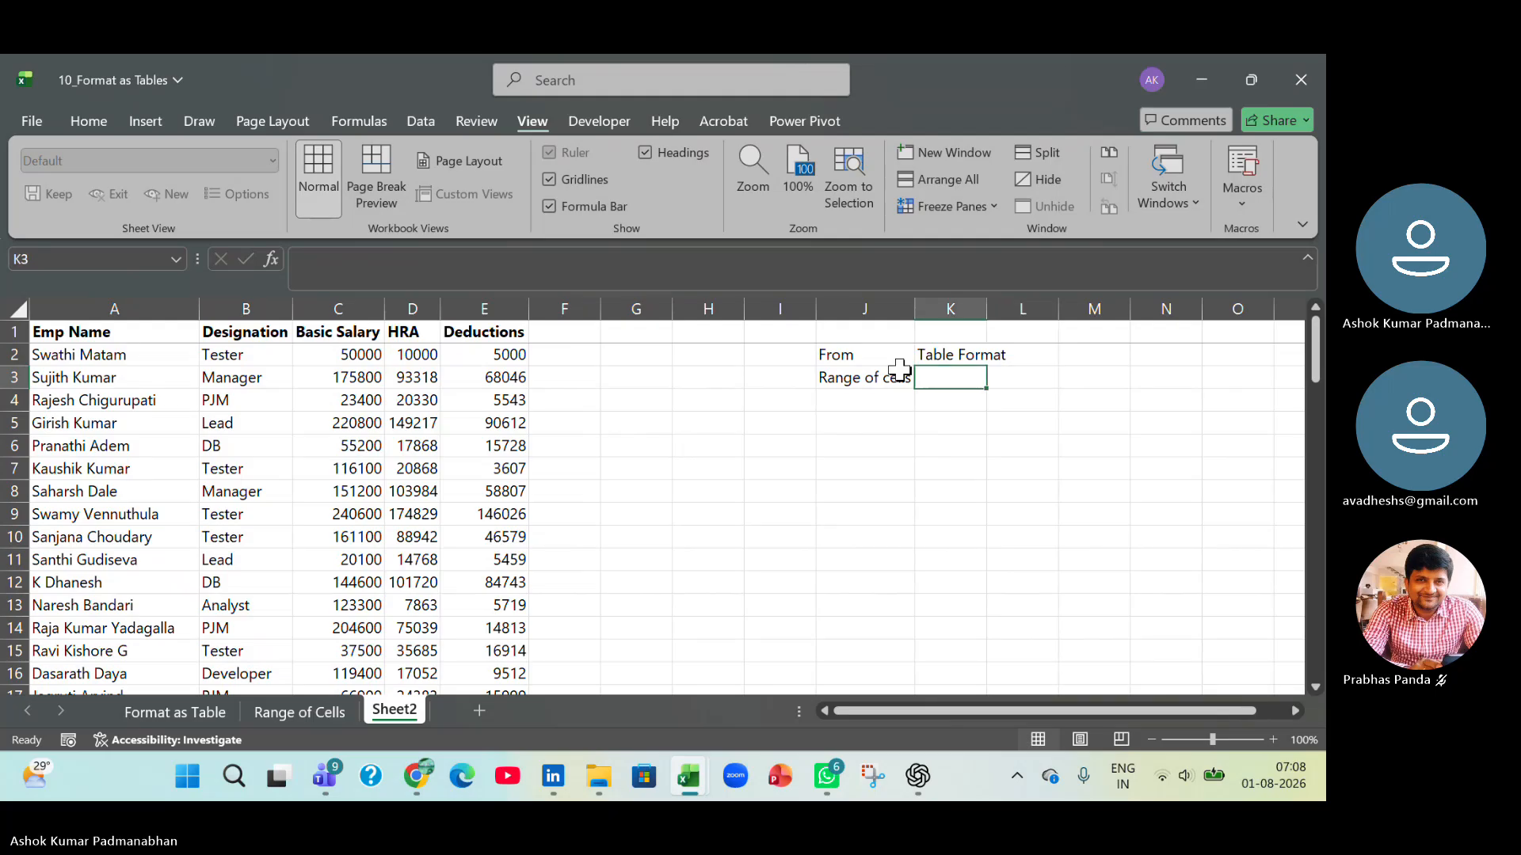
{"action": "key", "text": "ctrl+d"}
{"action": "key", "text": "Up"}
{"action": "key", "text": "Delete"}
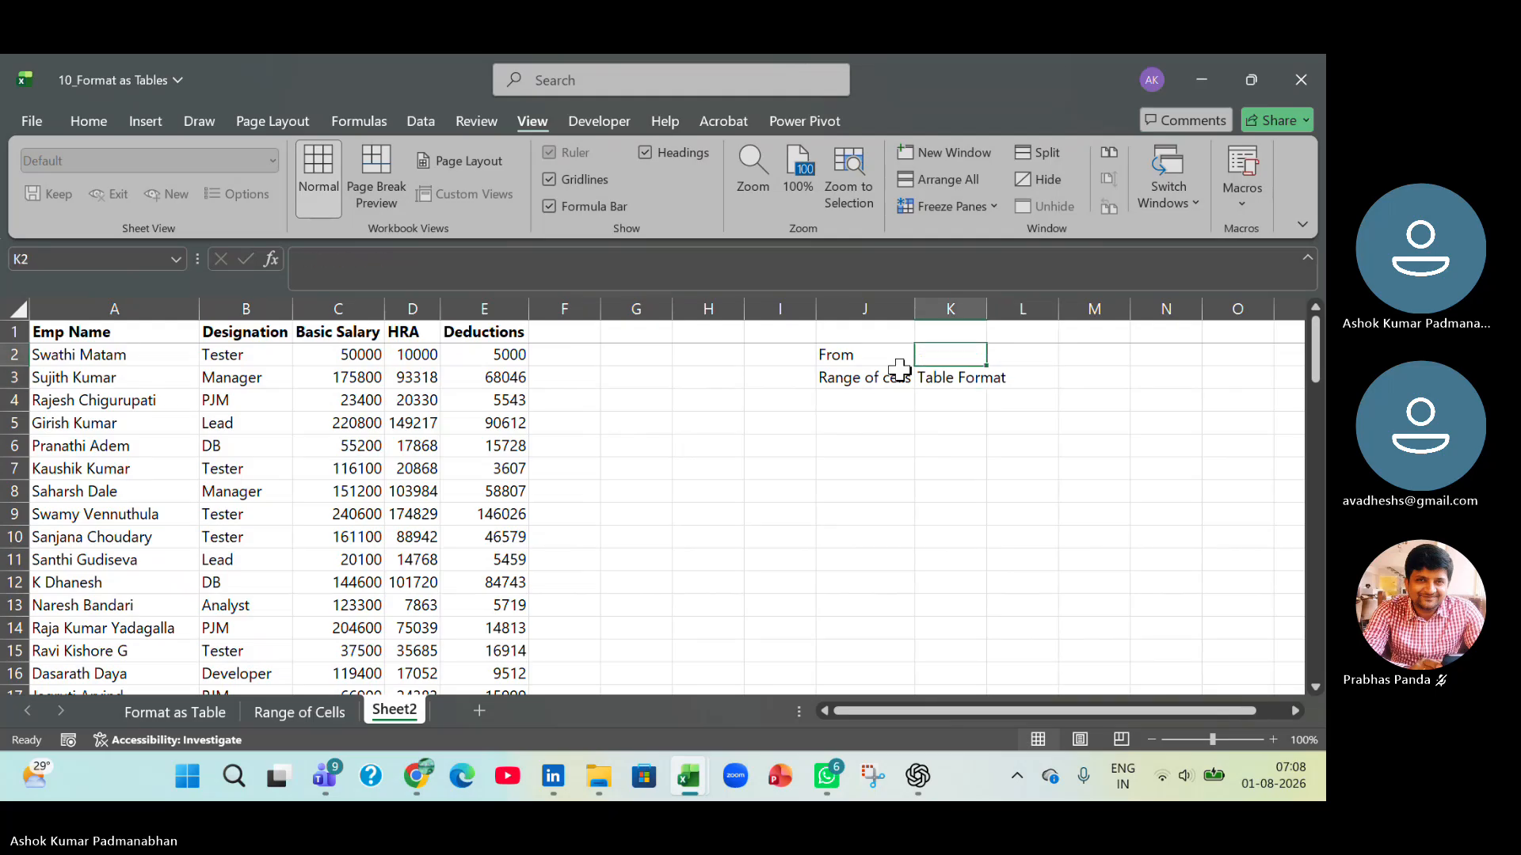
{"action": "double_click", "coordinate": [986, 302]}
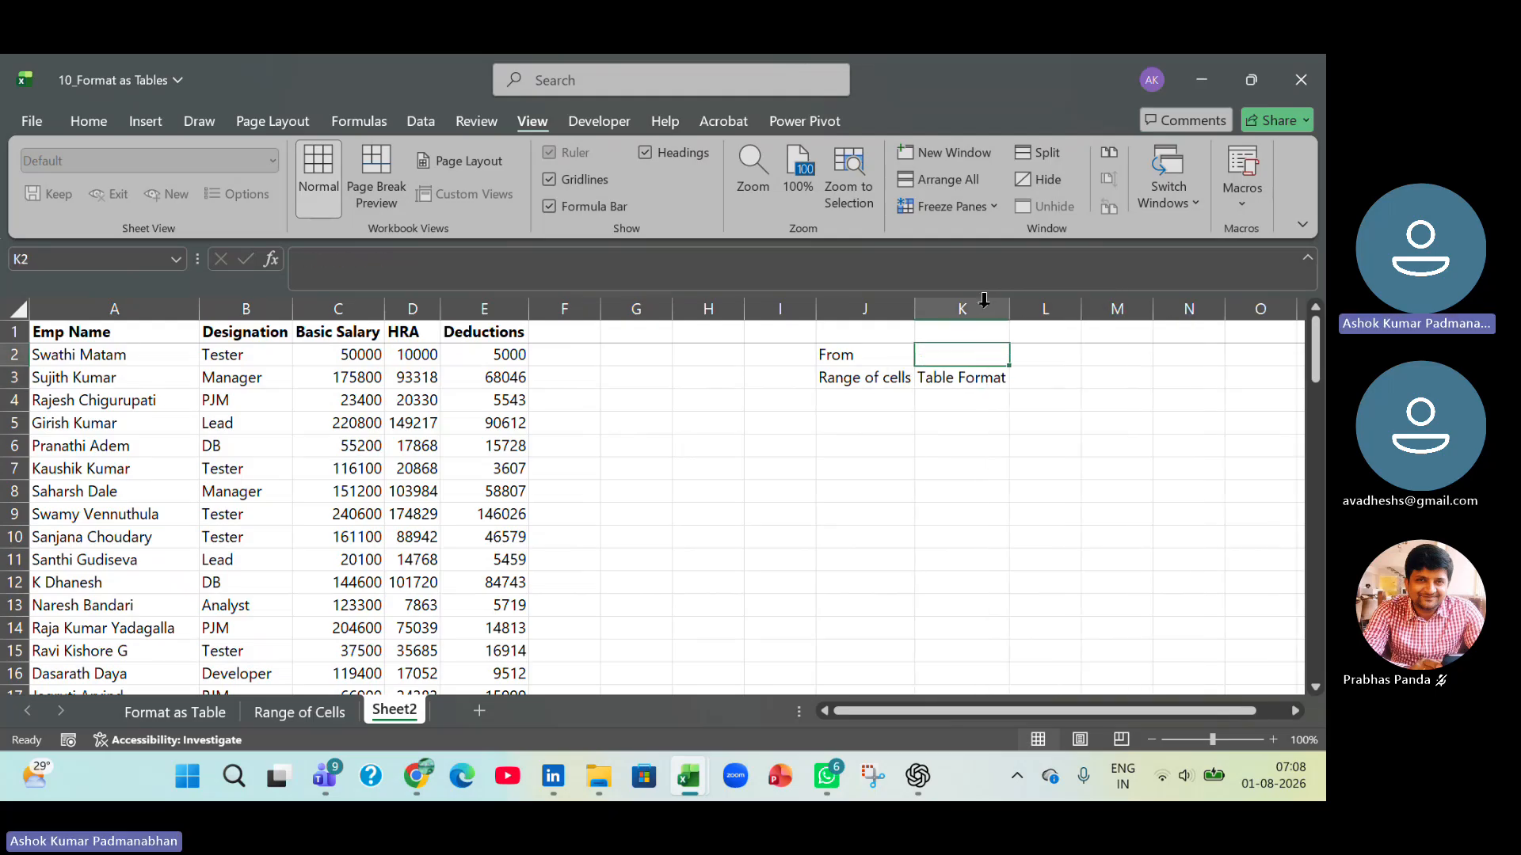
Enter the heading To in cell K2 above Table Format.
{"action": "left_click", "coordinate": [980, 378]}
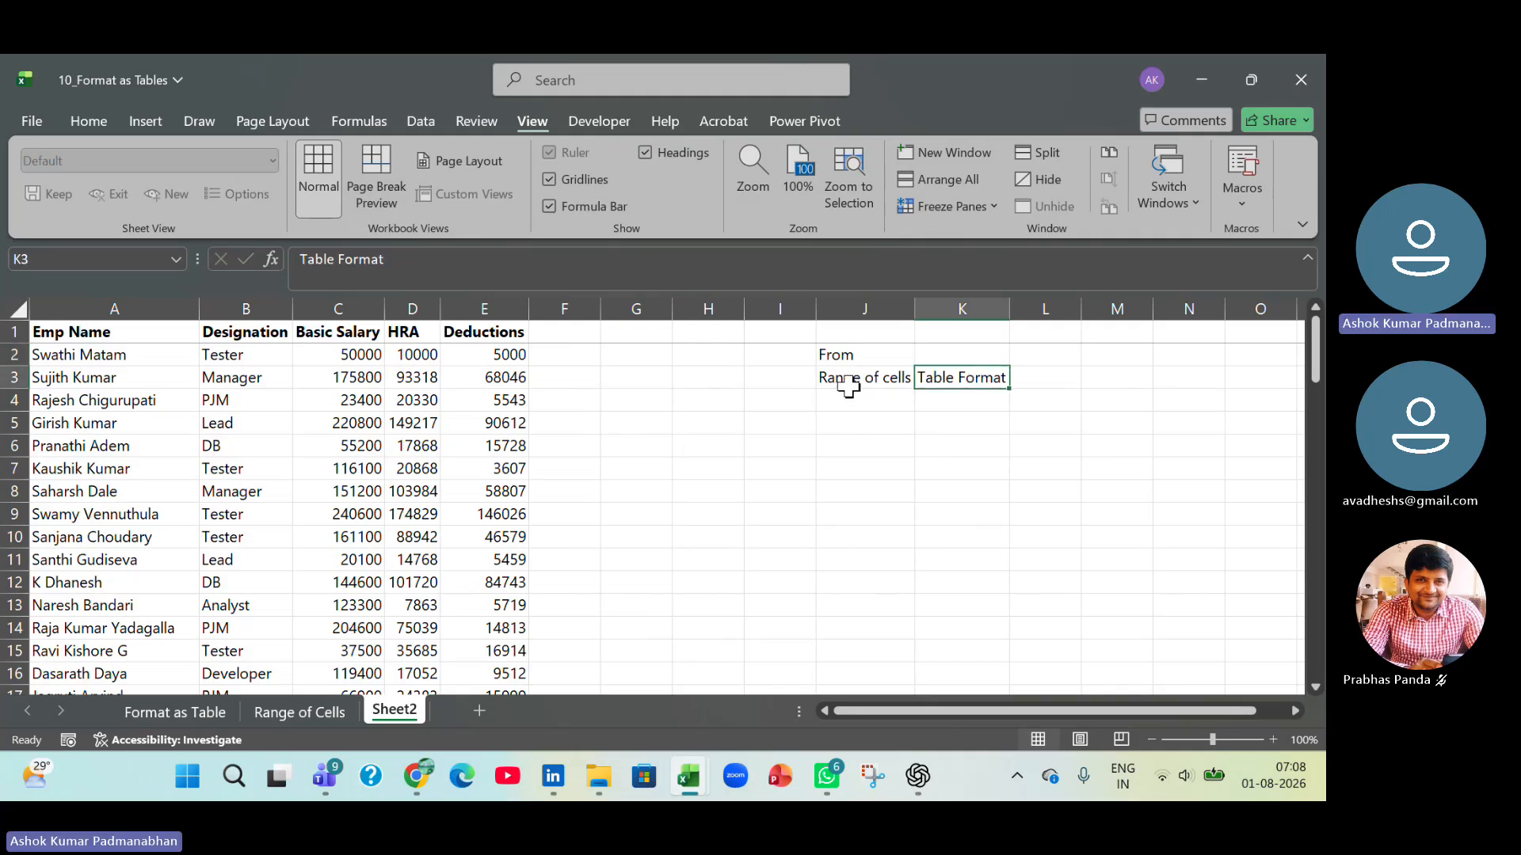
{"action": "left_click_drag", "start_coordinate": [846, 354], "coordinate": [847, 381]}
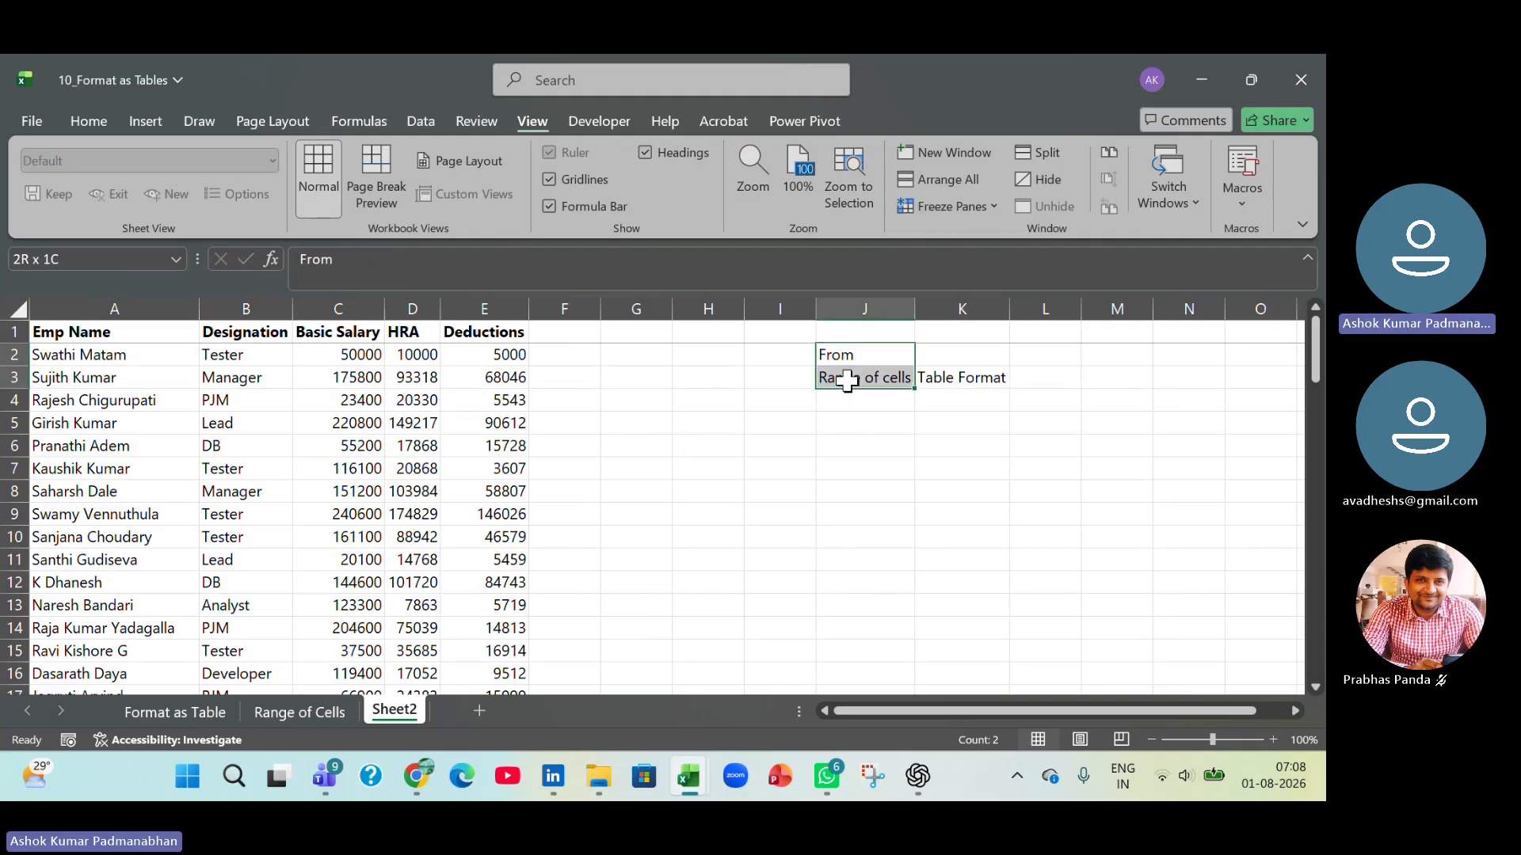
{"action": "left_click", "coordinate": [940, 356]}
{"action": "type", "text": "To"}
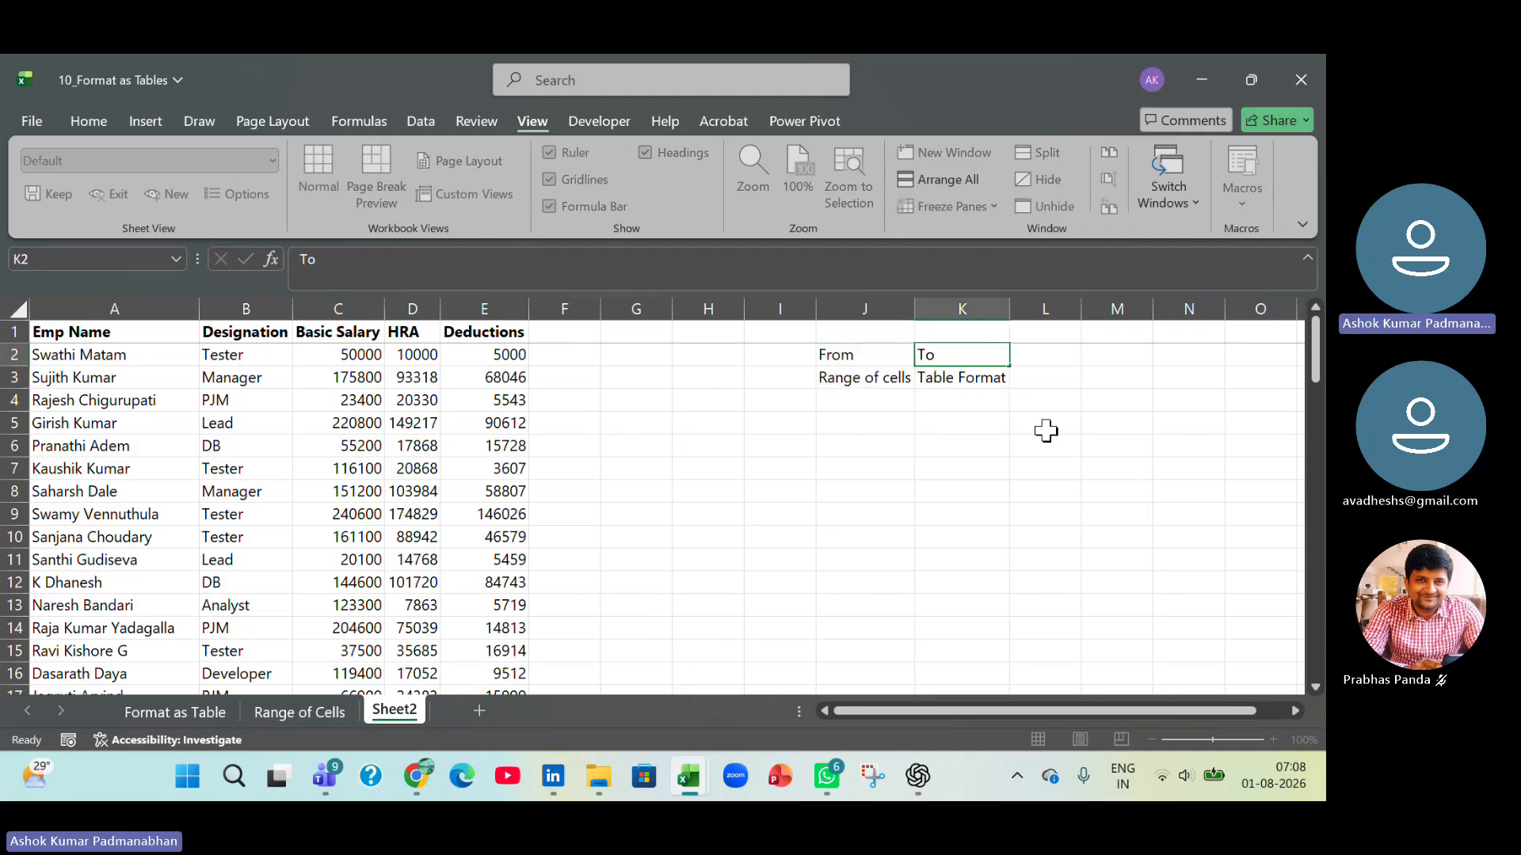
{"action": "key", "text": "Return"}
Select the entire employee data block on Sheet2, including its header row.
{"action": "left_click", "coordinate": [118, 462]}
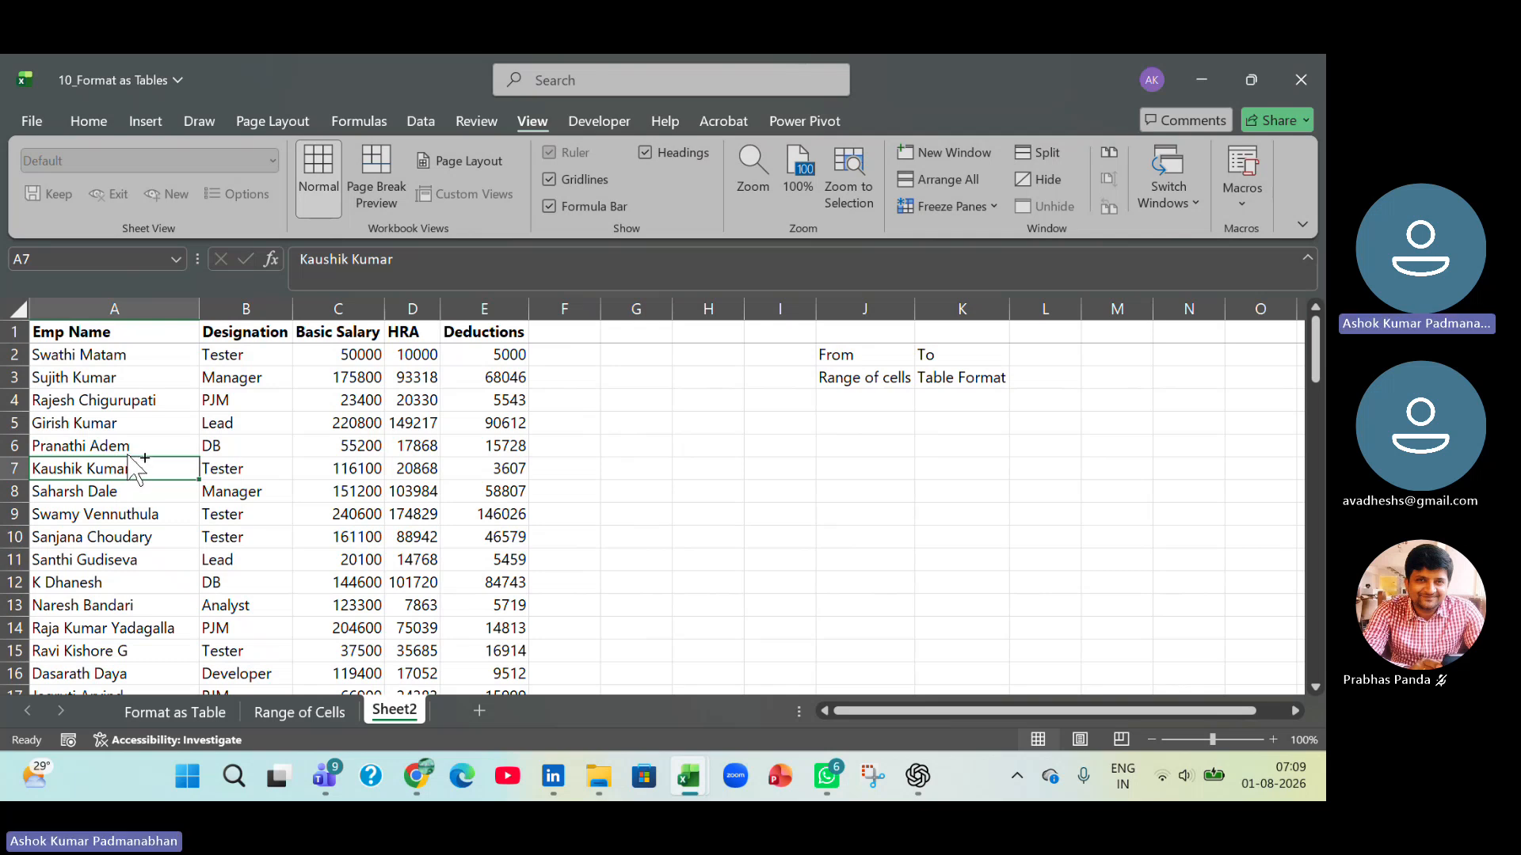
{"action": "key", "text": "ctrl+a"}
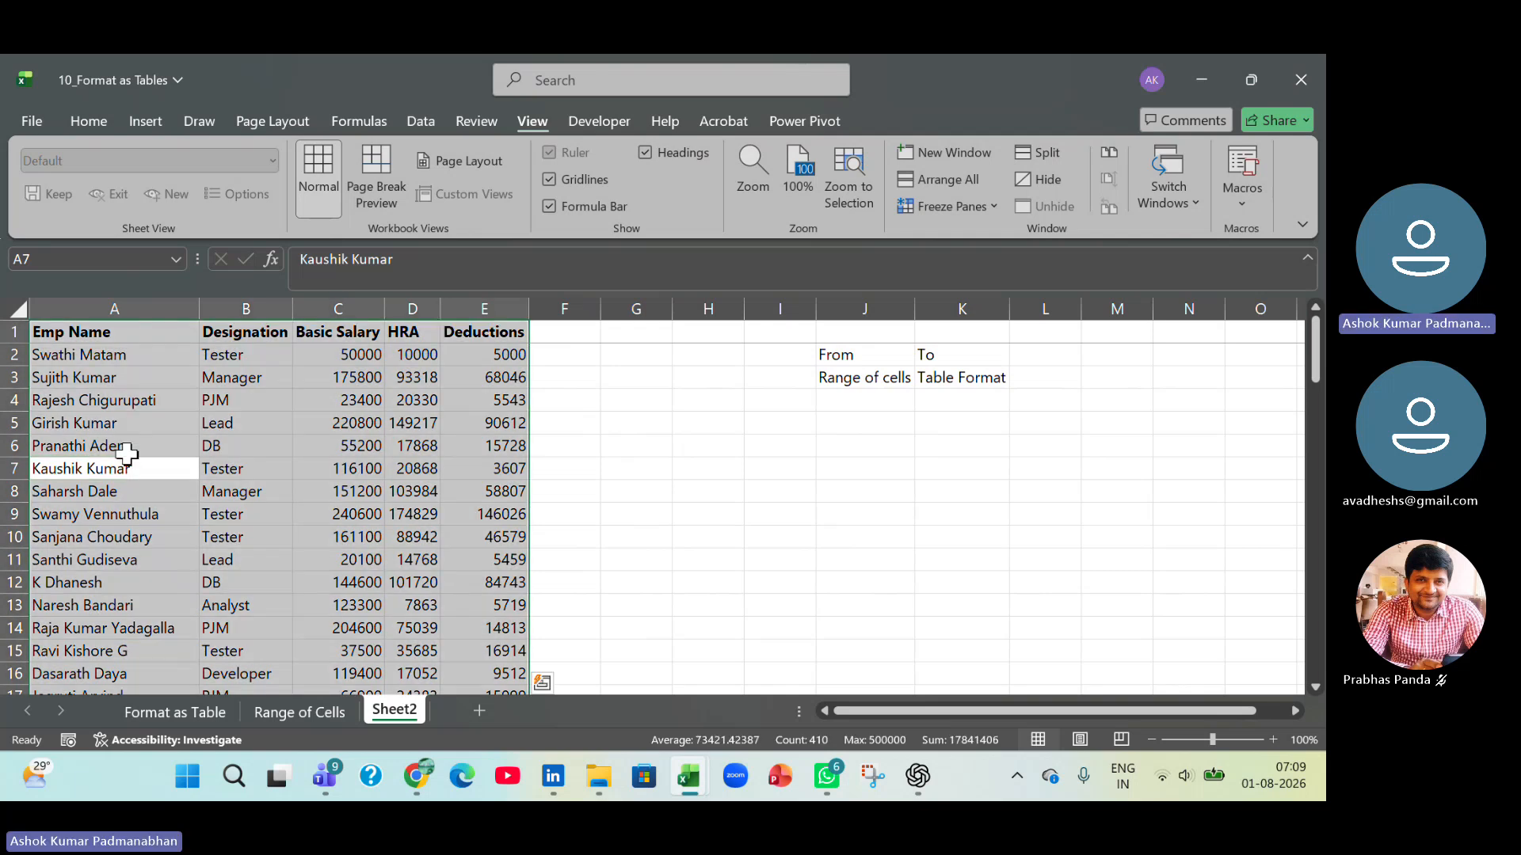
{"action": "left_click", "coordinate": [232, 446]}
{"action": "key", "text": "ctrl+a"}
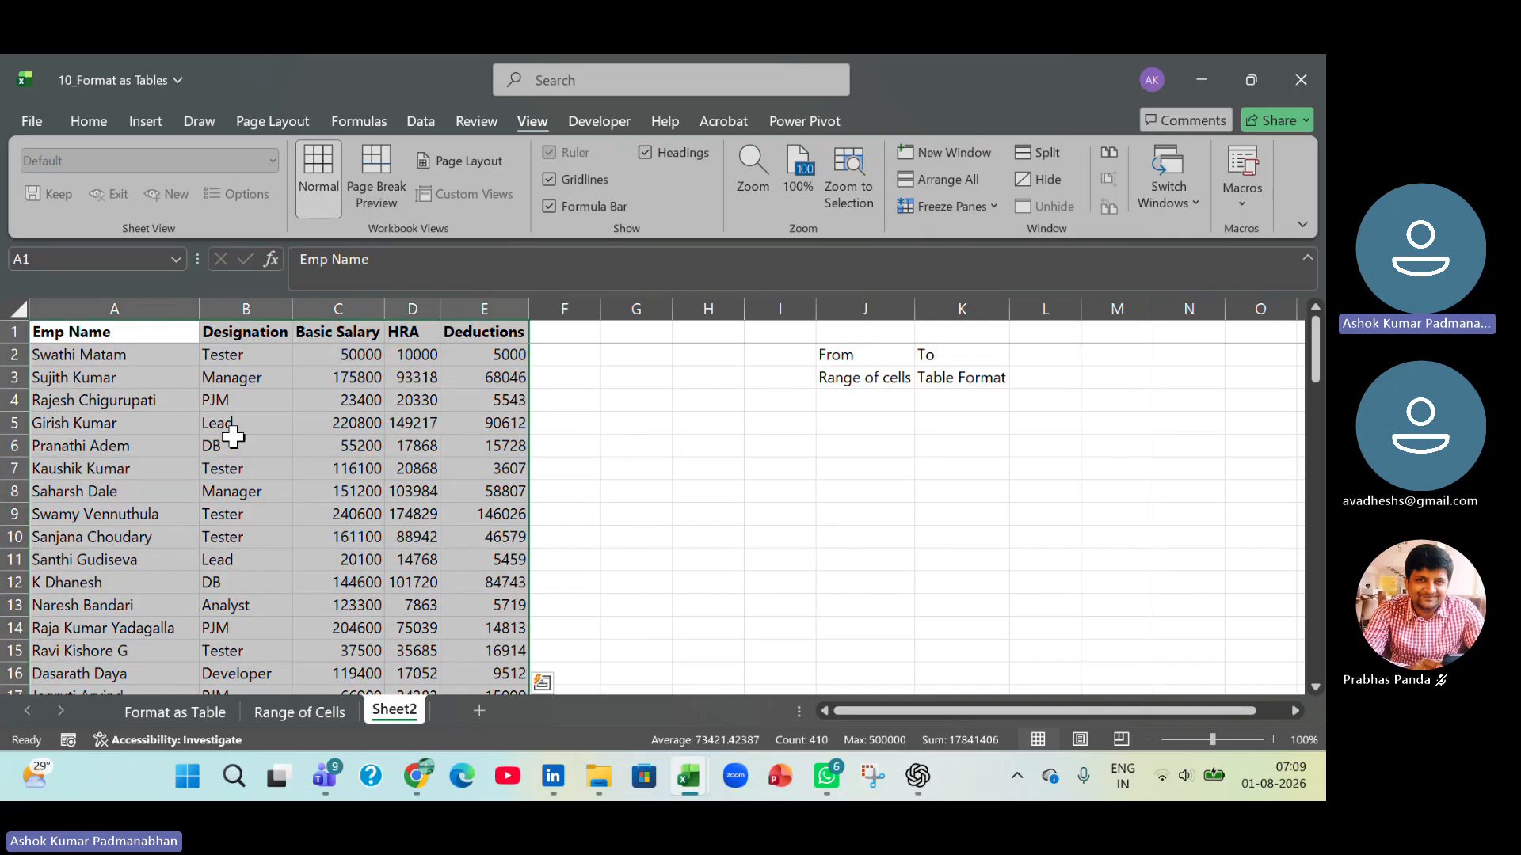
{"action": "key", "text": "ctrl+q"}
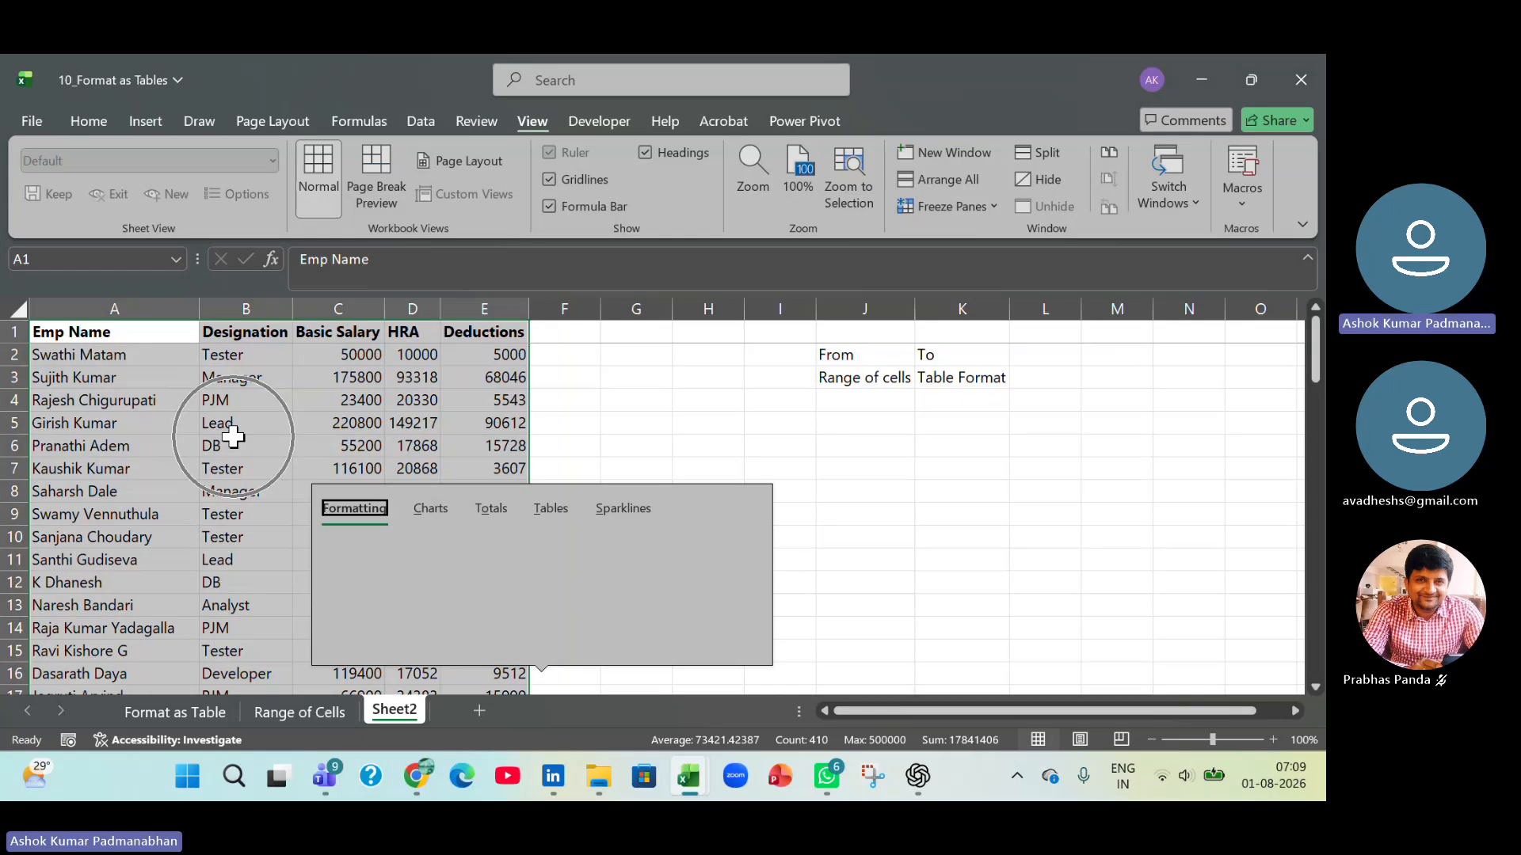
{"action": "key", "text": "Right"}
{"action": "key", "text": "Escape"}
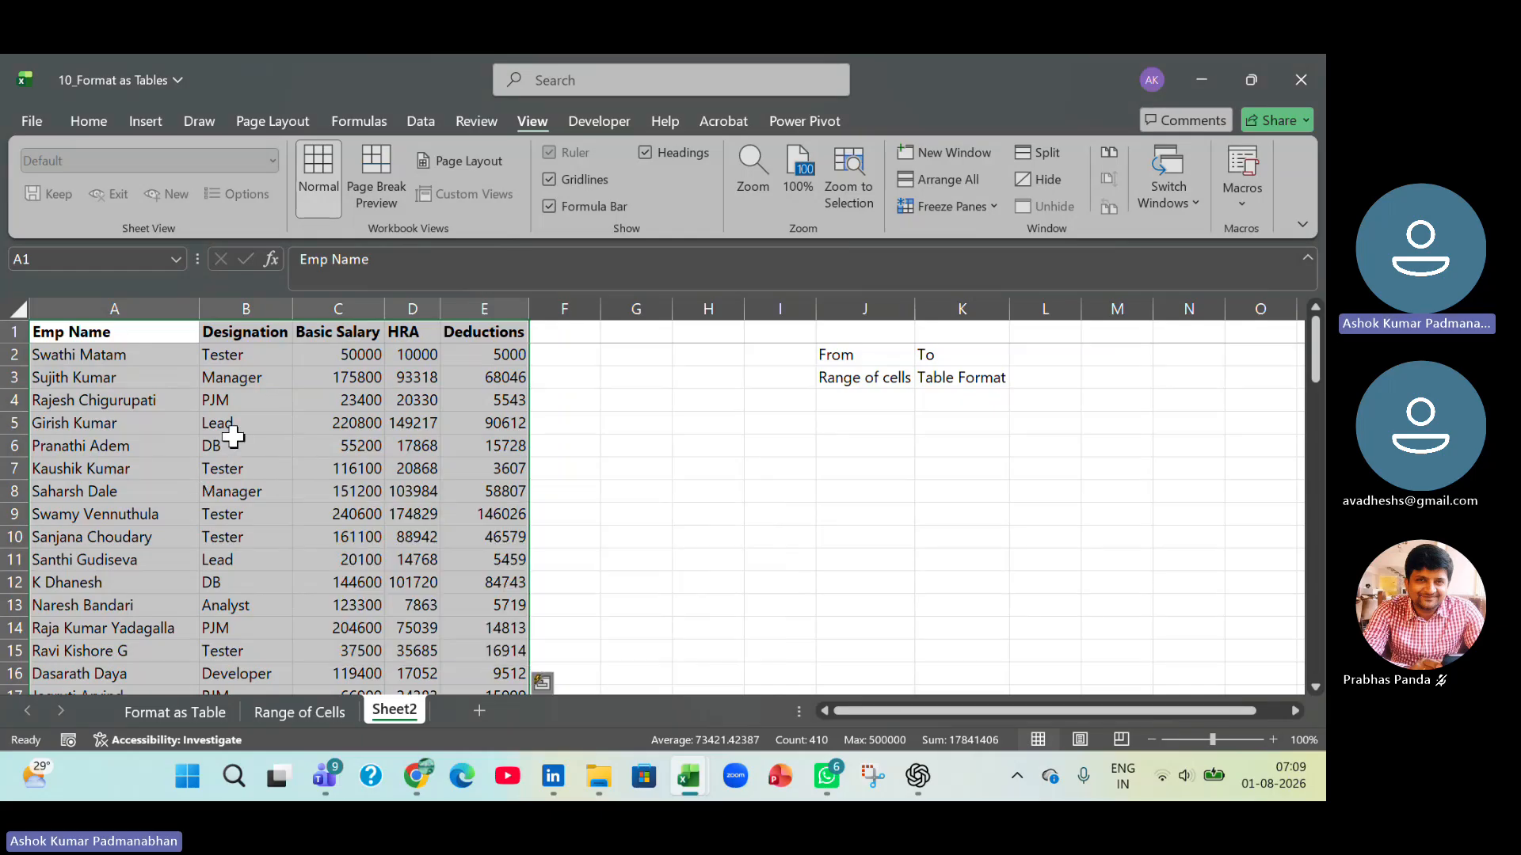
Switch to the Working File workbook and extend the SL# numbering on the Shortcut Keys sheet to 9 in row 11.
{"action": "key", "text": "alt+Tab"}
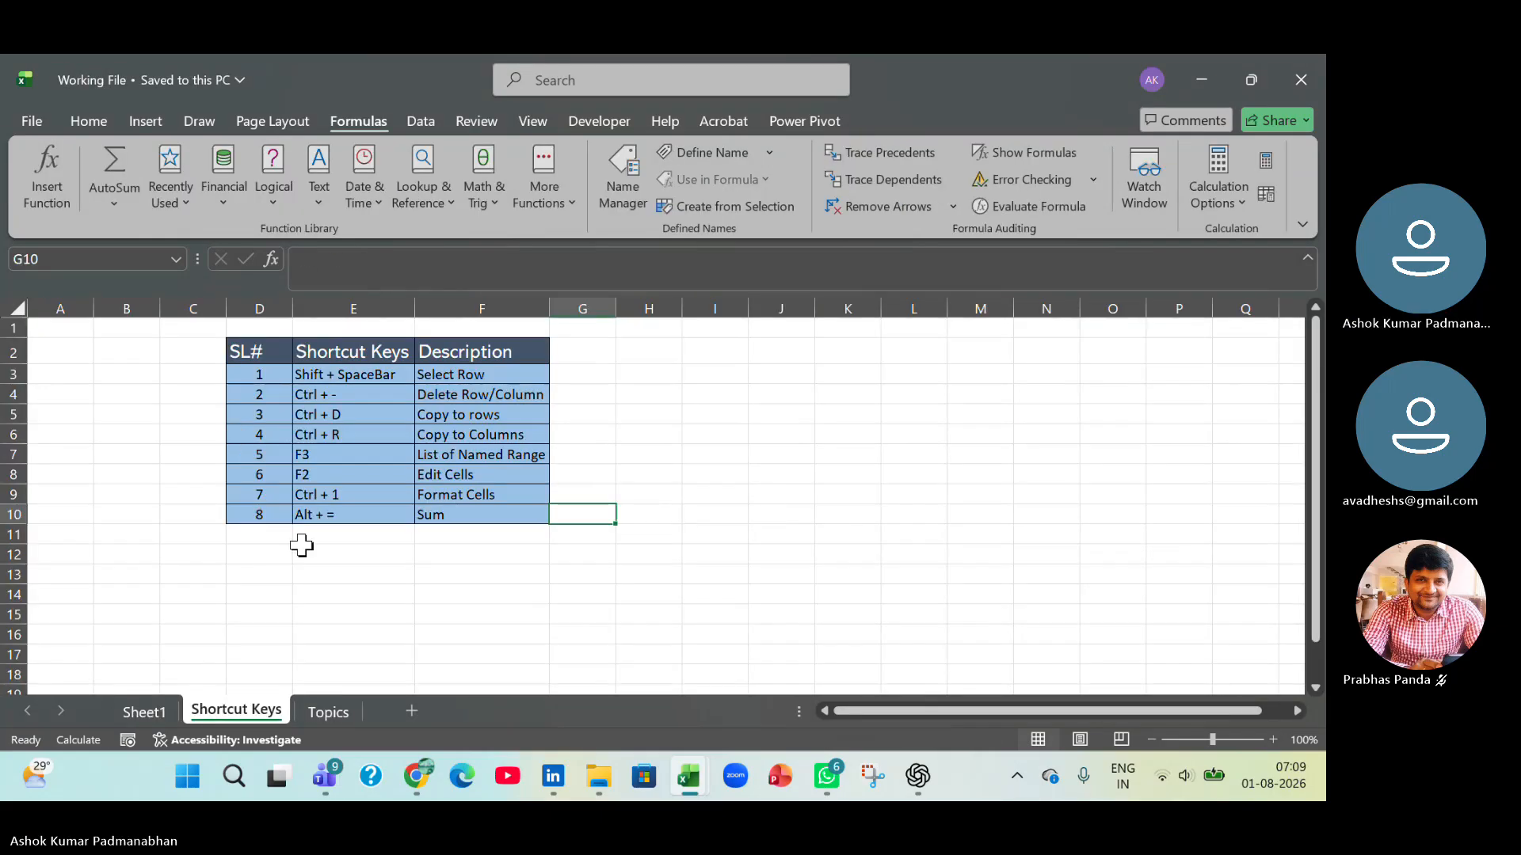
{"action": "left_click", "coordinate": [271, 529]}
{"action": "left_click_drag", "start_coordinate": [269, 494], "coordinate": [286, 544]}
{"action": "left_click", "coordinate": [333, 536]}
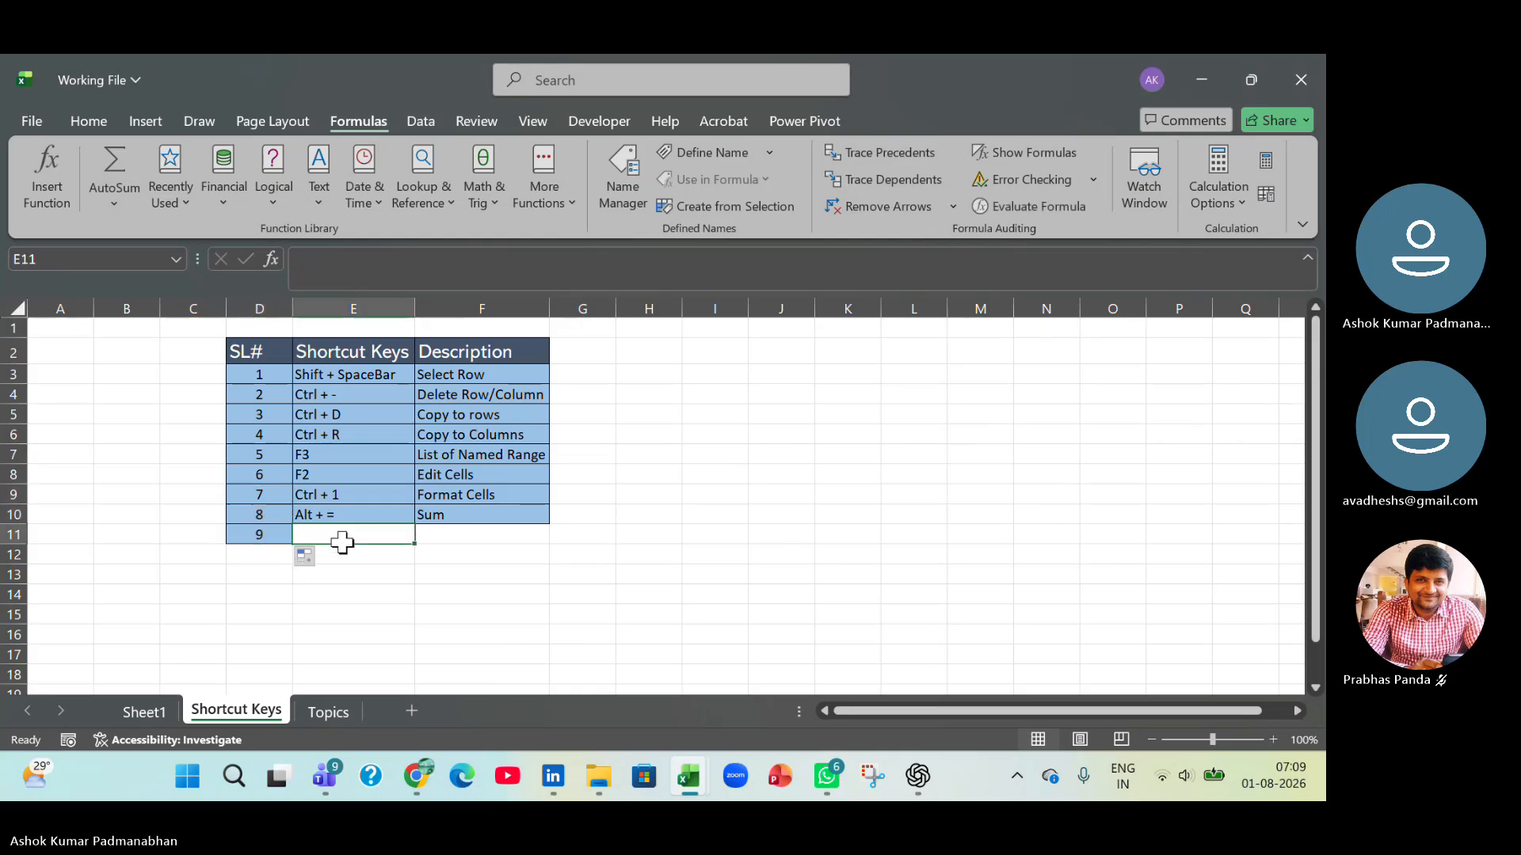
Enter the shortcut Ctrl + A / Ctrl + * in cell E11 with the description Select Continuous Cells in F11.
{"action": "type", "text": "Ct"}
{"action": "type", "text": "+ A /"}
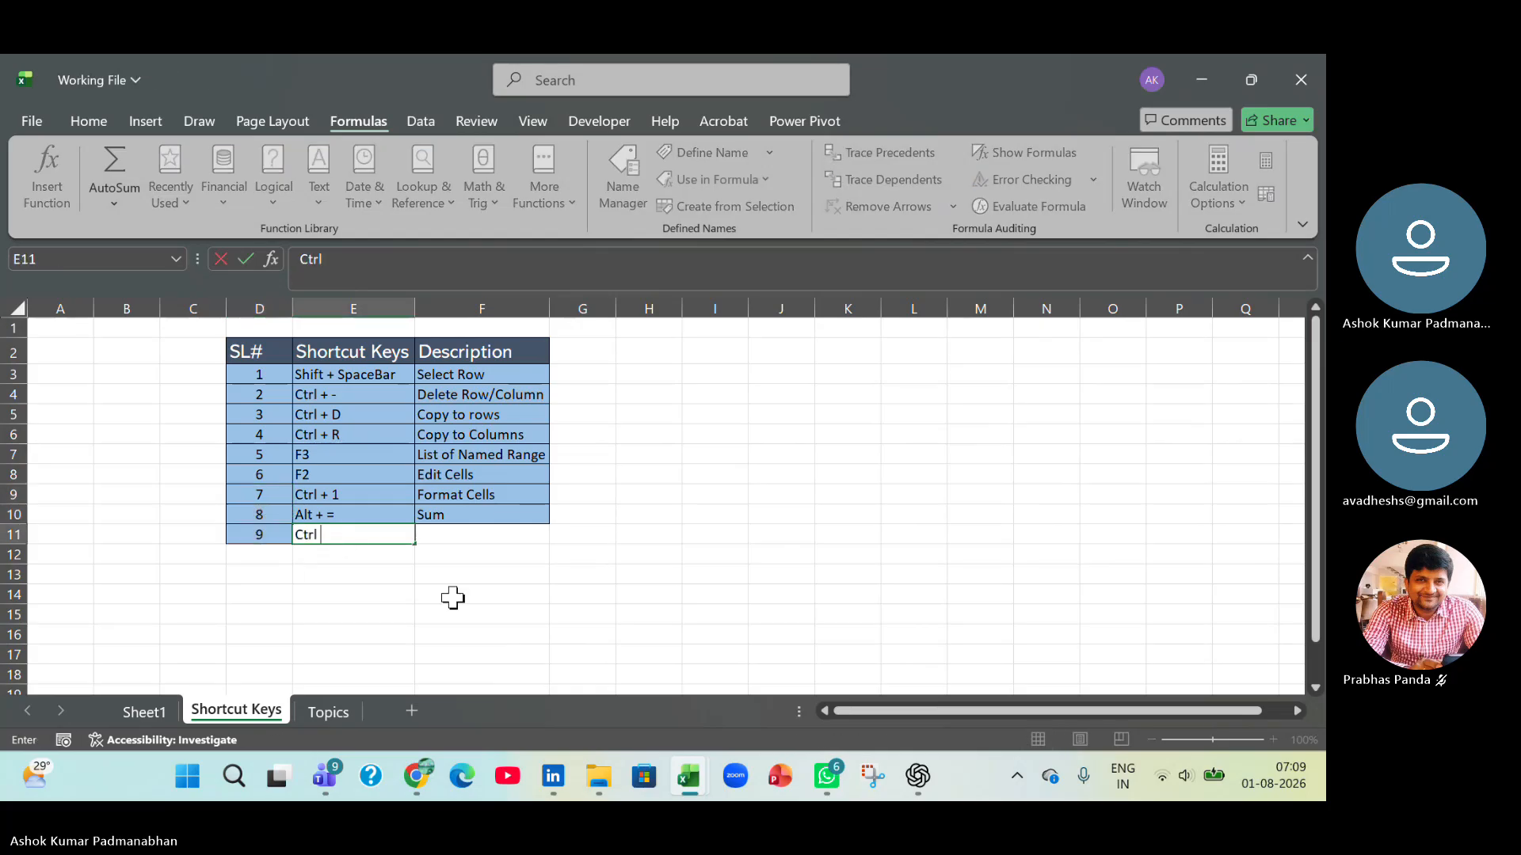
{"action": "type", "text": " Ctrl + *"}
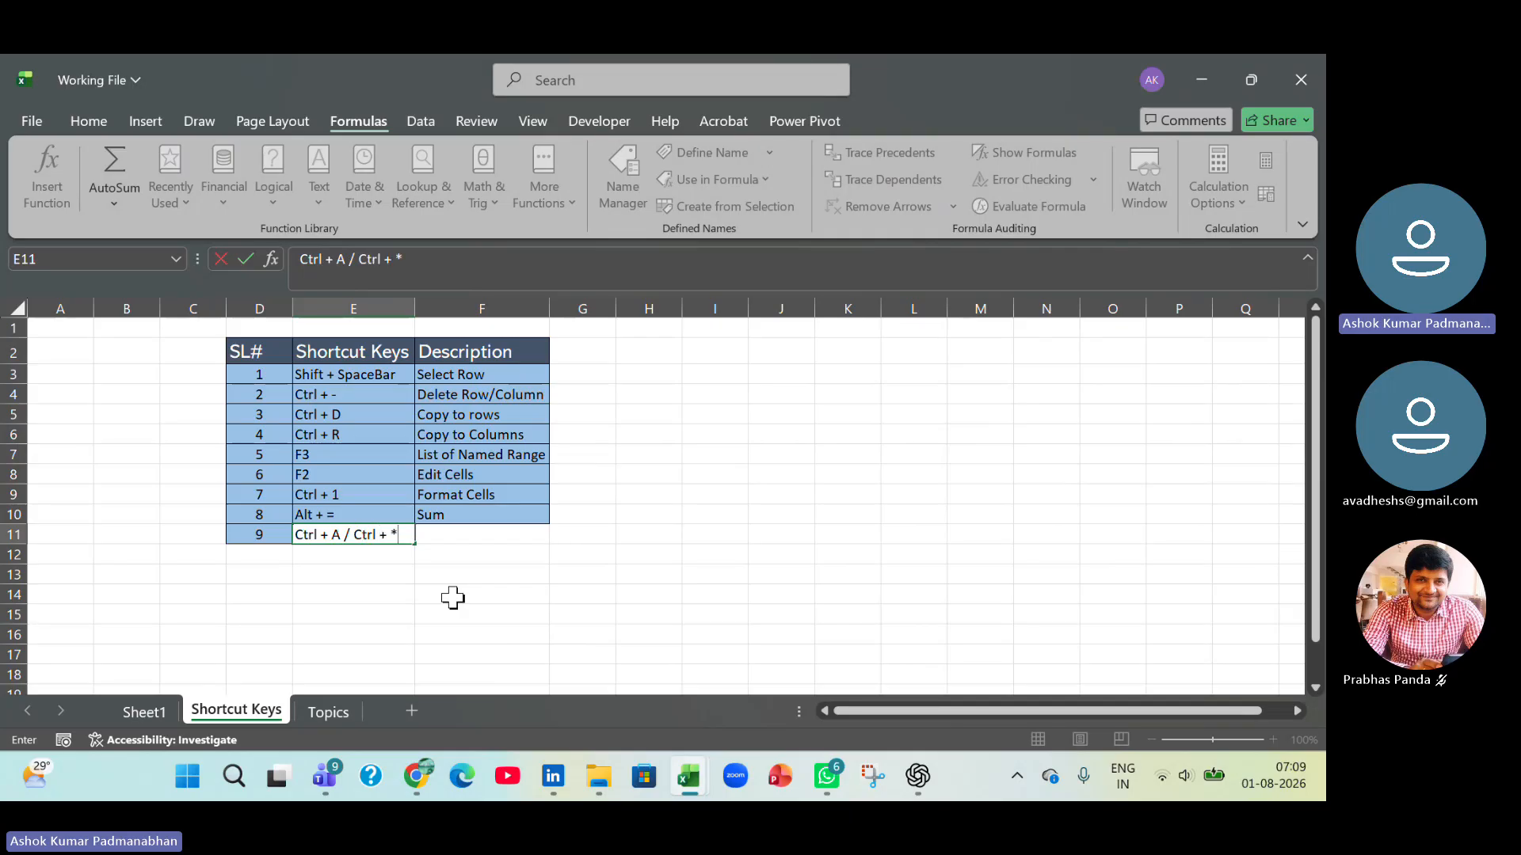
{"action": "key", "text": "Tab"}
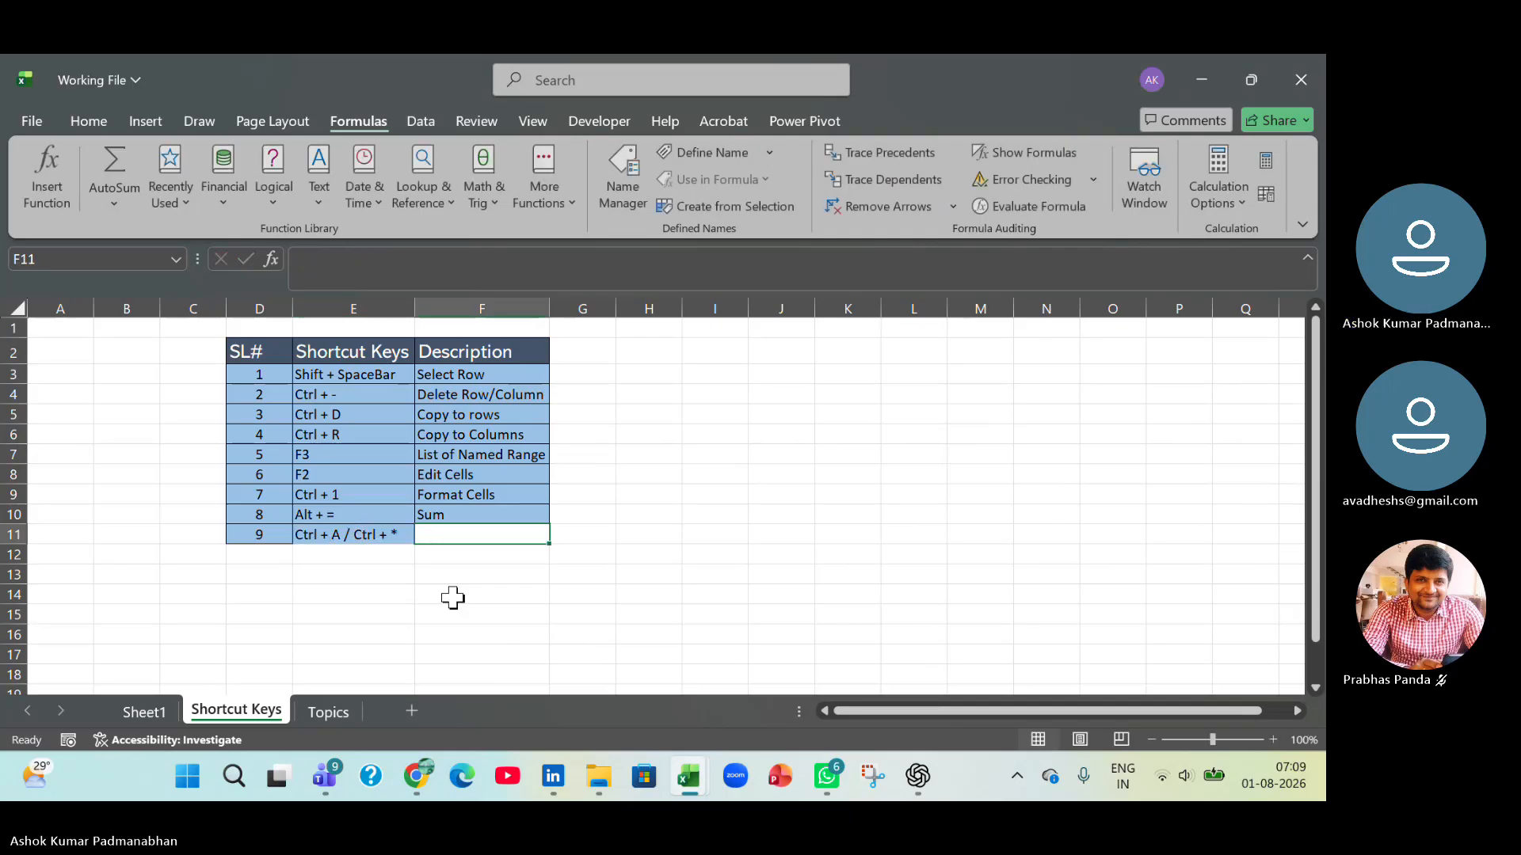
{"action": "type", "text": "Select Con"}
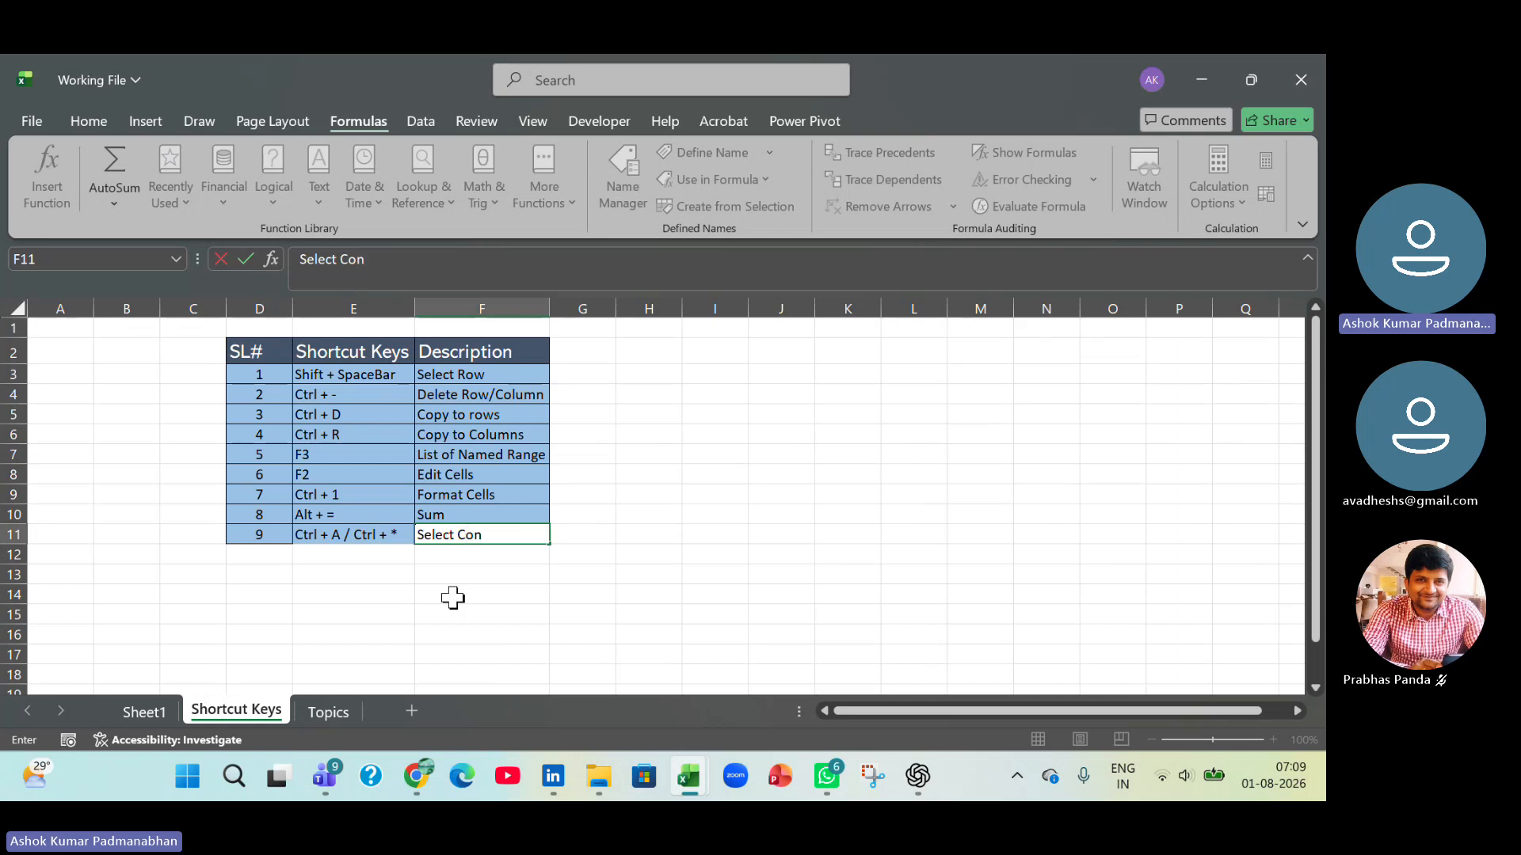
{"action": "type", "text": "tinuous Cells"}
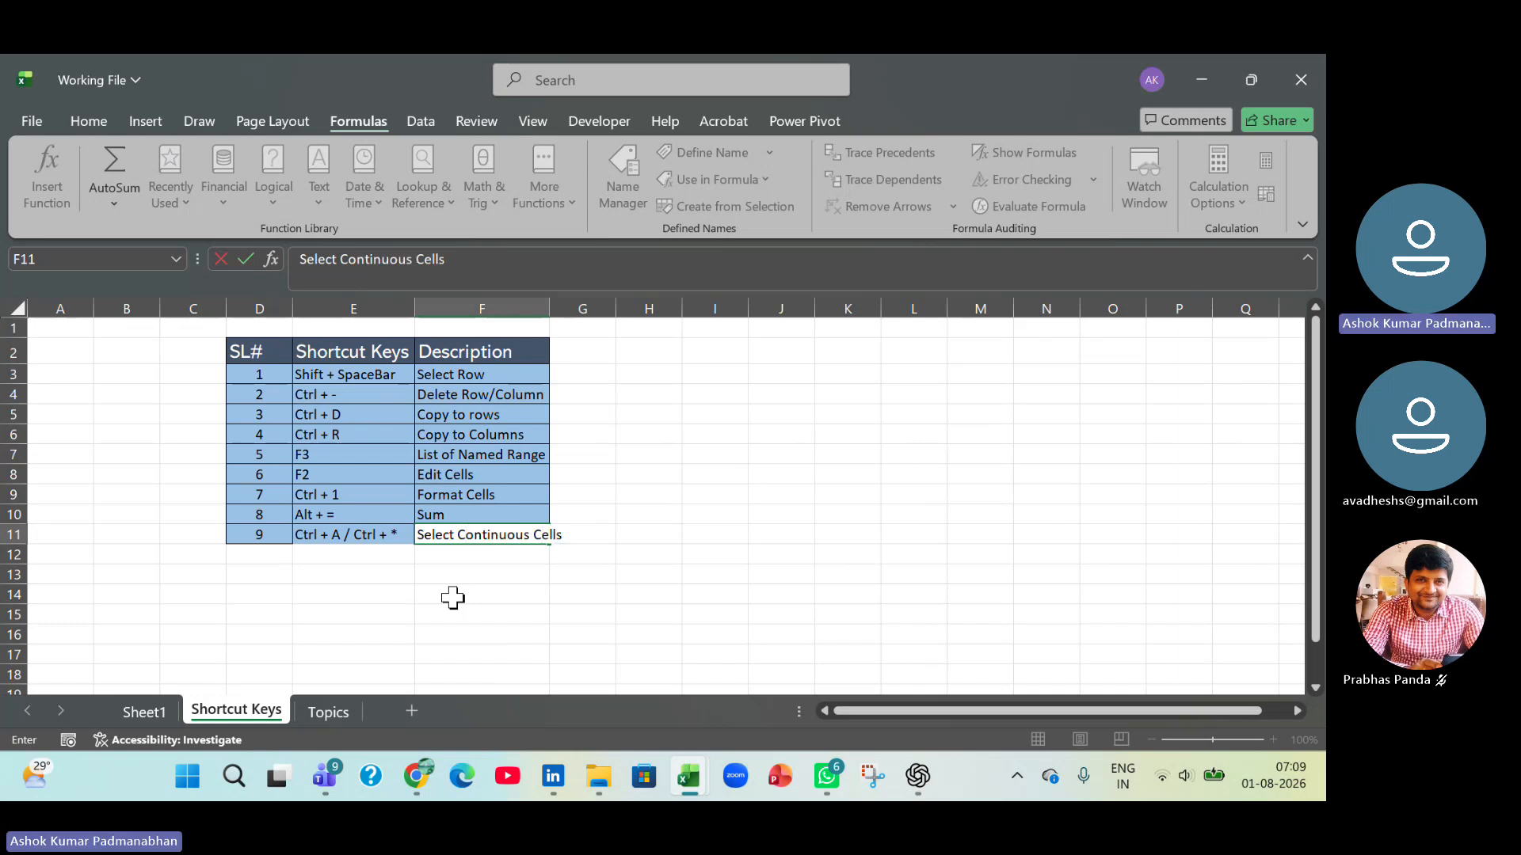
{"action": "key", "text": "Return"}
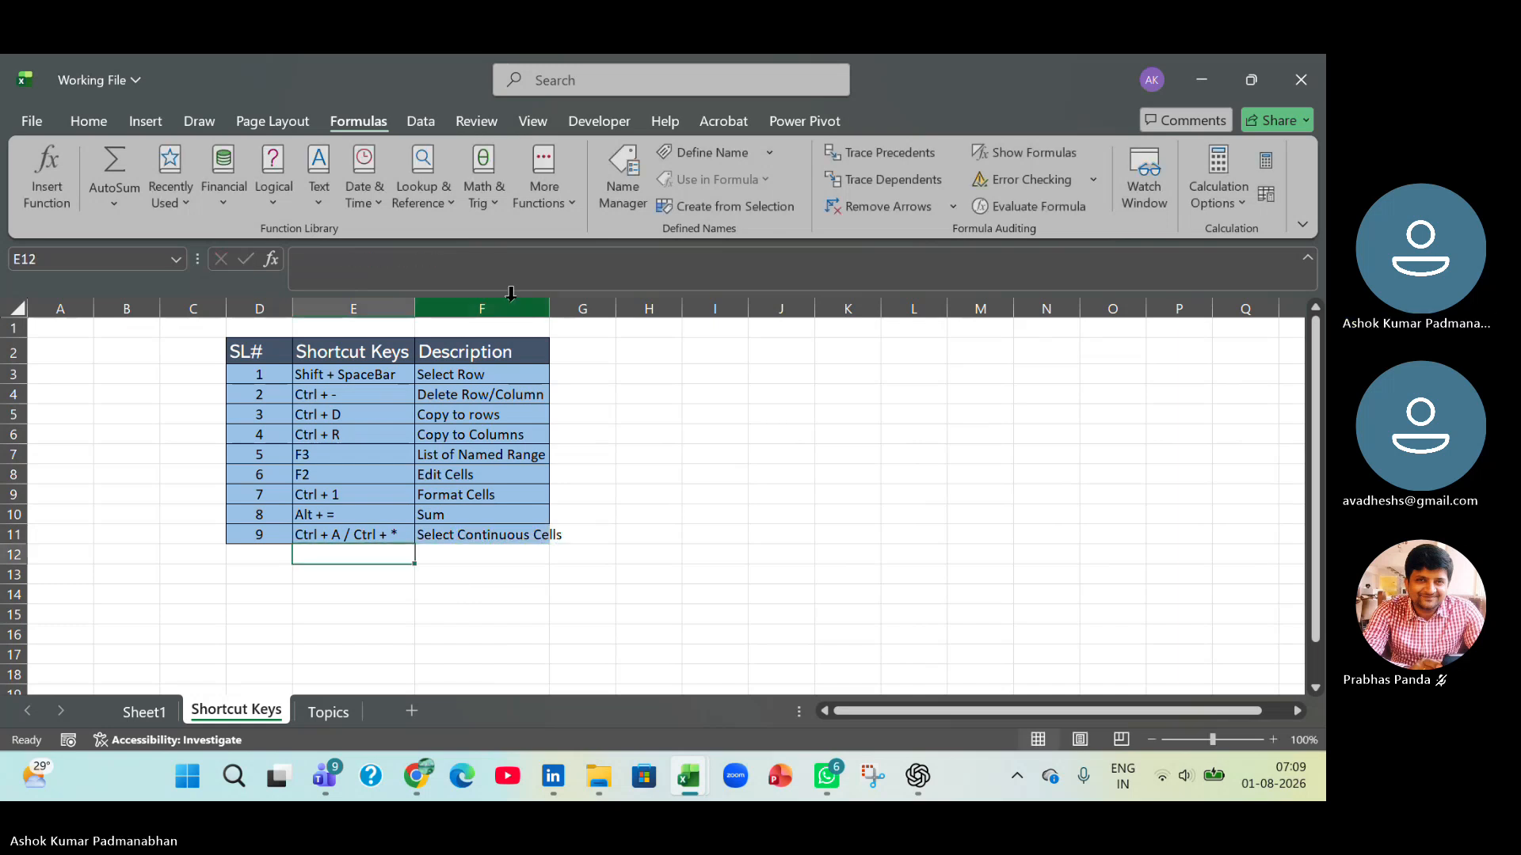
Autofit the Description column and save Working File before returning to the 10_Format as Tables workbook.
{"action": "double_click", "coordinate": [550, 309]}
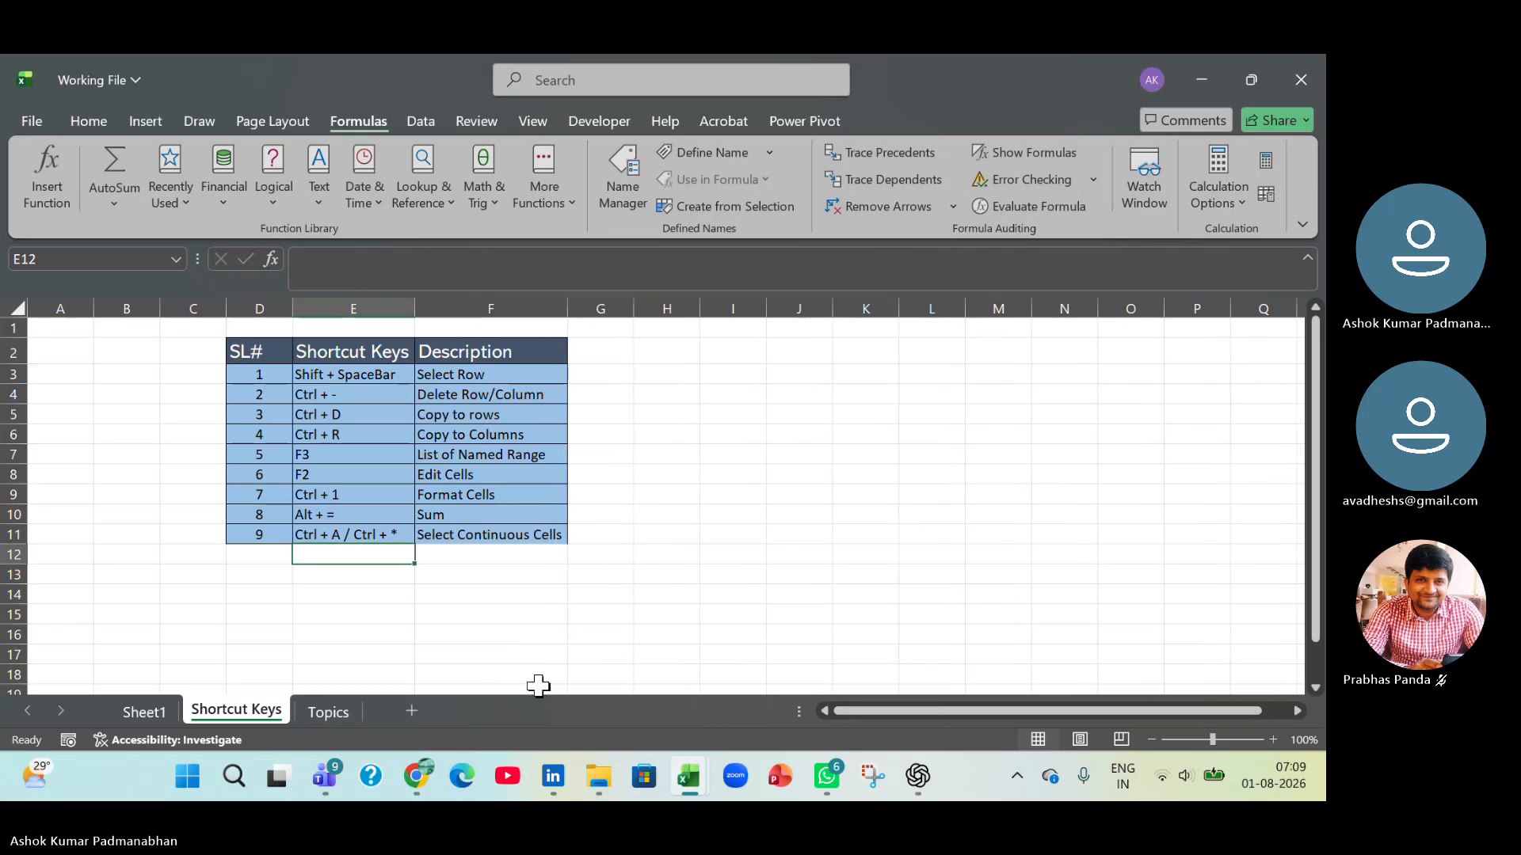
{"action": "key", "text": "ctrl+s"}
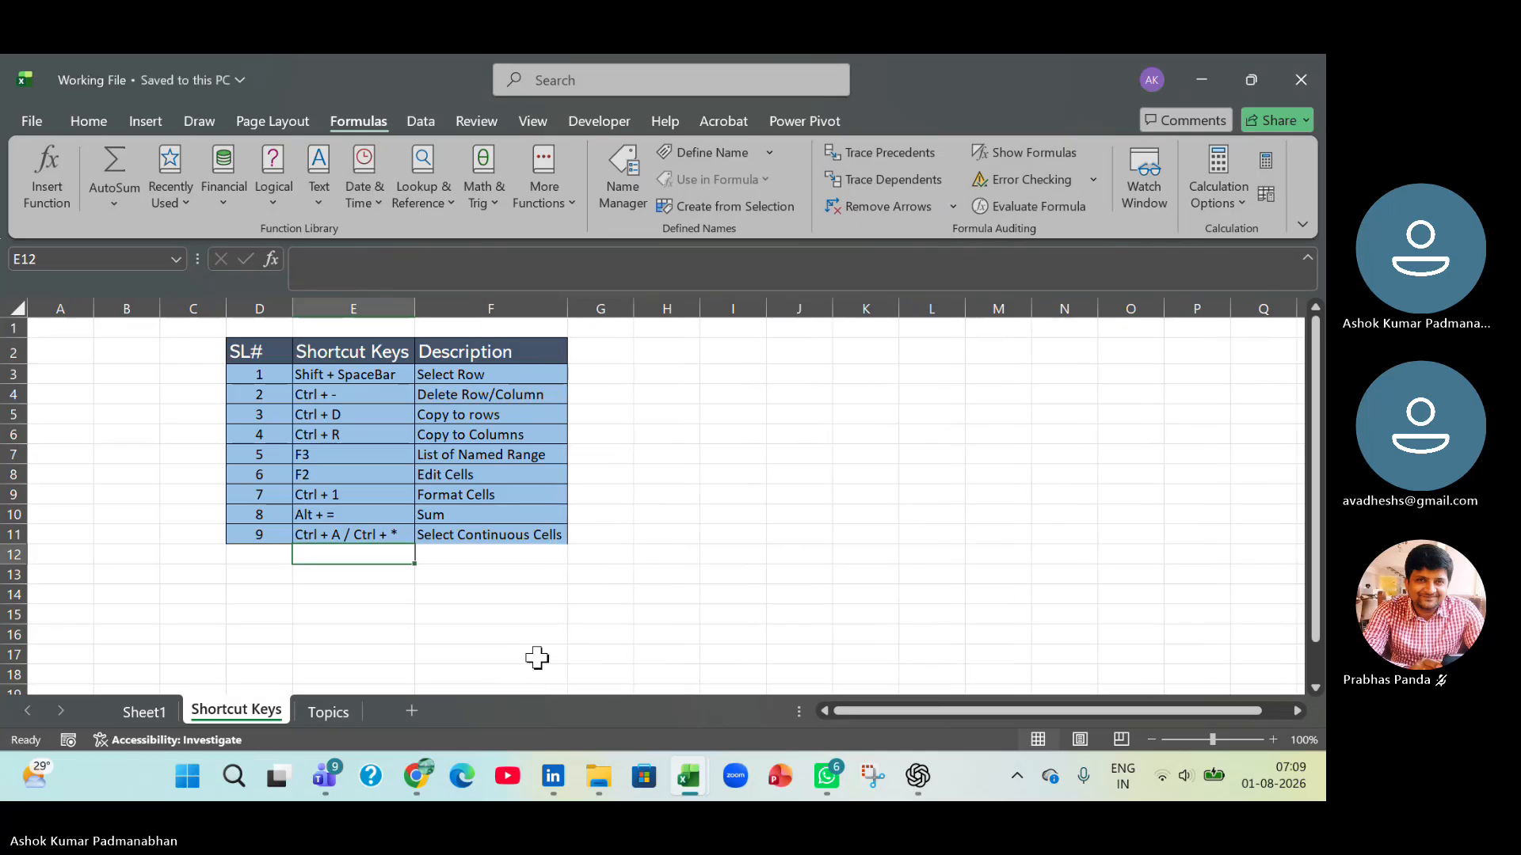
{"action": "key", "text": "alt+Tab"}
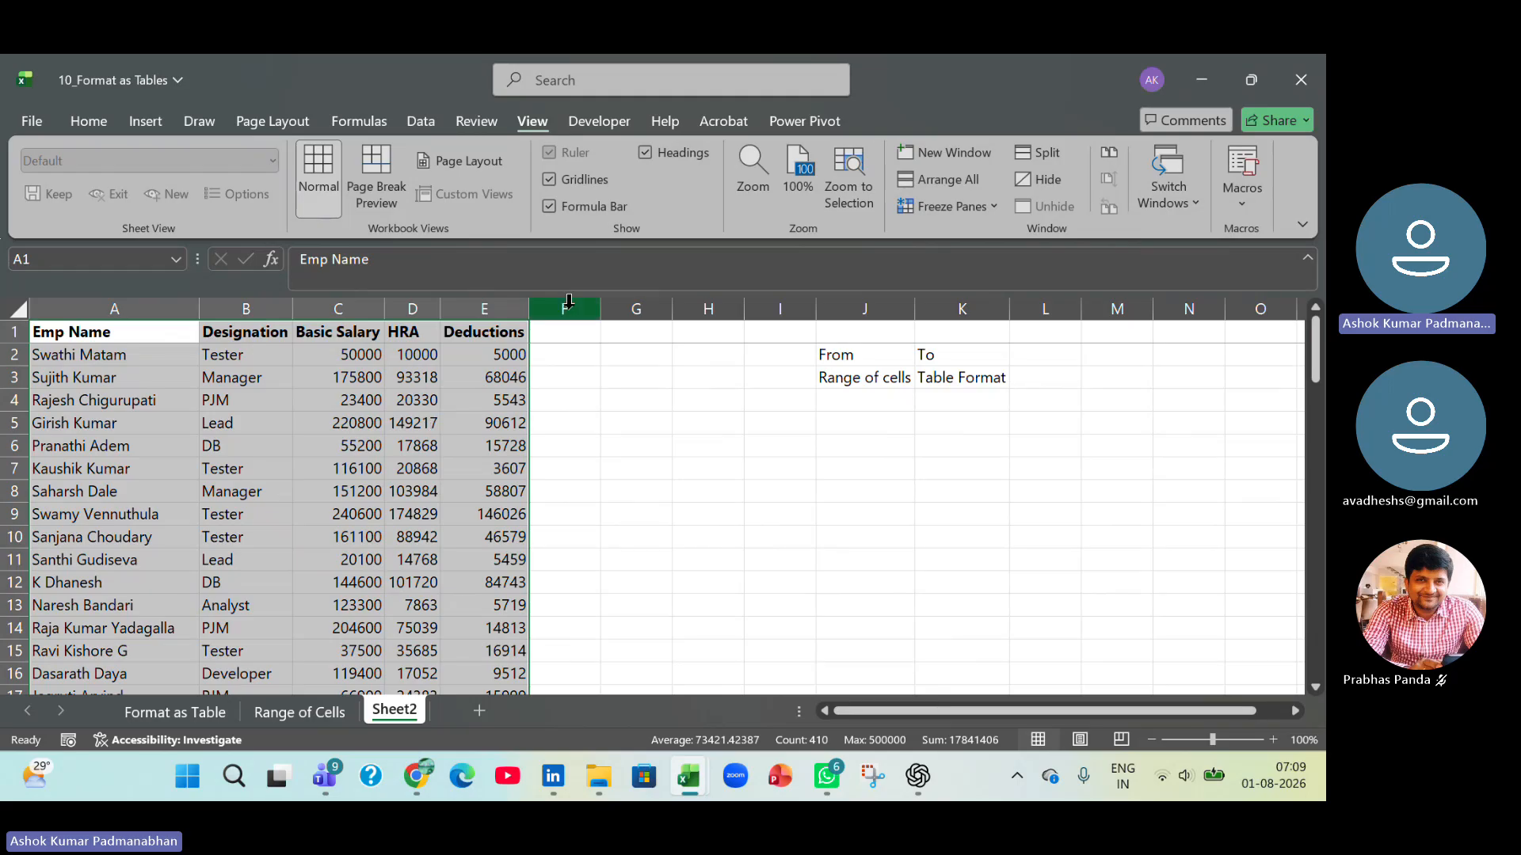
{"action": "left_click", "coordinate": [149, 118]}
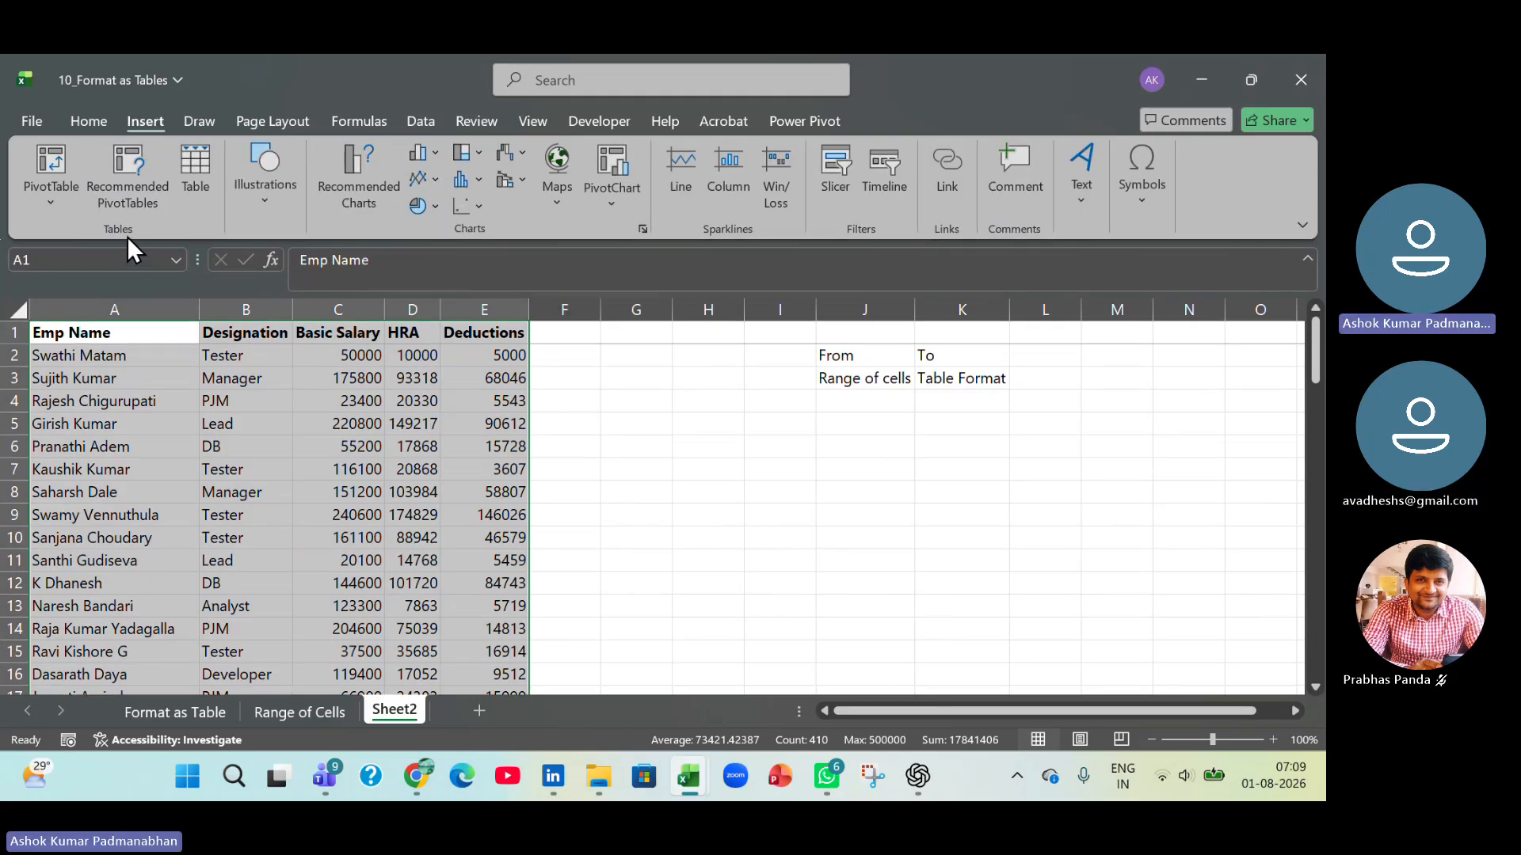
{"action": "key", "text": "ctrl+q"}
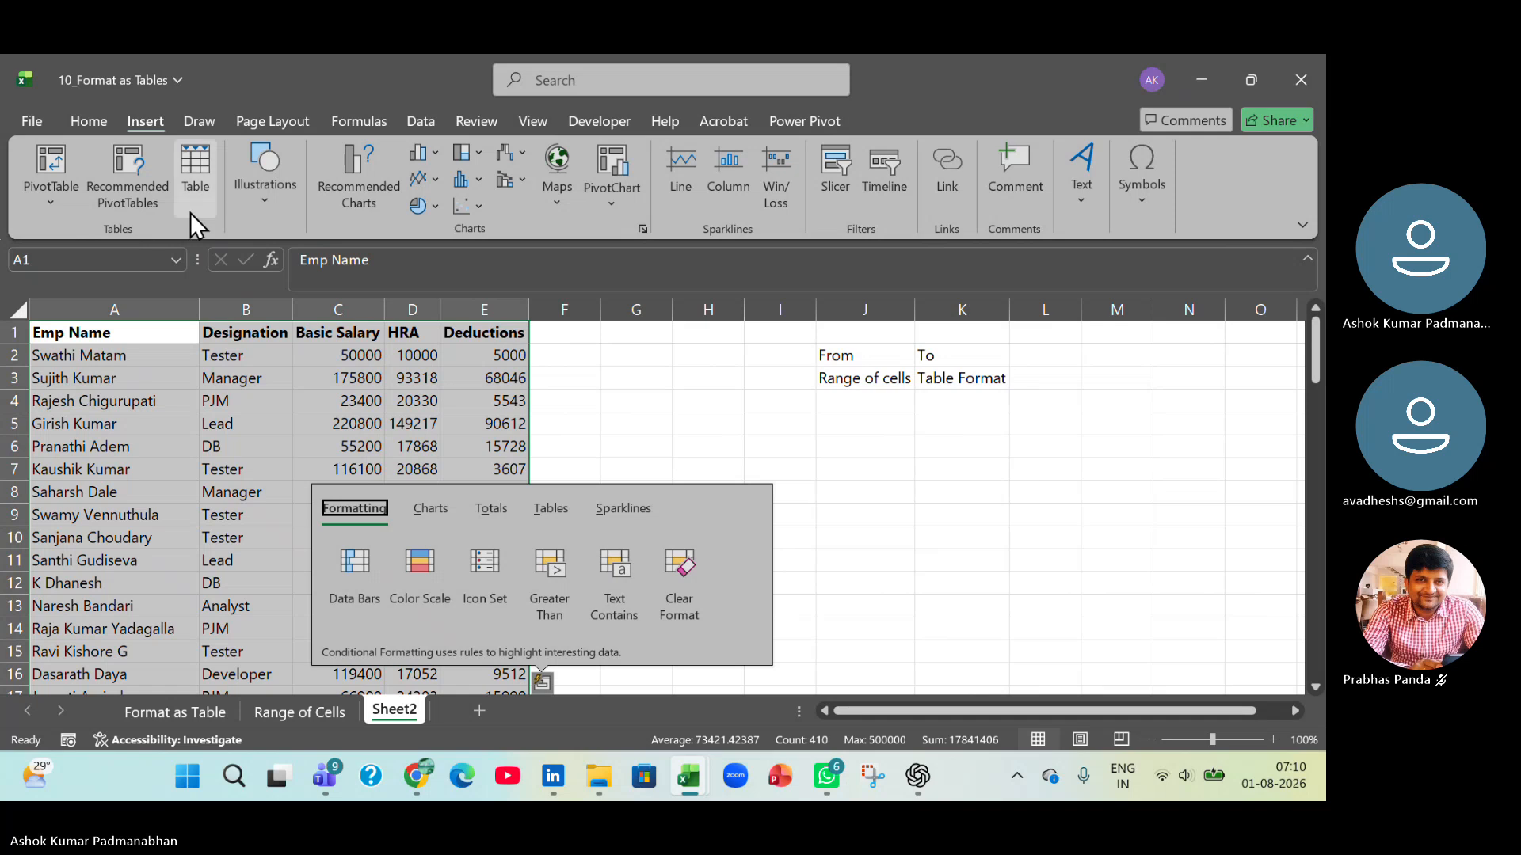
{"action": "left_click", "coordinate": [194, 165]}
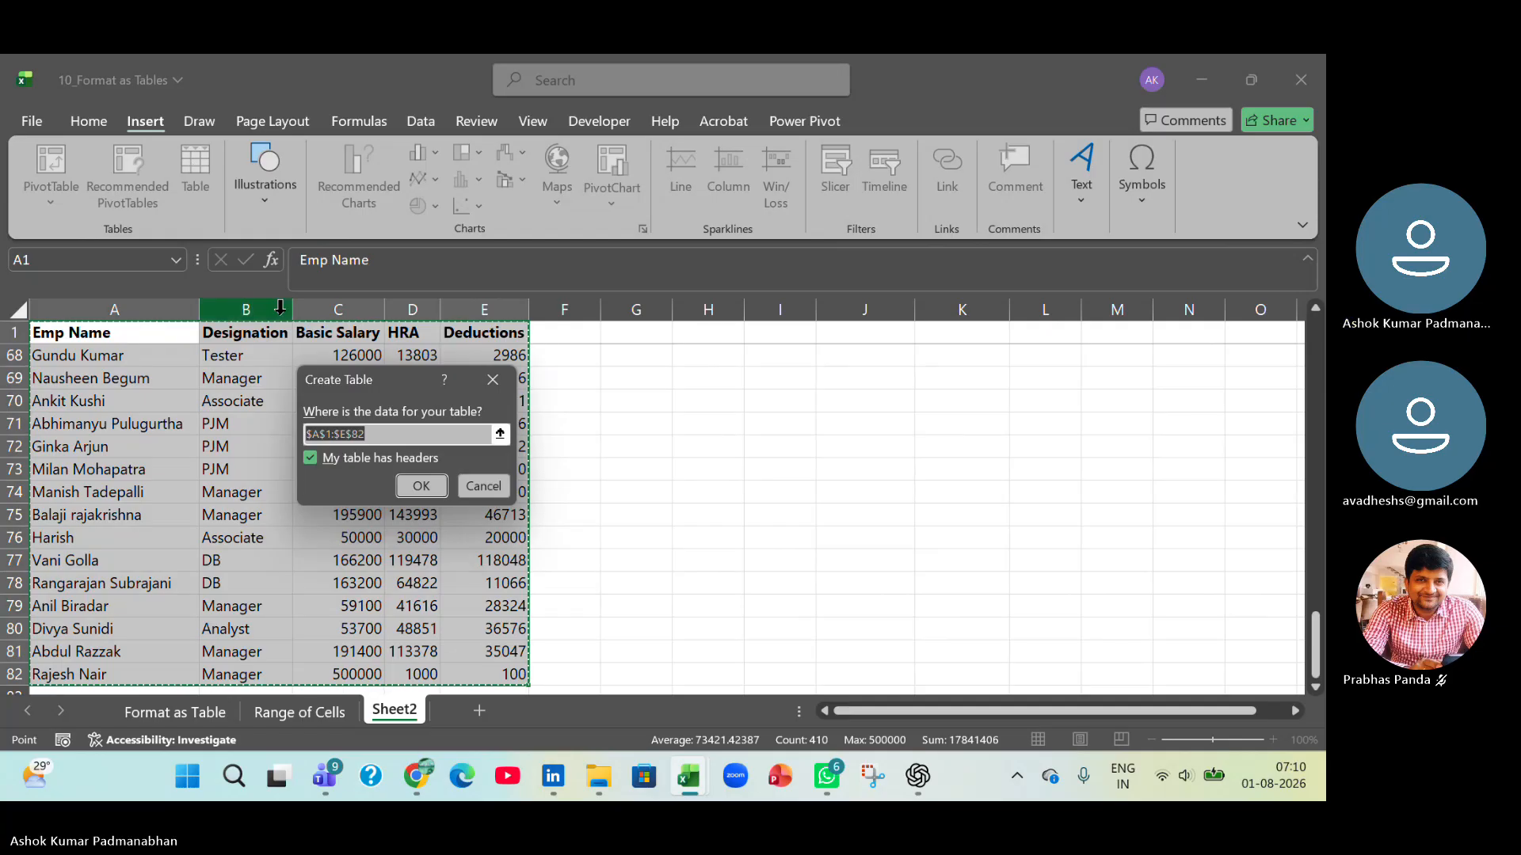
{"action": "left_click_drag", "start_coordinate": [383, 382], "coordinate": [940, 383]}
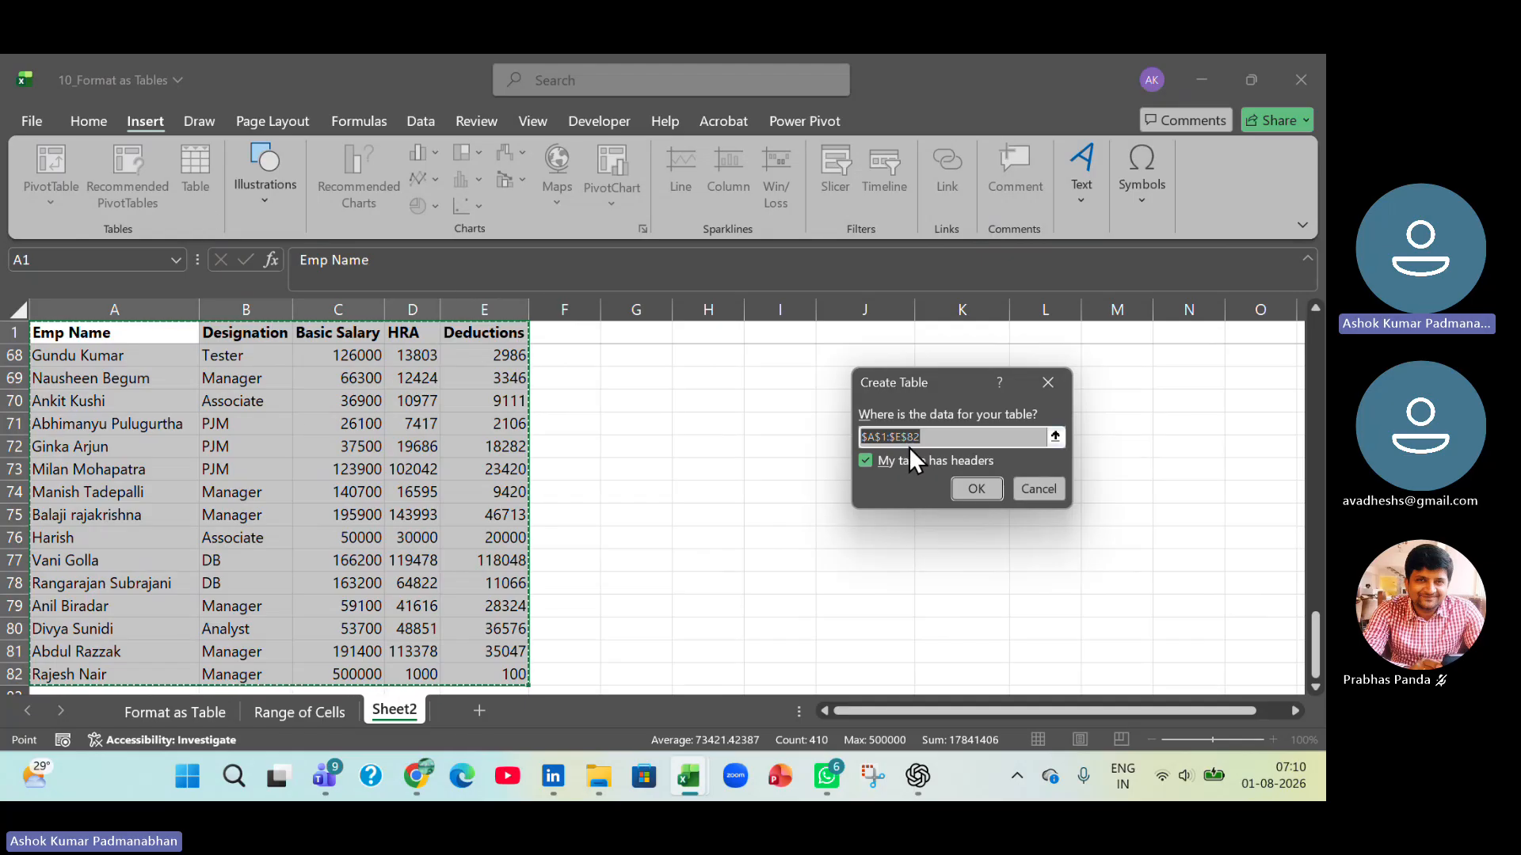
{"action": "left_click", "coordinate": [1039, 485]}
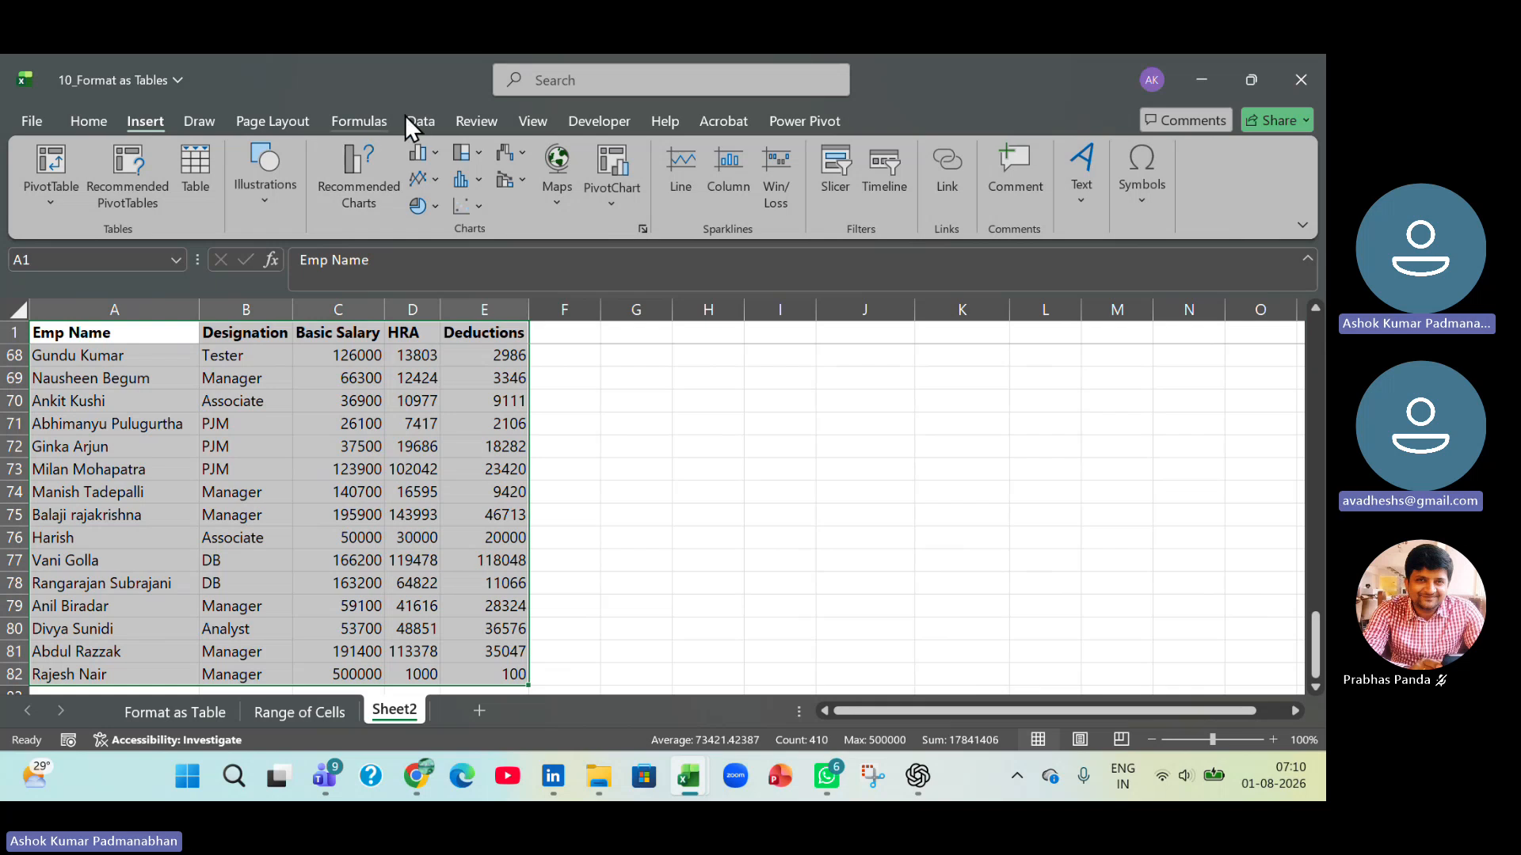
Delete all of the workbook's defined names except Gross_Pay, Net_Pay and the table names.
{"action": "left_click", "coordinate": [376, 117]}
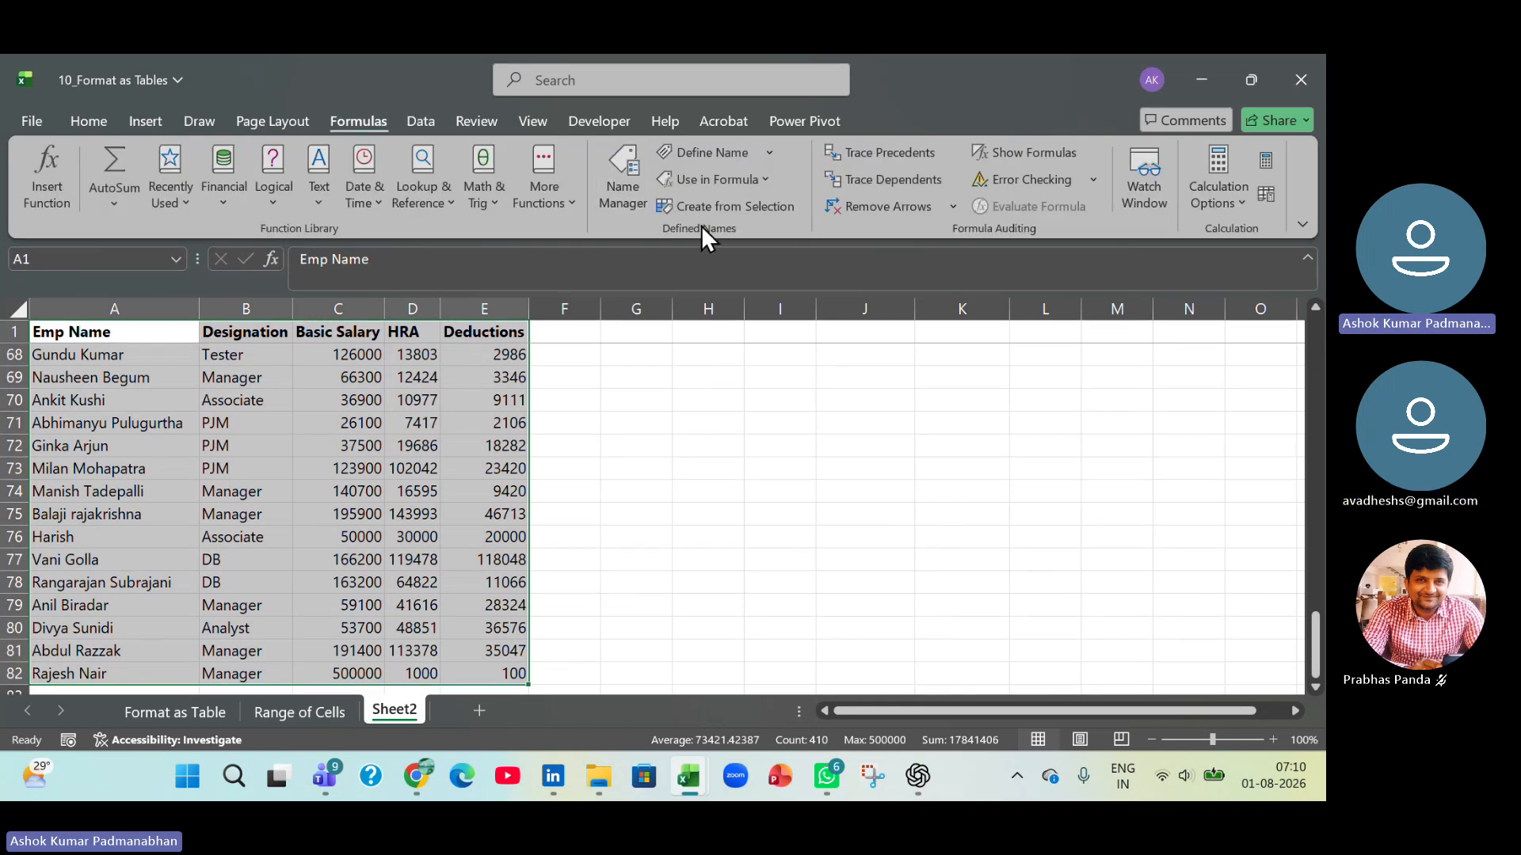
{"action": "left_click", "coordinate": [643, 202]}
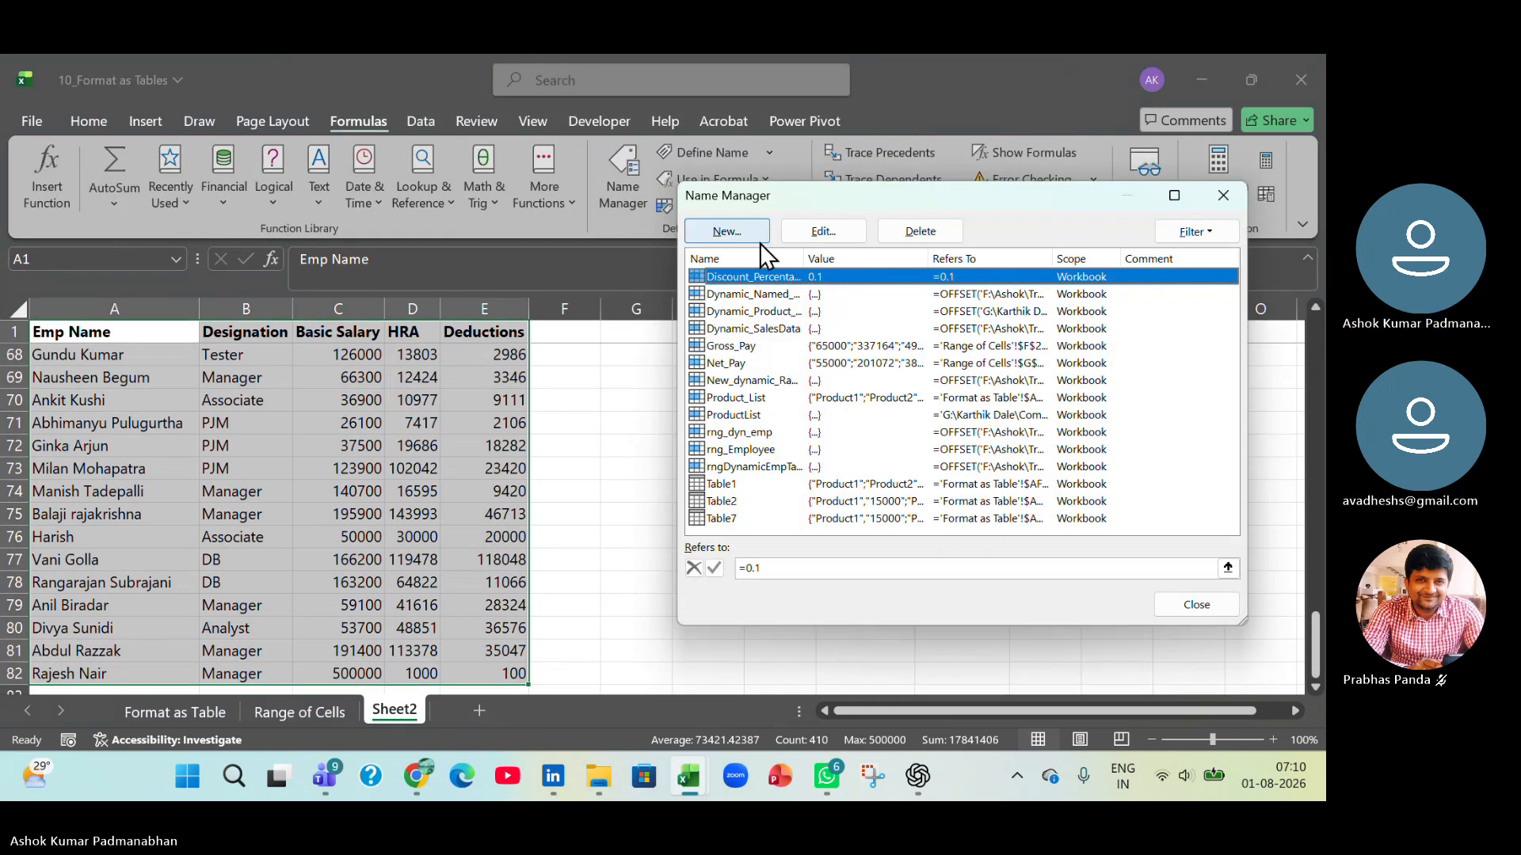
{"action": "left_click", "coordinate": [748, 522], "text": "shift"}
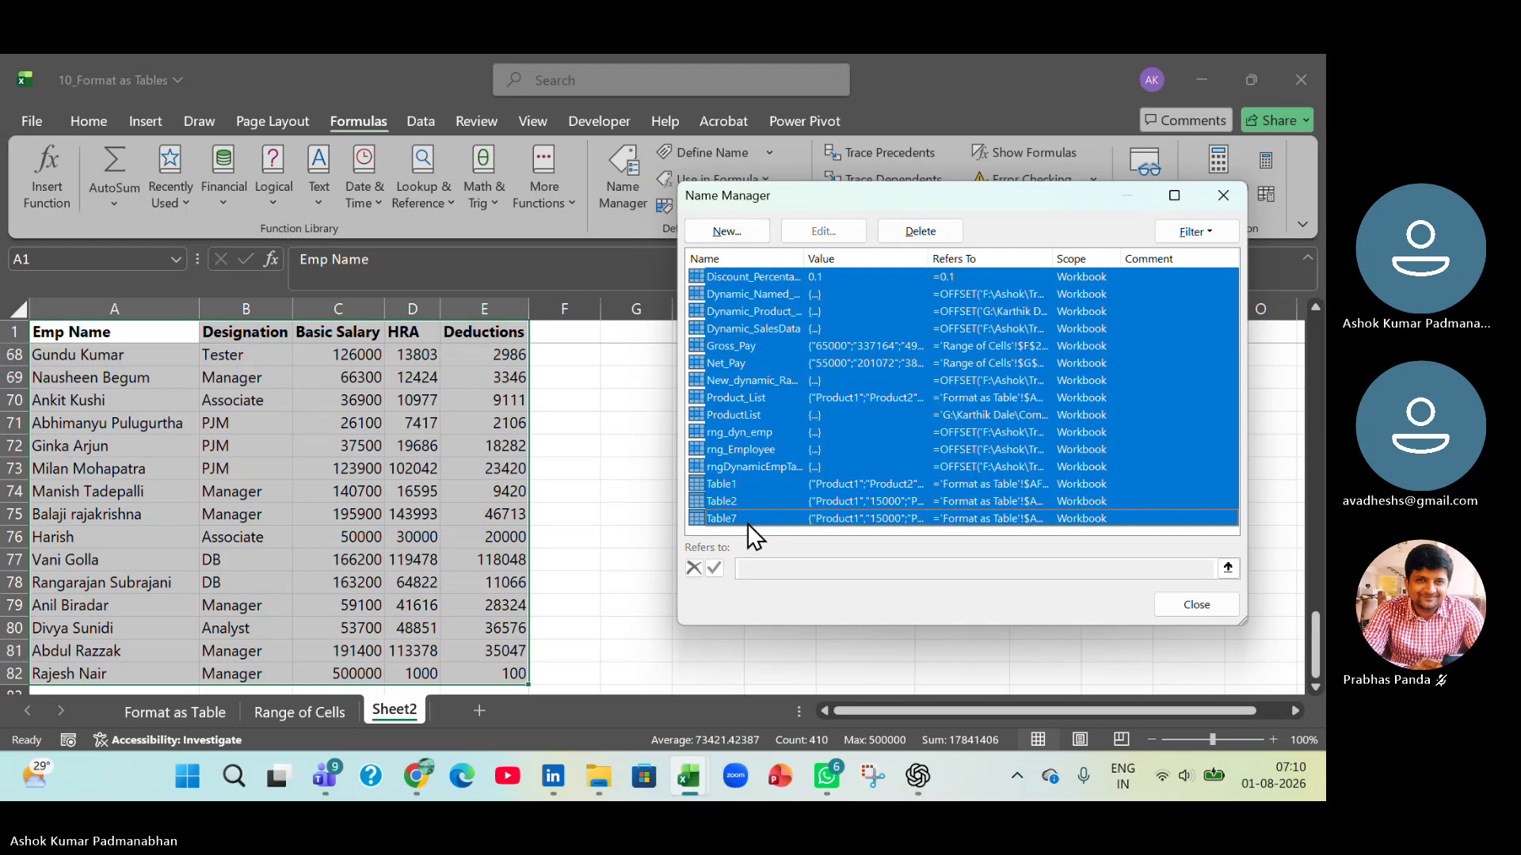
{"action": "left_click", "coordinate": [758, 343], "text": "ctrl"}
{"action": "left_click", "coordinate": [750, 360], "text": "ctrl"}
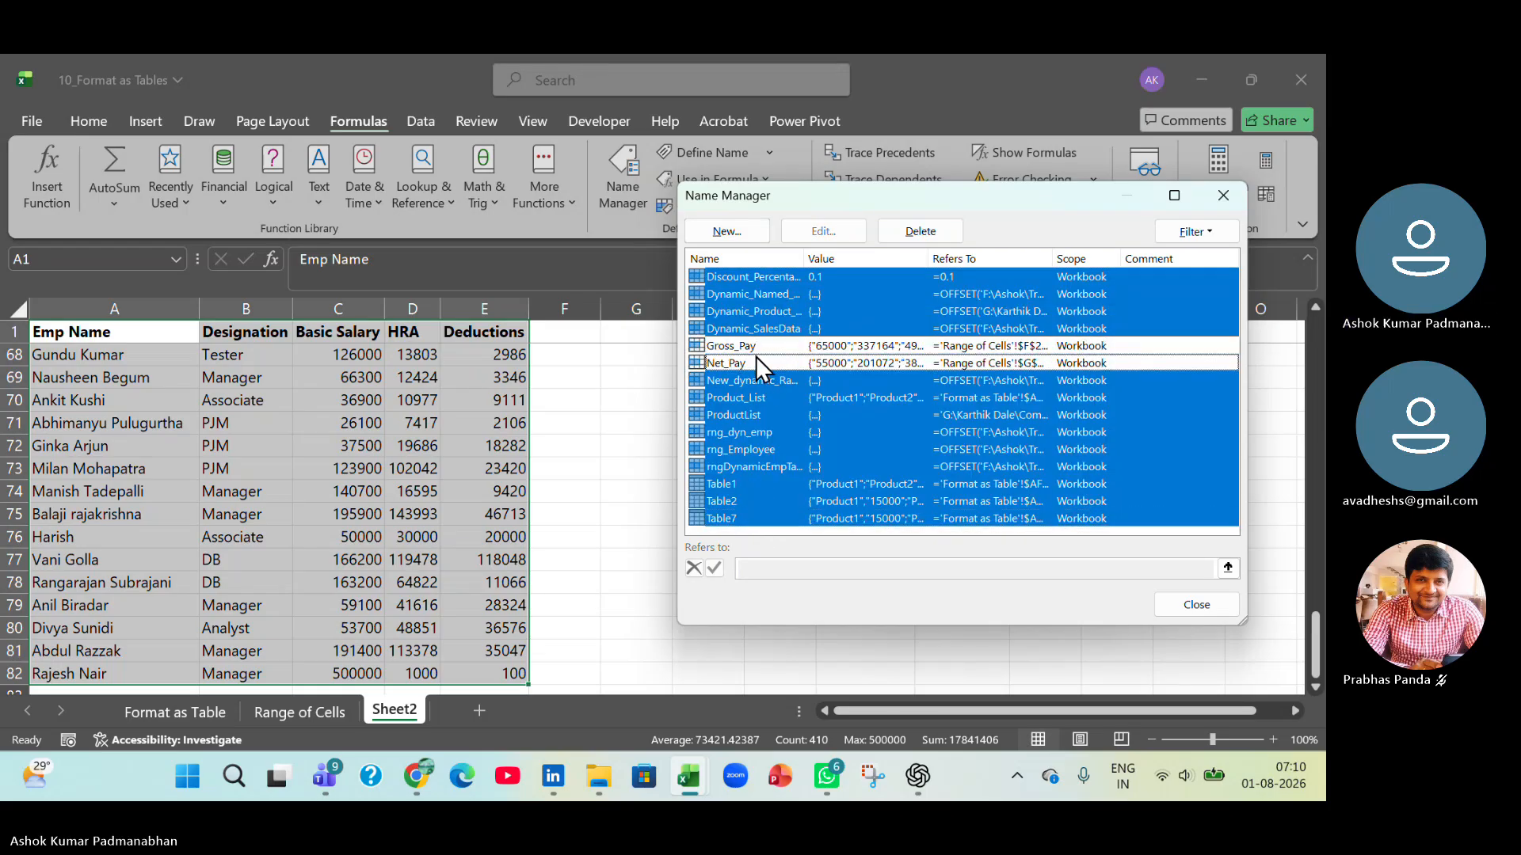
{"action": "left_click", "coordinate": [934, 232]}
{"action": "left_click", "coordinate": [1006, 455]}
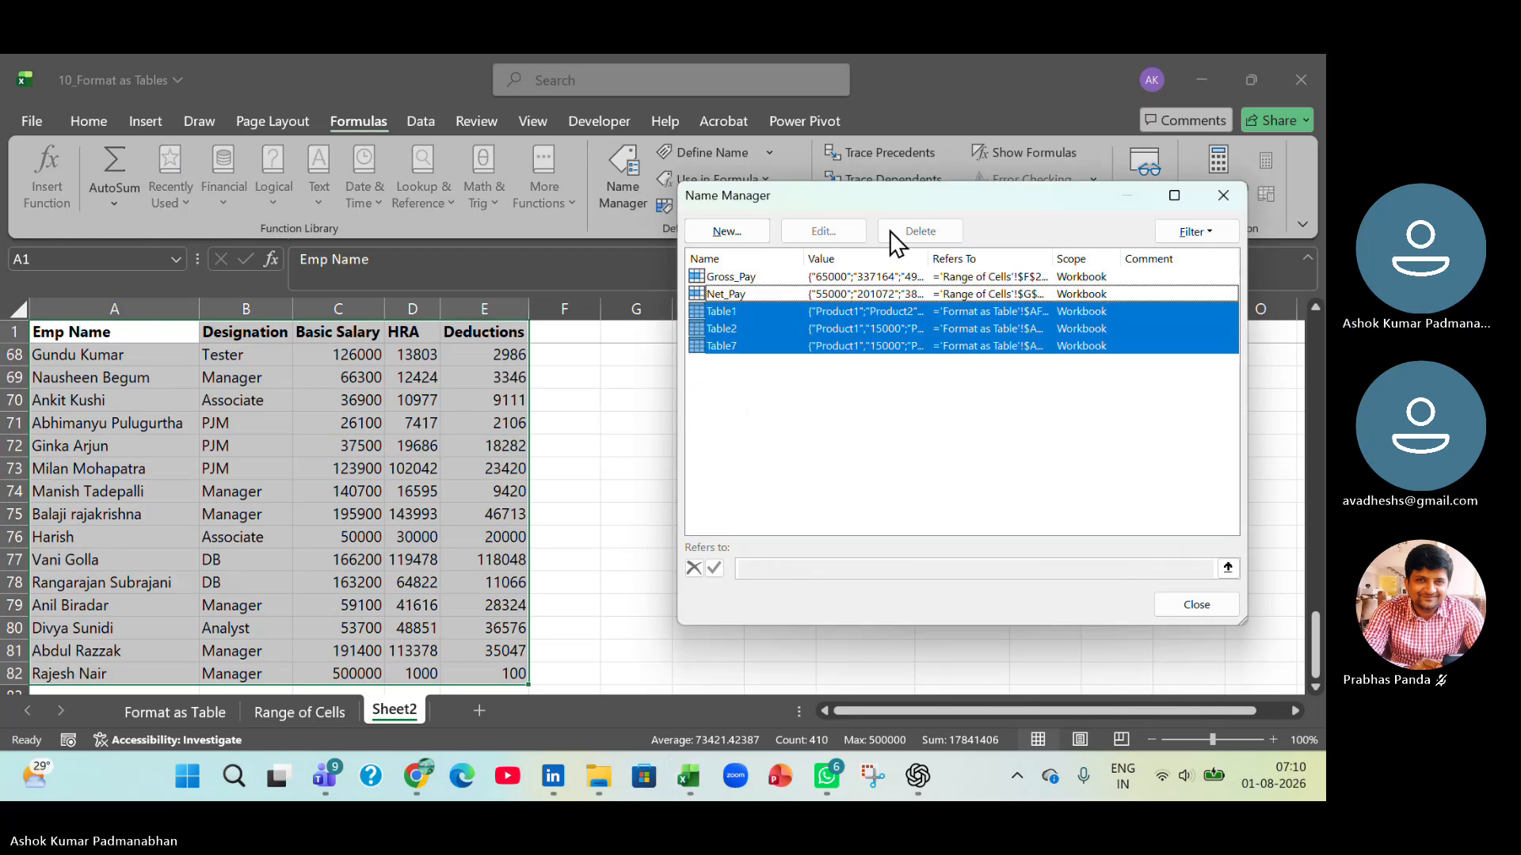
Try to delete the table names Table1, Table2 and Table7 from the workbook's names.
{"action": "left_click", "coordinate": [740, 307]}
{"action": "left_click", "coordinate": [745, 392]}
{"action": "left_click", "coordinate": [722, 313]}
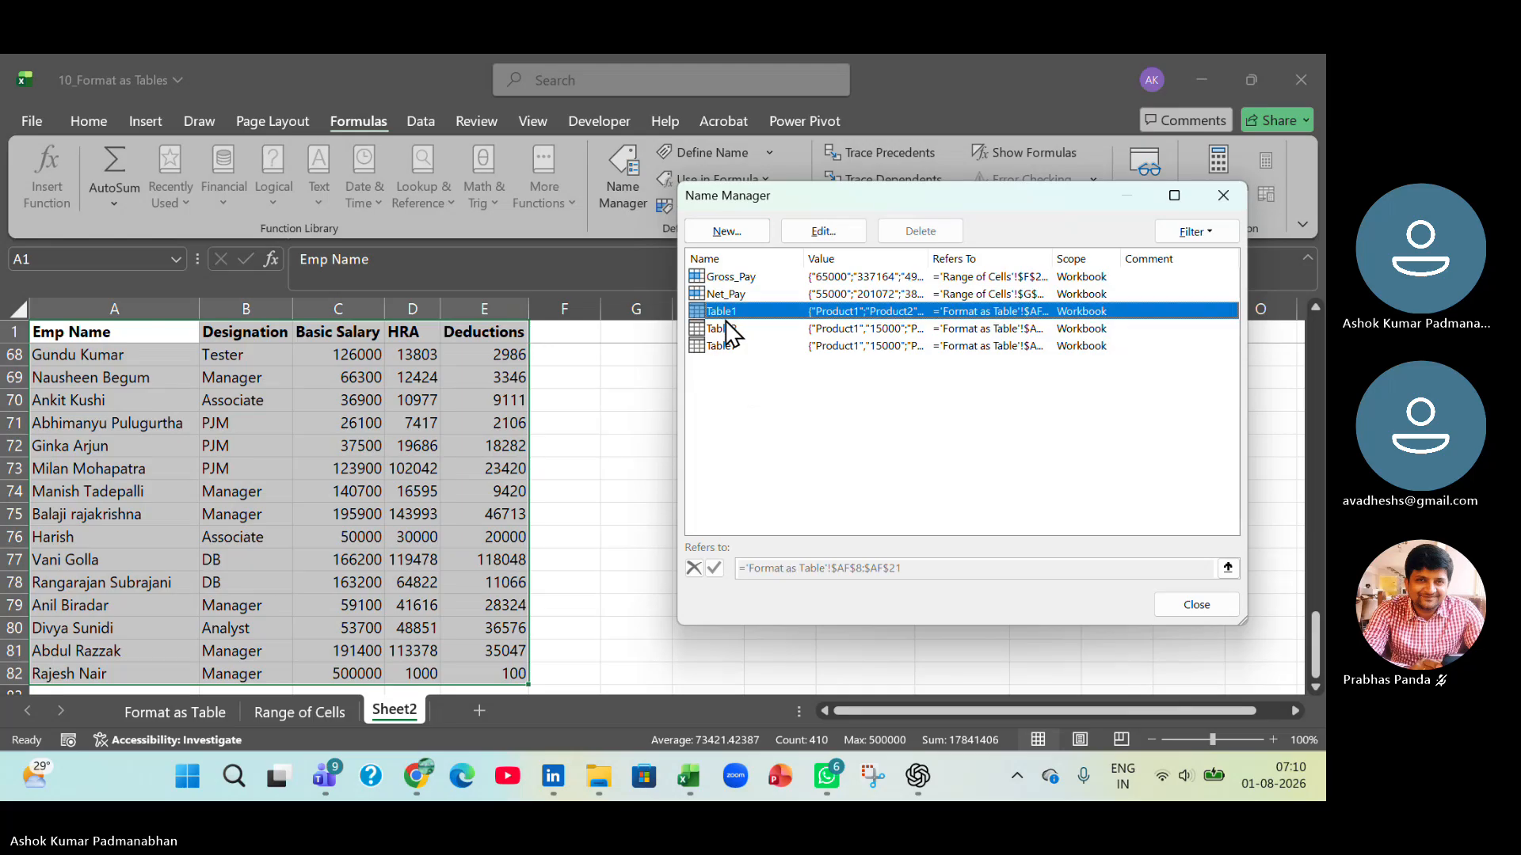
{"action": "left_click", "coordinate": [725, 346], "text": "shift"}
{"action": "left_click", "coordinate": [919, 231]}
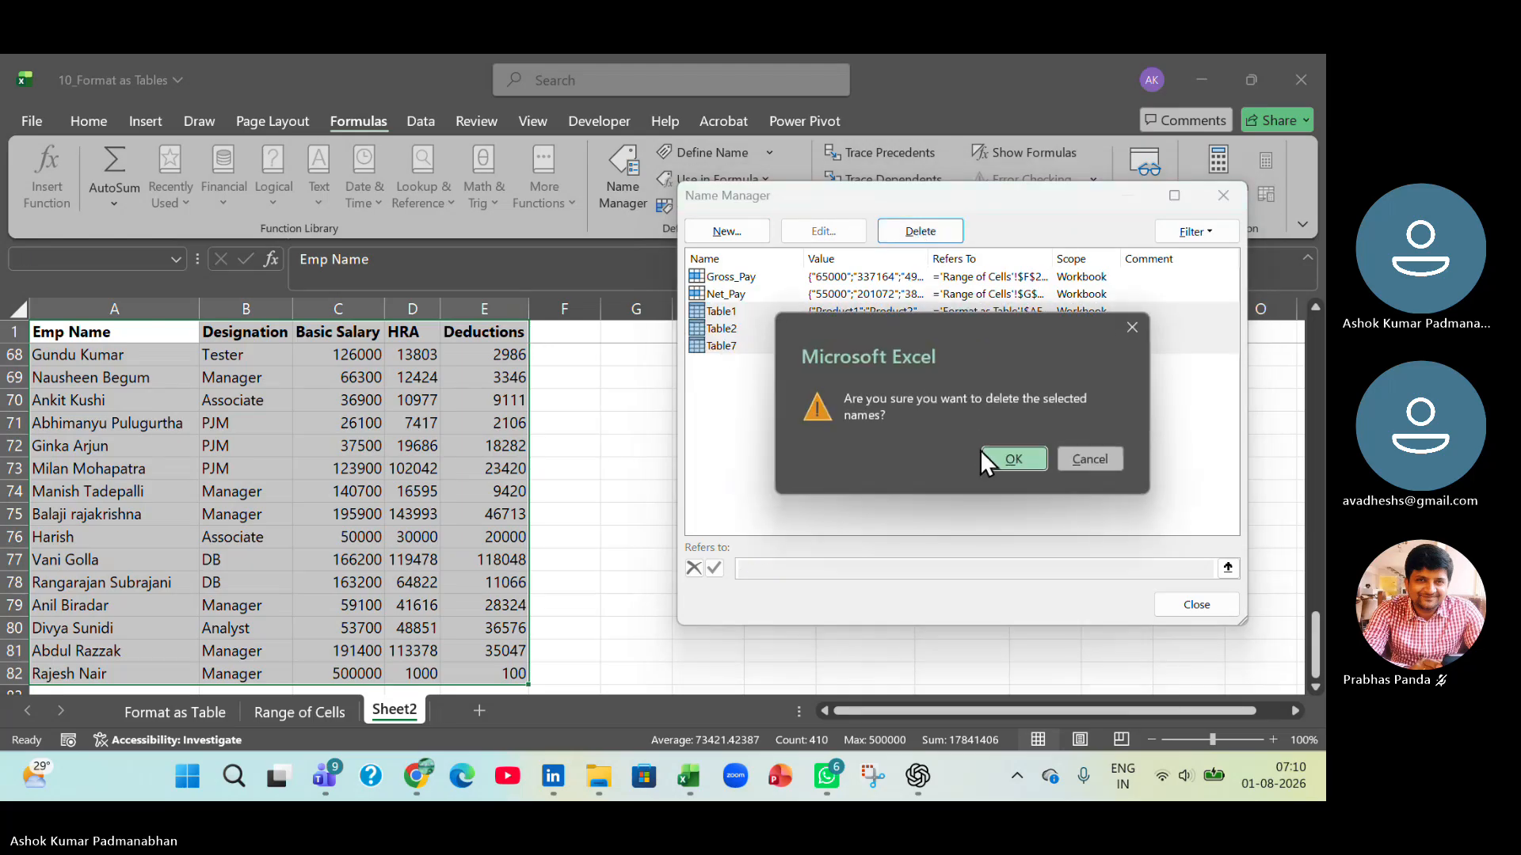
{"action": "left_click", "coordinate": [1006, 454]}
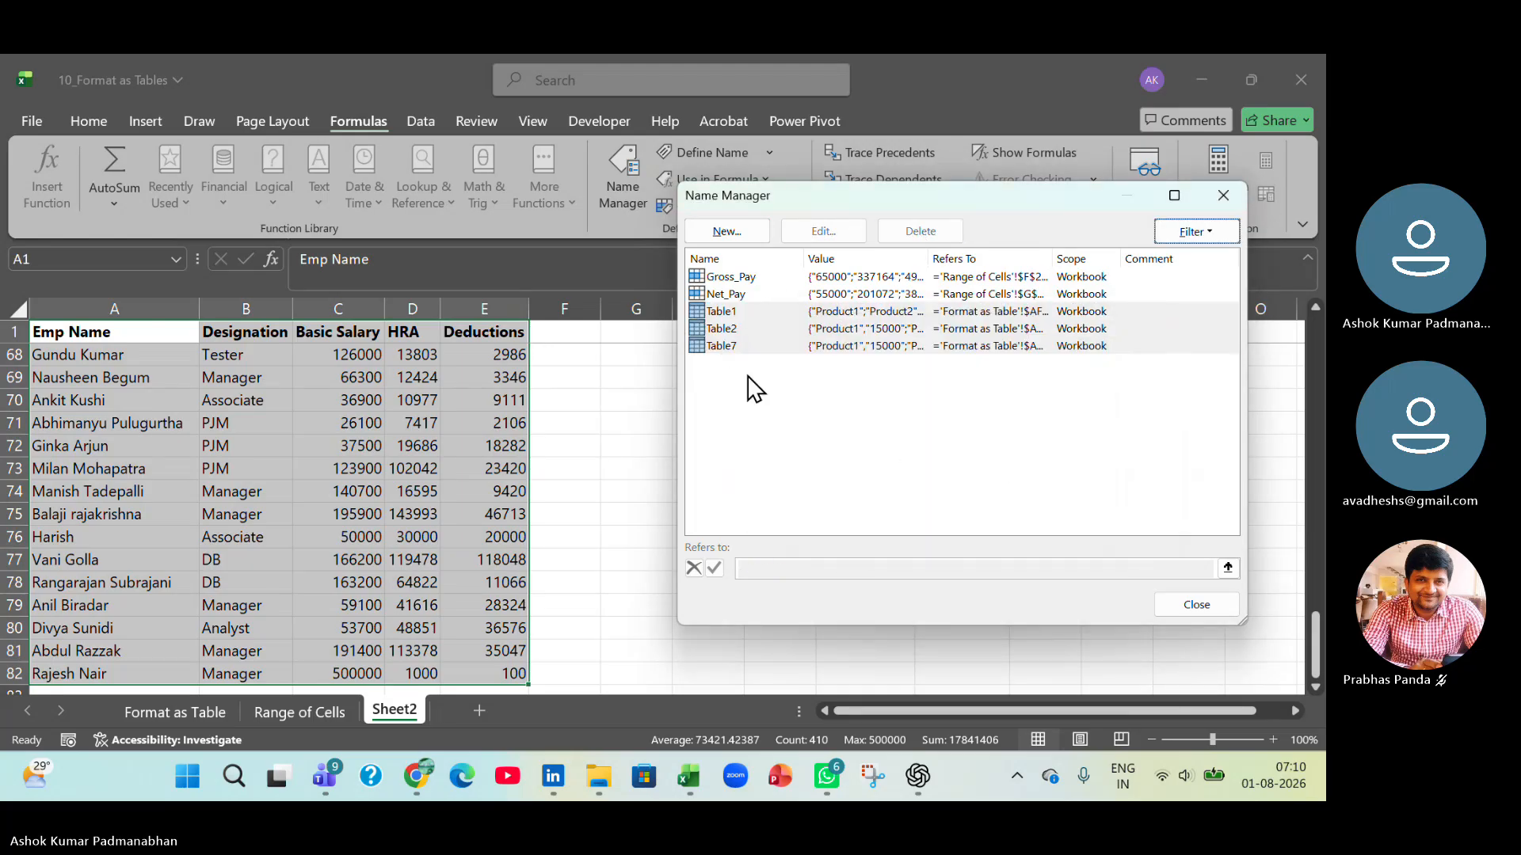
{"action": "left_click", "coordinate": [725, 312]}
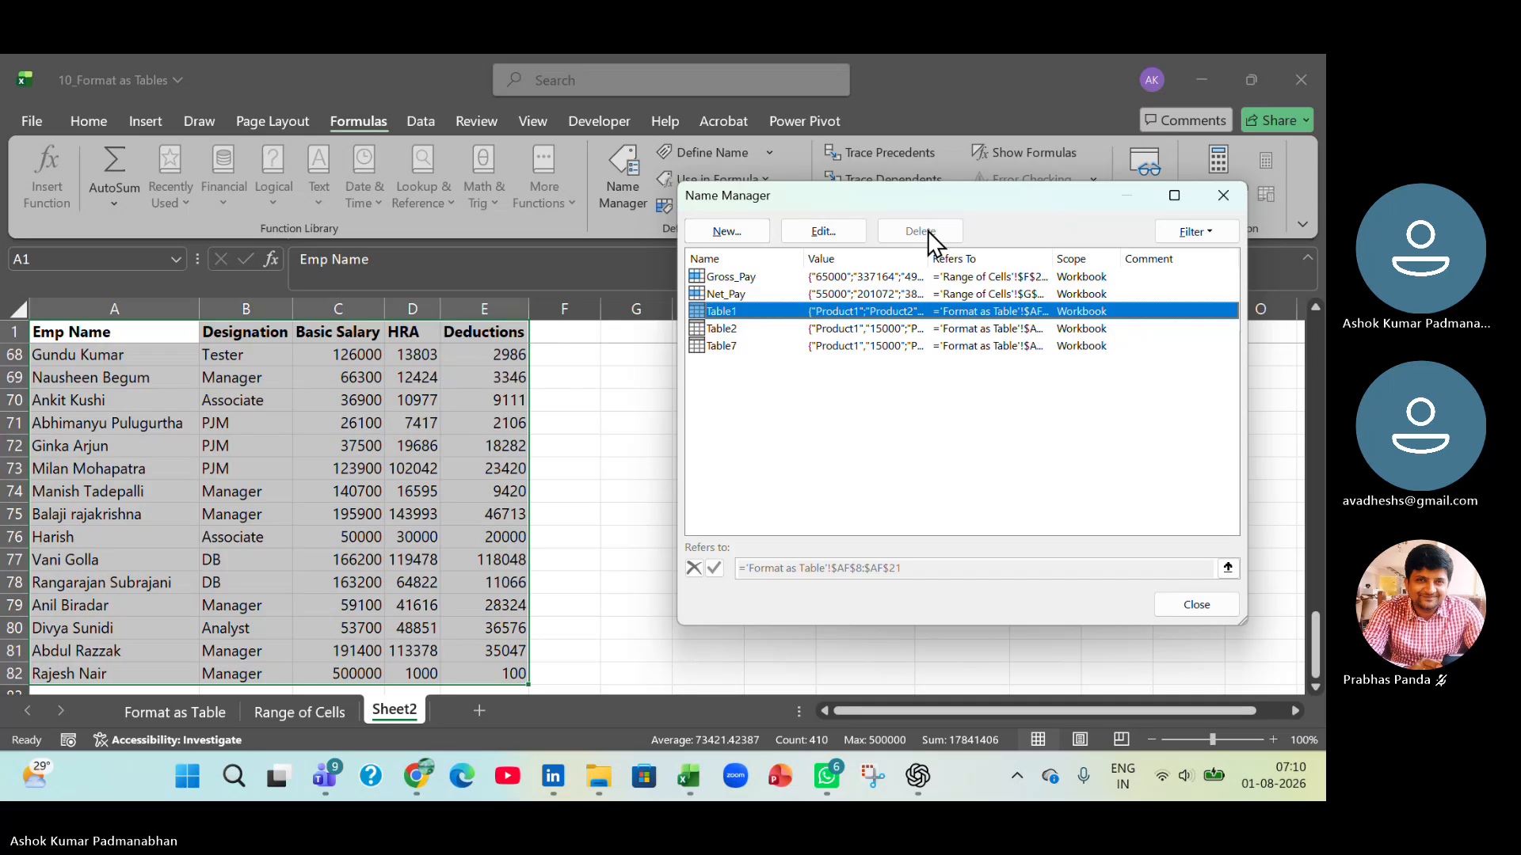
Define the workbook-scoped name my_Data for the employee data range $A$1:$E$82 on Sheet2.
{"action": "left_click", "coordinate": [727, 231]}
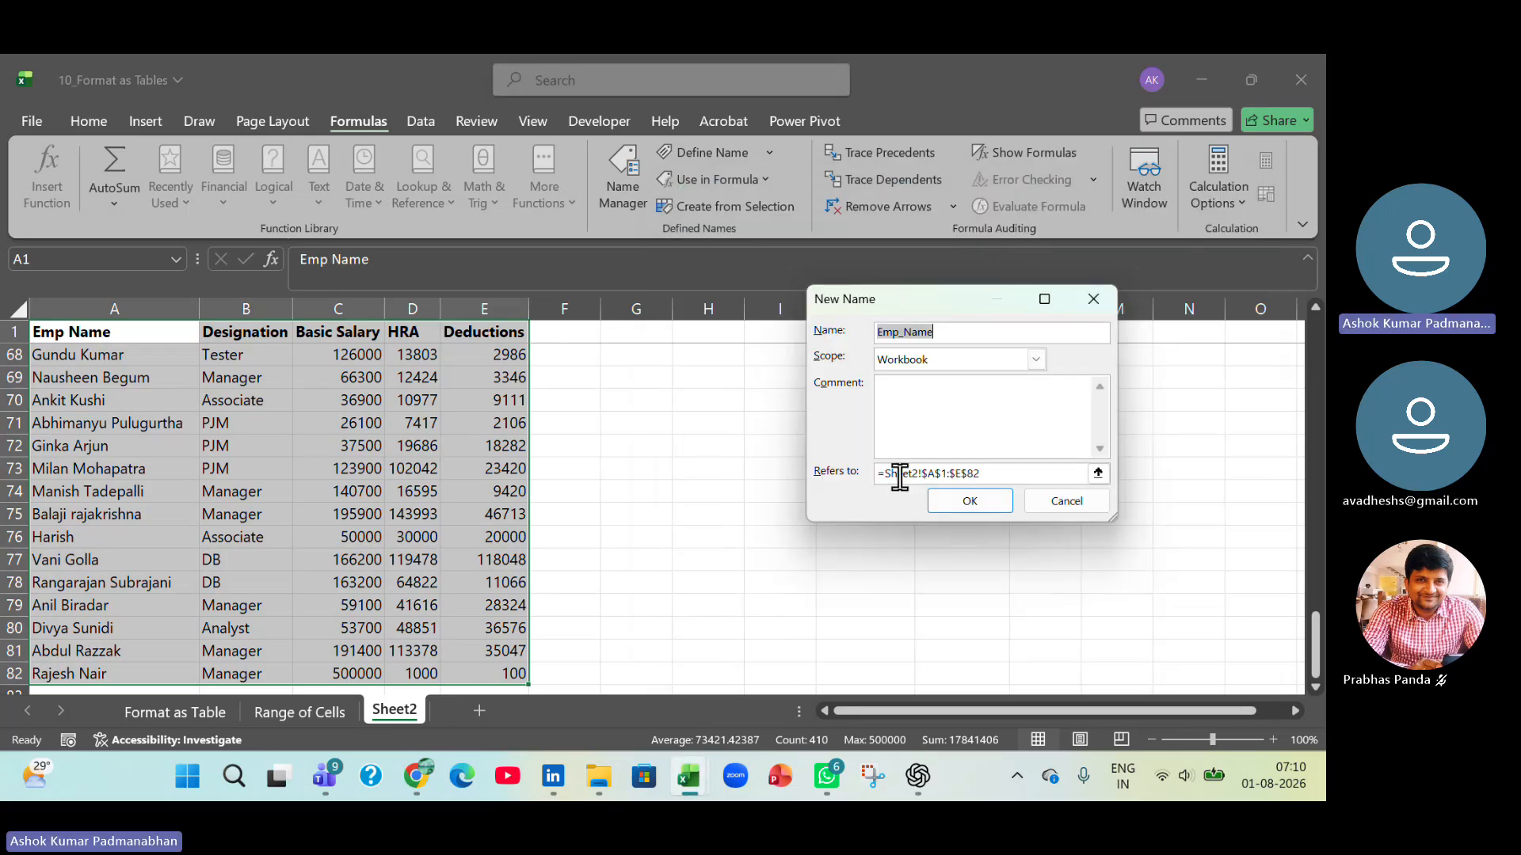
{"action": "type", "text": "my_Data"}
{"action": "left_click", "coordinate": [972, 507]}
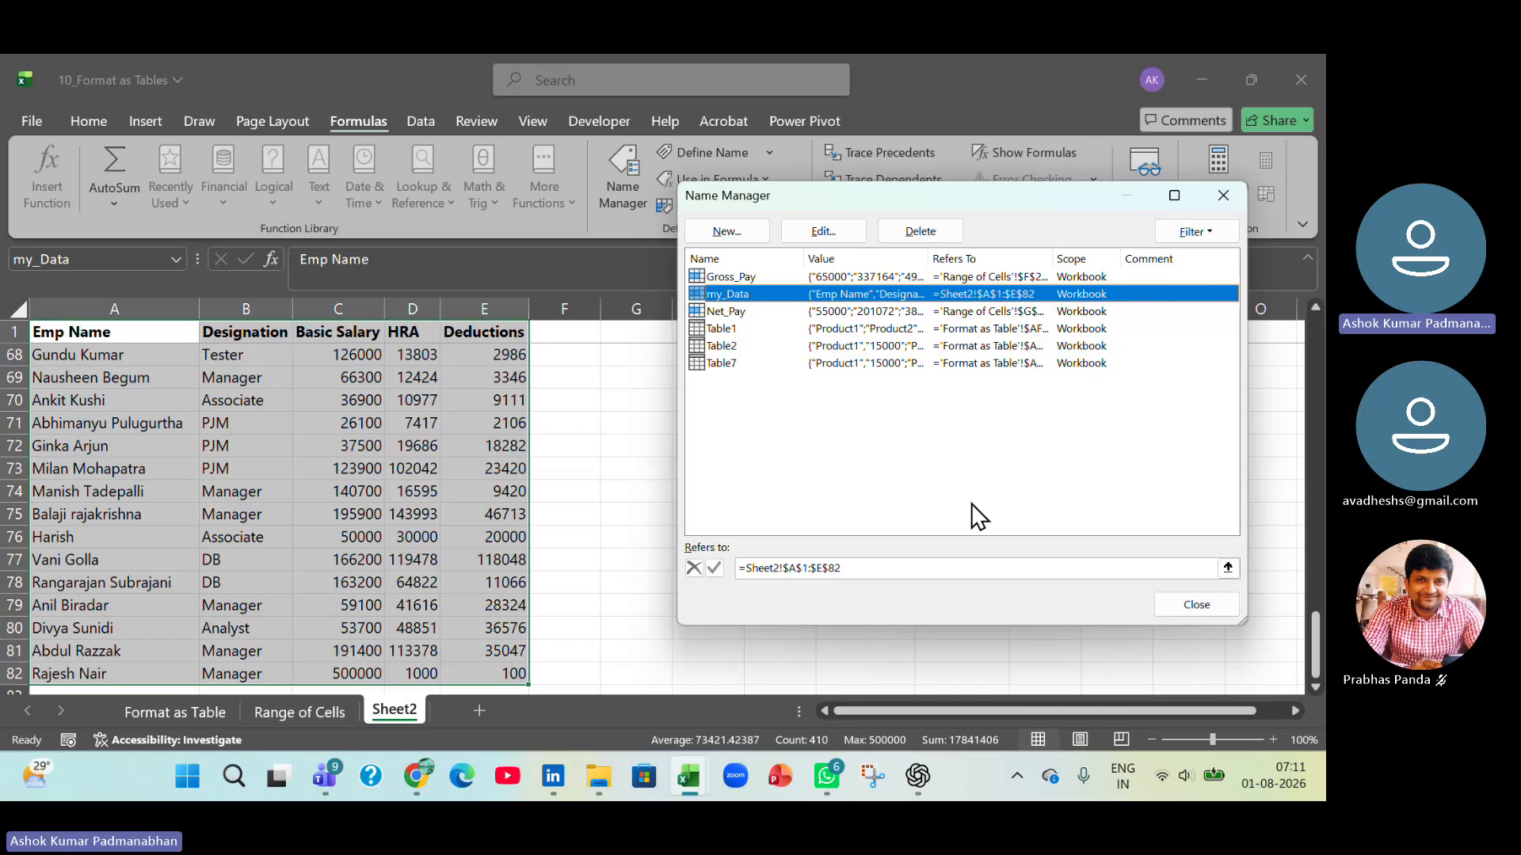
{"action": "left_click", "coordinate": [1182, 610]}
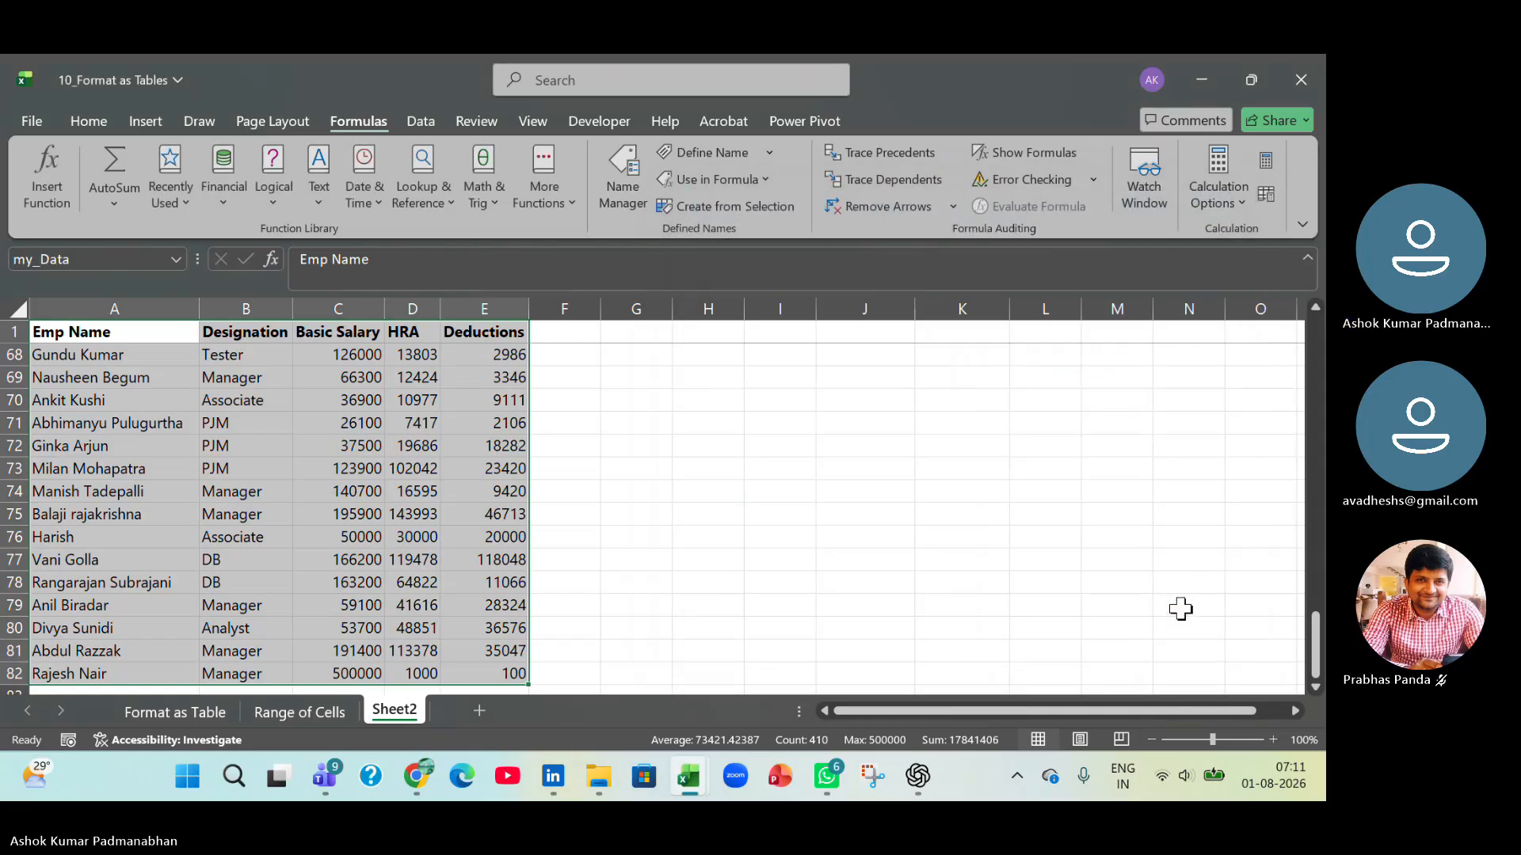
Create a table with headers on Sheet2, using the pasted range name my_Data as its data source.
{"action": "left_click", "coordinate": [134, 123]}
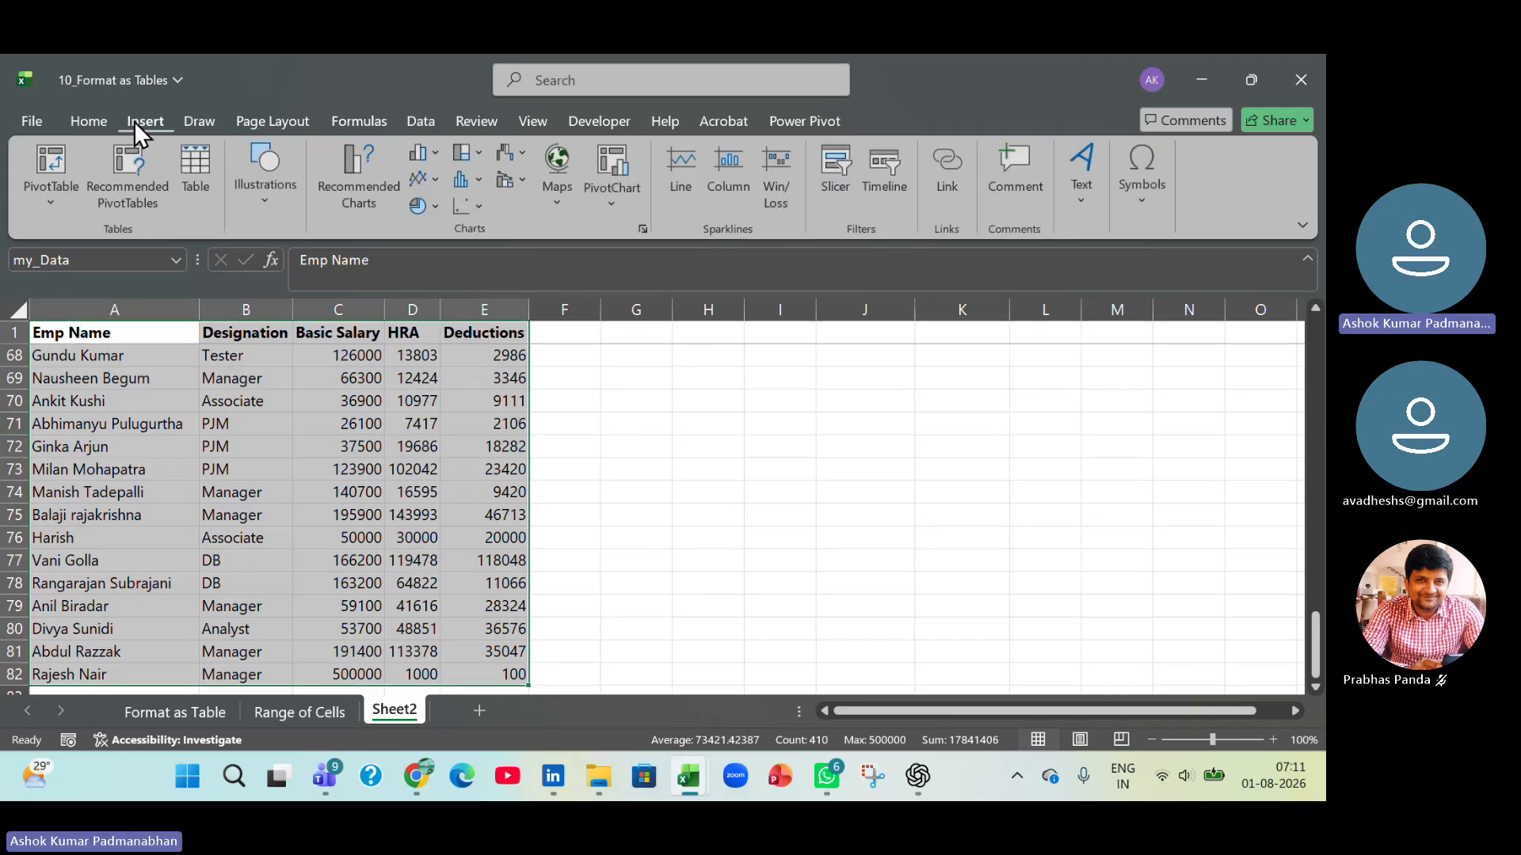
{"action": "left_click", "coordinate": [198, 177]}
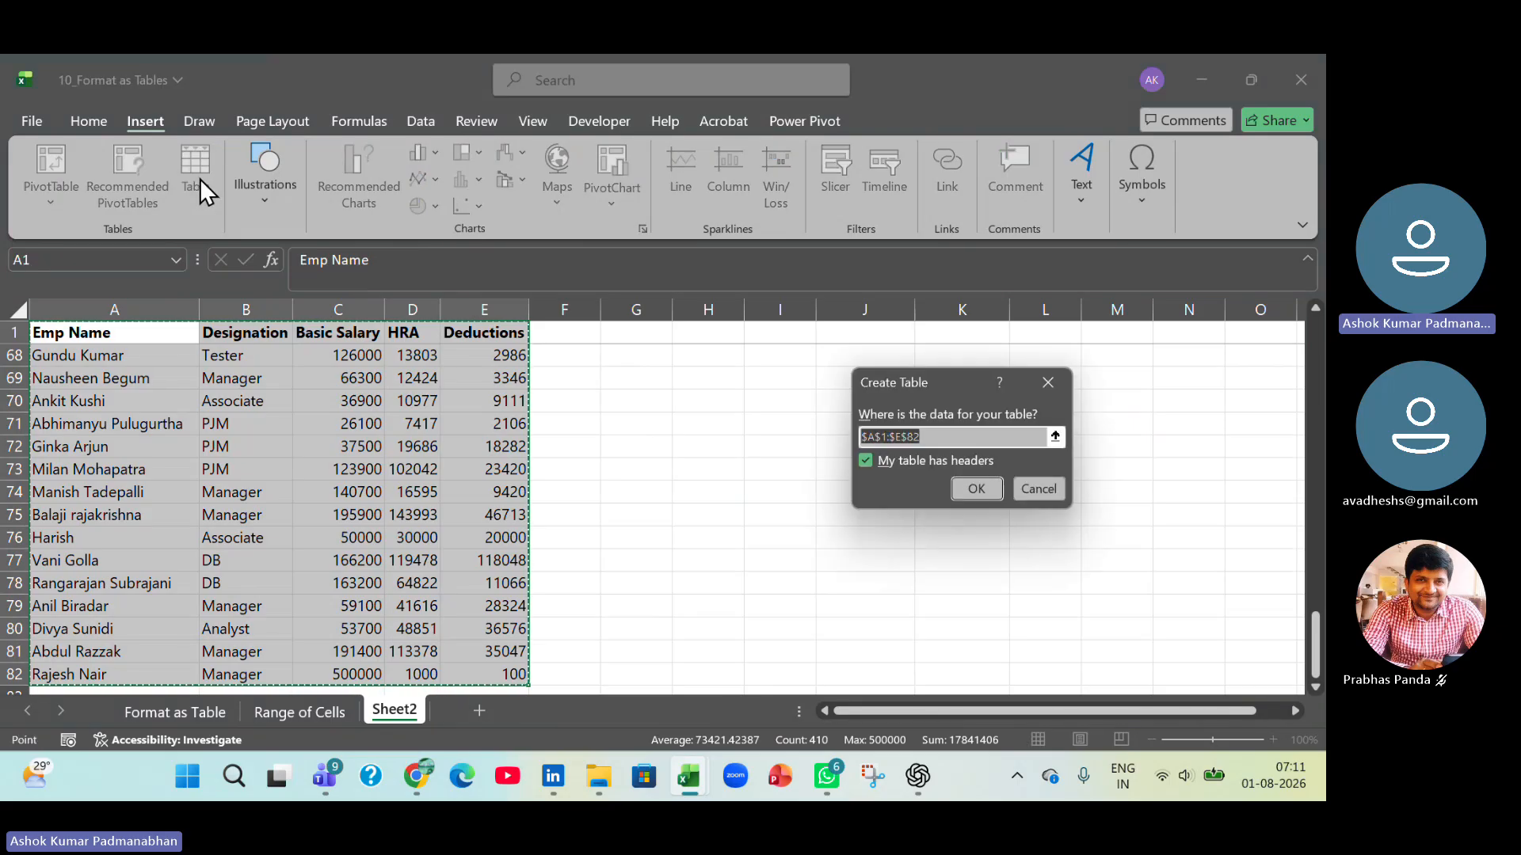
{"action": "key", "text": "BackSpace"}
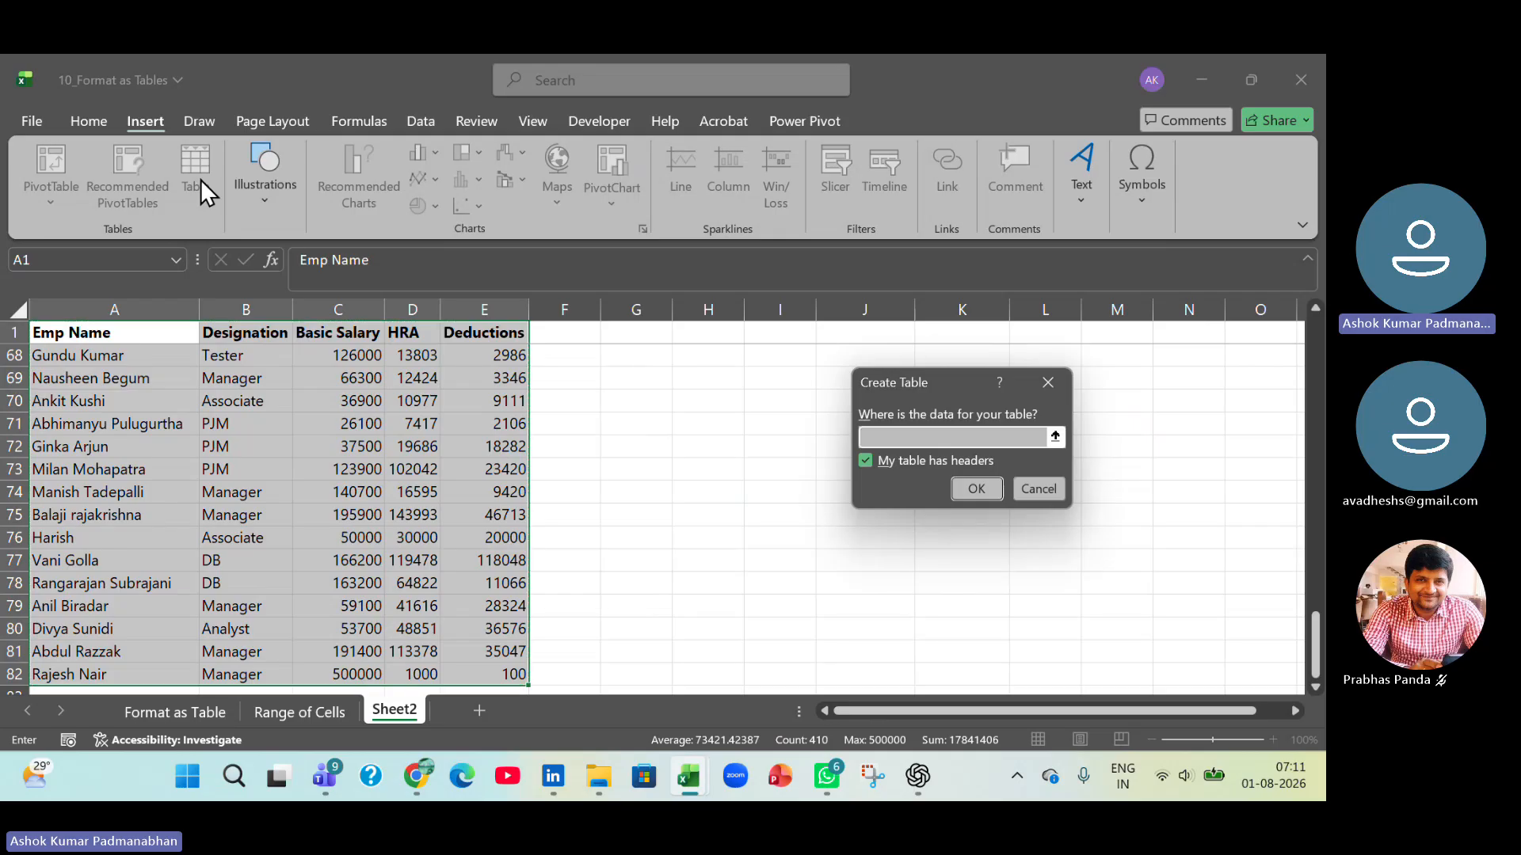
{"action": "key", "text": "F3"}
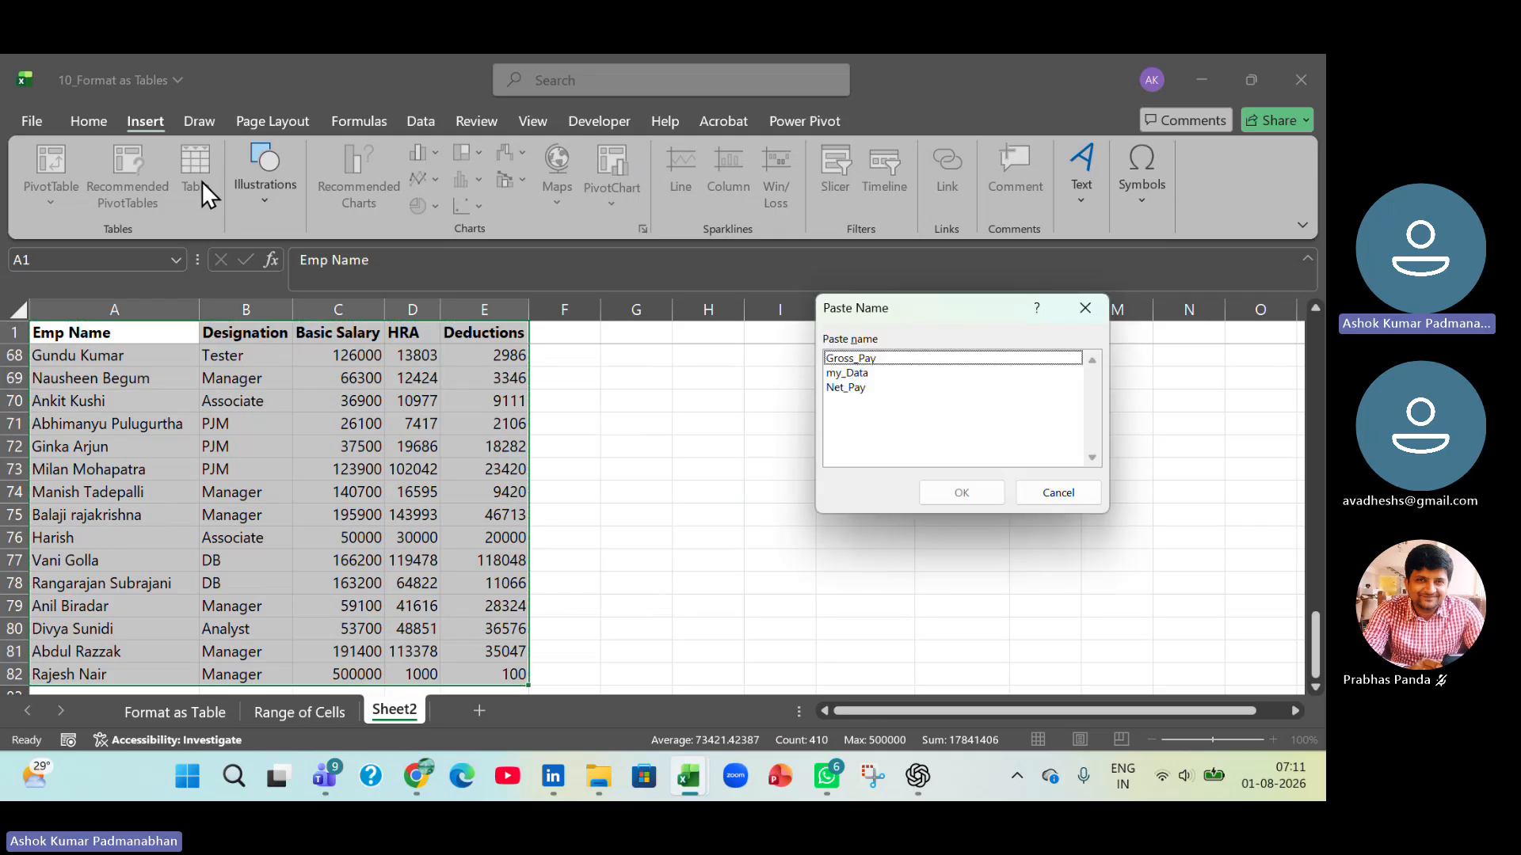
{"action": "key", "text": "Down"}
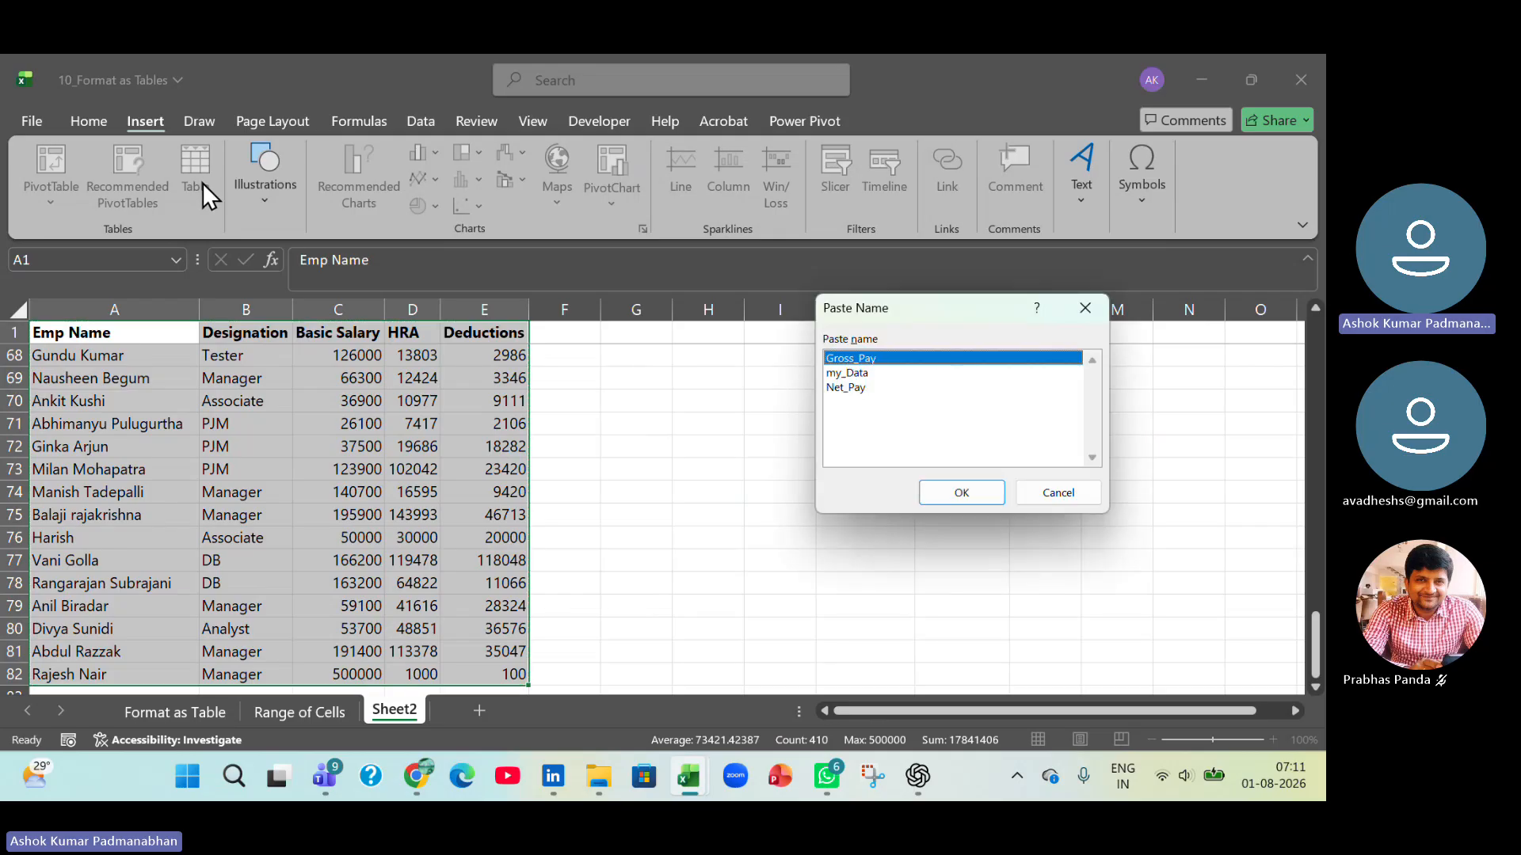
{"action": "key", "text": "Down"}
{"action": "key", "text": "Return"}
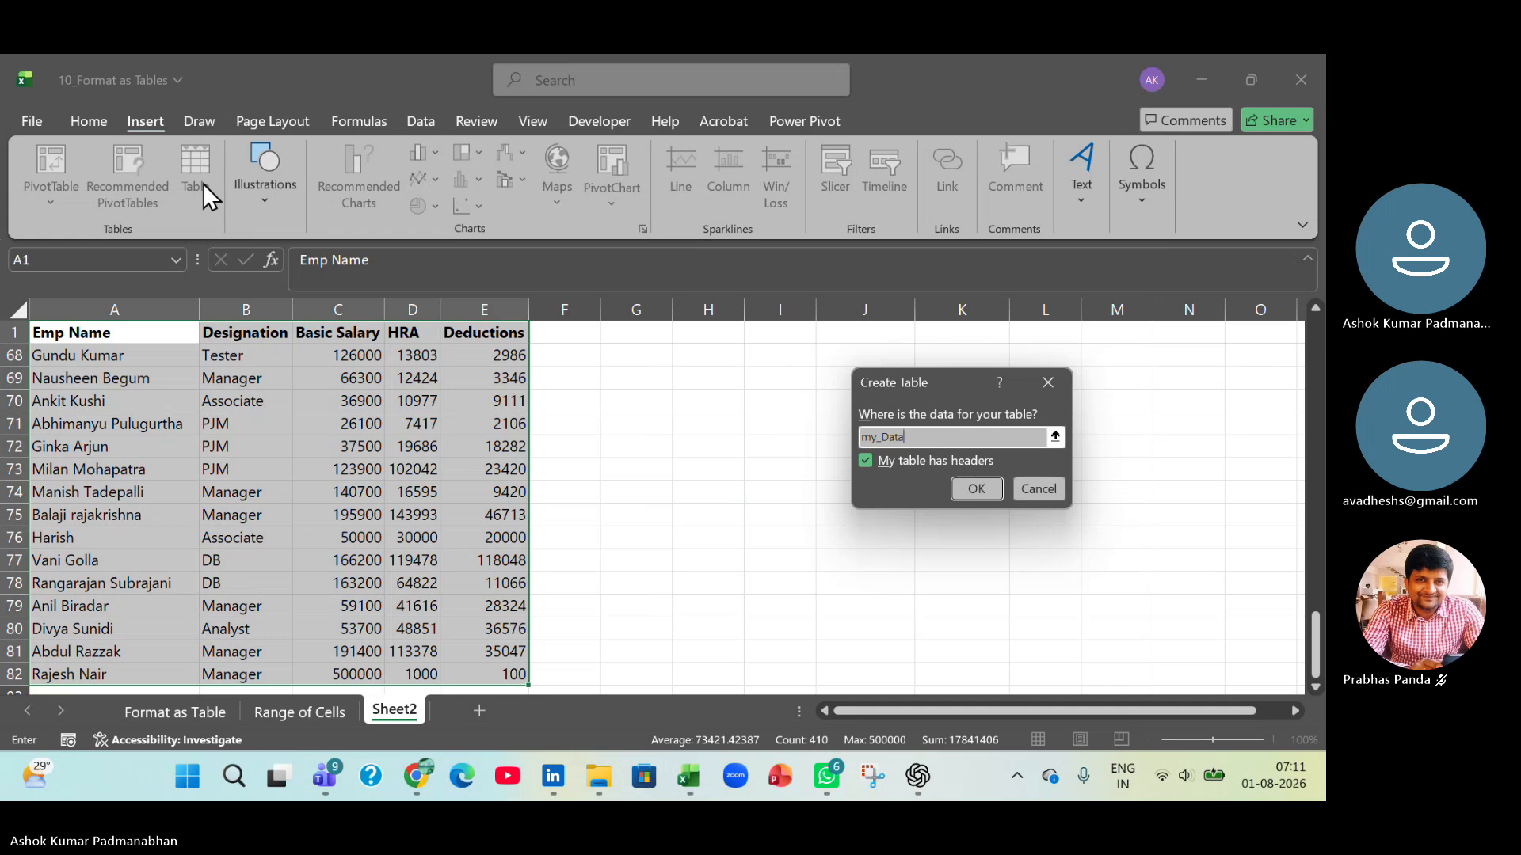
{"action": "left_click", "coordinate": [884, 472]}
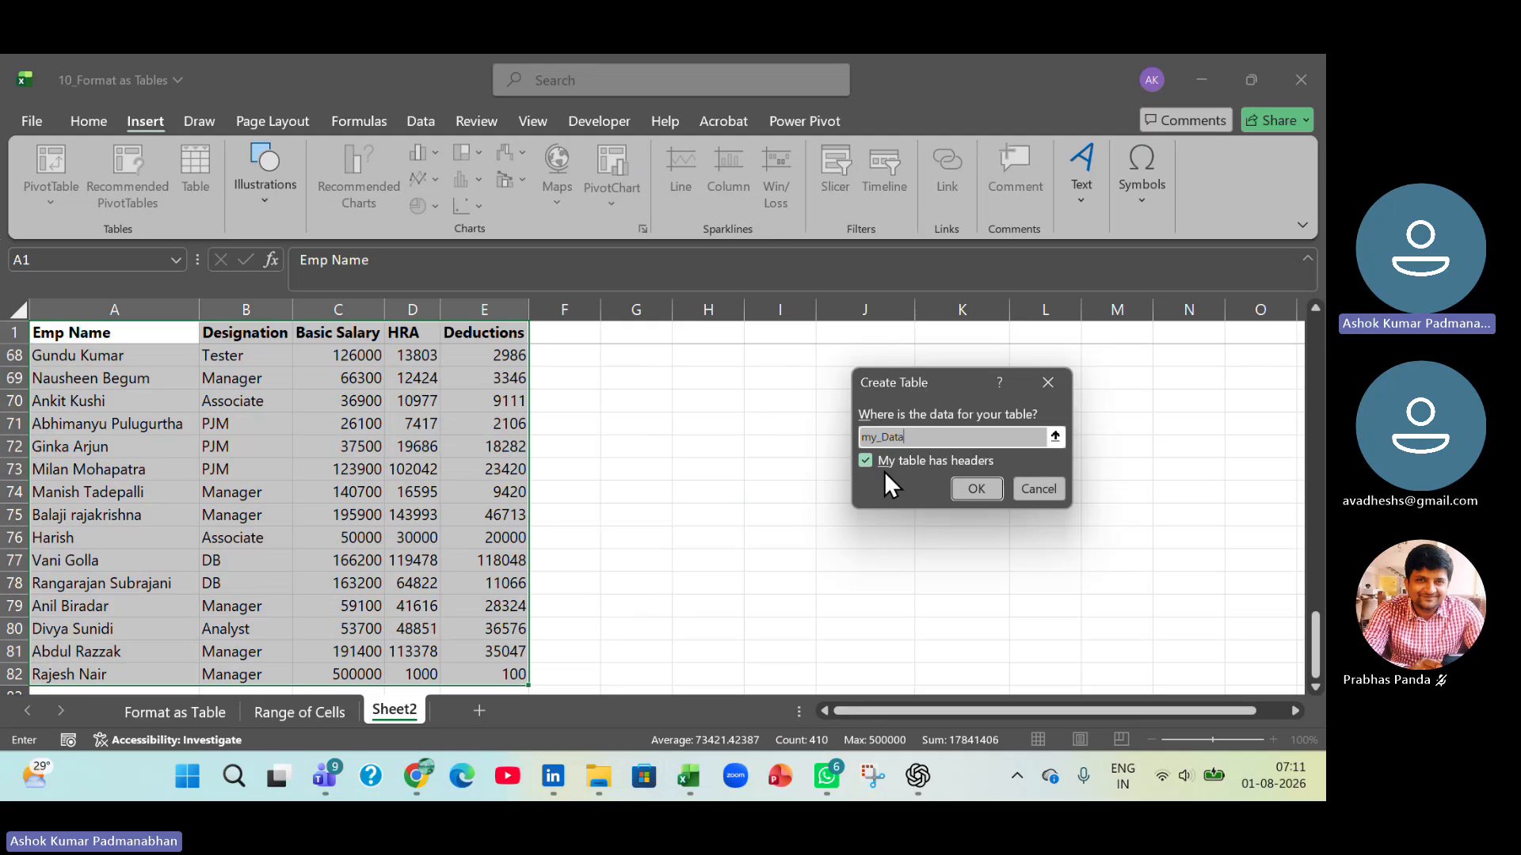
{"action": "left_click", "coordinate": [963, 483]}
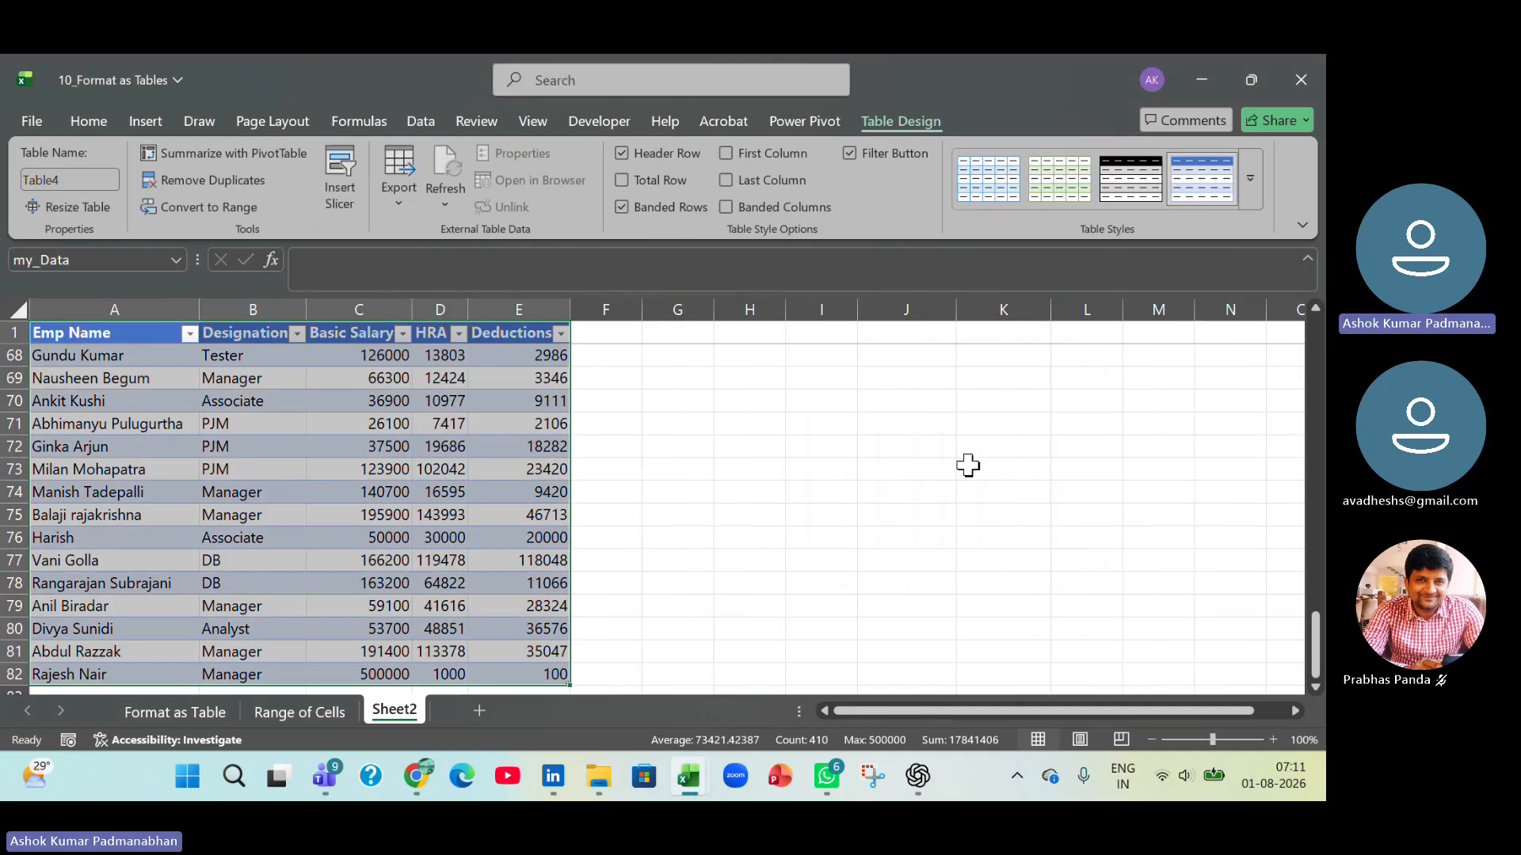
{"action": "left_click", "coordinate": [220, 424]}
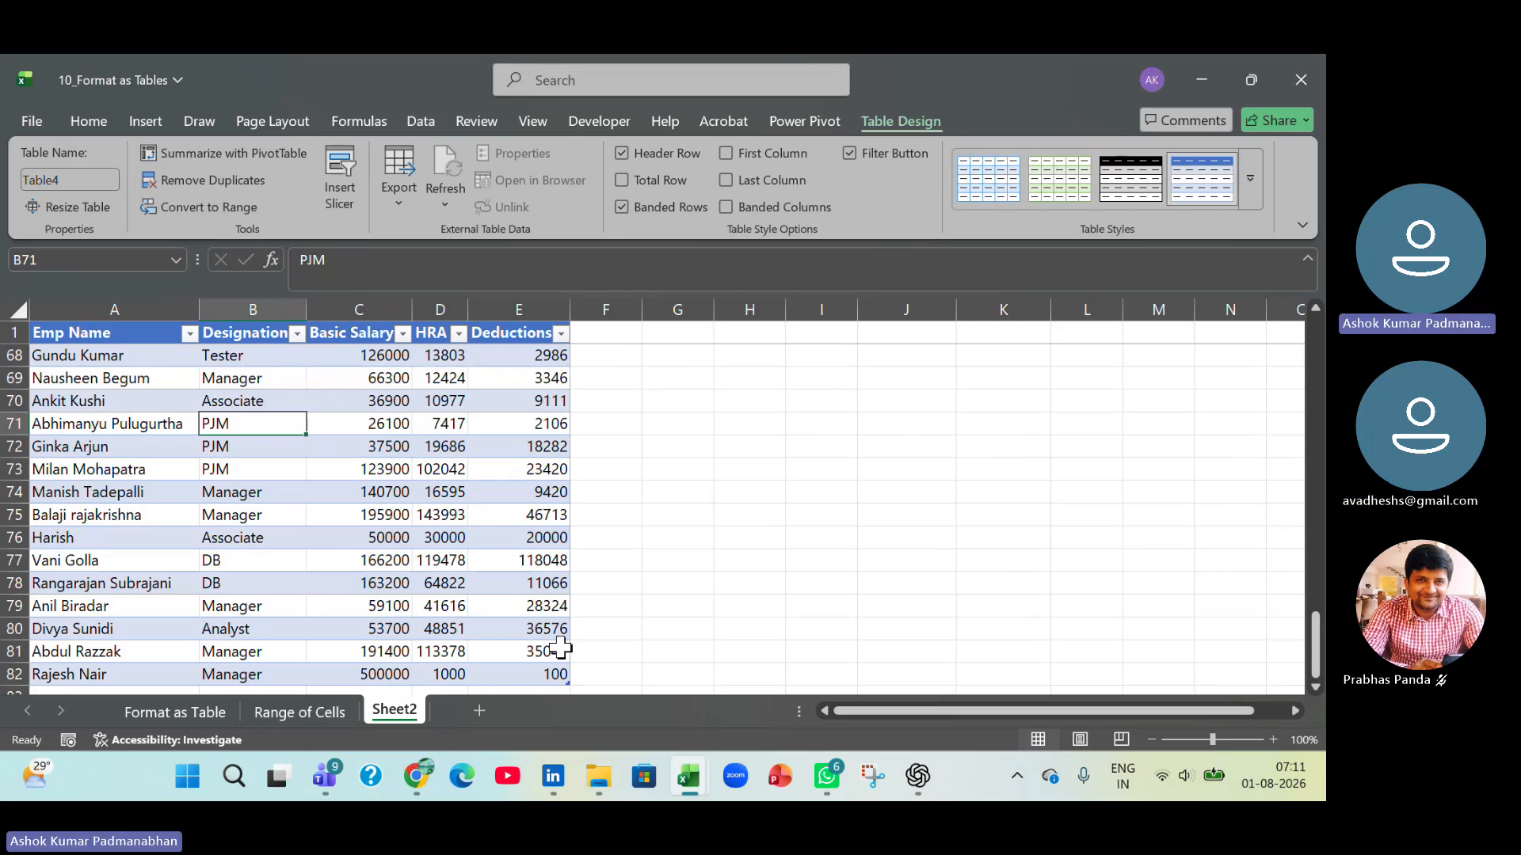
Compare the plain data on the Range of Cells sheet with the table-formatted data on Sheet2.
{"action": "left_click", "coordinate": [198, 710]}
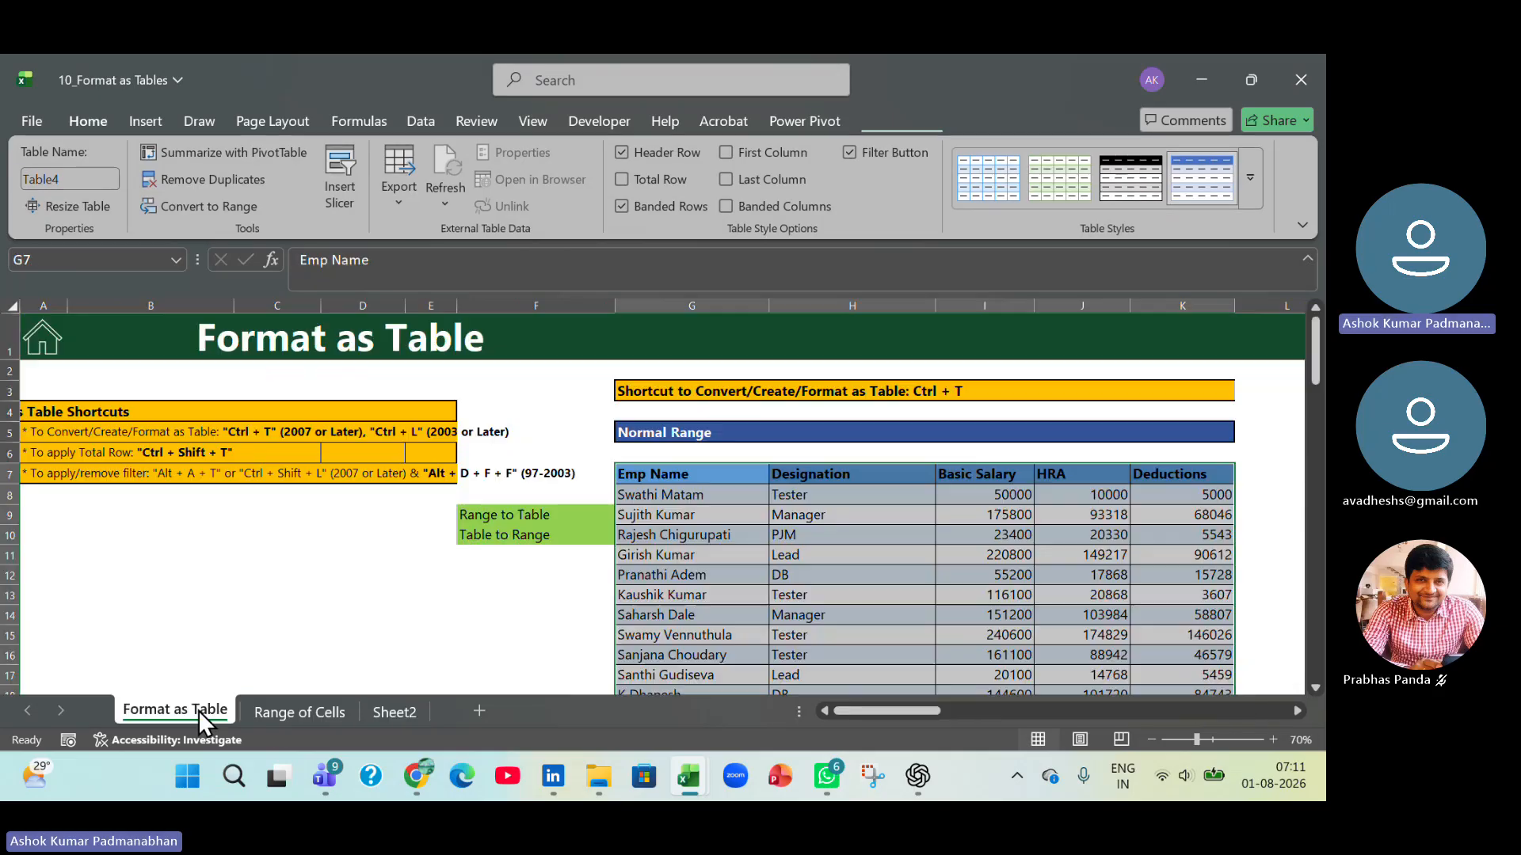
{"action": "left_click", "coordinate": [301, 711]}
{"action": "left_click", "coordinate": [381, 515]}
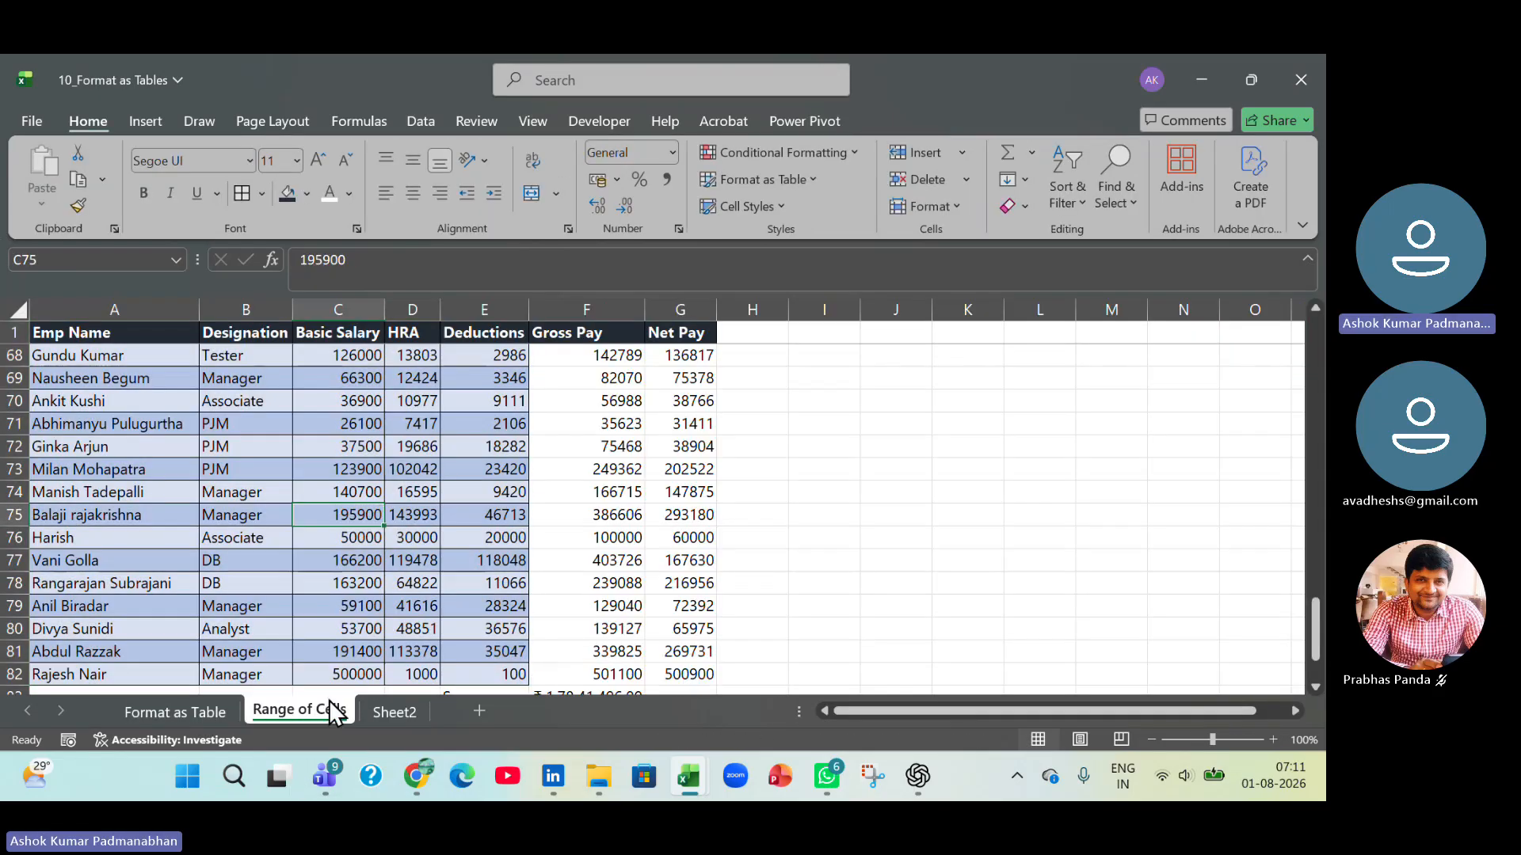
{"action": "left_click", "coordinate": [402, 713]}
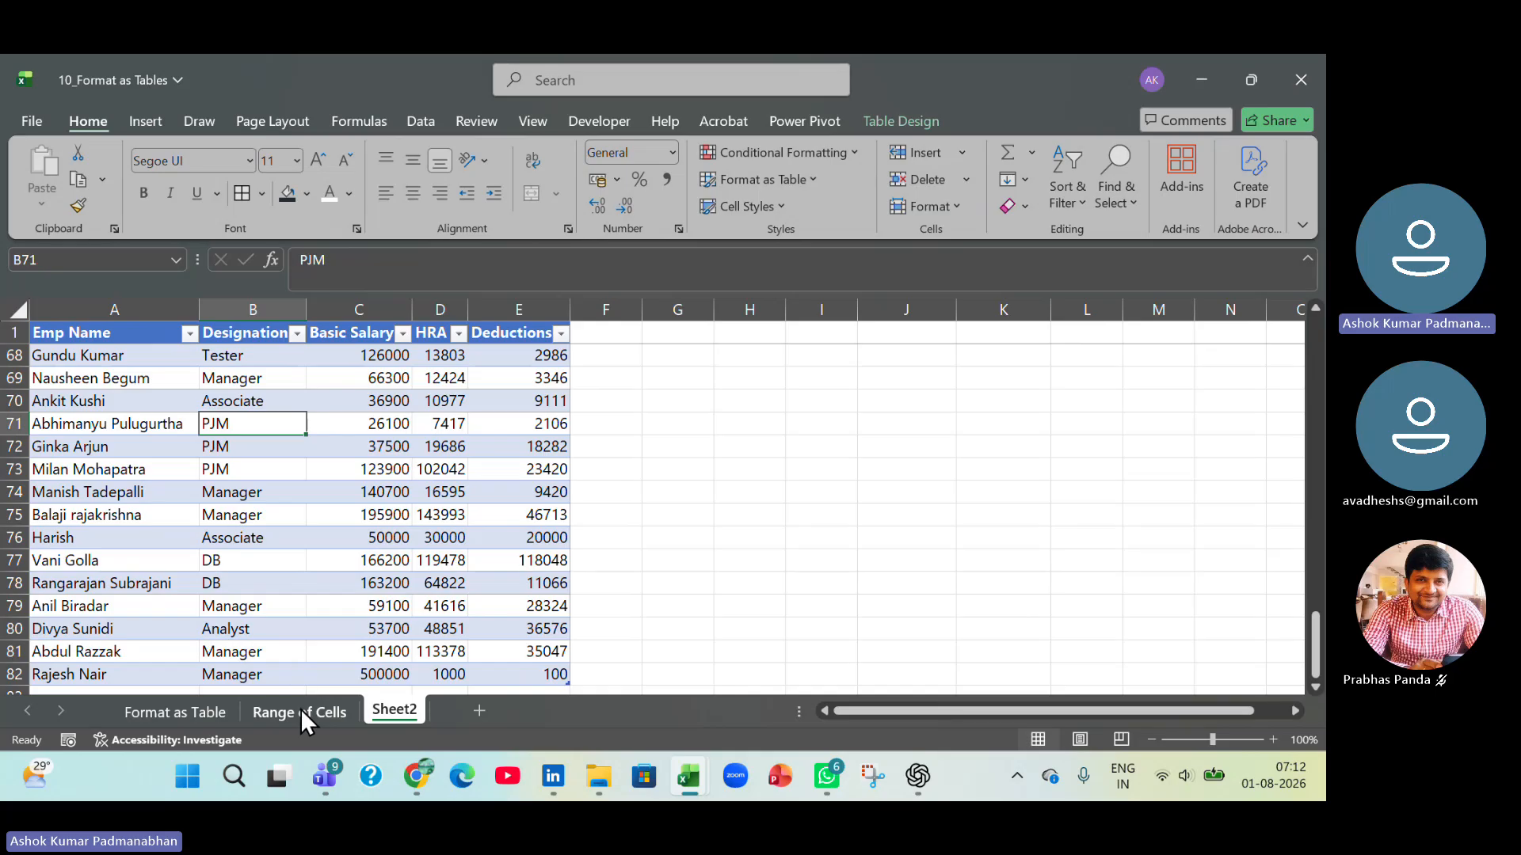
{"action": "left_click", "coordinate": [813, 490]}
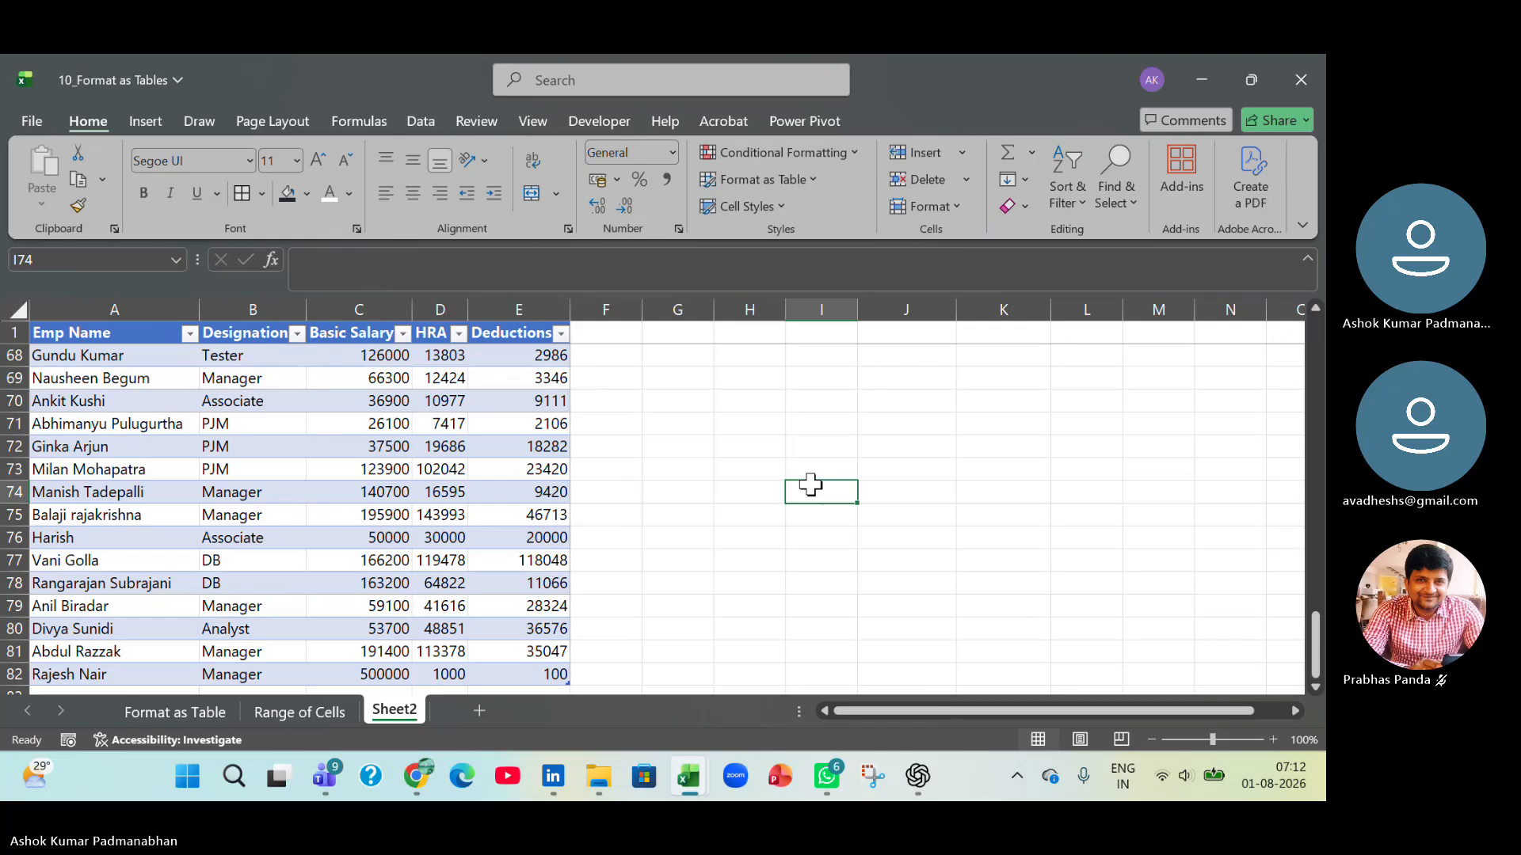
{"action": "left_click", "coordinate": [295, 705]}
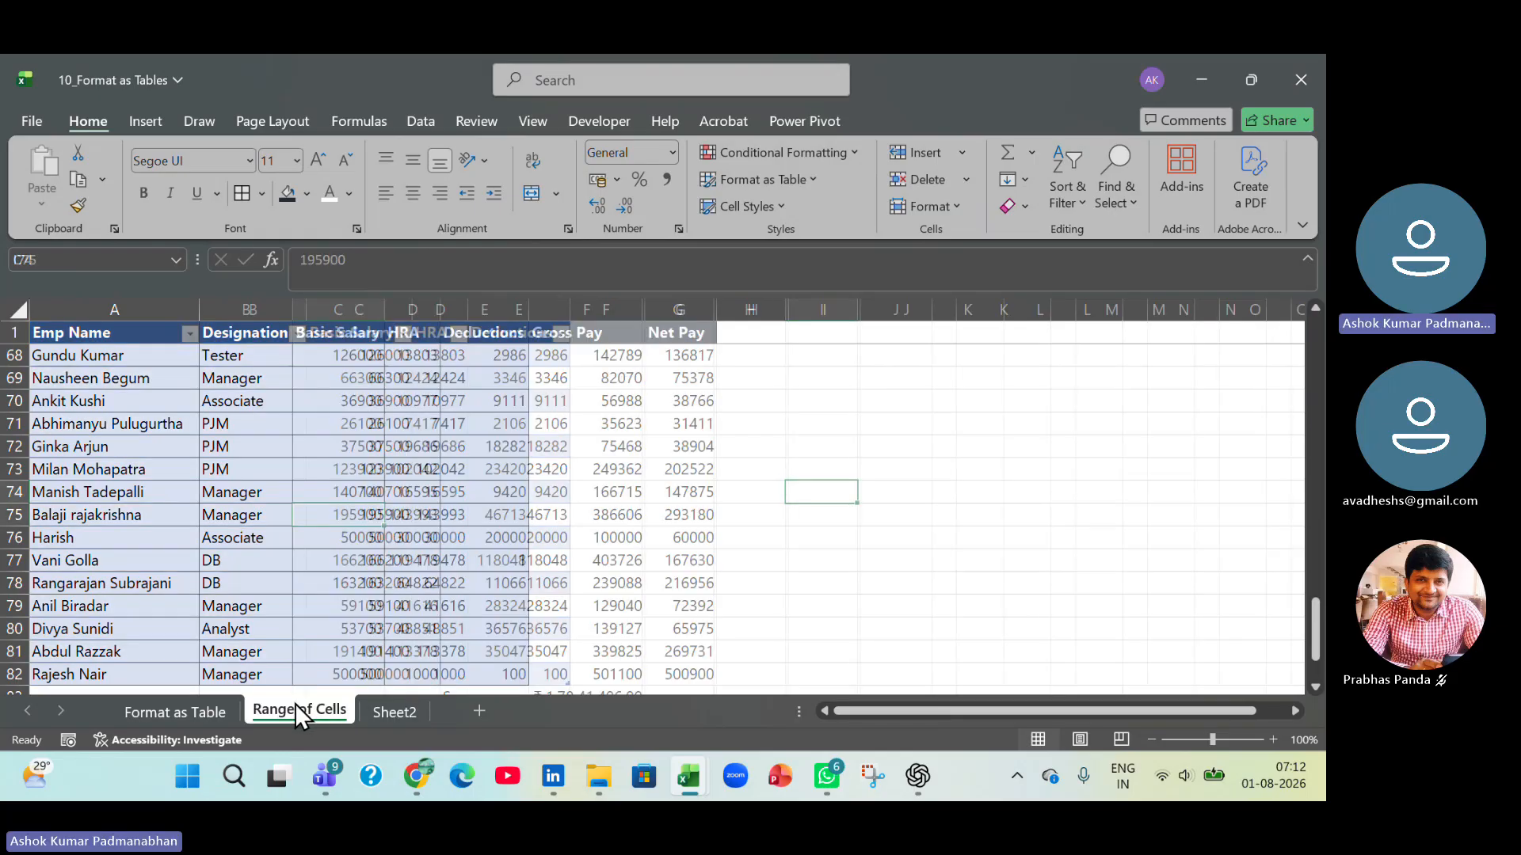
{"action": "left_click", "coordinate": [274, 559]}
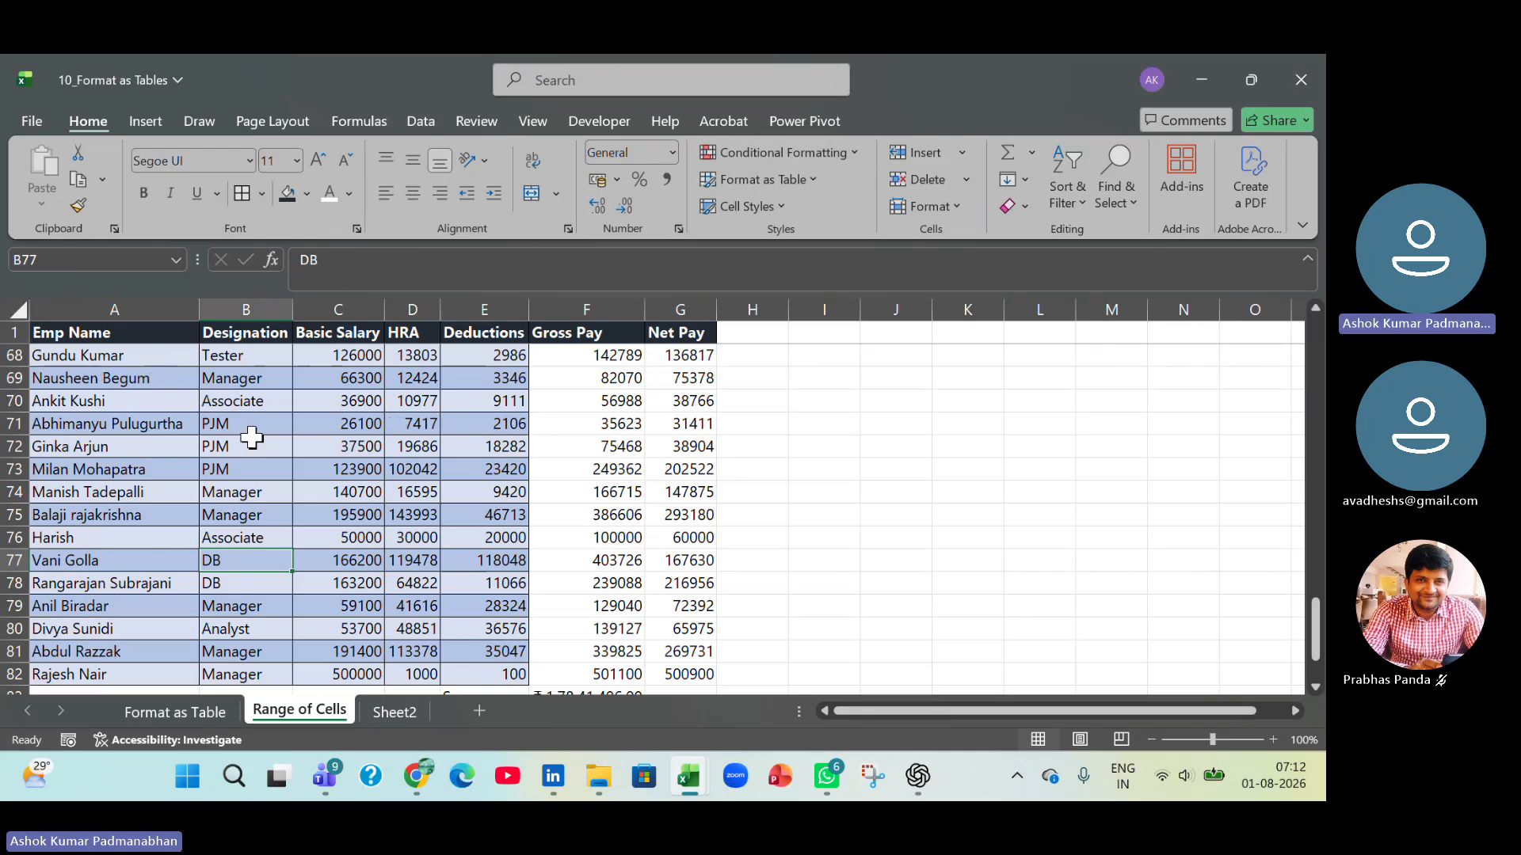
Rename Sheet2 as Table Format.
{"action": "left_click", "coordinate": [406, 712]}
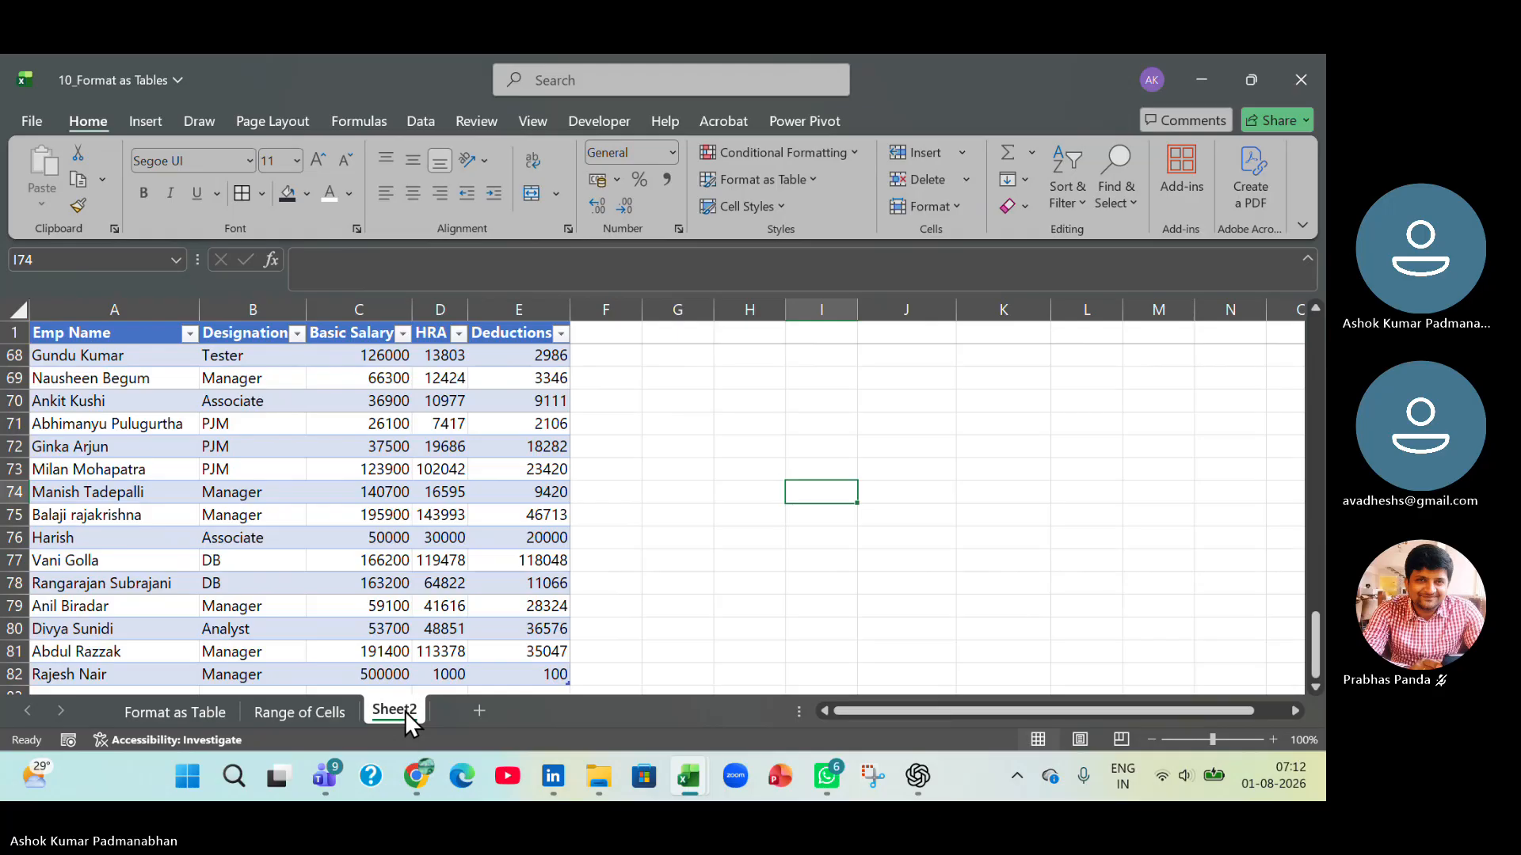
{"action": "double_click", "coordinate": [406, 712]}
{"action": "type", "text": "Table"}
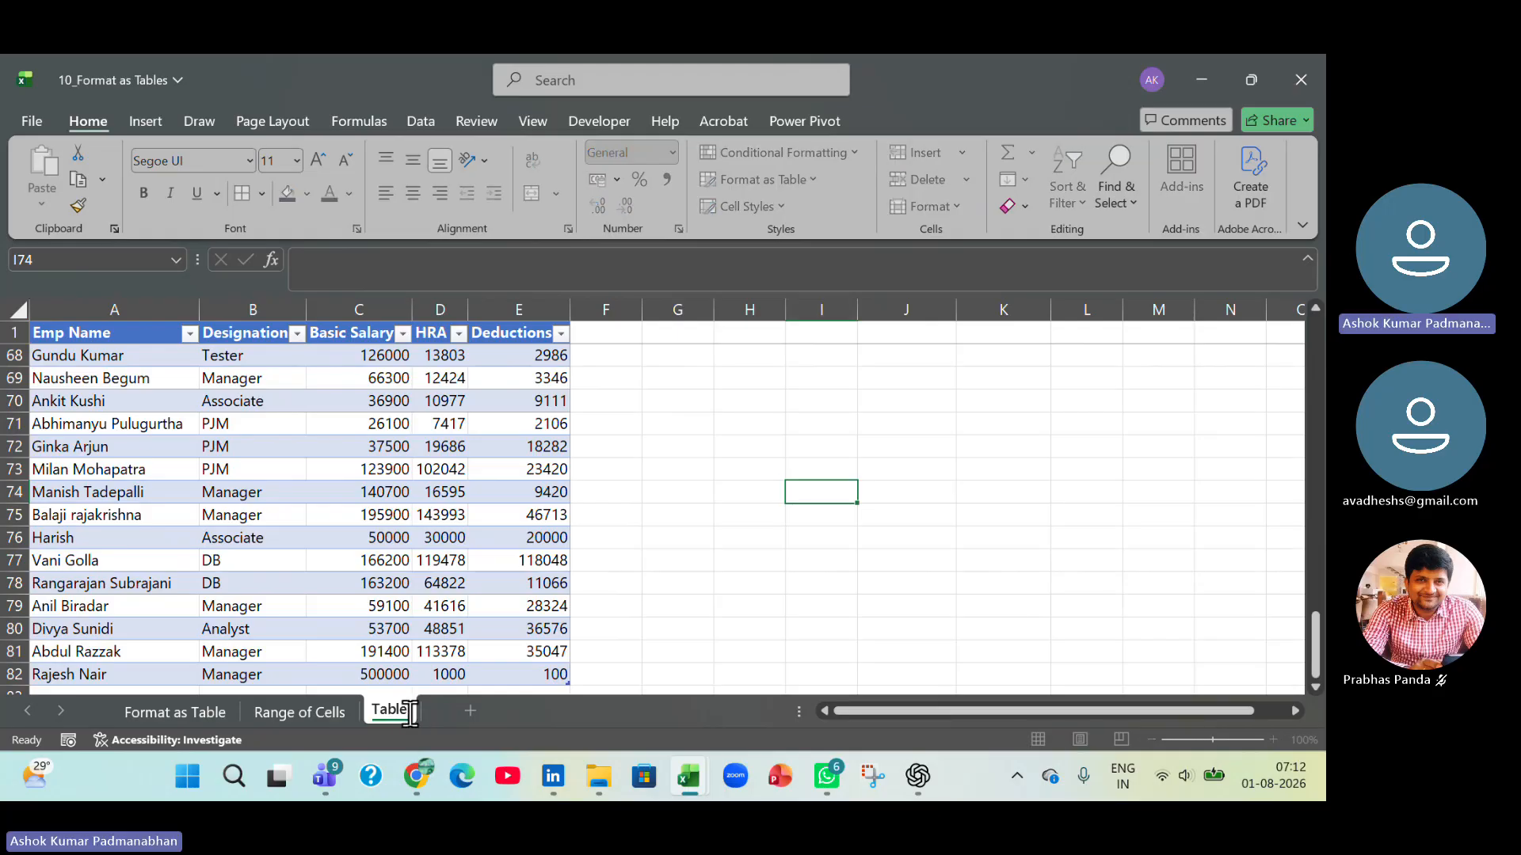
{"action": "type", "text": " Format"}
{"action": "key", "text": "Return"}
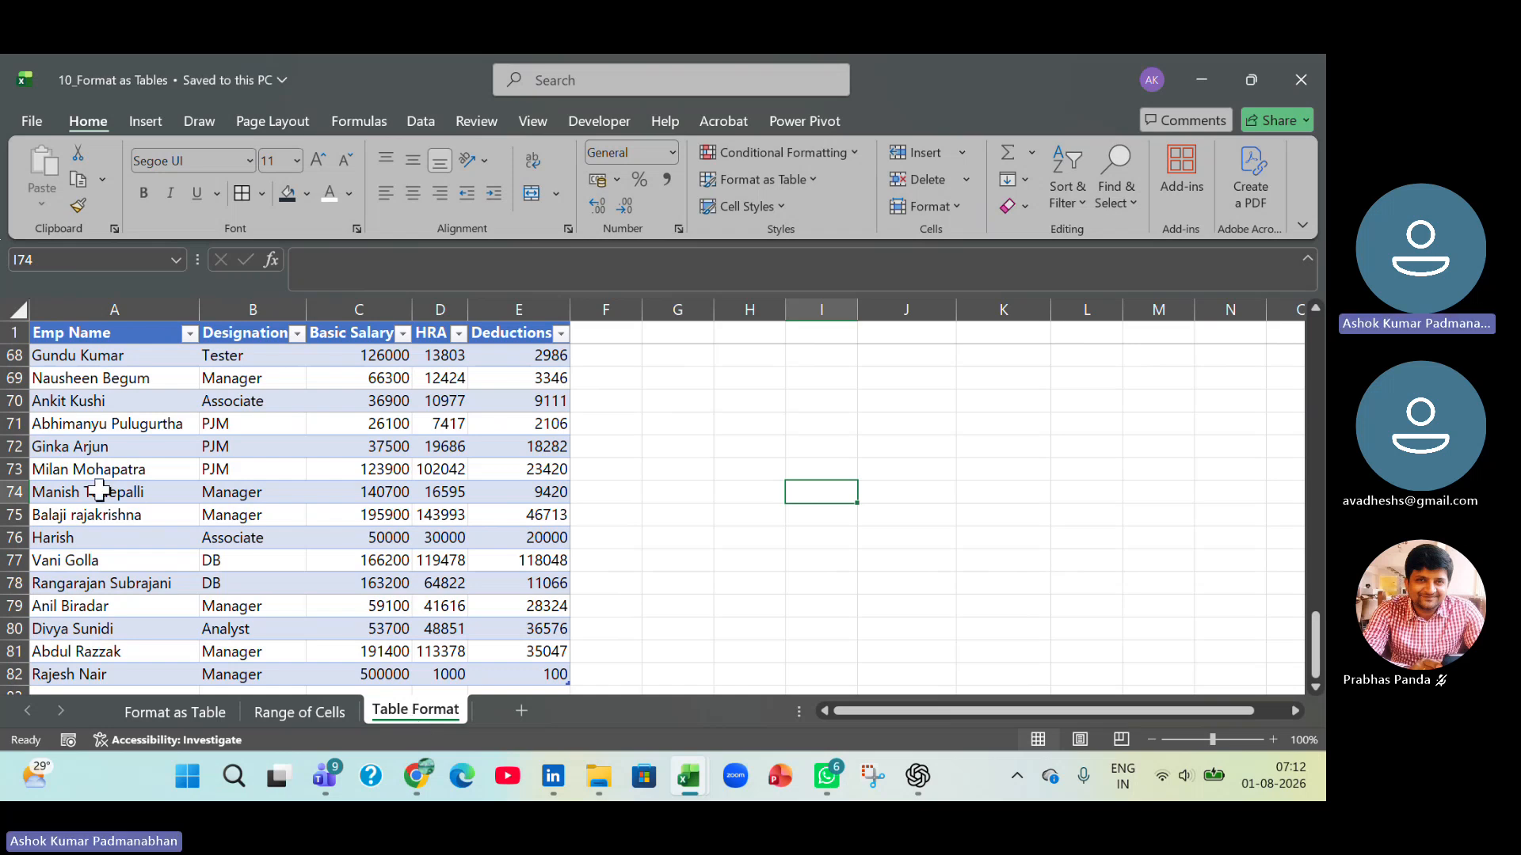
Examine the filter options of the Emp Name column and the entries in the Designation column.
{"action": "left_click", "coordinate": [71, 334]}
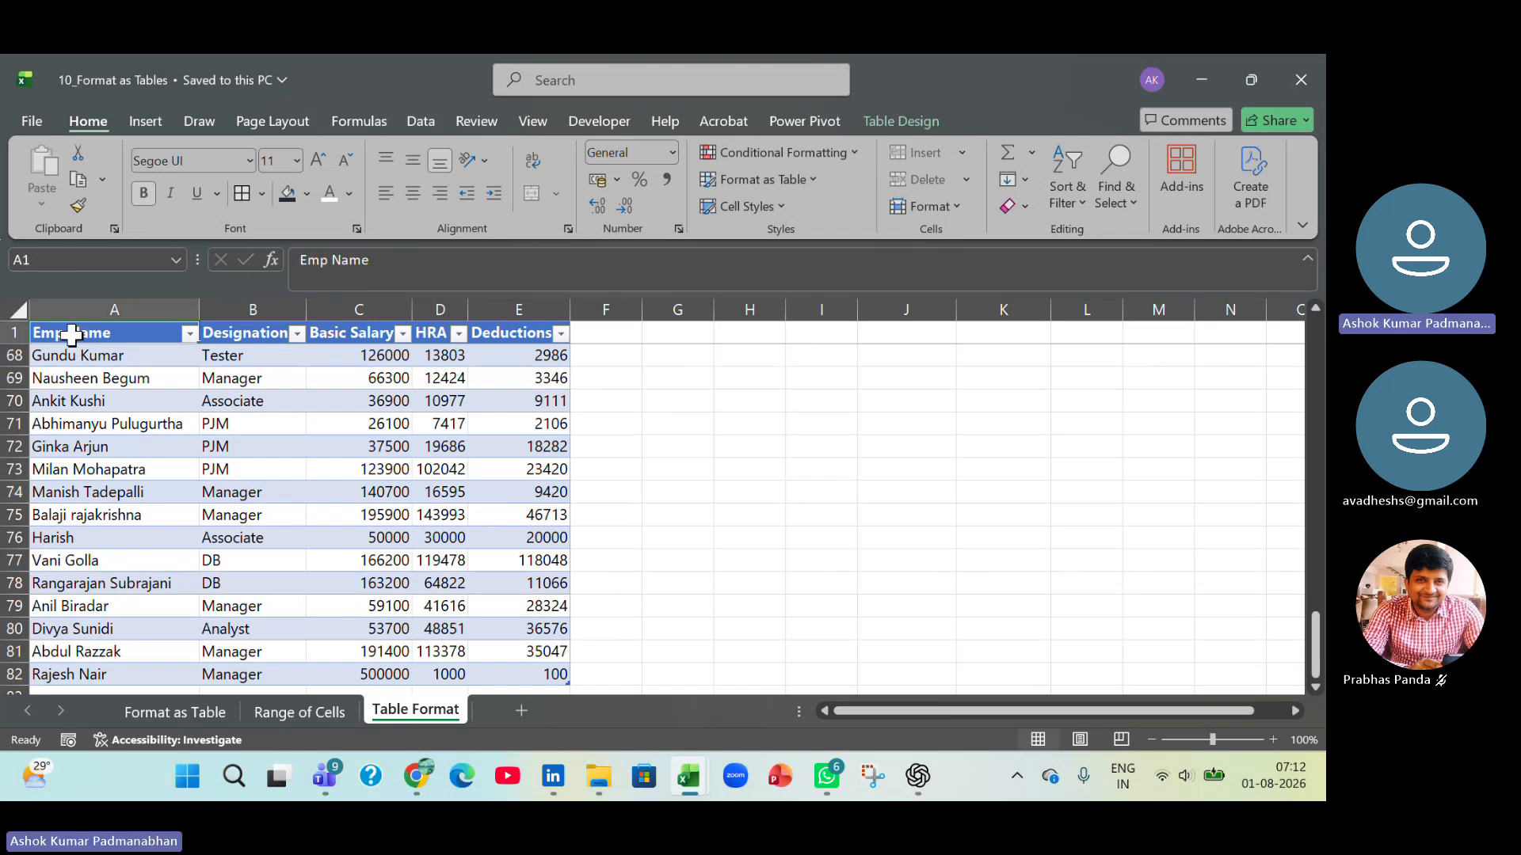
{"action": "left_click", "coordinate": [191, 334]}
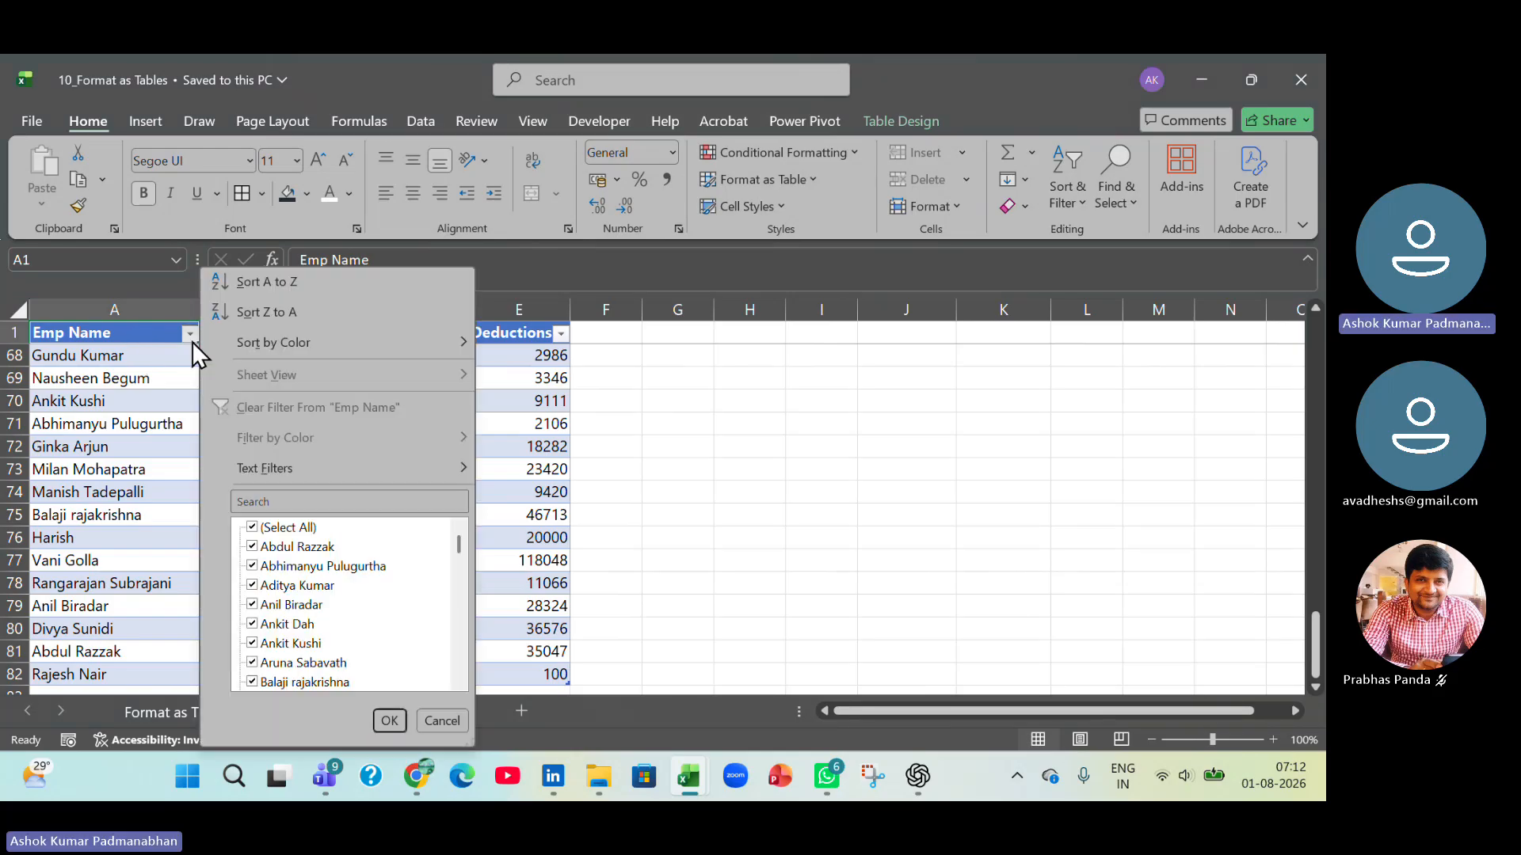
{"action": "left_click", "coordinate": [449, 719]}
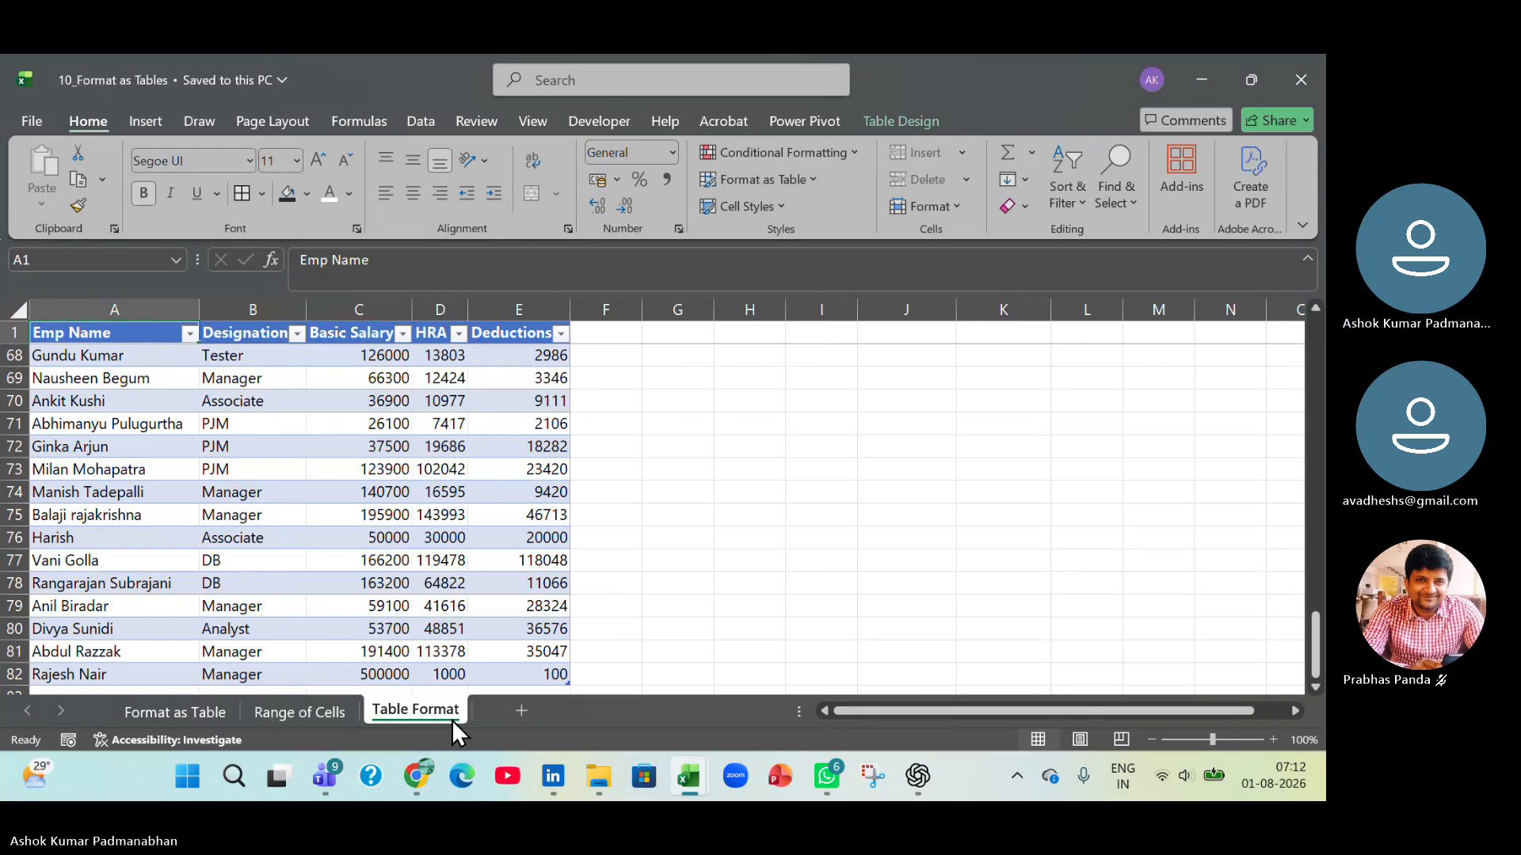
{"action": "left_click", "coordinate": [403, 539]}
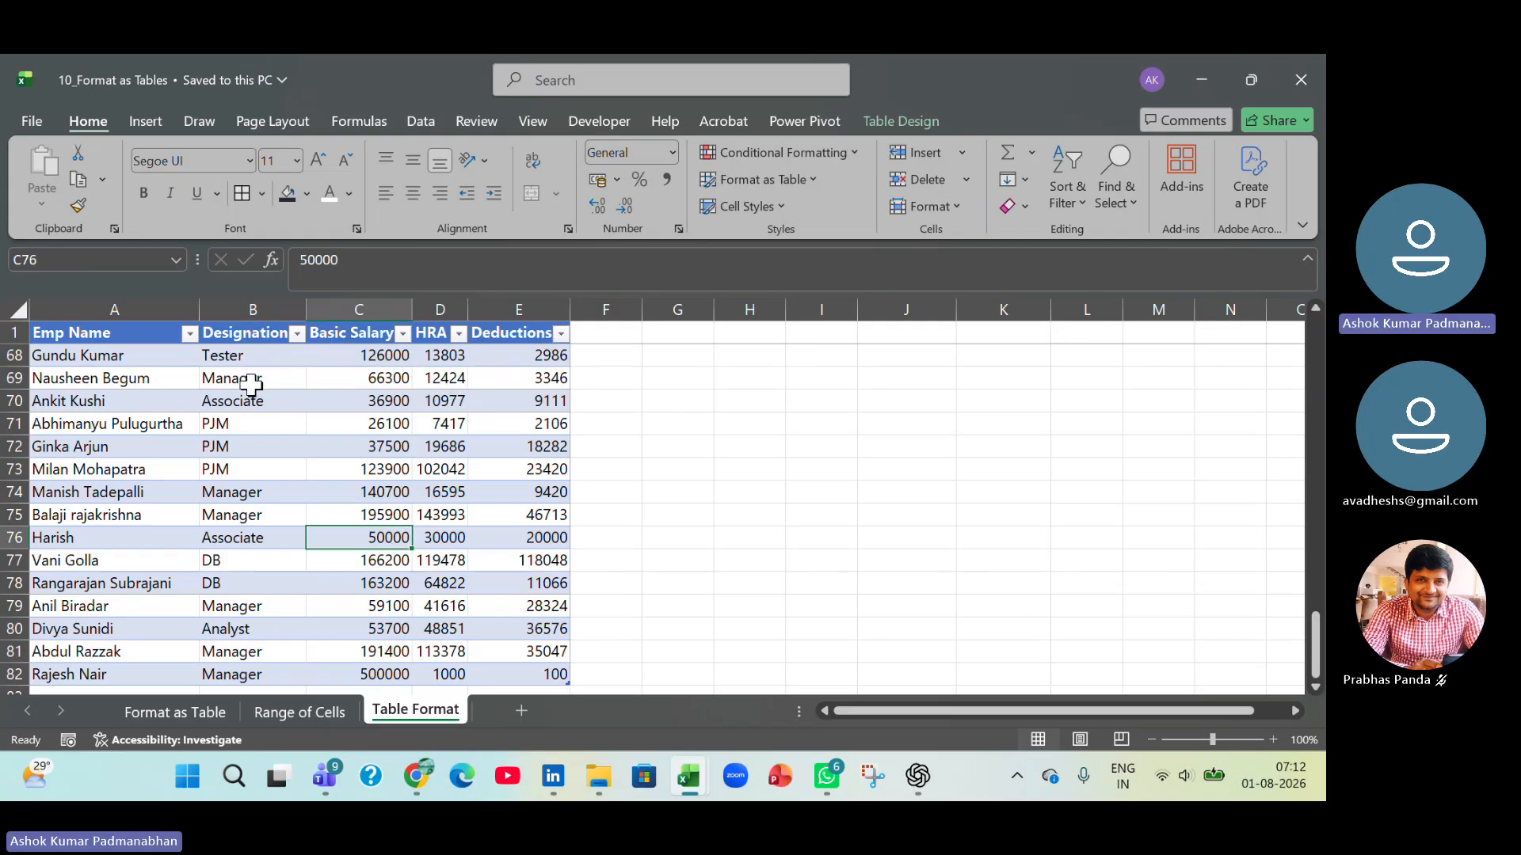
{"action": "left_click_drag", "start_coordinate": [252, 356], "coordinate": [270, 562]}
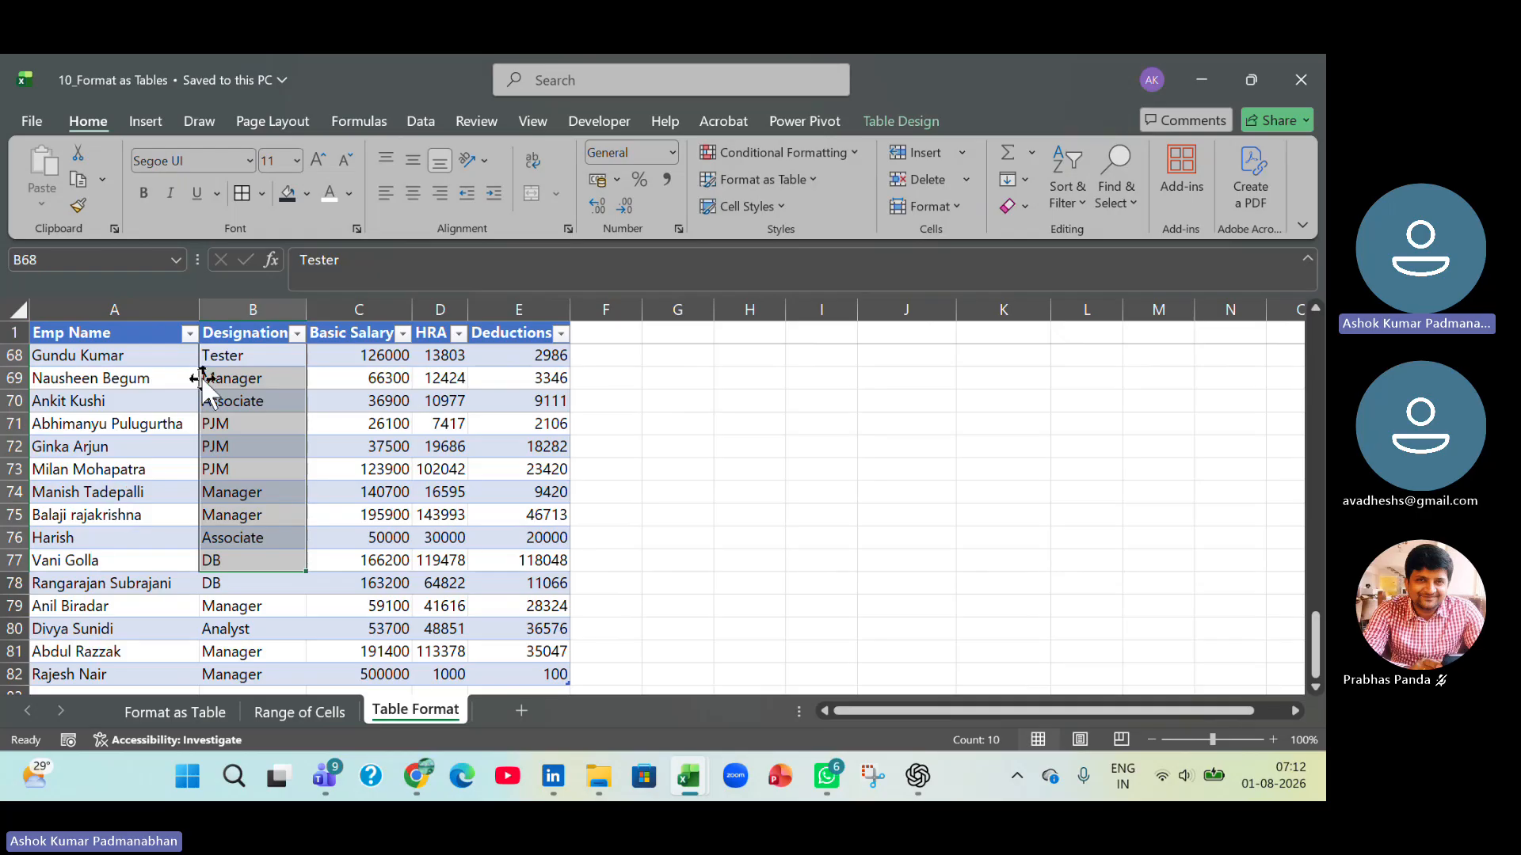
{"action": "left_click", "coordinate": [435, 491]}
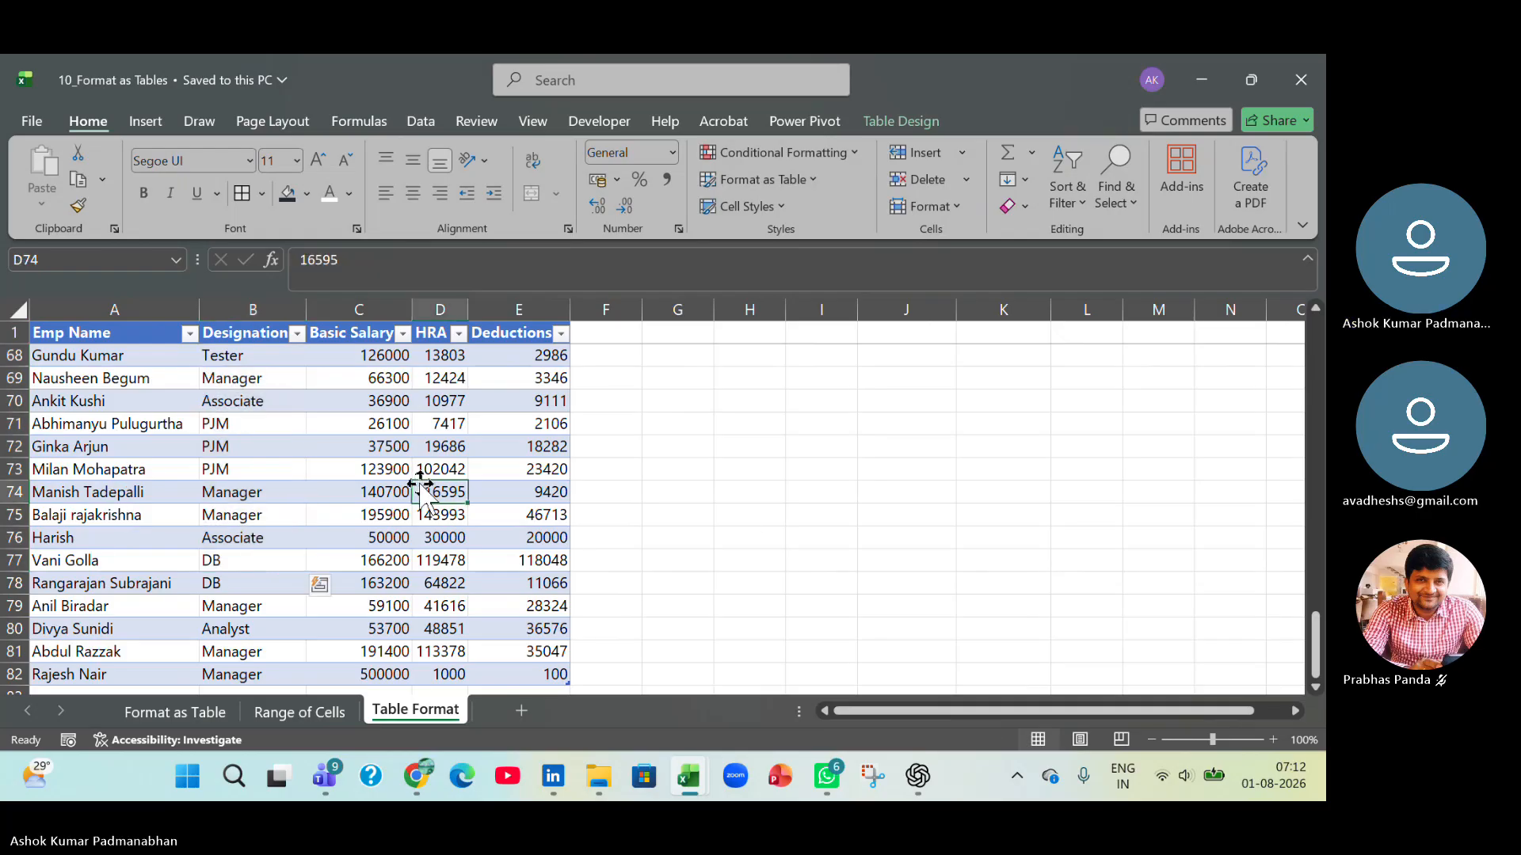
Filter the Designation column to show only Analyst and Developer, and clear that filter again.
{"action": "left_click", "coordinate": [297, 334]}
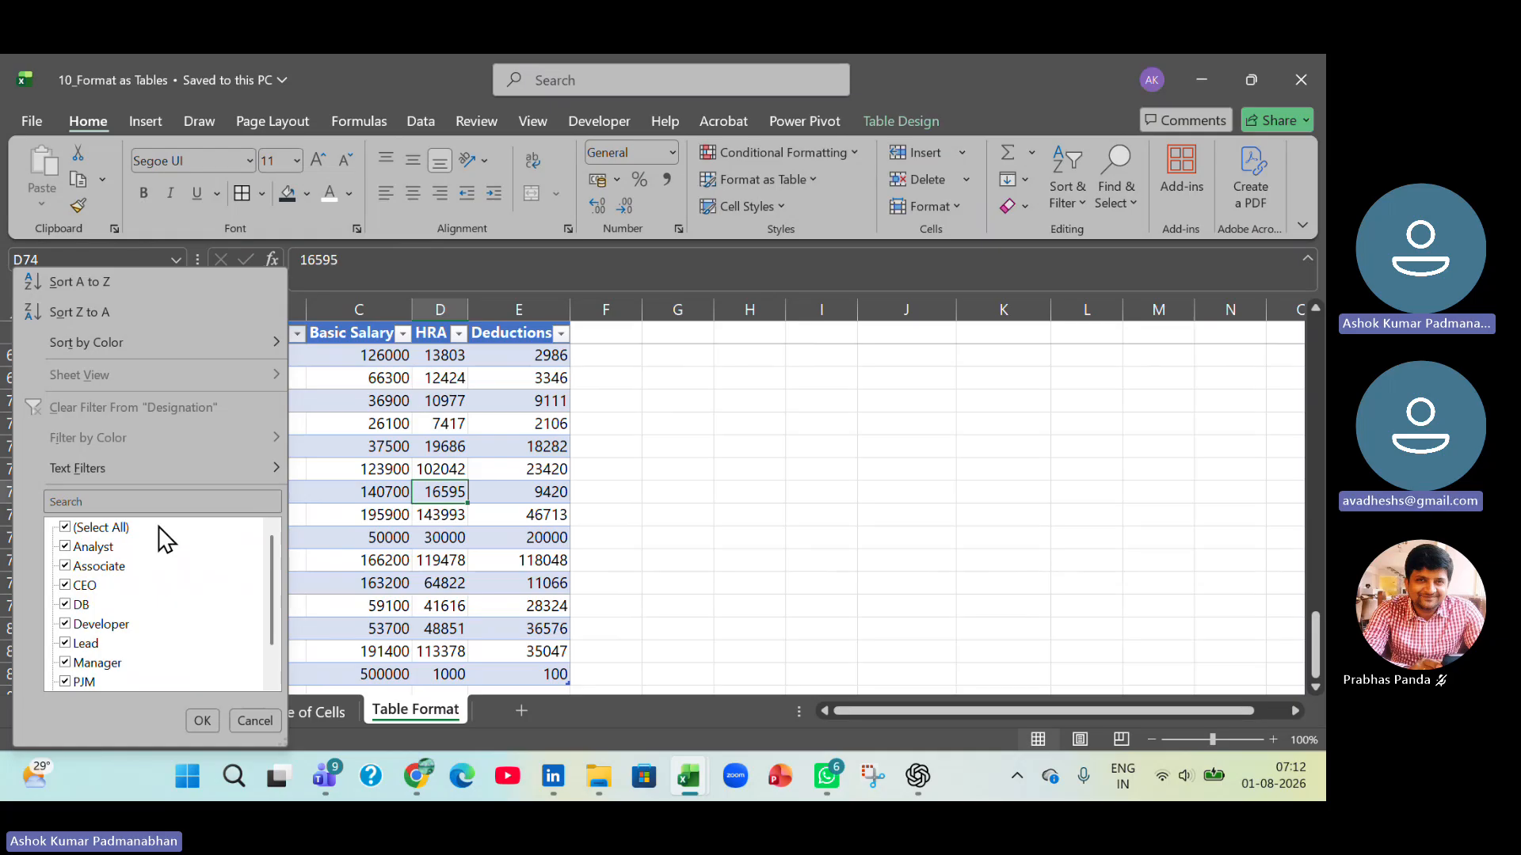
{"action": "left_click", "coordinate": [65, 528]}
{"action": "left_click", "coordinate": [66, 546]}
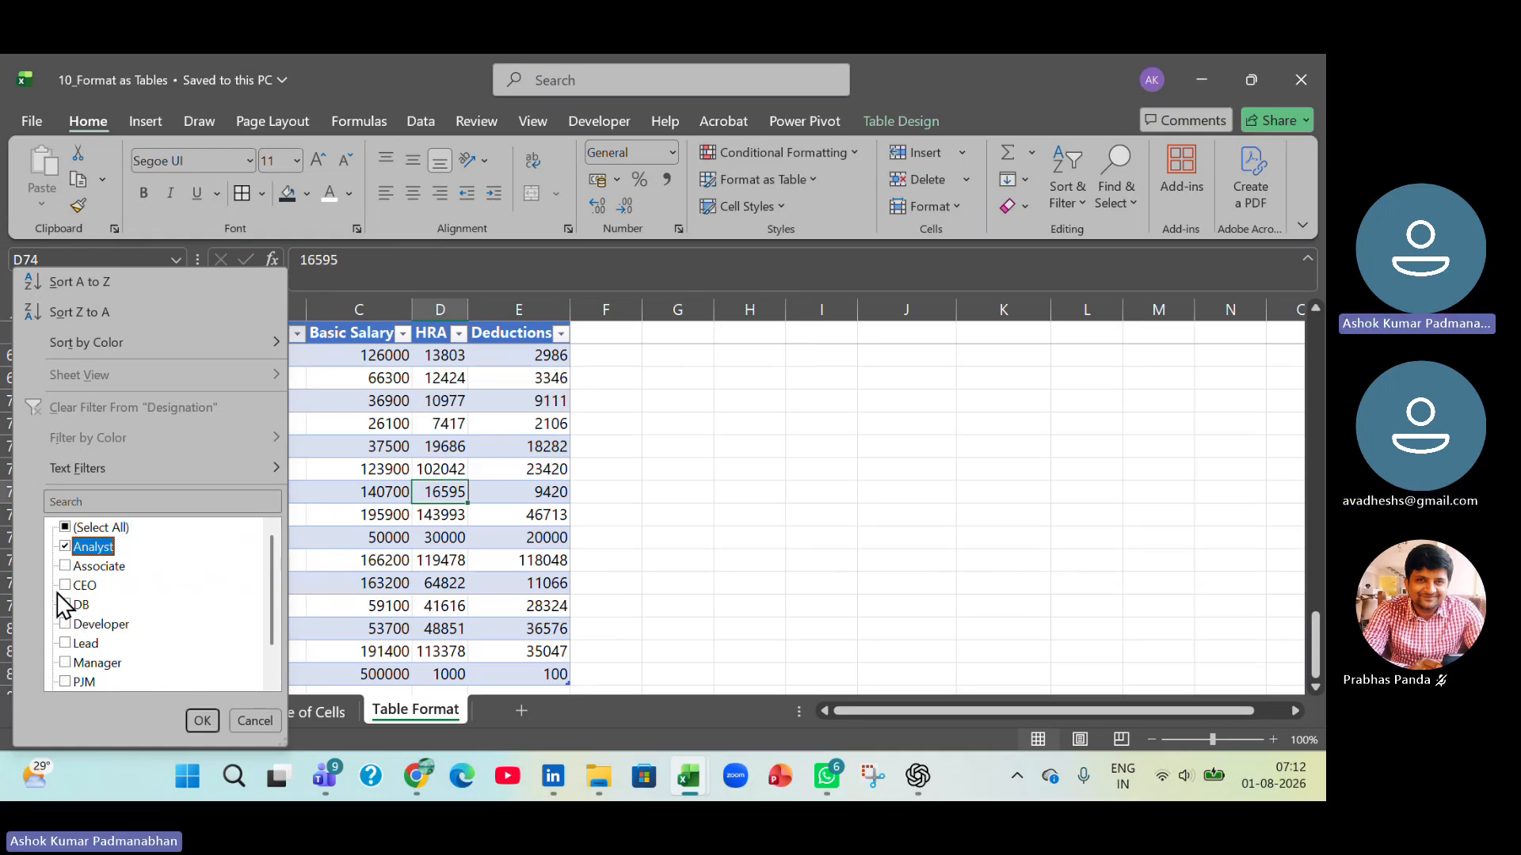
{"action": "left_click", "coordinate": [67, 625]}
{"action": "left_click", "coordinate": [203, 721]}
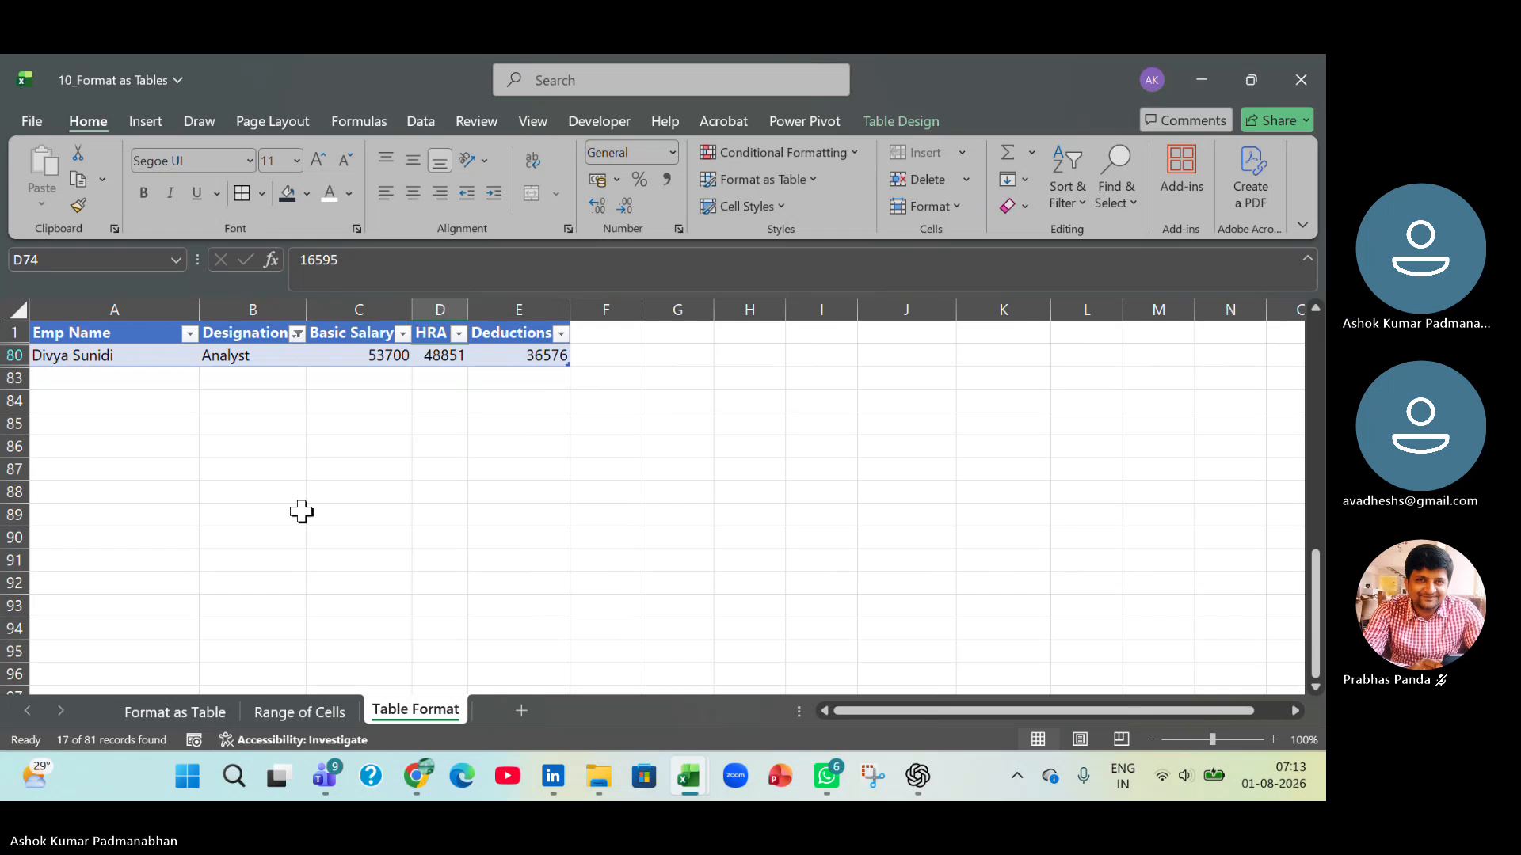
{"action": "left_click", "coordinate": [297, 333]}
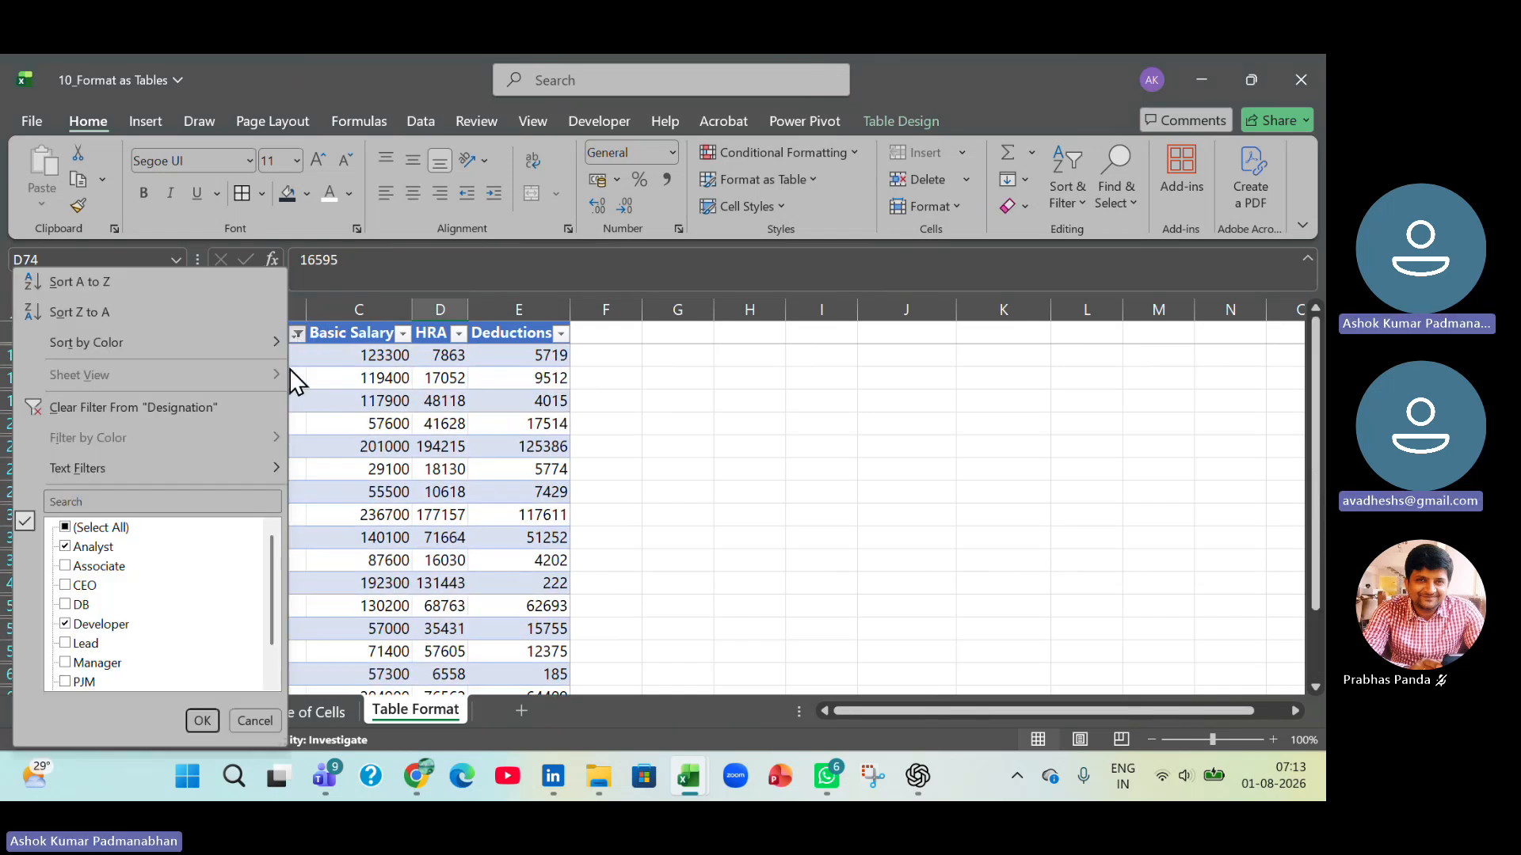
{"action": "left_click", "coordinate": [120, 407]}
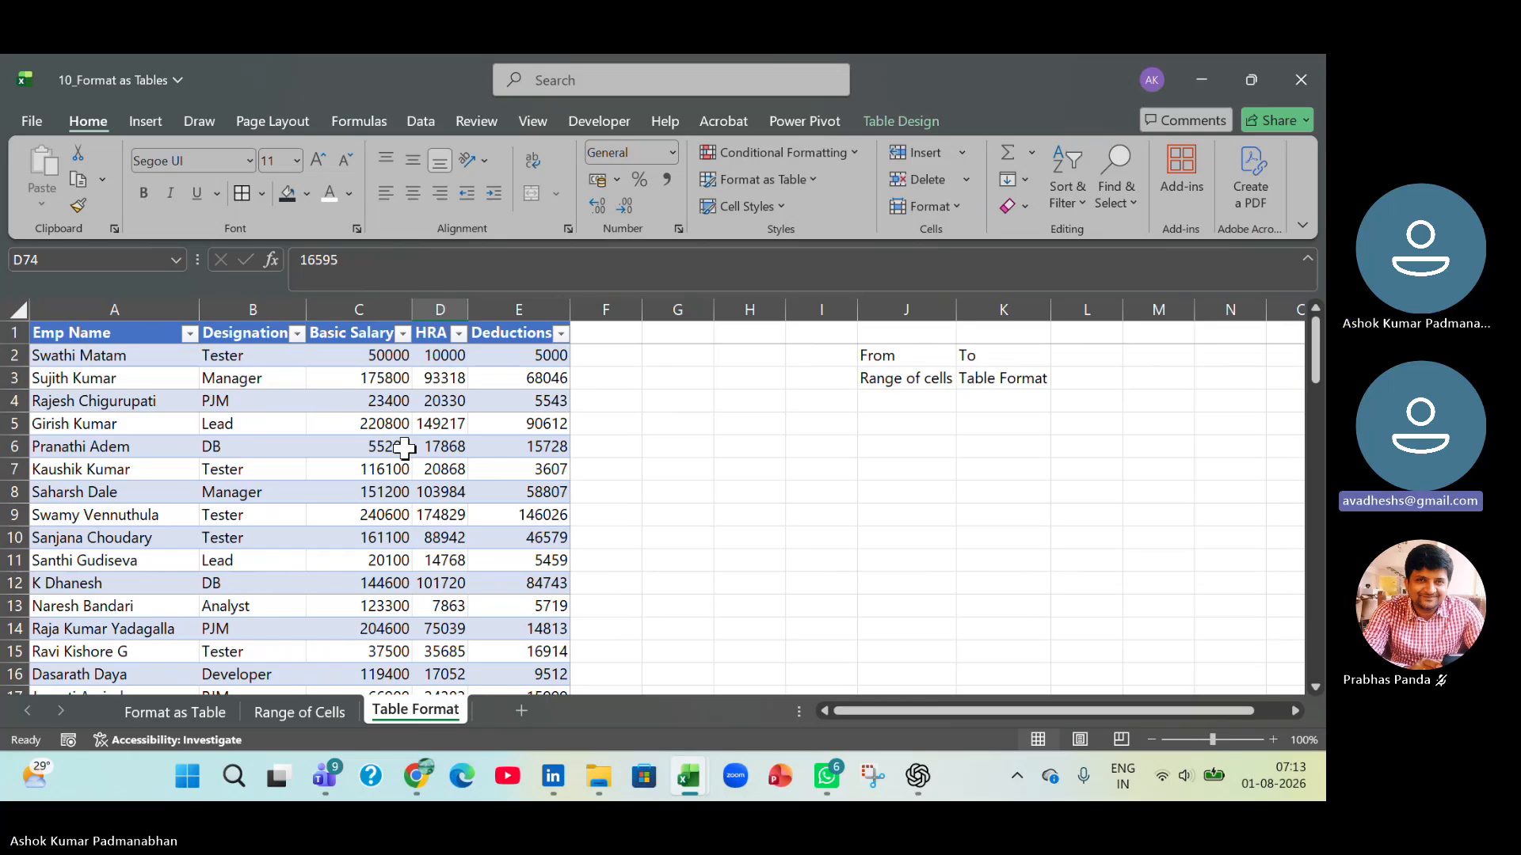
Compare whether table design options are available for cells inside the employee table and for cells outside it.
{"action": "left_click", "coordinate": [901, 379]}
{"action": "left_click", "coordinate": [996, 385]}
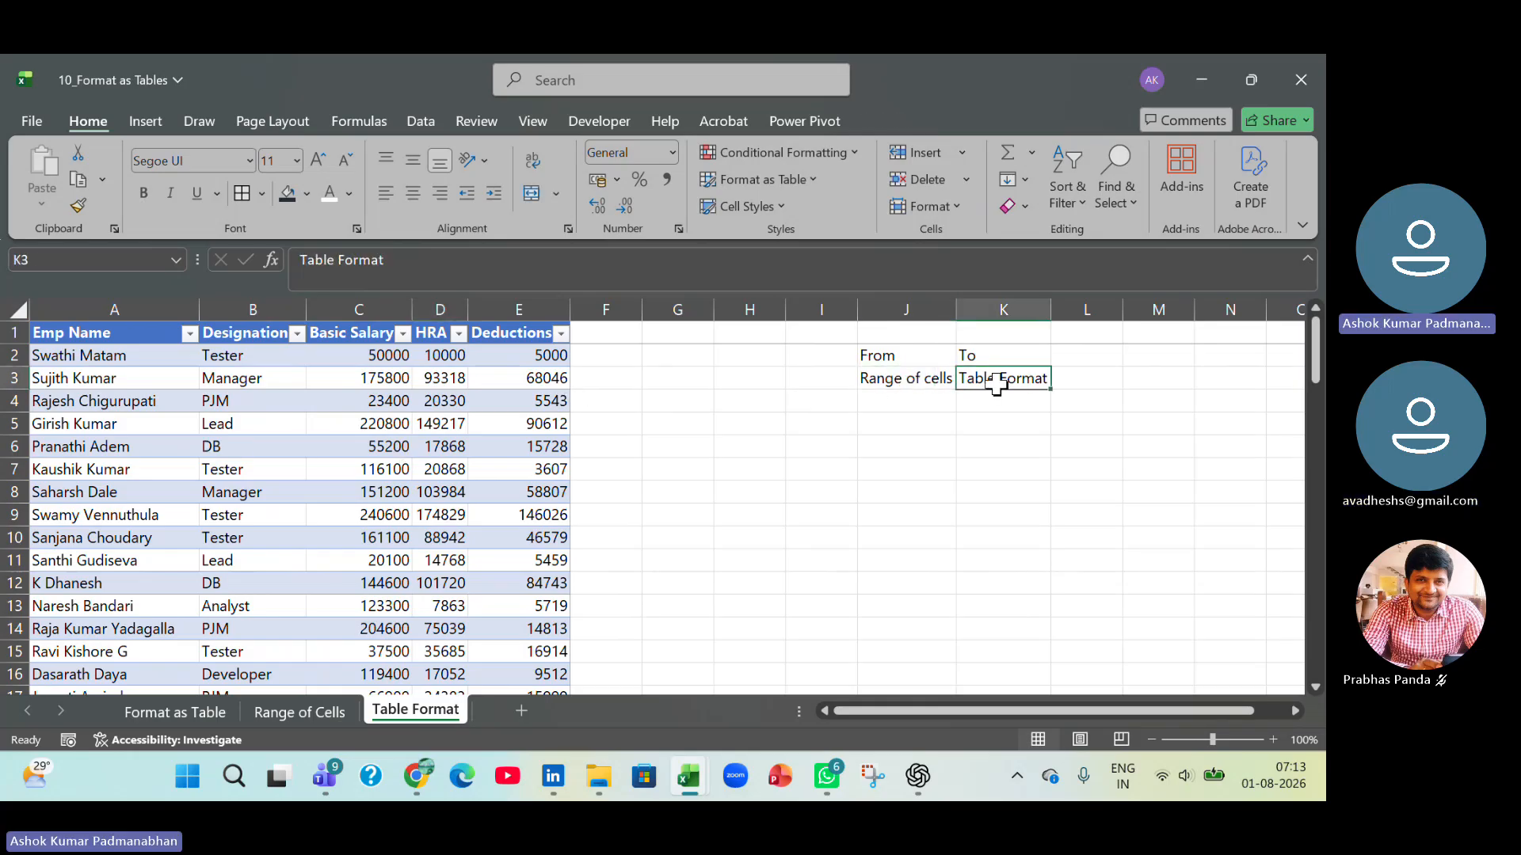
{"action": "left_click", "coordinate": [287, 425]}
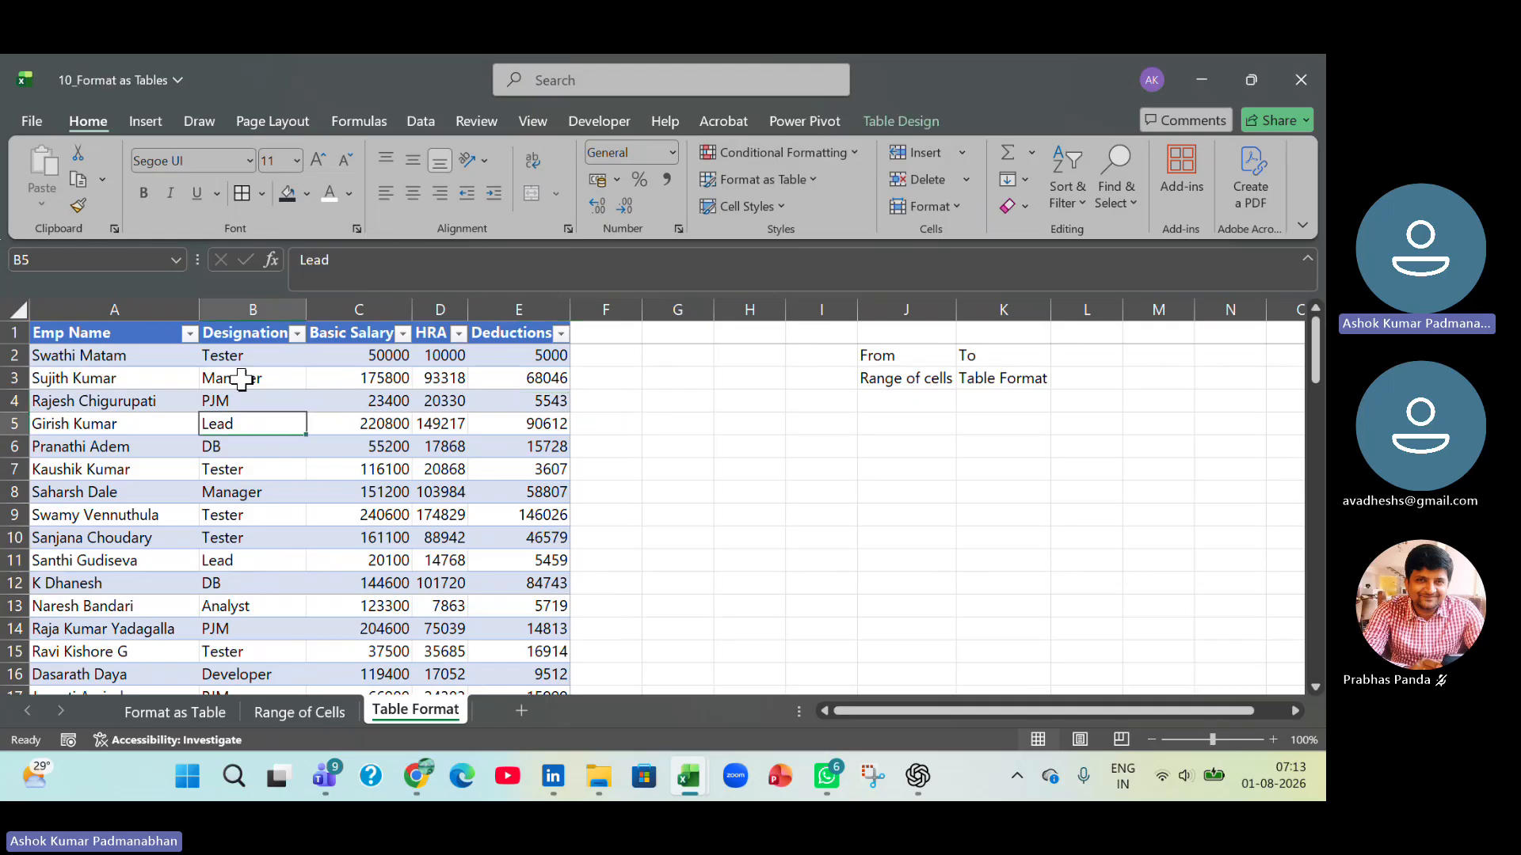
{"action": "left_click", "coordinate": [221, 332]}
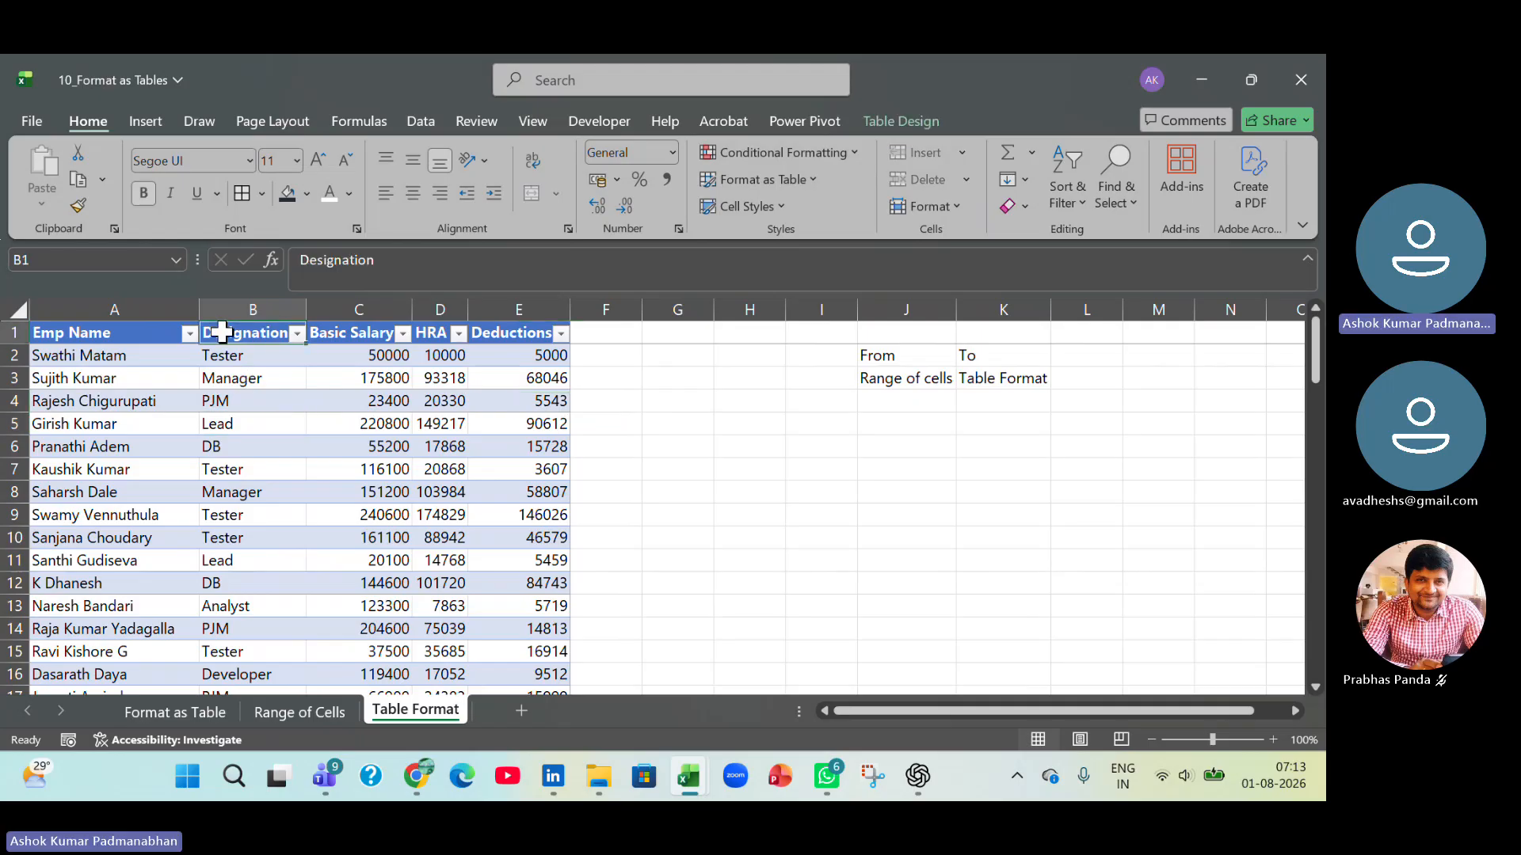
{"action": "left_click", "coordinate": [881, 492]}
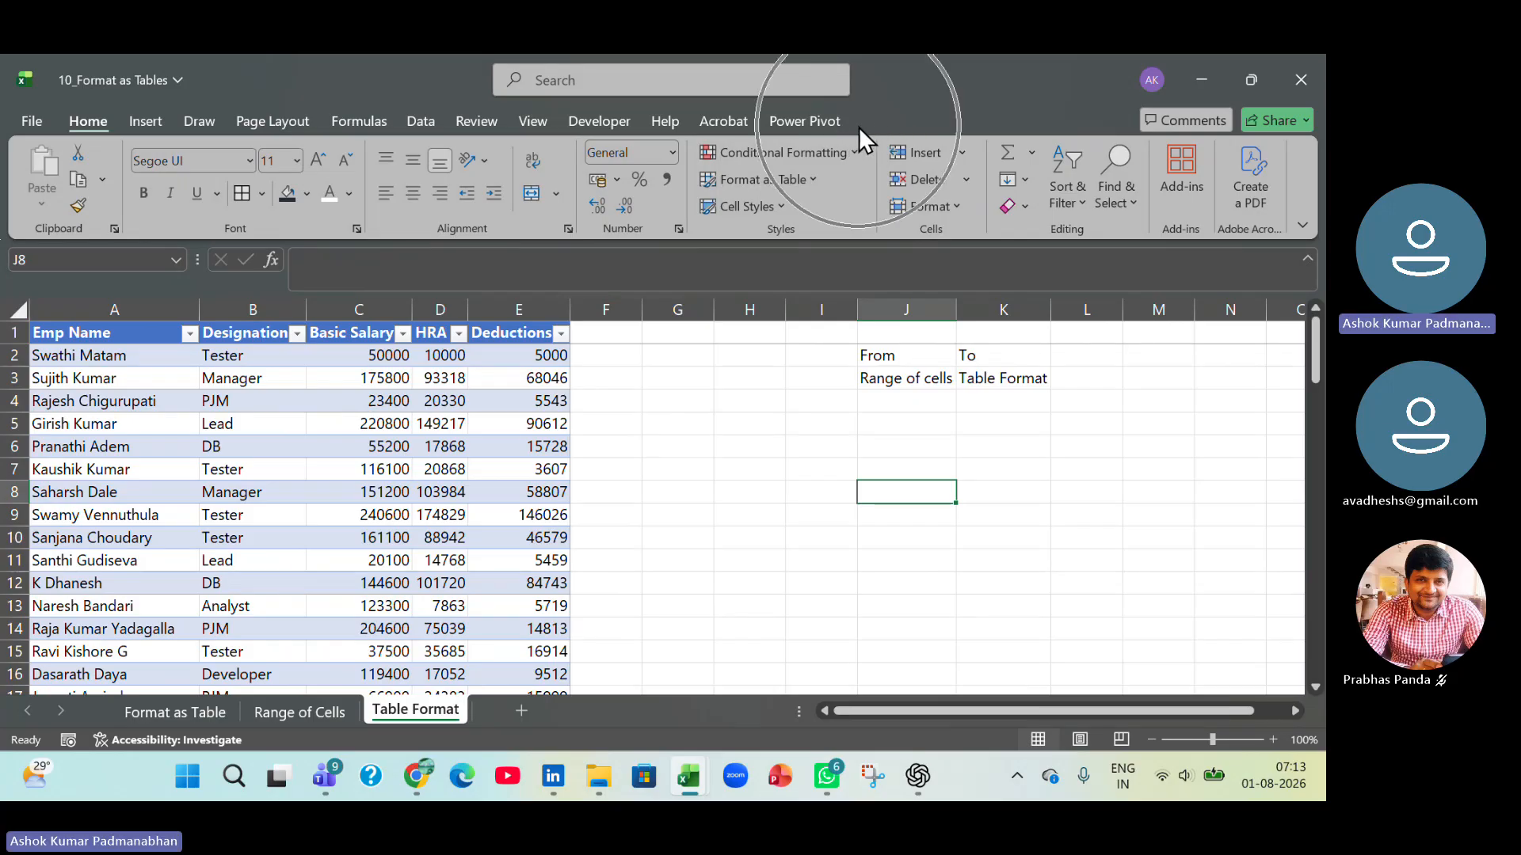
{"action": "left_click", "coordinate": [273, 447]}
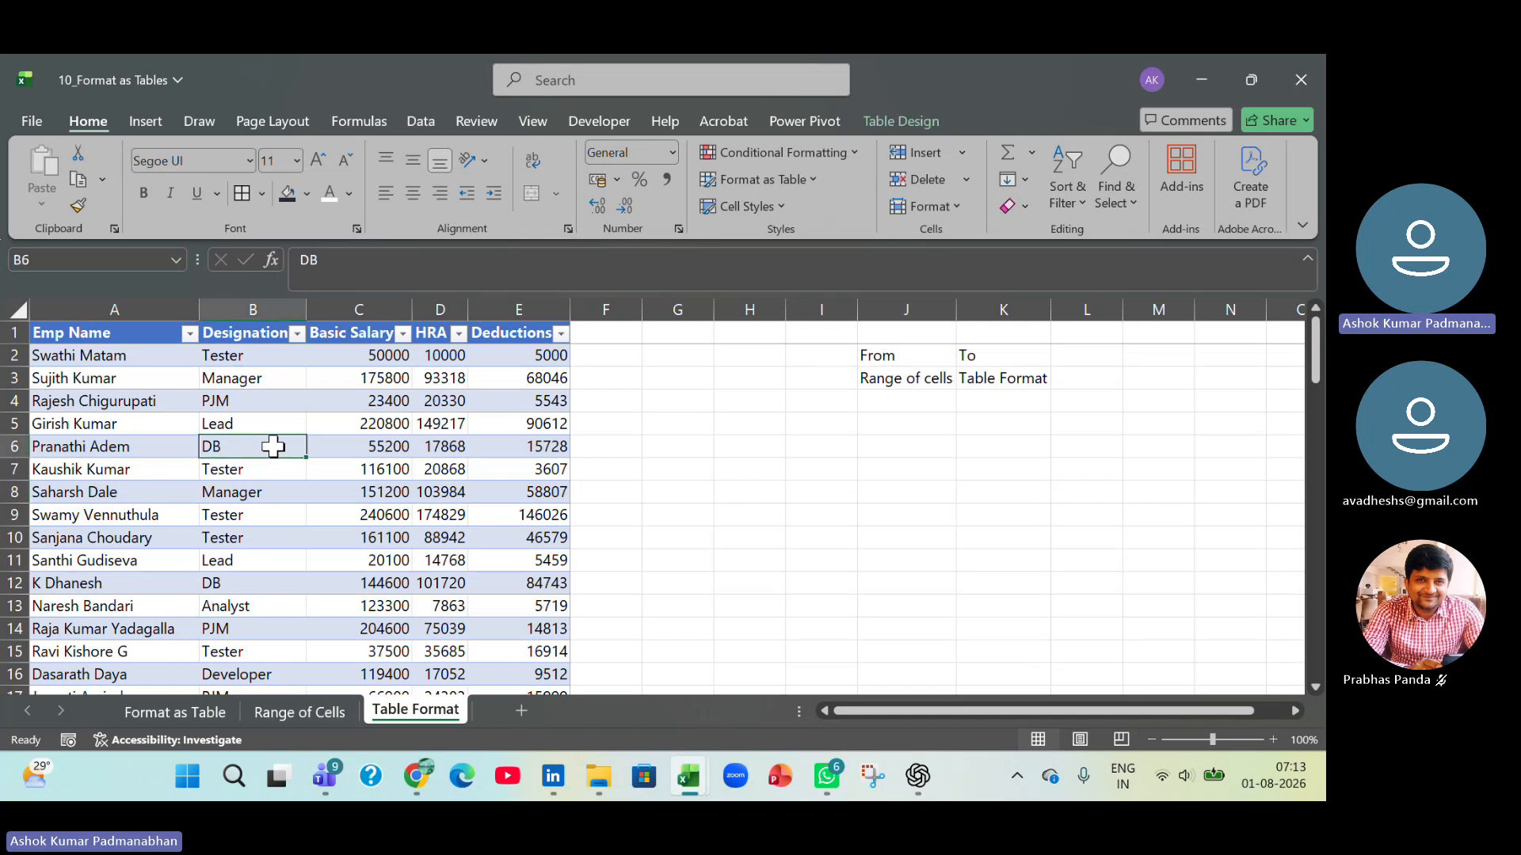
{"action": "left_click", "coordinate": [909, 121]}
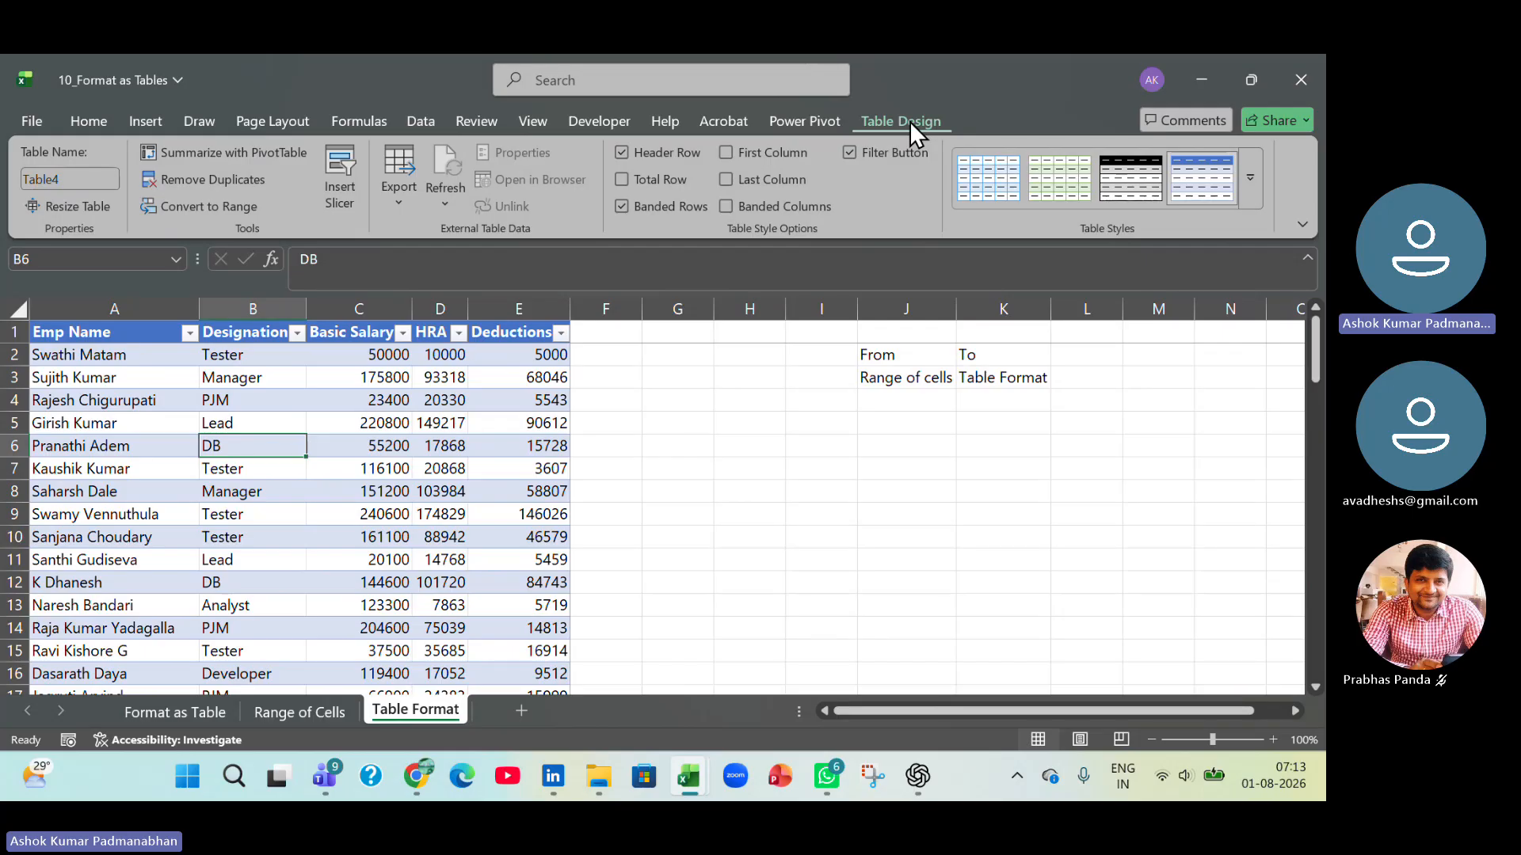
{"action": "left_click", "coordinate": [821, 421]}
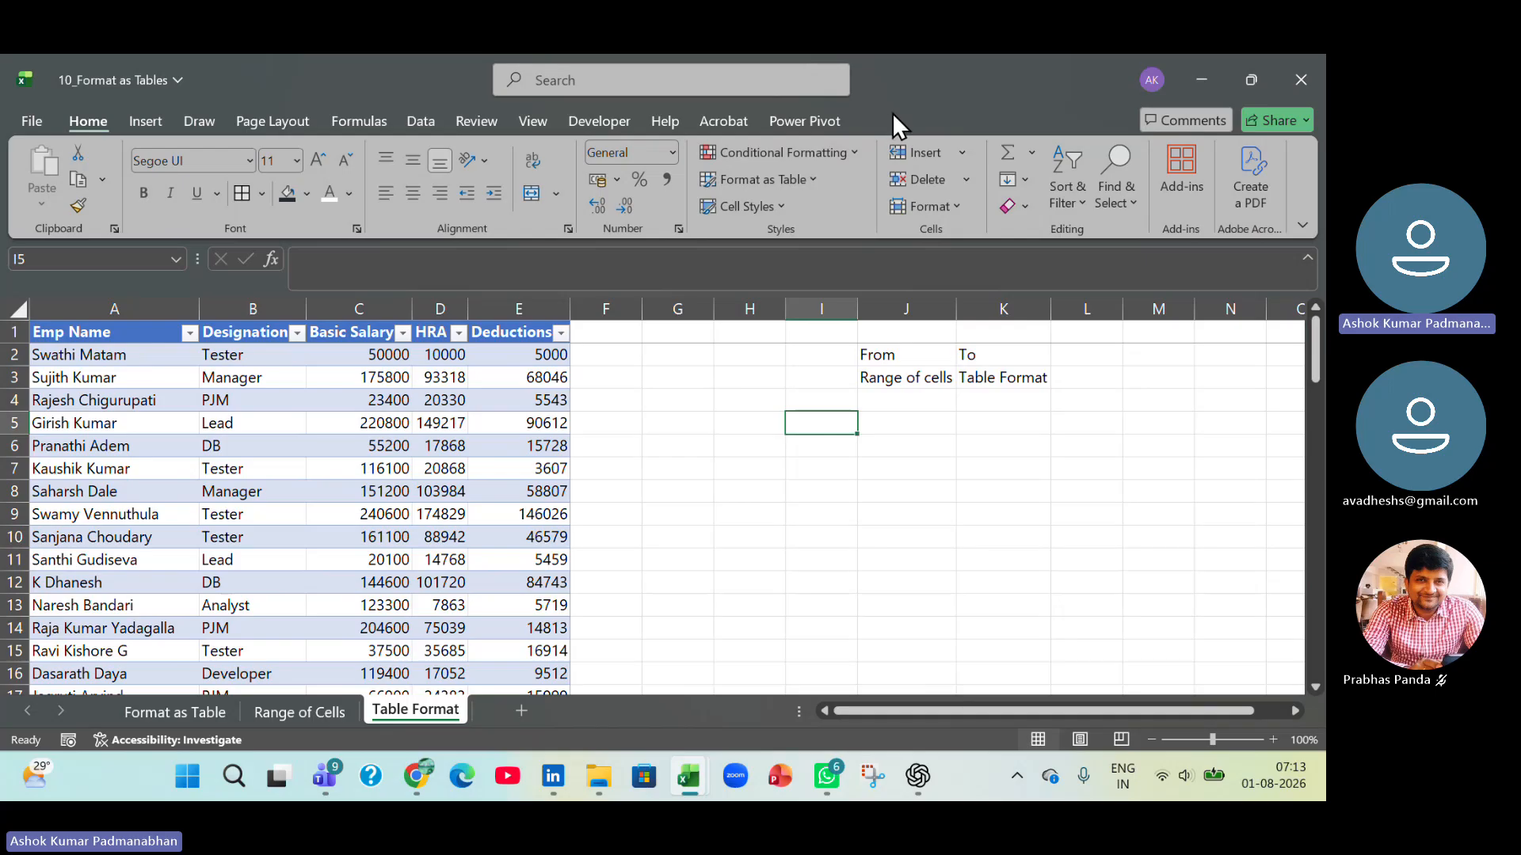
{"action": "left_click", "coordinate": [243, 424]}
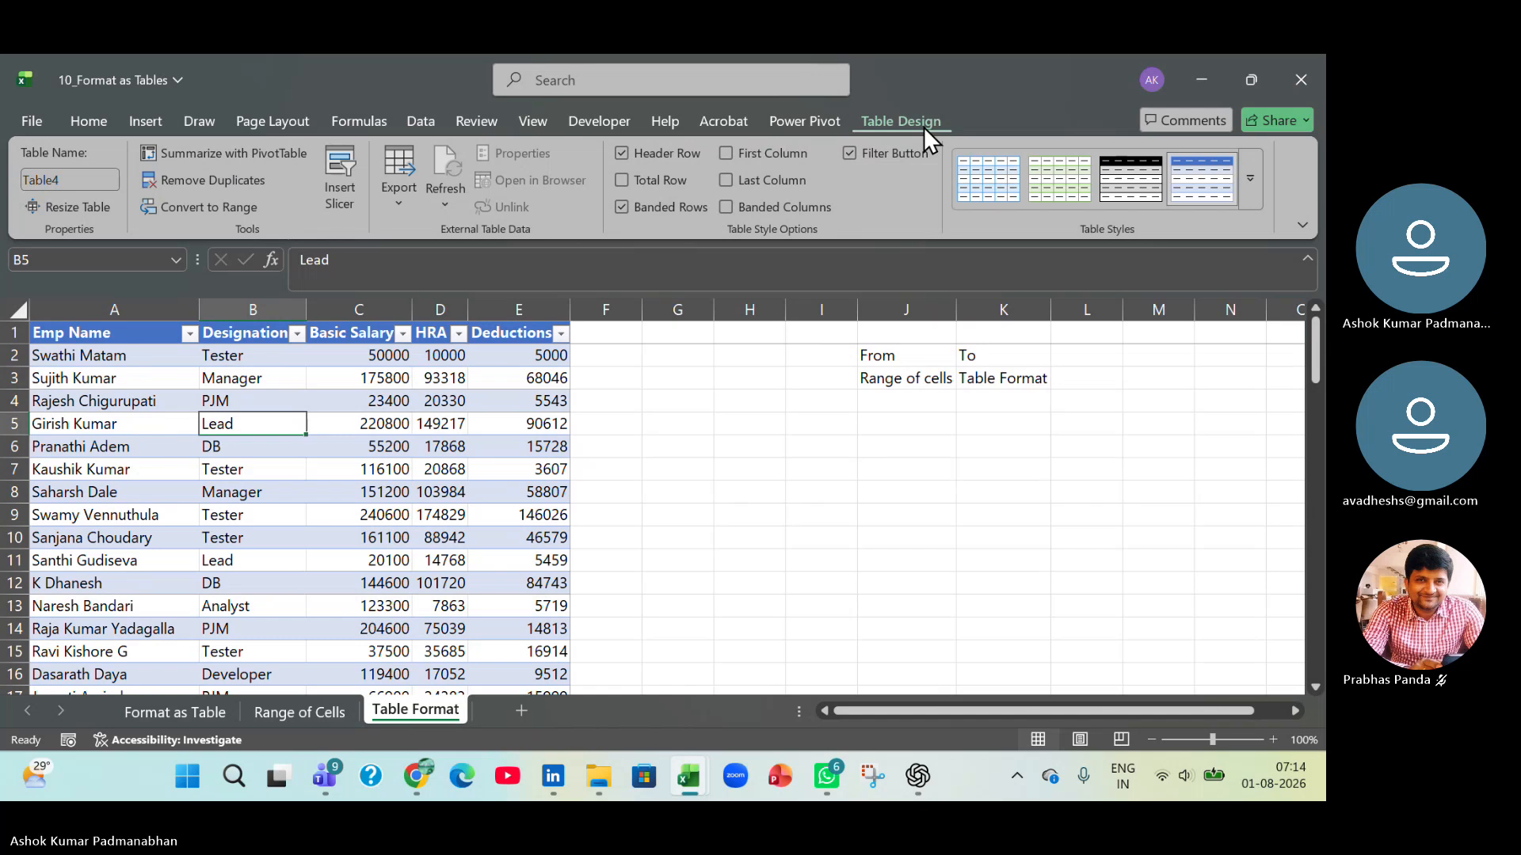
{"action": "left_click", "coordinate": [1006, 398]}
Enter a second conversion note with From in J6, Table Format in J7 and Range of Cells in K7.
{"action": "left_click", "coordinate": [926, 442]}
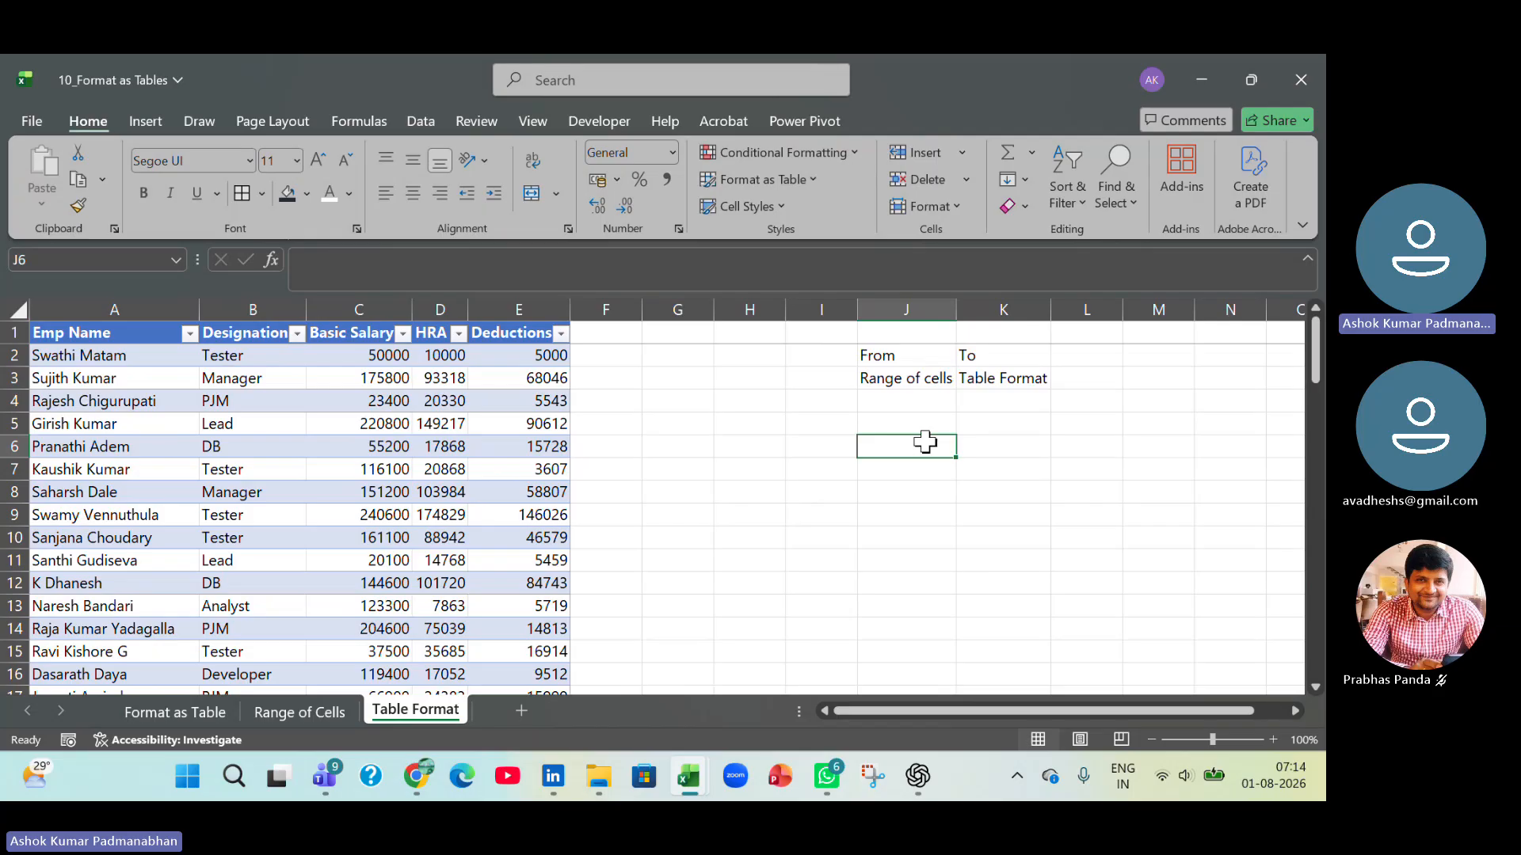
{"action": "type", "text": "From"}
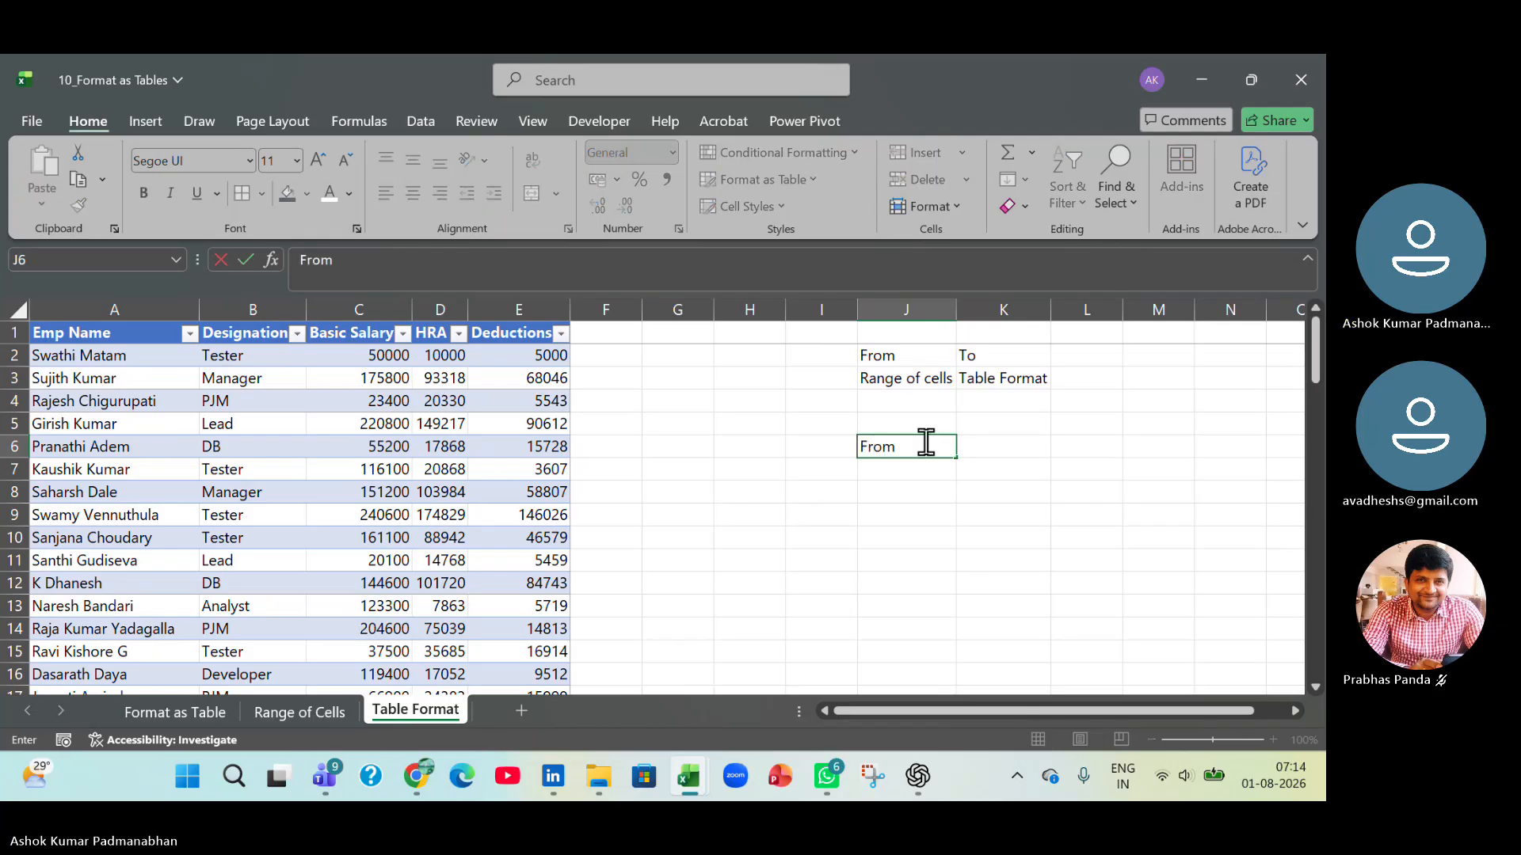
{"action": "key", "text": "Return"}
{"action": "type", "text": "Table Forma"}
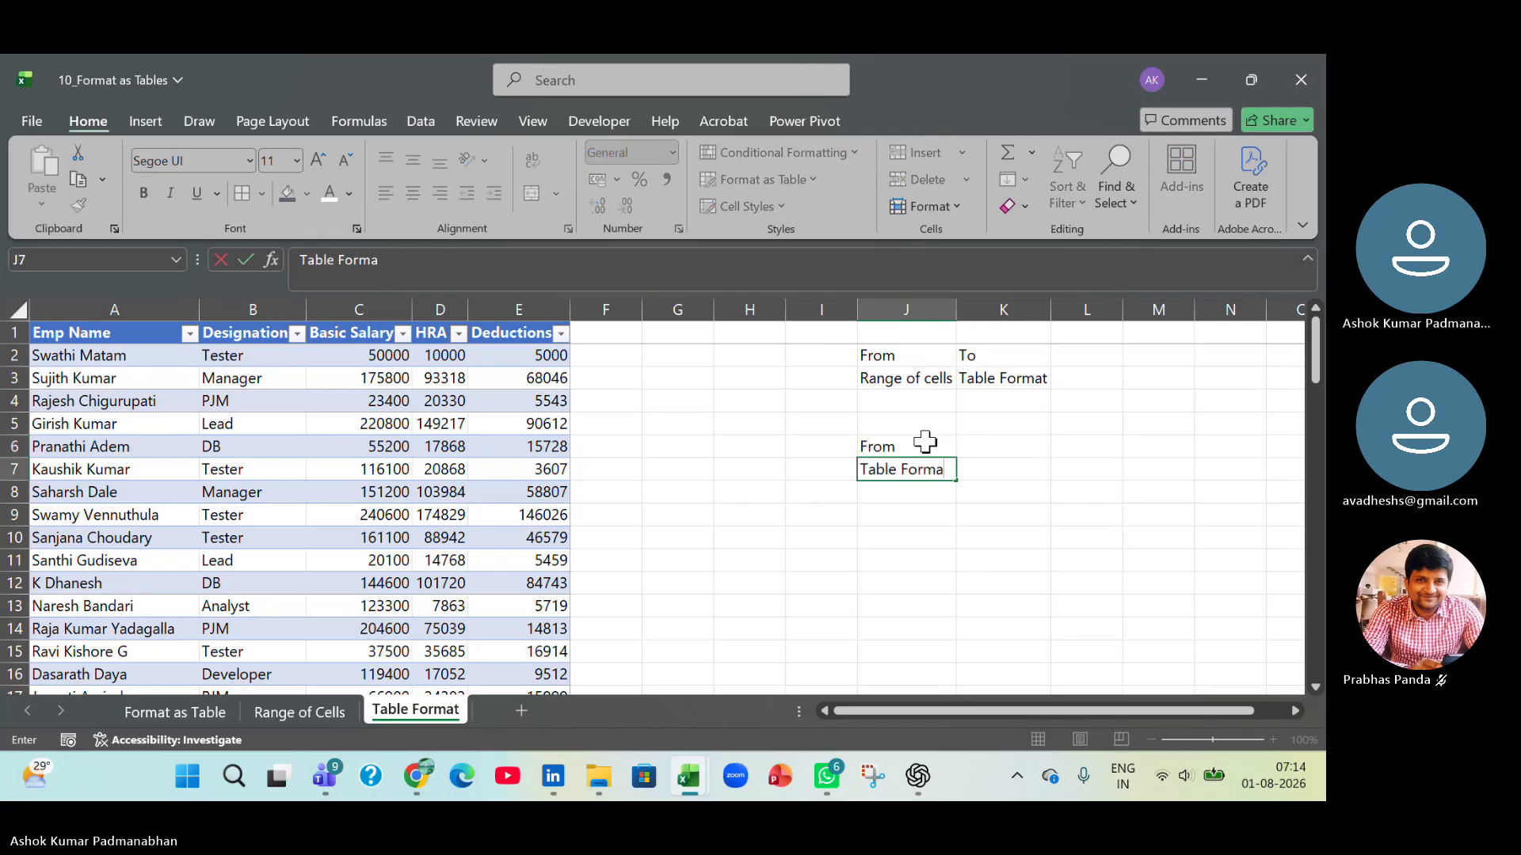
{"action": "type", "text": "t"}
{"action": "key", "text": "Tab"}
{"action": "type", "text": "R"}
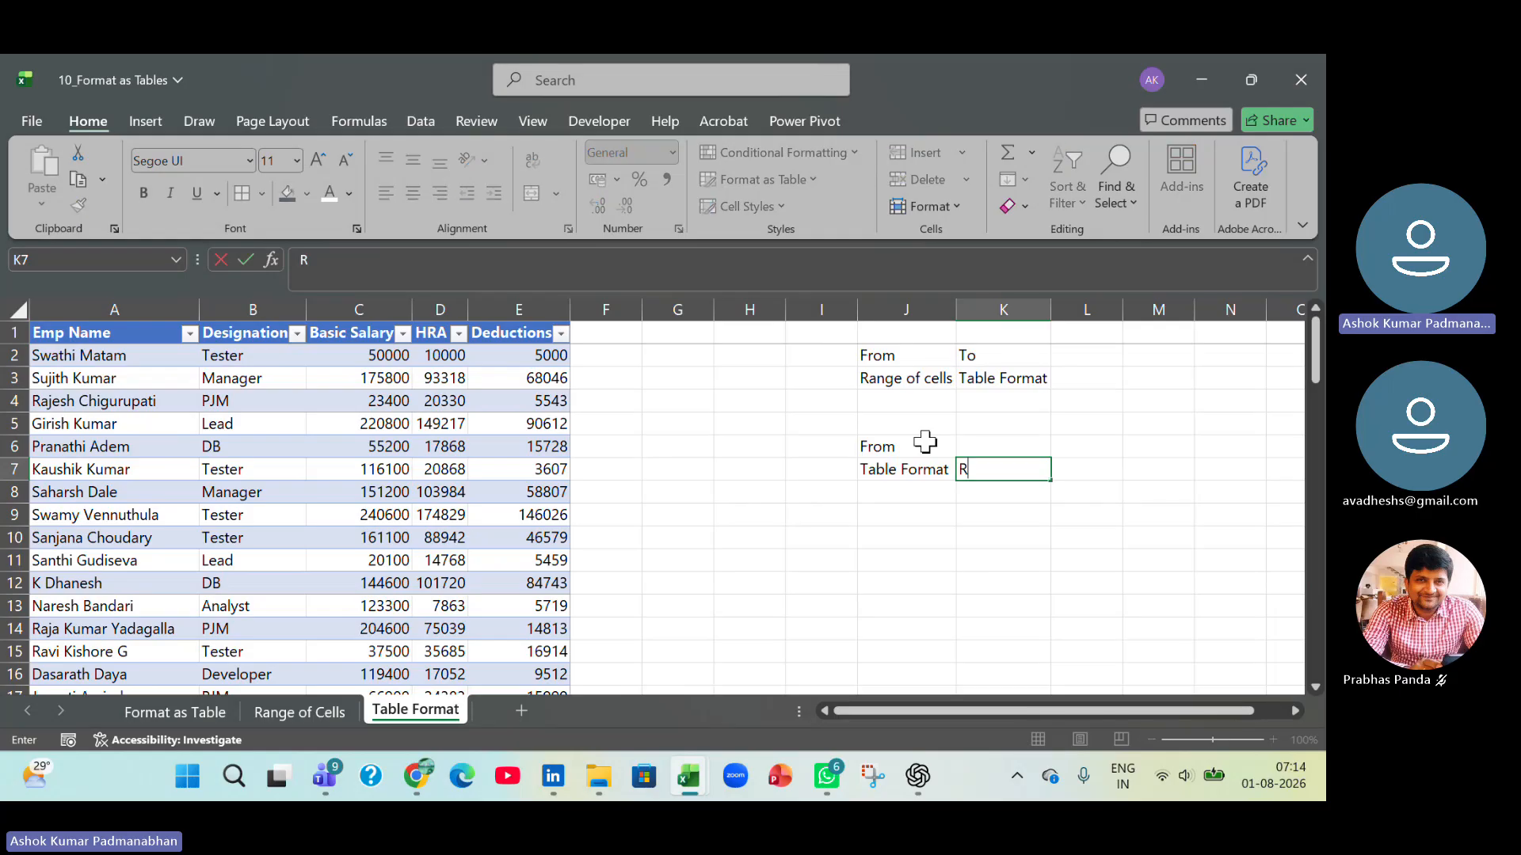
{"action": "type", "text": "ange of Cells"}
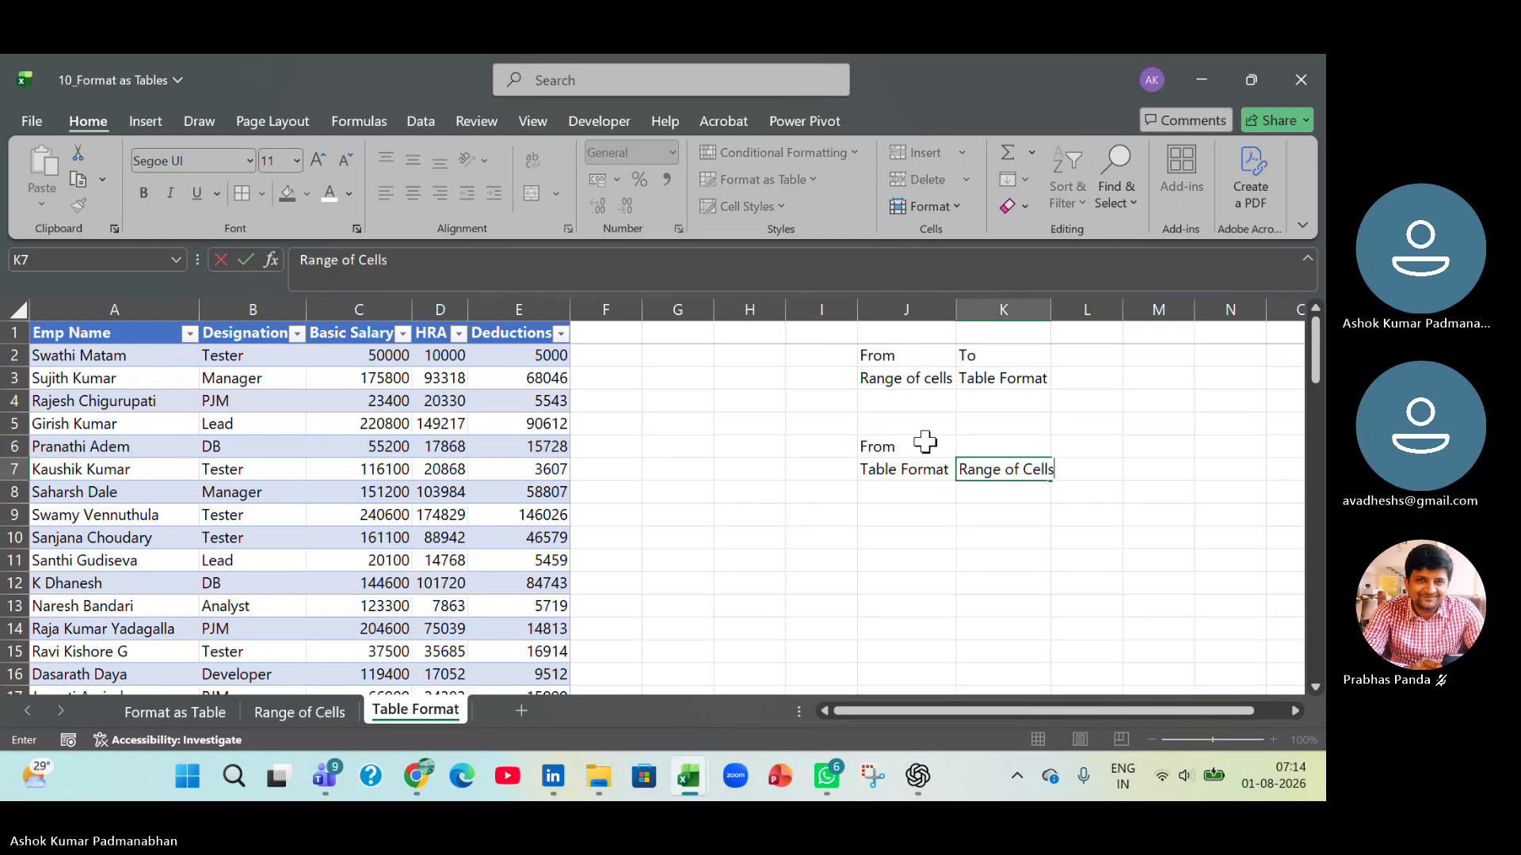
{"action": "key", "text": "Tab"}
Enter the heading To in cell K6, above Range of Cells.
{"action": "left_click", "coordinate": [1016, 450]}
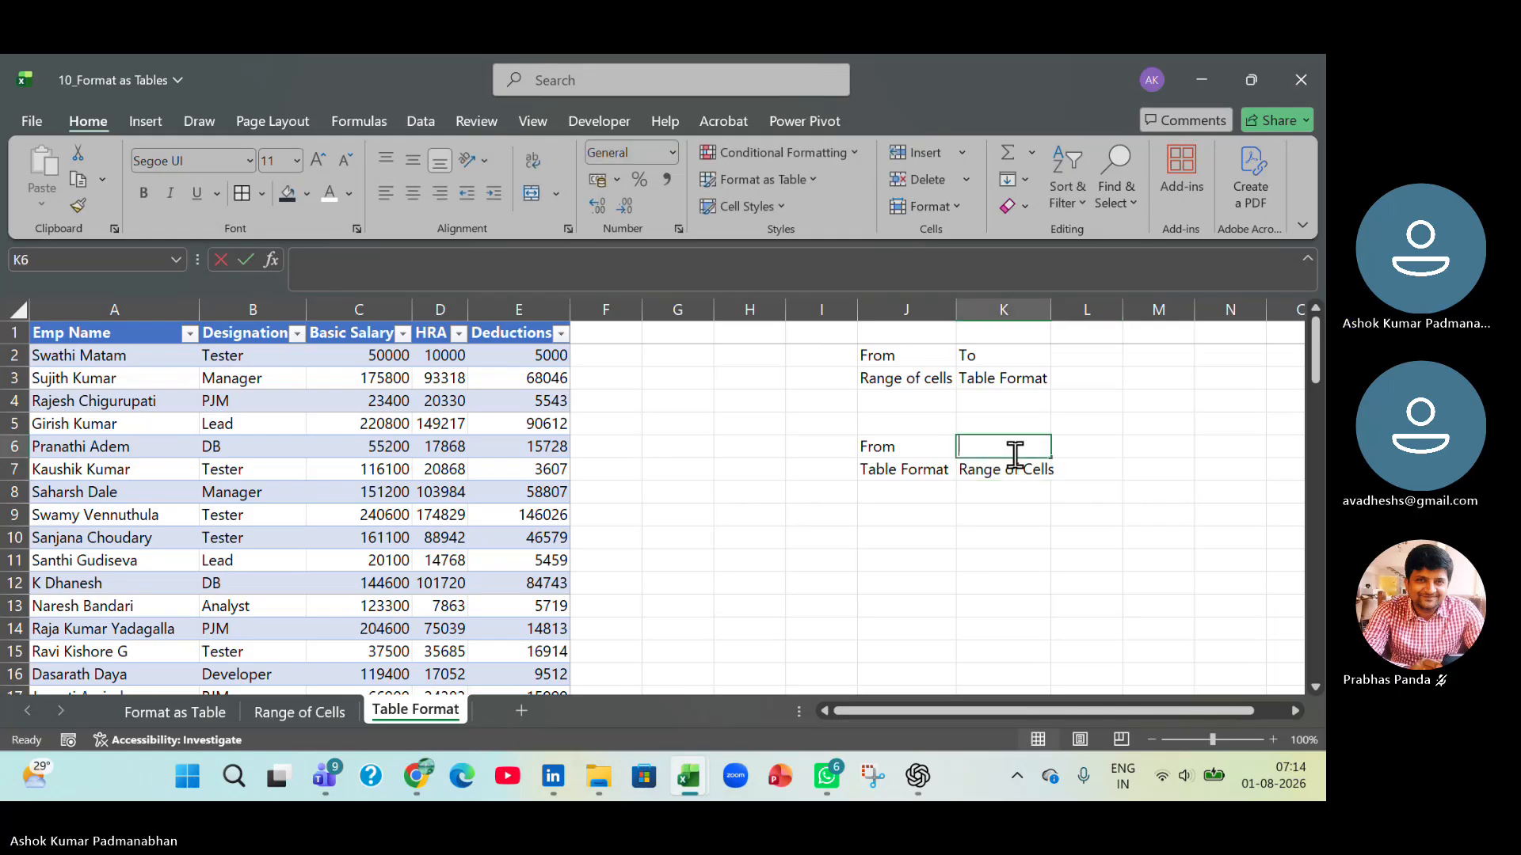
{"action": "type", "text": "Tol"}
{"action": "key", "text": "Return"}
{"action": "double_click", "coordinate": [1015, 453]}
{"action": "key", "text": "BackSpace"}
{"action": "key", "text": "Return"}
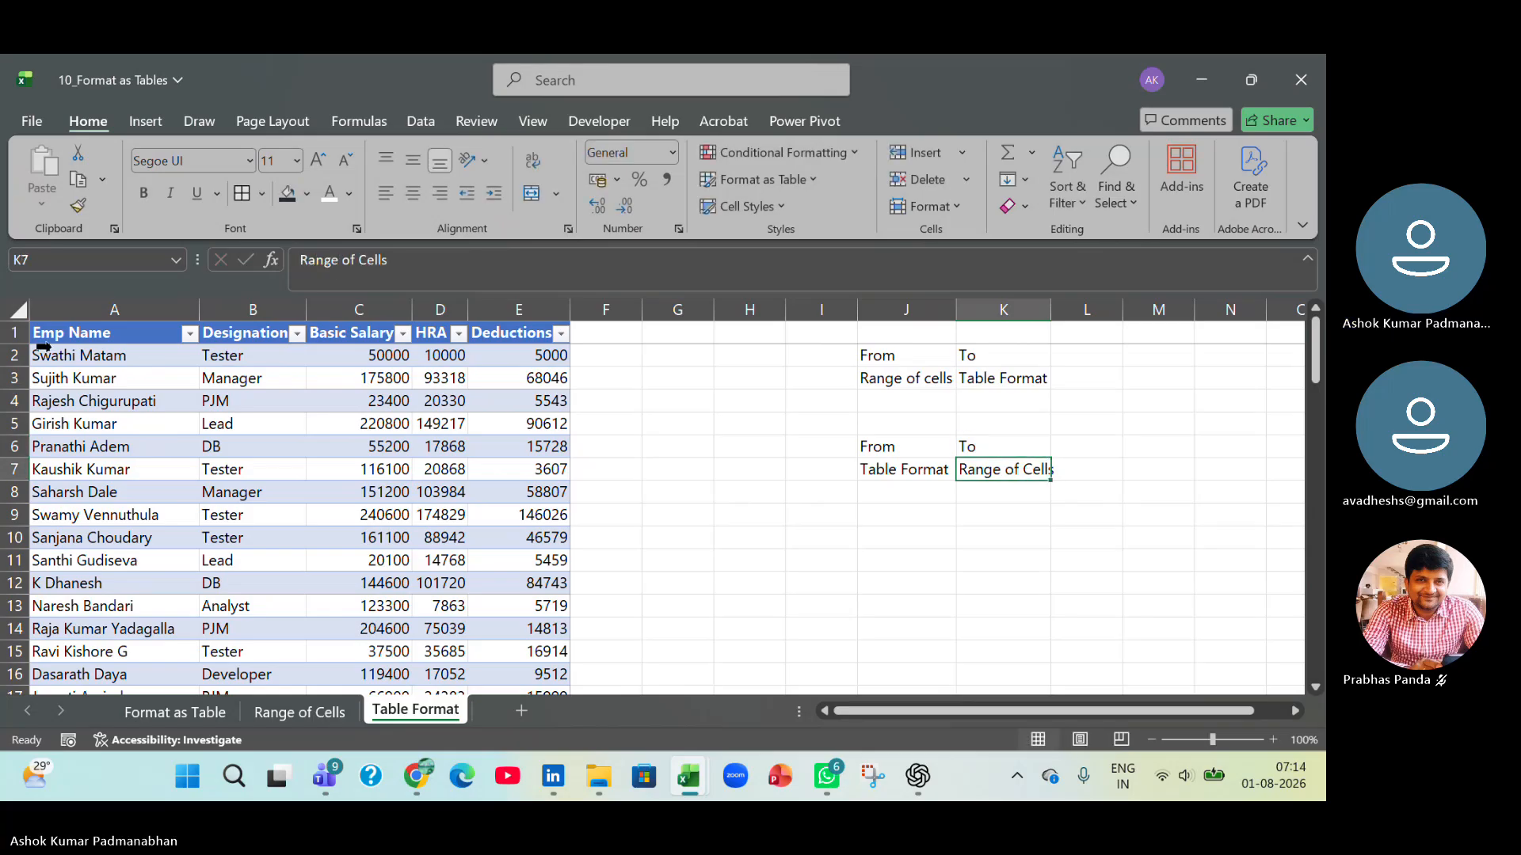
Convert the employee table on the Table Format sheet to a normal range of cells.
{"action": "left_click", "coordinate": [117, 331]}
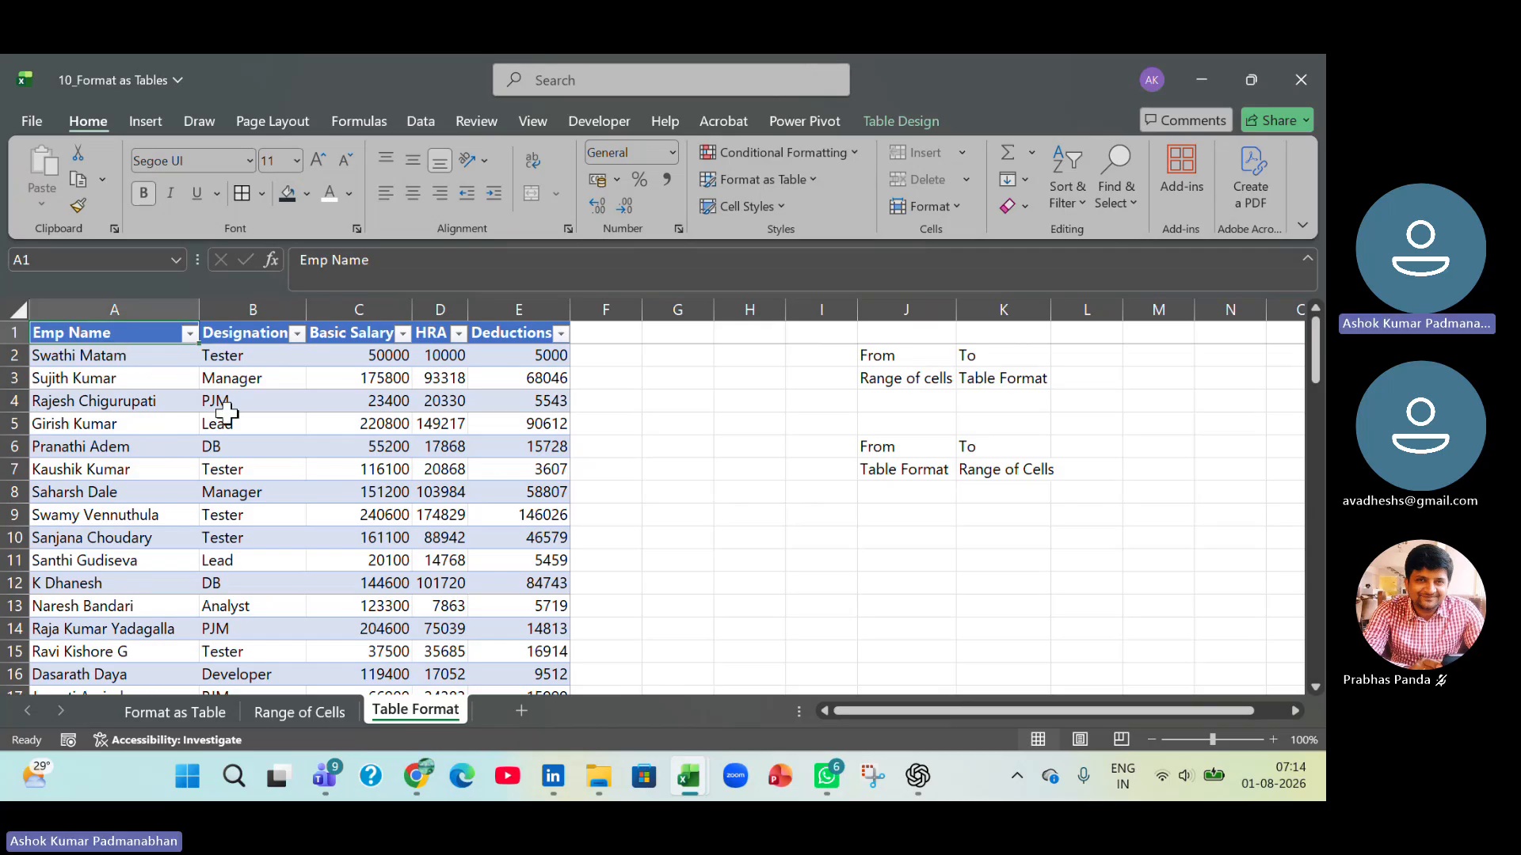
{"action": "left_click", "coordinate": [247, 446]}
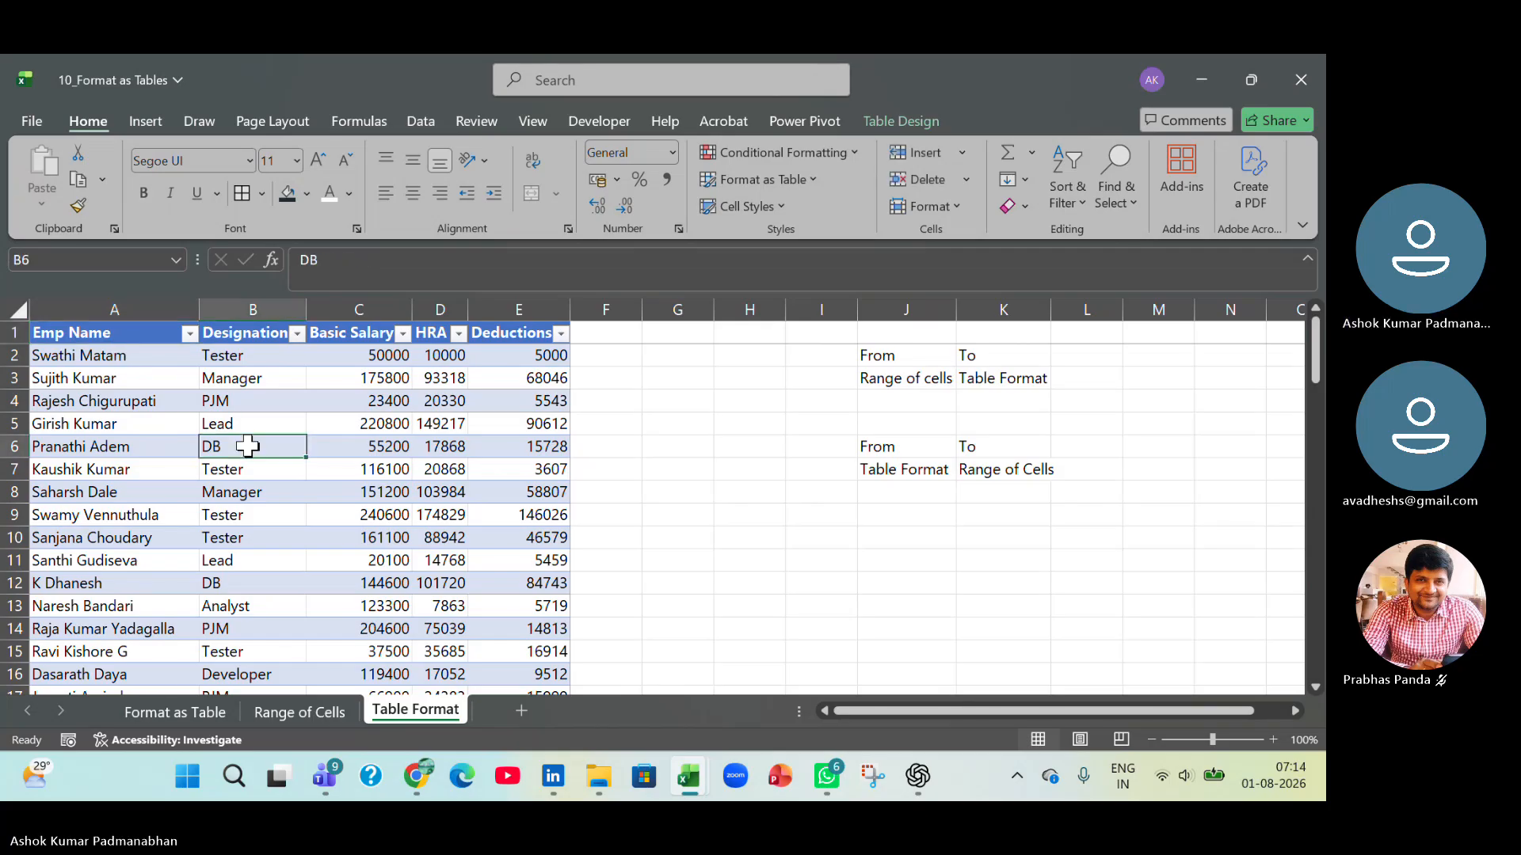
{"action": "left_click", "coordinate": [893, 118]}
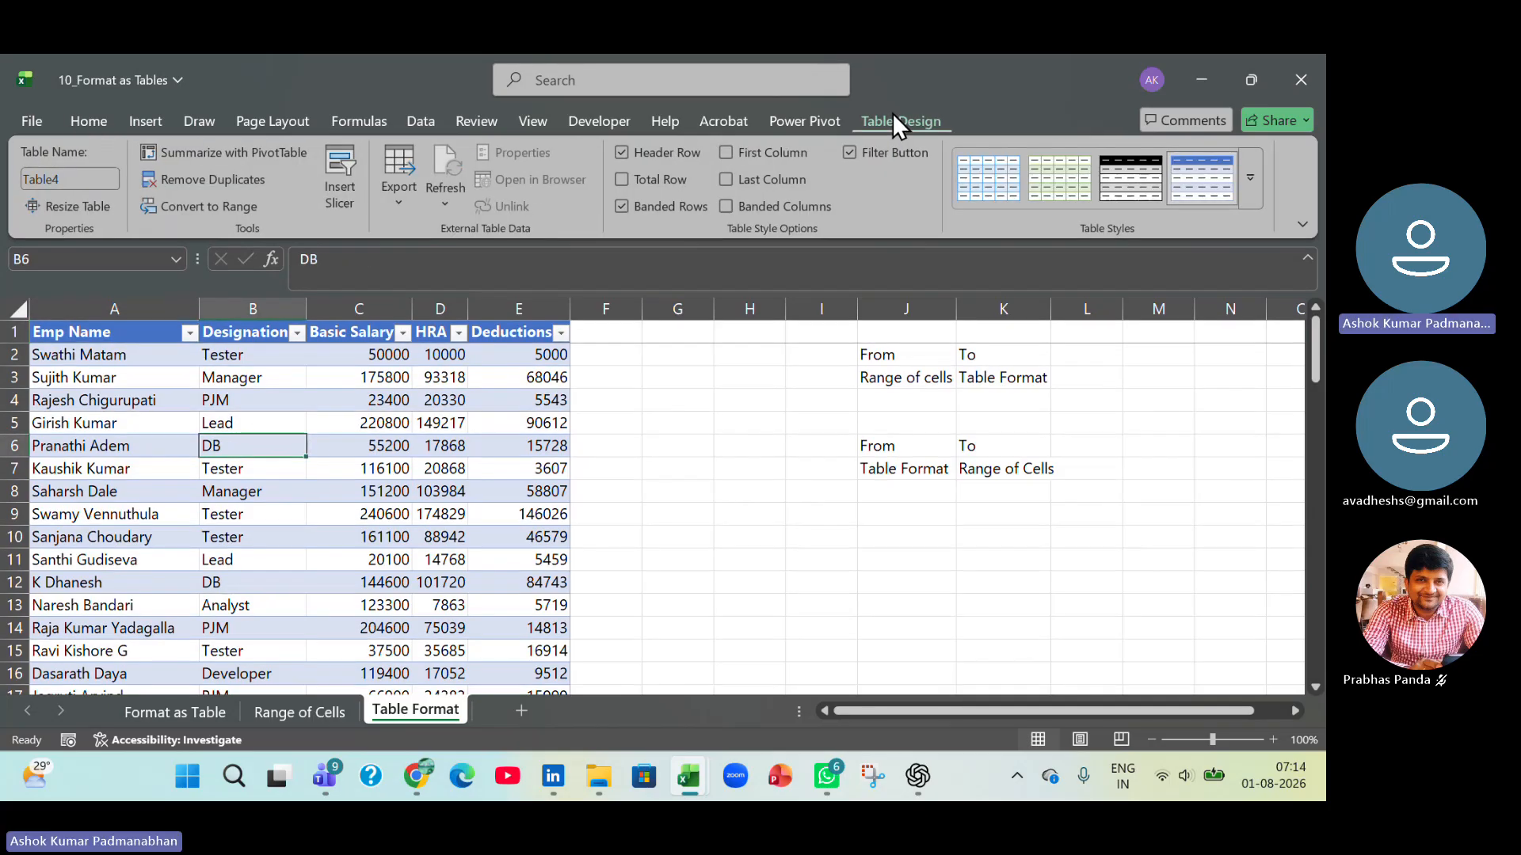
{"action": "left_click", "coordinate": [205, 212]}
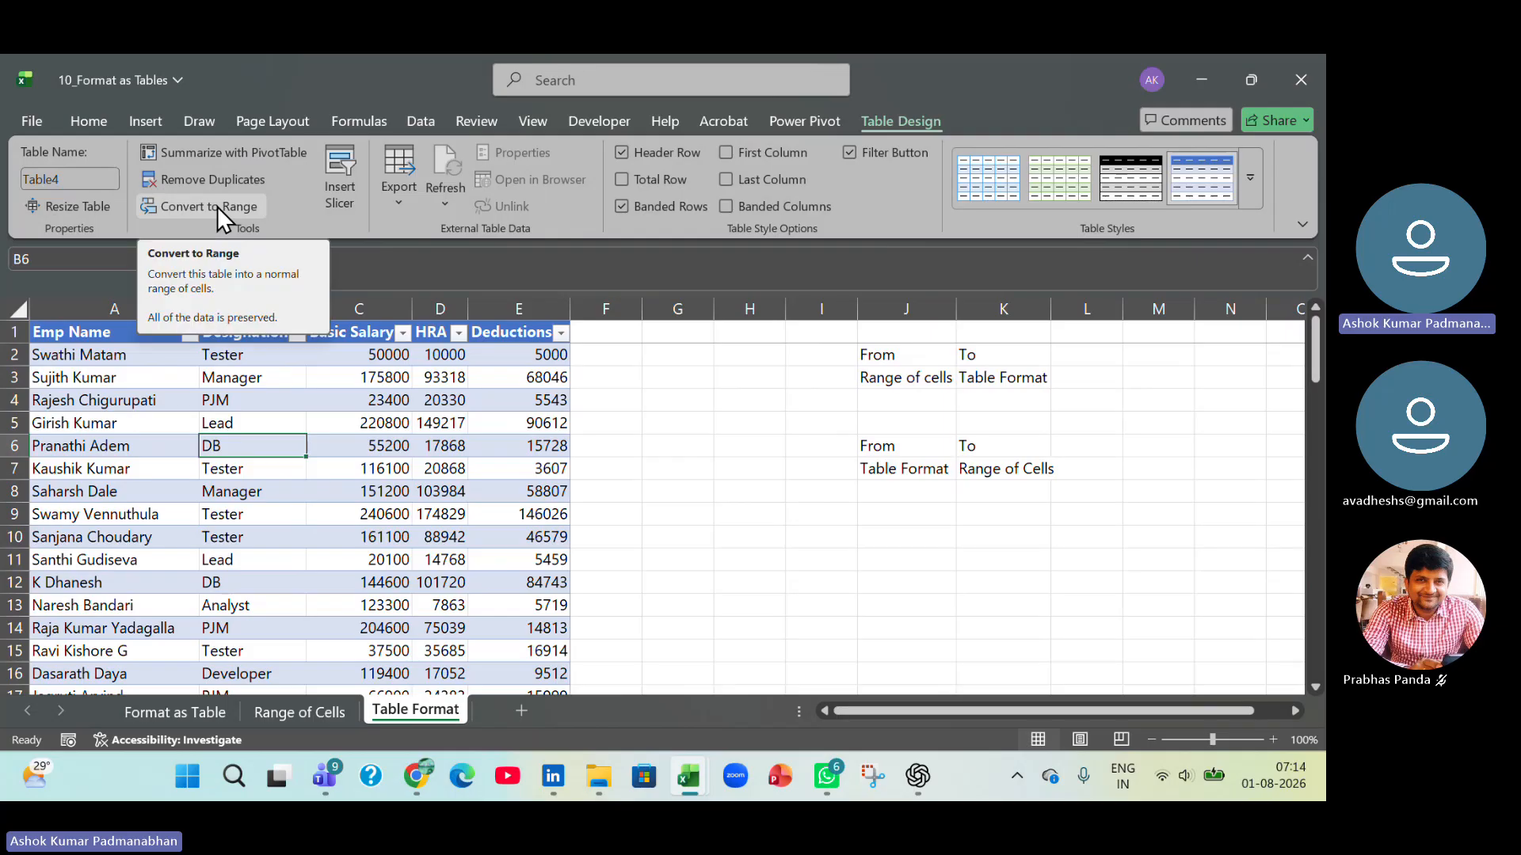
{"action": "left_click", "coordinate": [217, 206]}
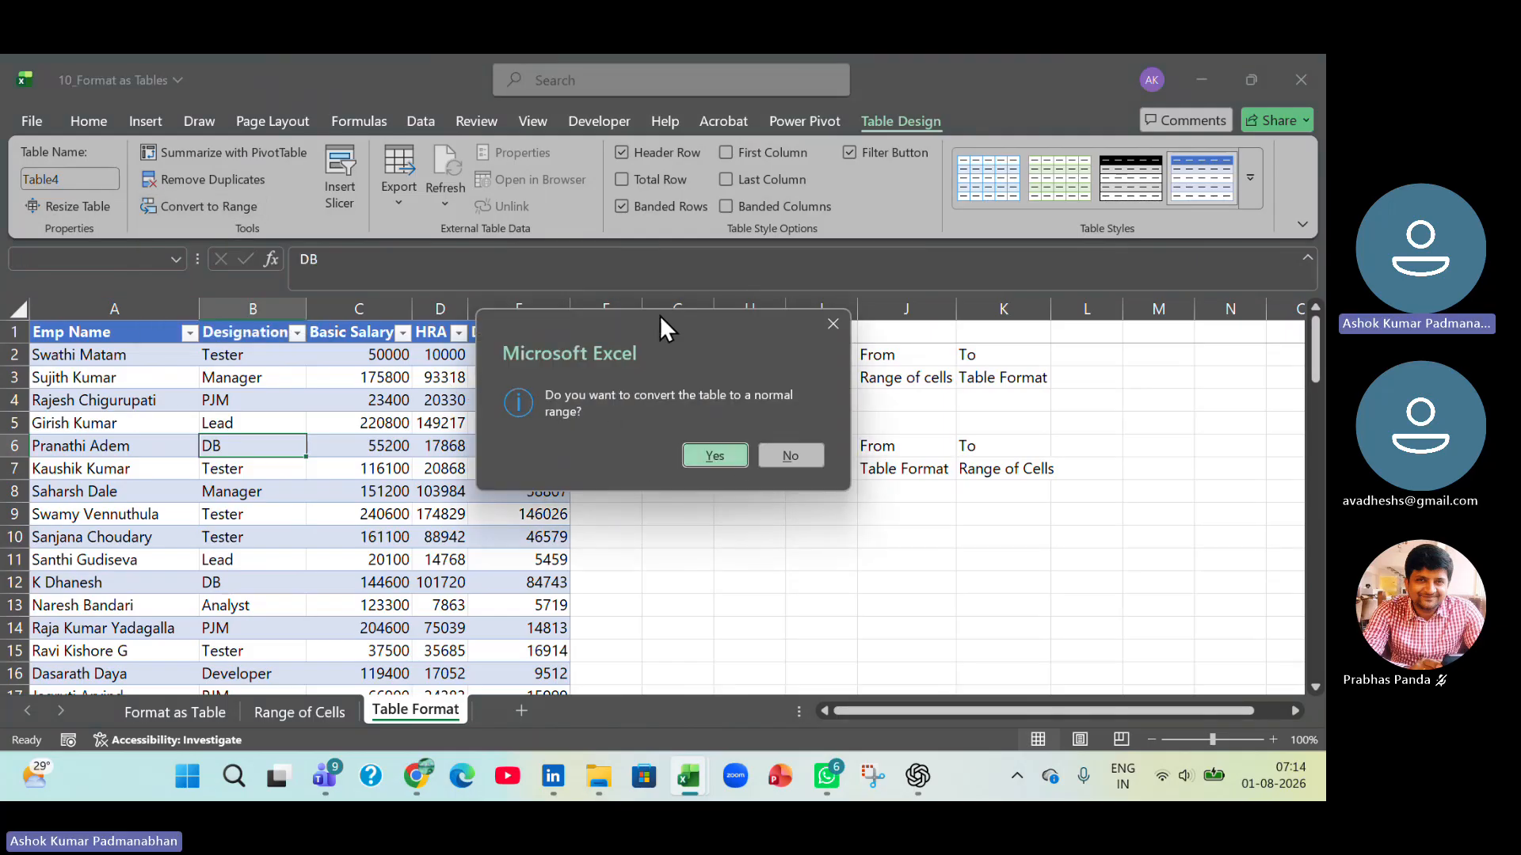
{"action": "left_click", "coordinate": [716, 456]}
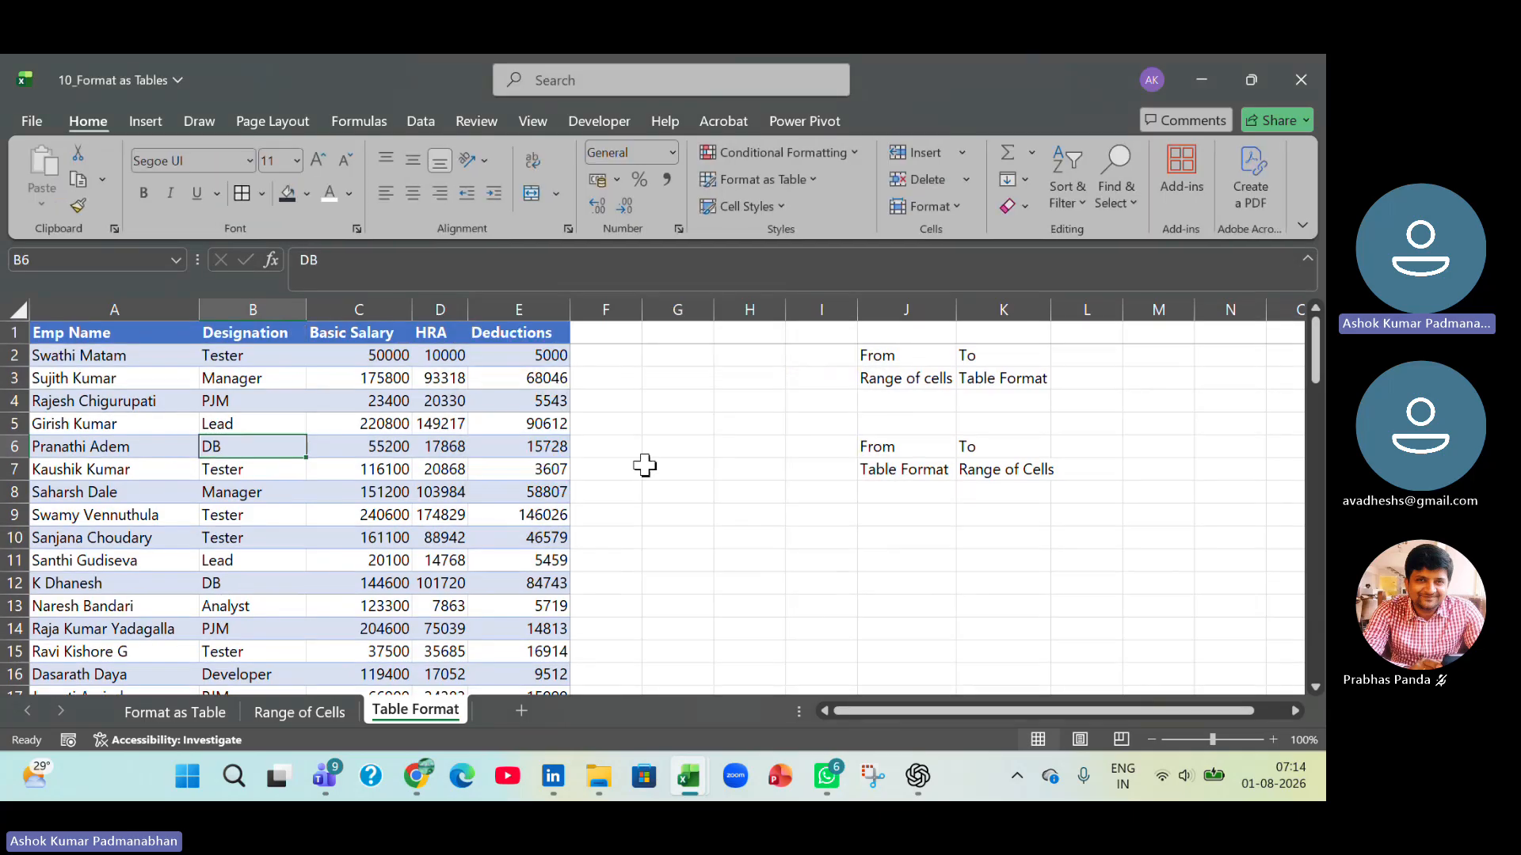
Inspect the header row and data cells of the converted range for remaining table features.
{"action": "left_click", "coordinate": [387, 468]}
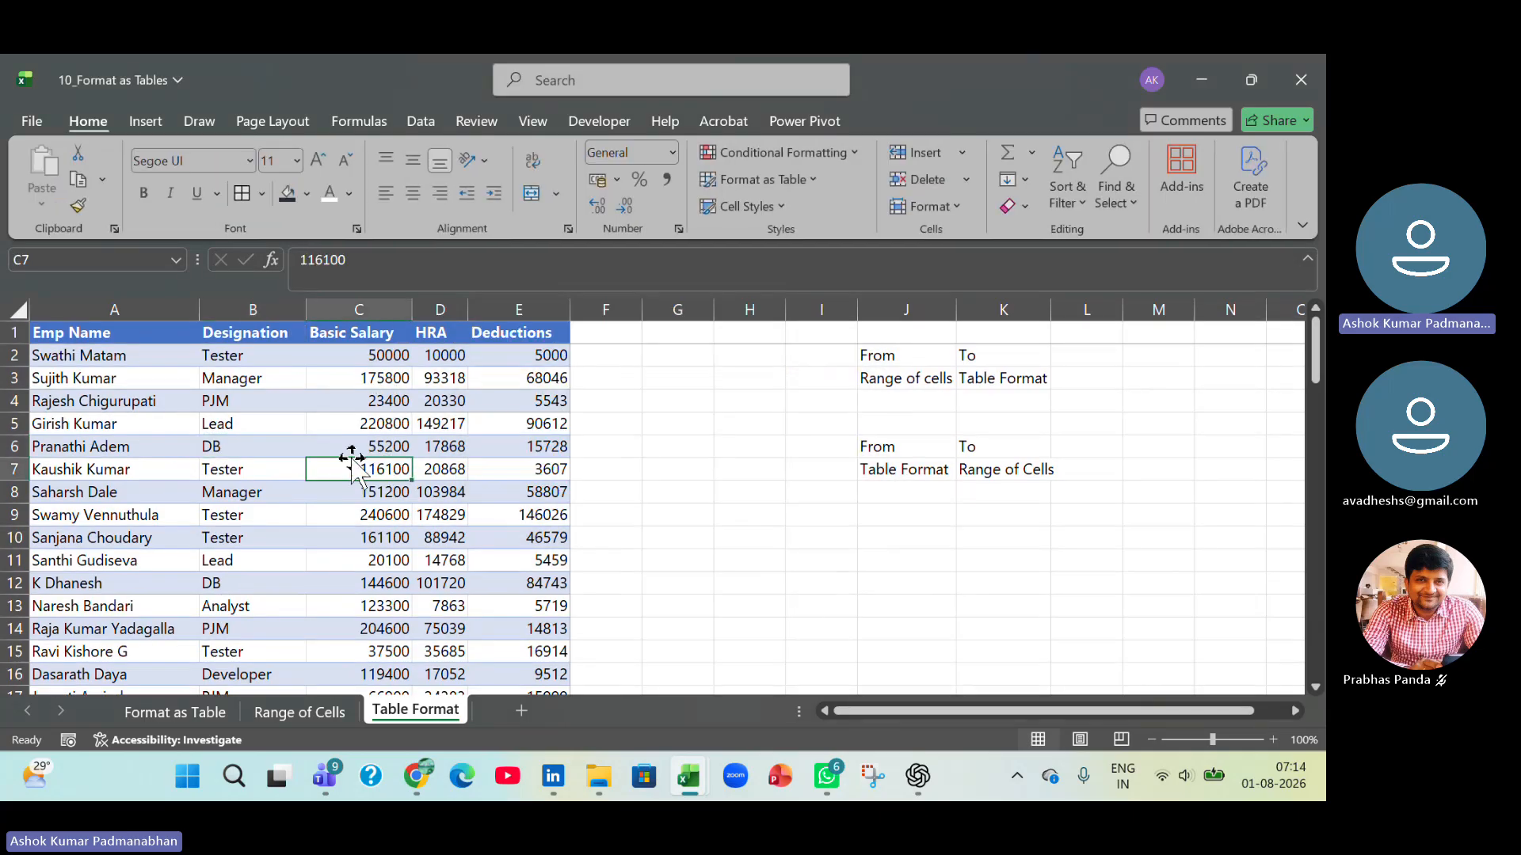
{"action": "left_click", "coordinate": [131, 329]}
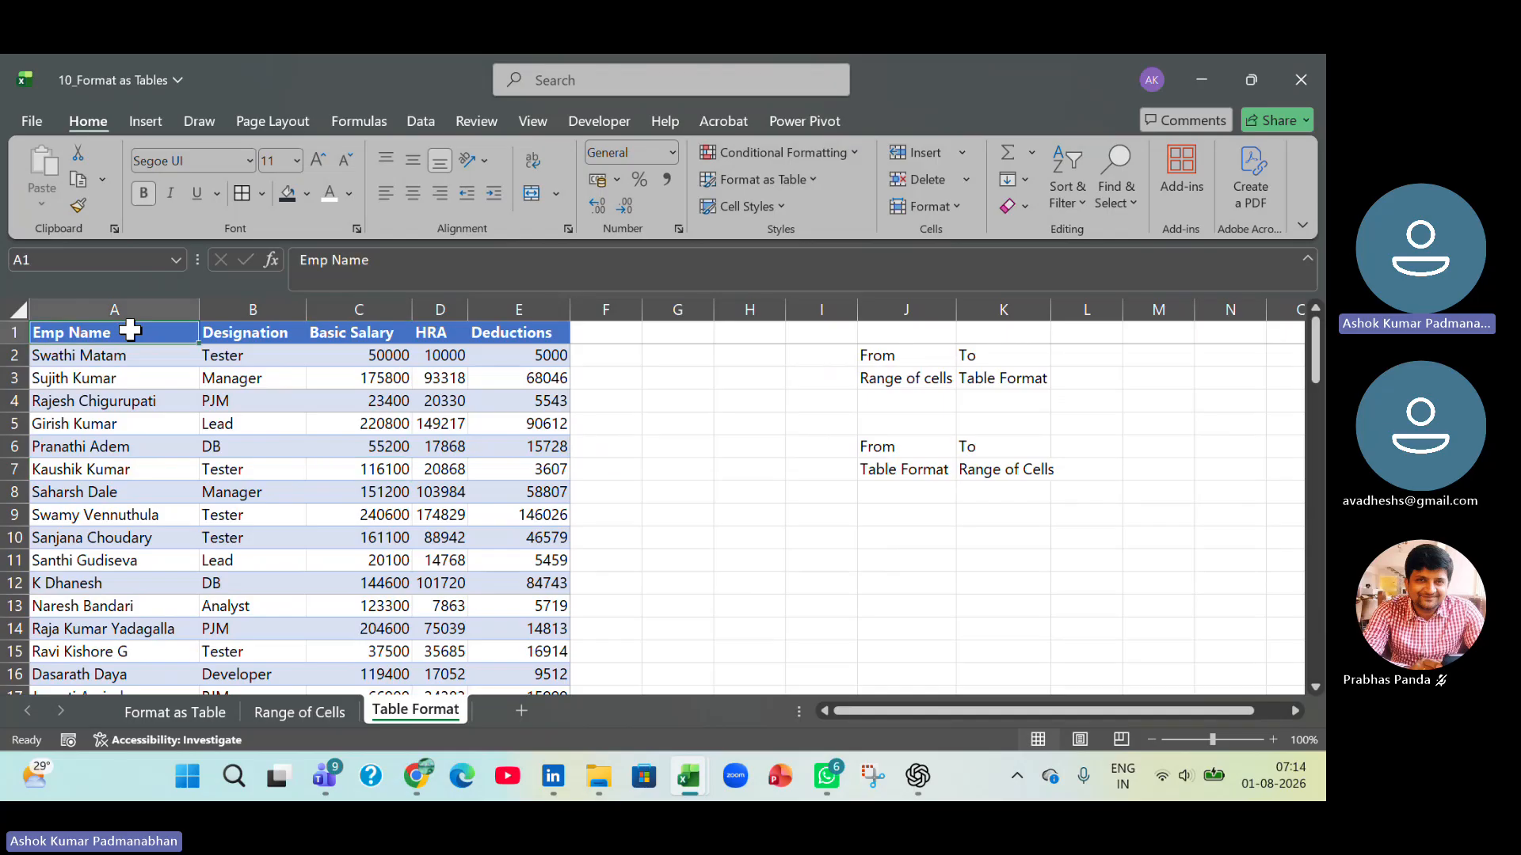
{"action": "left_click", "coordinate": [459, 447]}
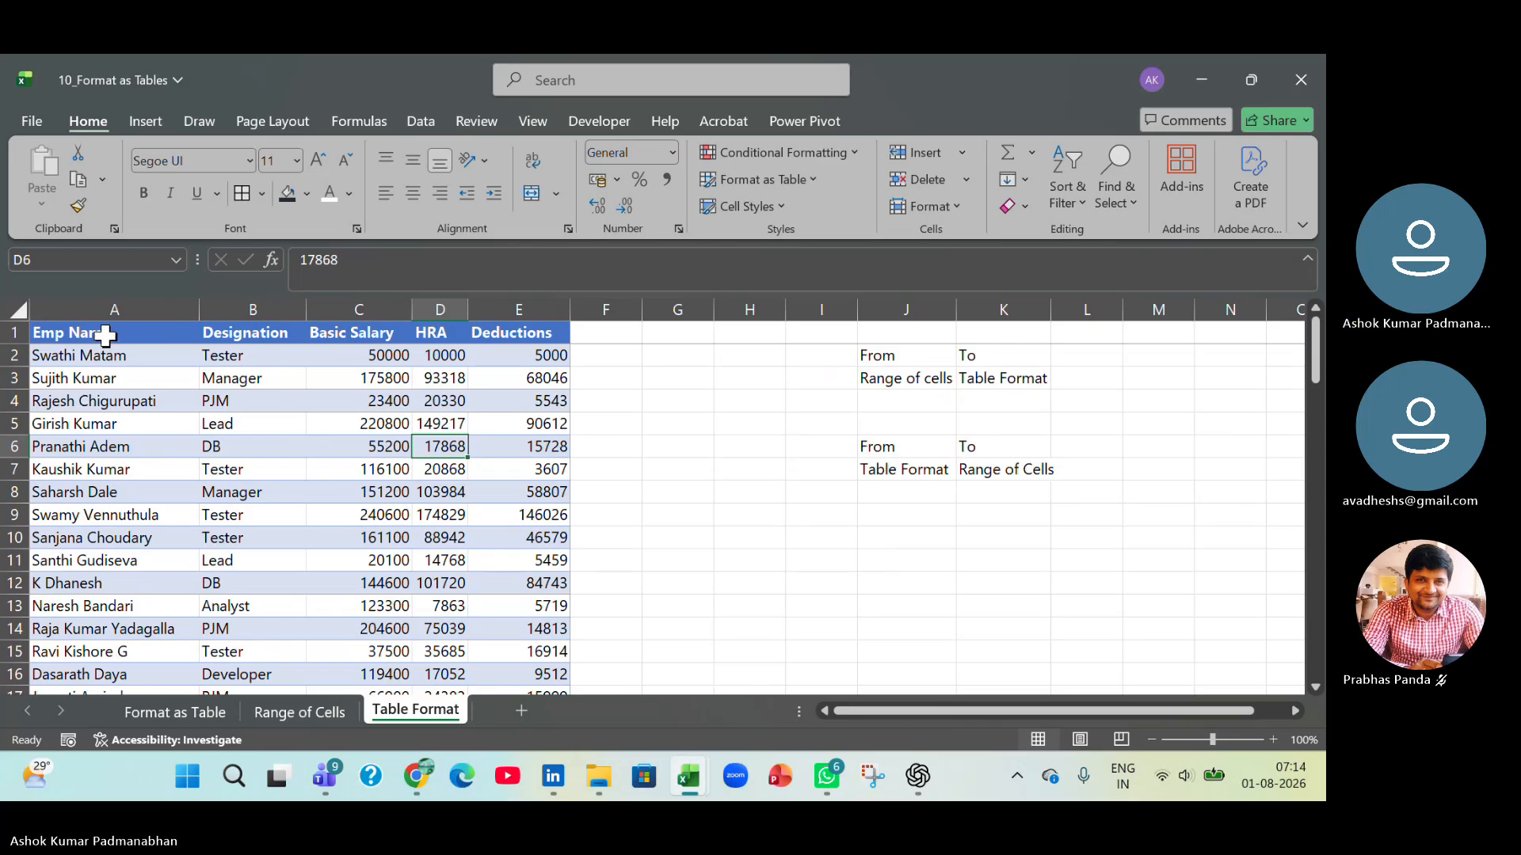
Convert the employee data on the Table Format sheet to a table with headers, using the named range my_Data as its source.
{"action": "left_click_drag", "start_coordinate": [105, 336], "coordinate": [557, 621]}
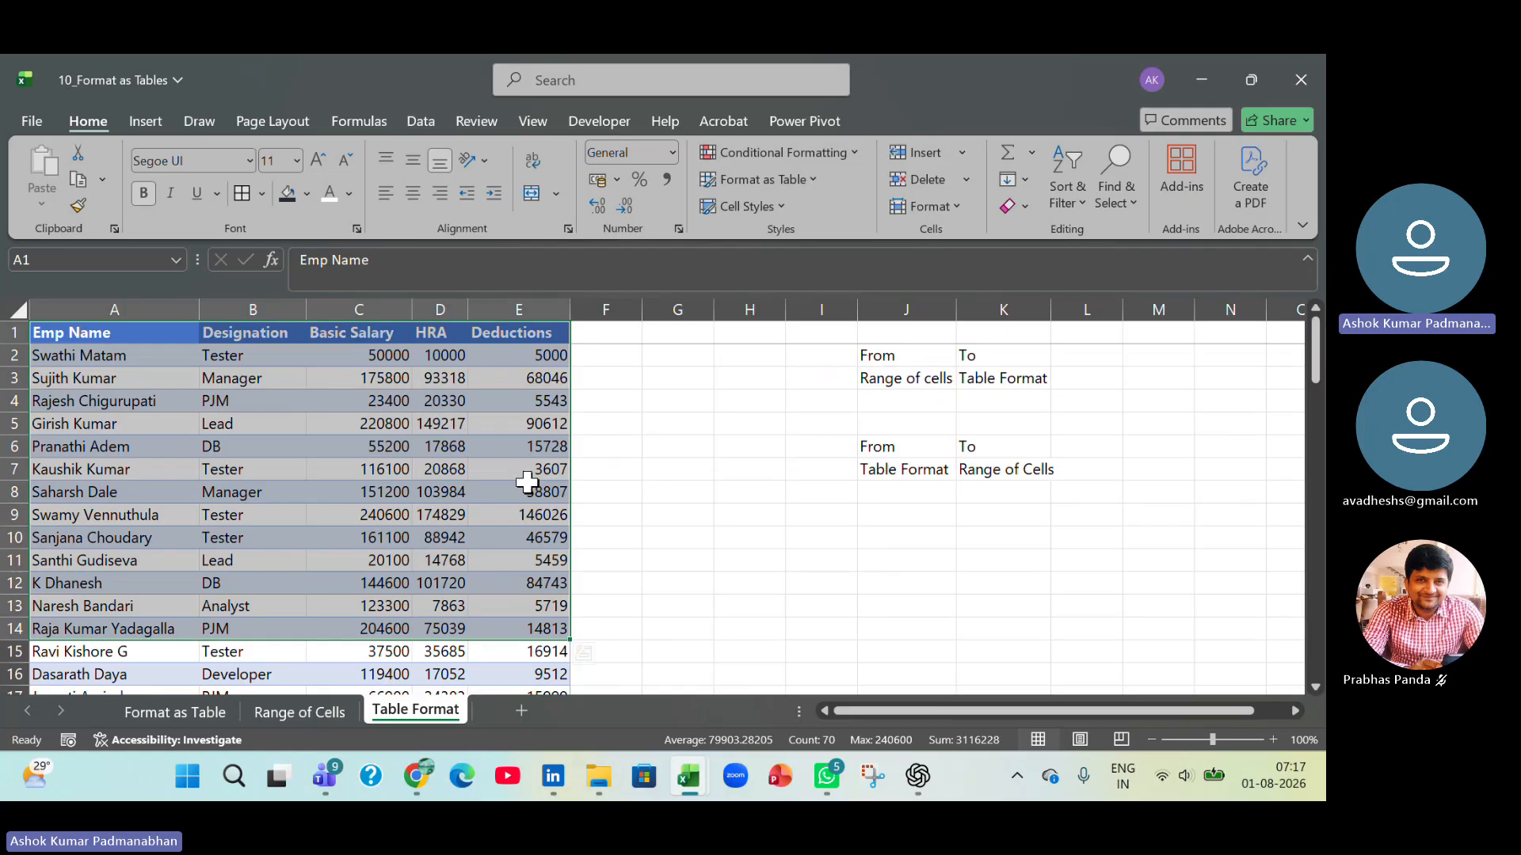
{"action": "key", "text": "ctrl+shift+Down"}
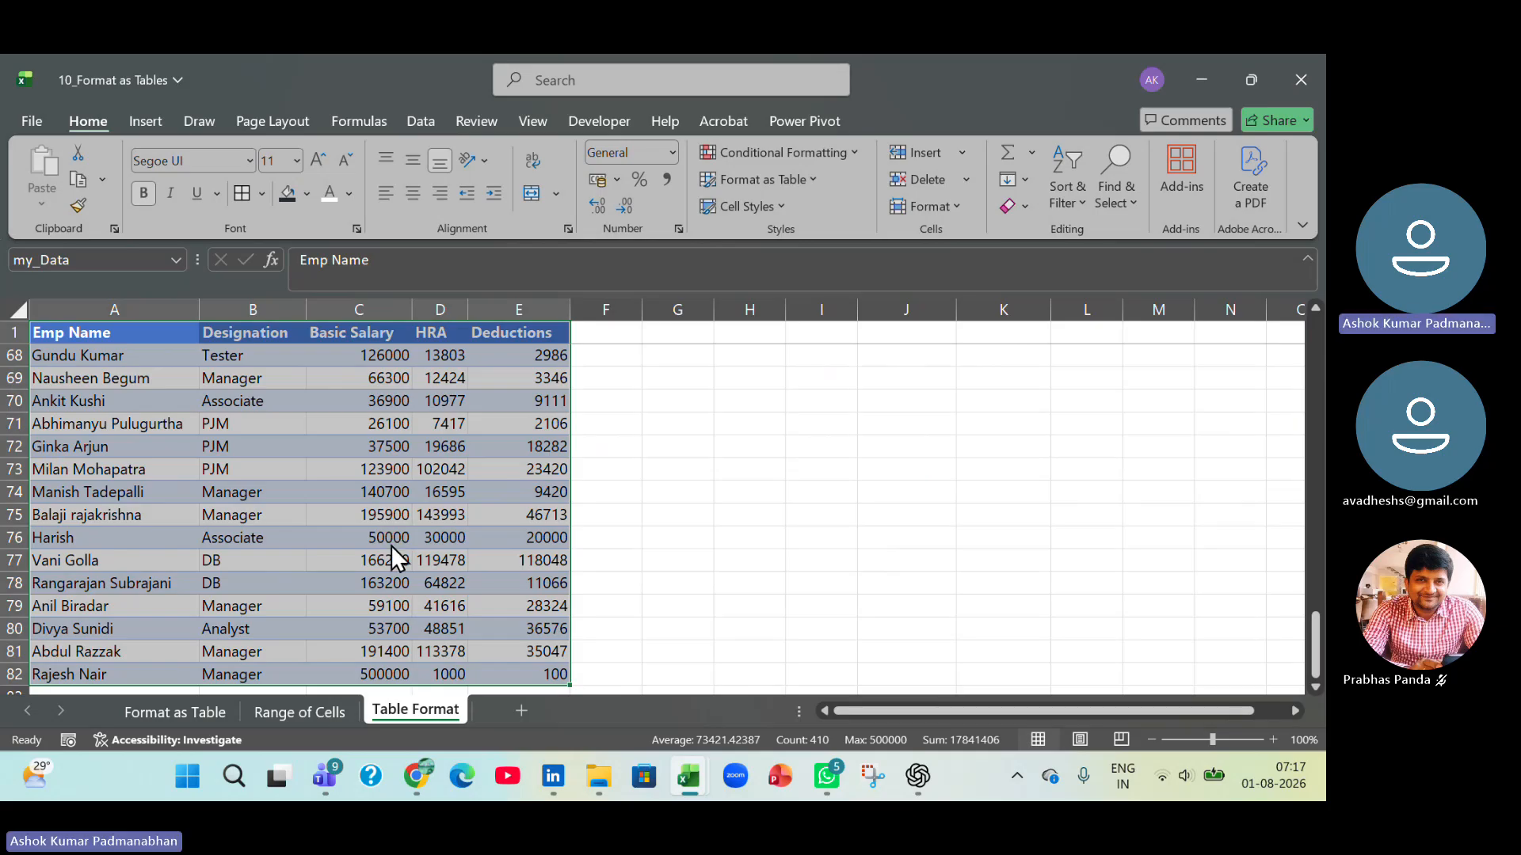
{"action": "key", "text": "ctrl+t"}
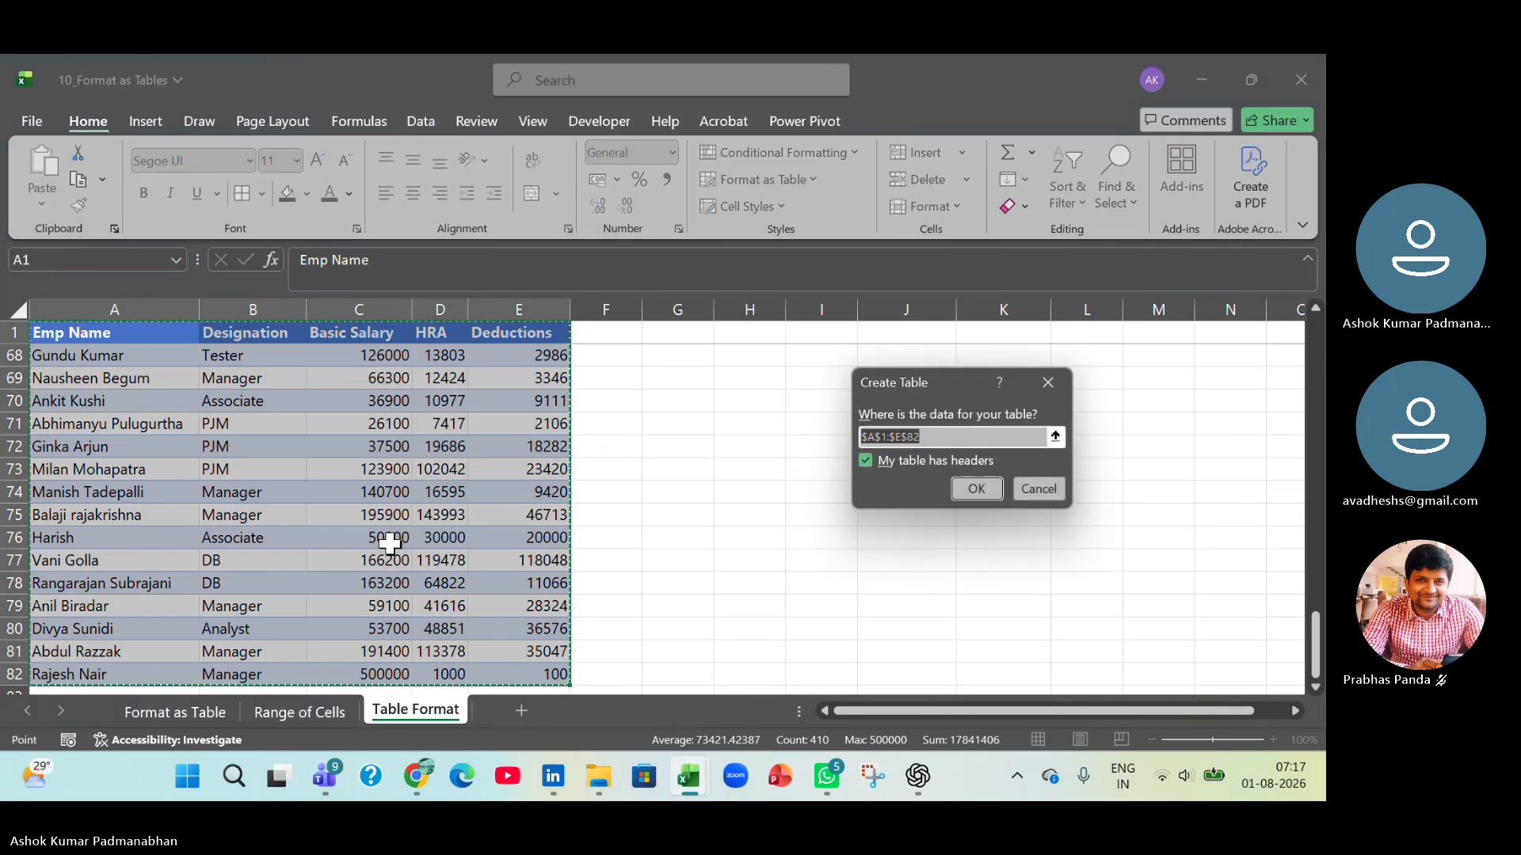
{"action": "key", "text": "F3"}
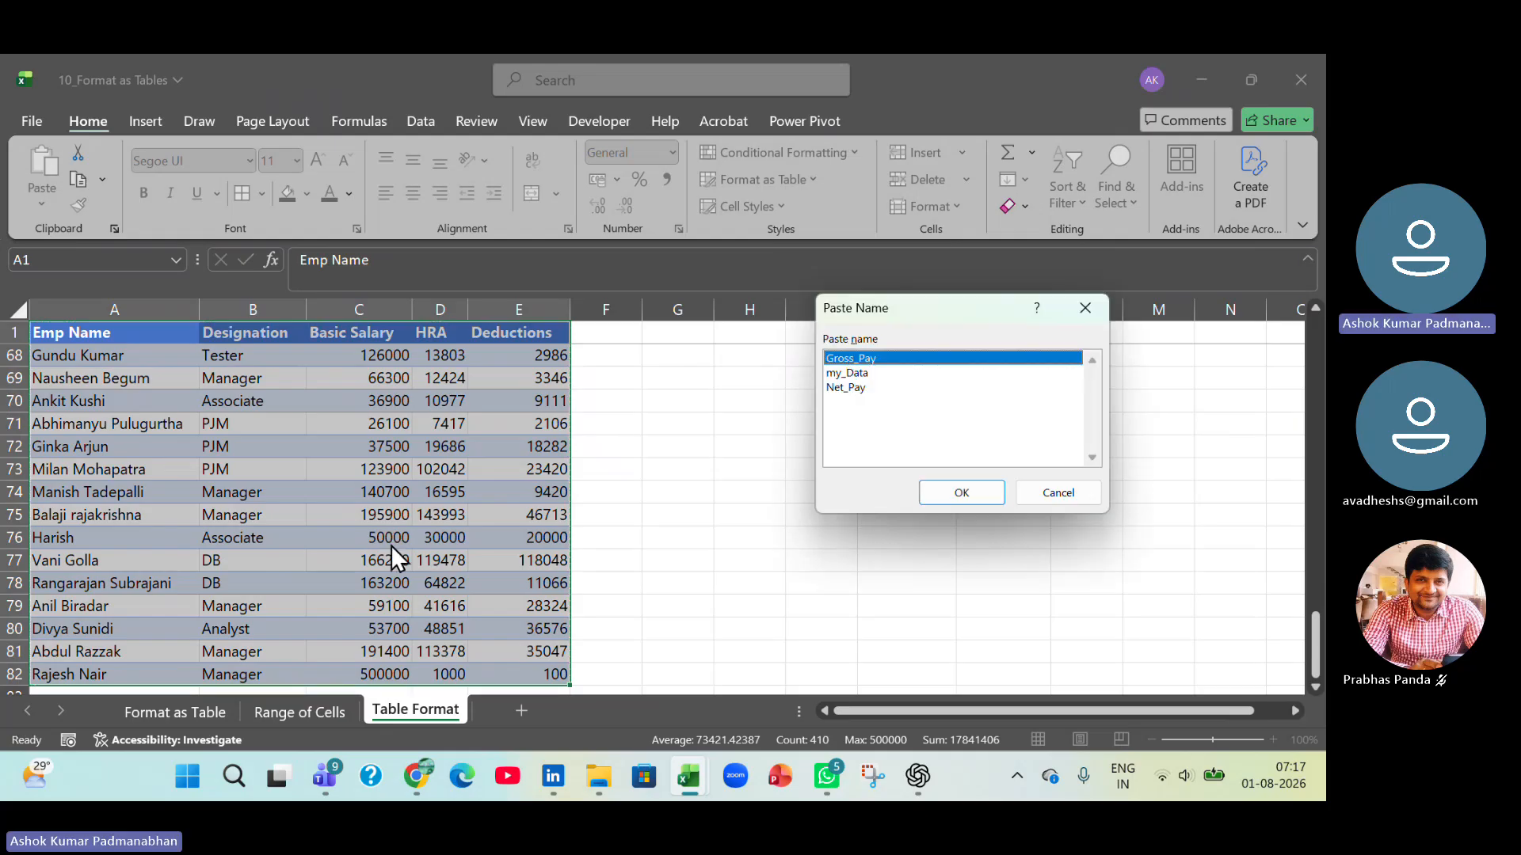
{"action": "key", "text": "Down"}
{"action": "key", "text": "Return"}
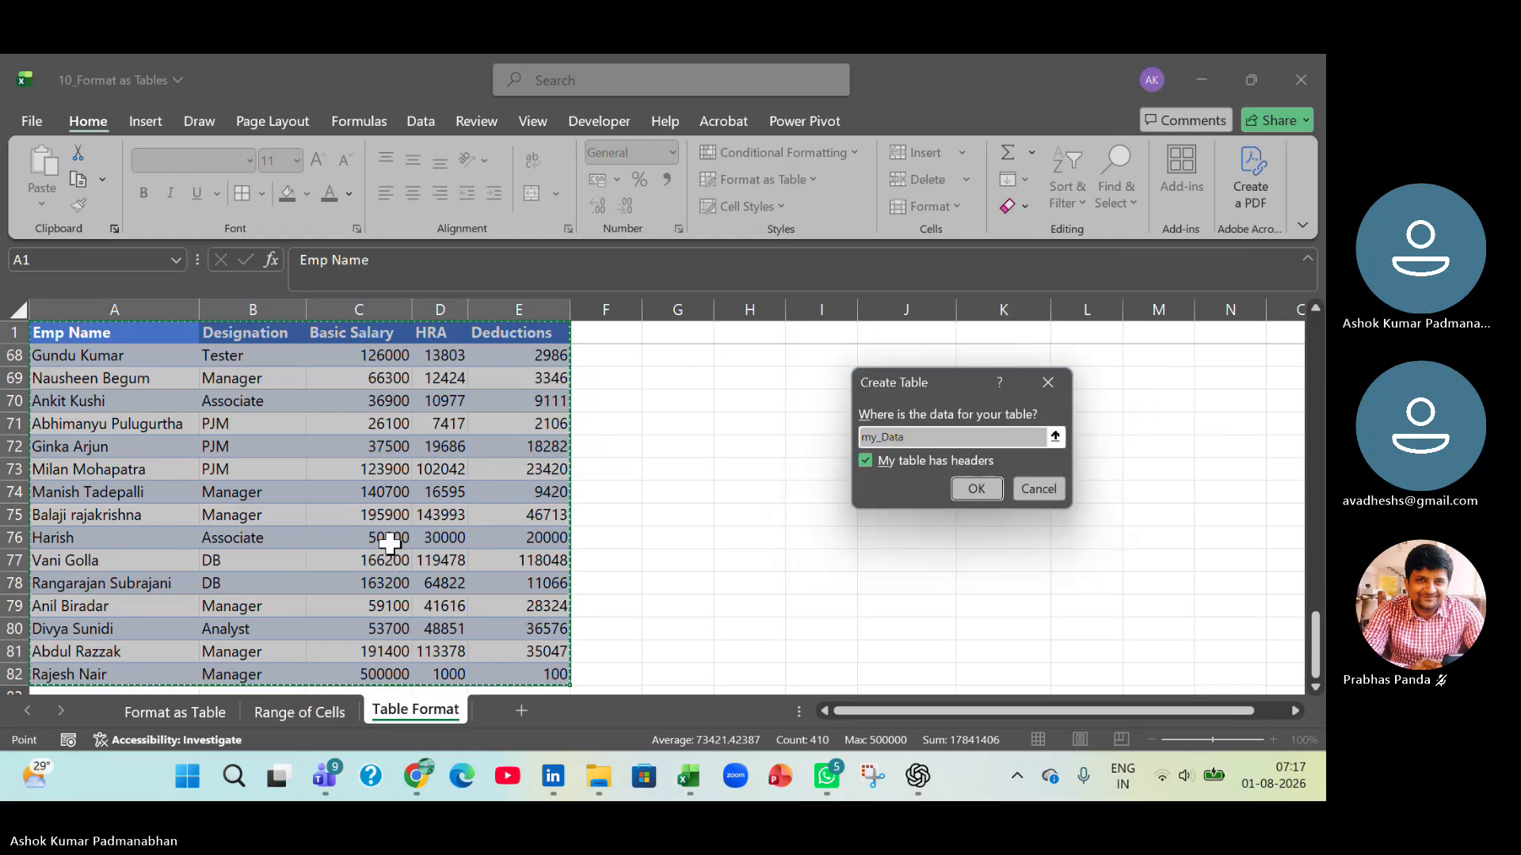
{"action": "key", "text": "Return"}
Switch to the Working File workbook and record Ctrl + T in E12 with the description Table Format in F12.
{"action": "key", "text": "ctrl+Tab"}
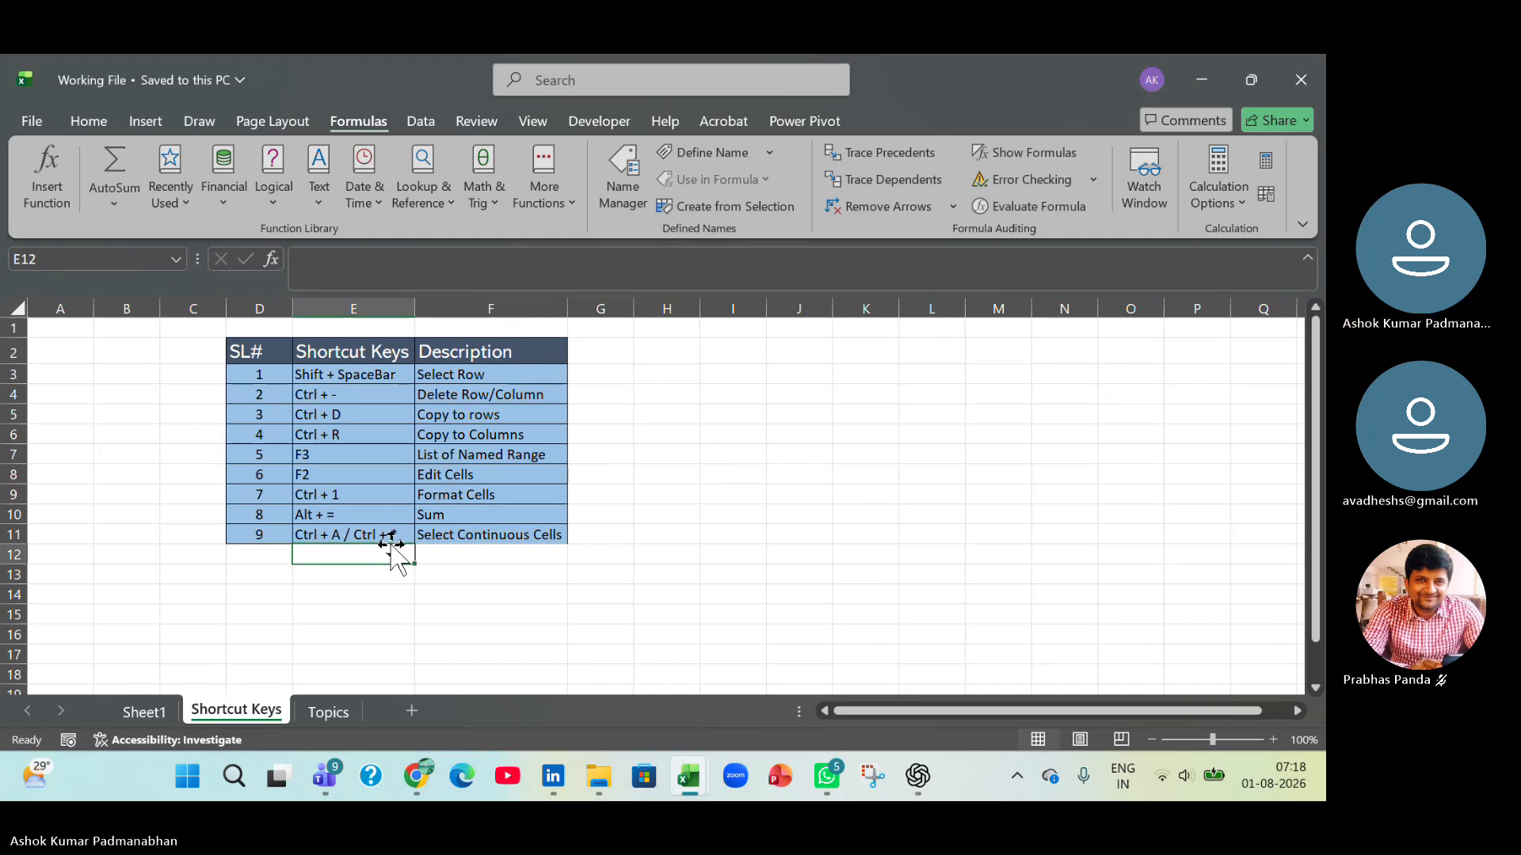
{"action": "type", "text": "Ctrl + T"}
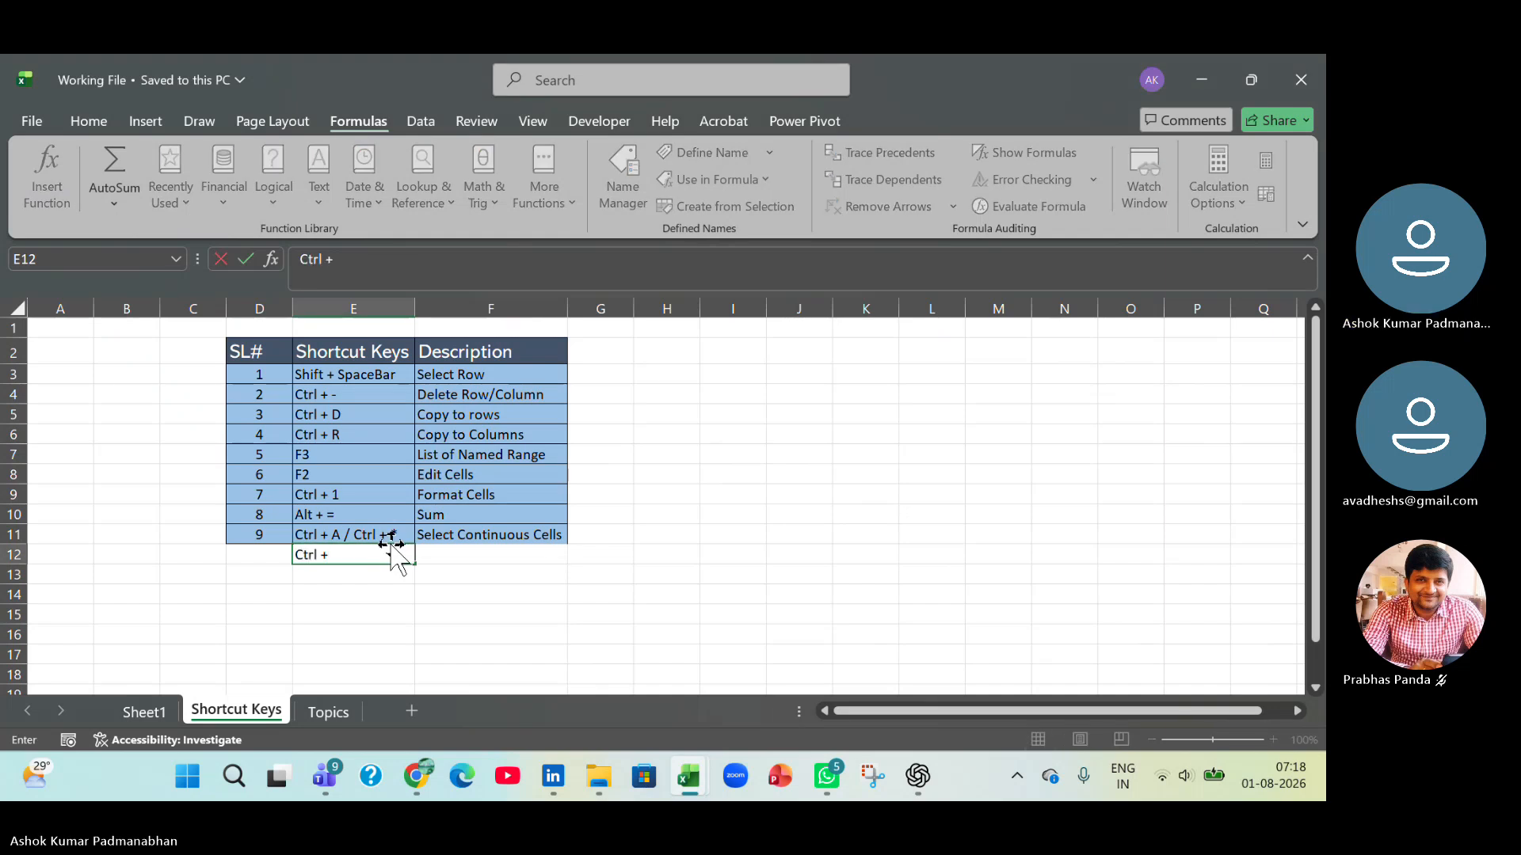
{"action": "key", "text": "Tab"}
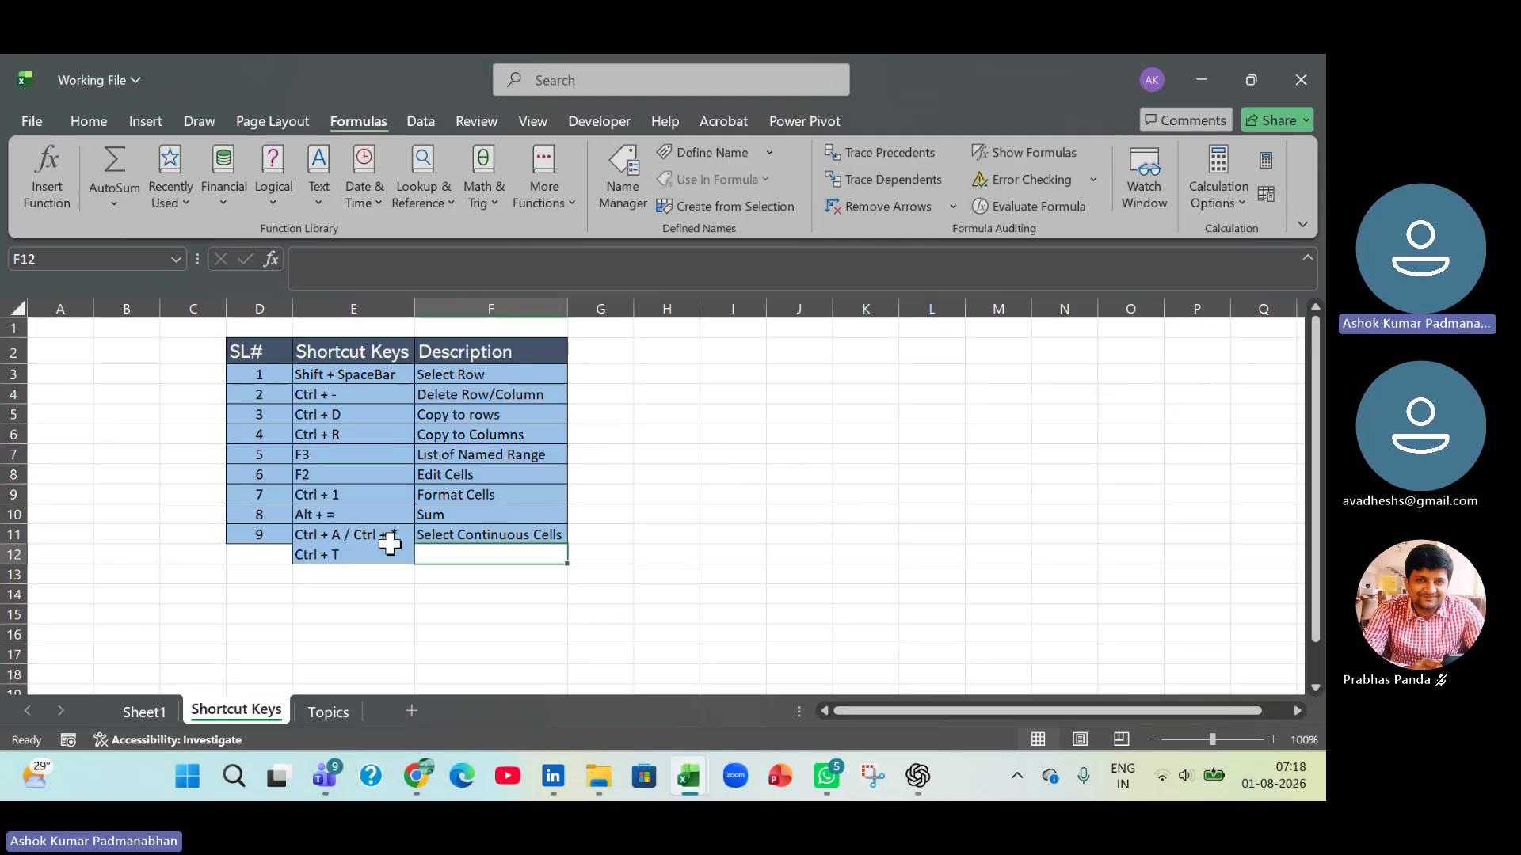
{"action": "type", "text": "Table"}
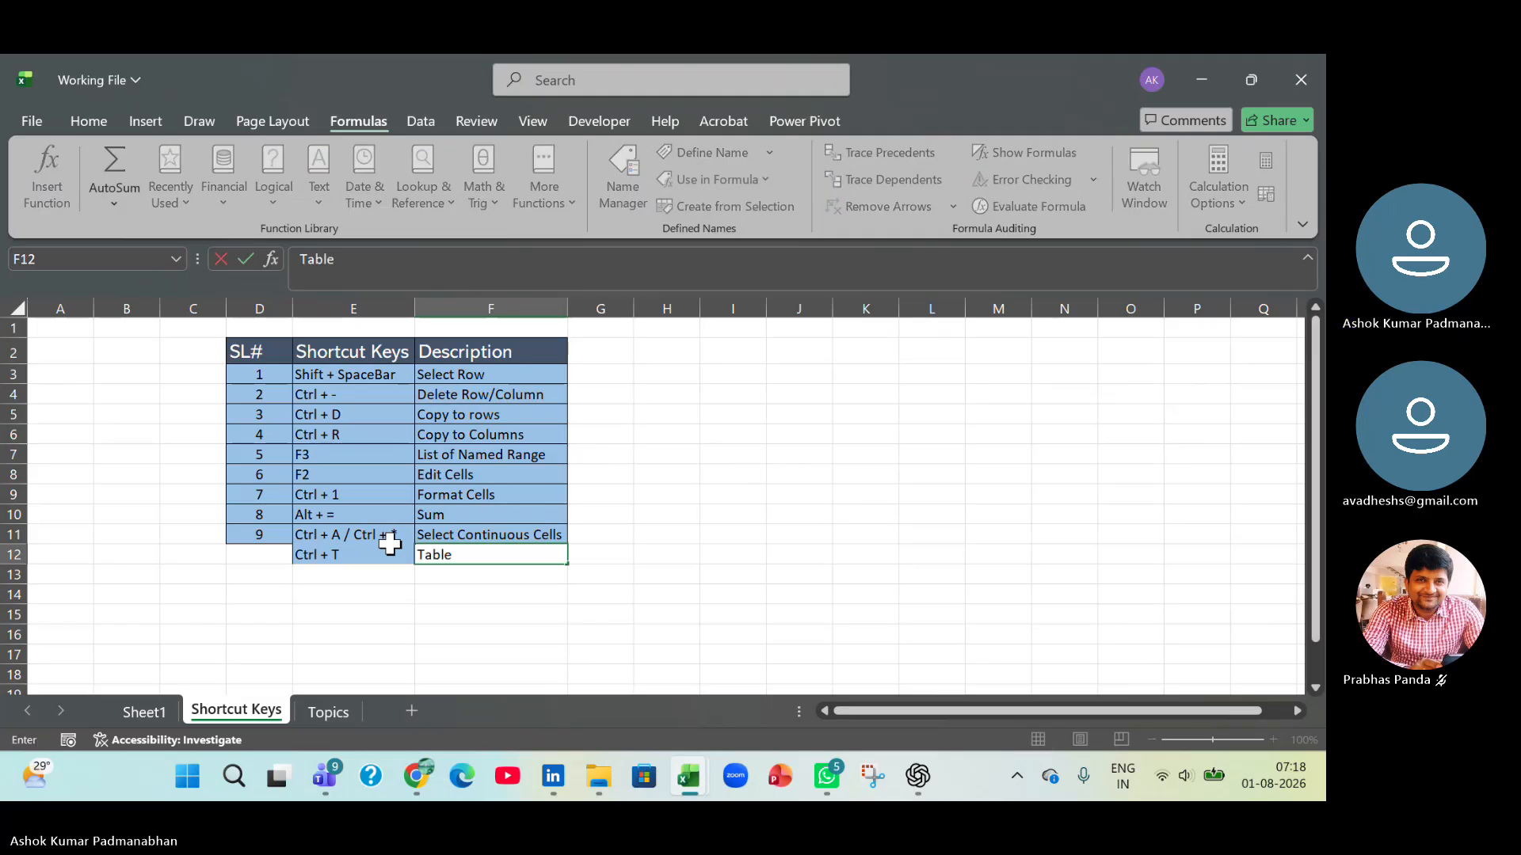
{"action": "type", "text": " Format"}
{"action": "key", "text": "Return"}
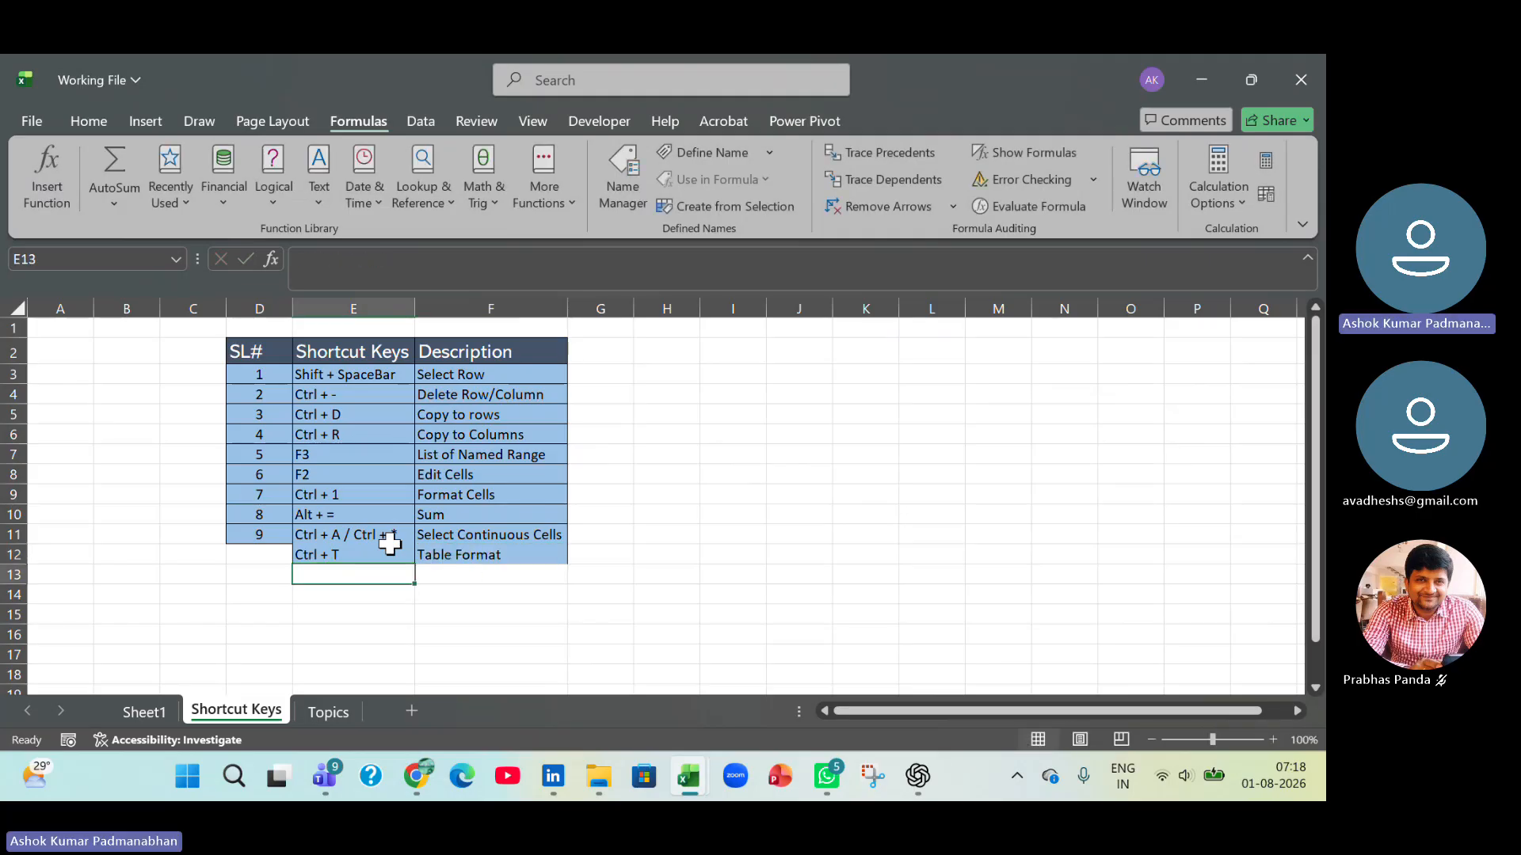
Extend the SL# series in column D down to 15 in row 17 and save the workbook.
{"action": "key", "text": "Up"}
{"action": "key", "text": "Up"}
{"action": "key", "text": "Up"}
{"action": "key", "text": "Left"}
{"action": "key", "text": "shift+Down"}
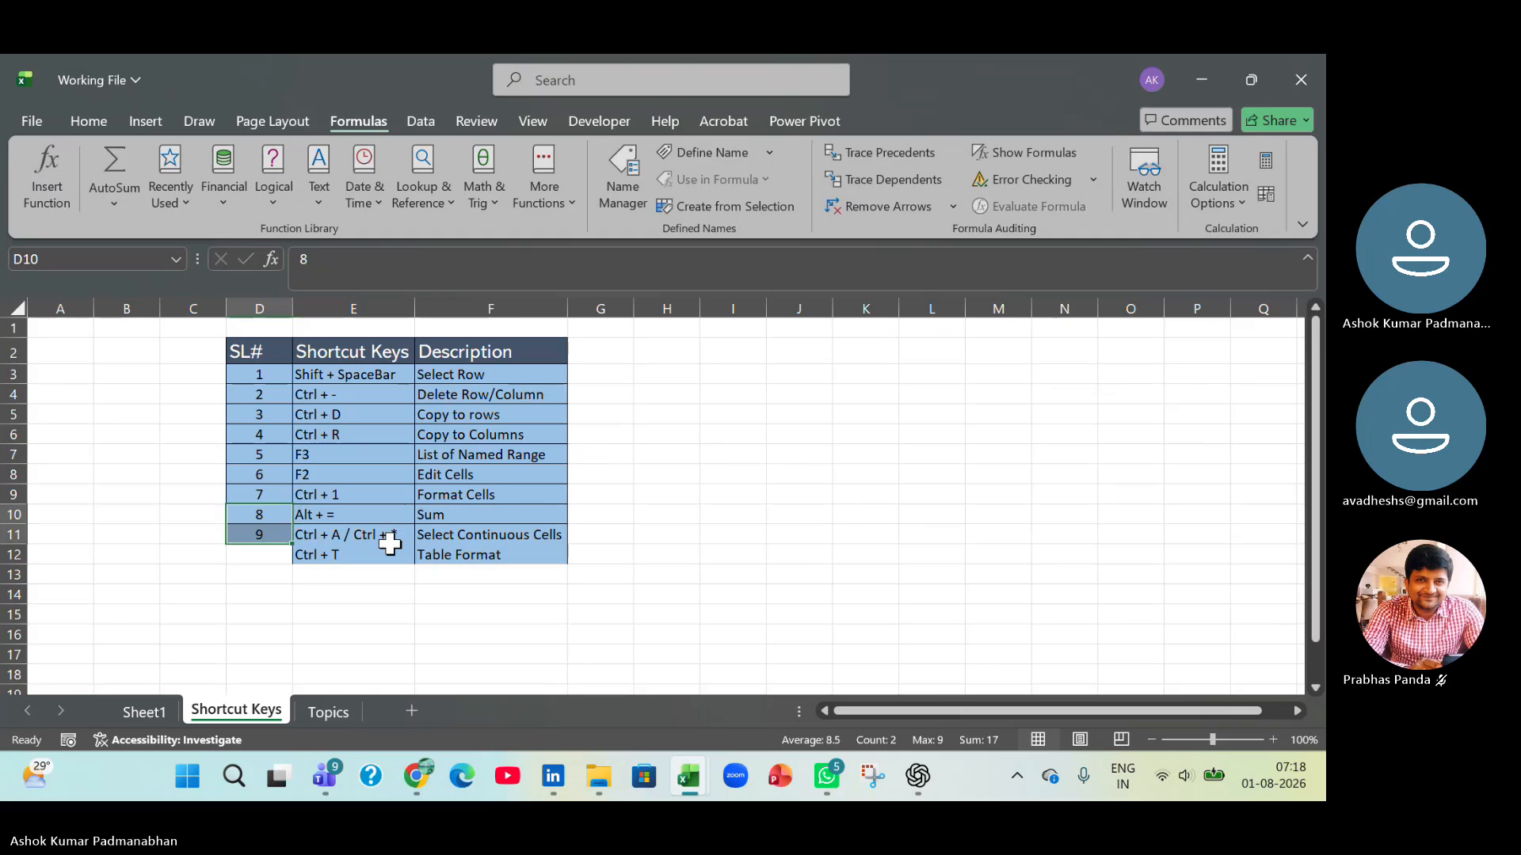
{"action": "left_click_drag", "start_coordinate": [292, 545], "coordinate": [279, 677]}
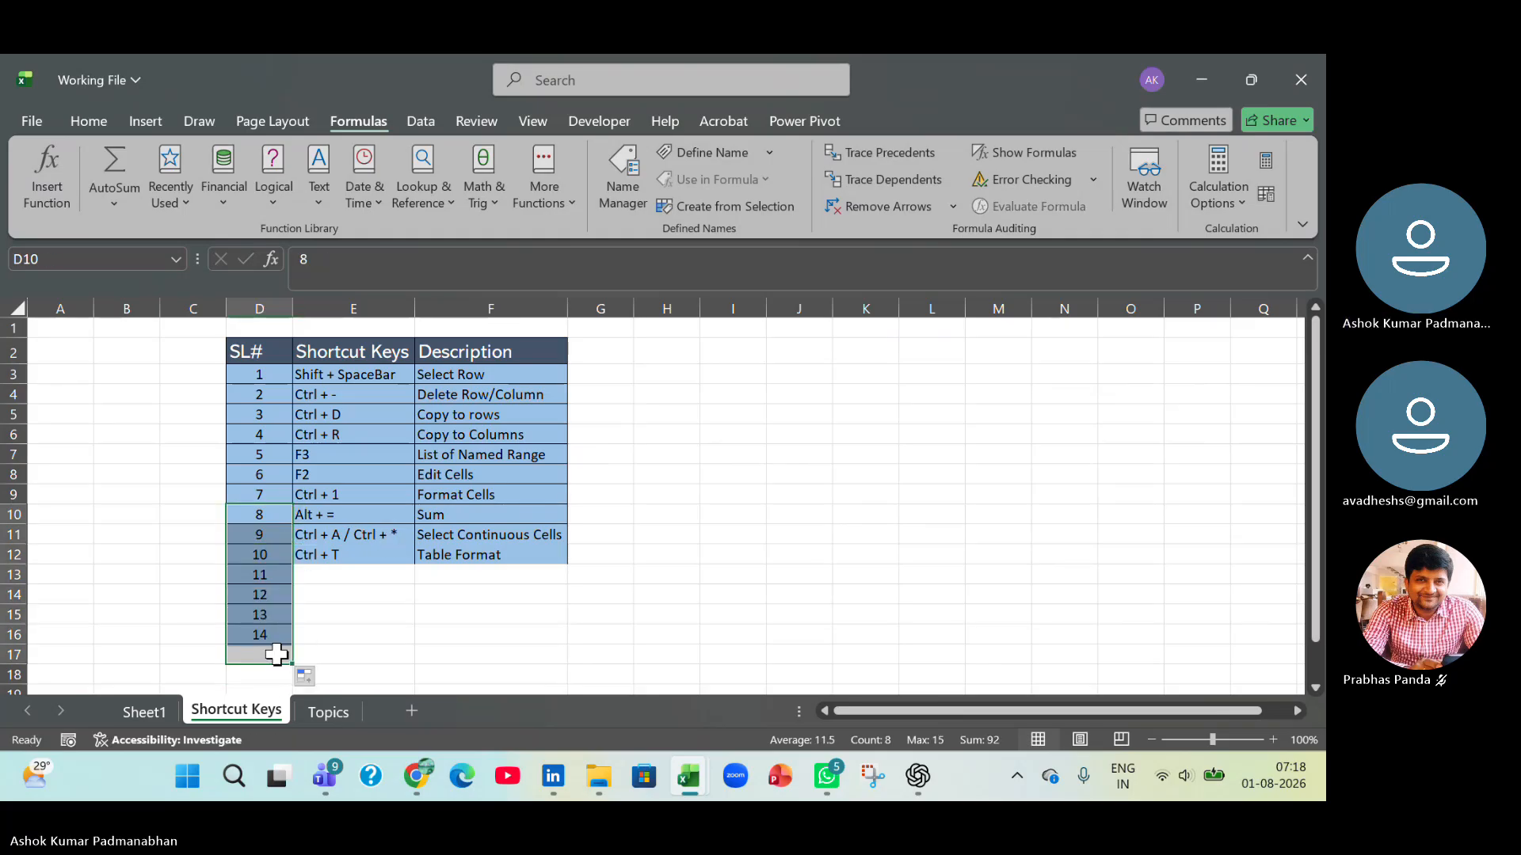
{"action": "left_click", "coordinate": [357, 582]}
{"action": "key", "text": "ctrl+s"}
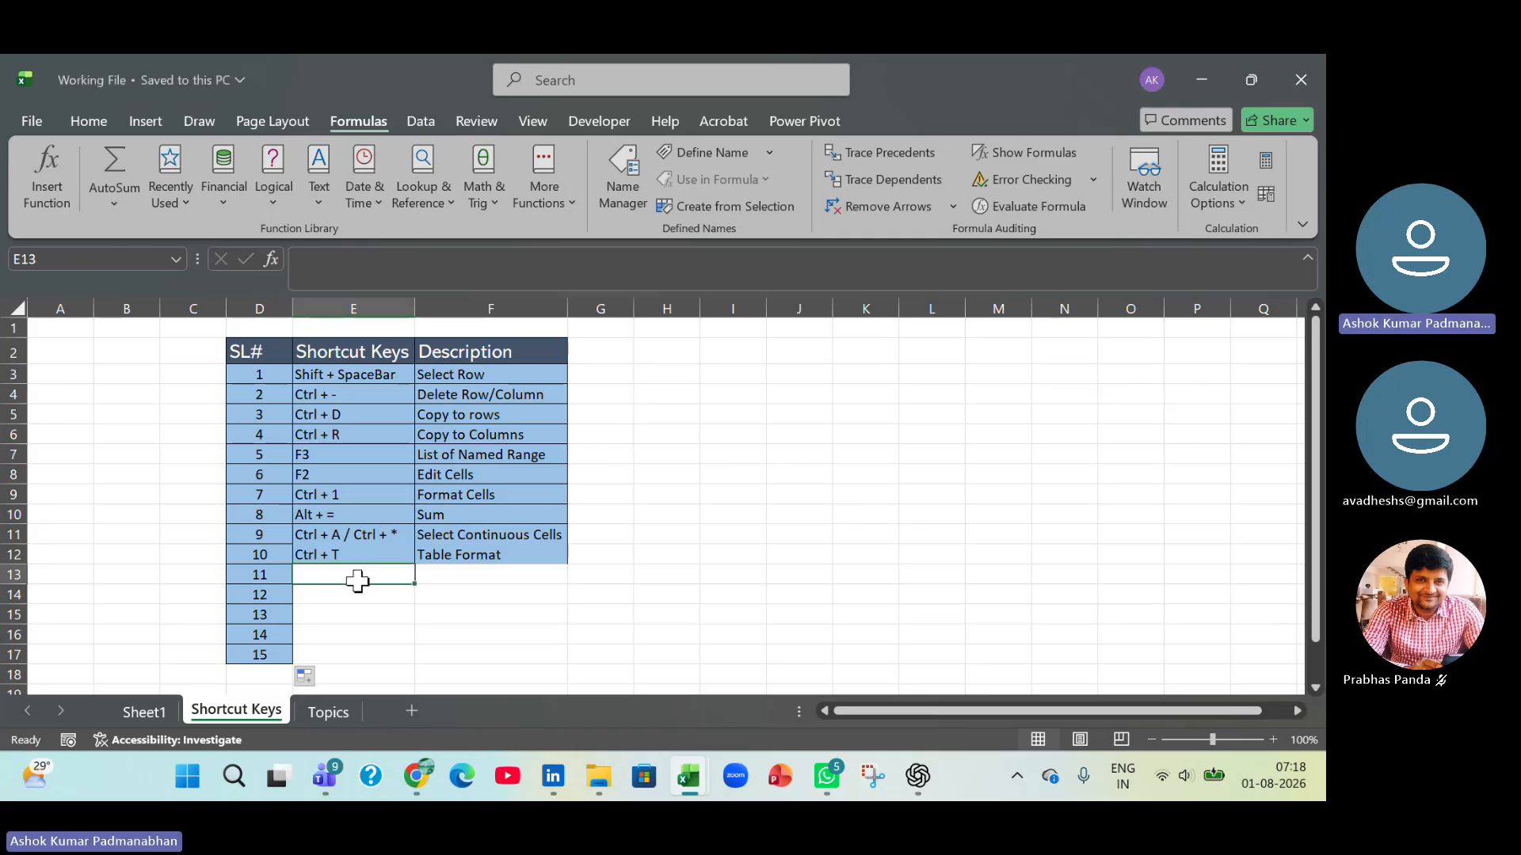
Return to the 10_Format as Tables workbook, add a Gross Pay column to the table in F1, and fit its width to the header.
{"action": "key", "text": "alt+Tab"}
{"action": "left_click", "coordinate": [388, 472]}
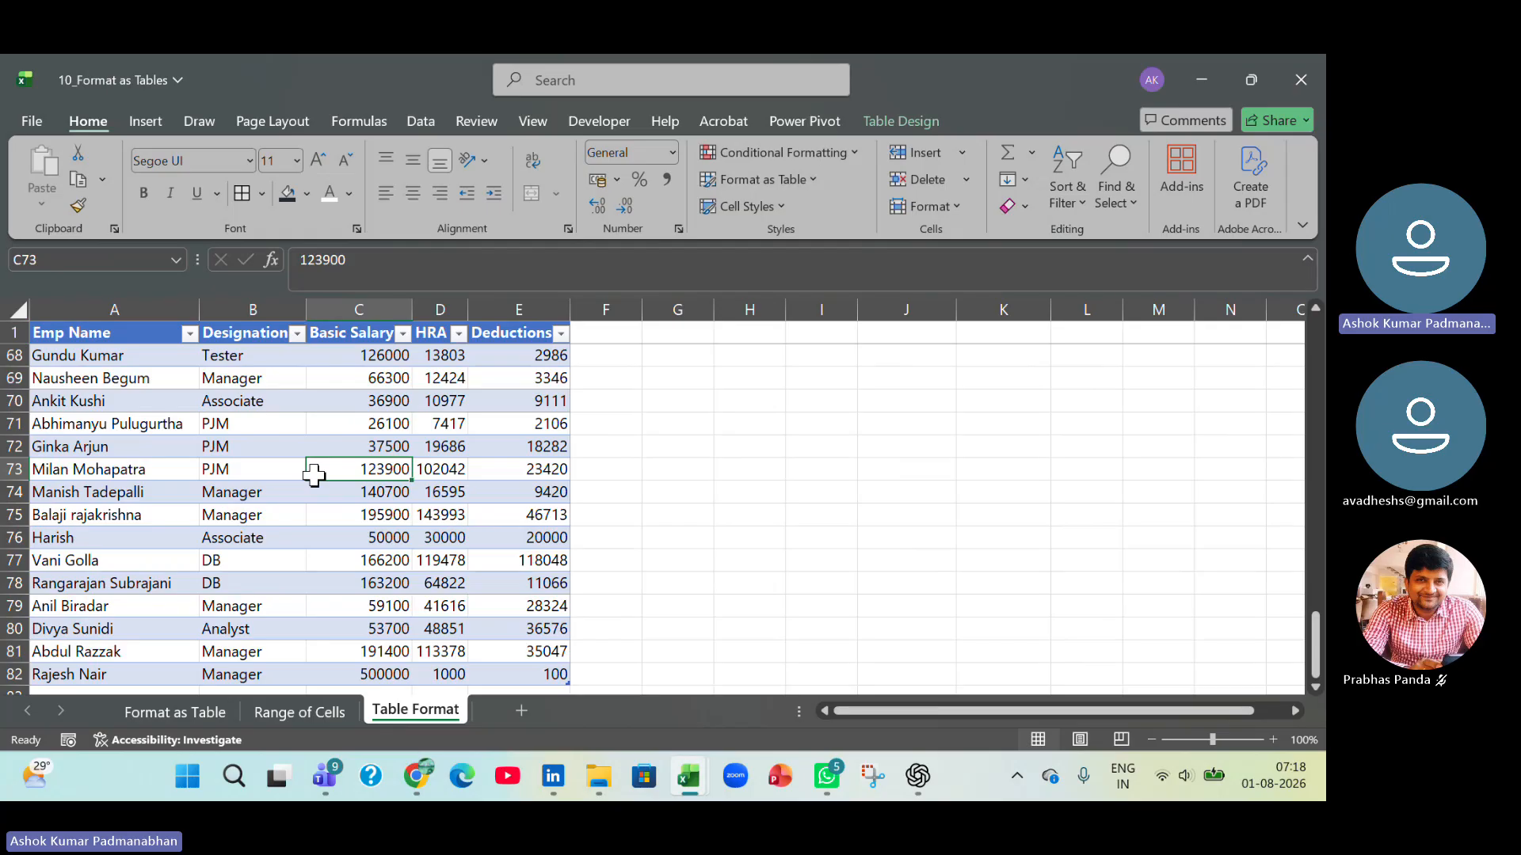
{"action": "left_click", "coordinate": [618, 337]}
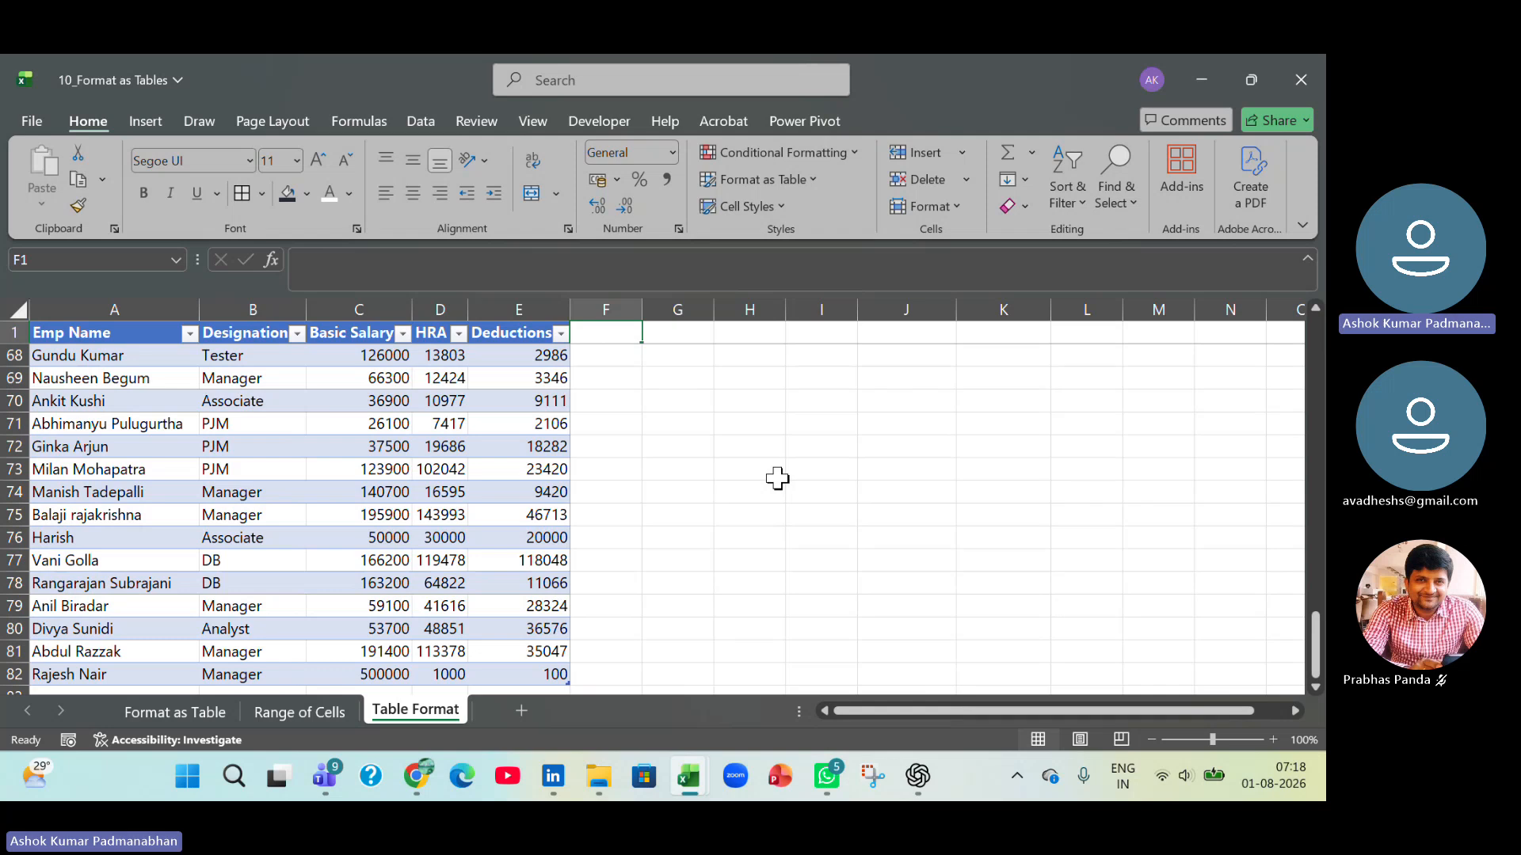
{"action": "type", "text": "Gr"}
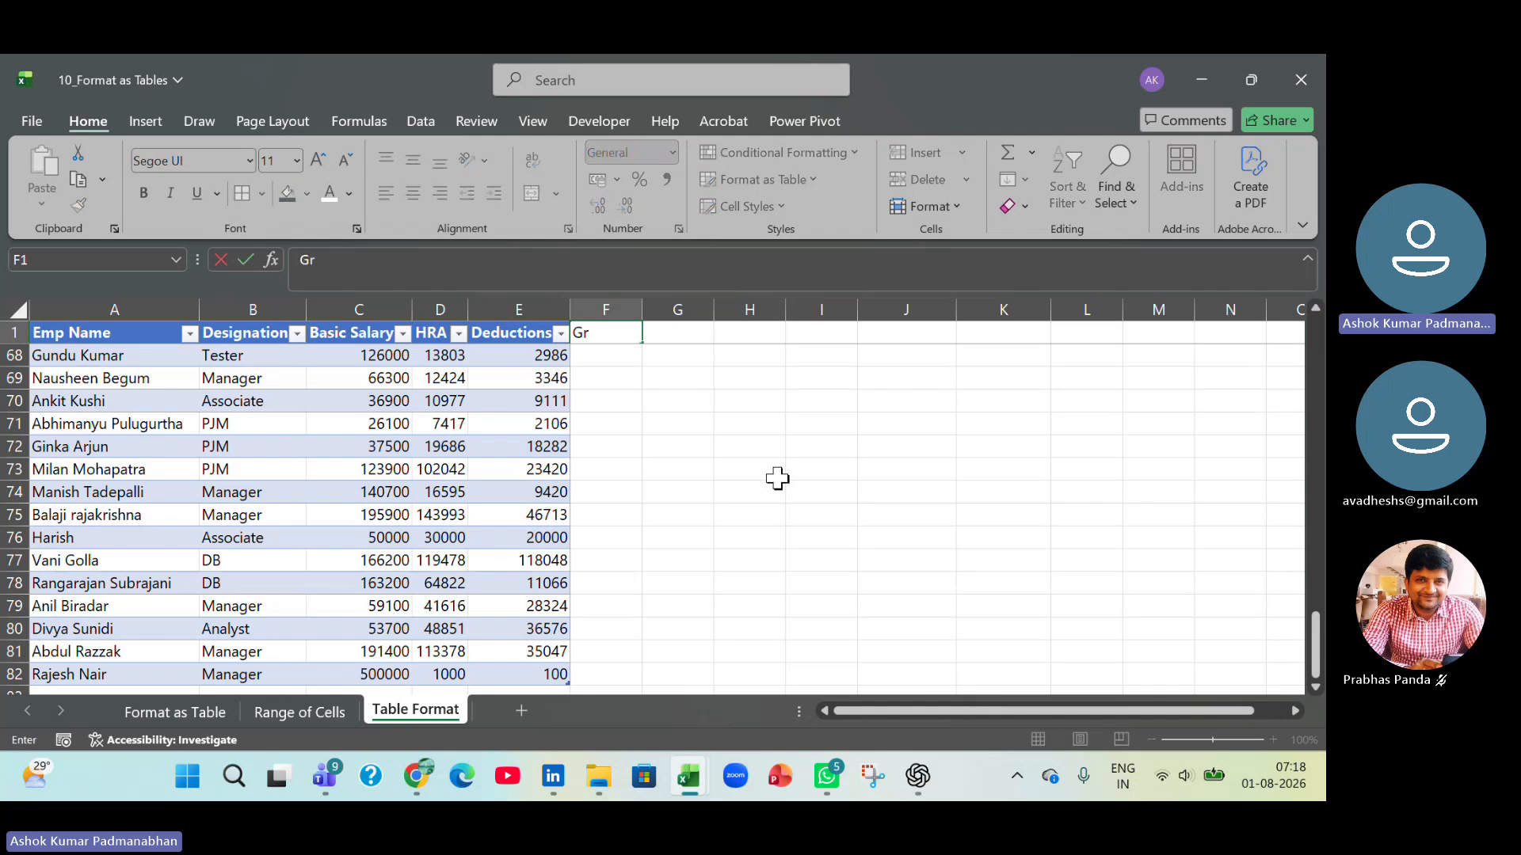
{"action": "type", "text": "oss Pay"}
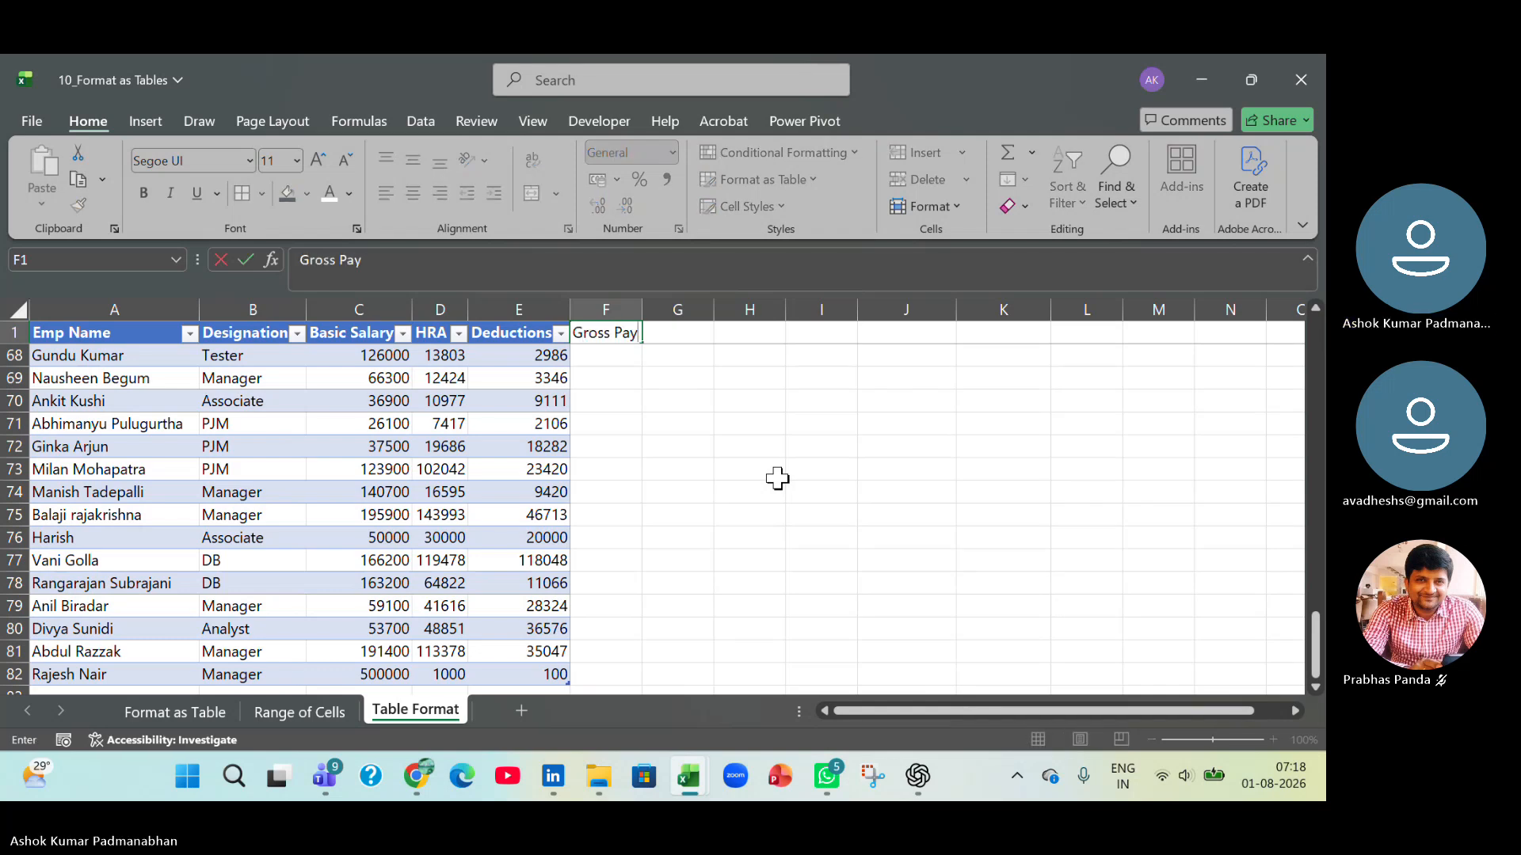
{"action": "key", "text": "Return"}
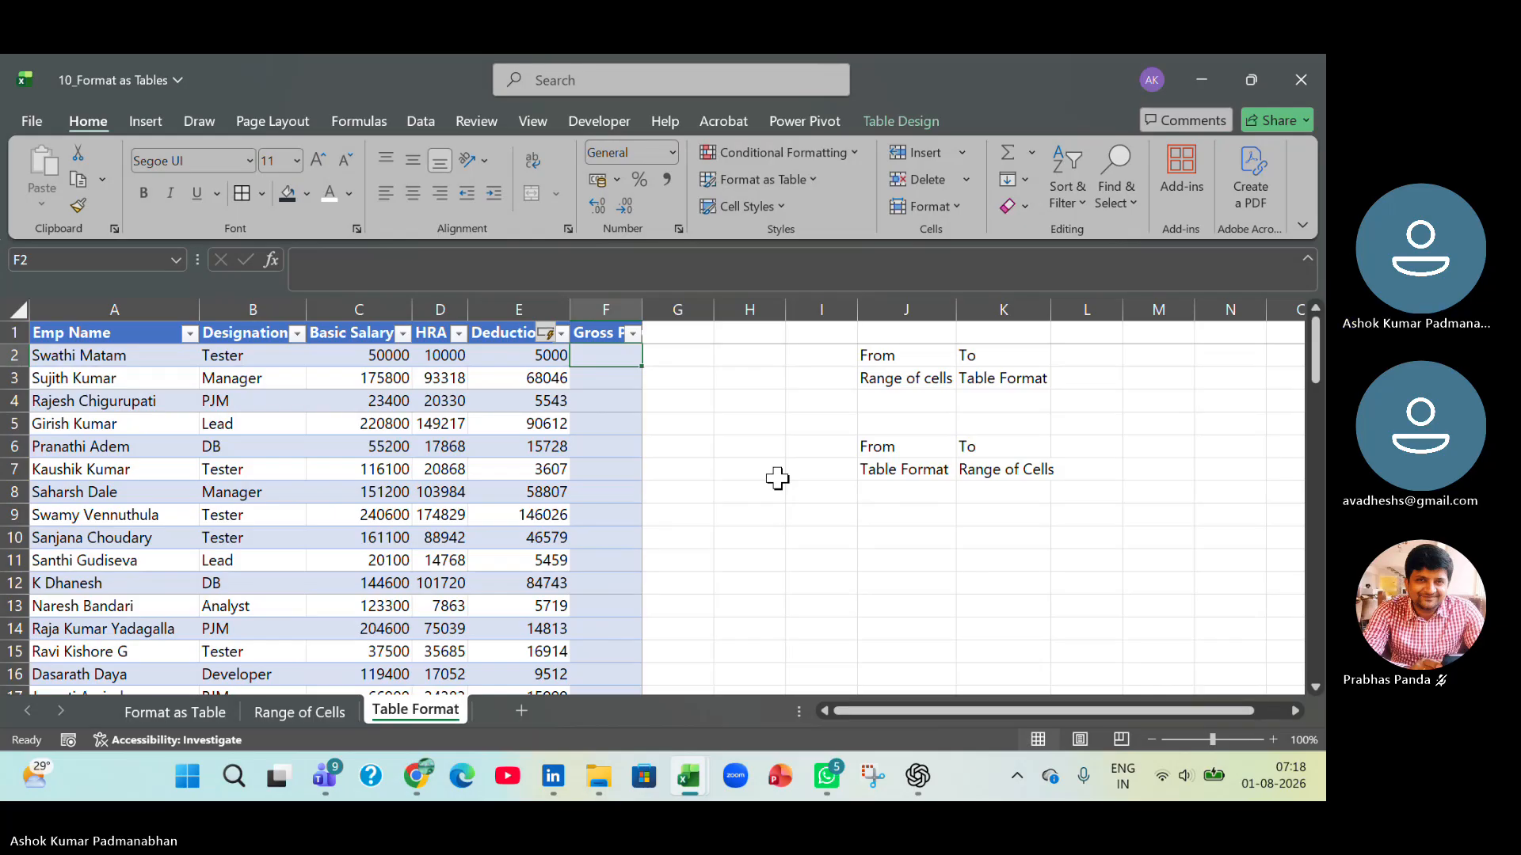
{"action": "double_click", "coordinate": [641, 309]}
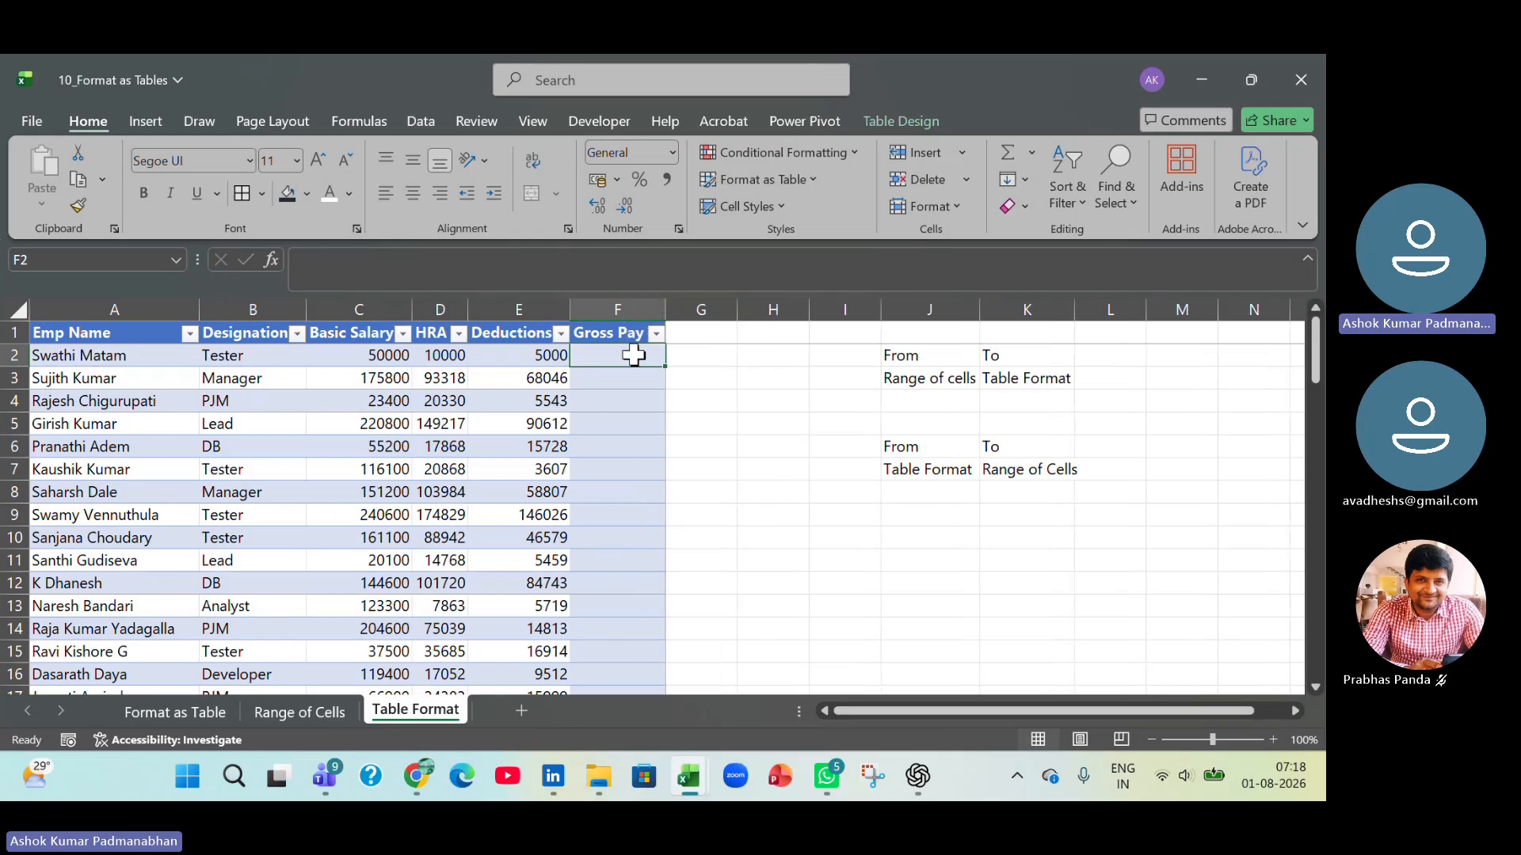
{"action": "left_click", "coordinate": [620, 337]}
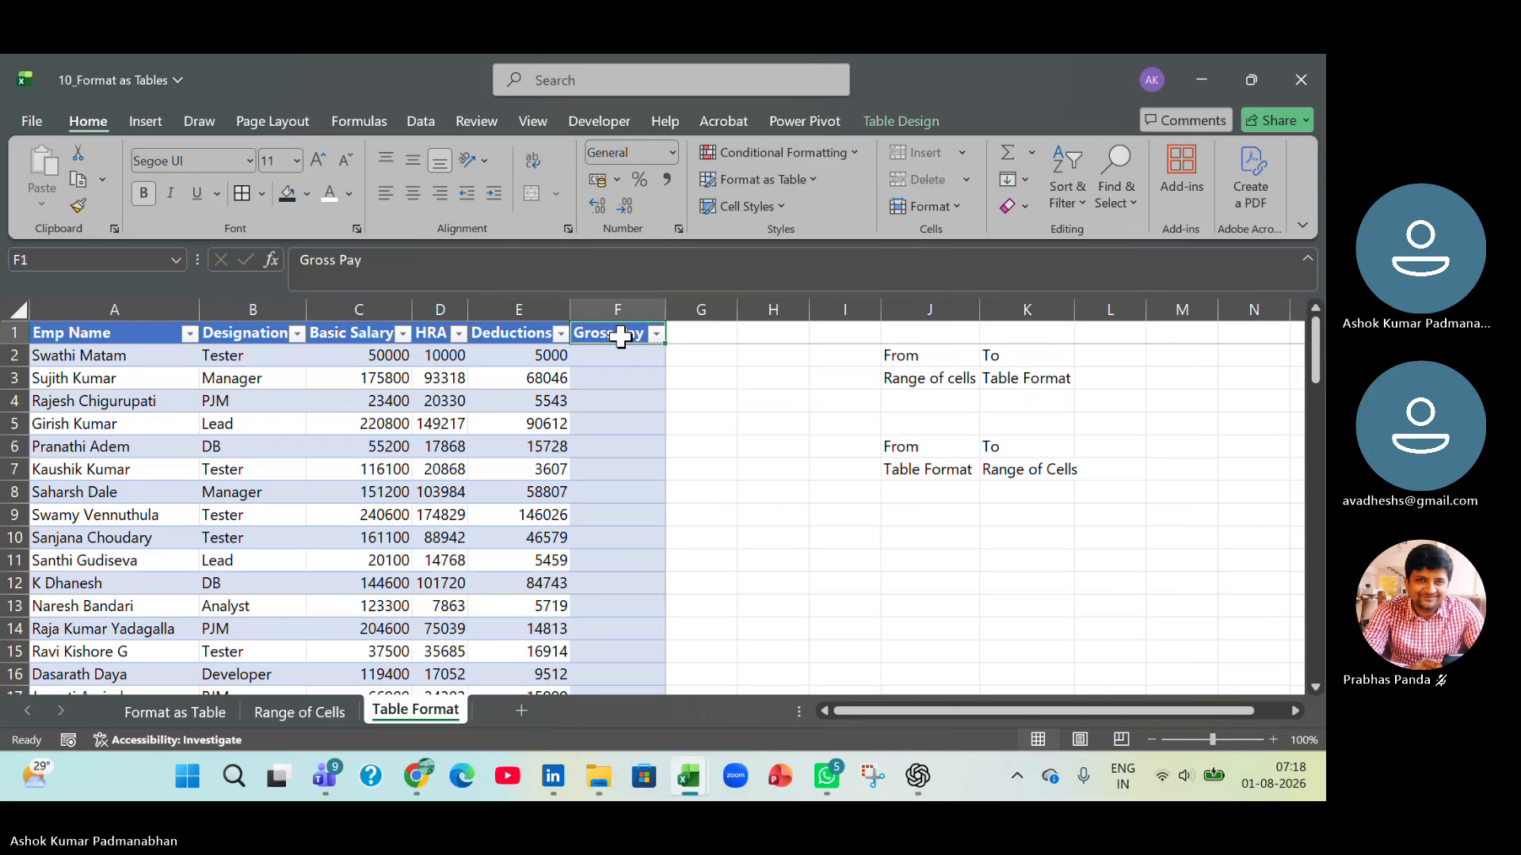
{"action": "left_click", "coordinate": [618, 357]}
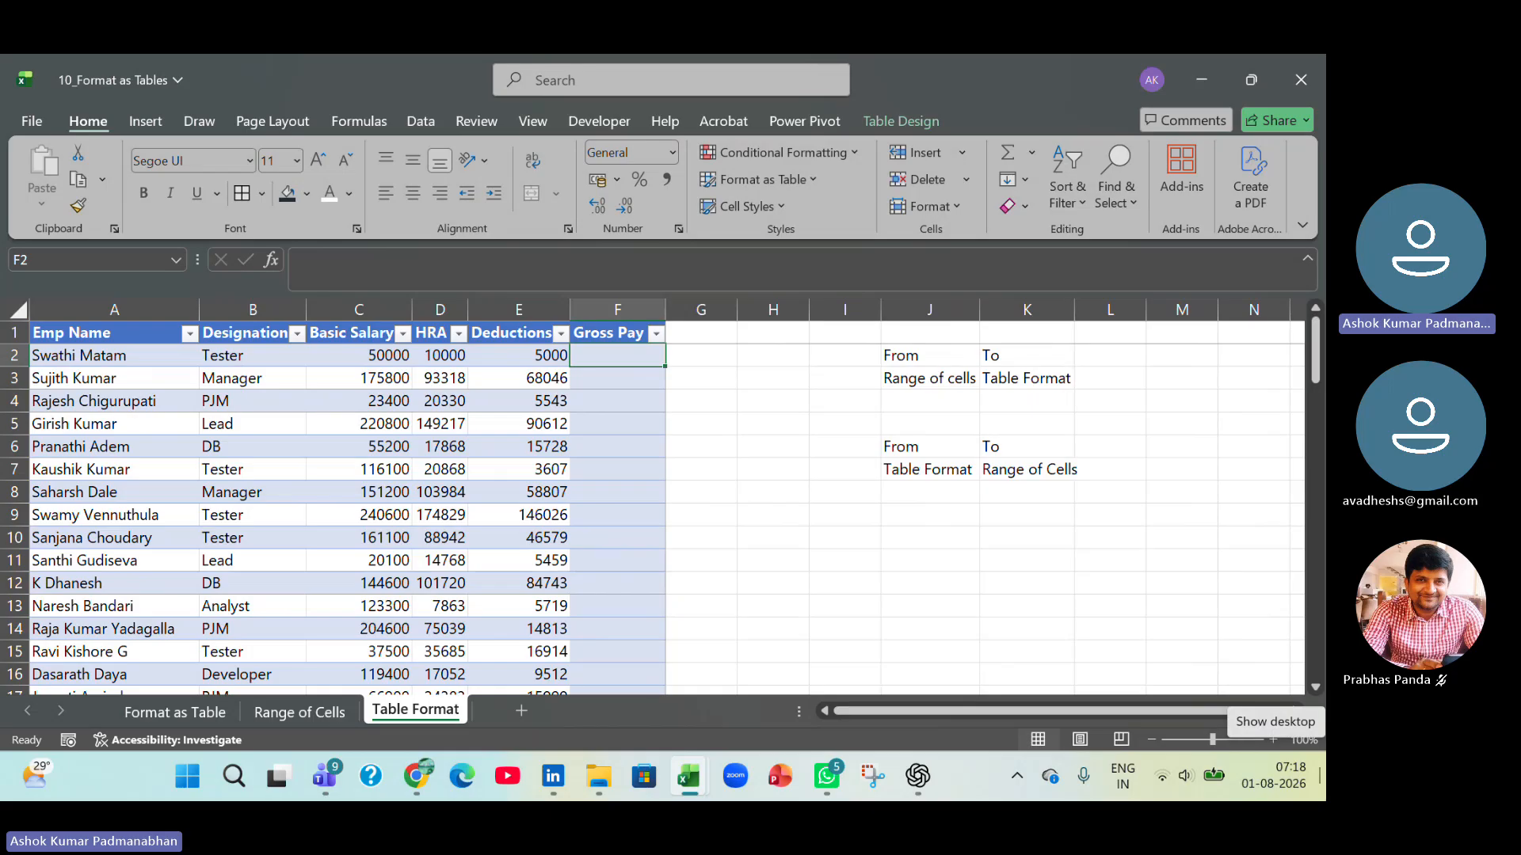
{"action": "type", "text": "="}
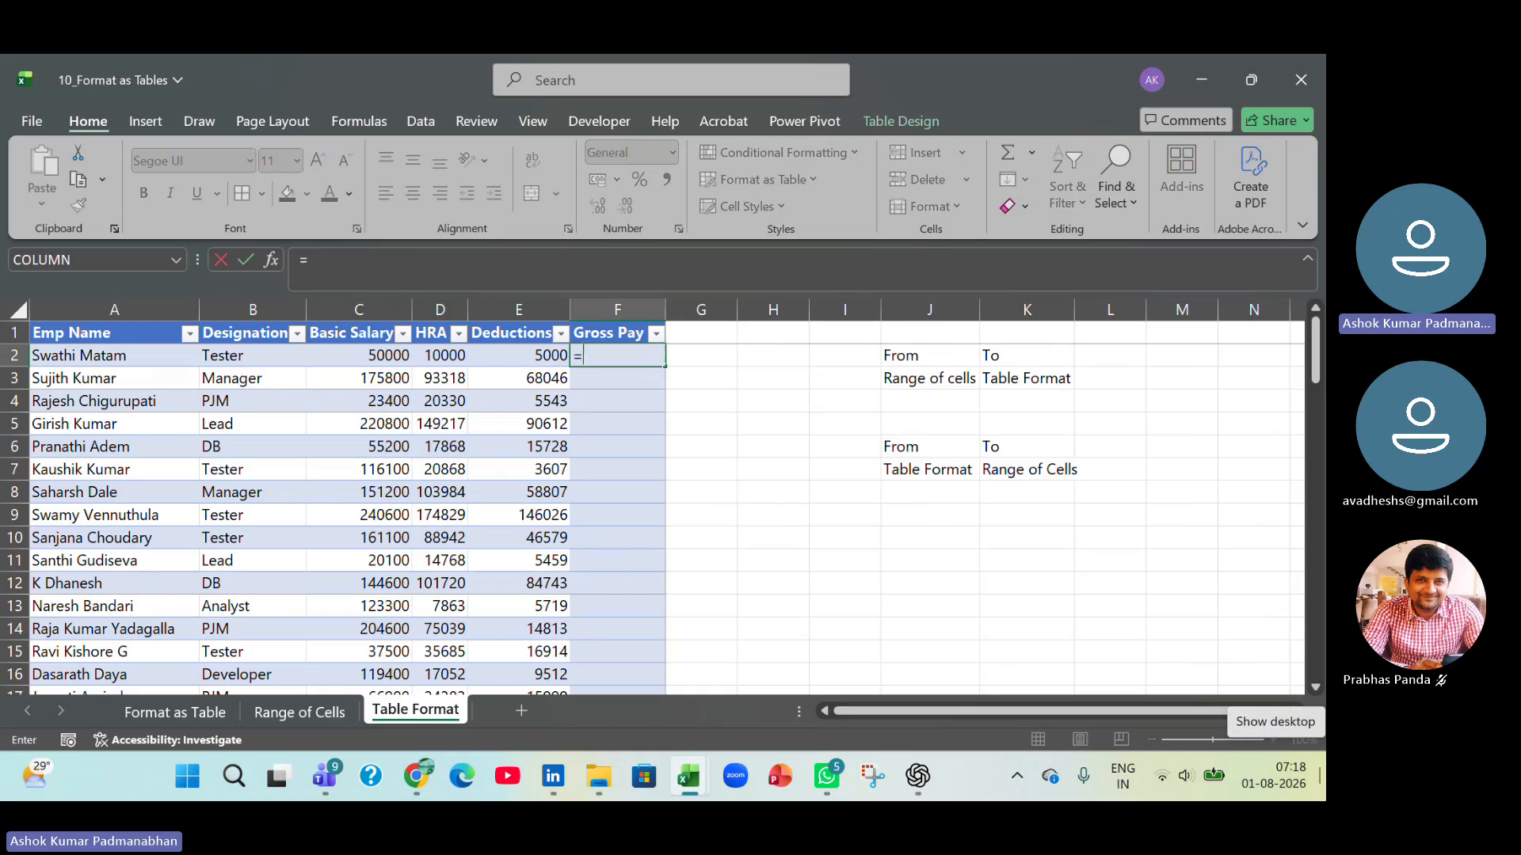
{"action": "key", "text": "Left"}
{"action": "key", "text": "Left"}
{"action": "key", "text": "Left"}
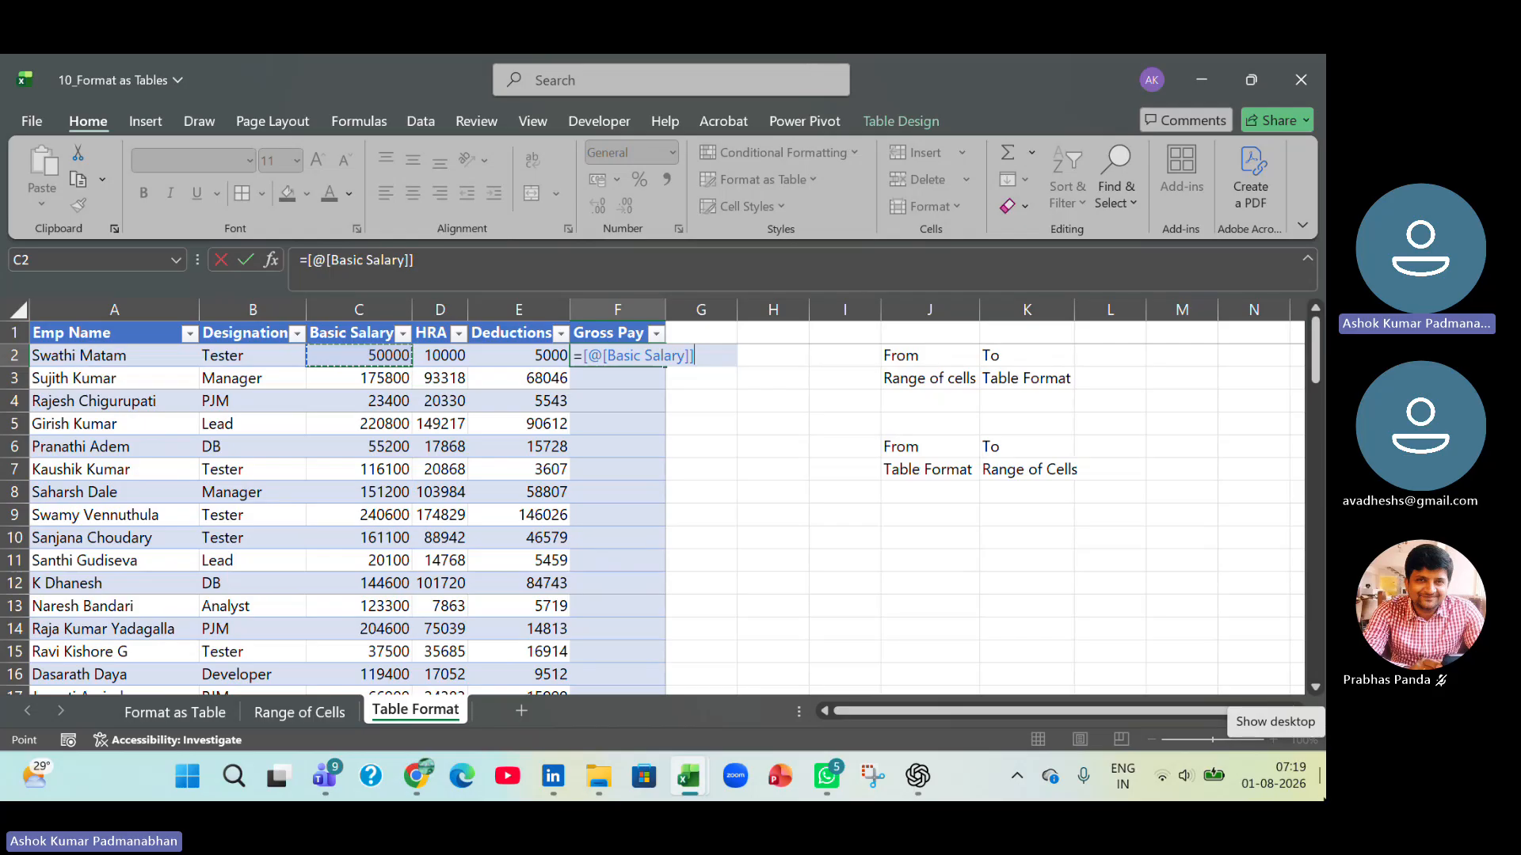
{"action": "type", "text": "+"}
{"action": "key", "text": "Left"}
{"action": "key", "text": "Left"}
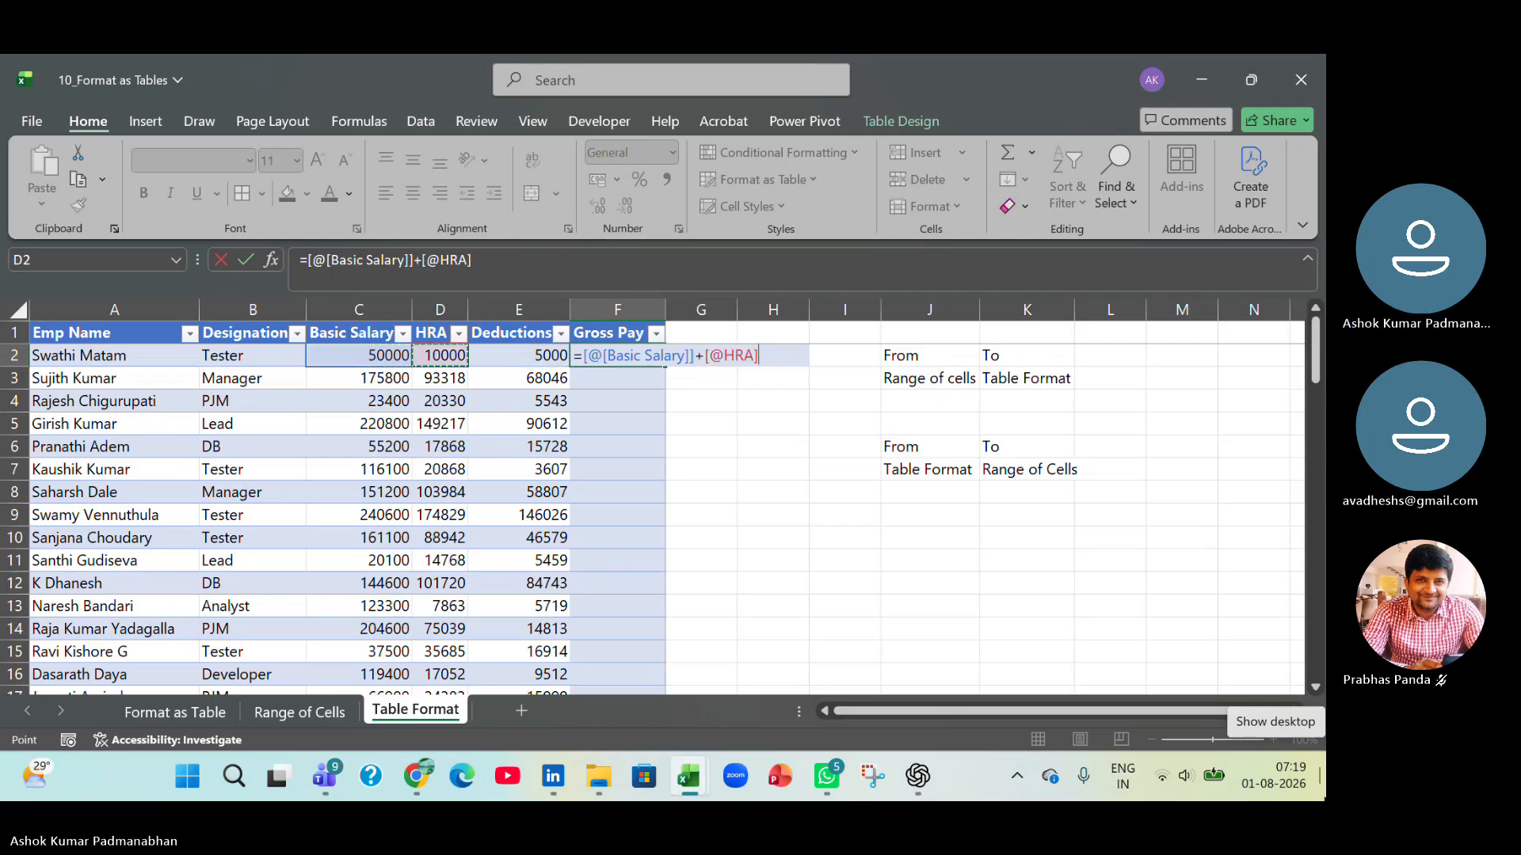
{"action": "type", "text": "+"}
{"action": "key", "text": "Left"}
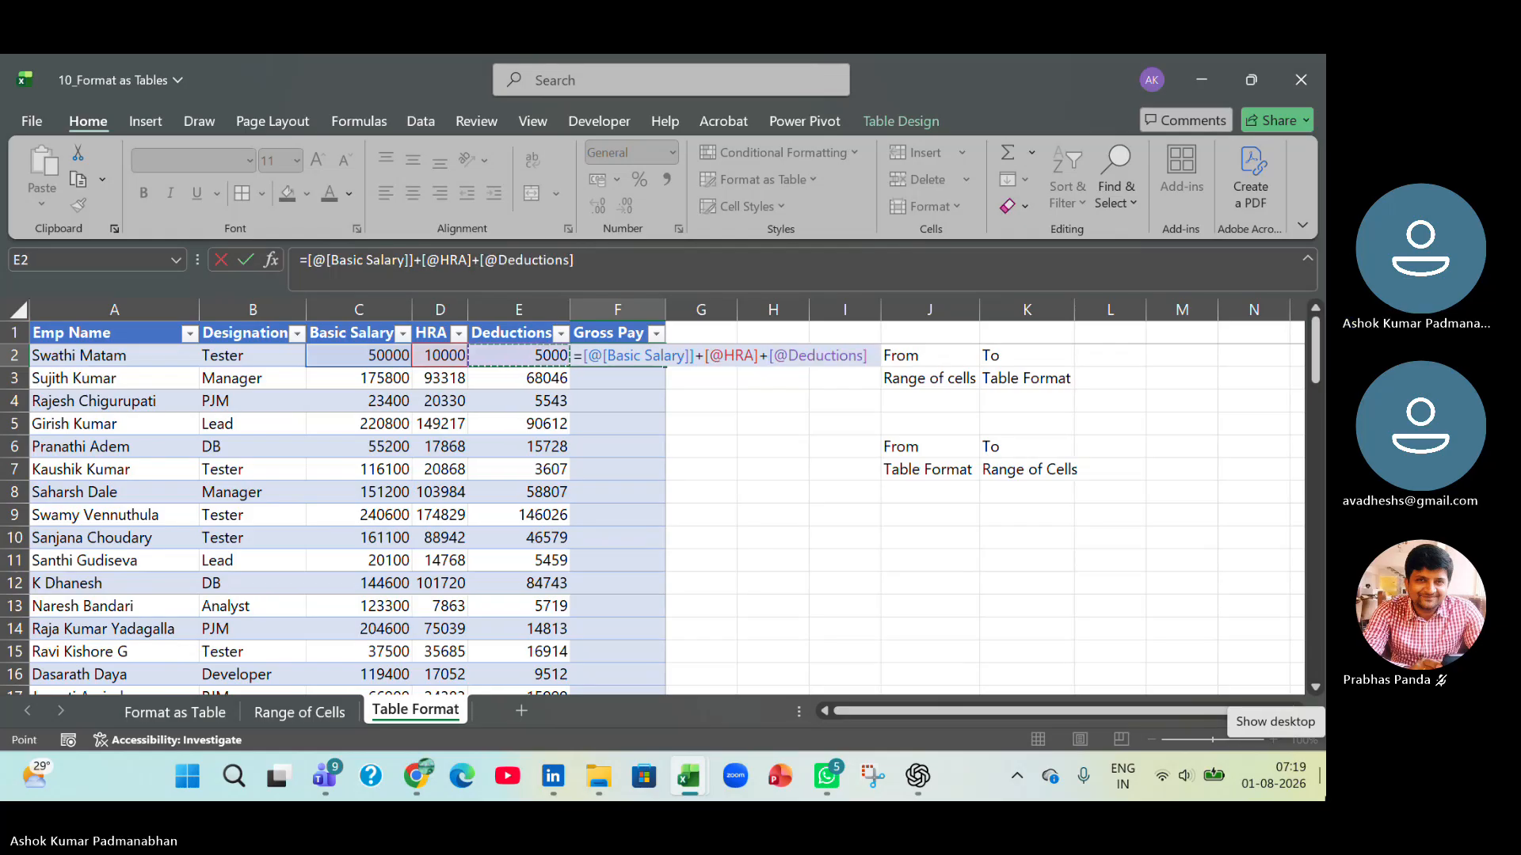
{"action": "key", "text": "Return"}
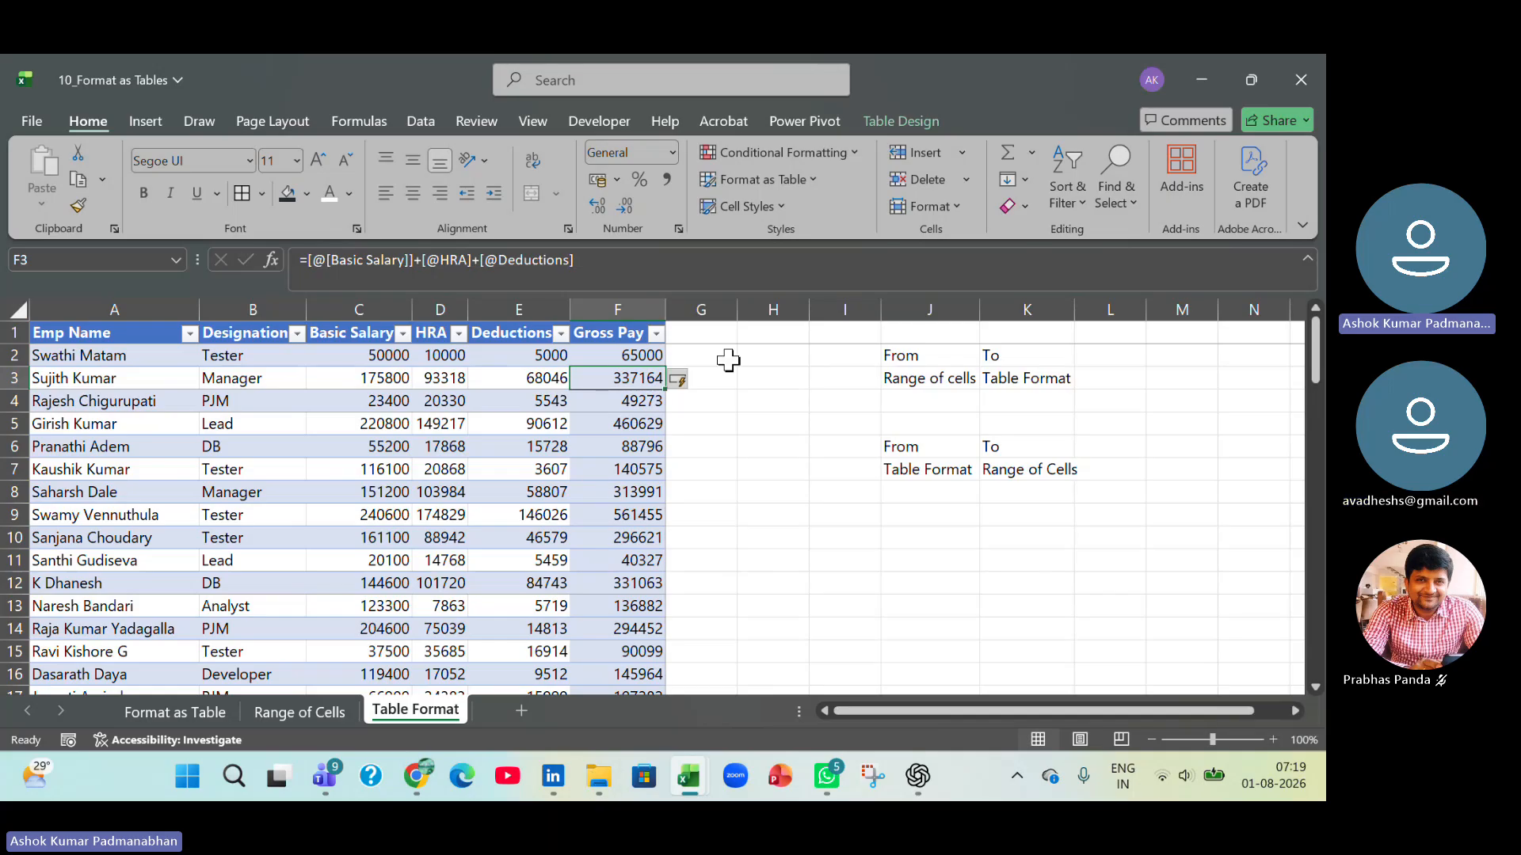
Add a Net Pay column to the table by entering its header in G1.
{"action": "left_click", "coordinate": [708, 332]}
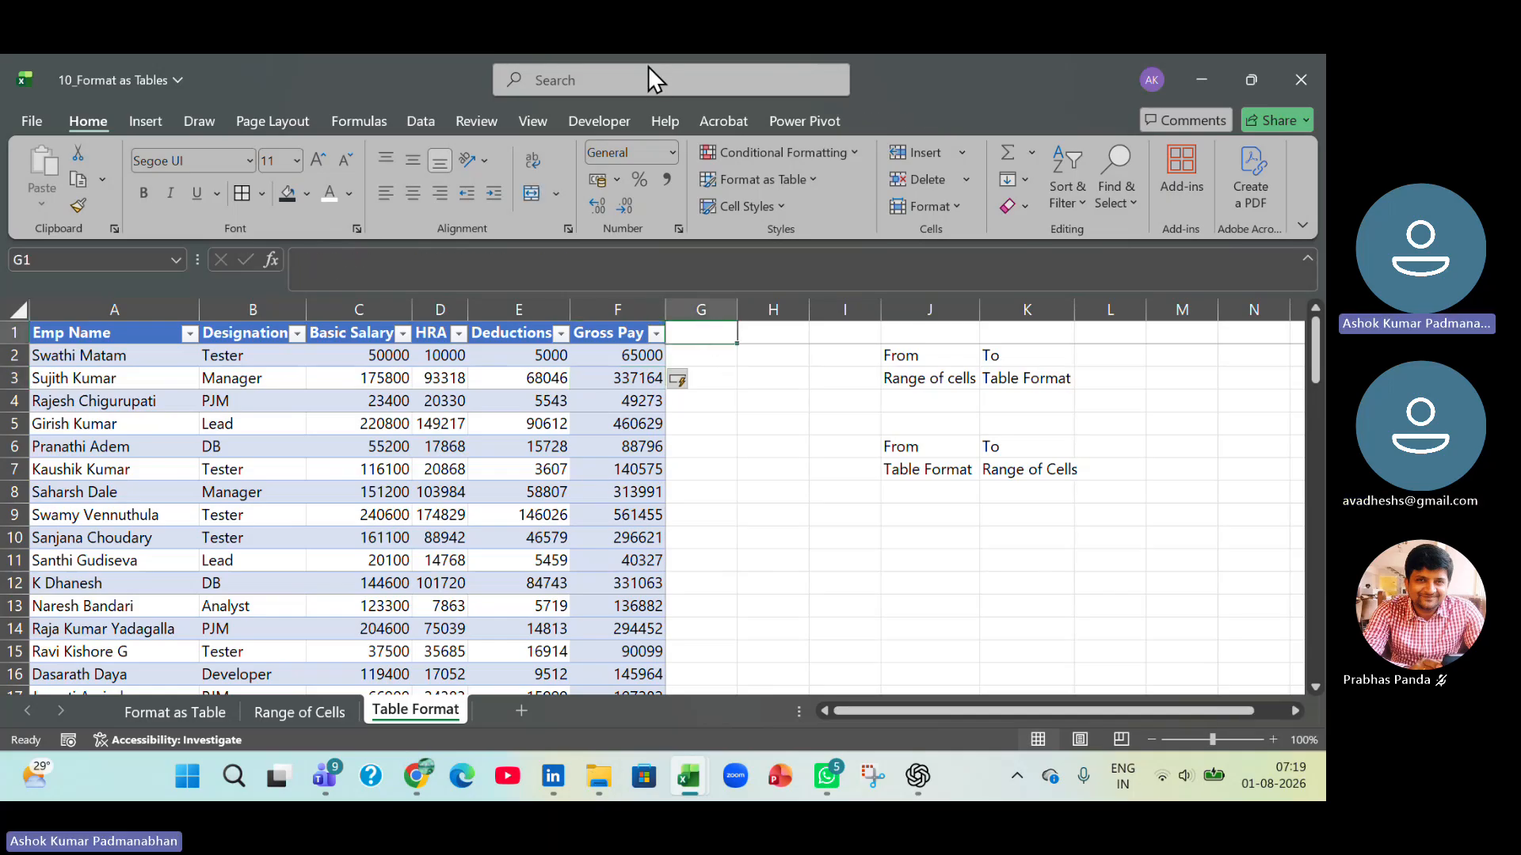
{"action": "left_click", "coordinate": [451, 91]}
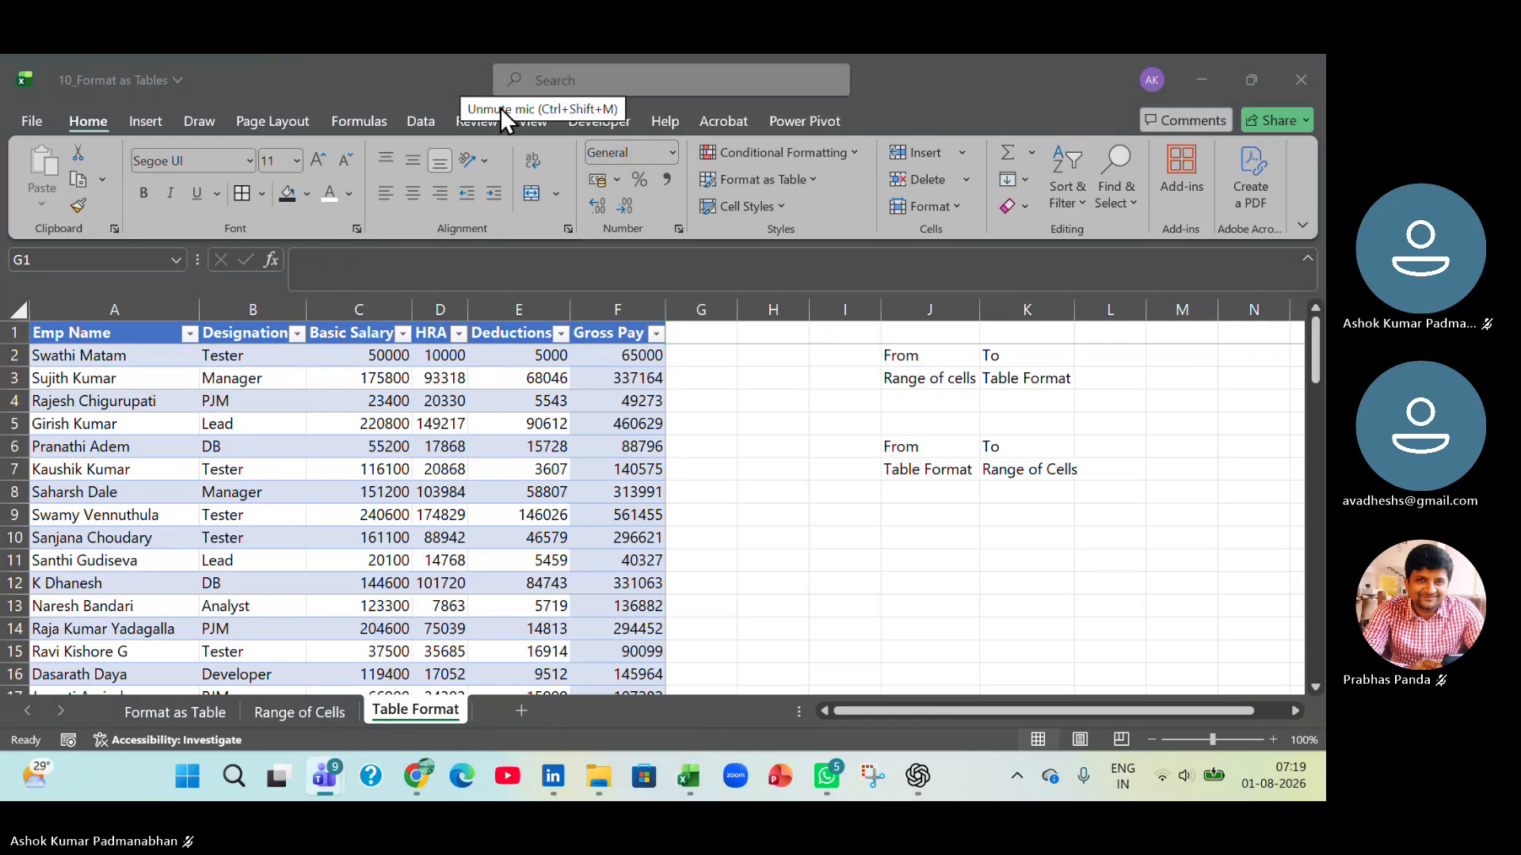
{"action": "left_click", "coordinate": [686, 334]}
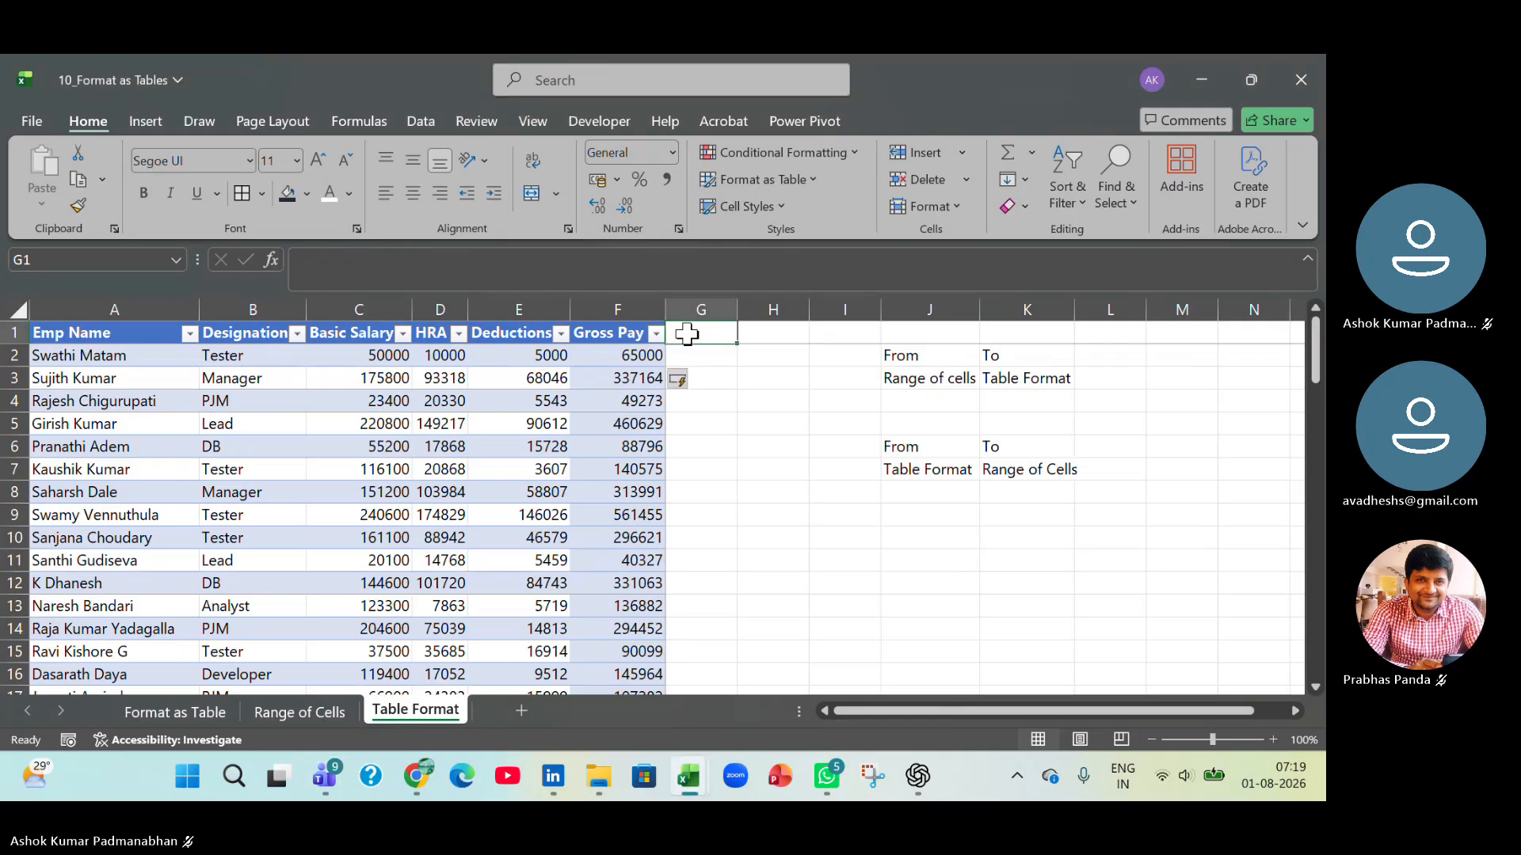
{"action": "type", "text": "Net Pay"}
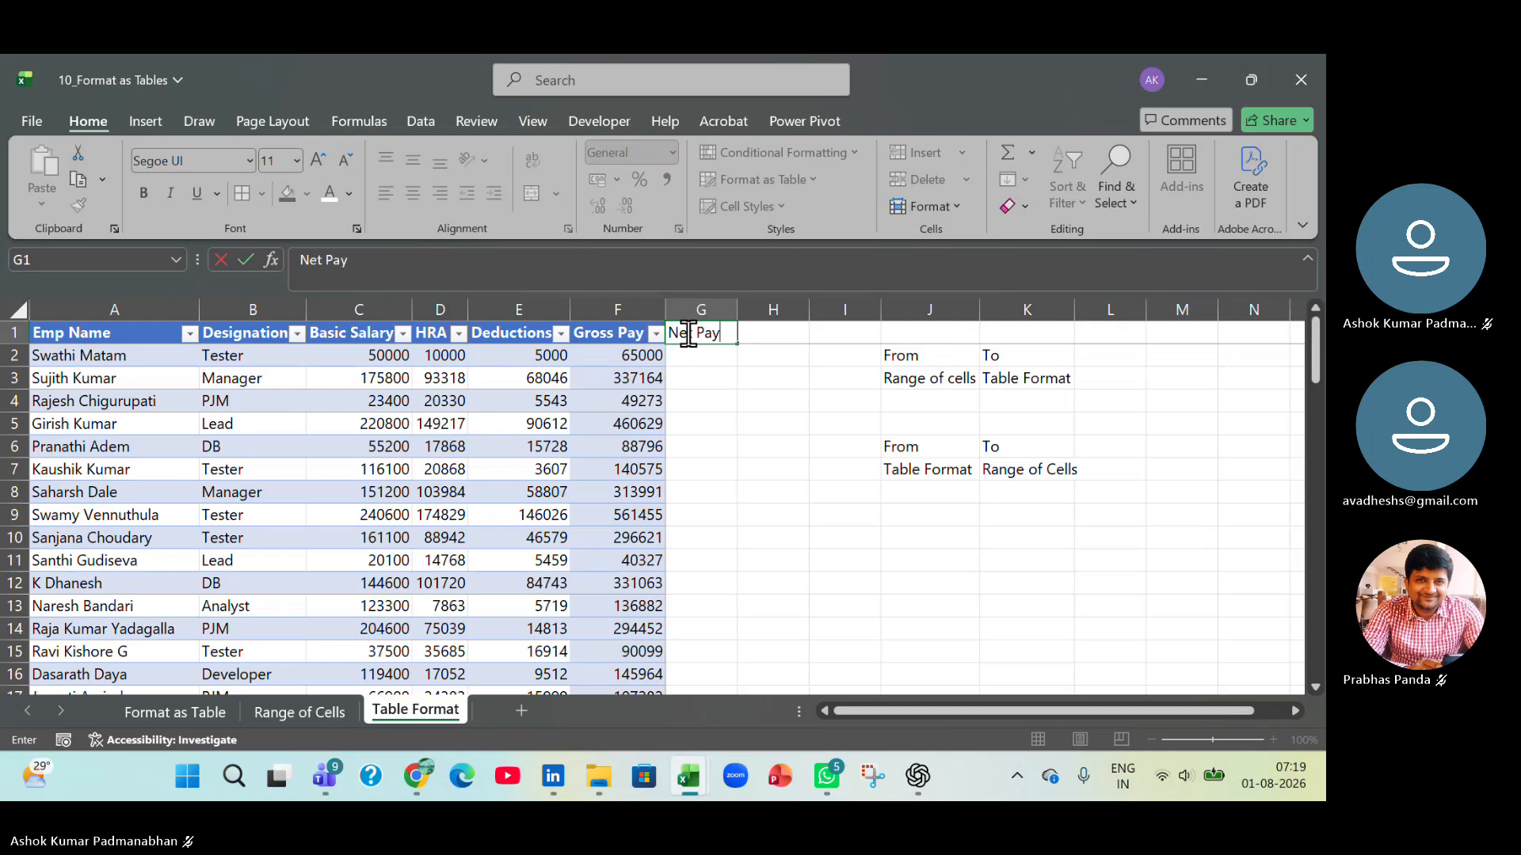
{"action": "key", "text": "Return"}
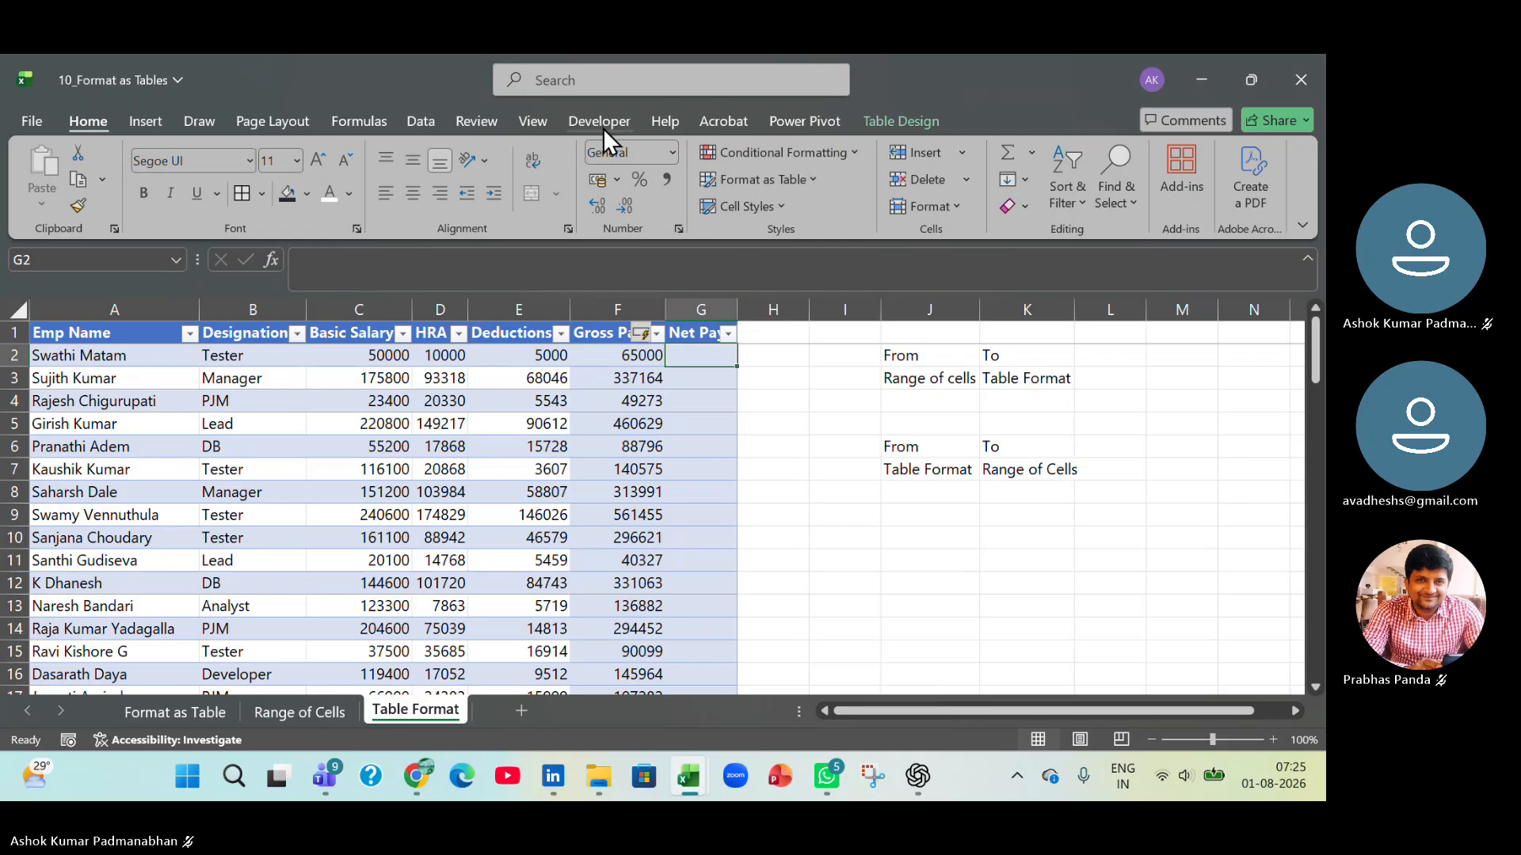
{"action": "left_click", "coordinate": [440, 84]}
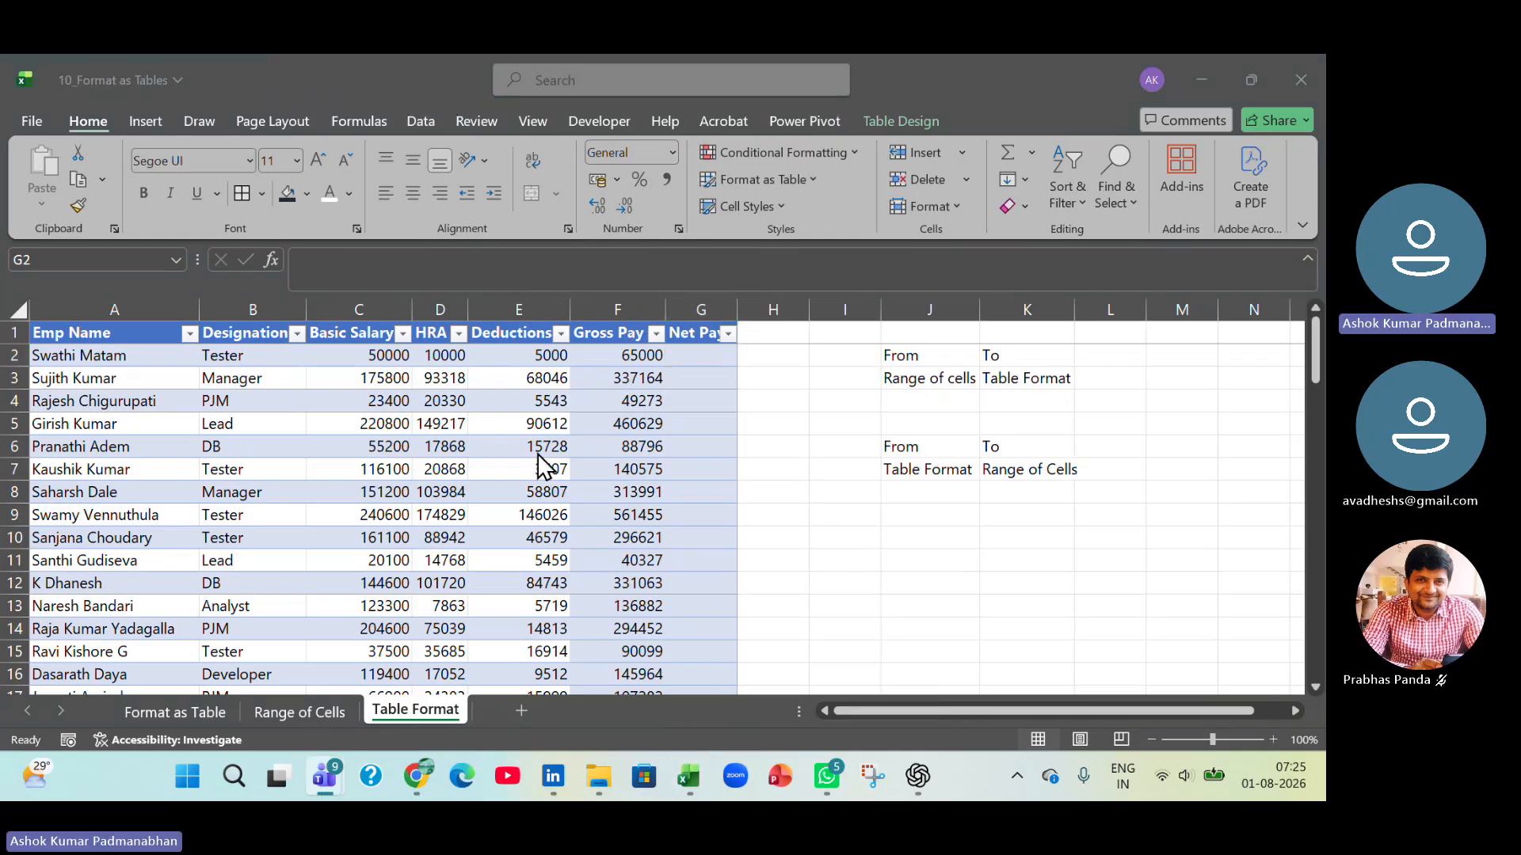
{"action": "left_click", "coordinate": [701, 355]}
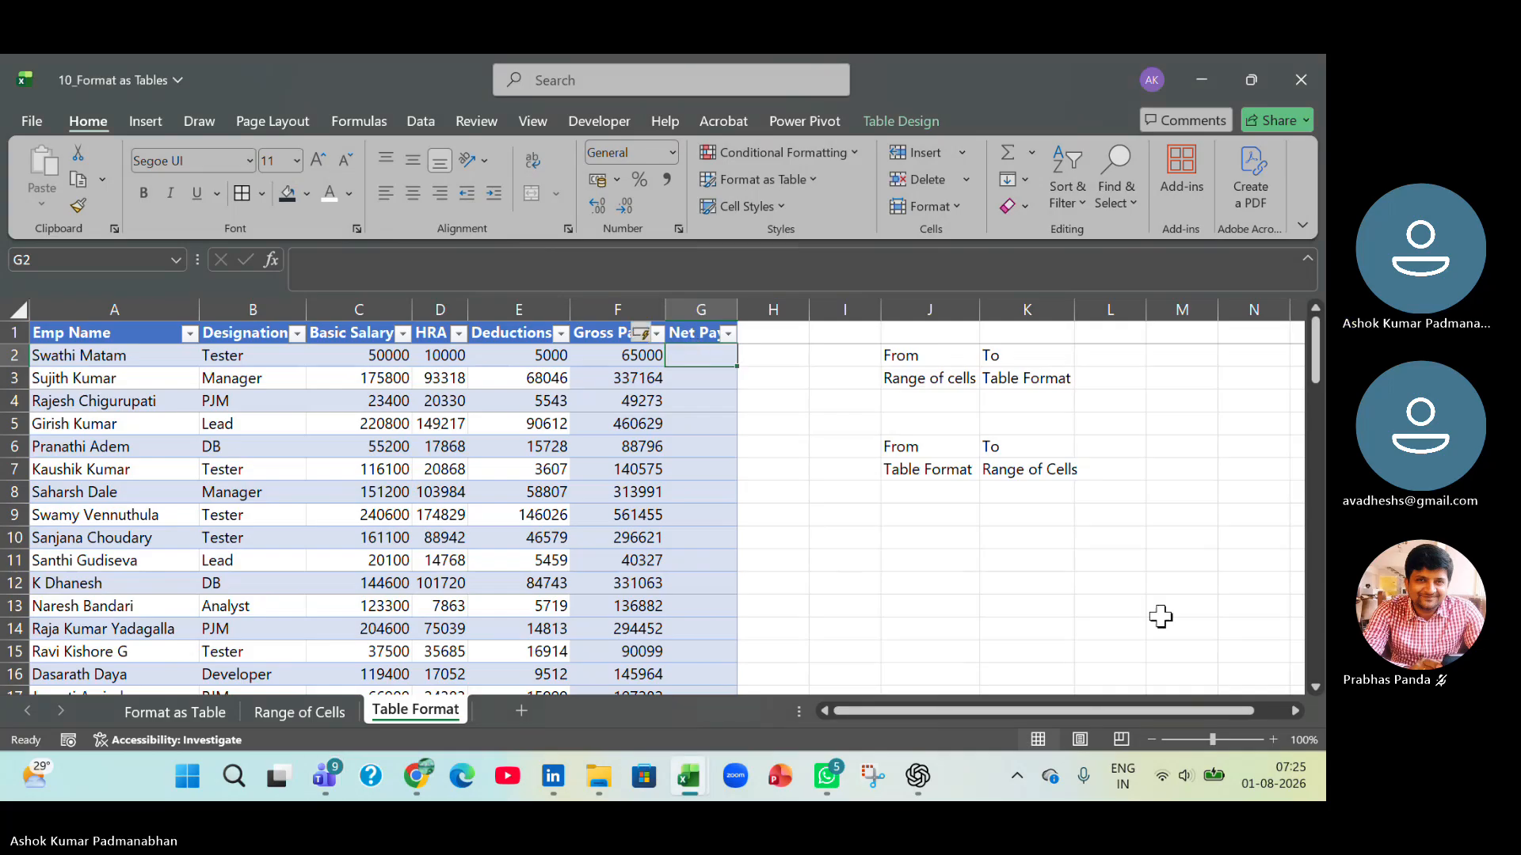
{"action": "type", "text": "="}
{"action": "key", "text": "Left"}
{"action": "key", "text": "Left"}
{"action": "key", "text": "Left"}
{"action": "key", "text": "Left"}
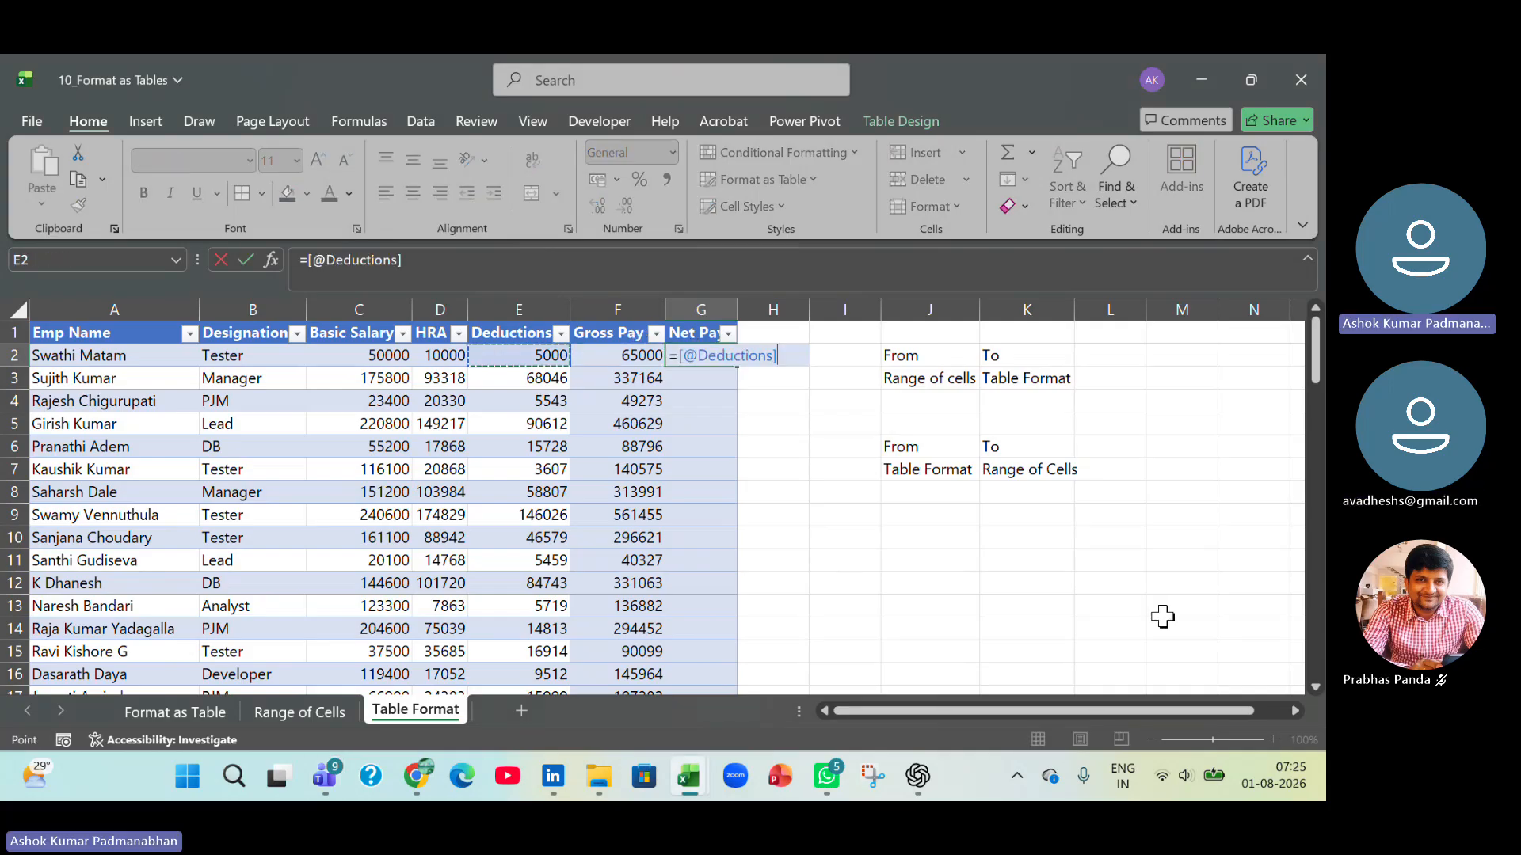
{"action": "type", "text": "+"}
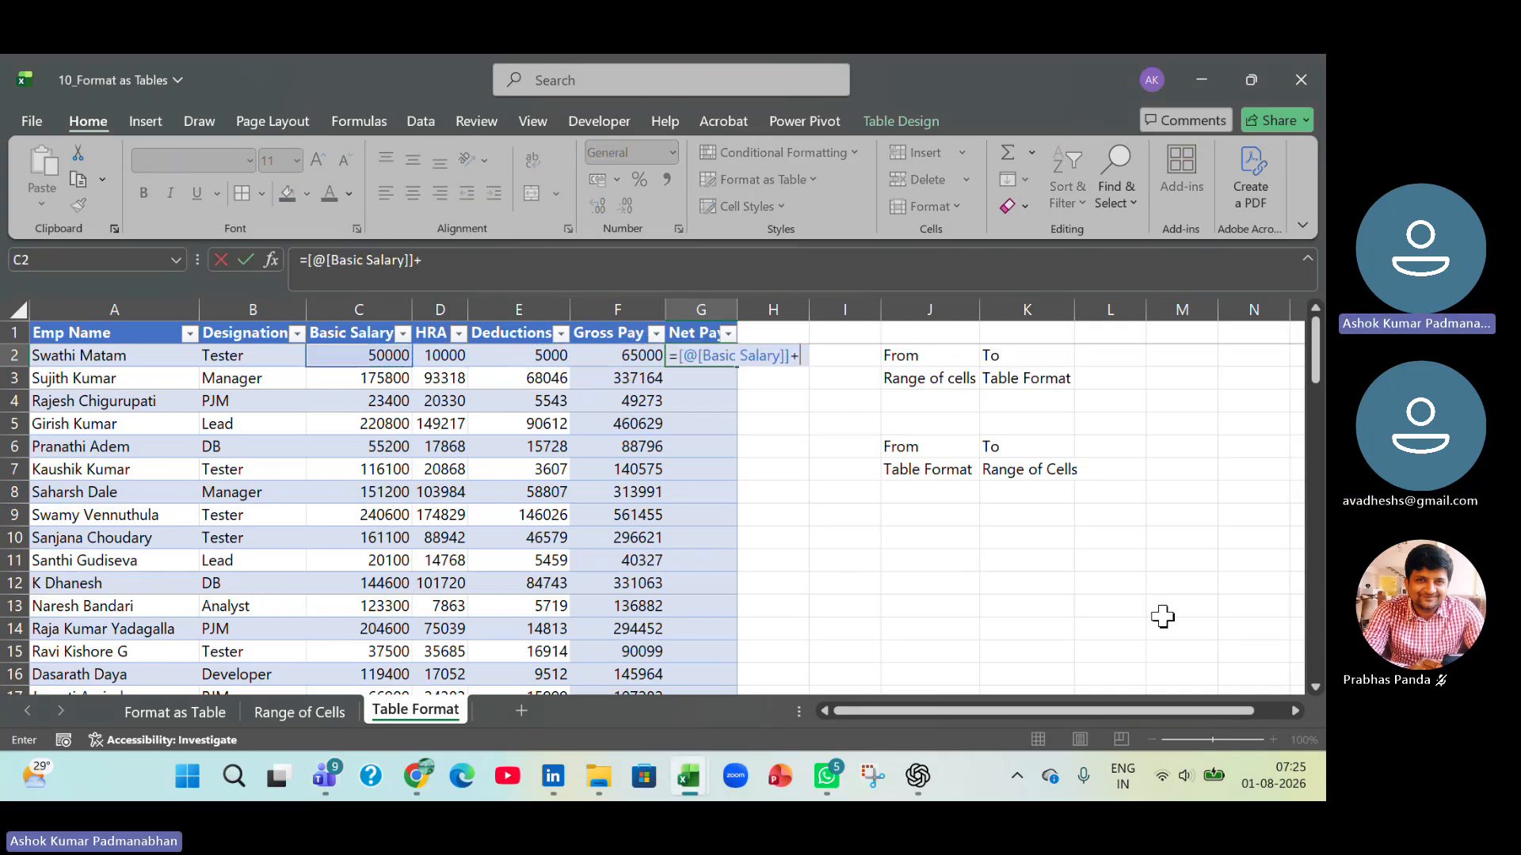
{"action": "key", "text": "Left"}
{"action": "key", "text": "Left"}
{"action": "key", "text": "Left"}
{"action": "type", "text": "-"}
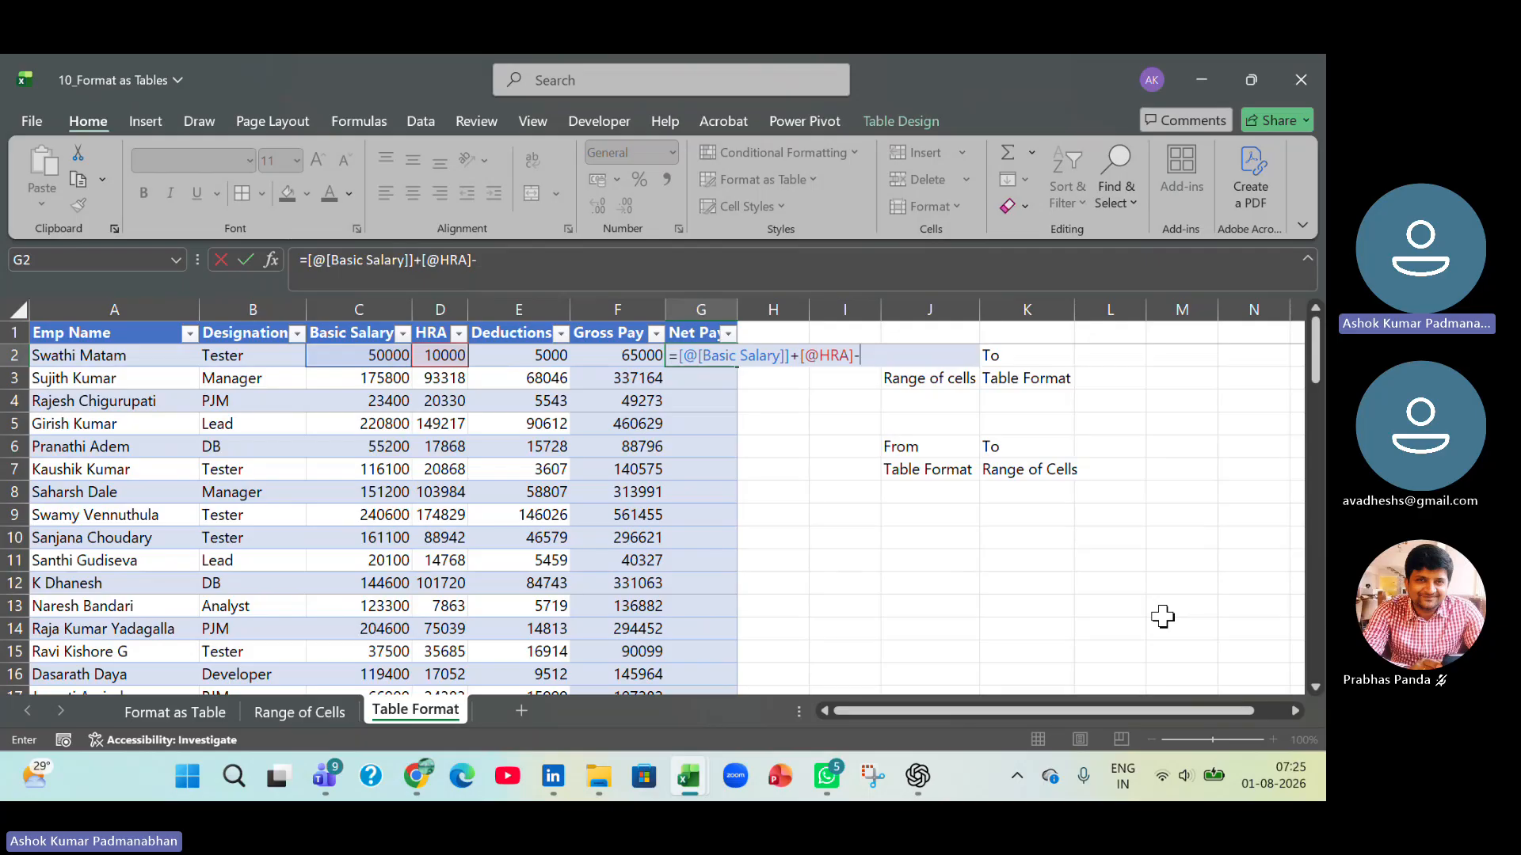
{"action": "key", "text": "Left"}
{"action": "key", "text": "Left"}
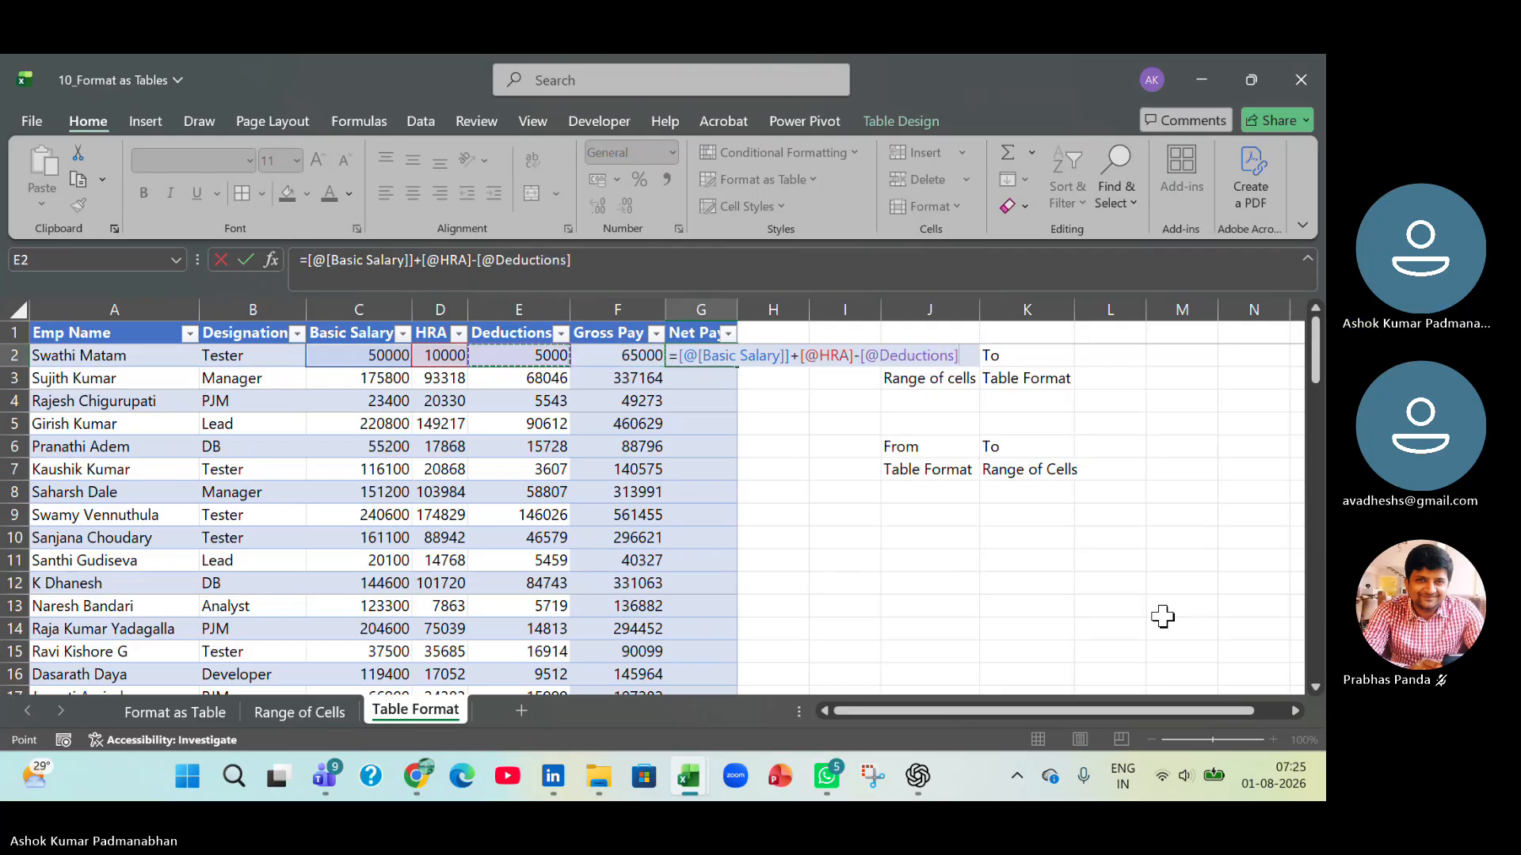
{"action": "key", "text": "Return"}
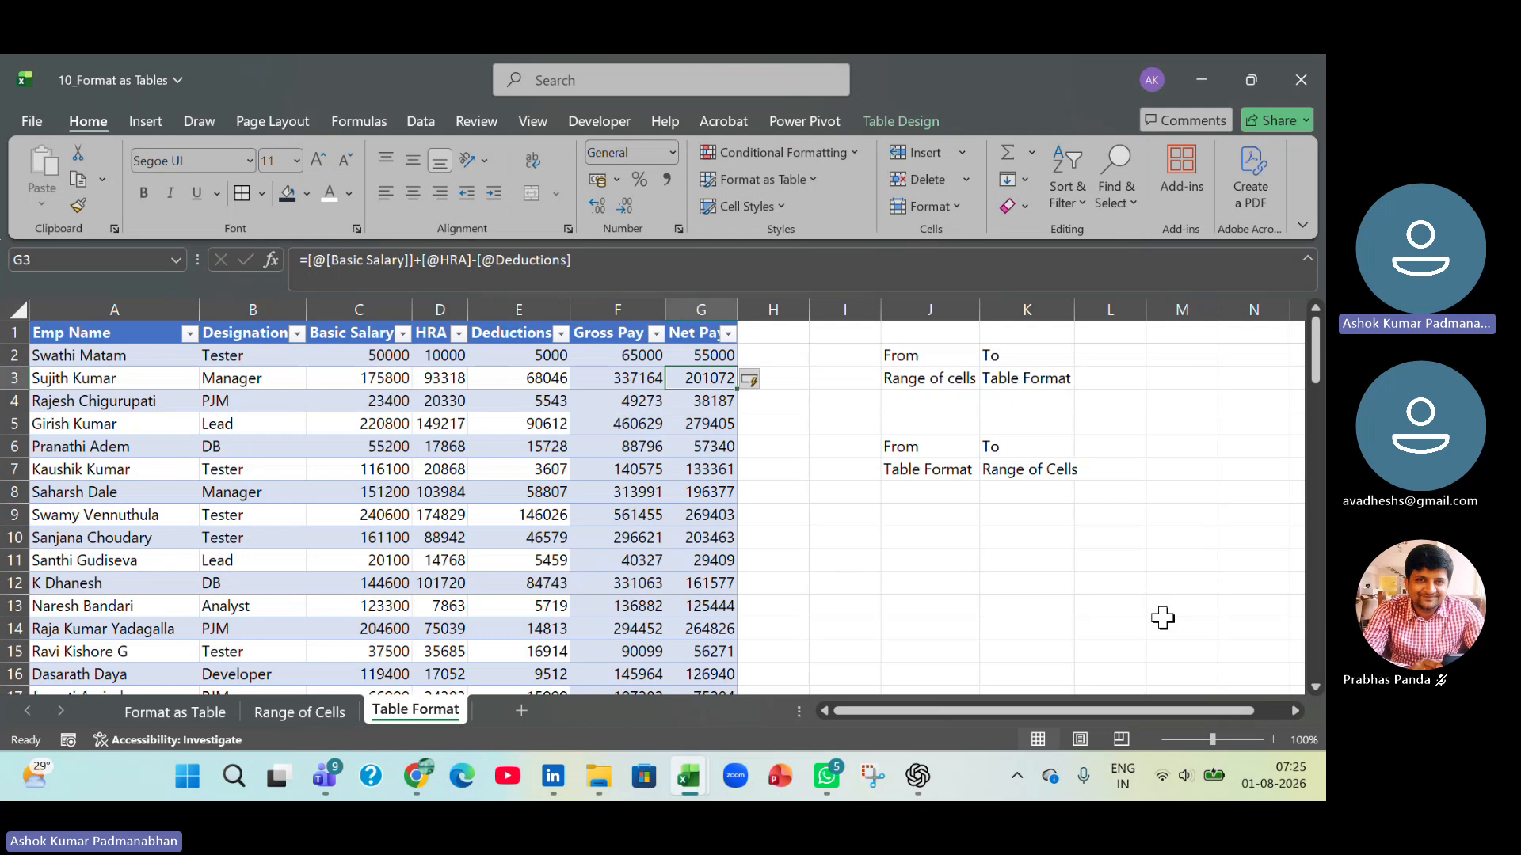
Add a total row below the last record of the table and widen the Net Pay column to fit its total.
{"action": "key", "text": "ctrl+Down"}
{"action": "key", "text": "Down"}
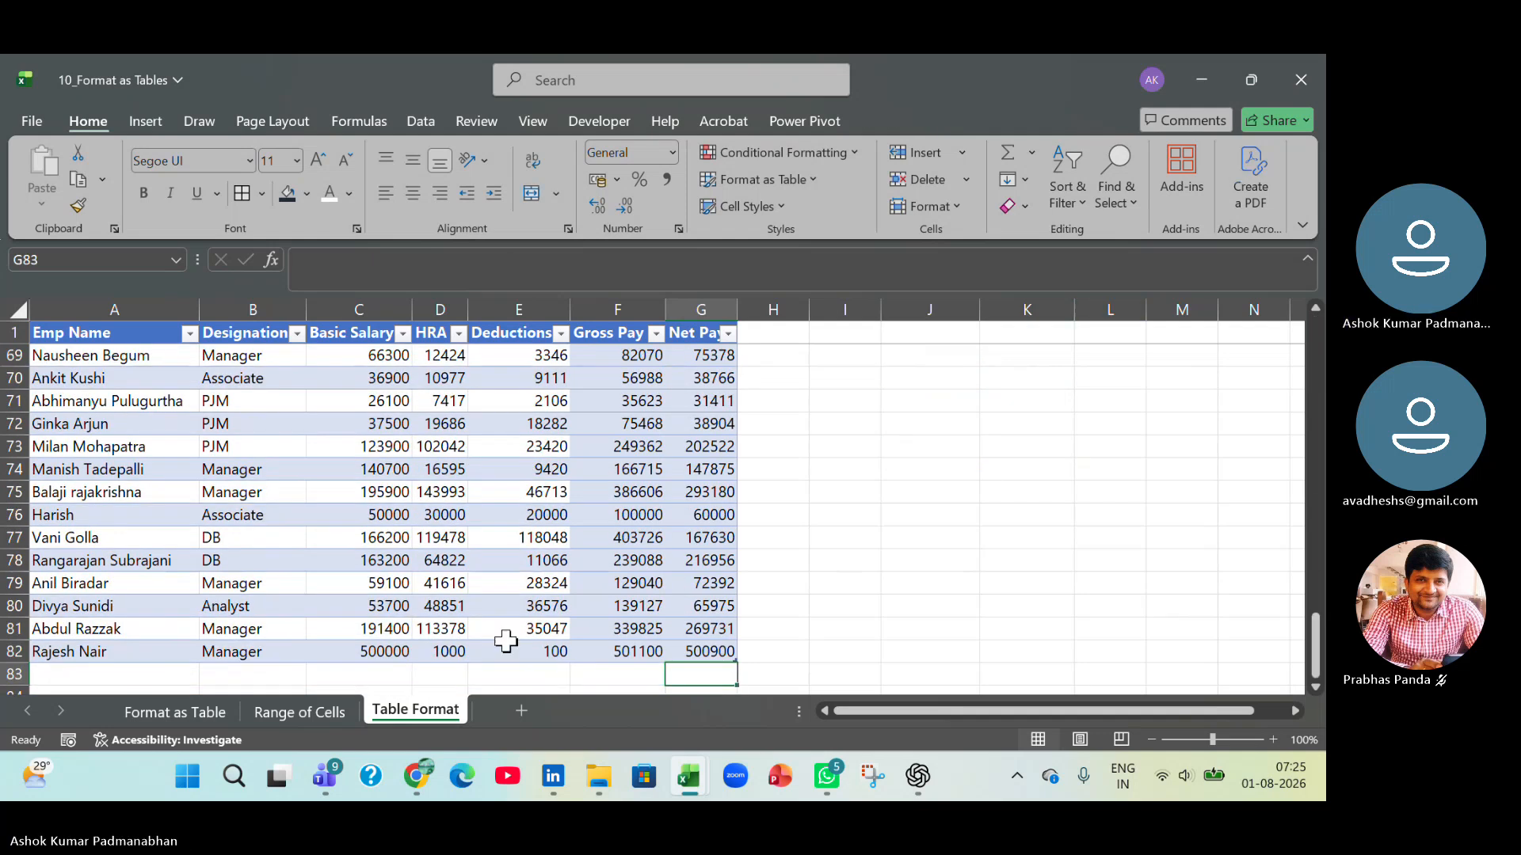
{"action": "left_click", "coordinate": [642, 630]}
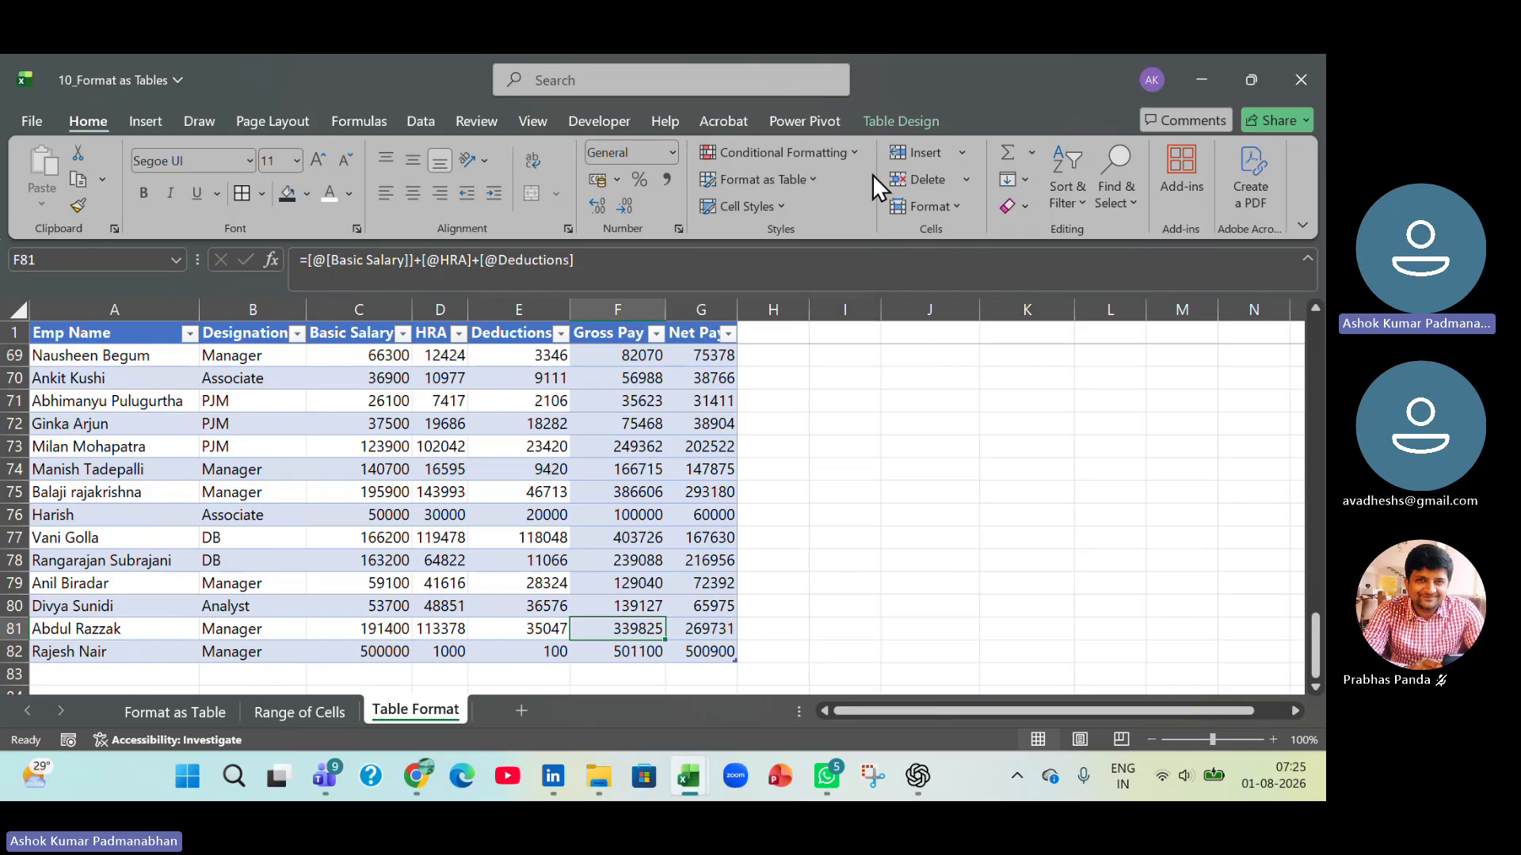
{"action": "left_click", "coordinate": [896, 121]}
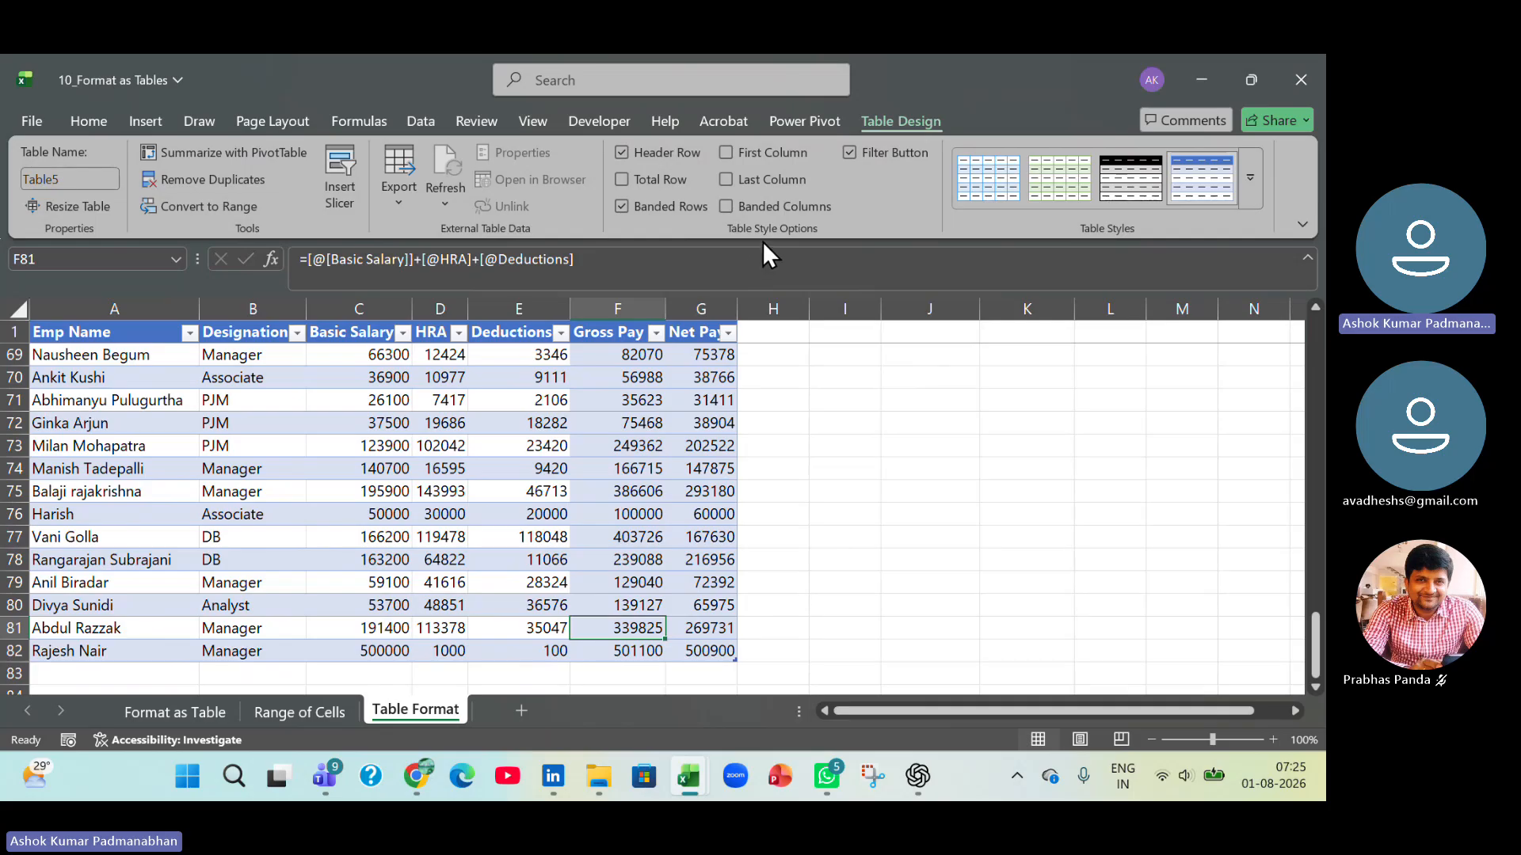
{"action": "key", "text": "ctrl"}
{"action": "key", "text": "ctrl"}
{"action": "key", "text": "ctrl"}
{"action": "left_click", "coordinate": [621, 179]}
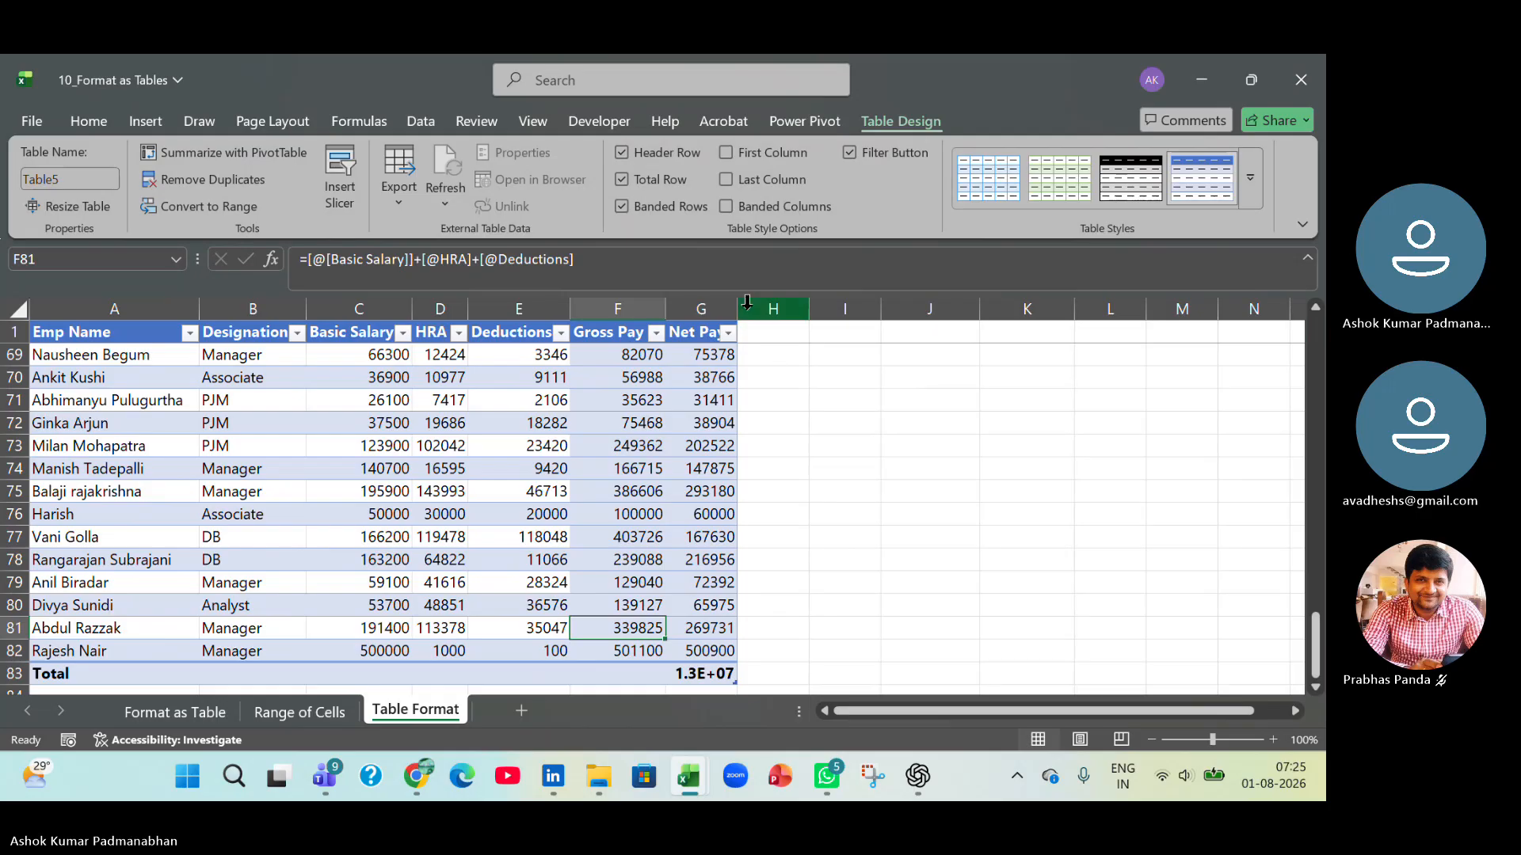
{"action": "left_click_drag", "start_coordinate": [737, 309], "coordinate": [798, 309]}
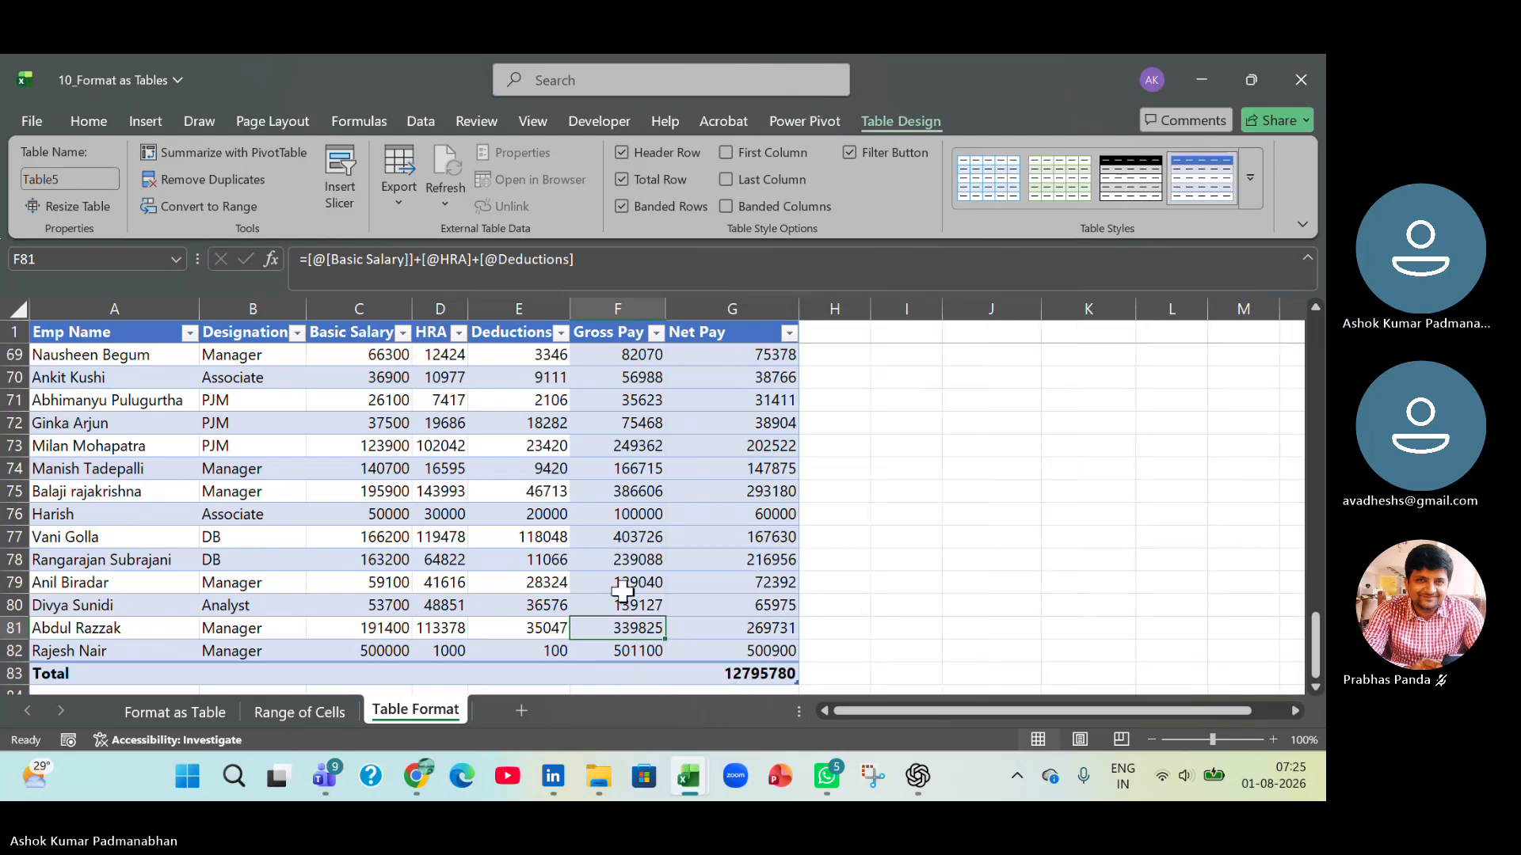
Set the total row to Sum for both the Gross Pay and Net Pay columns.
{"action": "left_click", "coordinate": [623, 672]}
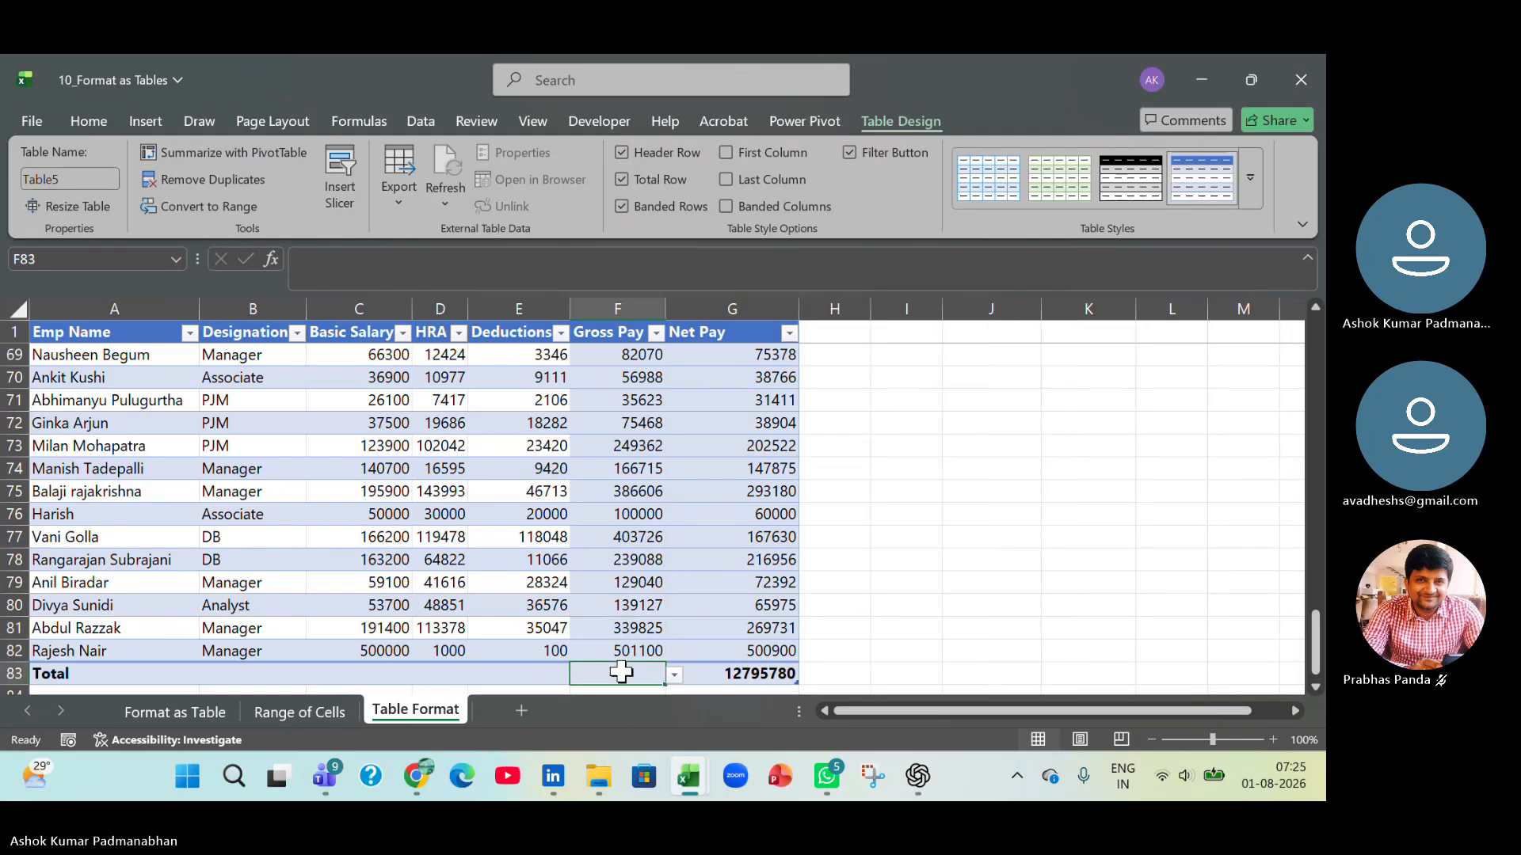
{"action": "left_click", "coordinate": [675, 675]}
{"action": "left_click", "coordinate": [643, 611]}
{"action": "left_click", "coordinate": [744, 673]}
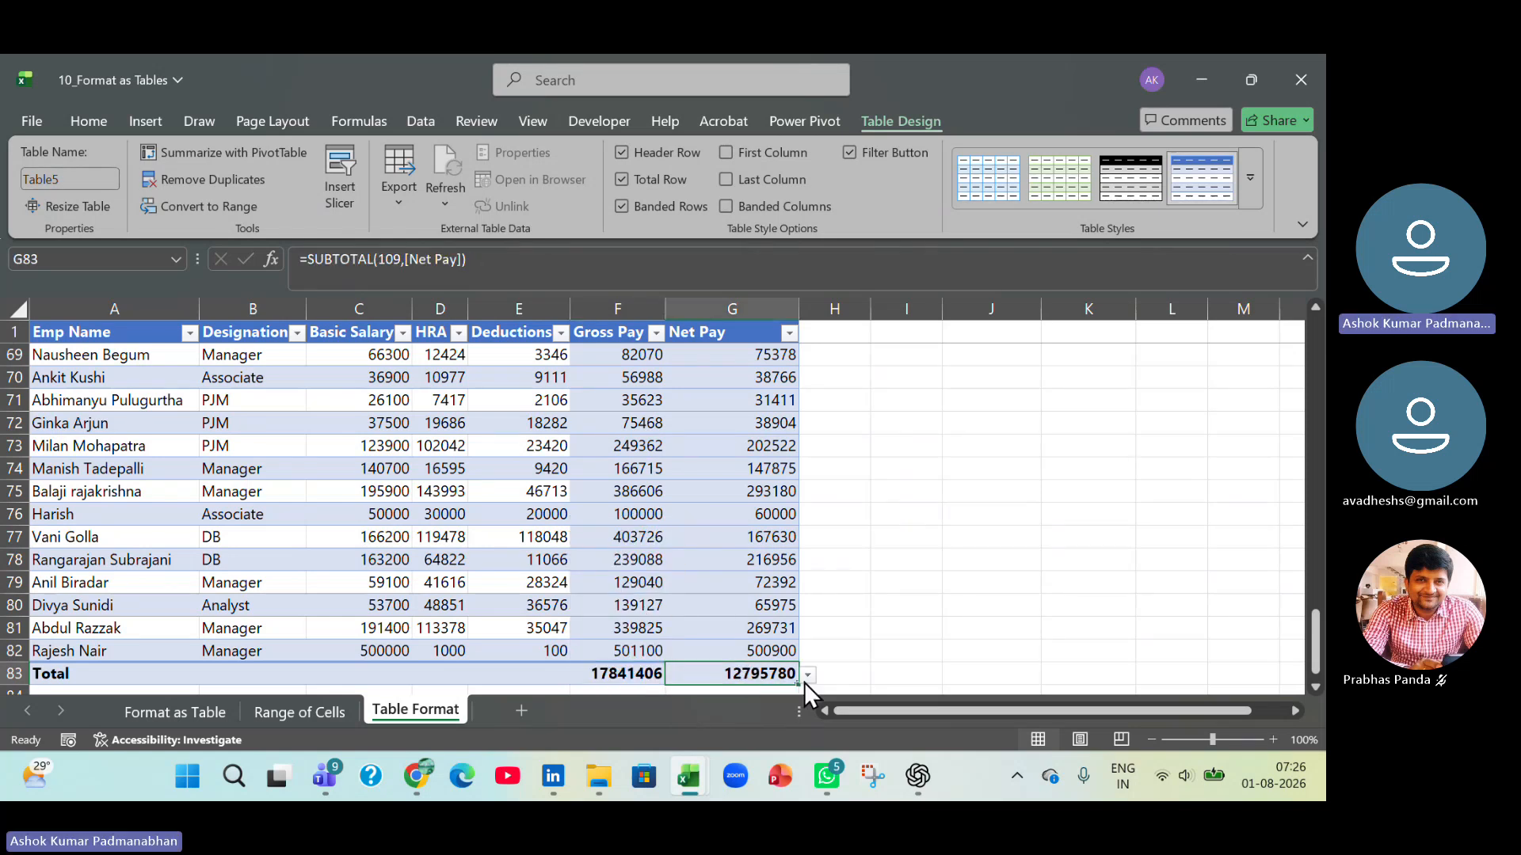
{"action": "left_click", "coordinate": [807, 675]}
{"action": "left_click", "coordinate": [732, 611]}
{"action": "scroll", "coordinate": [732, 610], "scroll_direction": "down", "scroll_amount": 1}
{"action": "scroll", "coordinate": [731, 610], "scroll_direction": "down", "scroll_amount": 2}
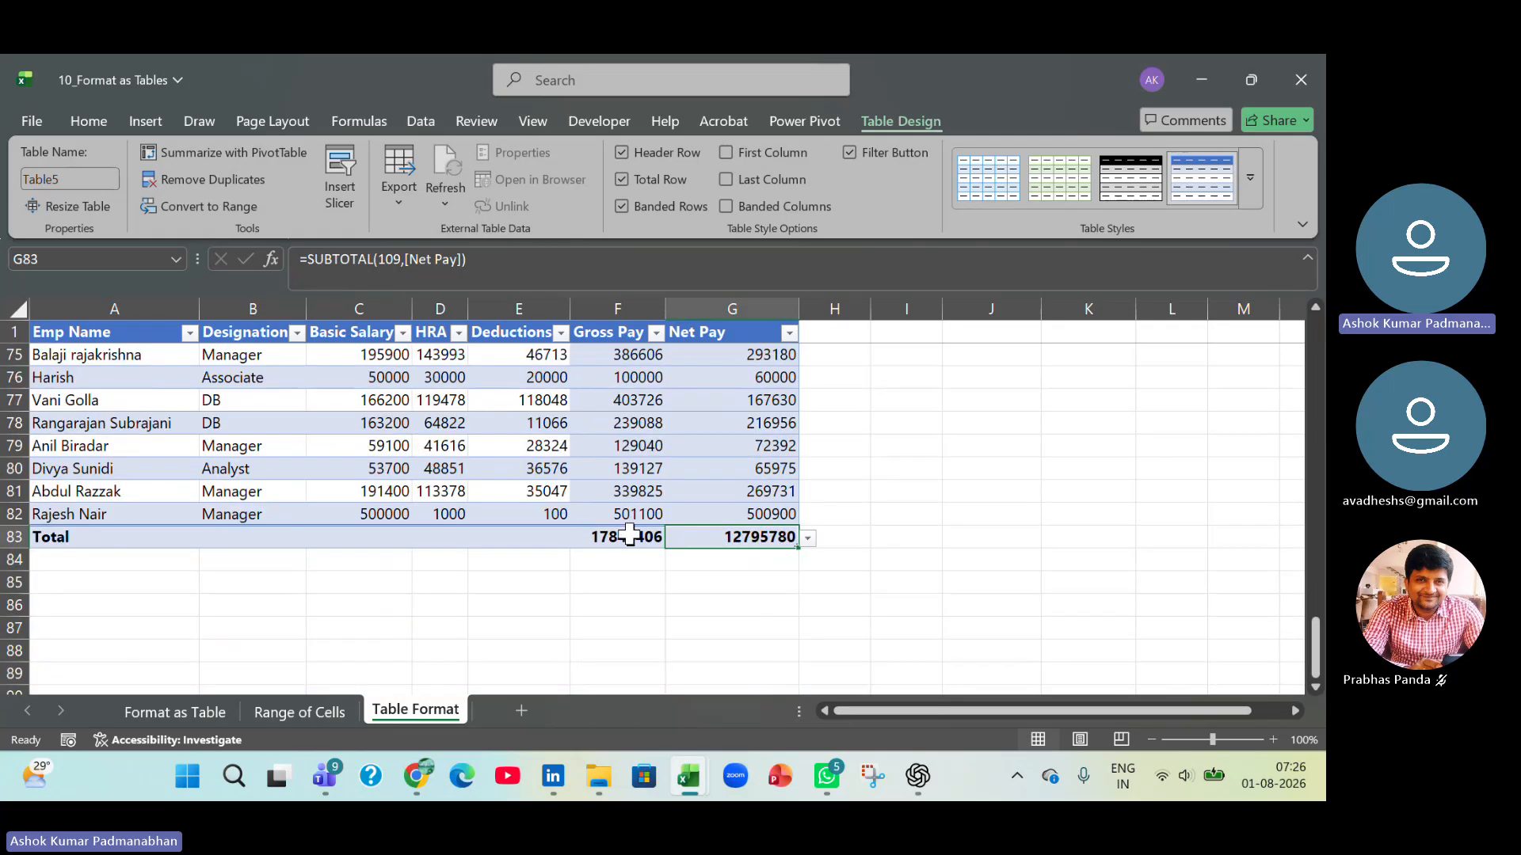
Switch the Gross Pay total in F83 to Average and finally to Min.
{"action": "left_click", "coordinate": [630, 536]}
{"action": "left_click", "coordinate": [673, 539]}
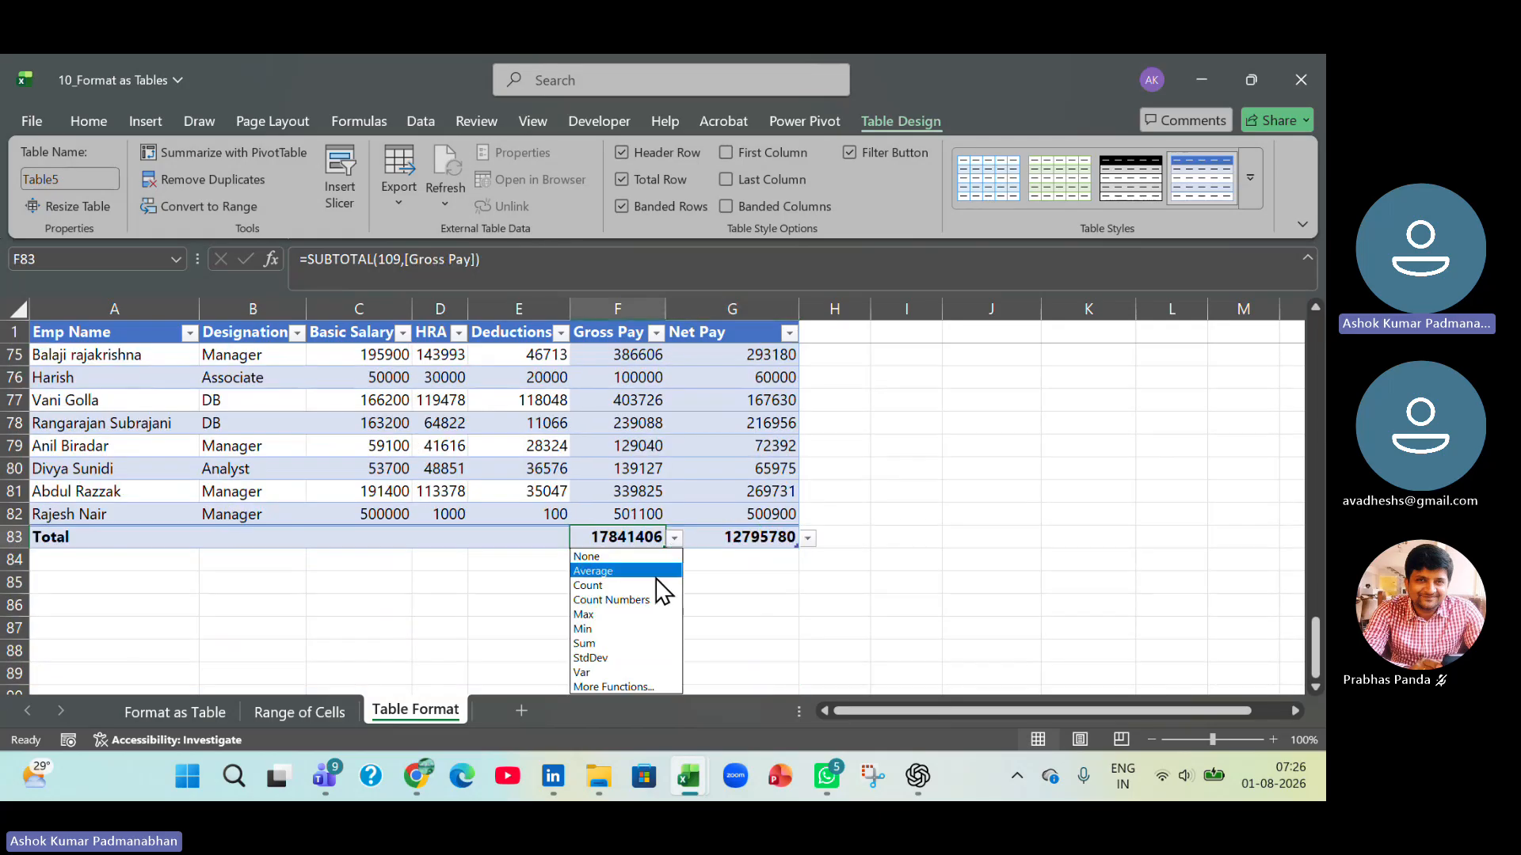
{"action": "left_click", "coordinate": [655, 572]}
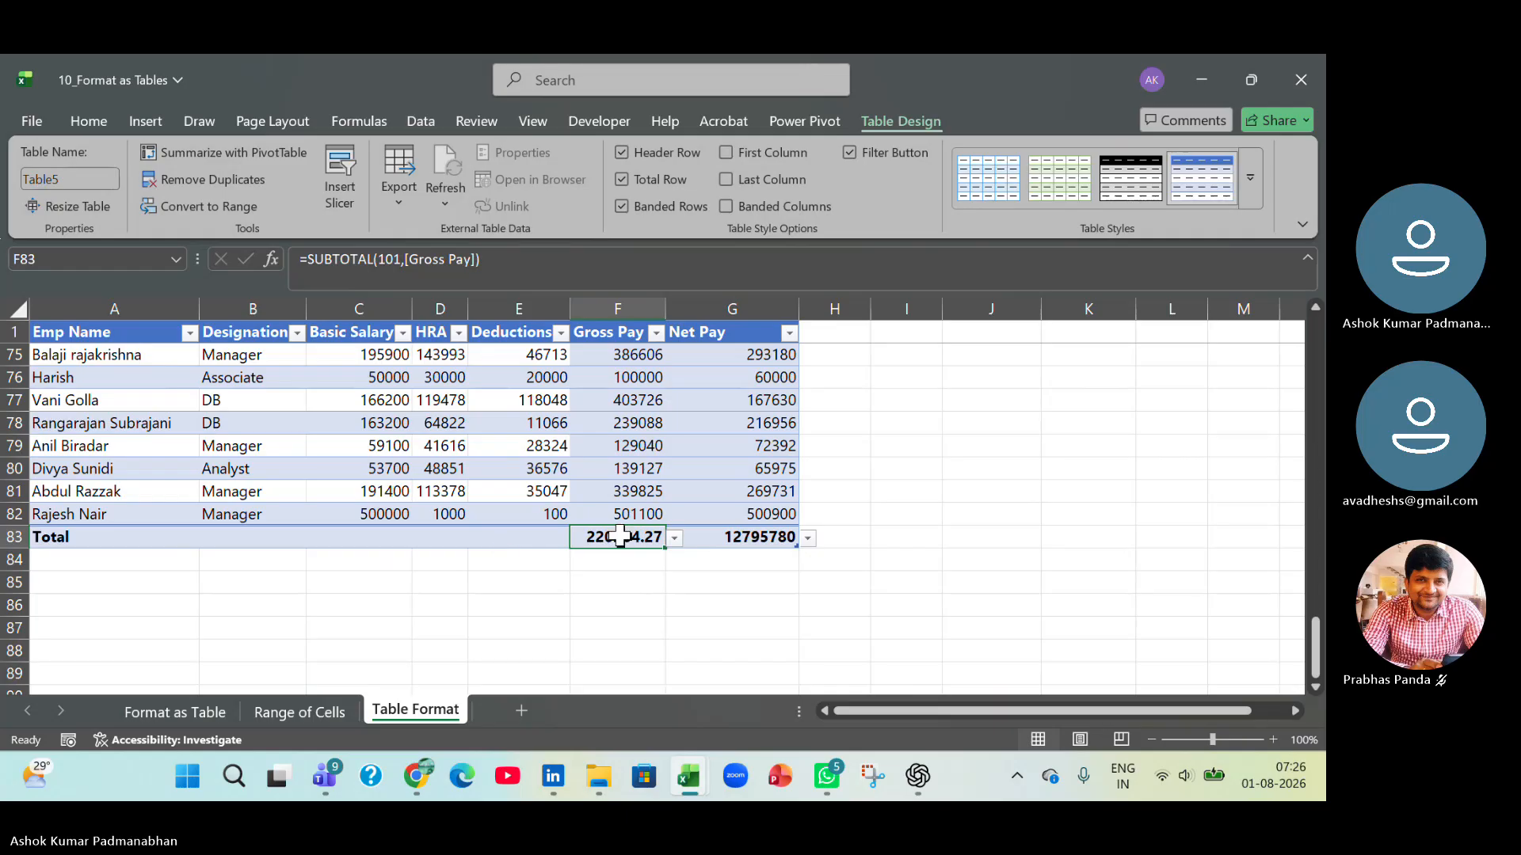
{"action": "left_click", "coordinate": [675, 537]}
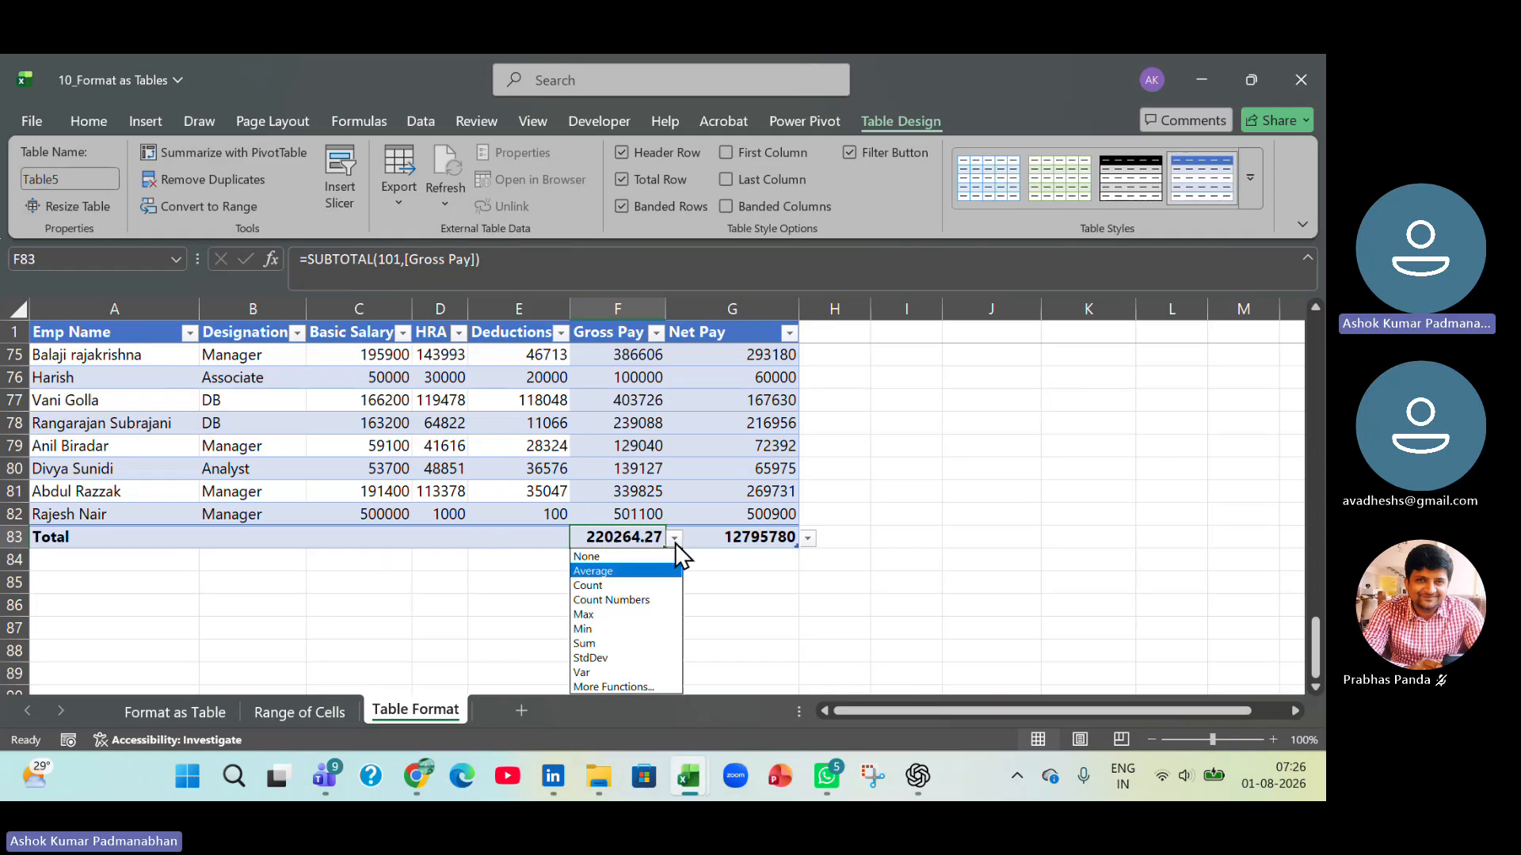
{"action": "left_click", "coordinate": [645, 627]}
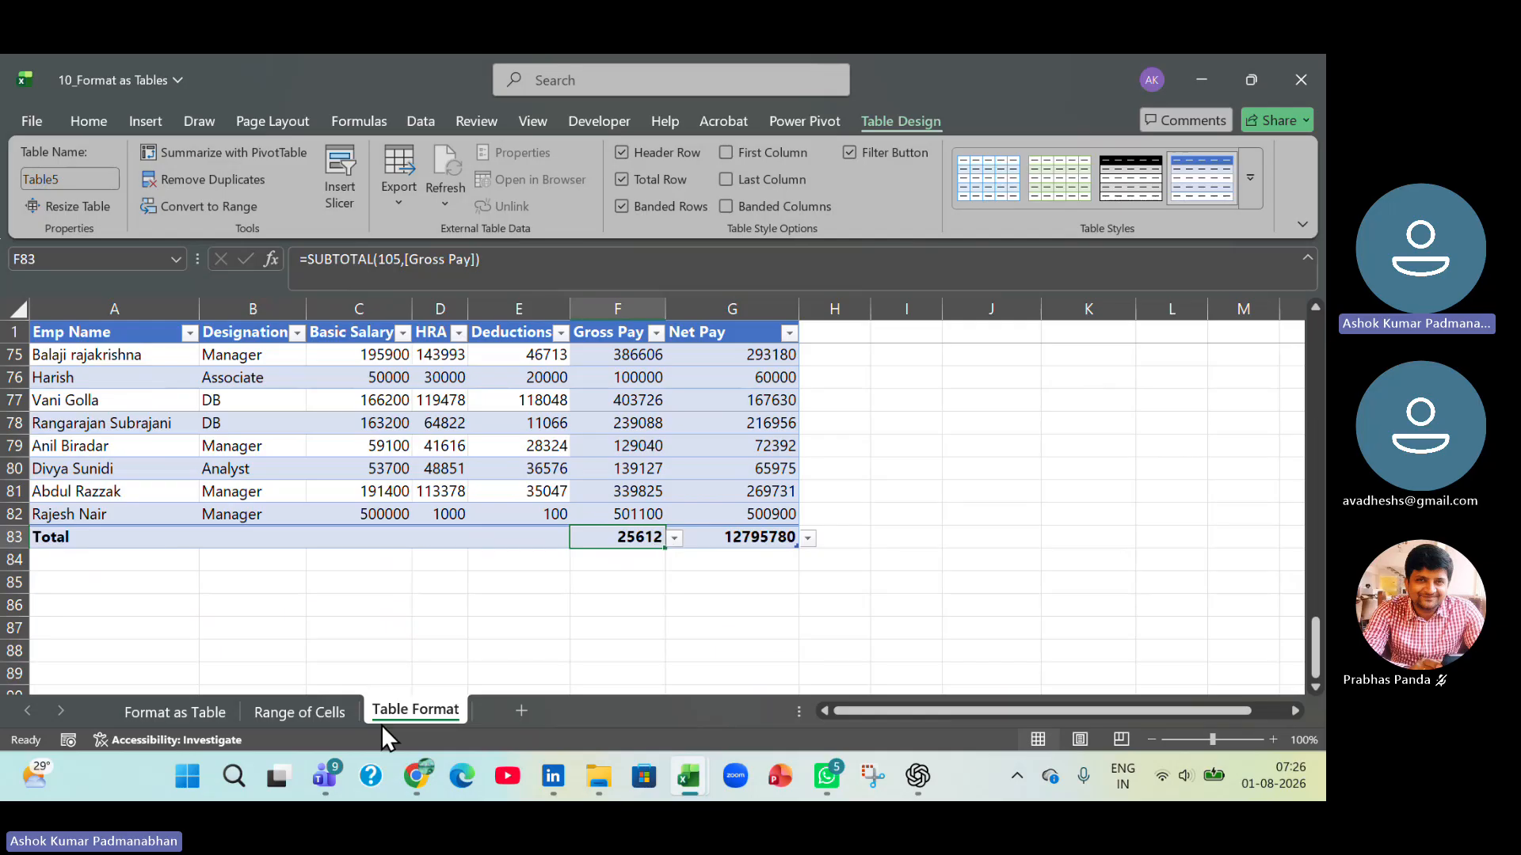
Compare the table's Gross Pay minimum with the Min formula in F85 on the Range of Cells sheet, and return to Table Format.
{"action": "left_click", "coordinate": [331, 711]}
{"action": "scroll", "coordinate": [476, 638], "scroll_direction": "down", "scroll_amount": 5}
{"action": "scroll", "coordinate": [503, 621], "scroll_direction": "up", "scroll_amount": 2}
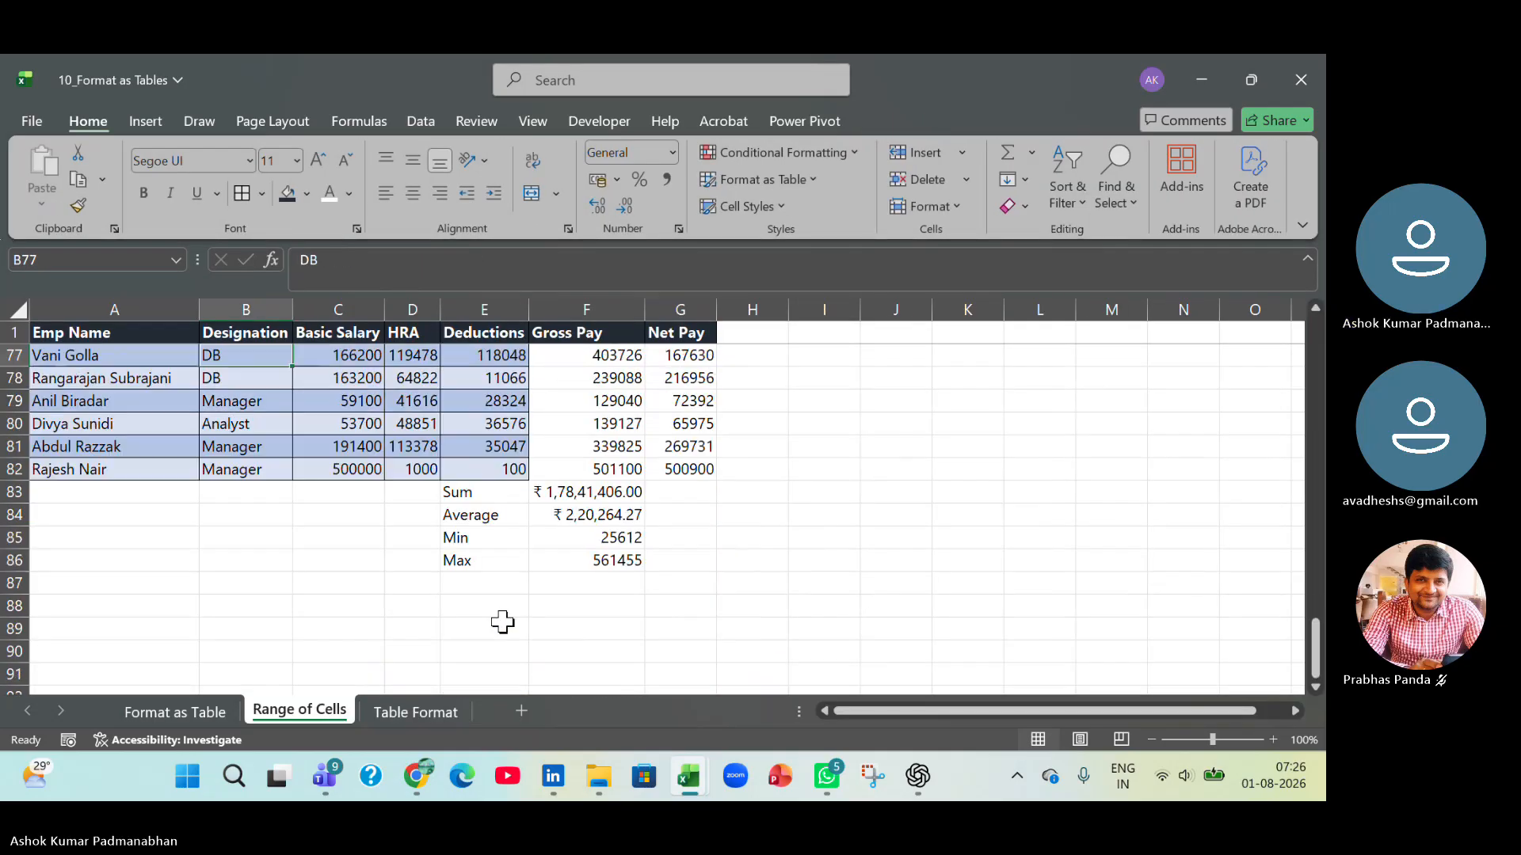
{"action": "left_click", "coordinate": [596, 537]}
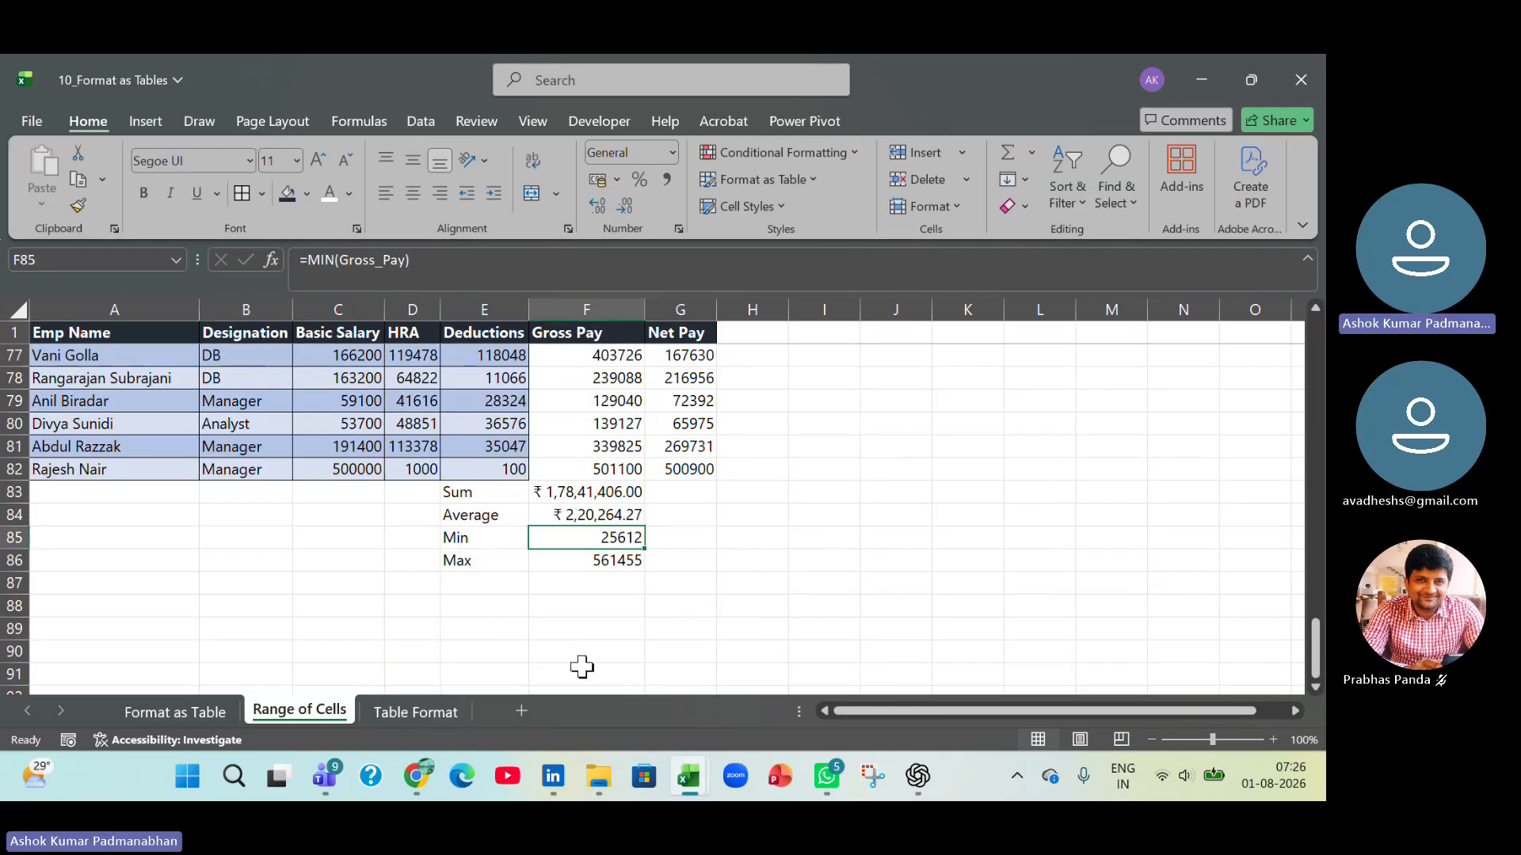
{"action": "left_click", "coordinate": [416, 712]}
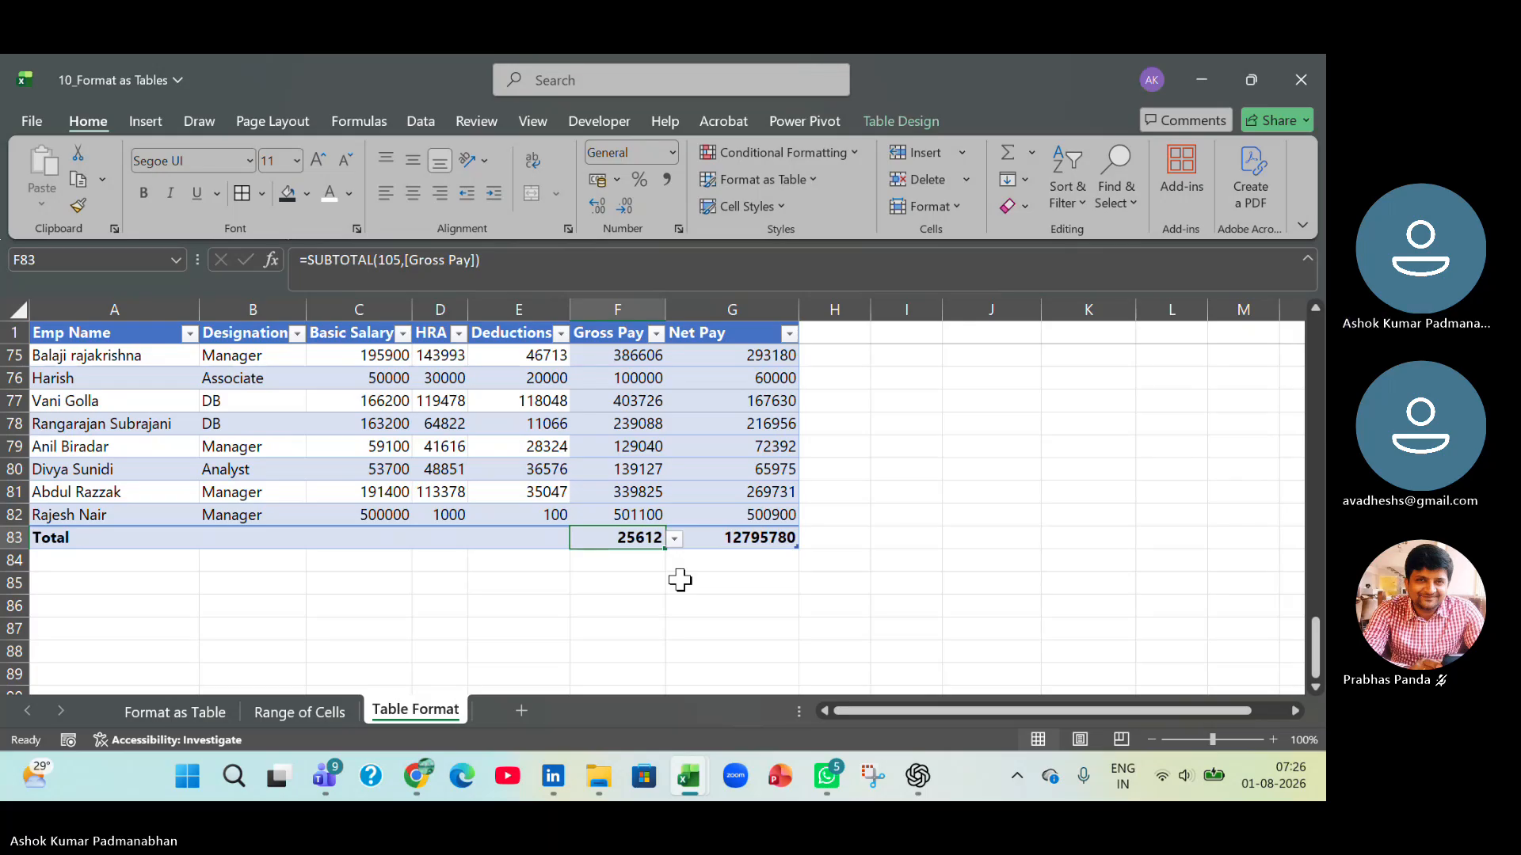
Filter the table's Designation column to show only Manager and Associate, and review the filtered rows.
{"action": "scroll", "coordinate": [679, 581], "scroll_direction": "up", "scroll_amount": 14}
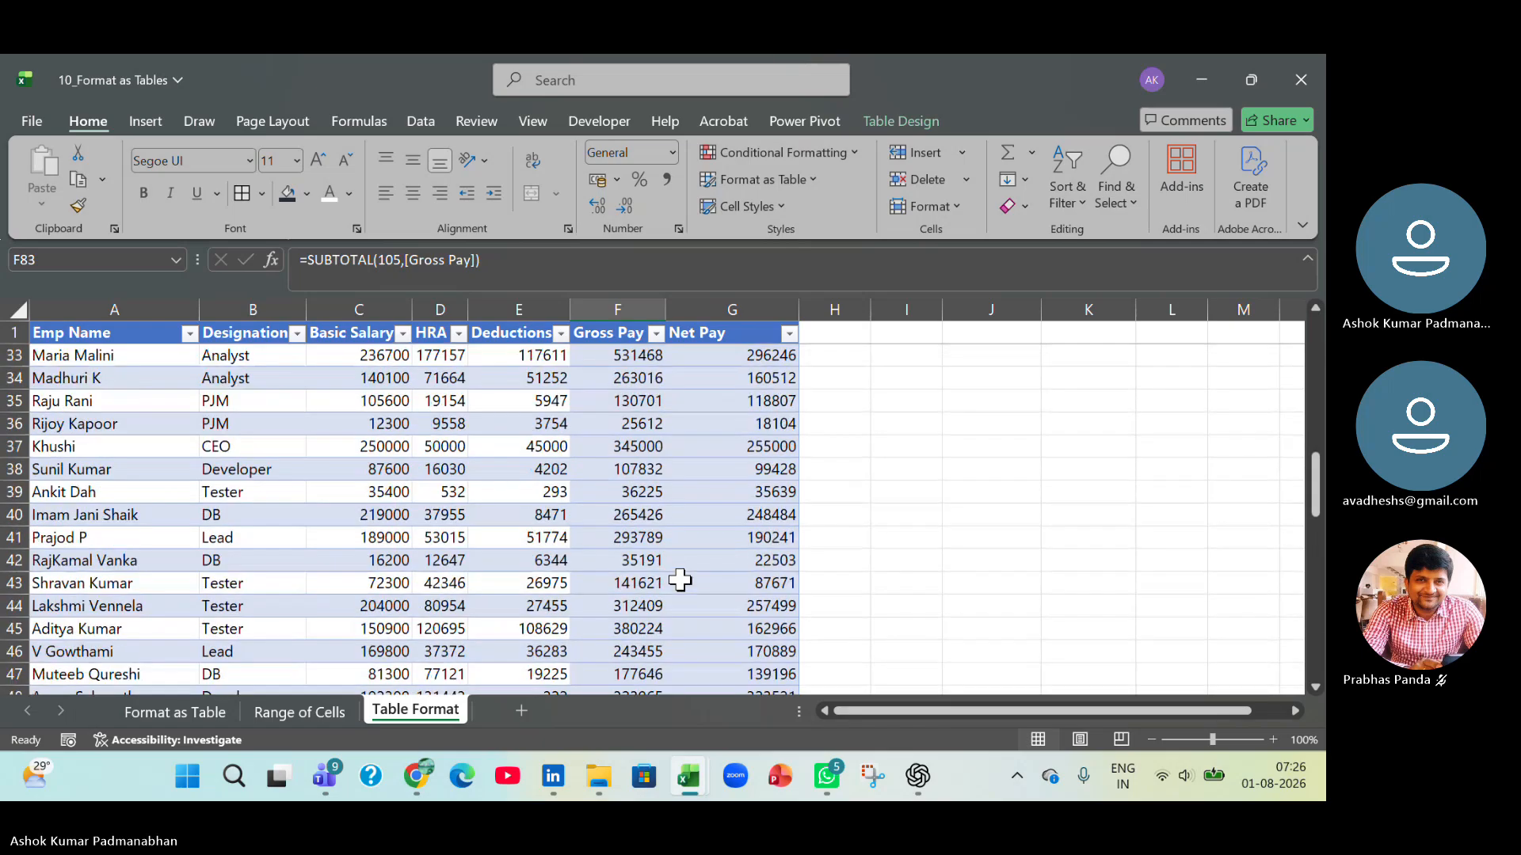
{"action": "scroll", "coordinate": [679, 581], "scroll_direction": "up", "scroll_amount": 10}
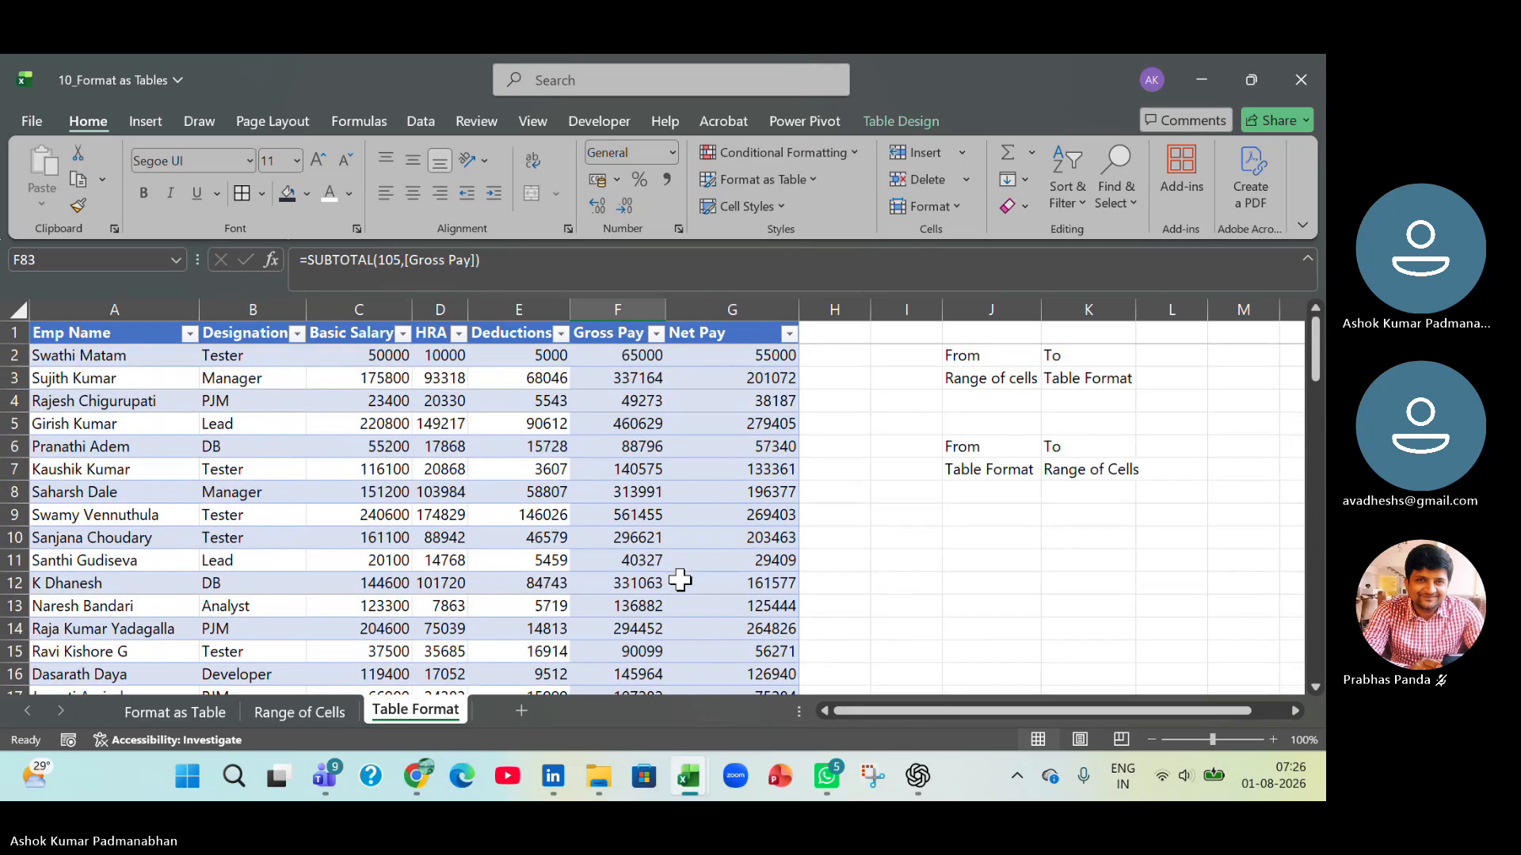
{"action": "scroll", "coordinate": [680, 581], "scroll_direction": "down", "scroll_amount": 10}
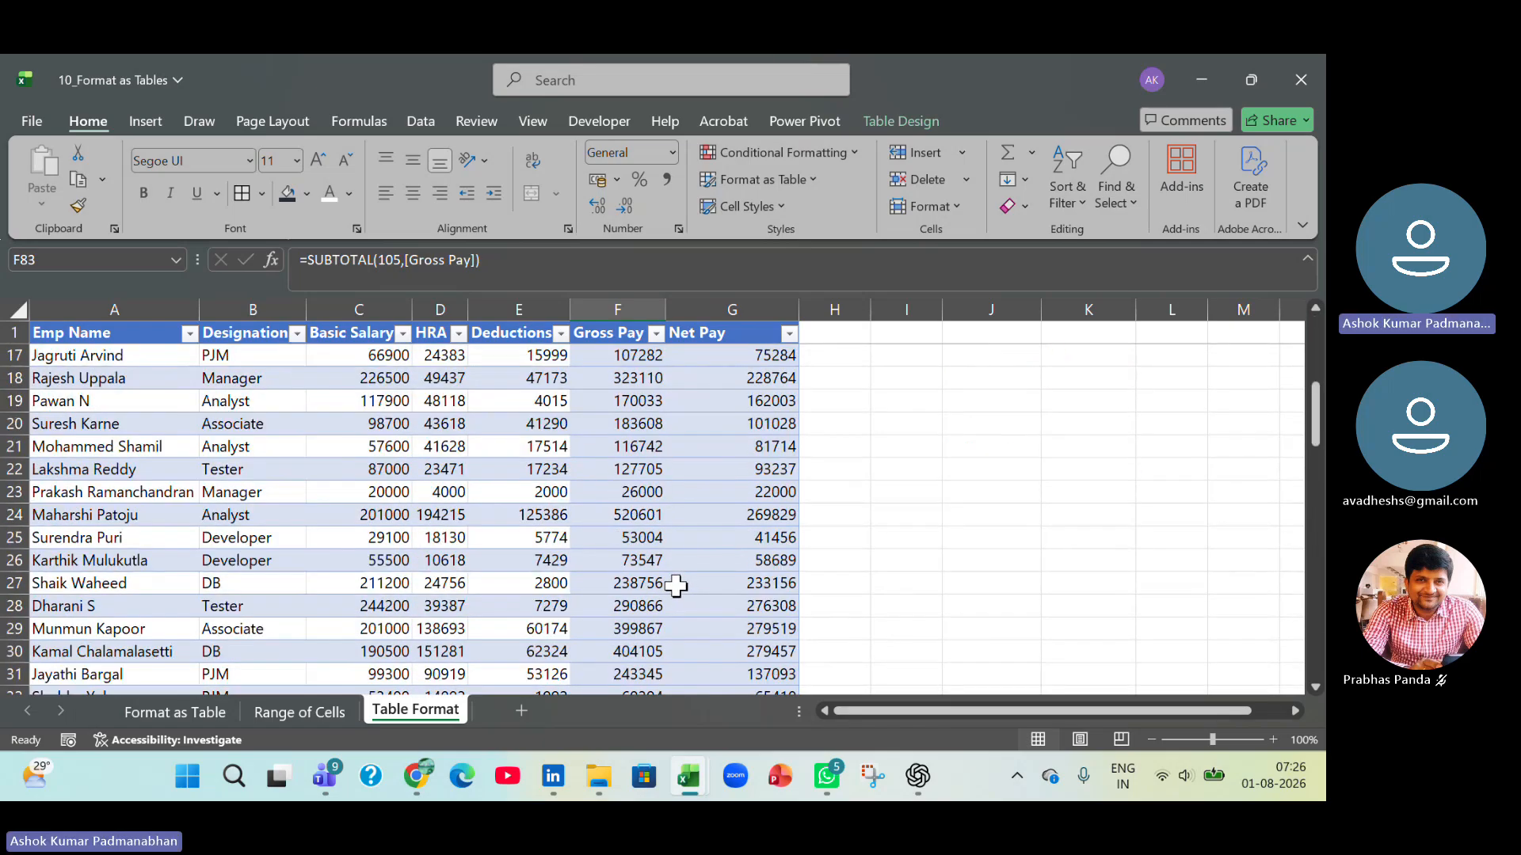
{"action": "scroll", "coordinate": [675, 584], "scroll_direction": "down", "scroll_amount": 12}
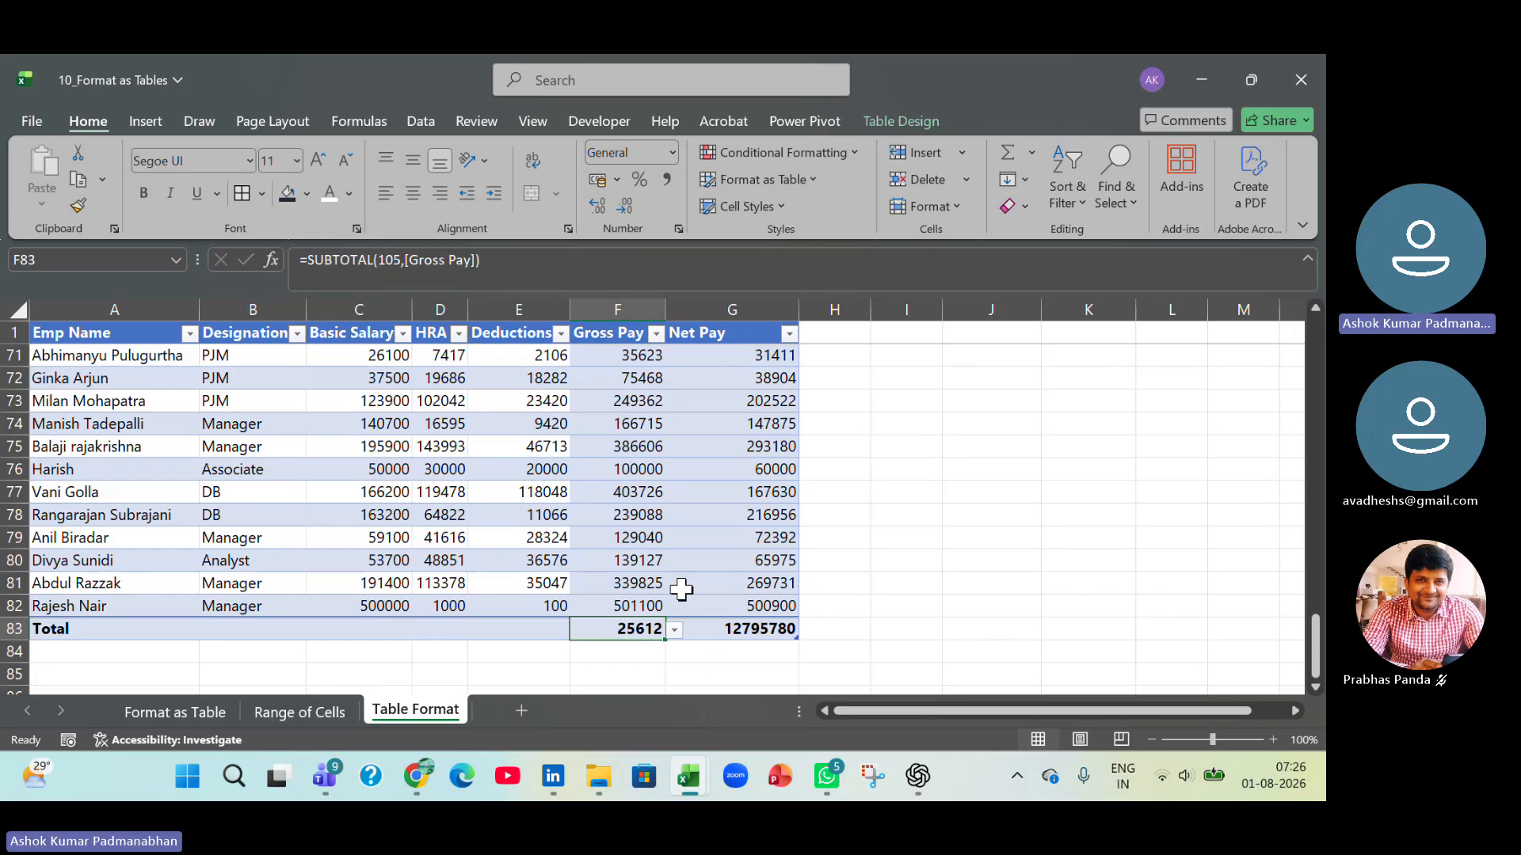
{"action": "left_click", "coordinate": [297, 335]}
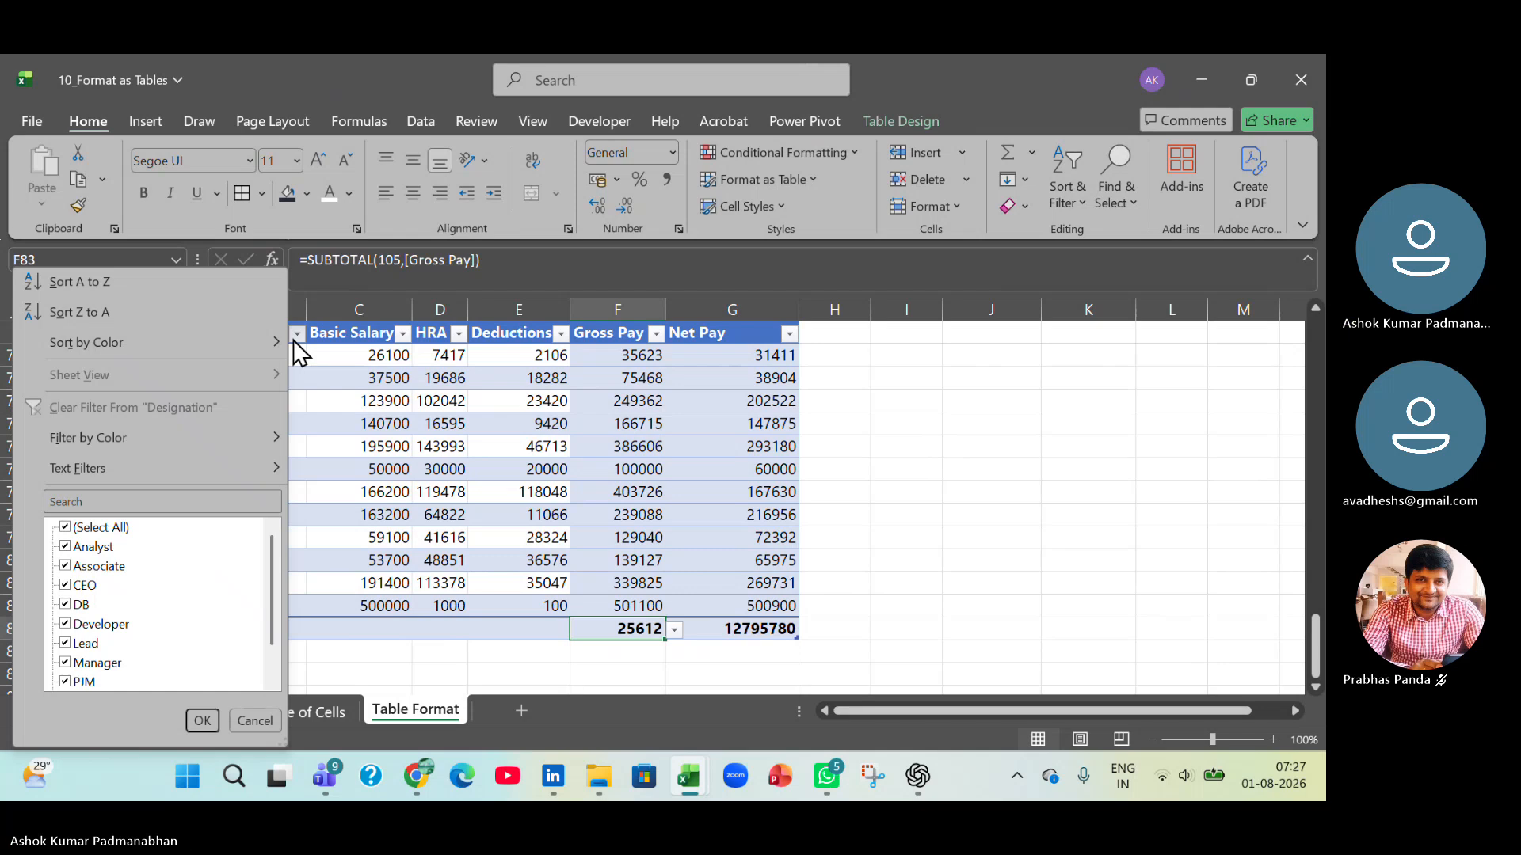
{"action": "left_click_drag", "start_coordinate": [272, 564], "coordinate": [282, 640]}
{"action": "scroll", "coordinate": [283, 630], "scroll_direction": "up", "scroll_amount": 2}
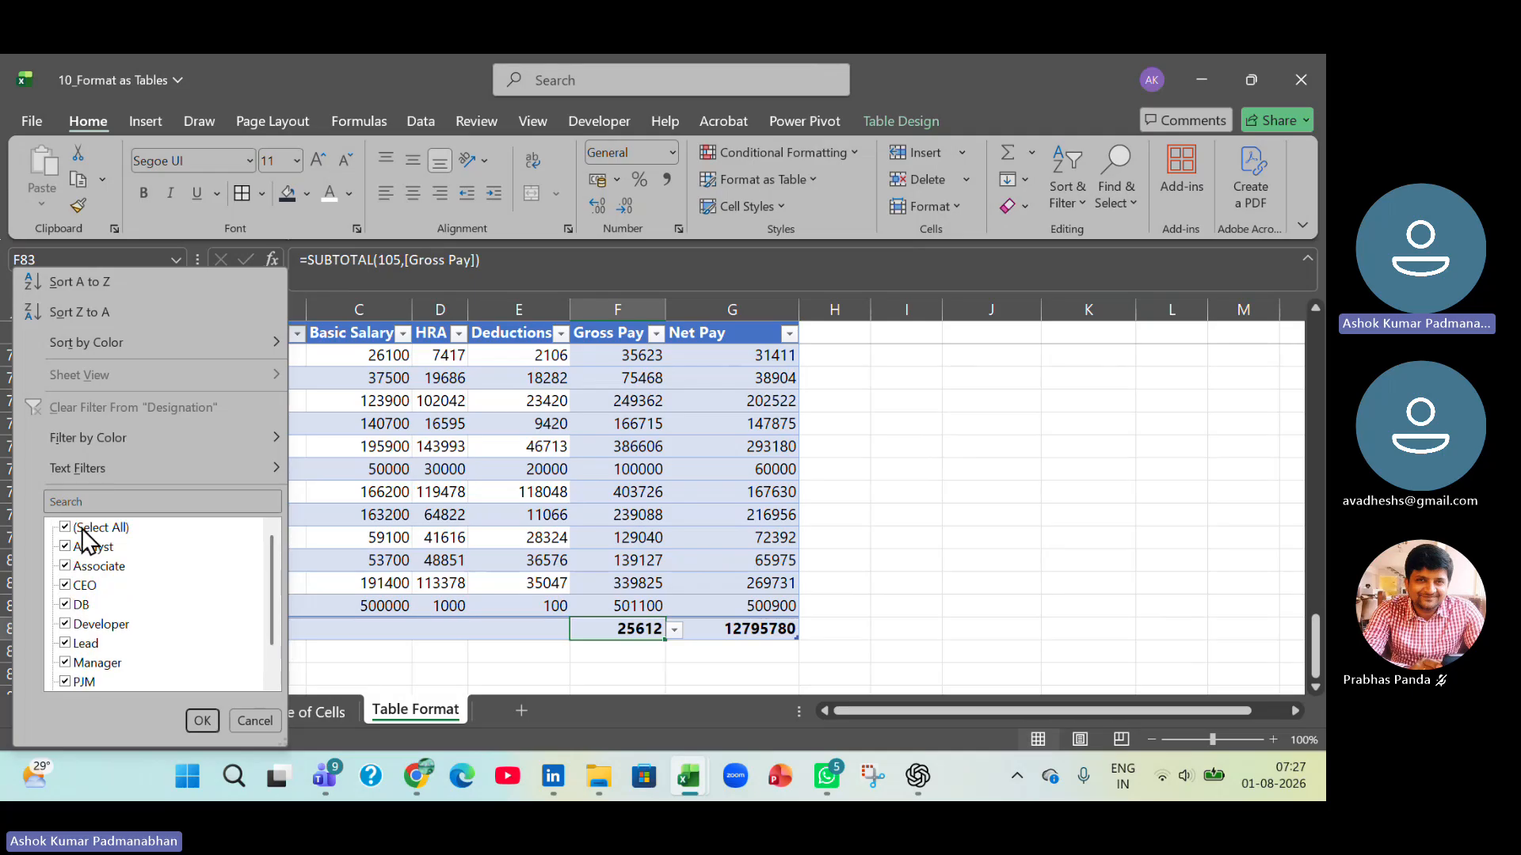
{"action": "left_click", "coordinate": [65, 526]}
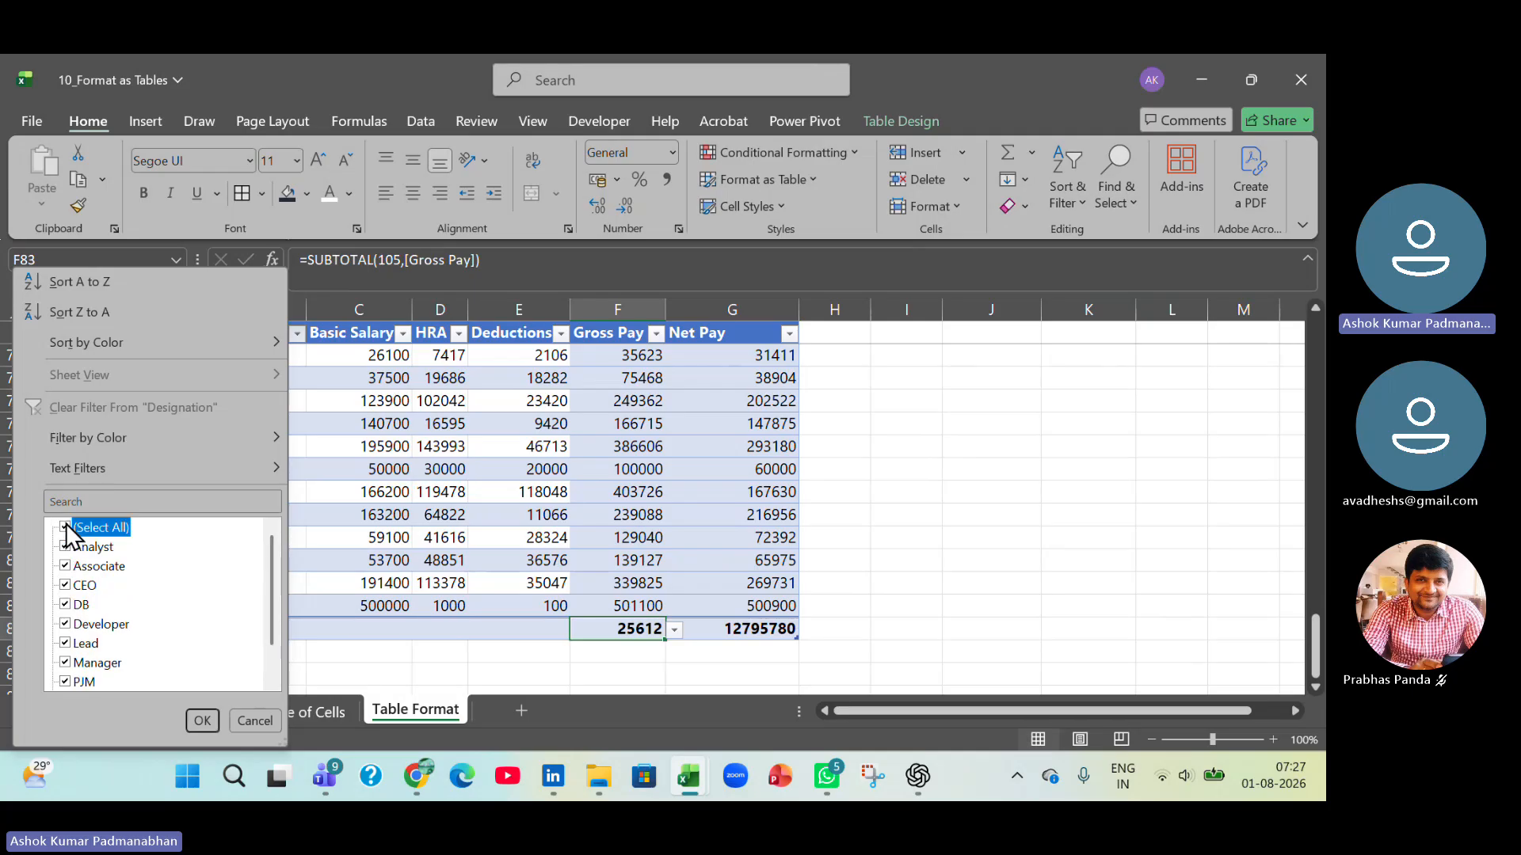
{"action": "left_click", "coordinate": [65, 663]}
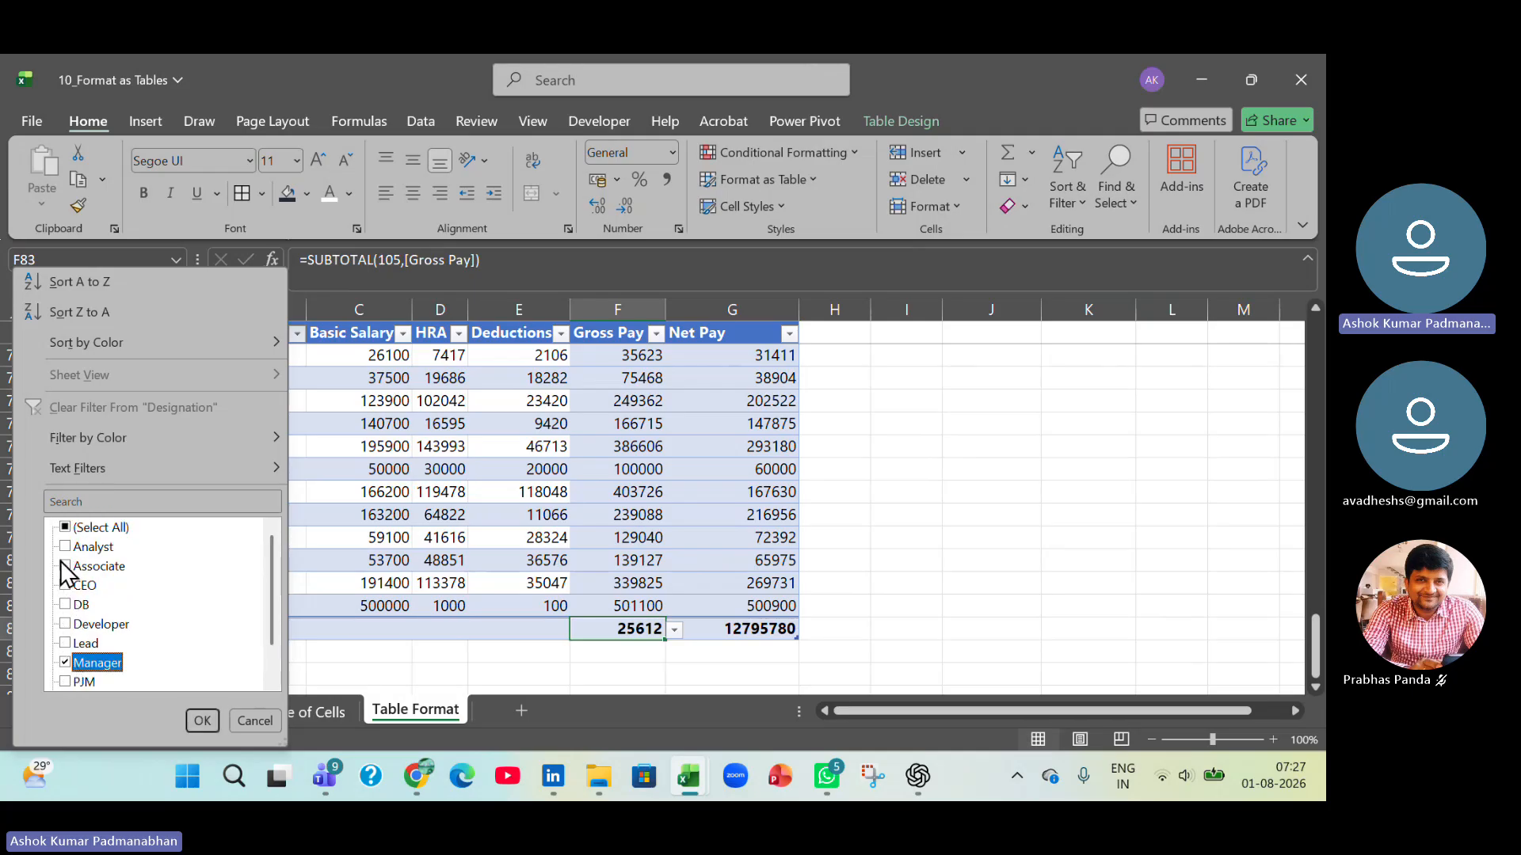
{"action": "left_click", "coordinate": [64, 564]}
{"action": "left_click", "coordinate": [202, 720]}
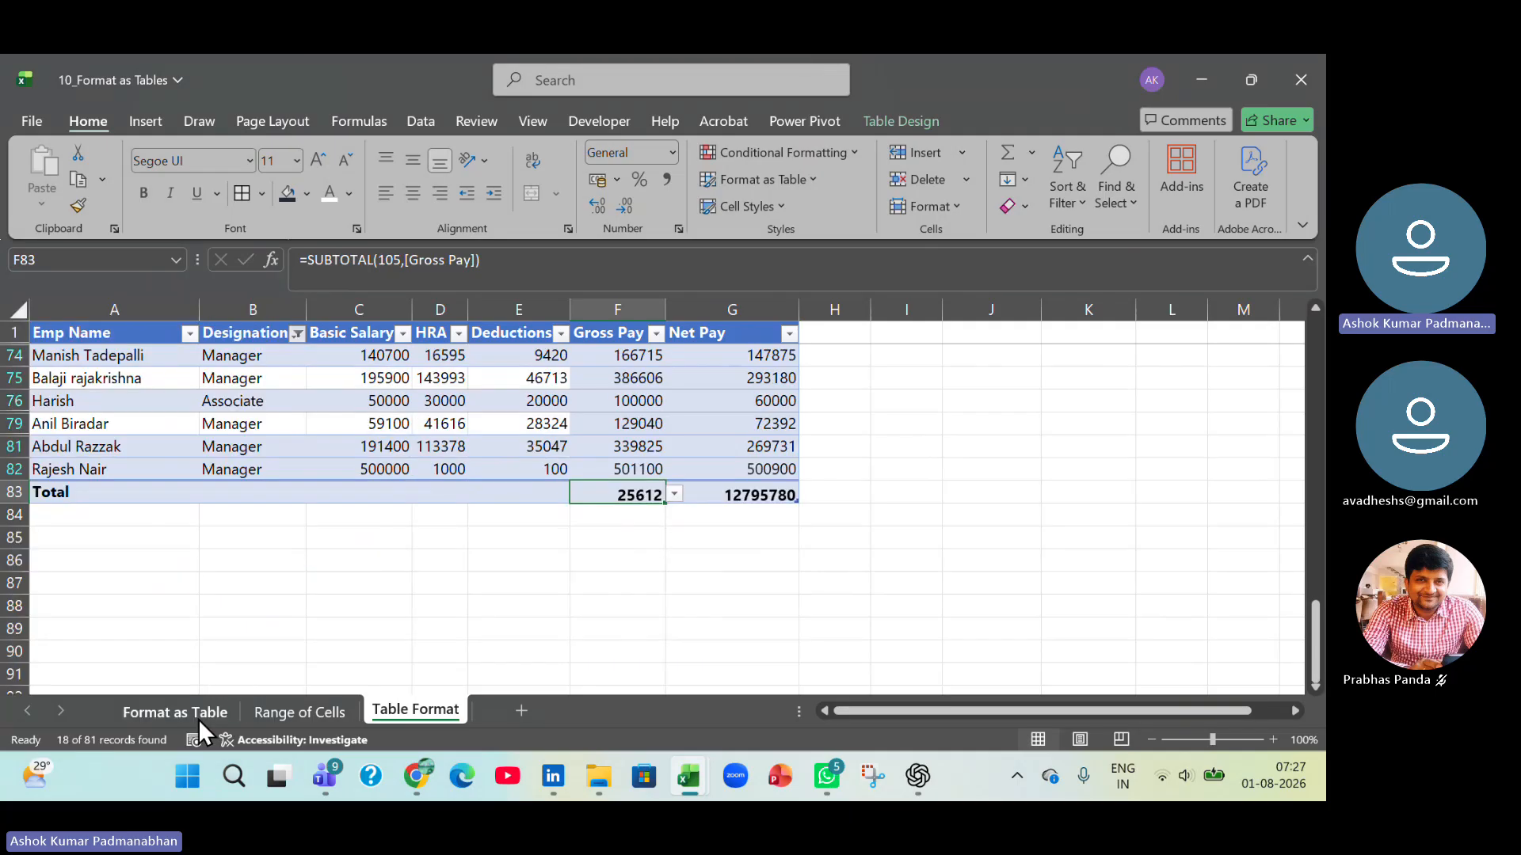
{"action": "scroll", "coordinate": [239, 640], "scroll_direction": "up", "scroll_amount": 3}
{"action": "scroll", "coordinate": [239, 640], "scroll_direction": "up", "scroll_amount": 2}
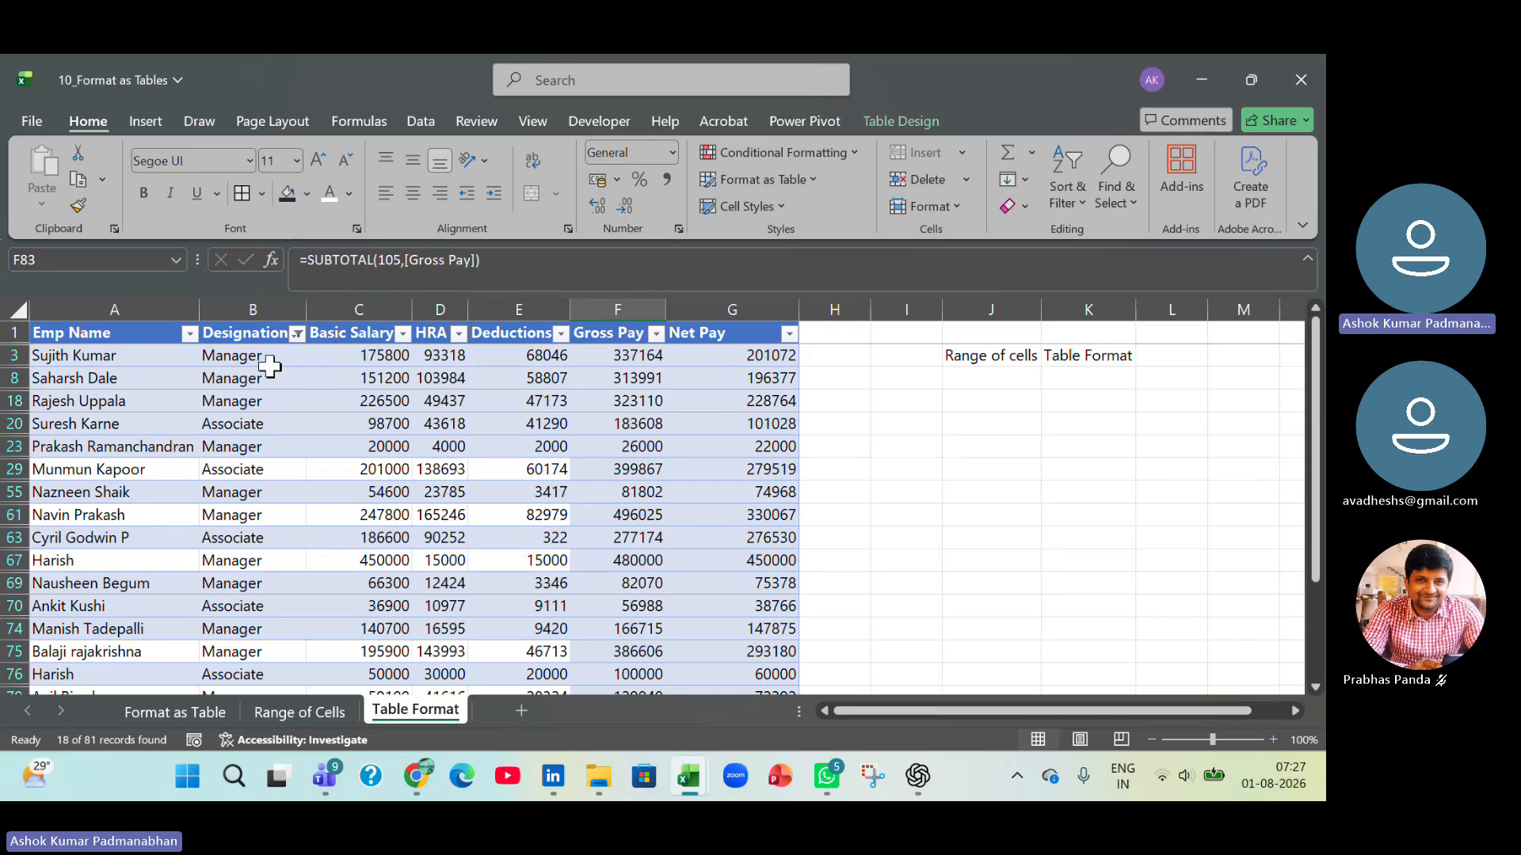
Restore all records by reselecting every value in the Designation filter.
{"action": "left_click", "coordinate": [297, 333]}
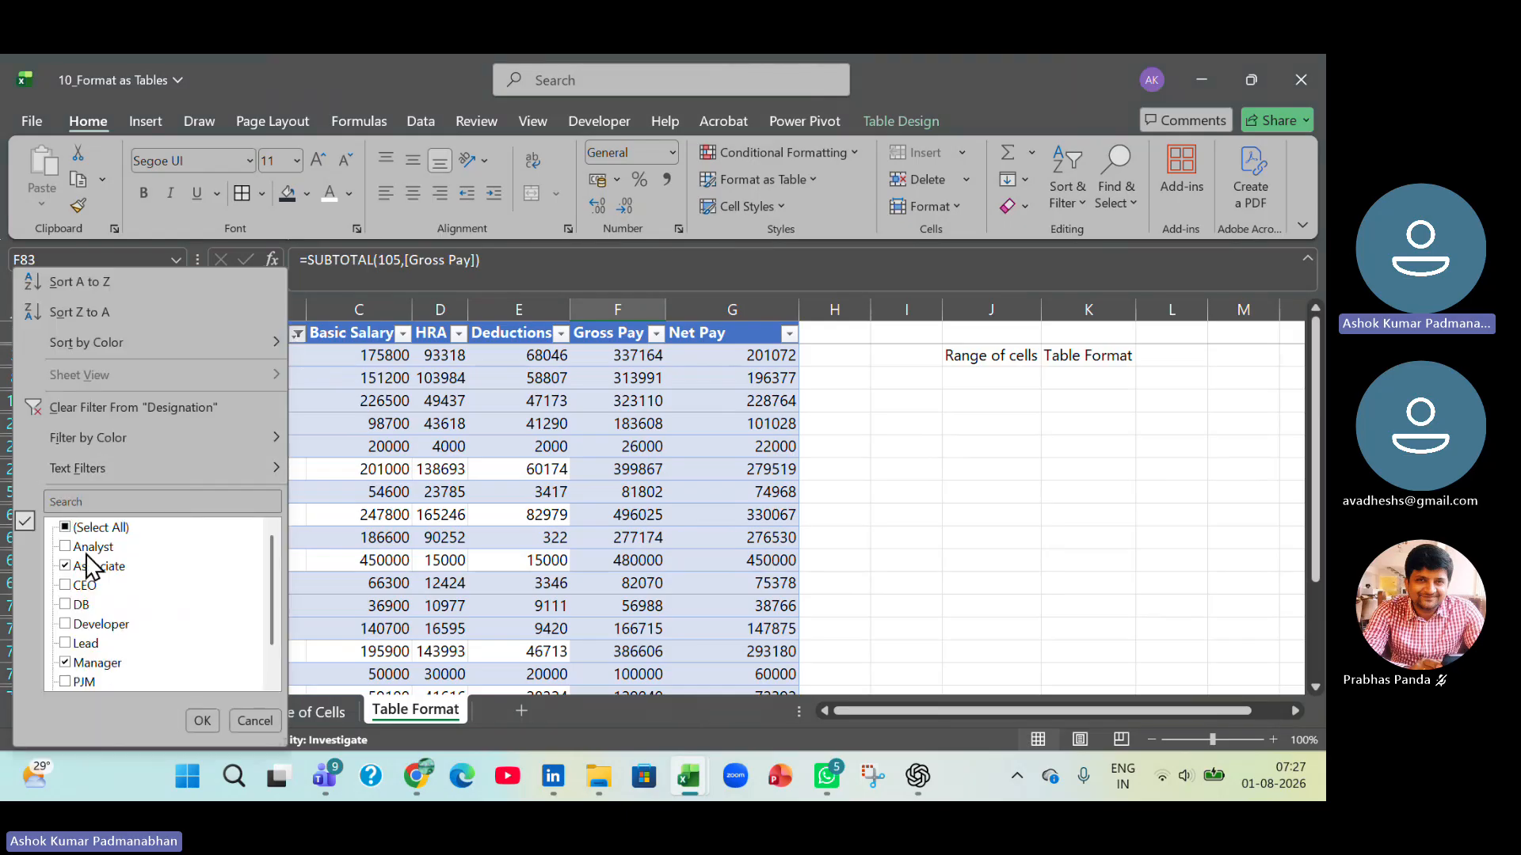
{"action": "left_click", "coordinate": [68, 529]}
{"action": "left_click", "coordinate": [201, 721]}
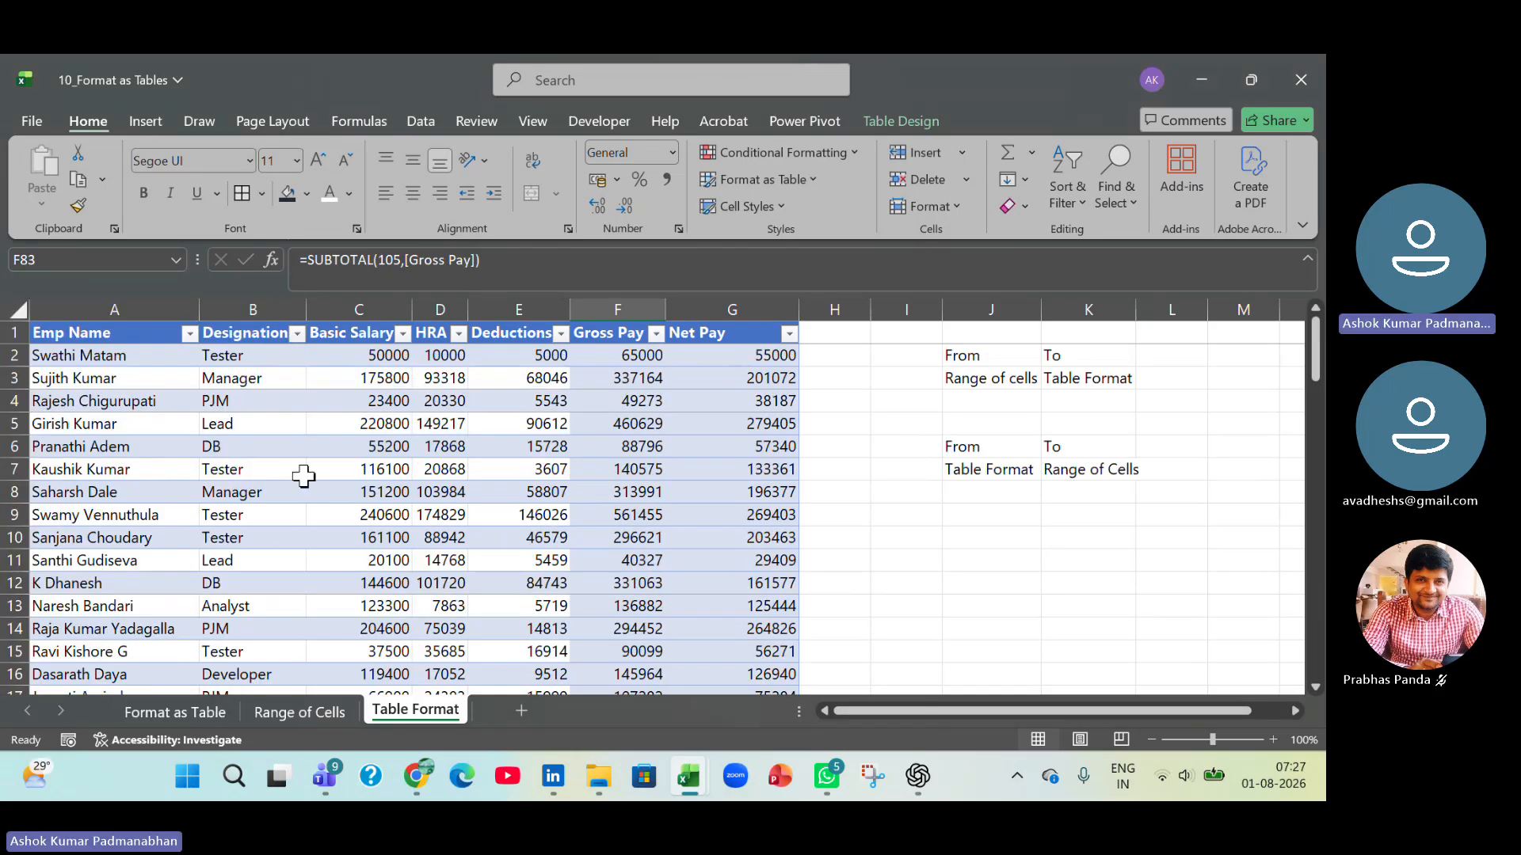
{"action": "left_click_drag", "start_coordinate": [248, 355], "coordinate": [239, 511]}
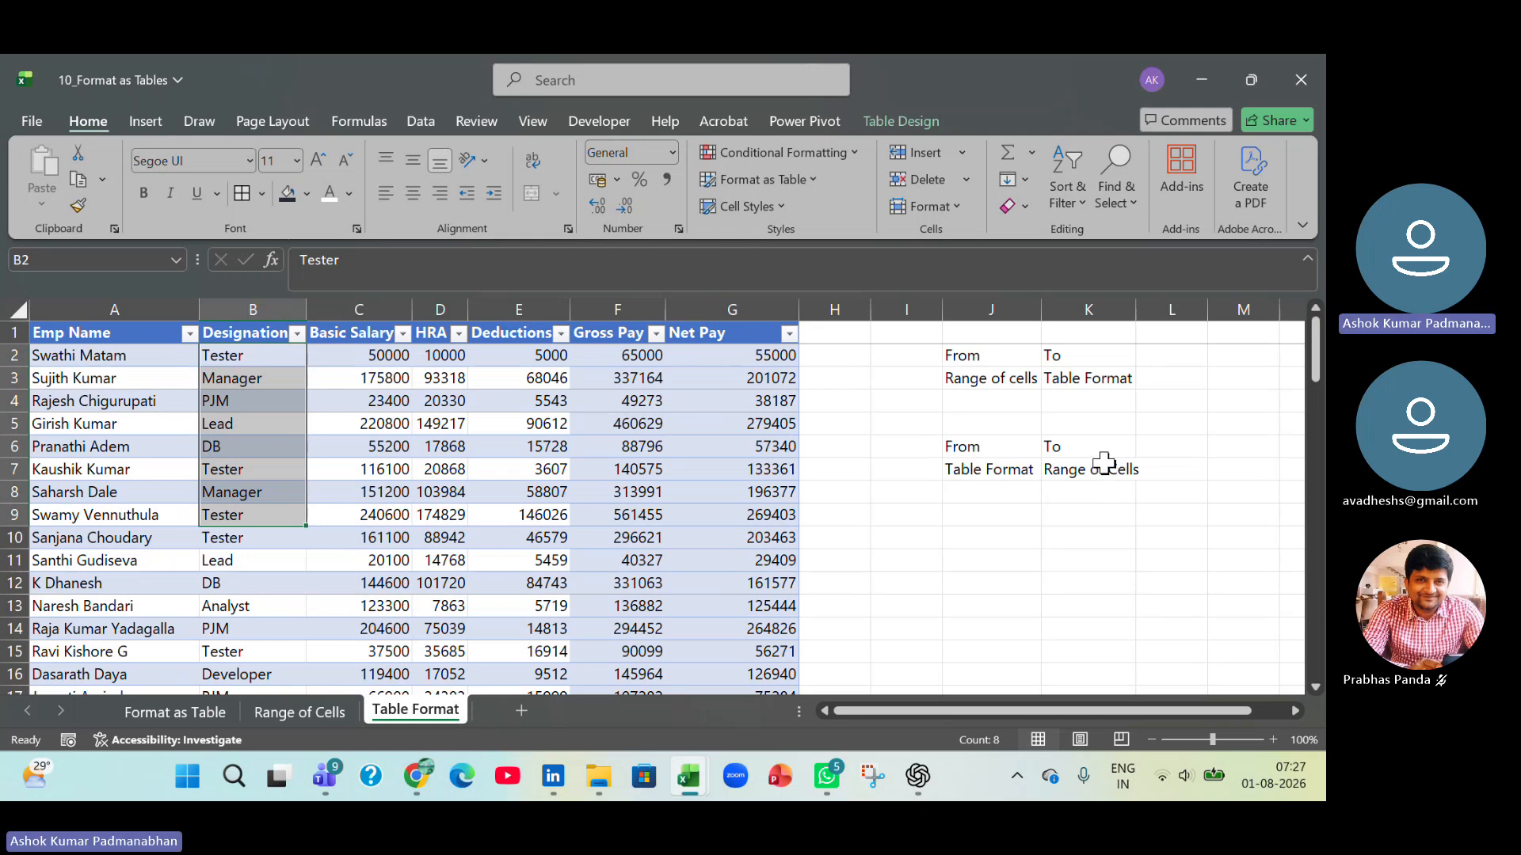
{"action": "left_click", "coordinate": [647, 449]}
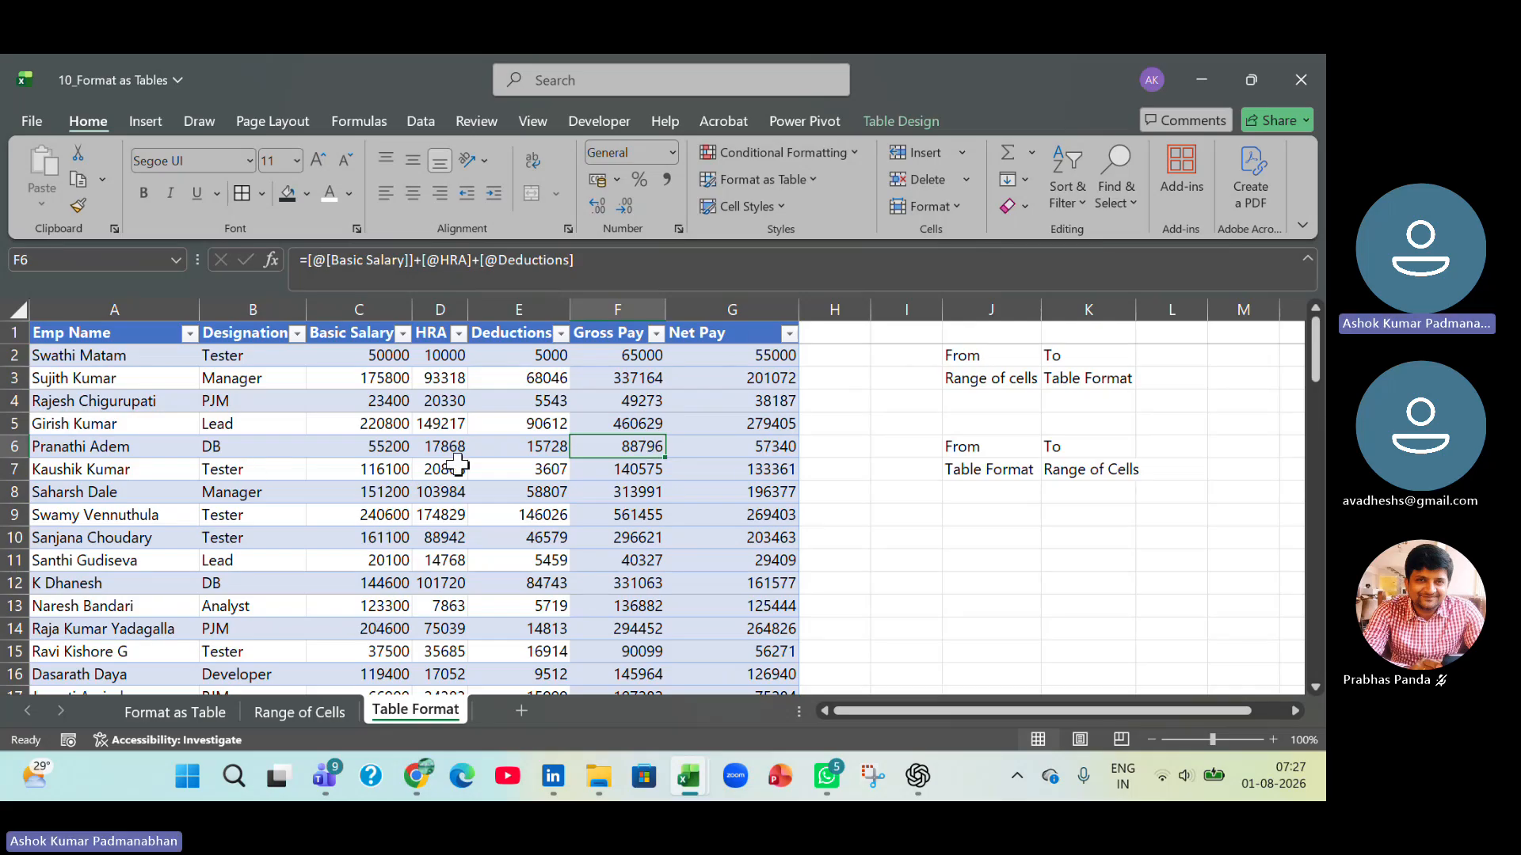
{"action": "left_click", "coordinate": [514, 425]}
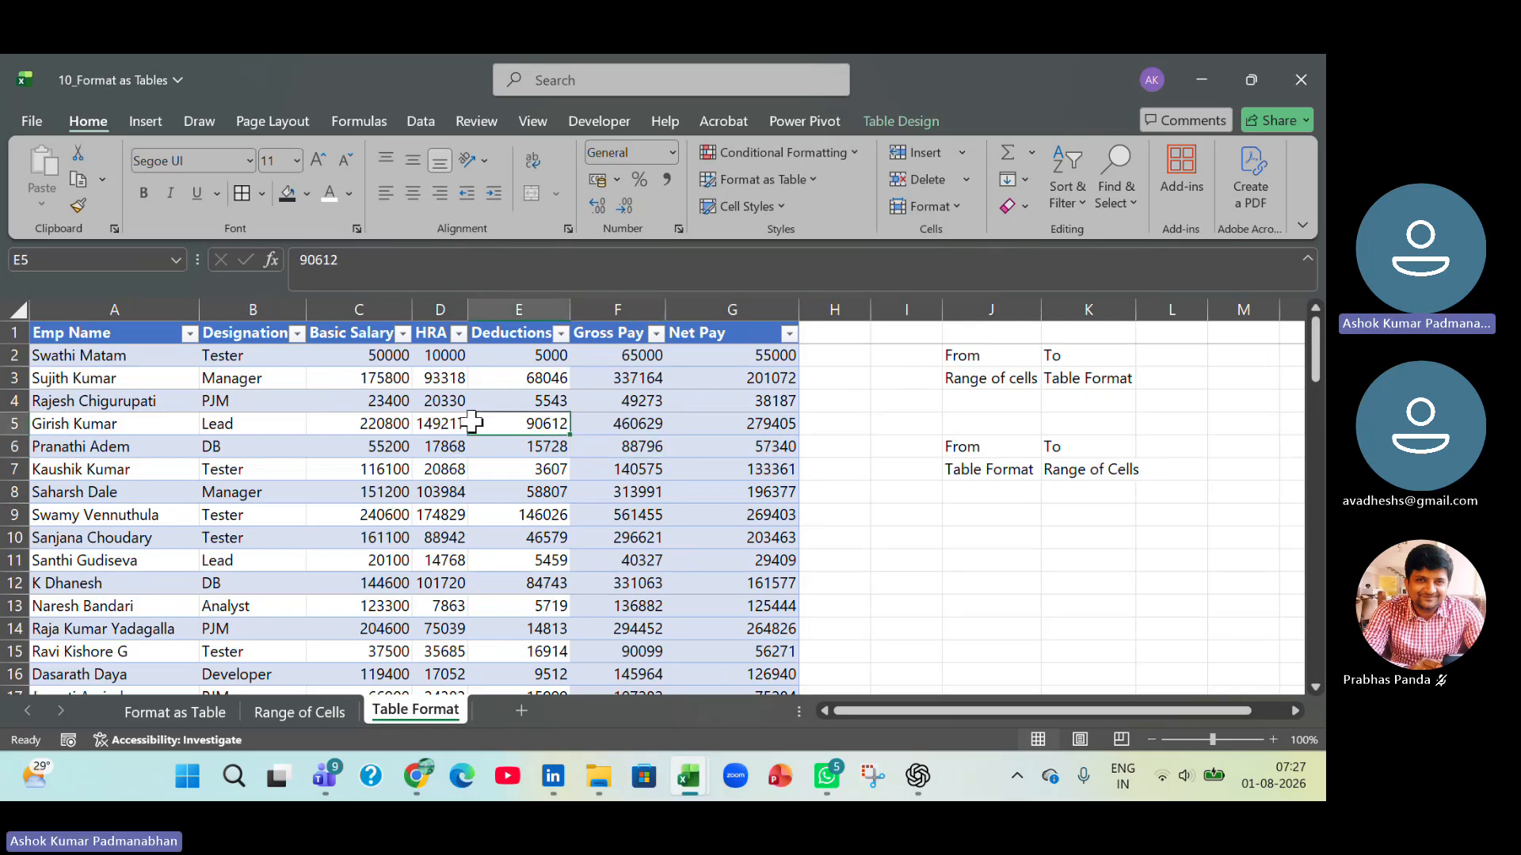
Insert a slicer for the table's Designation column and place it over columns J and K beside the table.
{"action": "left_click", "coordinate": [902, 120]}
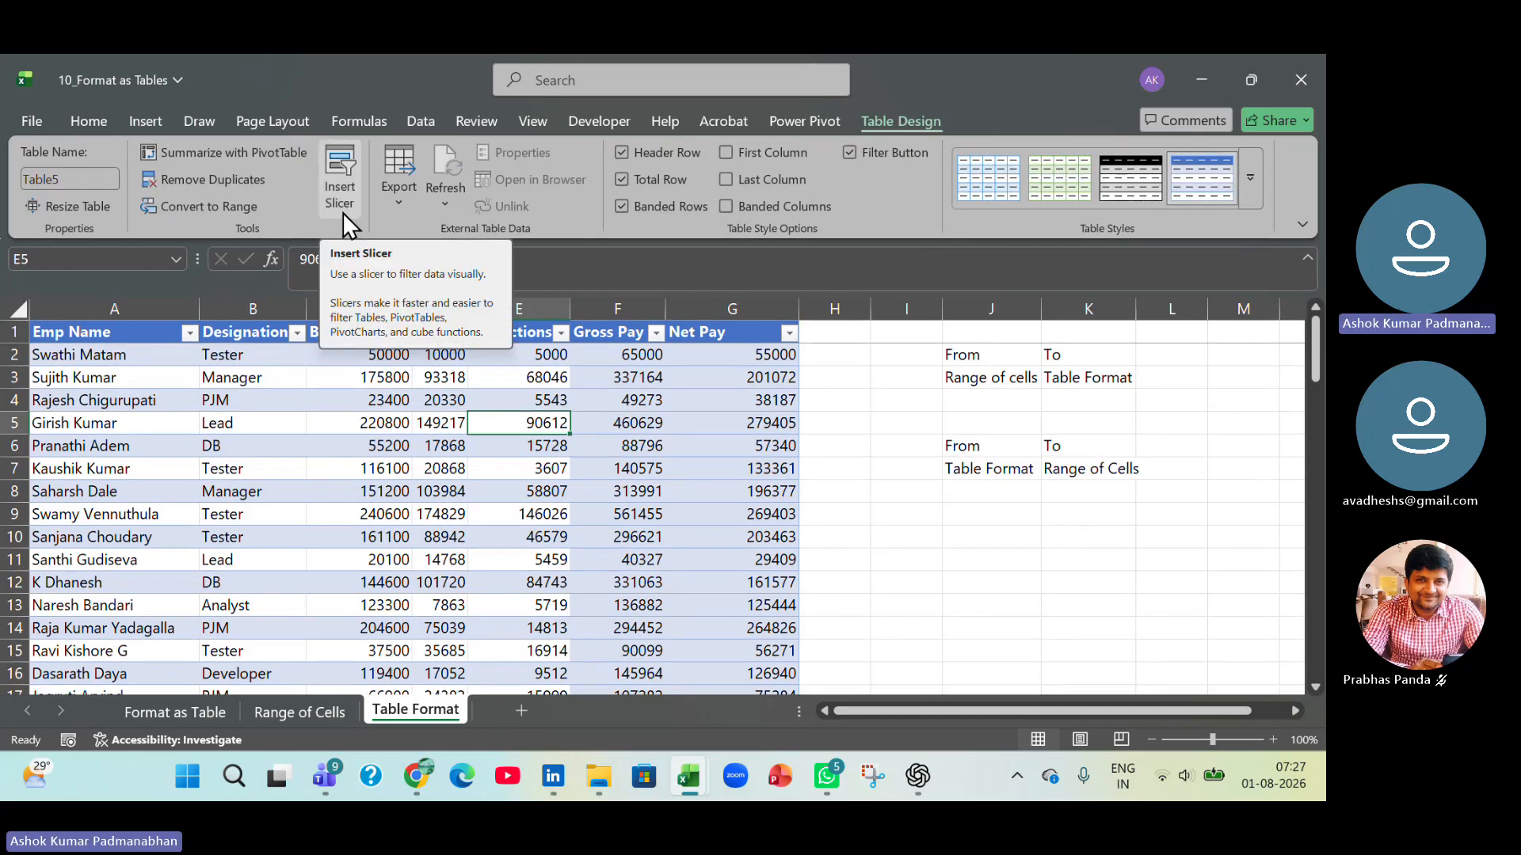
{"action": "key", "text": "ctrl"}
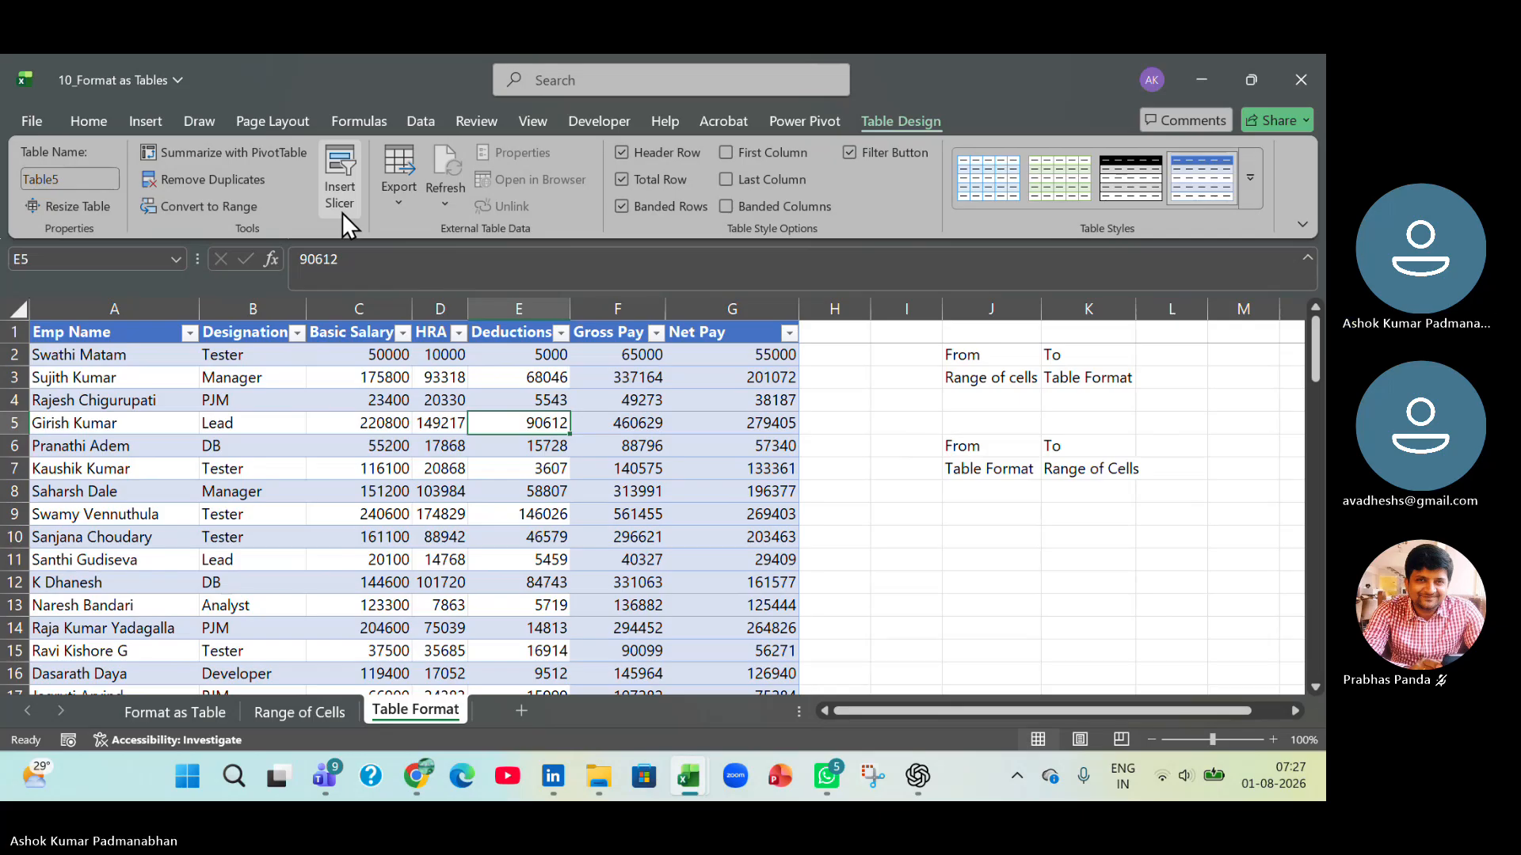
{"action": "left_click", "coordinate": [341, 164]}
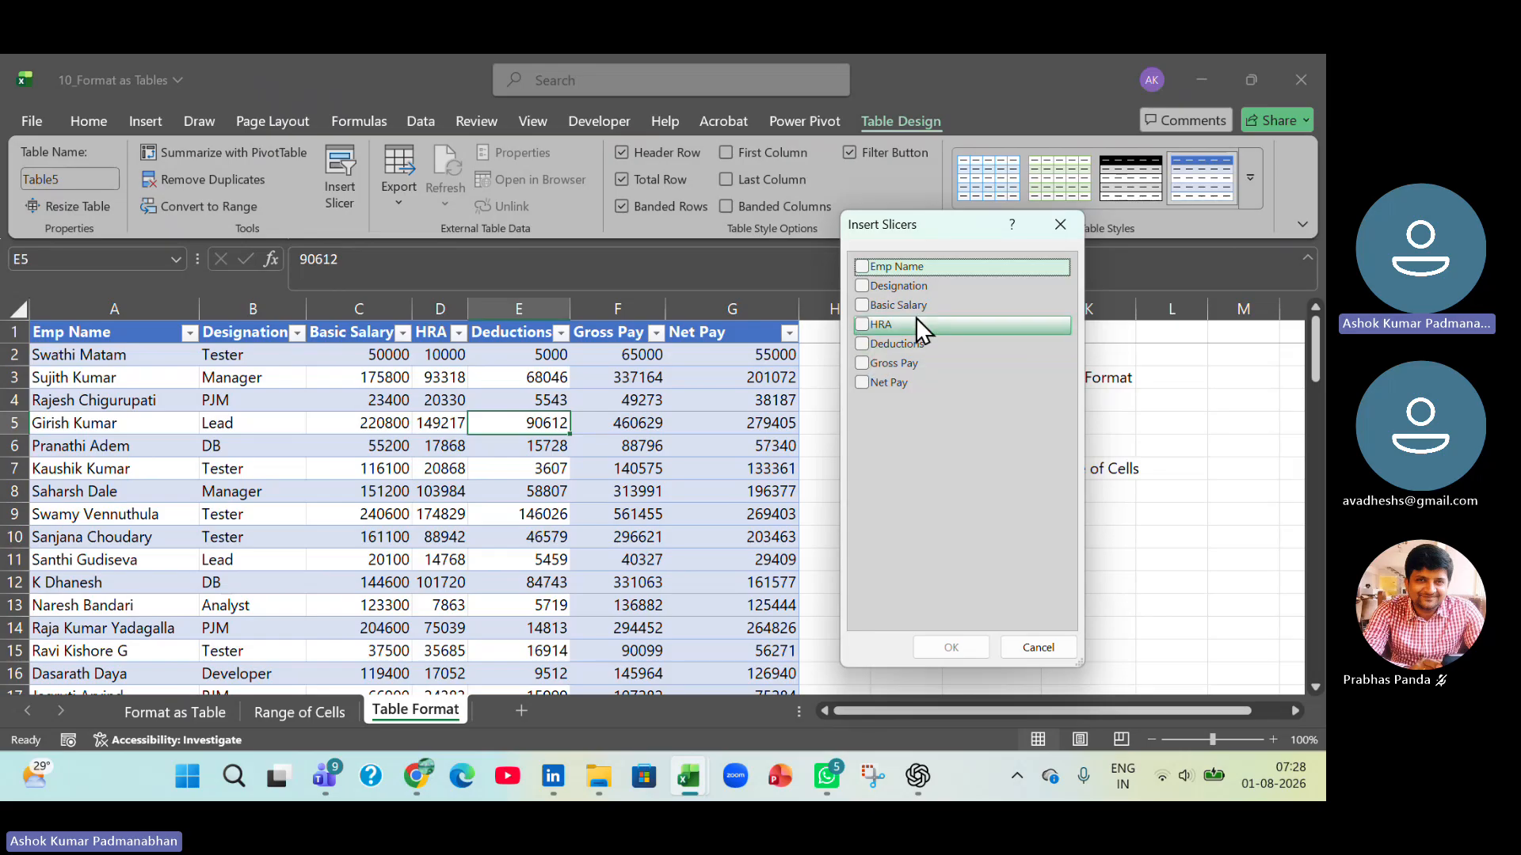
{"action": "left_click", "coordinate": [863, 286]}
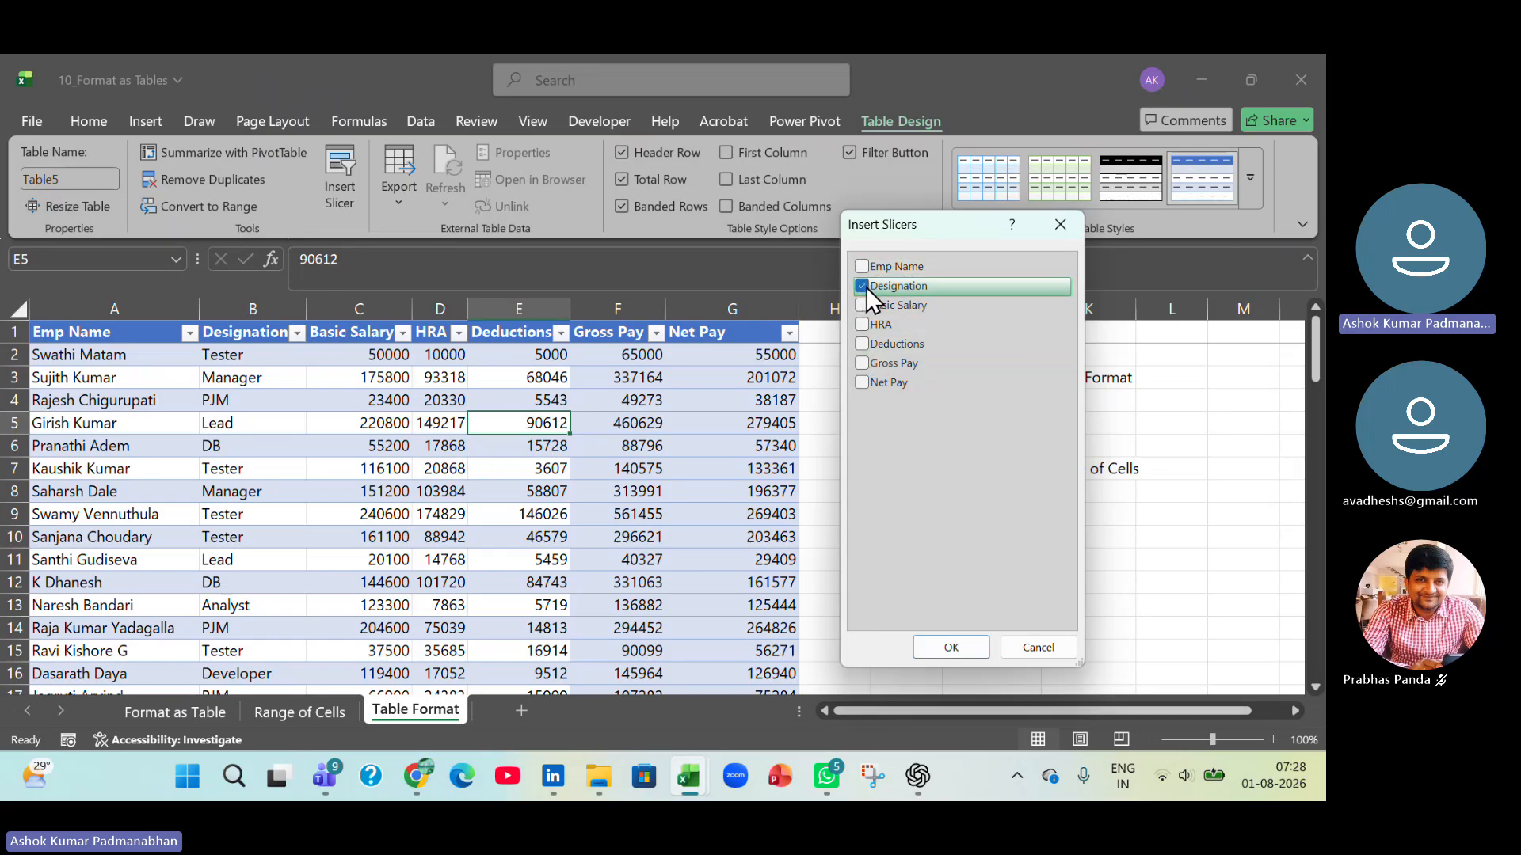
{"action": "left_click", "coordinate": [947, 644]}
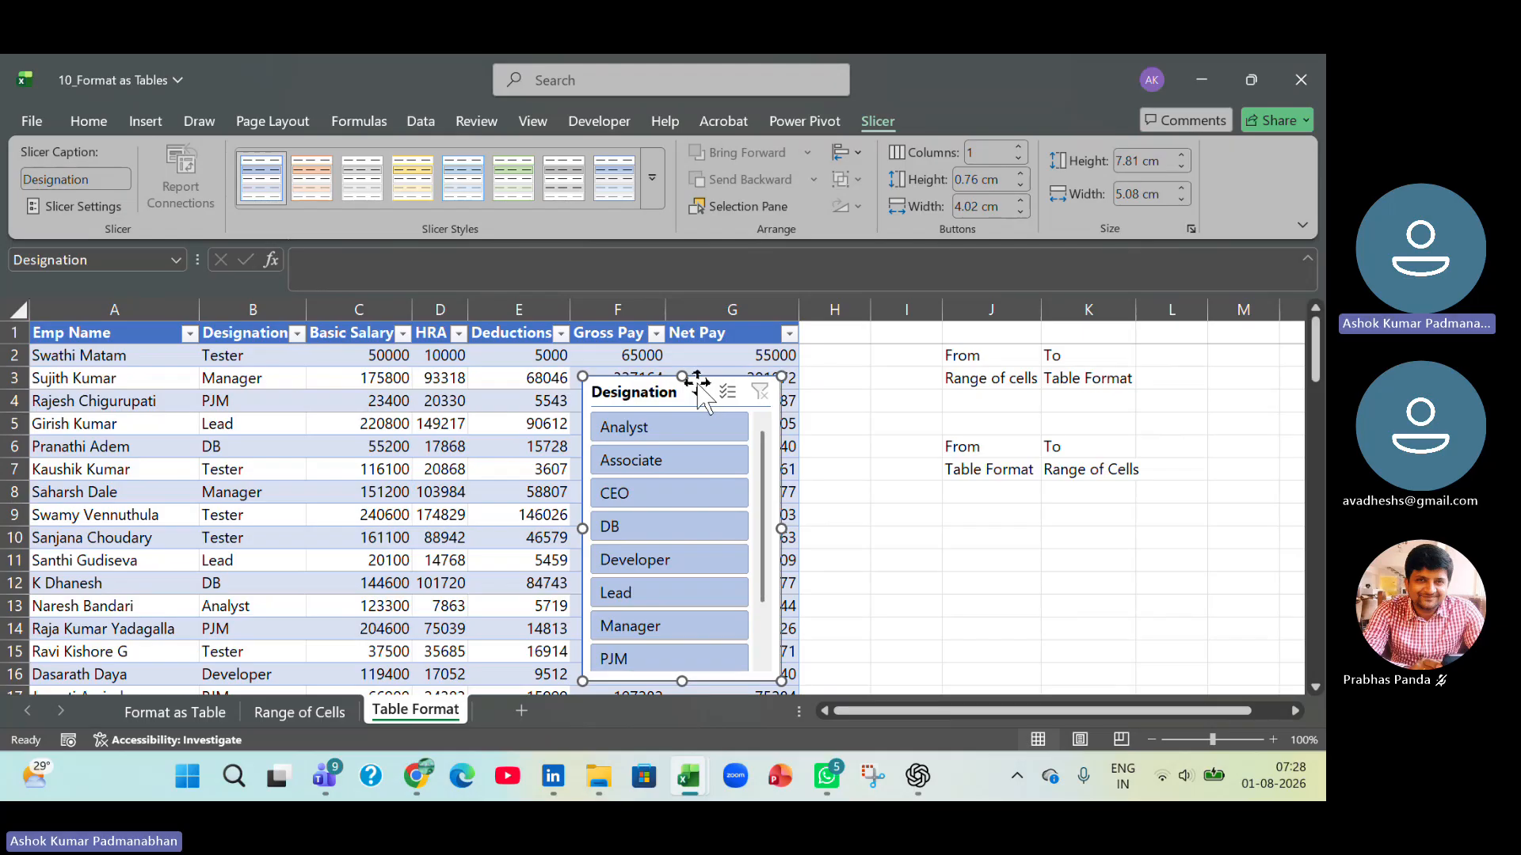
{"action": "left_click_drag", "start_coordinate": [700, 385], "coordinate": [1047, 349]}
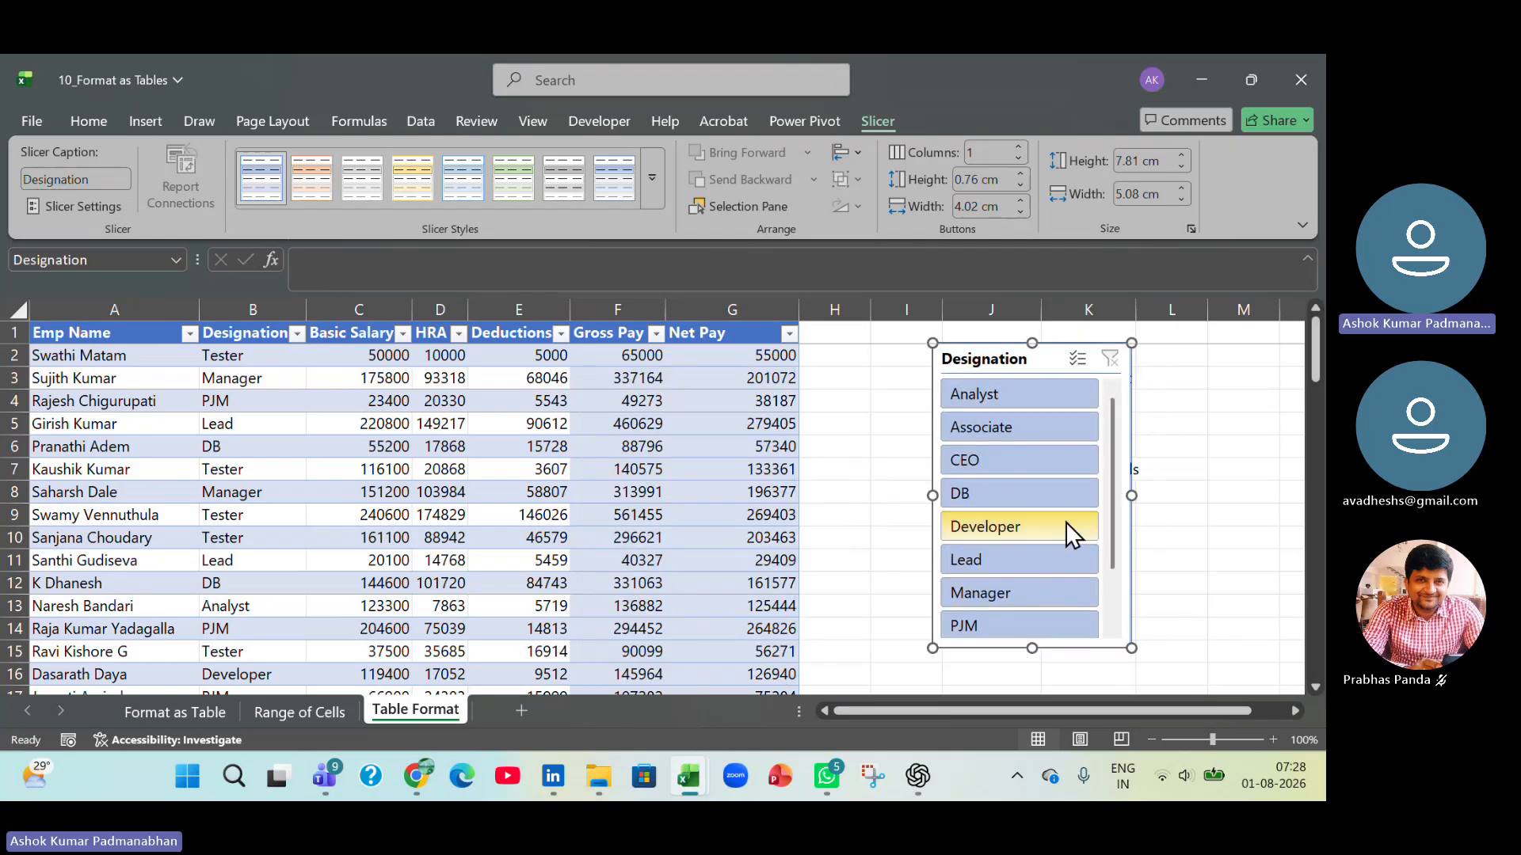
Use the Designation slicer to filter the table by Analyst, Developer and Manager in turn.
{"action": "mouse_move", "coordinate": [1114, 420]}
{"action": "left_mouse_down"}
{"action": "mouse_move", "coordinate": [1119, 549]}
{"action": "mouse_move", "coordinate": [1114, 401]}
{"action": "left_mouse_up"}
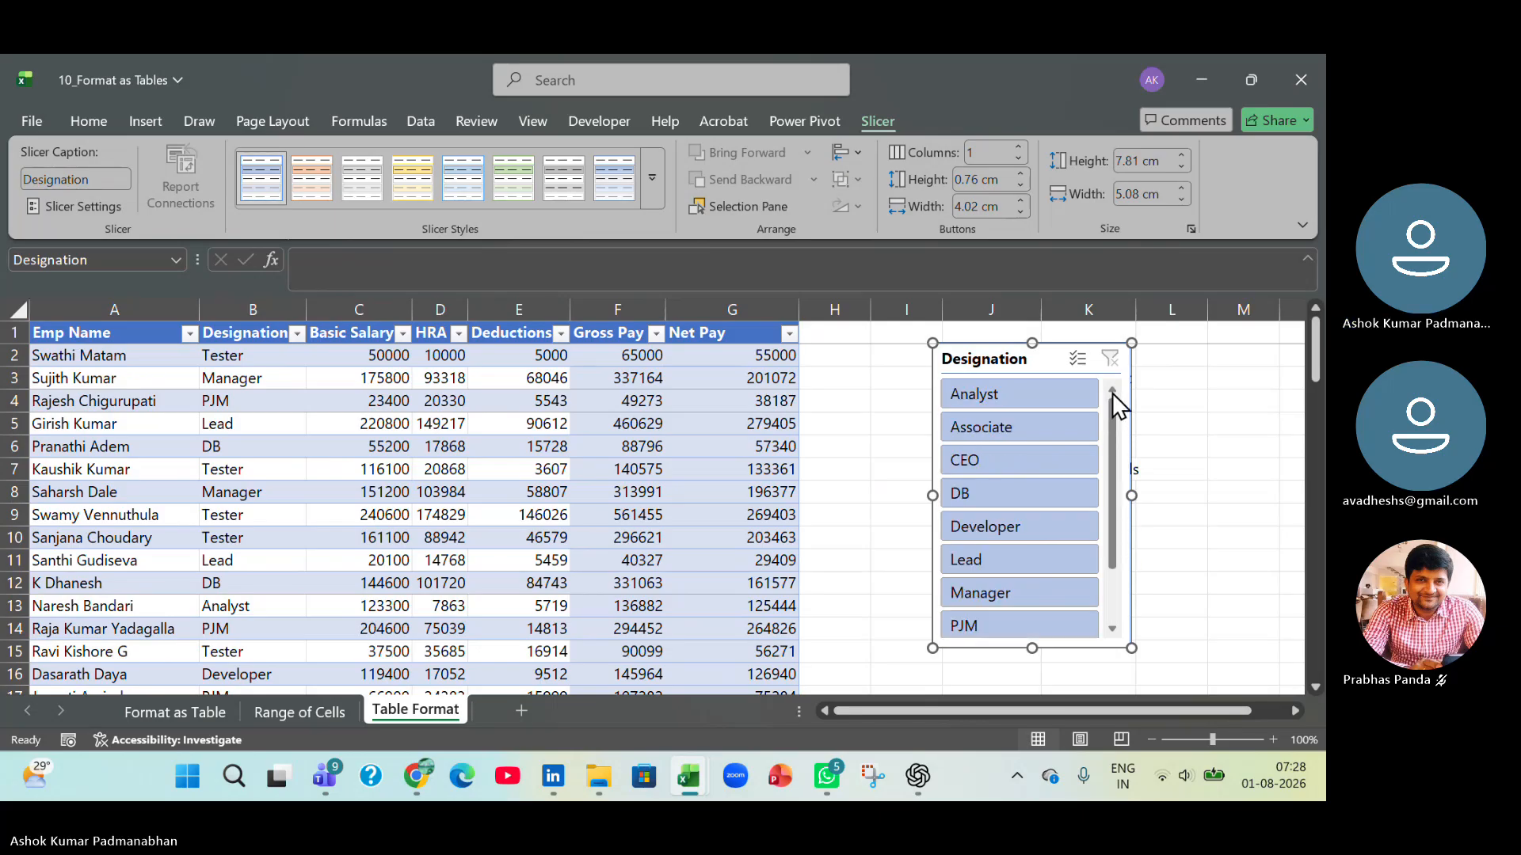
{"action": "left_click", "coordinate": [1047, 401]}
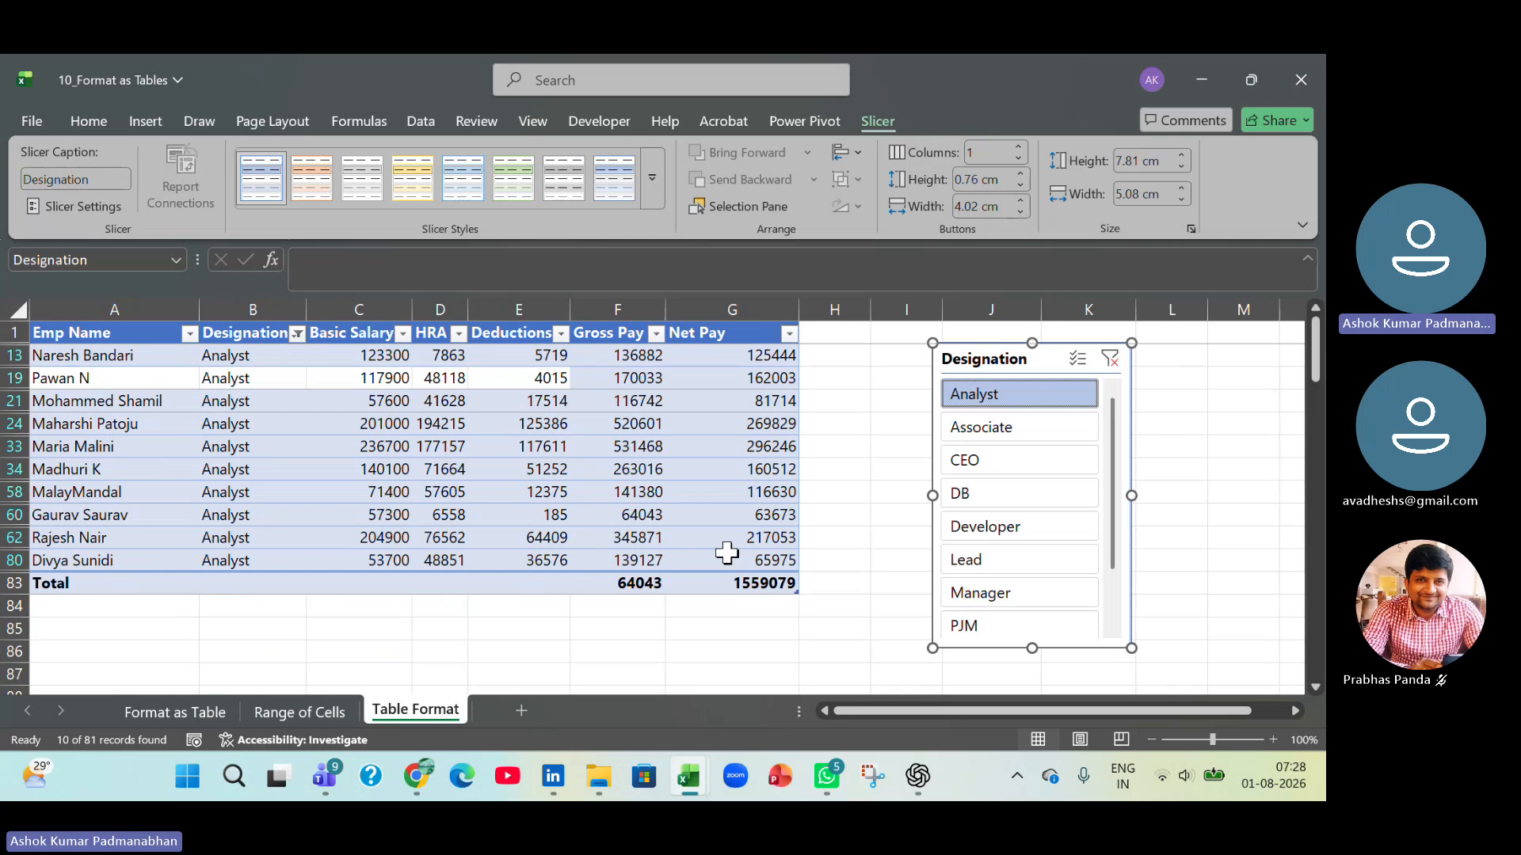
{"action": "left_click", "coordinate": [1027, 532]}
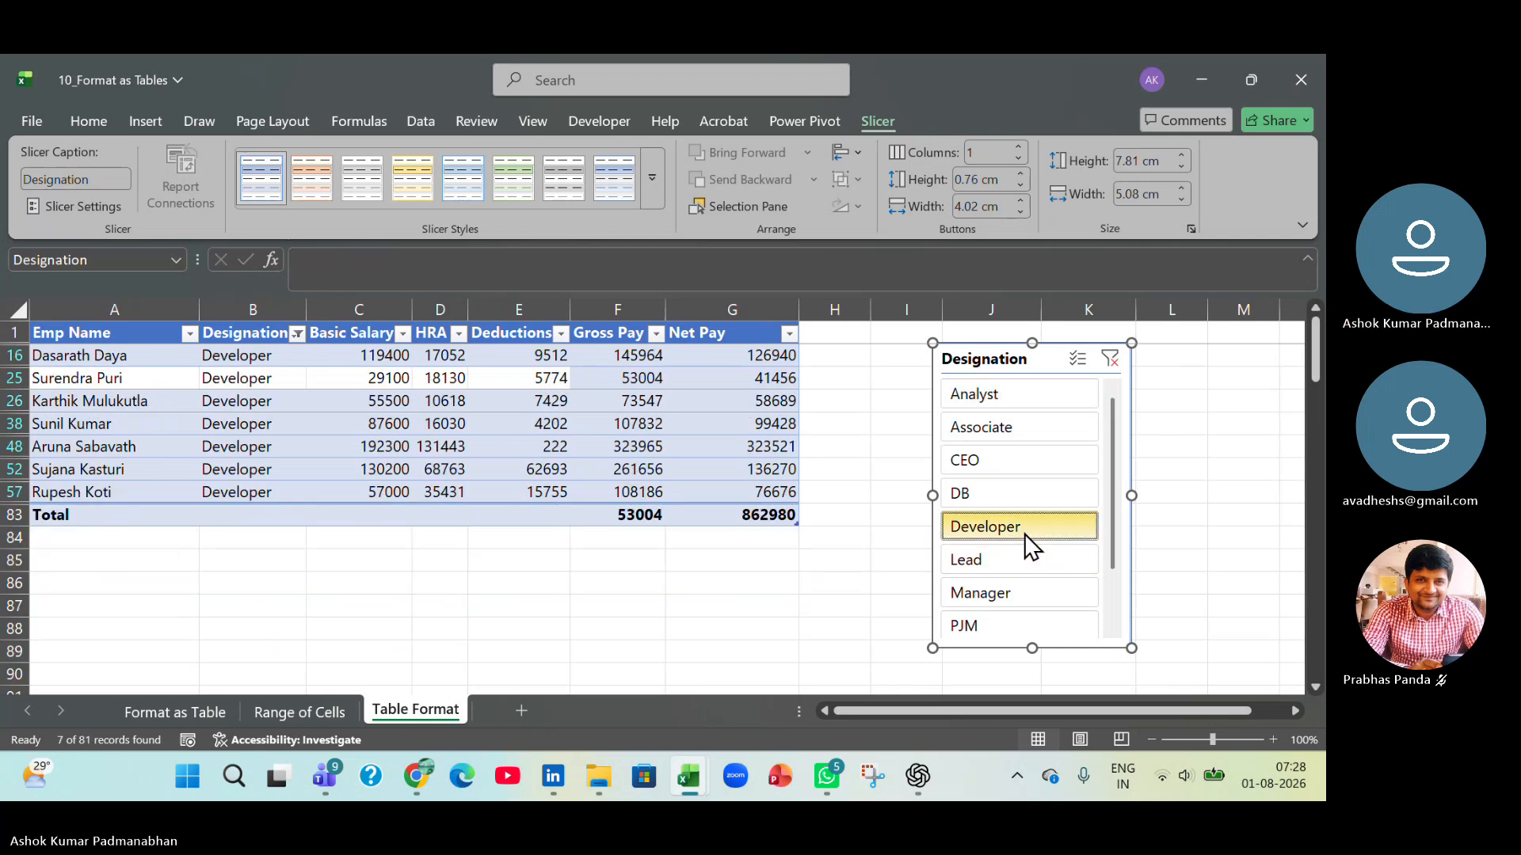
{"action": "left_click", "coordinate": [1011, 598]}
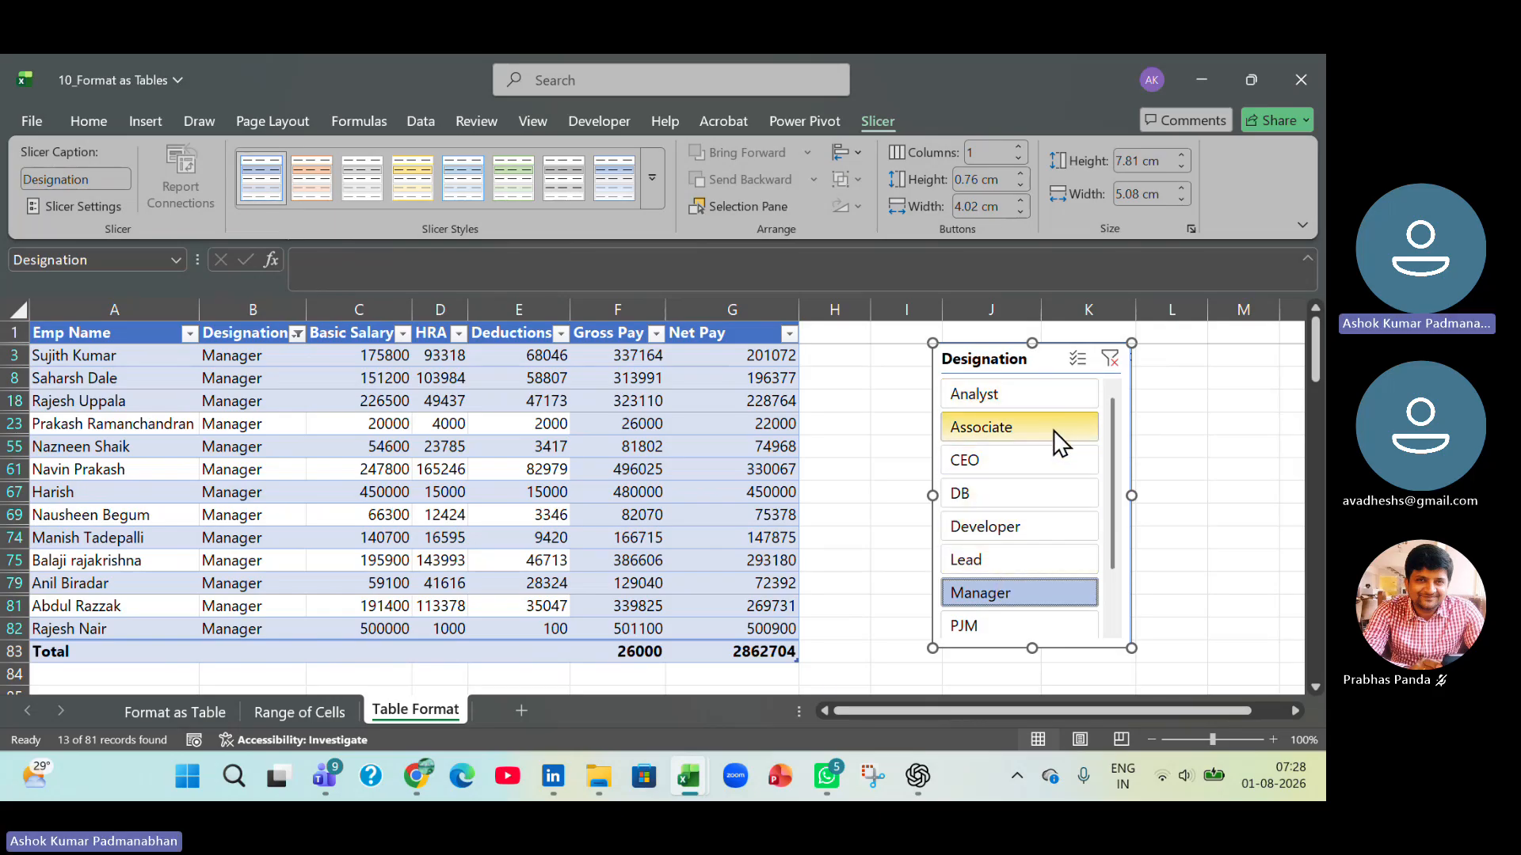
Add CEO and Analyst to the Manager selection in the Designation slicer, and clear the slicer's filter.
{"action": "left_click", "coordinate": [1019, 463], "text": "ctrl"}
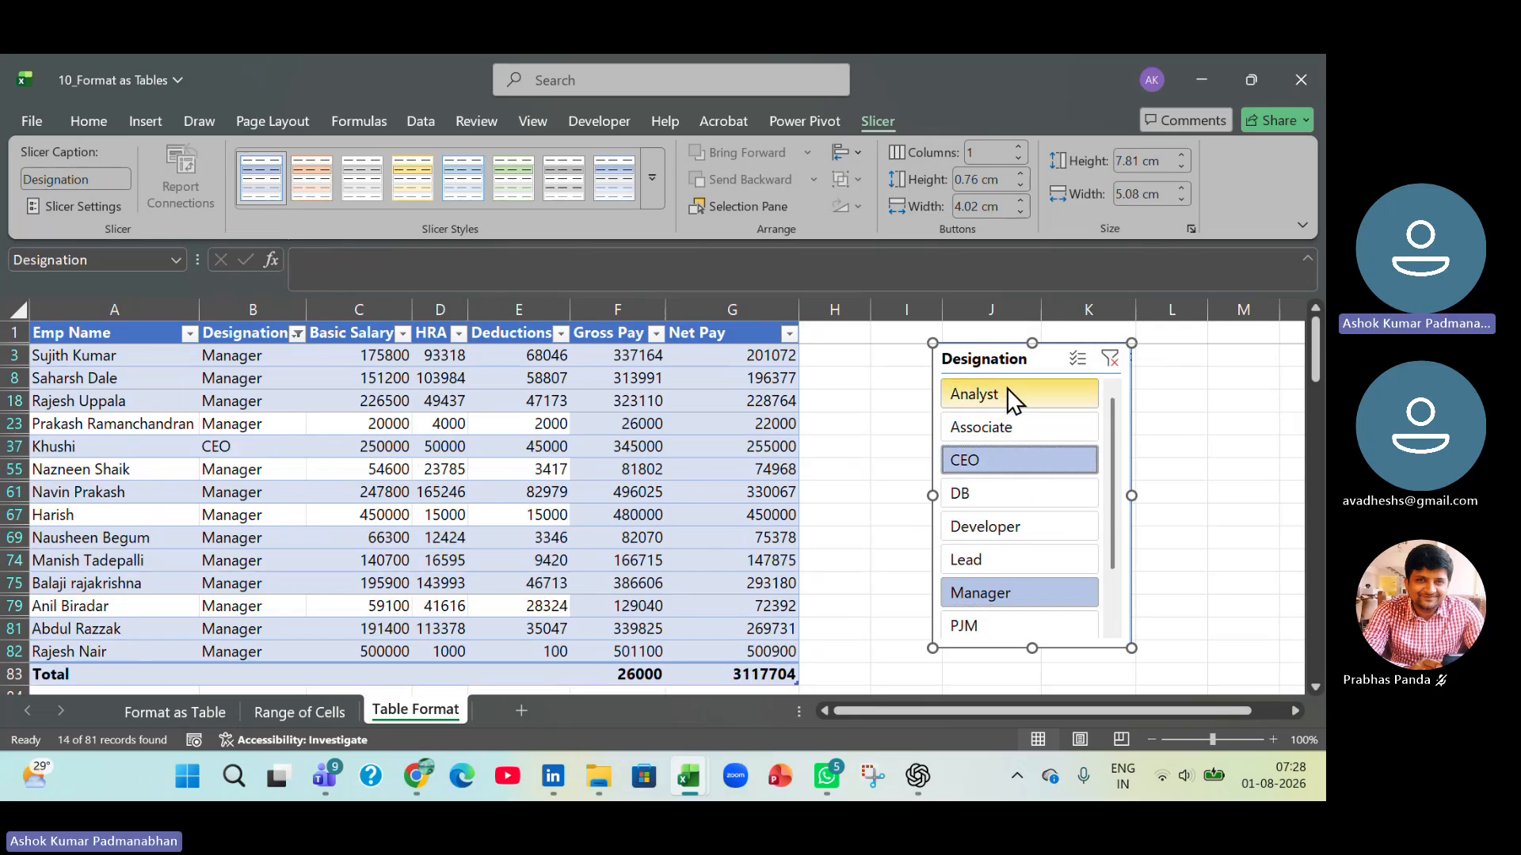
{"action": "left_click", "coordinate": [1030, 390], "text": "ctrl"}
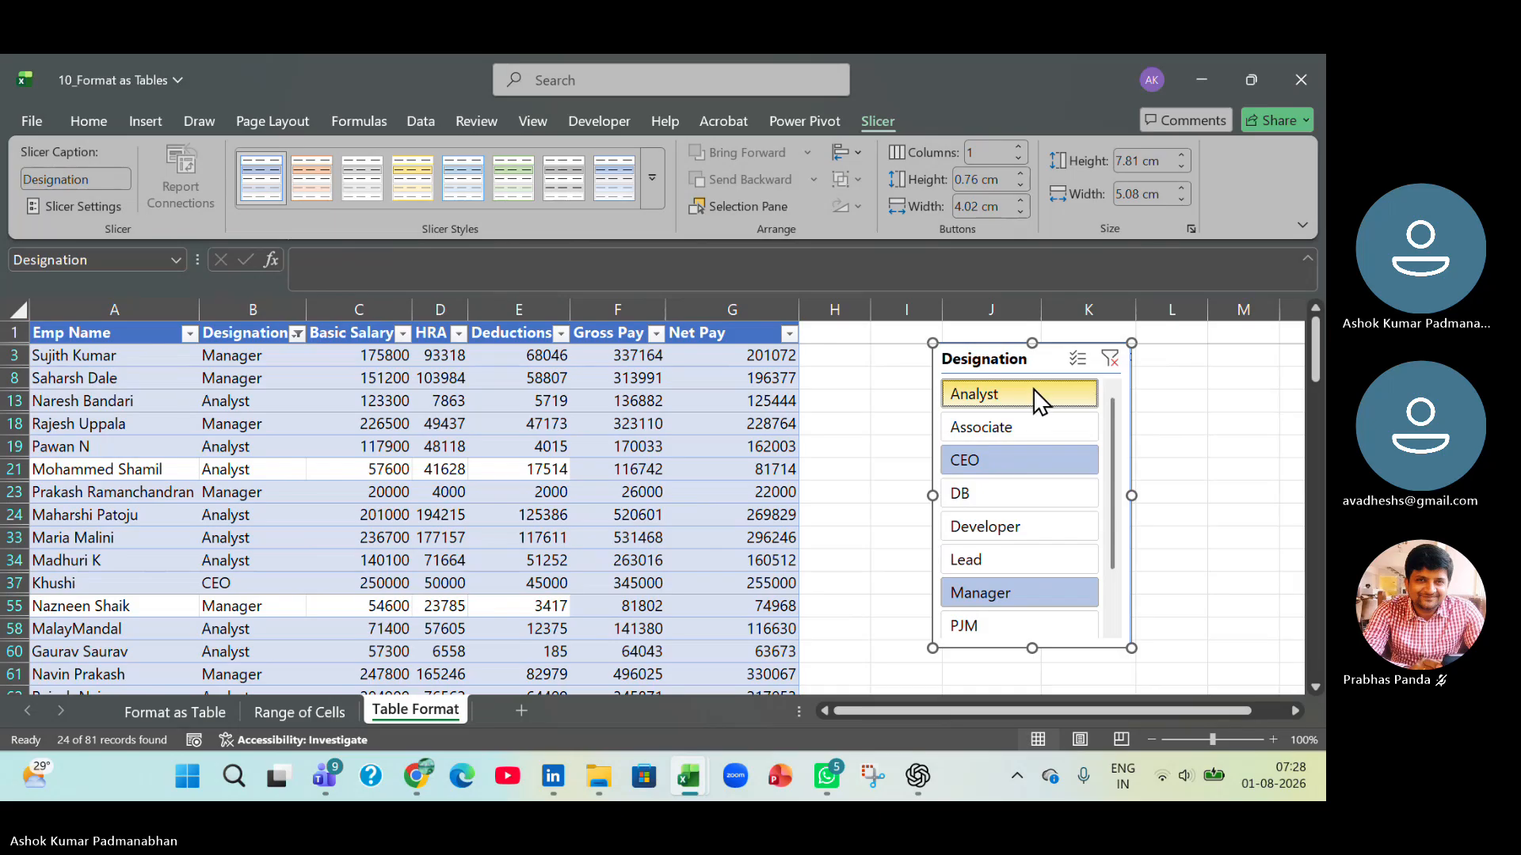
{"action": "left_click", "coordinate": [1112, 360]}
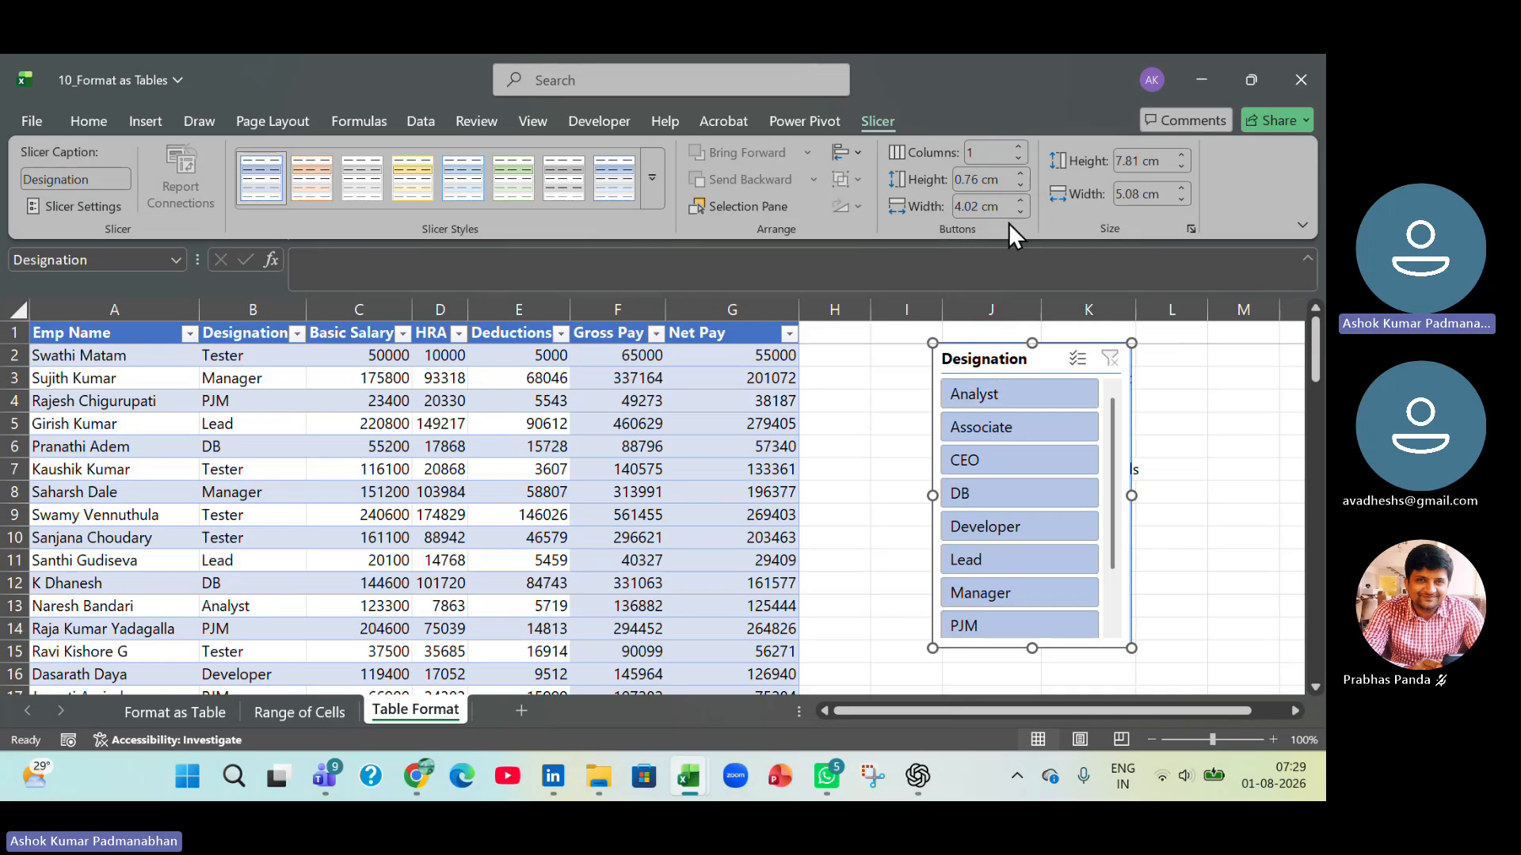
Set the Designation slicer's buttons to 0.7 cm high and 3 cm wide, and move the slicer closer to the table.
{"action": "left_click", "coordinate": [1021, 184]}
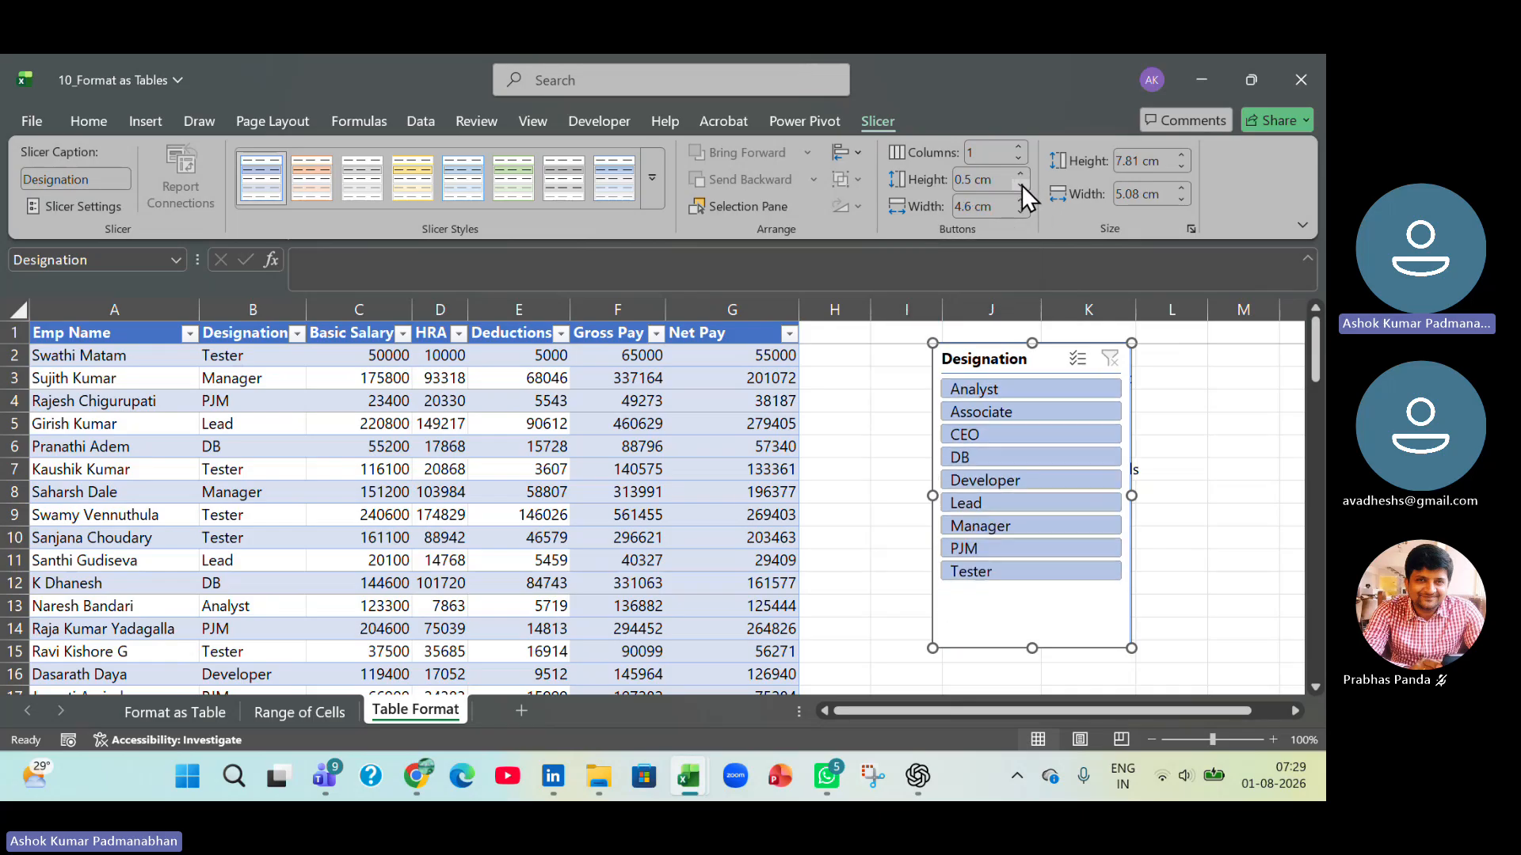
{"action": "left_click", "coordinate": [1021, 184]}
{"action": "left_click", "coordinate": [1022, 175]}
{"action": "left_click", "coordinate": [1022, 209]}
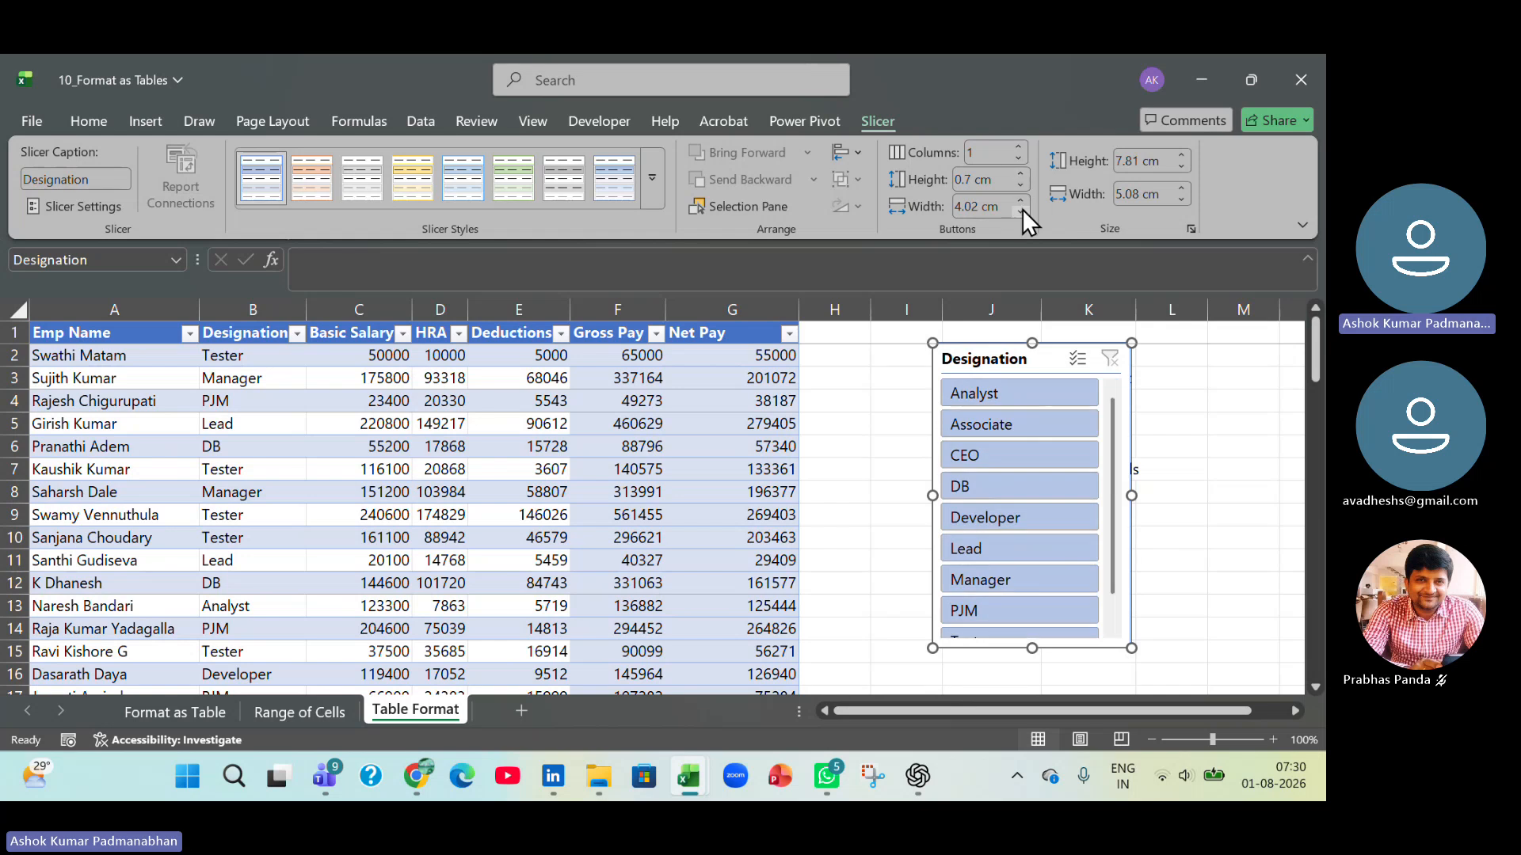
{"action": "left_click", "coordinate": [1020, 211]}
{"action": "left_click", "coordinate": [1020, 210]}
{"action": "left_click", "coordinate": [1021, 211]}
{"action": "left_click", "coordinate": [1021, 211]}
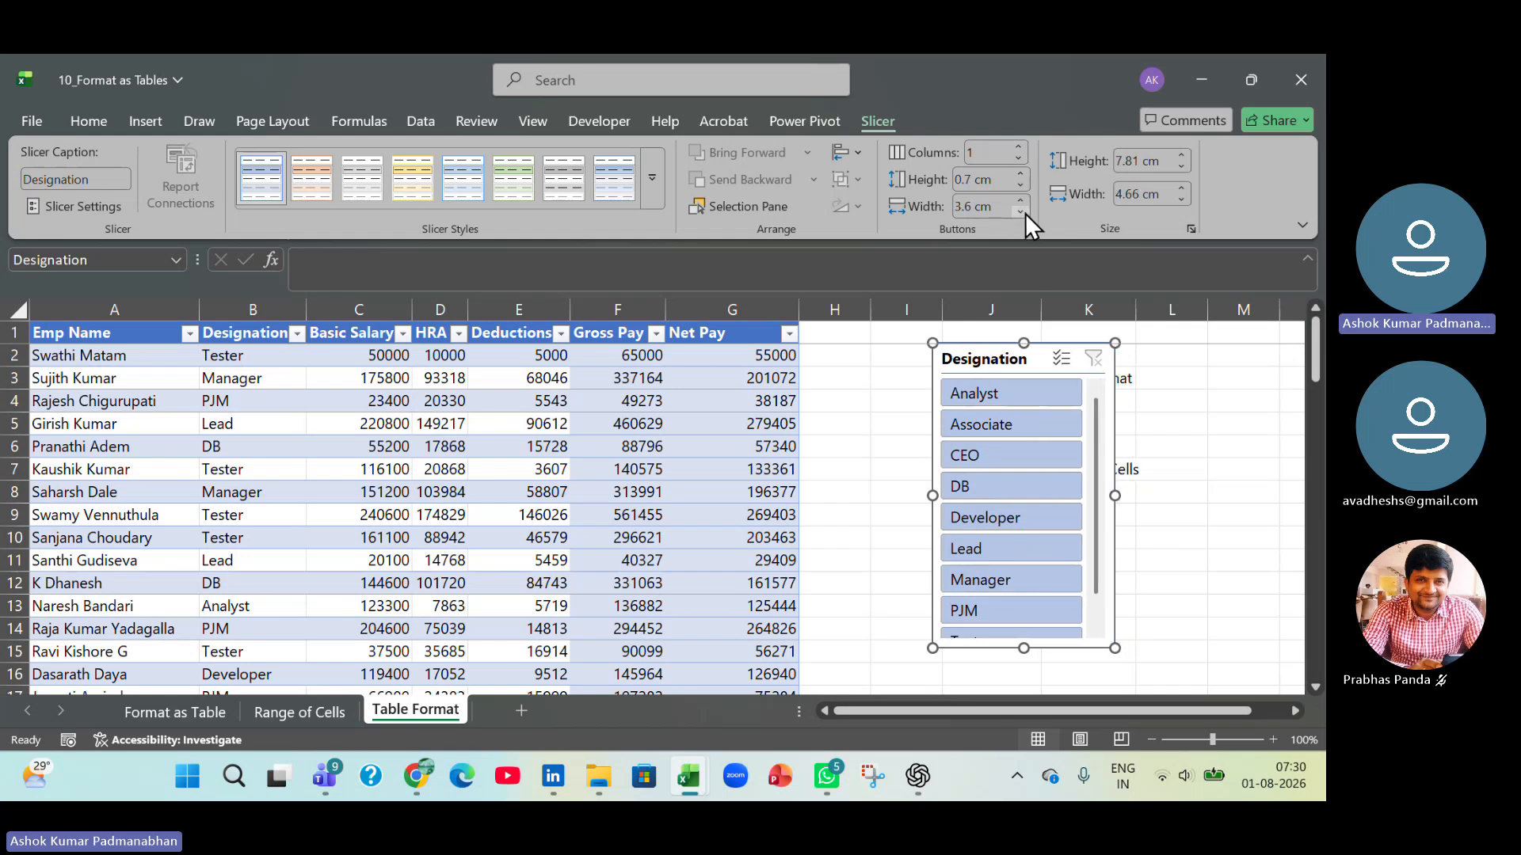
{"action": "left_click", "coordinate": [1025, 212]}
{"action": "left_click", "coordinate": [1025, 213]}
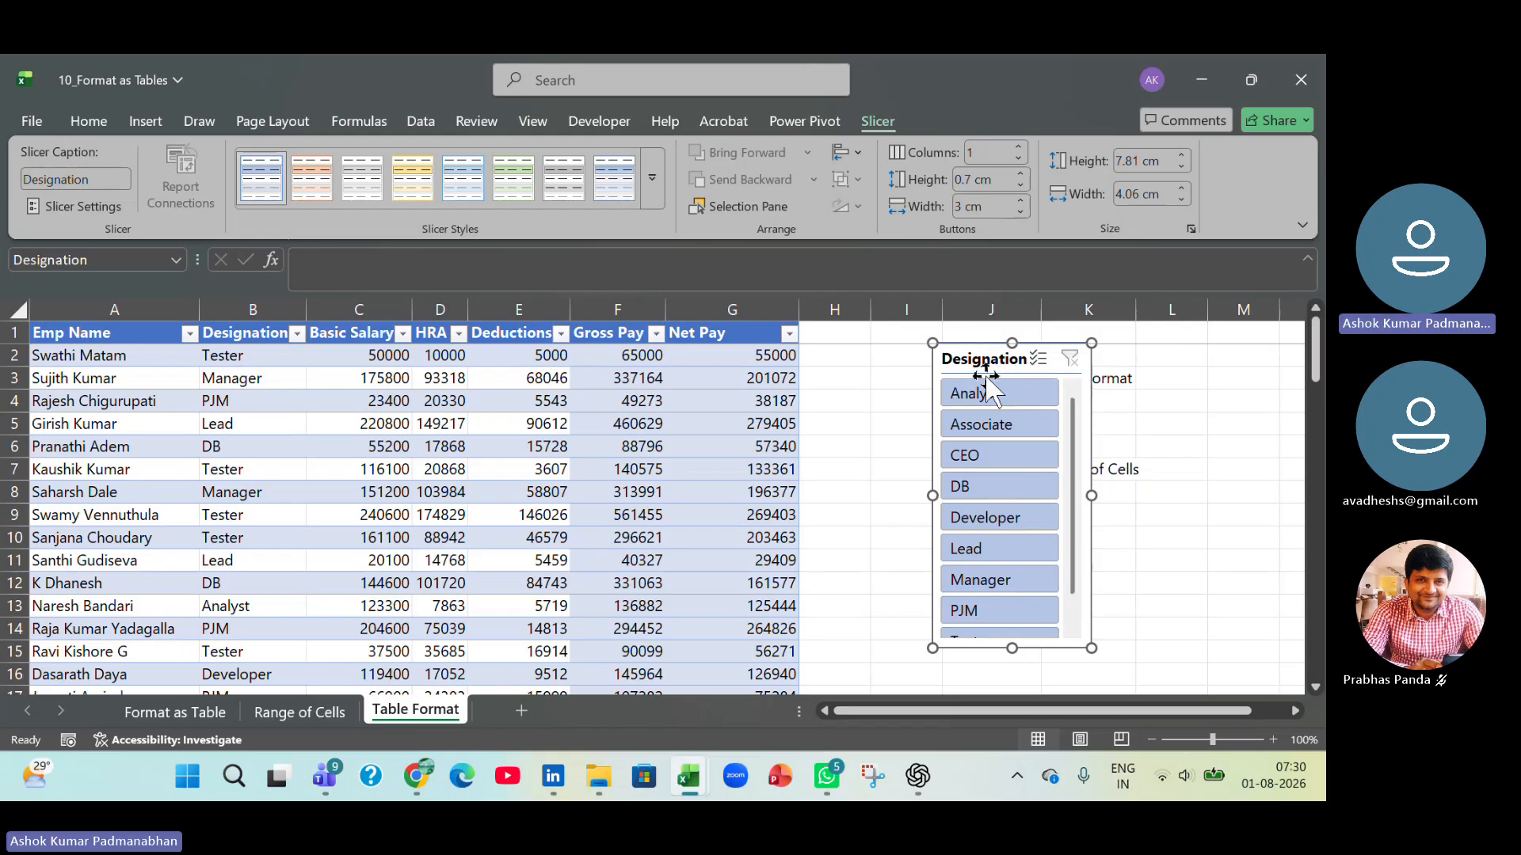
{"action": "left_click_drag", "start_coordinate": [967, 353], "coordinate": [899, 358]}
Insert a slicer for the table's Gross Pay column and place it beside the Designation slicer, over columns K to M.
{"action": "left_click", "coordinate": [654, 406]}
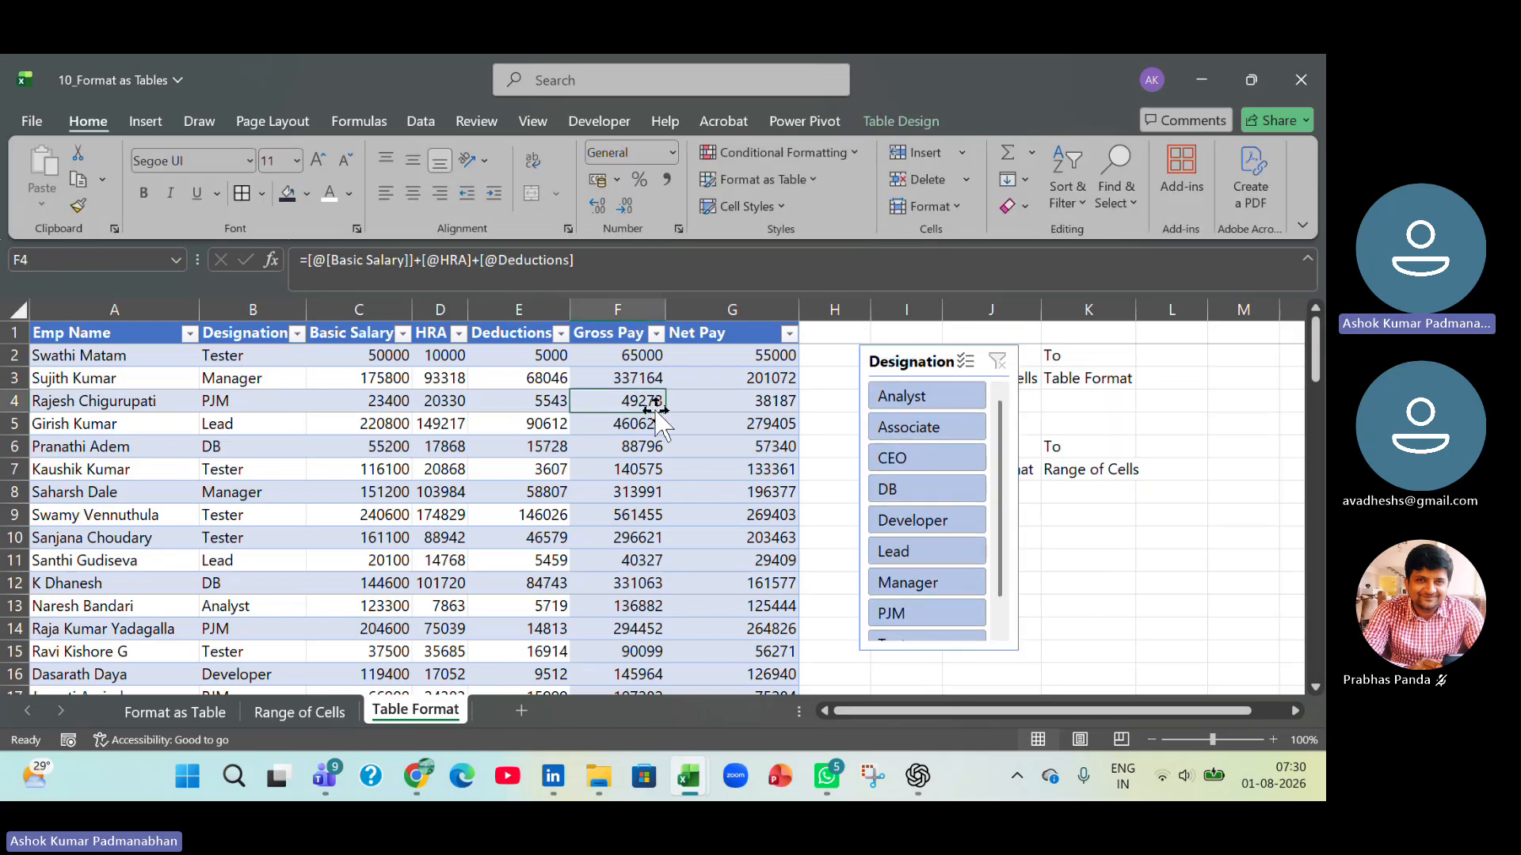
{"action": "left_click", "coordinate": [902, 121]}
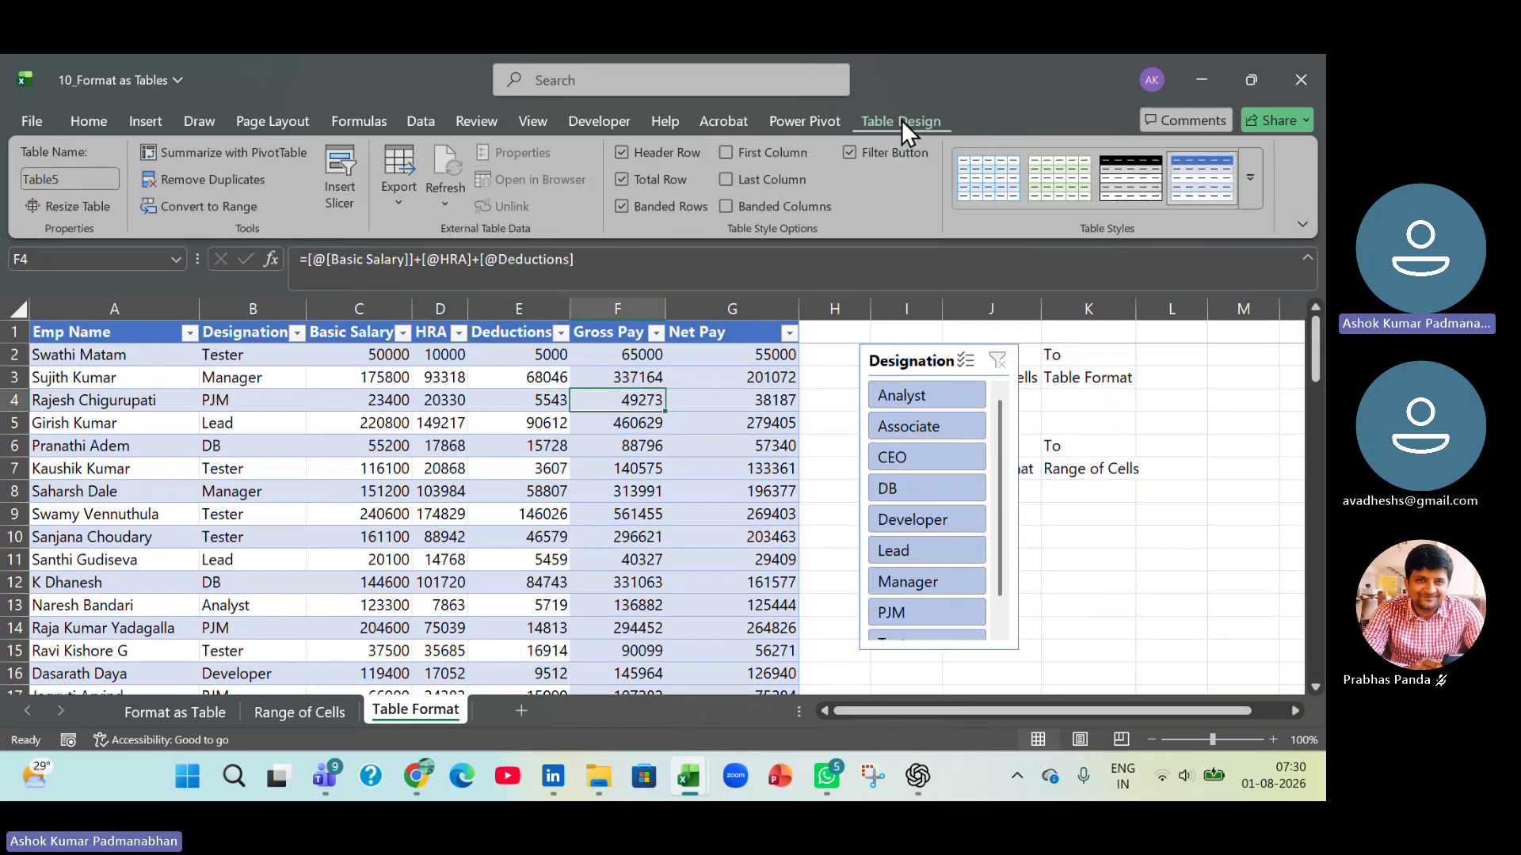
{"action": "left_click", "coordinate": [338, 203]}
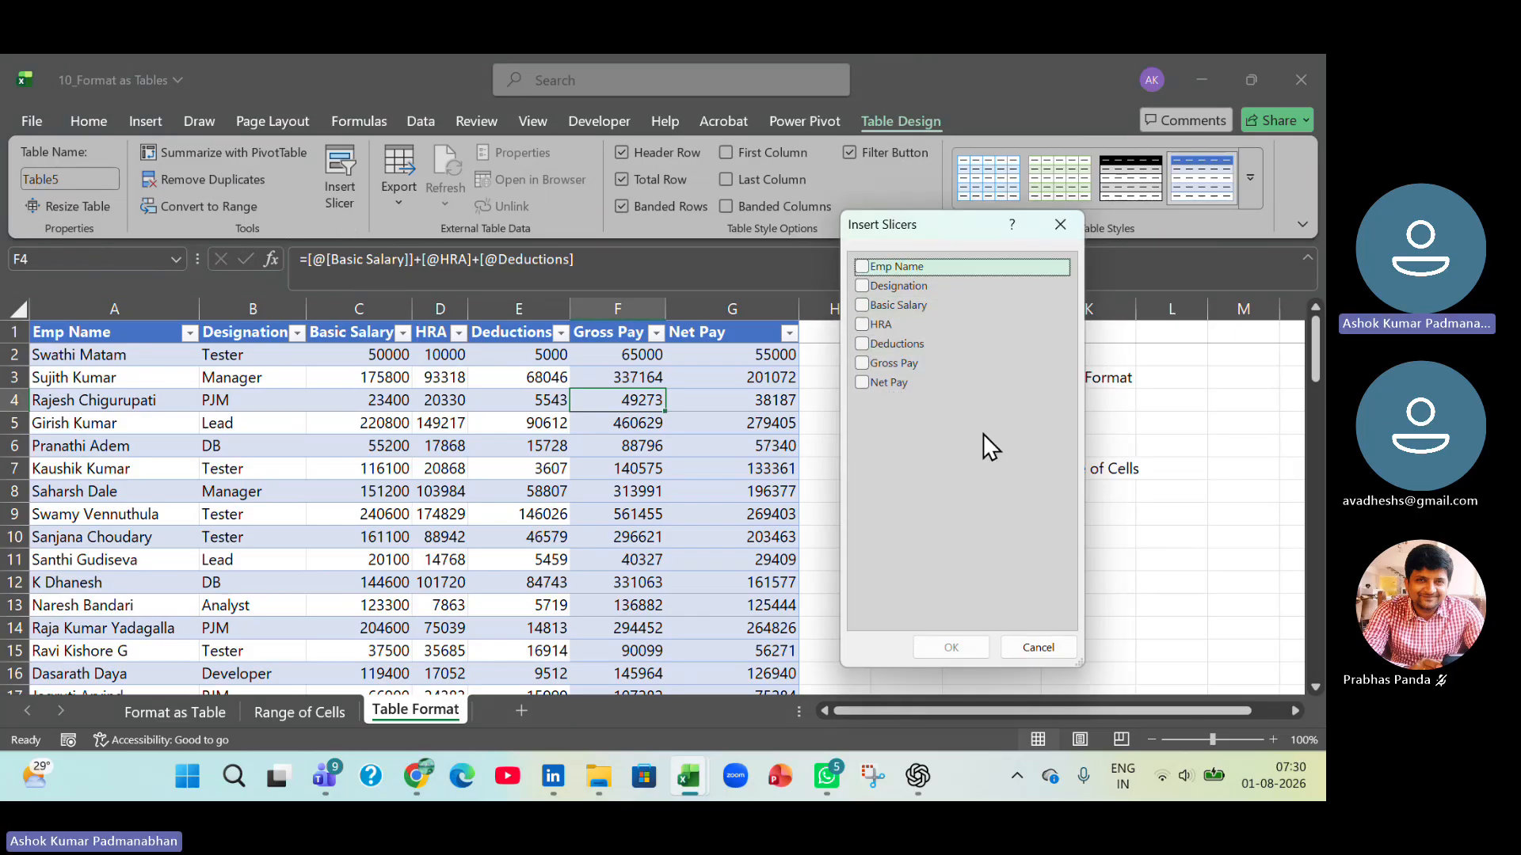
{"action": "left_click", "coordinate": [870, 365]}
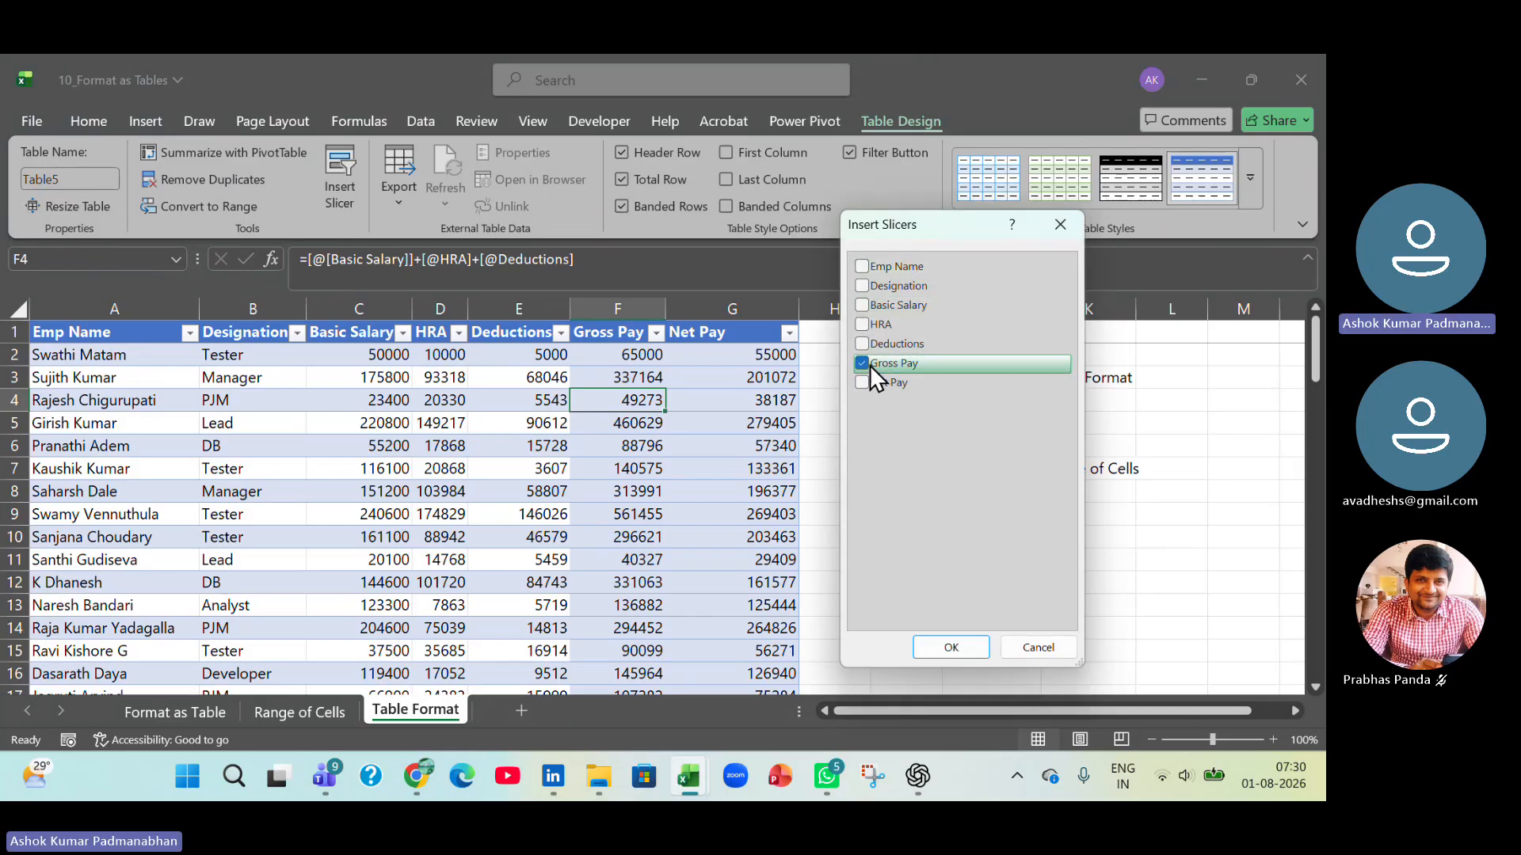
{"action": "left_click", "coordinate": [962, 648]}
{"action": "left_click_drag", "start_coordinate": [706, 383], "coordinate": [1198, 356]}
Filter with both slicers to Analyst with Gross Pay 116742 and to Associate with 399867, and clear both filters.
{"action": "left_click", "coordinate": [921, 396]}
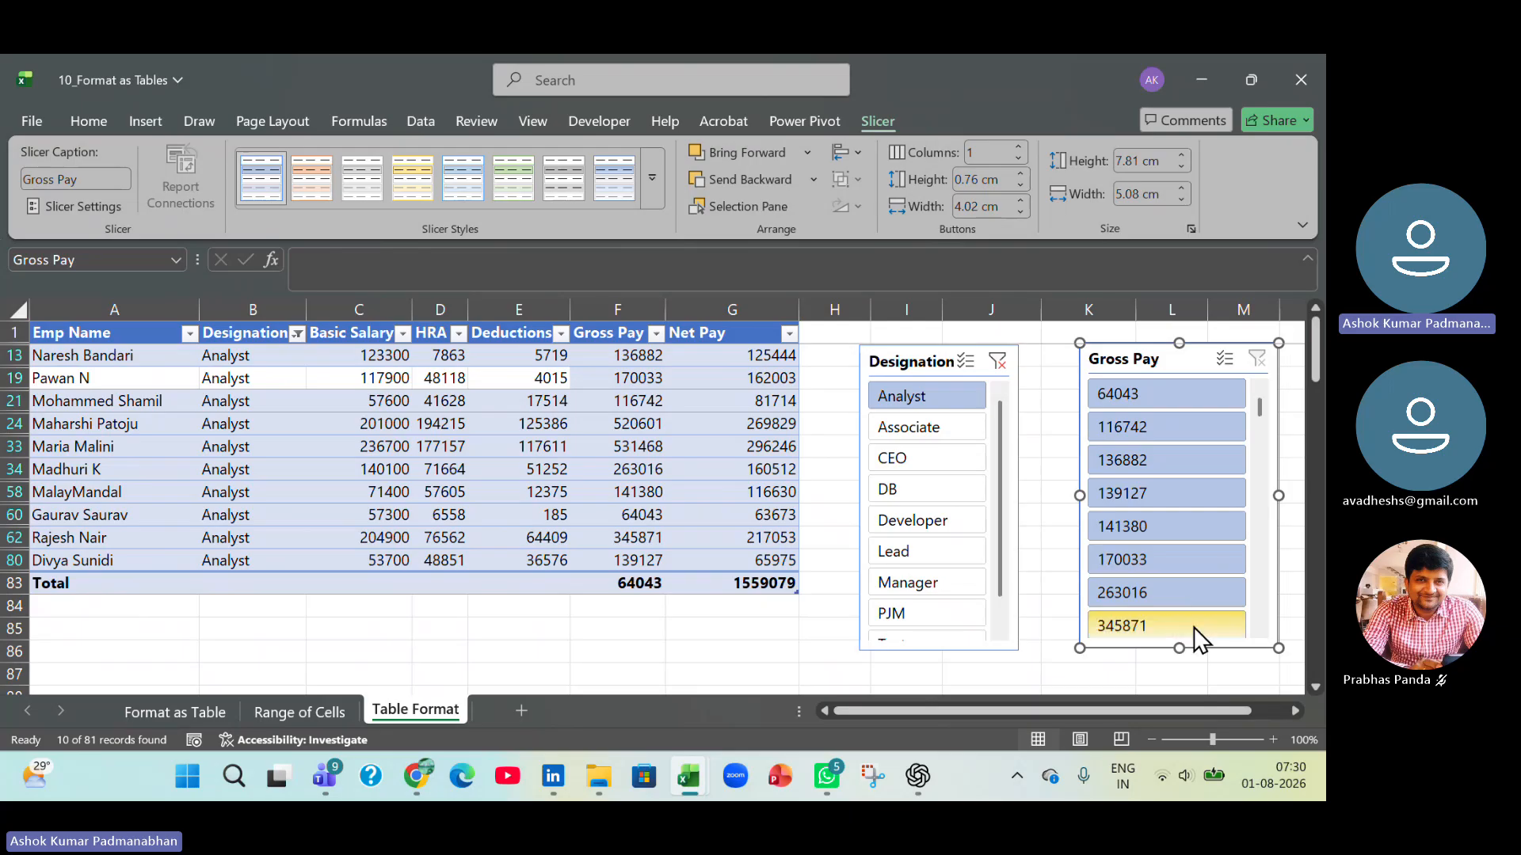
{"action": "left_click", "coordinate": [1139, 434]}
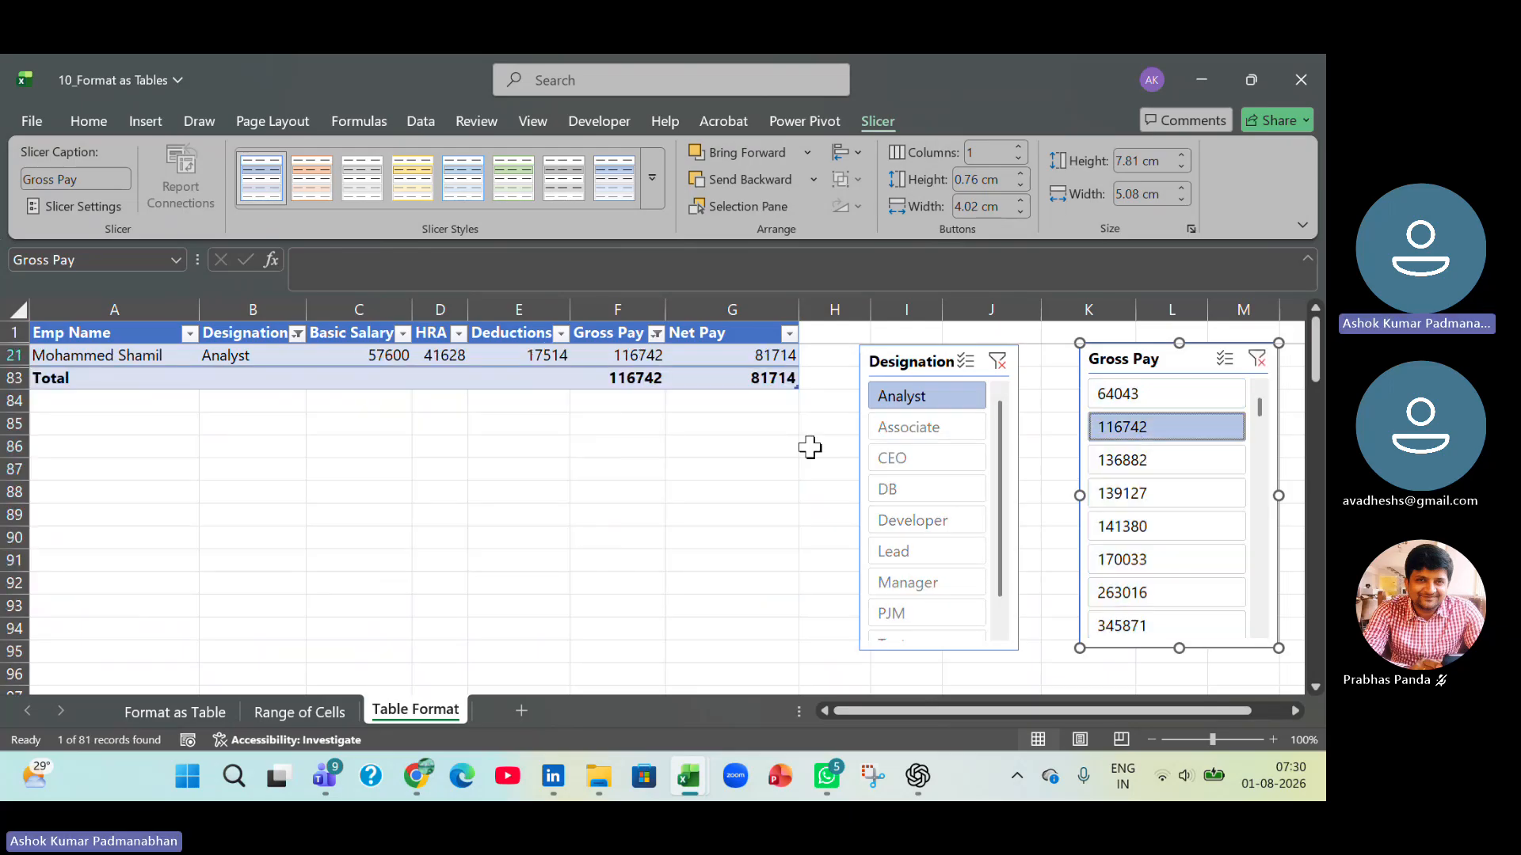
{"action": "left_click", "coordinate": [921, 428]}
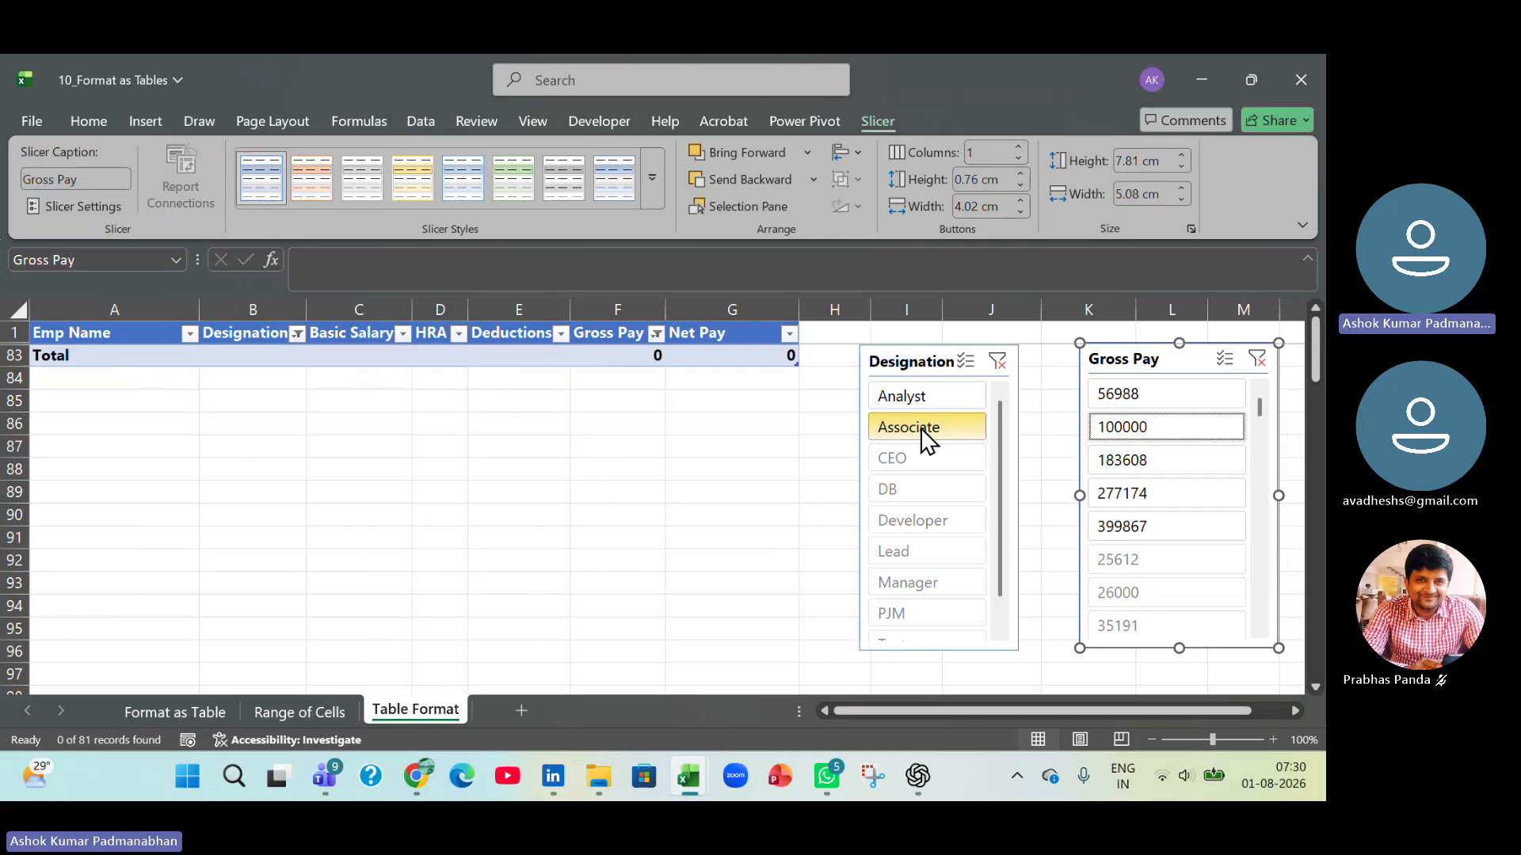
{"action": "left_click", "coordinate": [1148, 525]}
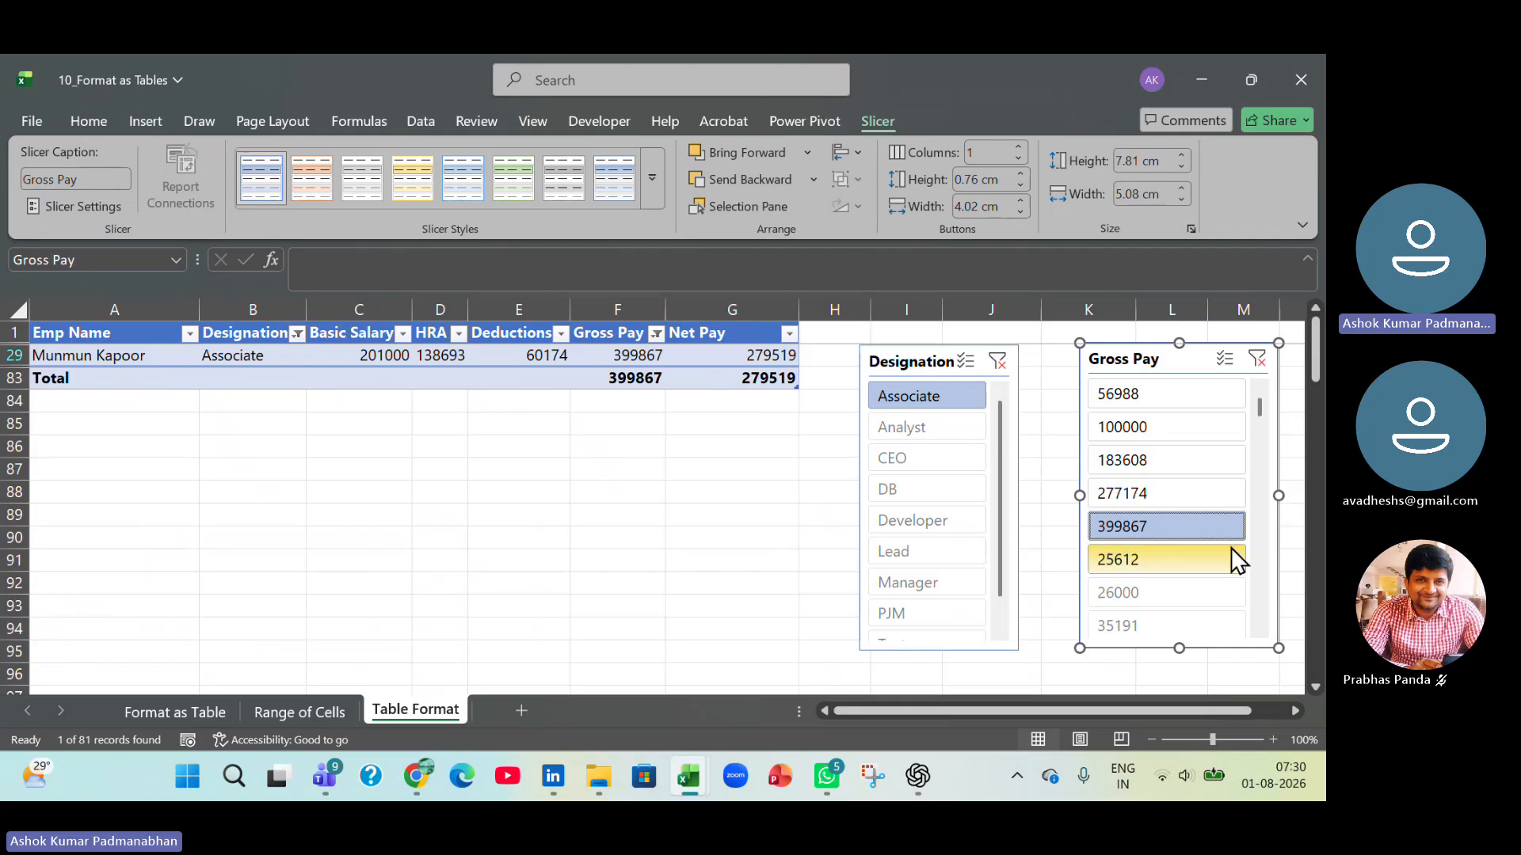
{"action": "left_click", "coordinate": [1259, 357]}
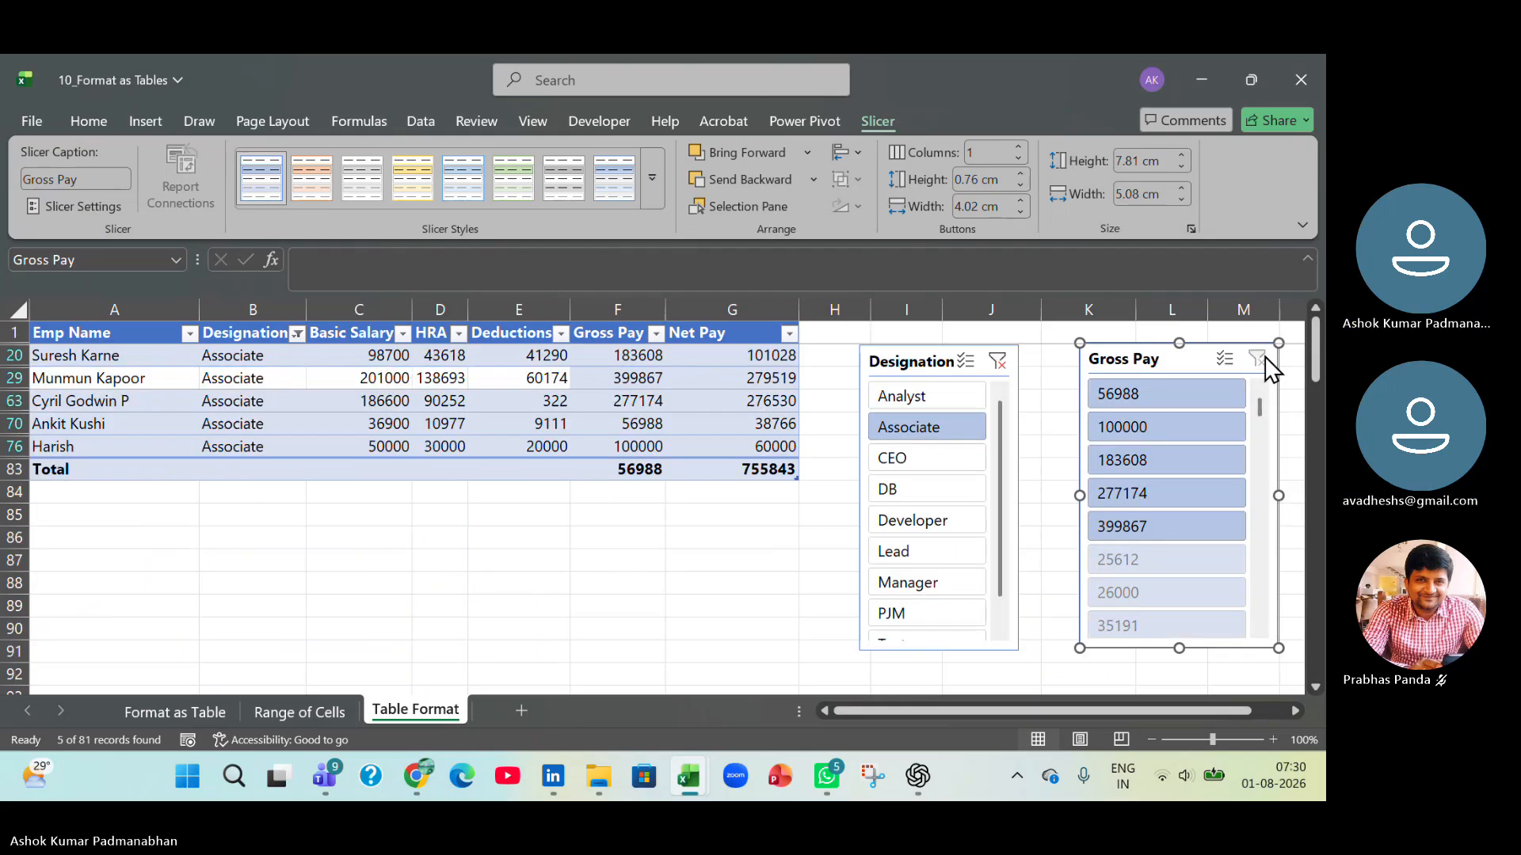
{"action": "left_click", "coordinate": [998, 362]}
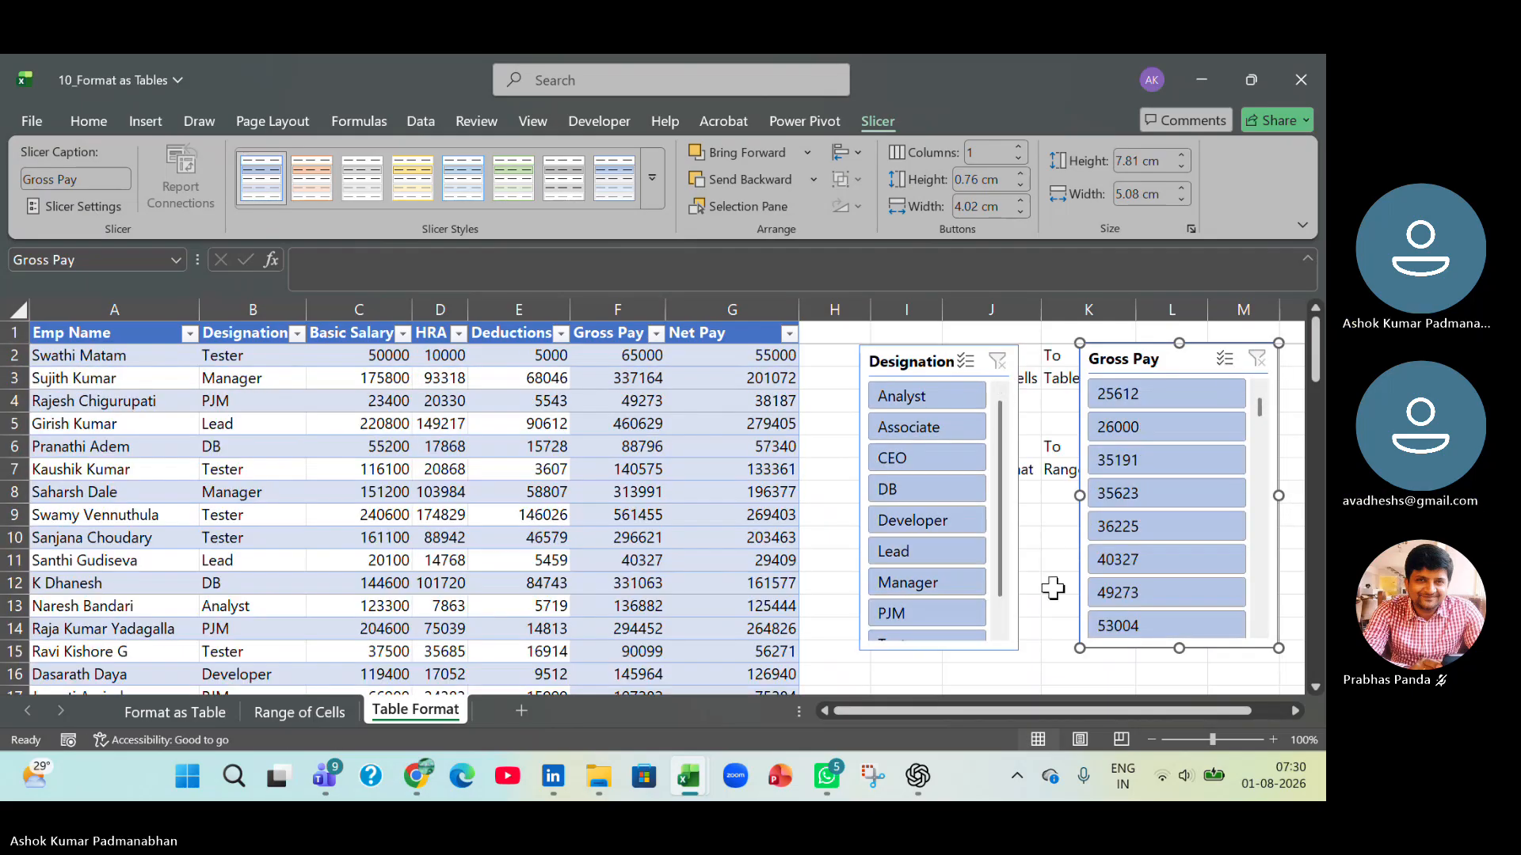